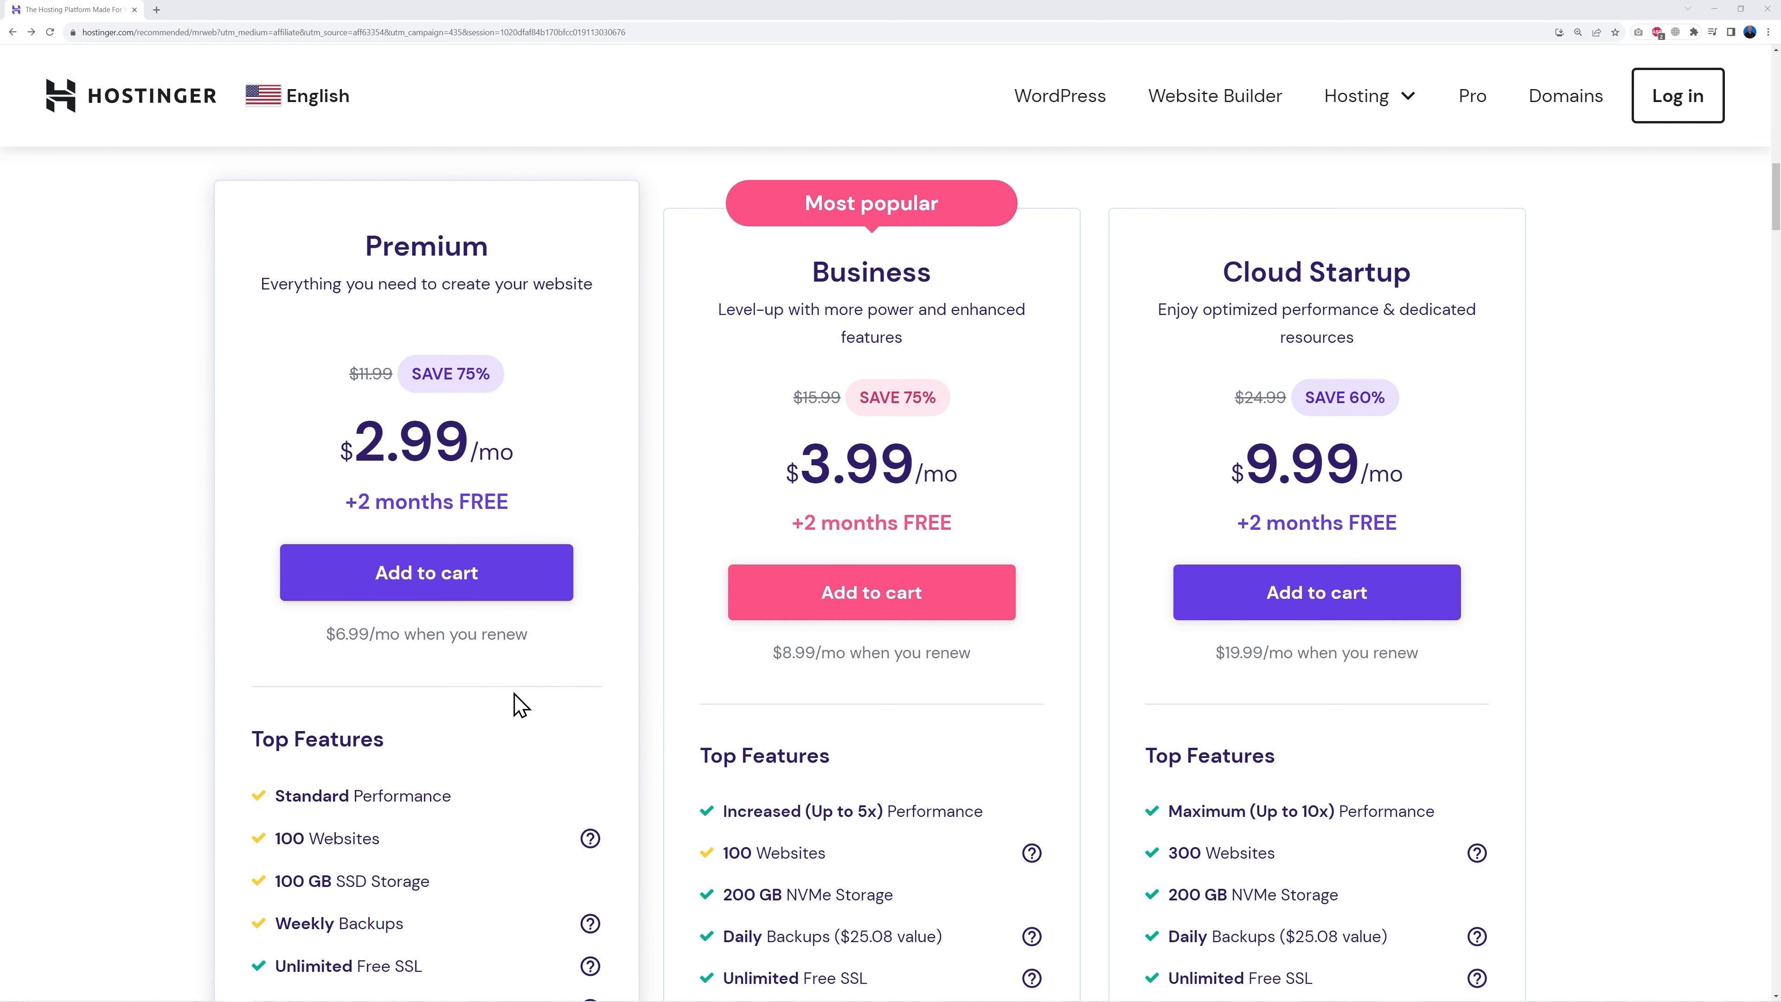
- Add Premium Web Hosting to the cart and review the 48-month checkout total of $176.53
scroll(645, 714, "down", 5)
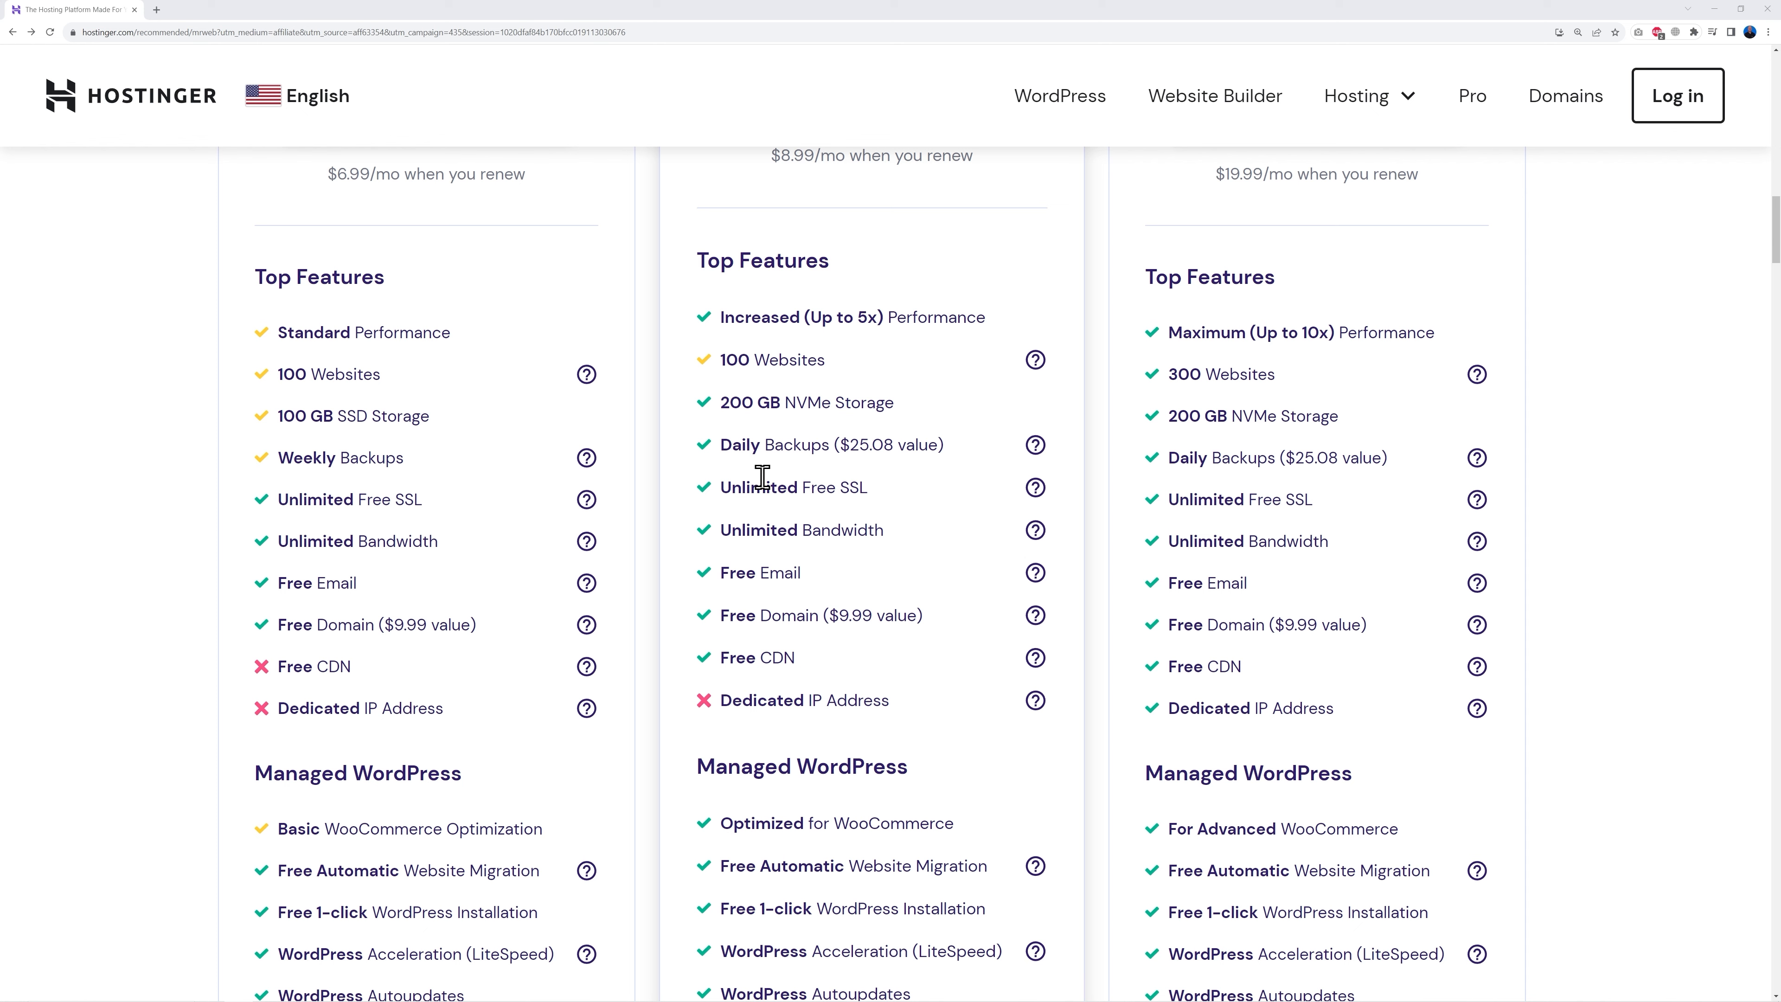
scroll(910, 584, "up", 6)
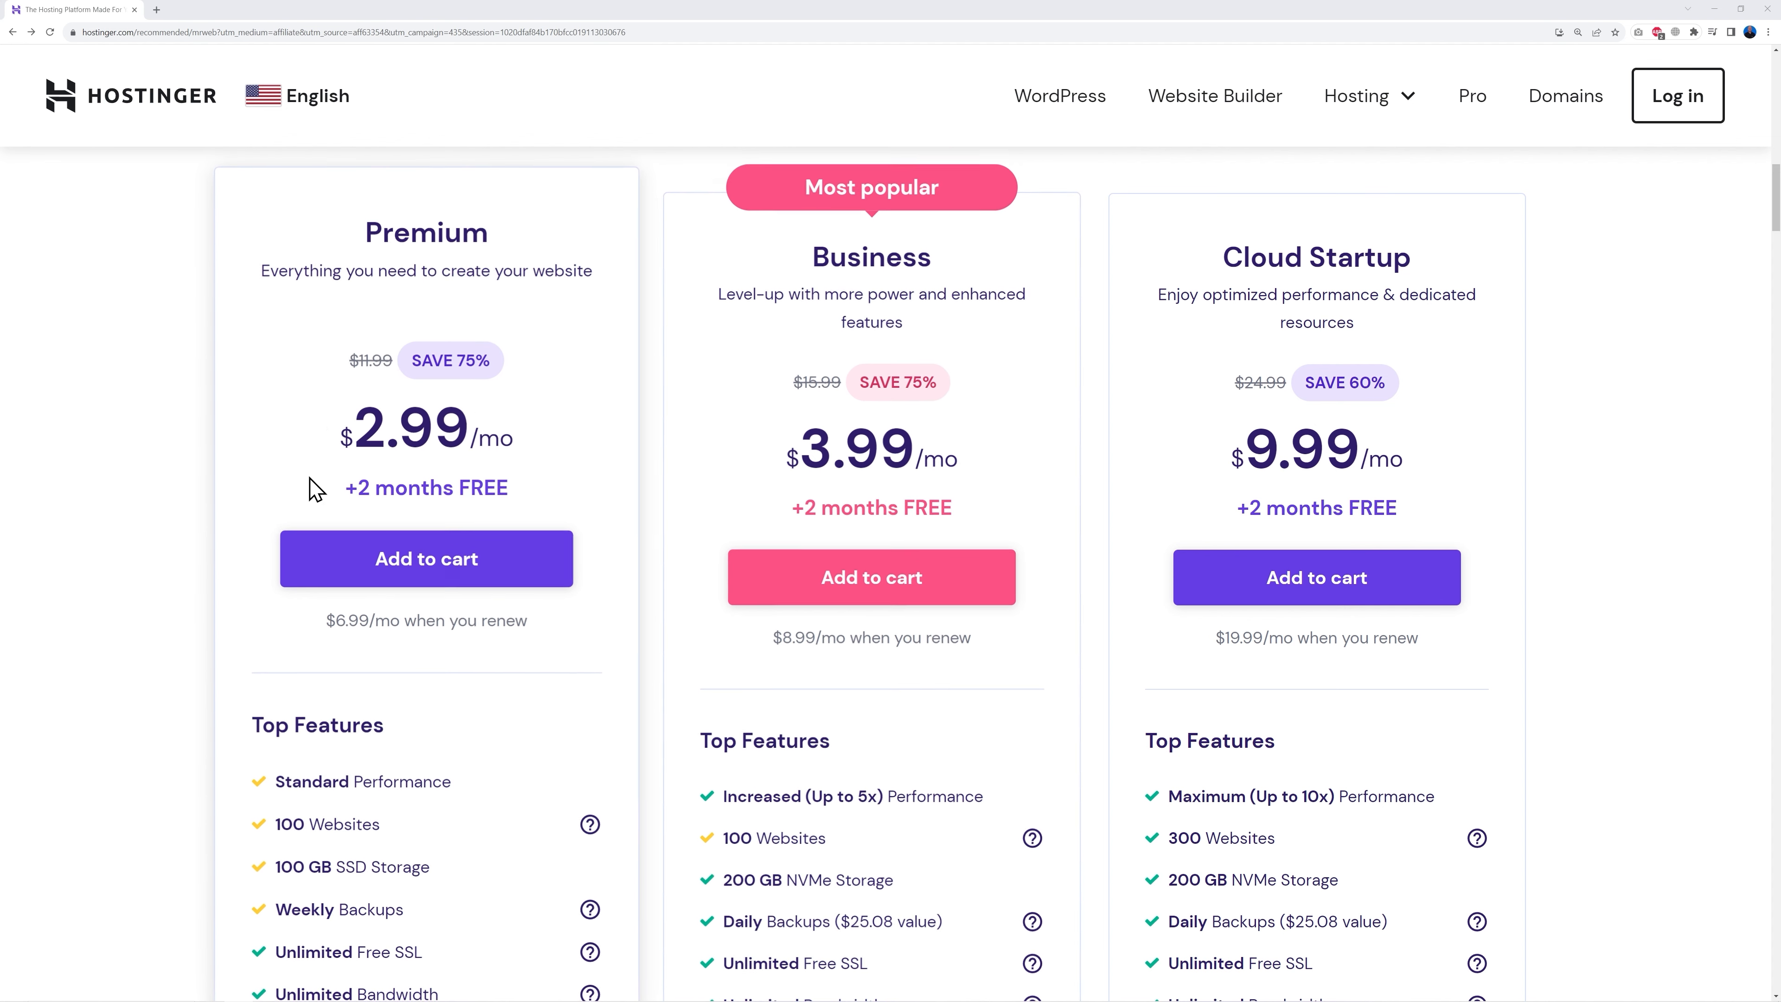
left_click(429, 567)
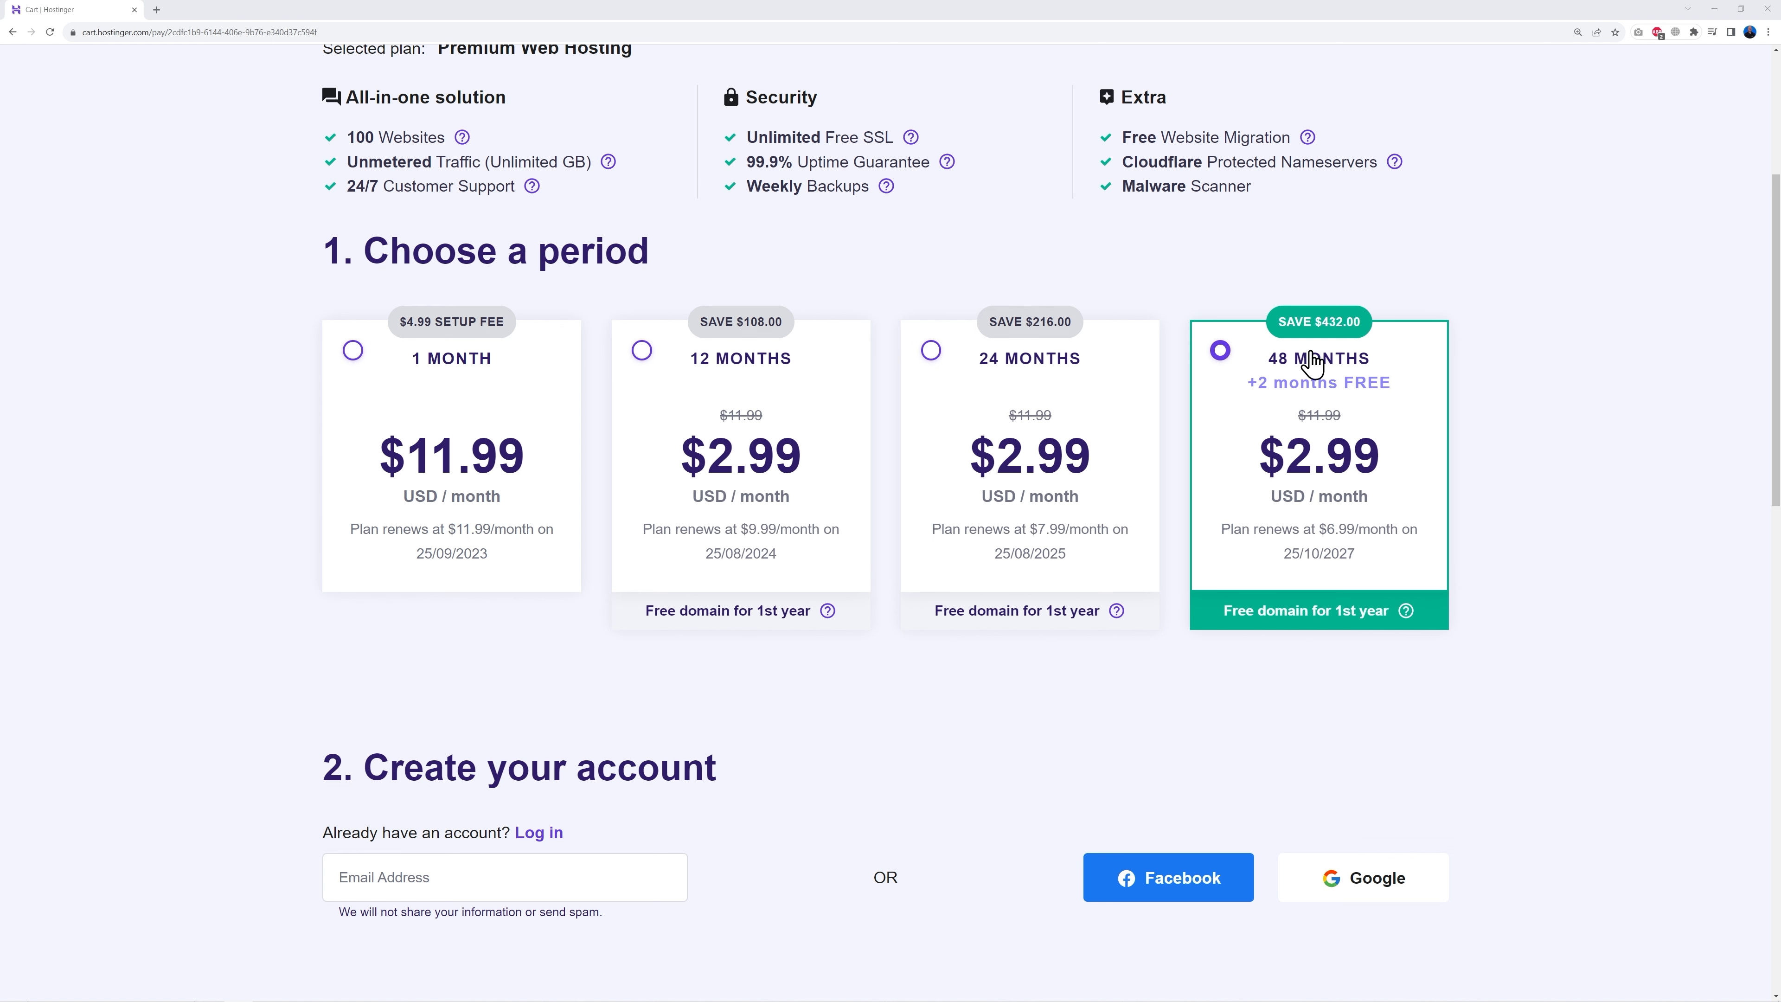
scroll(1507, 486, "down", 4)
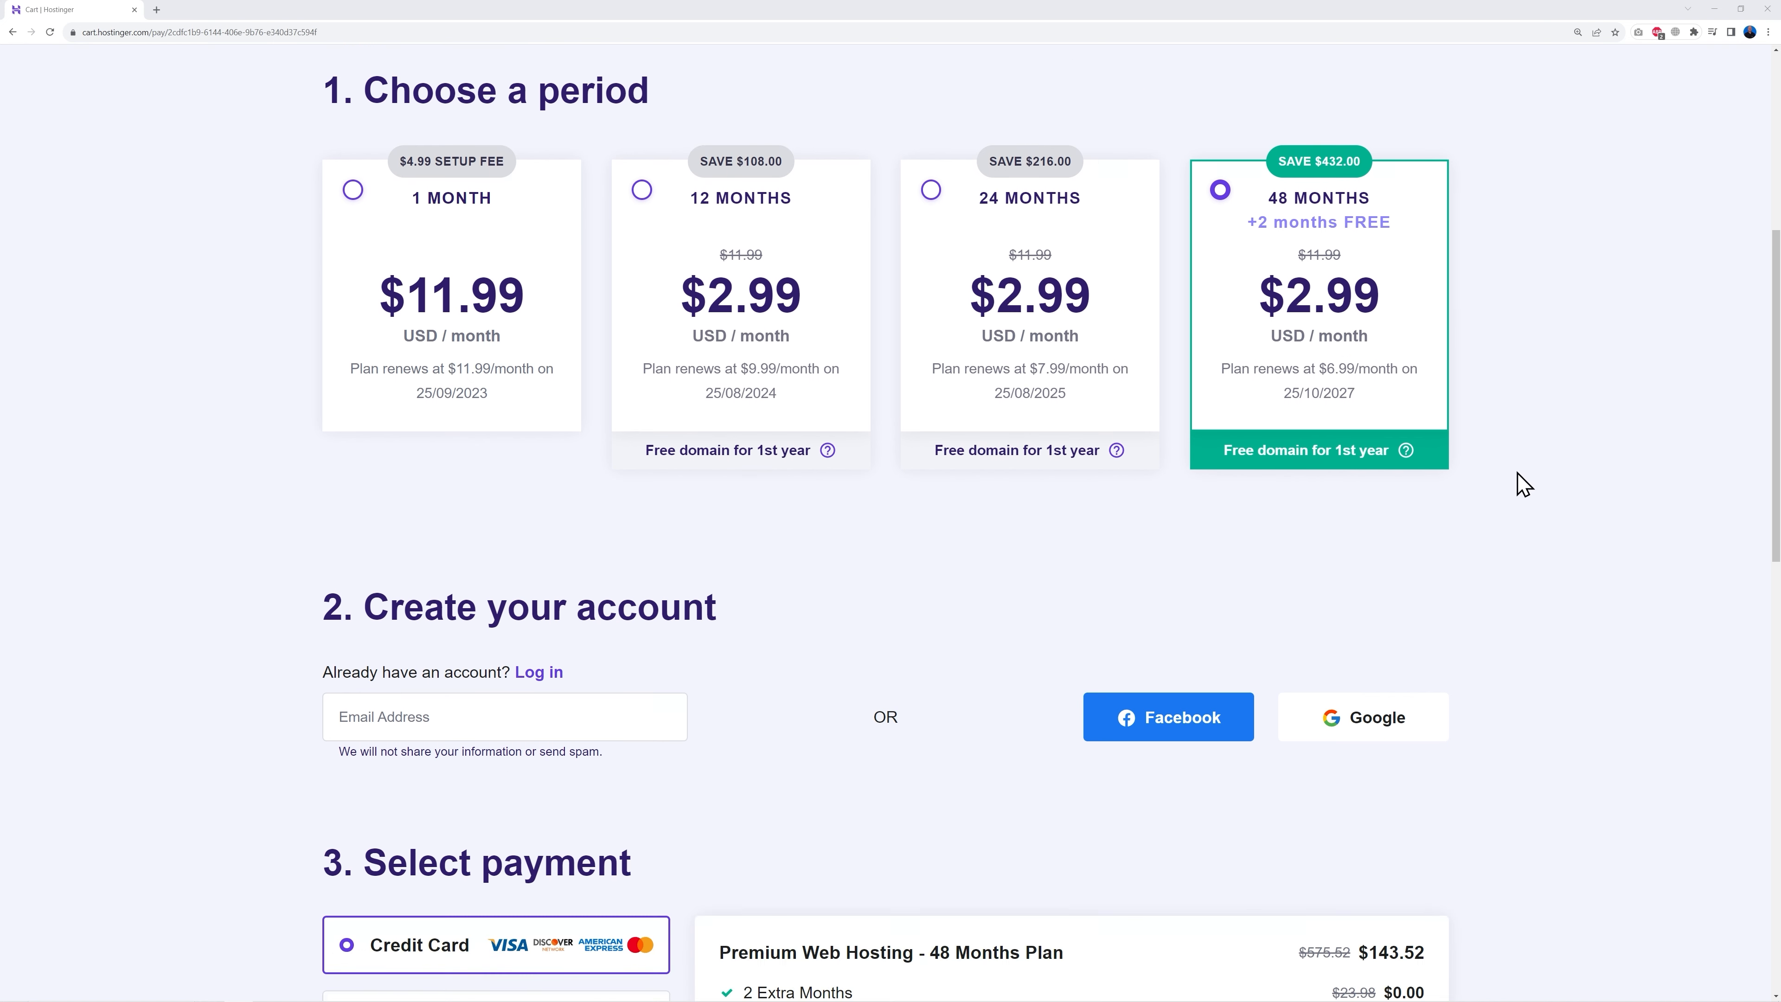
scroll(1542, 489, "down", 5)
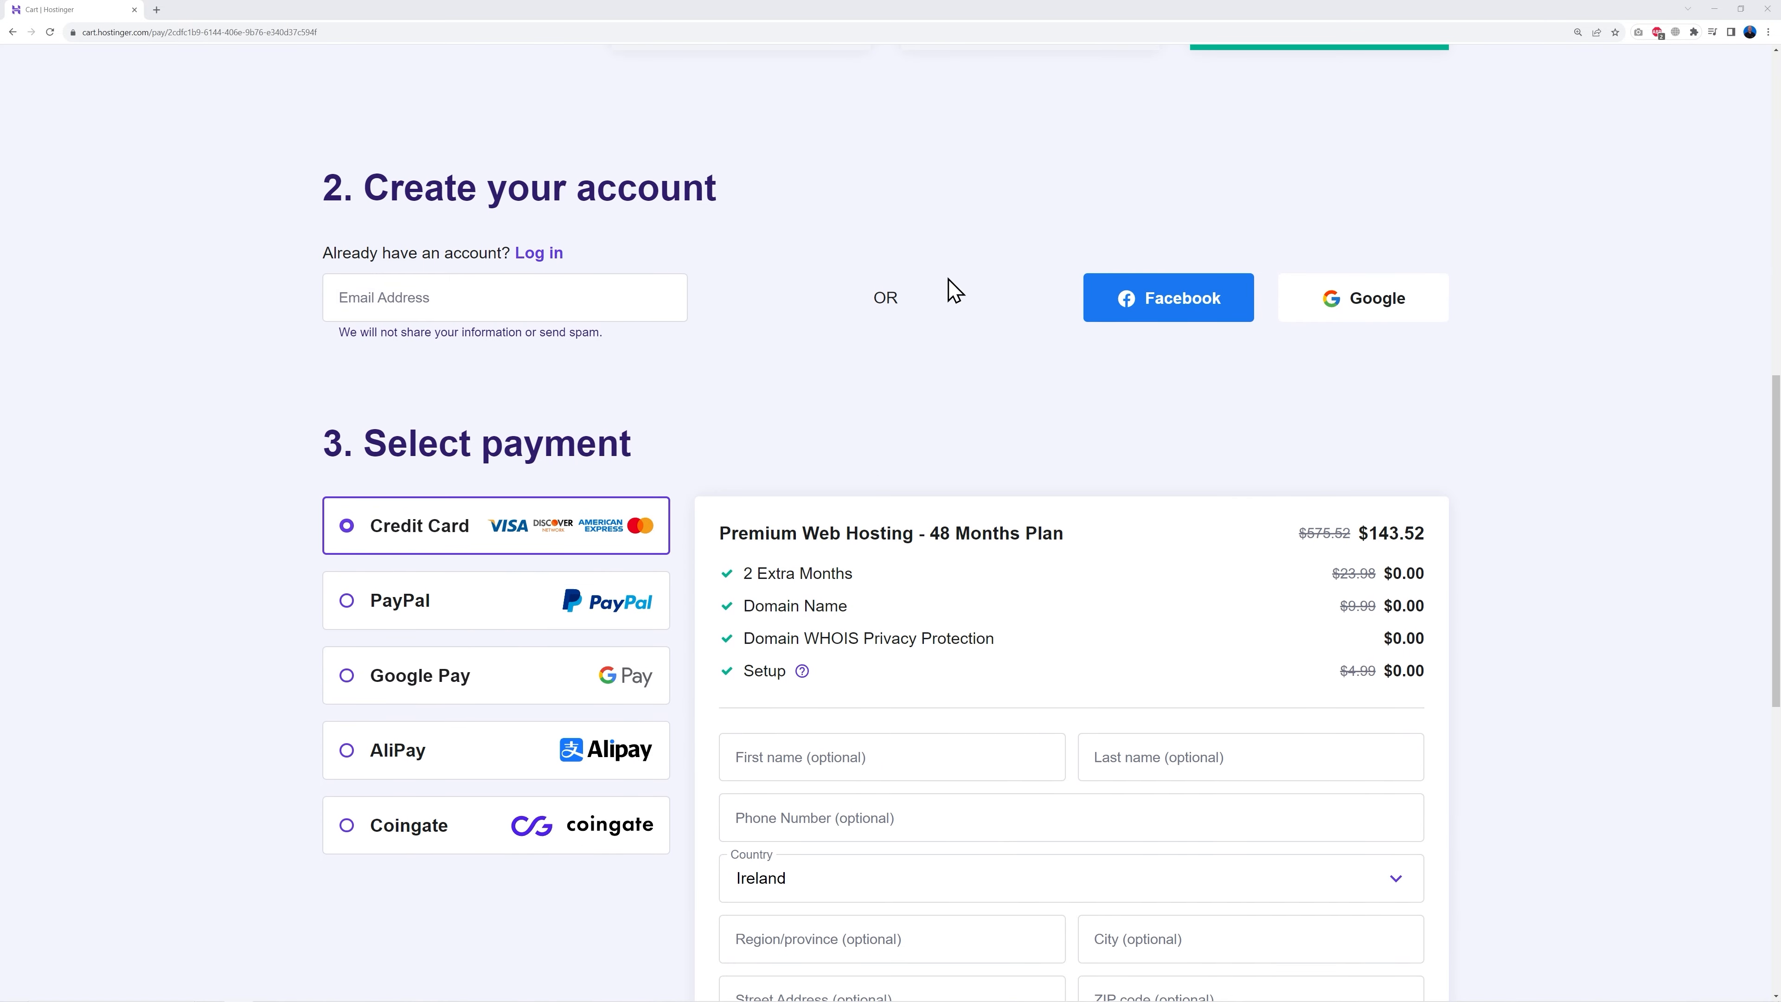
scroll(1467, 732, "down", 3)
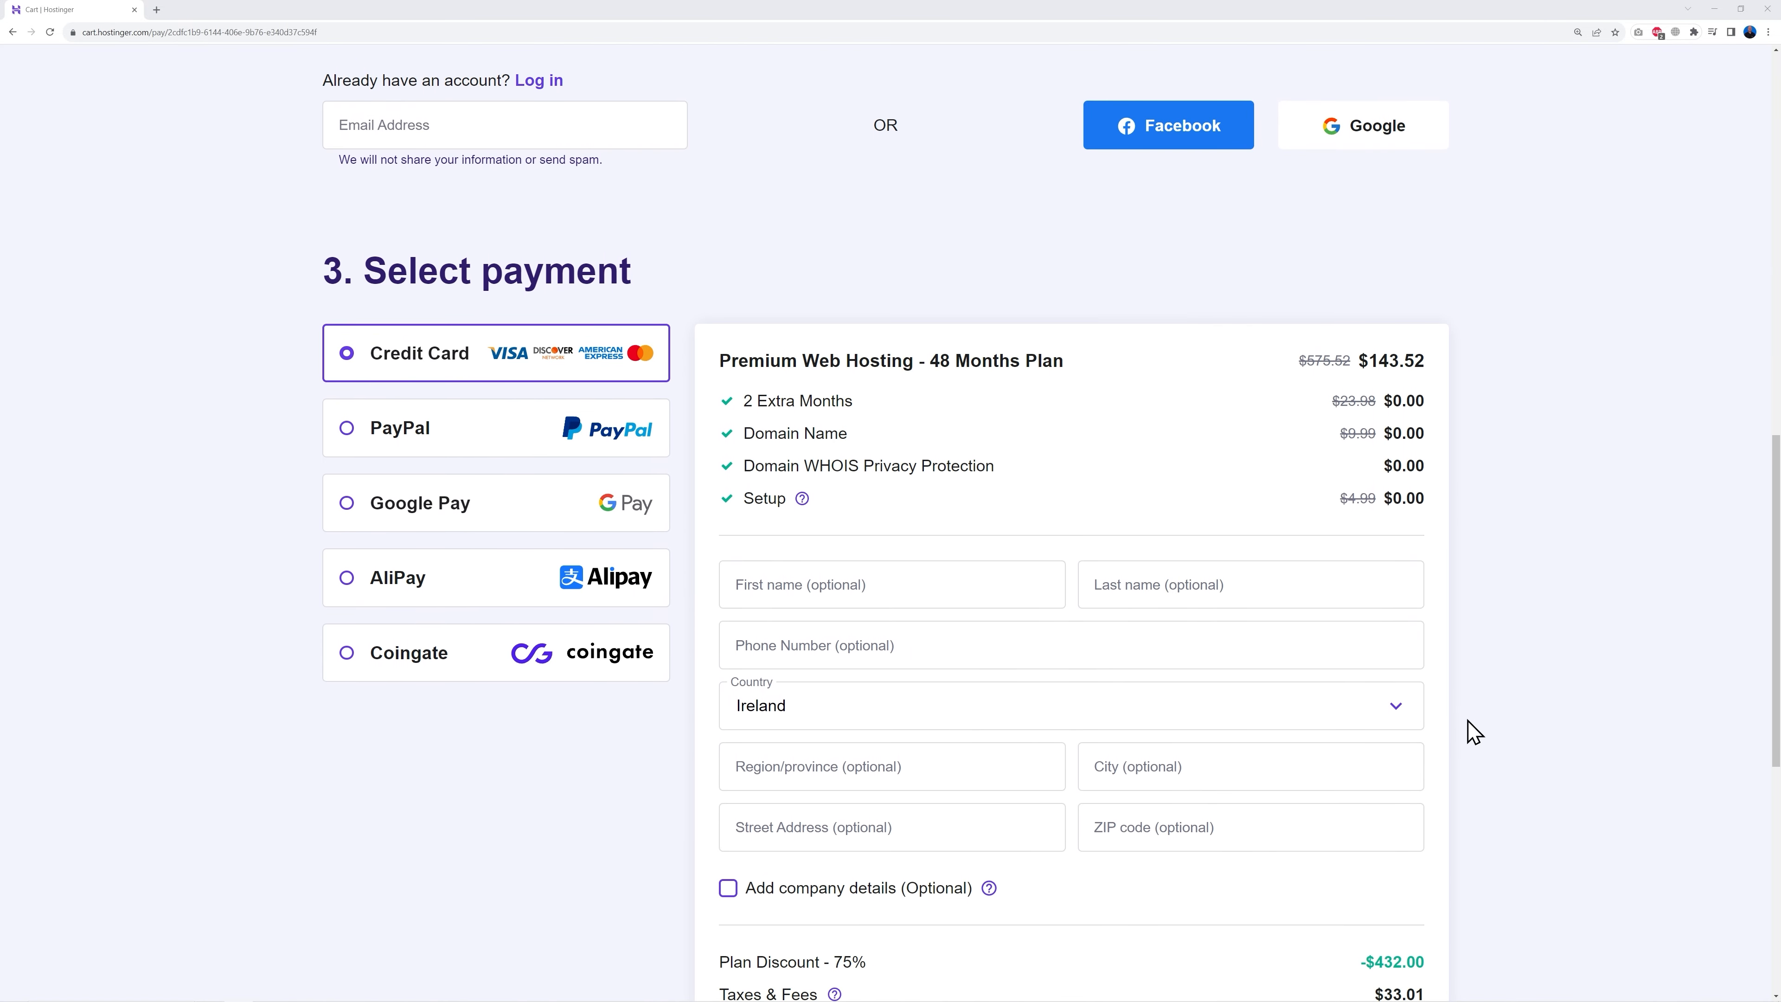
scroll(1522, 719, "down", 2)
scroll(1335, 489, "down", 4)
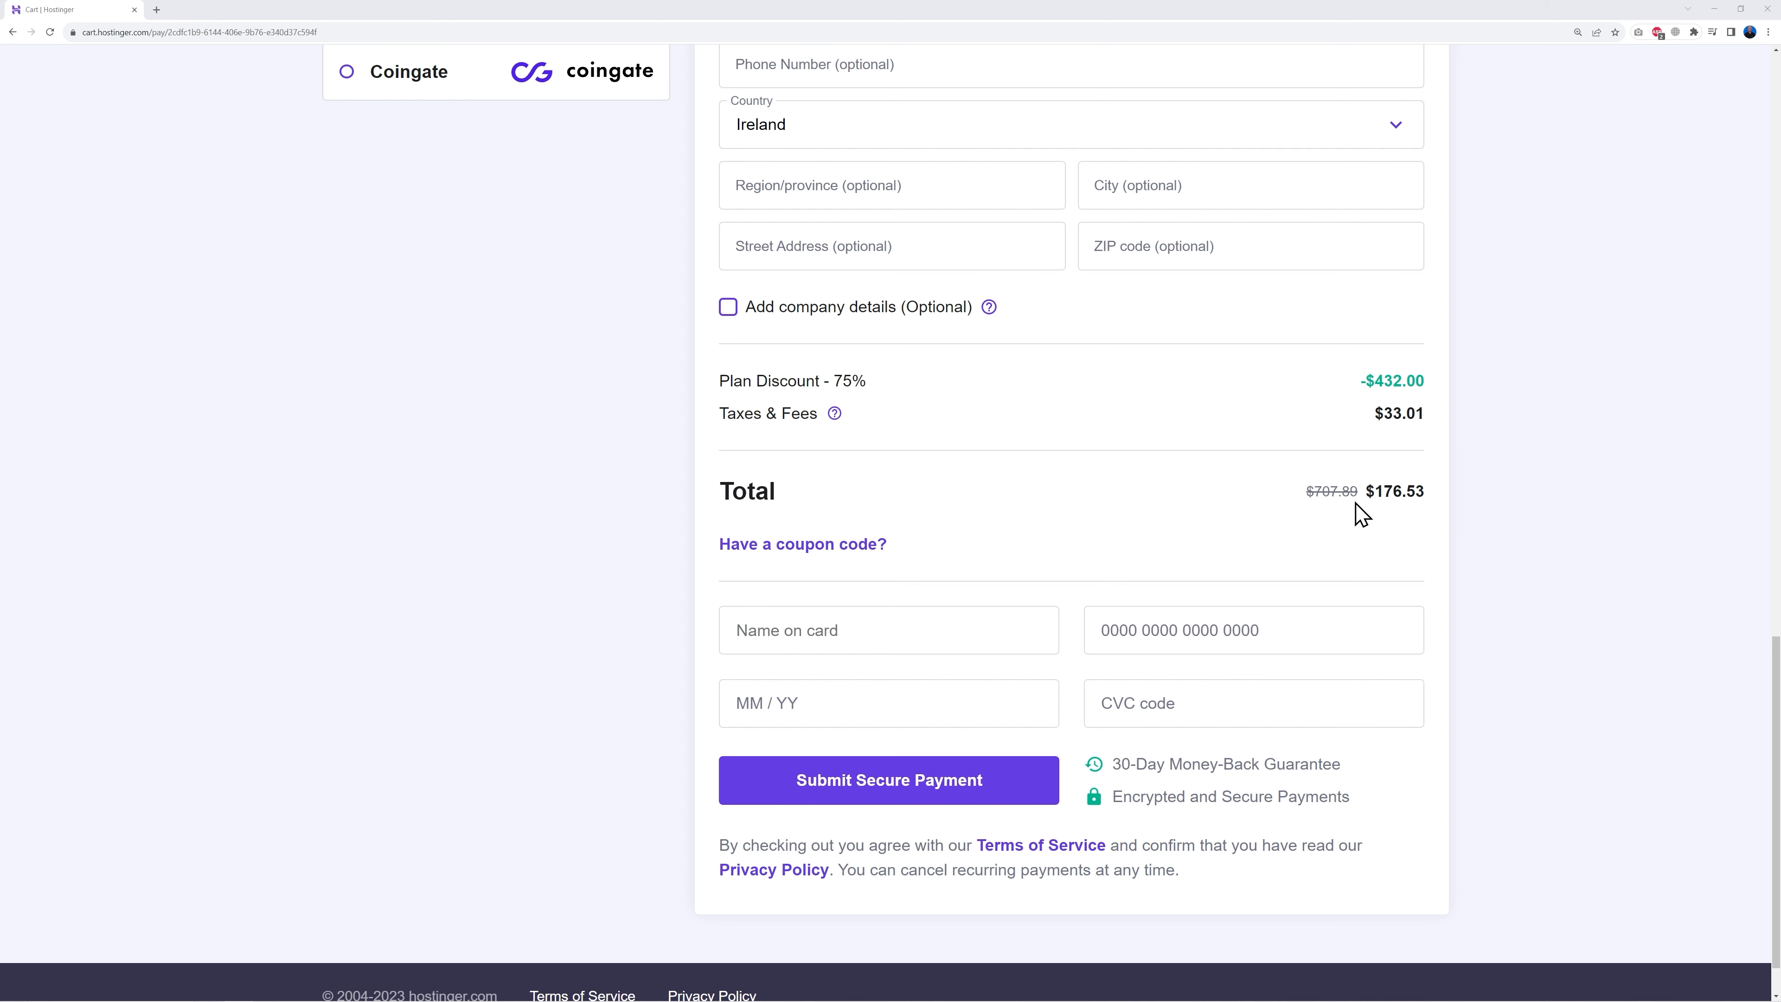
- Apply coupon code MRWEB, raising the discount to 78% and lowering the total to $158.88
left_click(864, 546)
left_click(923, 604)
type("MRWEB")
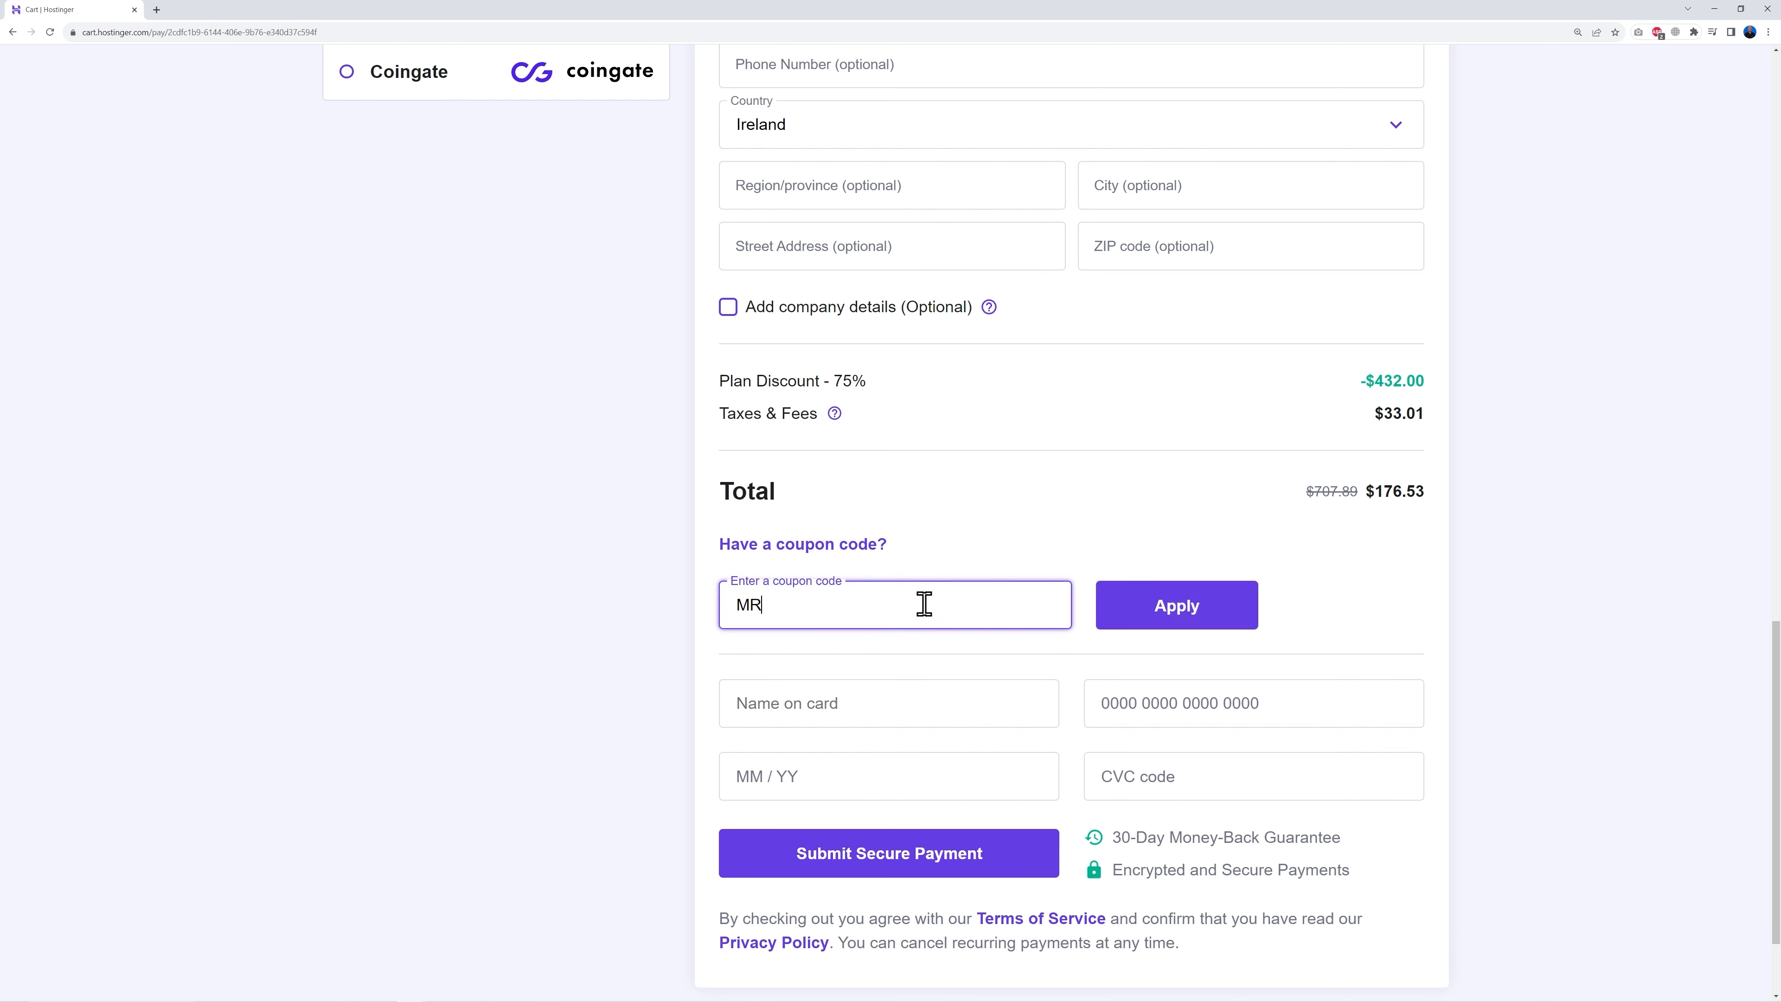
left_click(1168, 624)
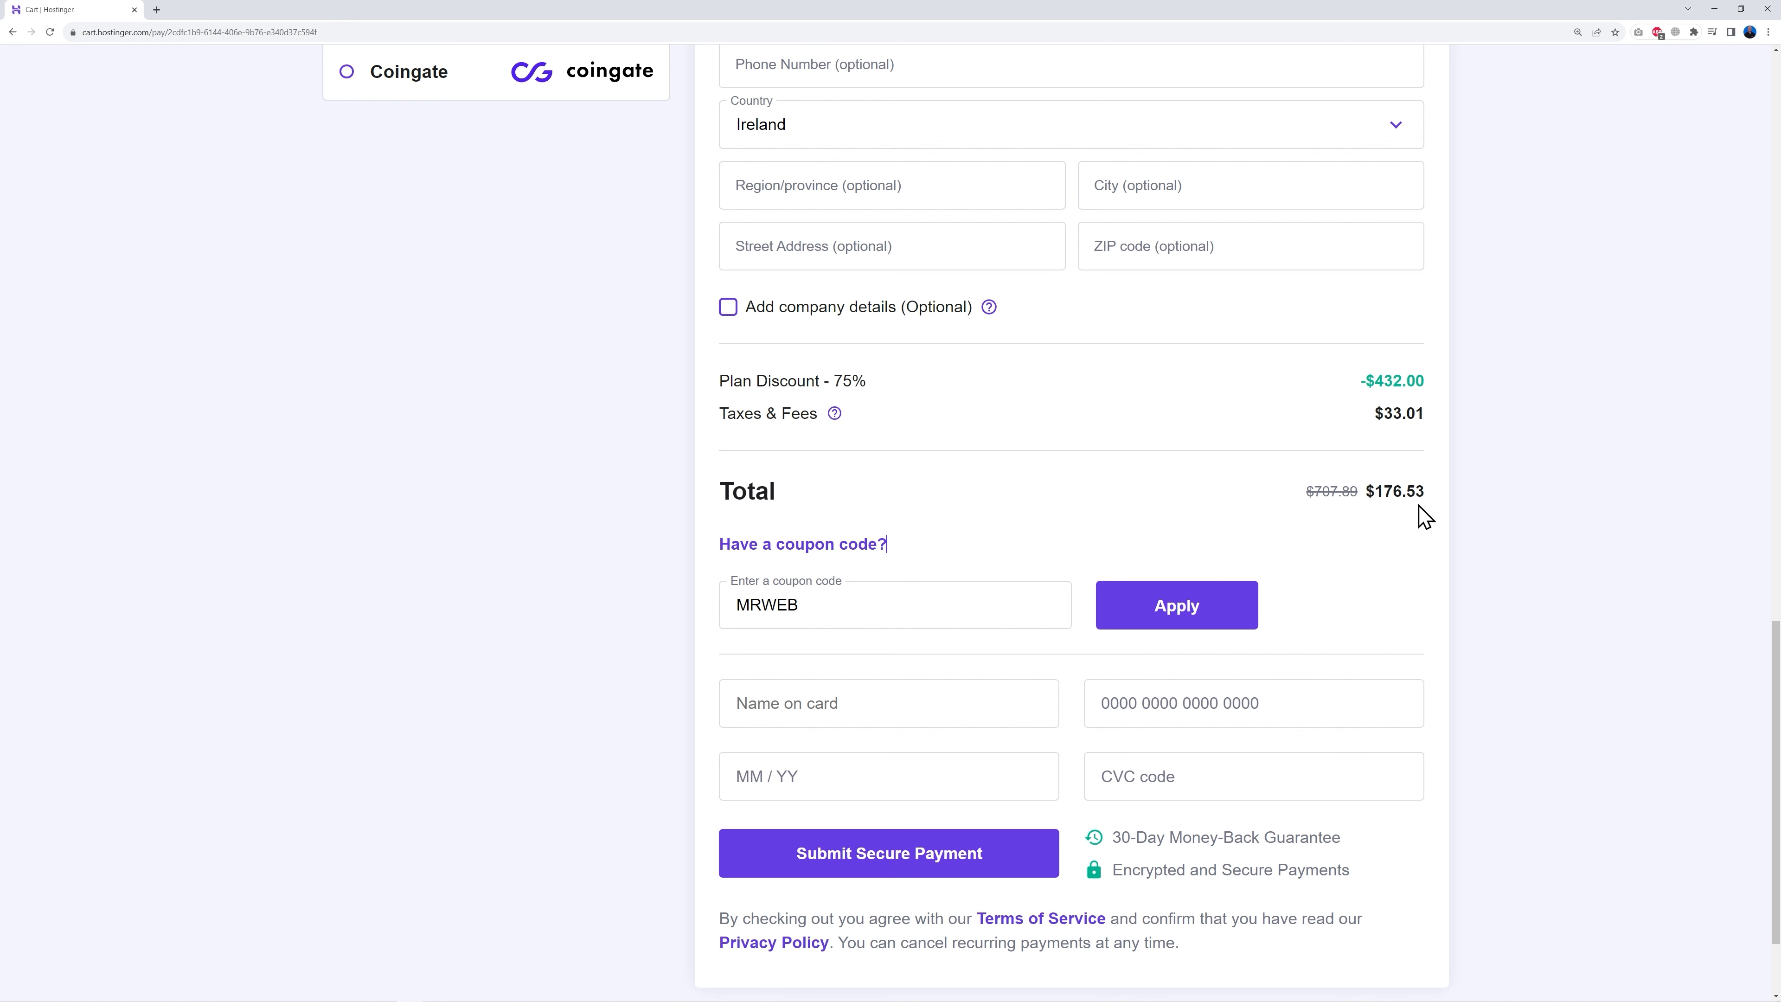
left_click(1175, 608)
left_click_drag(832, 381, 877, 390)
left_click(957, 418)
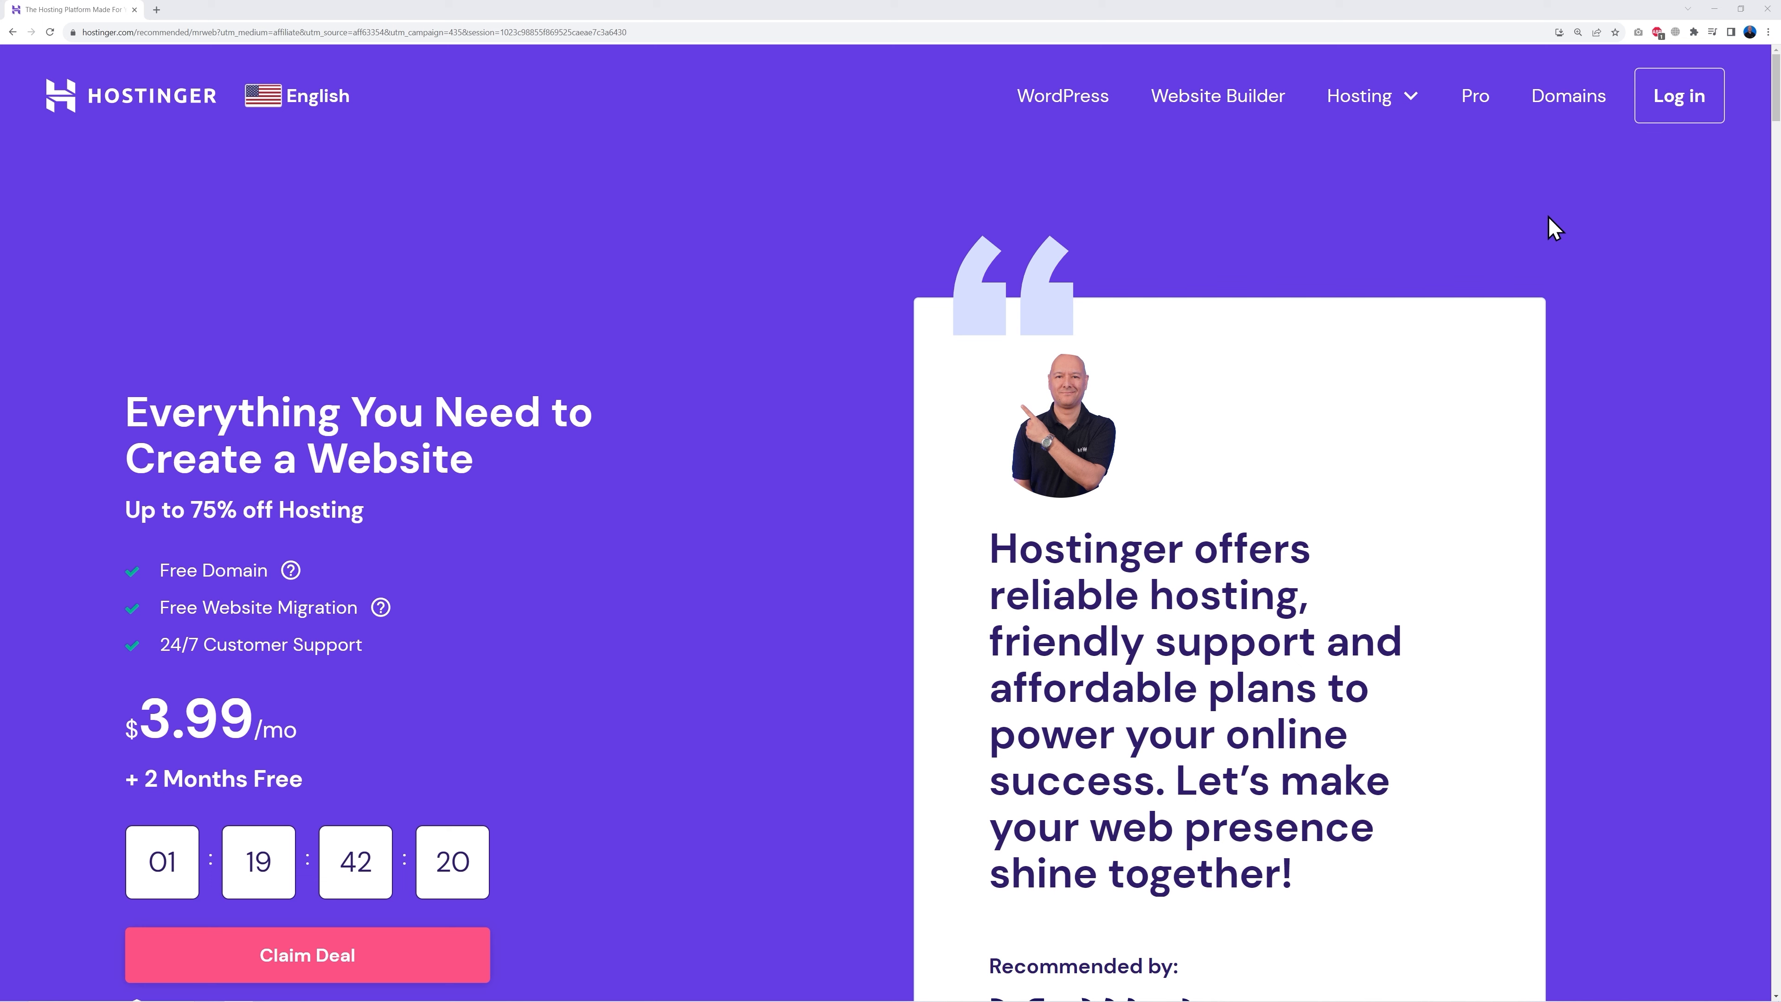
- Log in to the Hostinger account with the autofilled credentials to reach the hPanel dashboard
left_click(1654, 112)
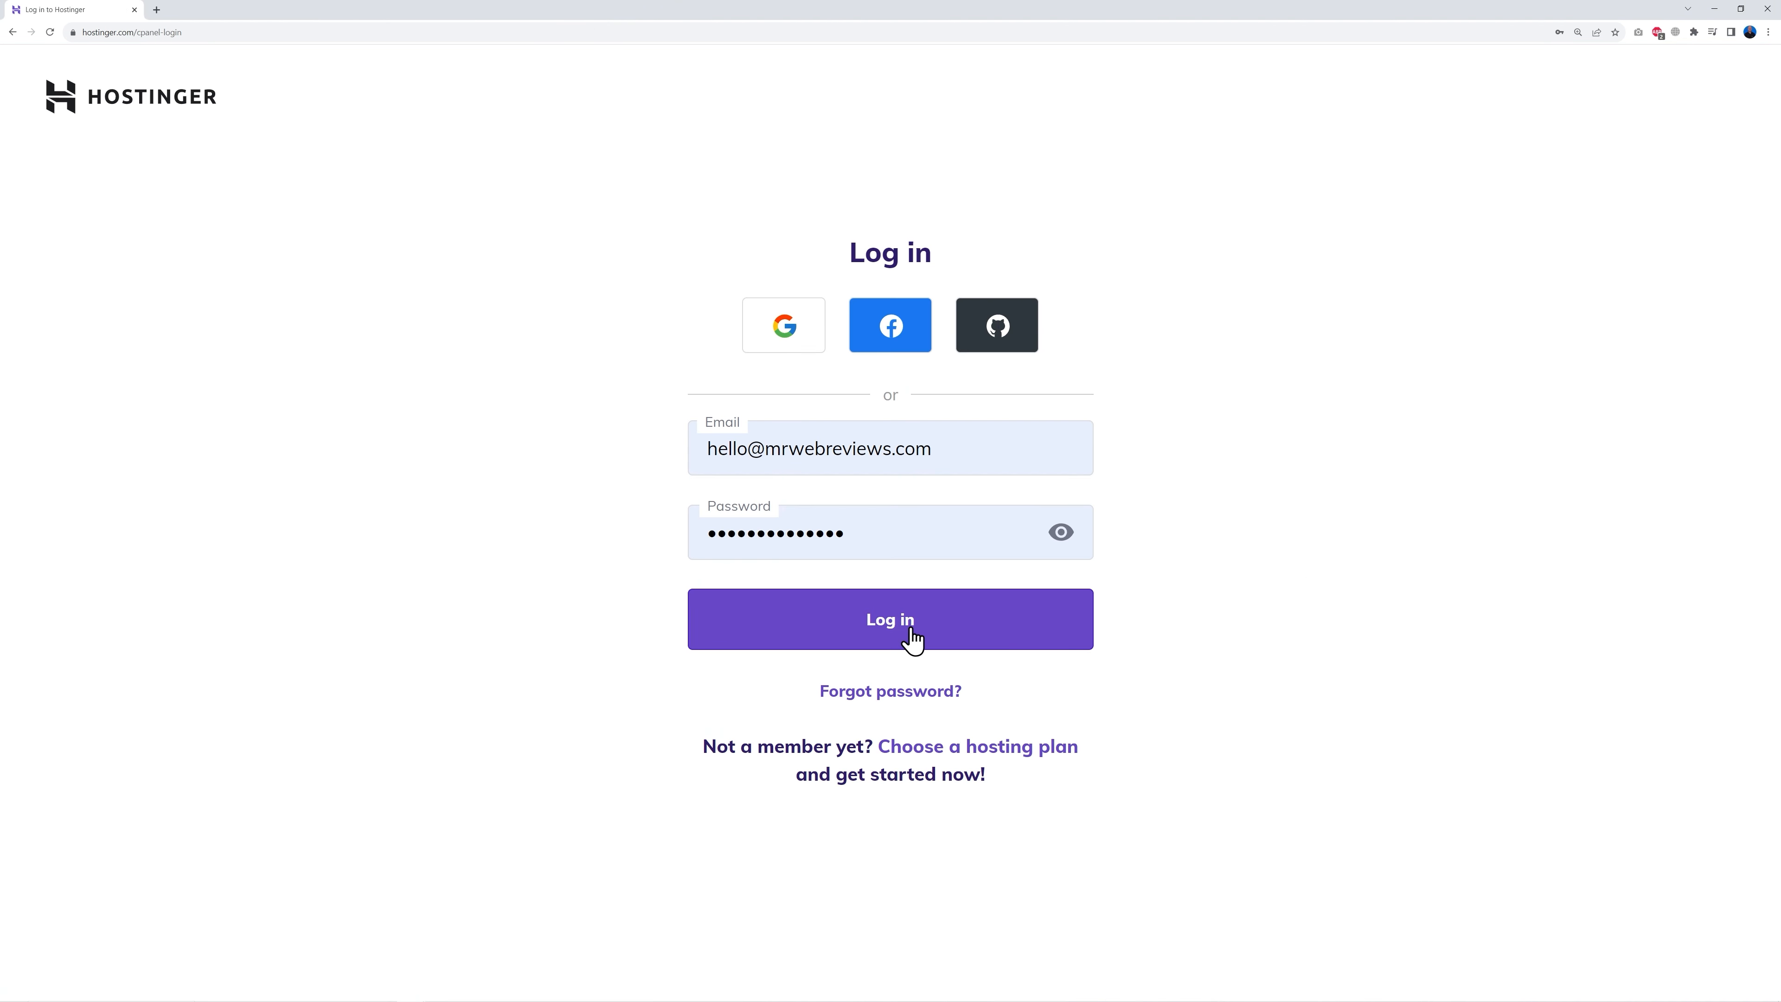
left_click(909, 637)
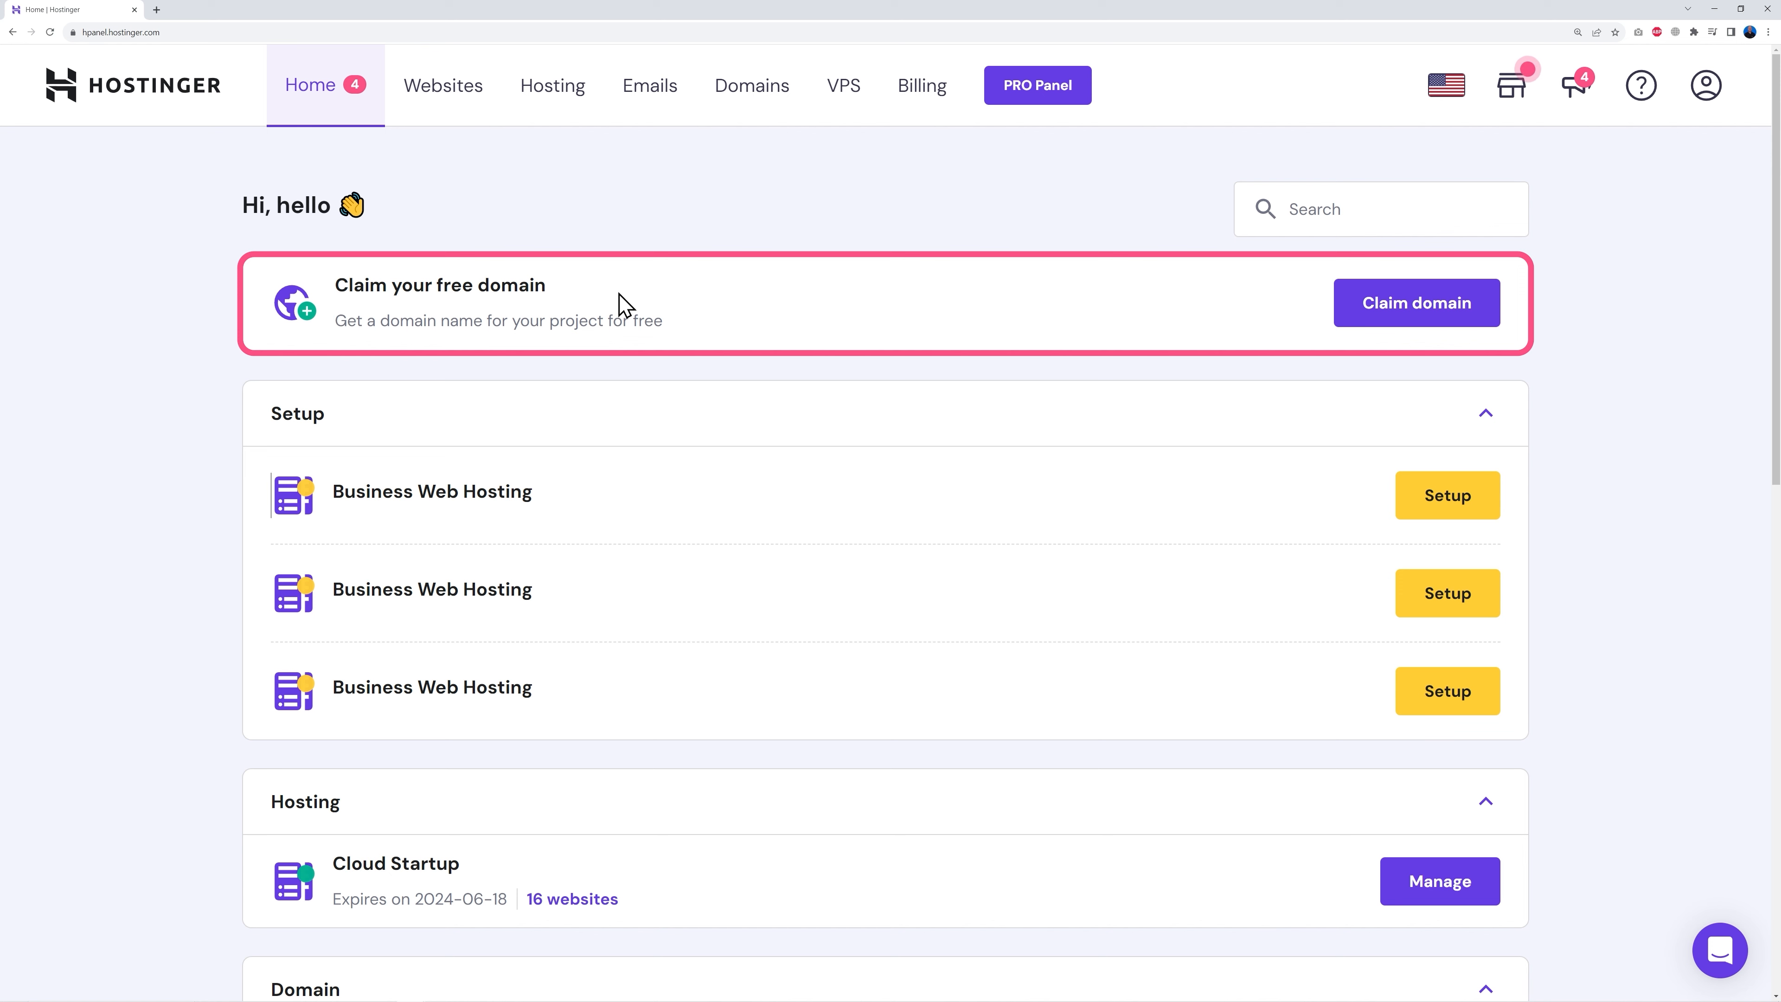
- Begin the free domain claim with 'yourdomainname' and browse the extension list, keeping .in
left_click(1412, 313)
left_click(749, 524)
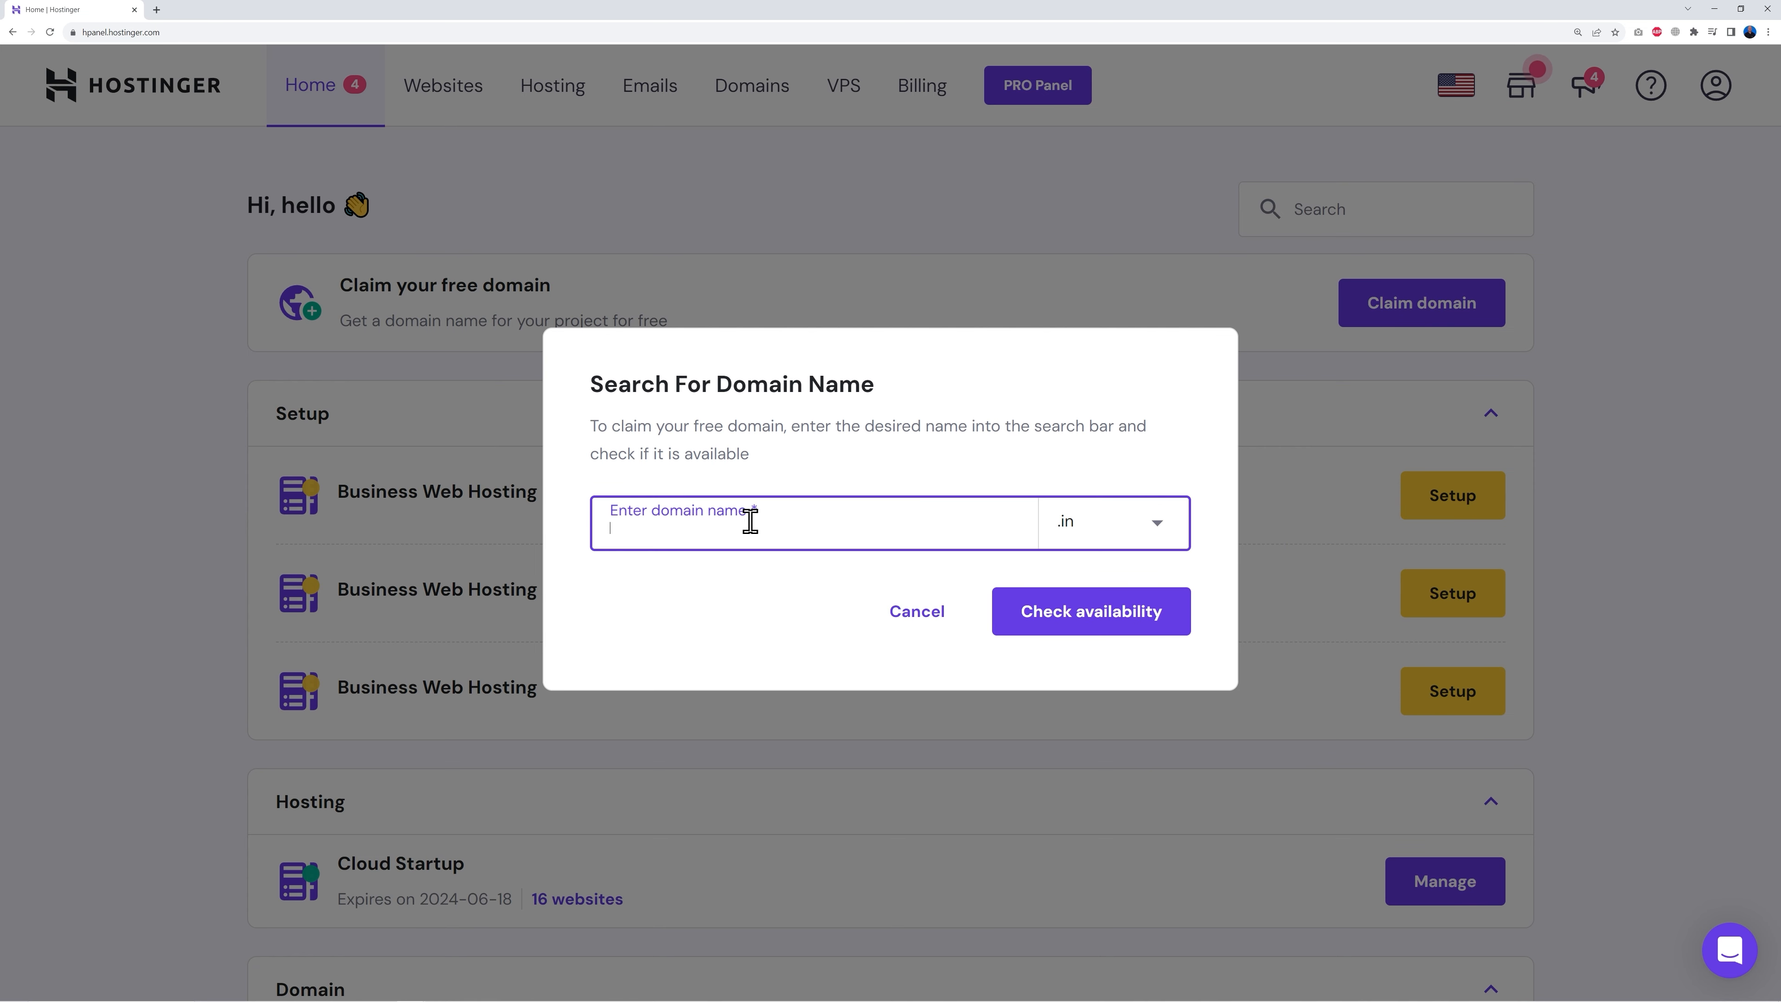
type("yourdomainname")
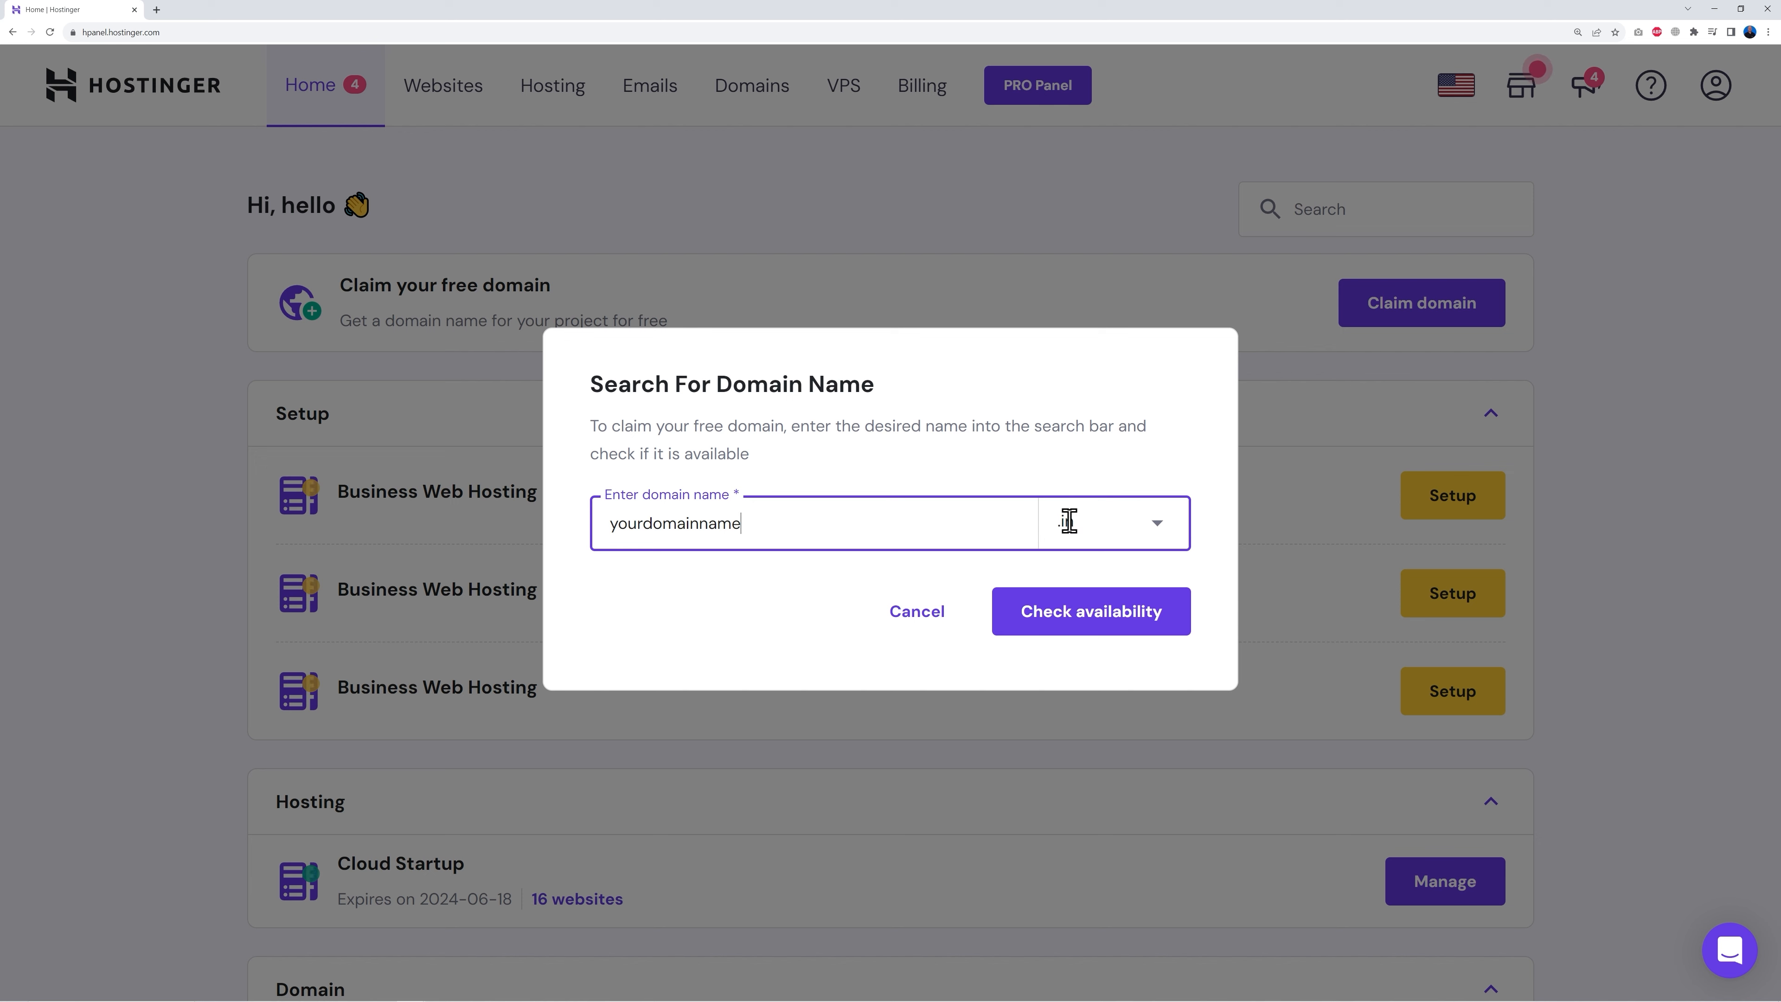
left_click(1066, 521)
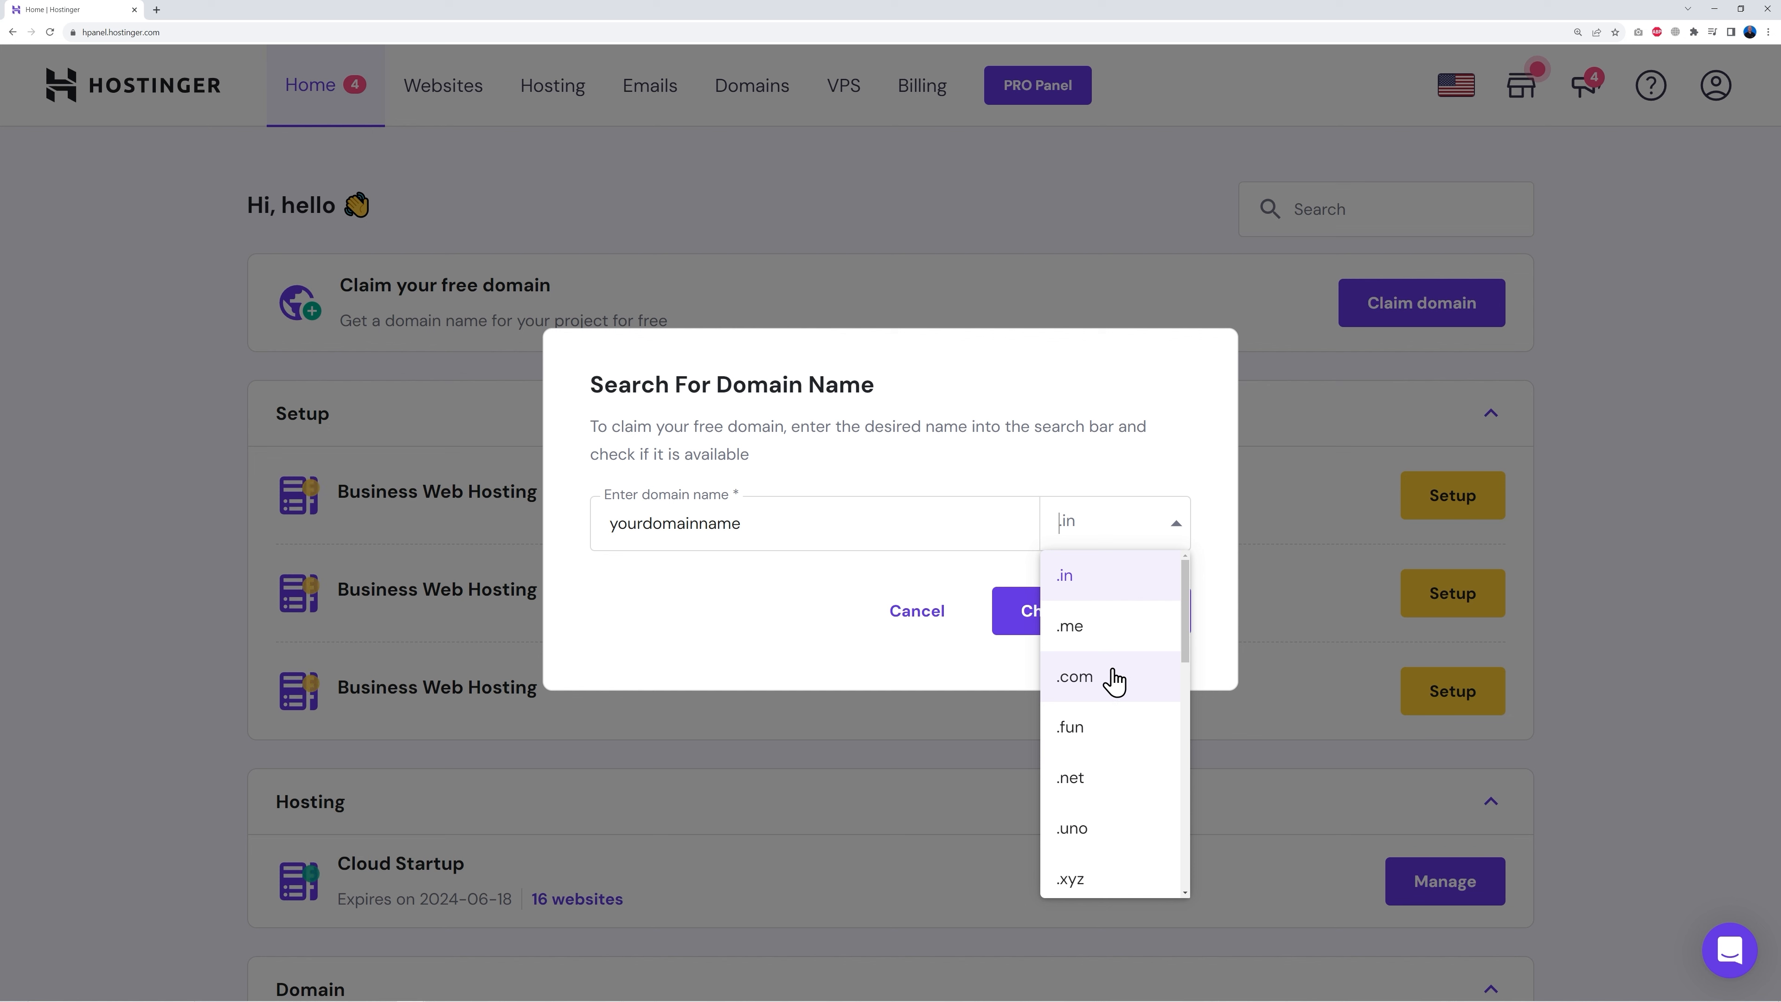
scroll(1125, 763, "down", 2)
scroll(1125, 763, "down", 6)
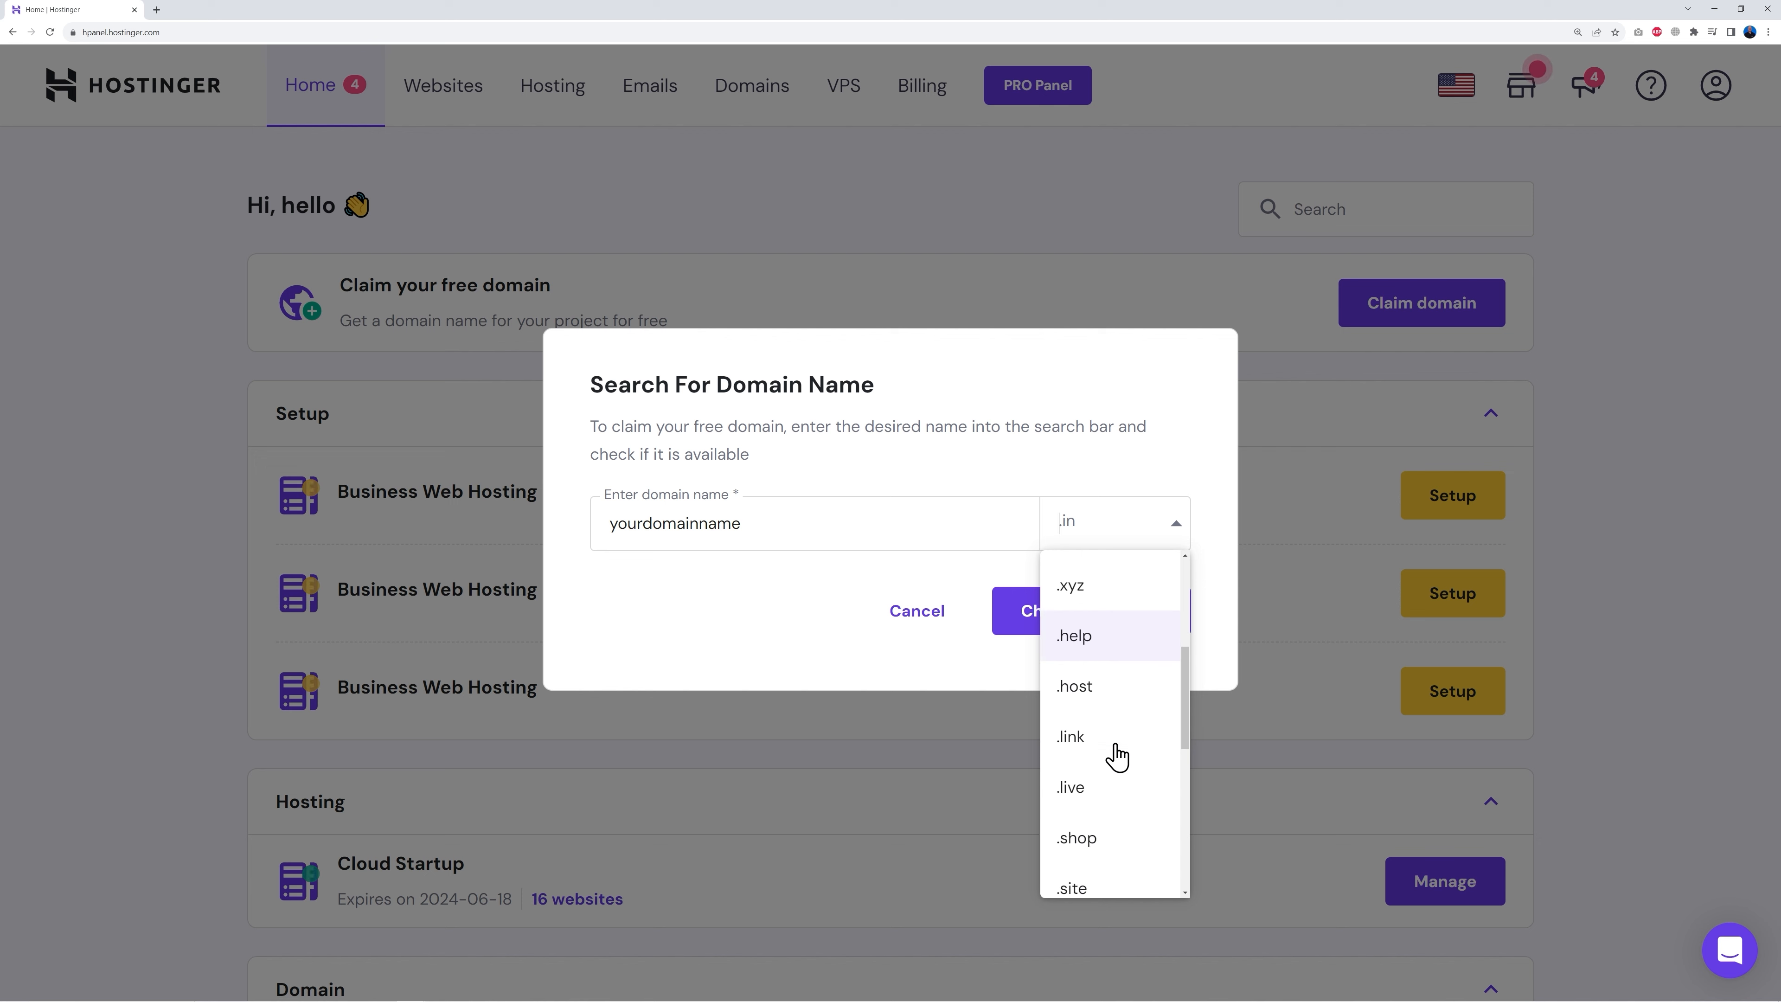
scroll(1122, 786, "down", 2)
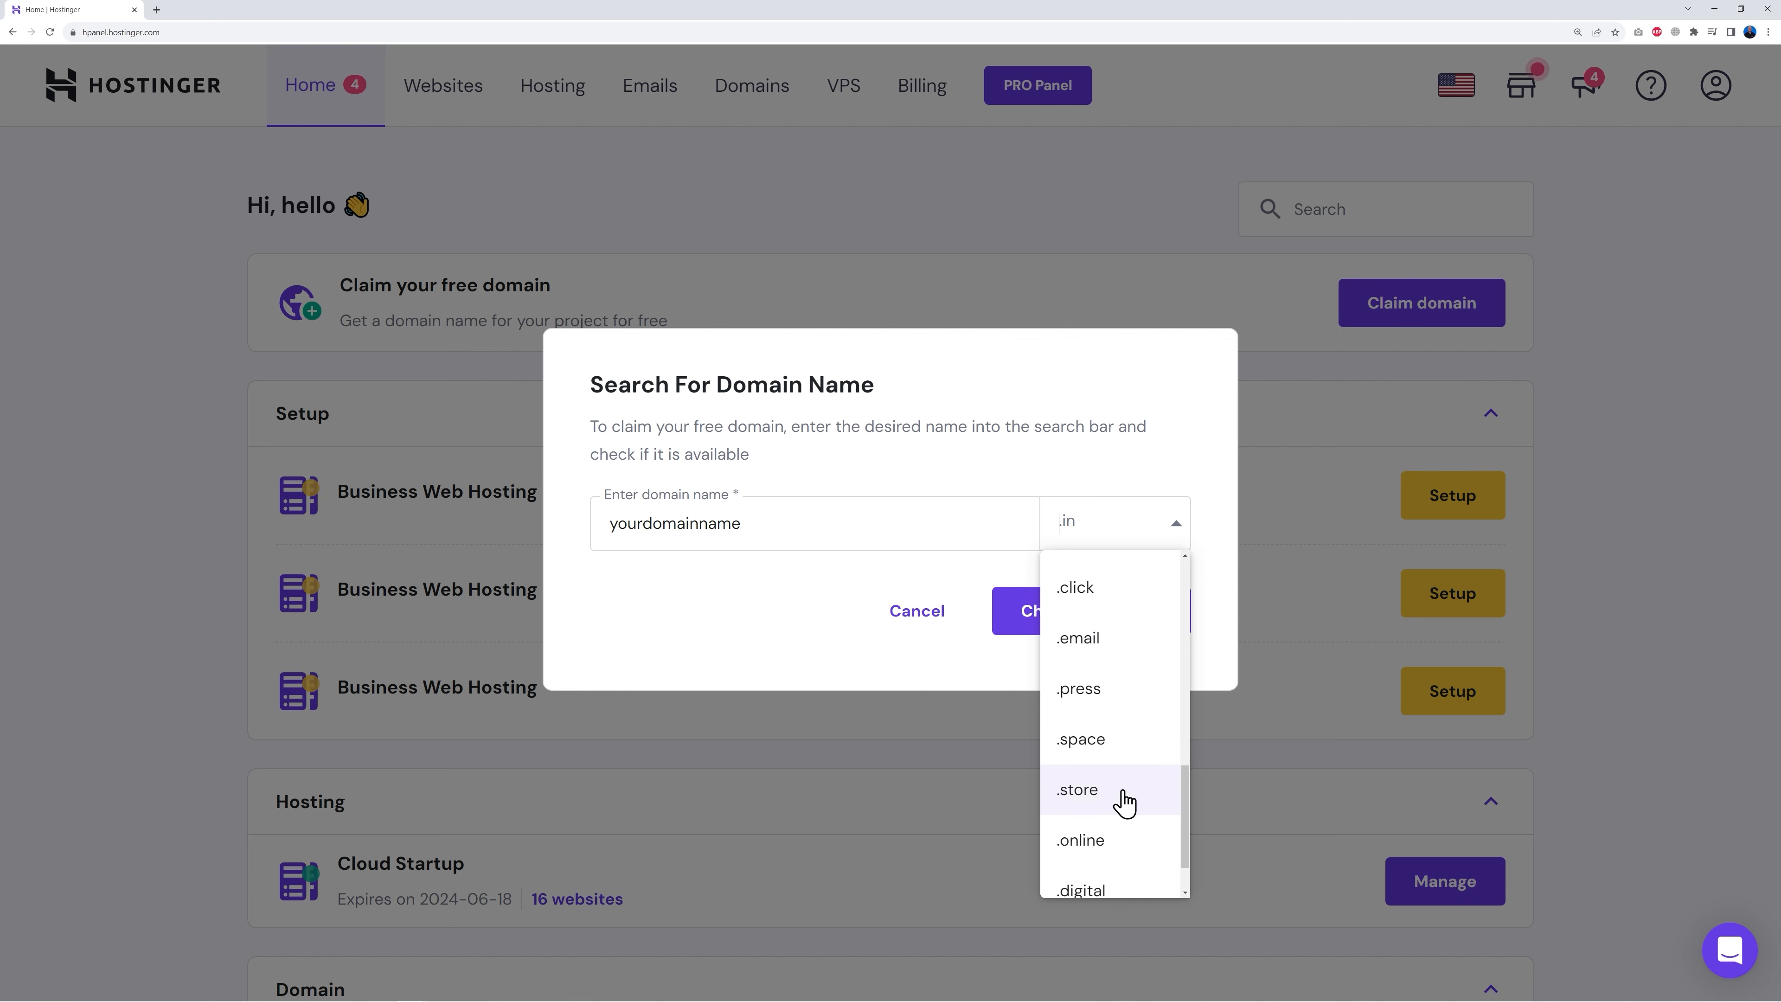
scroll(1125, 801, "down", 1)
scroll(1125, 799, "up", 10)
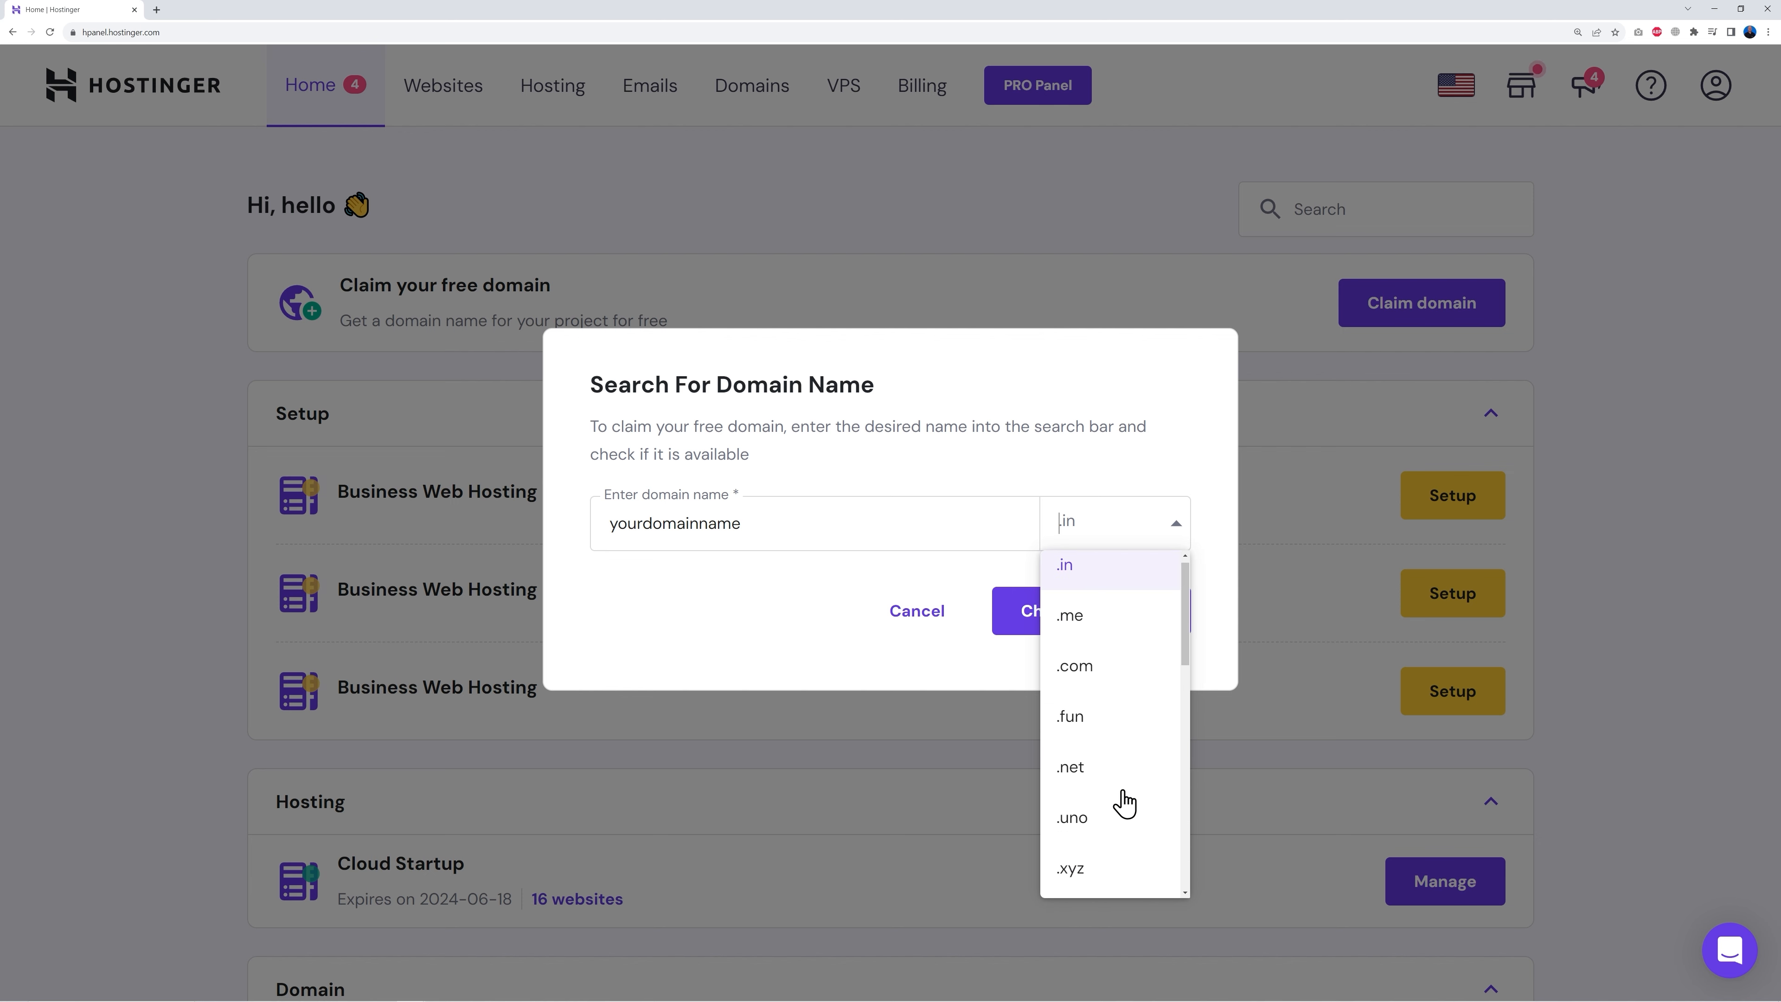
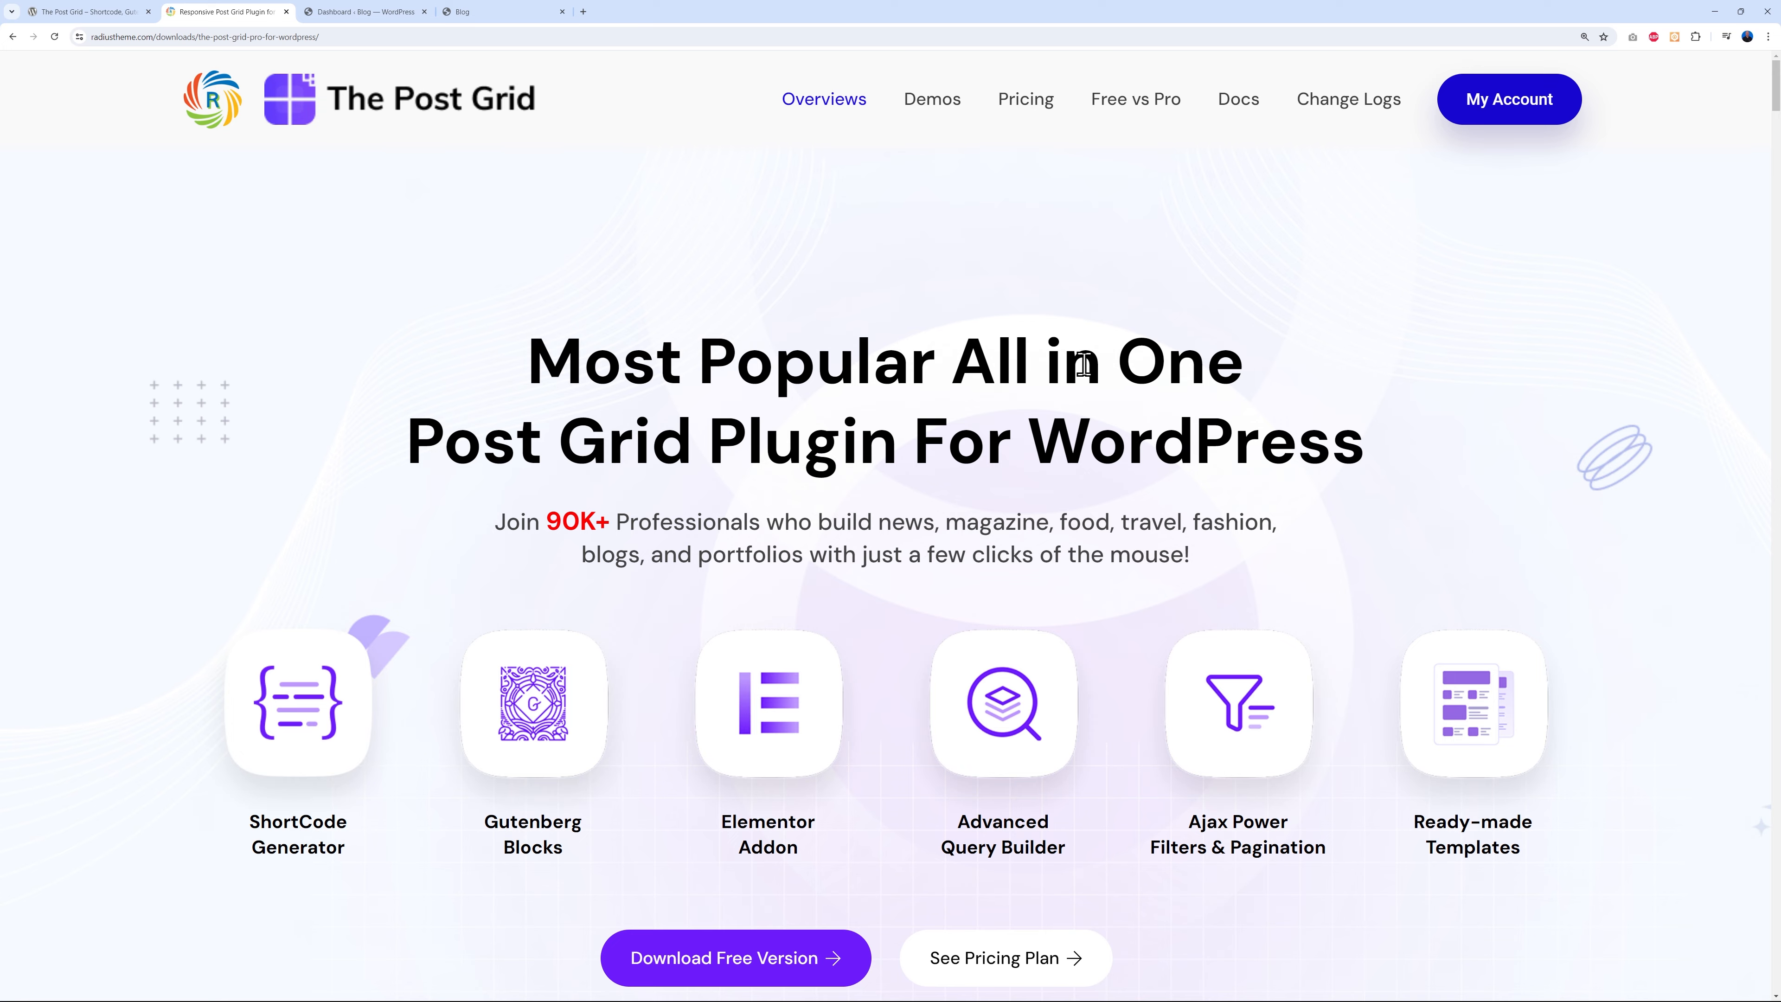
- Review The Post Grid's Free vs Pro comparison table and the yearly $39, $99 and $199 pricing
left_click(1125, 108)
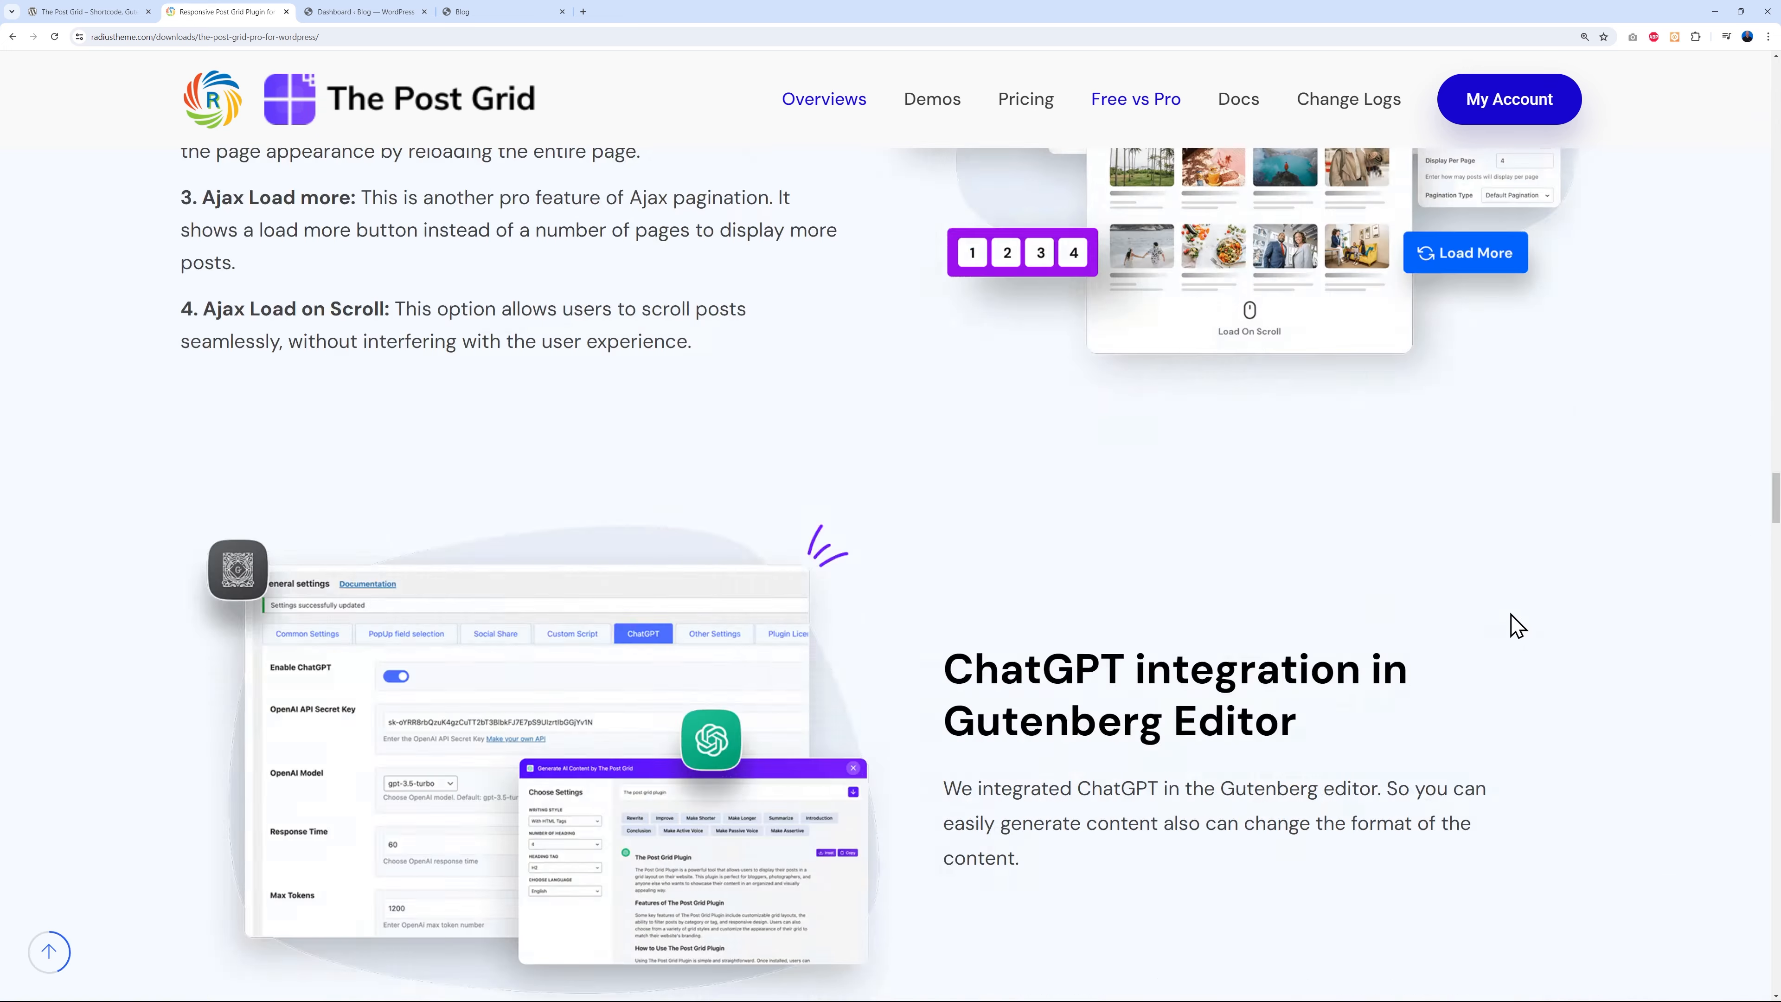
scroll(1554, 608, "down", 7)
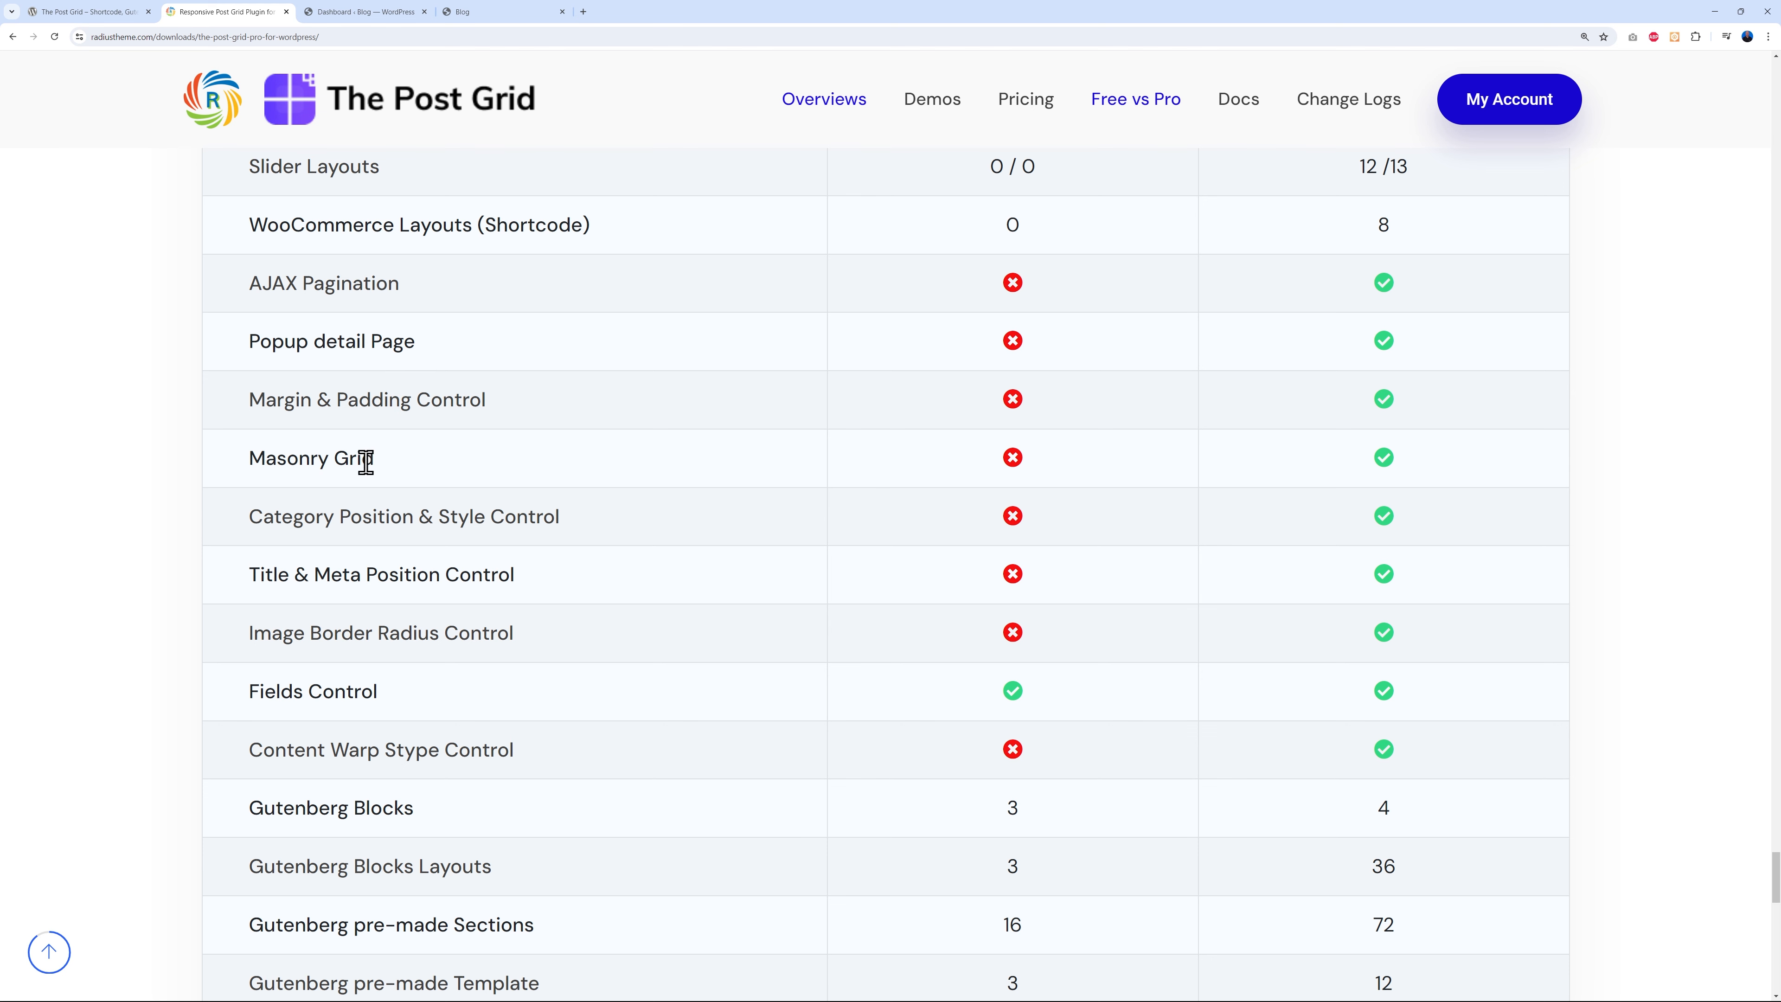
scroll(597, 669, "down", 1)
scroll(604, 680, "down", 7)
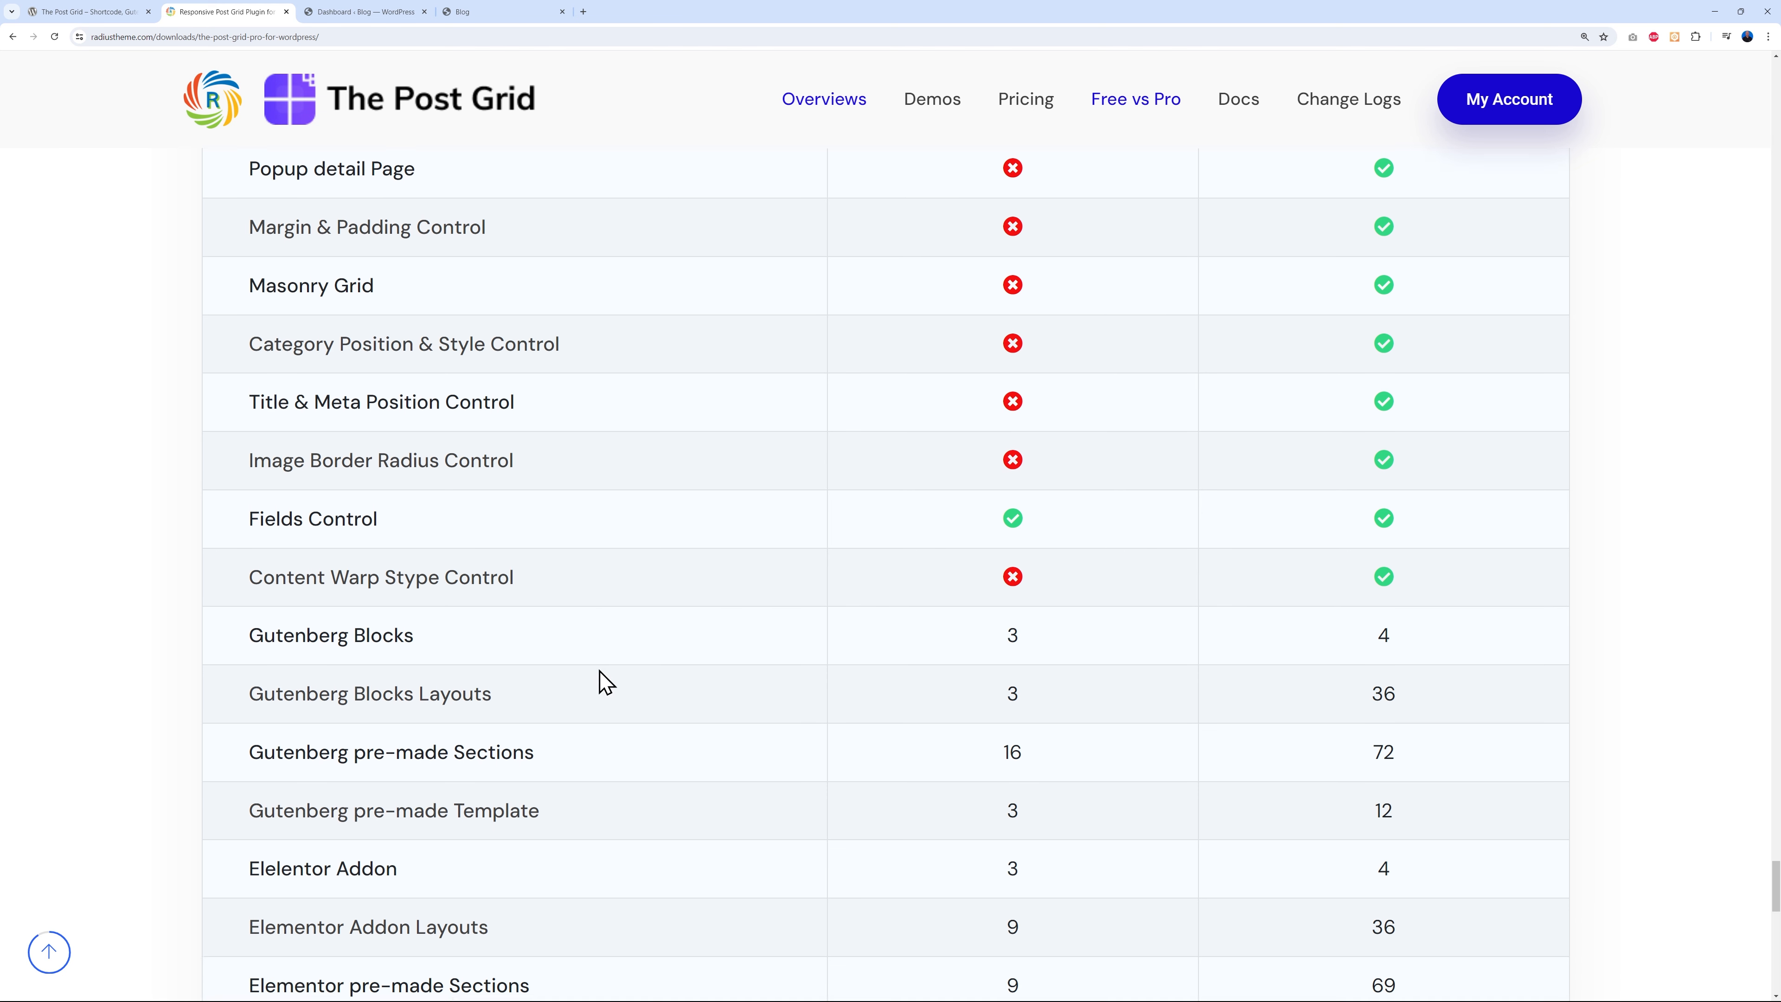
scroll(610, 682, "down", 3)
scroll(616, 684, "up", 3)
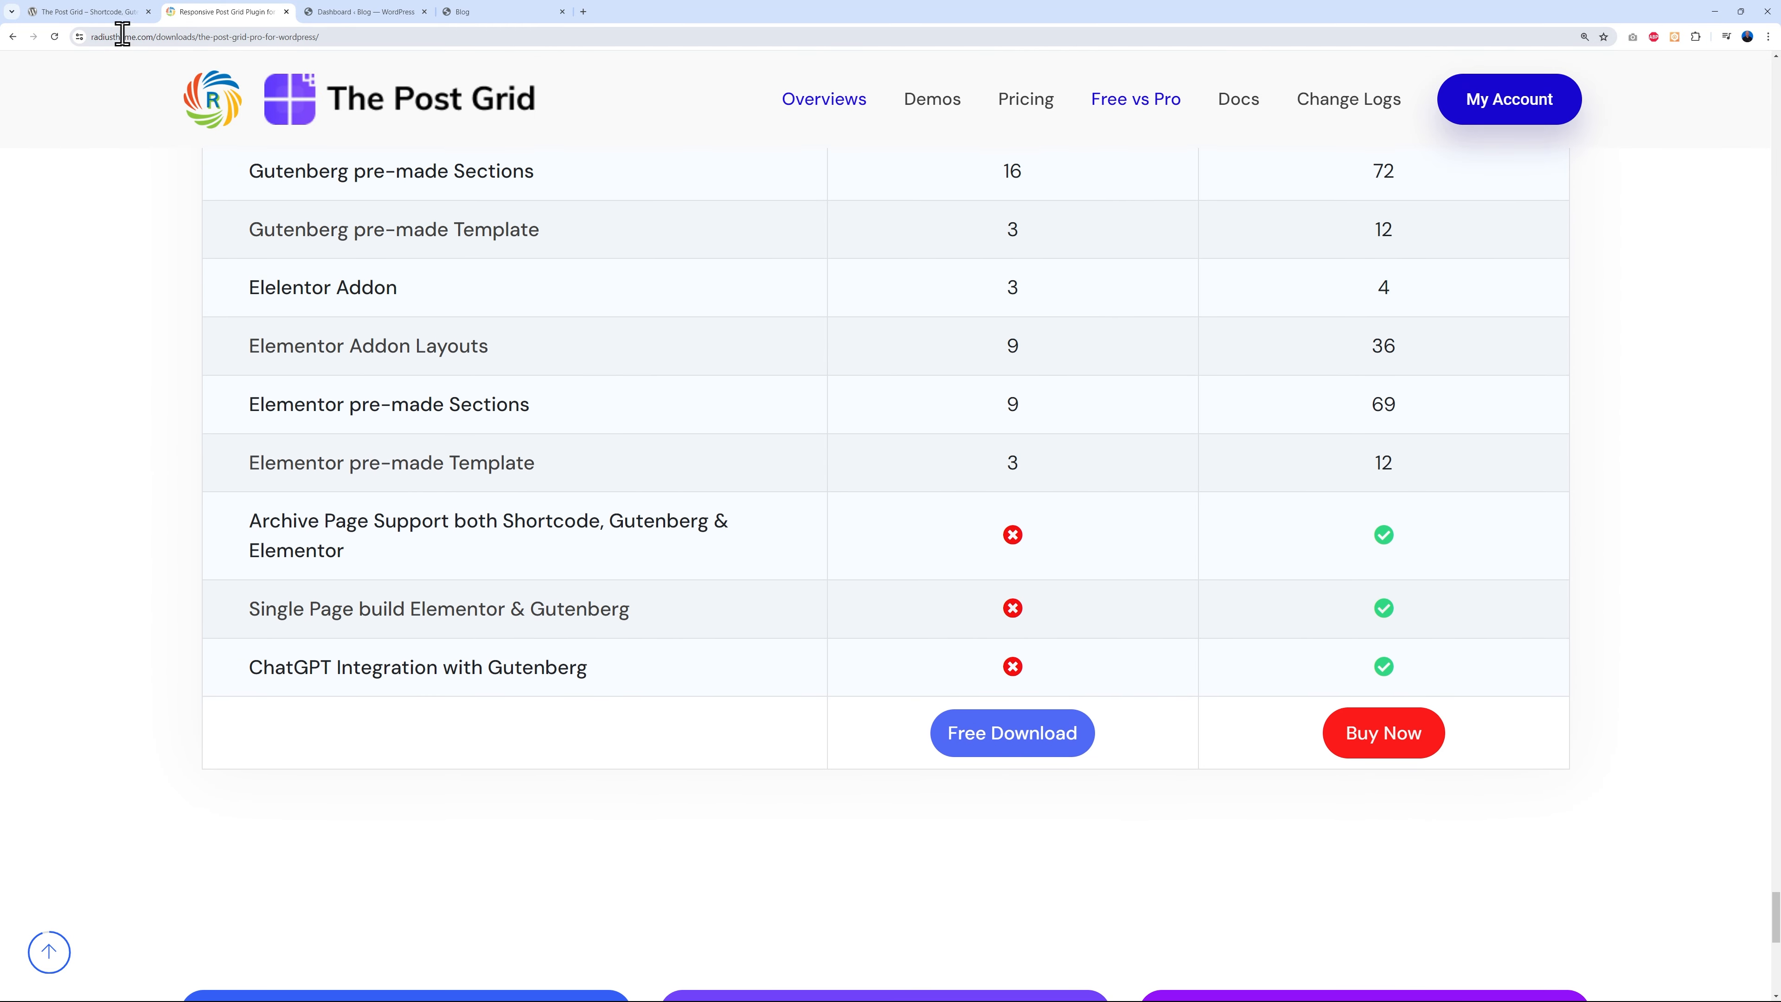
left_click(116, 16)
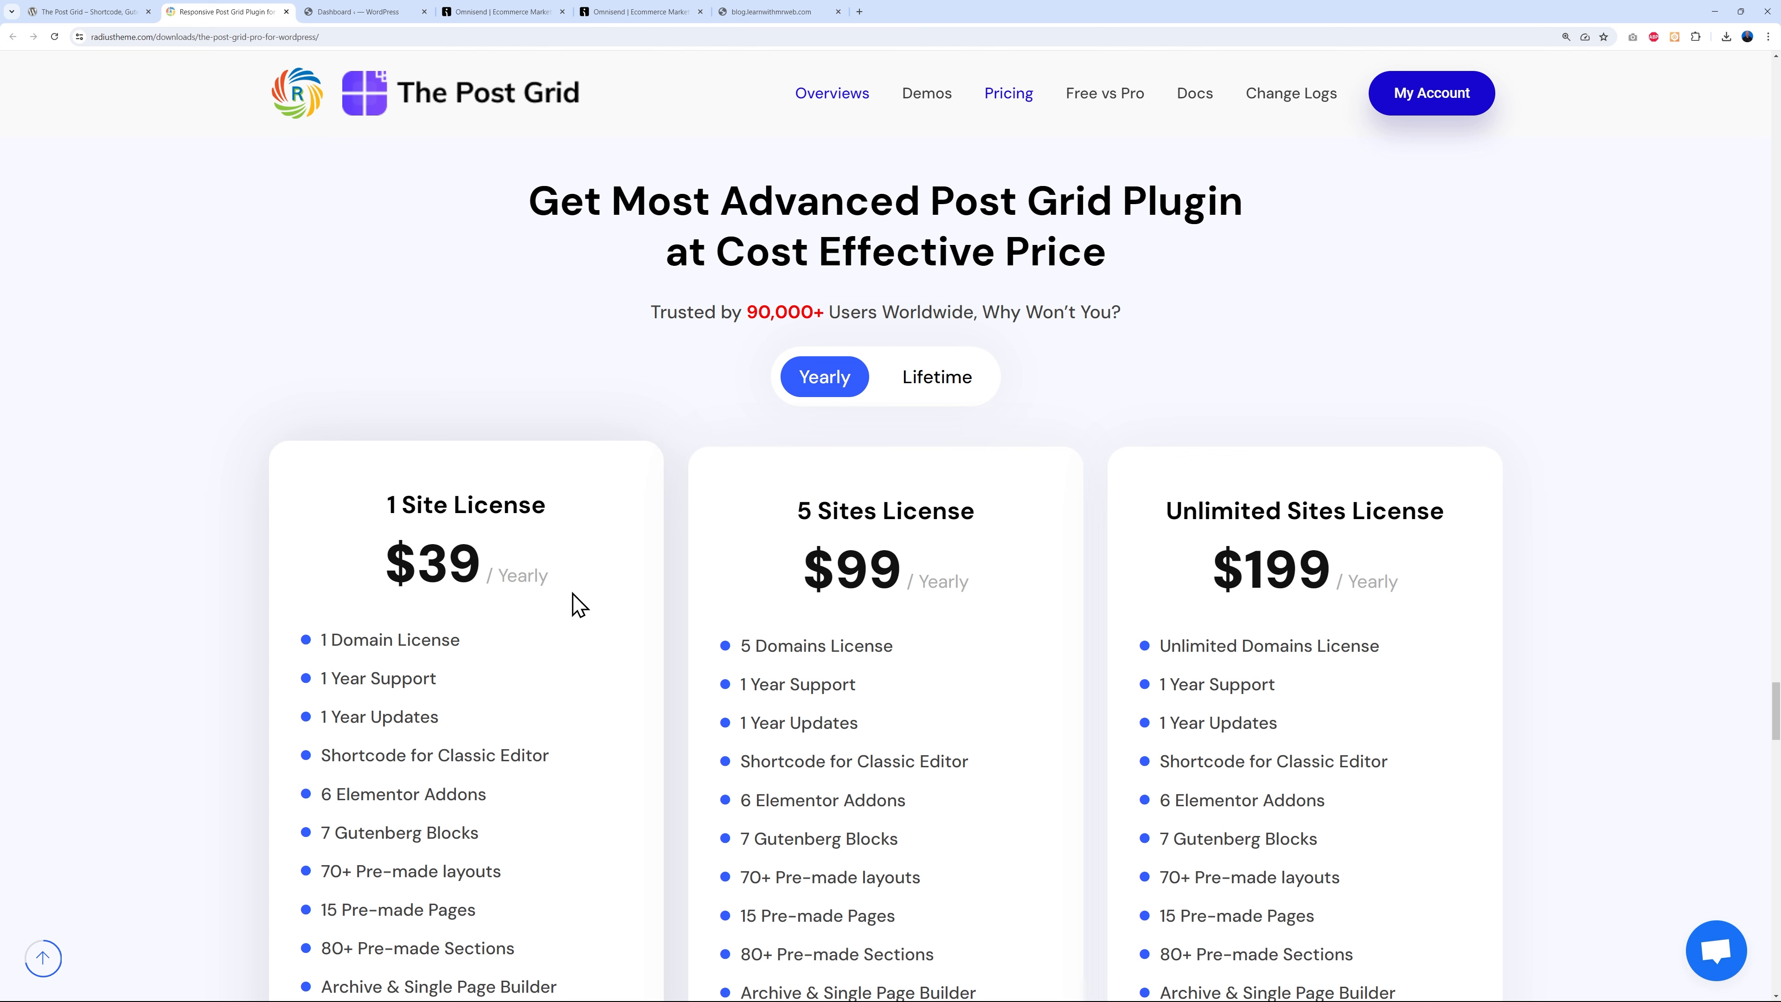
- Switch the pricing to lifetime licences to show $119, $199 and $399
left_click(966, 384)
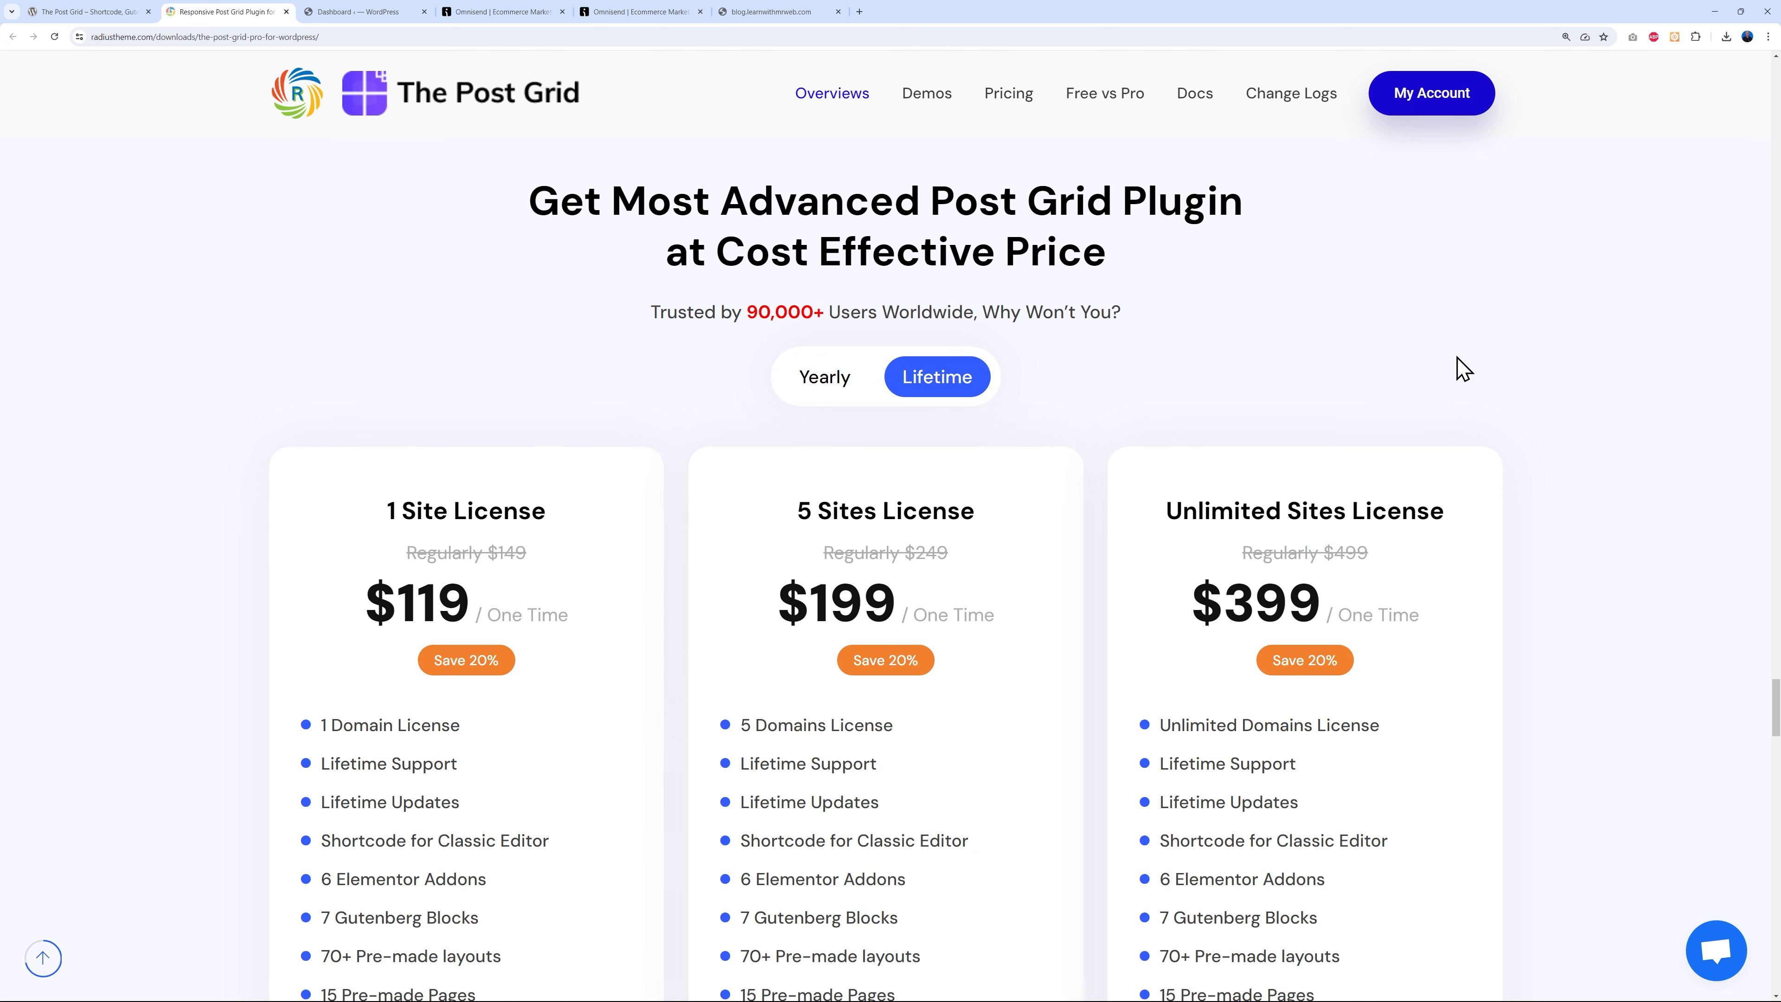
scroll(1502, 365, "down", 2)
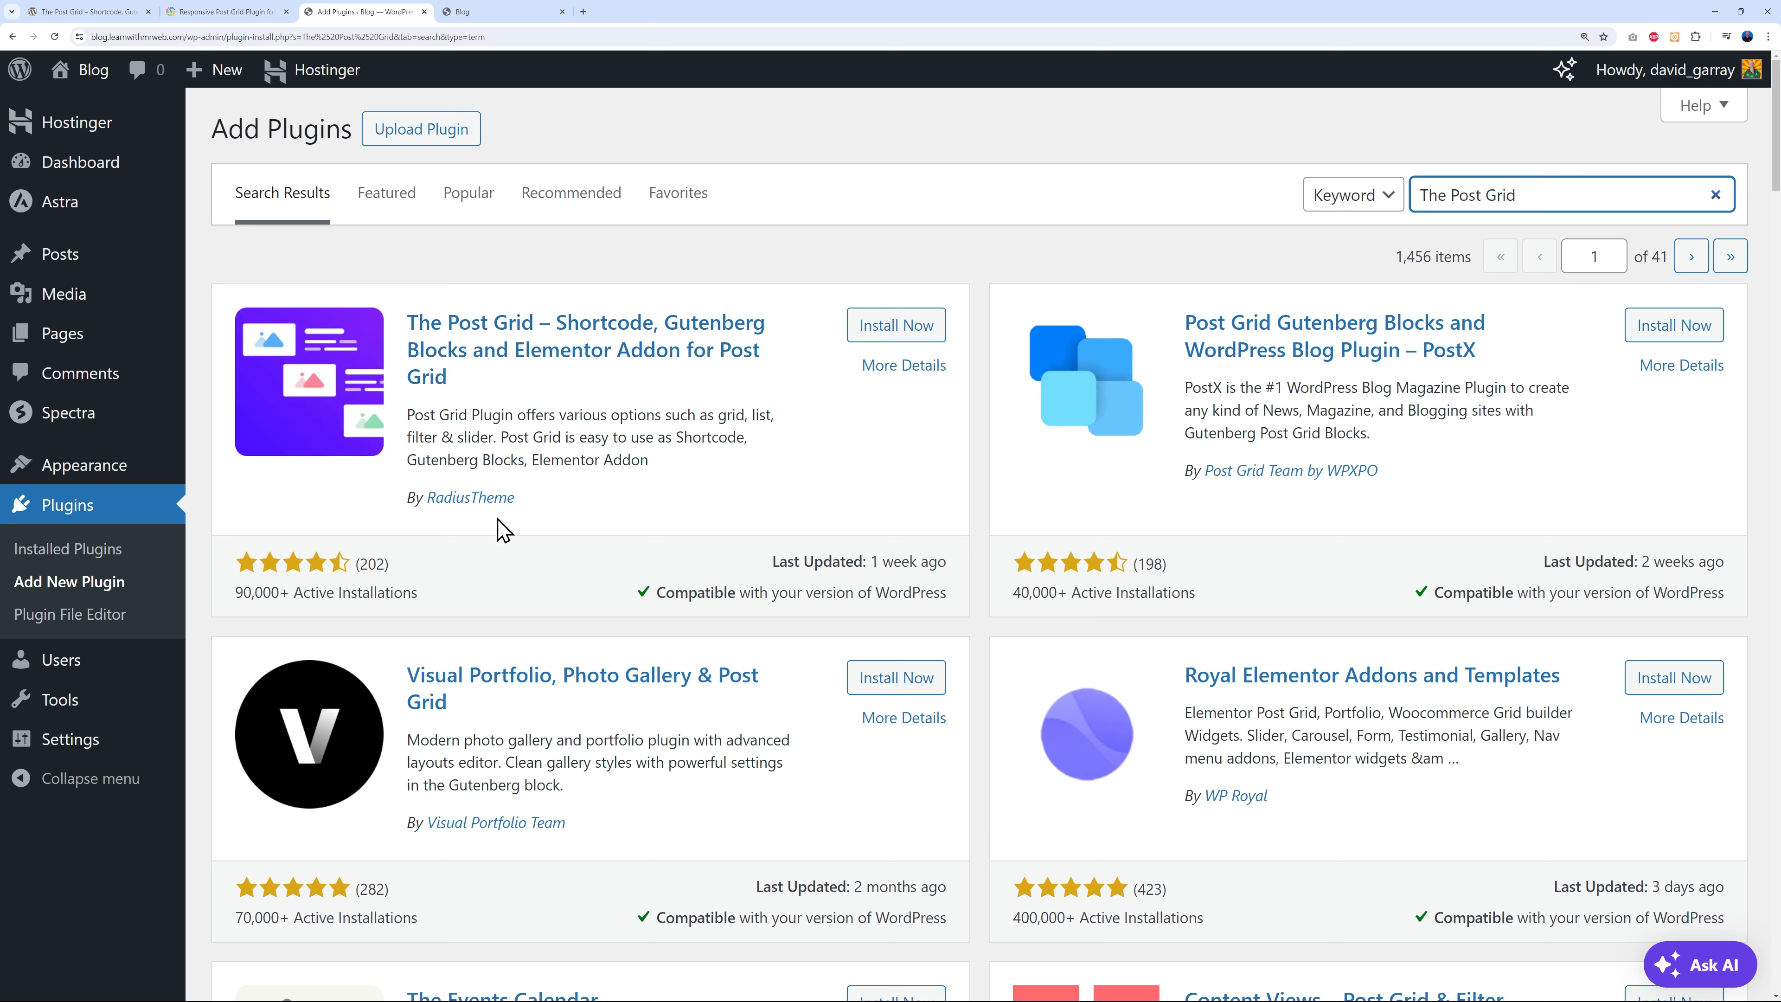
- Install and activate The Post Grid, then upload and activate the-post-grid-pro.7.7.2.zip
left_click(911, 334)
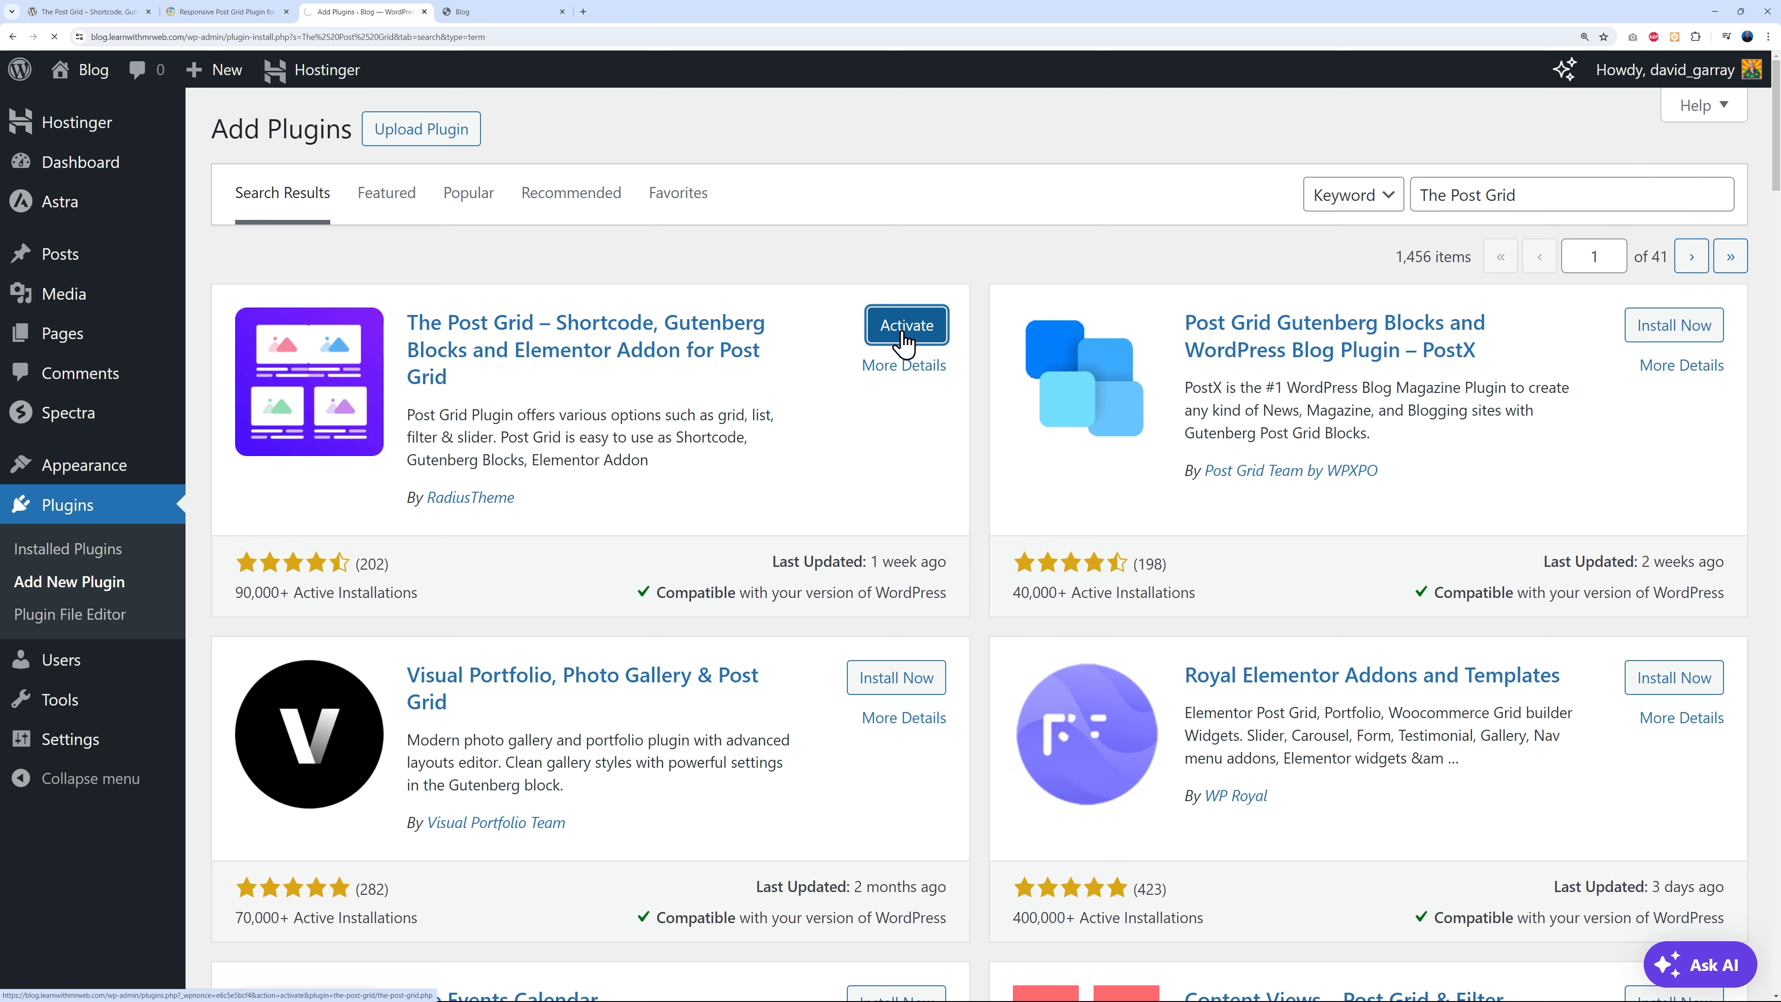
left_click(901, 336)
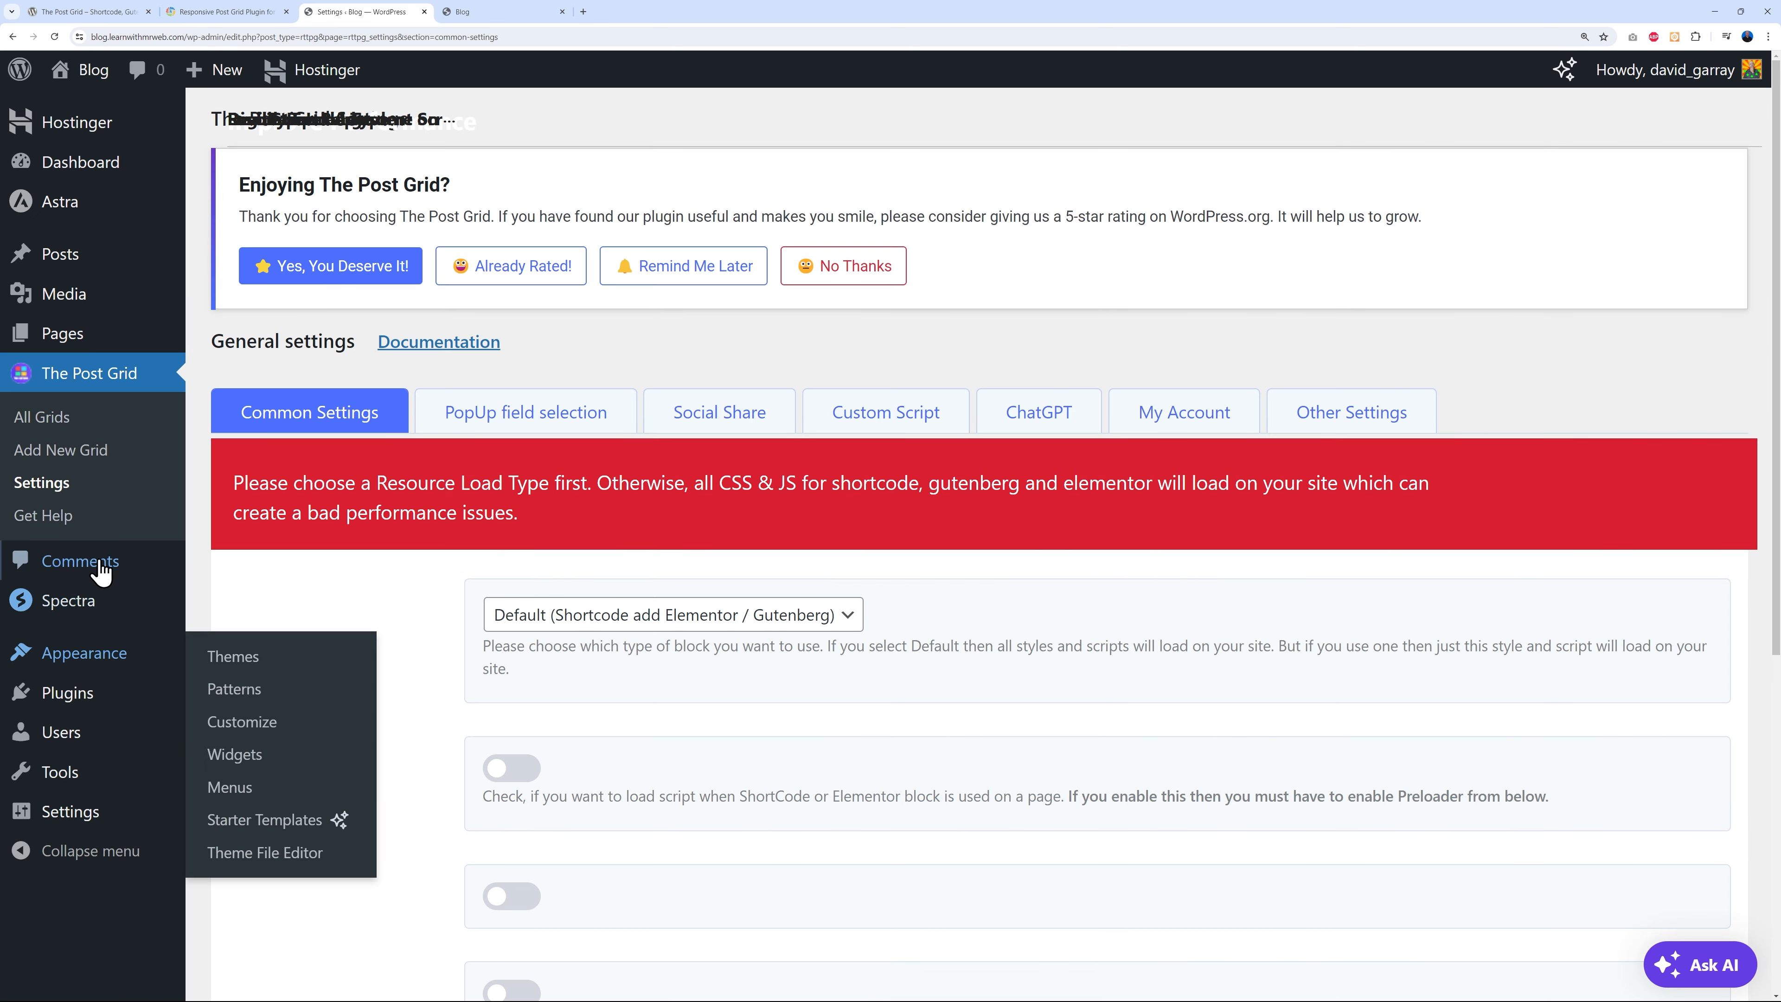
mouse_move(70, 698)
left_click(265, 731)
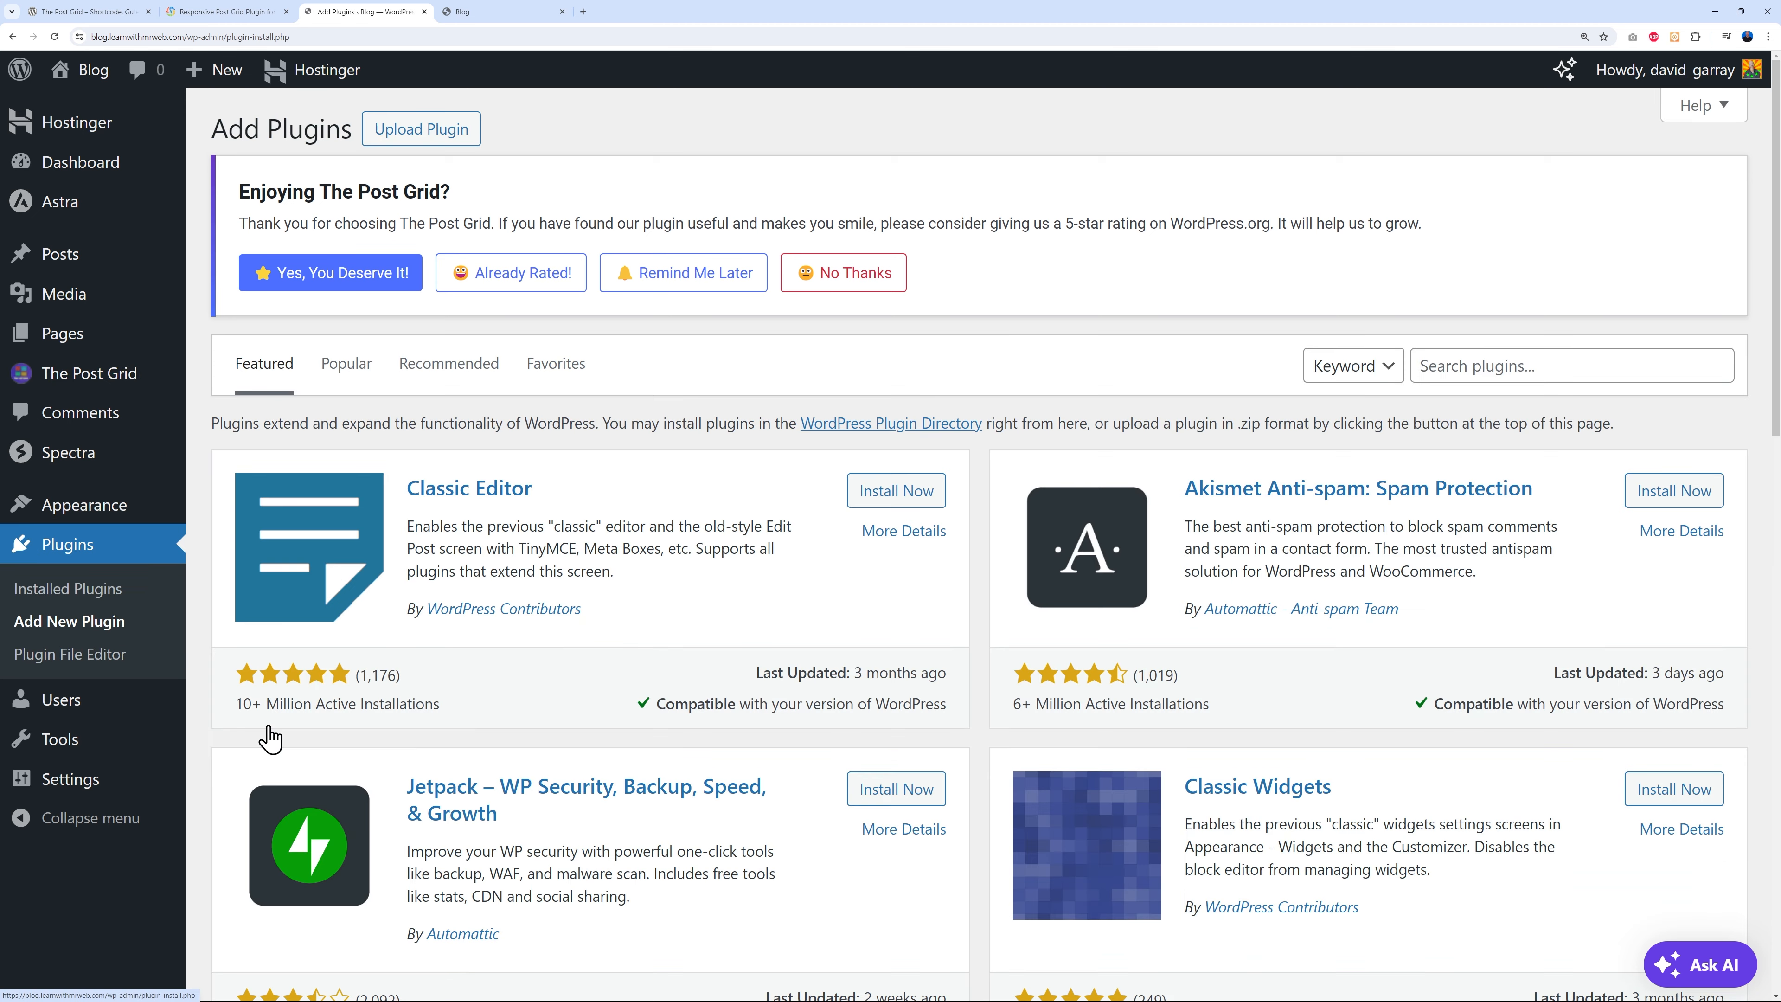
left_click(419, 130)
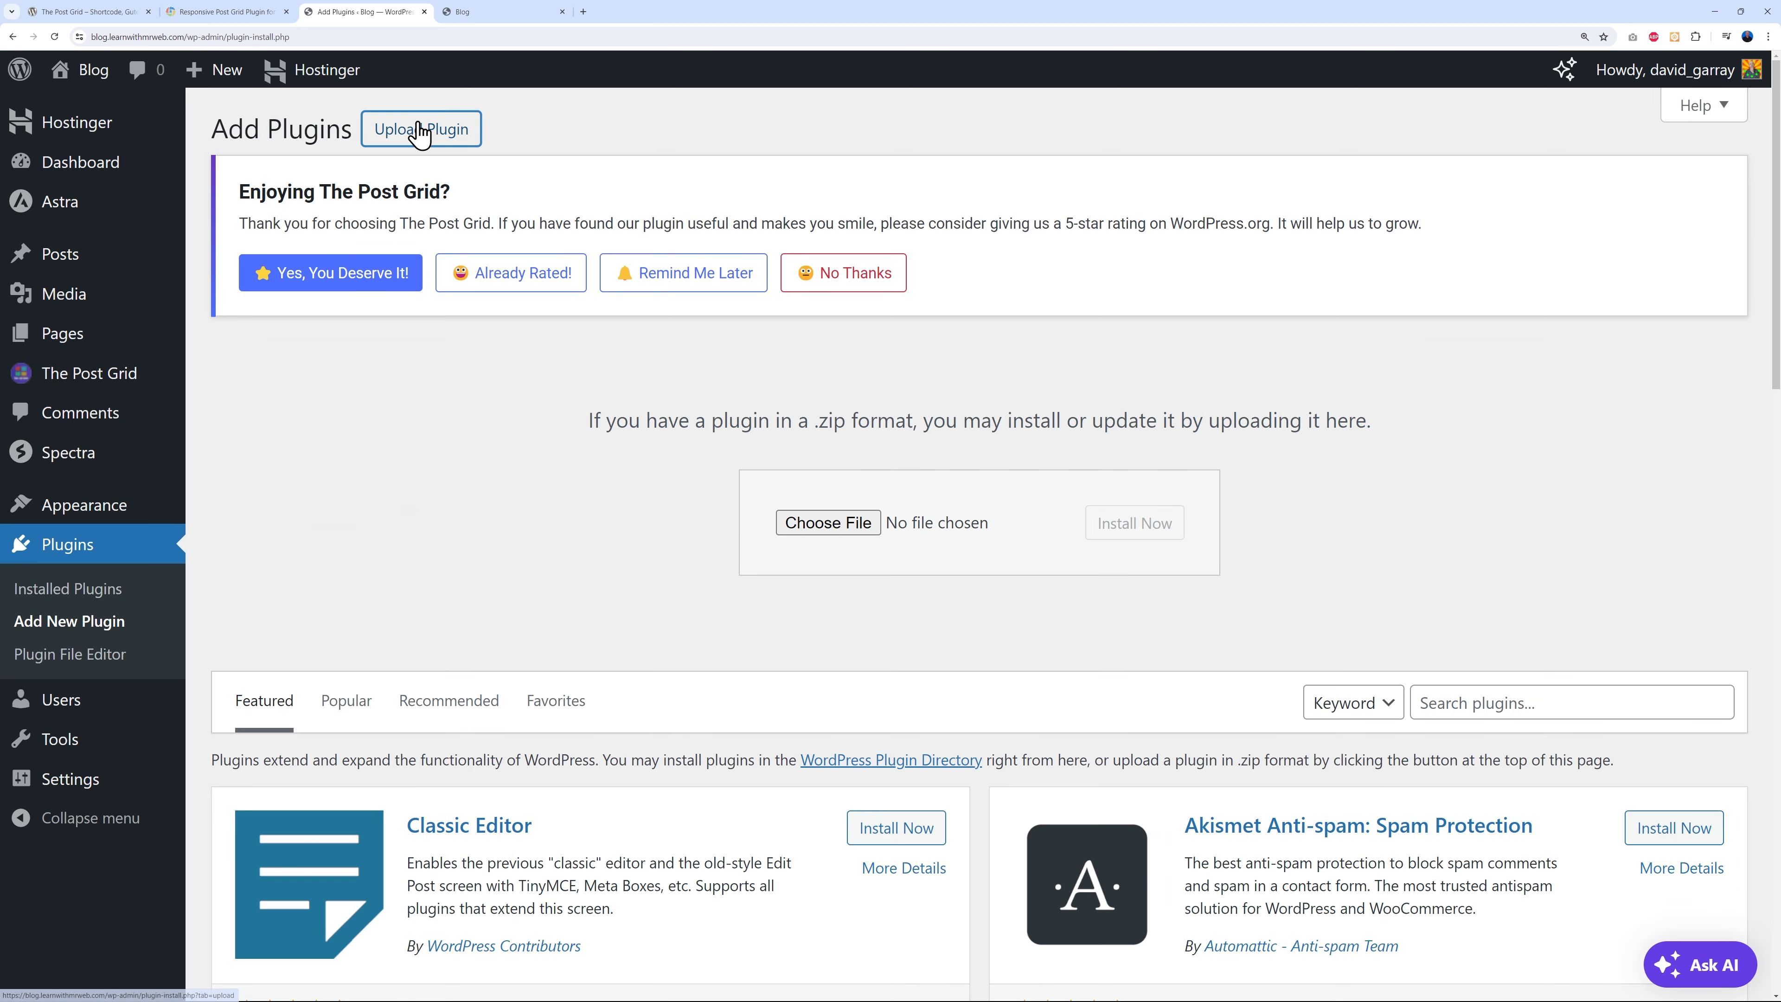
left_click(854, 524)
left_click(230, 93)
left_click(938, 487)
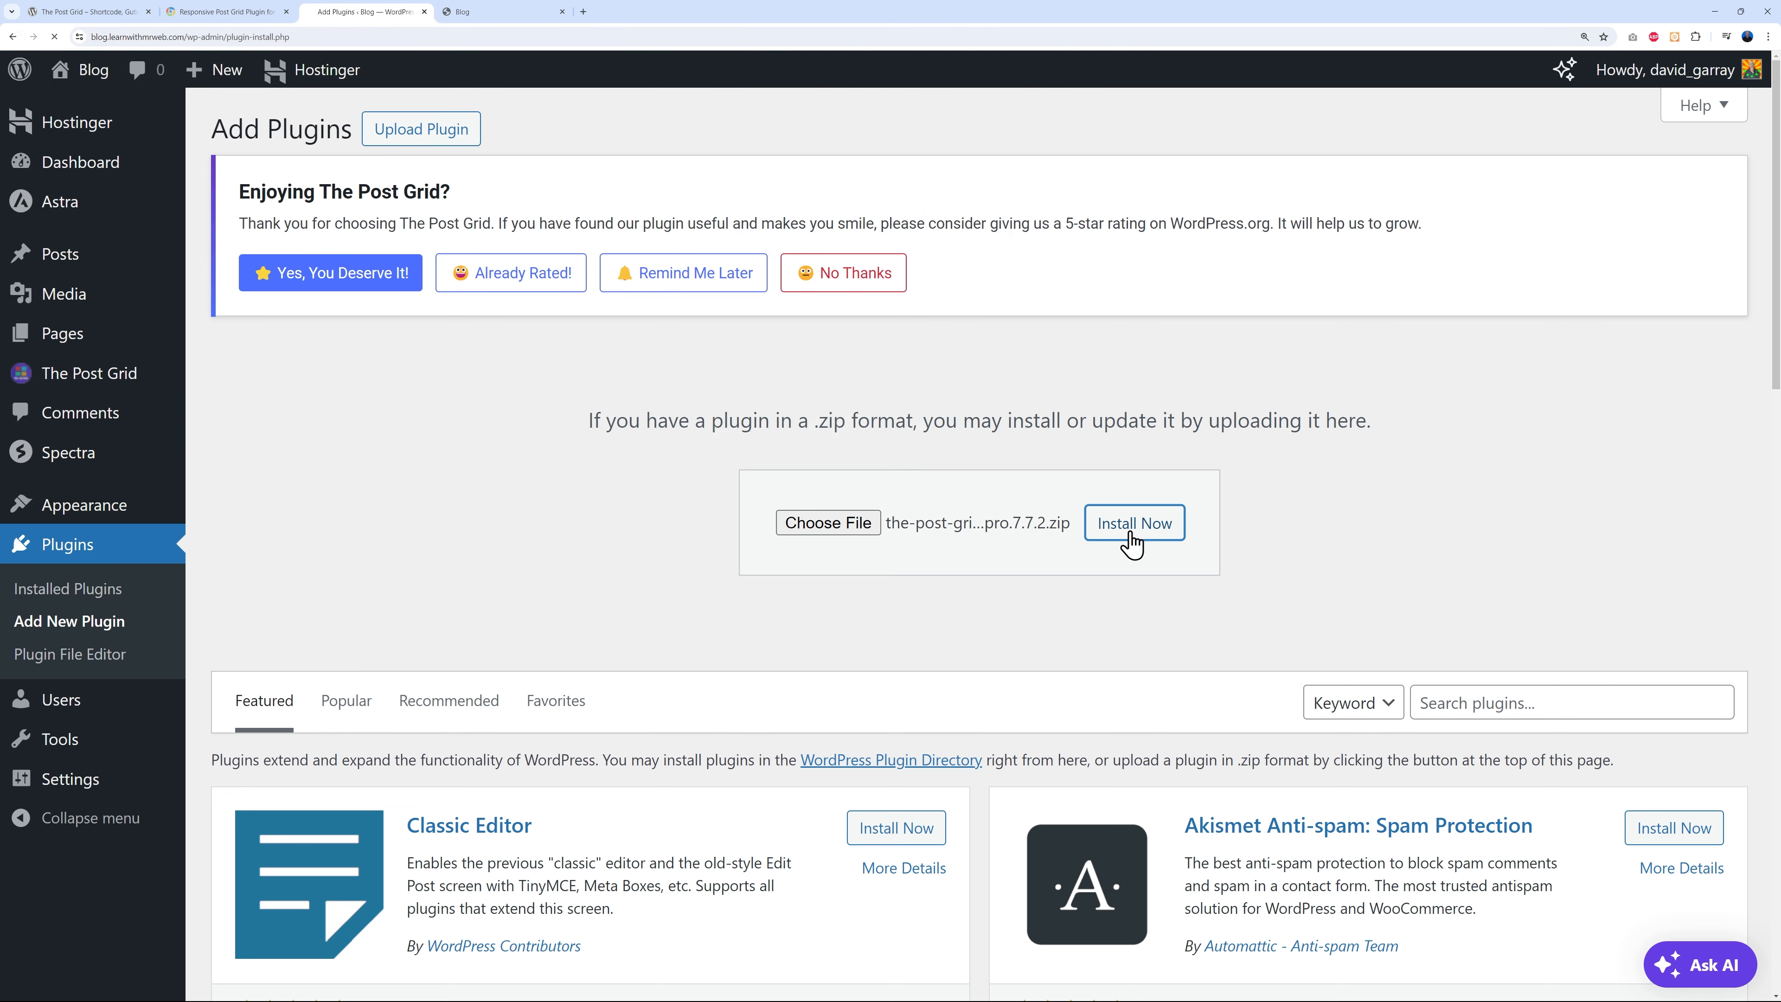
left_click(1124, 523)
left_click(288, 491)
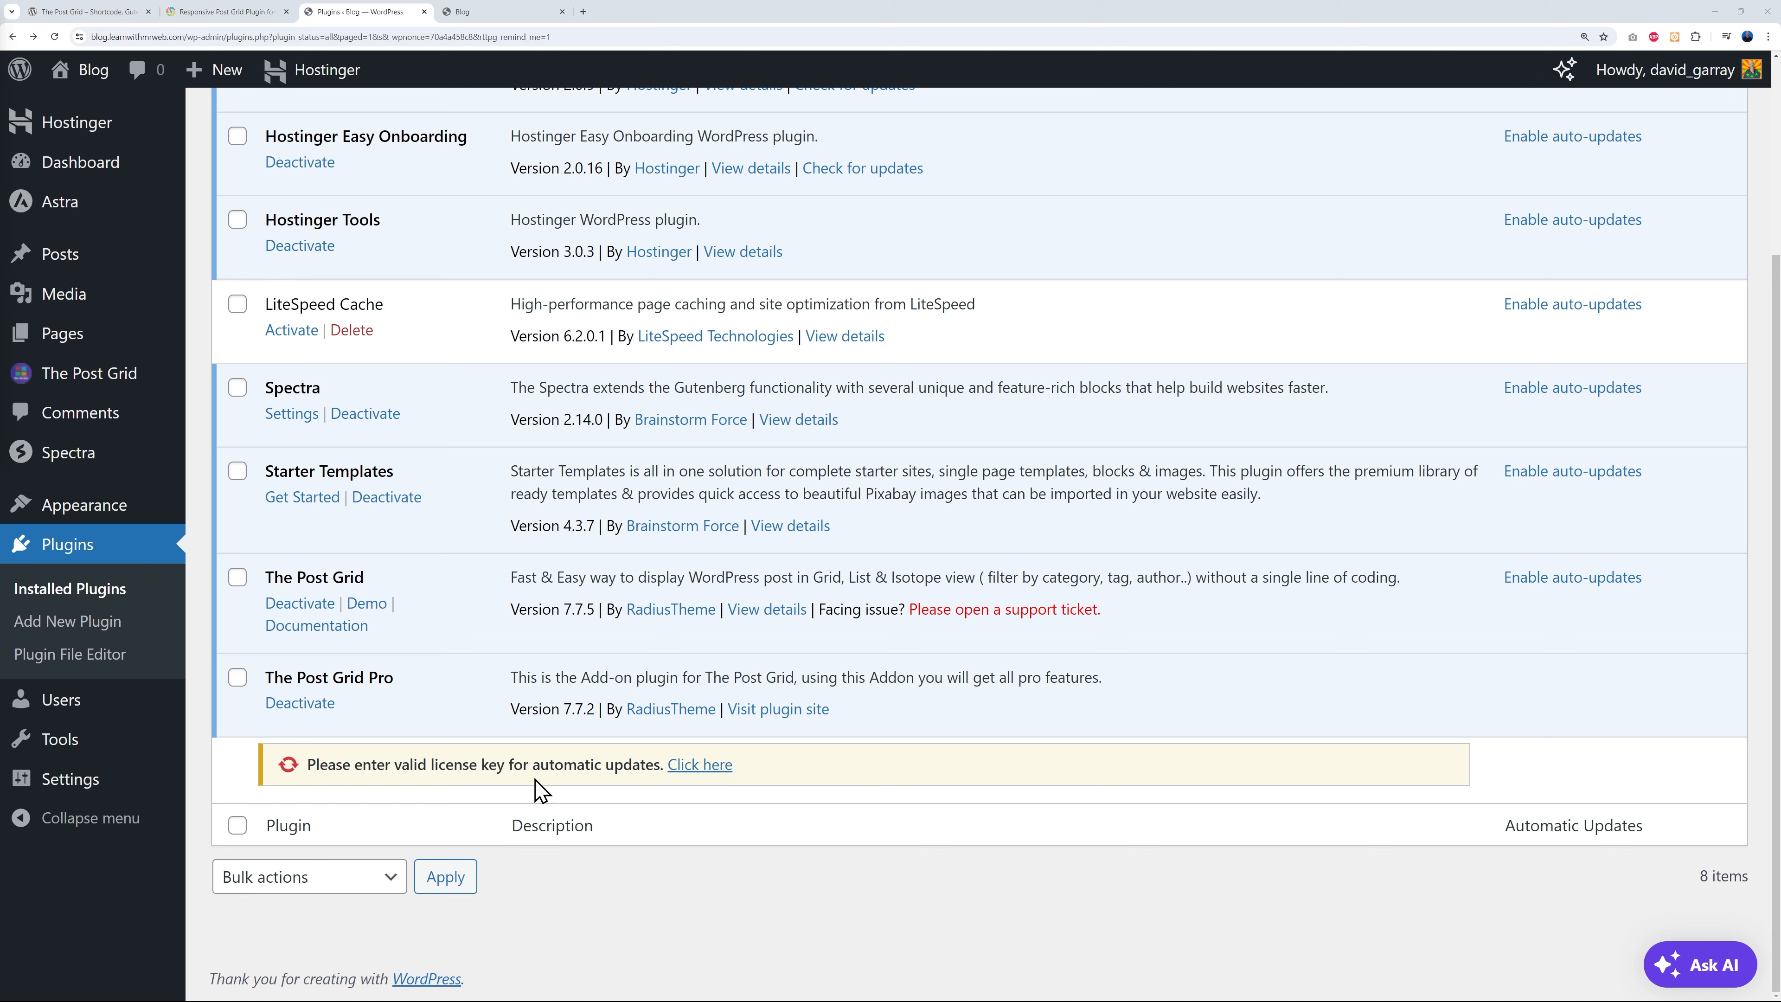
- Paste the licence key into The Post Grid Pro's Plugin License tab and save to activate it
left_click(715, 770)
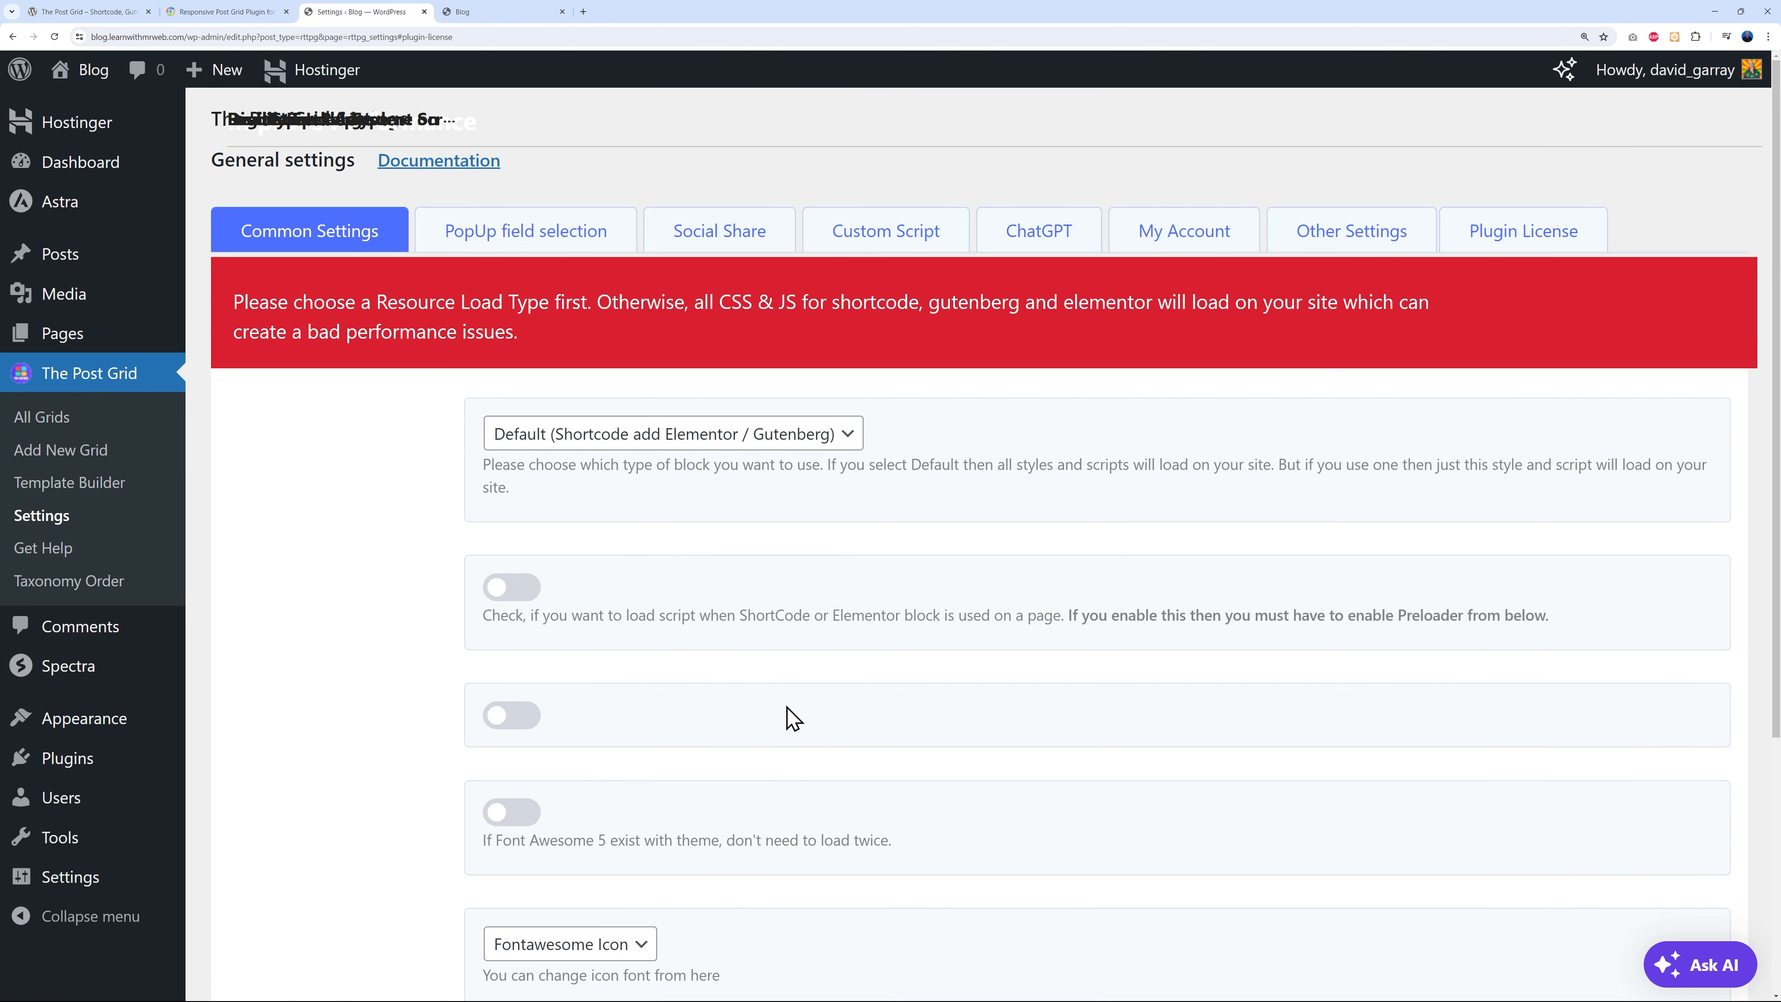
left_click(1501, 244)
left_click(574, 335)
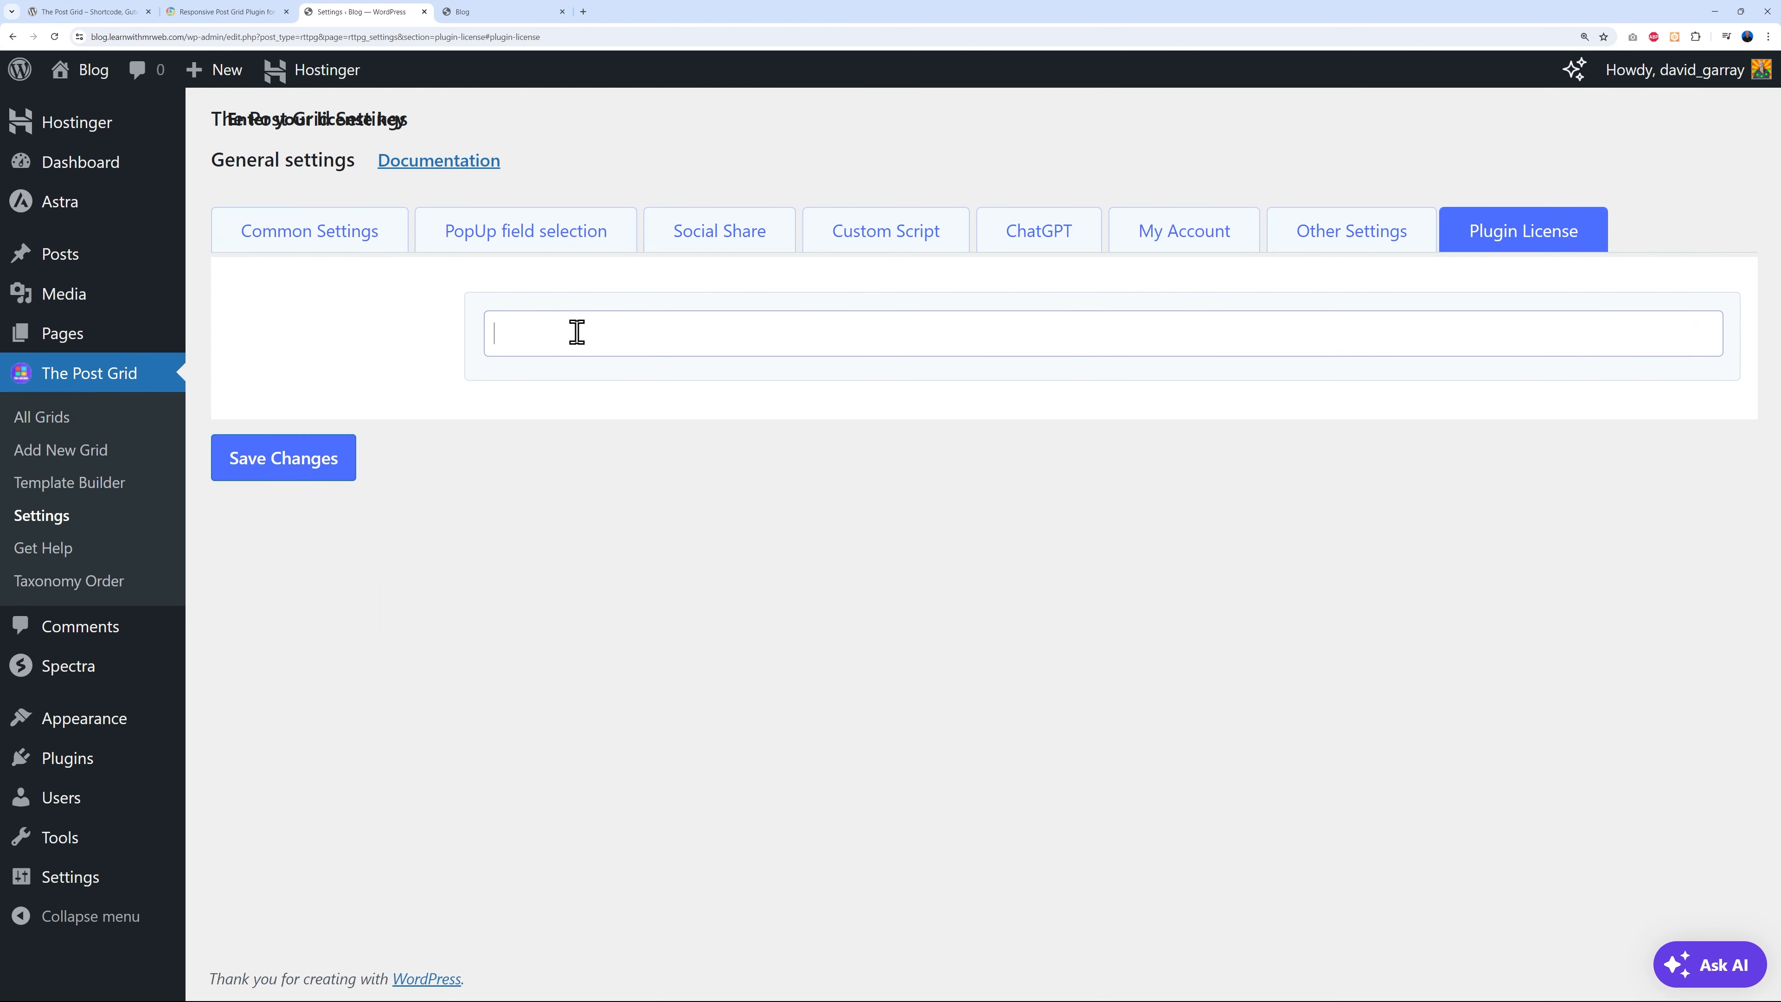
key("ctrl+v")
left_click(338, 470)
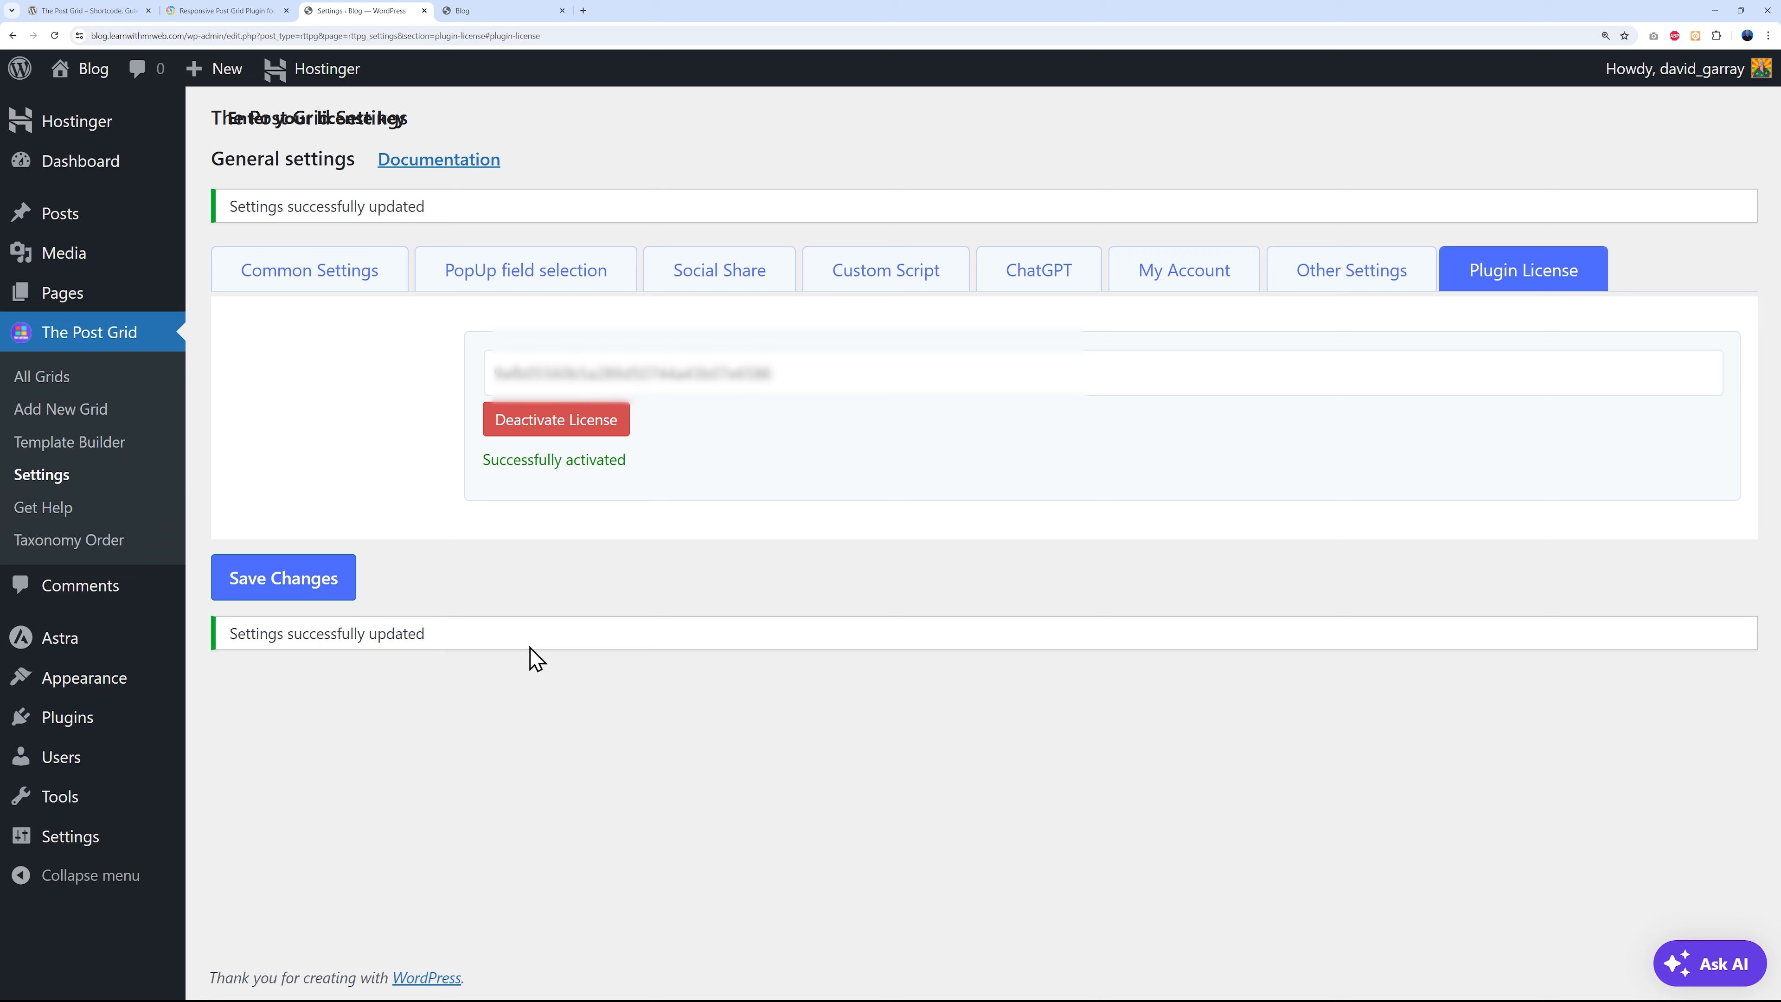
left_click(63, 332)
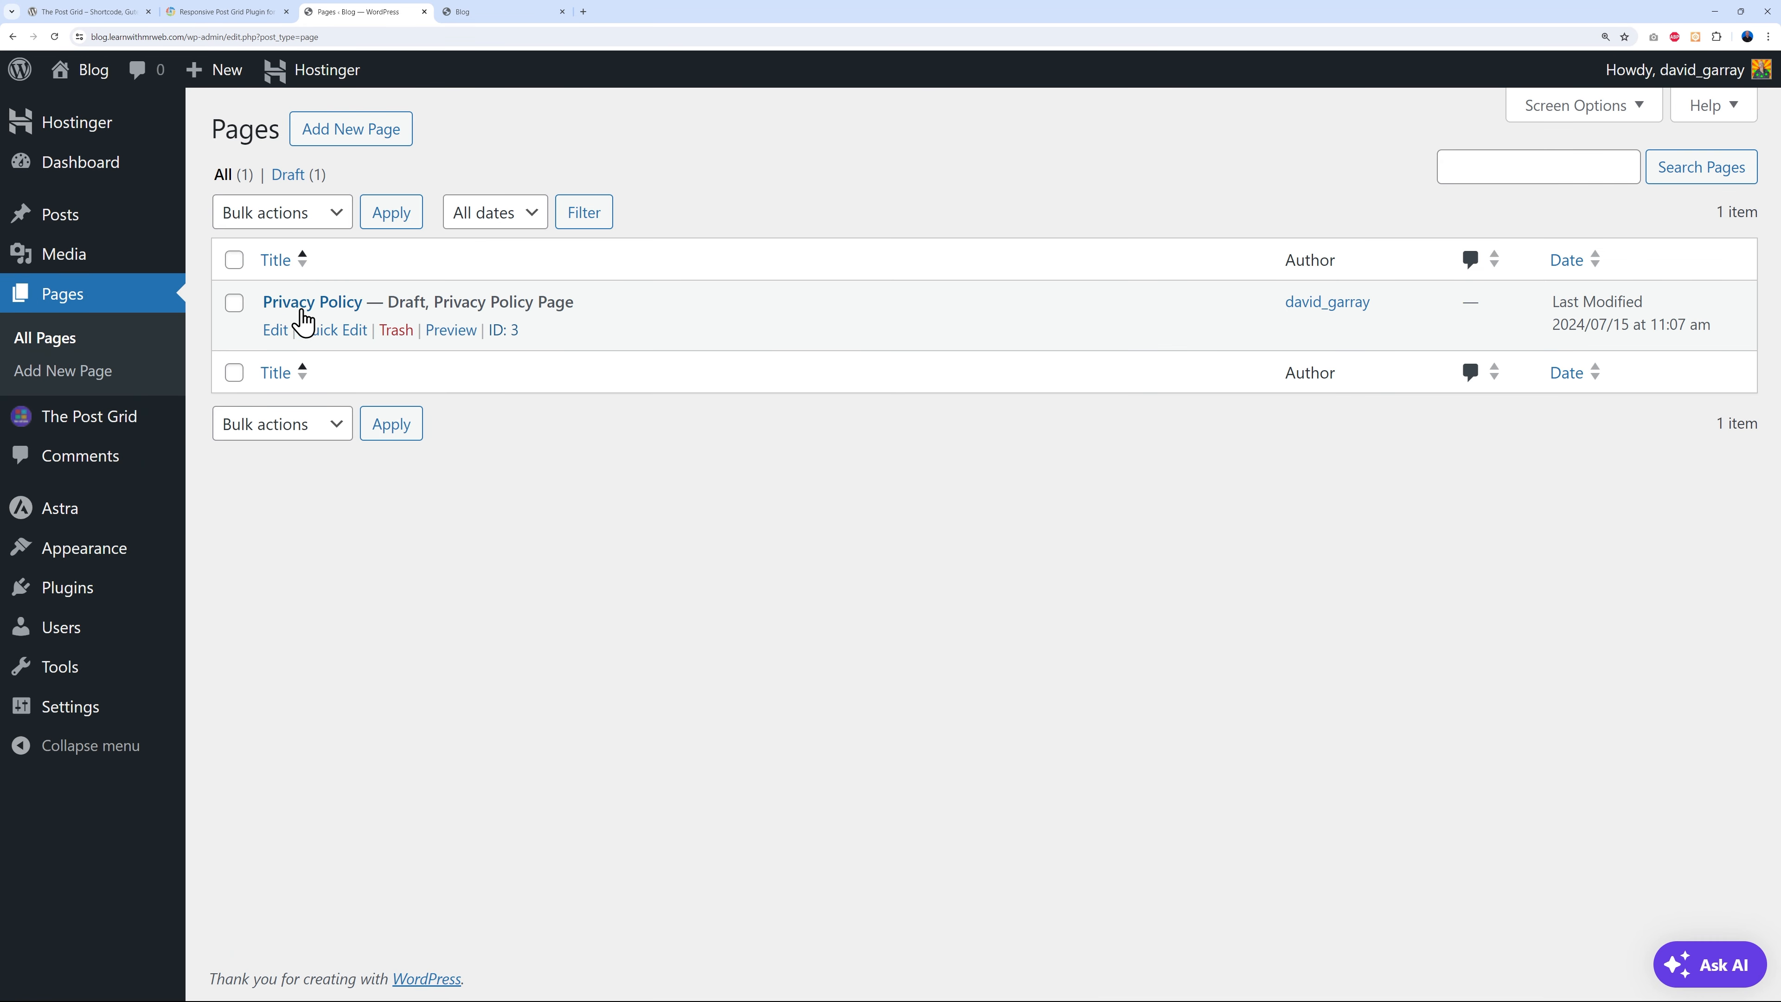
- Trash the Privacy Policy draft, then create and publish a new page titled 'Home'
left_click(396, 330)
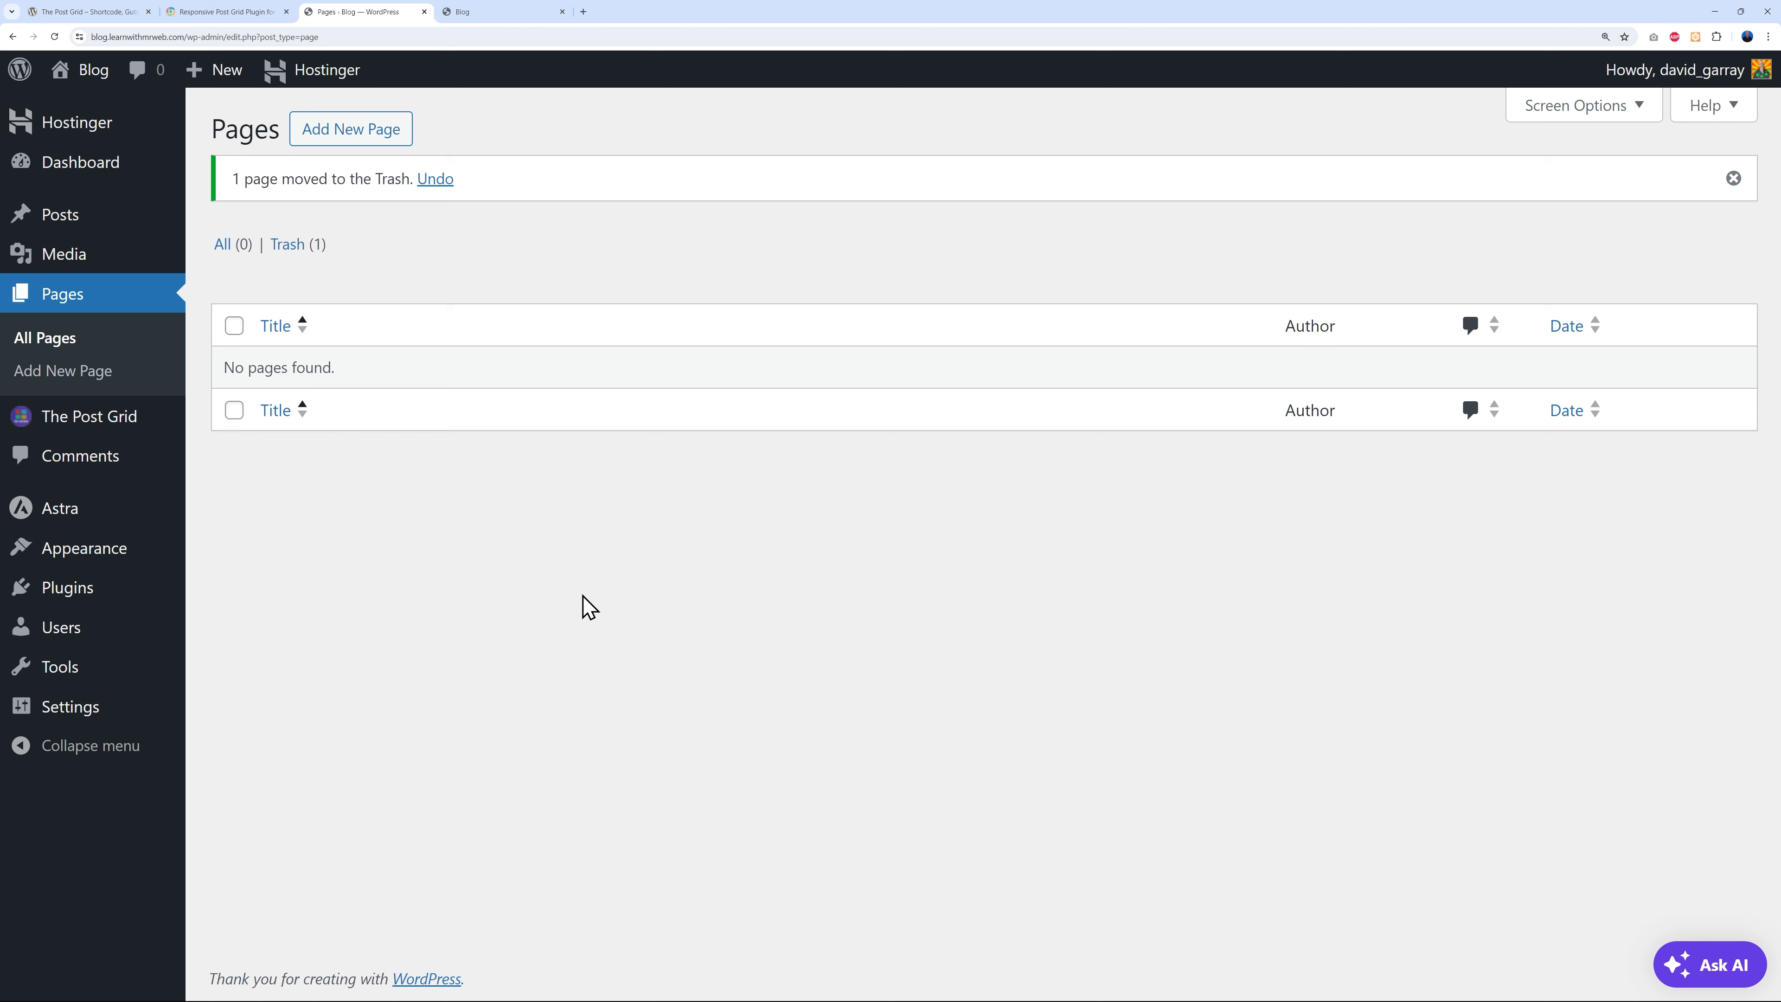
left_click(1733, 178)
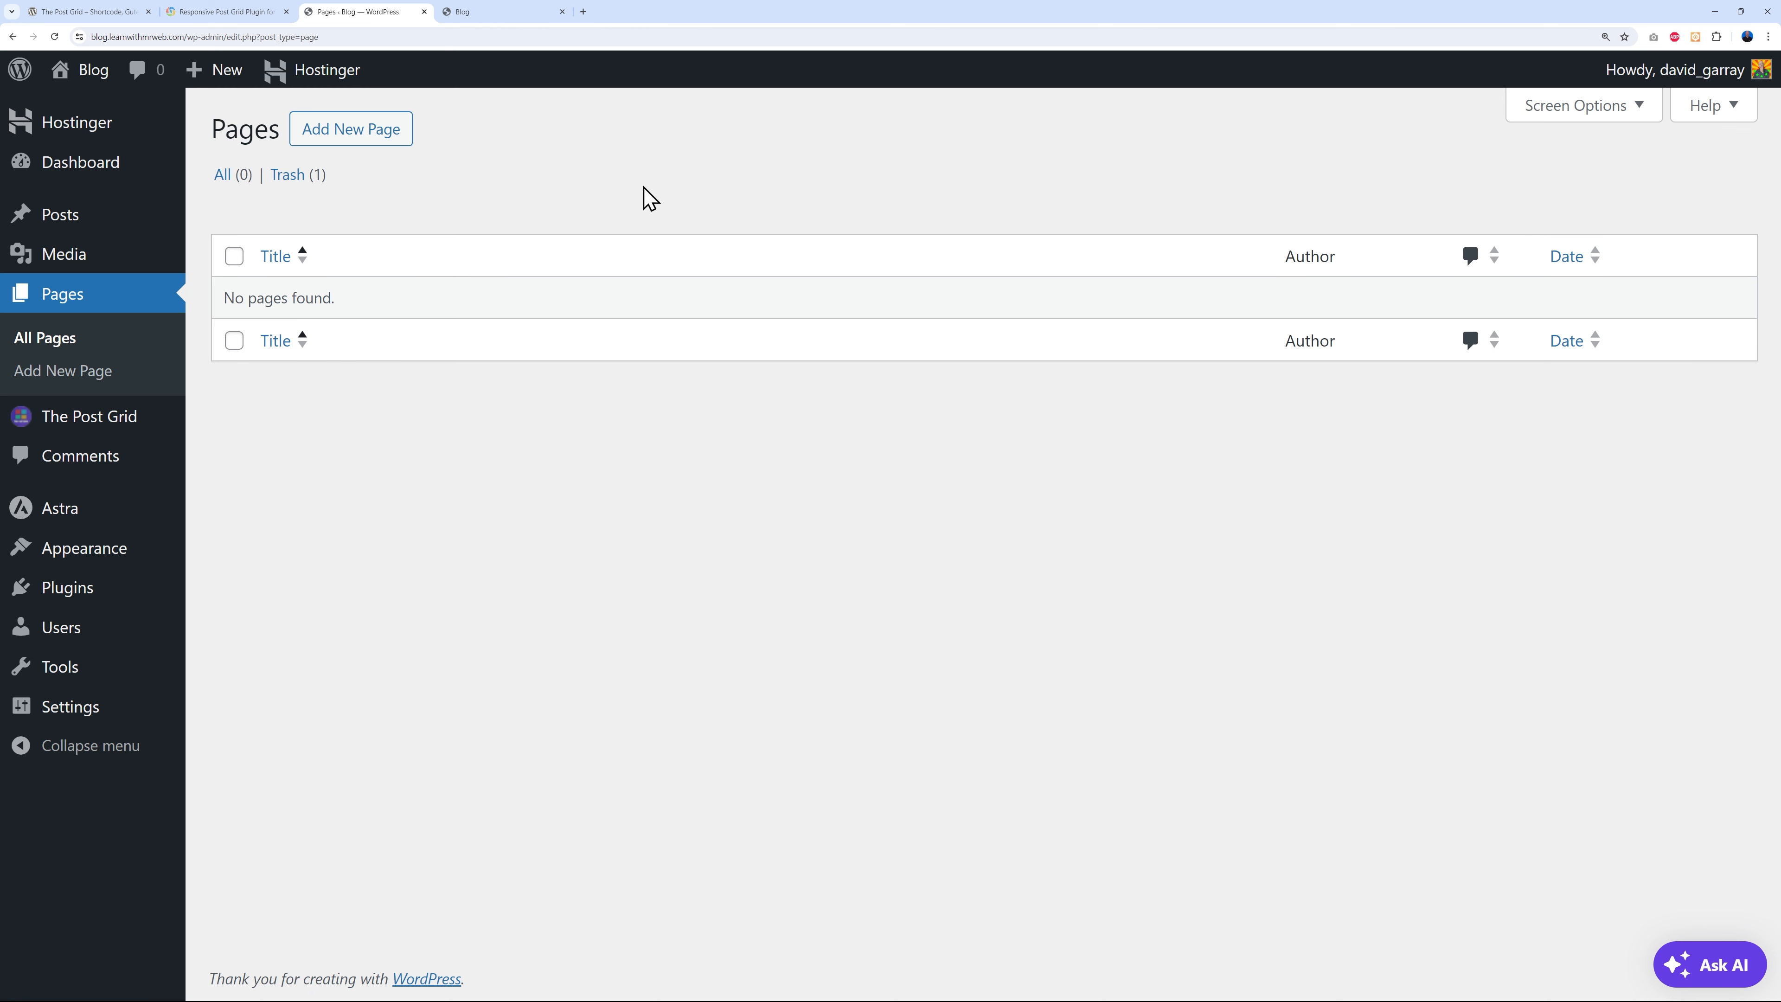
left_click(370, 140)
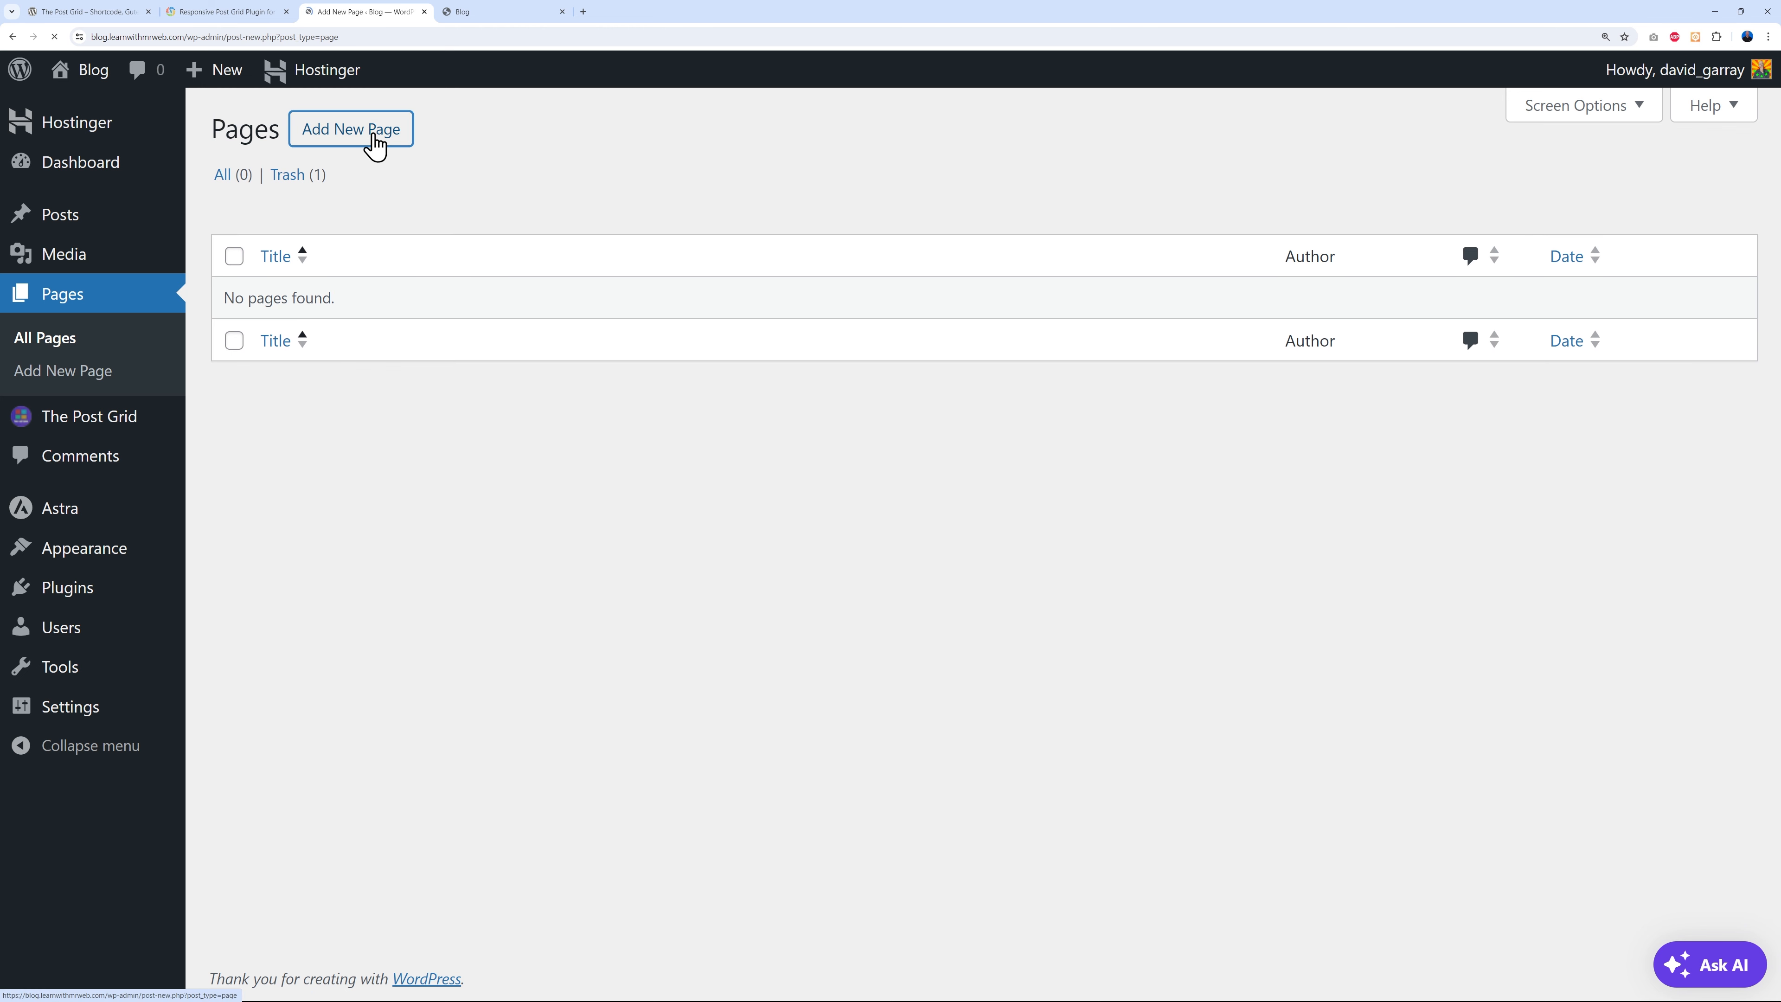
type("Home")
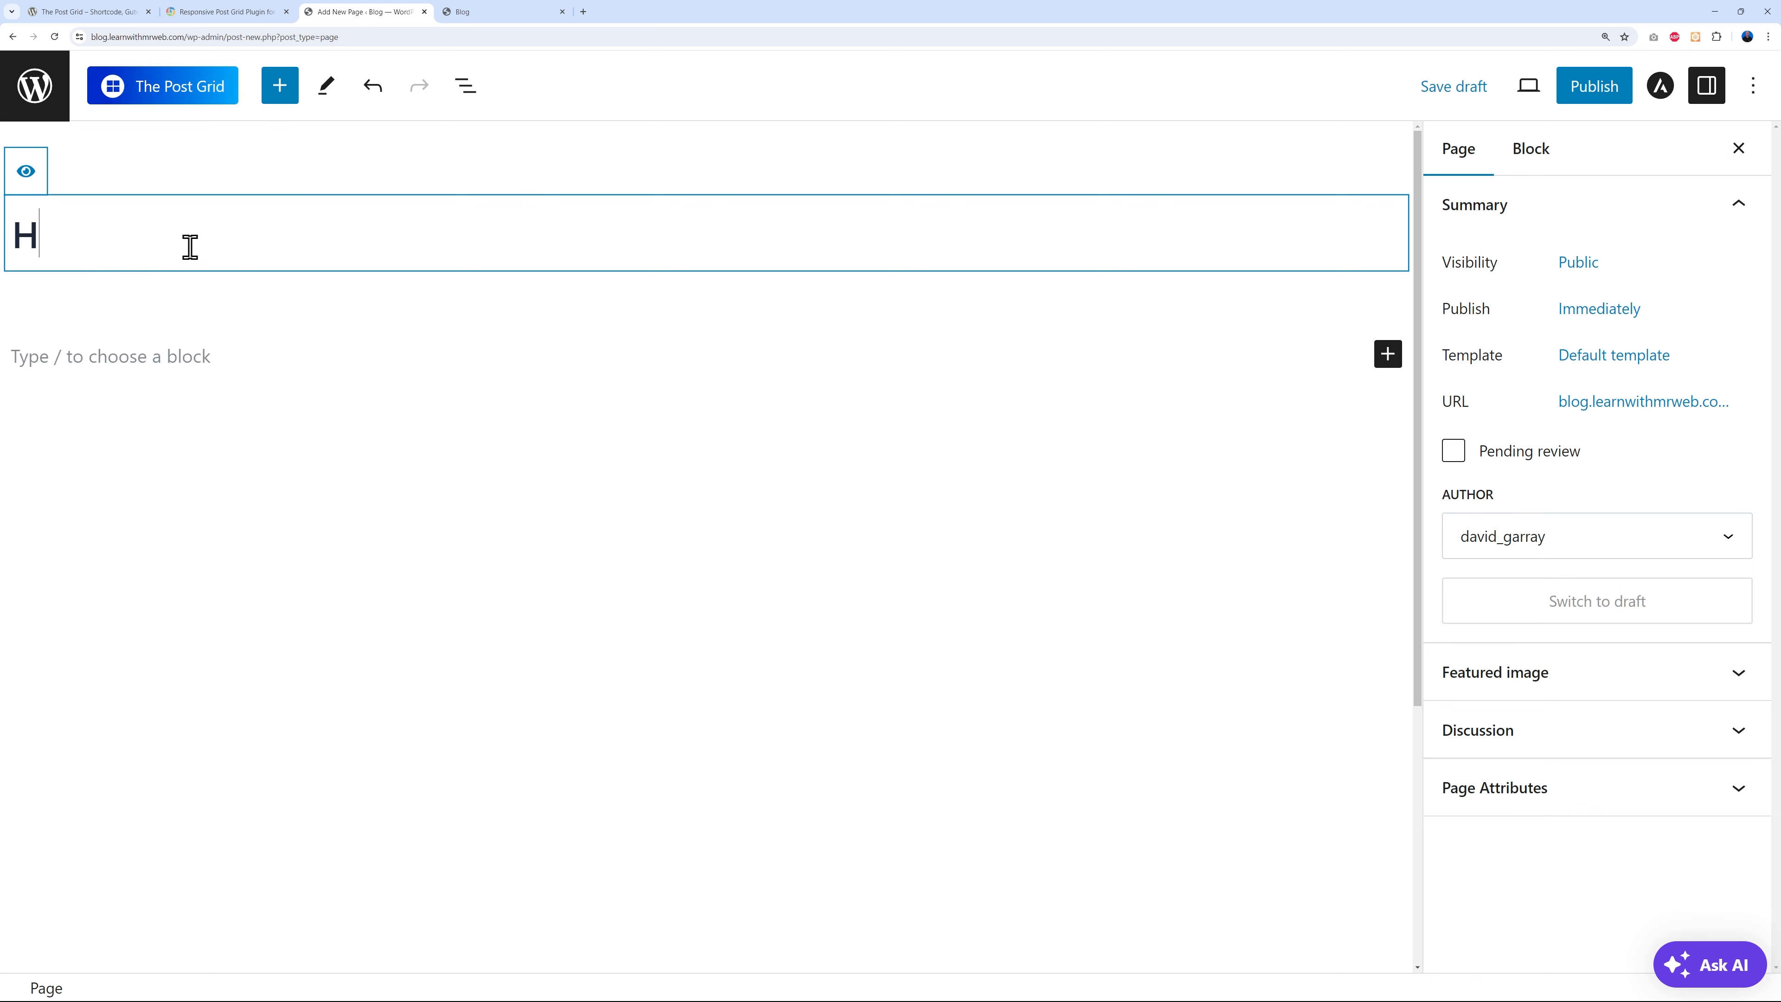
left_click(1594, 87)
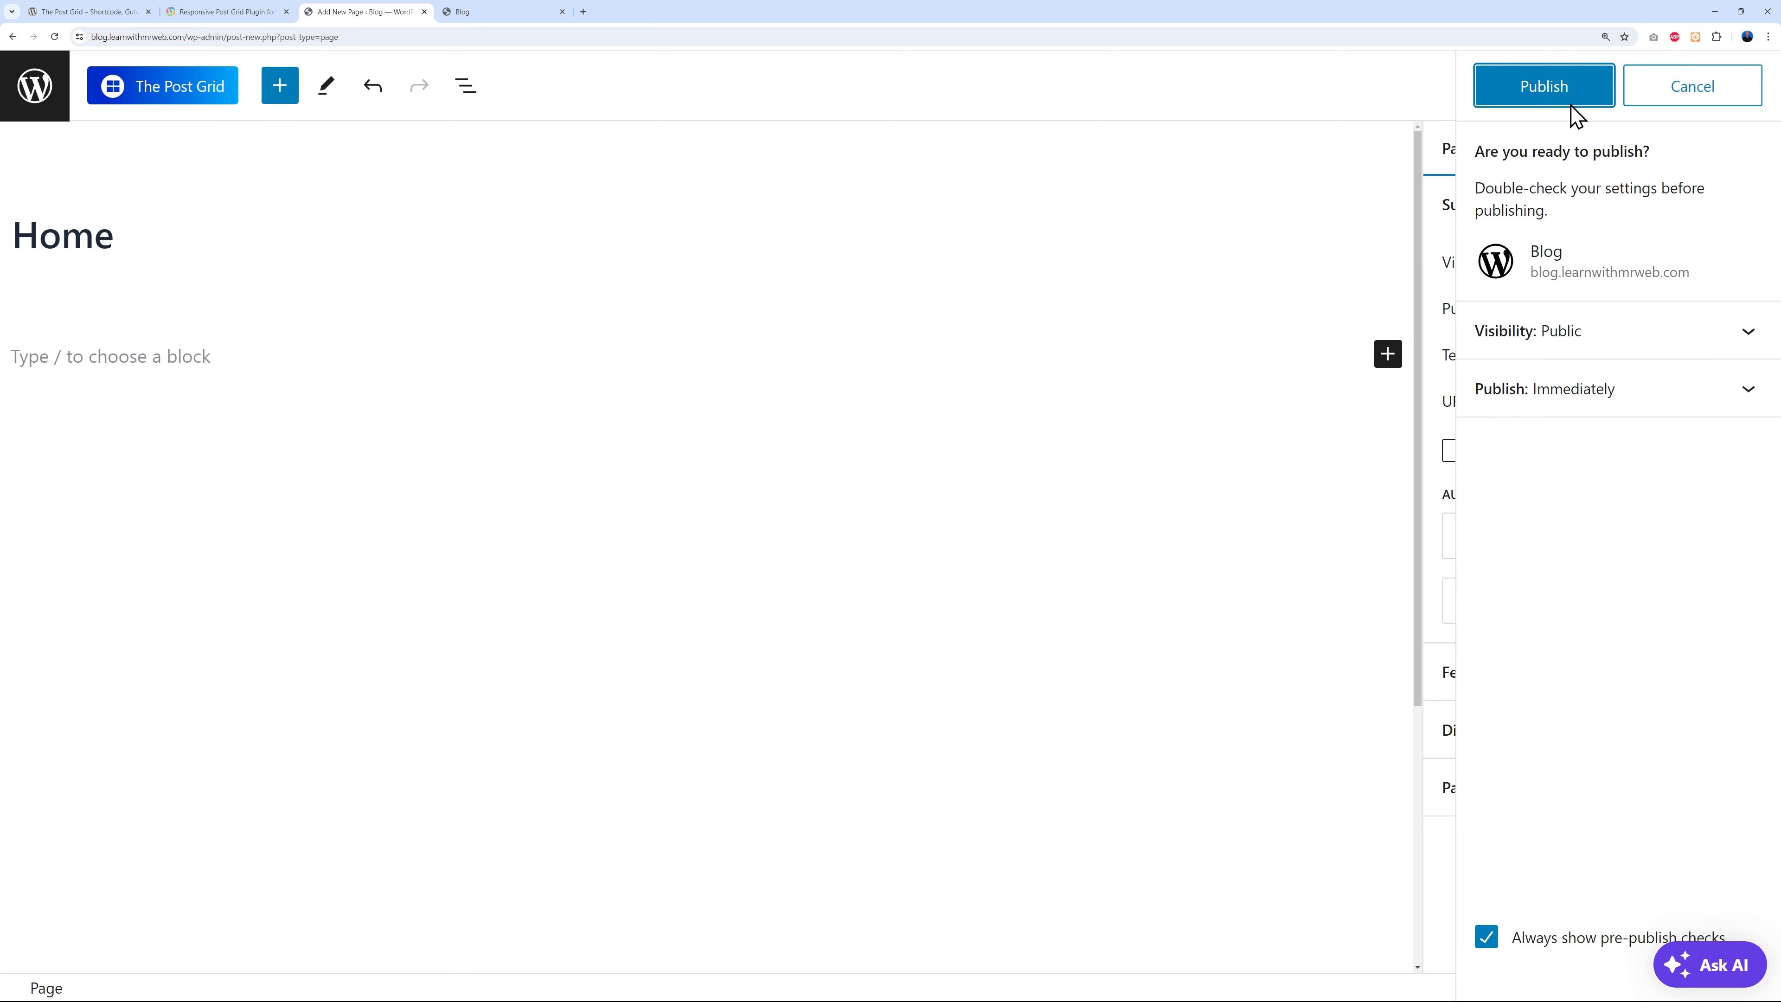
left_click(1568, 90)
left_click(1741, 85)
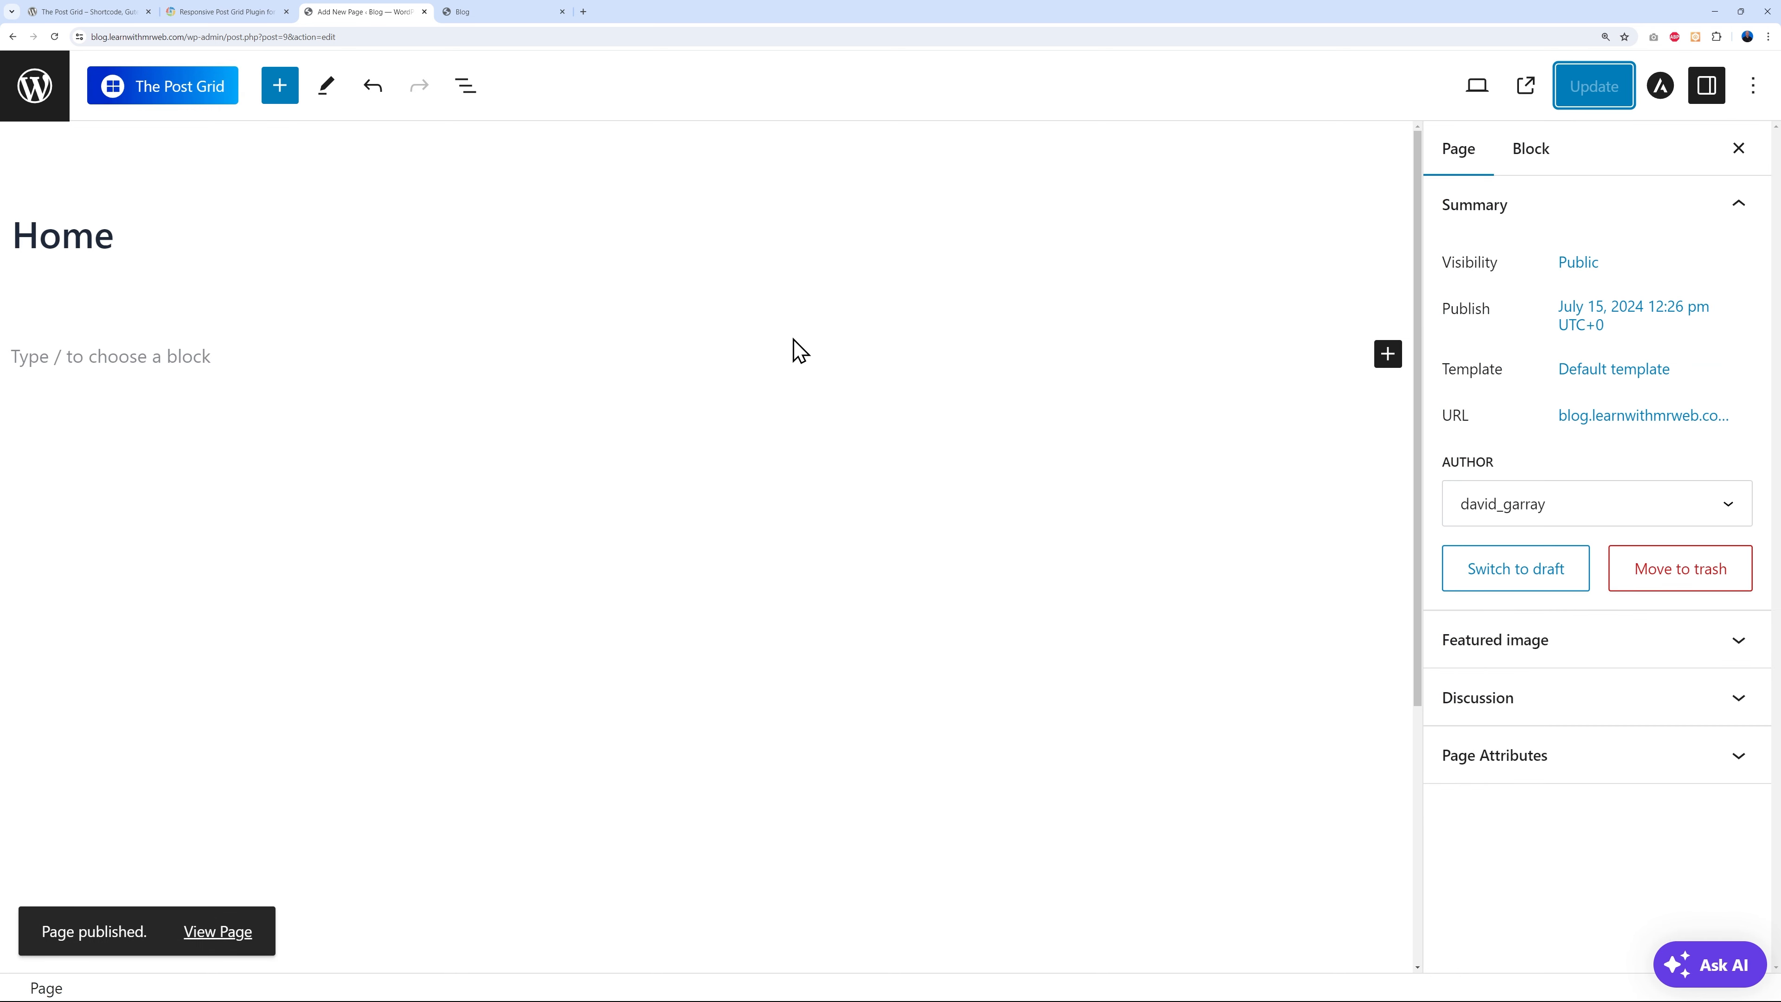
- Browse The Post Grid starter layouts and preview the Food # 2 layout demo
left_click(171, 105)
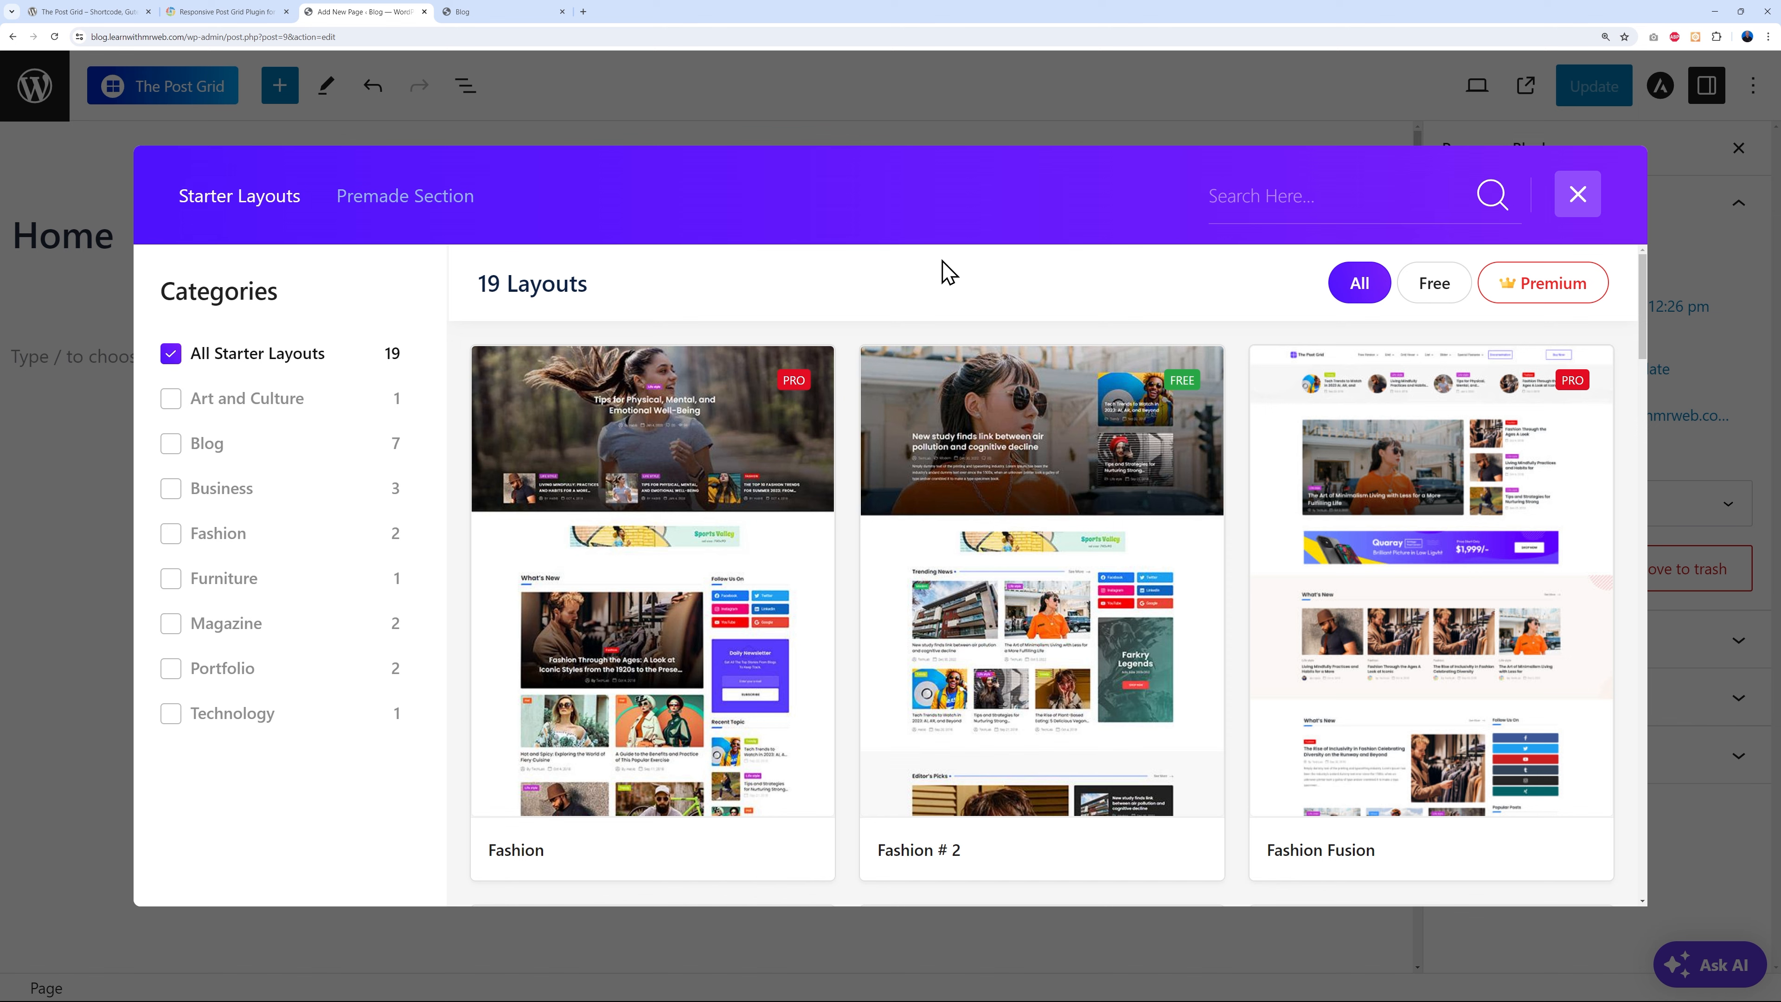
mouse_move(797, 408)
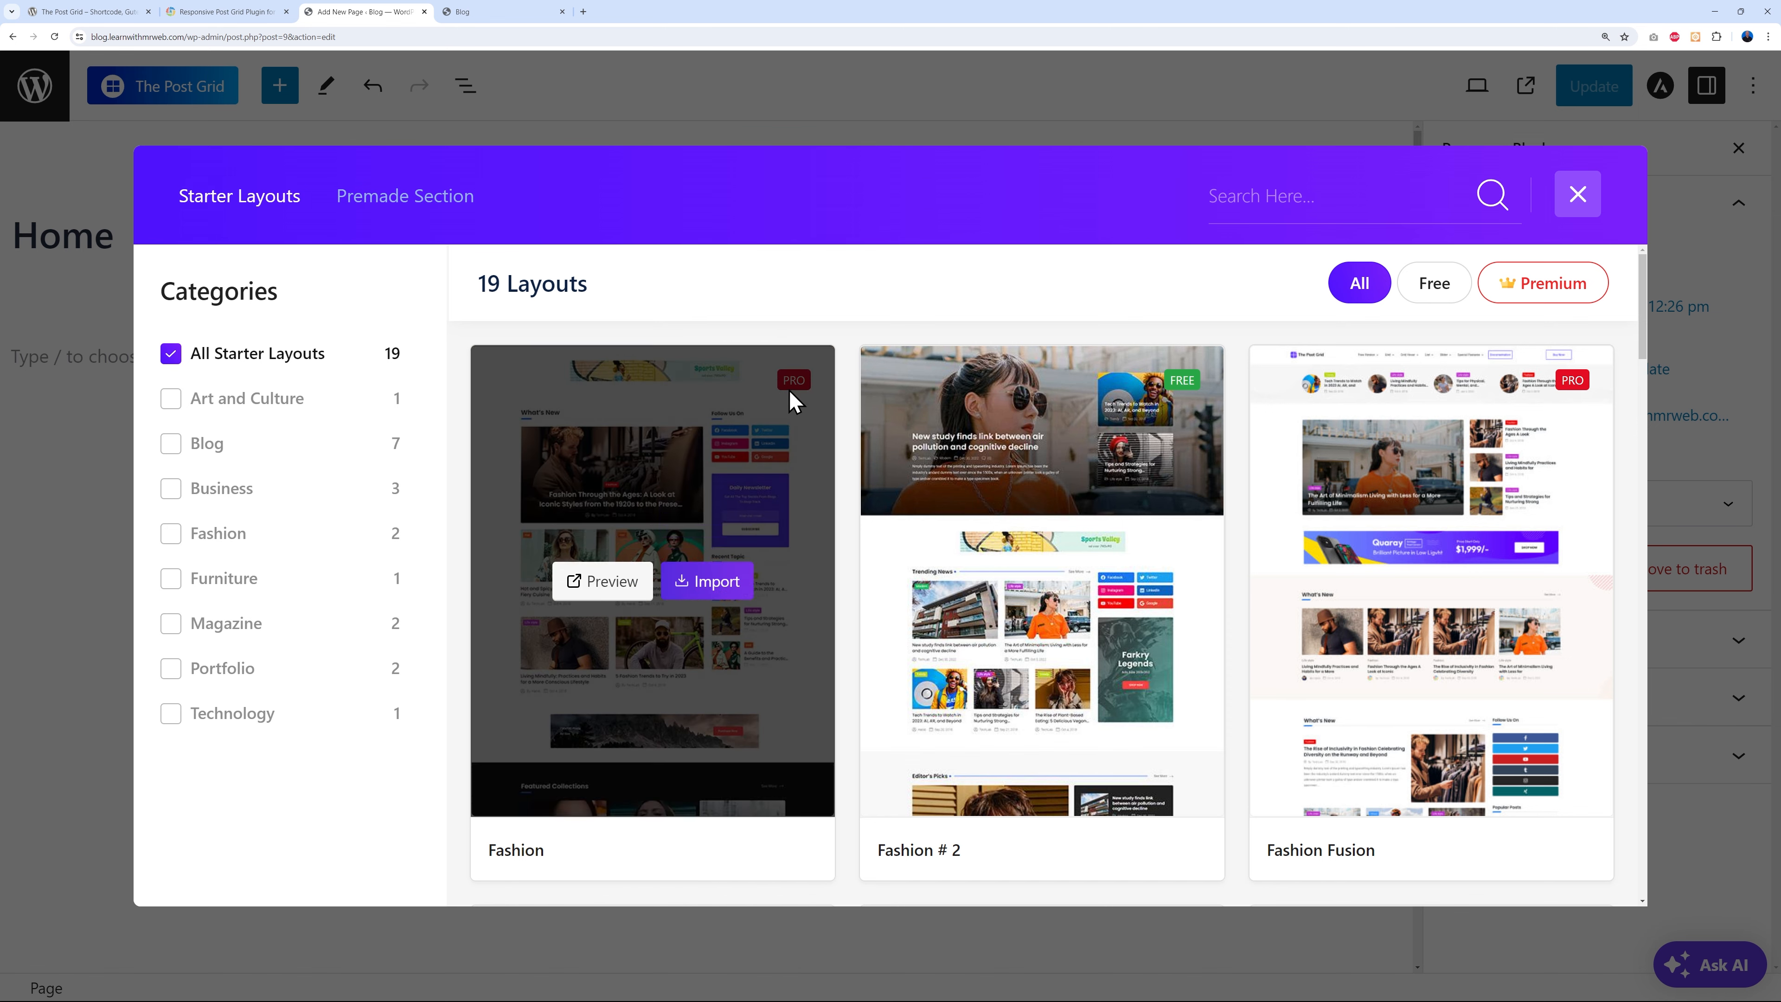
mouse_move(1089, 529)
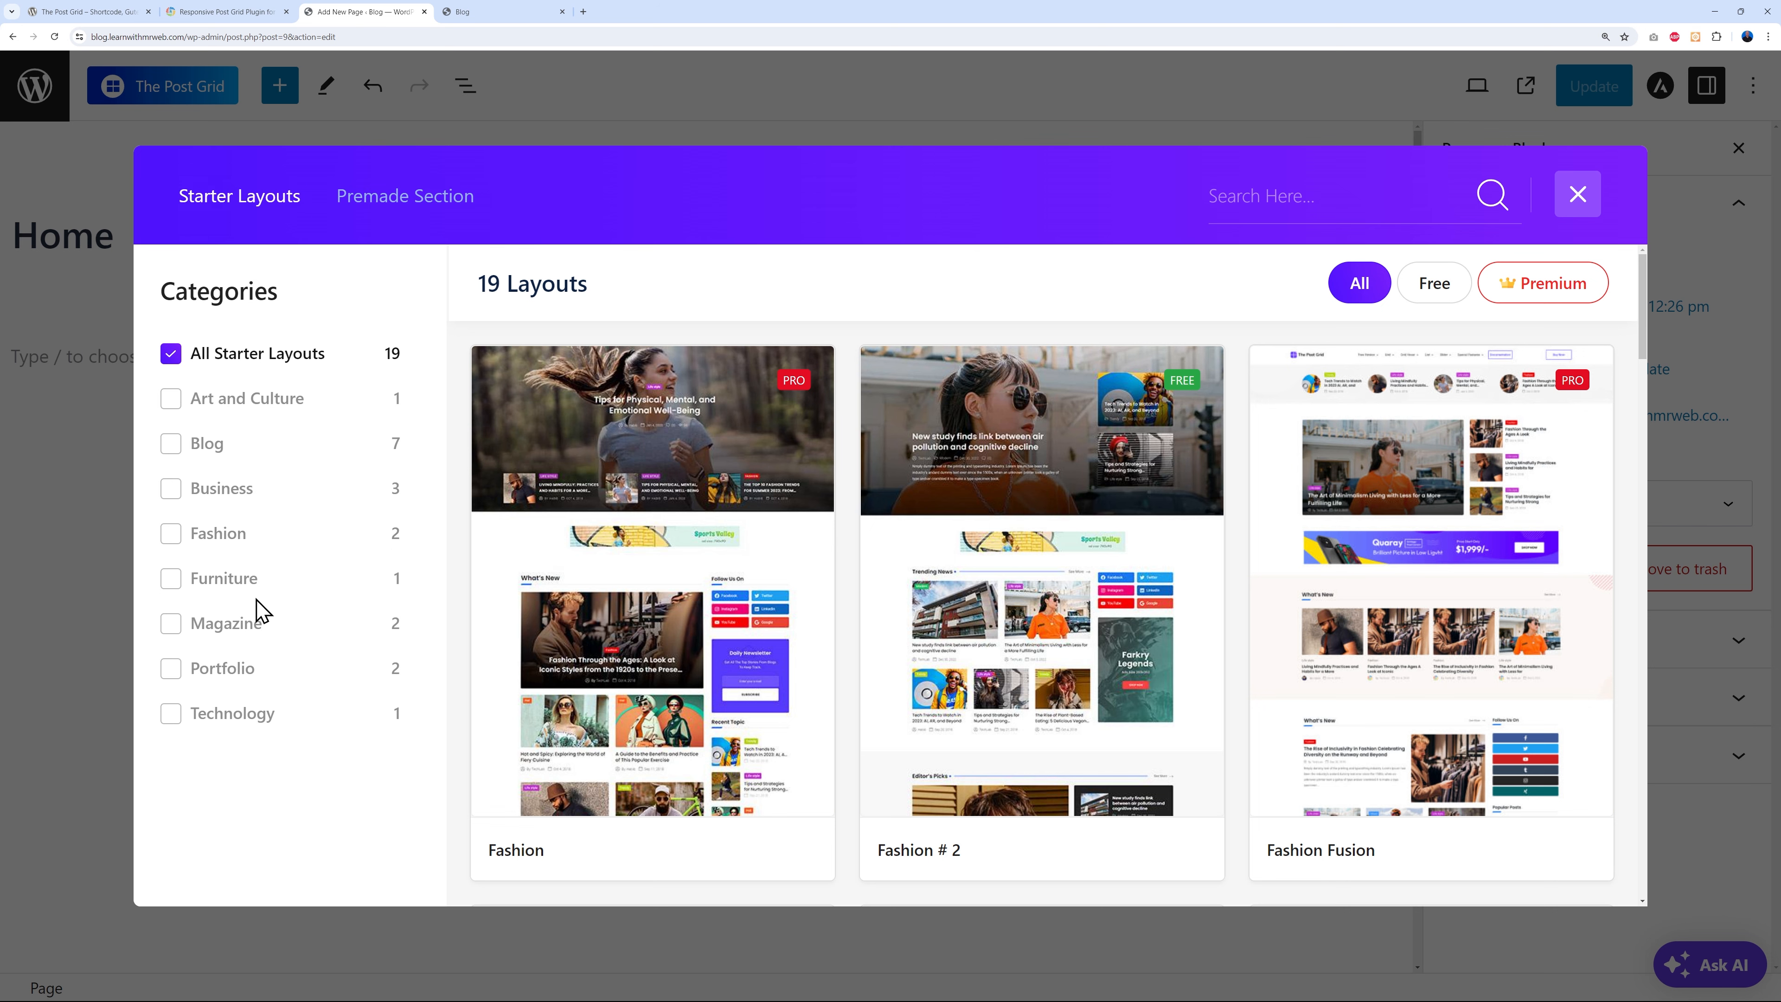
mouse_move(1455, 656)
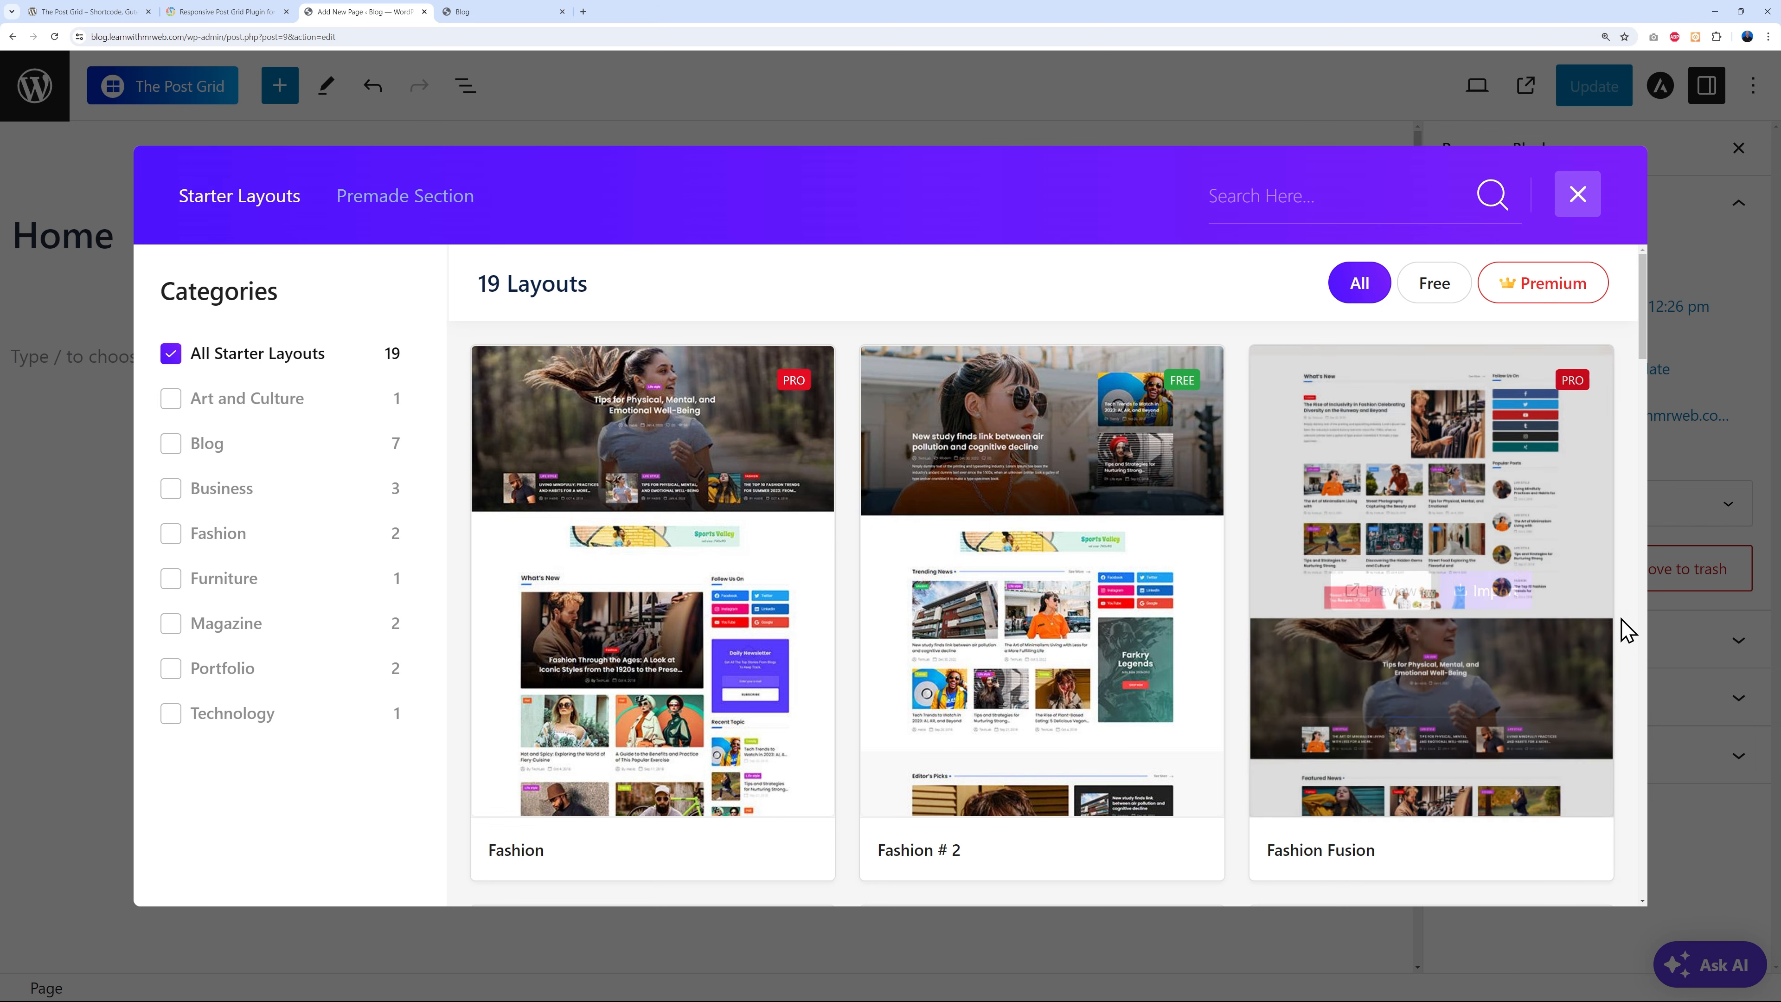
scroll(1626, 621, "down", 4)
scroll(1634, 626, "down", 4)
mouse_move(953, 660)
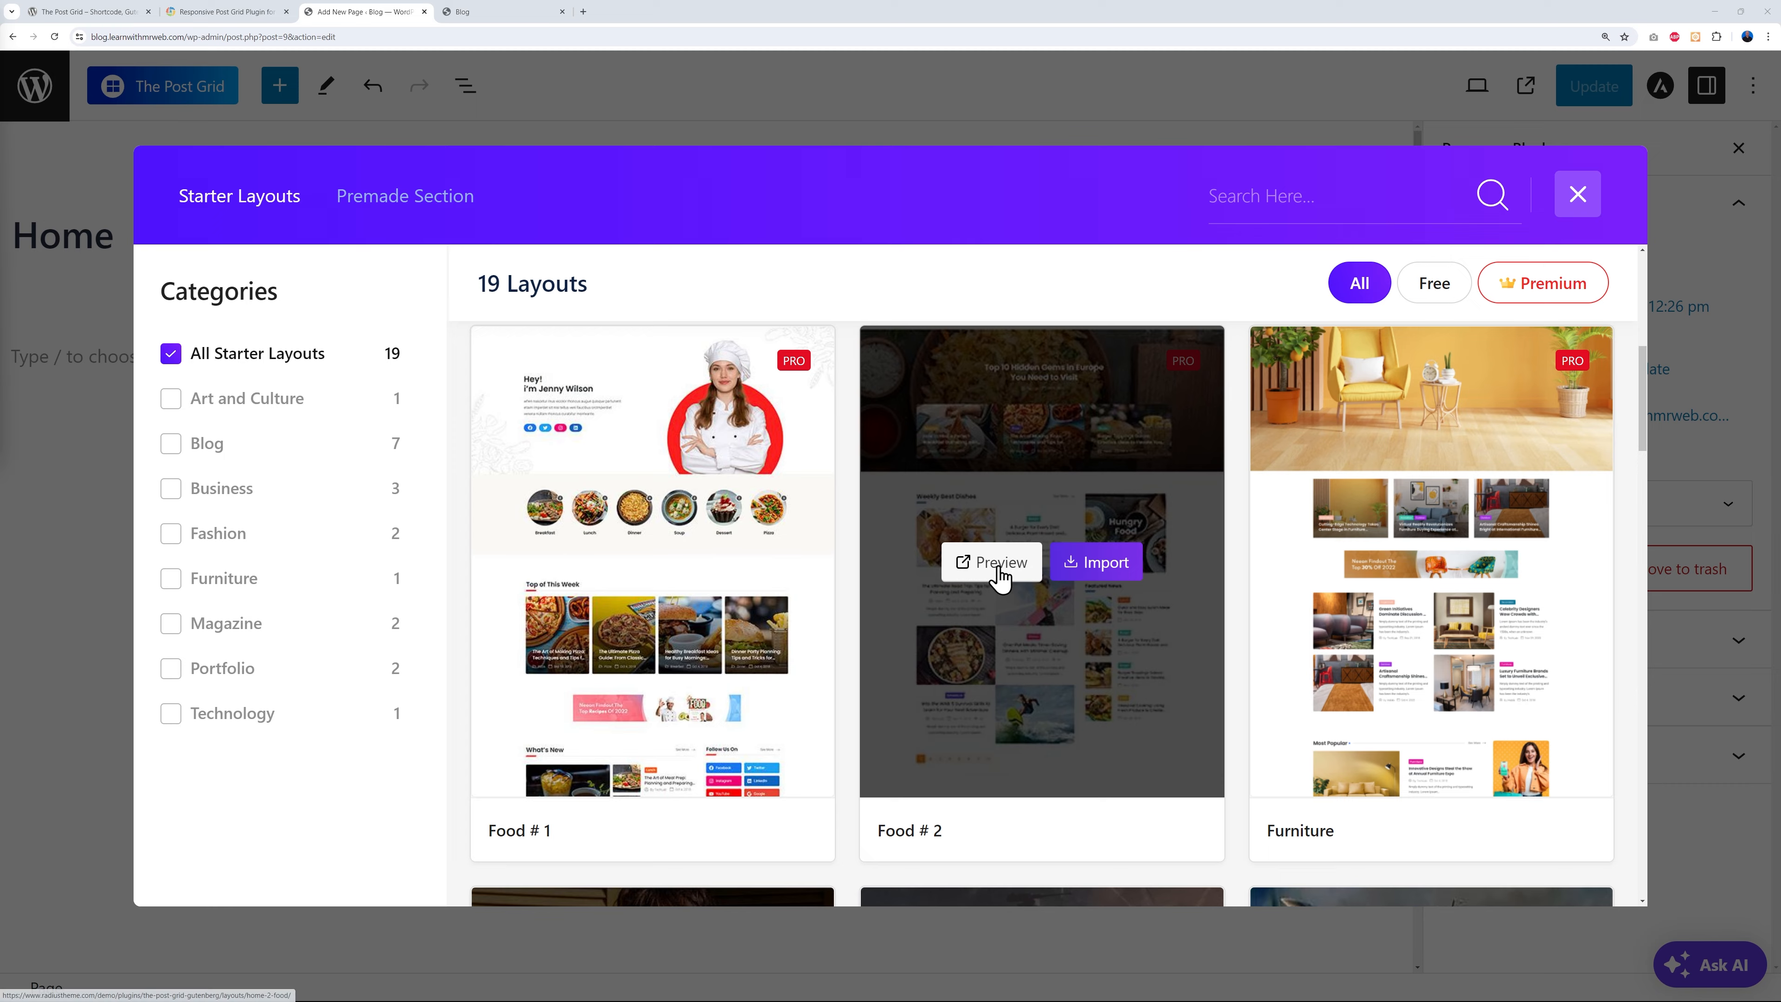
left_click(1003, 567)
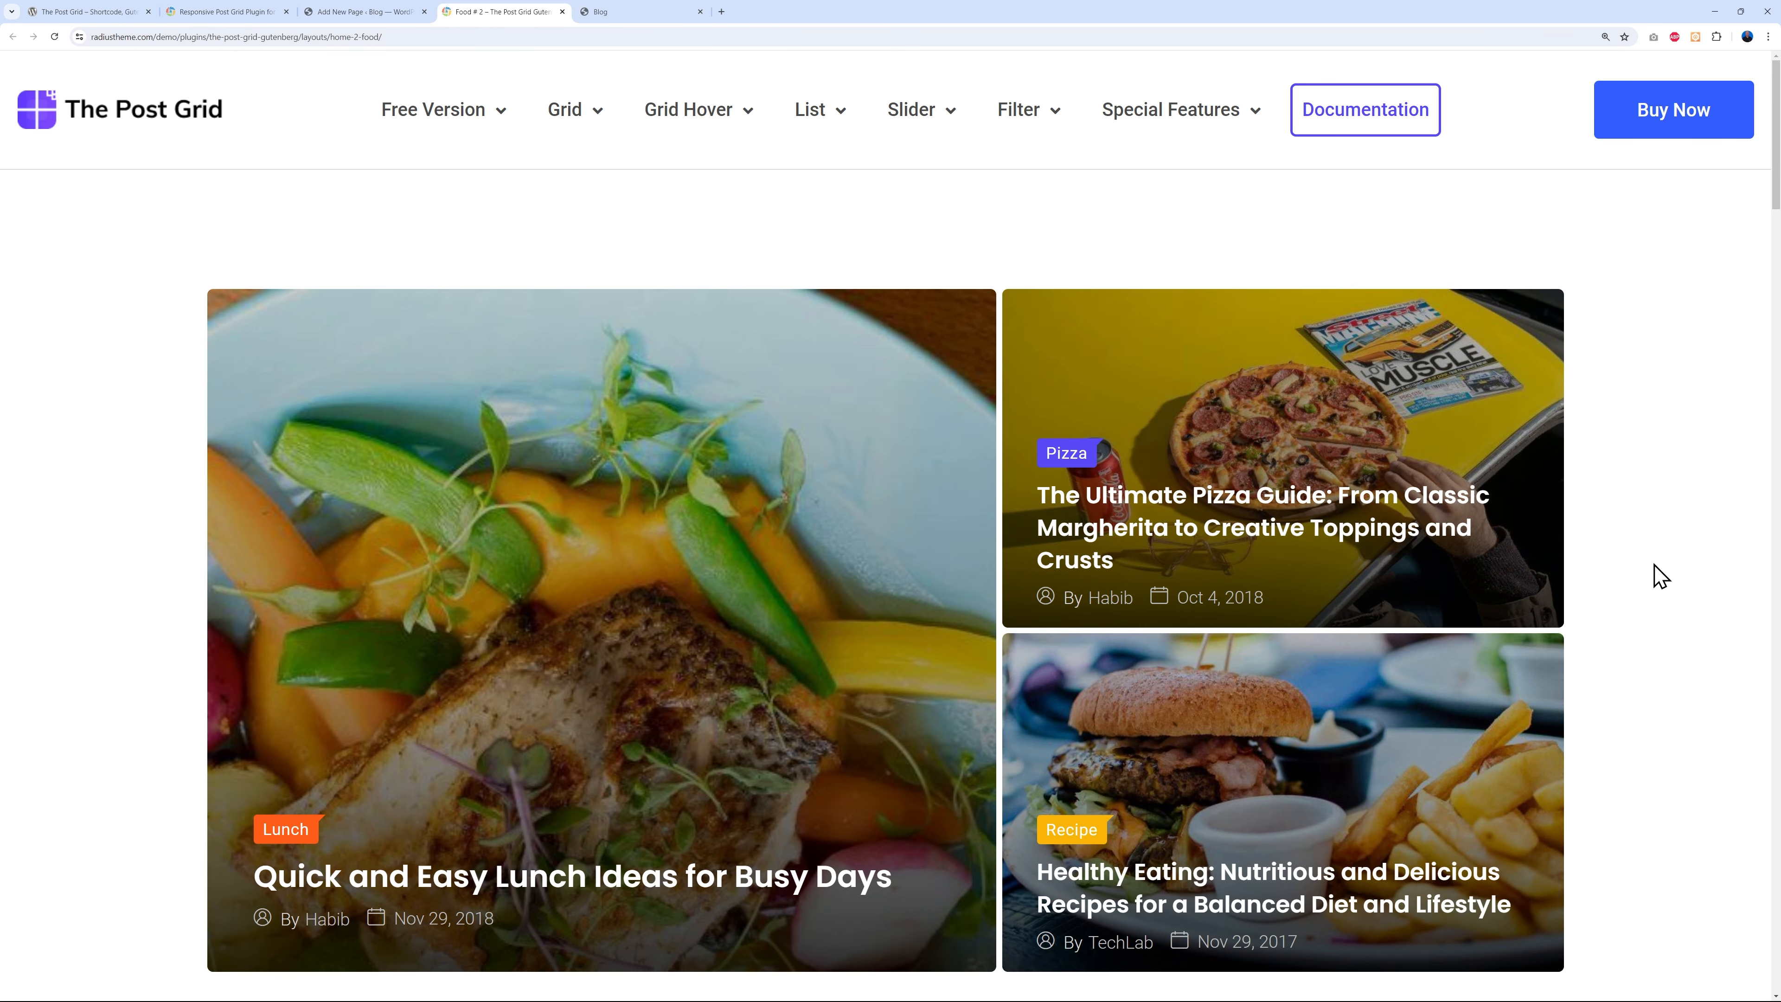
- Scroll through the Food # 2 demo's food post grids, then close the demo tab
scroll(1655, 568, "down", 20)
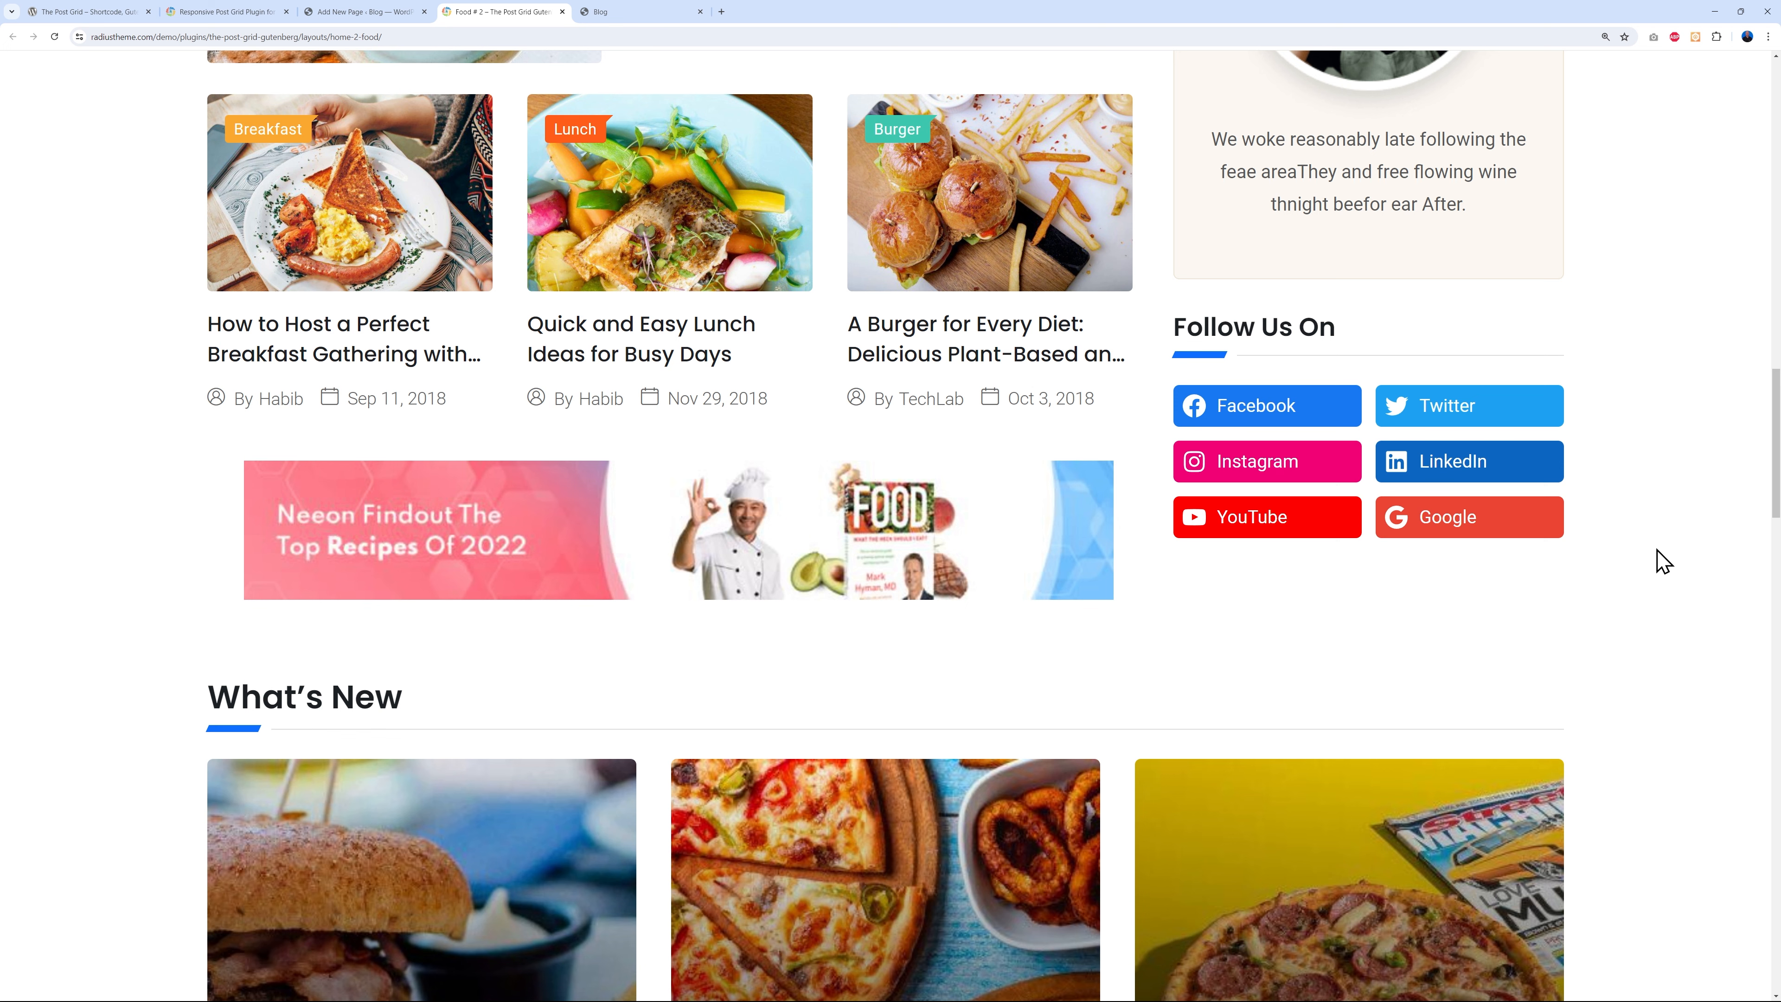
left_click(562, 11)
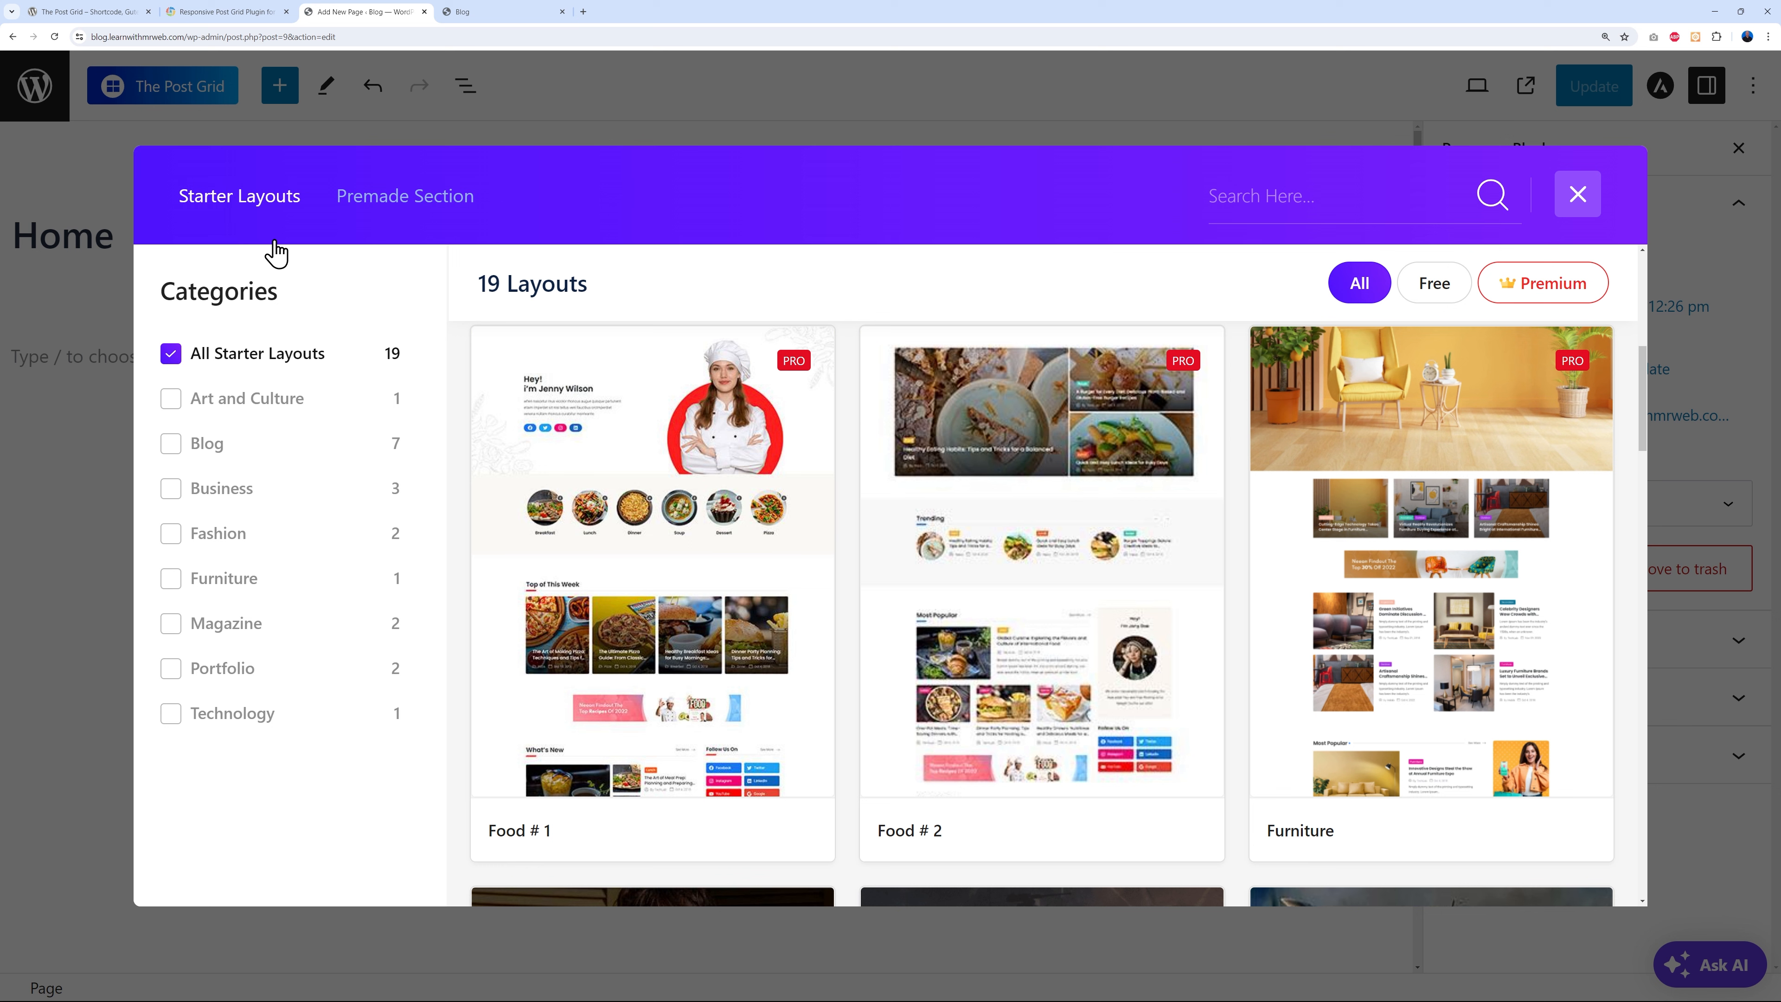
left_click(378, 199)
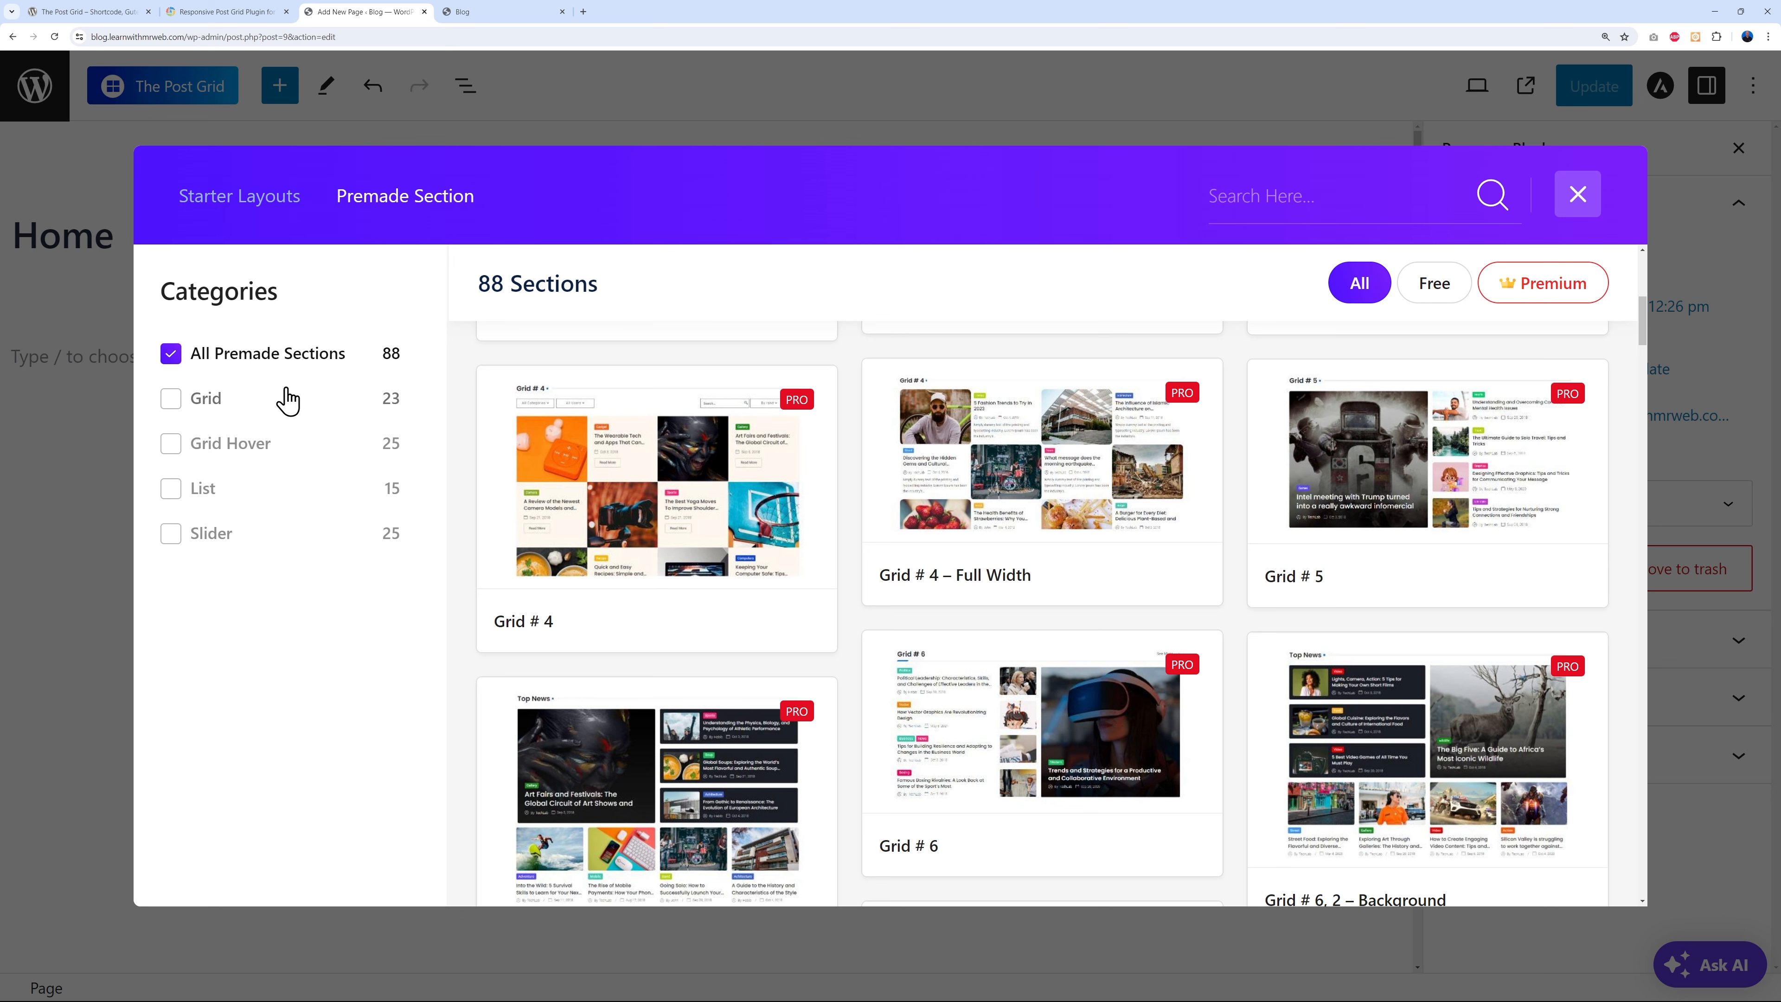
mouse_move(1518, 535)
scroll(1626, 517, "down", 5)
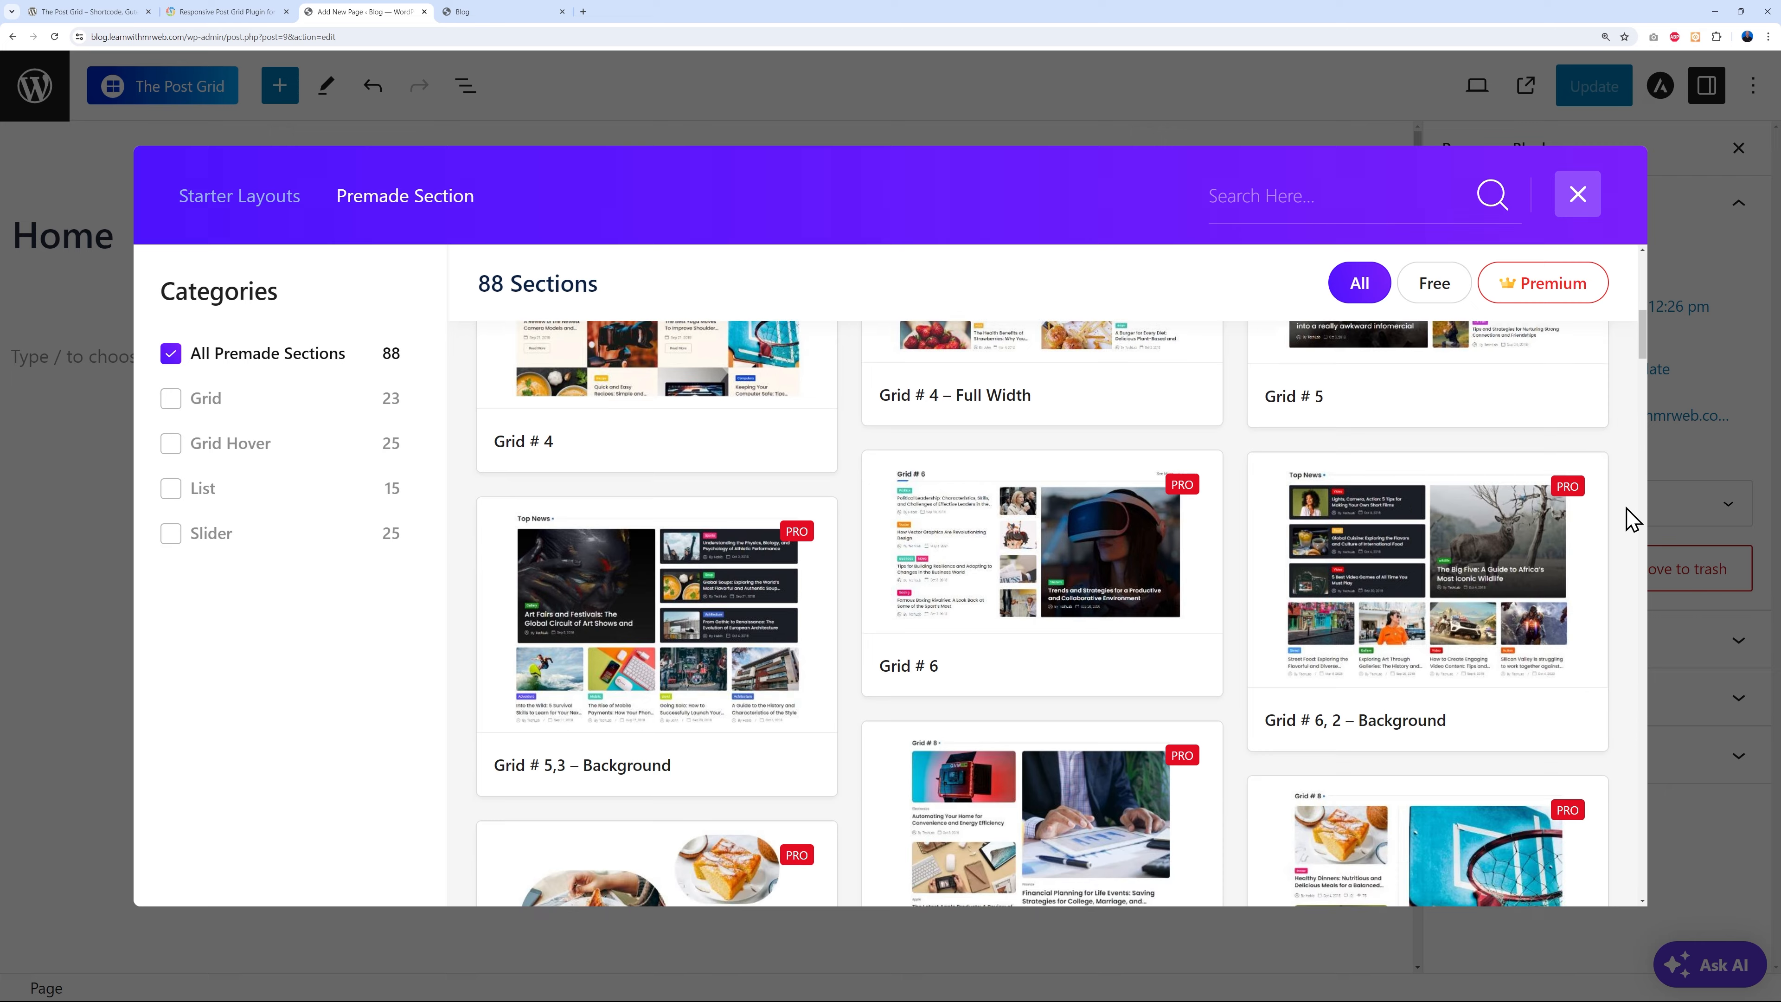
scroll(1625, 517, "down", 4)
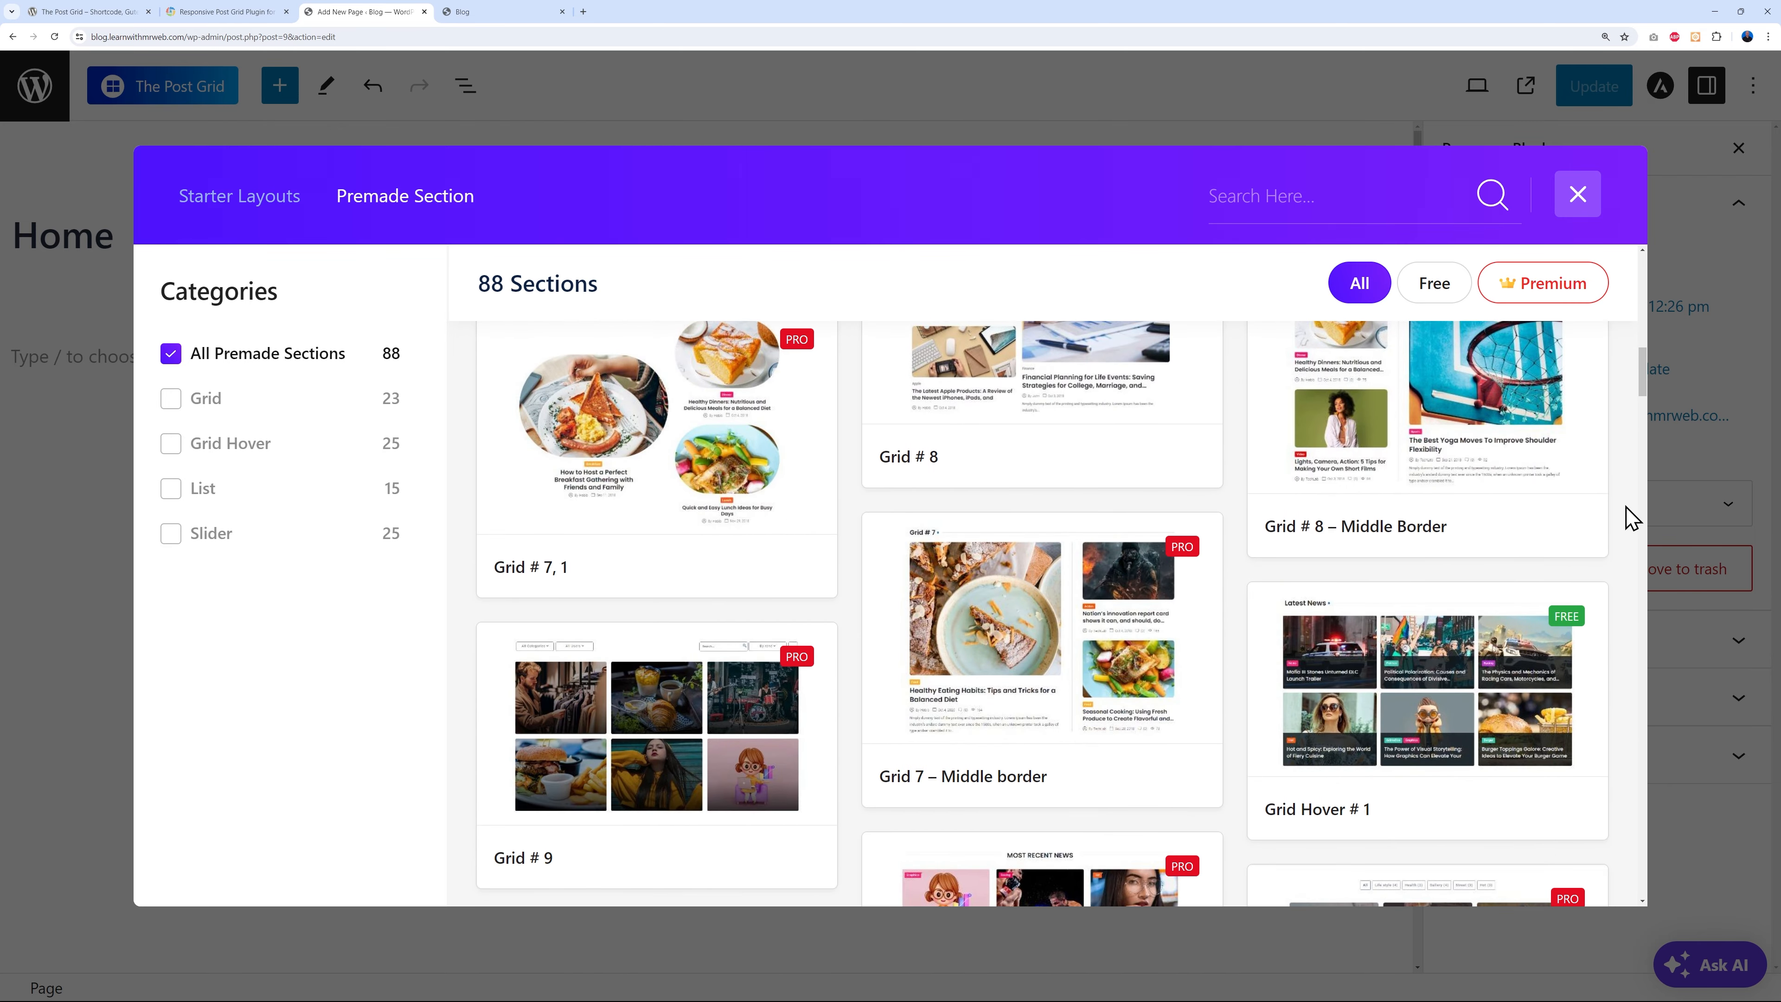
scroll(1630, 518, "down", 6)
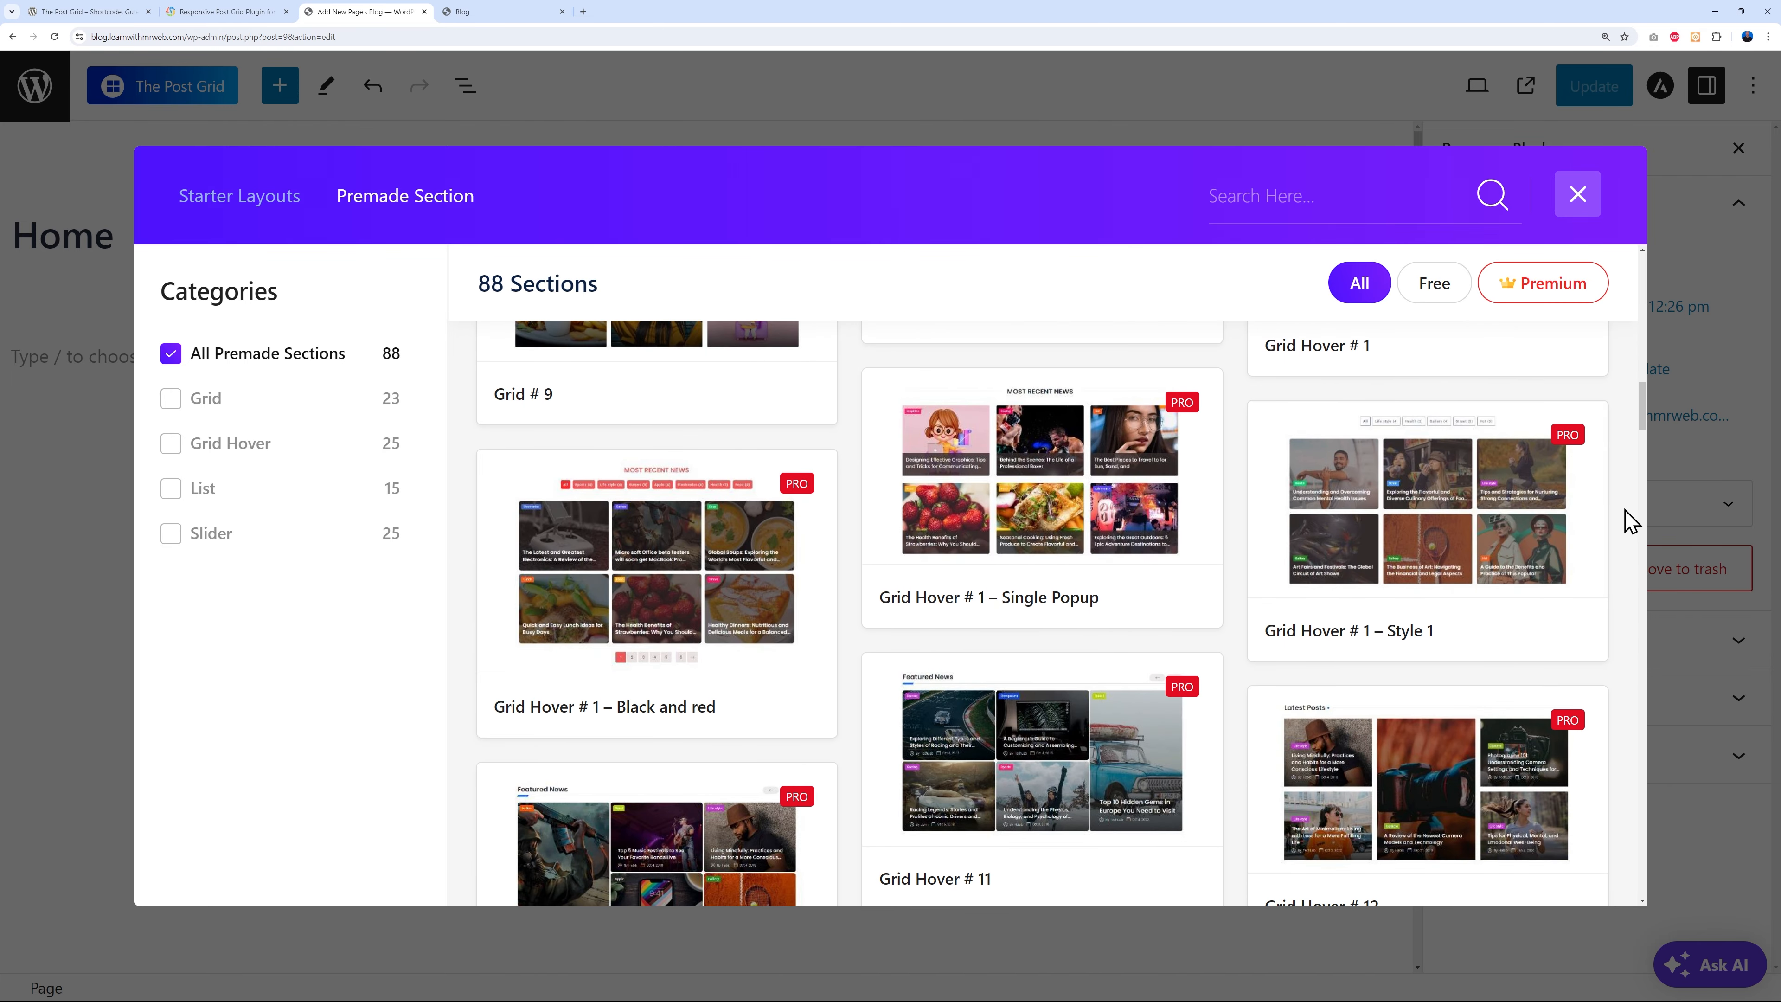
scroll(1630, 519, "down", 2)
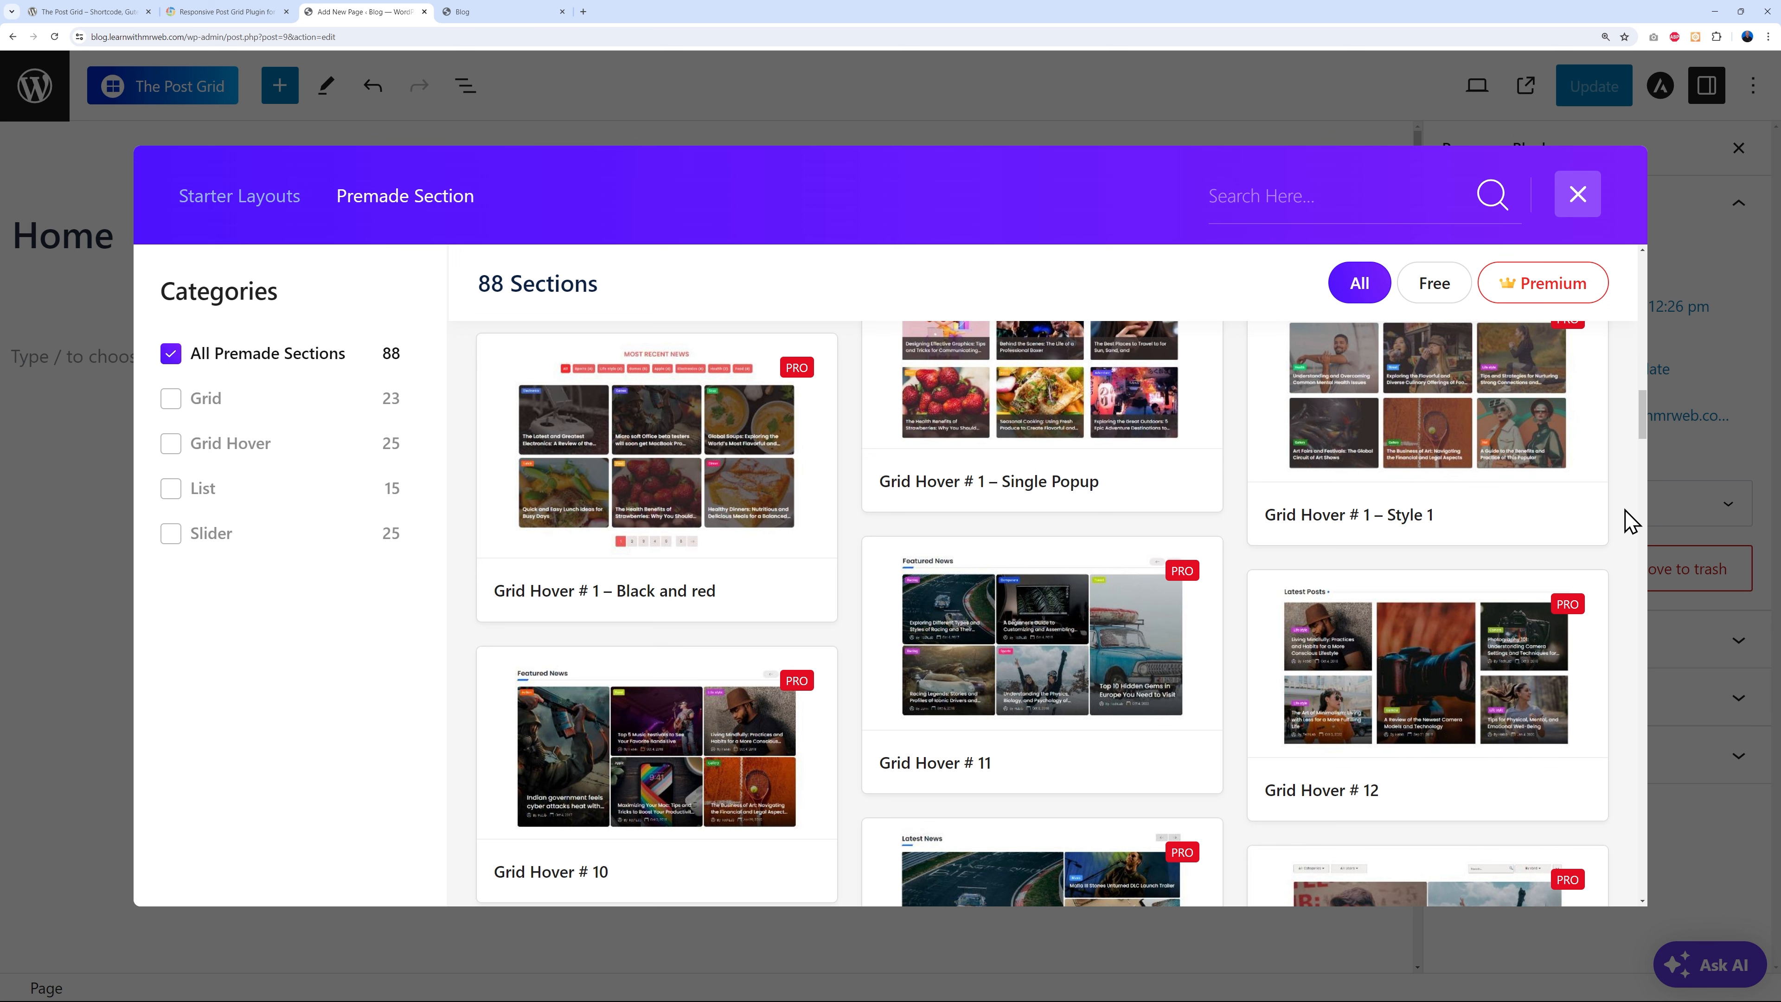
scroll(1630, 520, "down", 2)
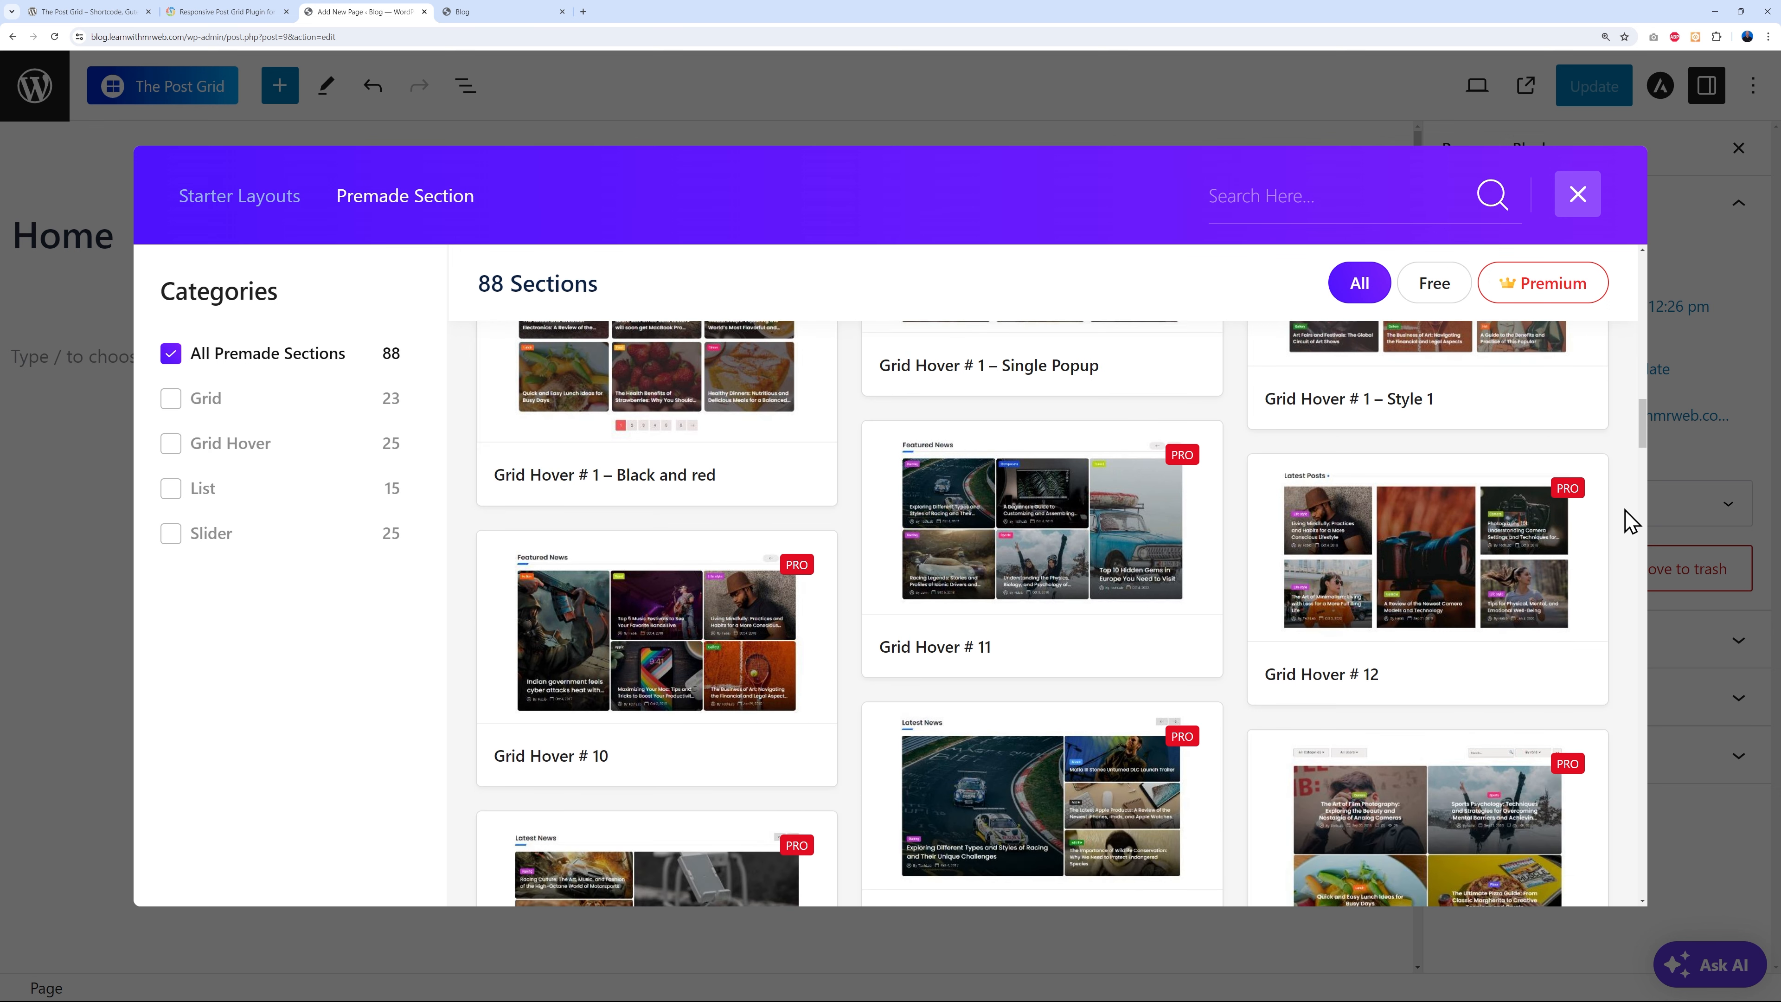
scroll(1630, 522, "down", 2)
scroll(1629, 522, "down", 6)
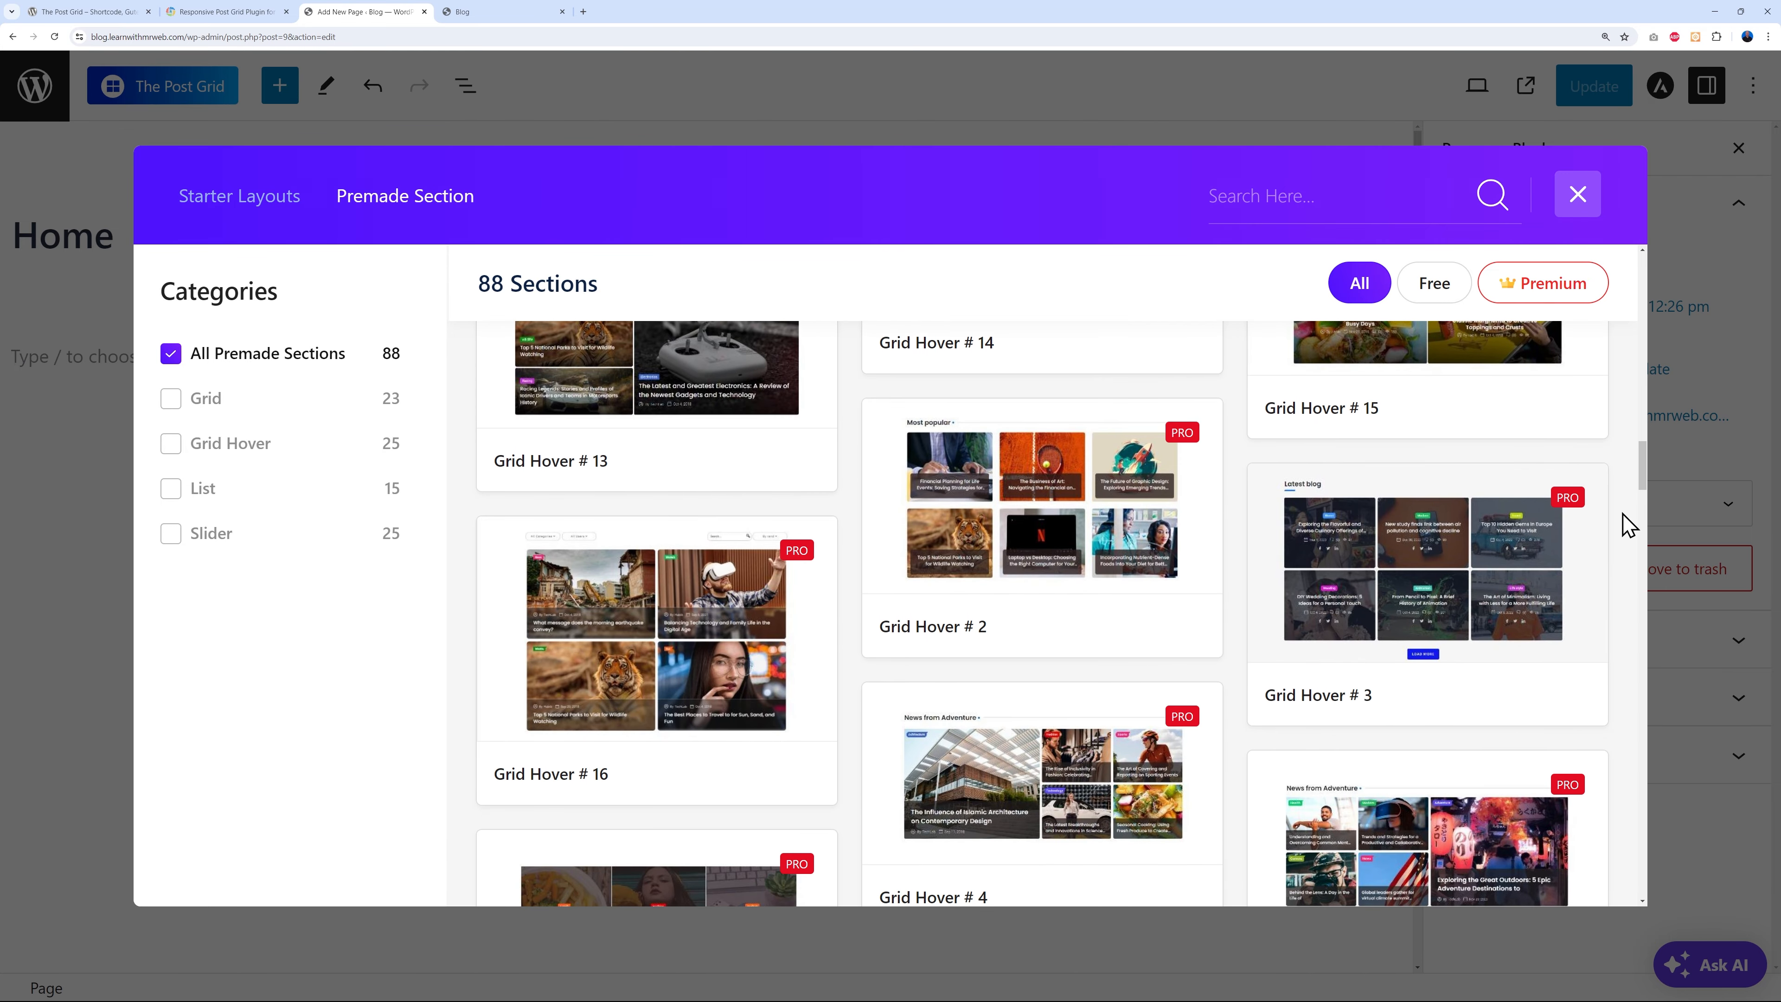
left_click(239, 195)
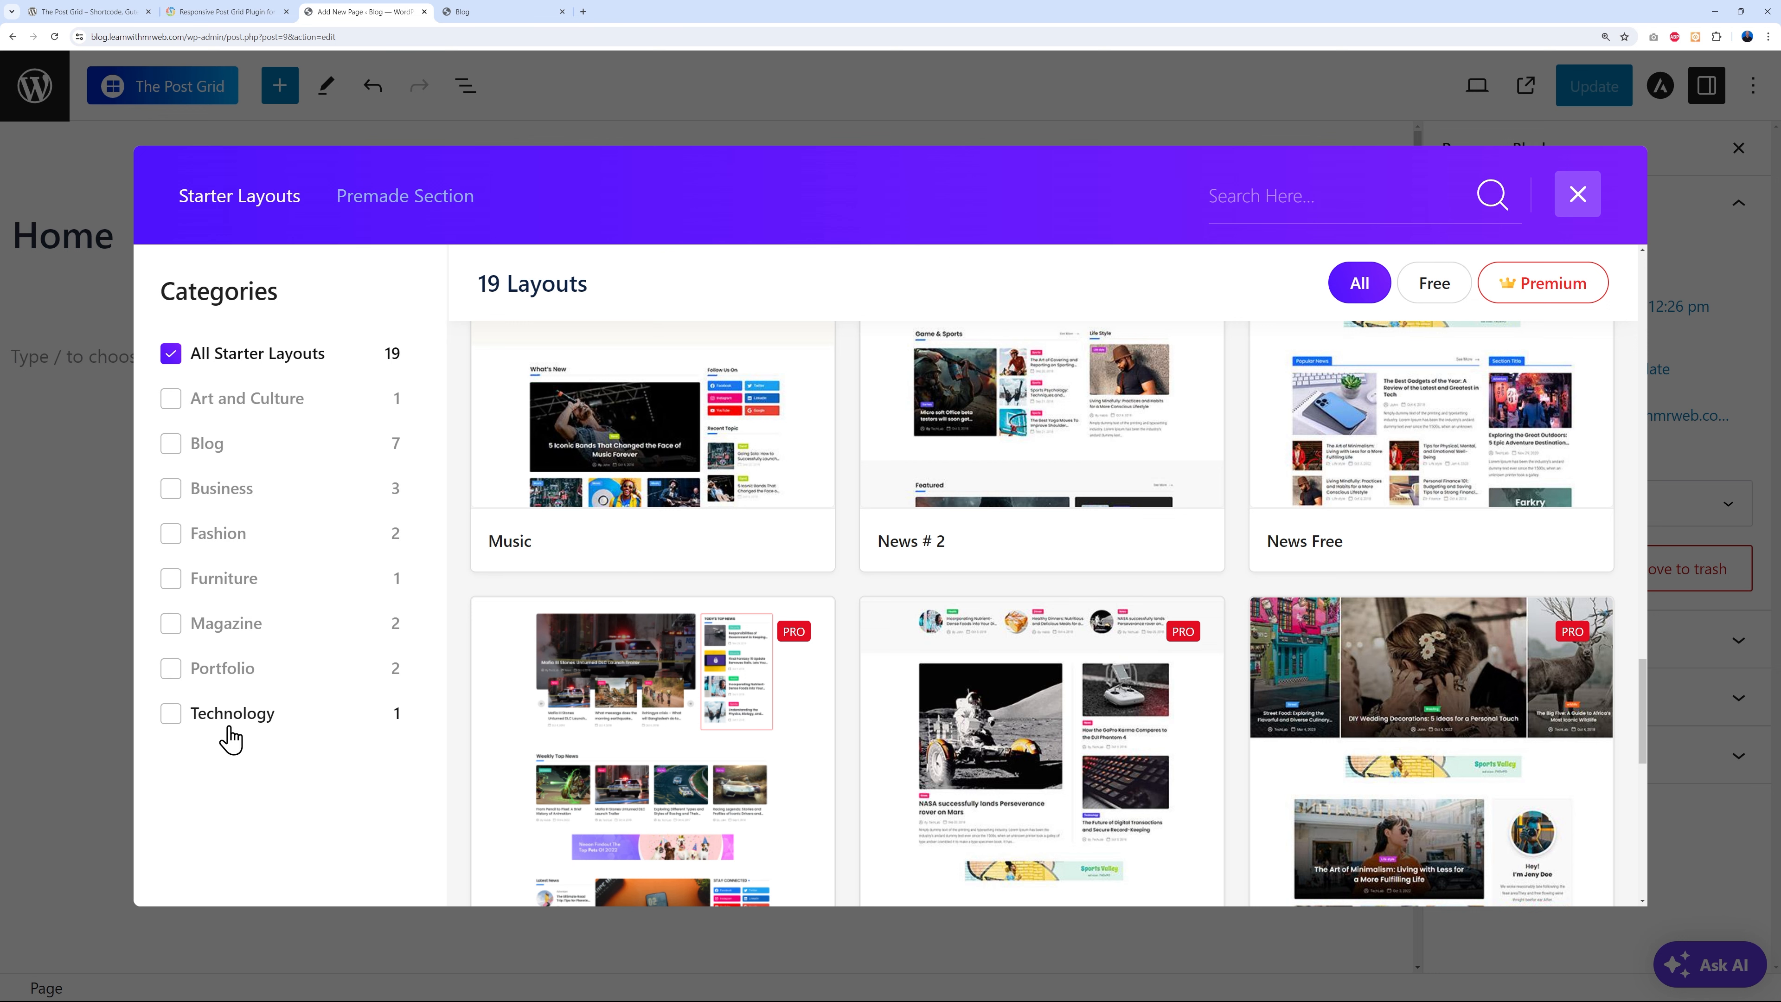
- Filter the starter layouts by the Technology and then the Business category
left_click(170, 714)
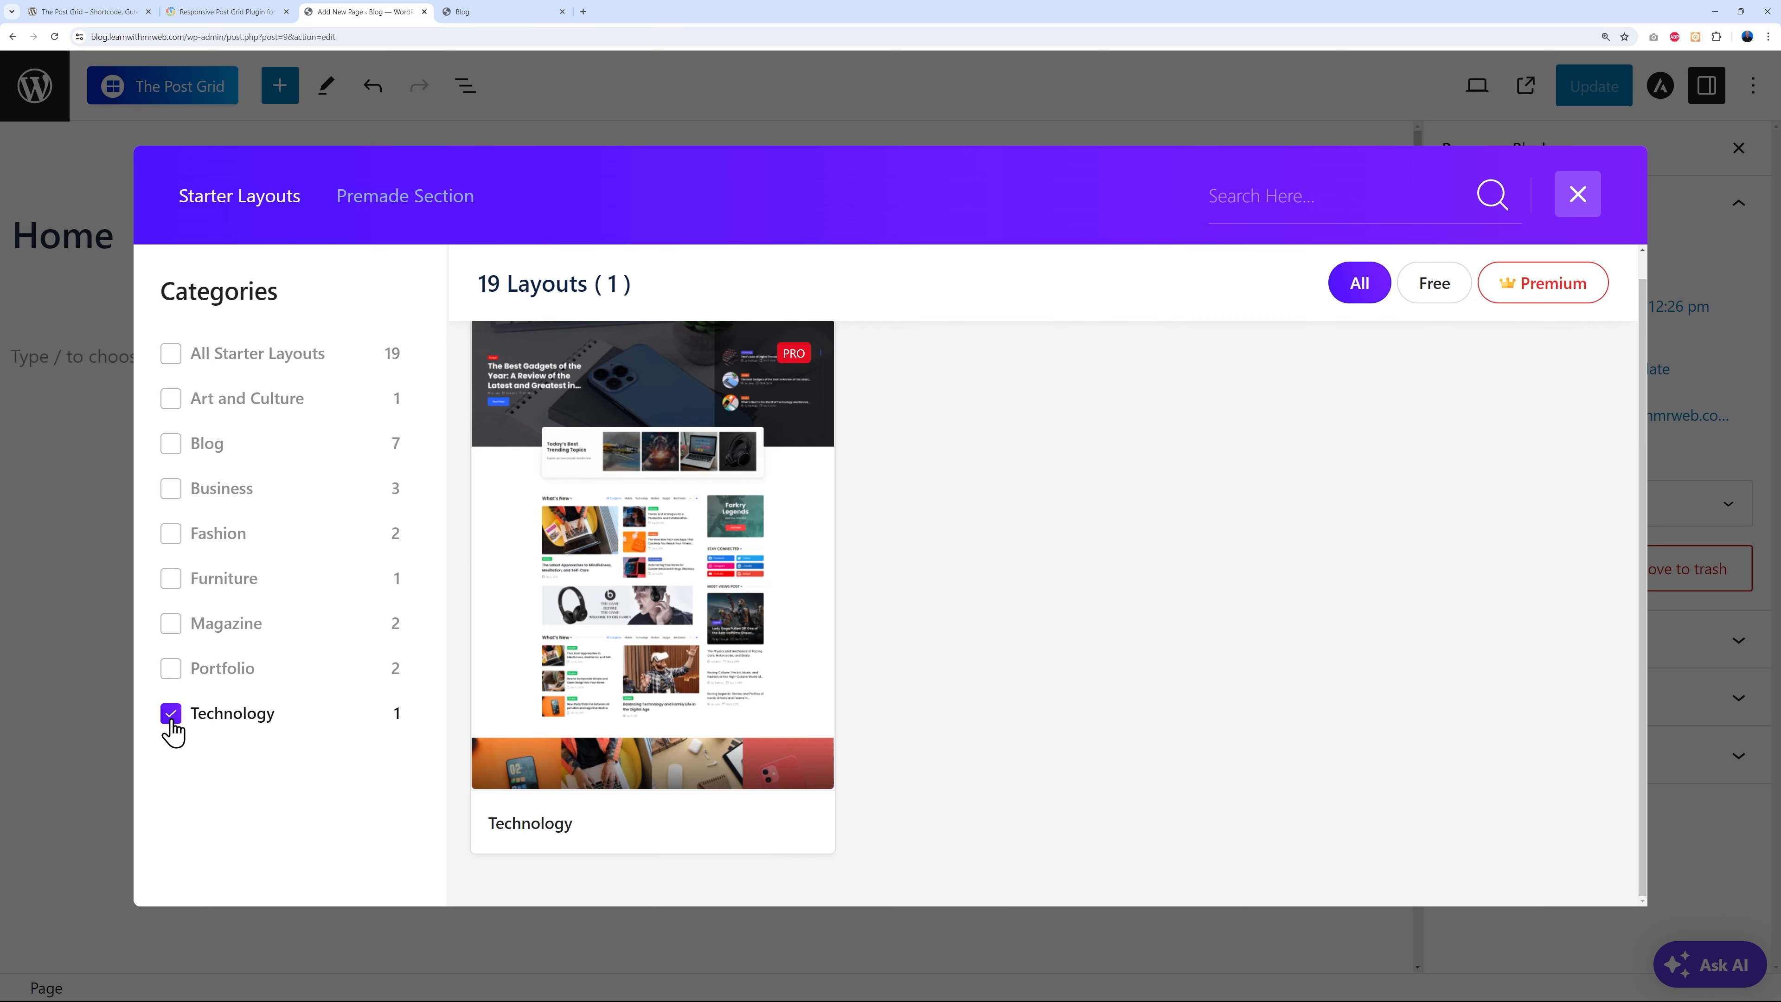
left_click(171, 488)
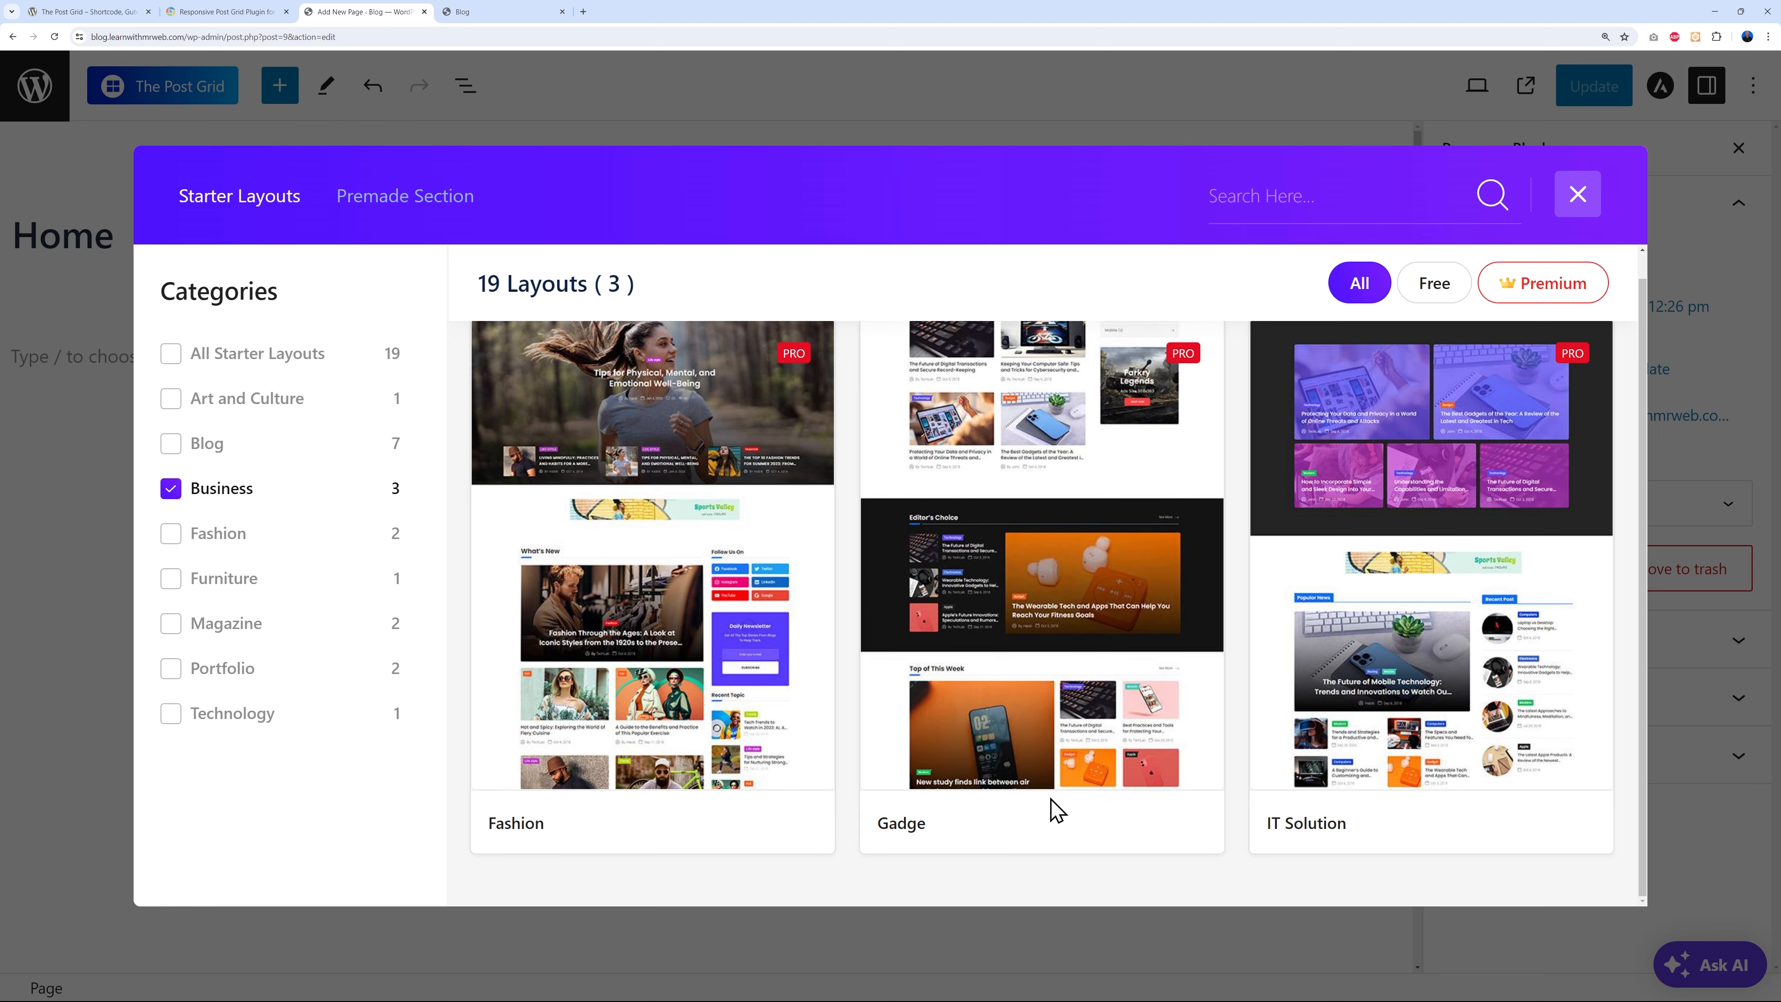
mouse_move(1486, 791)
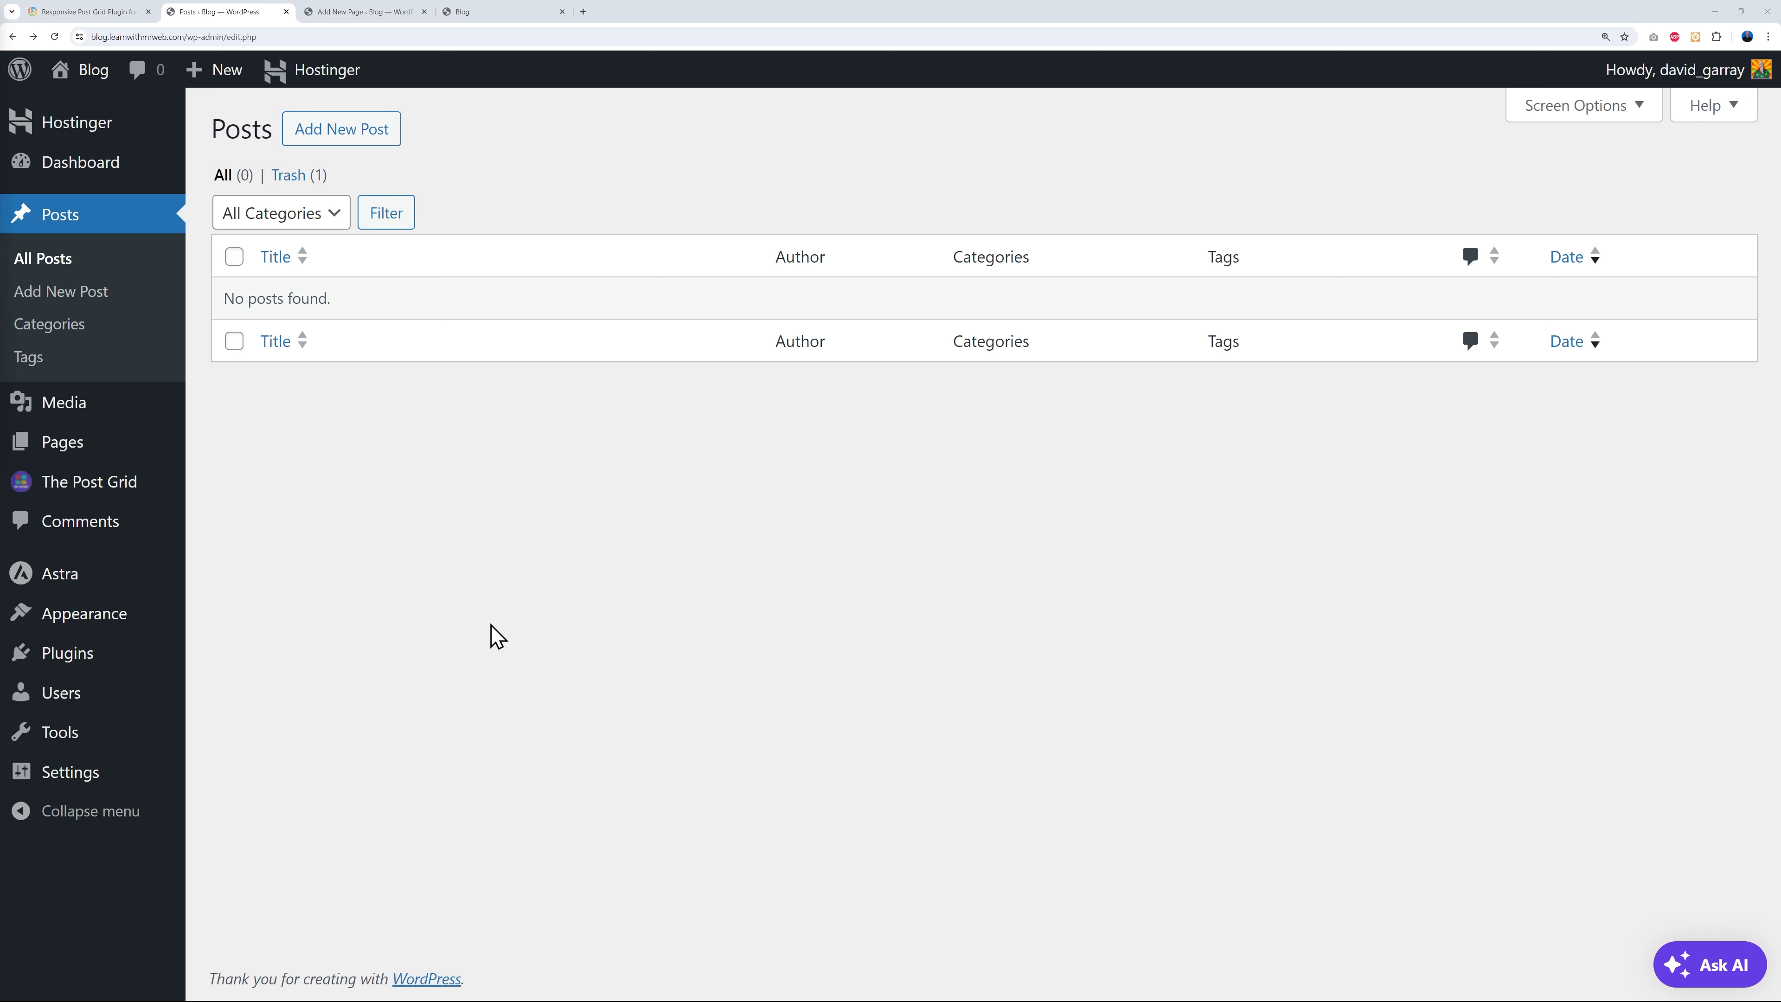
mouse_move(92, 665)
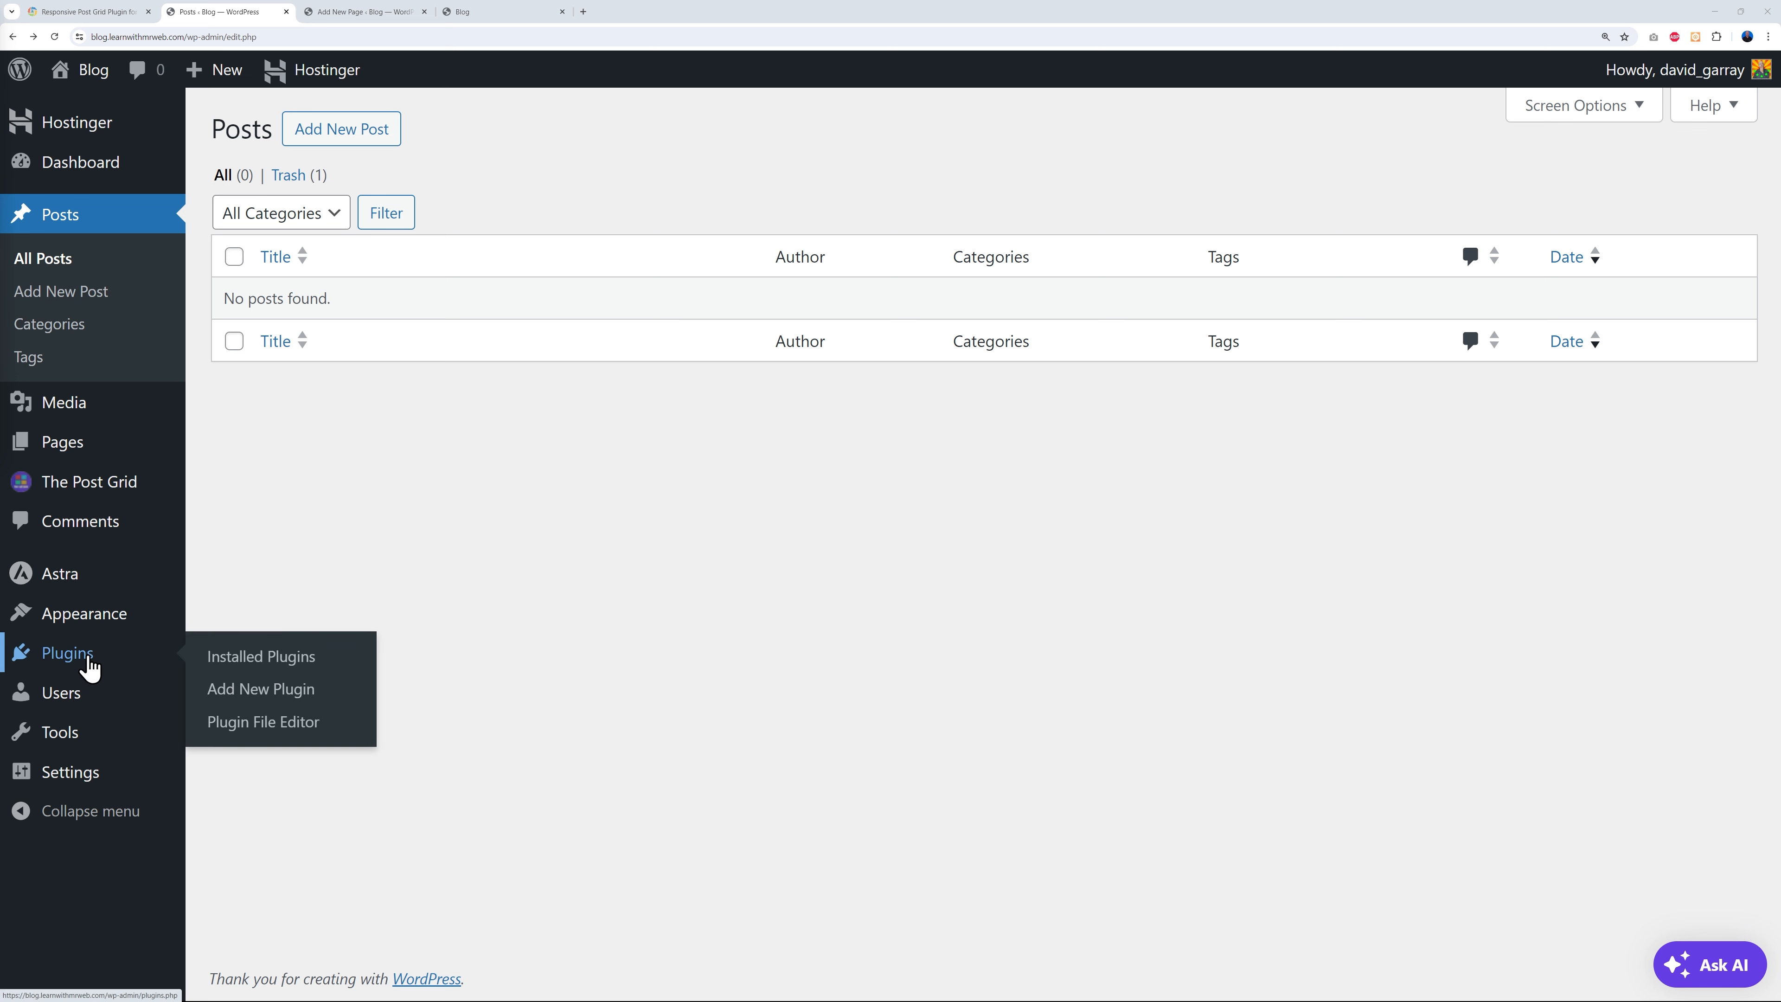
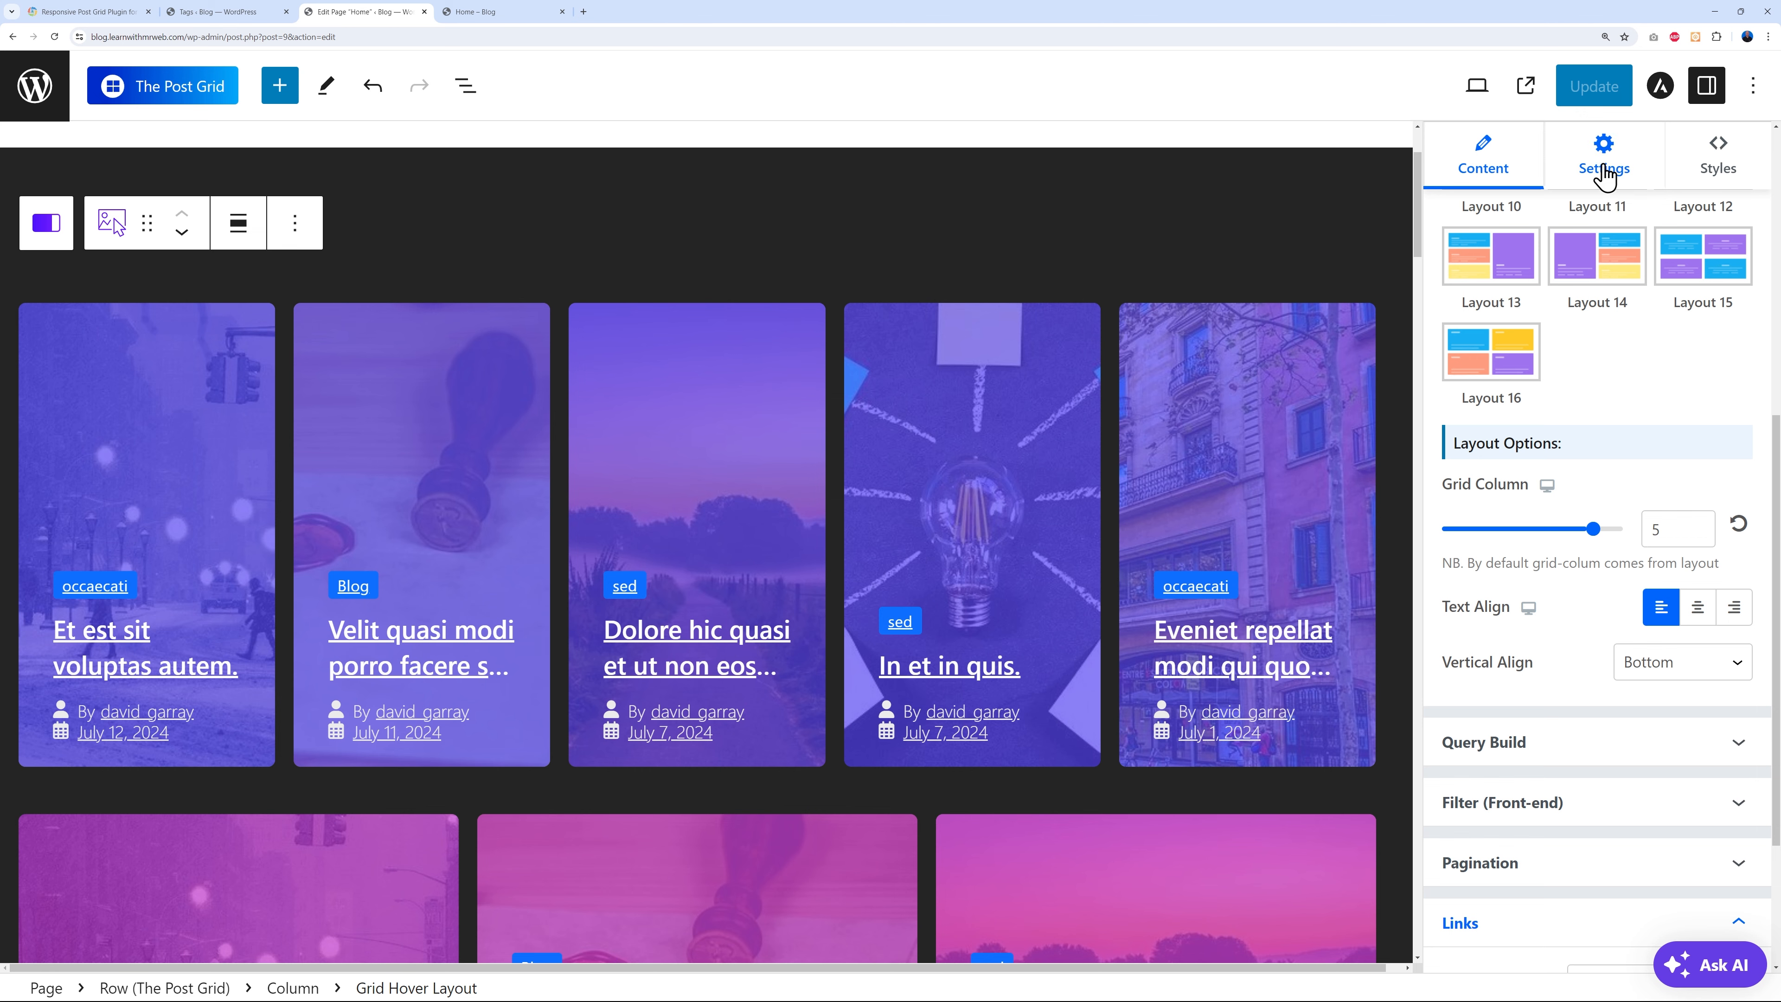
- Try the post grid's Section Title toggle, leaving the section title hidden
scroll(1601, 469, "up", 3)
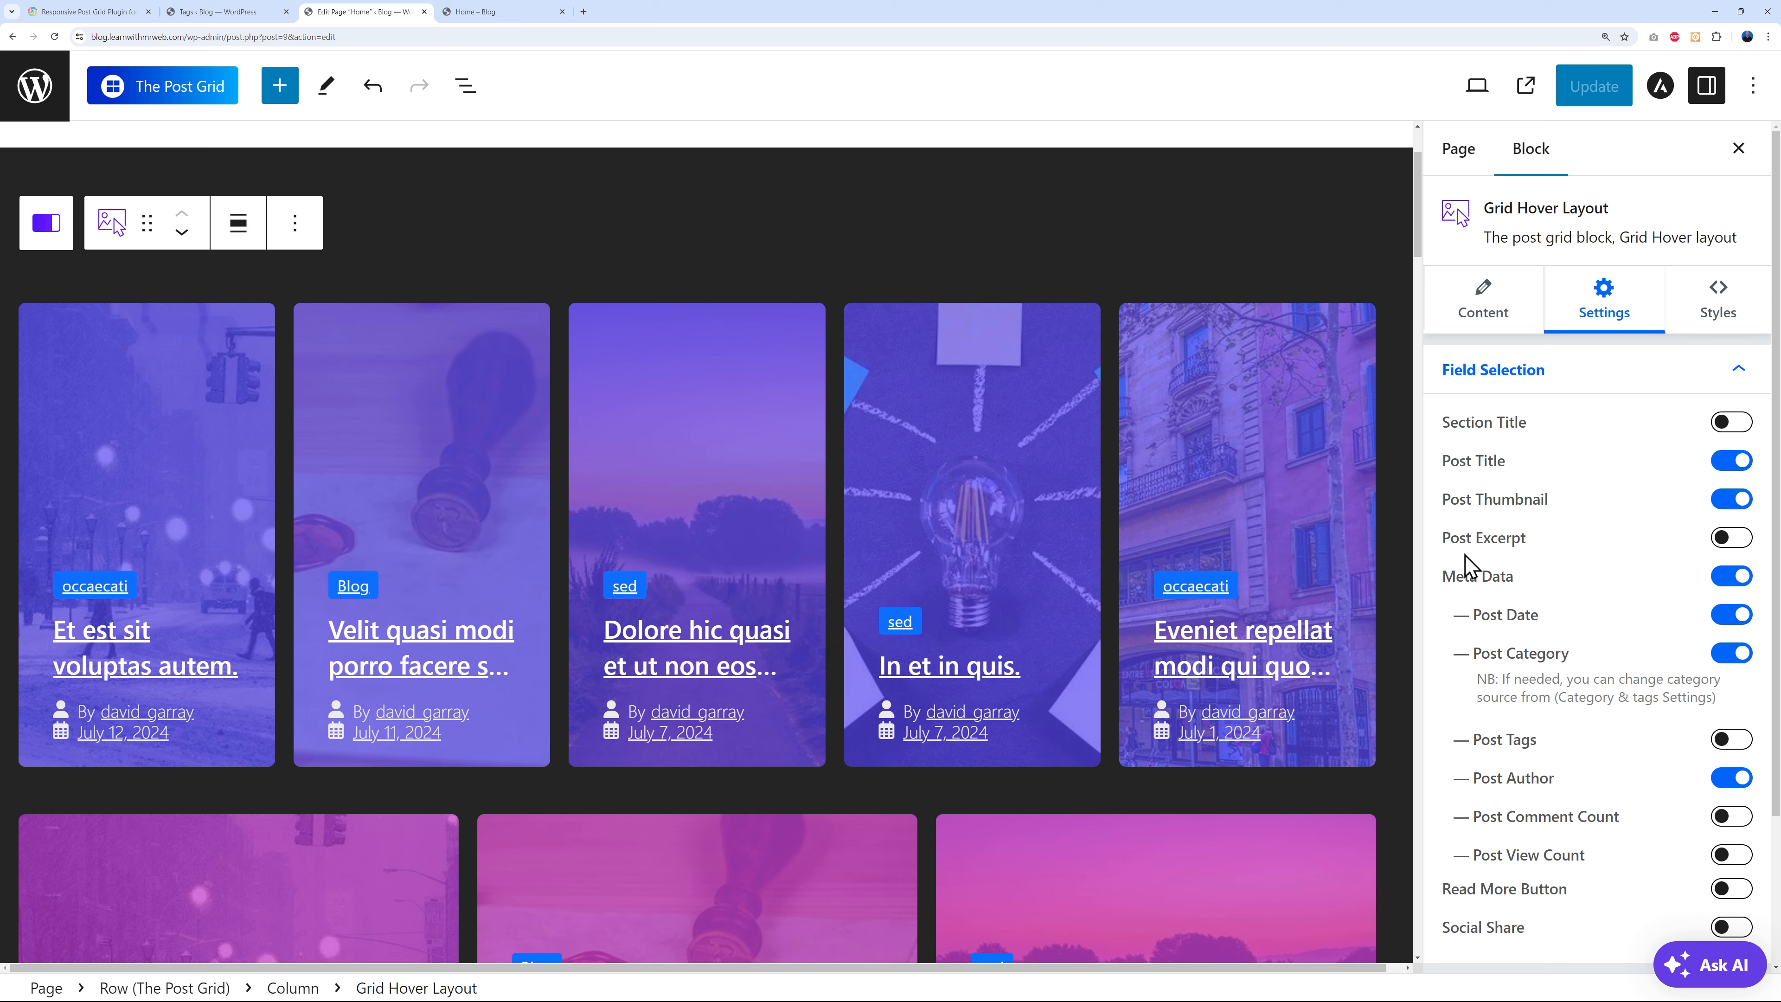
left_click(1731, 421)
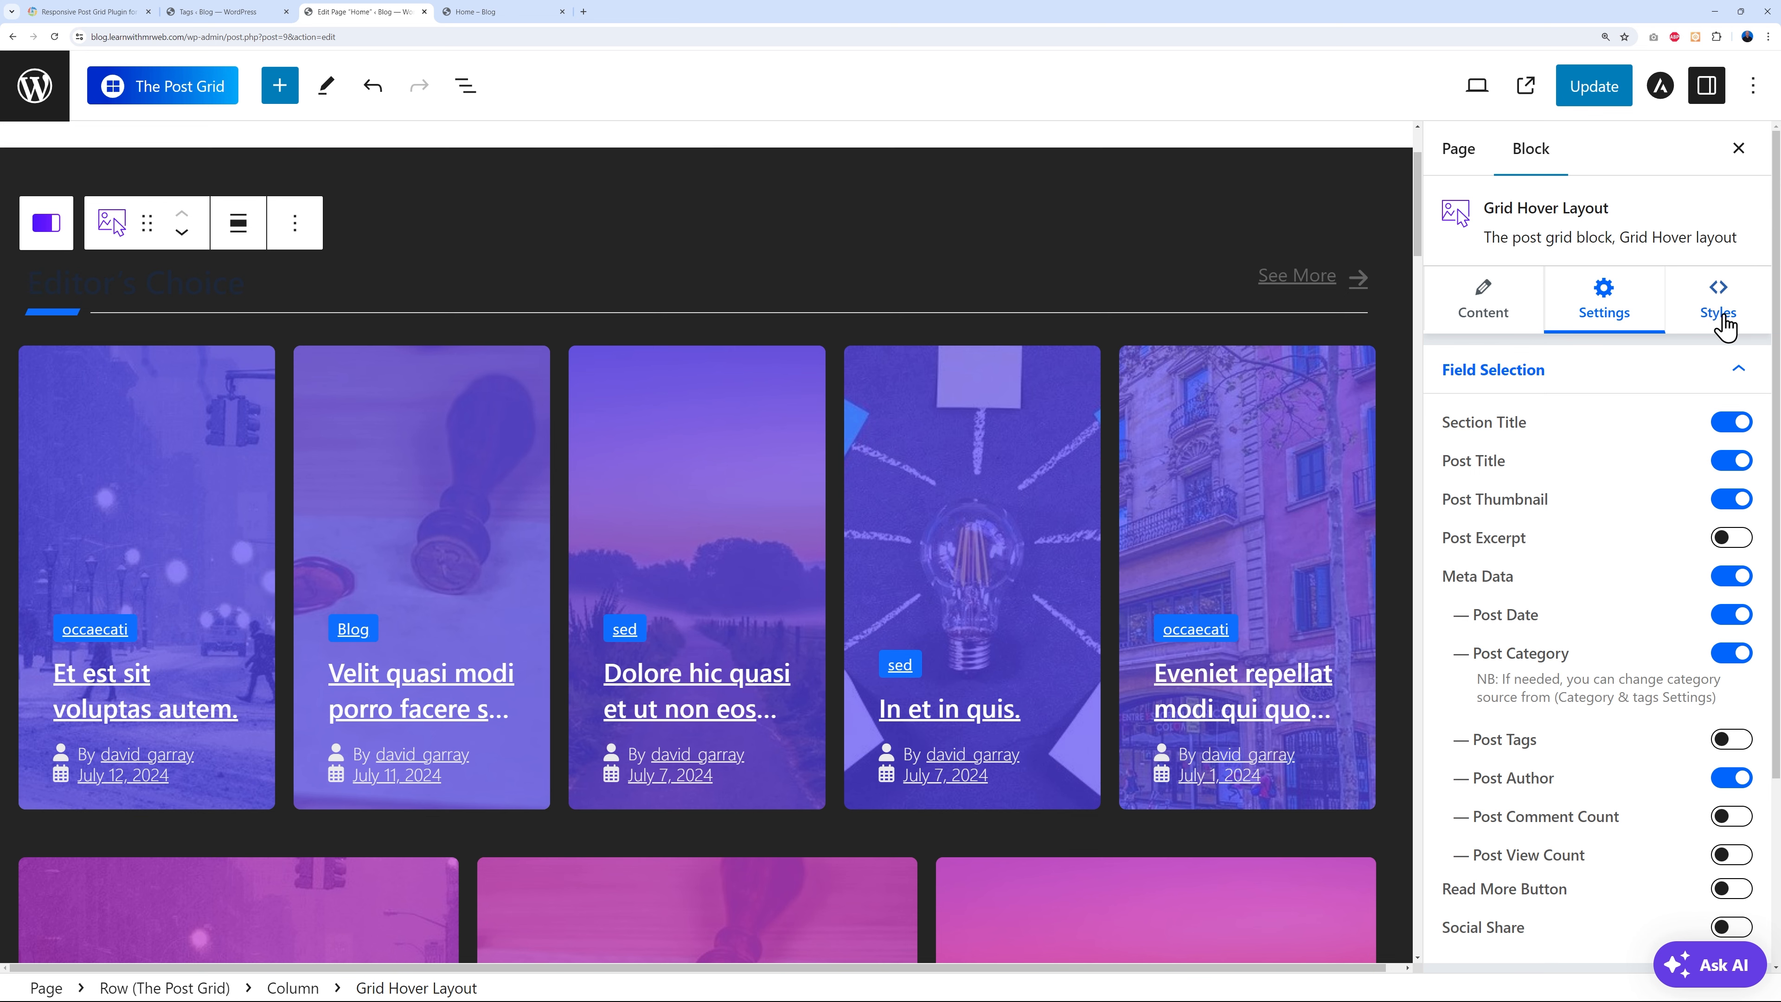
left_click(1731, 421)
left_click(1728, 421)
left_click(1728, 422)
- Hide and re-show the post dates on the cards, then expand the Post Title options
scroll(1598, 557, "down", 1)
scroll(1605, 567, "down", 1)
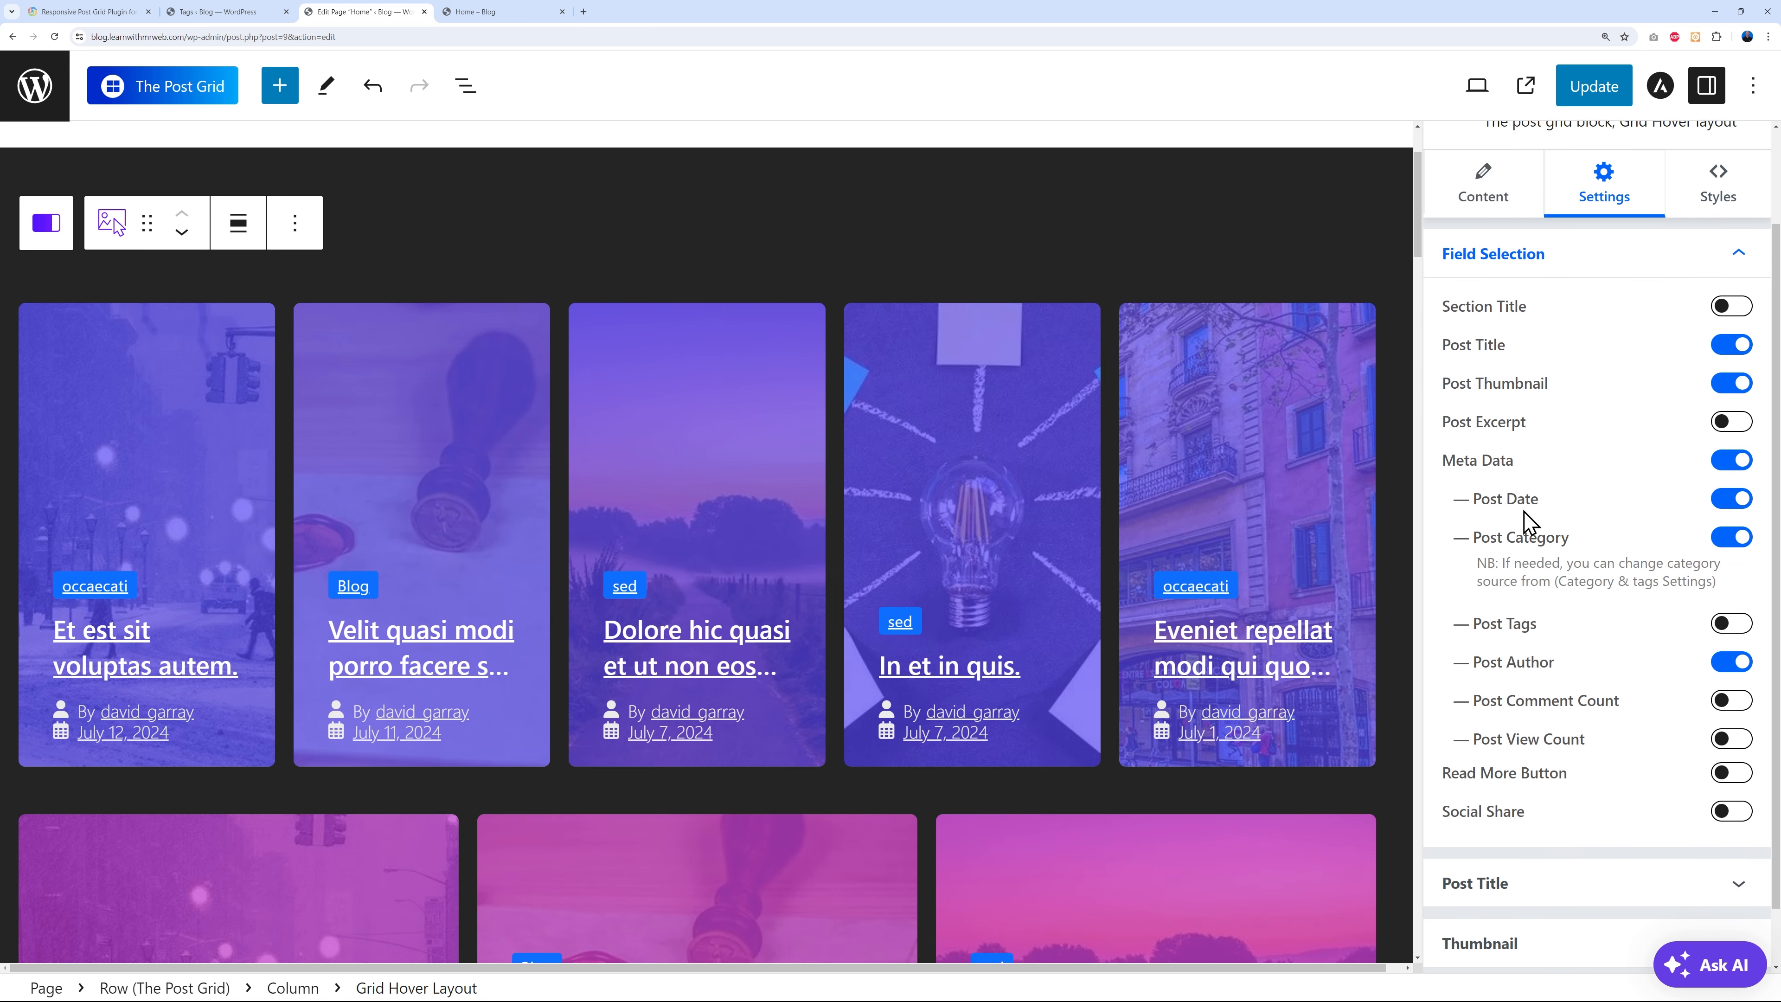
left_click(1737, 499)
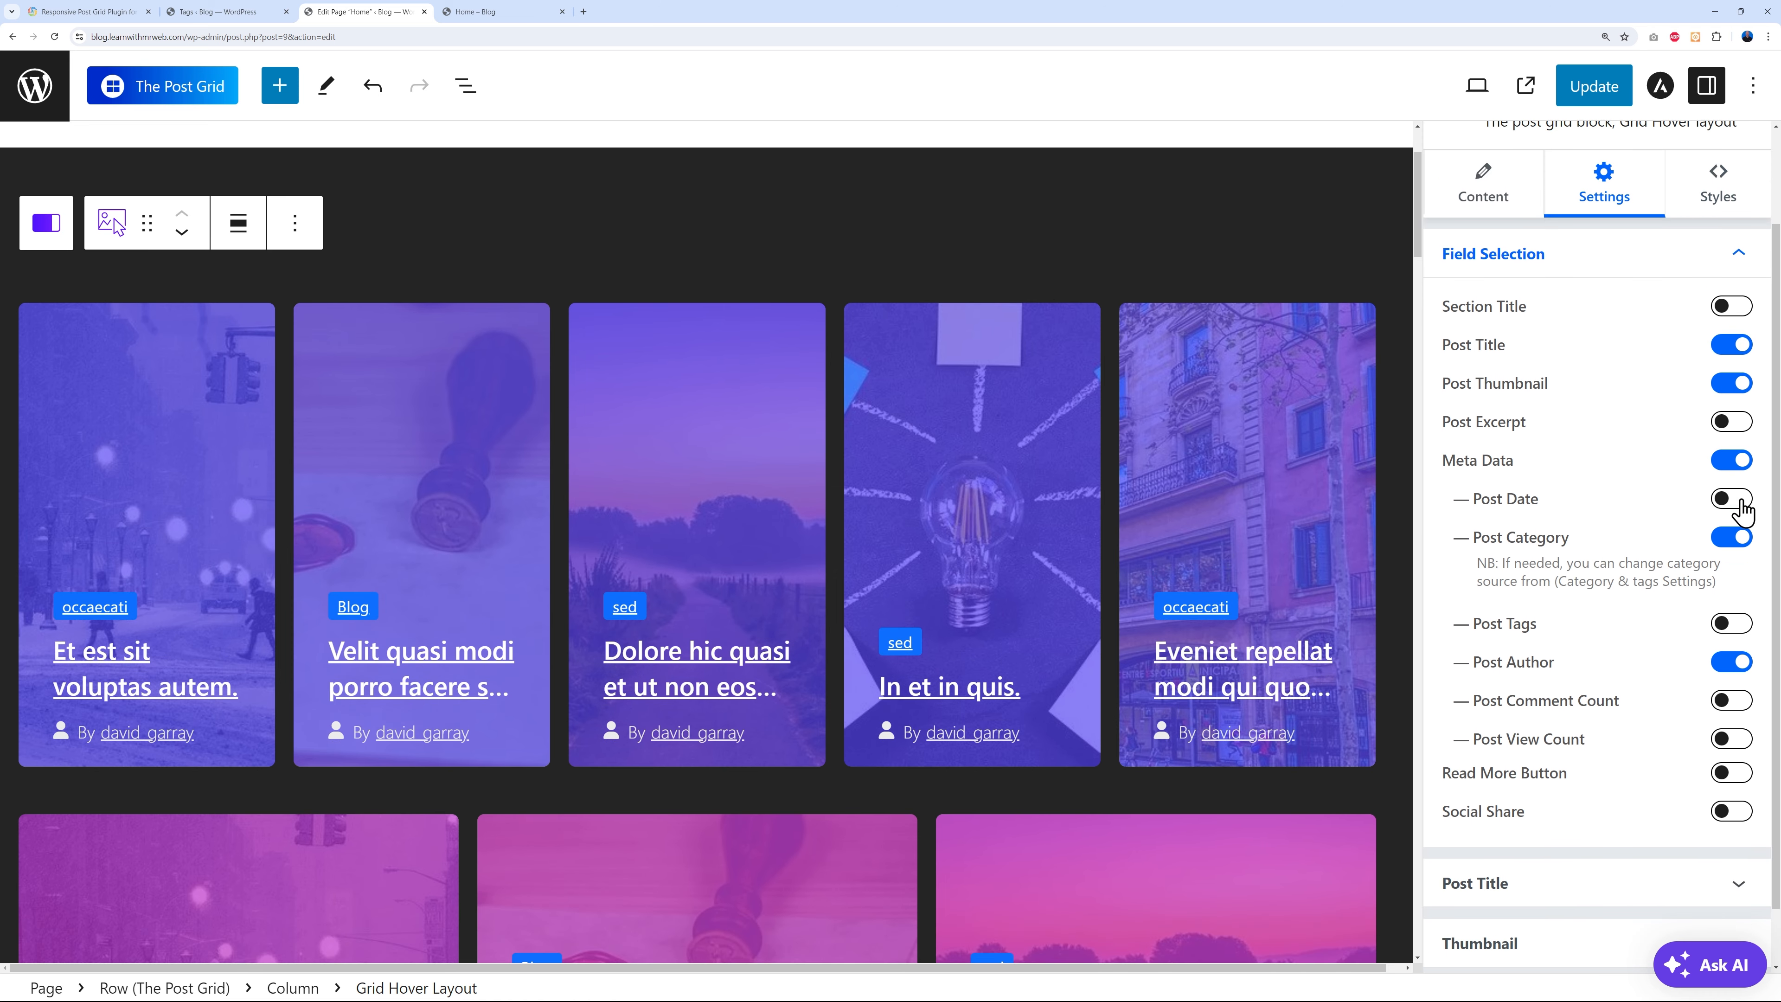
left_click(1730, 499)
left_click(1475, 883)
scroll(1565, 742, "down", 5)
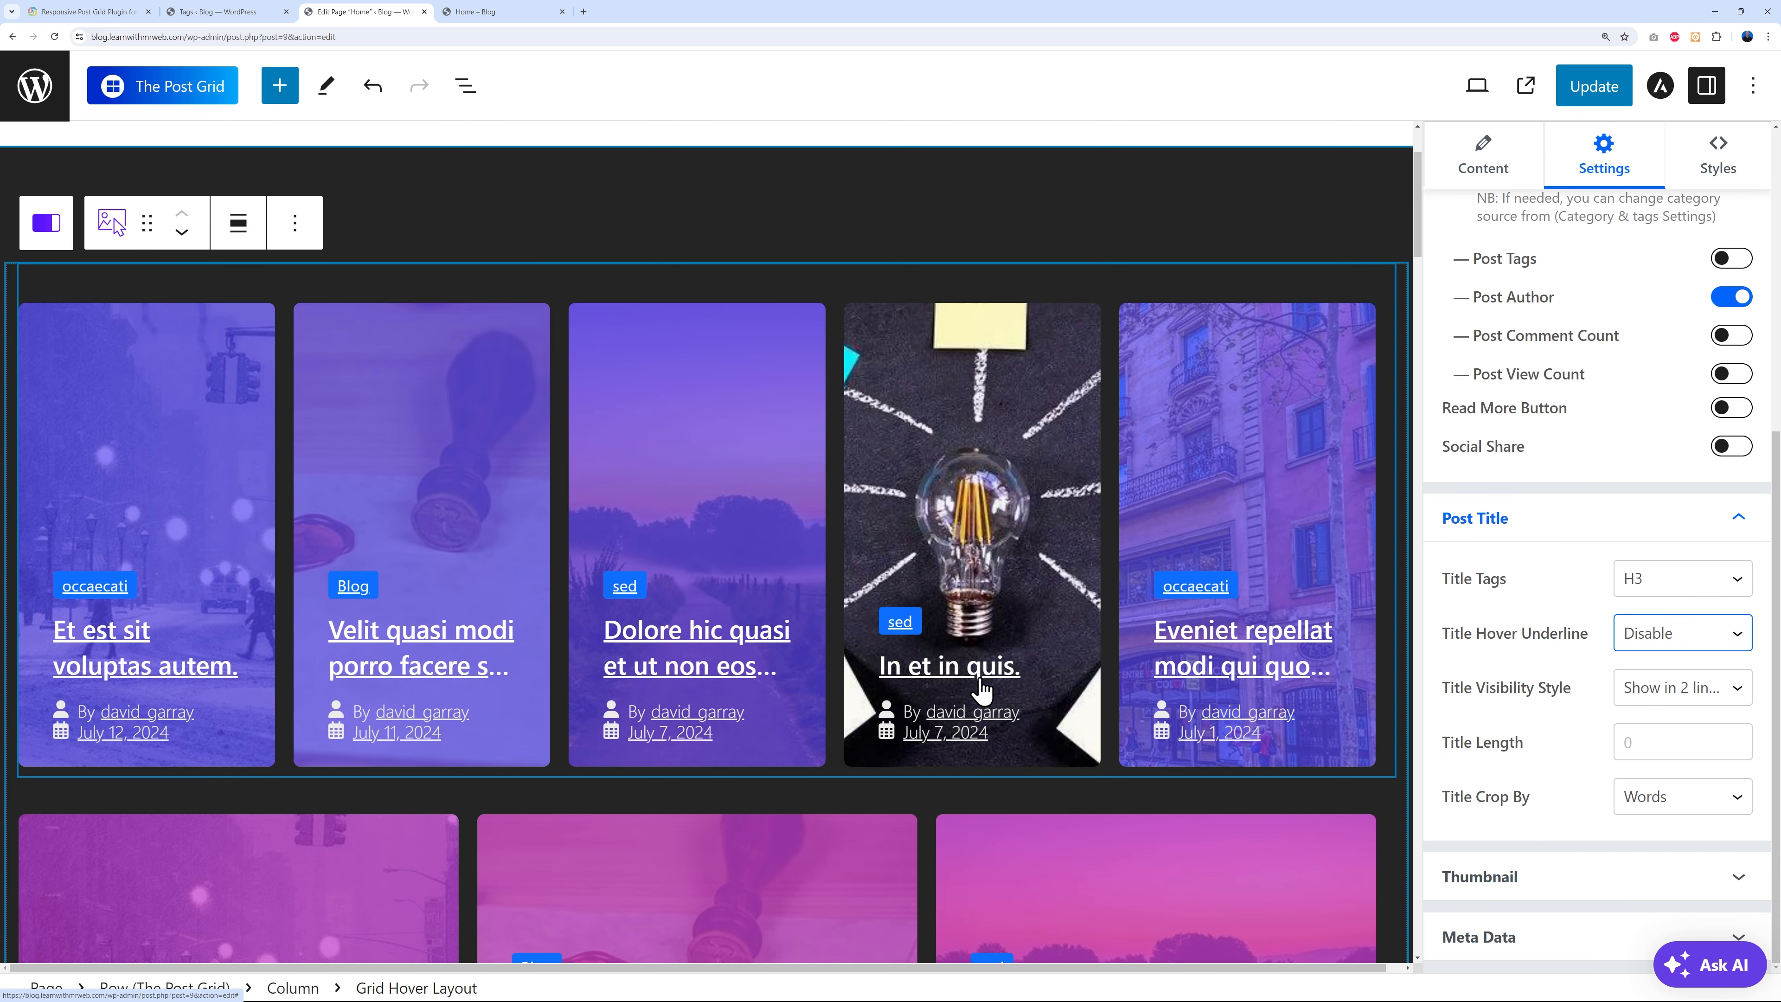
- Crop the grid's post titles to a length of 20 characters, shown in 2 lines
left_click(1634, 742)
type("5")
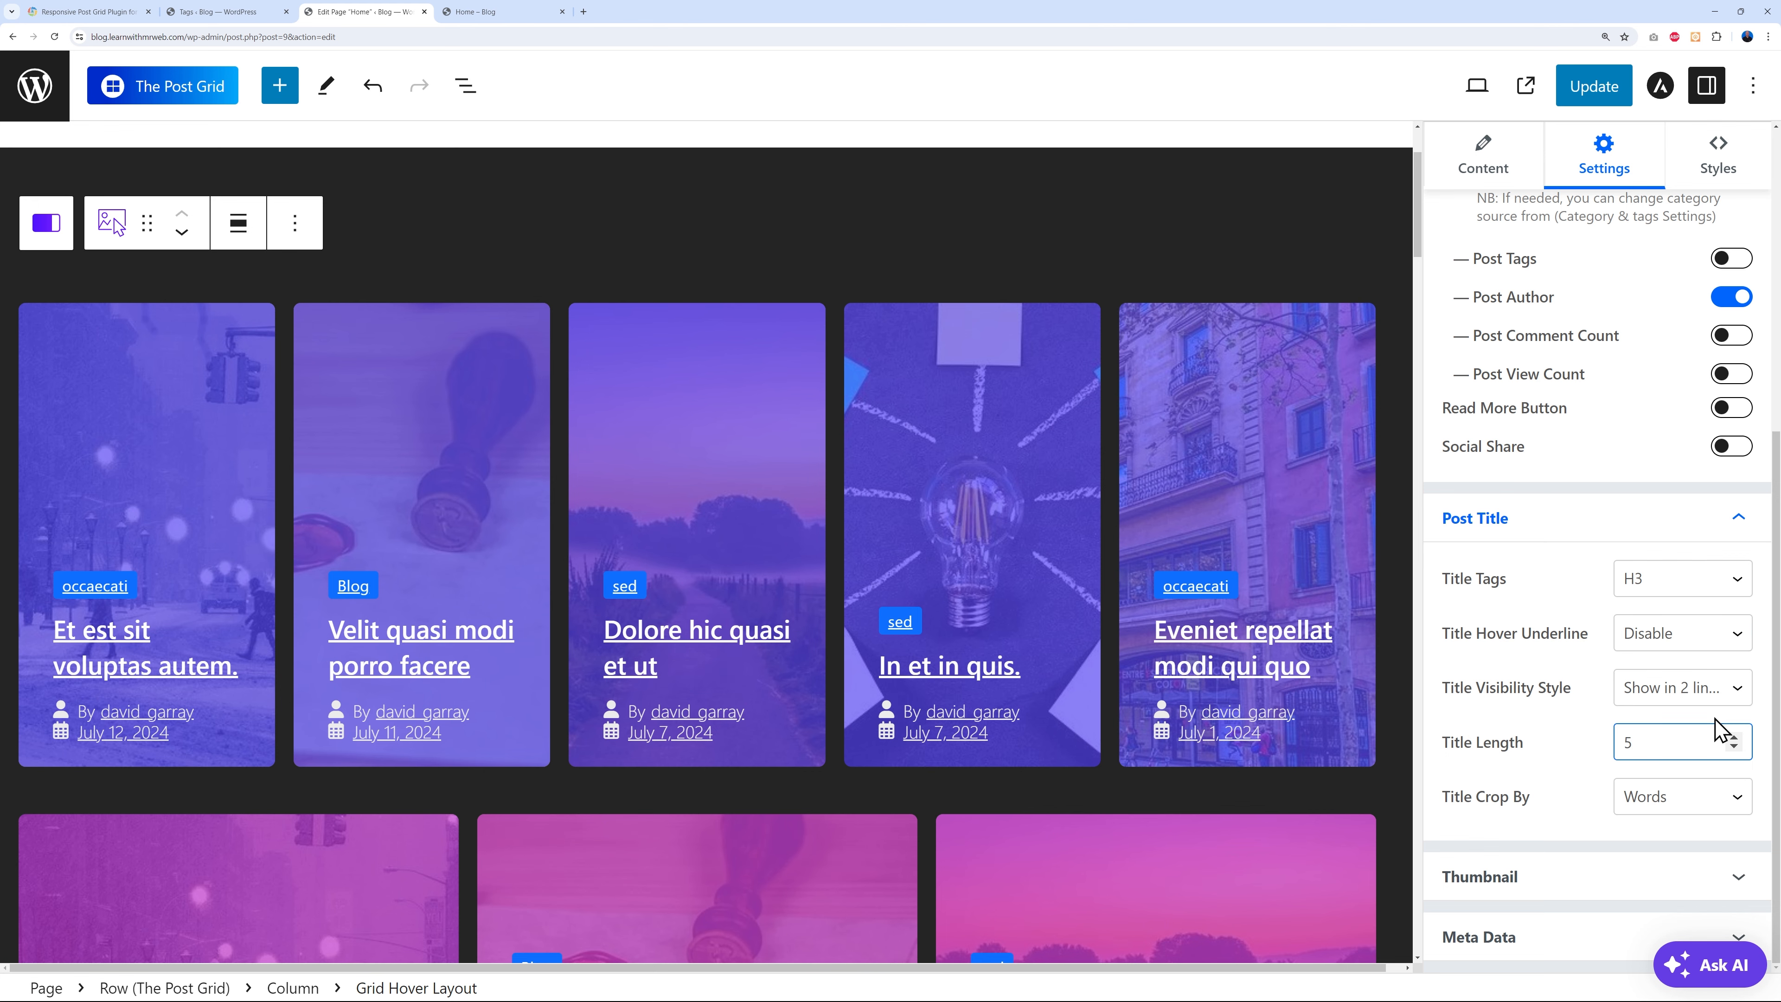
left_click(1732, 803)
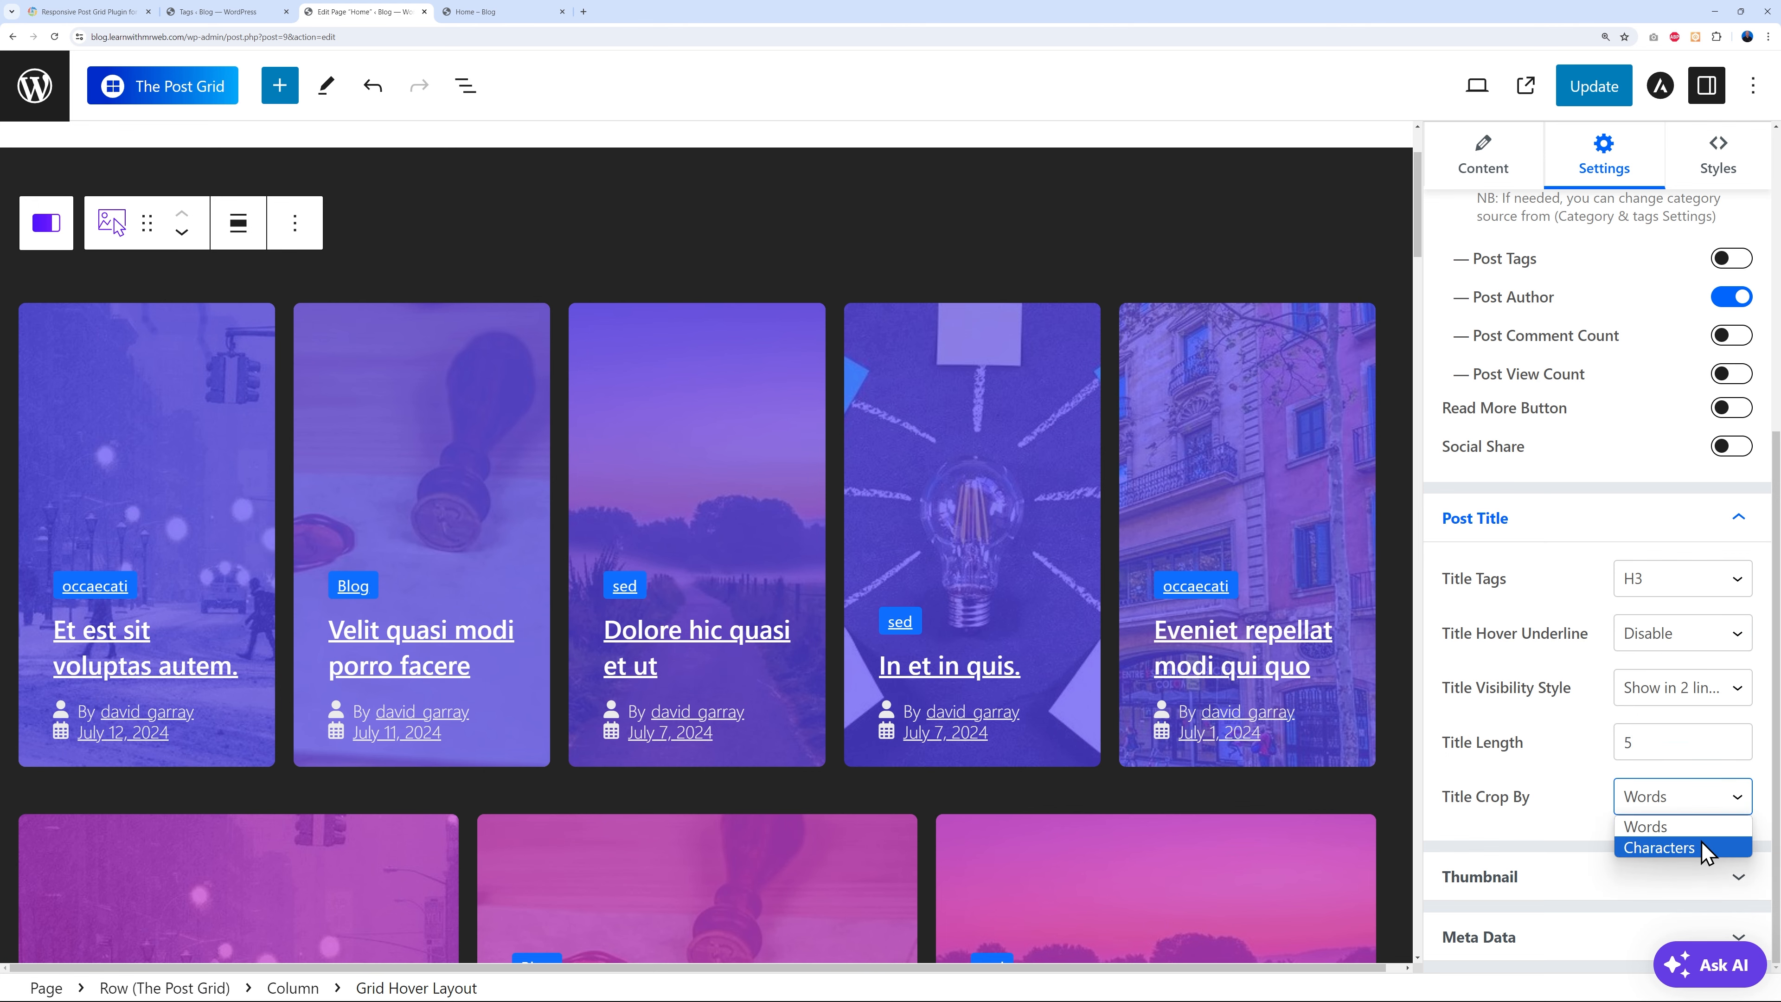
left_click(1675, 847)
double_click(1630, 744)
type("15")
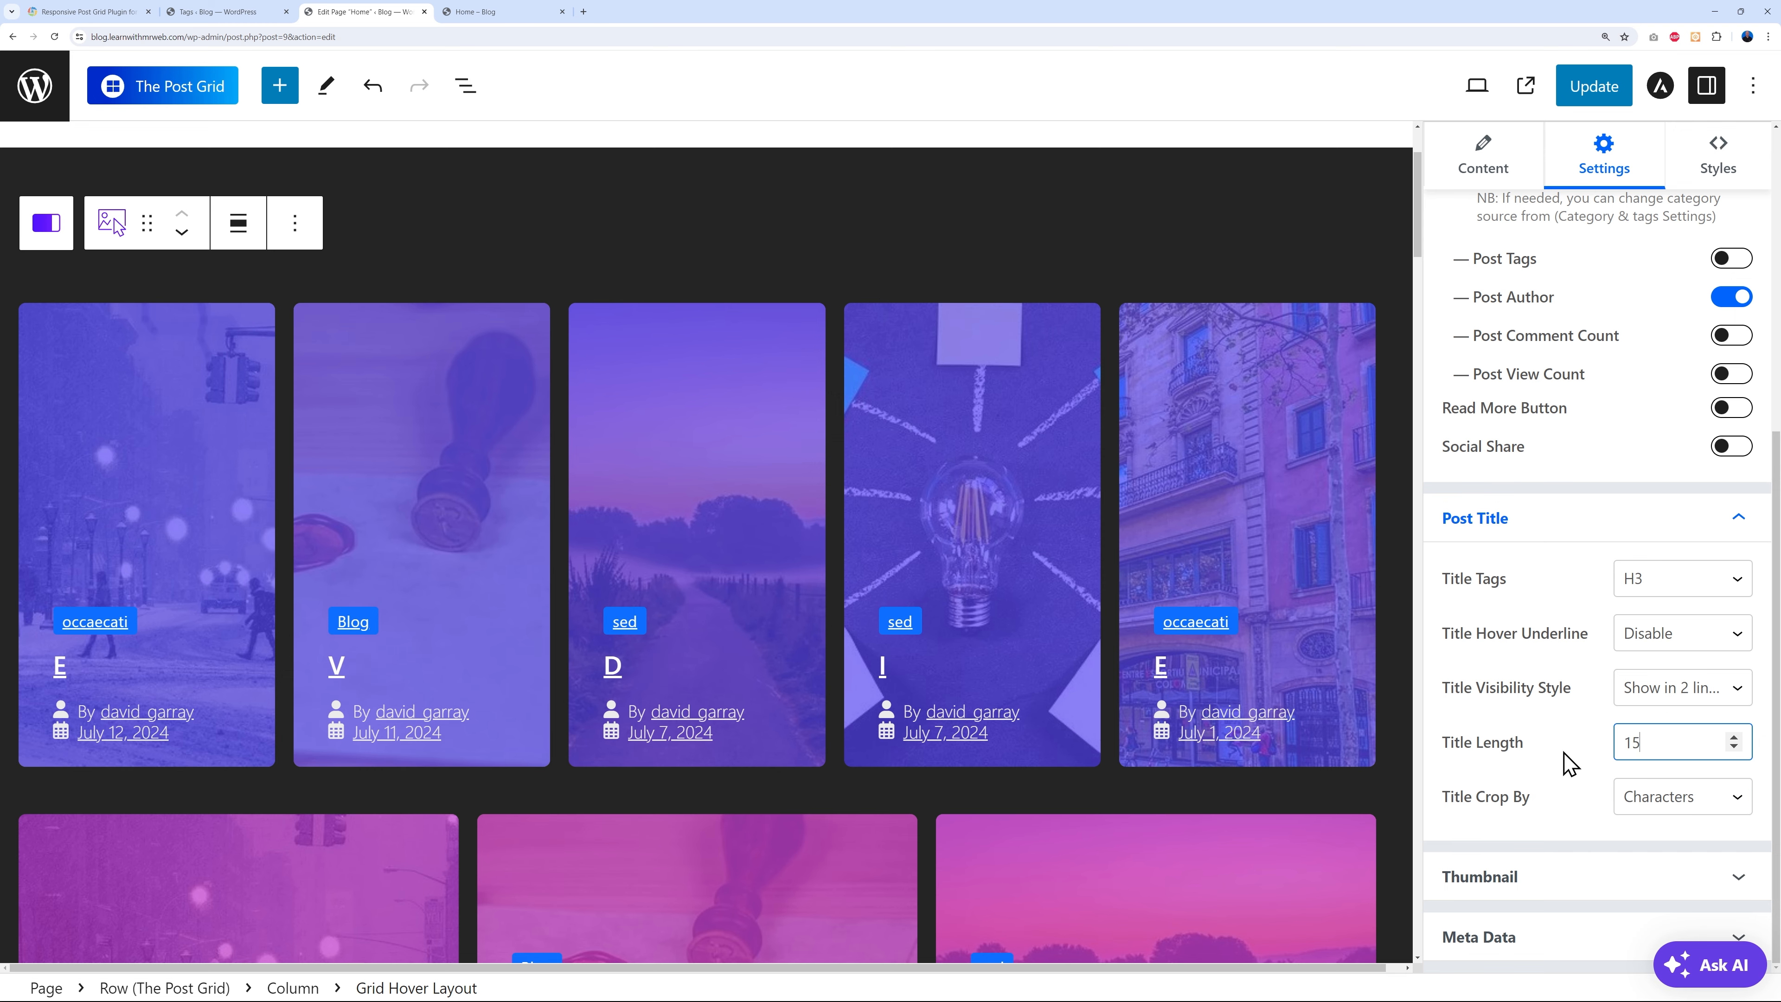
double_click(1630, 741)
type("20")
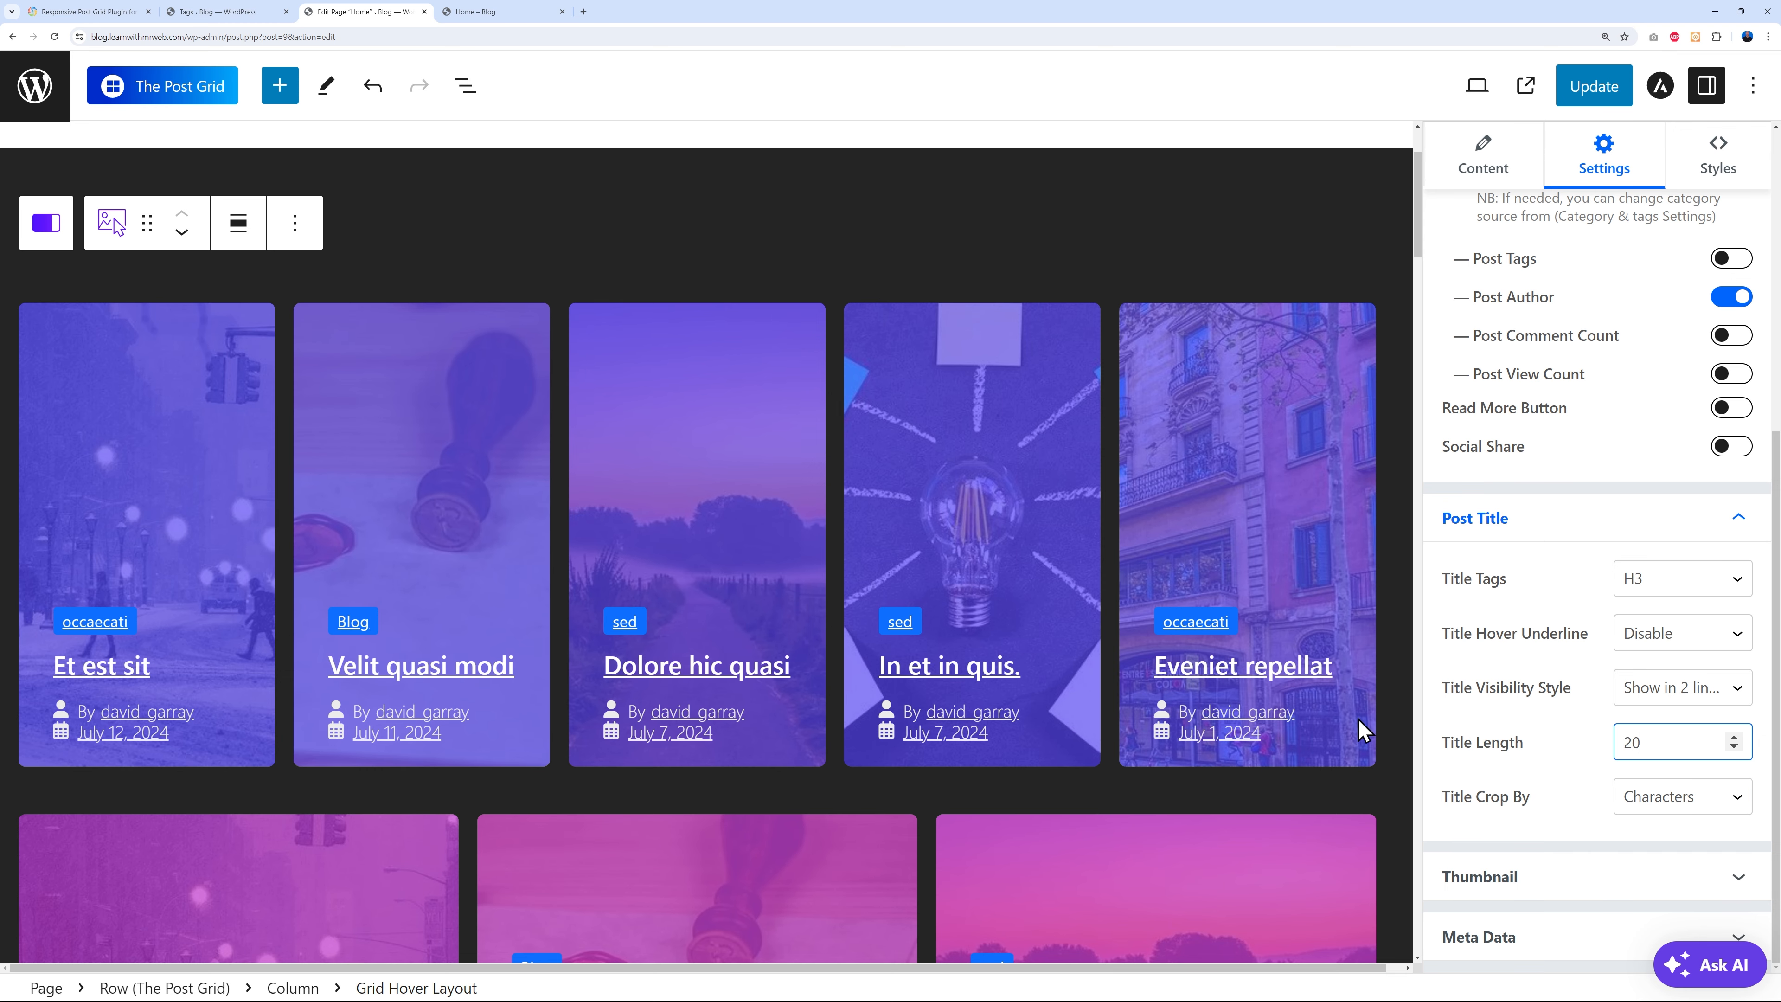
left_click(1737, 688)
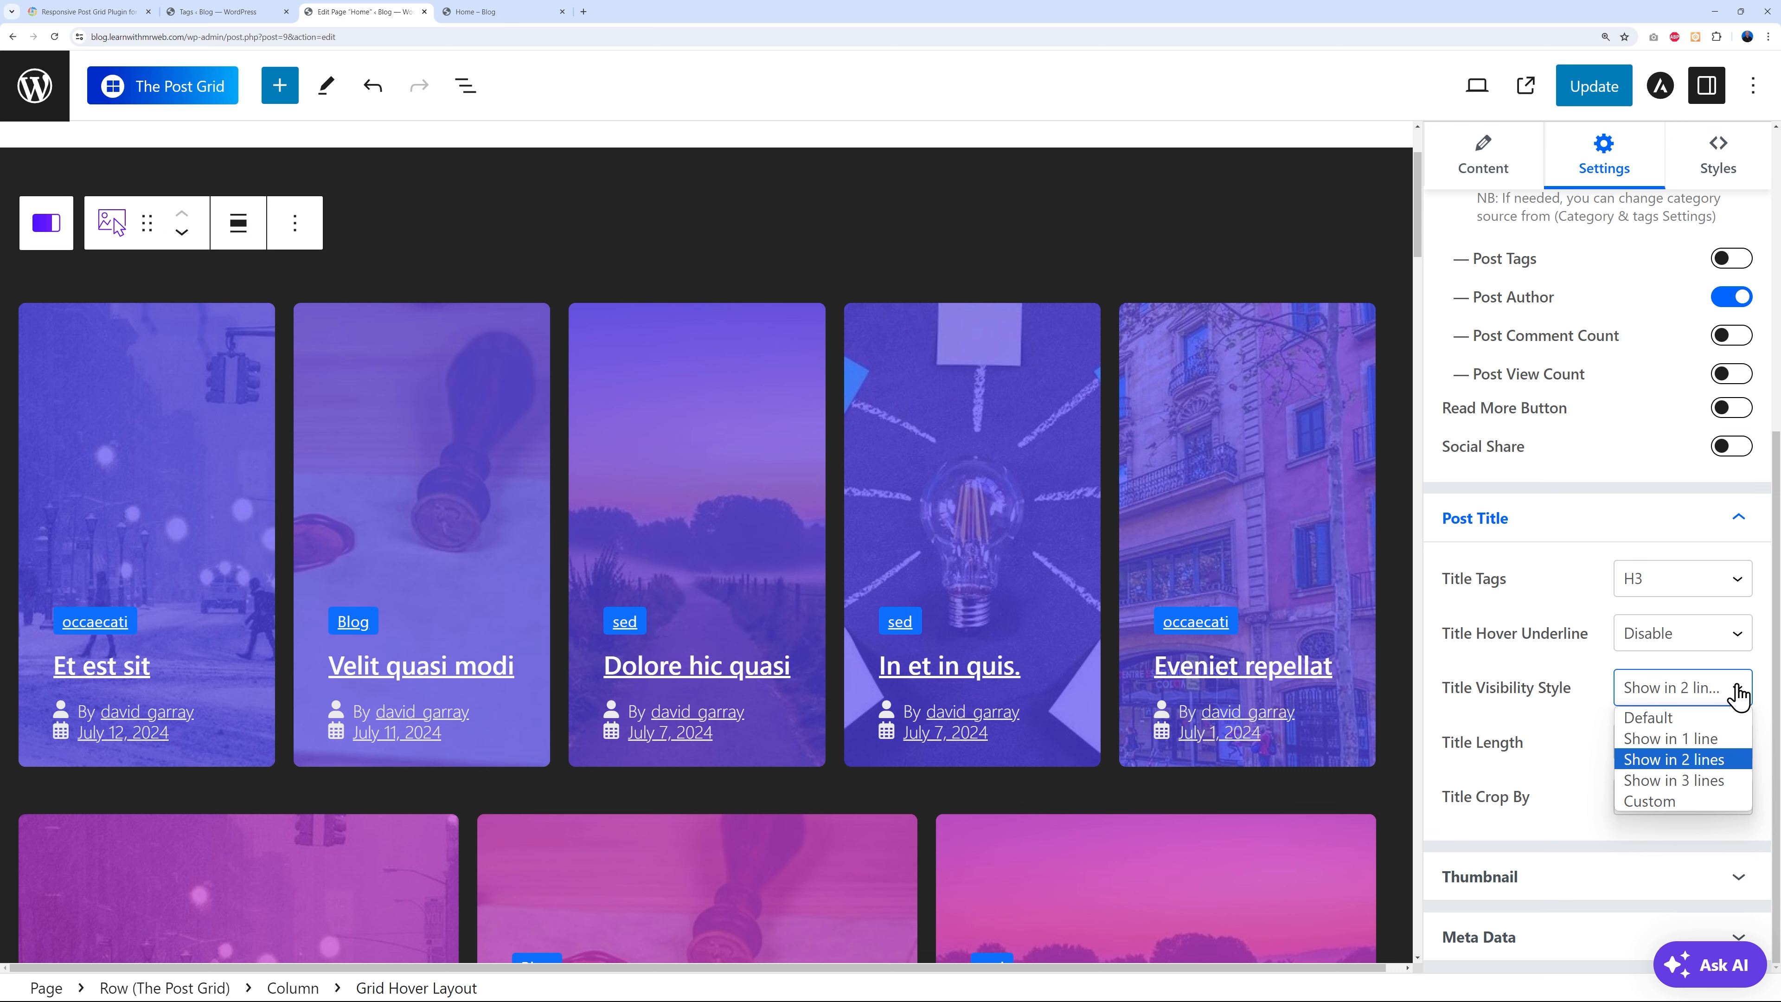
left_click(1725, 759)
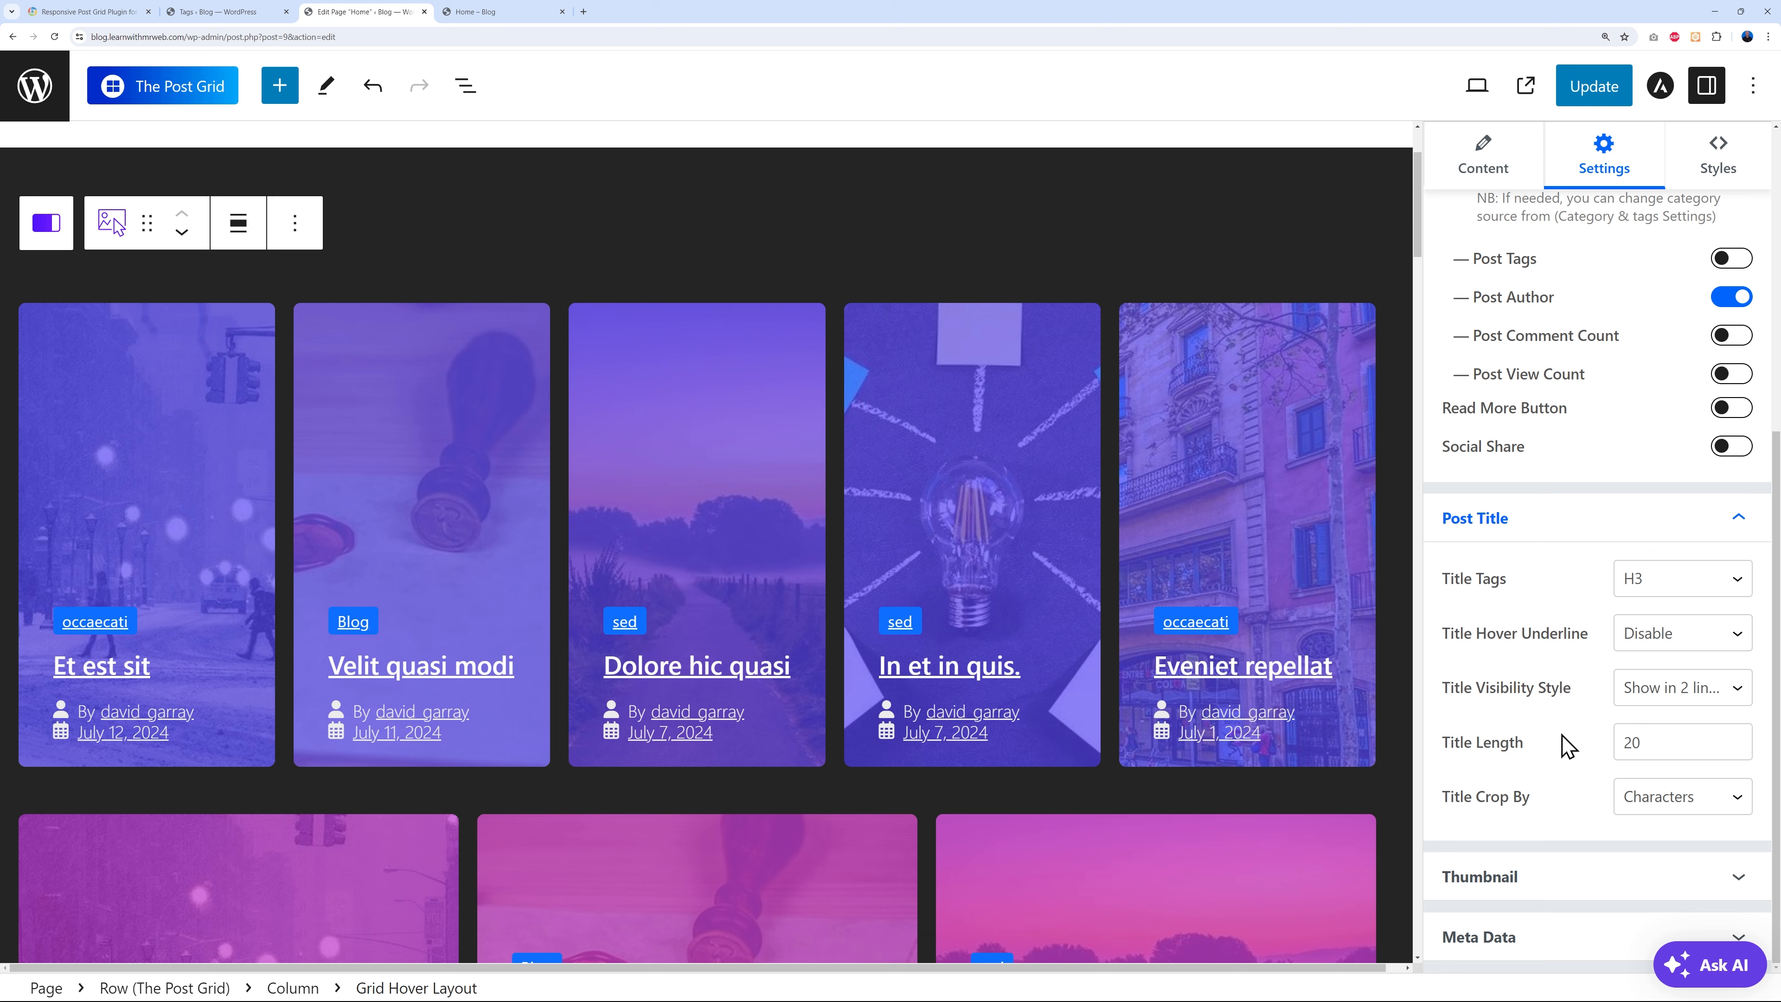
left_click(1719, 878)
scroll(1590, 687, "down", 1)
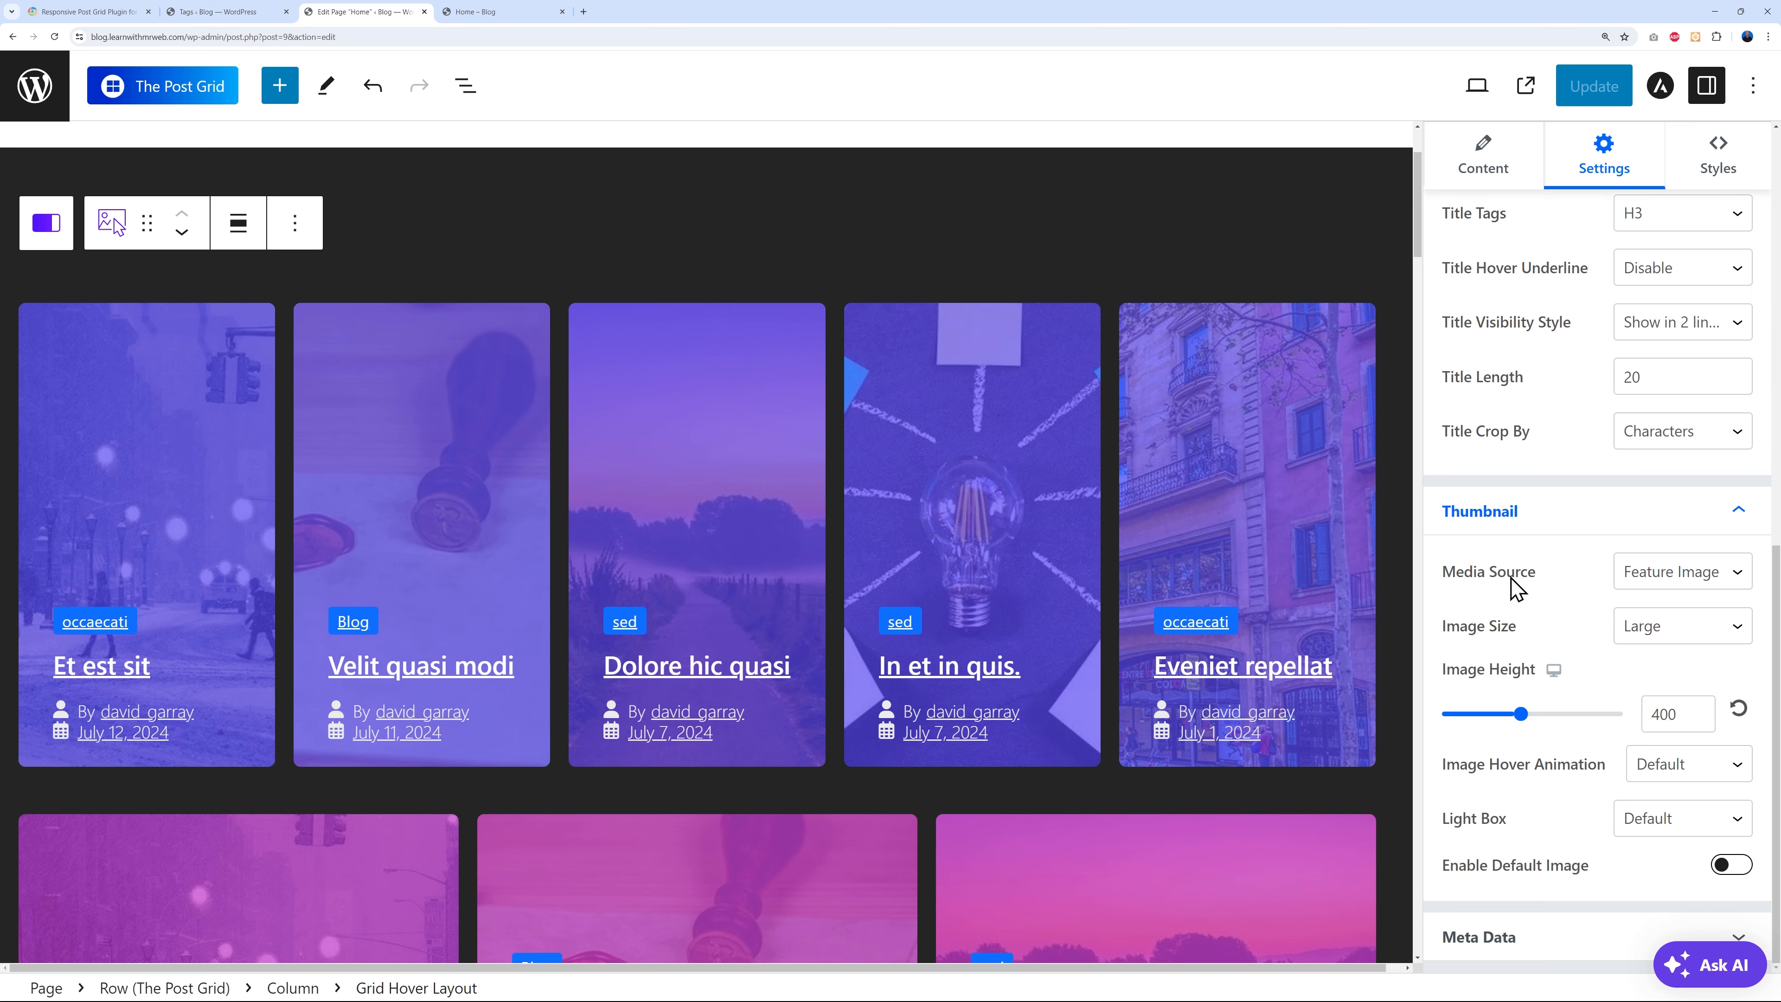
- Keep Feature Image as the thumbnail source and set the image height to 385
left_click(1699, 579)
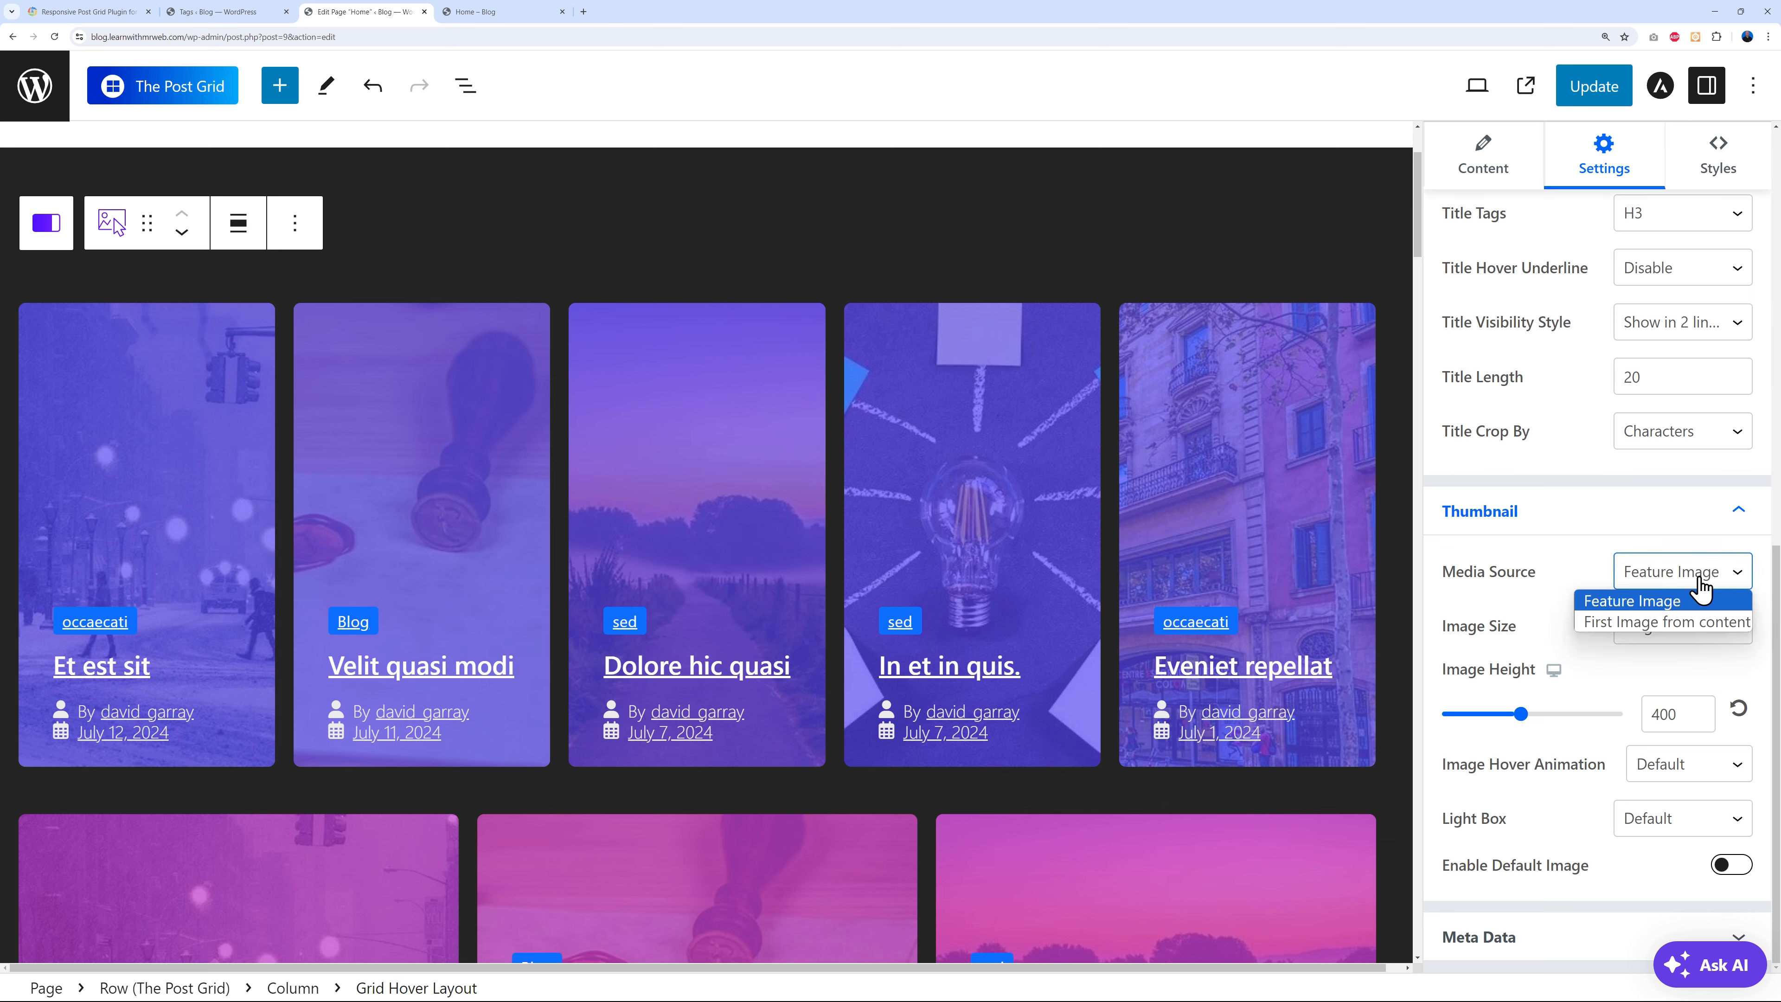
left_click(1565, 600)
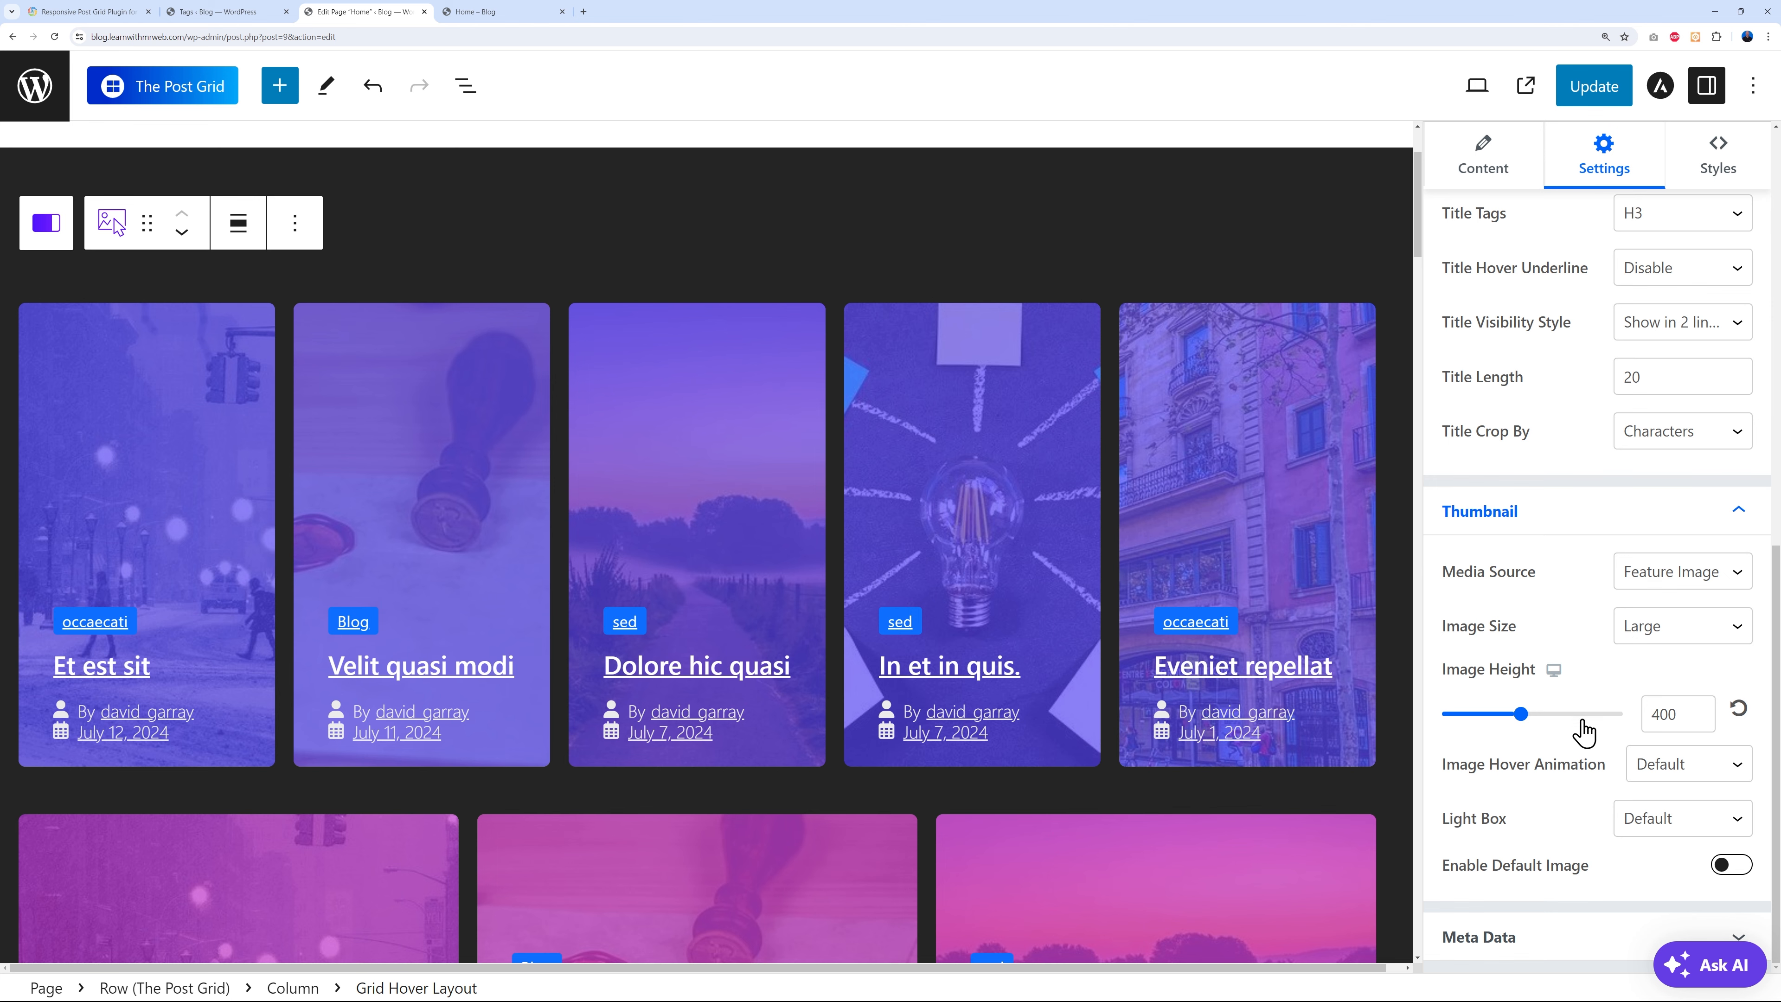
mouse_move(1512, 729)
left_mouse_down()
mouse_move(1475, 729)
mouse_move(1533, 730)
mouse_move(1518, 729)
left_mouse_up()
double_click(1676, 713)
type("385")
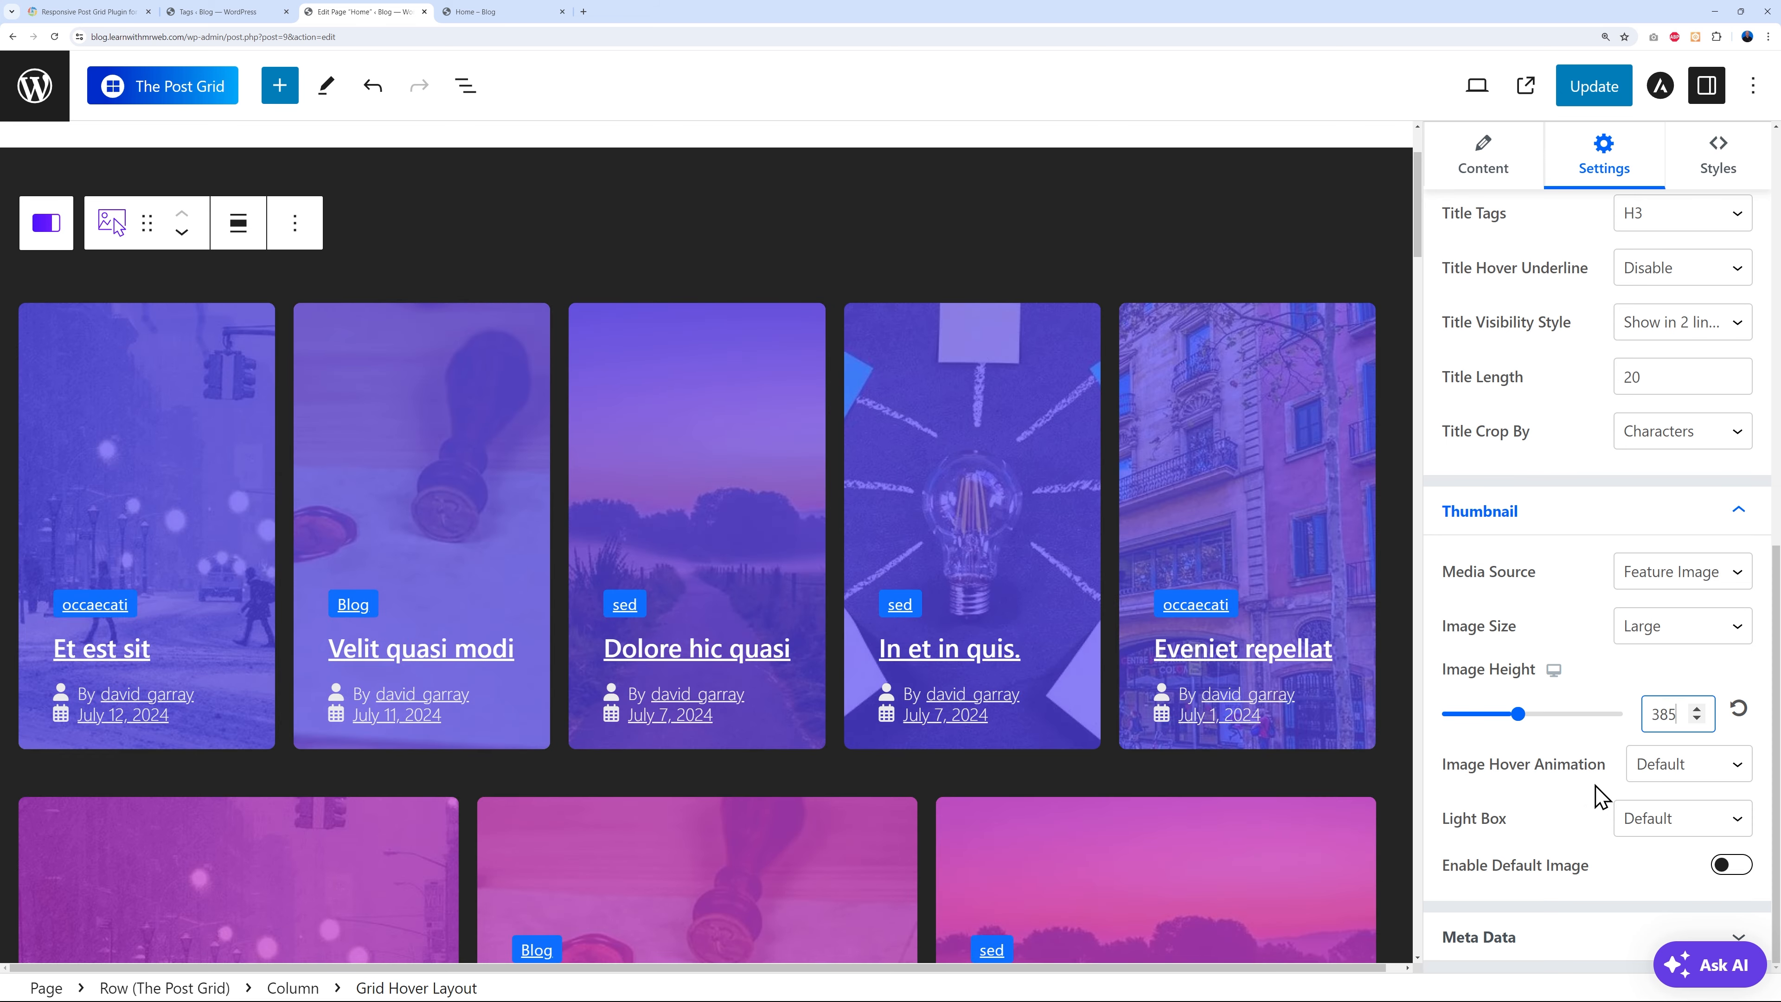
- Set the thumbnail hover animation to Zoom In and the Light Box to Show
left_click(1667, 776)
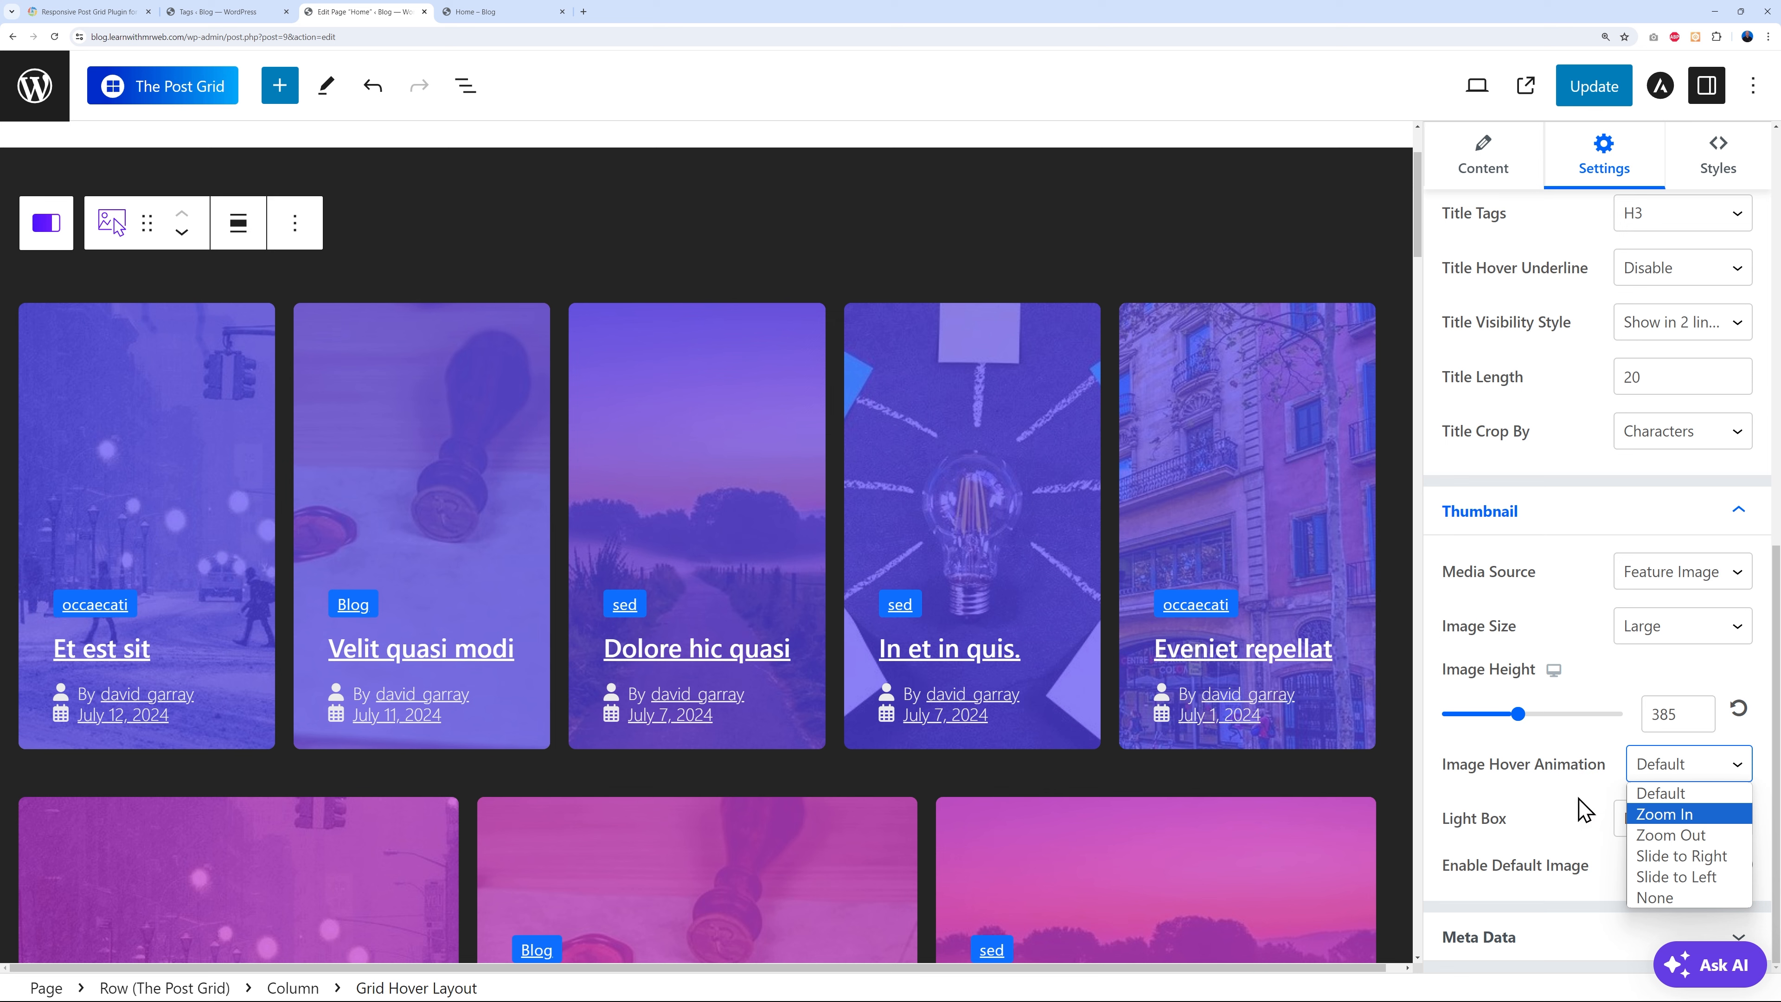
left_click(1680, 855)
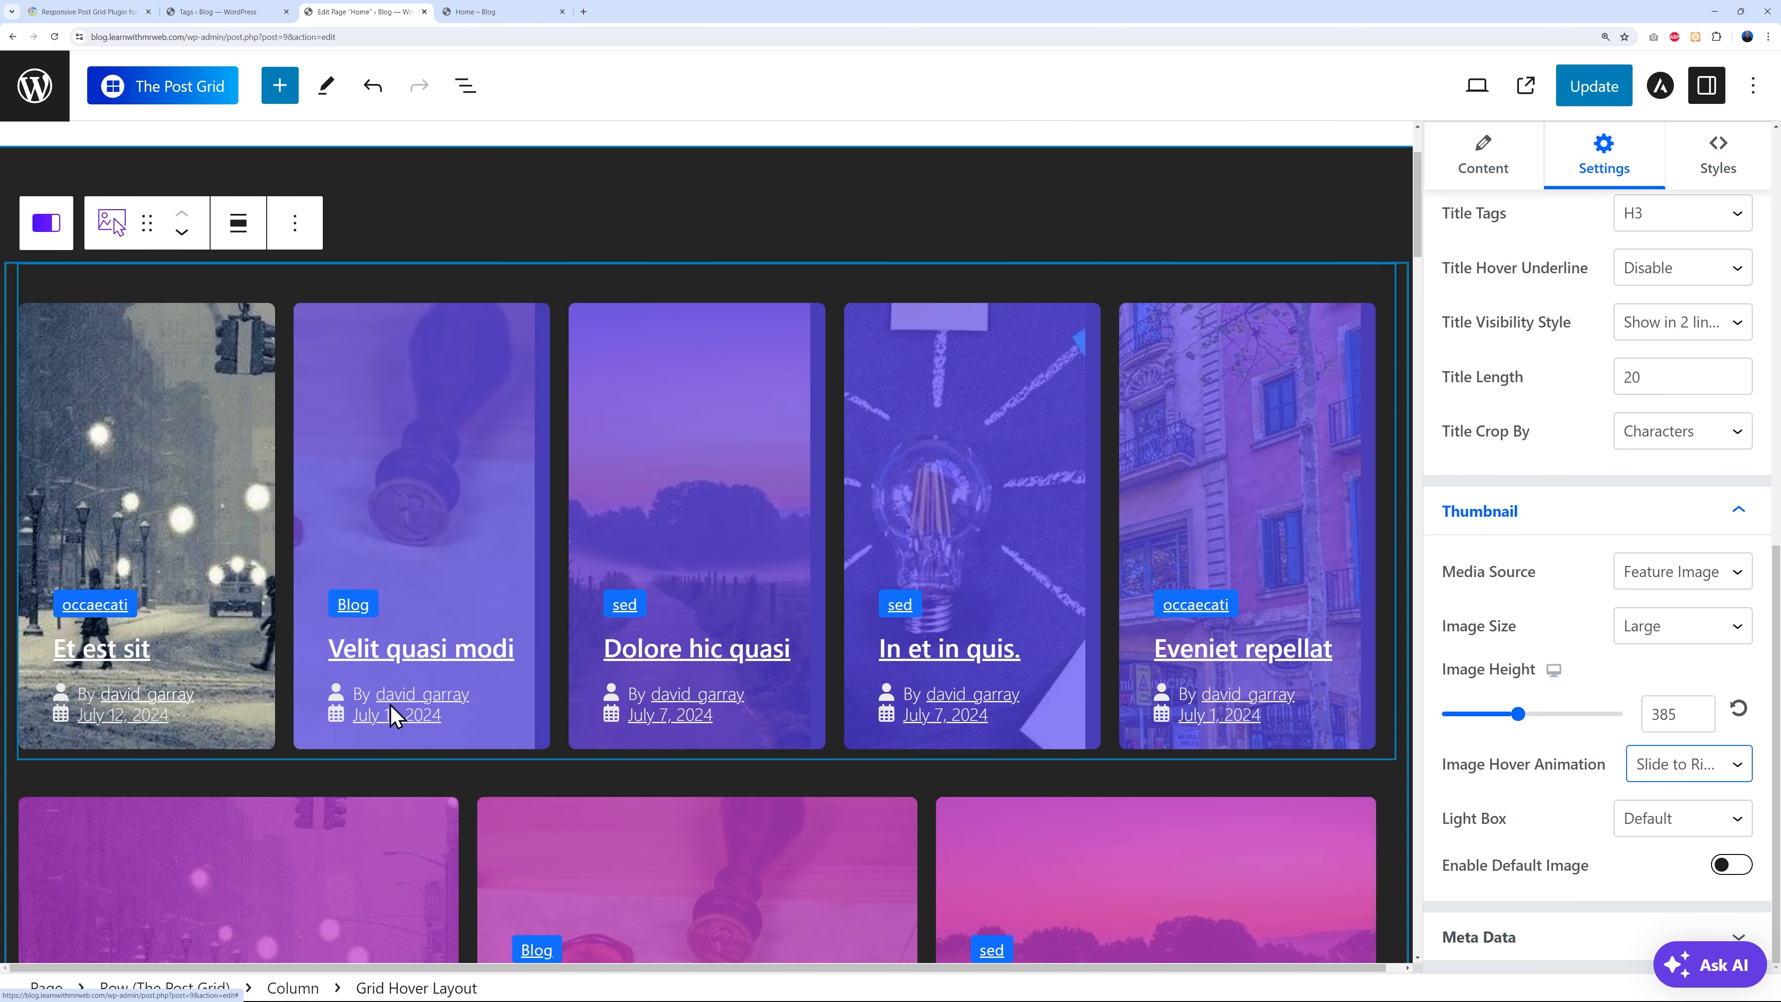
left_click(1701, 770)
left_click(1697, 815)
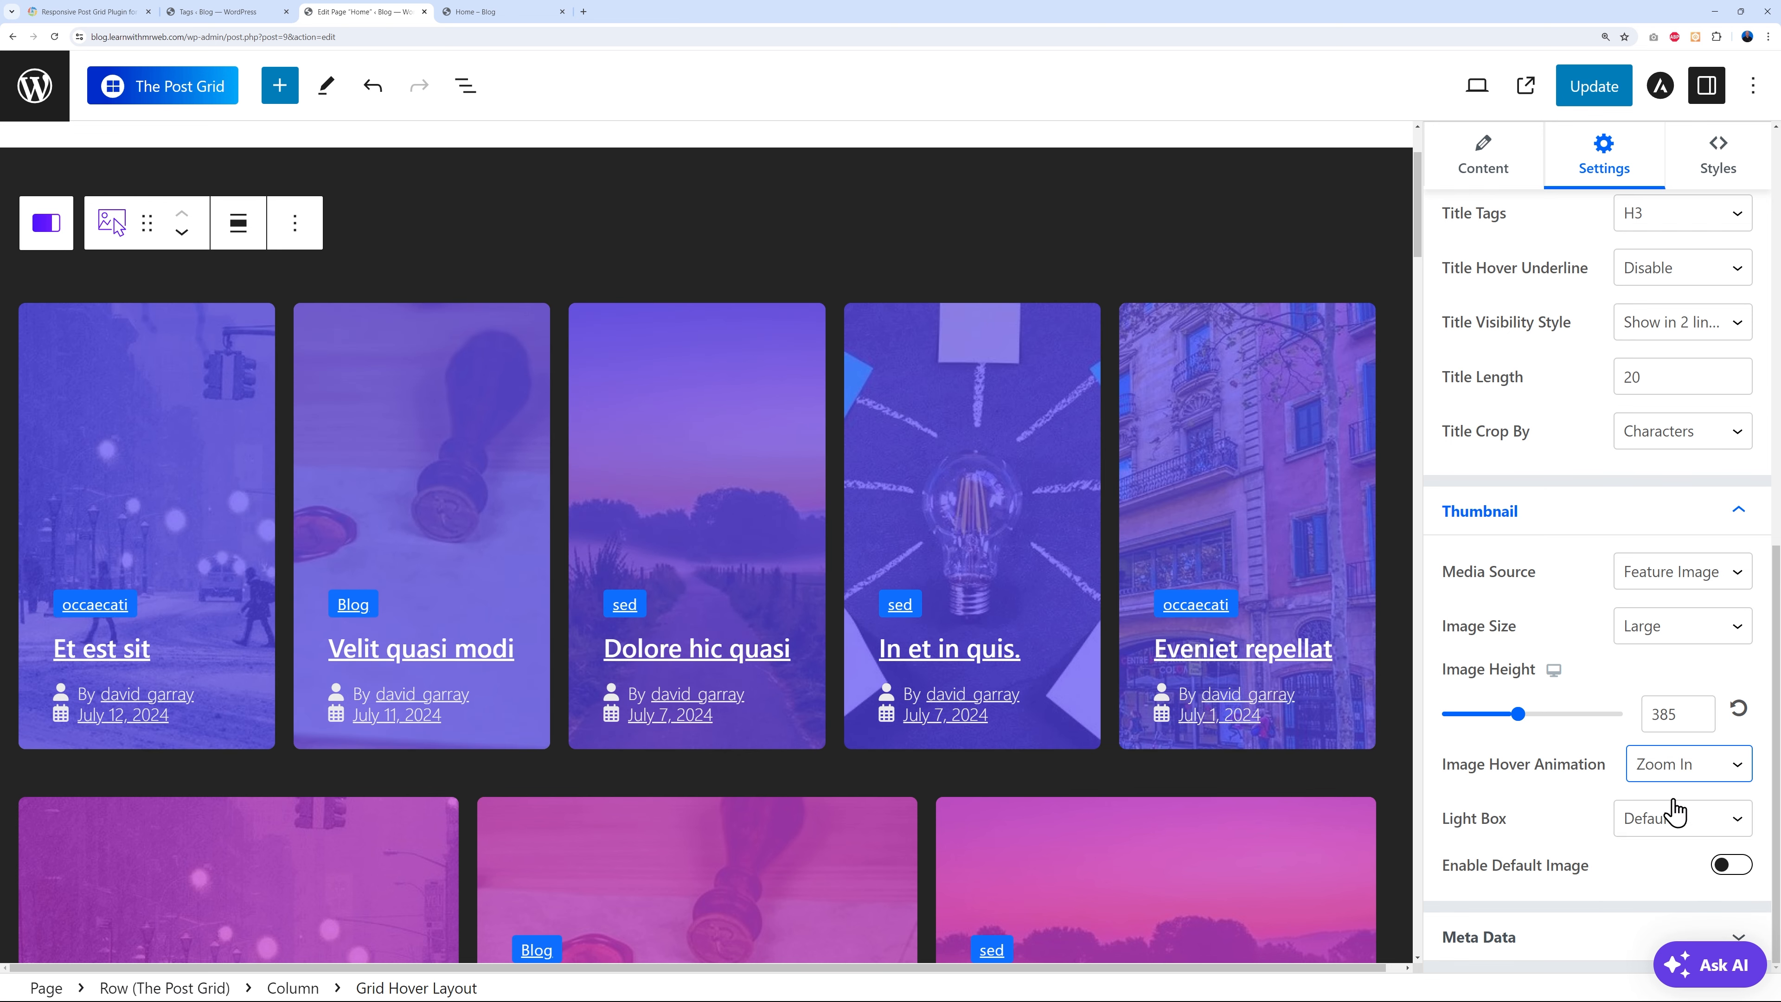
left_click(1623, 827)
left_click(1664, 890)
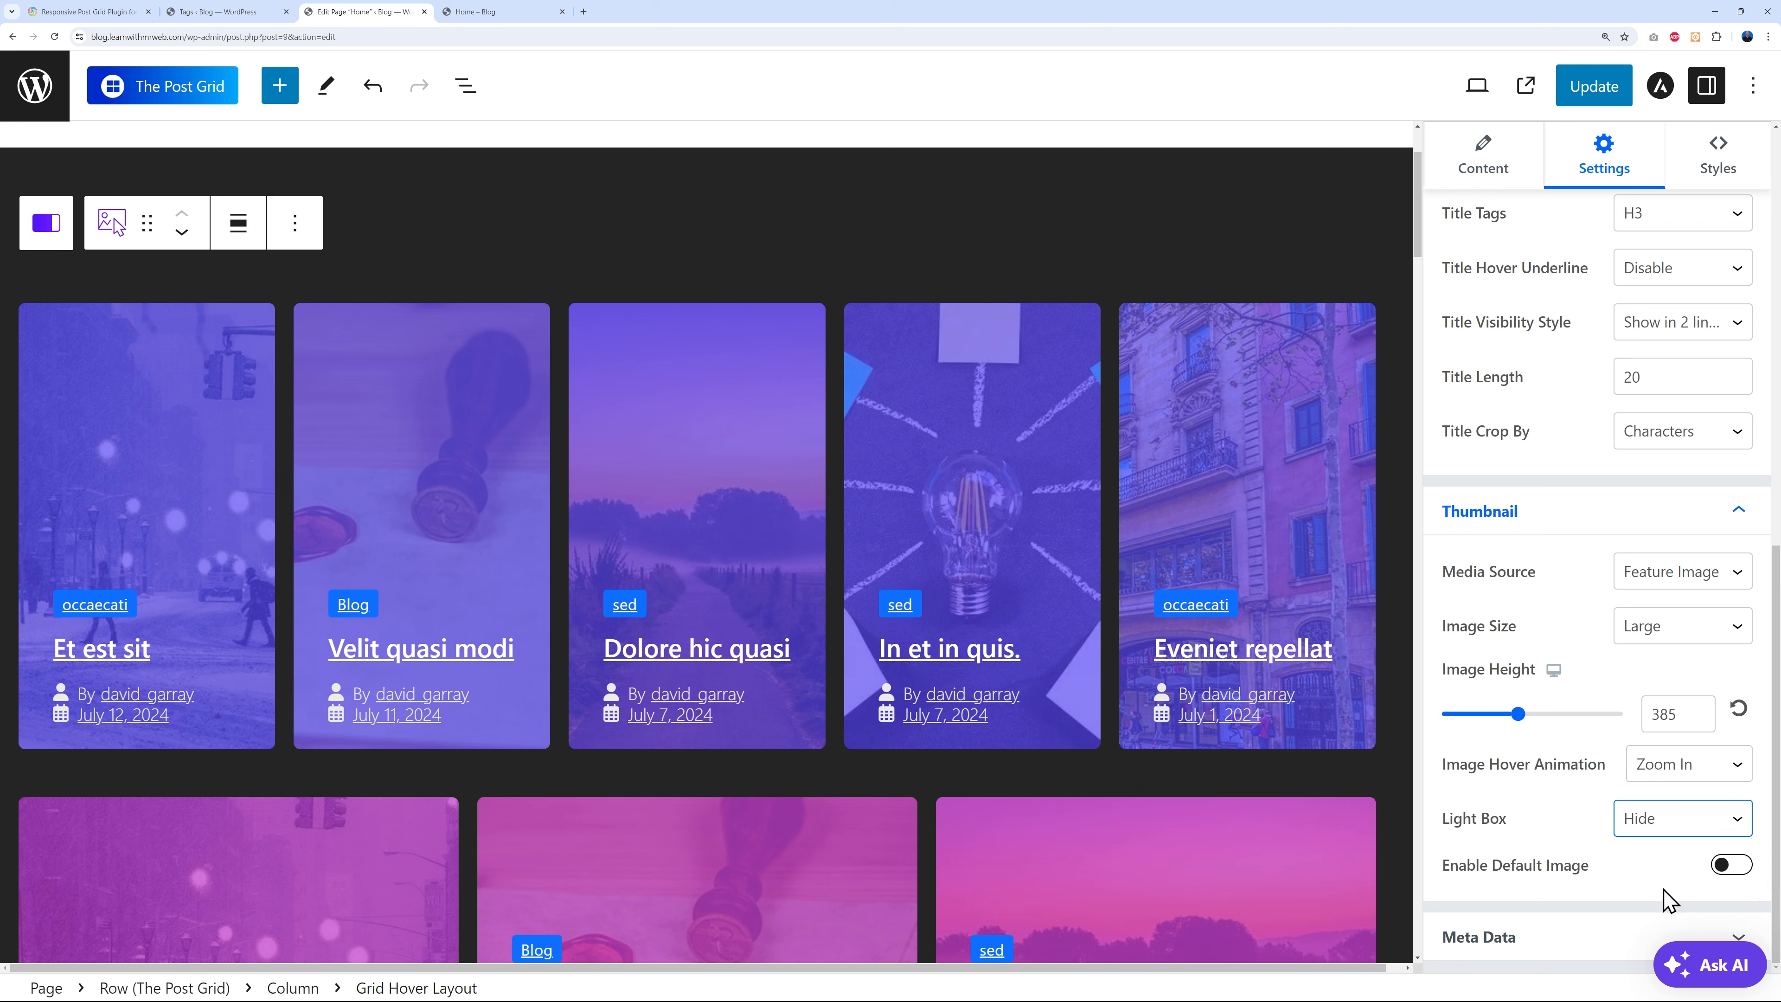
left_click(1652, 829)
left_click(1641, 869)
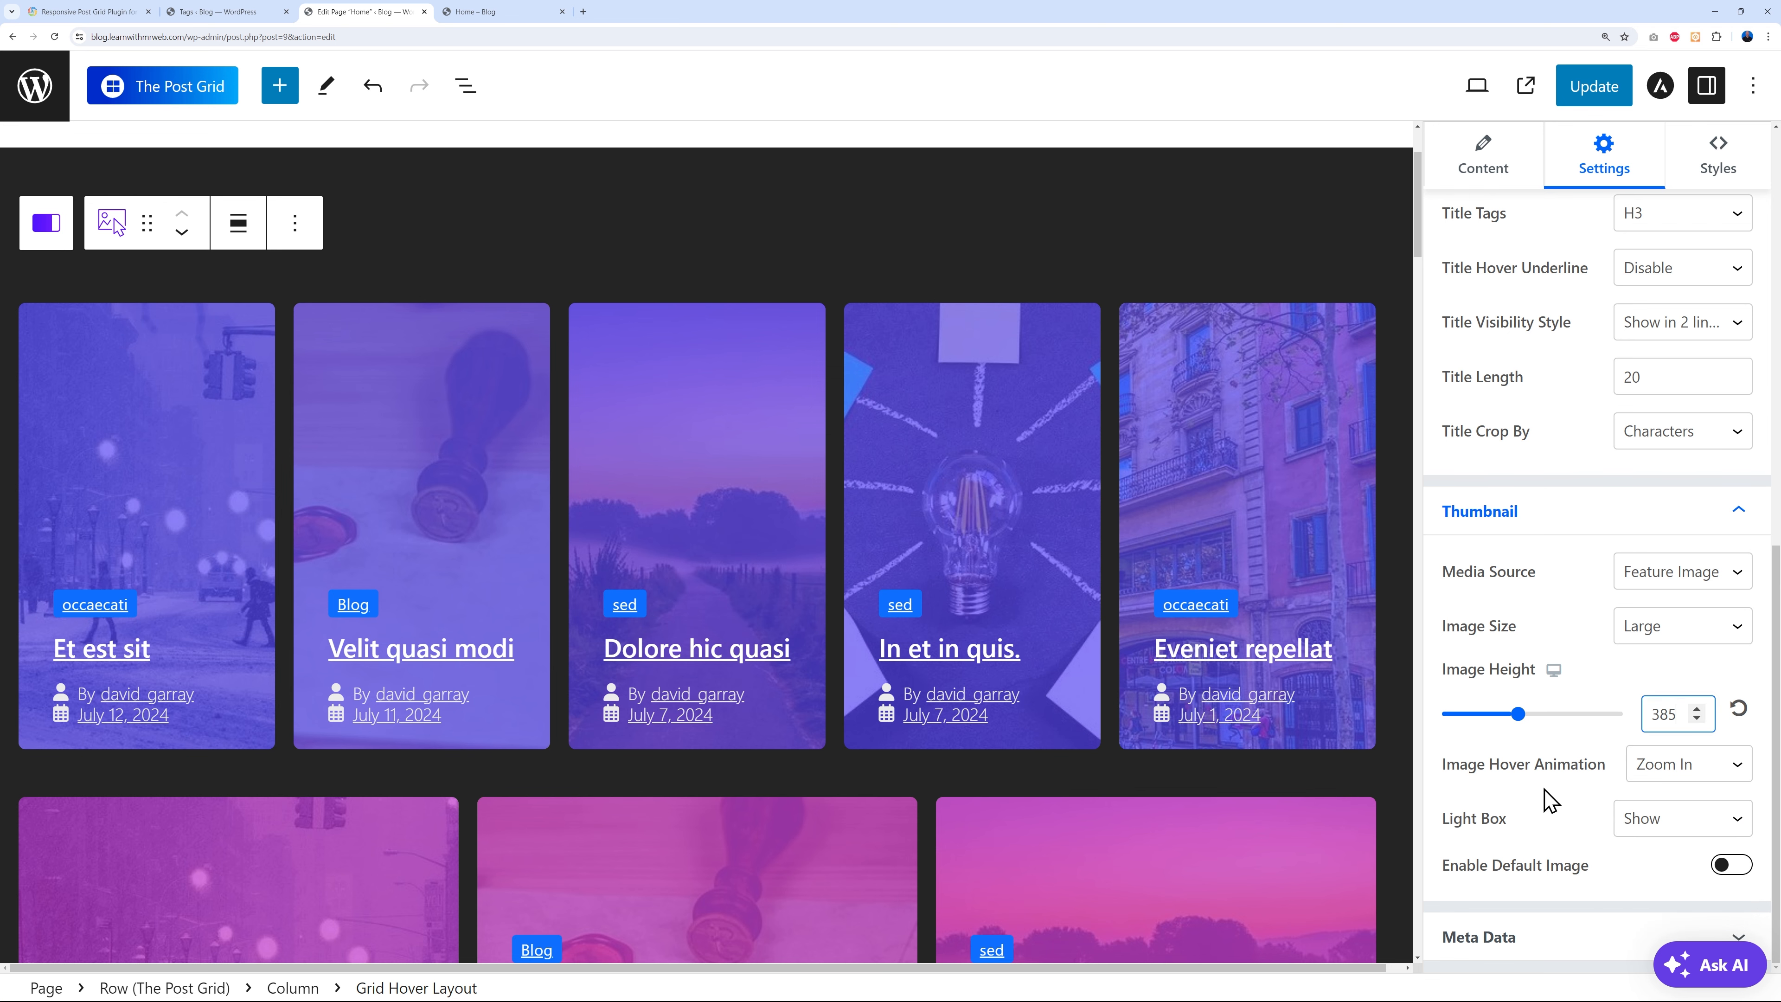
- On the live Home page, open a post image in the lightbox and step through several images
left_click(503, 12)
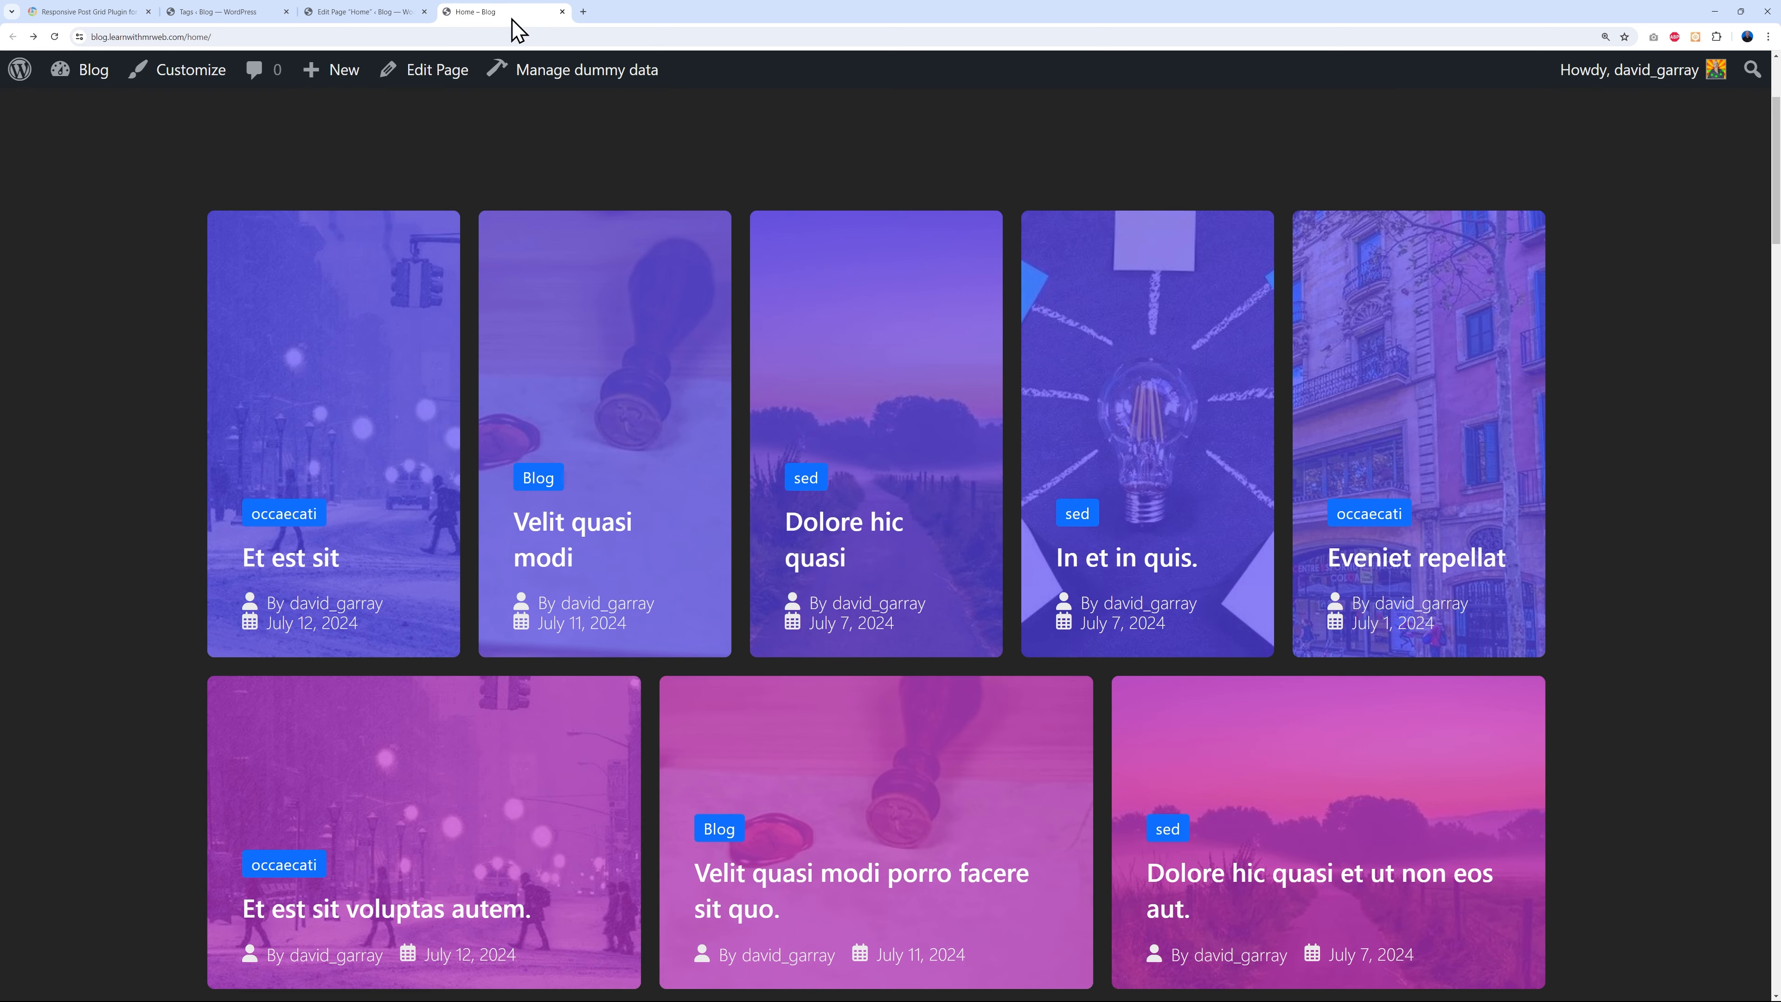
mouse_move(366, 427)
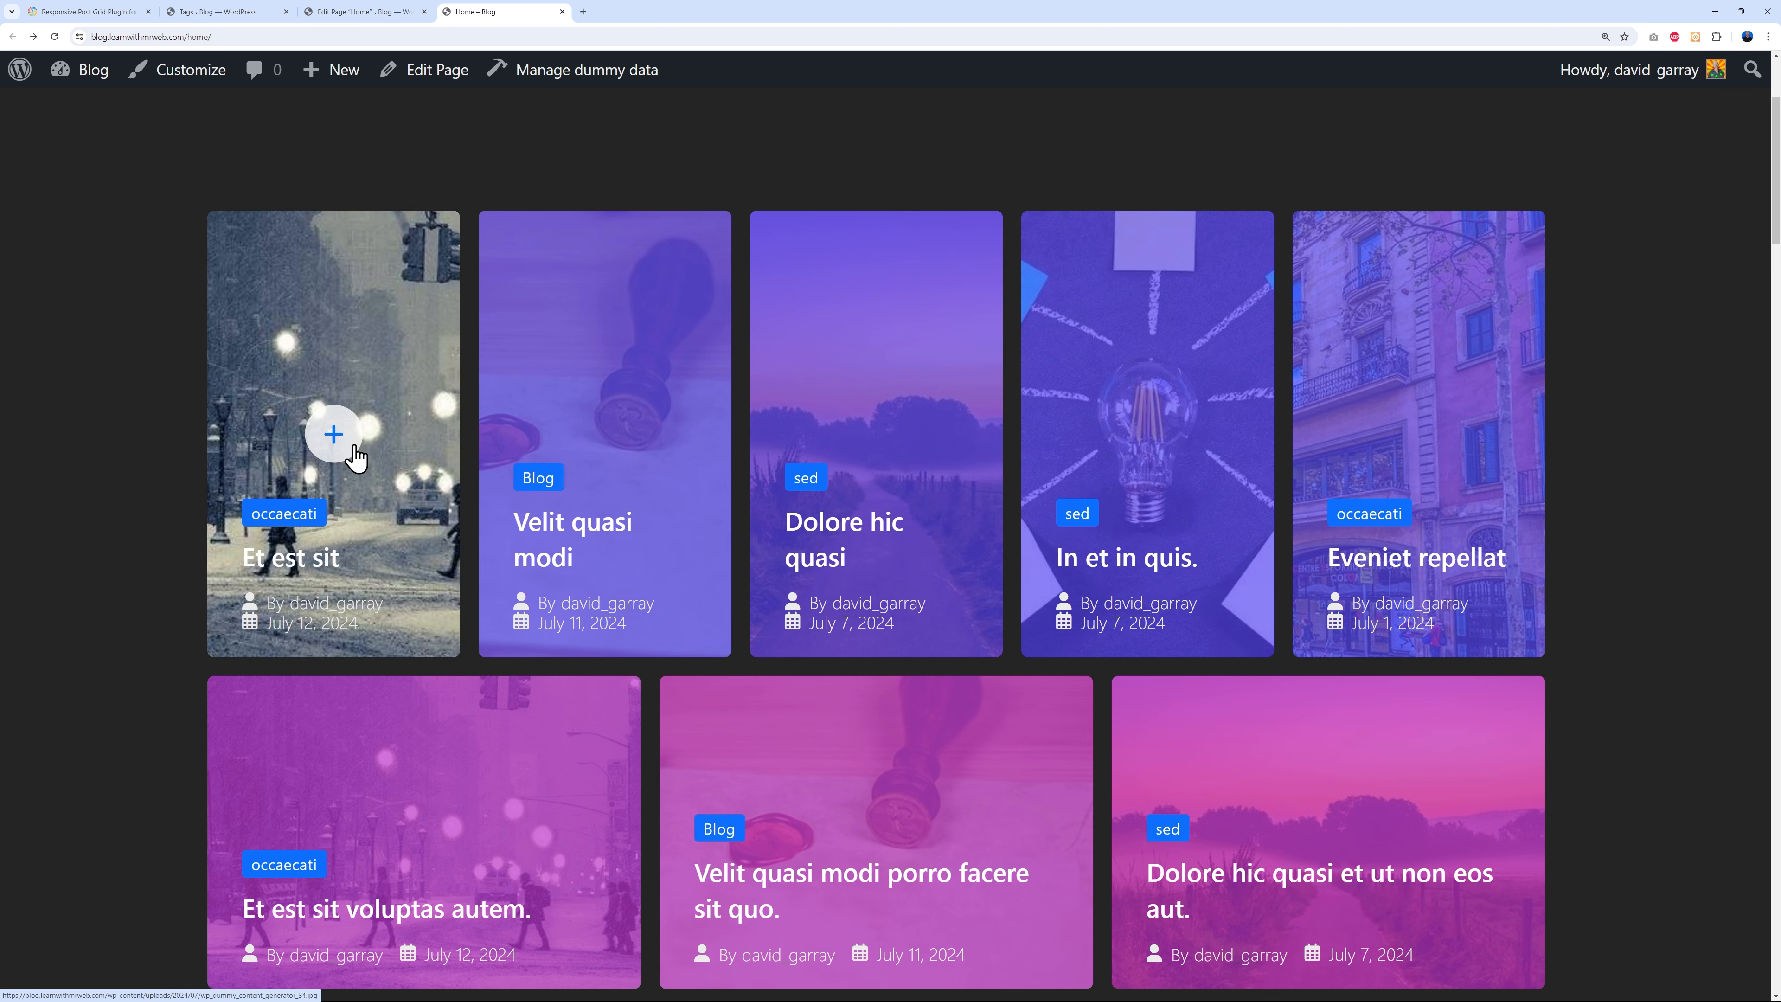
left_click(336, 434)
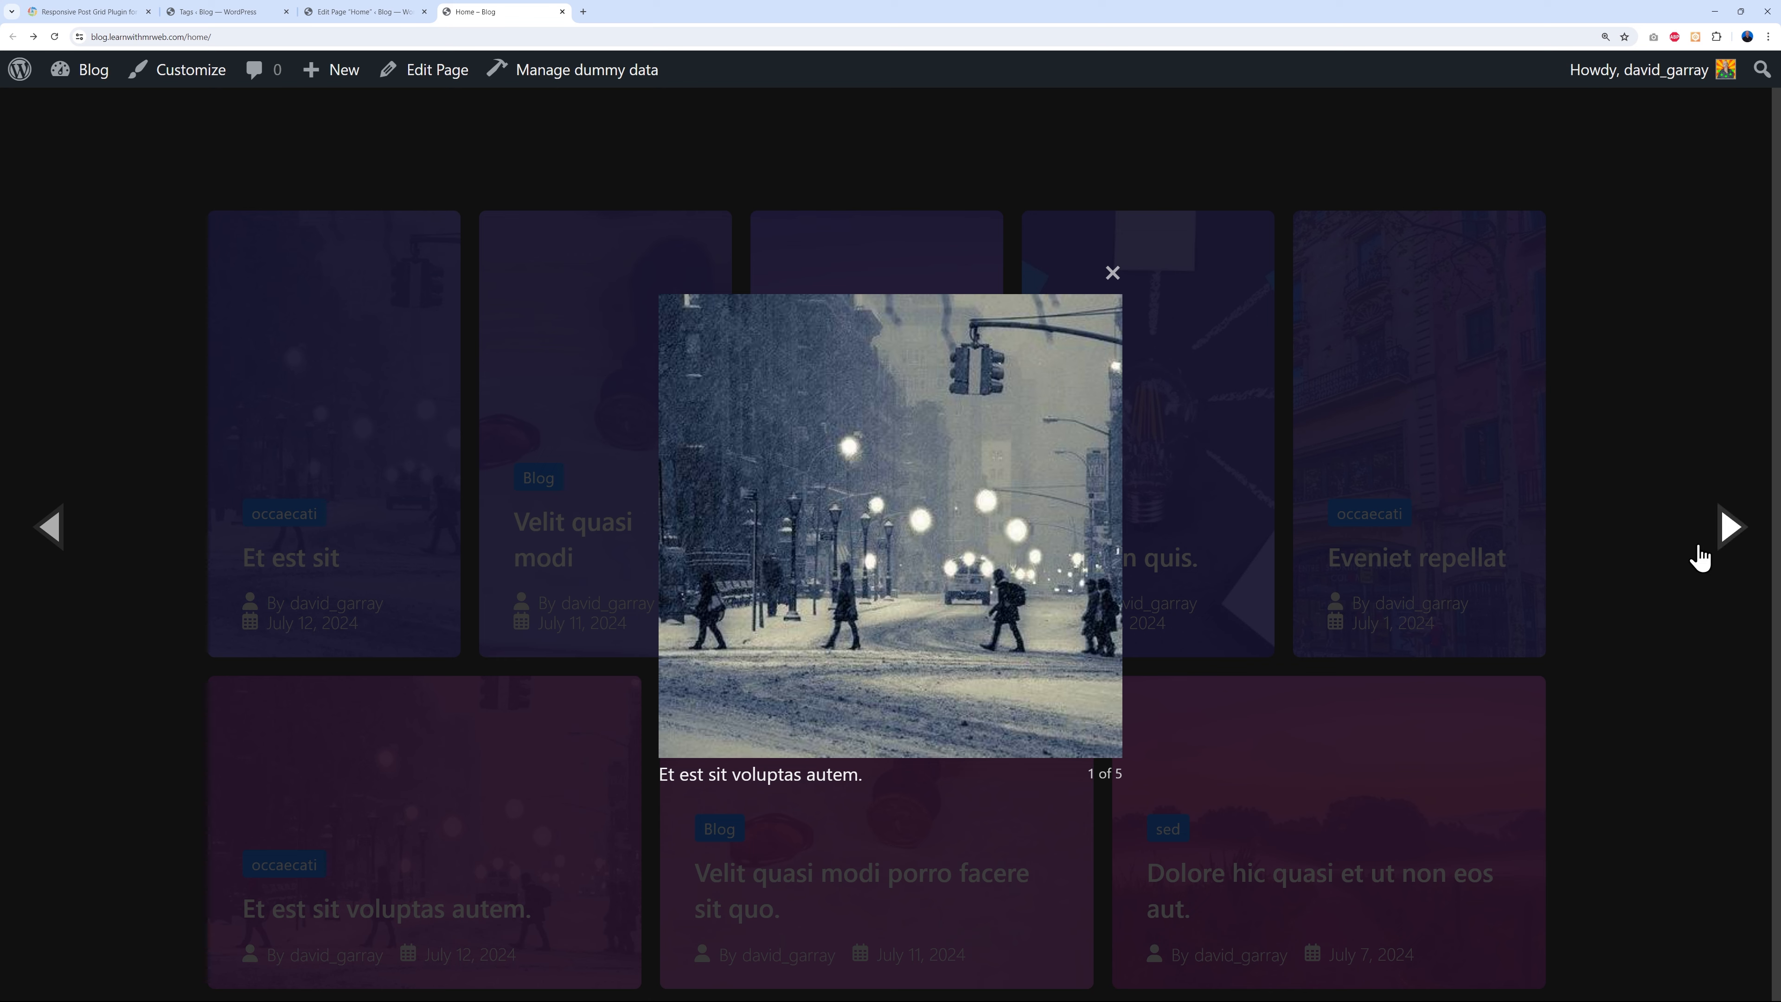
left_click(1724, 527)
left_click(1725, 533)
left_click(1723, 530)
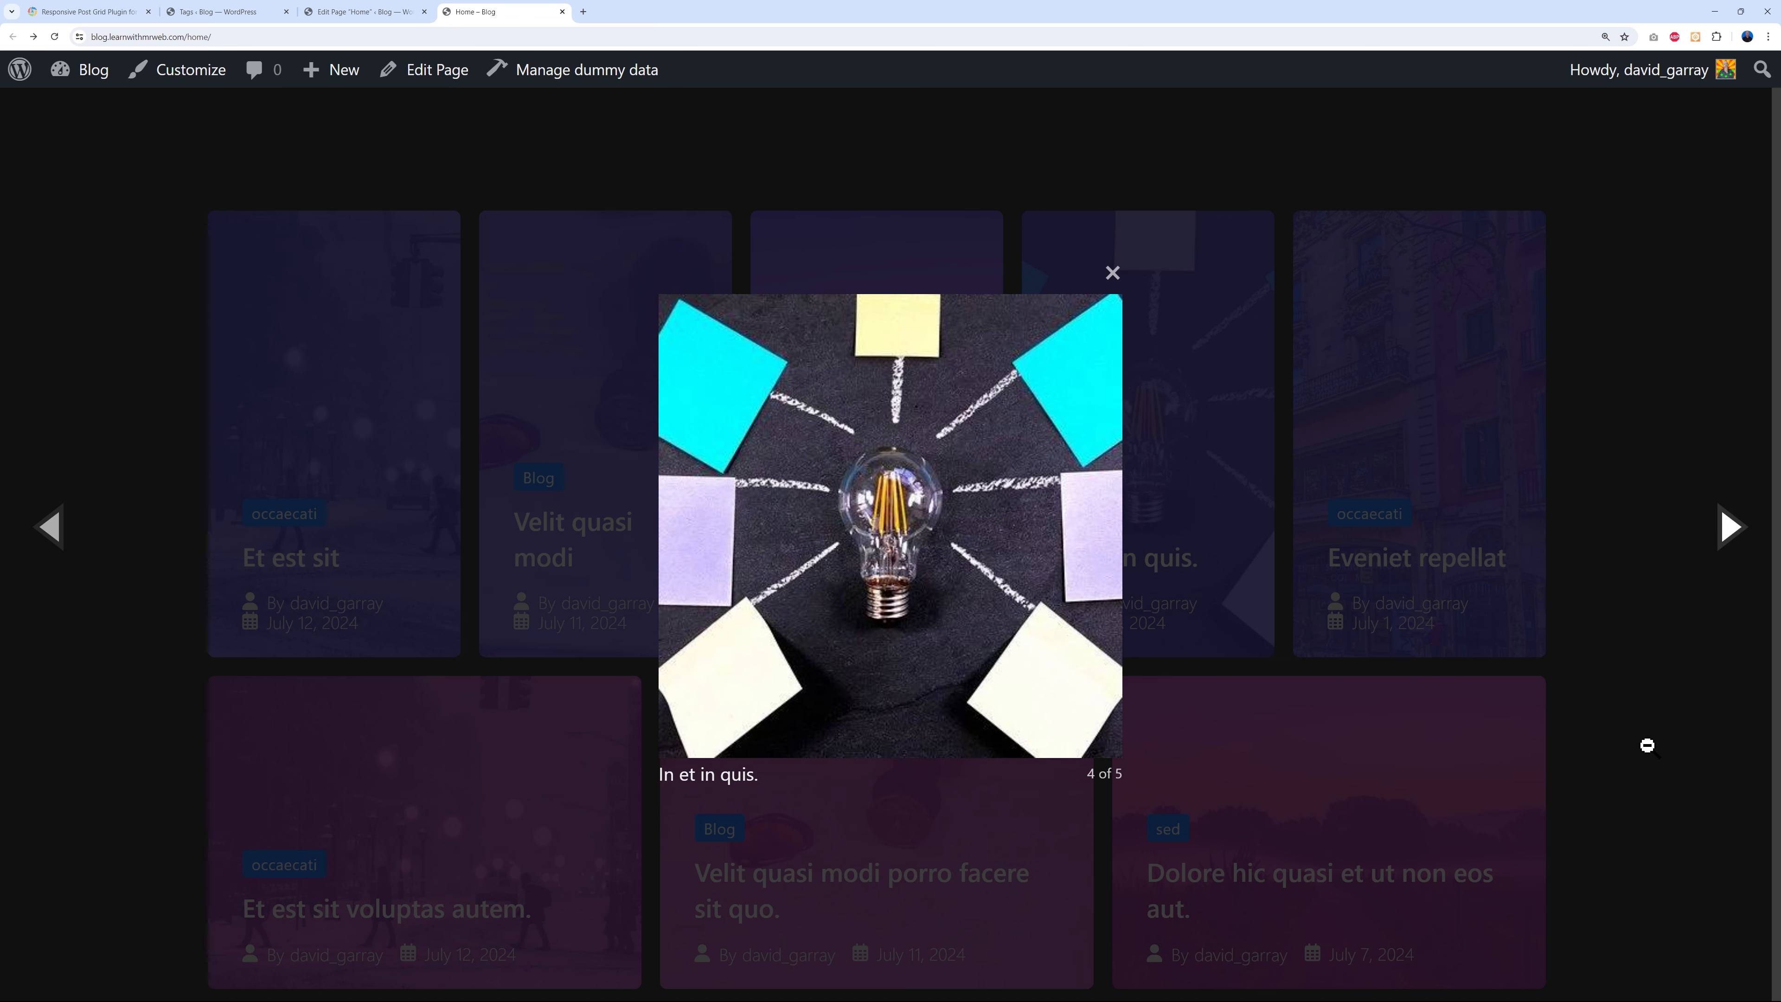
left_click(1715, 754)
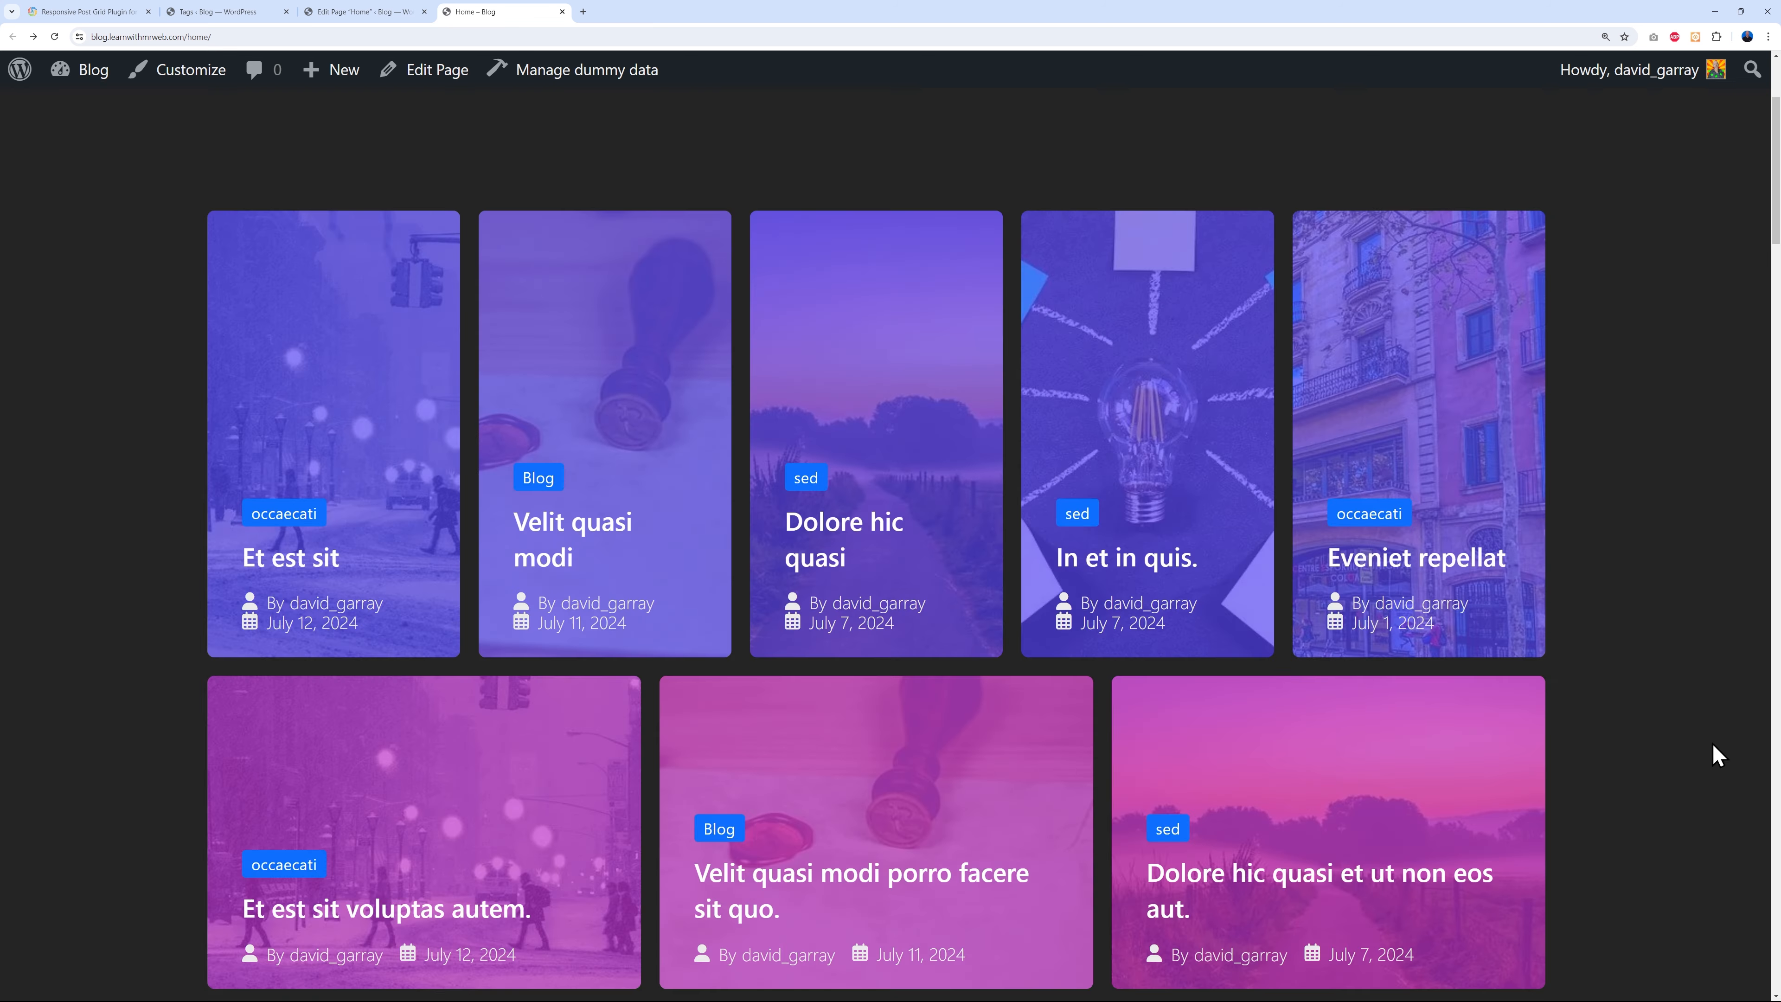
left_click(378, 21)
- Back in the editor, keep the Light Box on Show and expand the Meta Data options
left_click(1654, 820)
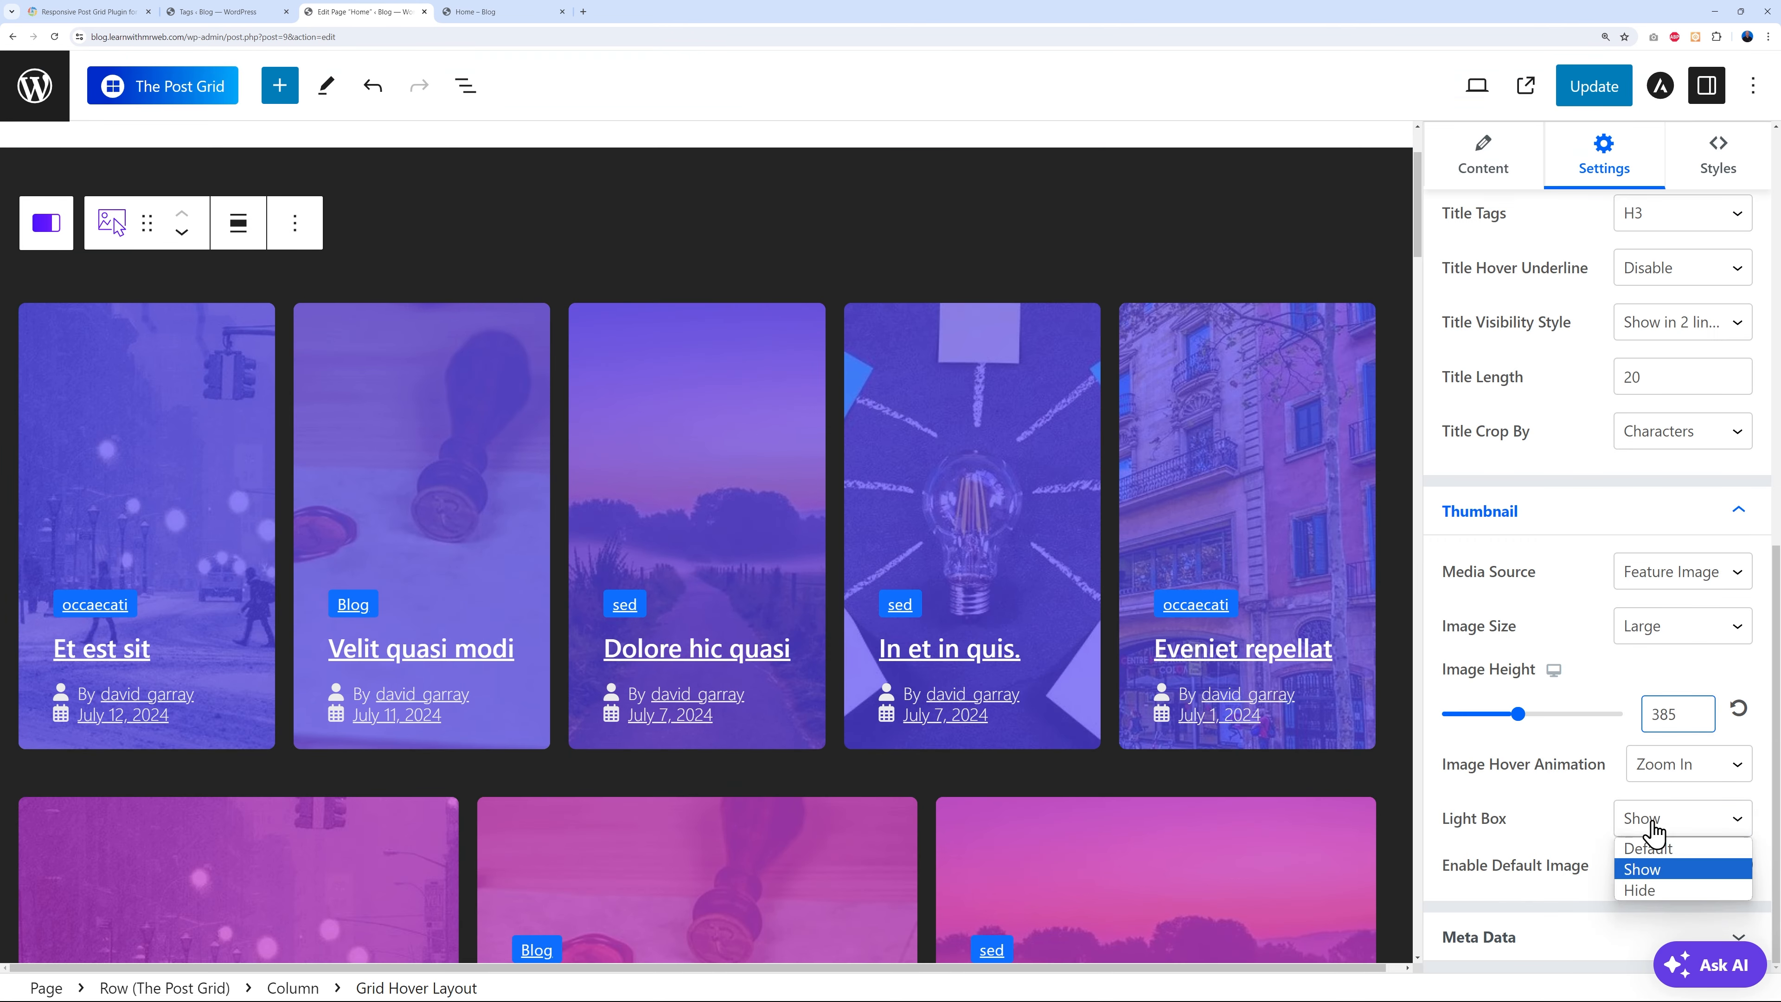
left_click(1662, 889)
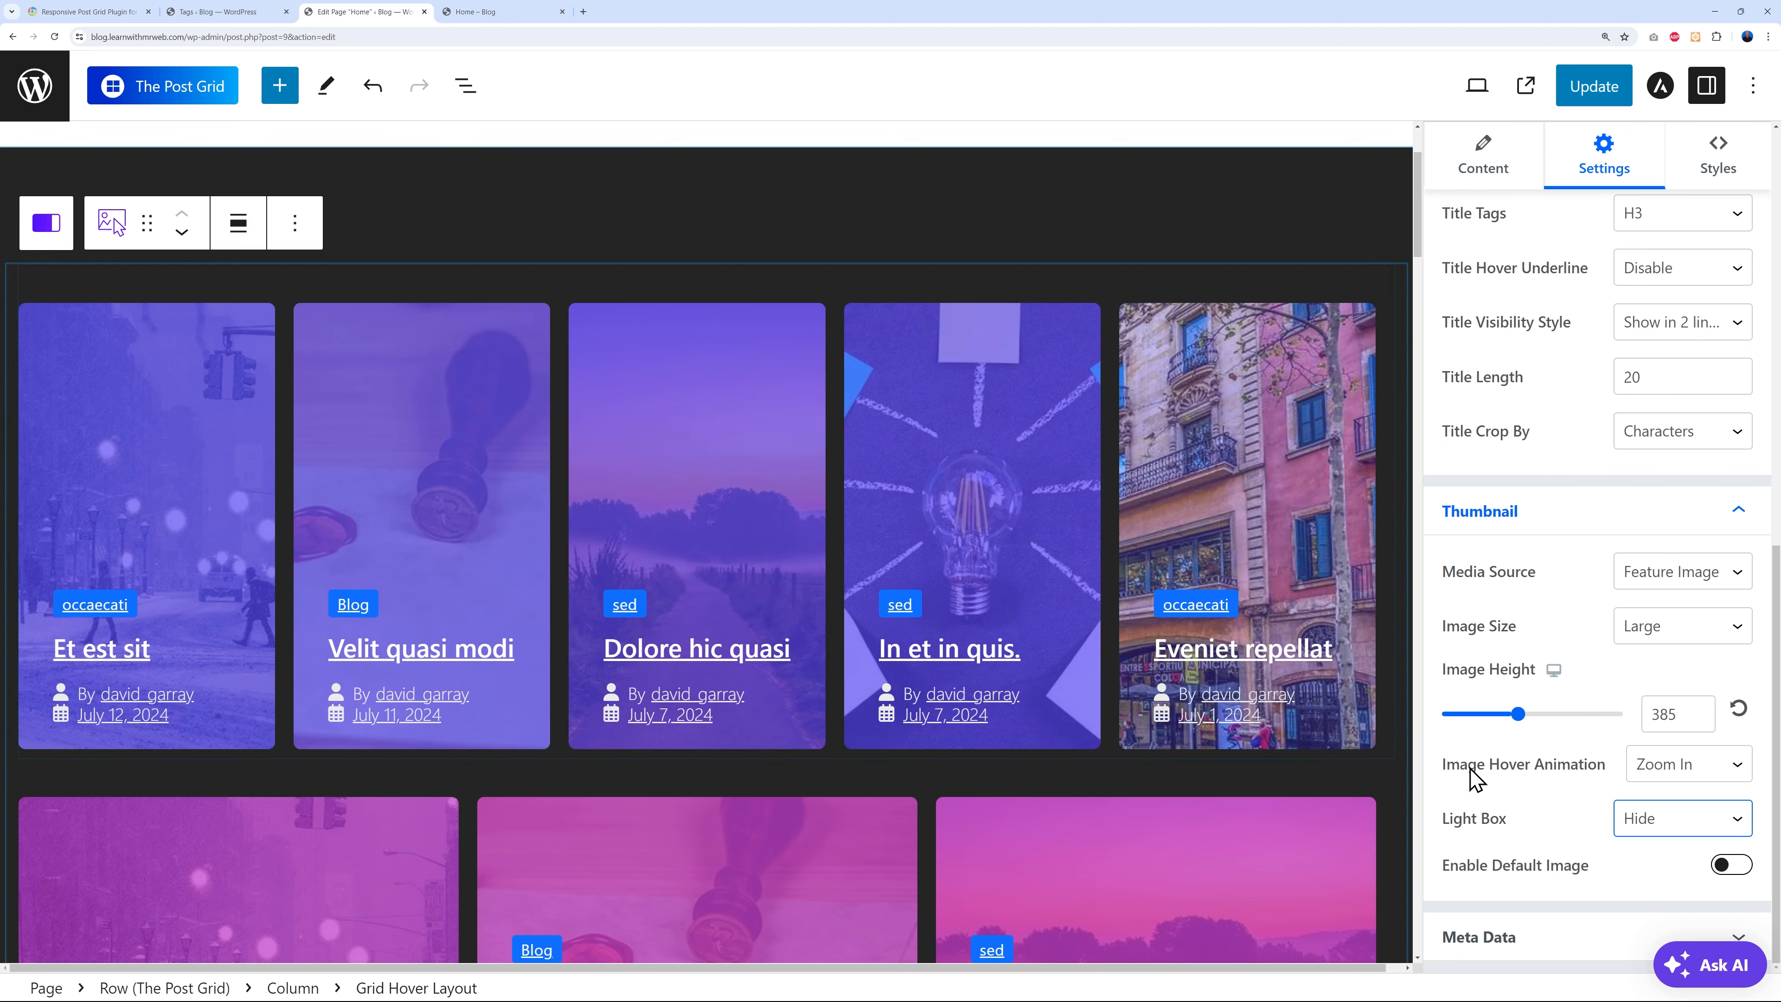
left_click(1654, 819)
left_click(1659, 871)
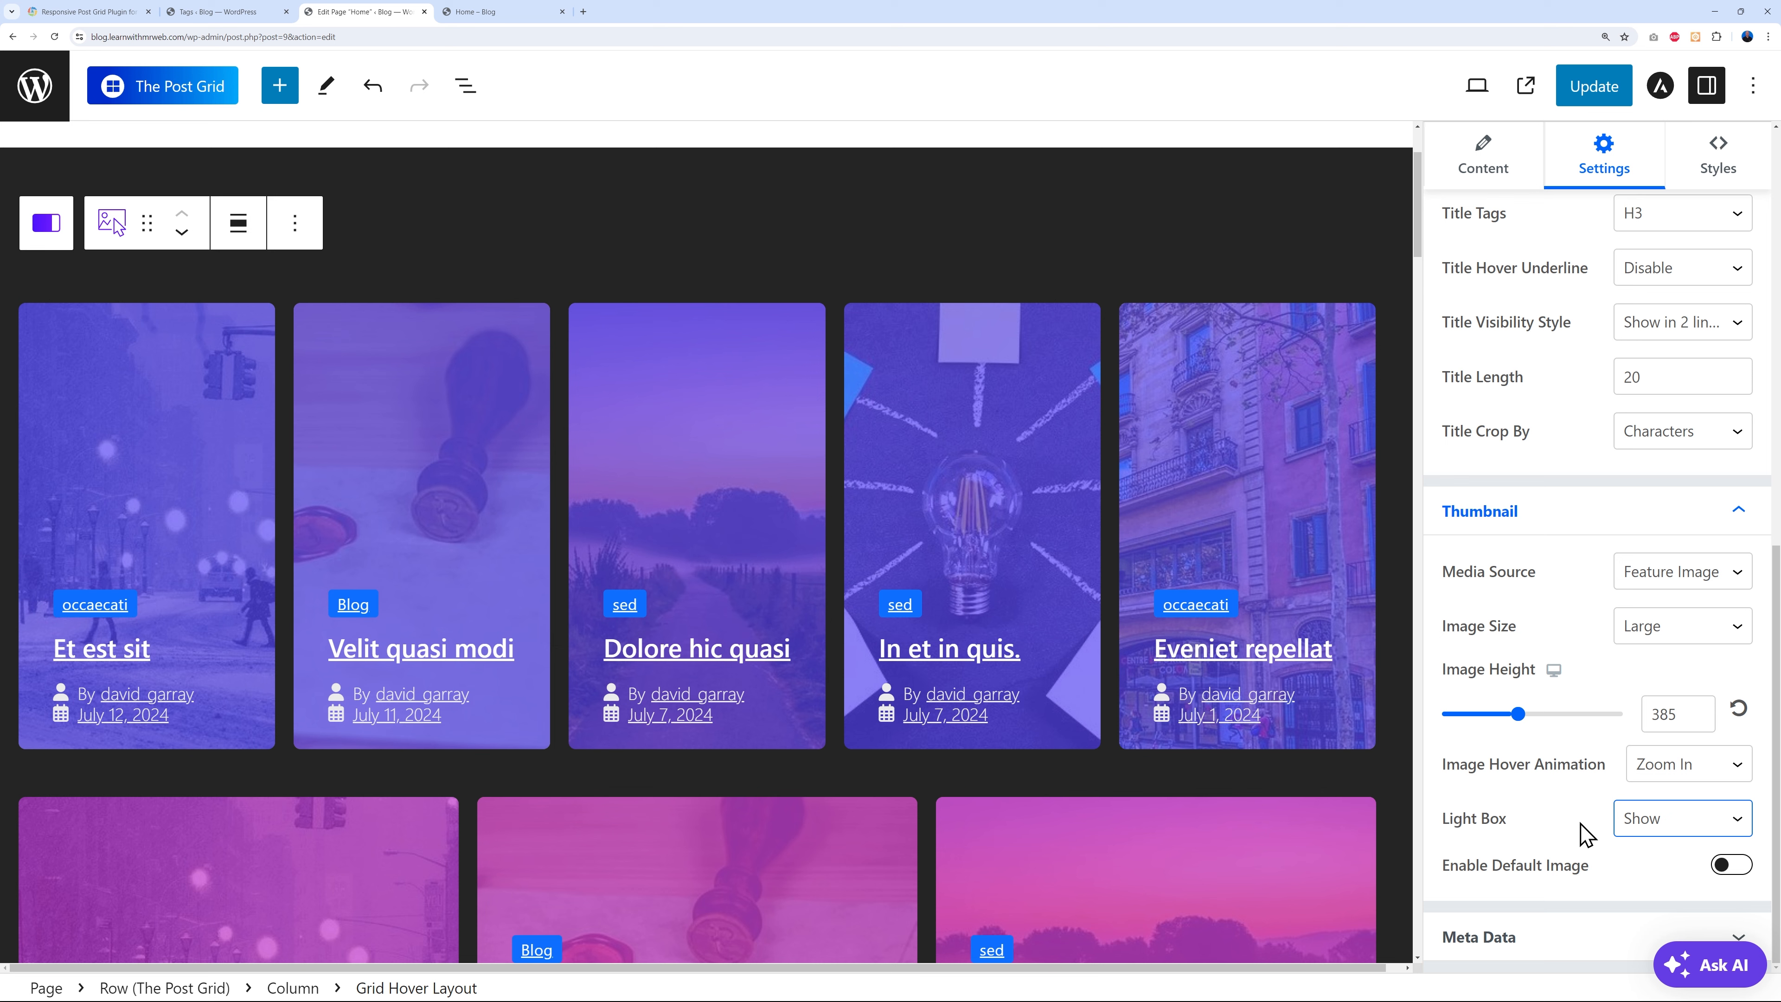
left_click(1573, 954)
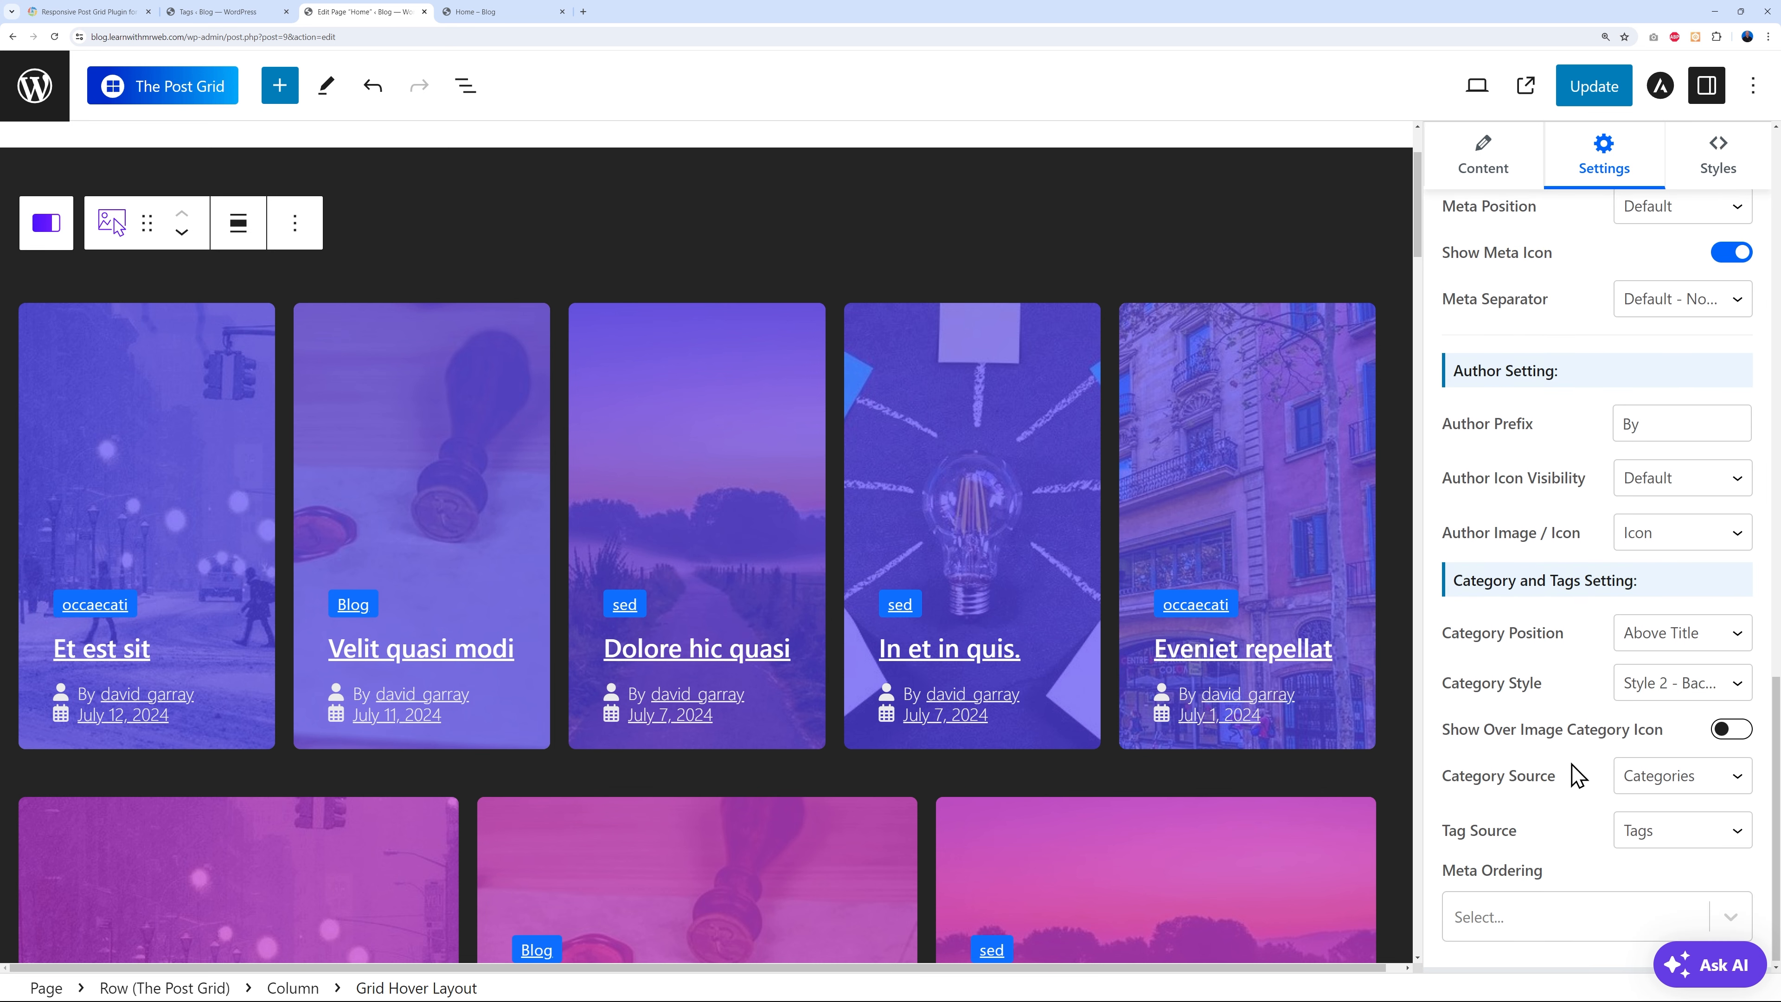
- Replace the author prefix text with 'By', then show the Post Grid's style settings
scroll(1574, 765, "up", 2)
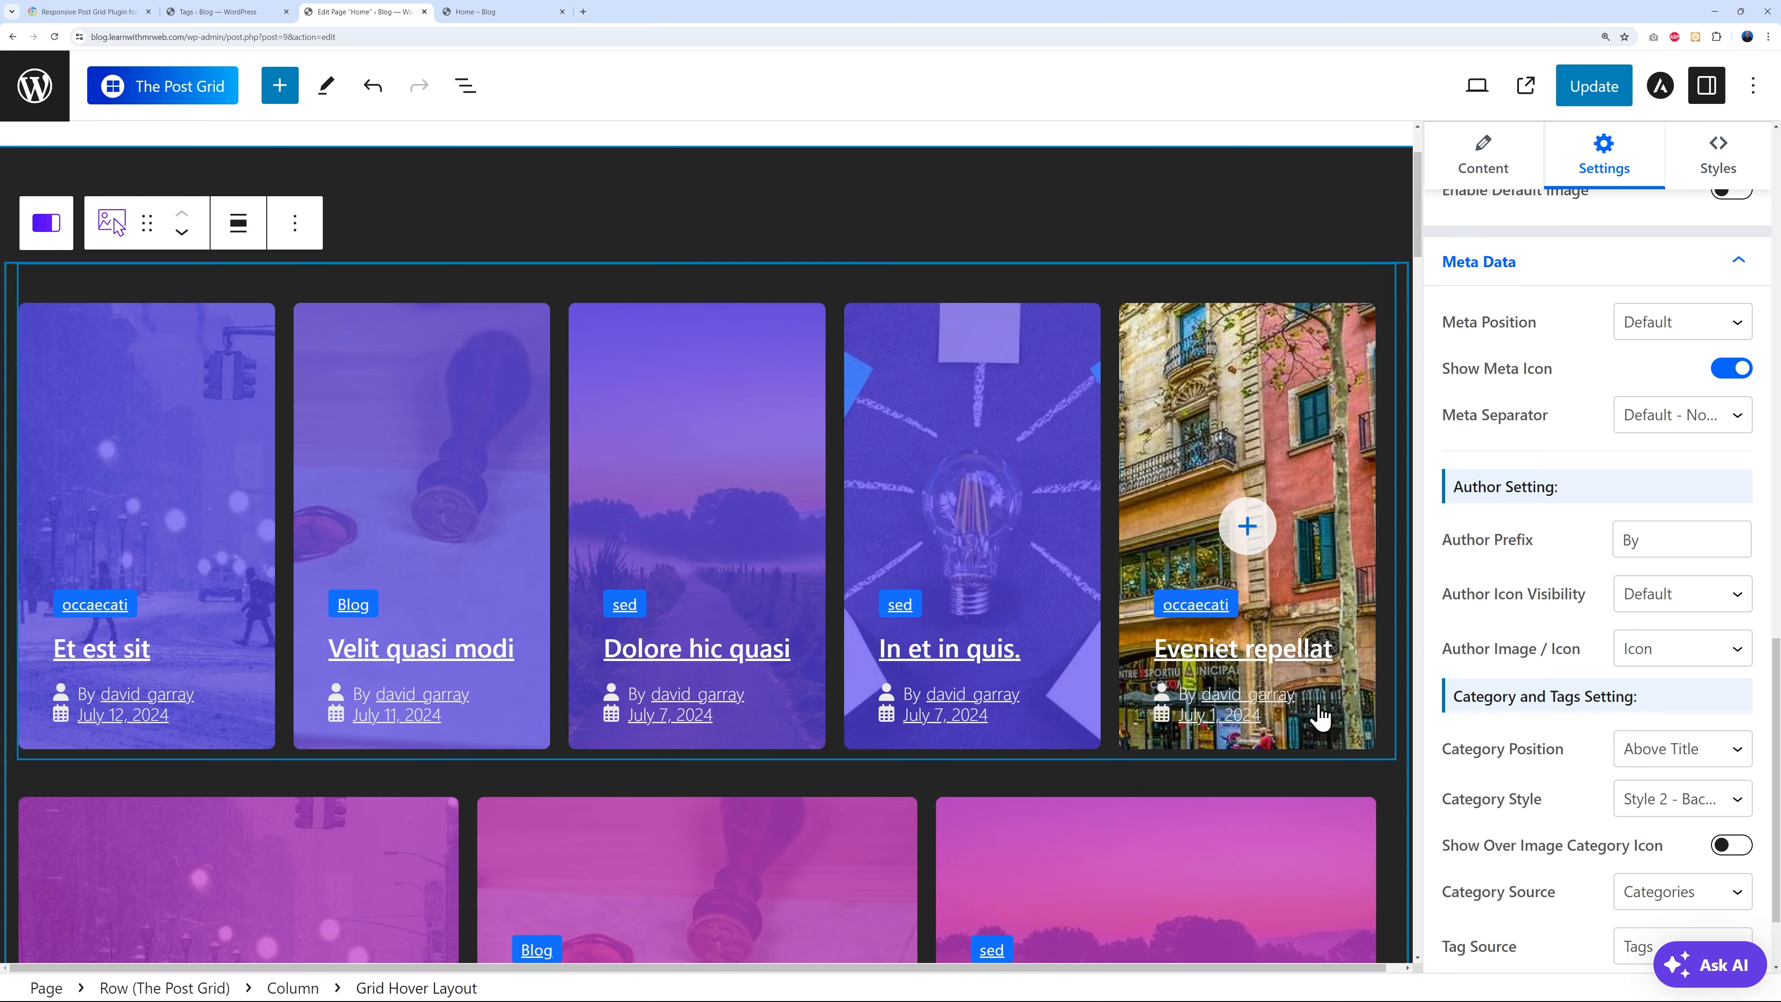
left_click_drag(1622, 539, 1685, 538)
type("Writeten by")
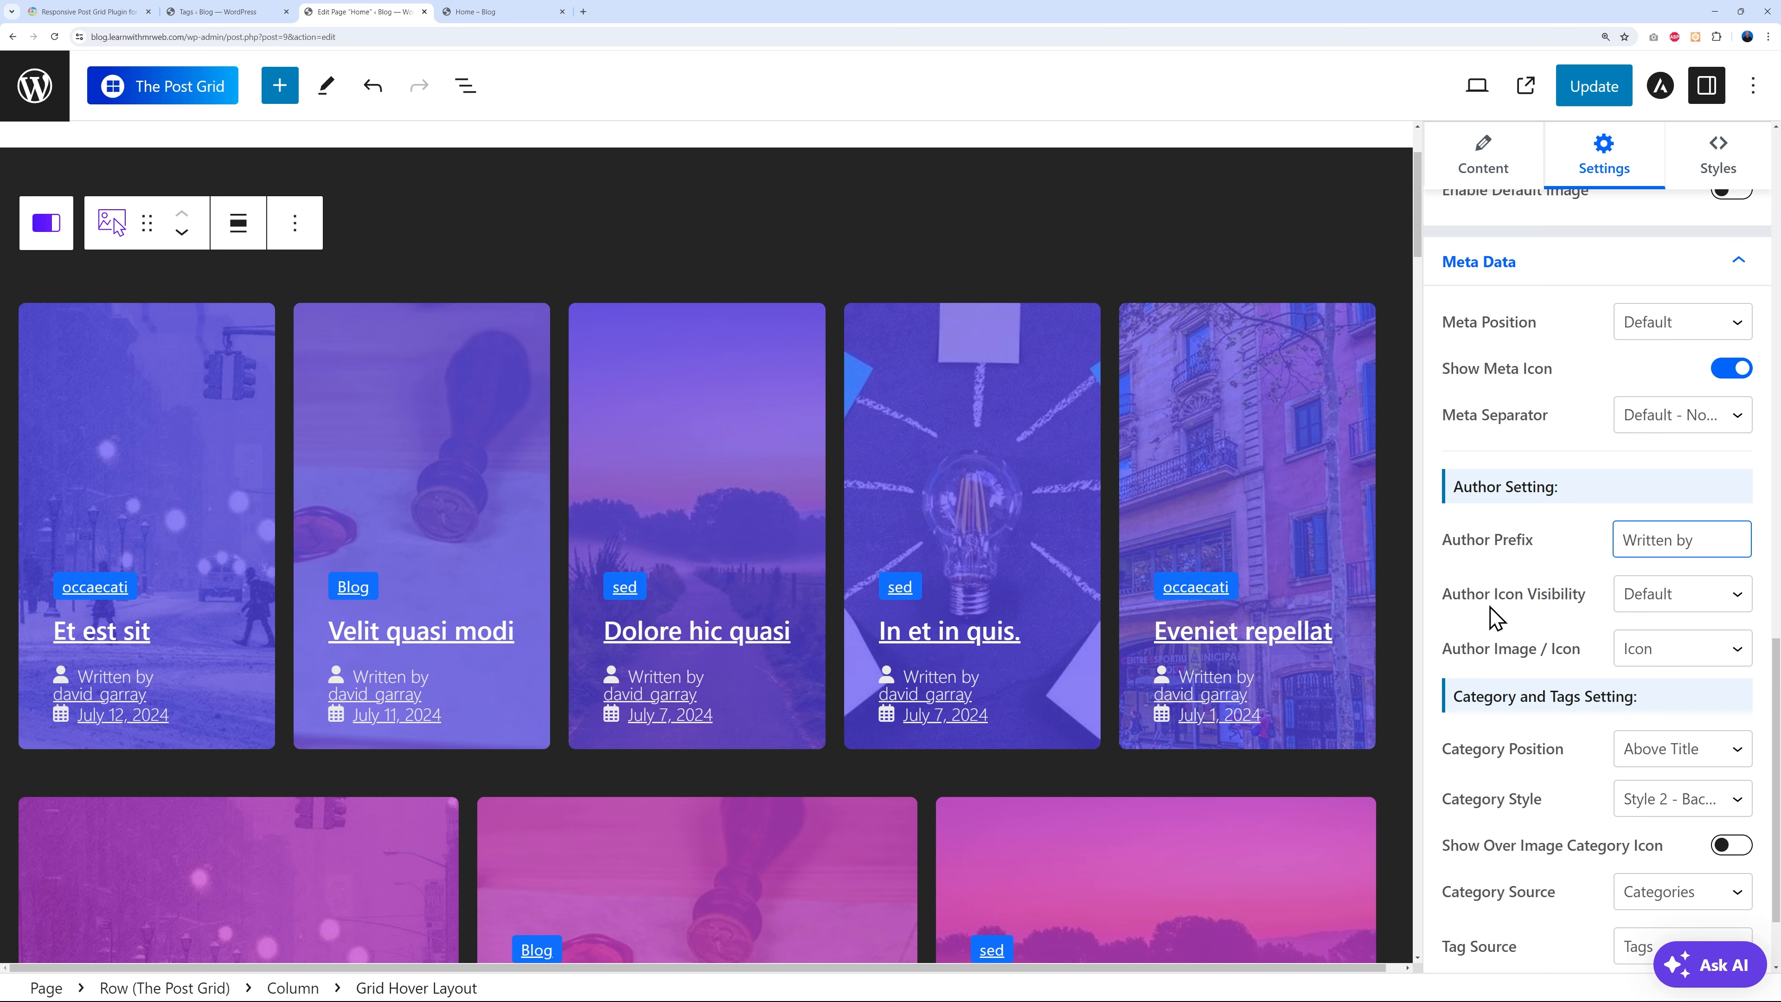
left_click_drag(1686, 543, 1606, 561)
type("By")
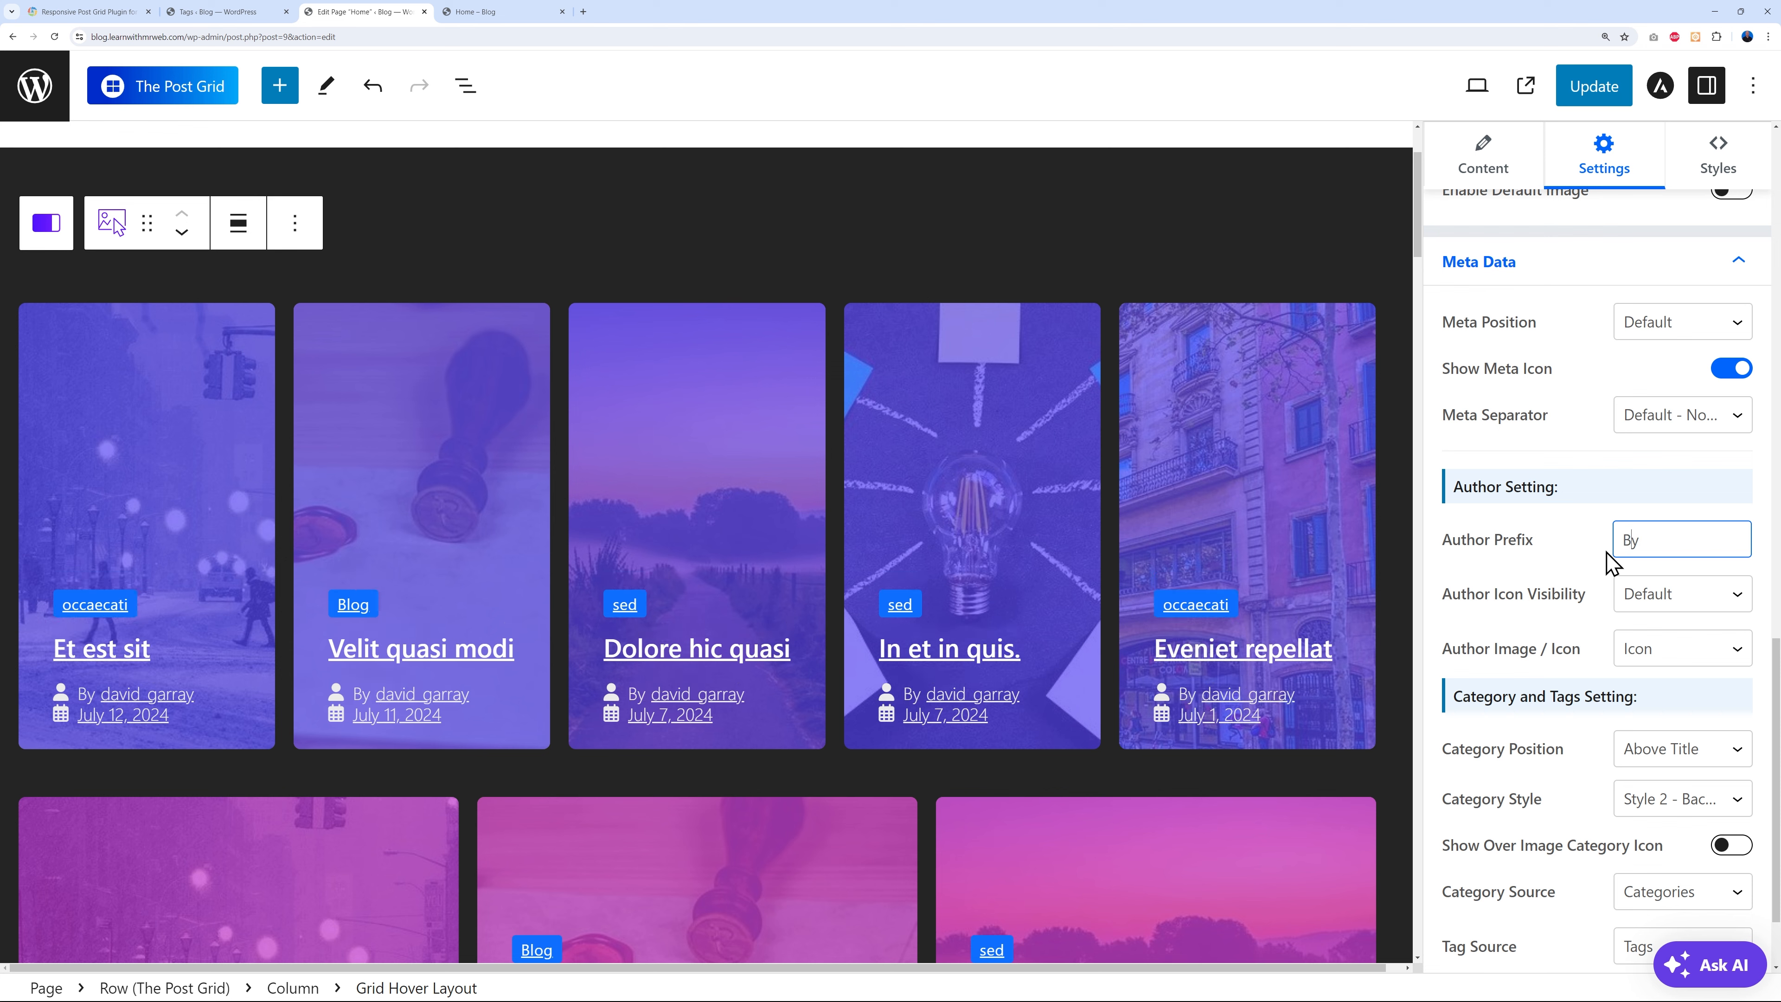
scroll(1607, 561, "down", 2)
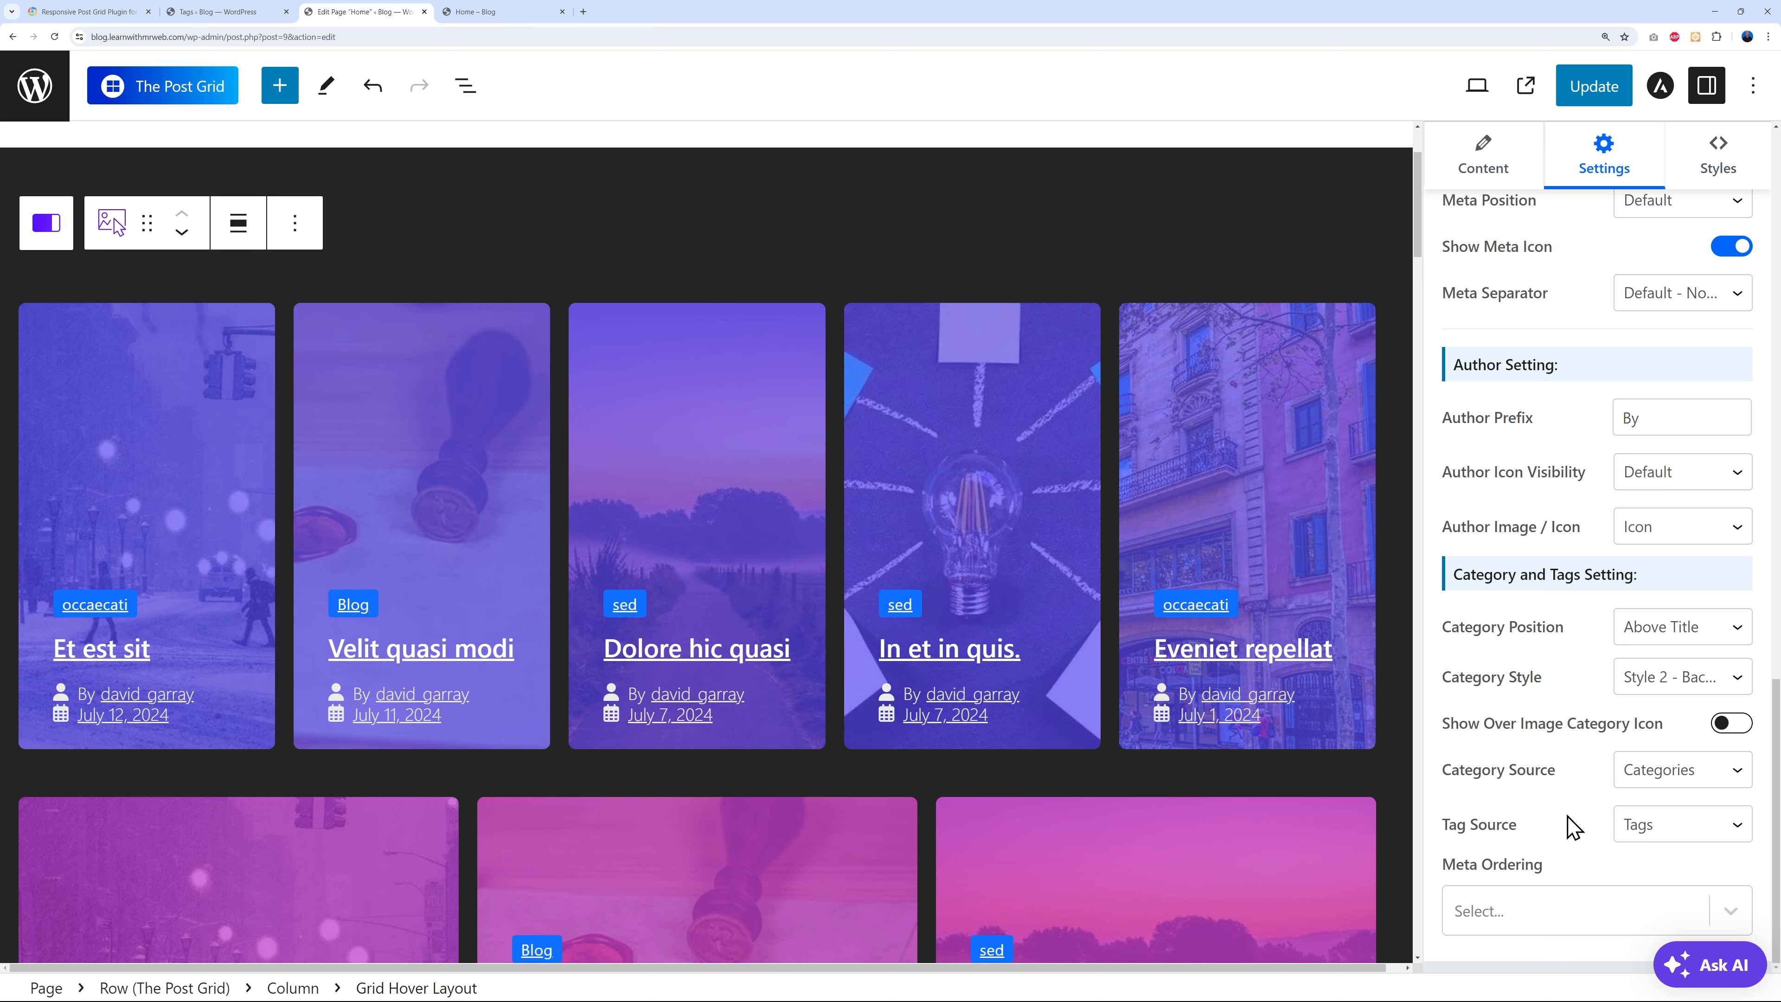
left_click(1721, 160)
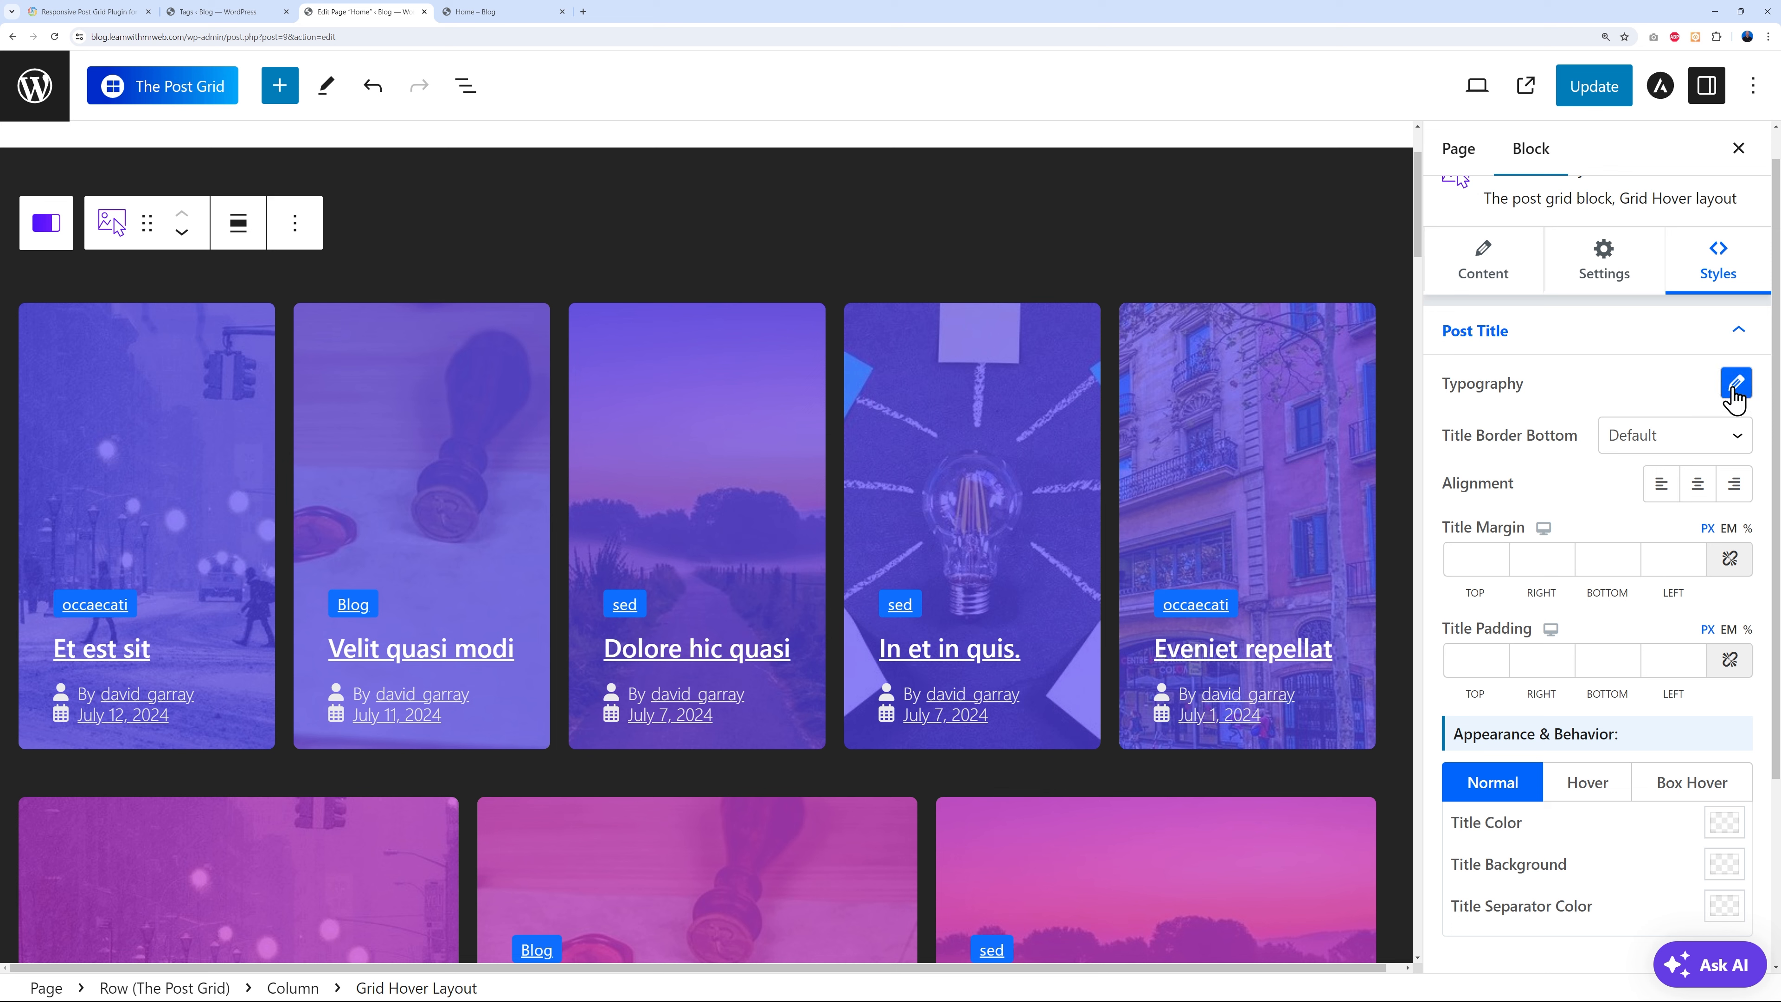
- Keep the post title text transform as None in its typography settings
left_click(1734, 385)
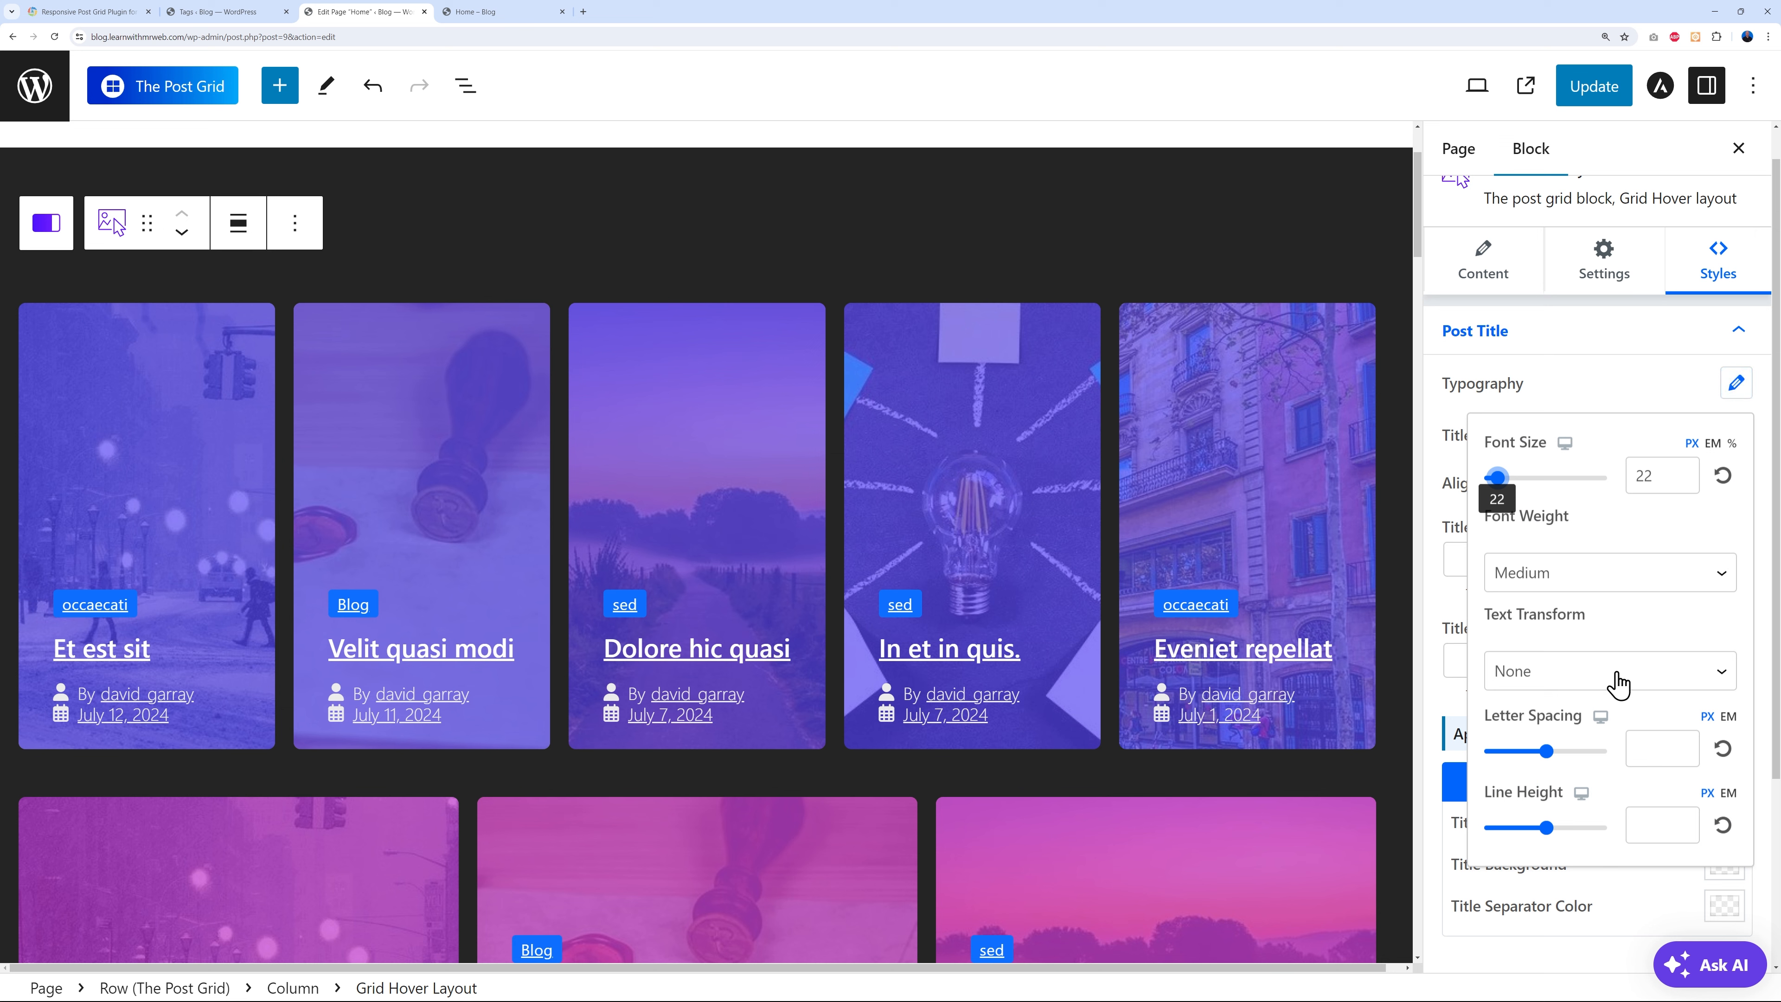
left_click(1647, 671)
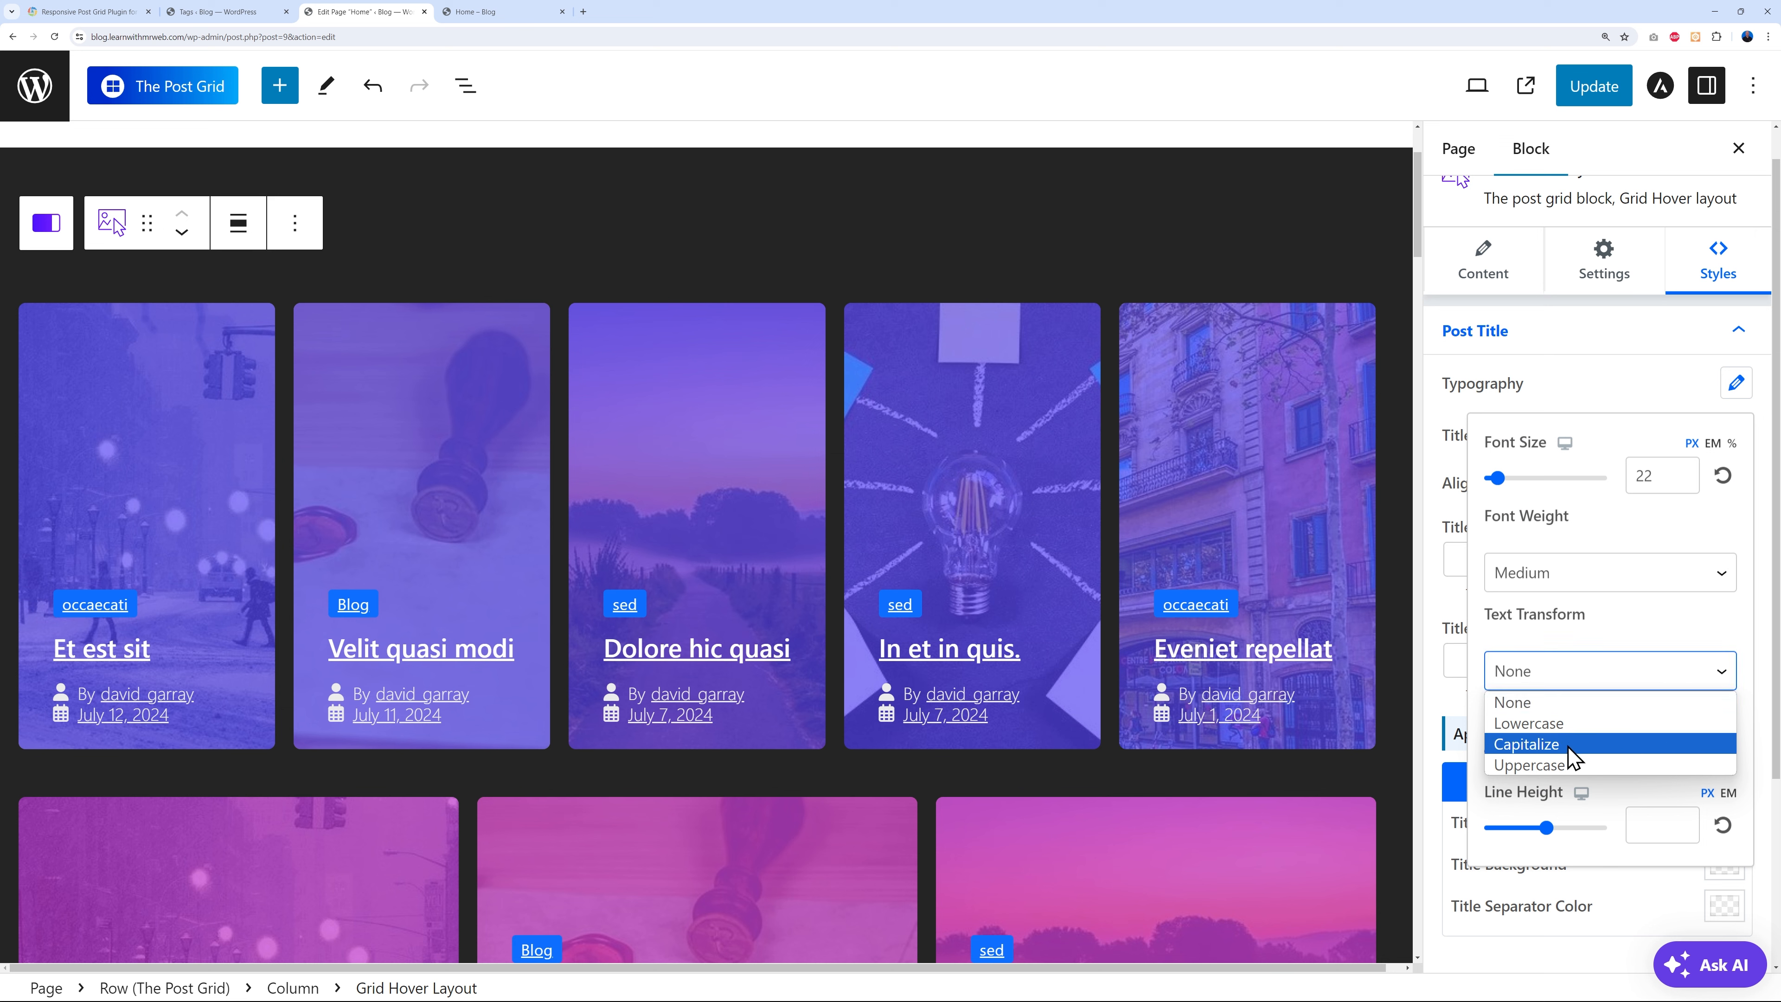
left_click(1643, 632)
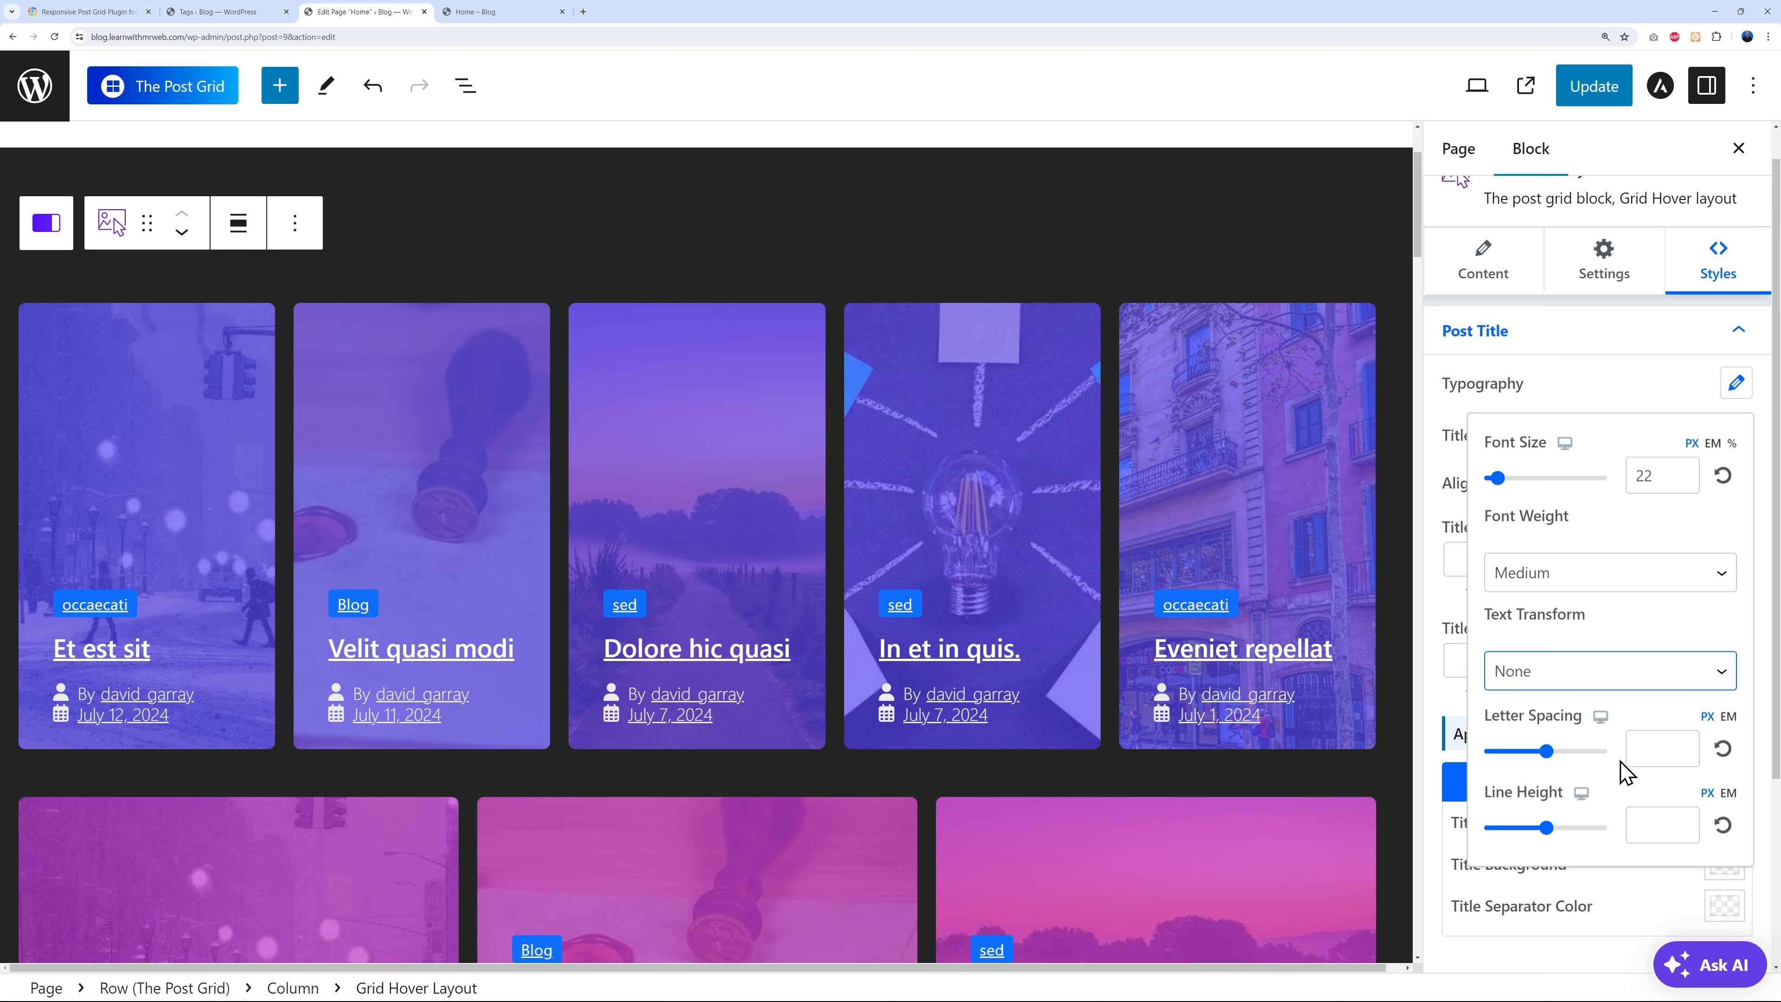
- Adjust the post title font size up and down, settling on 20
left_click(1681, 470)
left_click(1681, 470)
left_click(1681, 470)
left_click(1681, 469)
left_click(1681, 470)
left_click(1680, 482)
left_click(1681, 481)
left_click(1681, 481)
left_click(1681, 482)
left_click(1680, 481)
left_click(1681, 482)
left_click(1681, 481)
left_click(1681, 482)
left_click(1681, 481)
left_click(1681, 469)
left_click(1681, 470)
left_click(1621, 405)
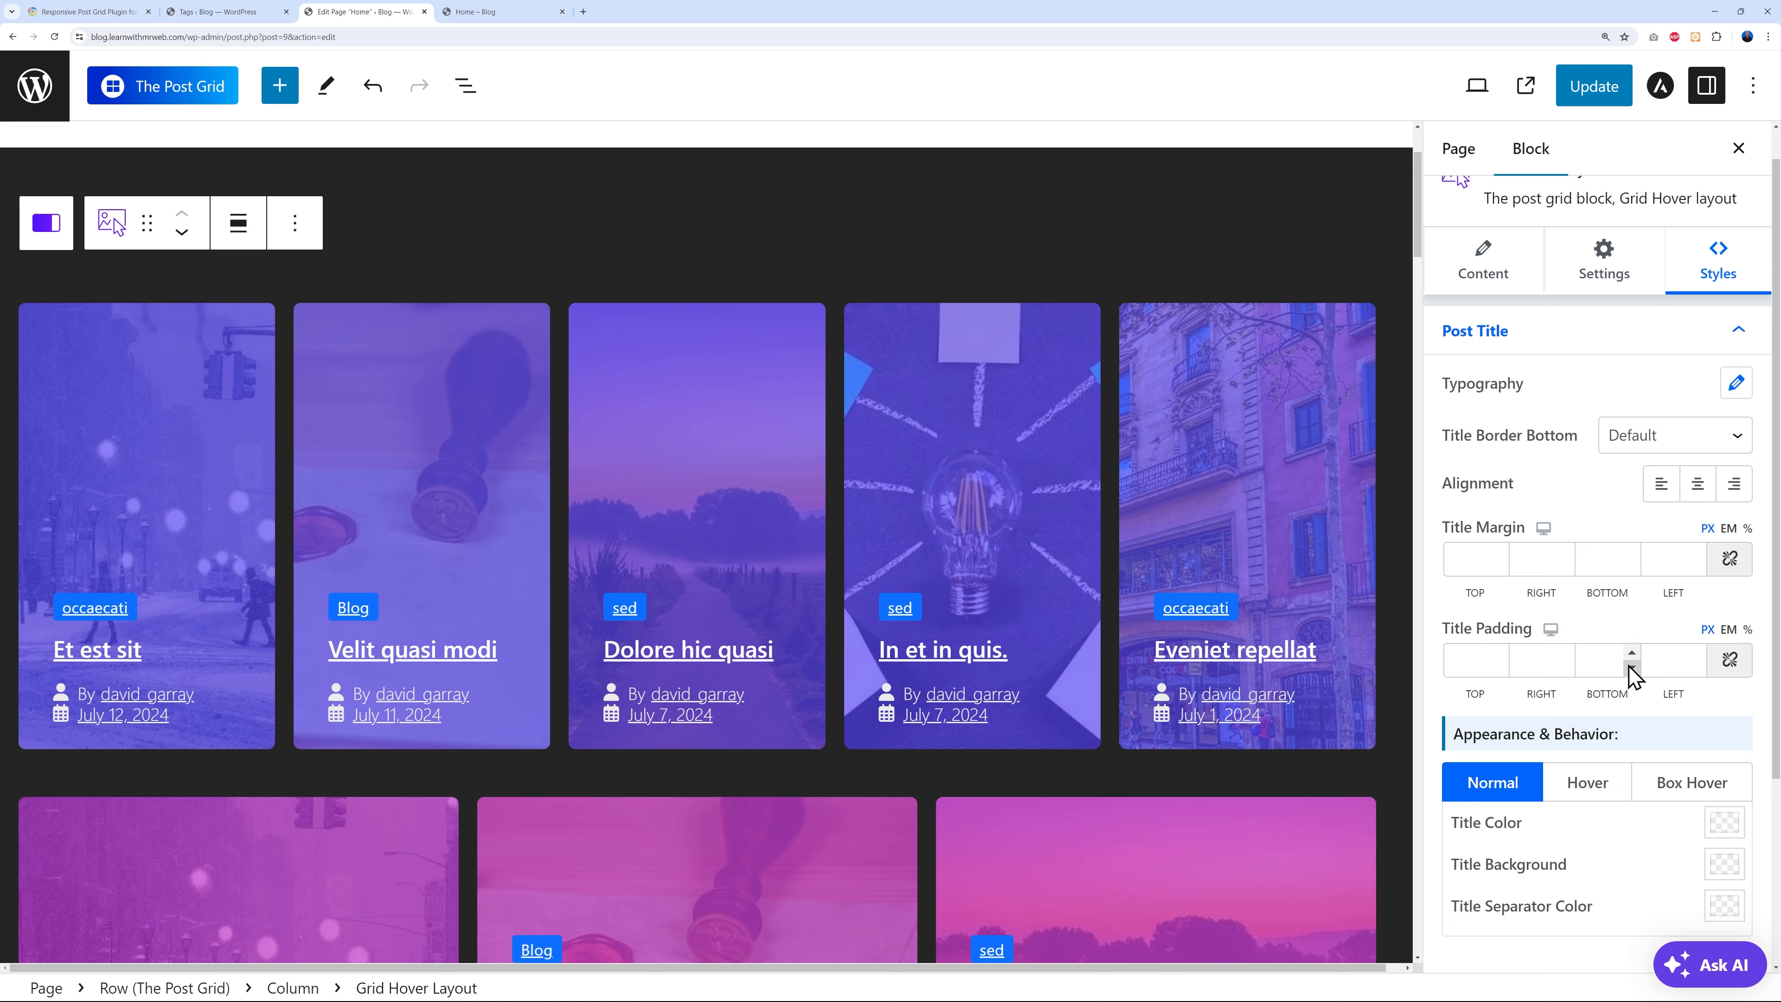
scroll(1626, 667, "down", 2)
scroll(1624, 777, "down", 2)
scroll(1618, 772, "up", 2)
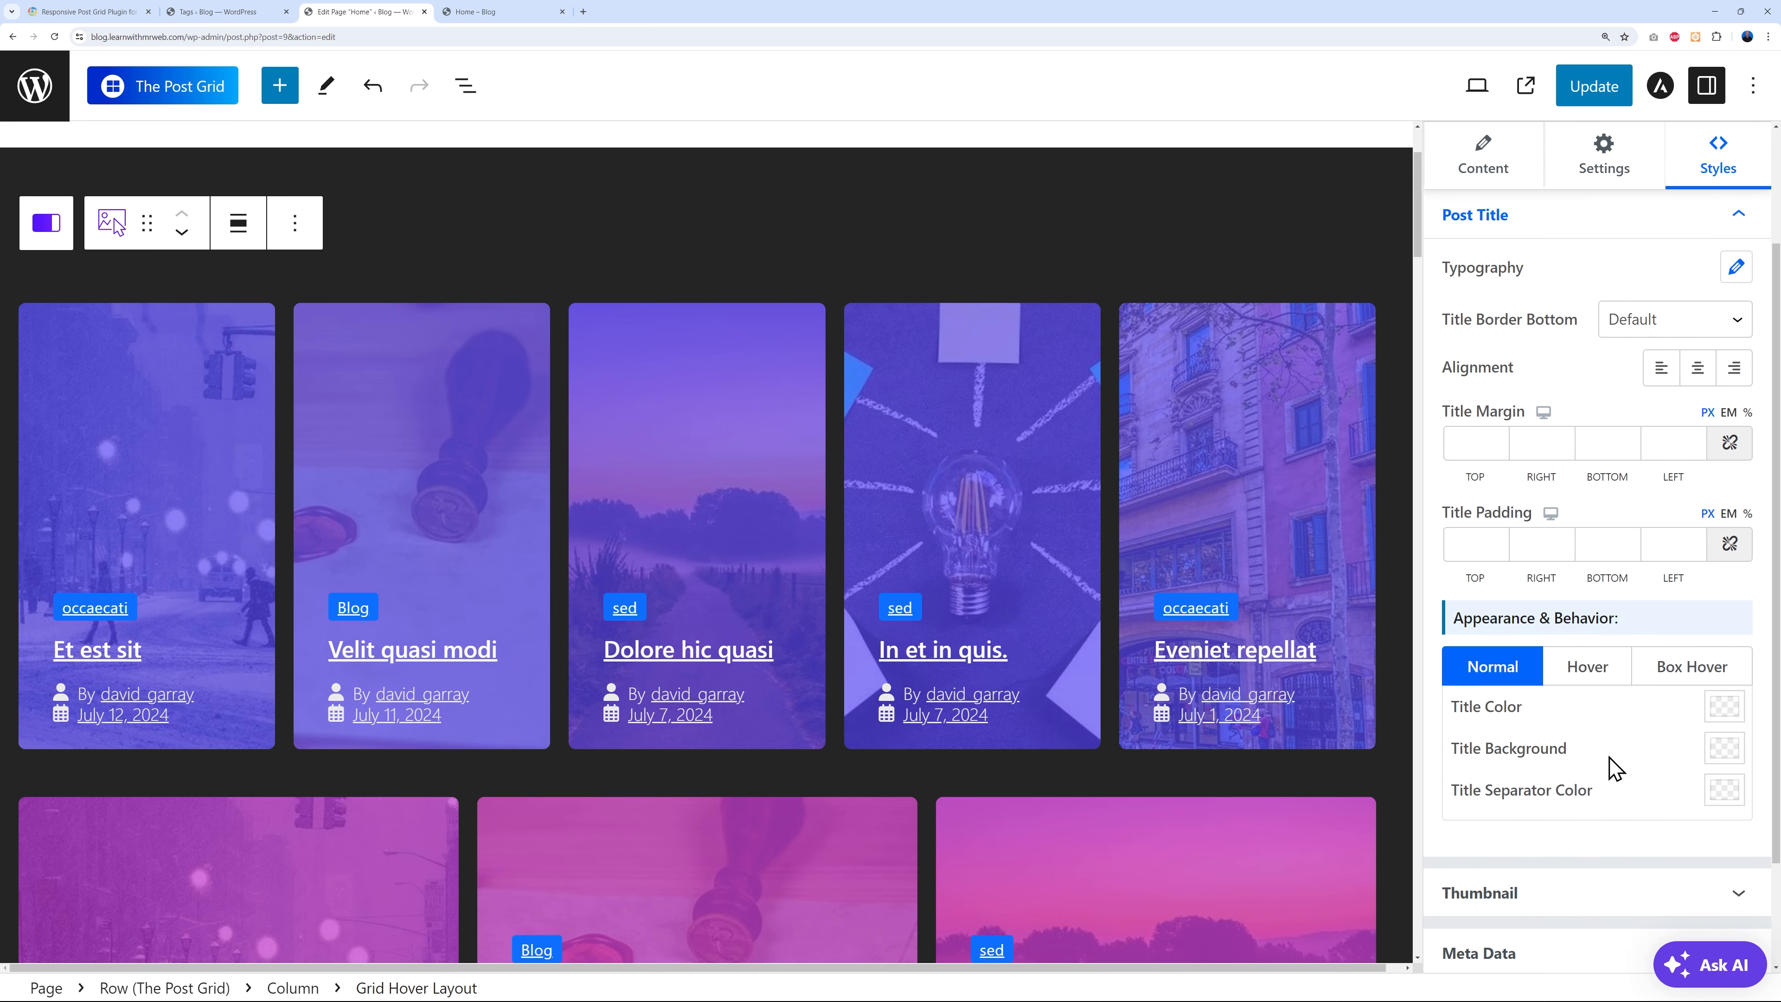
scroll(1582, 290, "up", 1)
scroll(1578, 728, "down", 3)
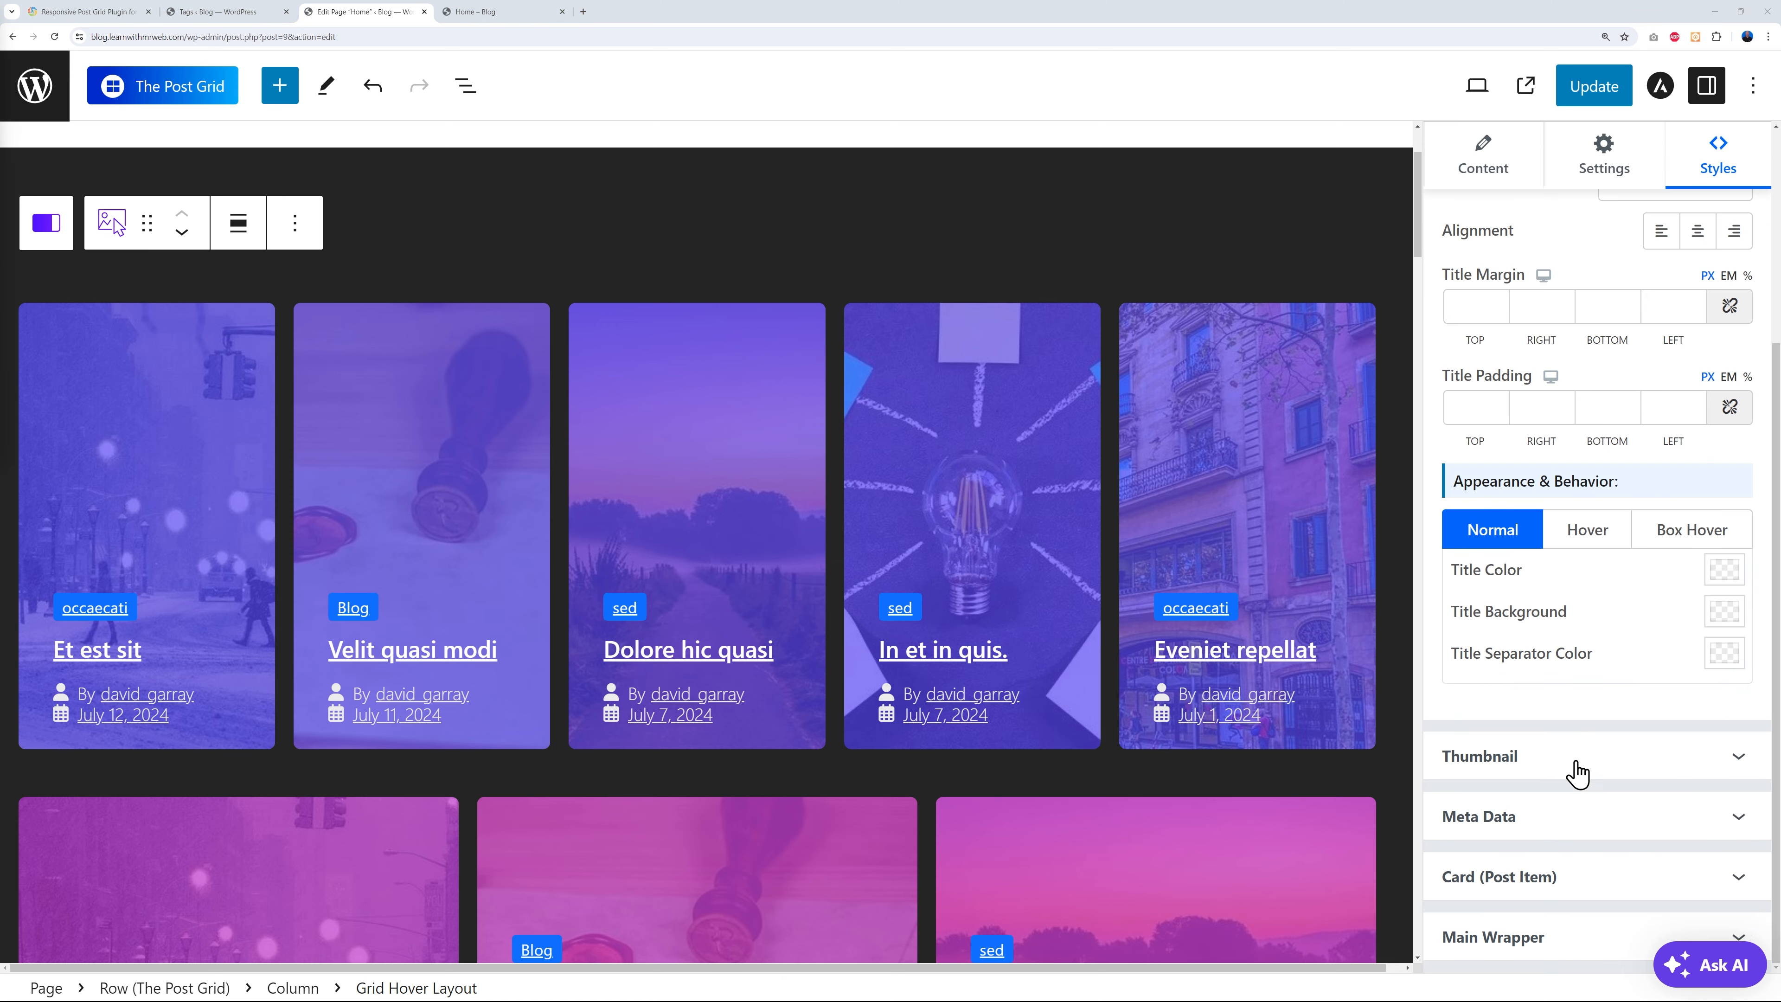
- Change the thumbnail Overlay BG Color to a translucent light blue
left_click(1726, 770)
scroll(1668, 730, "down", 8)
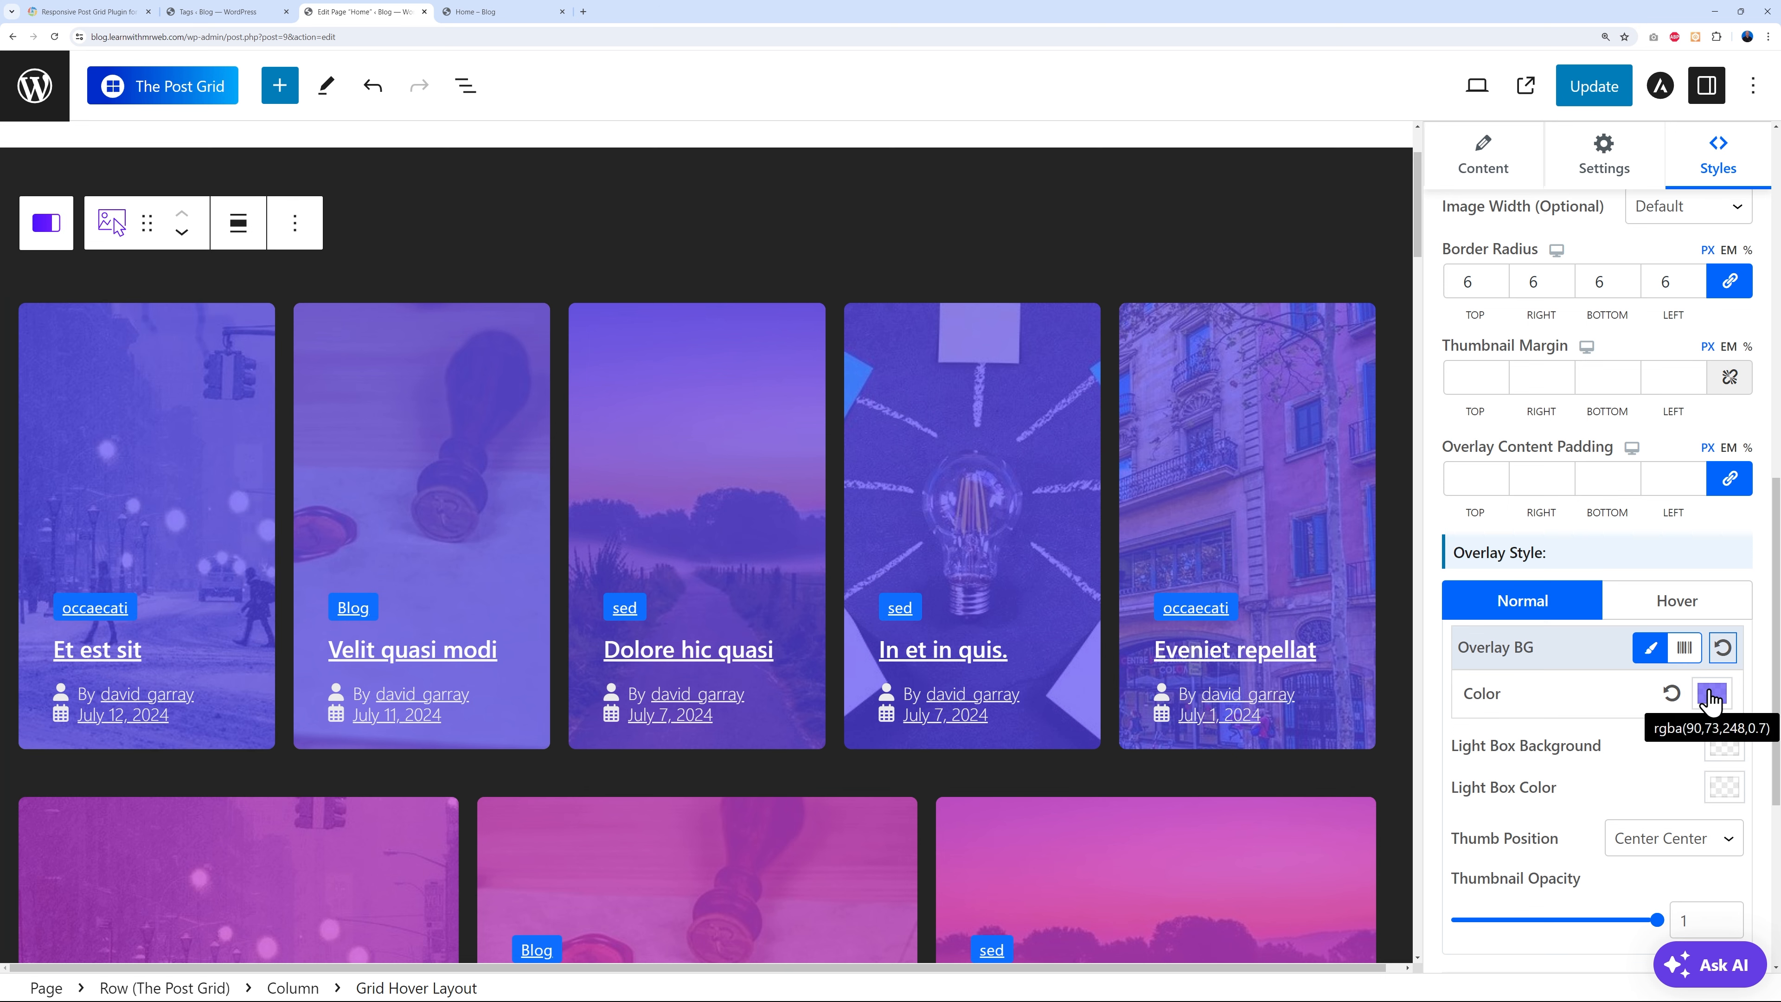
left_click(1710, 694)
mouse_move(1632, 457)
left_mouse_down()
mouse_move(1494, 457)
mouse_move(1627, 458)
mouse_move(1612, 458)
left_mouse_up()
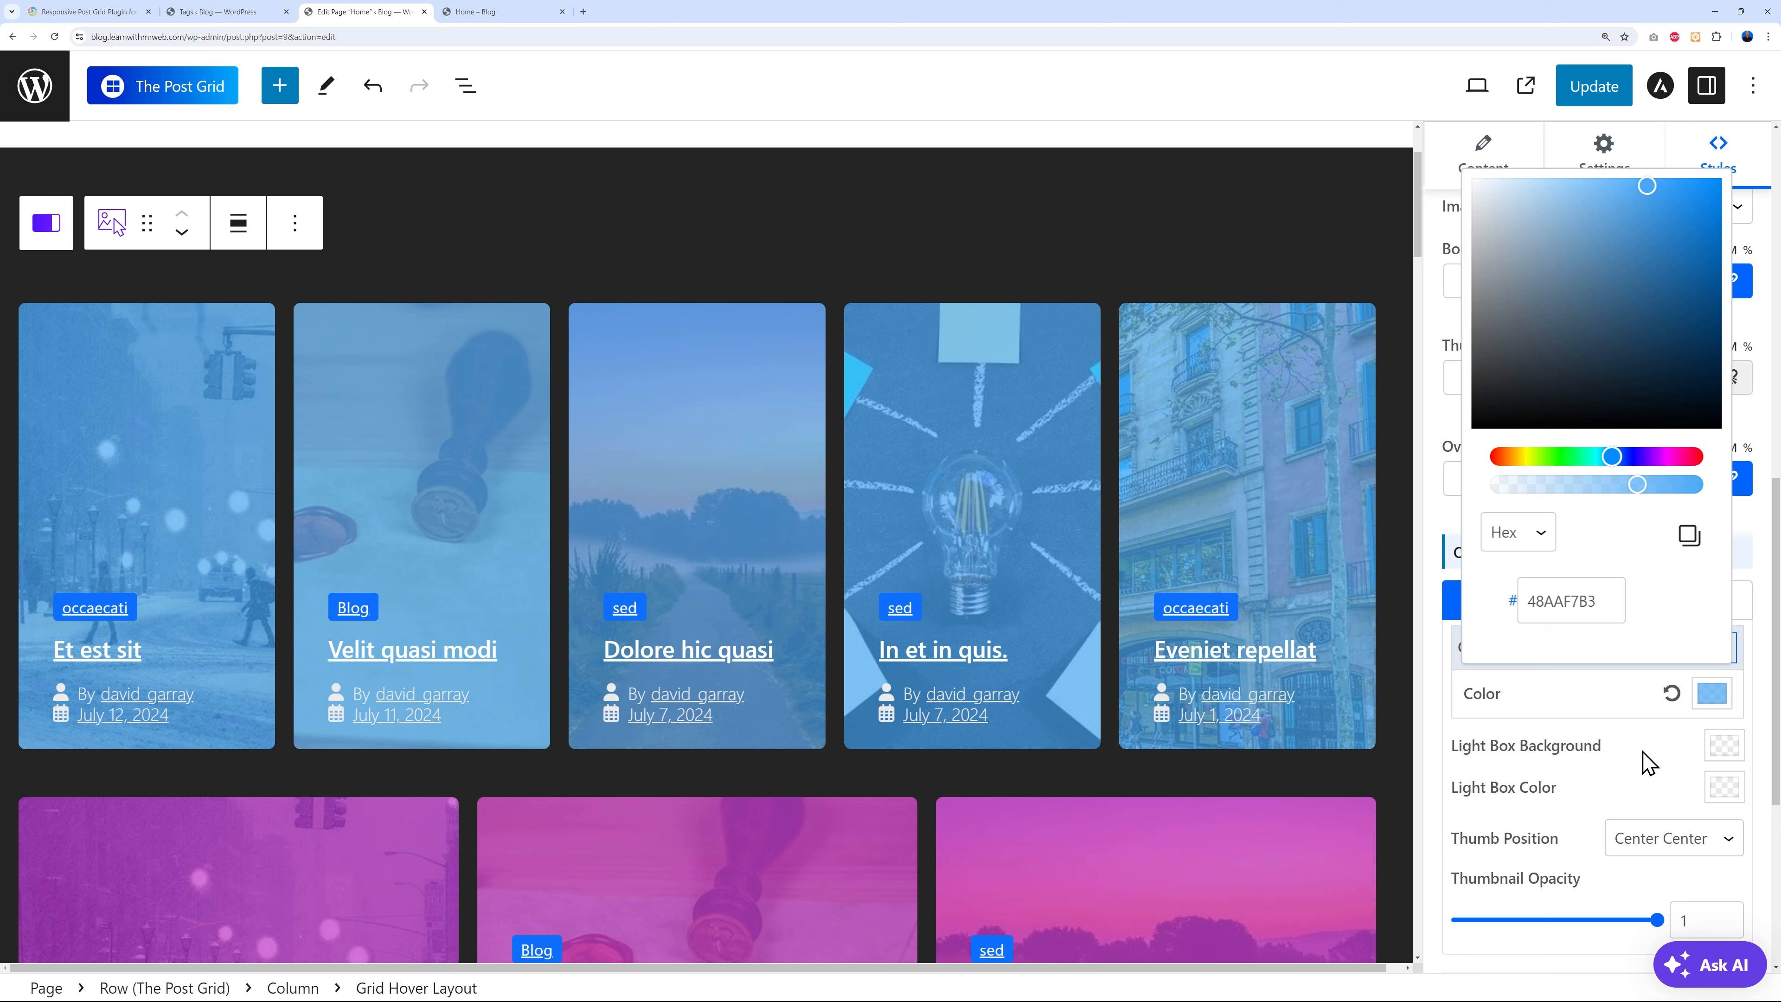
left_click(1648, 765)
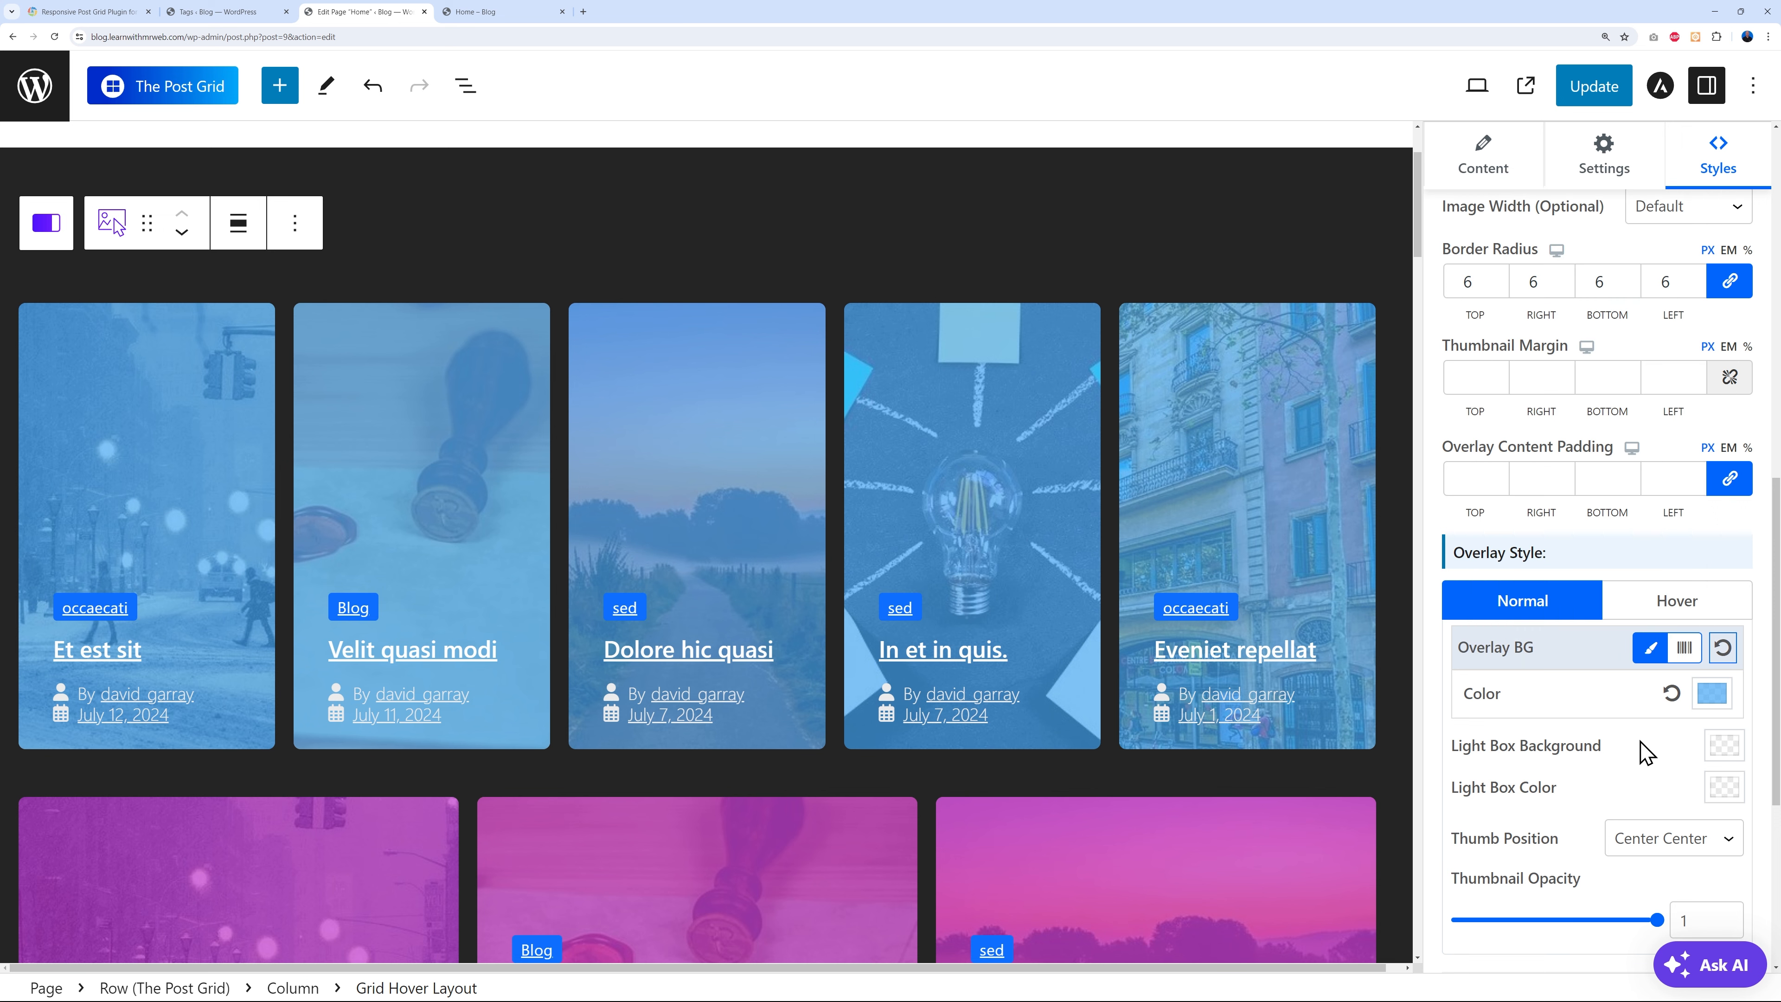
- Tweak the thumbnail border radius, then reselect the post grid block
scroll(1623, 743, "up", 3)
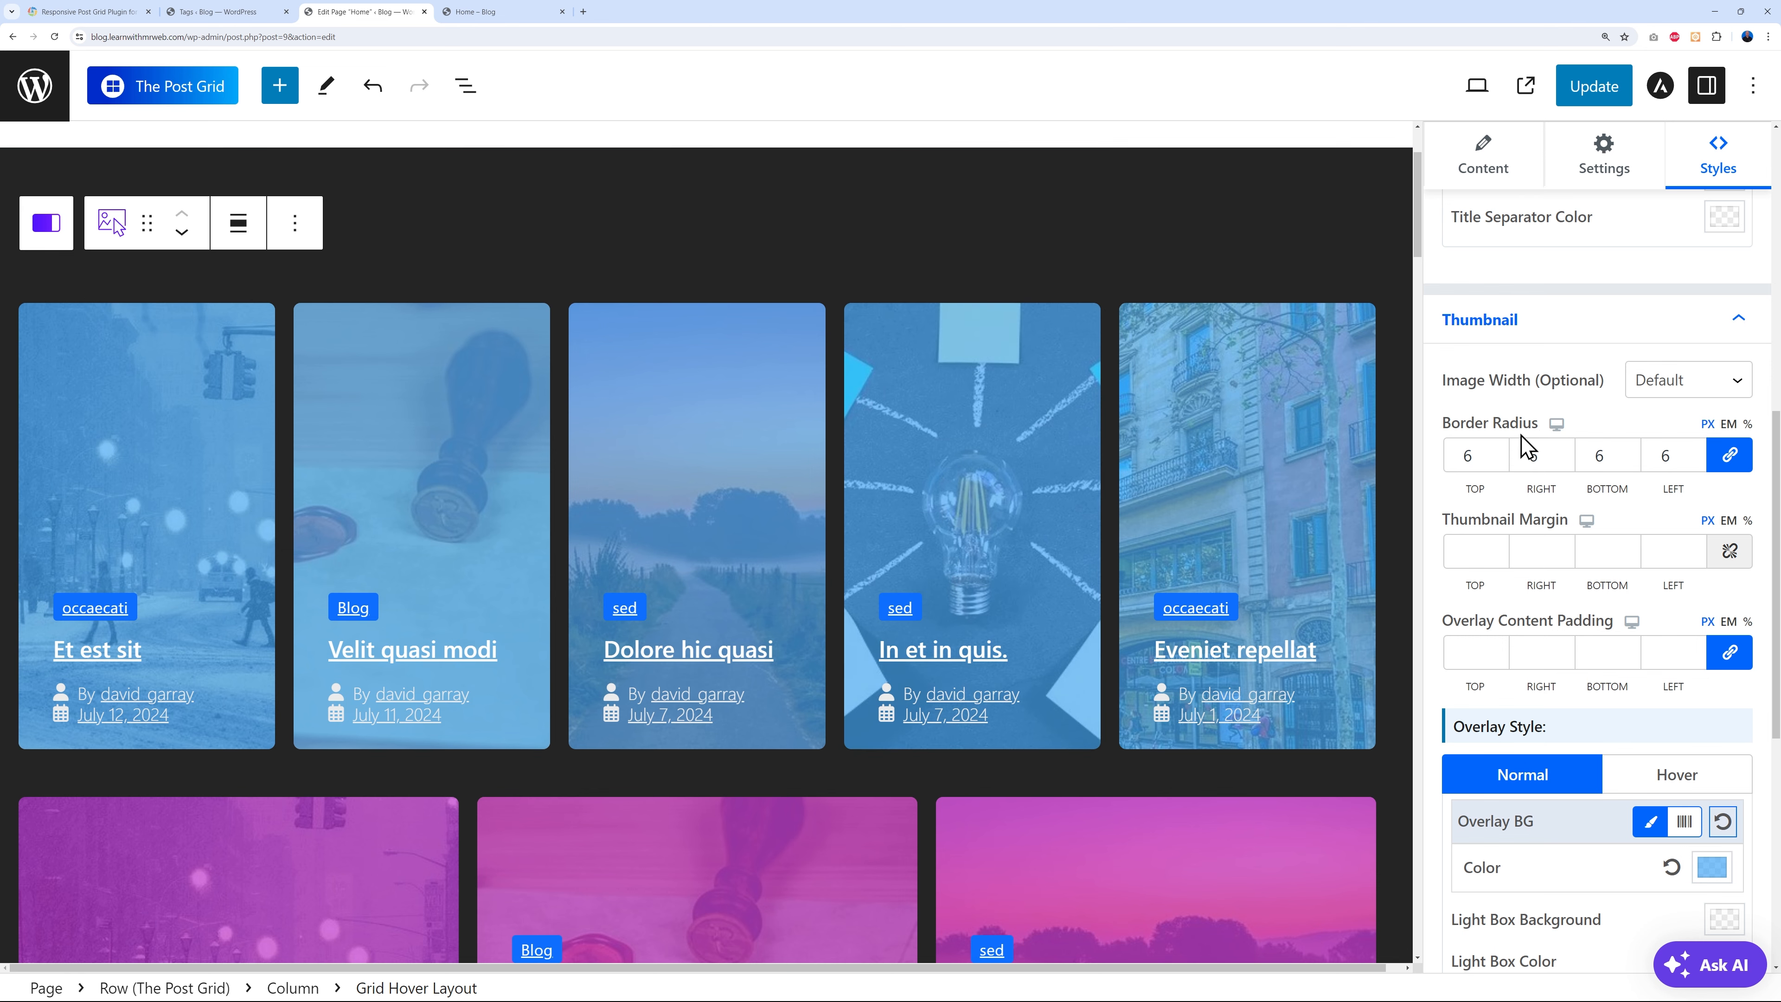
left_click(1499, 449)
left_click(1499, 450)
left_click(1498, 450)
left_click(1500, 463)
left_click(1498, 451)
left_click(1498, 451)
left_click(1498, 449)
left_click(1498, 450)
scroll(1605, 620, "down", 8)
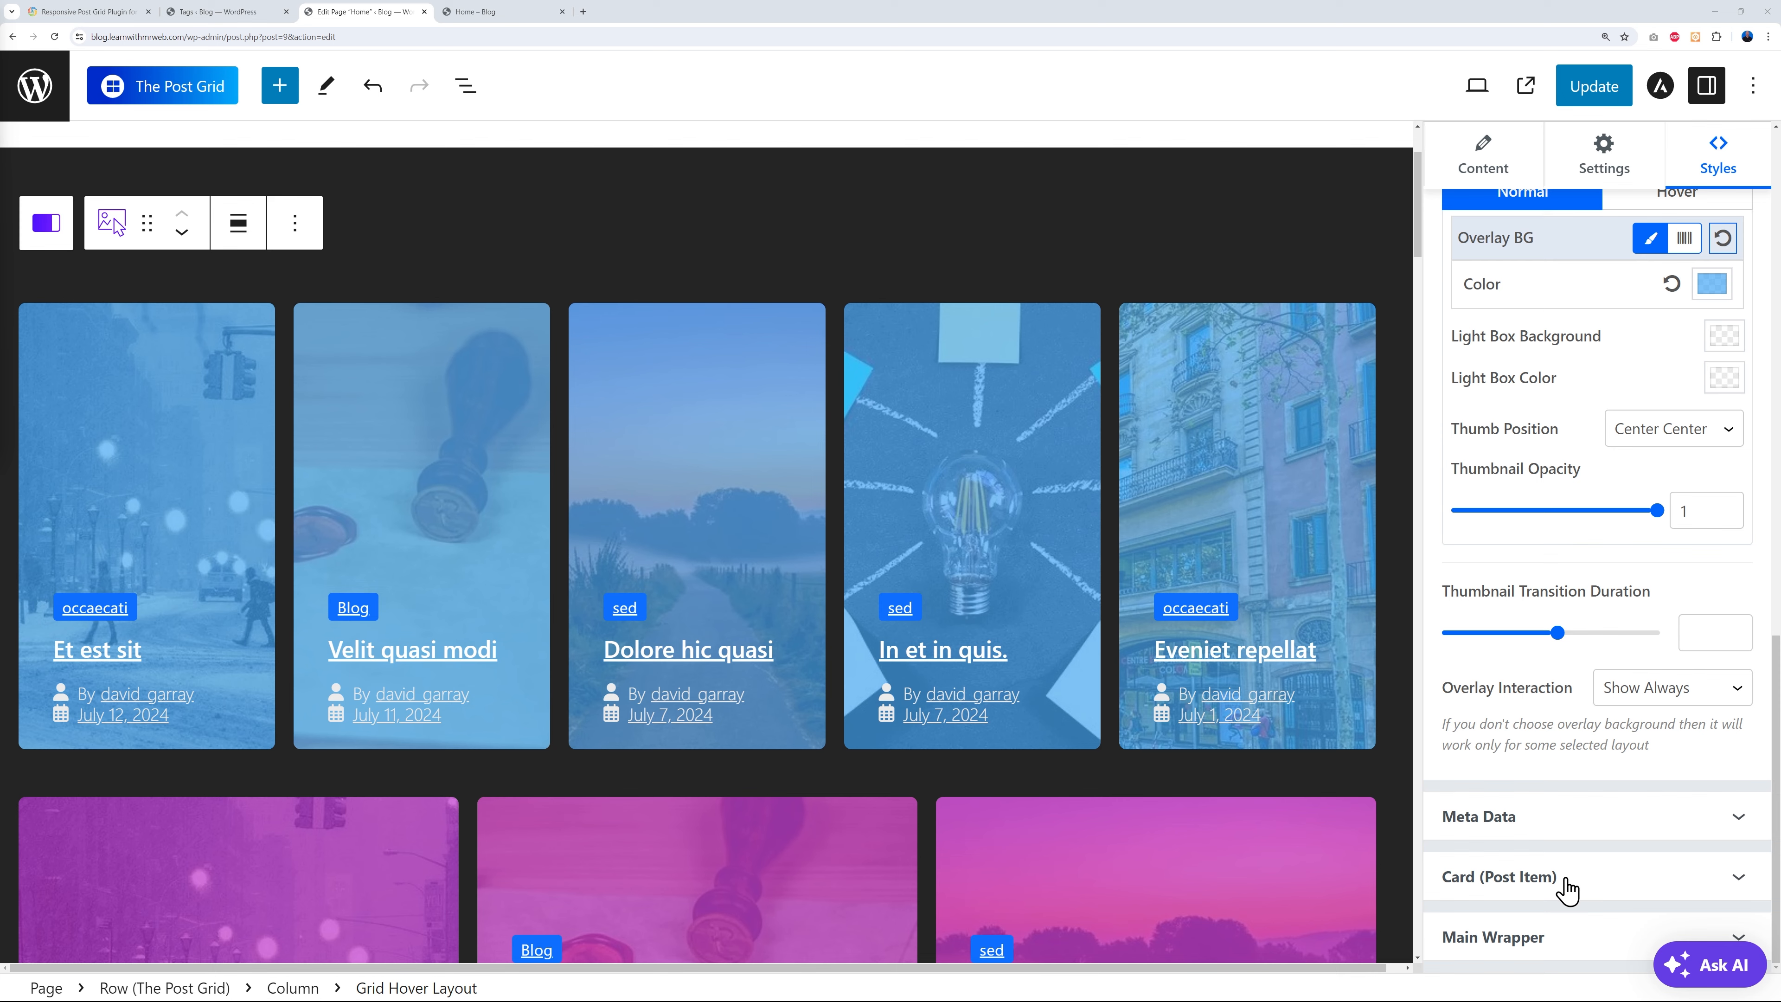
scroll(1126, 524, "down", 3)
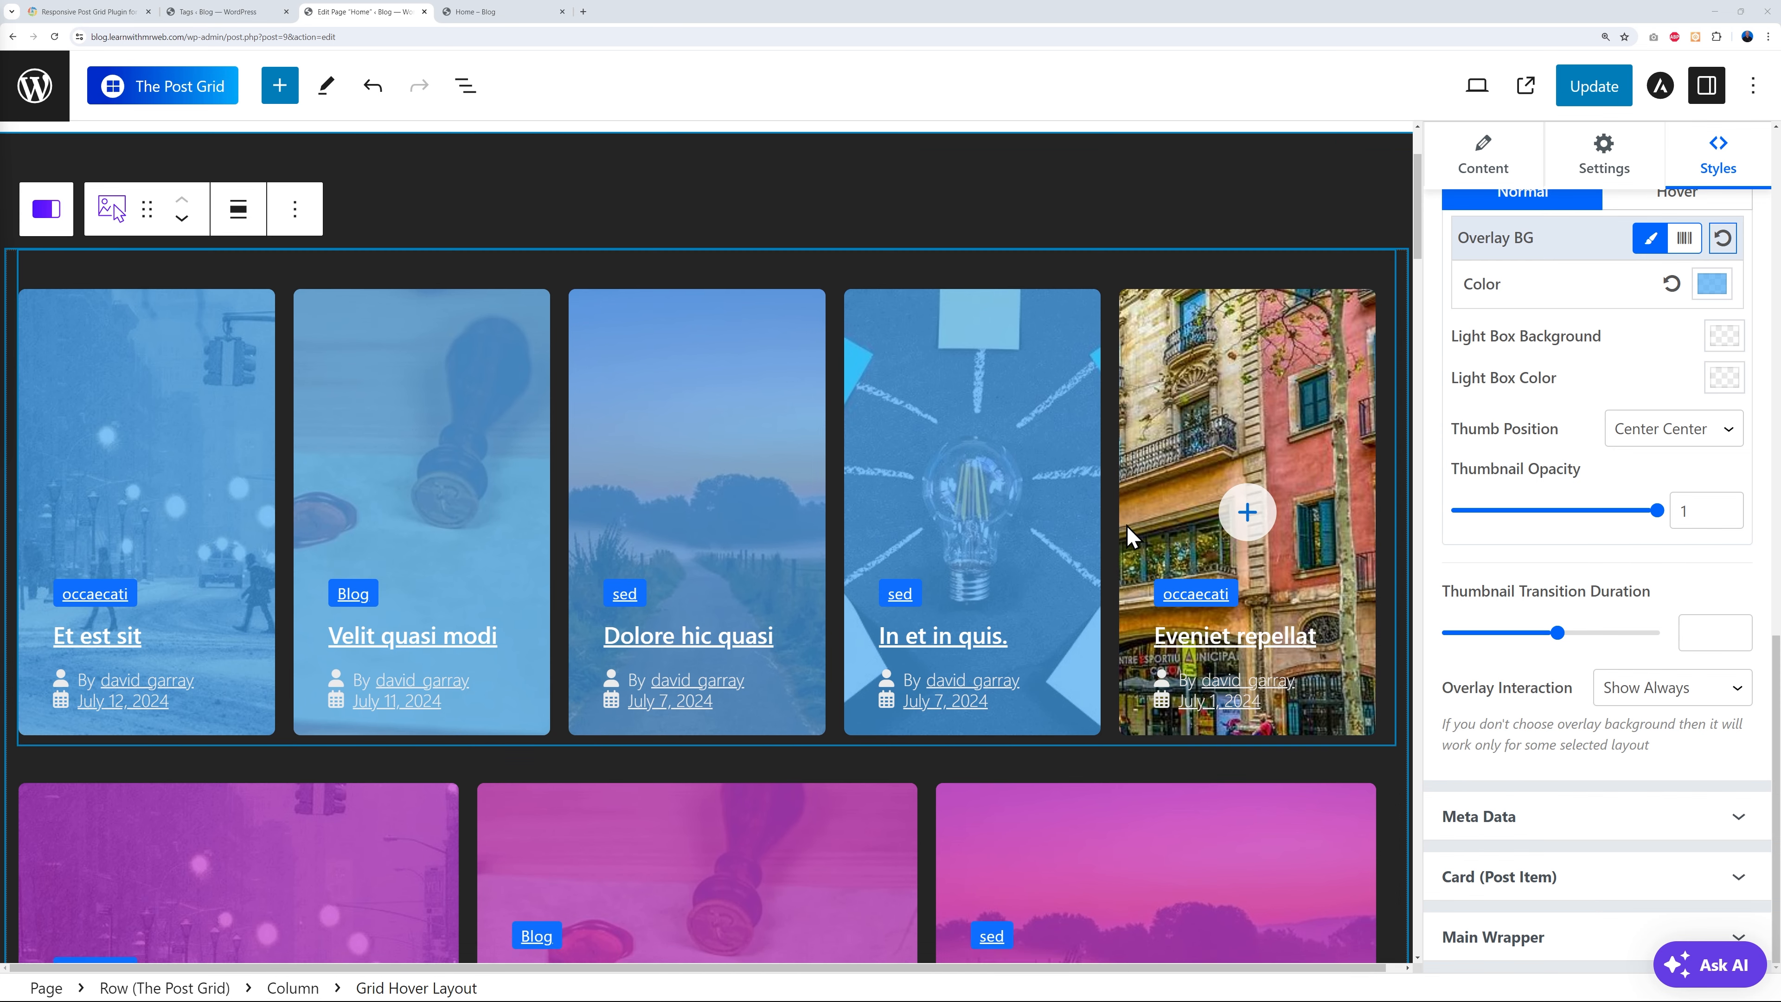
scroll(676, 536, "down", 3)
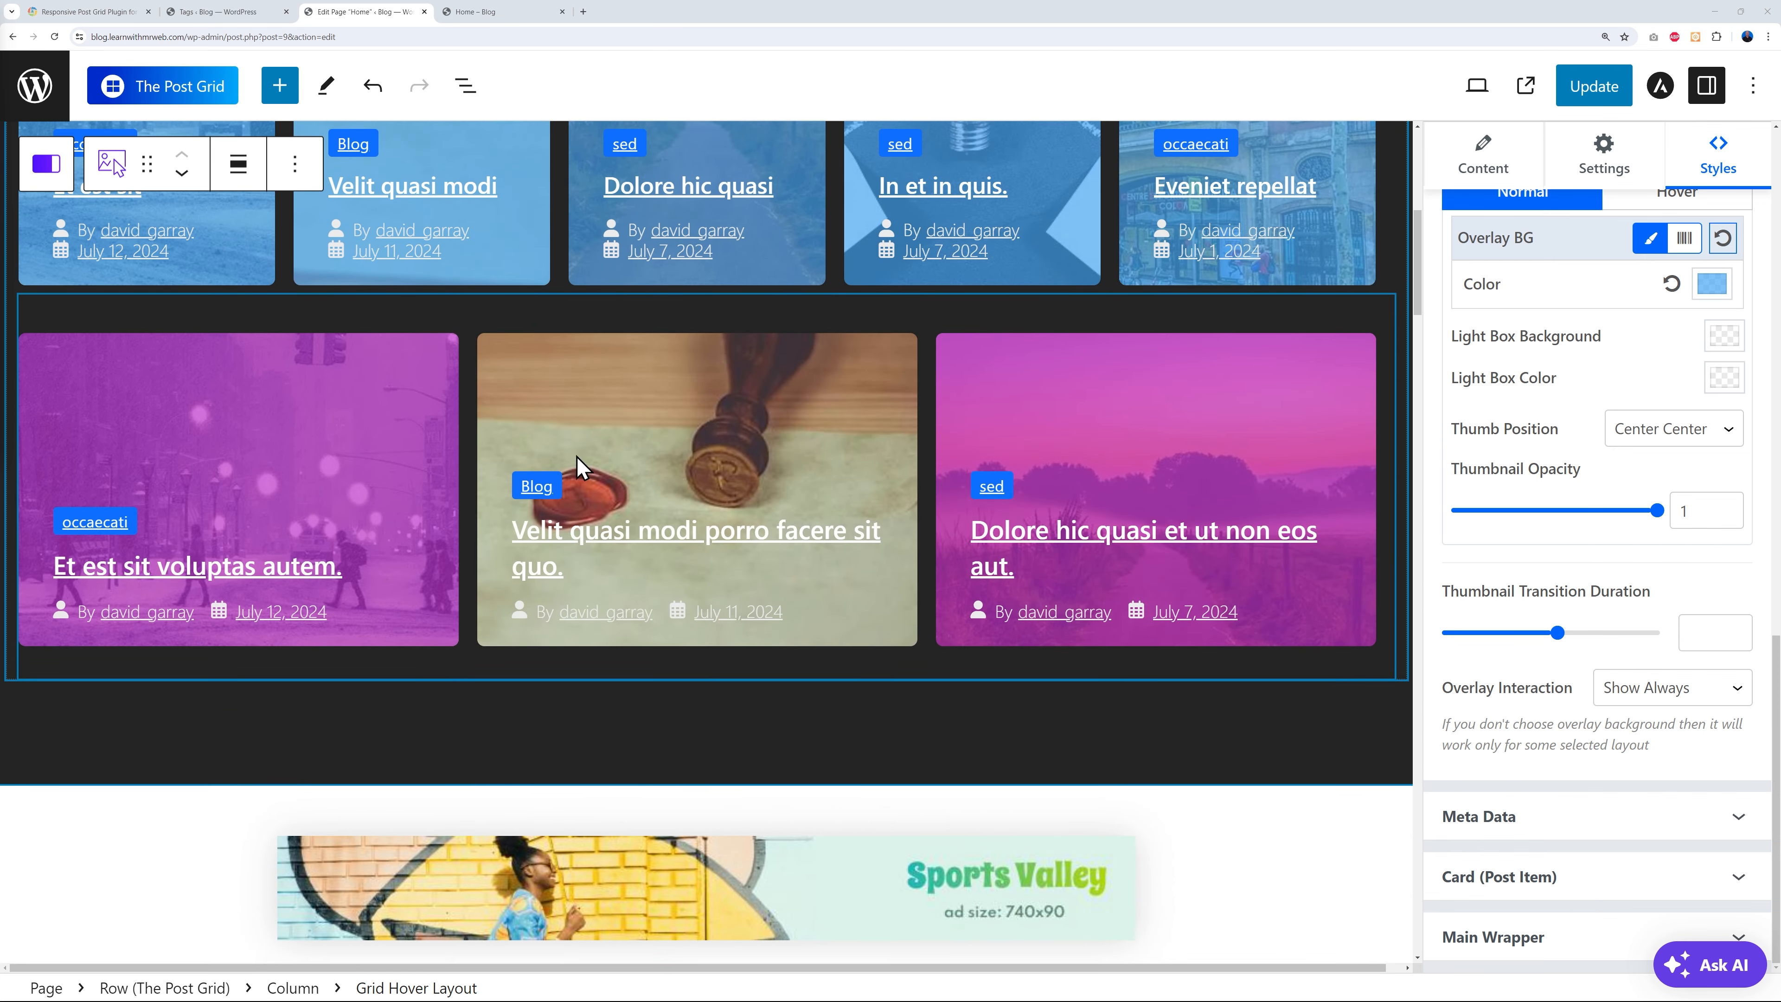
left_click(116, 324)
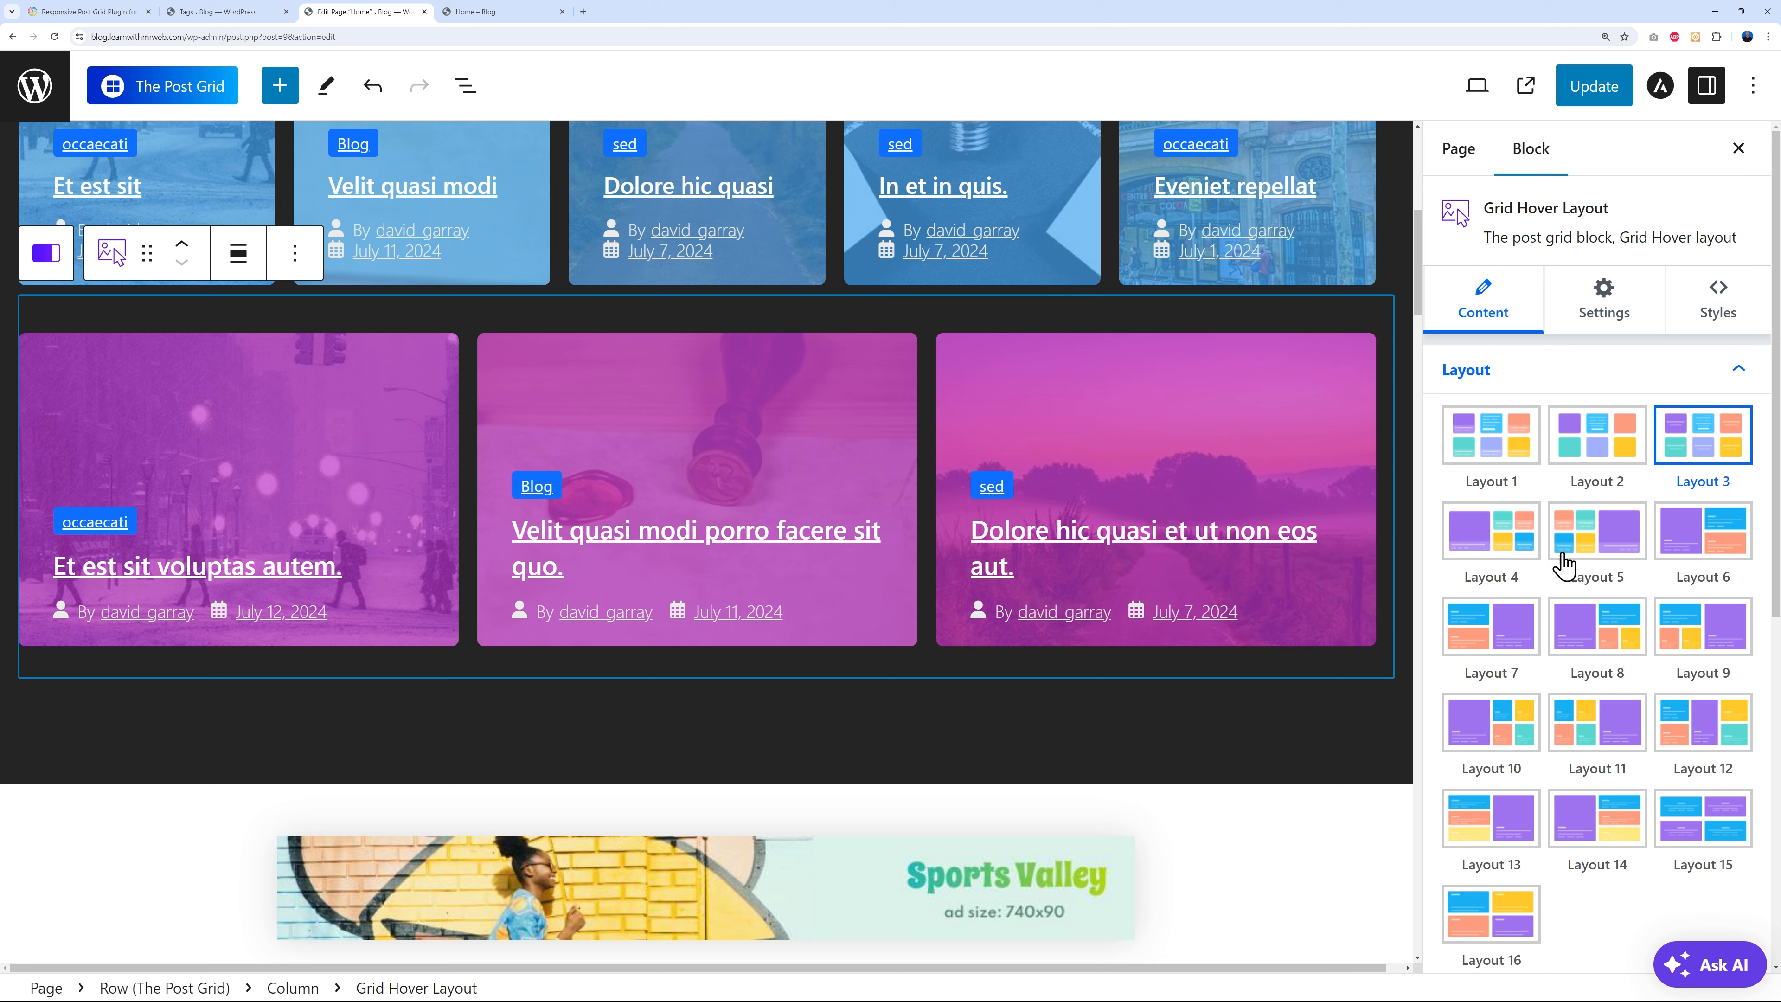
- Select the post grid row and expand its Advanced background settings
scroll(1640, 835, "down", 8)
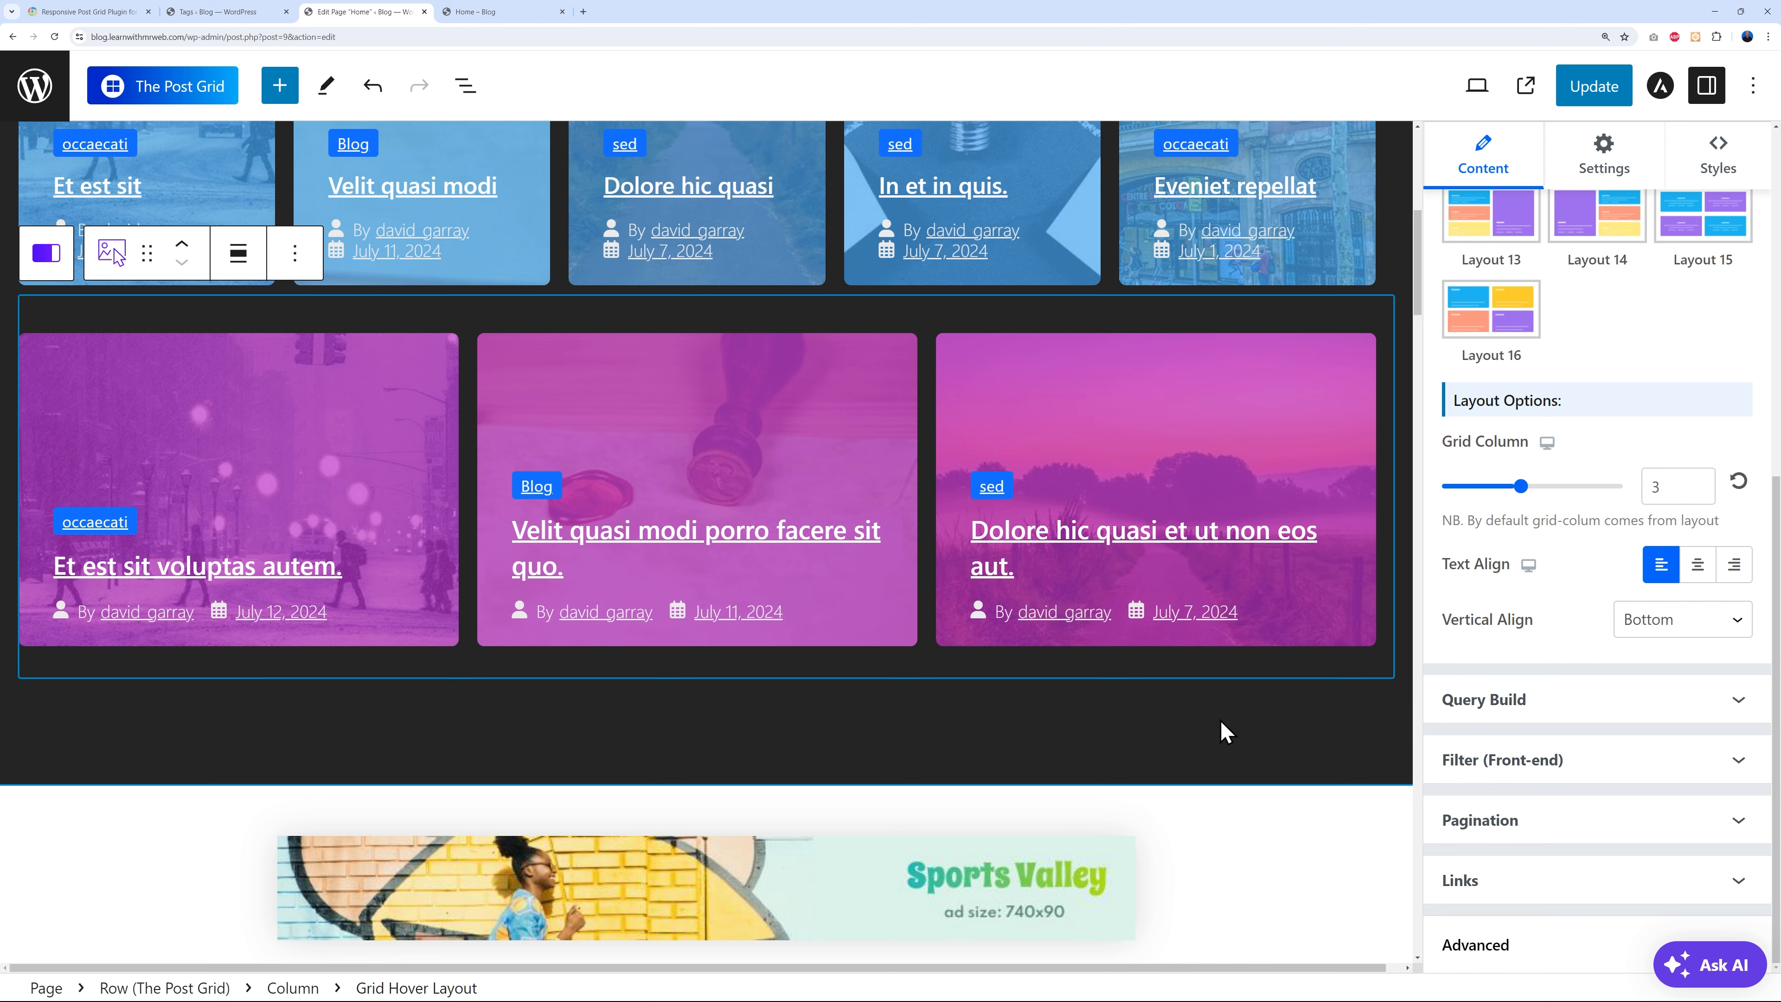
scroll(1255, 694, "up", 3)
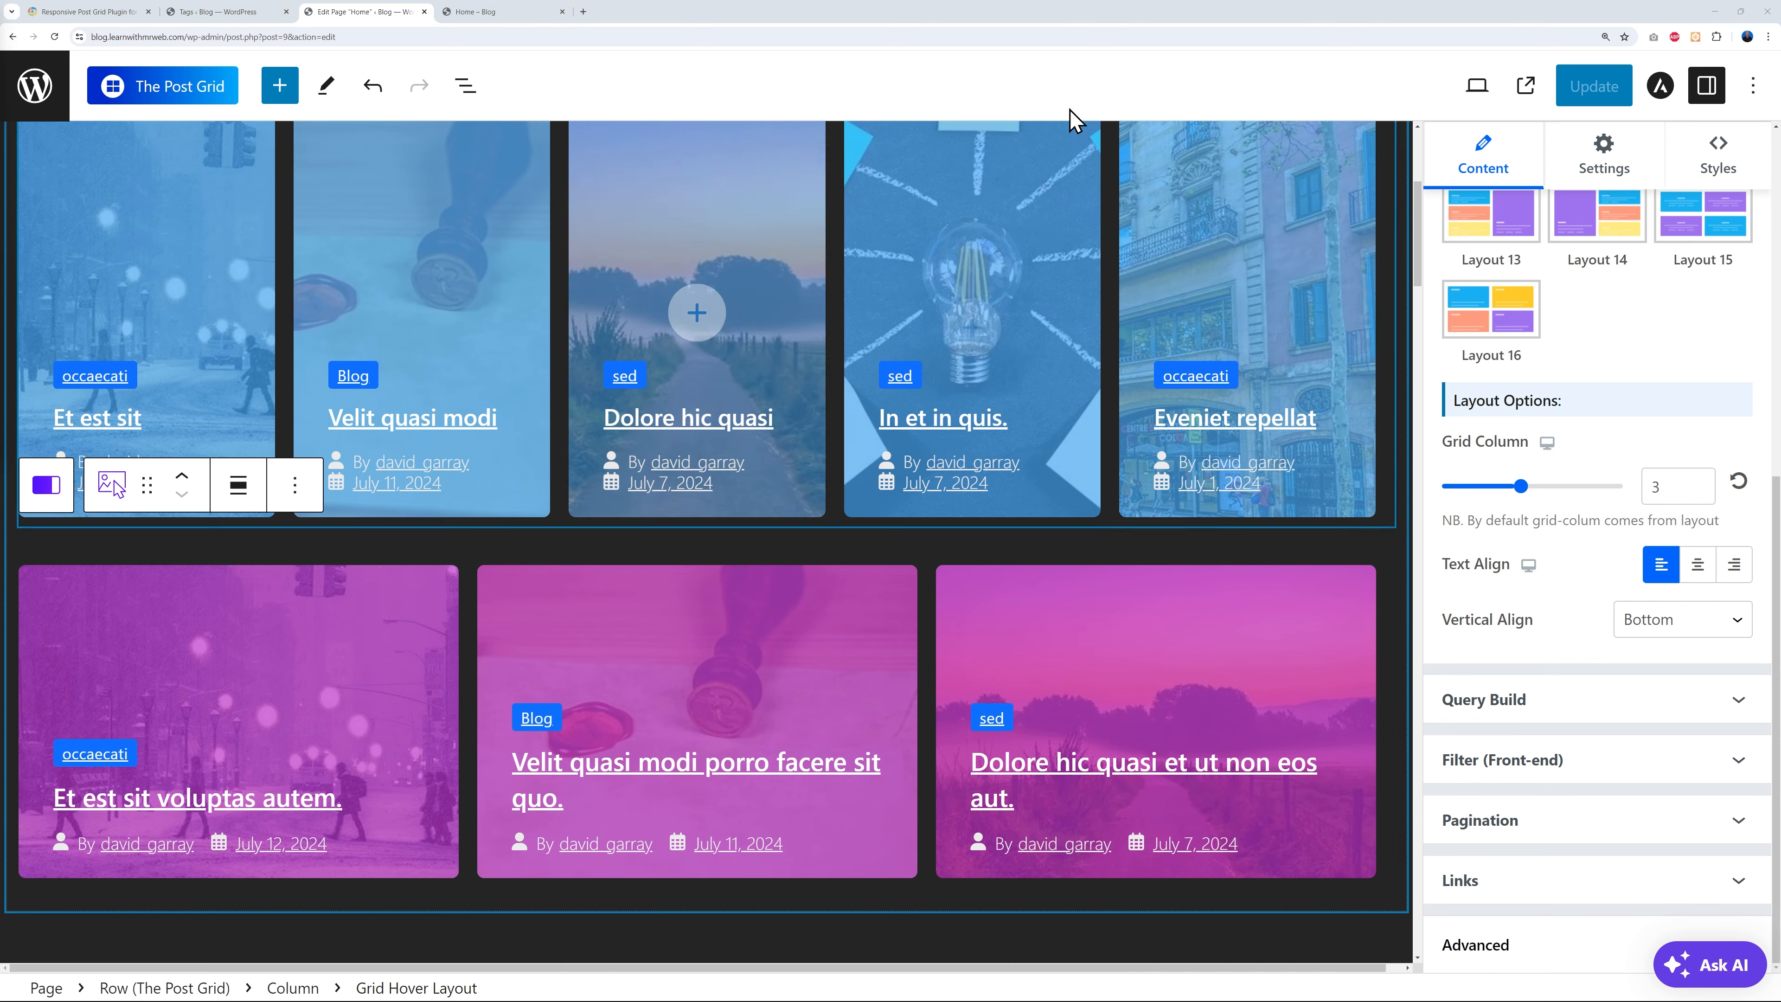
scroll(719, 270, "up", 2)
scroll(841, 414, "up", 2)
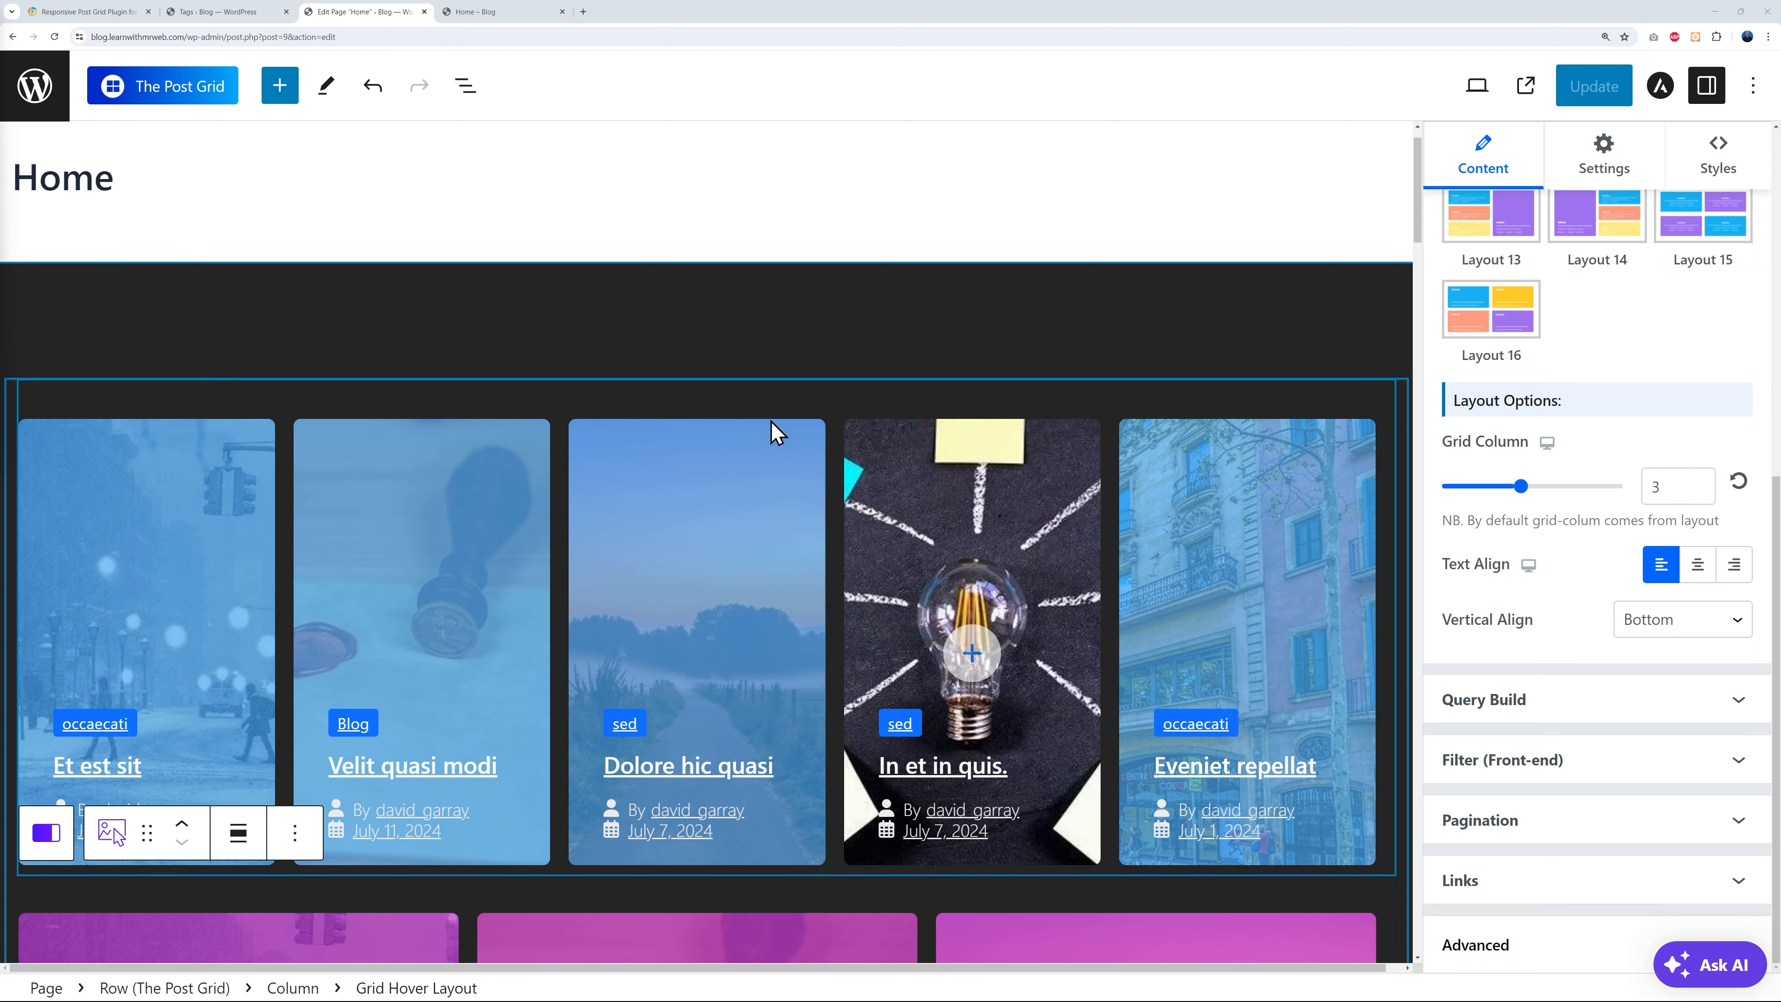
left_click(96, 296)
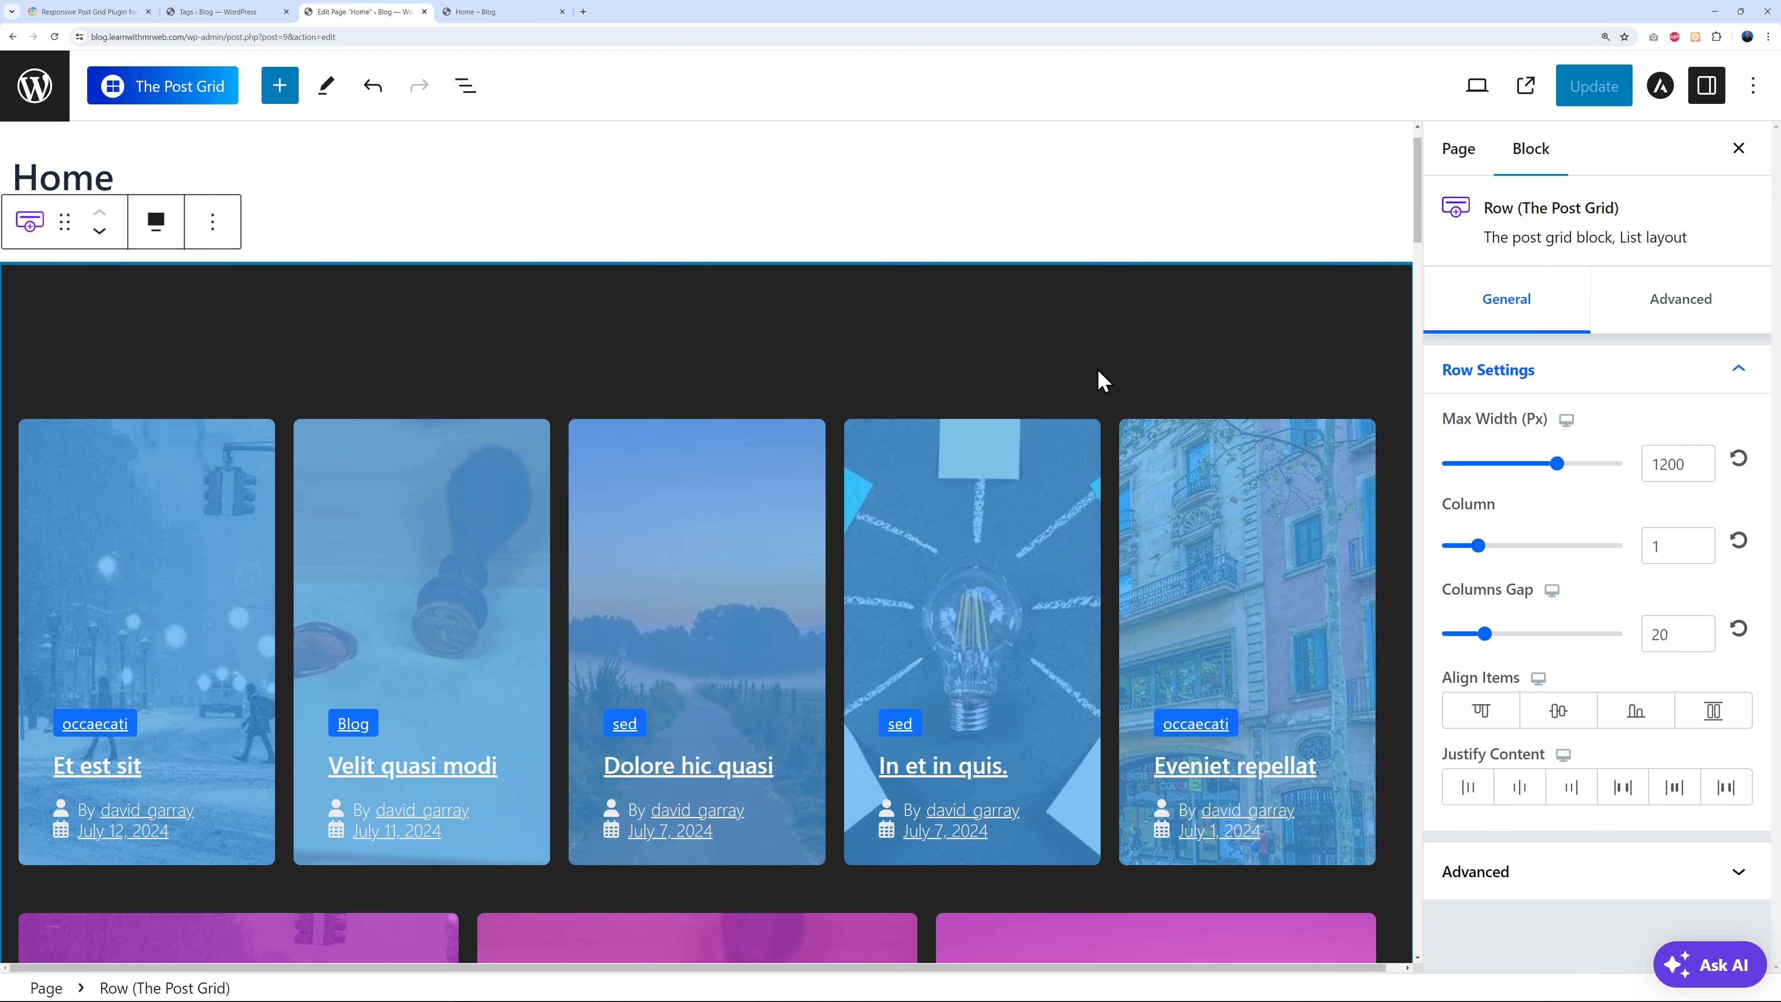
left_click(1673, 308)
left_click(1738, 734)
- Set the row background colour to #241E3F, update the page, and view the live Home page
left_click(1721, 691)
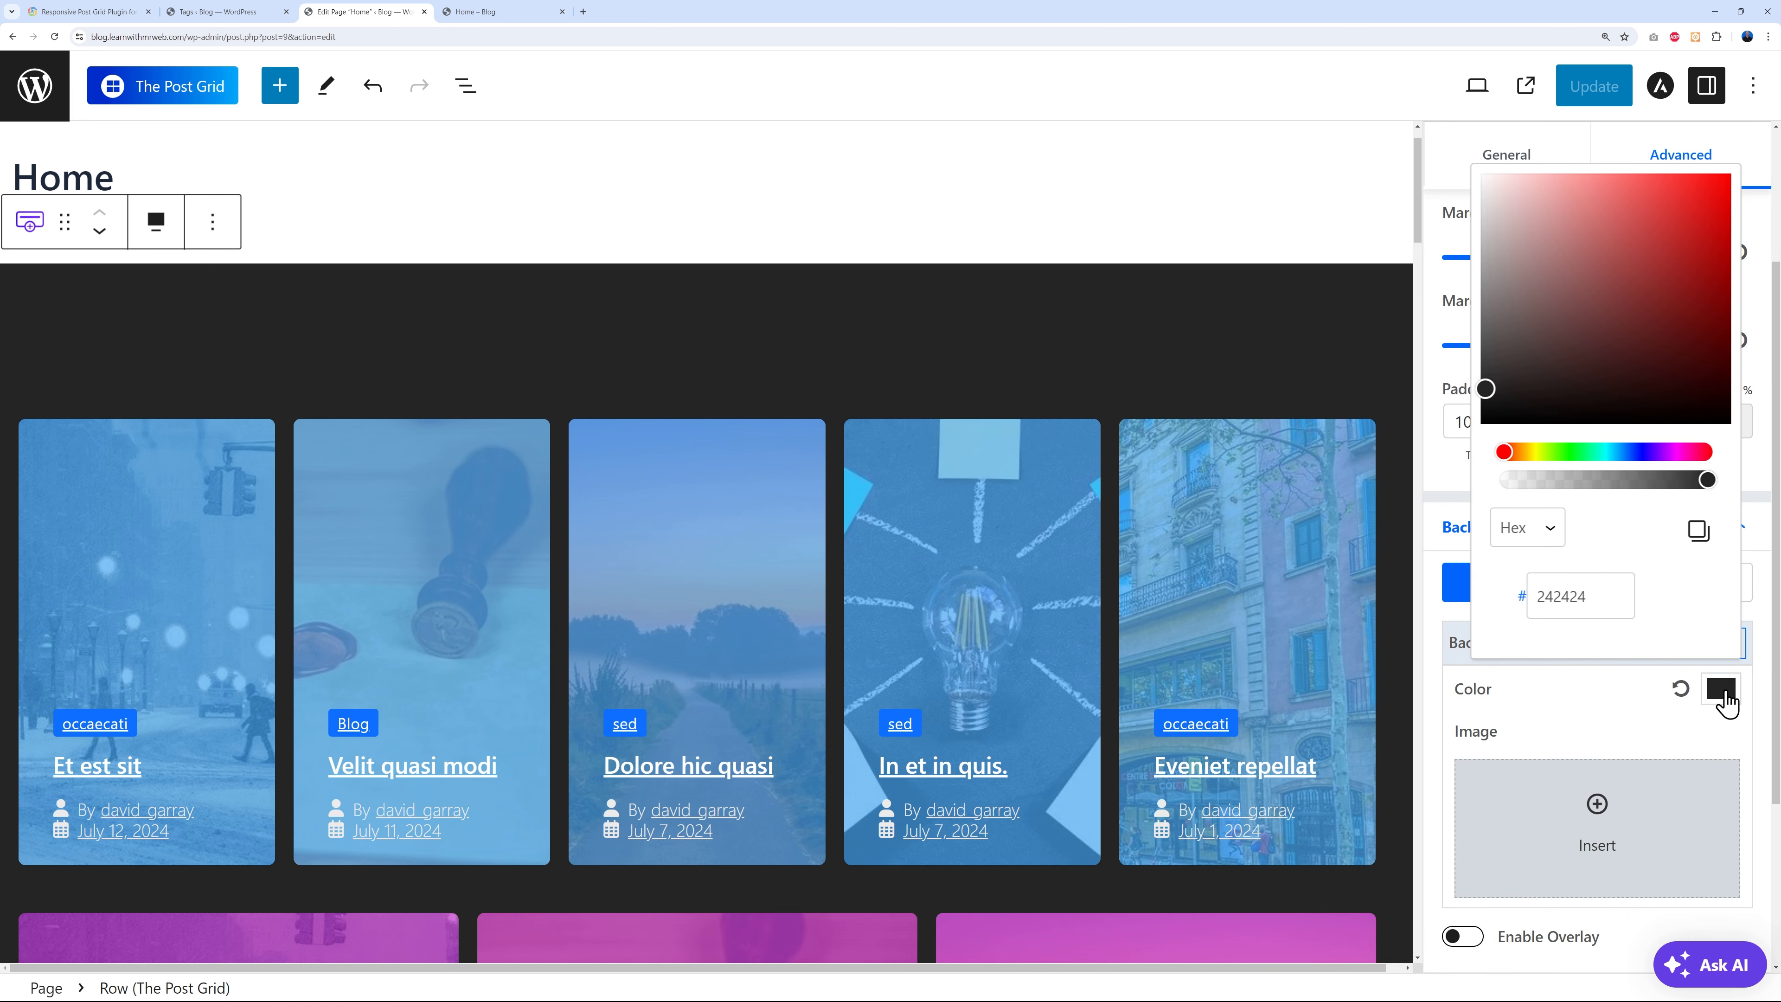
mouse_move(1627, 453)
left_mouse_down()
mouse_move(1643, 453)
mouse_move(1621, 186)
mouse_move(1581, 354)
mouse_move(1535, 389)
mouse_move(1611, 359)
left_mouse_up()
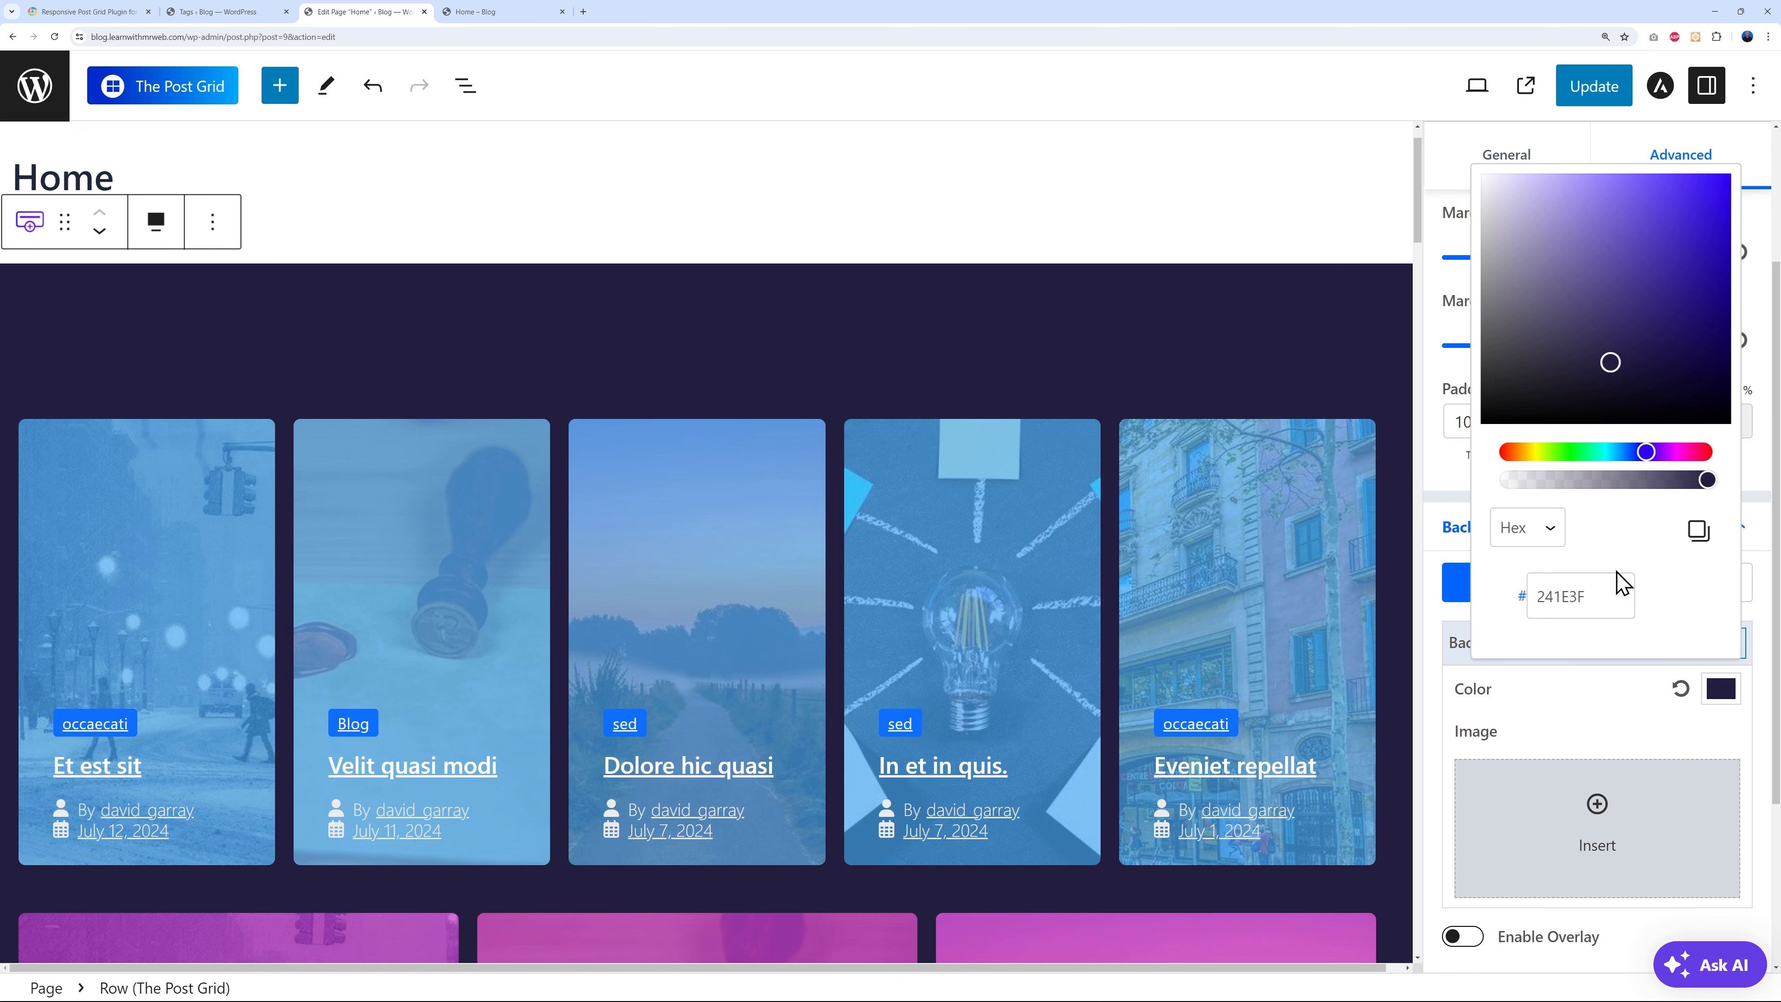
left_click(1631, 740)
left_click(1610, 82)
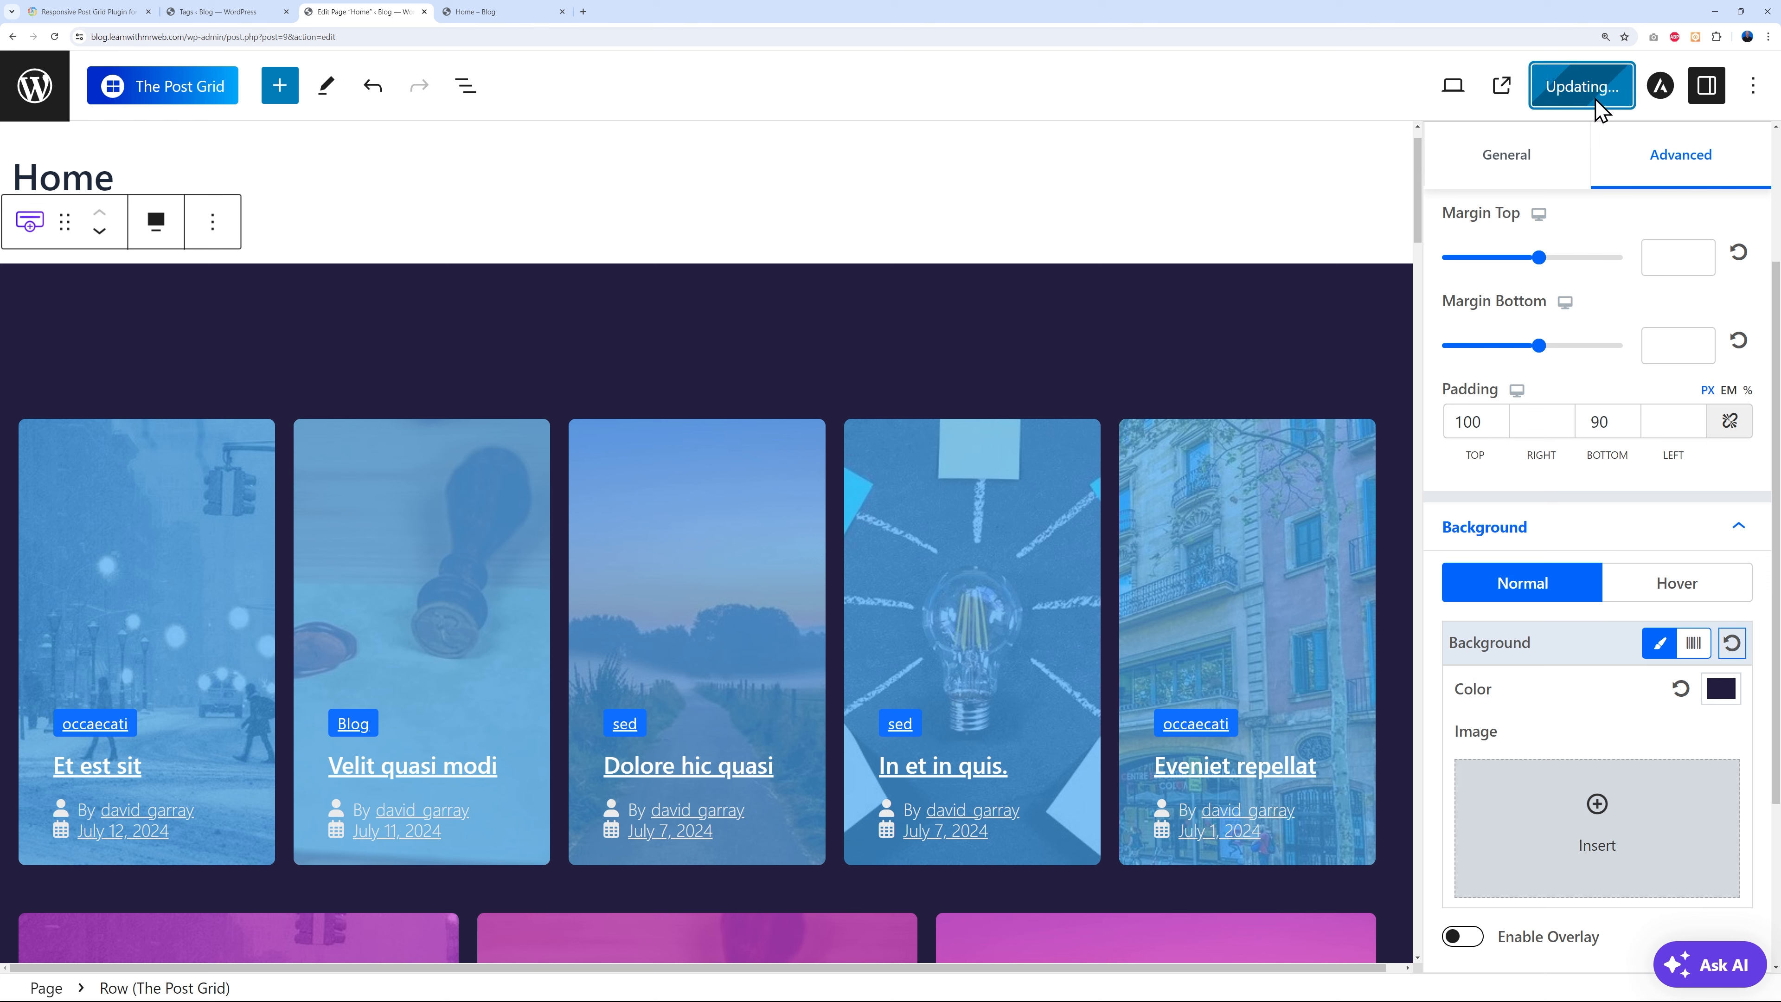
left_click(479, 14)
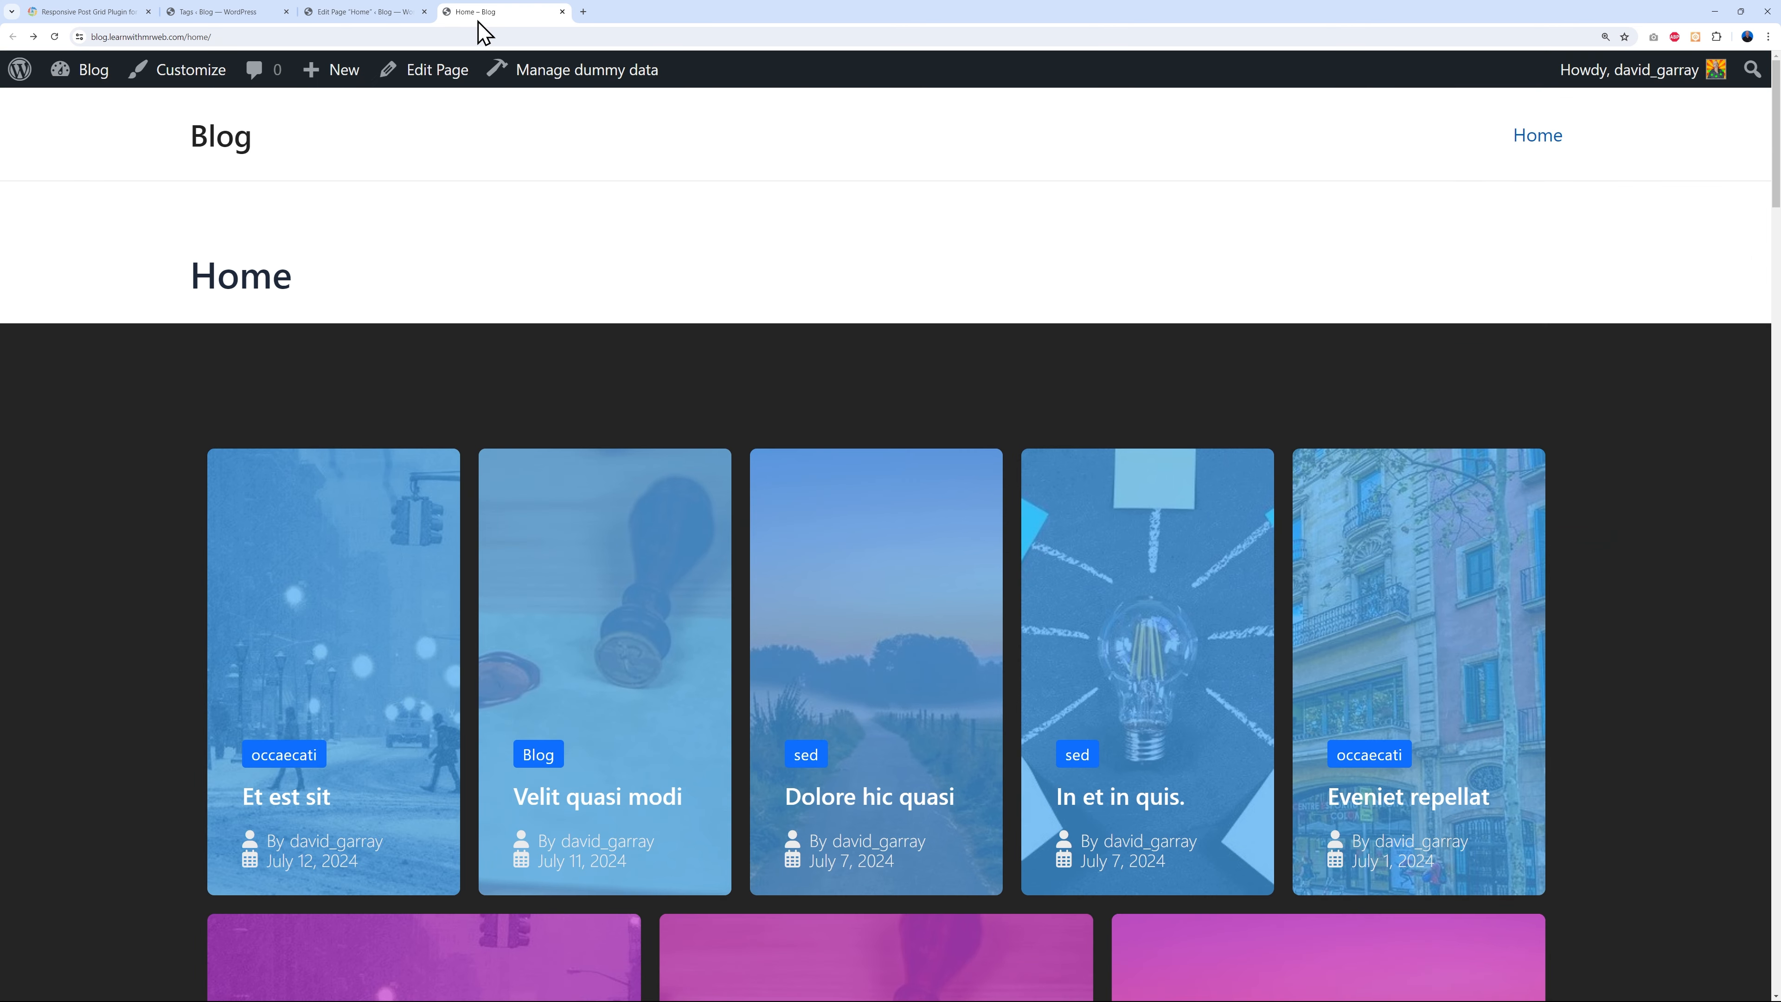
- Reload the live Home page, review the purple post grid section, and return to the editor
left_click(59, 42)
scroll(1641, 449, "down", 2)
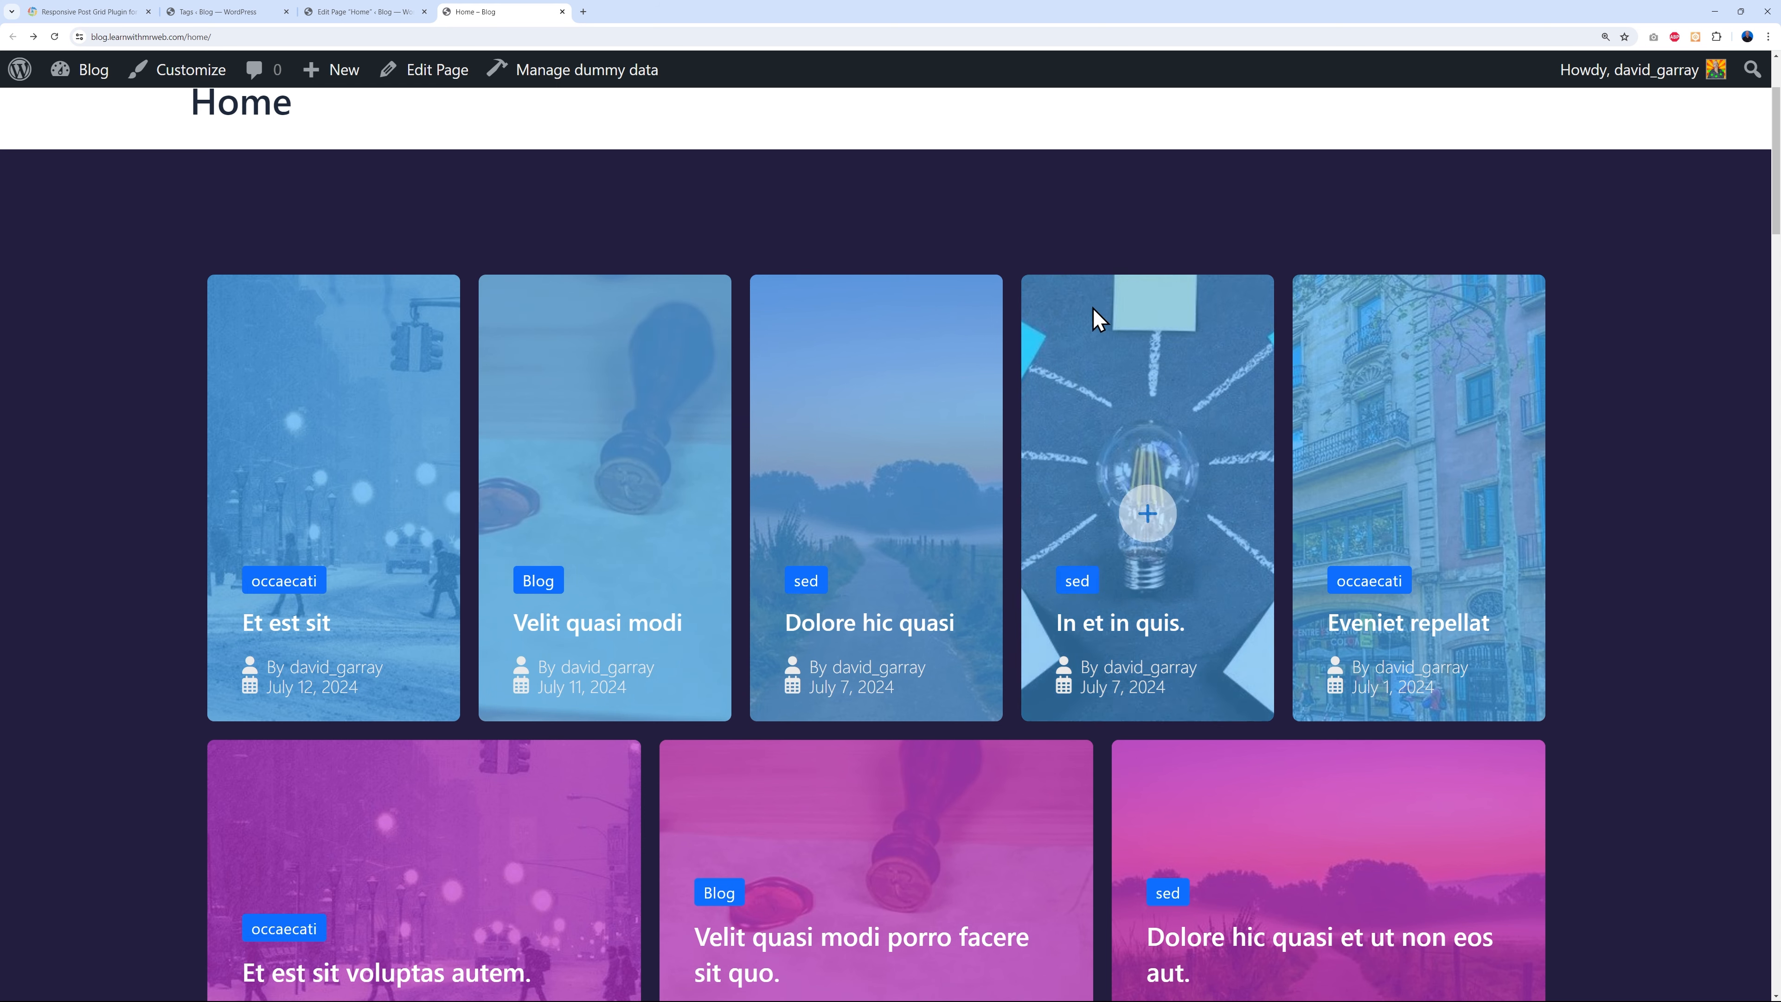
scroll(1673, 516, "down", 10)
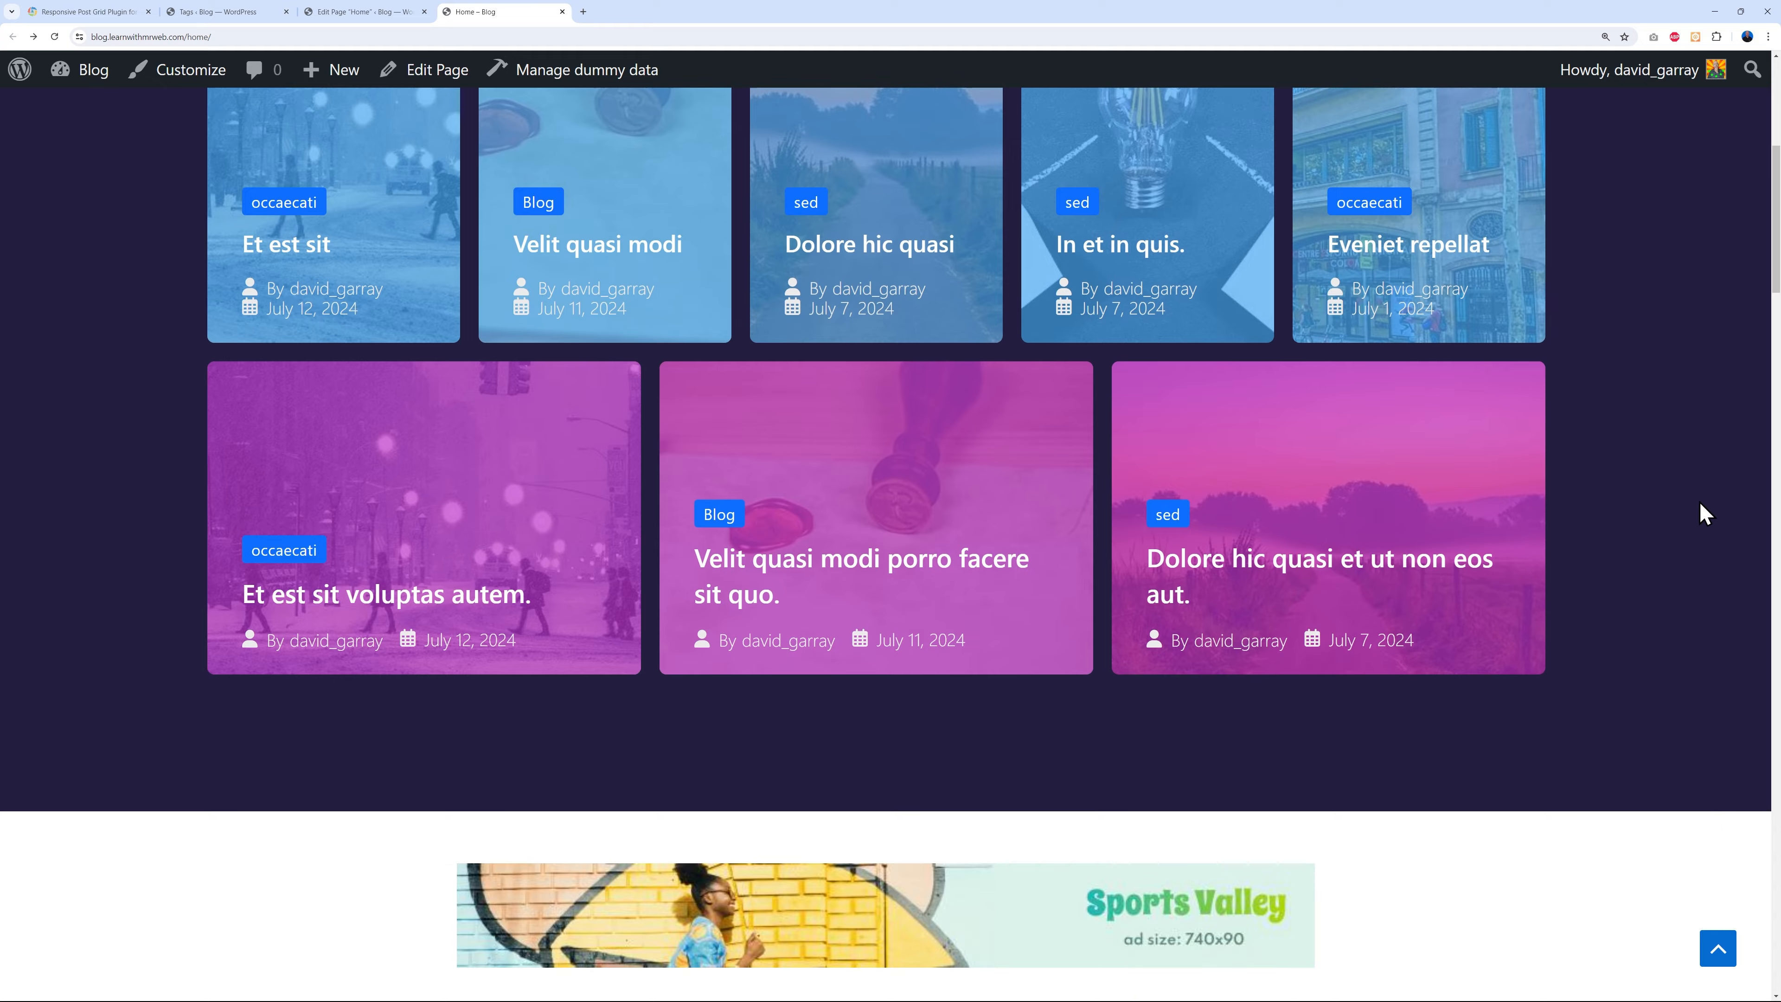
scroll(1708, 519, "down", 5)
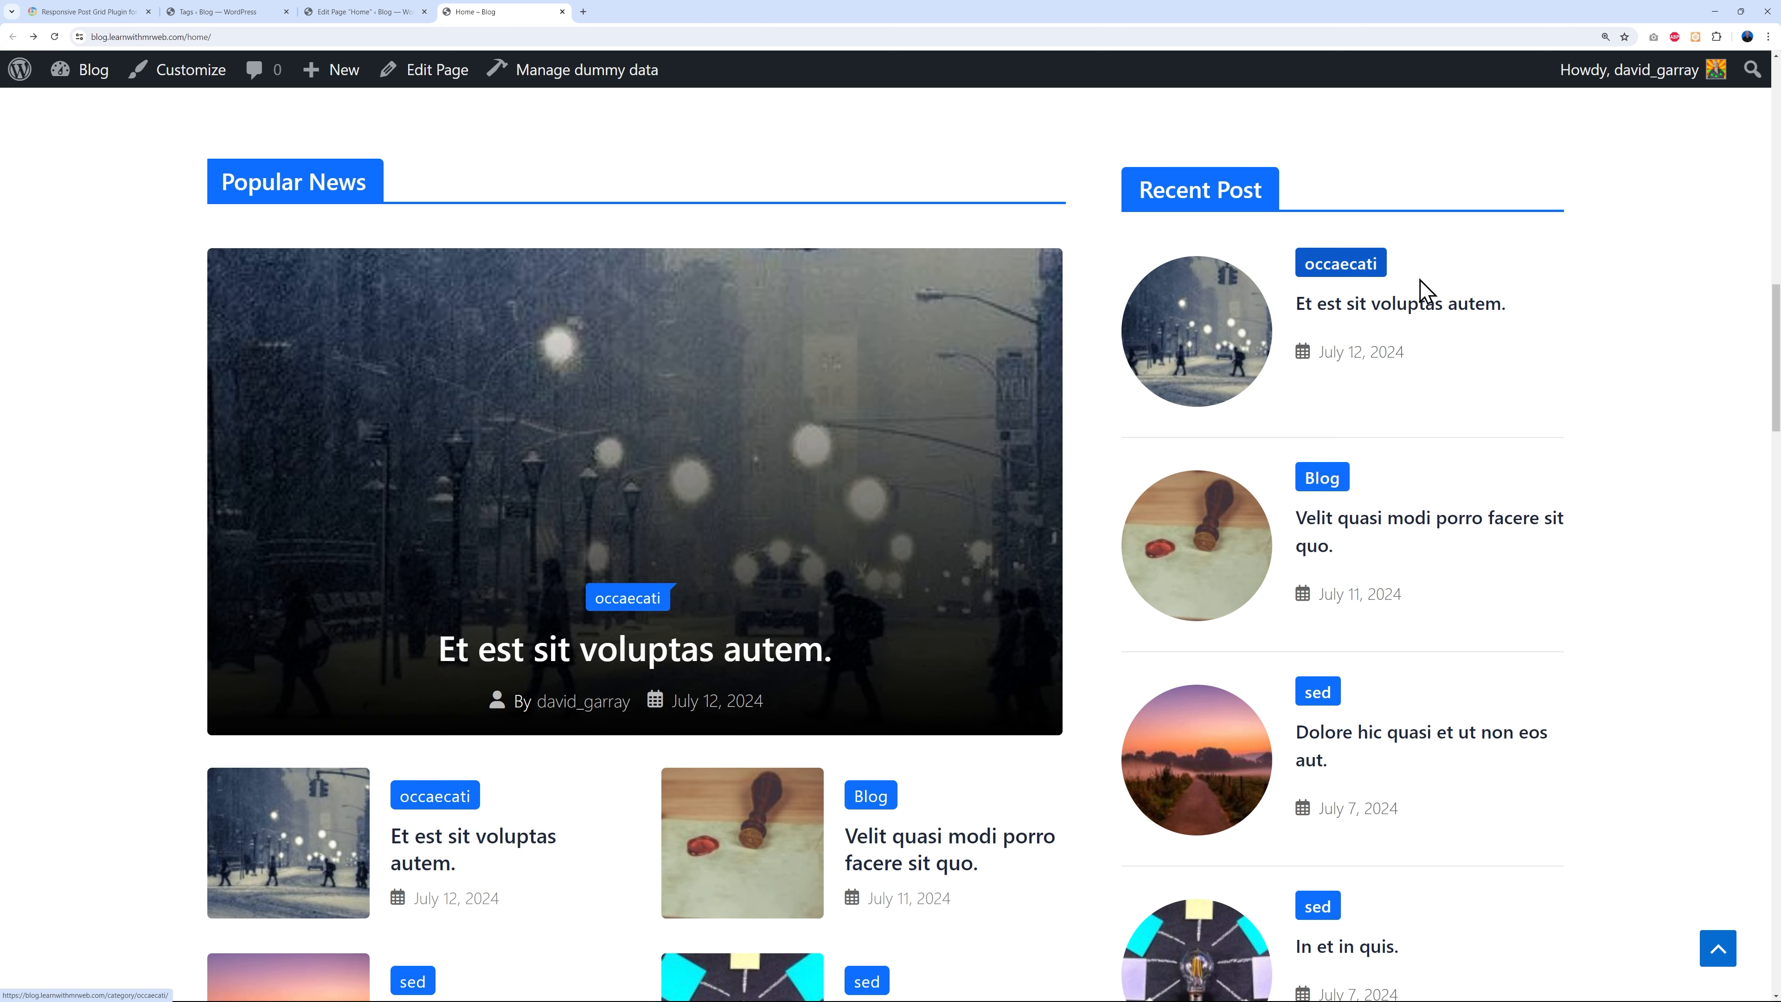
scroll(1396, 534, "down", 3)
scroll(1381, 597, "up", 2)
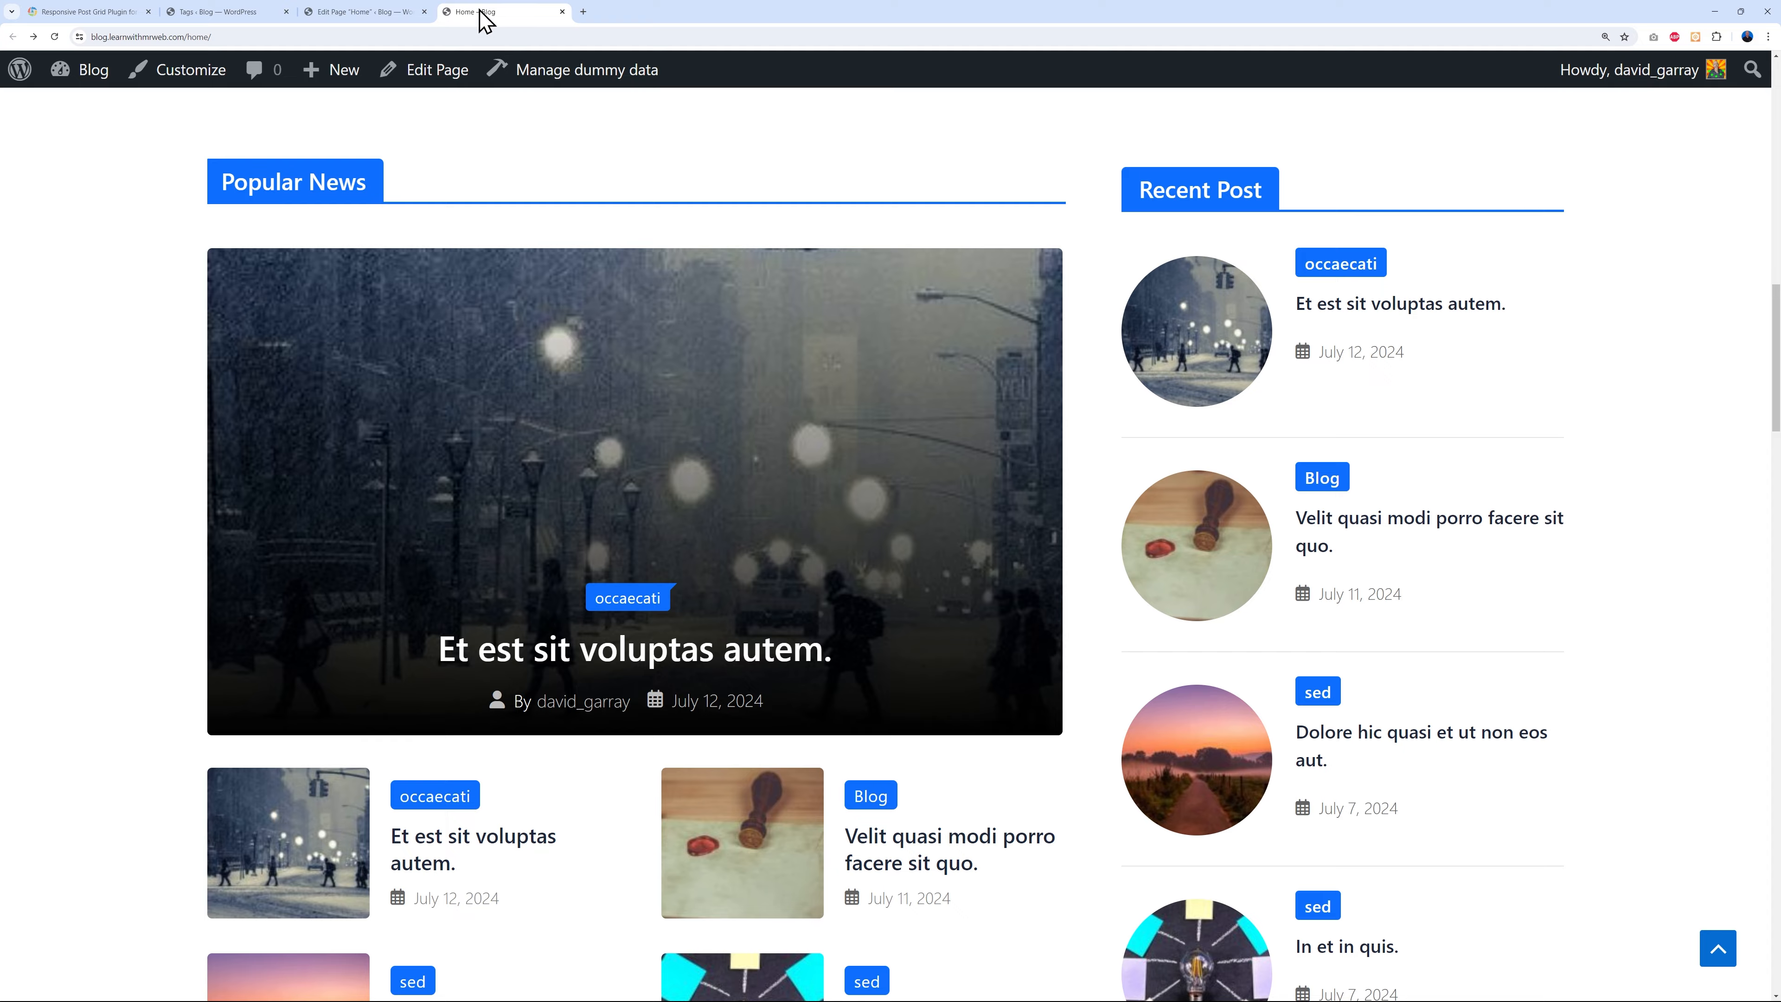
left_click(365, 13)
scroll(1065, 612, "down", 4)
scroll(1064, 604, "down", 10)
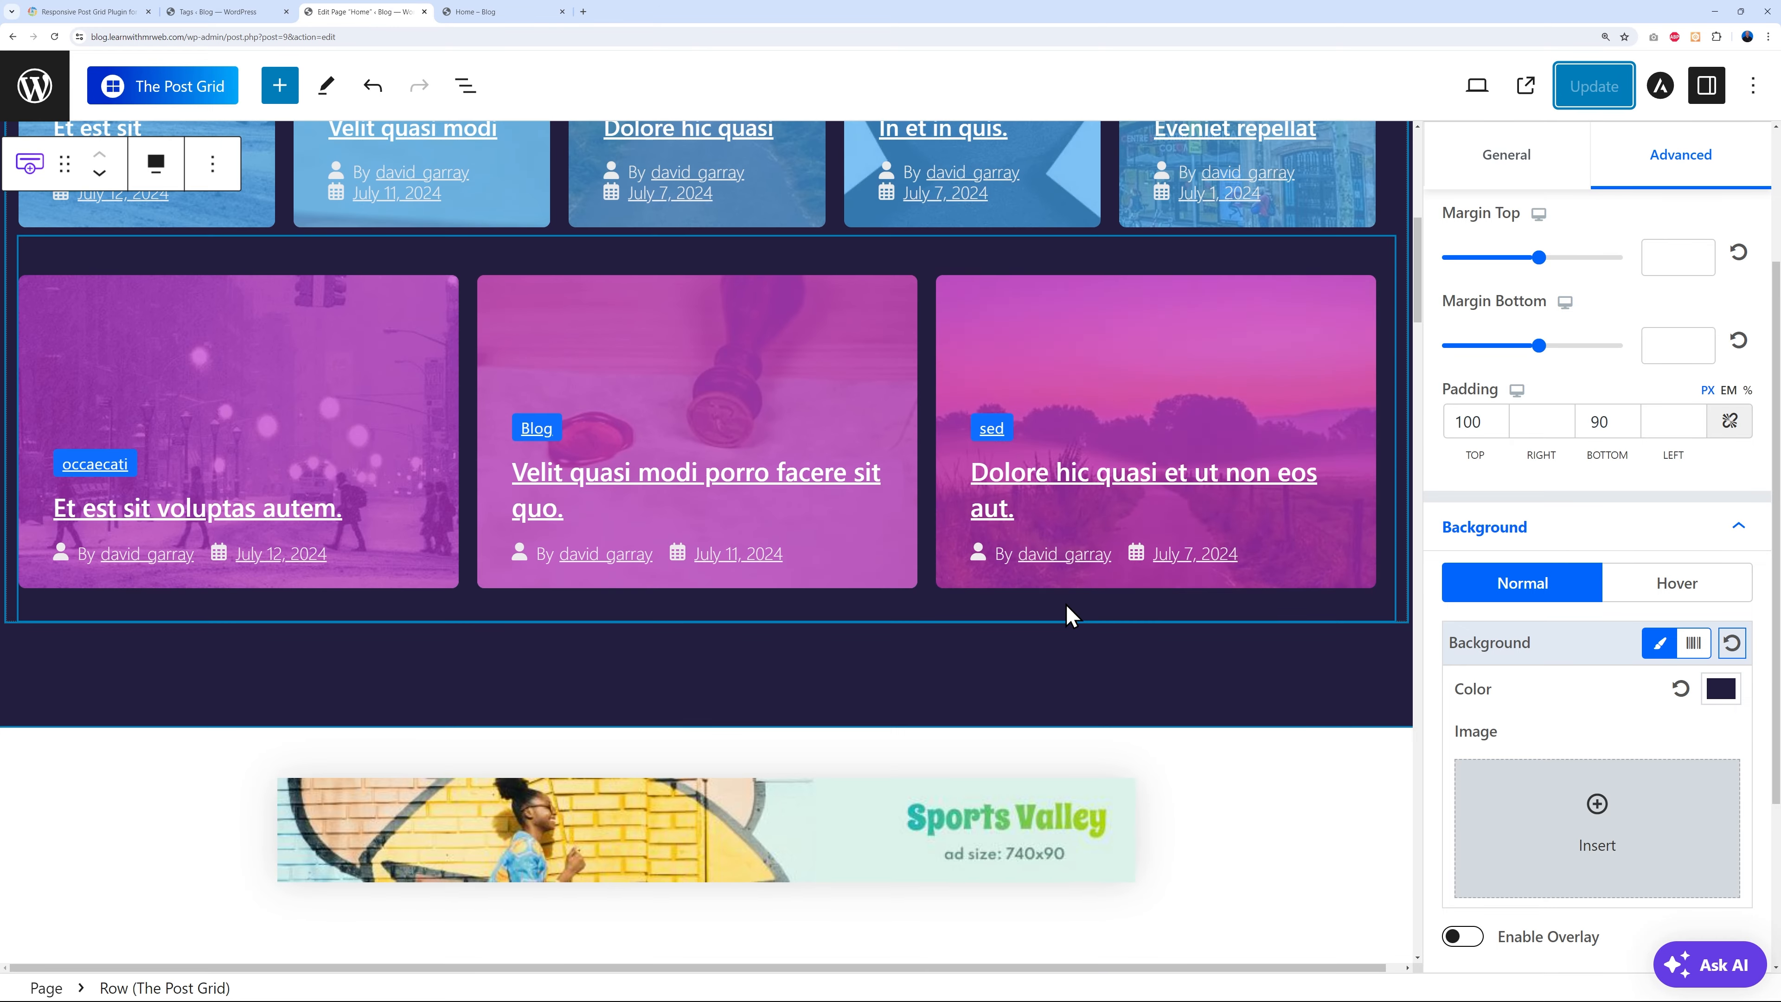
left_click(1176, 363)
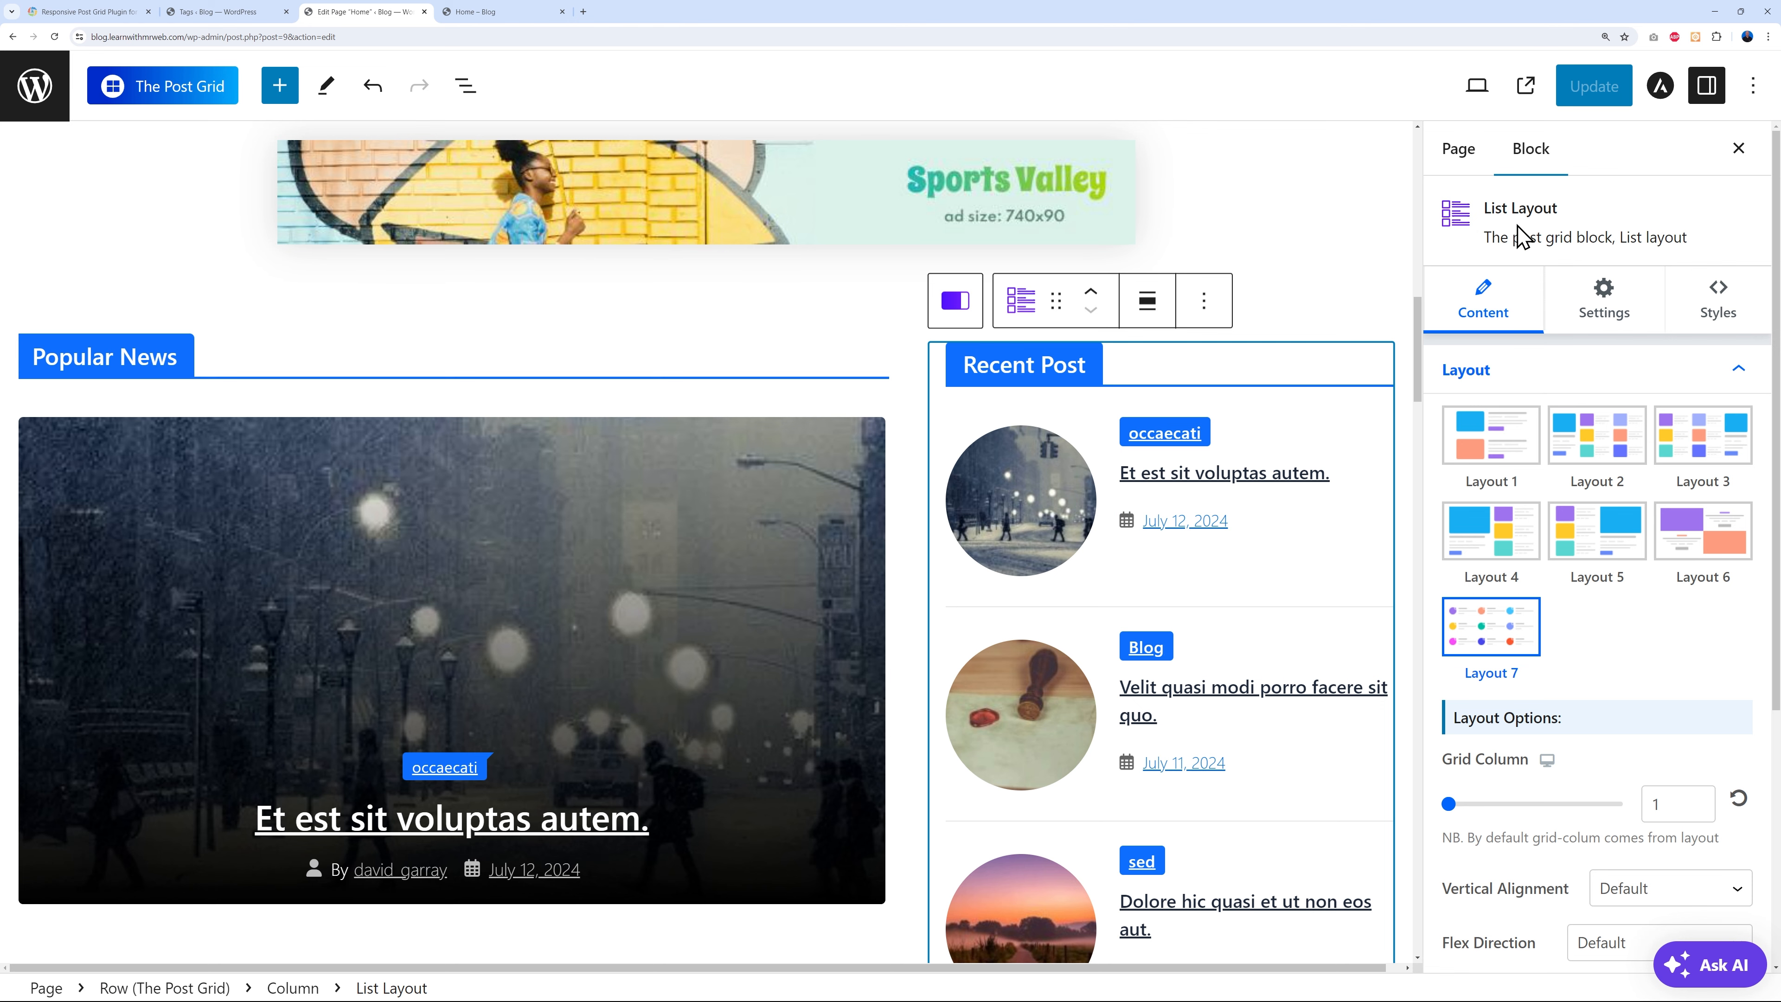
scroll(723, 561, "up", 10)
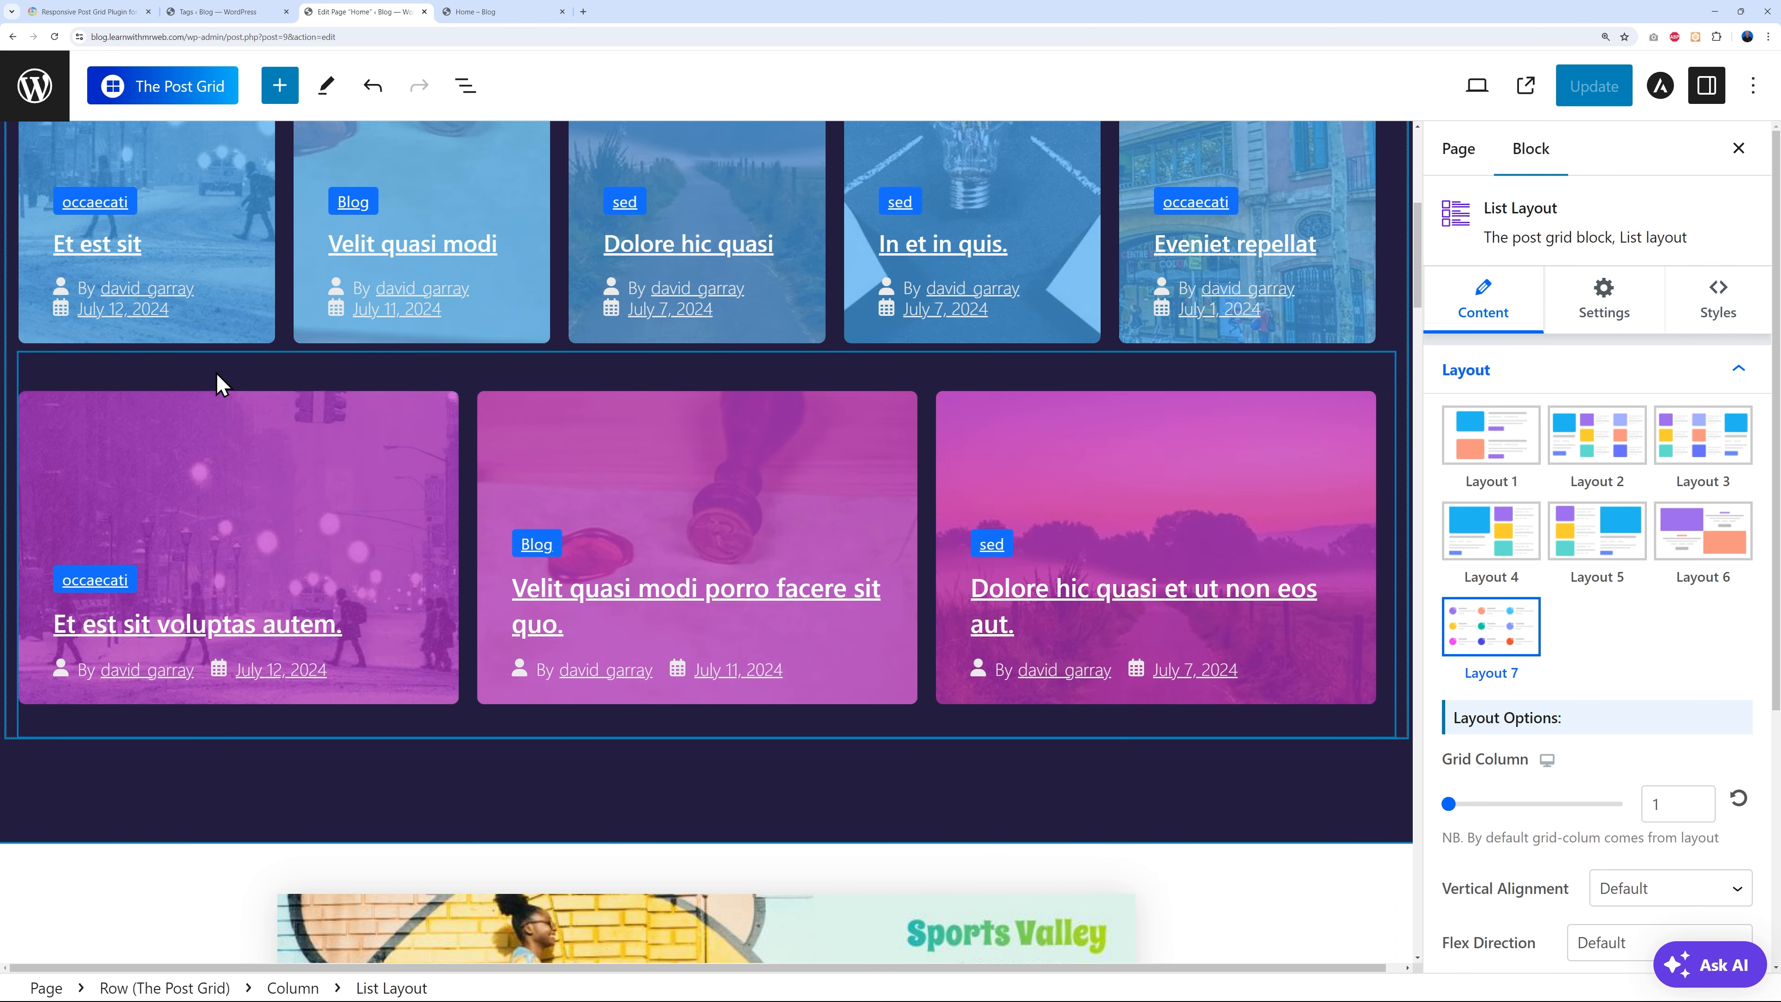
left_click(220, 383)
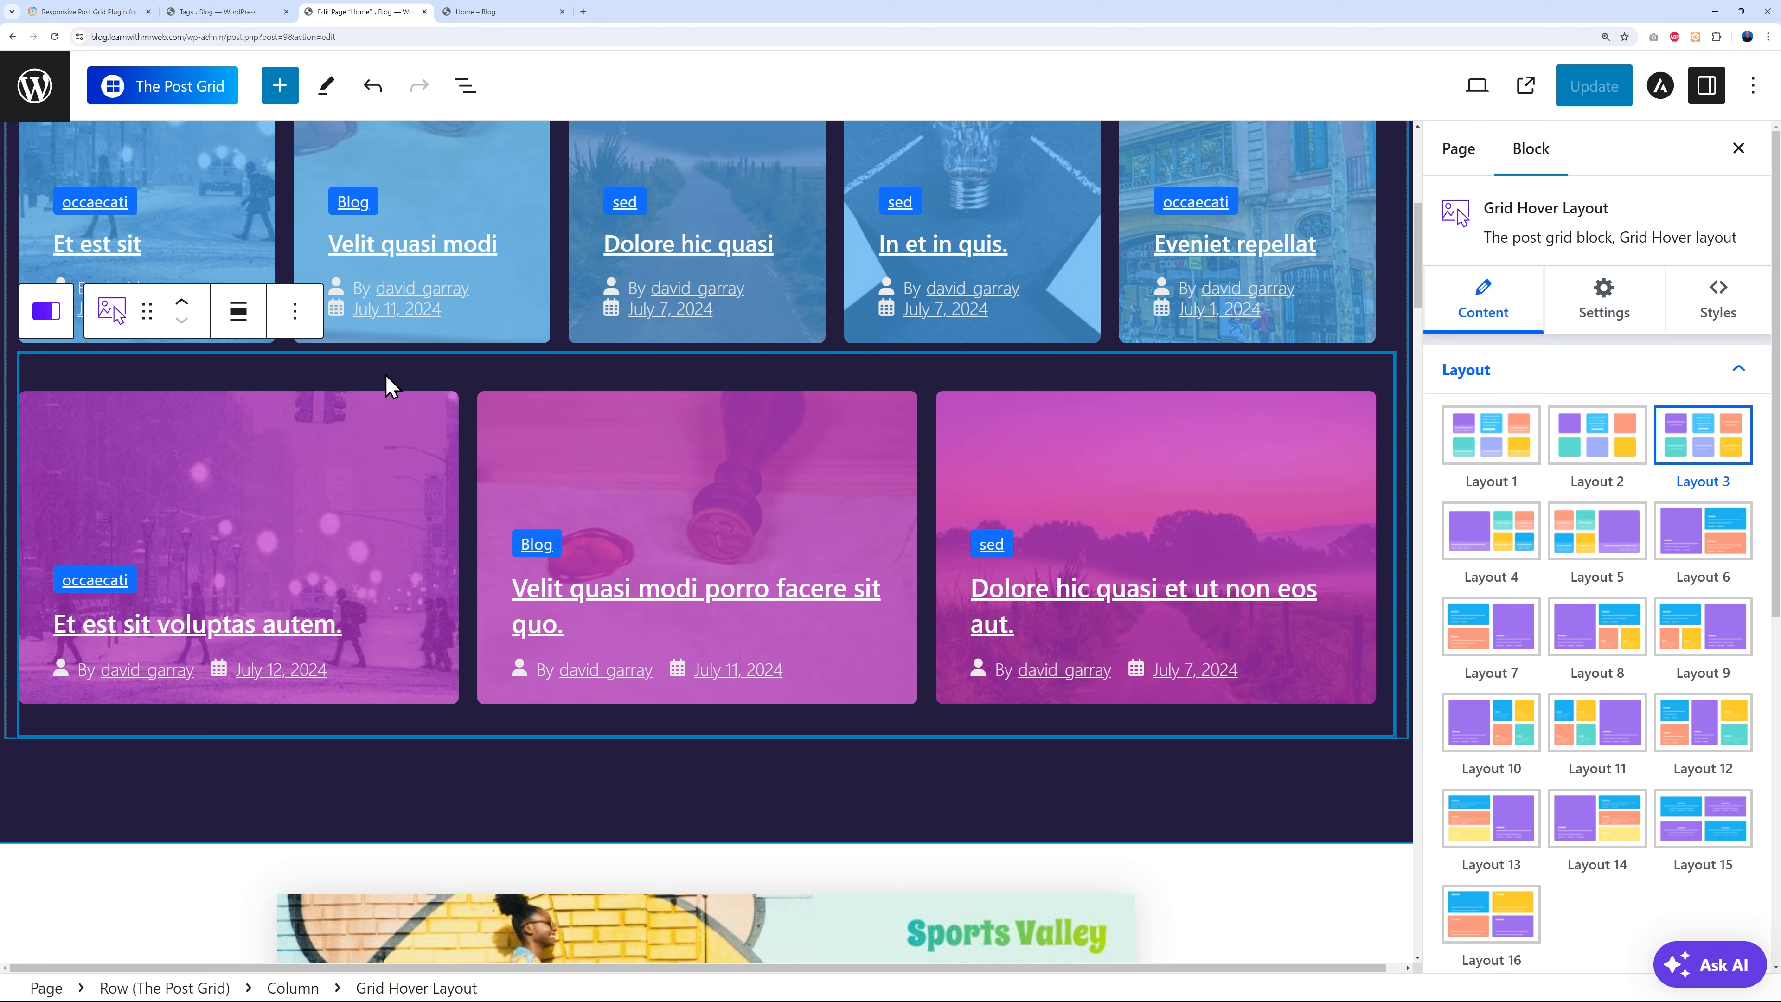
scroll(1142, 442, "down", 10)
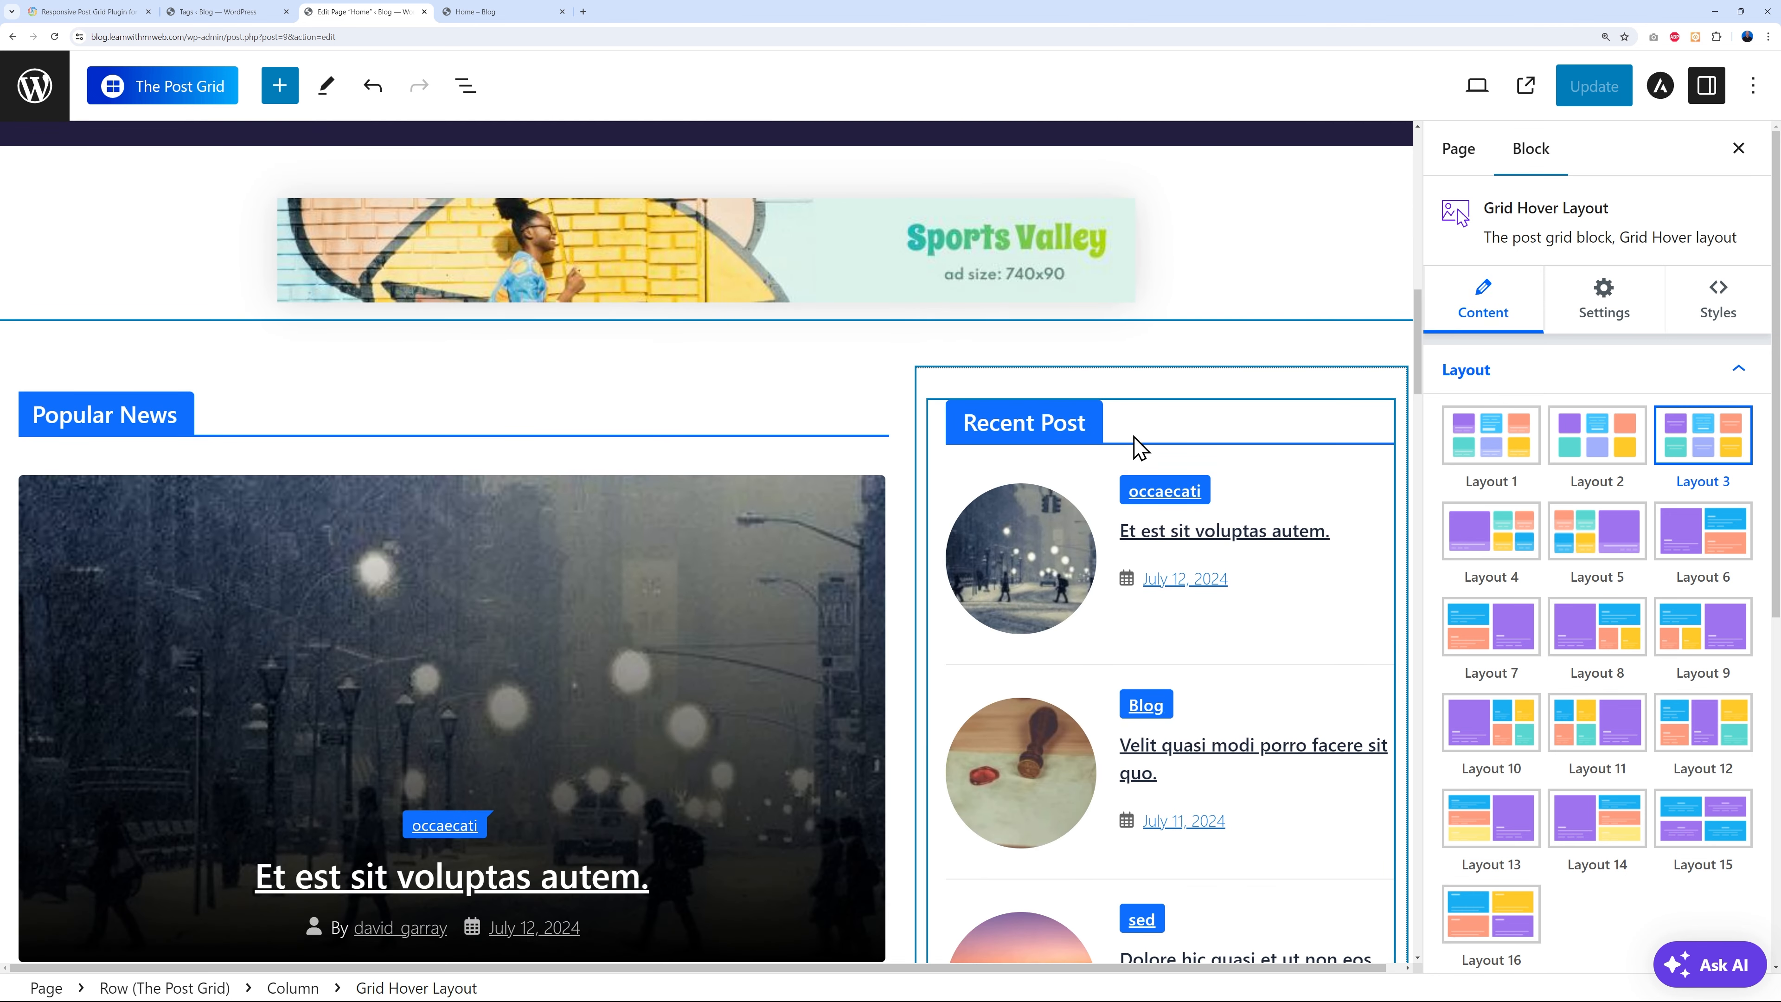
left_click(1153, 431)
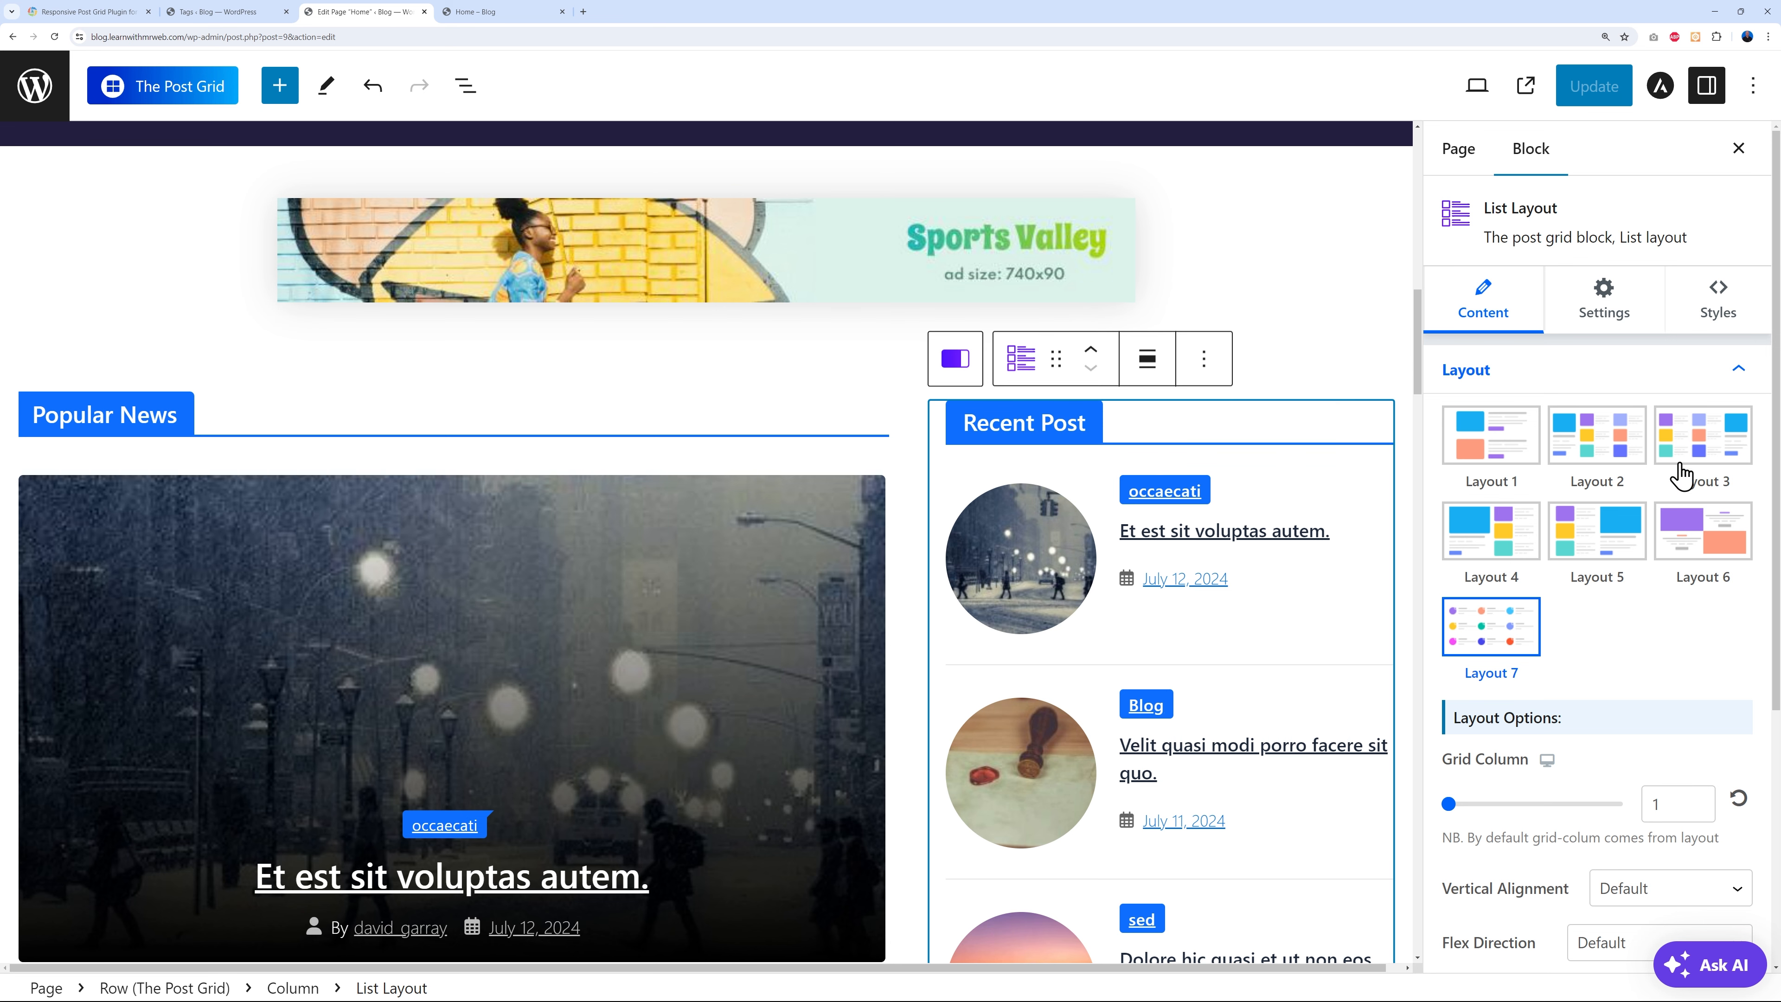
scroll(1689, 568, "down", 2)
scroll(1582, 739, "down", 2)
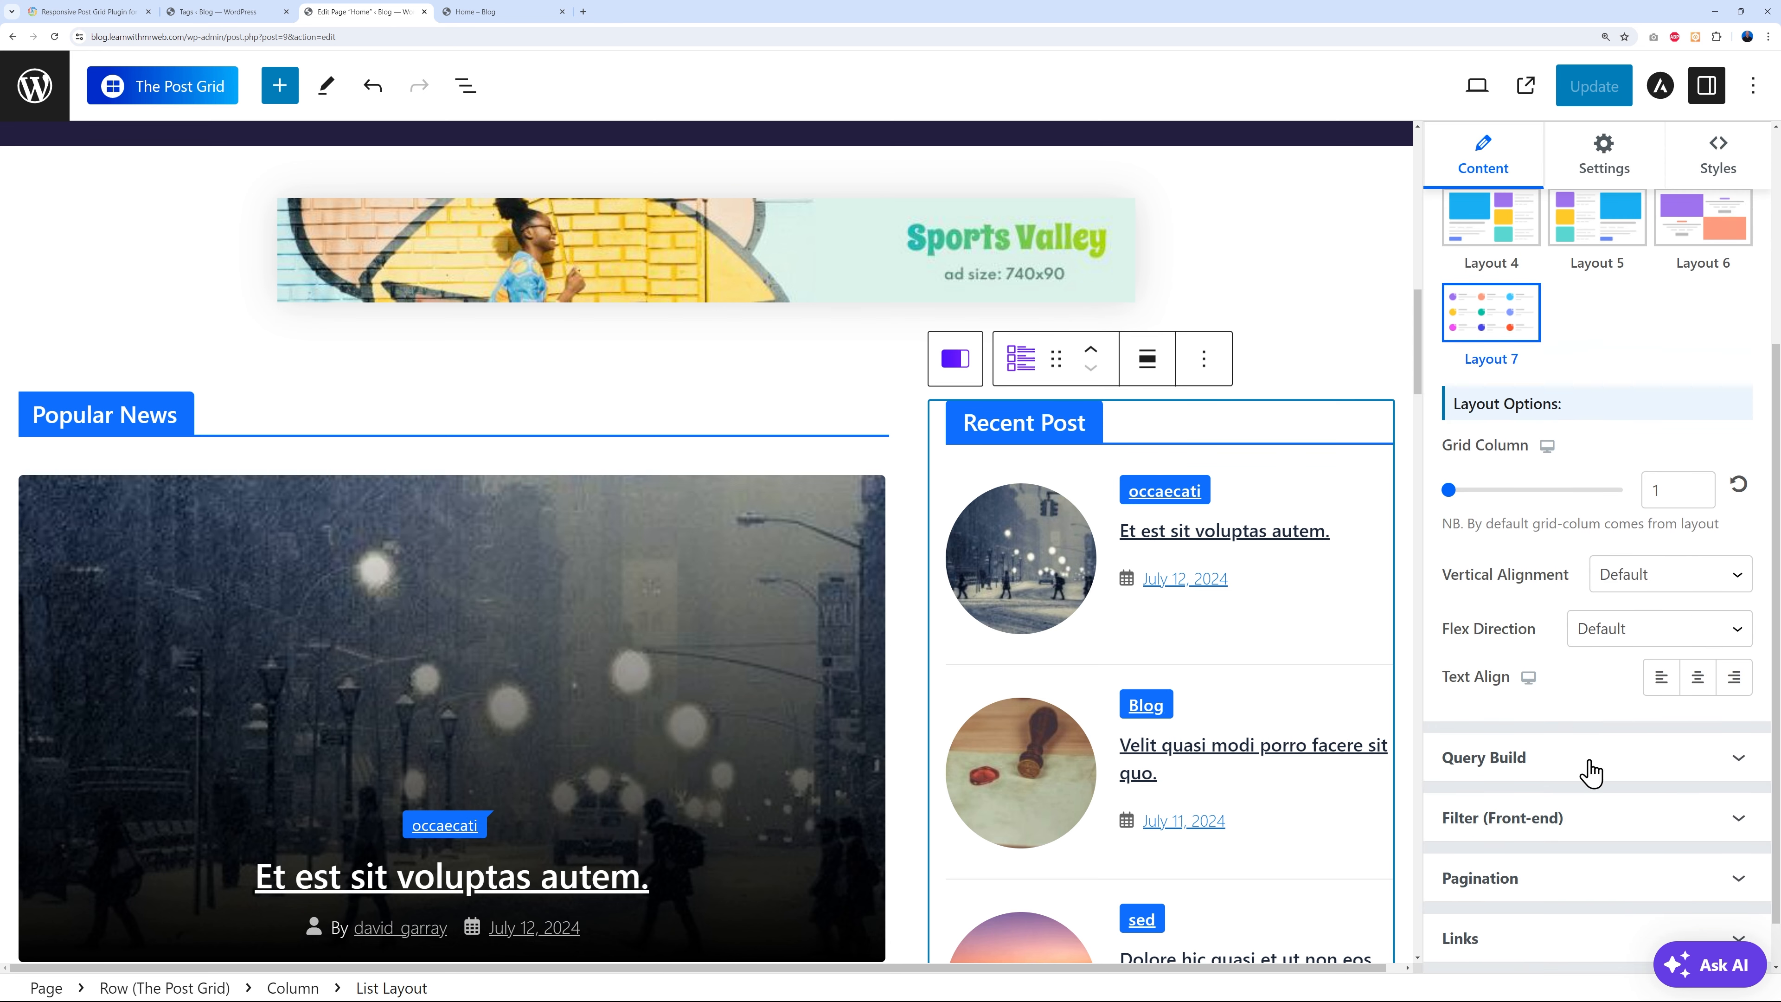
scroll(1605, 772, "down", 1)
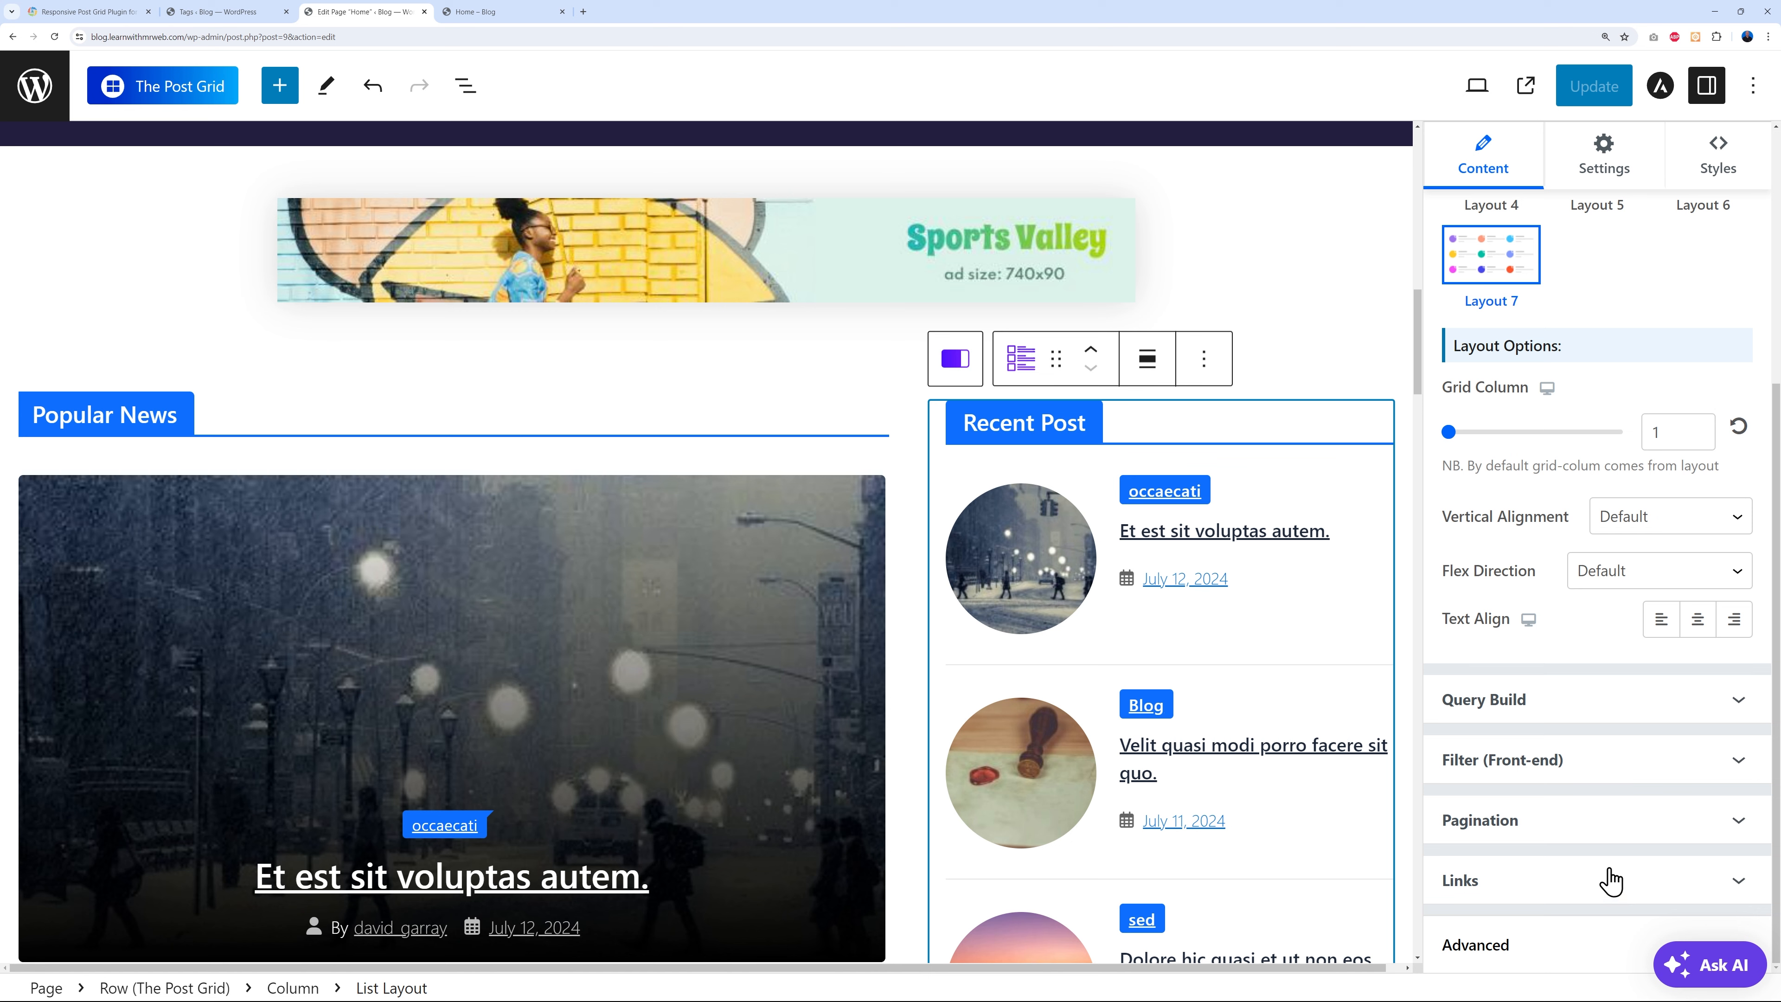
scroll(1586, 919, "up", 5)
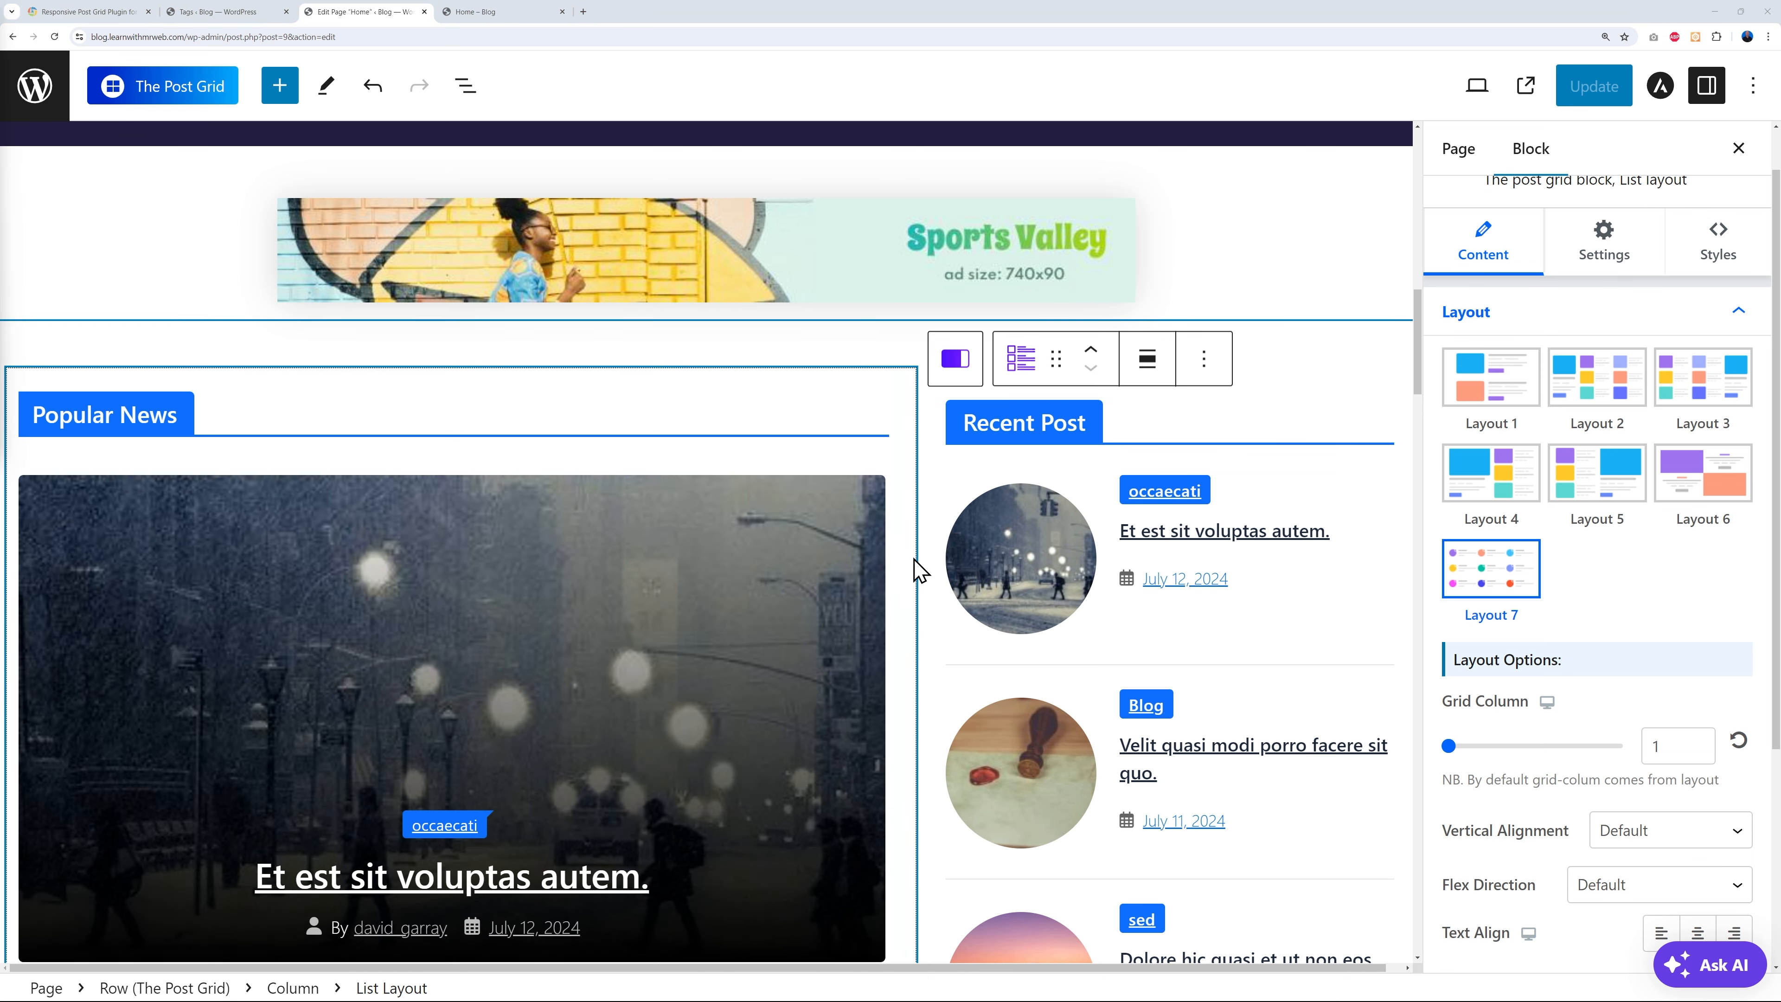
scroll(915, 568, "down", 10)
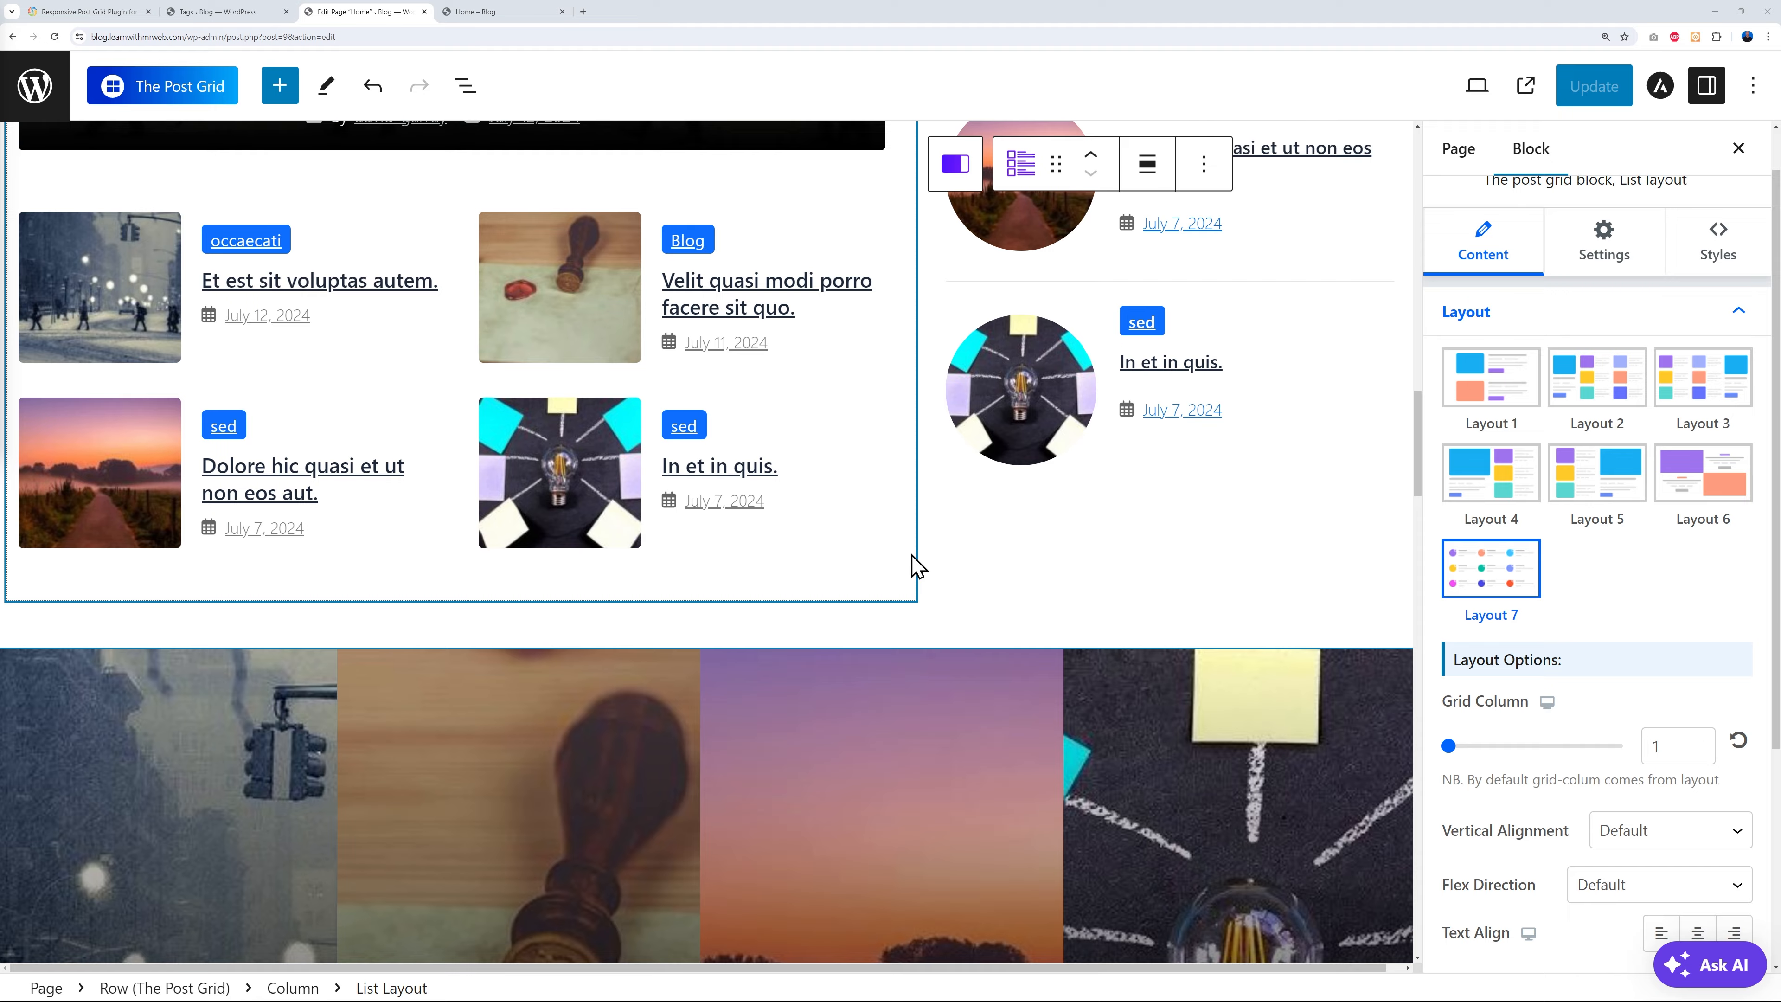
scroll(915, 568, "down", 12)
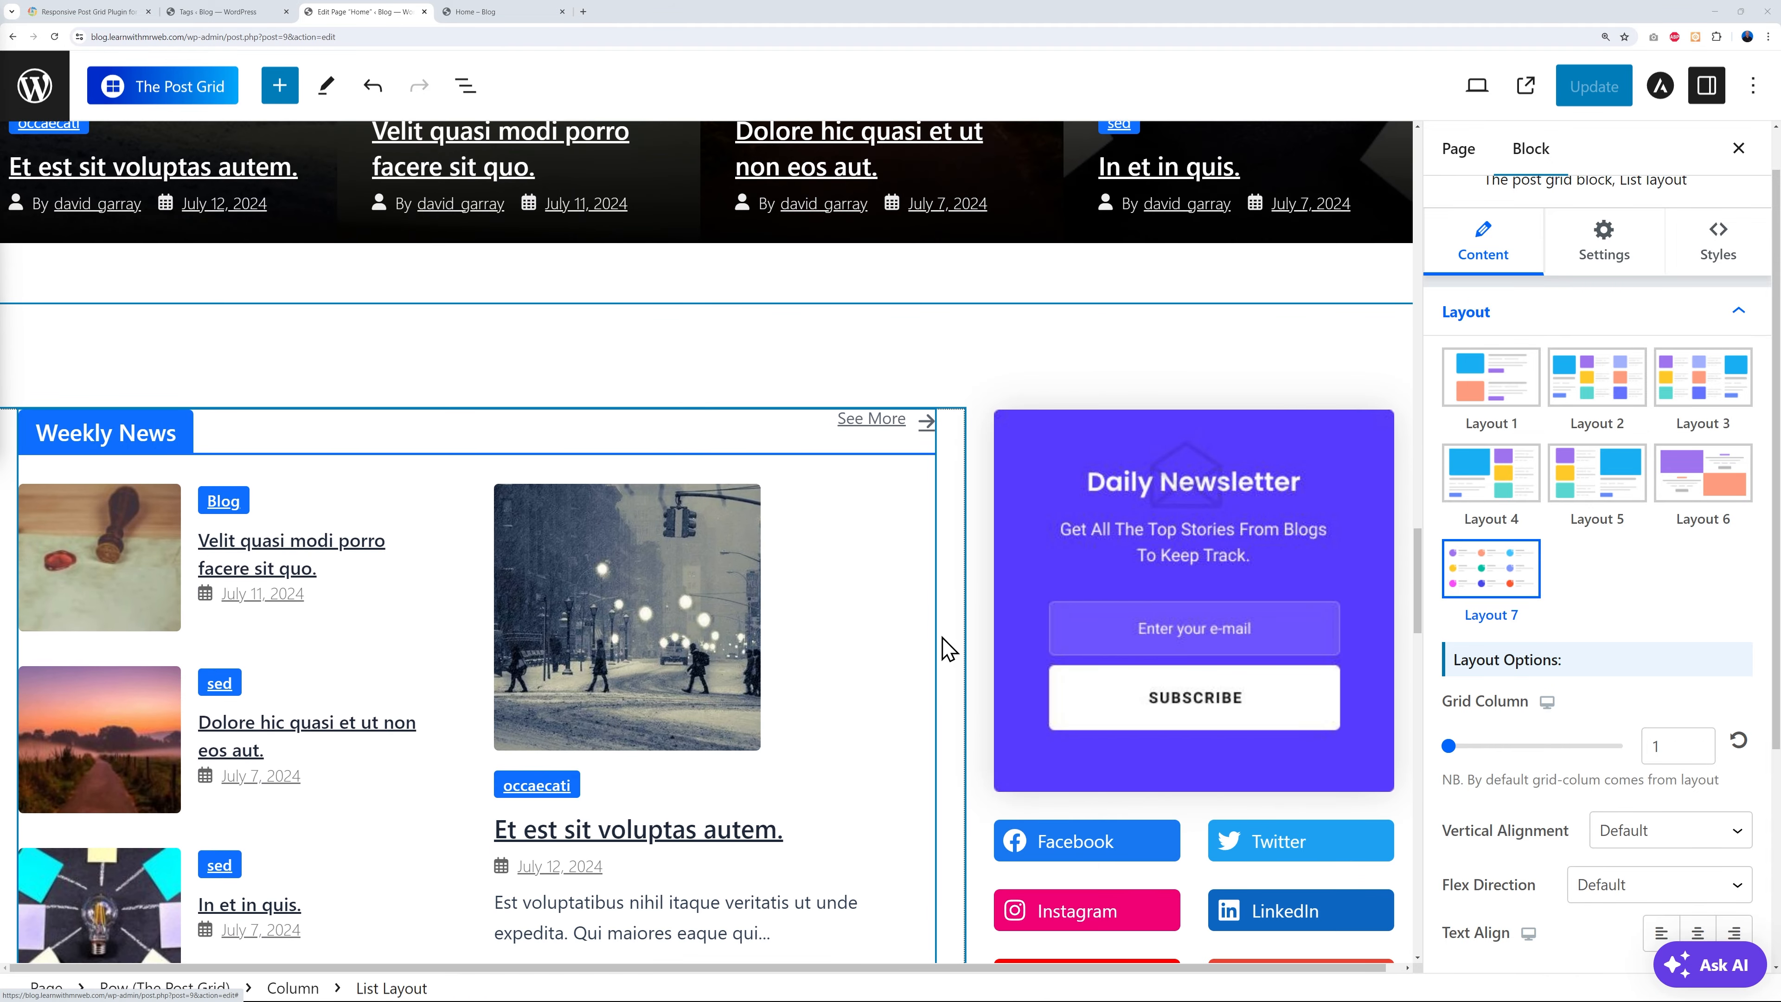
scroll(946, 635, "down", 4)
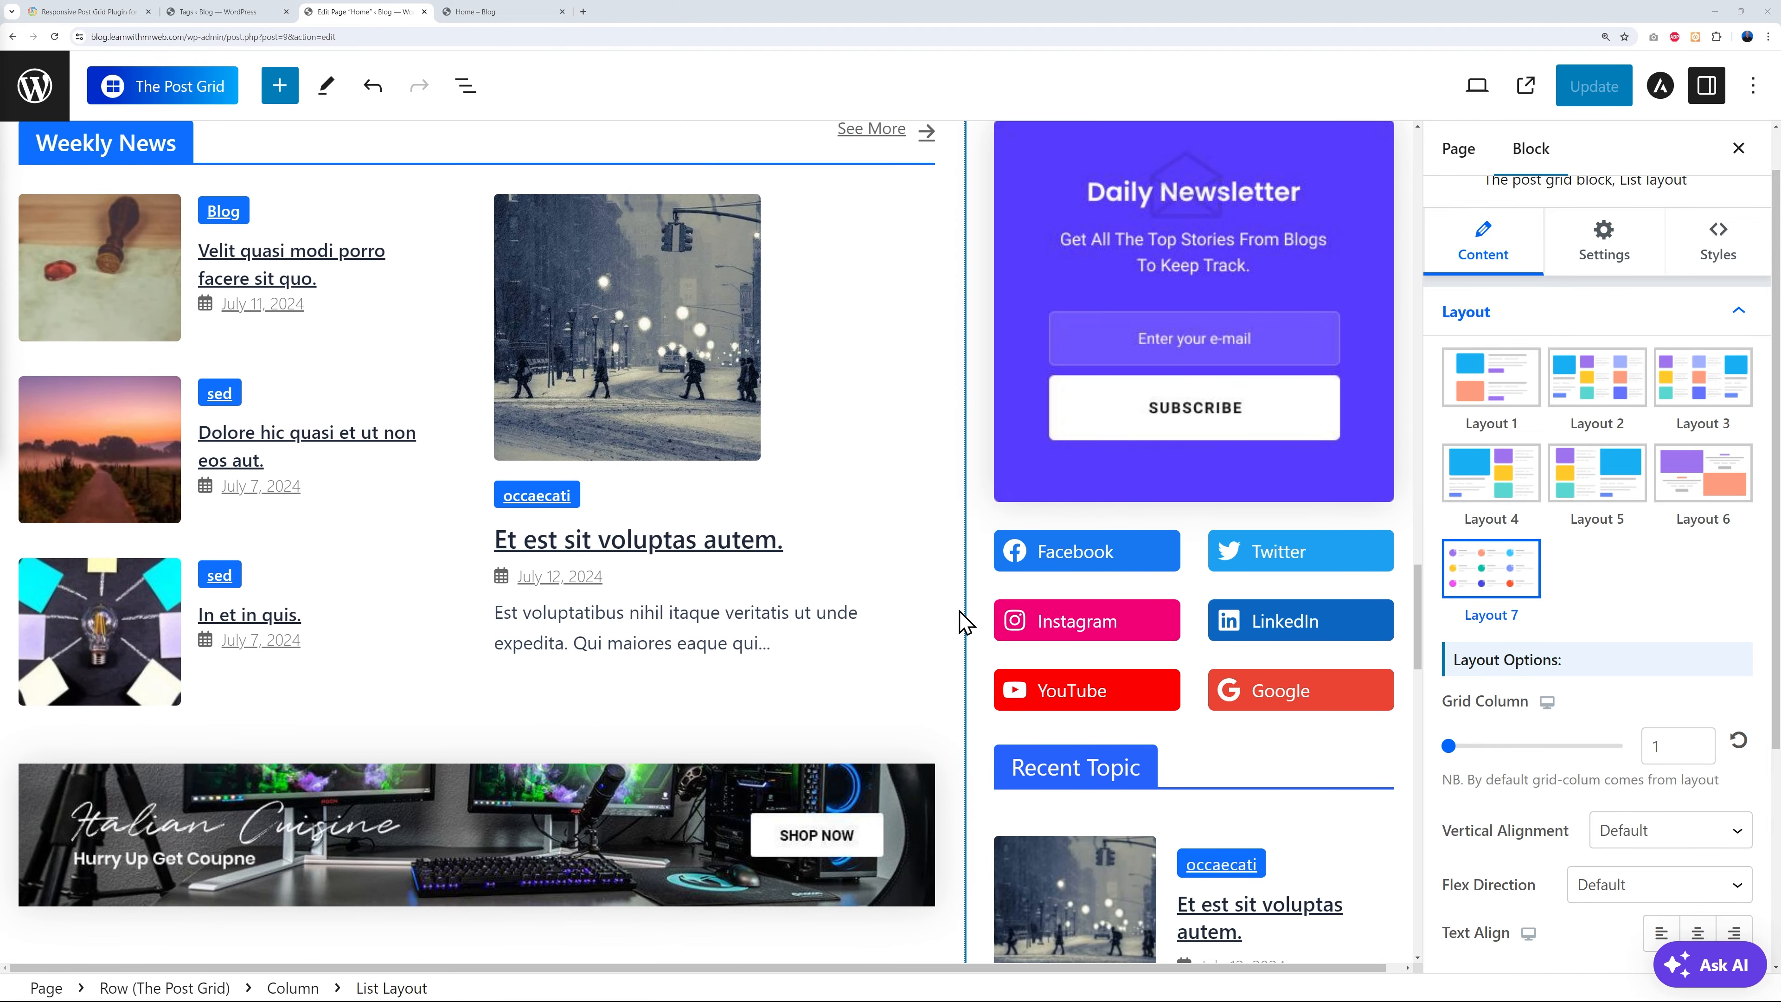
scroll(964, 621, "down", 2)
scroll(964, 621, "up", 2)
scroll(964, 621, "down", 11)
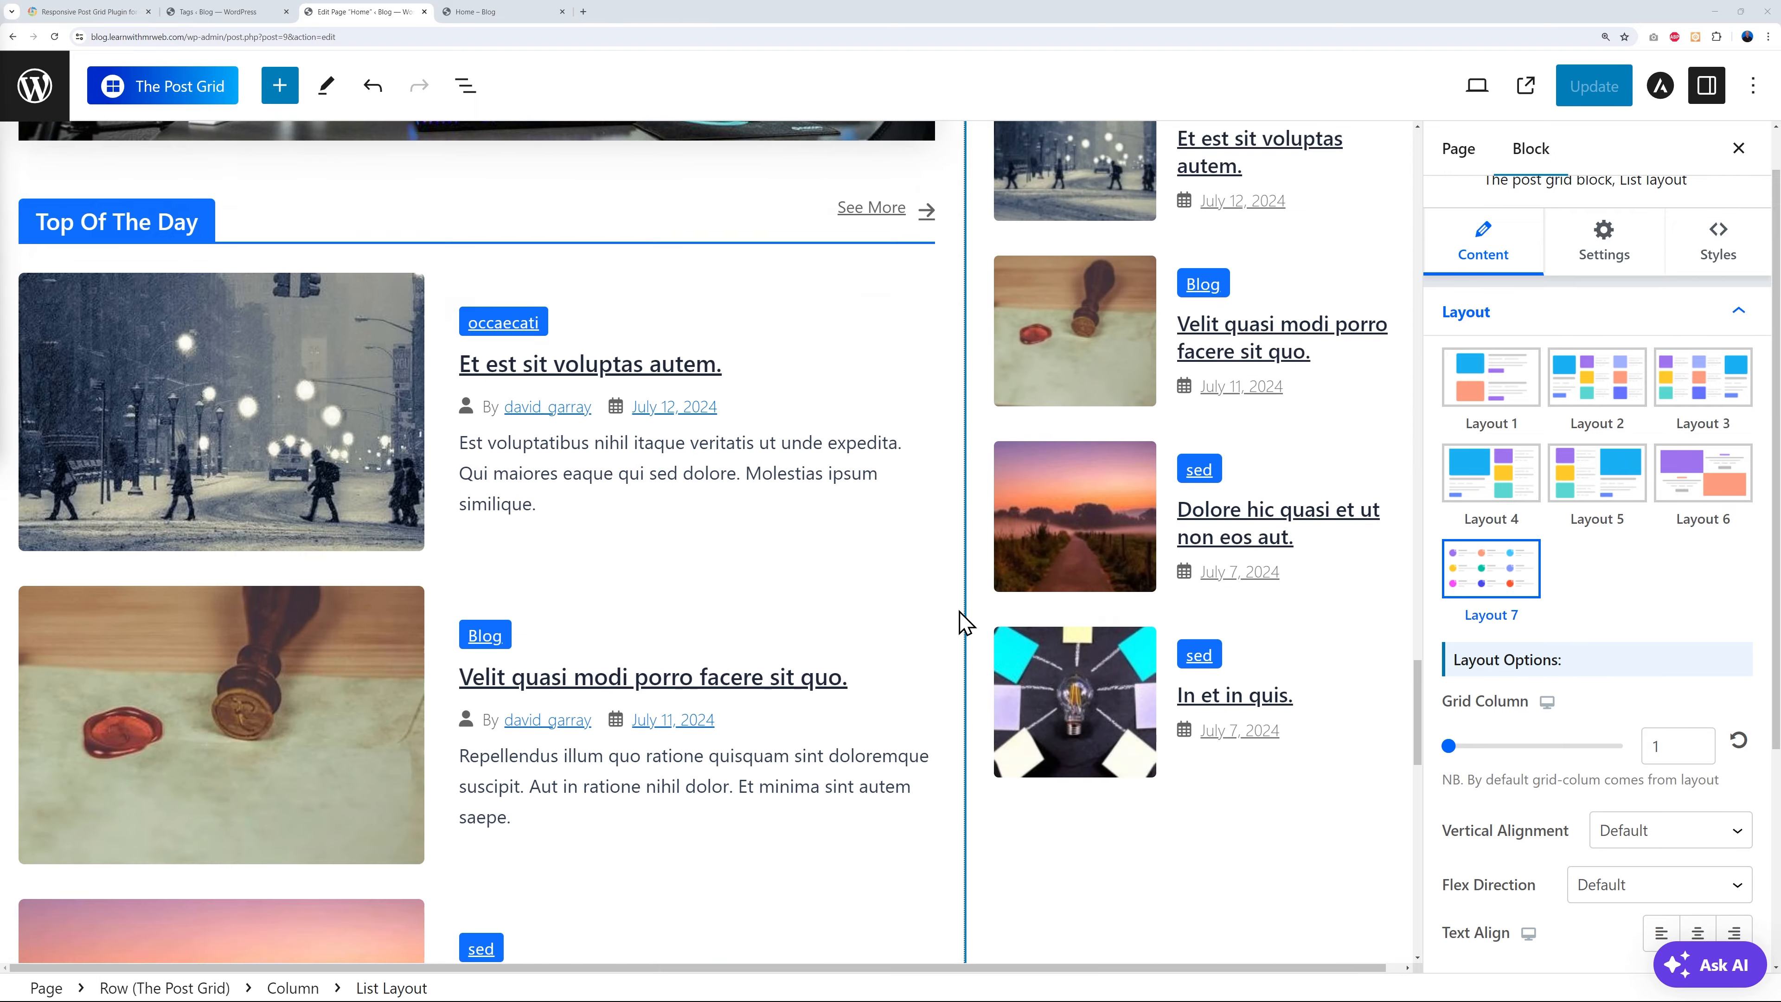
scroll(964, 621, "down", 13)
scroll(964, 621, "up", 5)
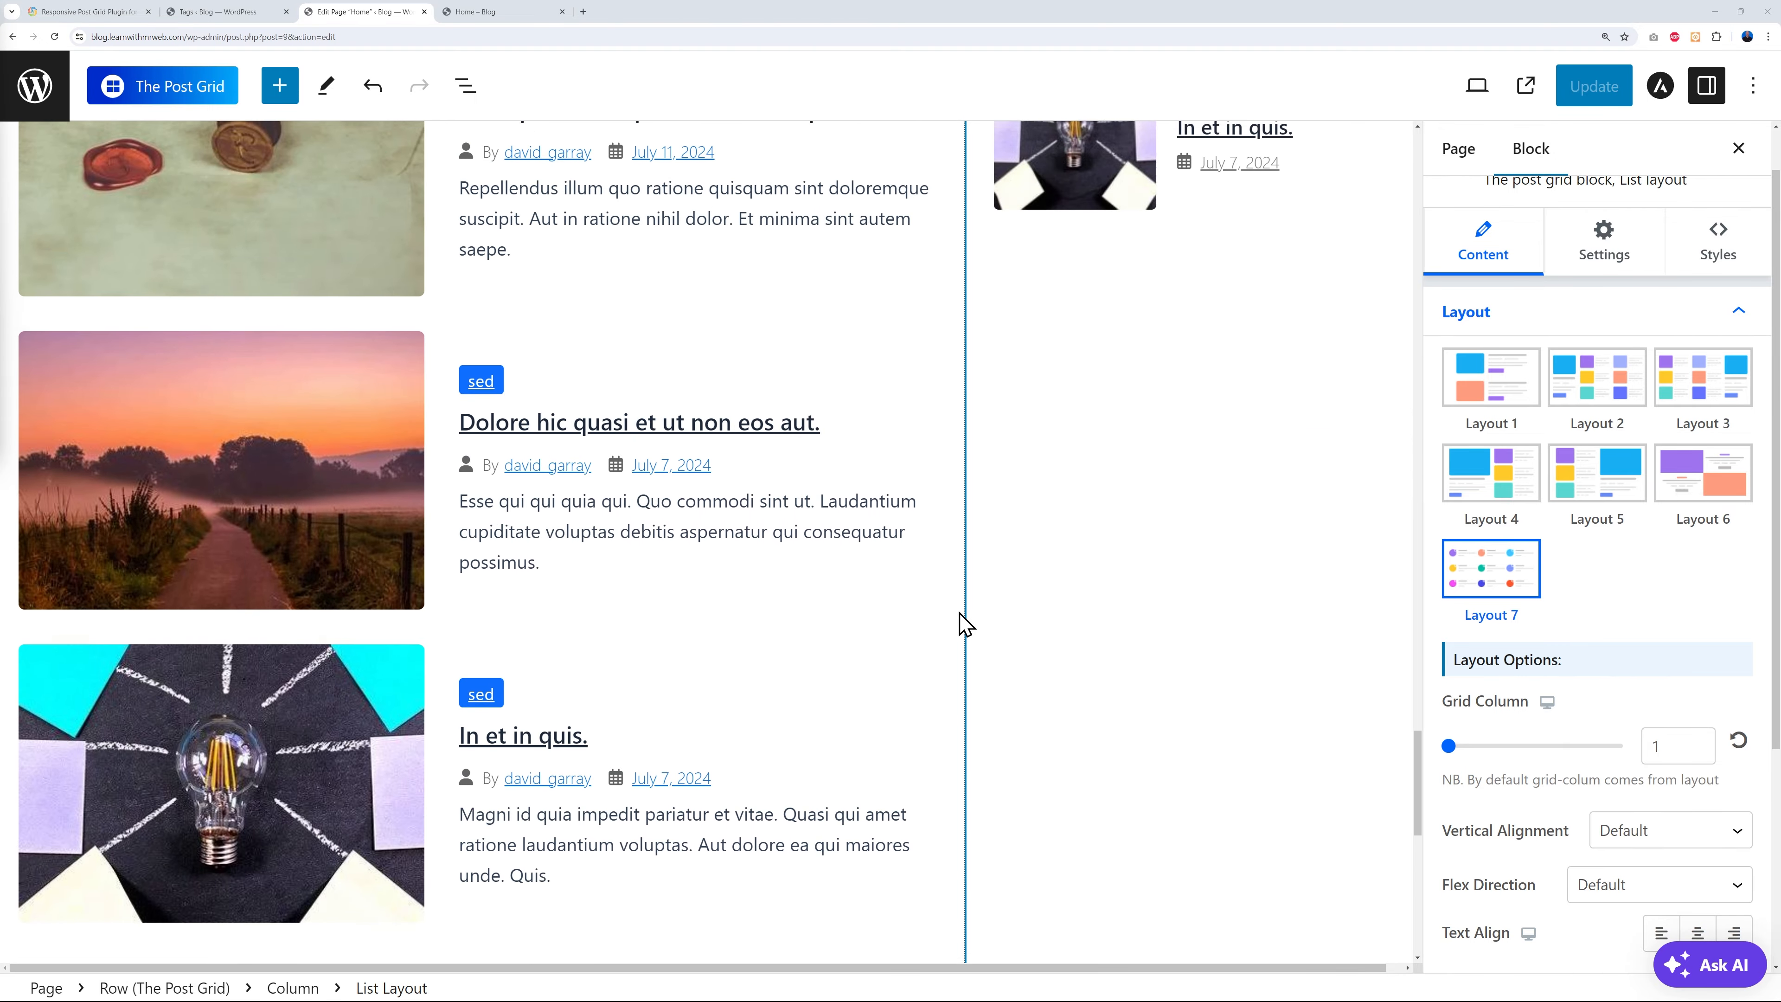
scroll(964, 621, "up", 15)
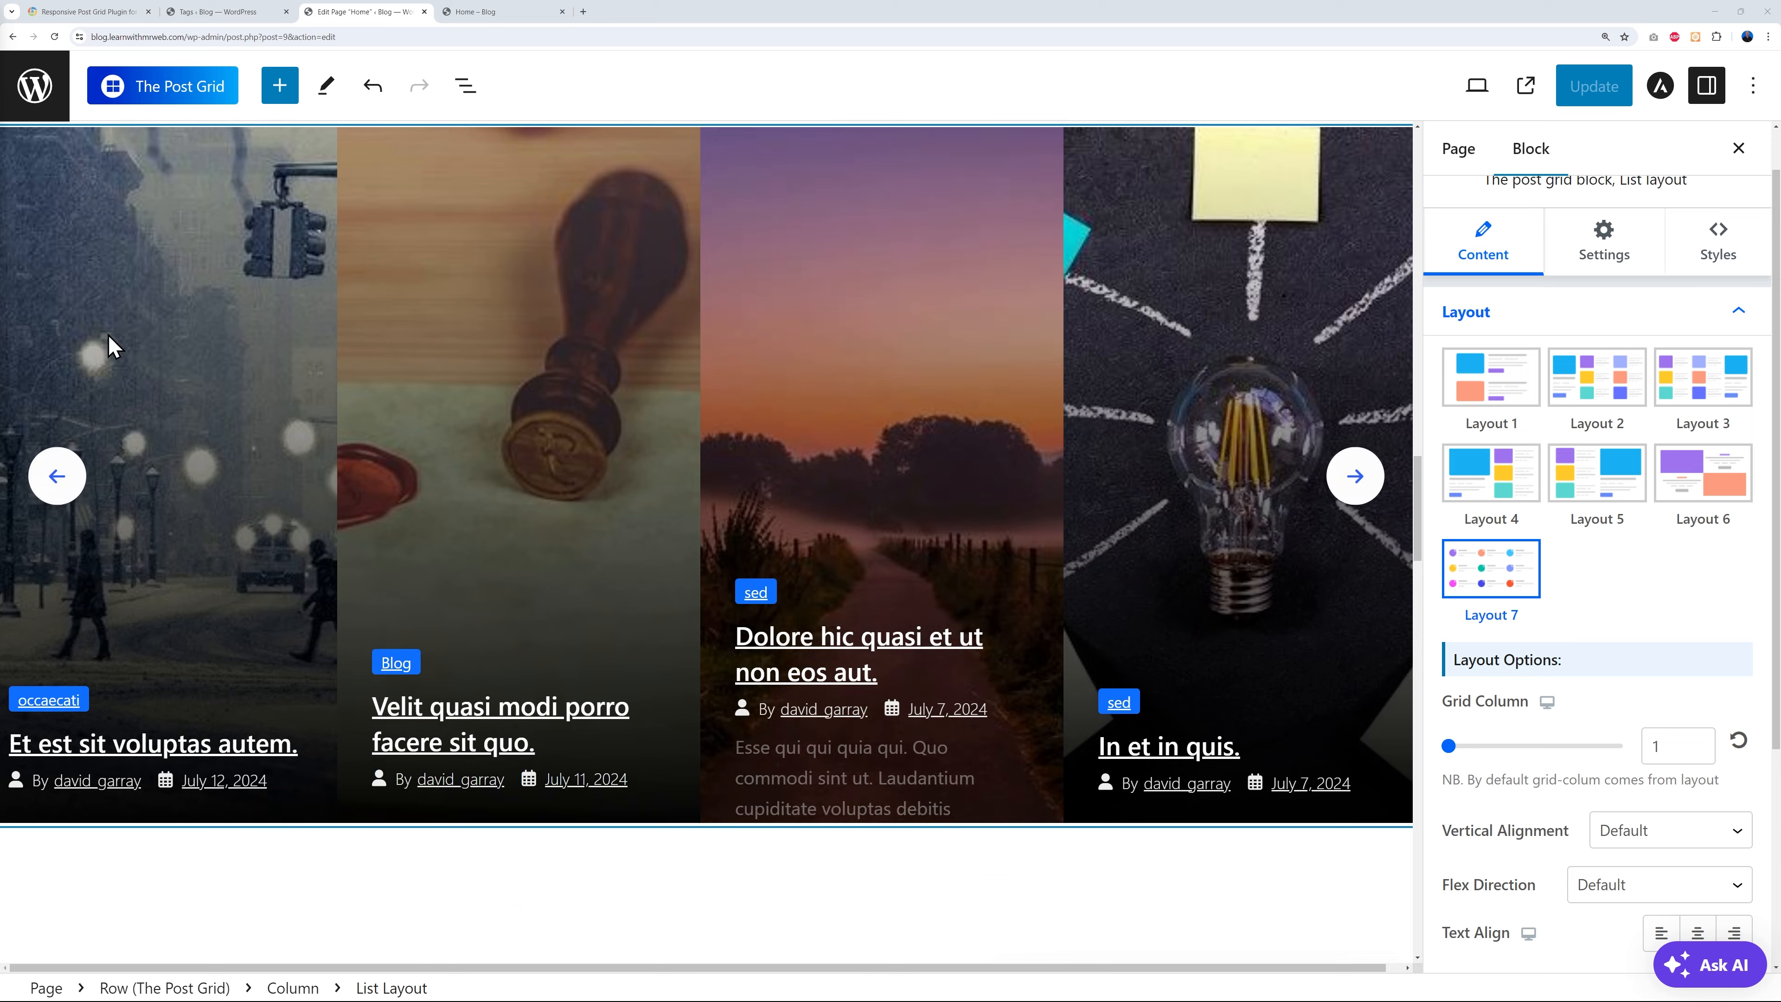
scroll(699, 437, "up", 3)
left_click(219, 372)
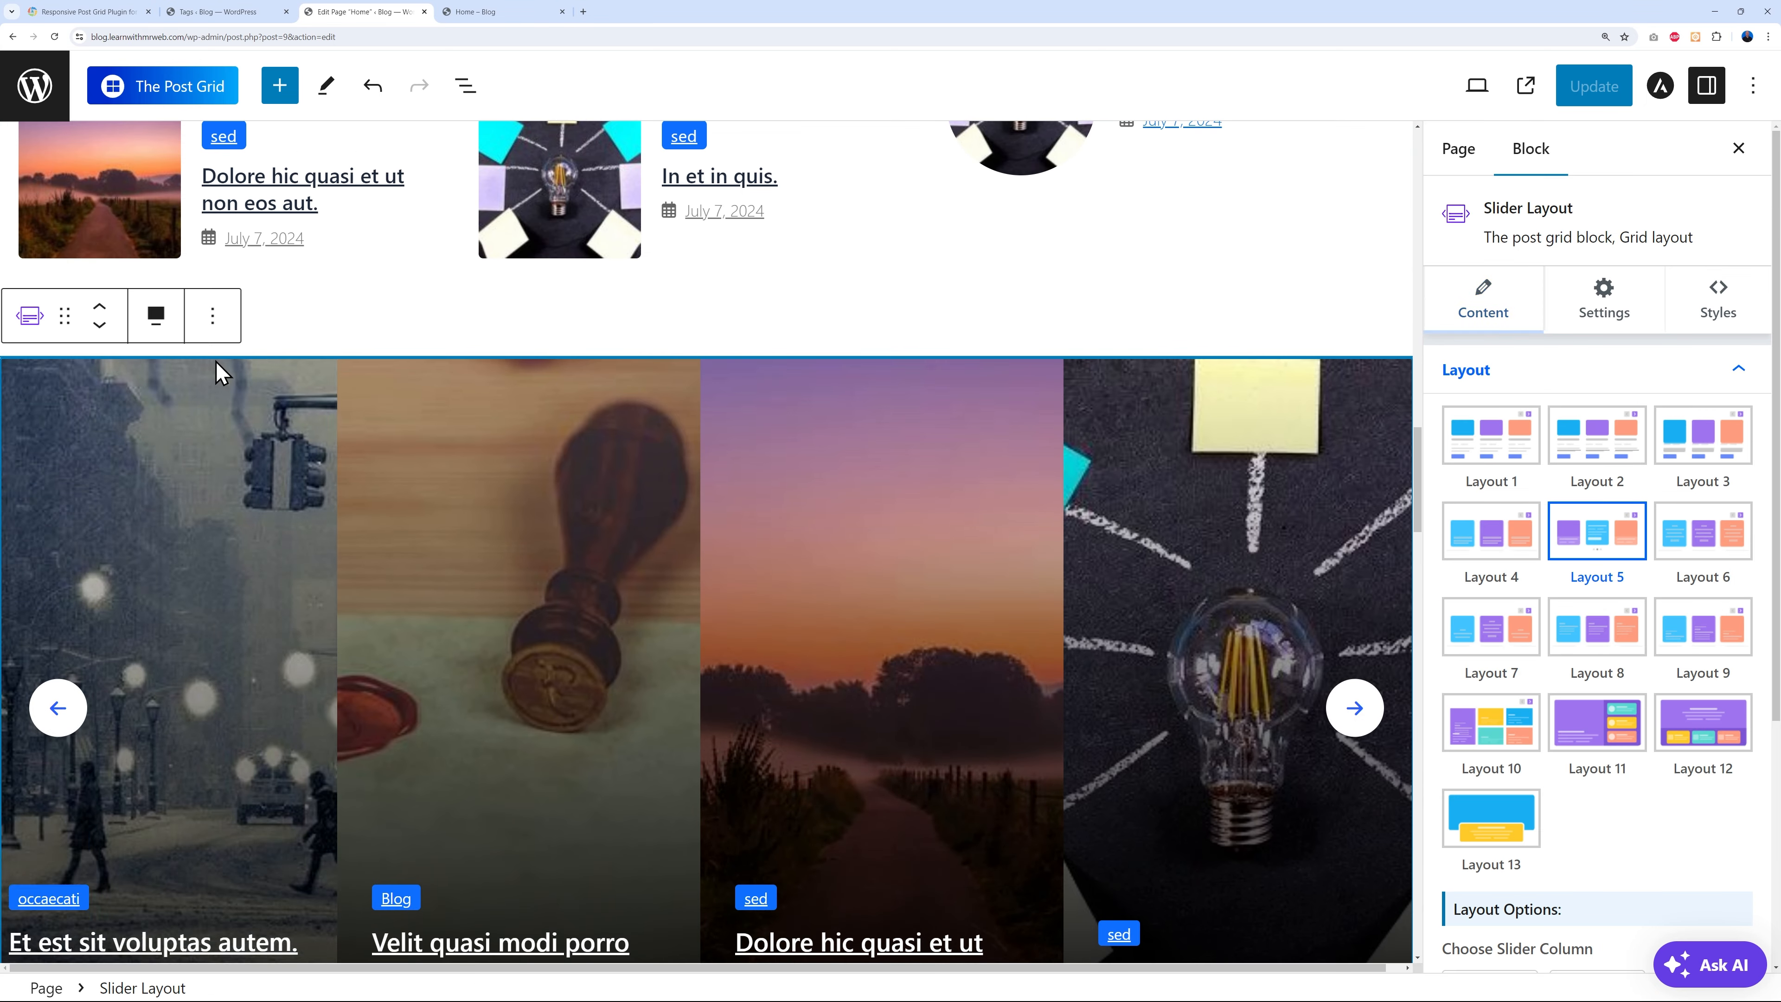
left_click(213, 317)
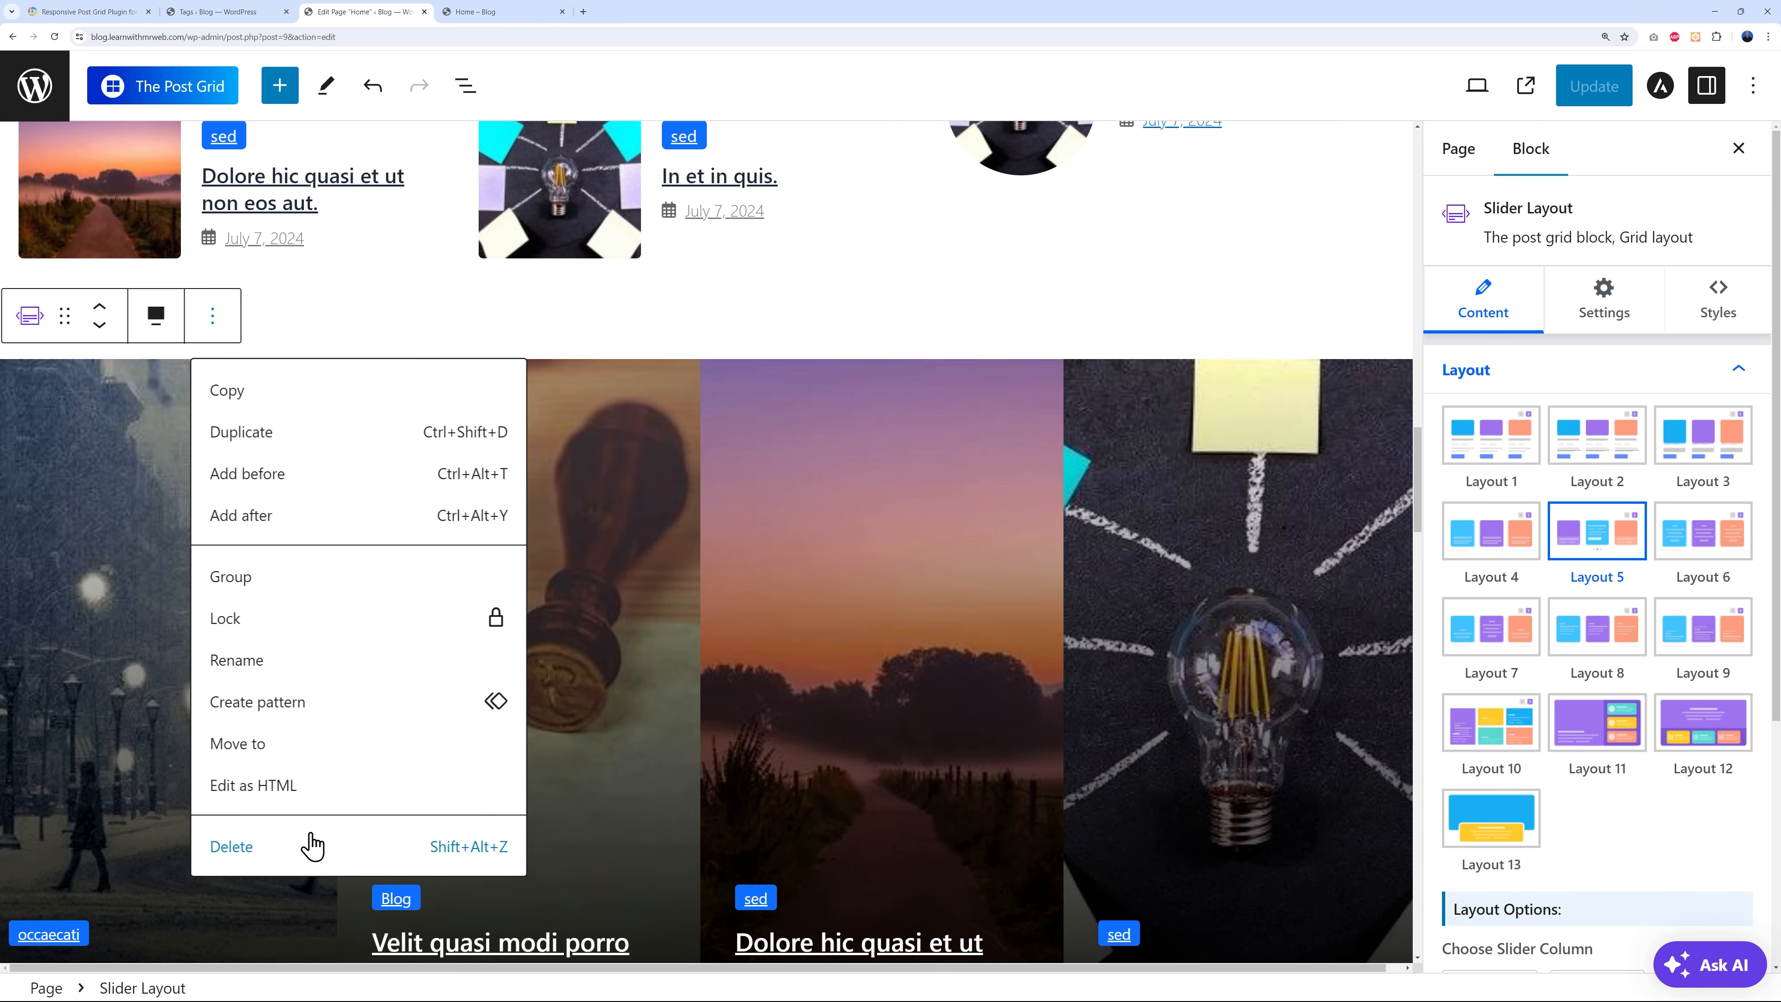
left_click(312, 845)
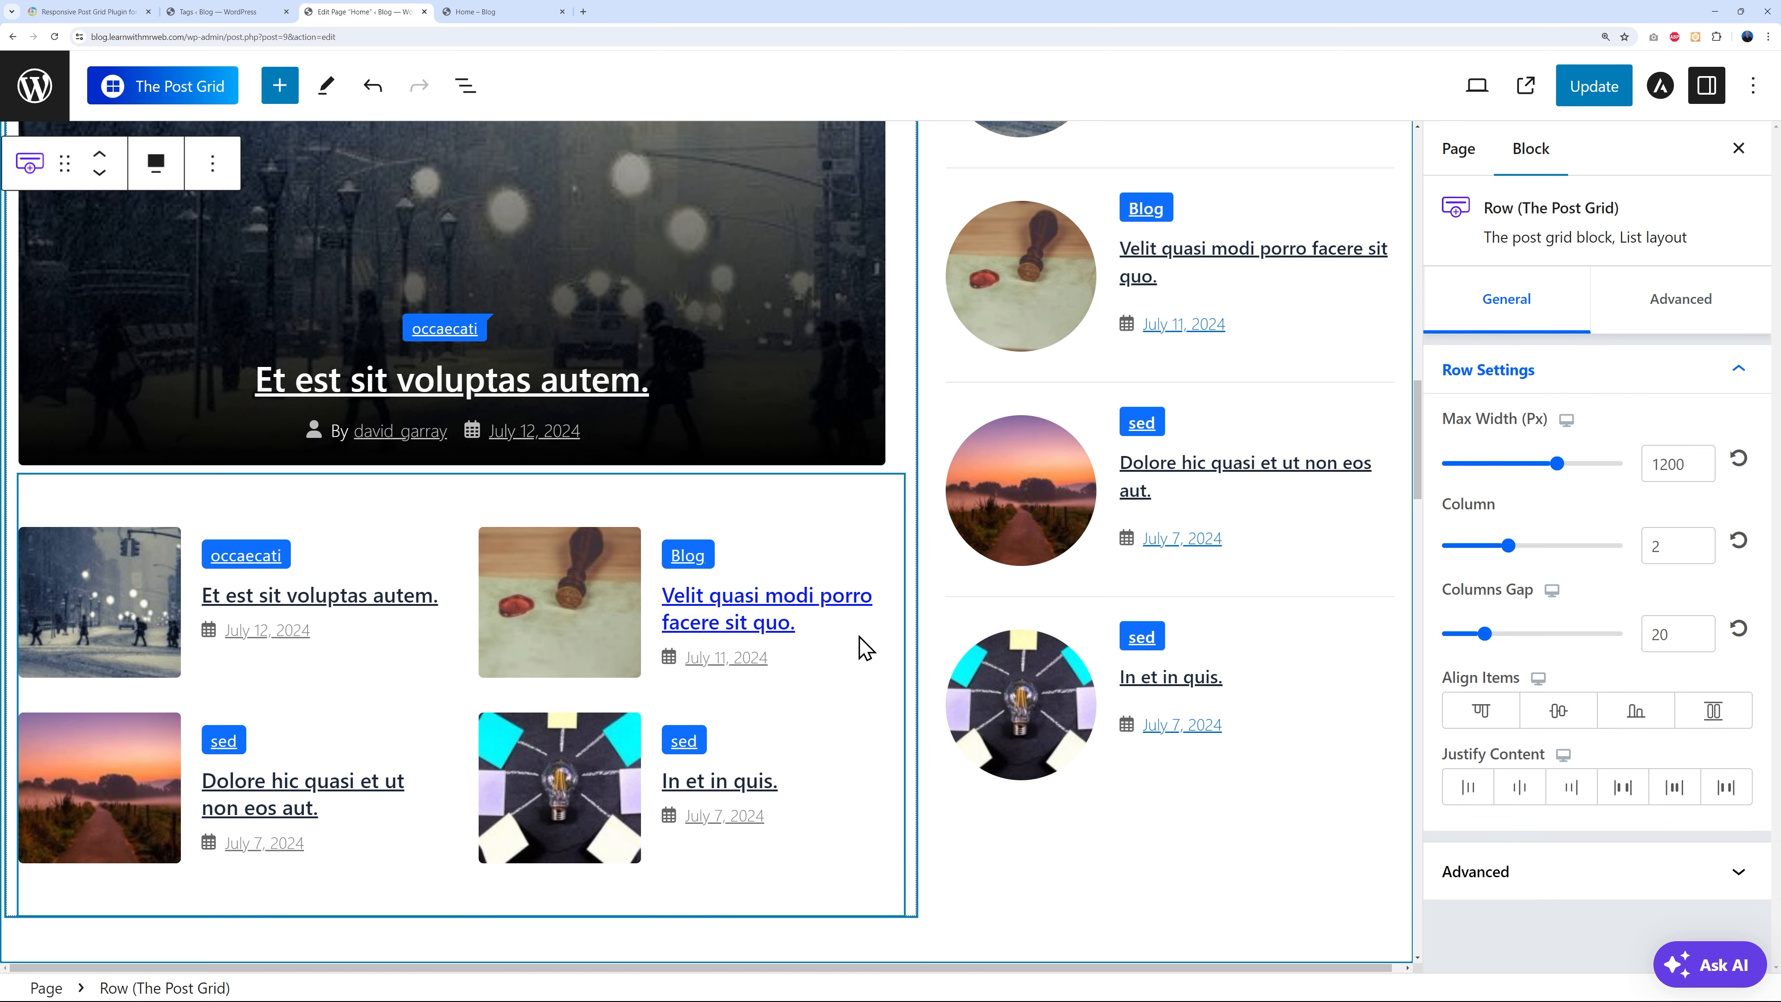
scroll(857, 636, "up", 6)
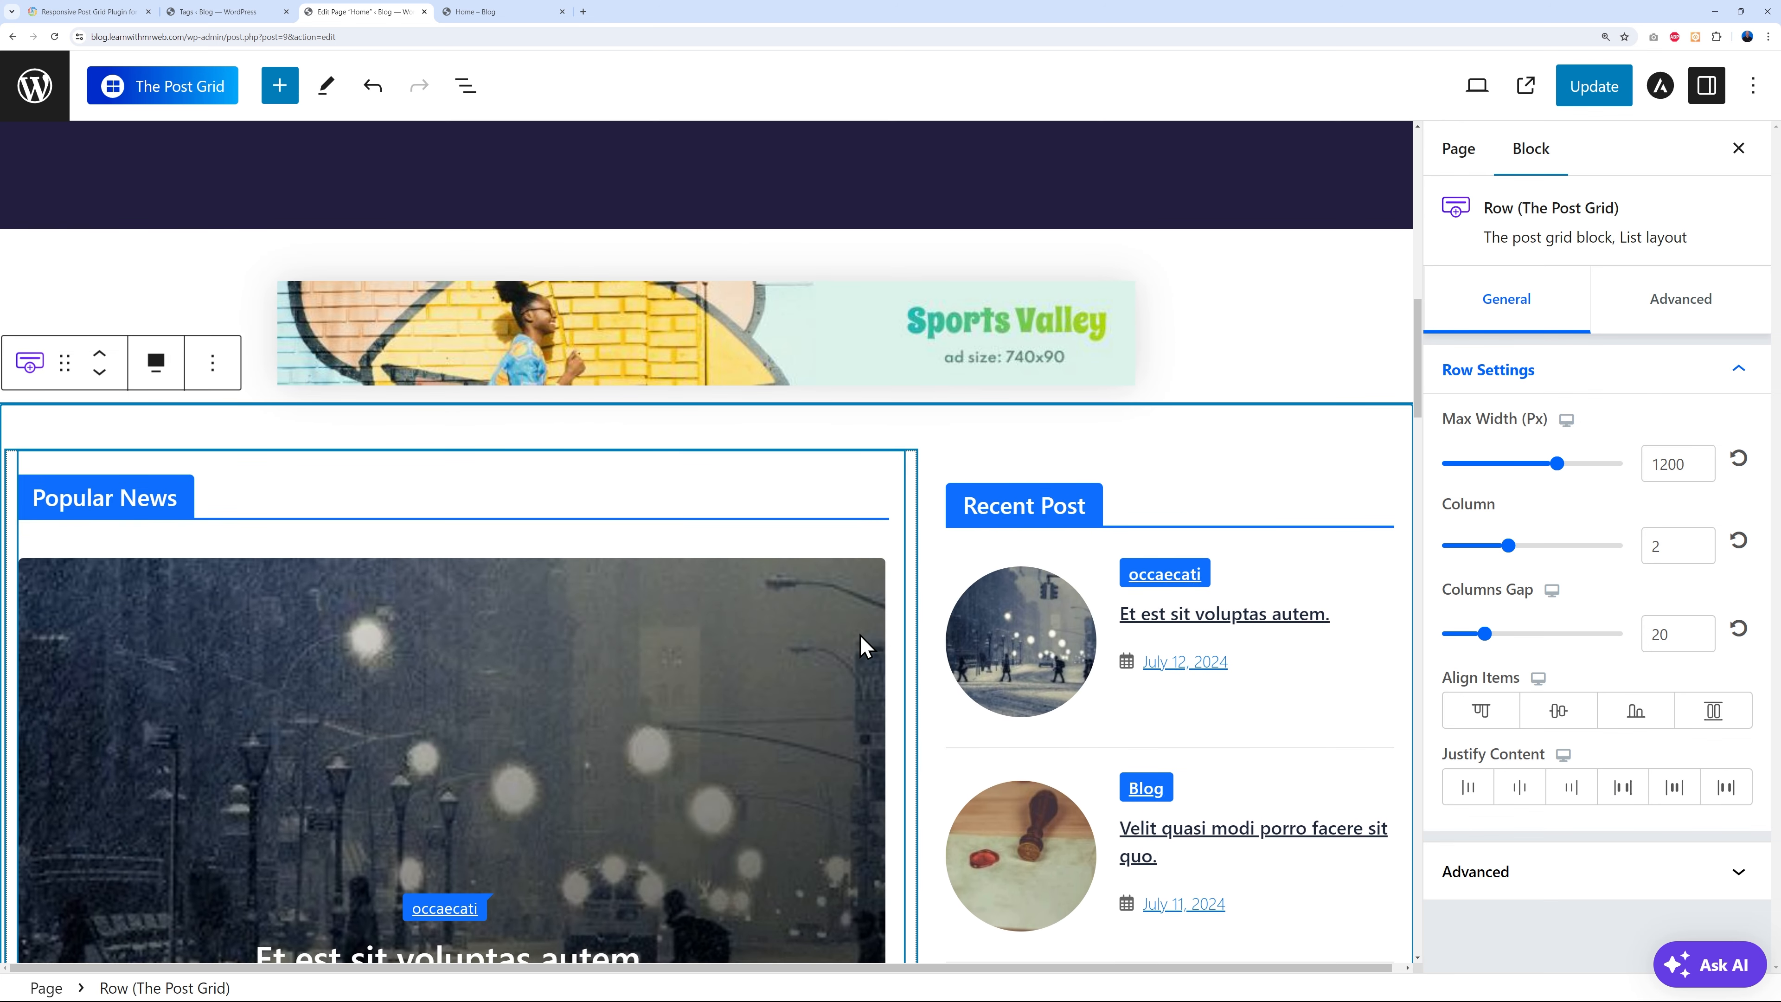
left_click(375, 87)
scroll(852, 718, "down", 15)
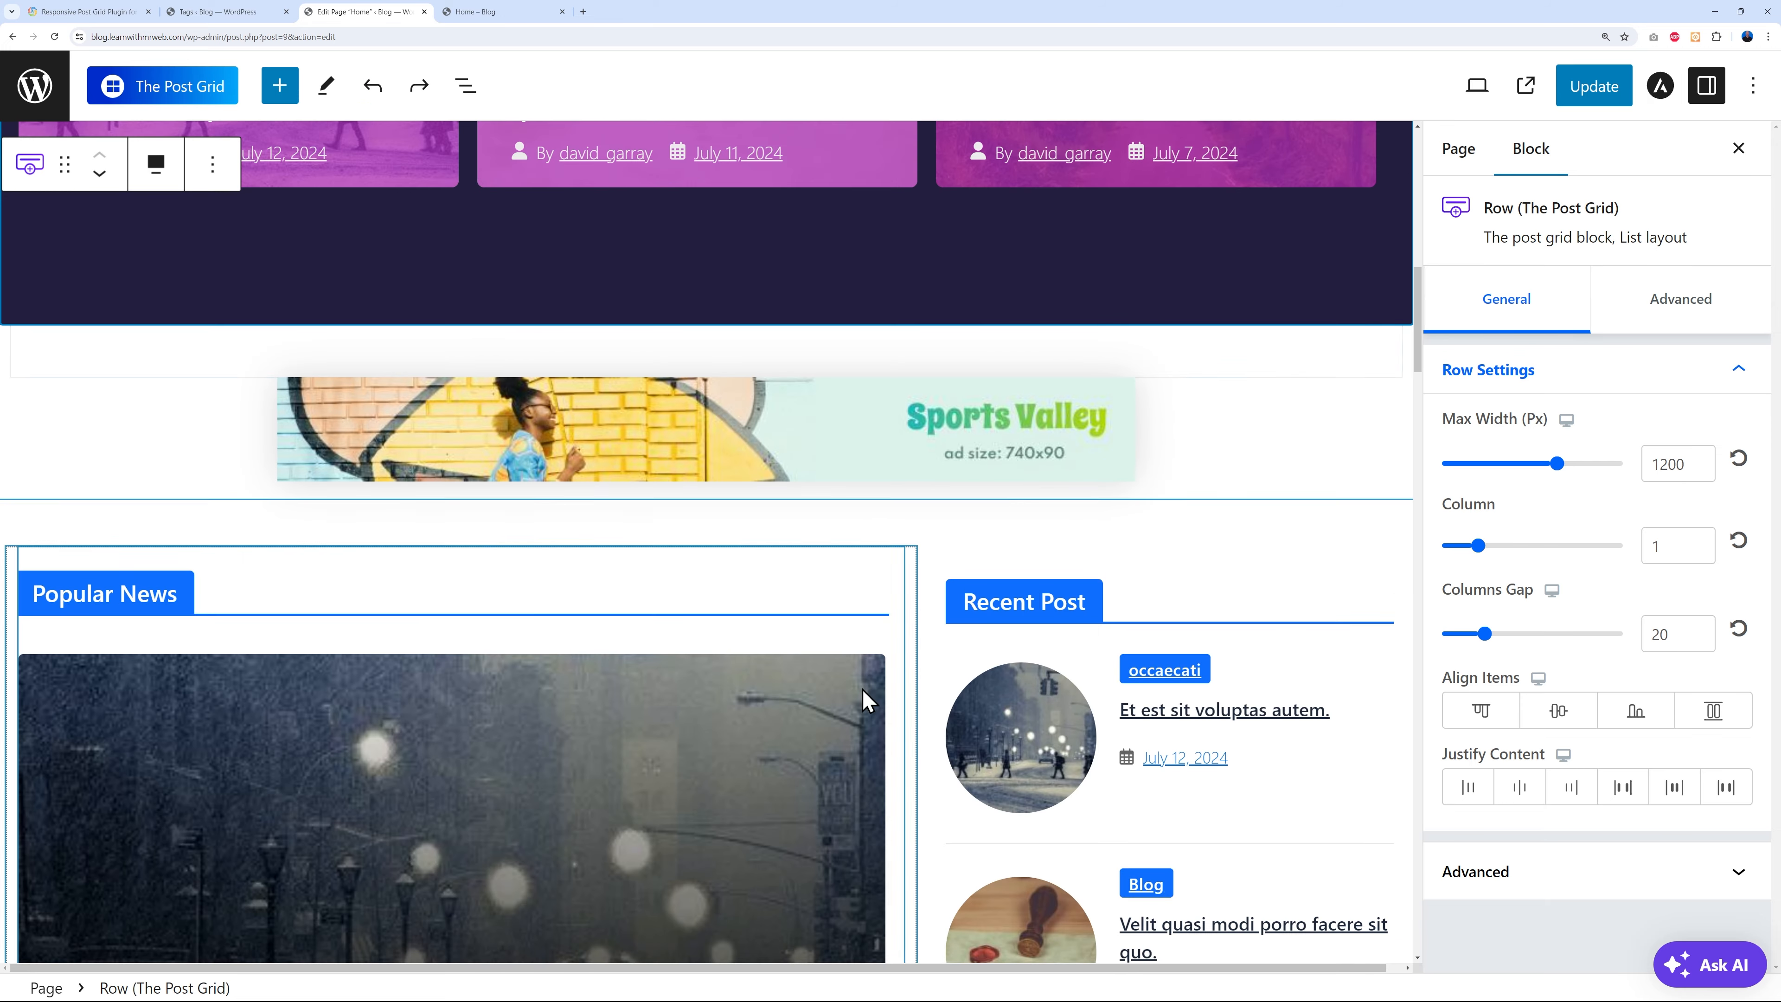
scroll(941, 692, "down", 4)
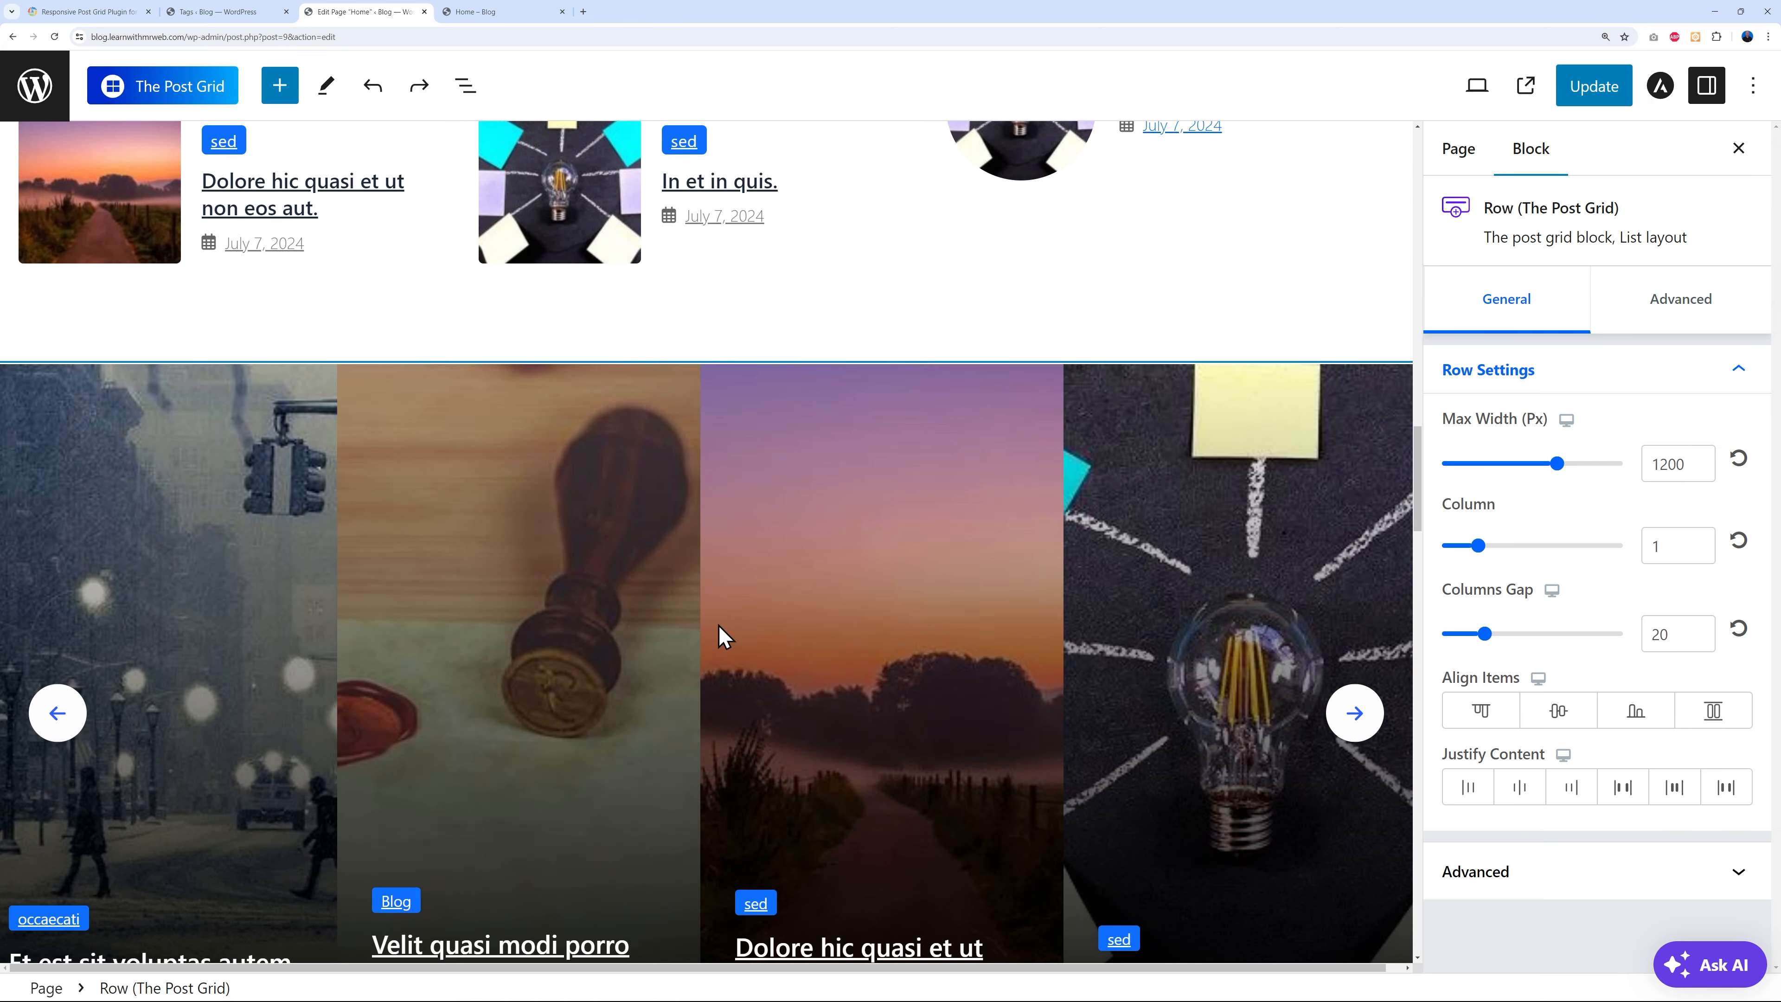
scroll(1059, 566, "down", 4)
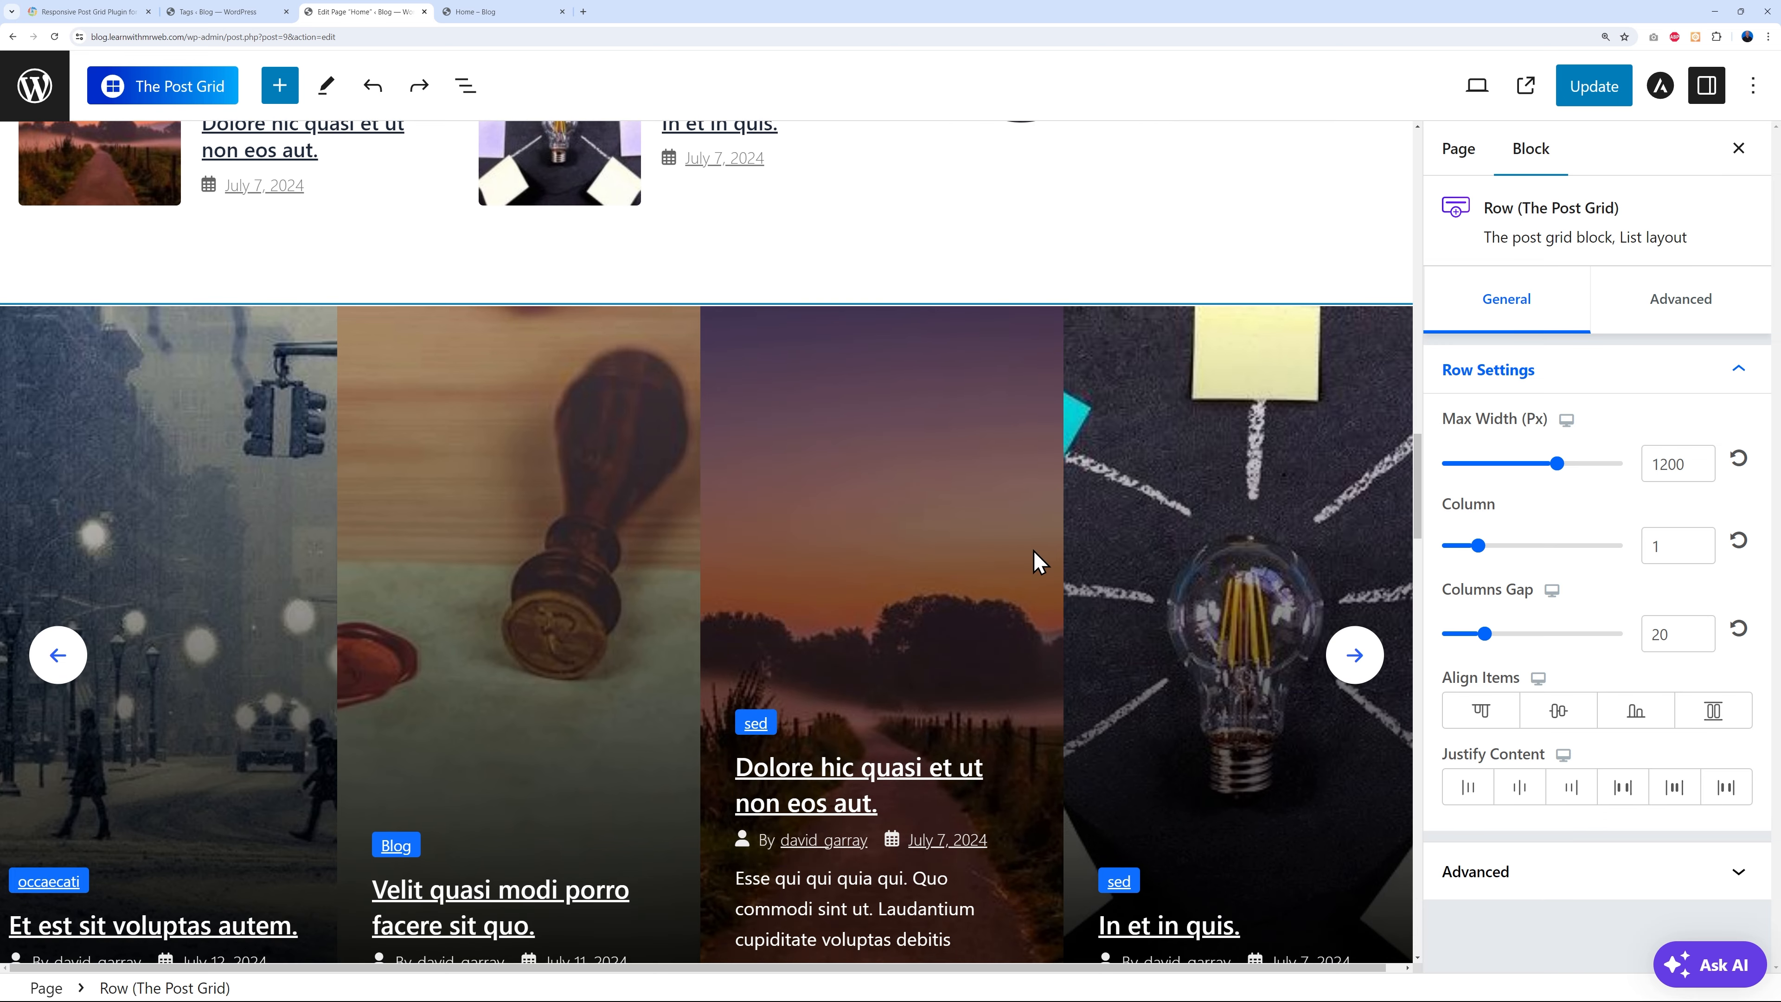
scroll(1019, 567, "down", 2)
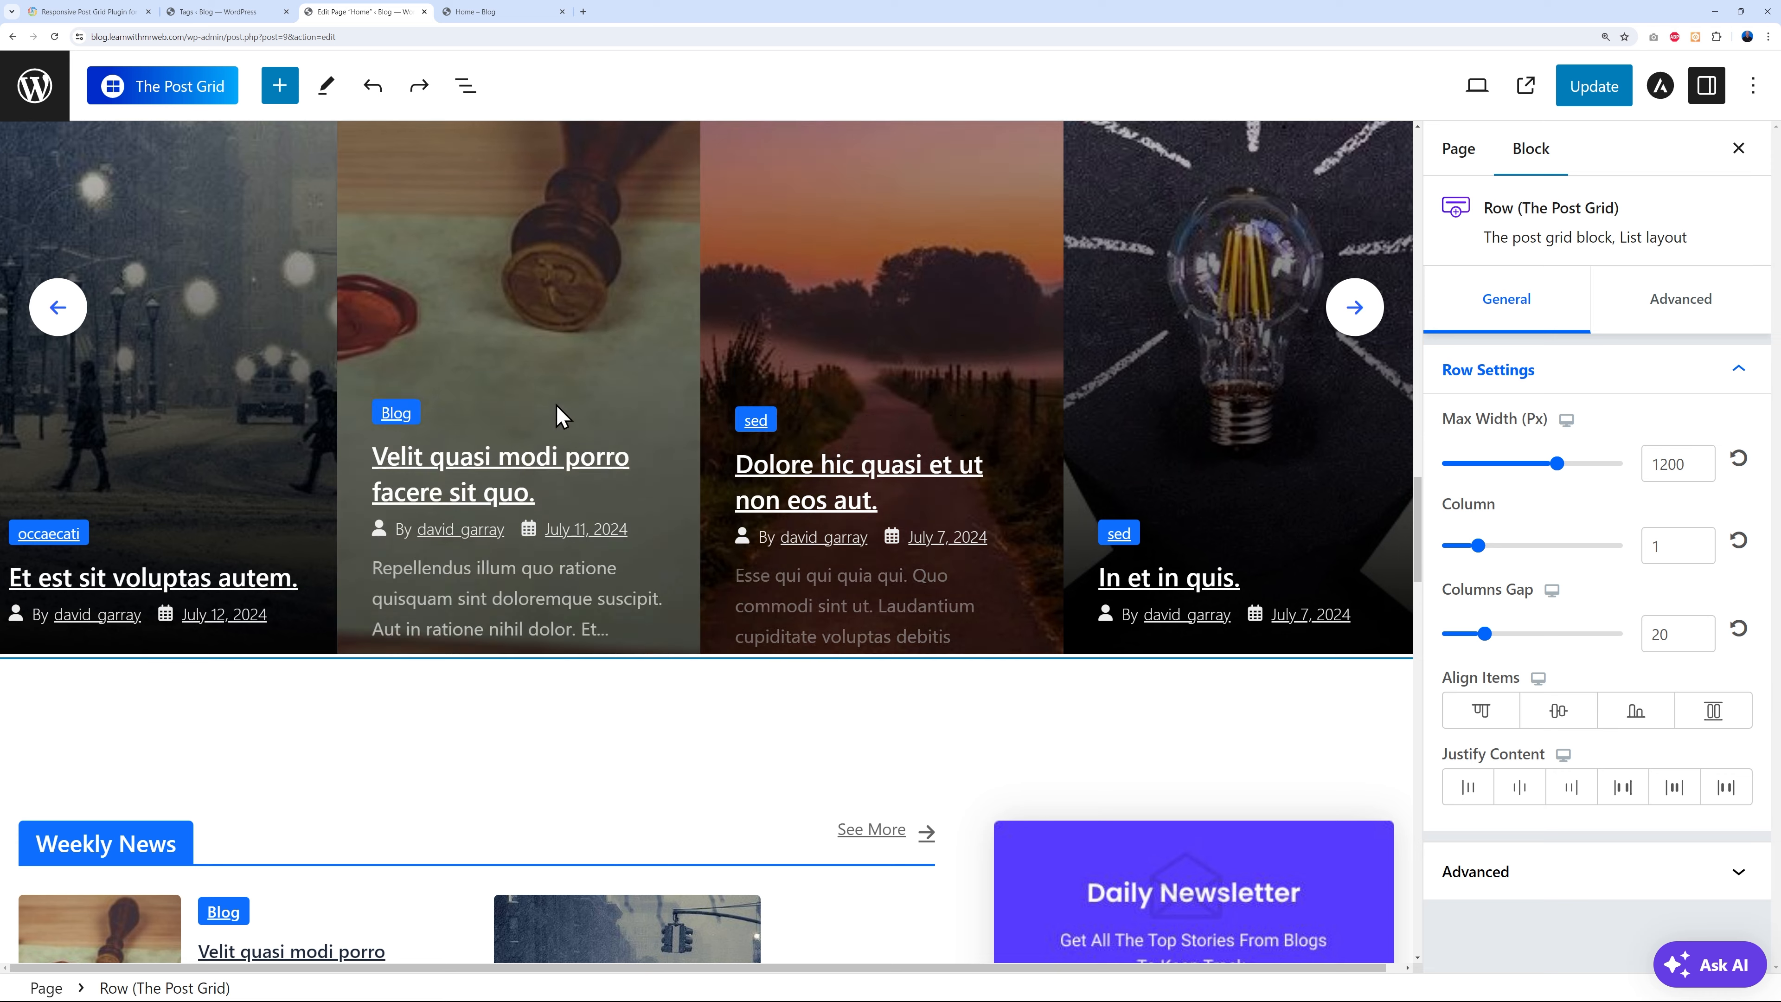
mouse_move(629, 699)
left_click(706, 689)
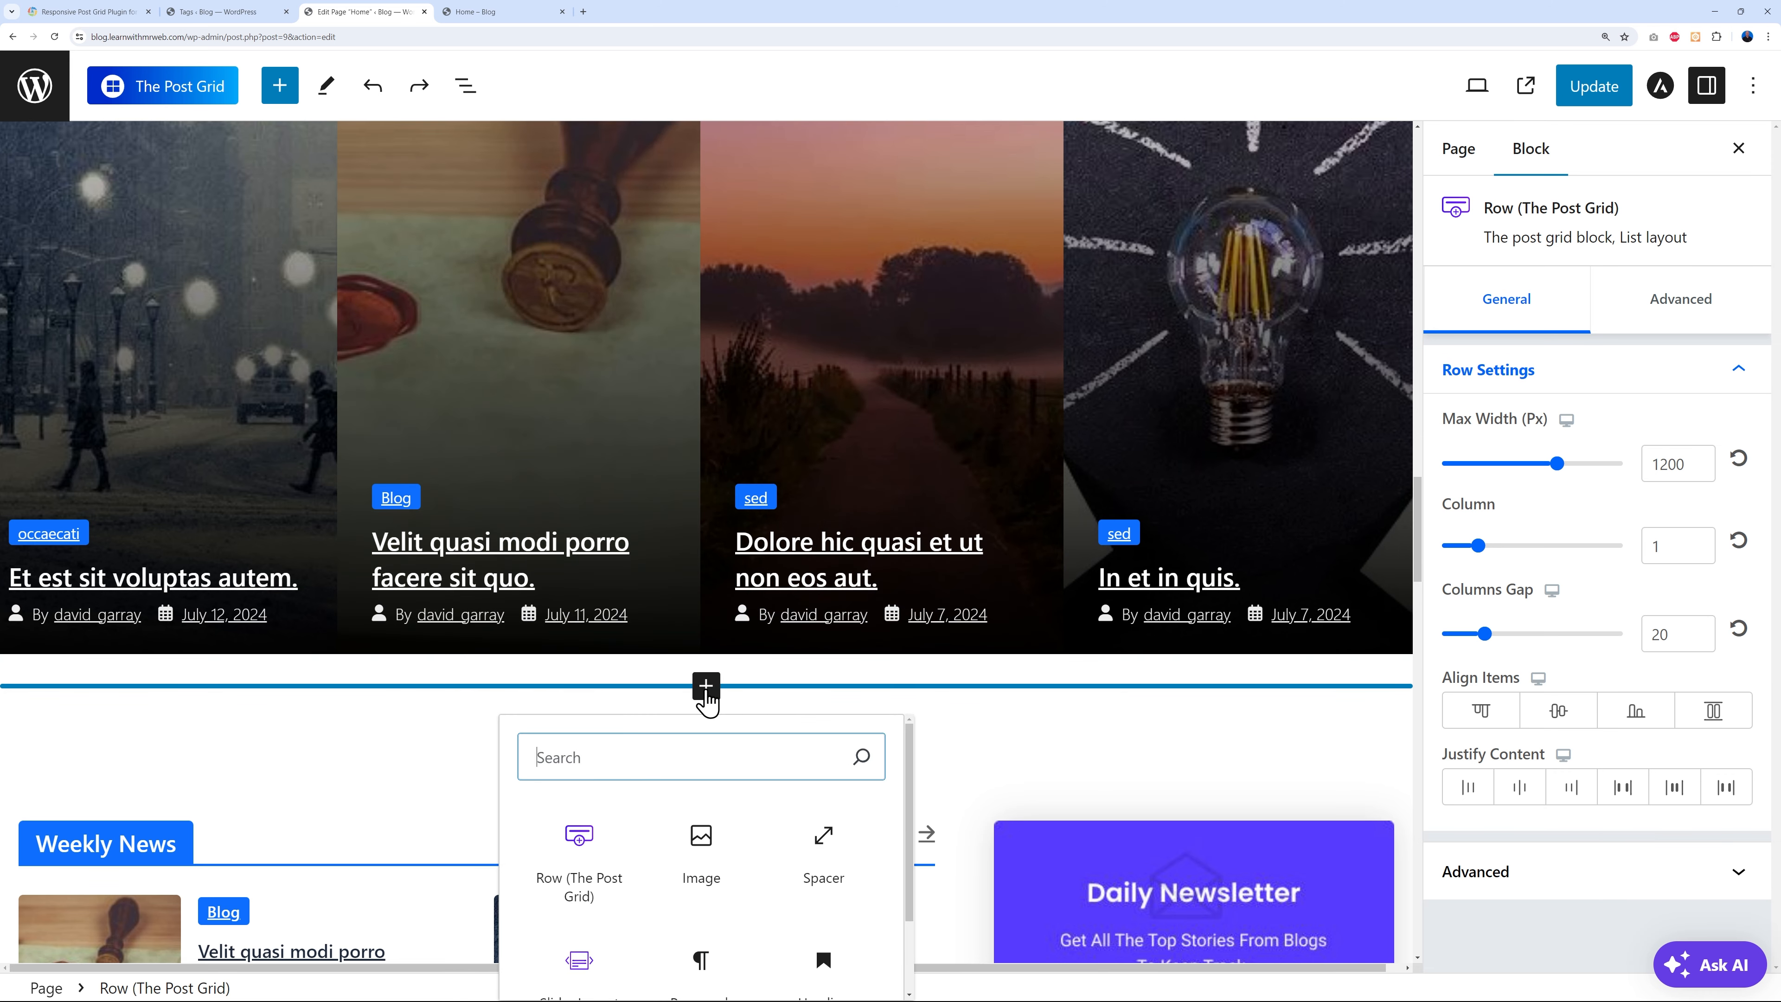
scroll(735, 750, "down", 1)
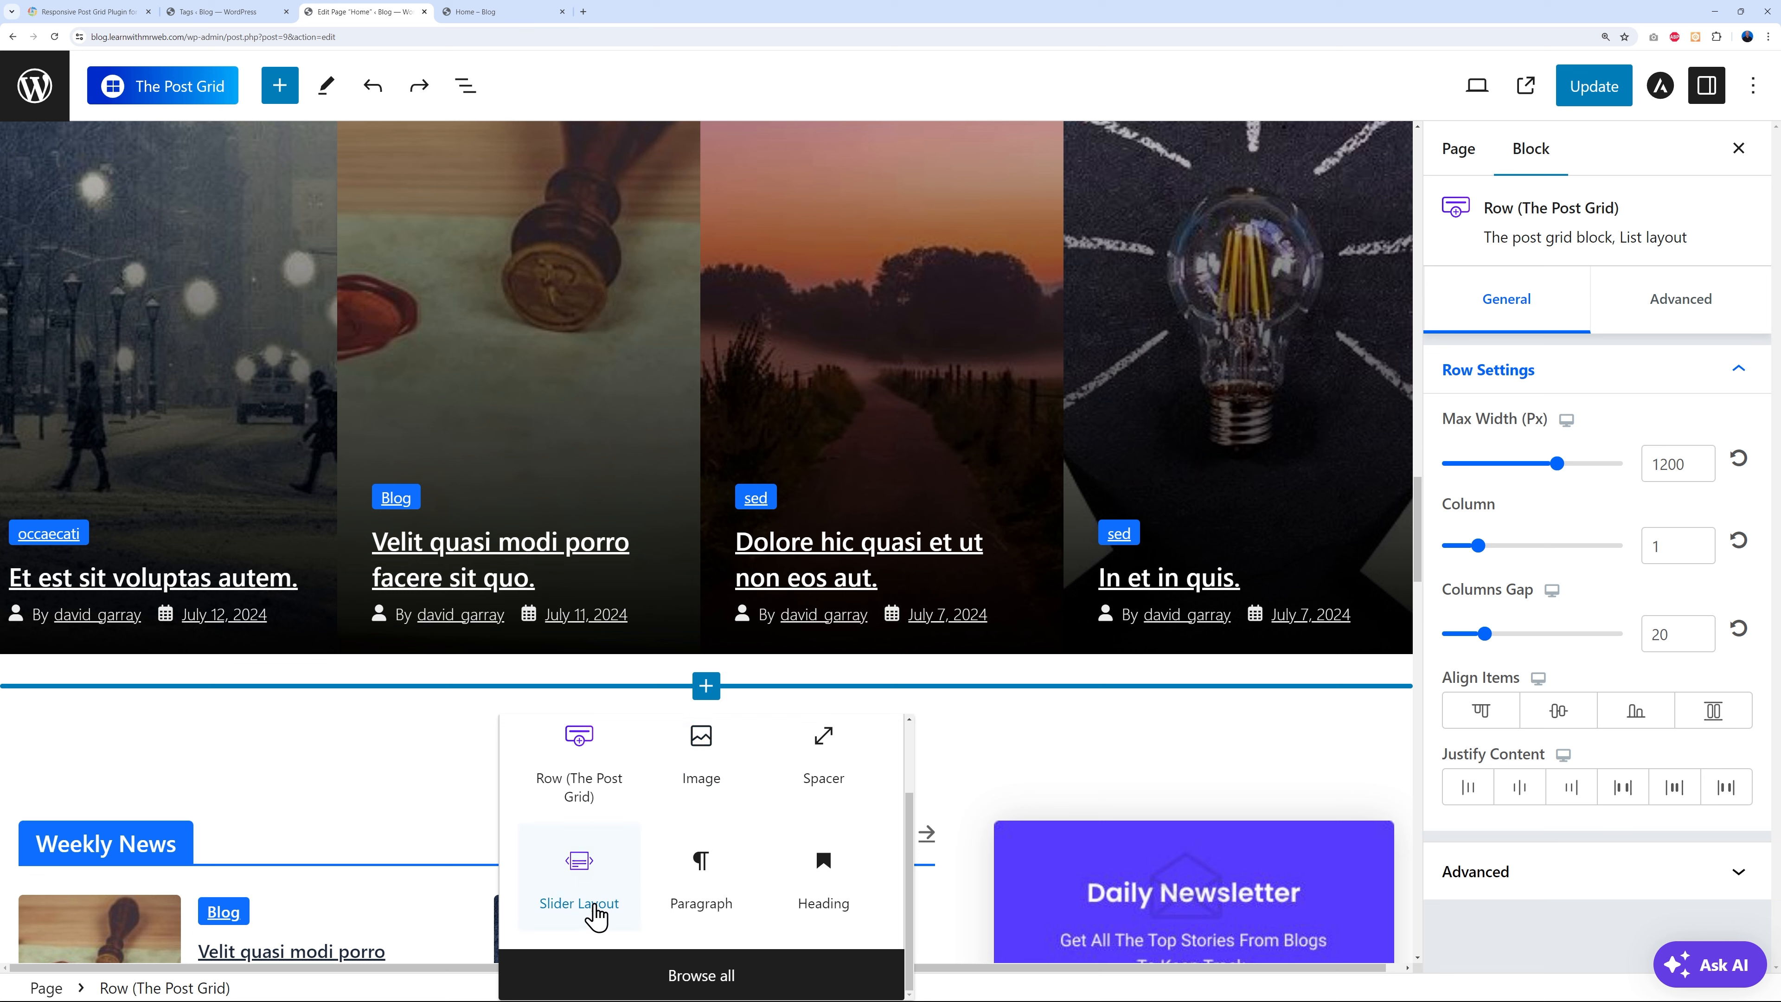
left_click(726, 983)
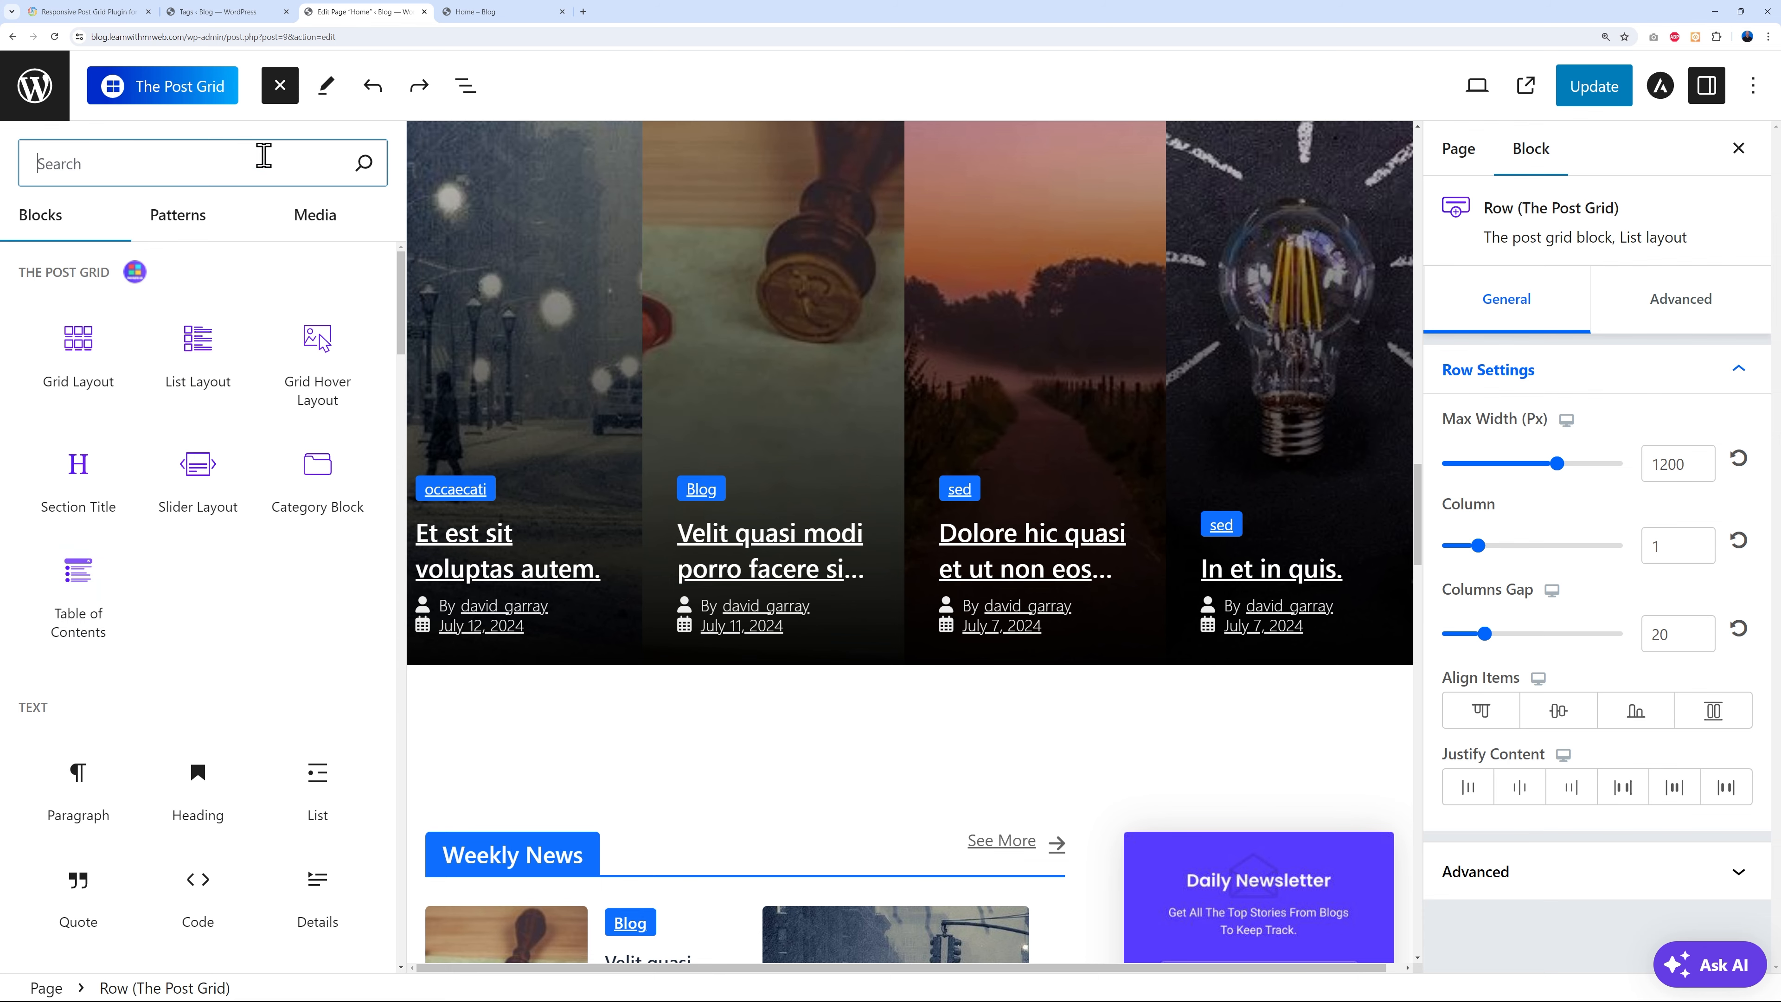
left_click(280, 86)
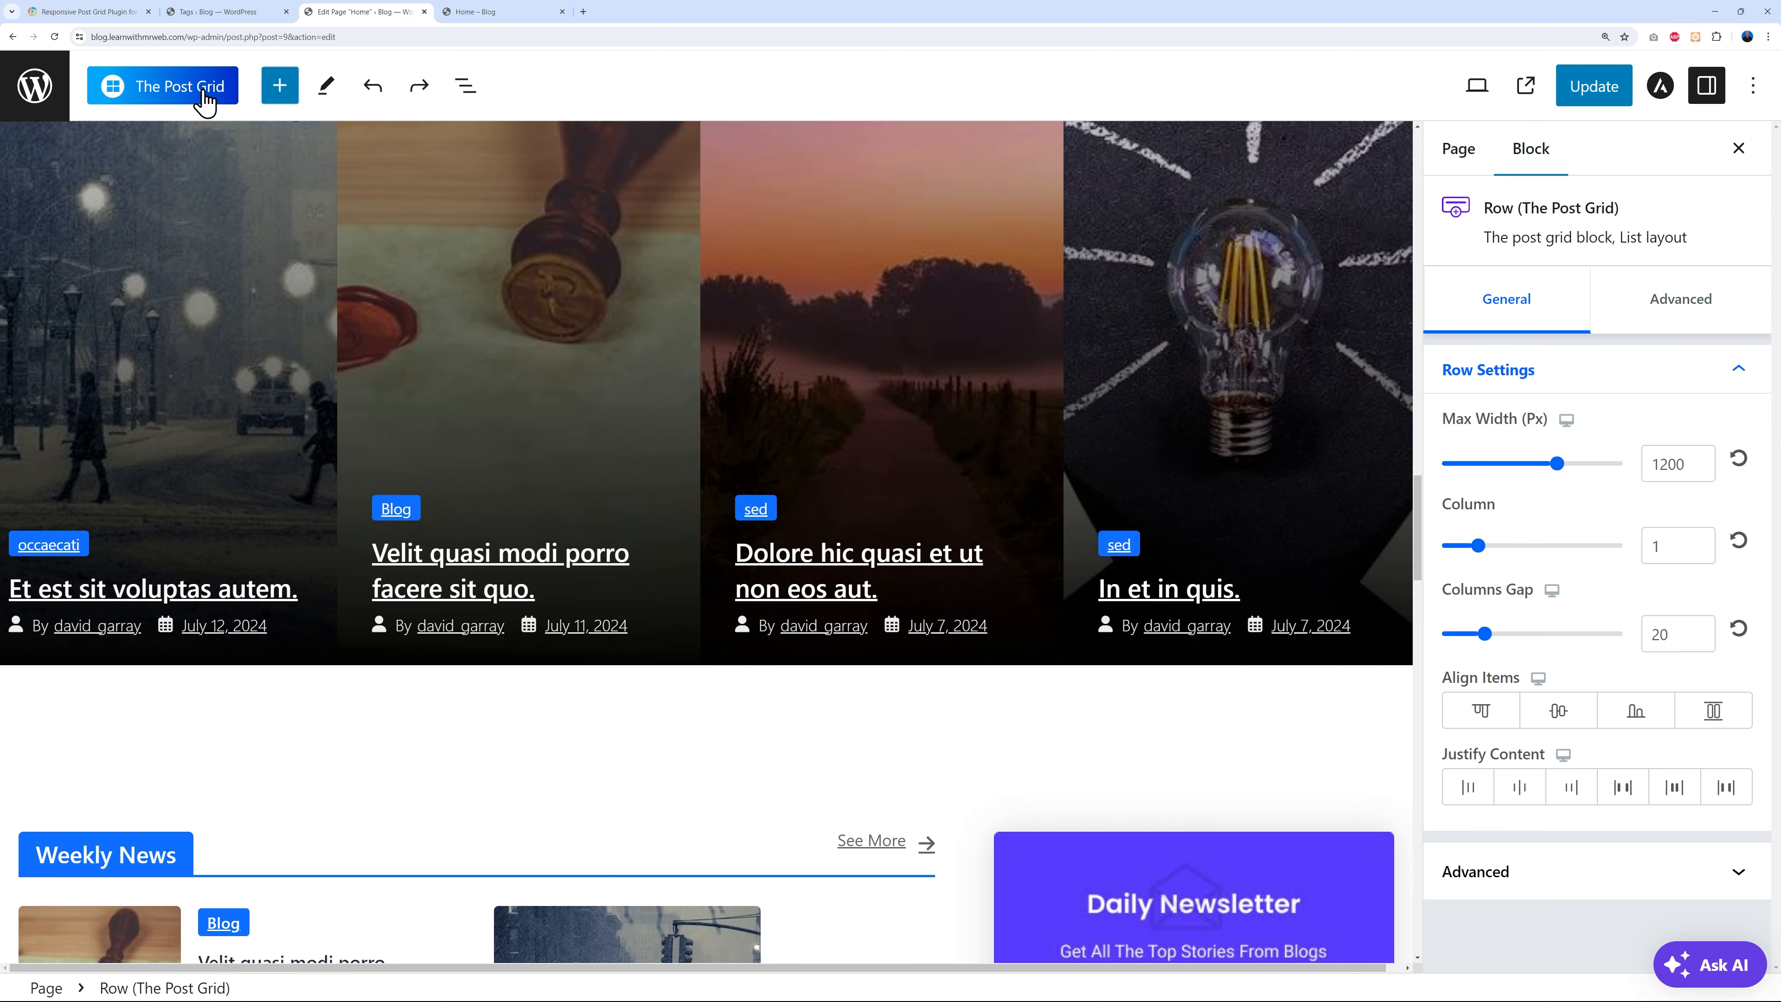
- Import the Grid # 3 – Center premade section from The Post Grid library
left_click(207, 87)
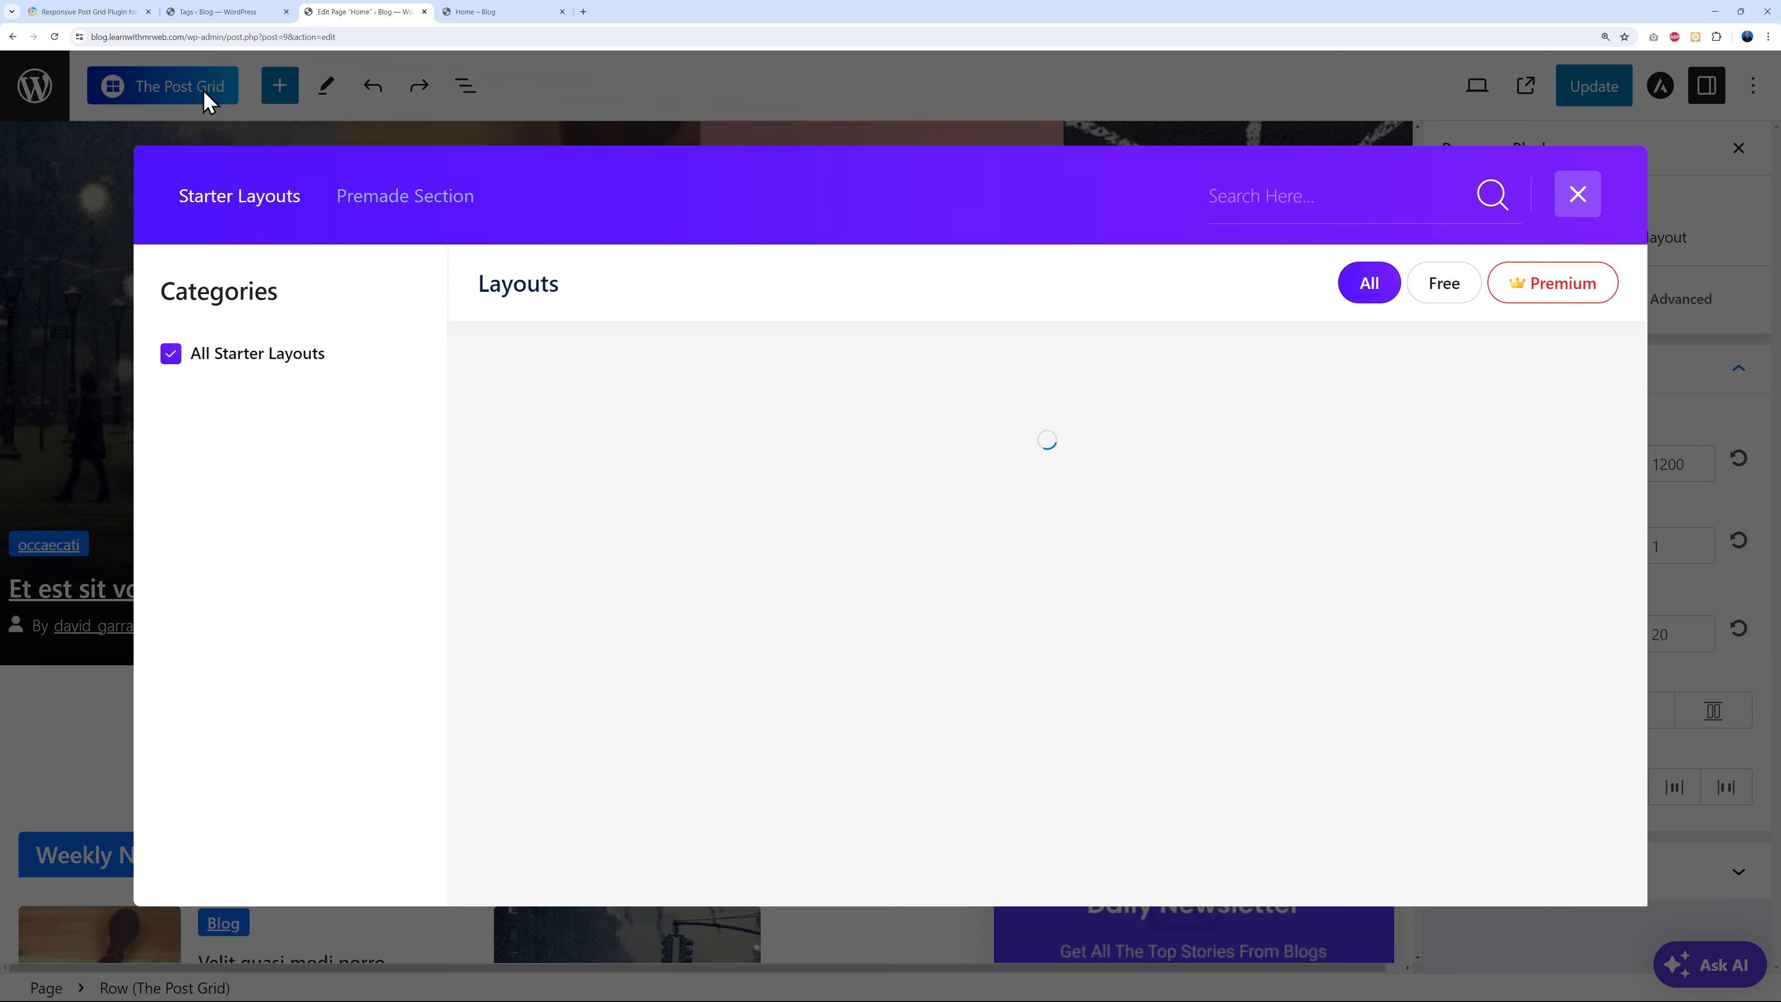
left_click(394, 209)
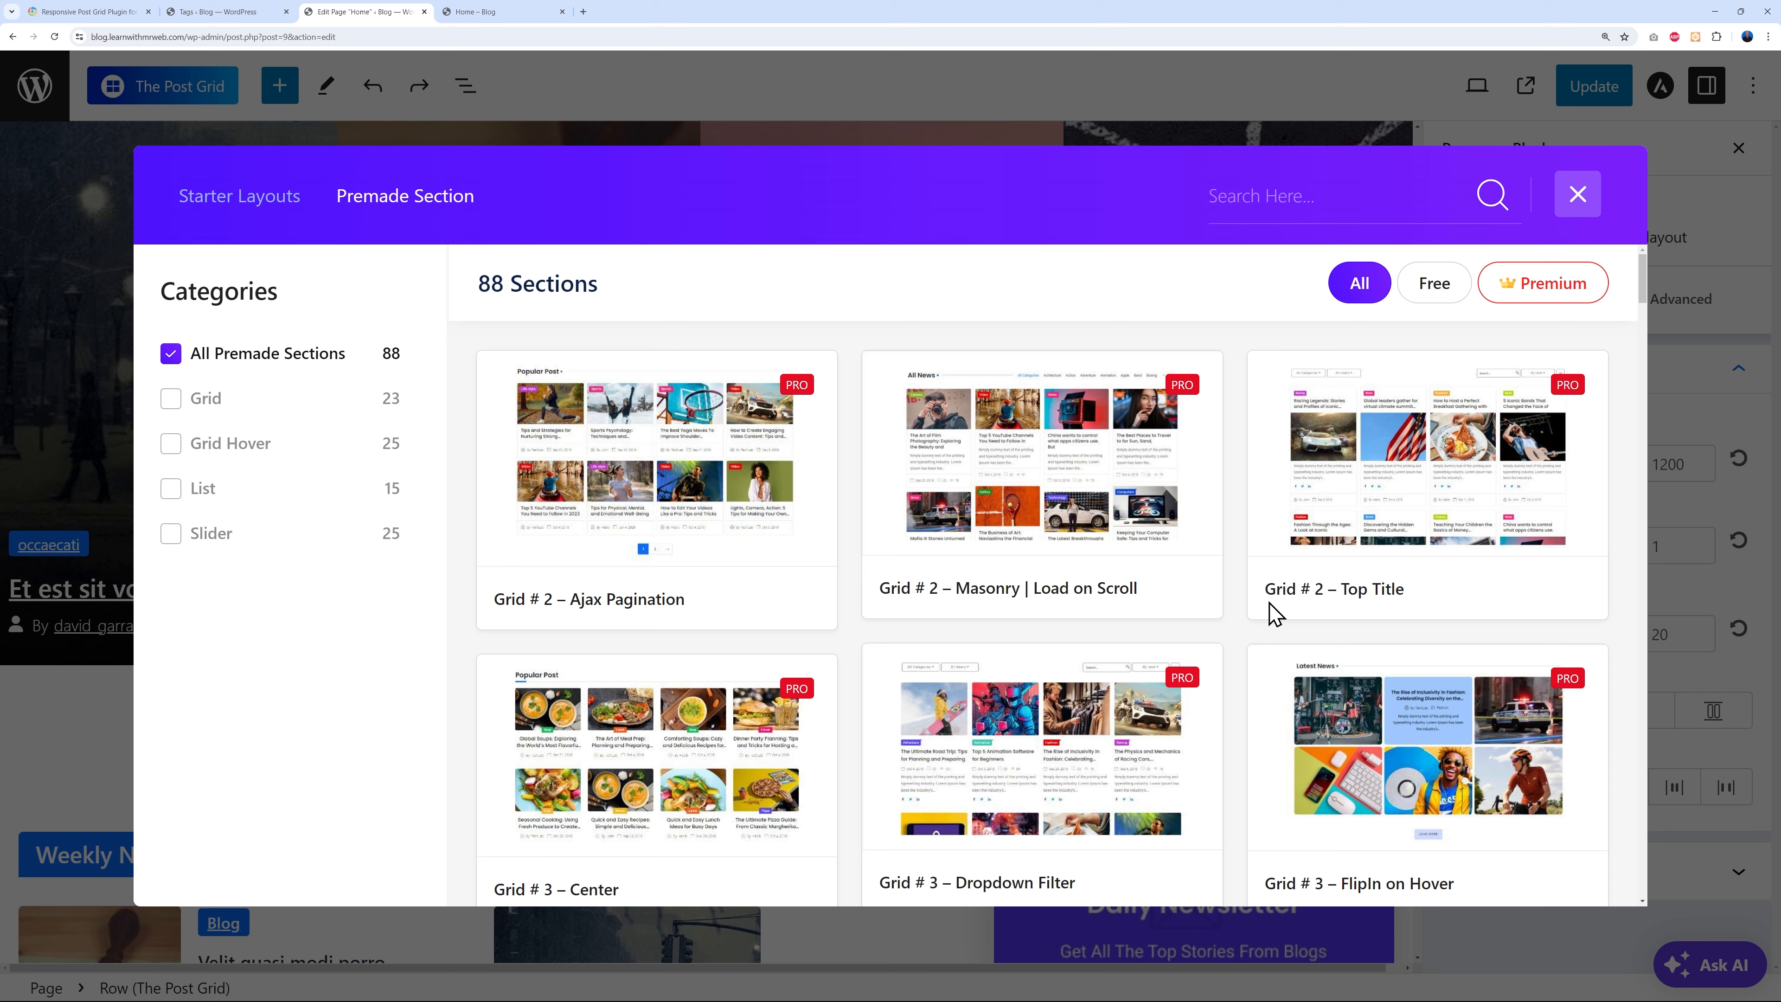
scroll(1239, 644, "down", 3)
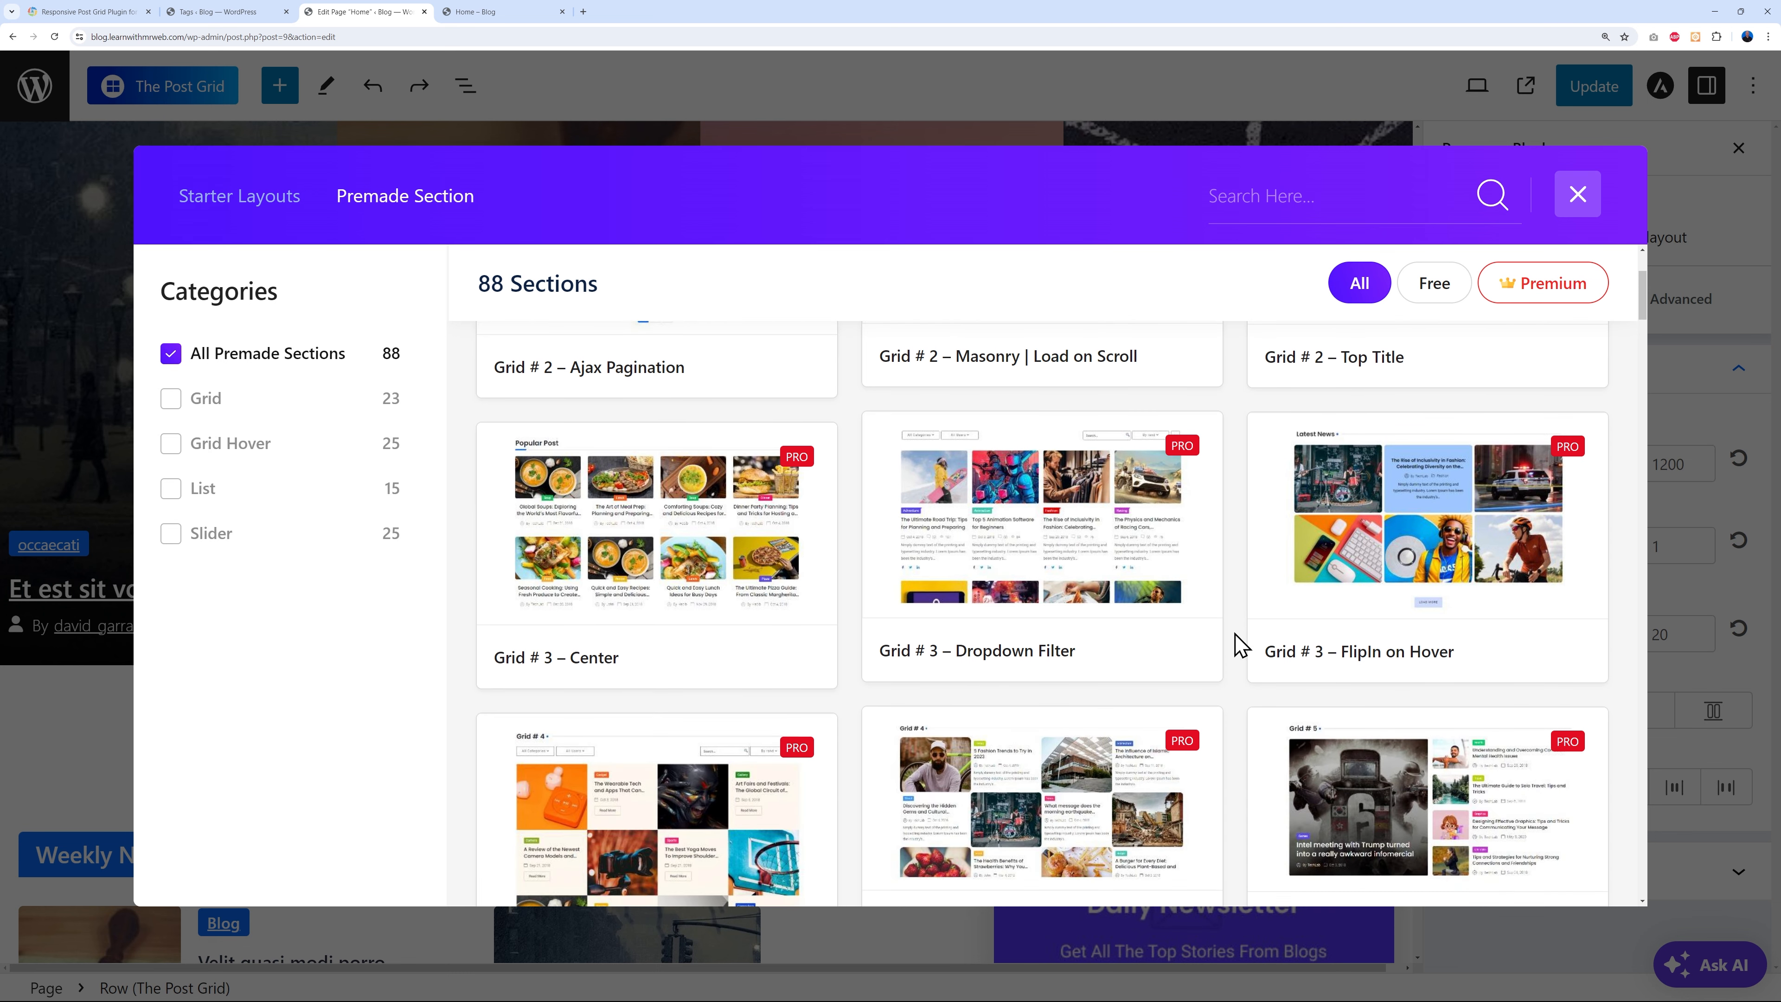
scroll(1240, 644, "up", 1)
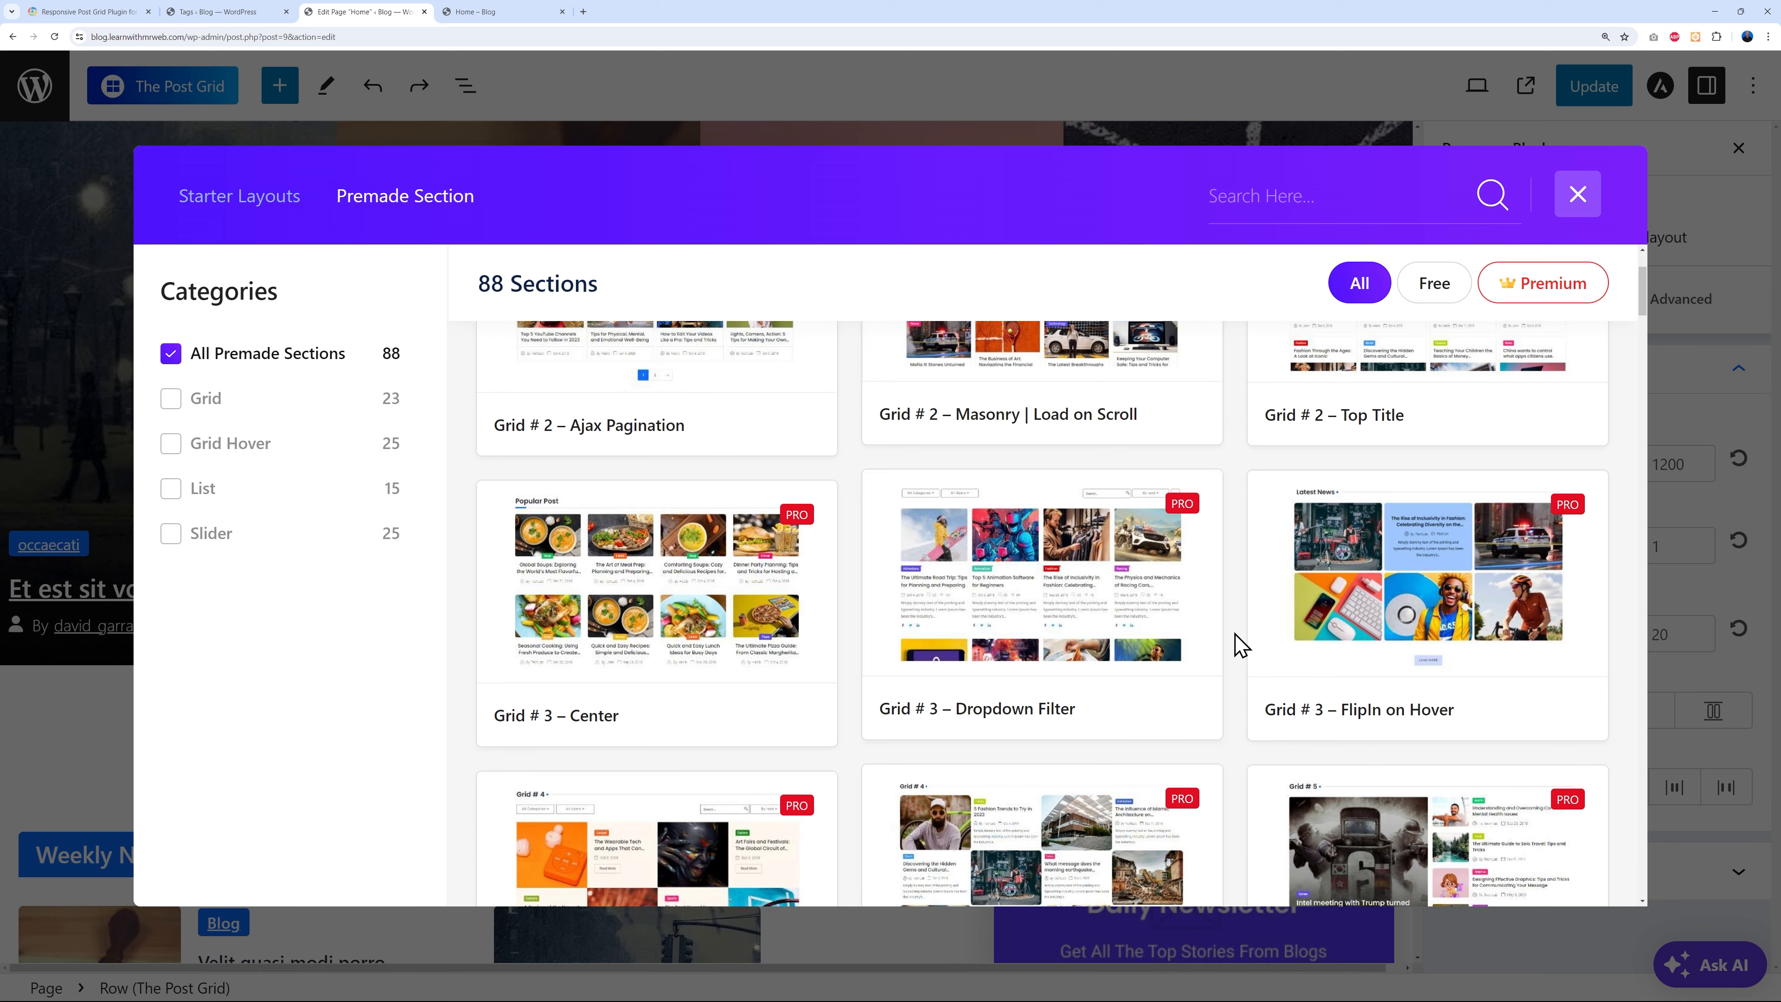
left_click(701, 595)
scroll(783, 576, "down", 3)
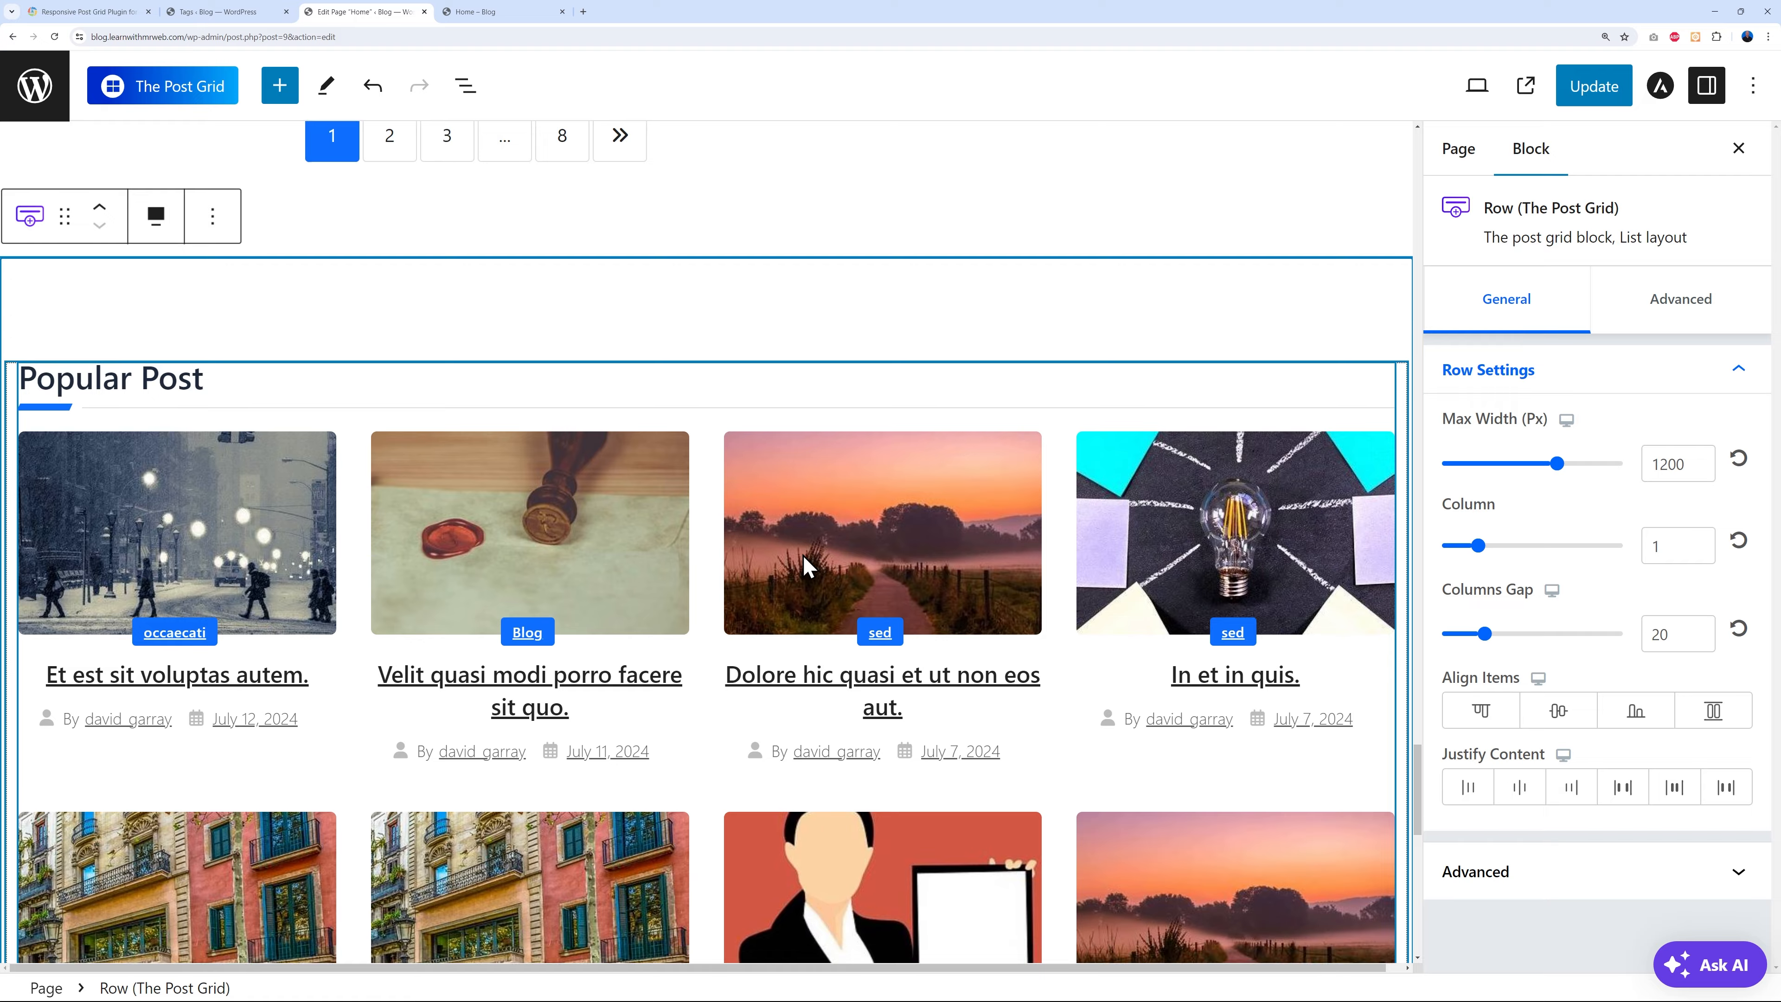
scroll(728, 684, "up", 2)
scroll(729, 684, "up", 1)
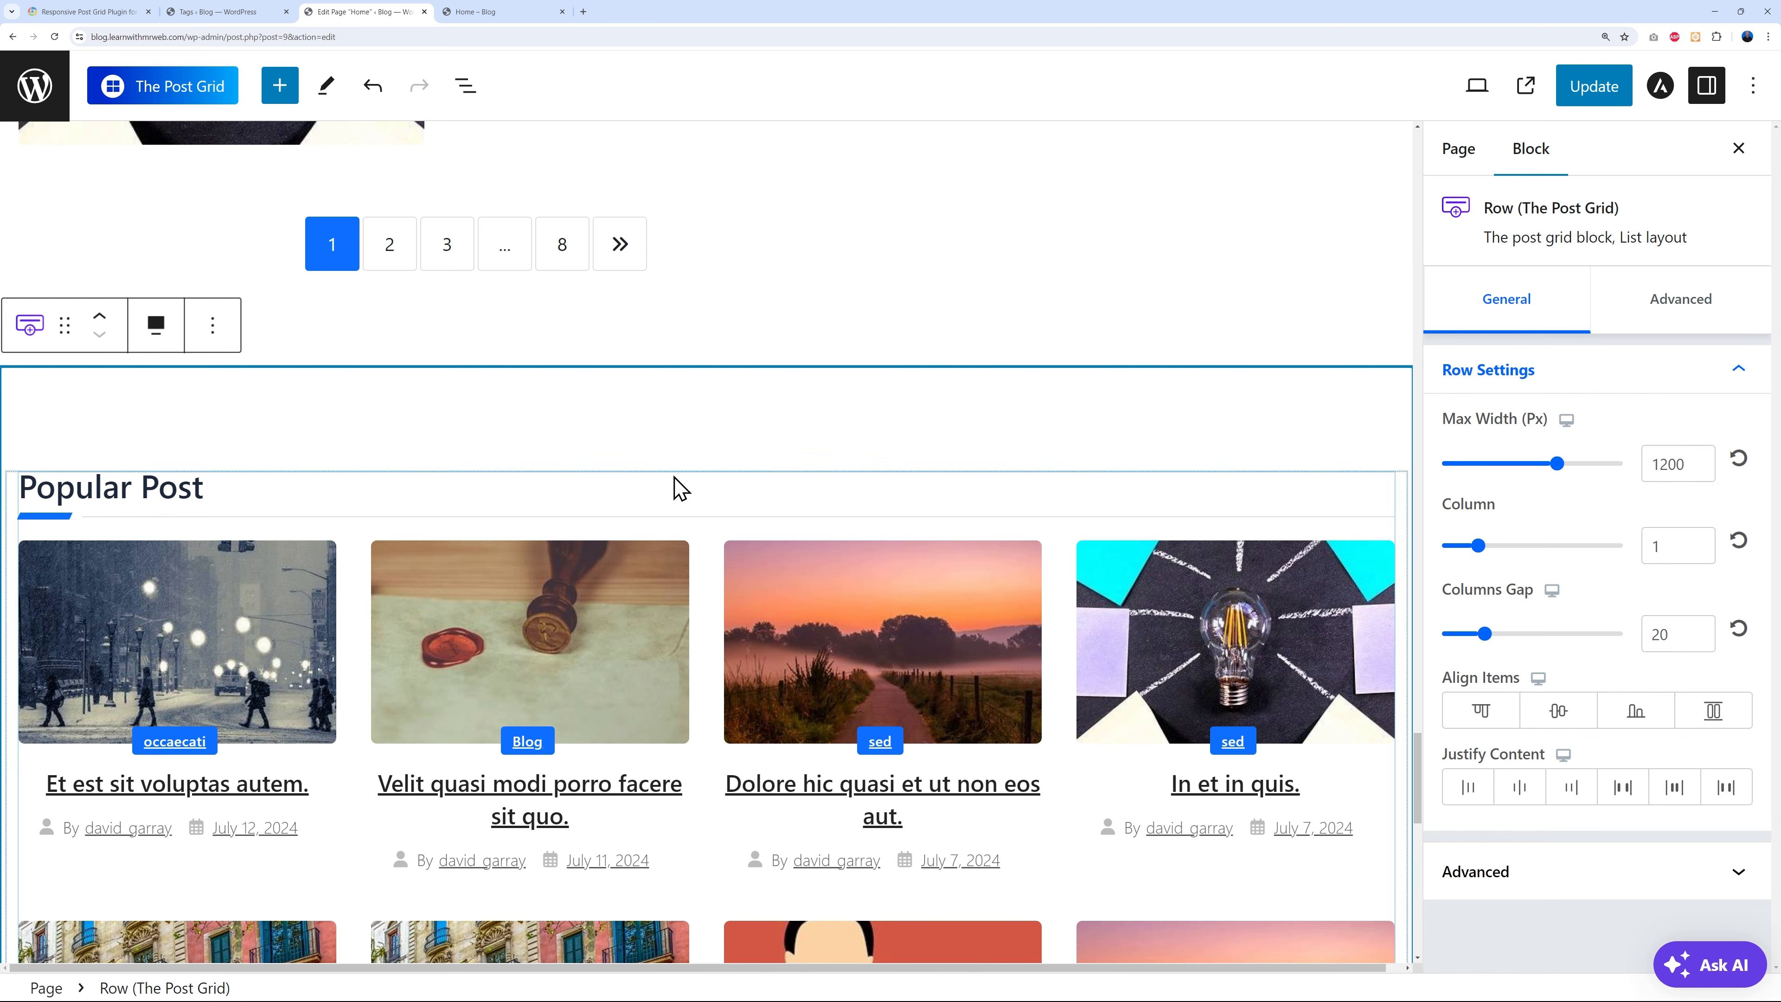
- Move the Popular Post grid up two positions and advance the post slider
left_click(100, 316)
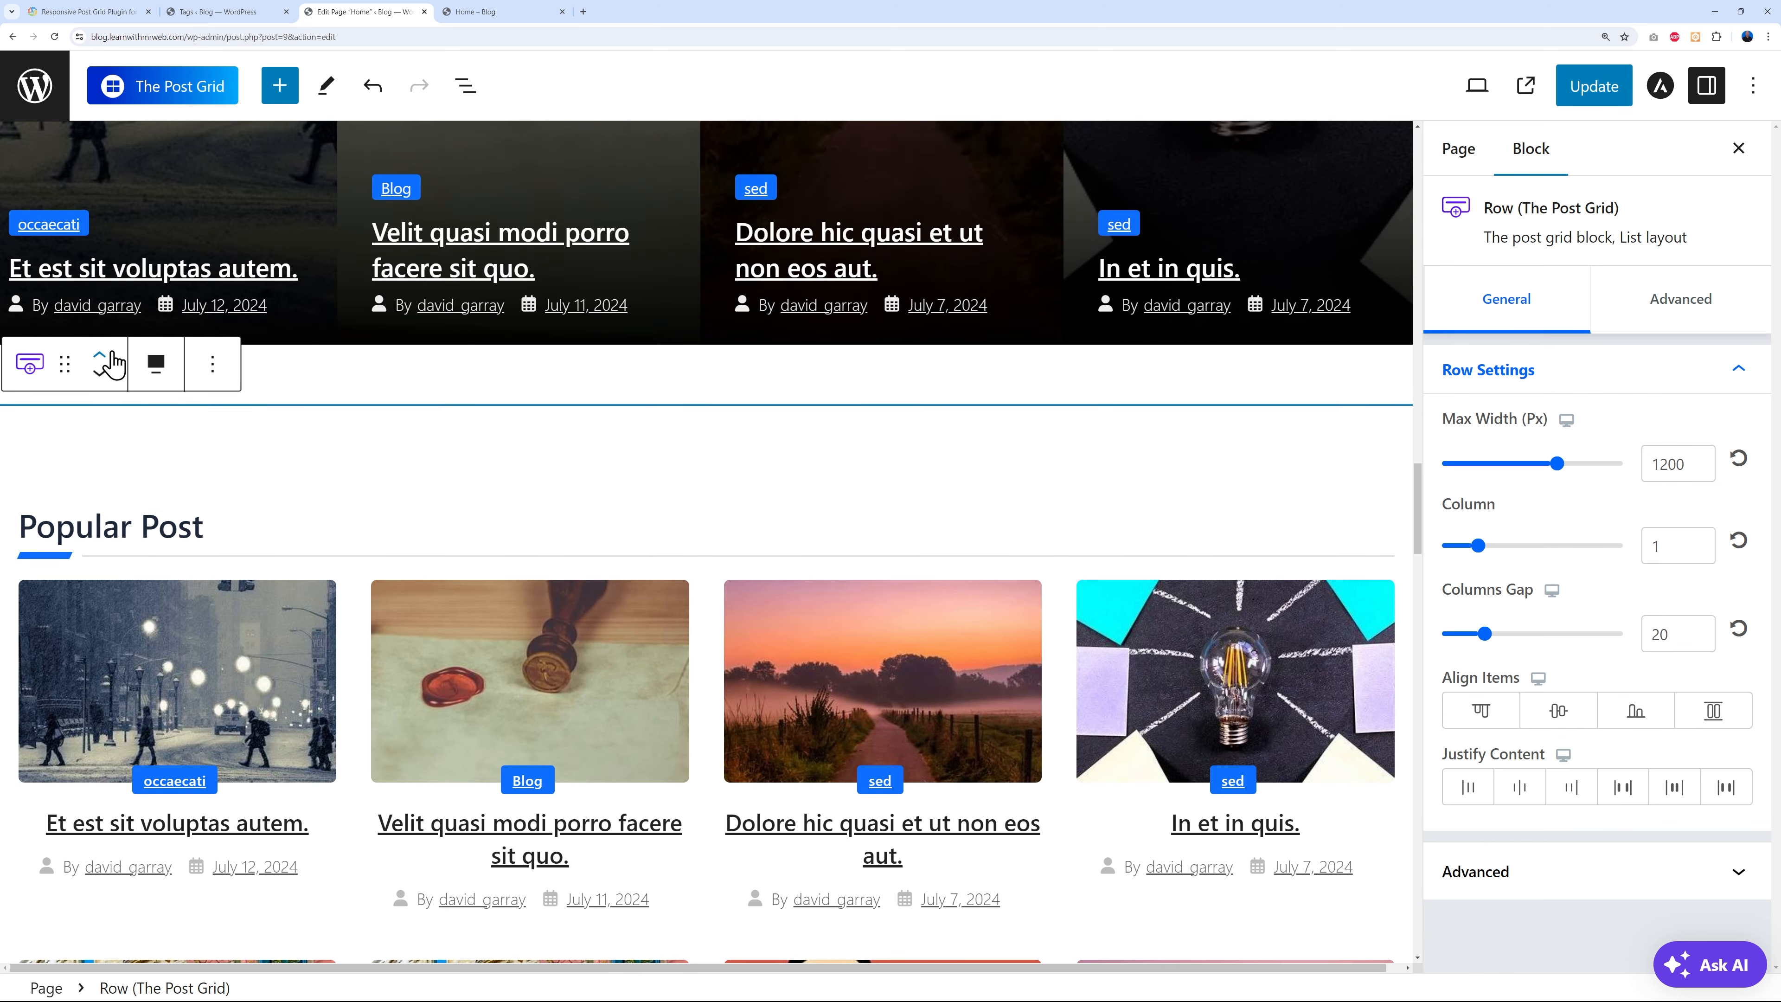
left_click(109, 356)
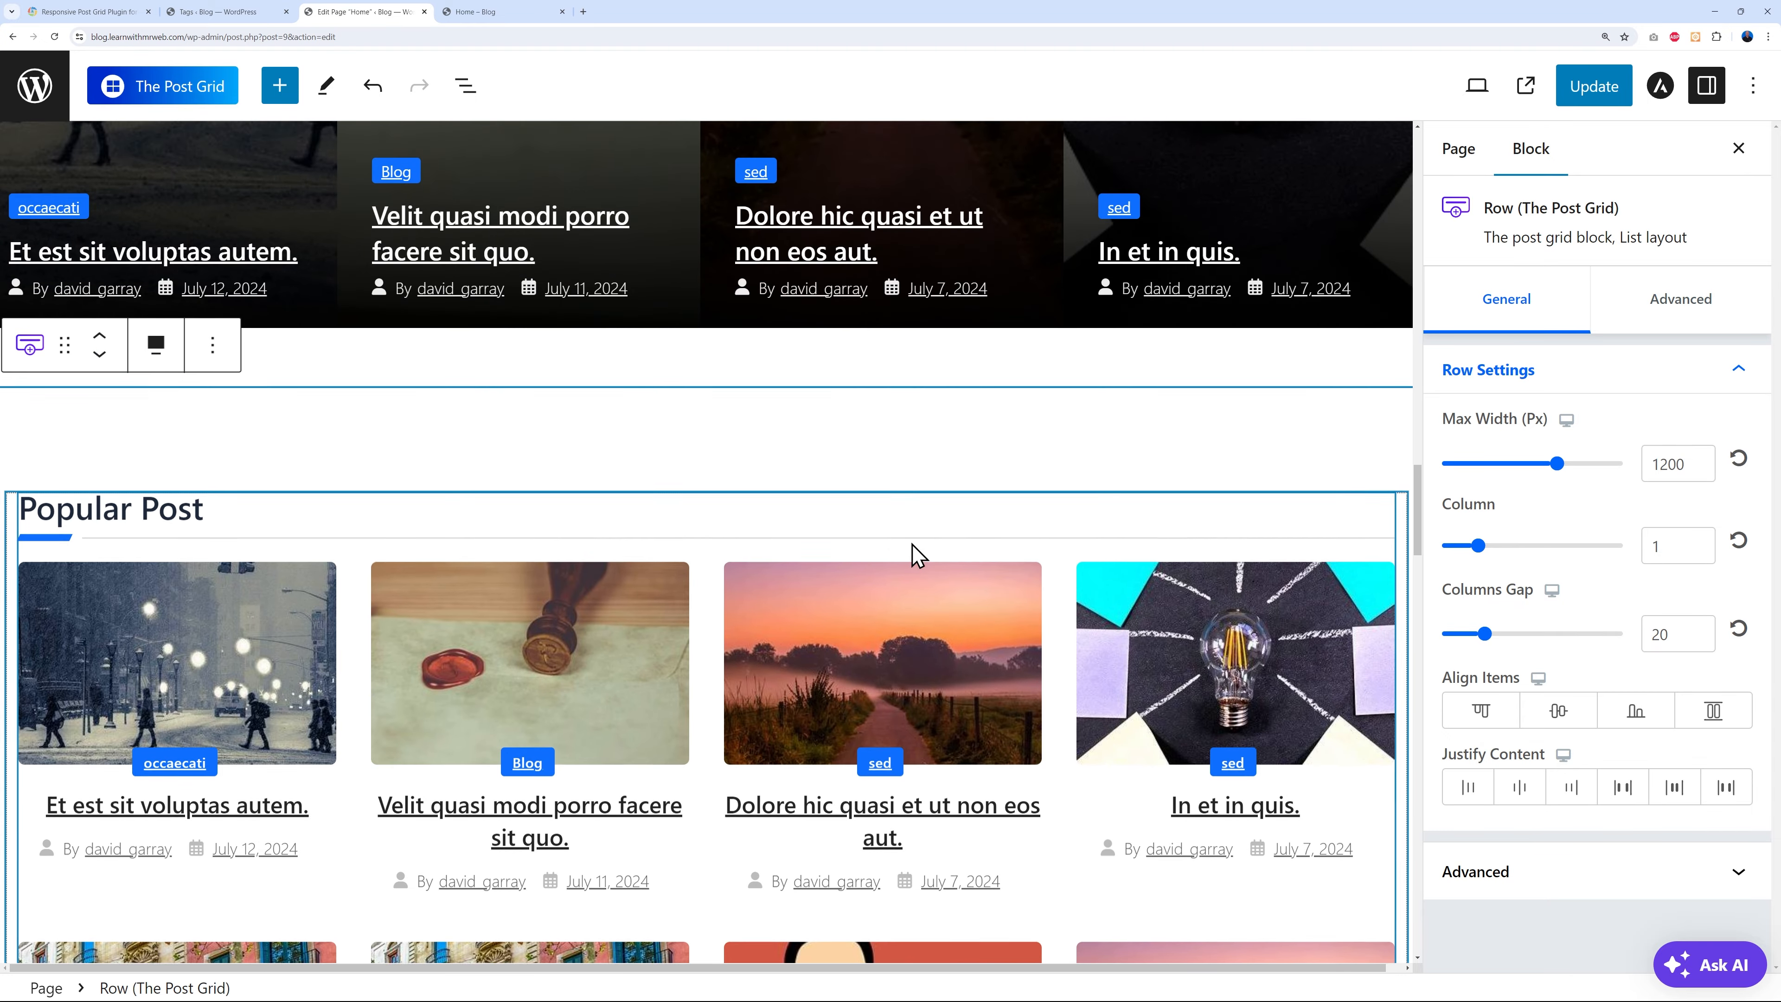
scroll(953, 568, "up", 9)
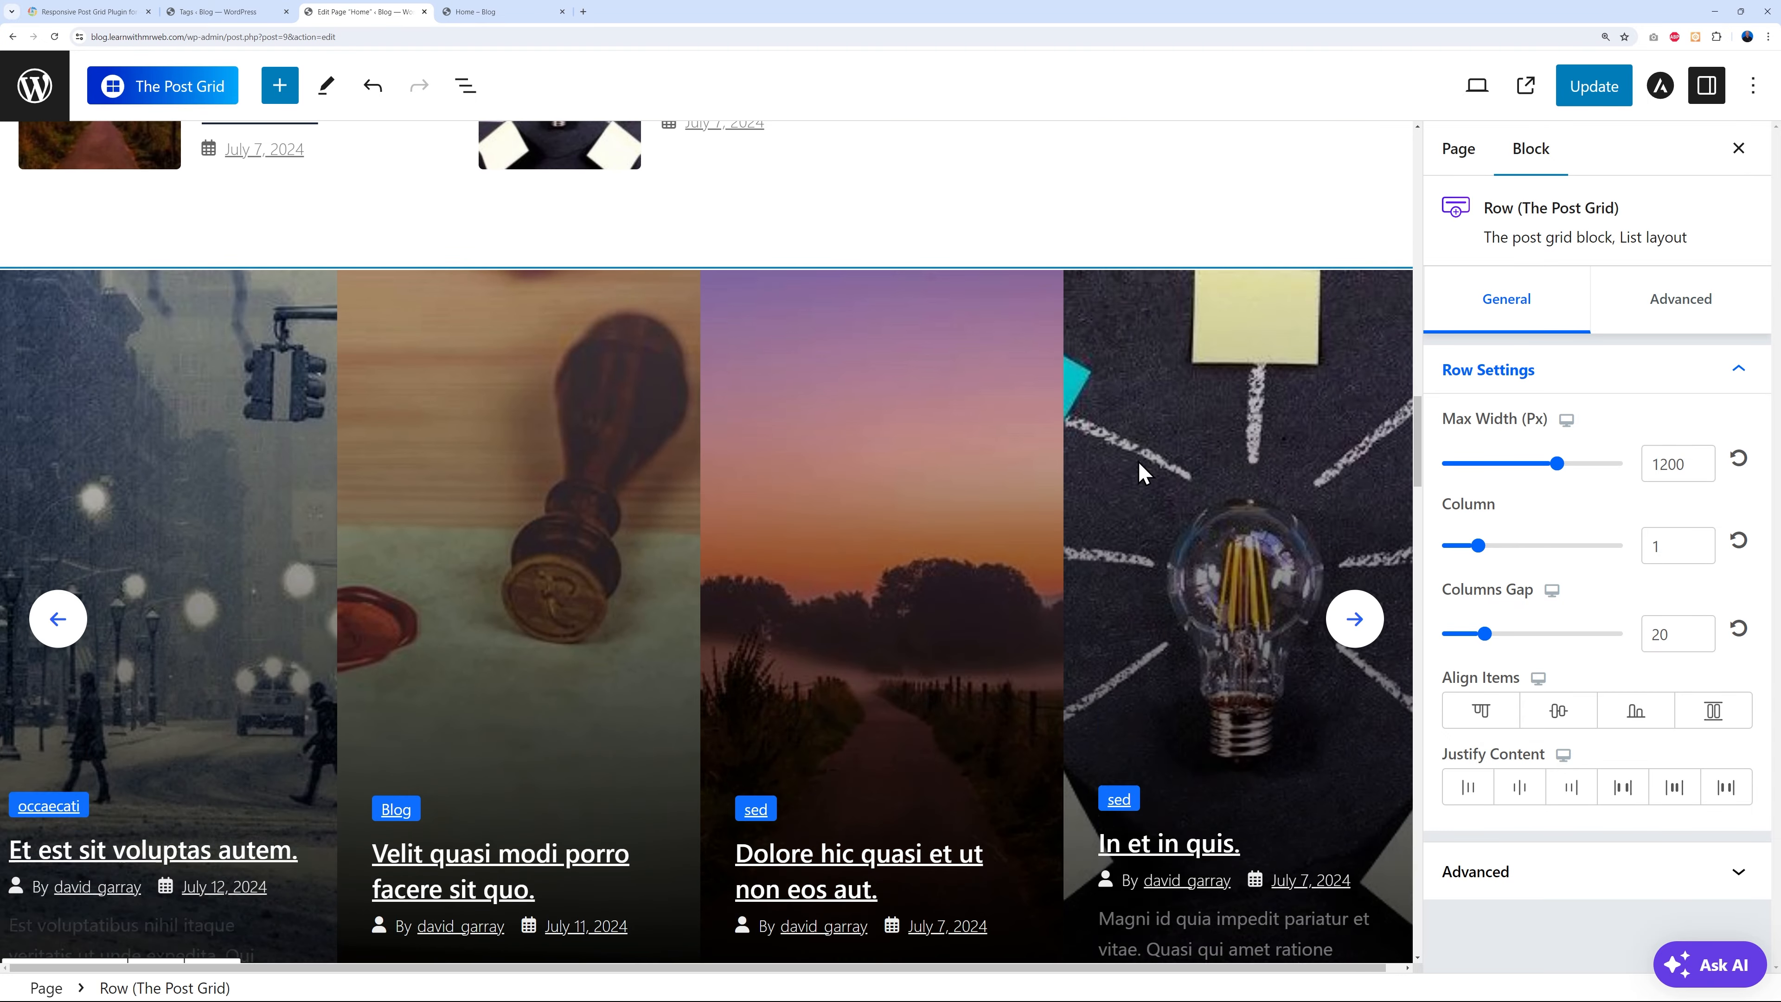
left_click(1352, 619)
left_click(1352, 619)
scroll(1198, 602, "down", 11)
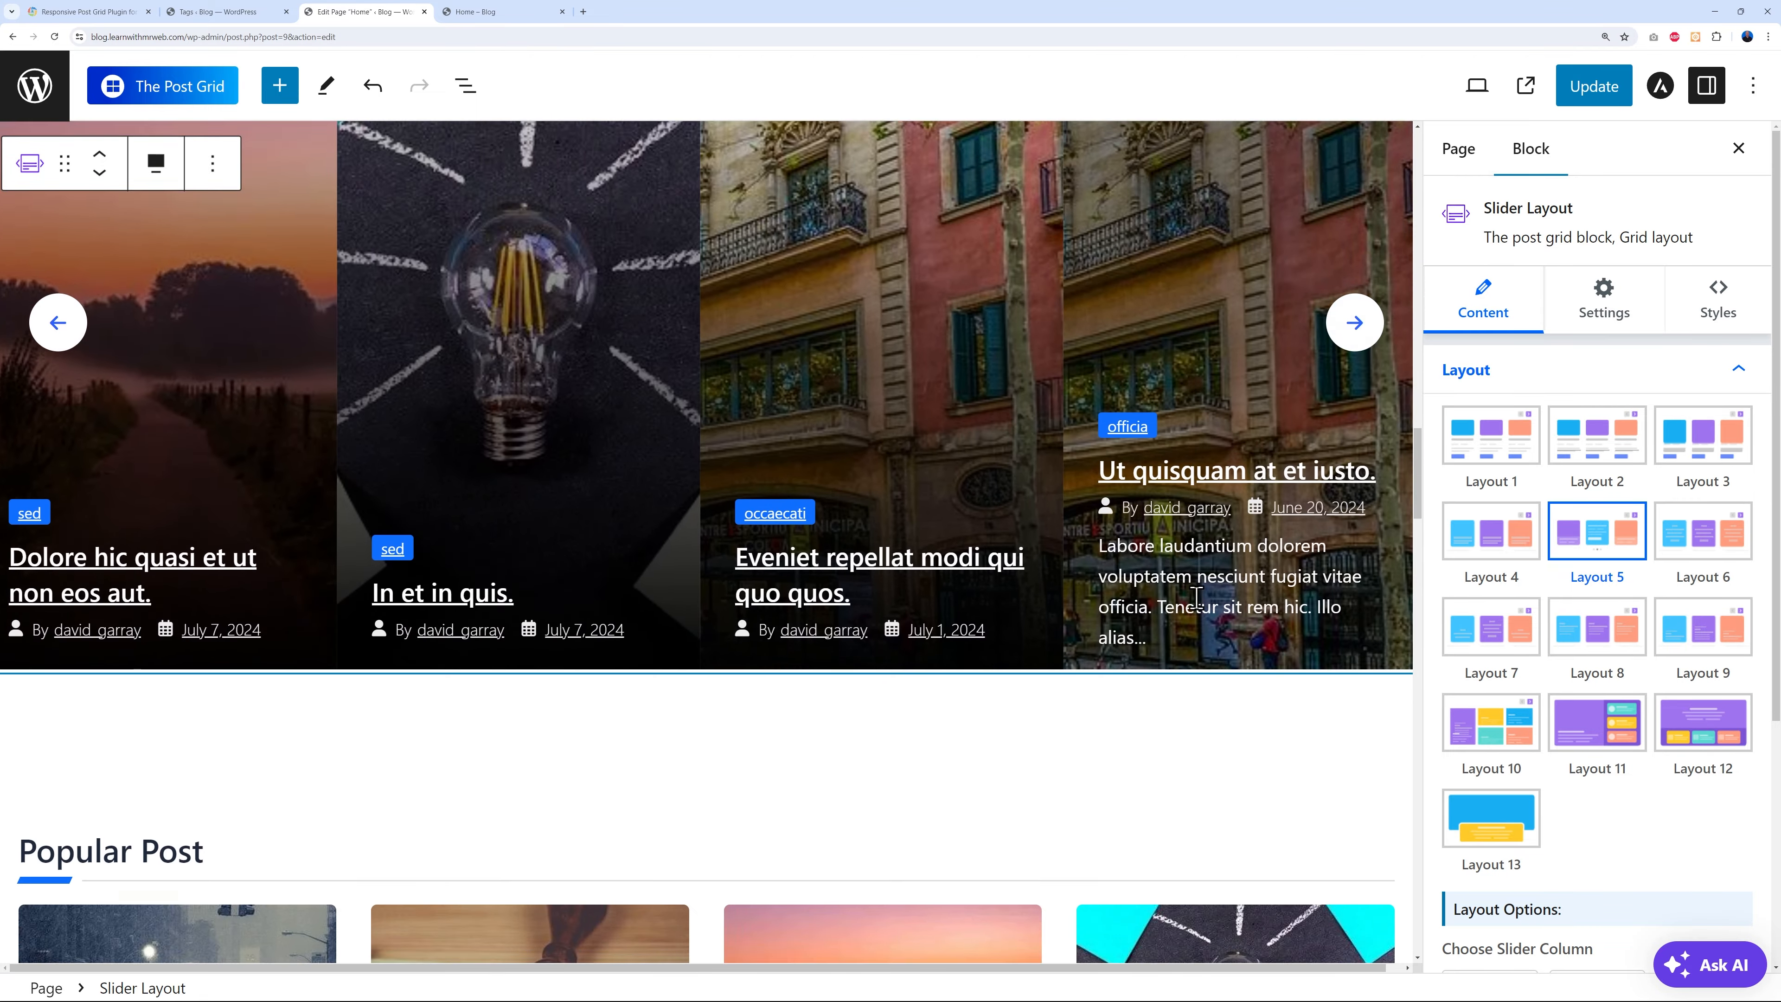
scroll(835, 728, "down", 3)
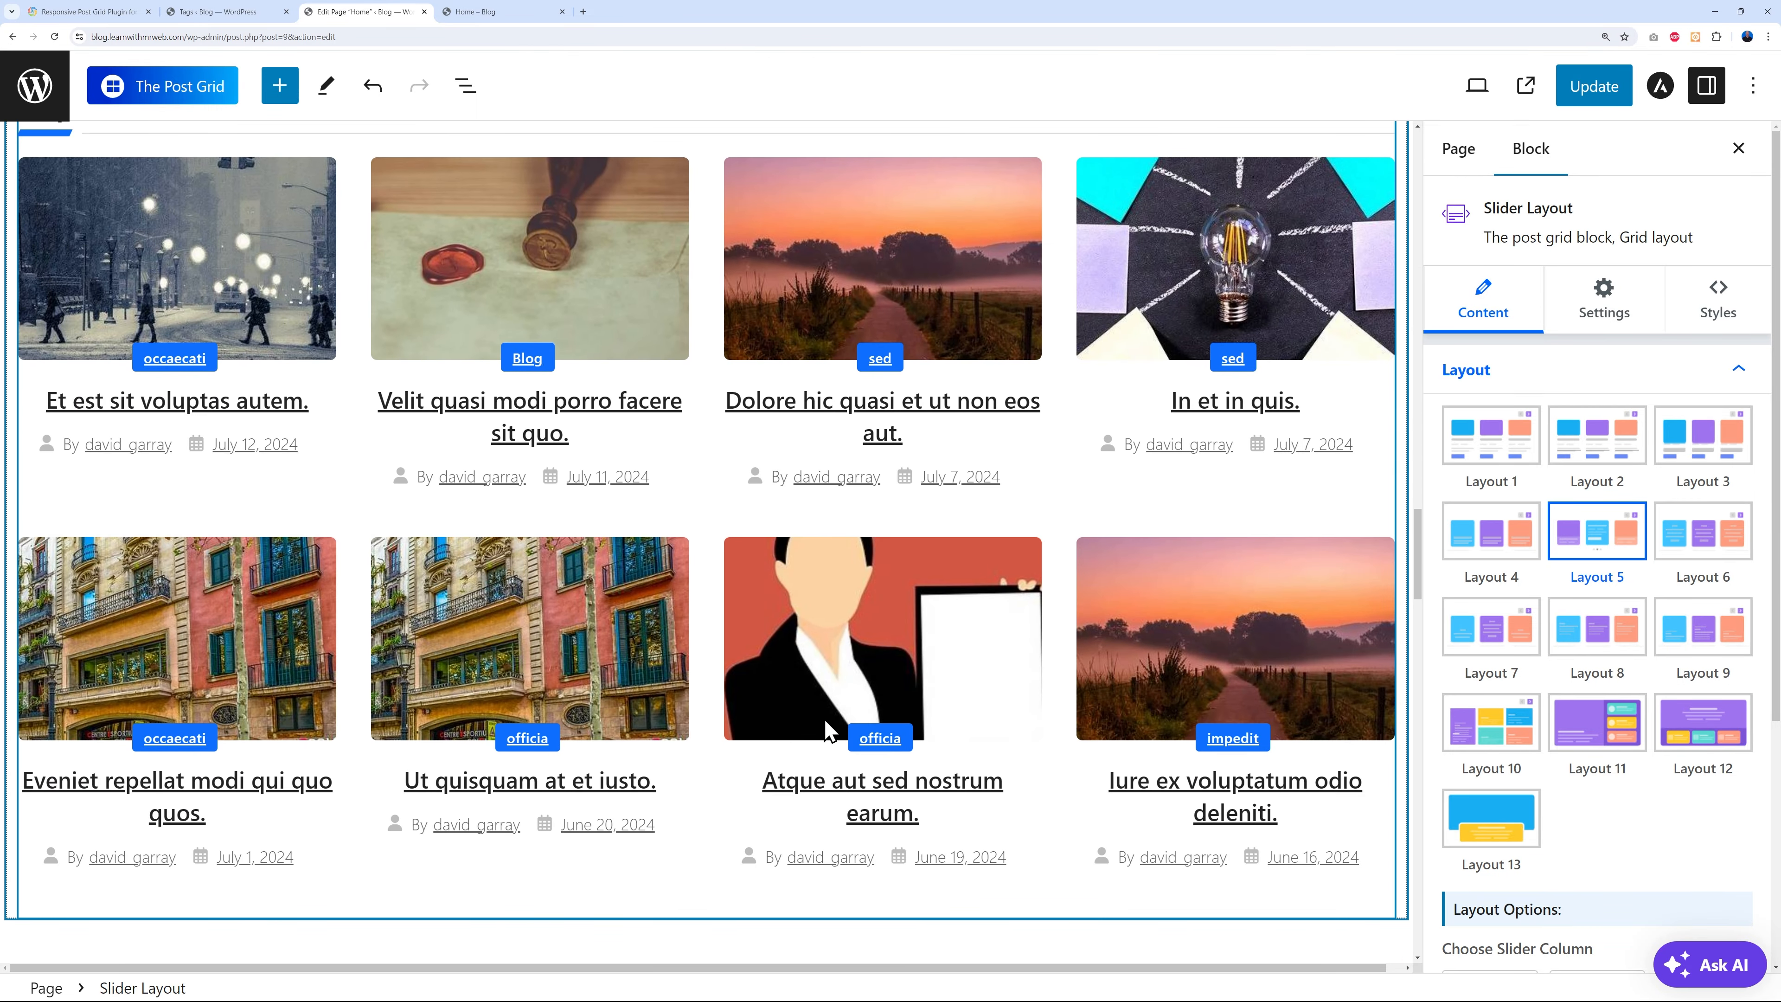
scroll(944, 721, "up", 3)
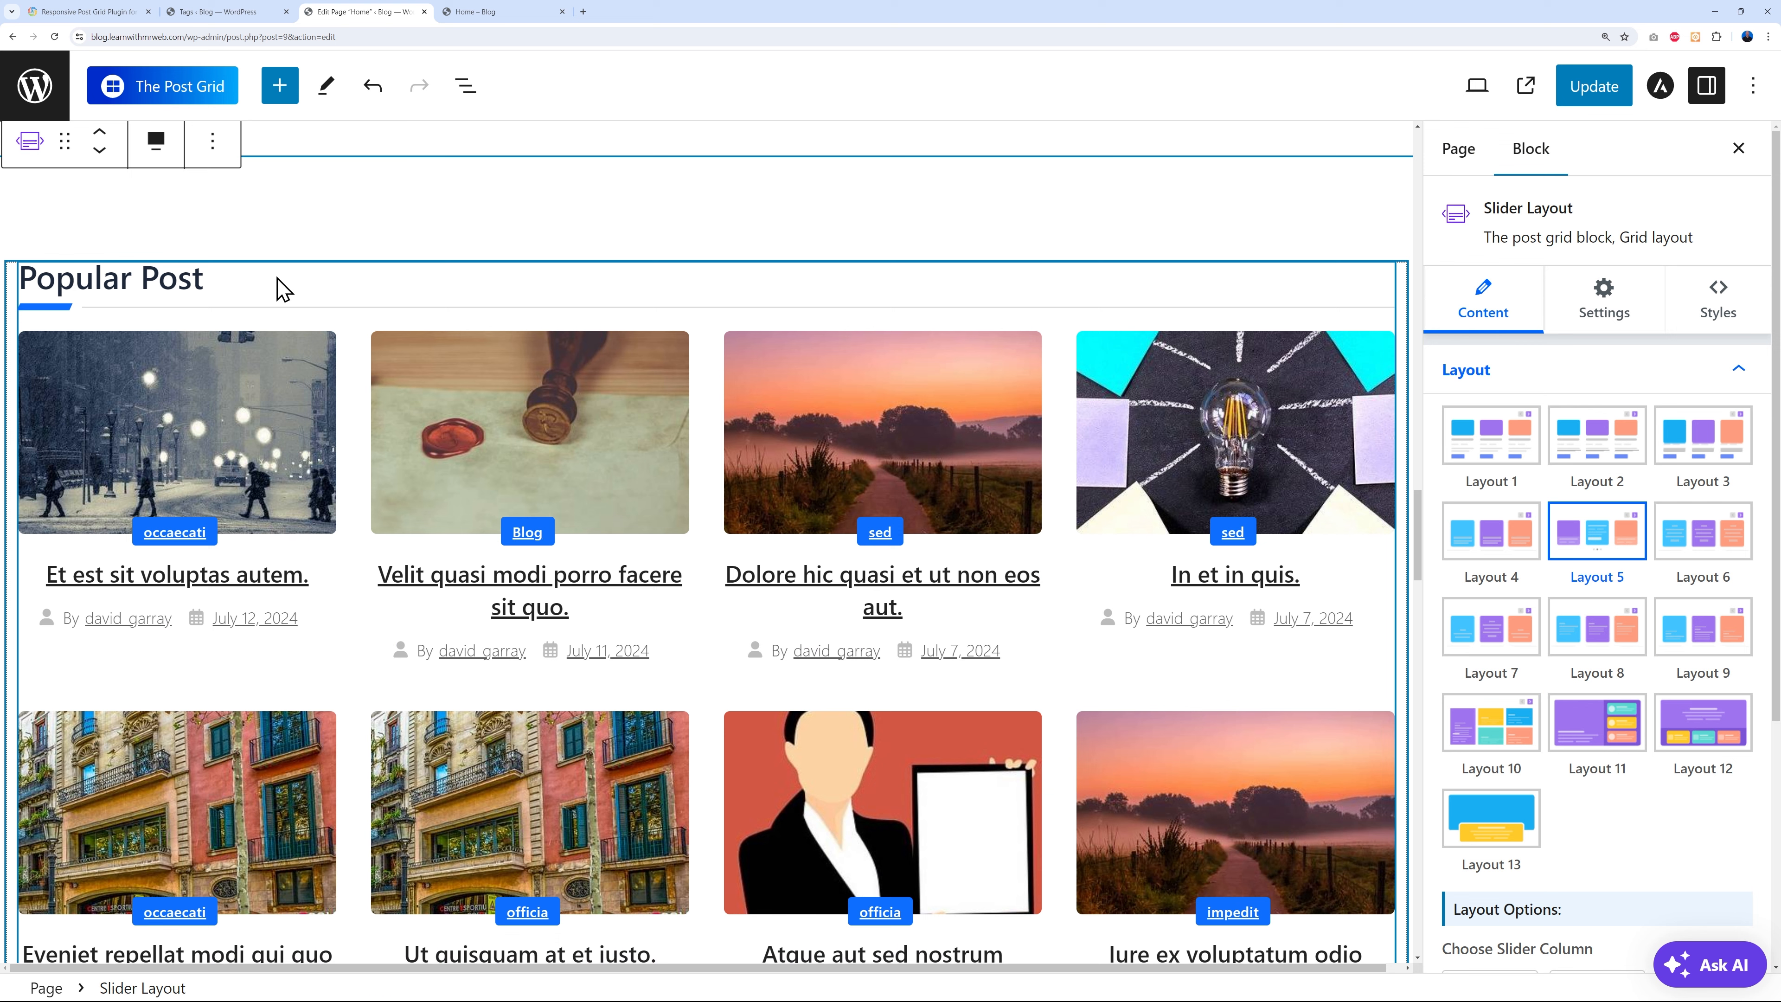
- Select the Popular Post grid block and update the Home page
left_click(277, 284)
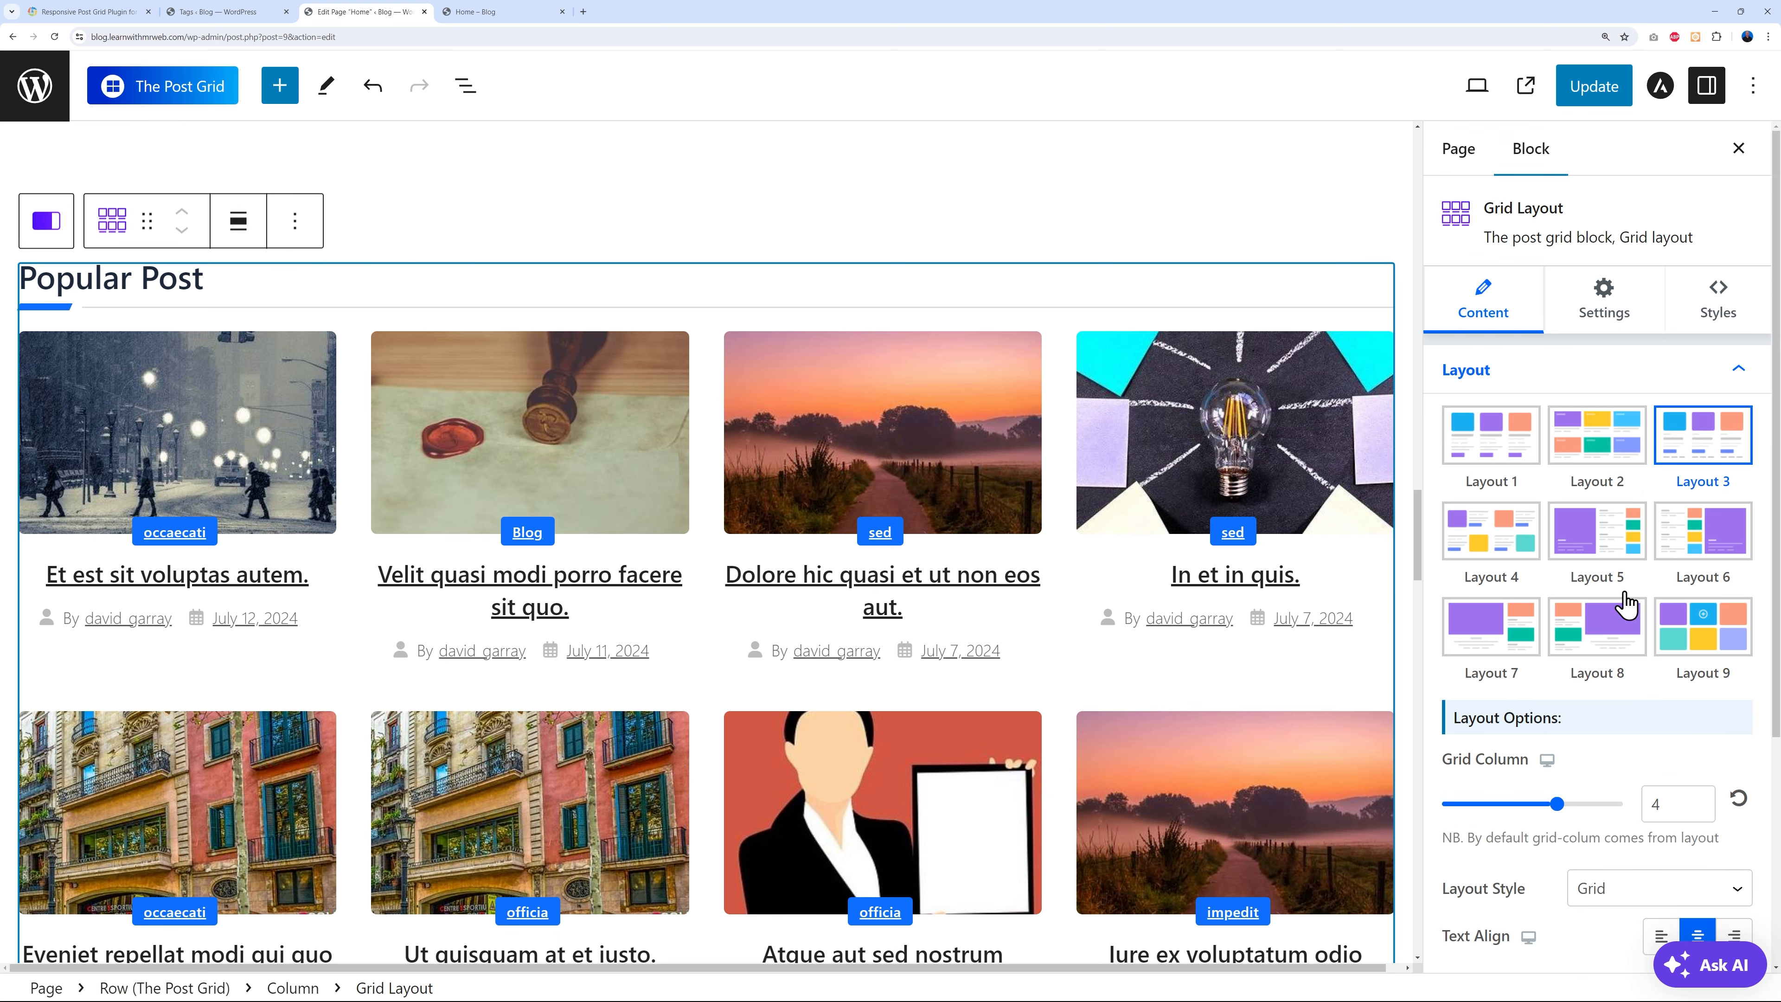
scroll(1622, 603, "down", 5)
scroll(1587, 638, "up", 4)
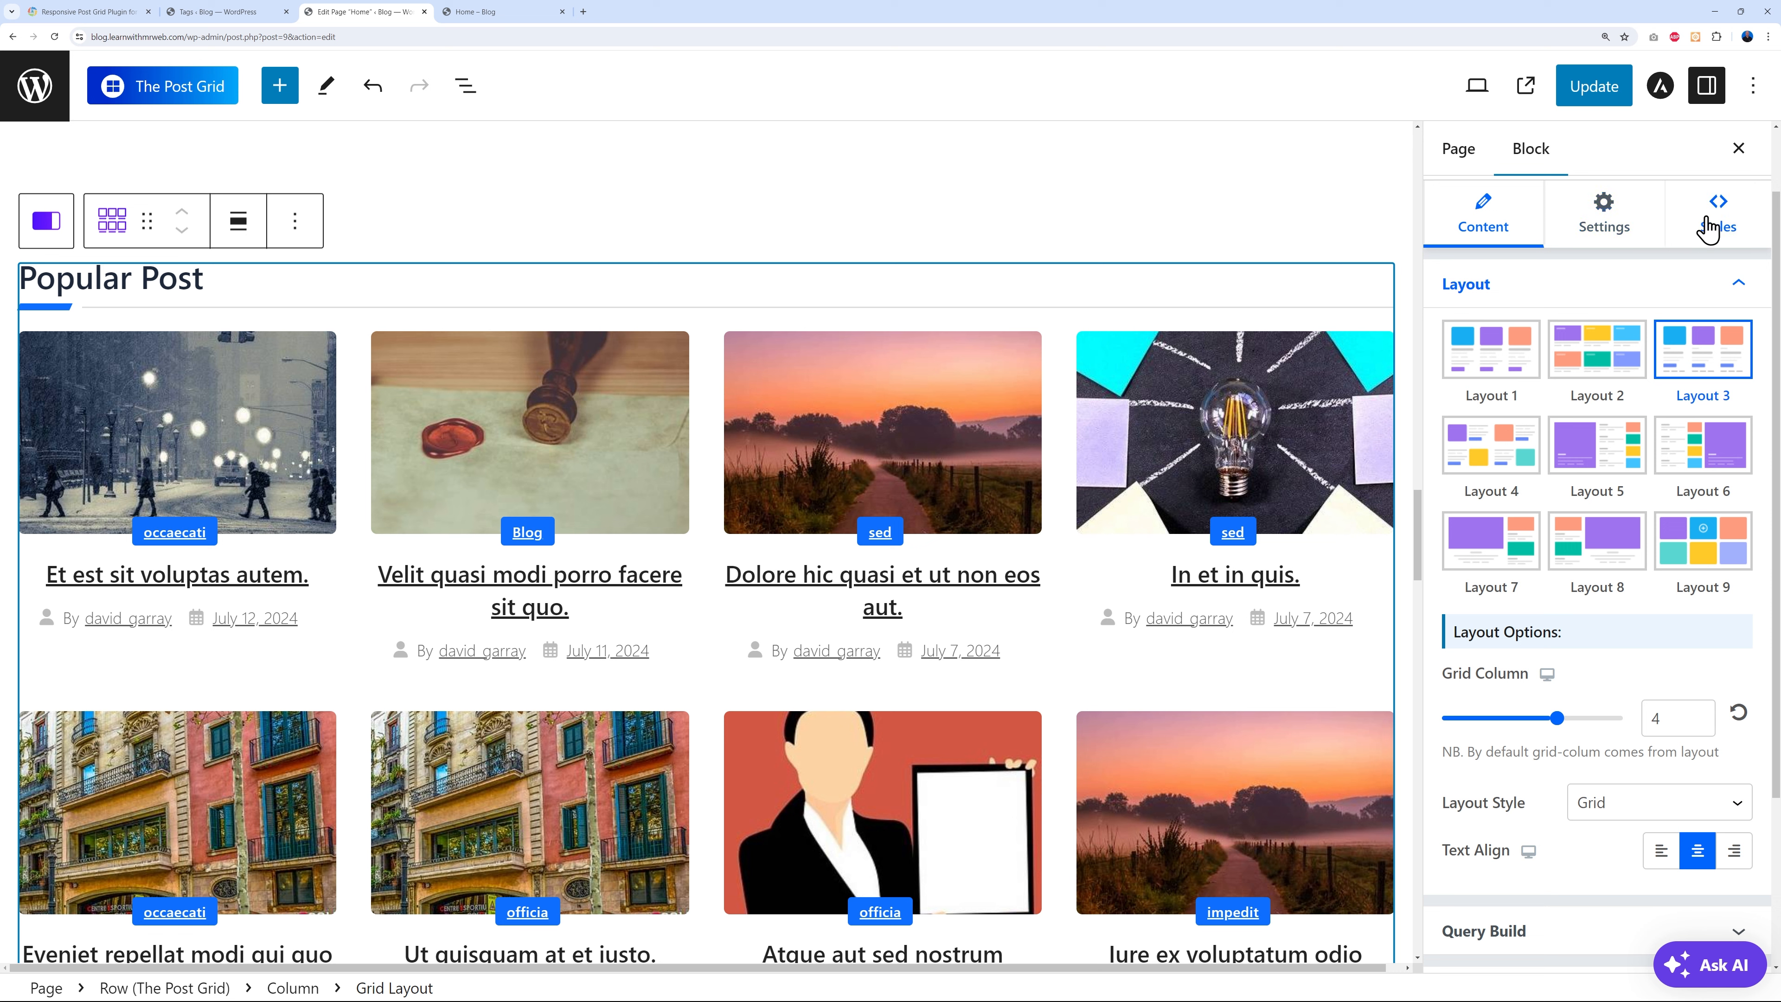
left_click(1590, 87)
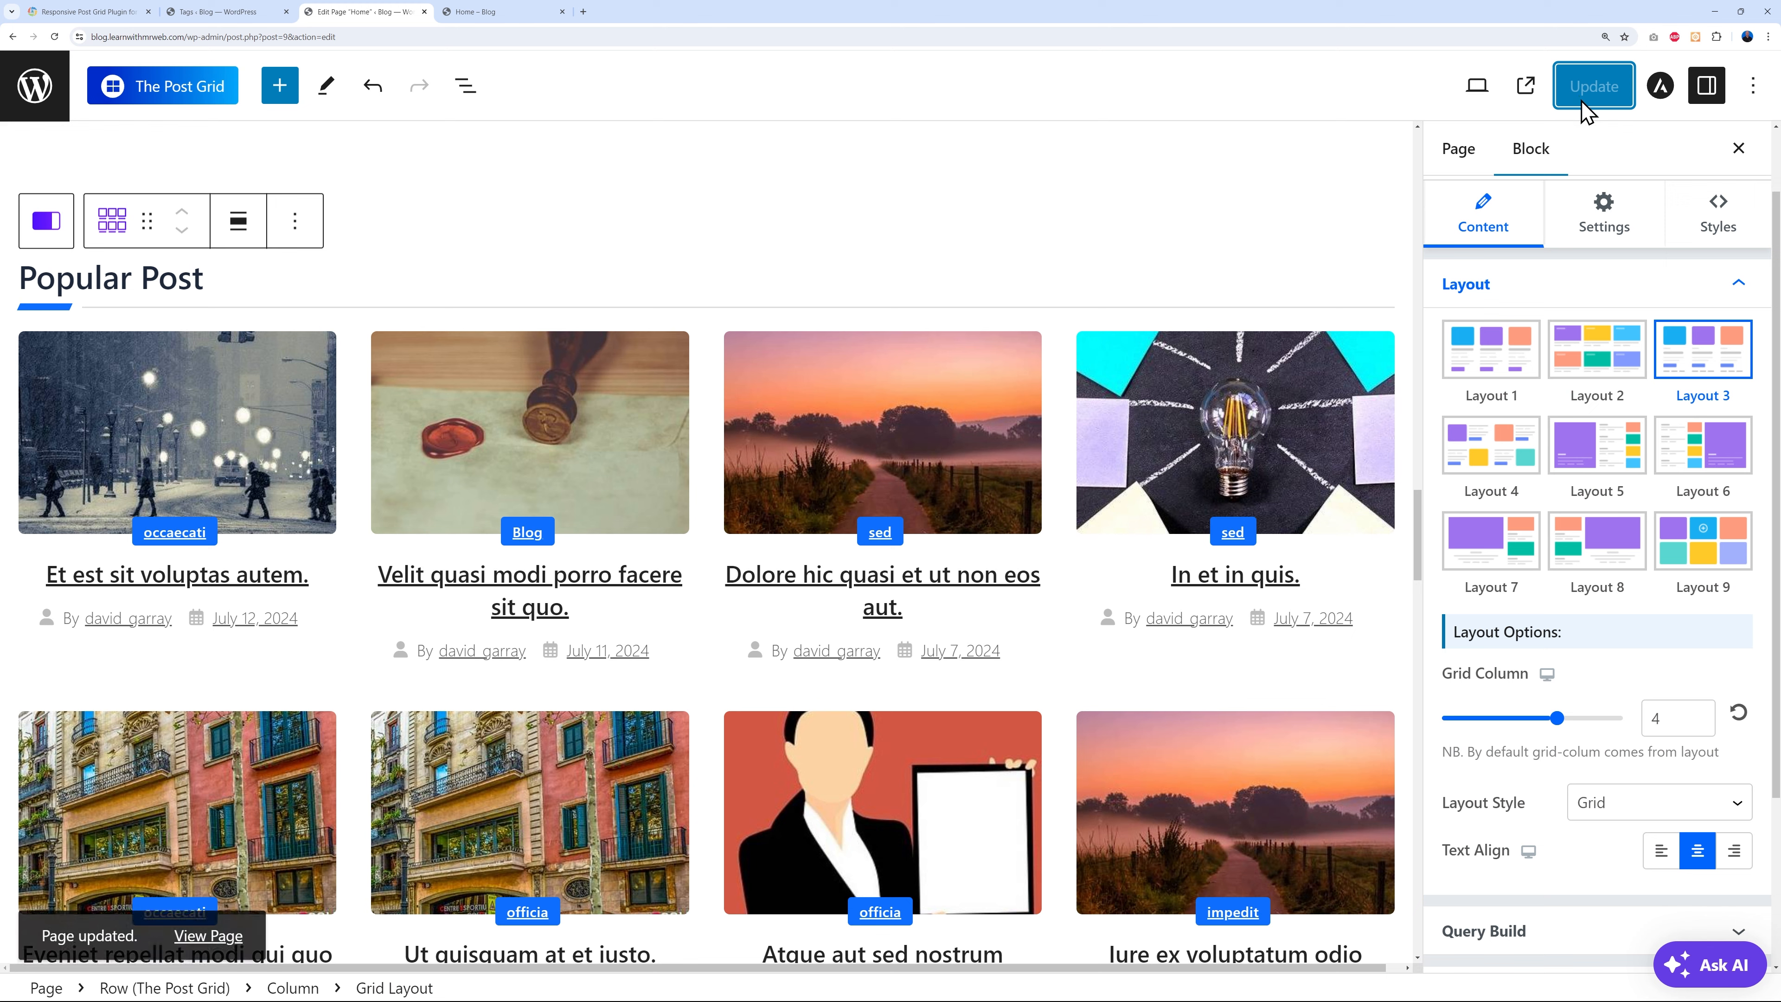
- Advance the live slider two posts, scroll through Popular Post and Weekly News, then reopen the editor
left_click(501, 12)
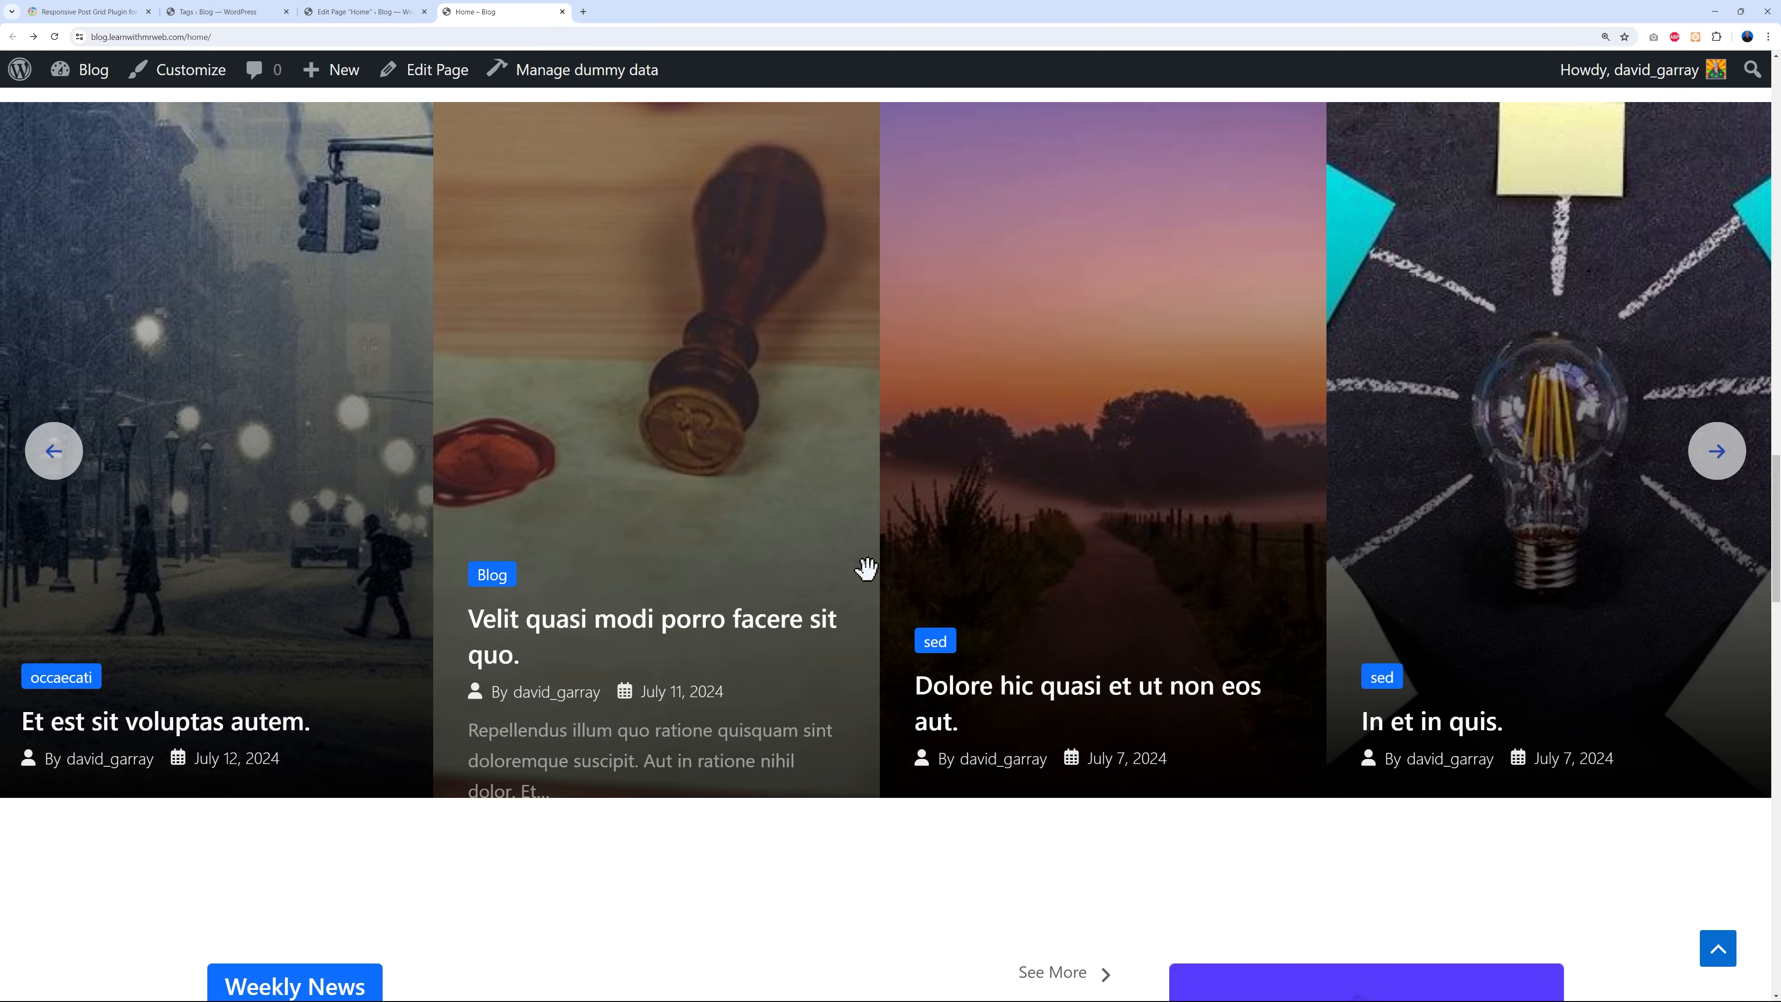
scroll(823, 498, "down", 4)
scroll(894, 596, "up", 2)
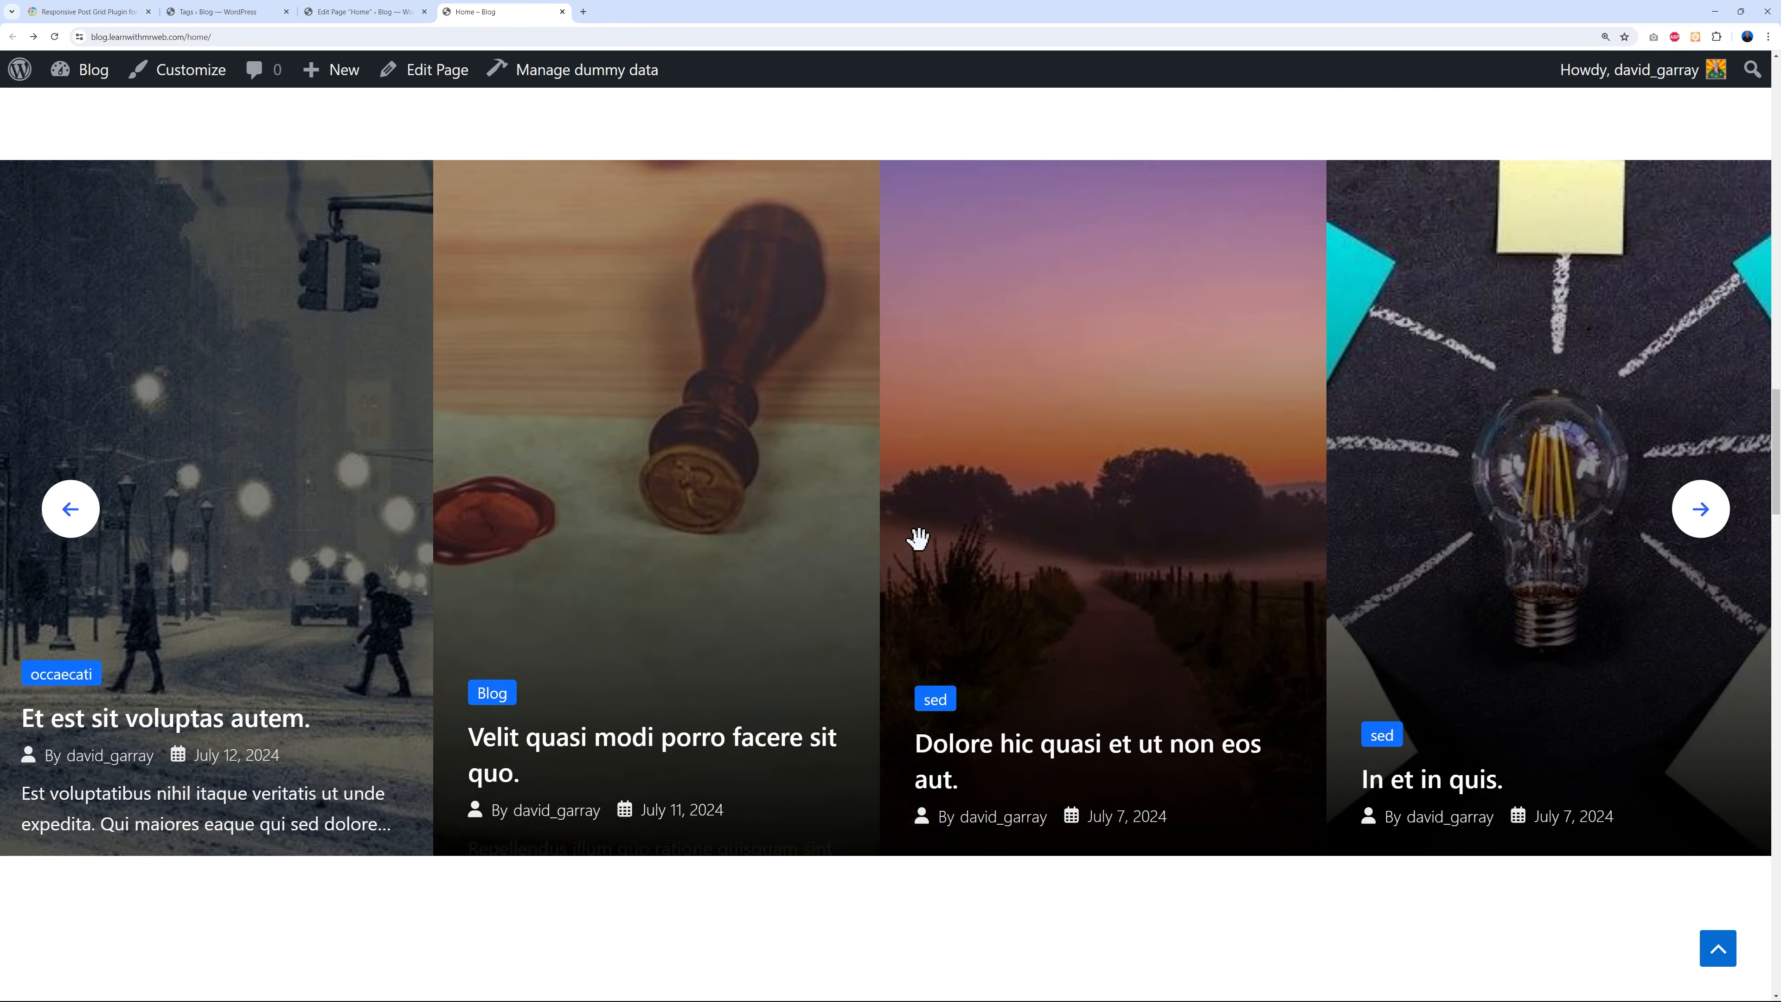
left_click(1701, 511)
left_click(1704, 522)
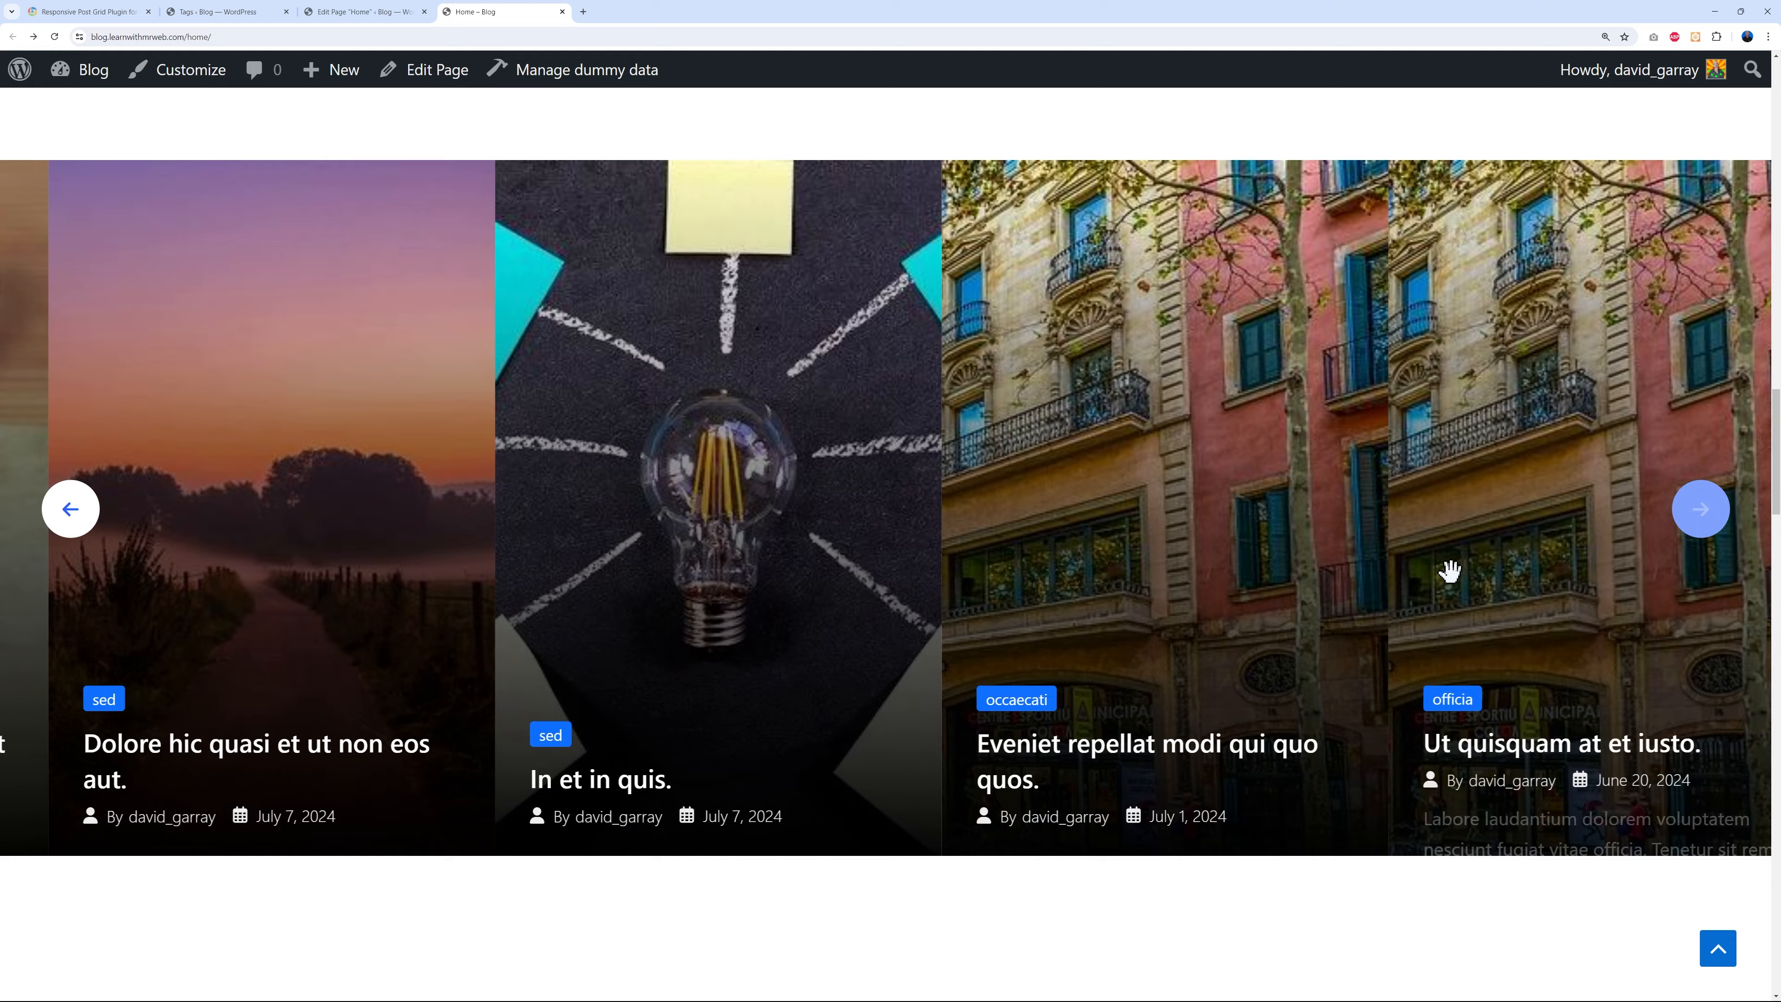
scroll(1491, 545, "down", 10)
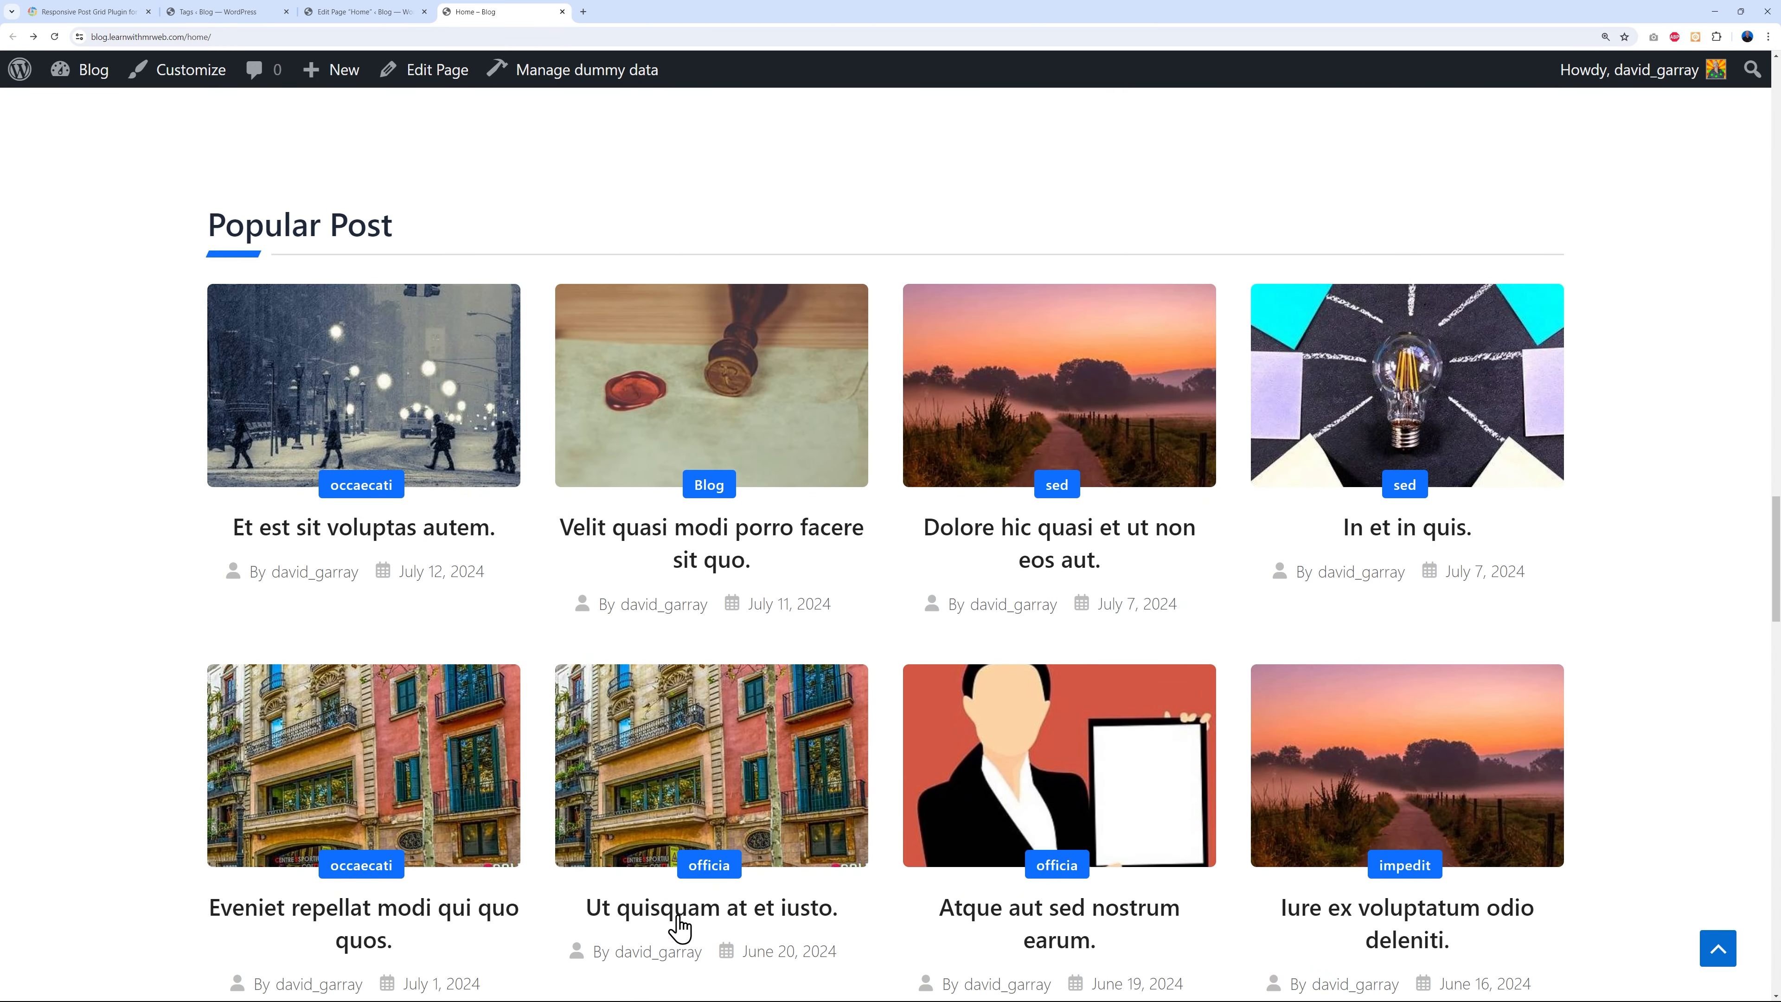
scroll(1657, 608, "down", 7)
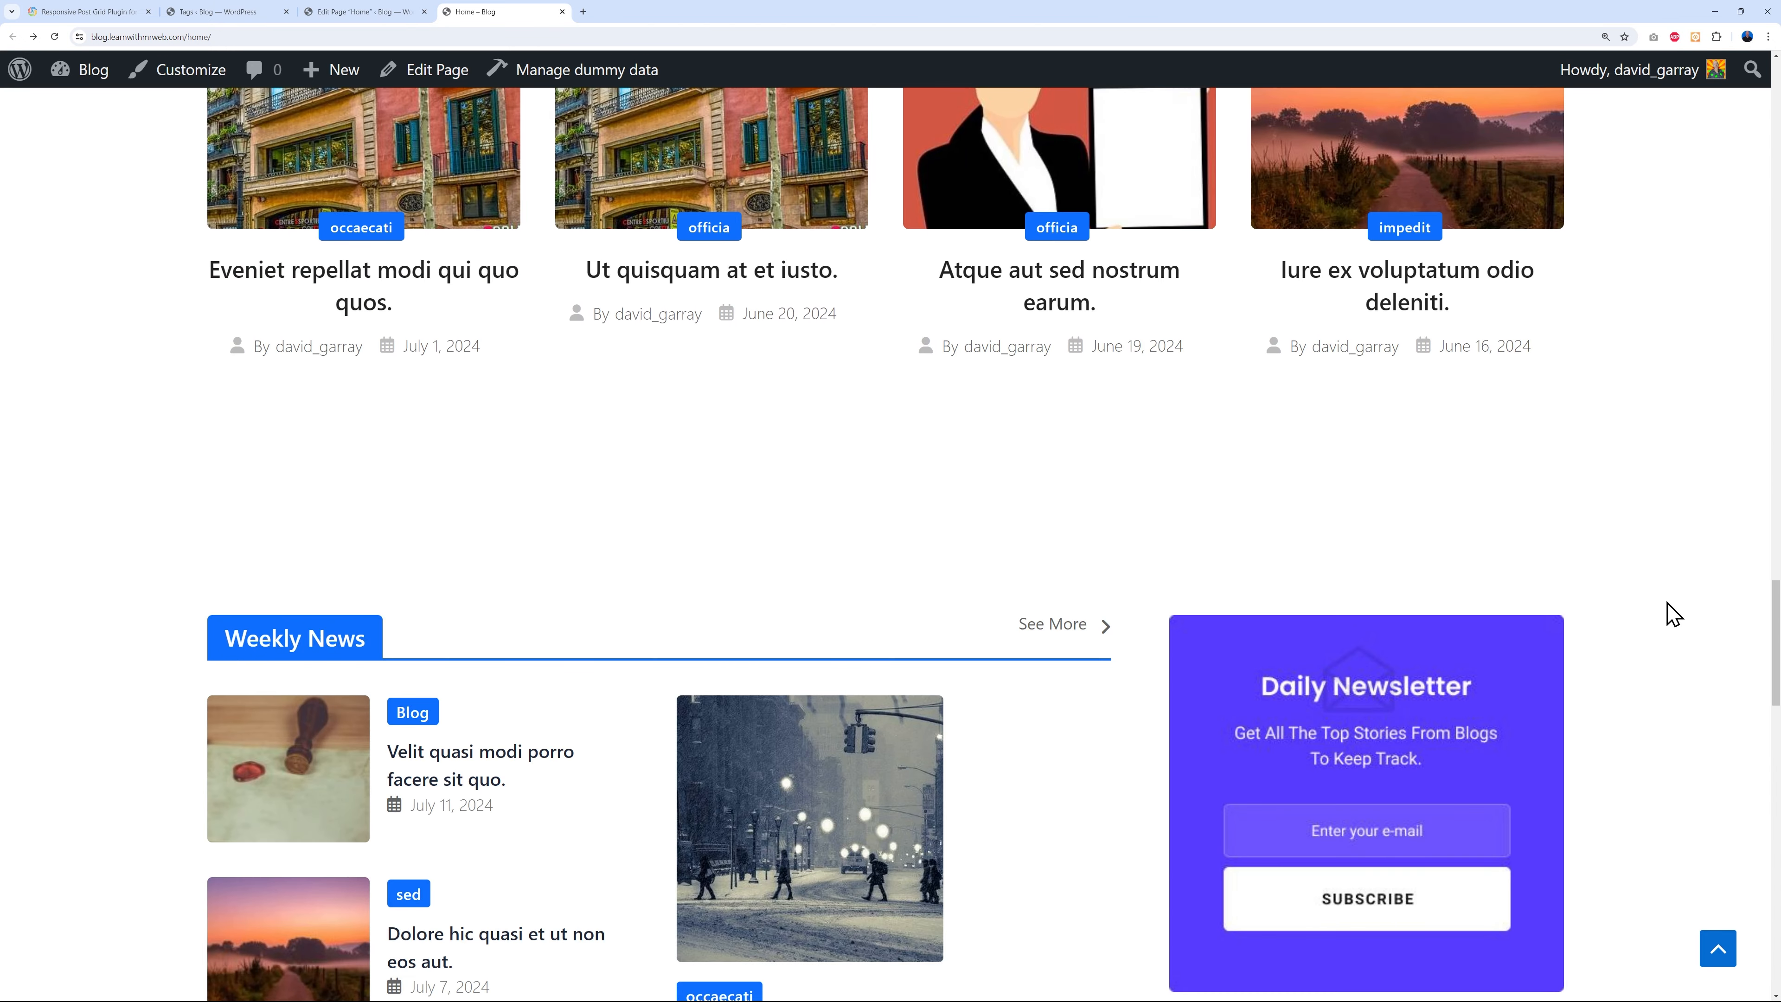
scroll(1674, 614, "down", 7)
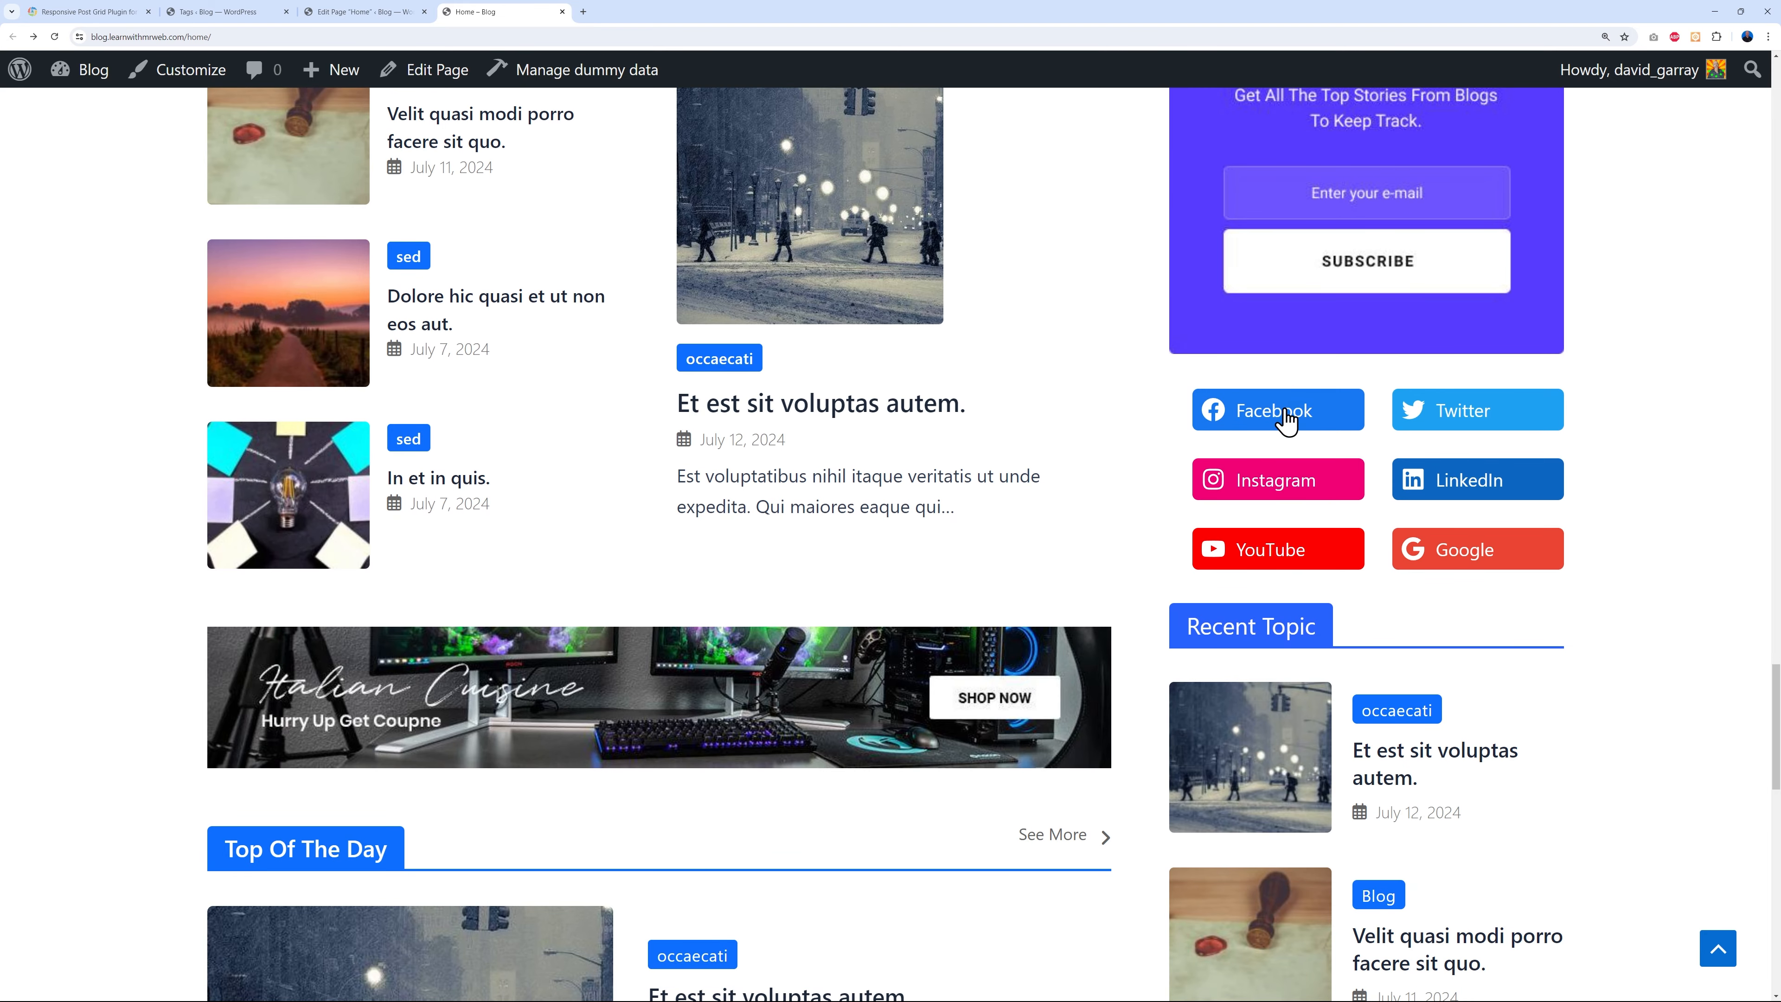
scroll(1646, 528, "up", 2)
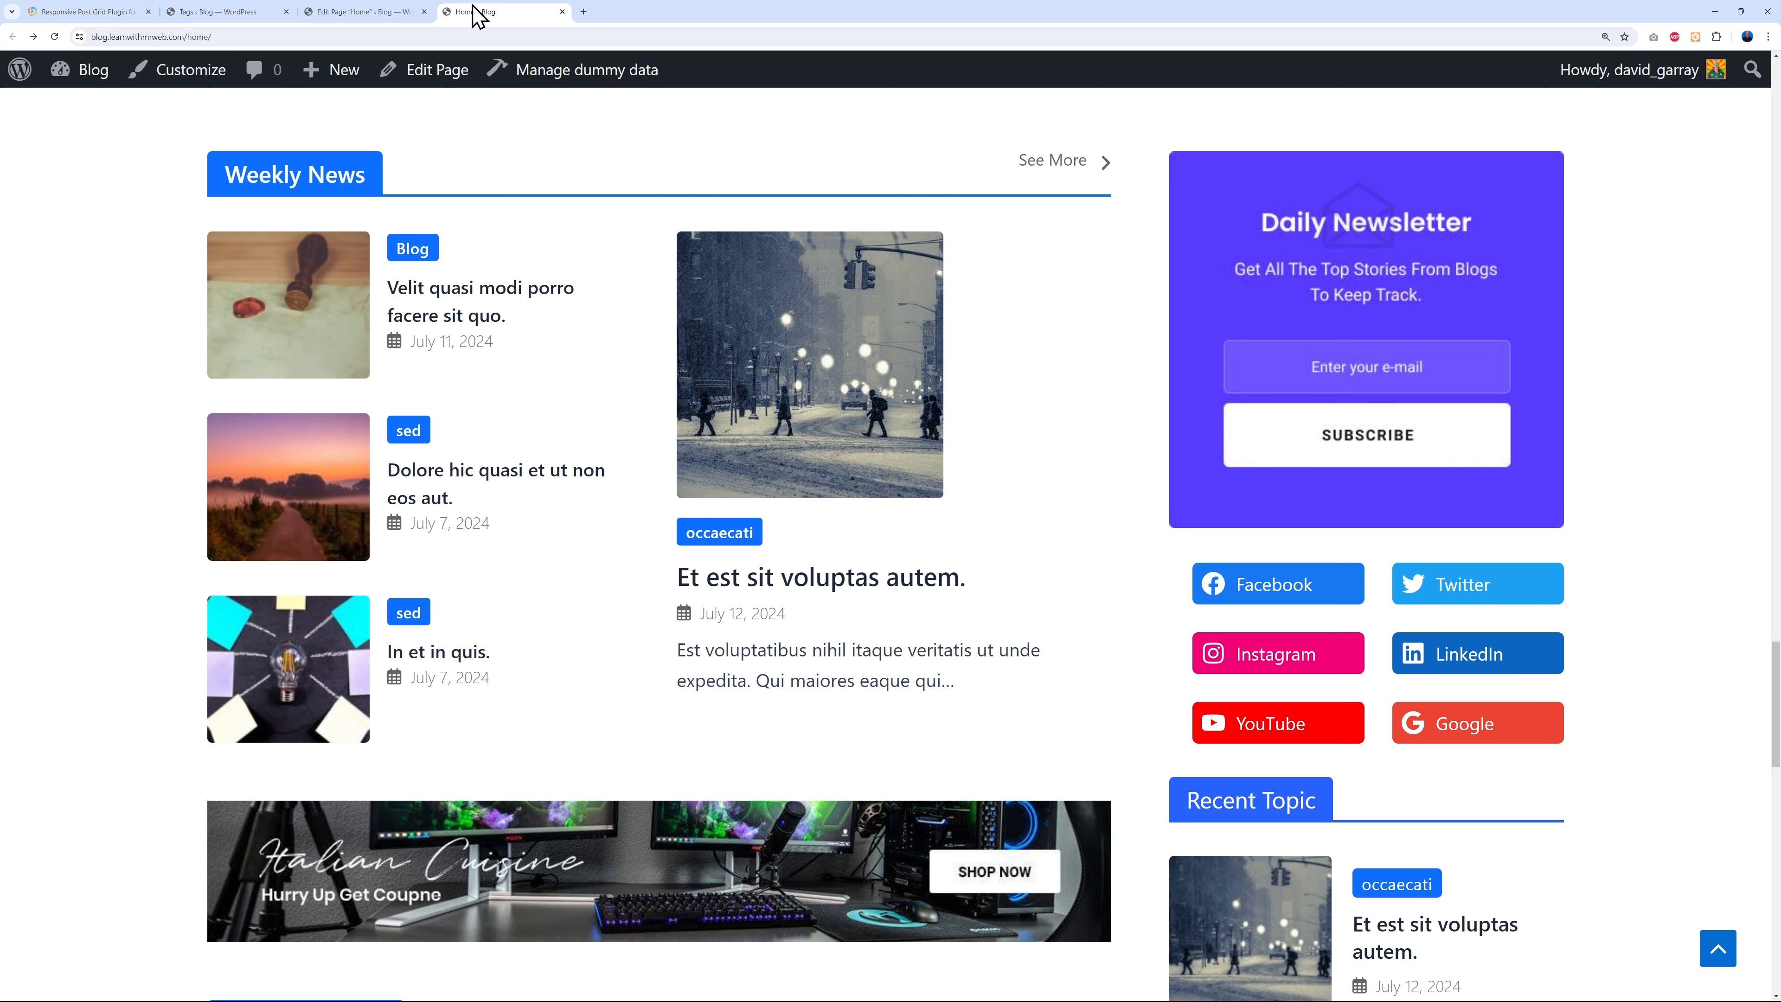
left_click(336, 13)
scroll(1097, 665, "down", 8)
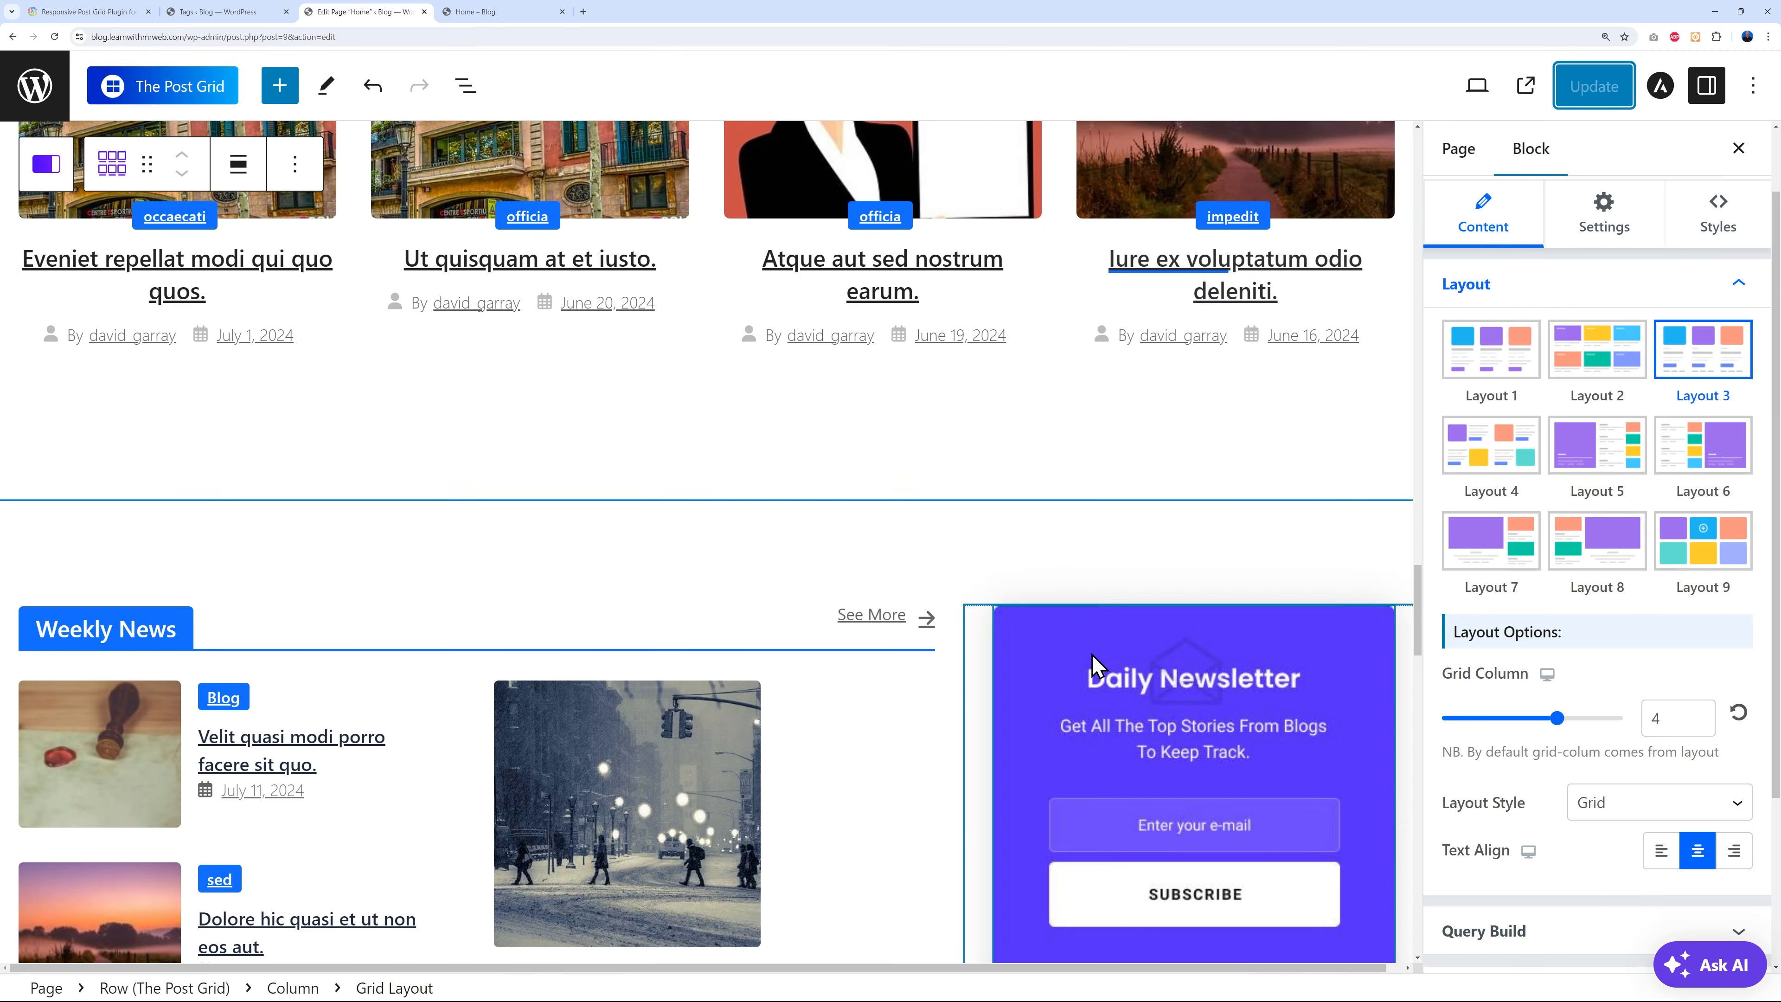
- Inspect the Social Icons block's Facebook and Twitter links and the Facebook label setting
scroll(1097, 665, "down", 6)
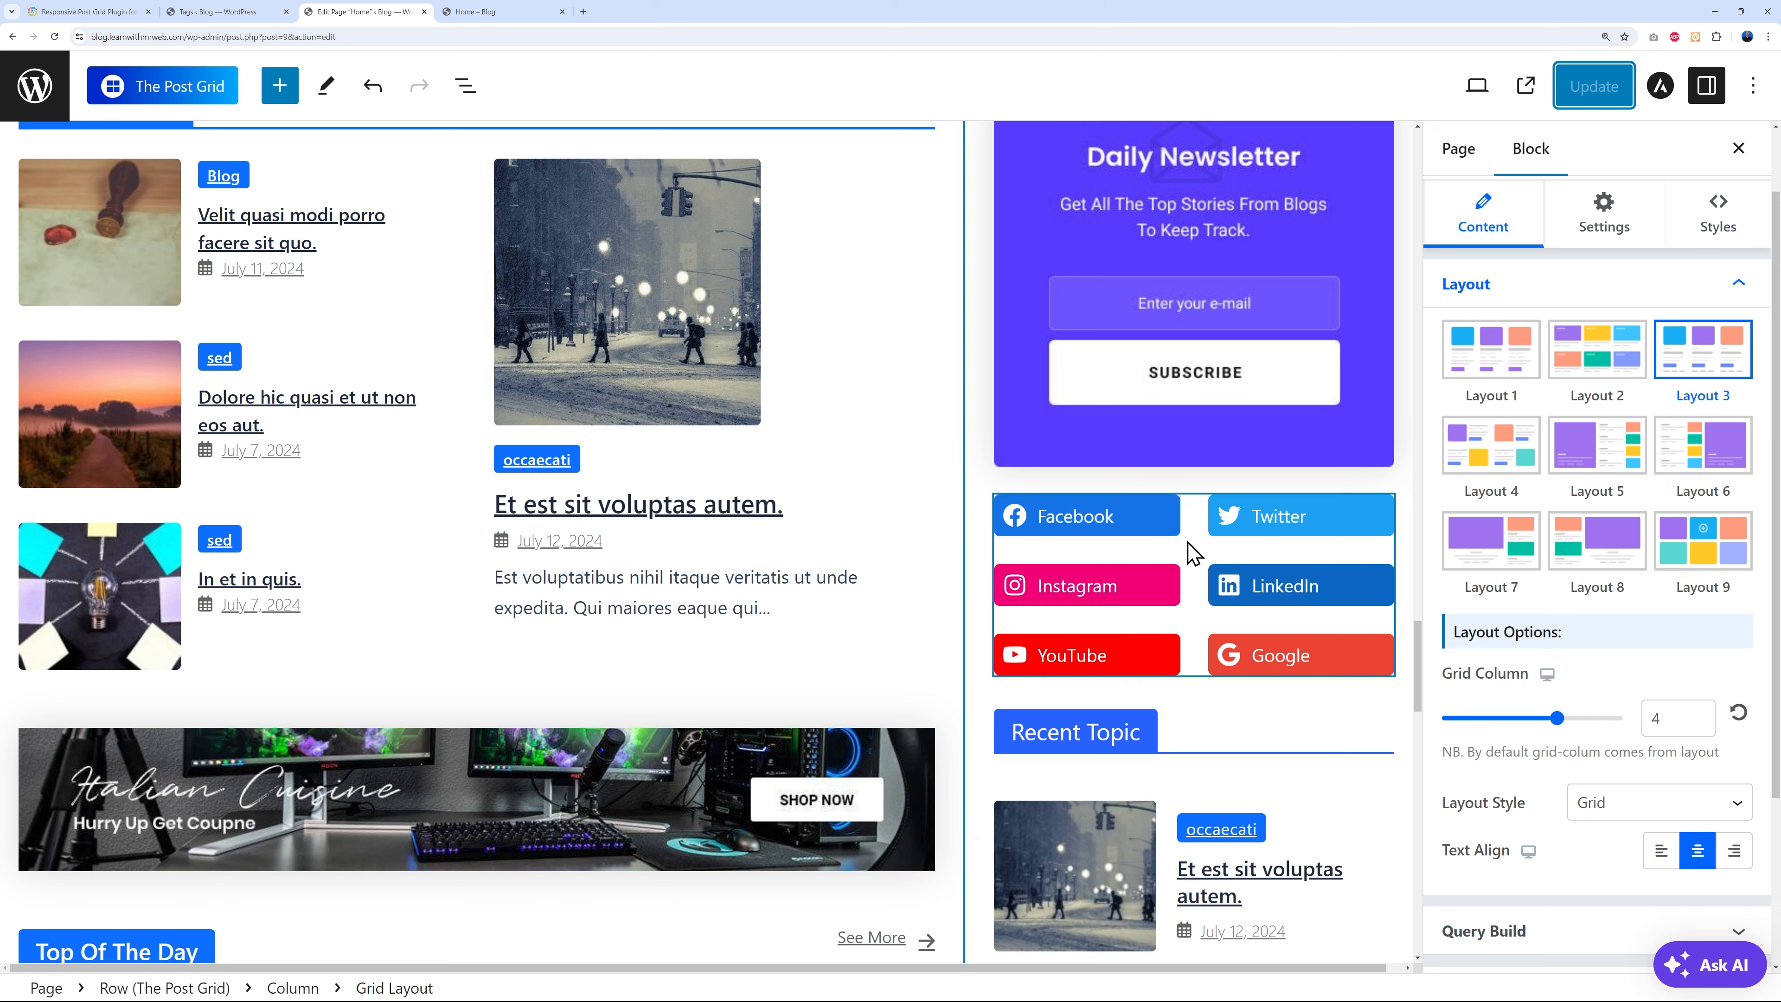
left_click(1193, 552)
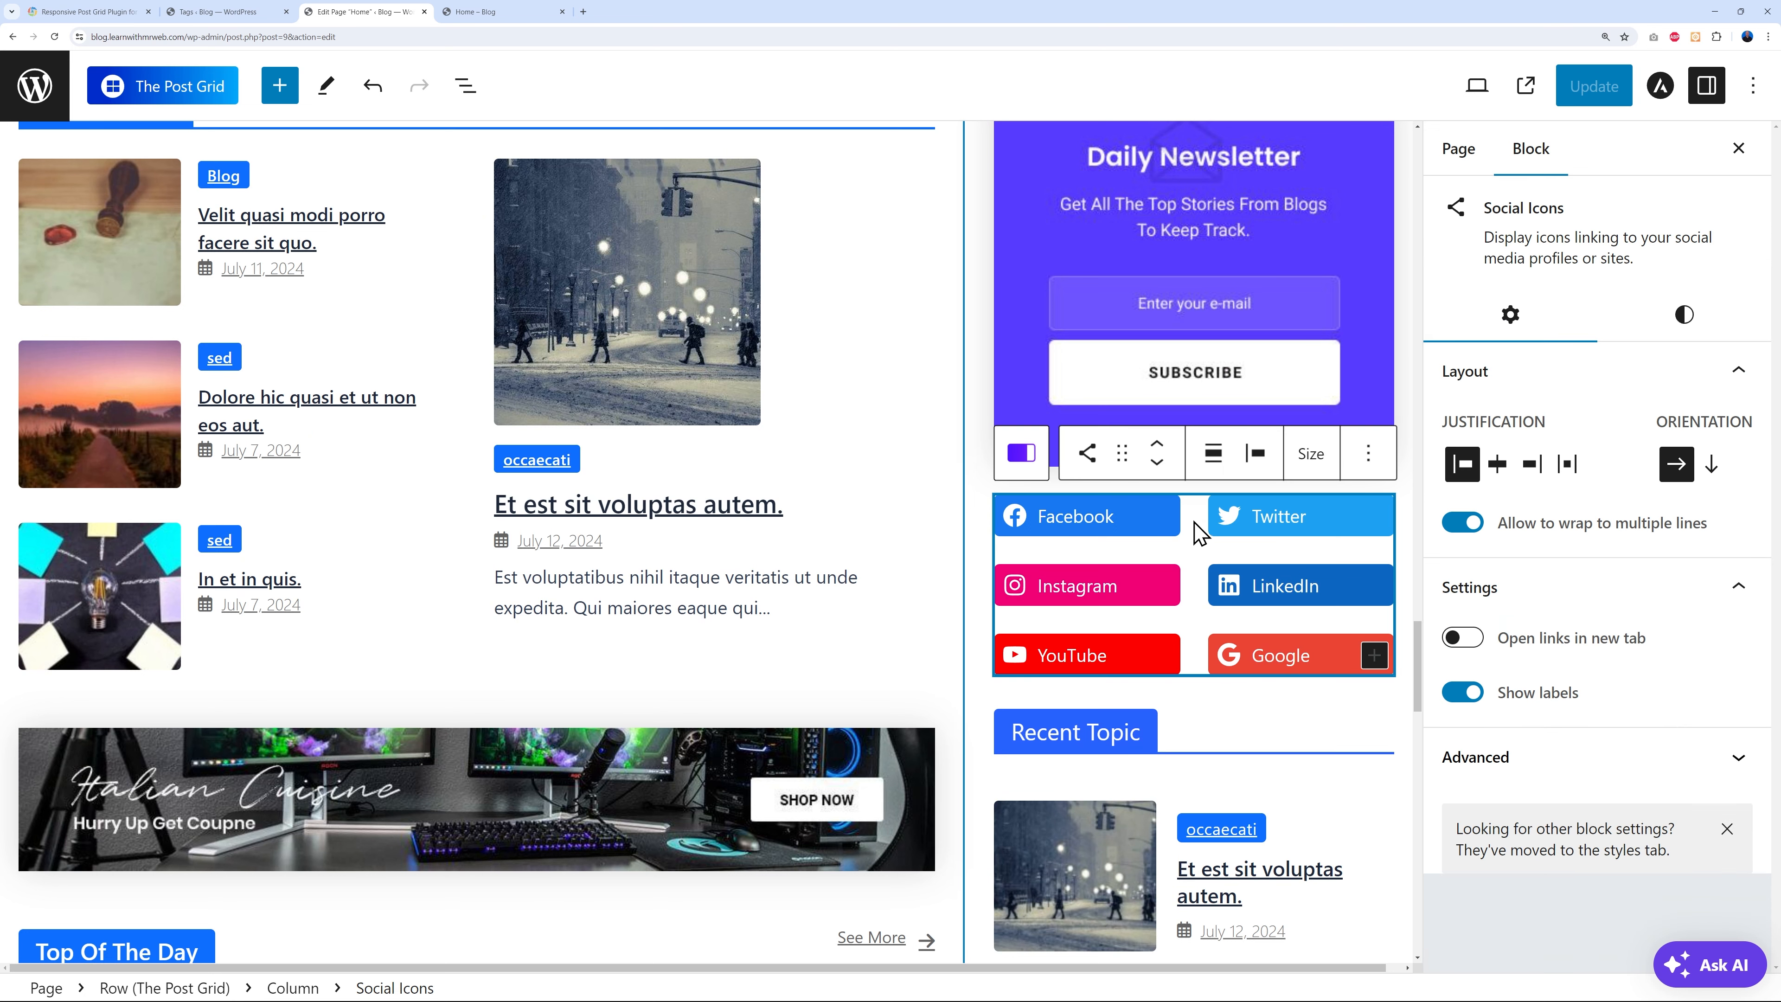
left_click(1198, 546)
left_click(1183, 539)
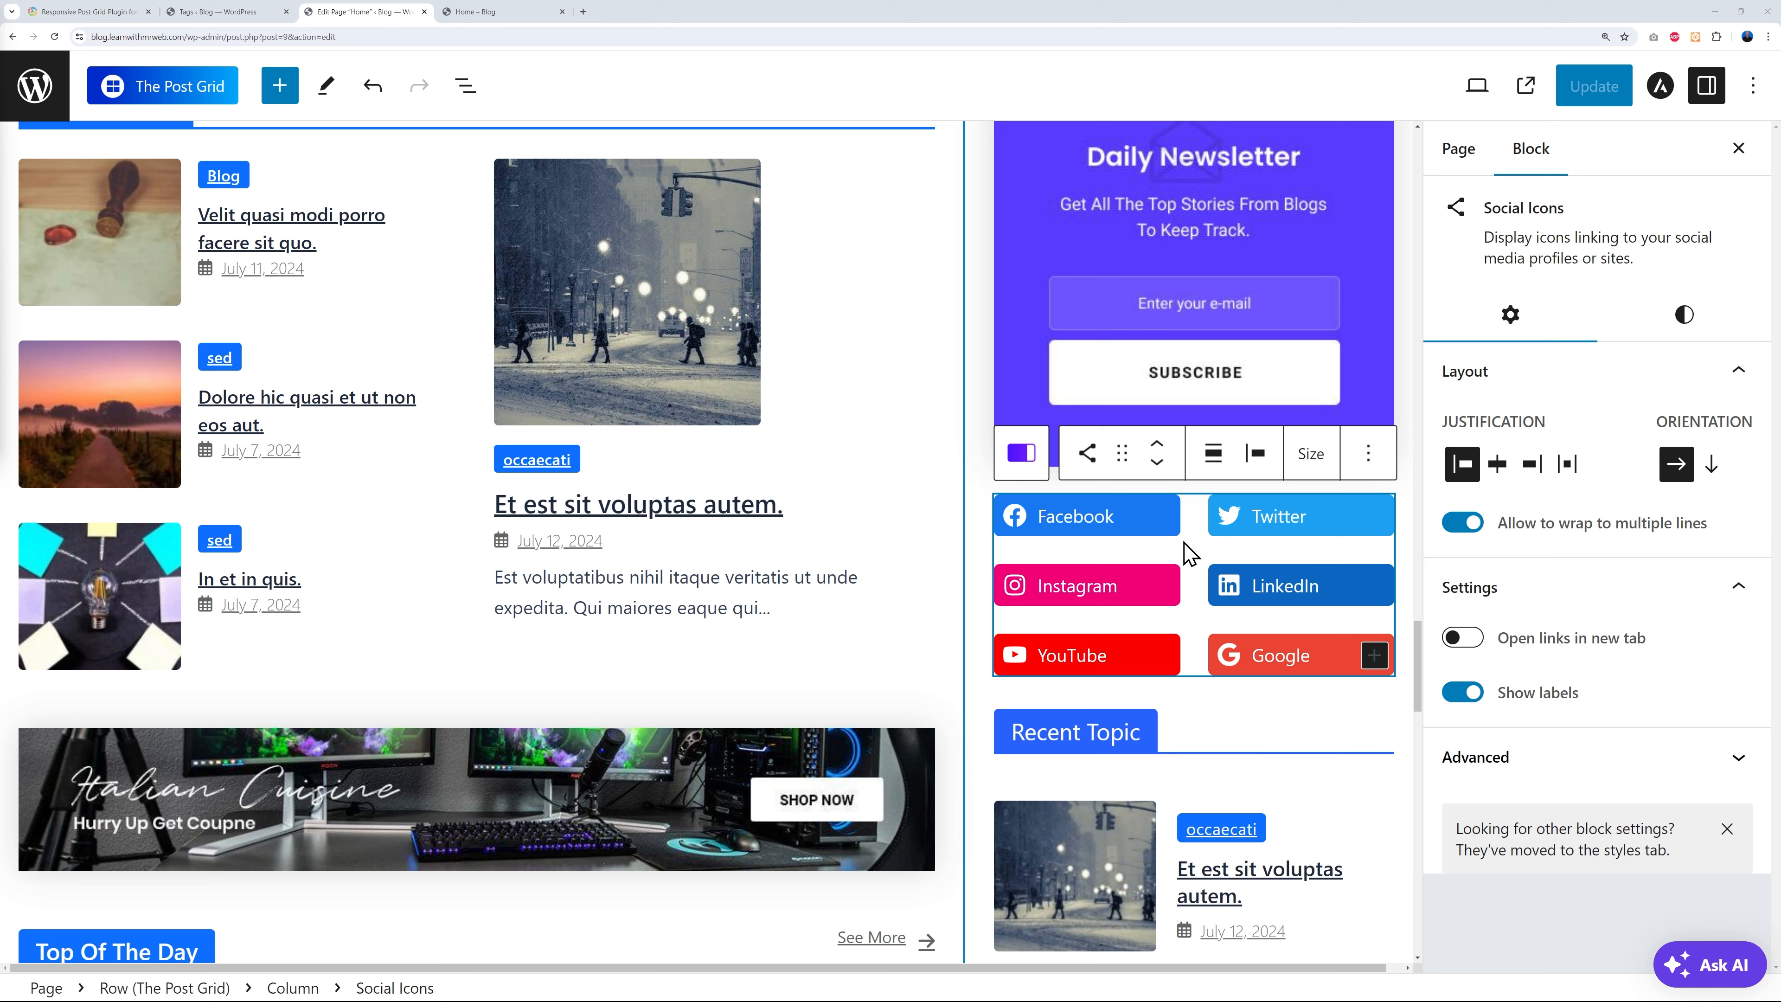
left_click(1143, 526)
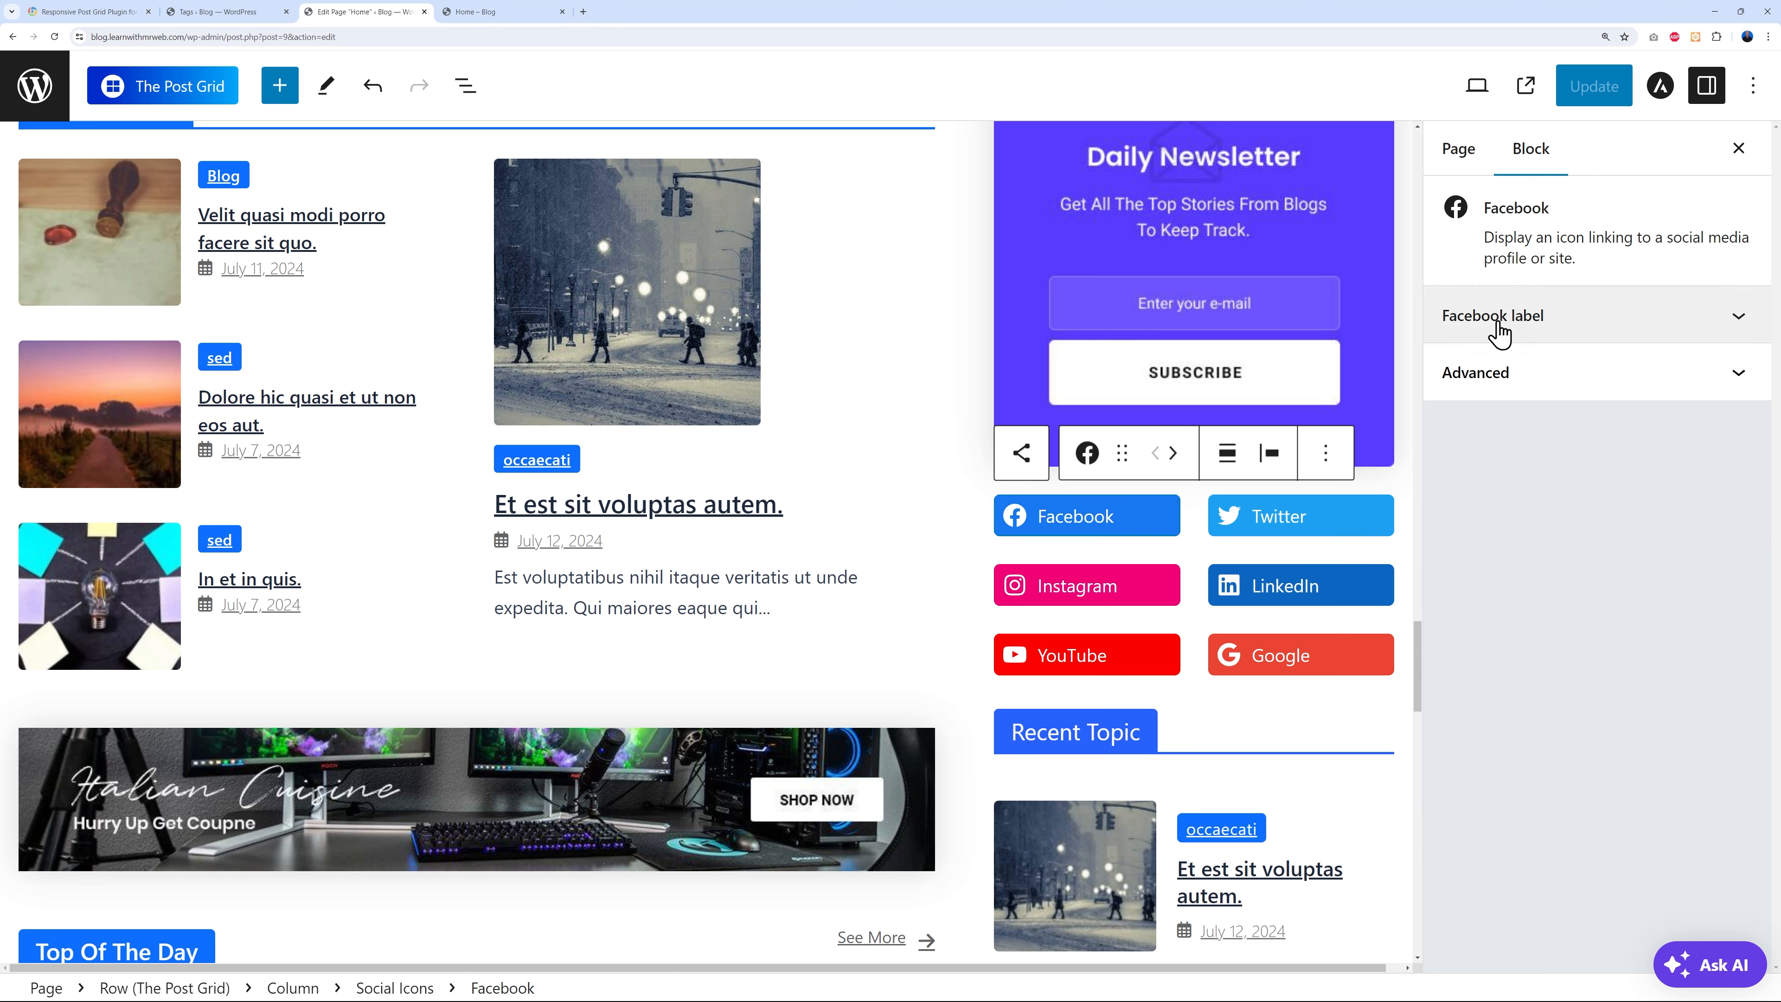
left_click(1740, 317)
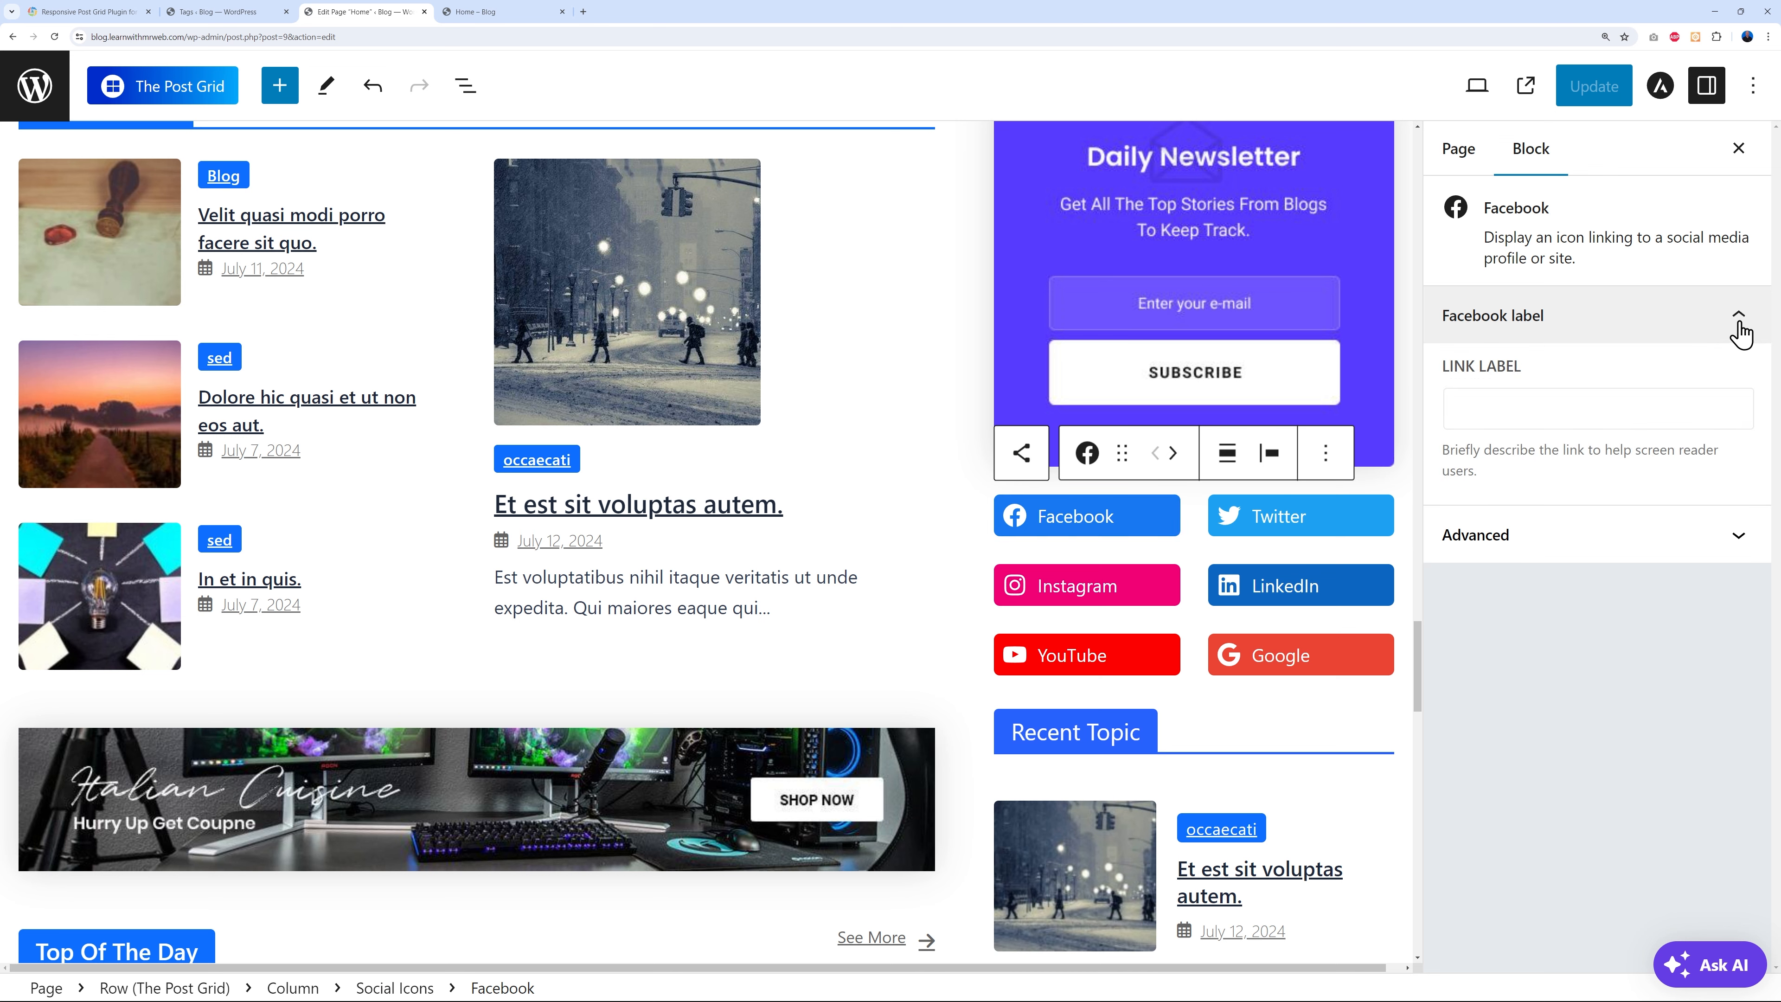
left_click(1539, 406)
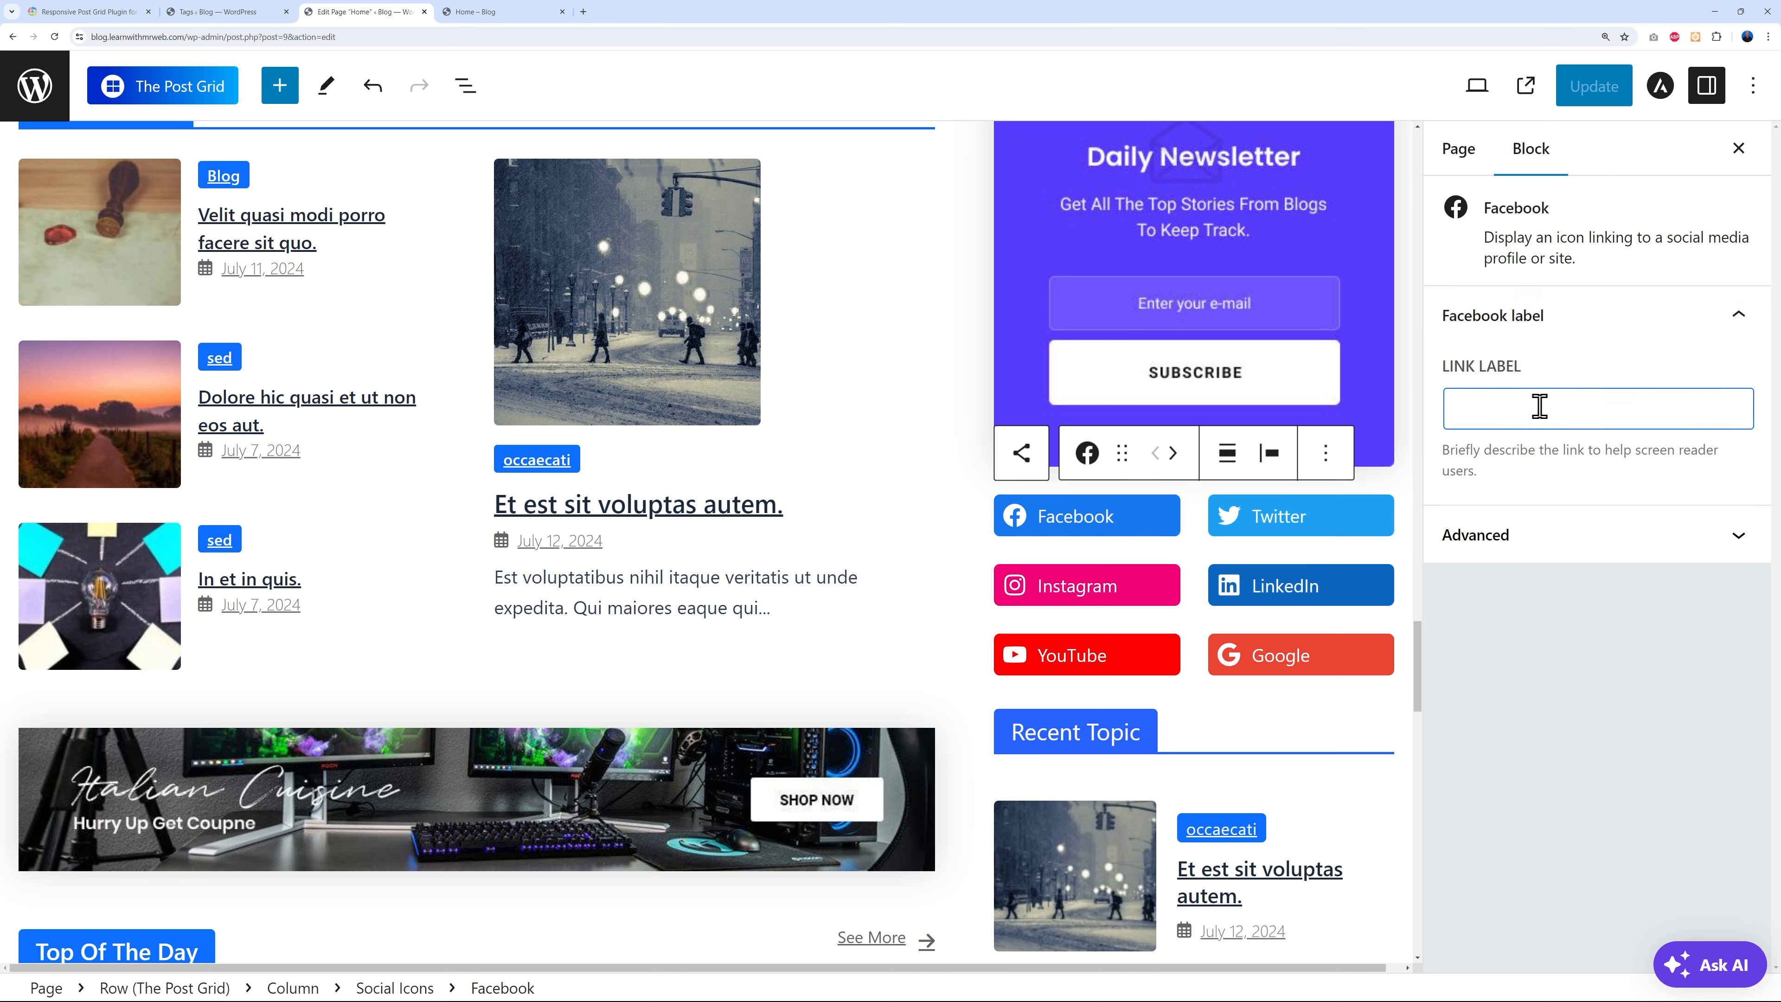
left_click(1737, 319)
left_click(1310, 535)
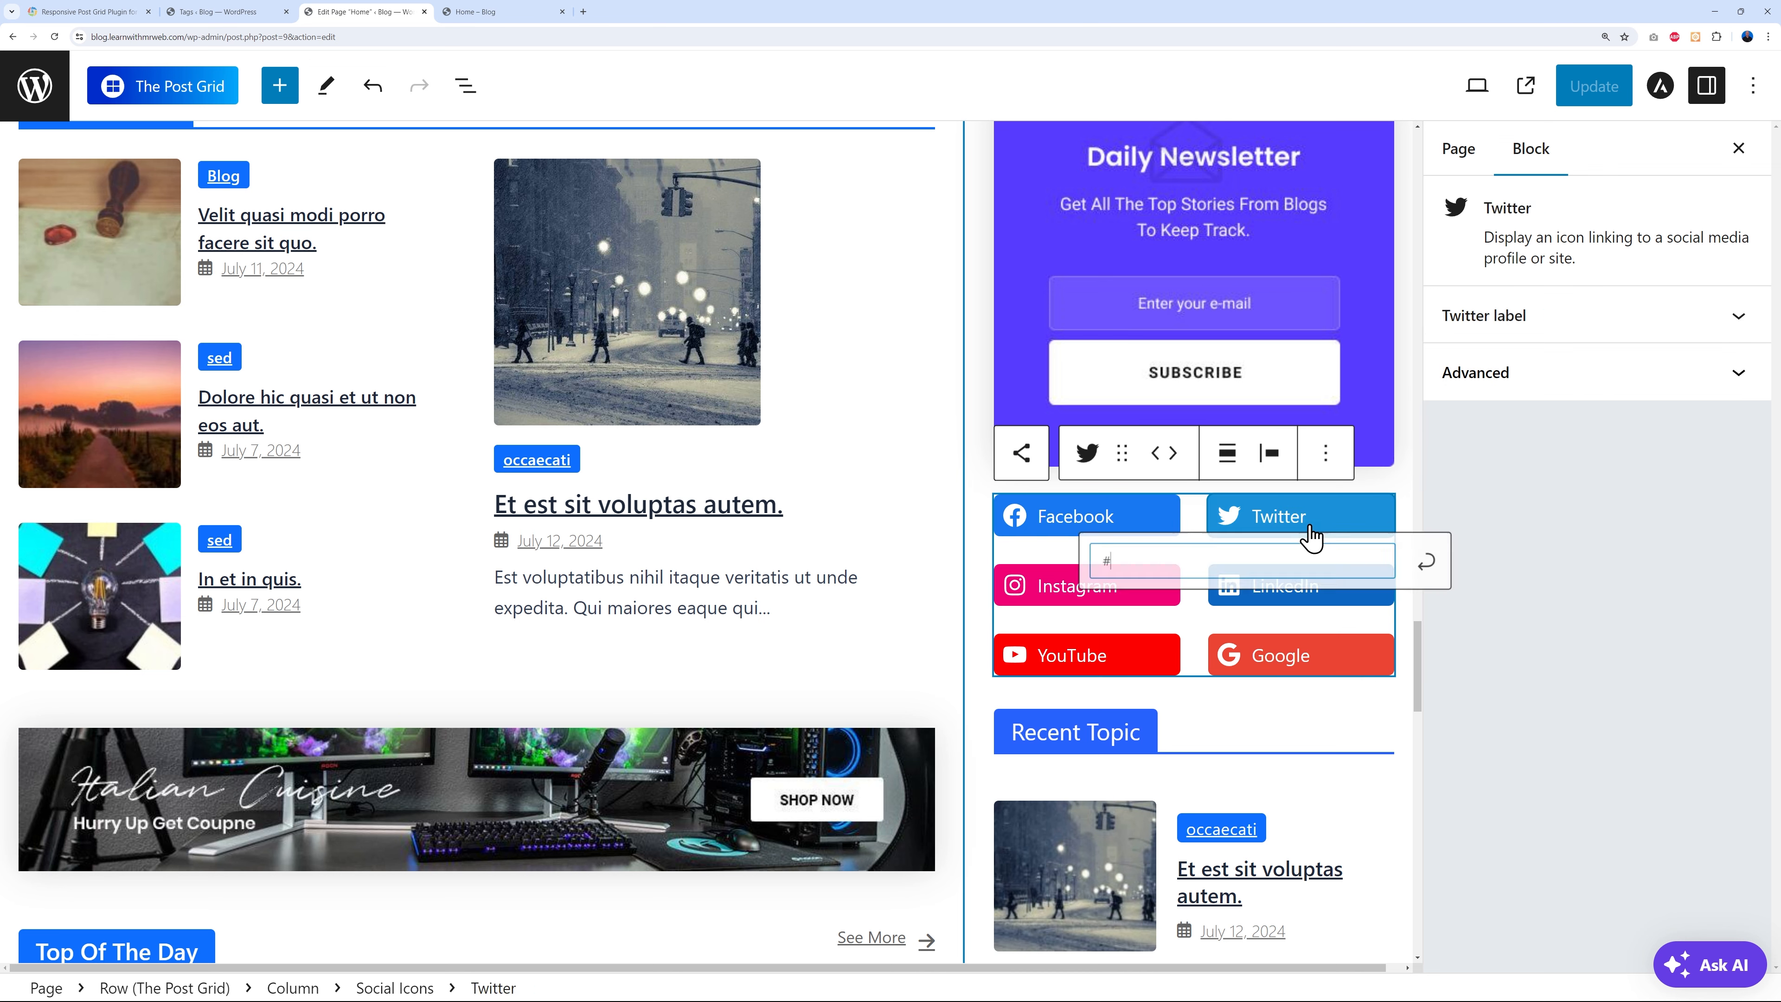
left_click(1647, 527)
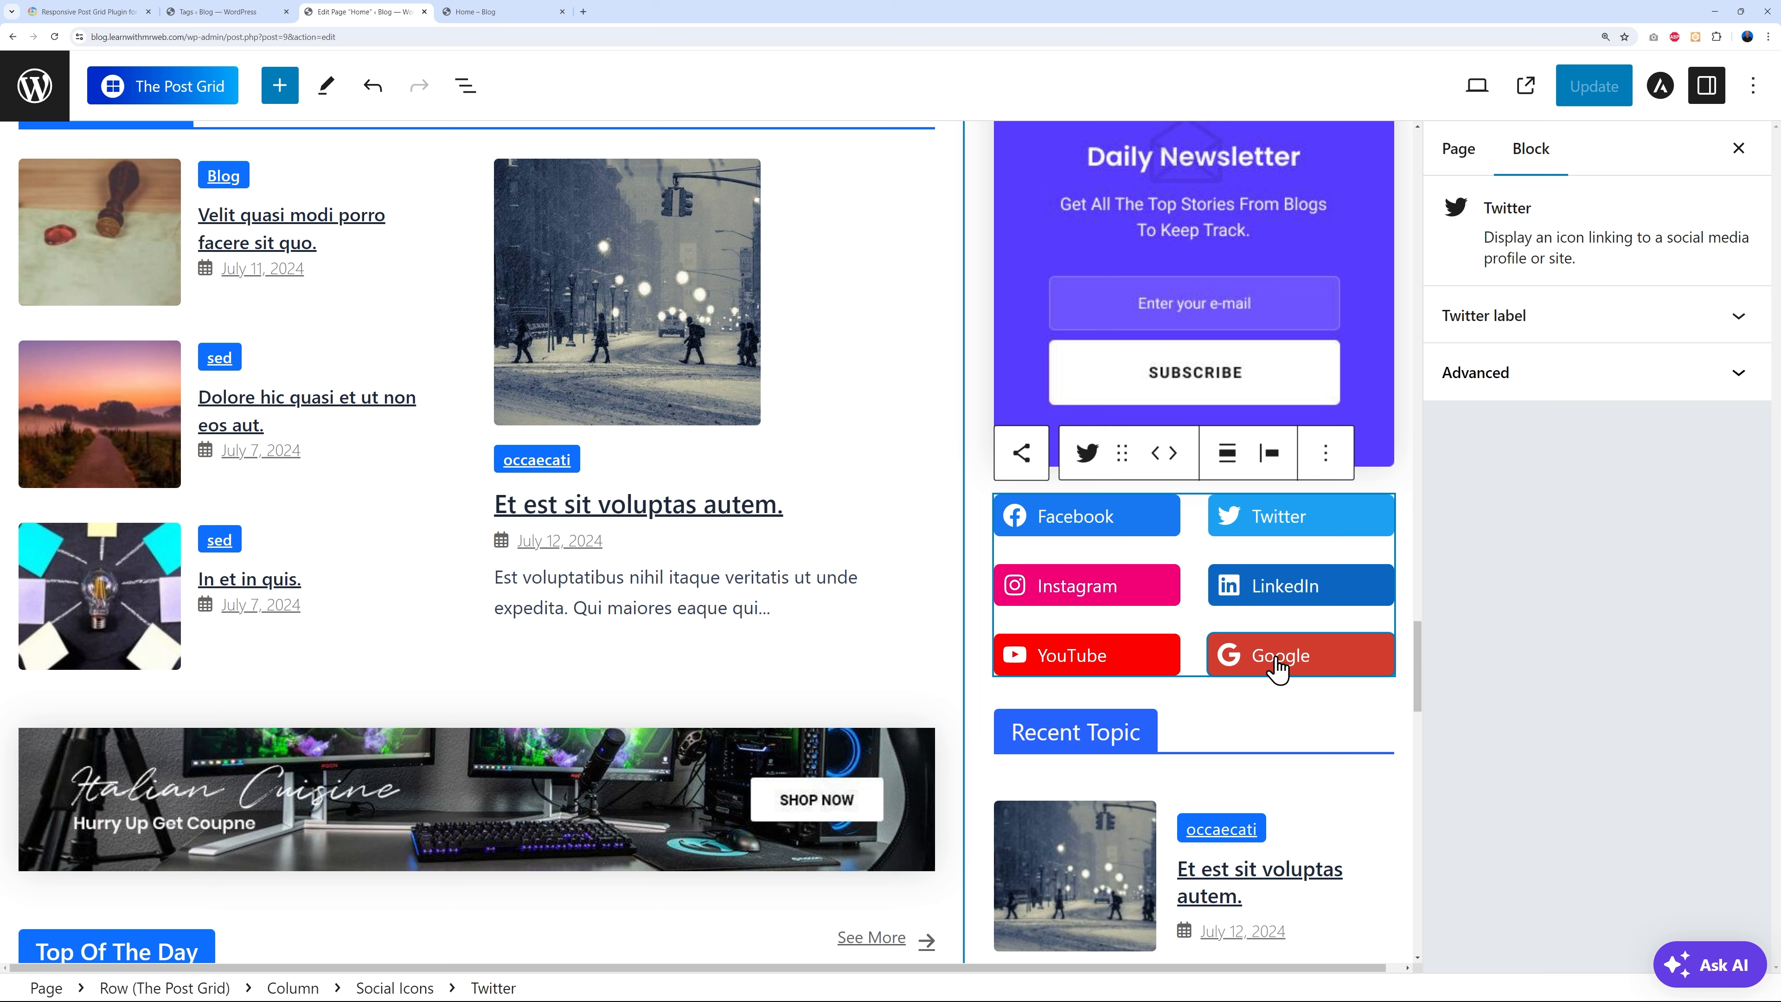
- Delete the Google social link, leaving Facebook, Twitter, Instagram, LinkedIn and YouTube
left_click(1293, 667)
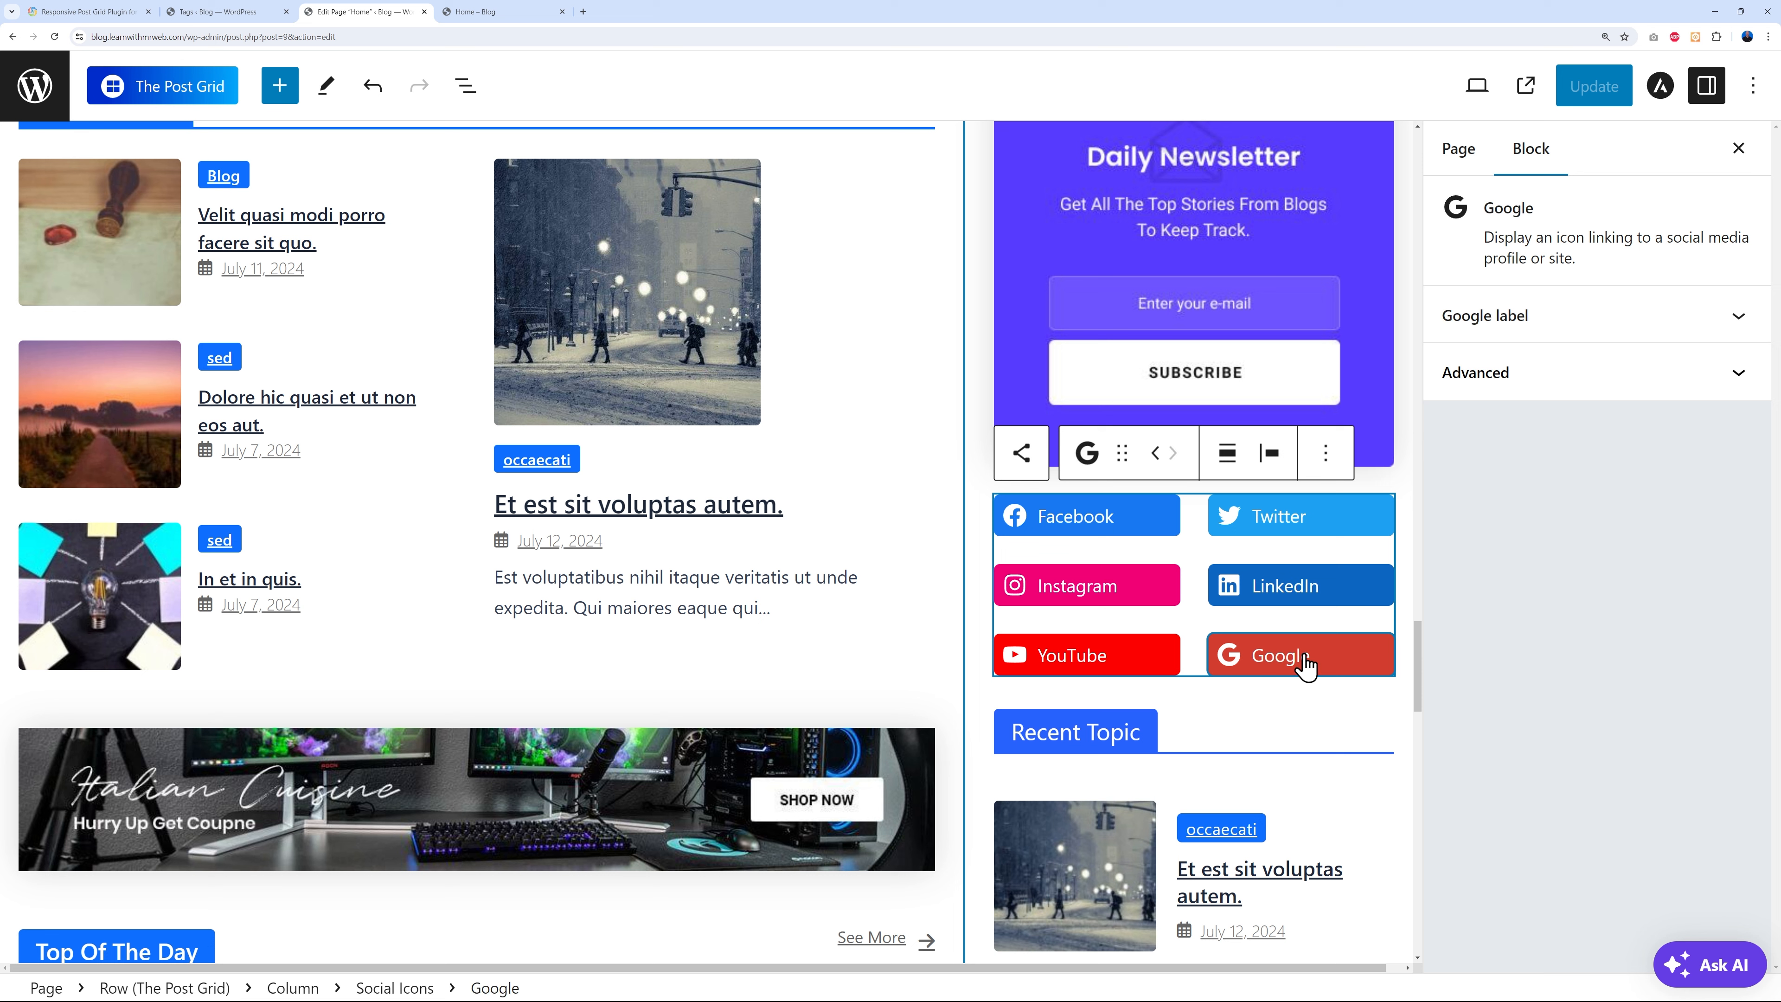
left_click(1306, 650)
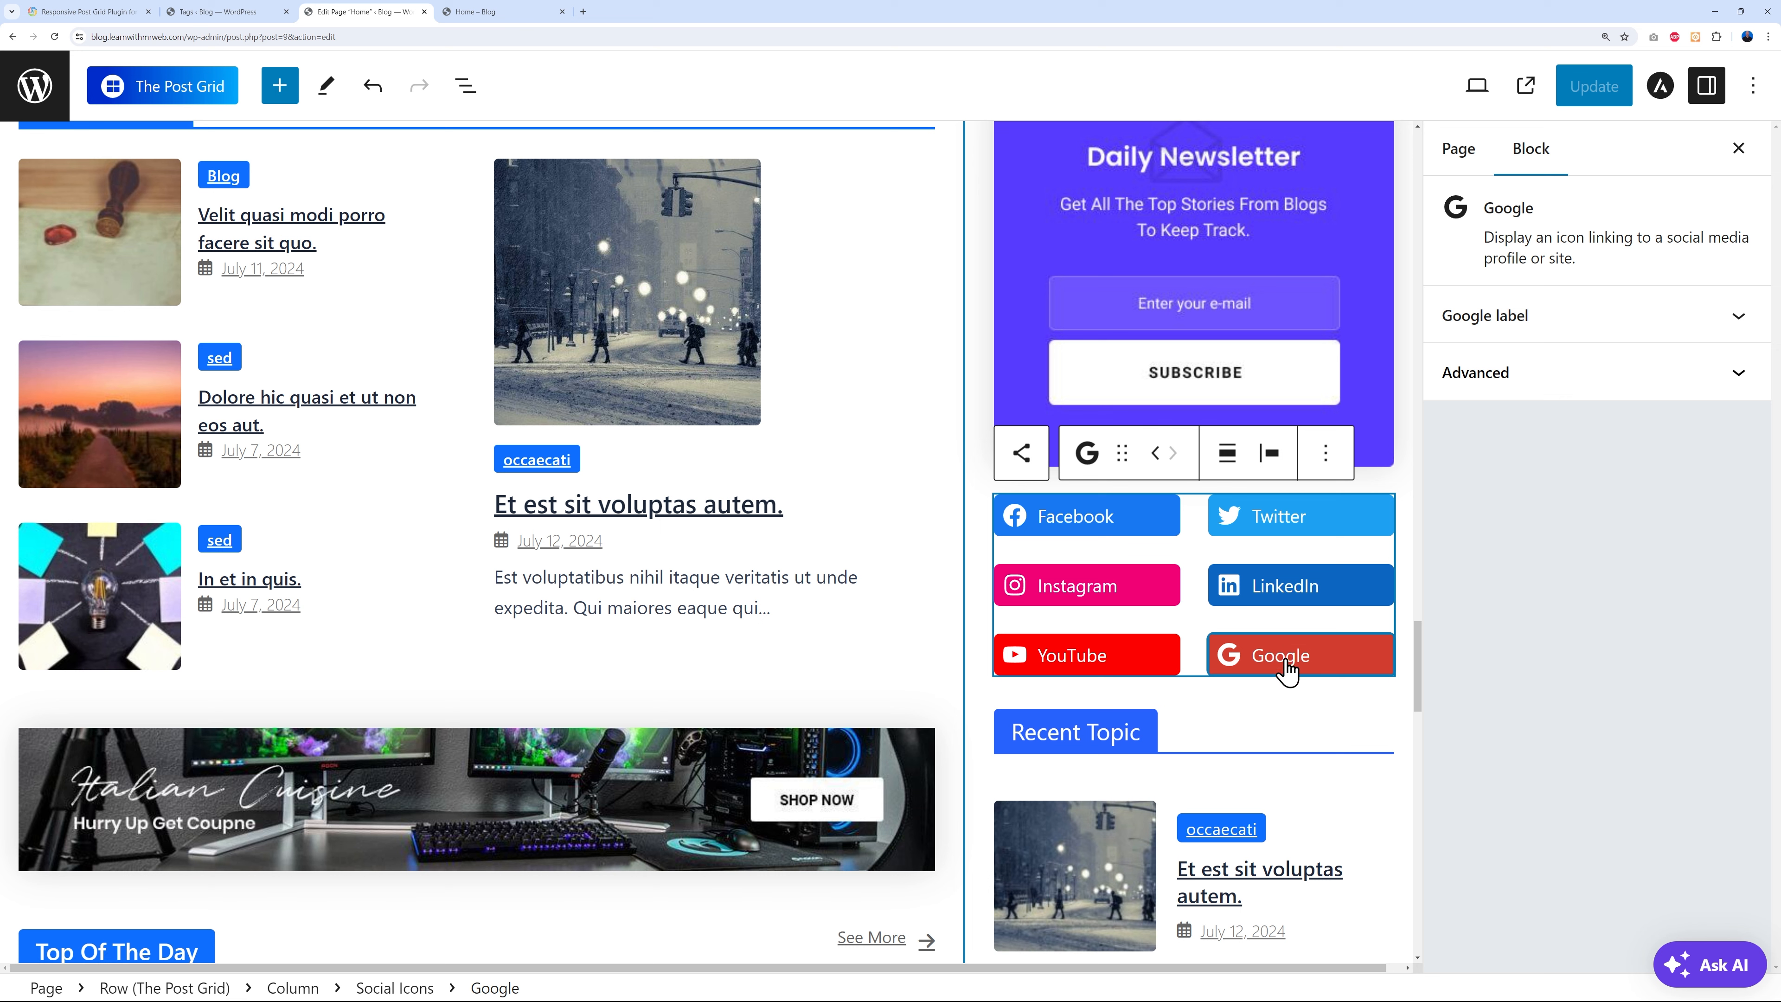
left_click(1326, 455)
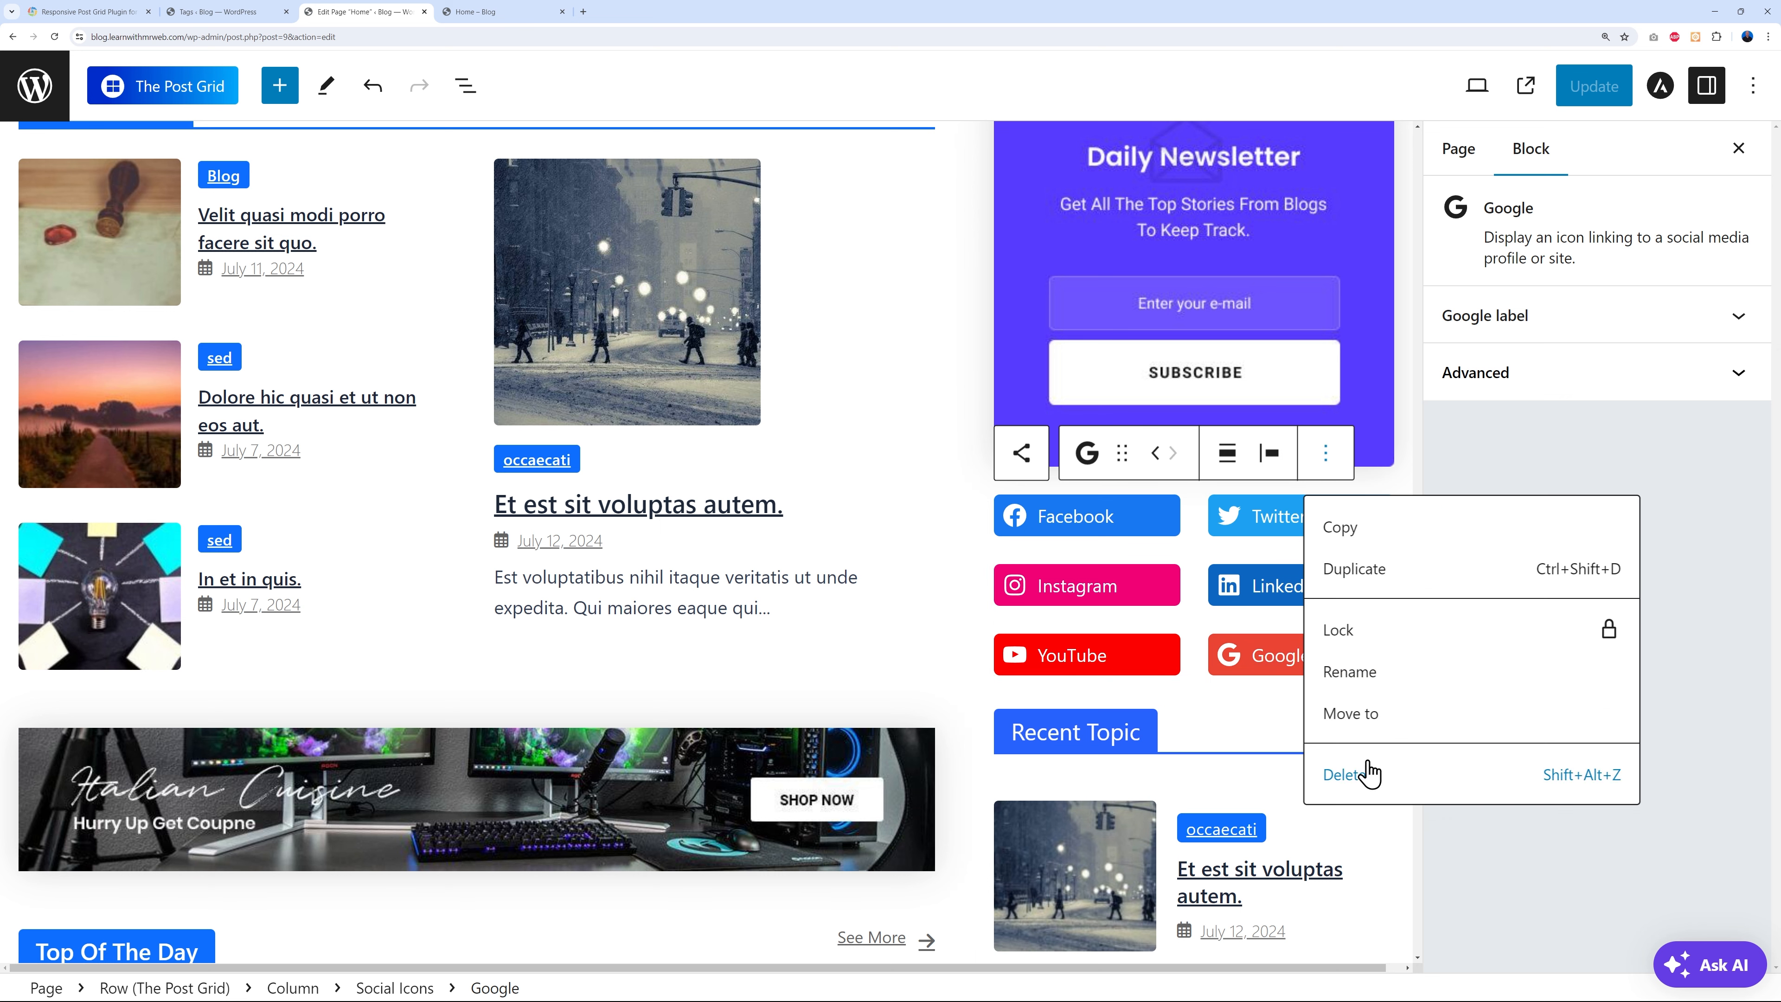
left_click(1364, 773)
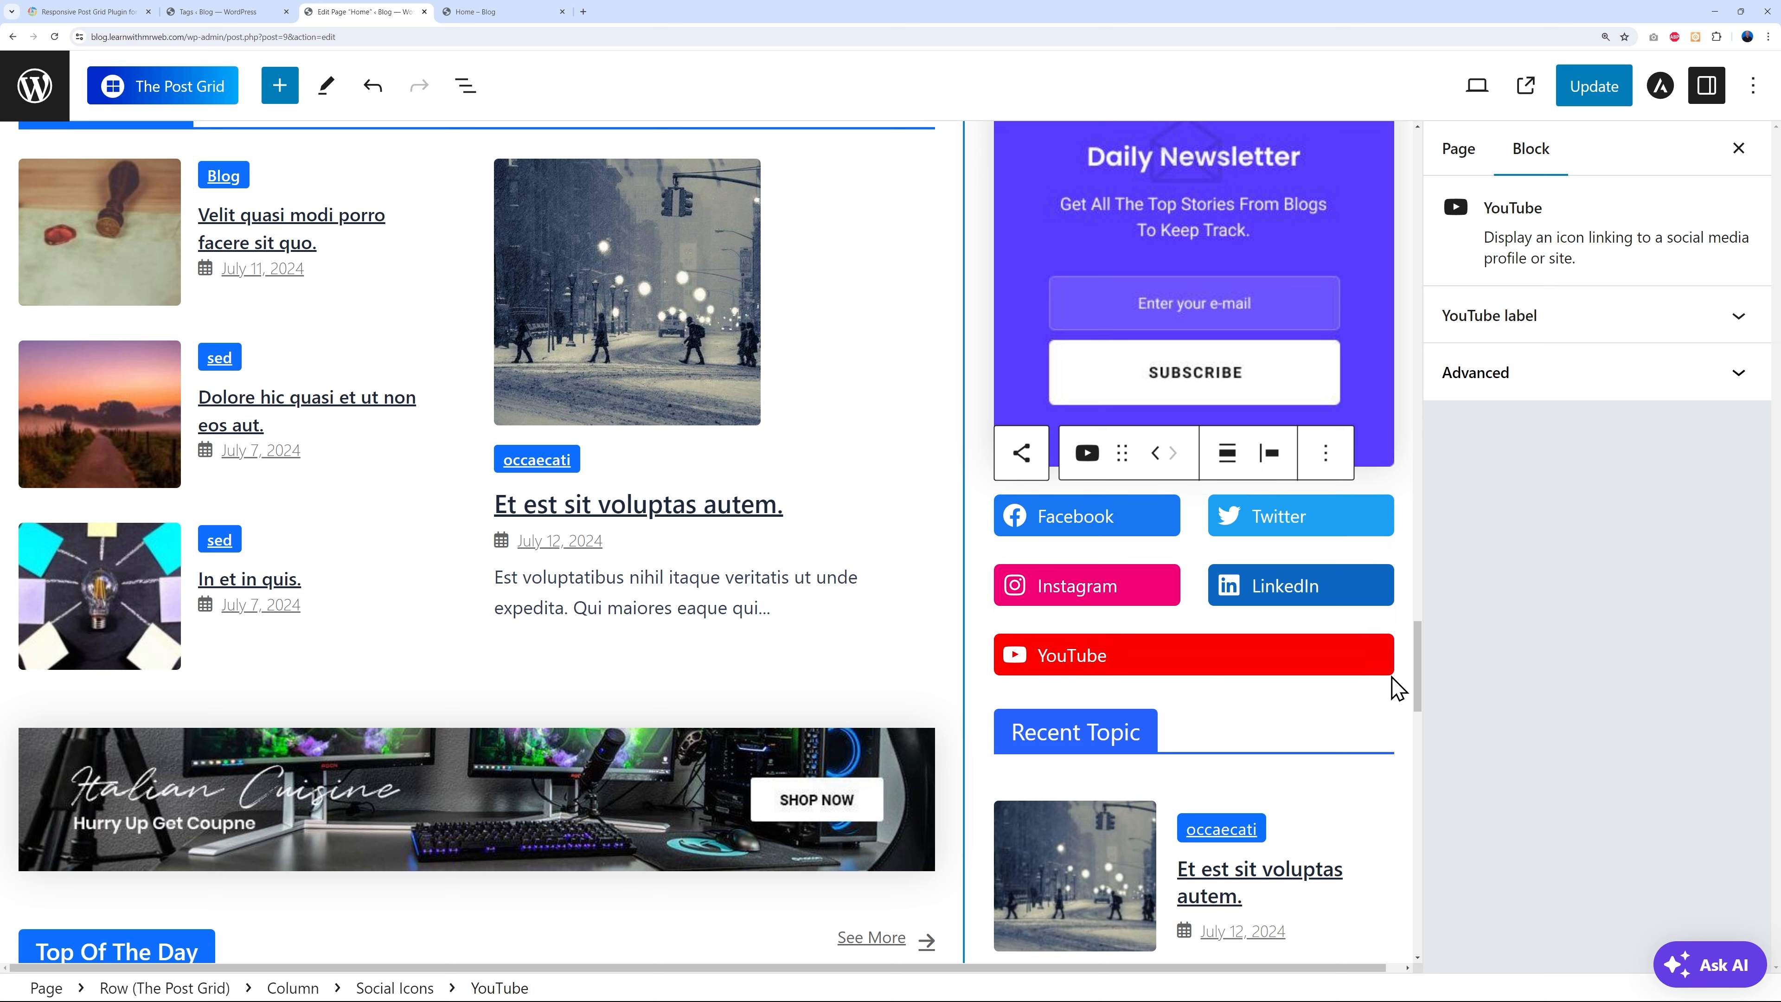
left_click(1232, 705)
left_click(1374, 656)
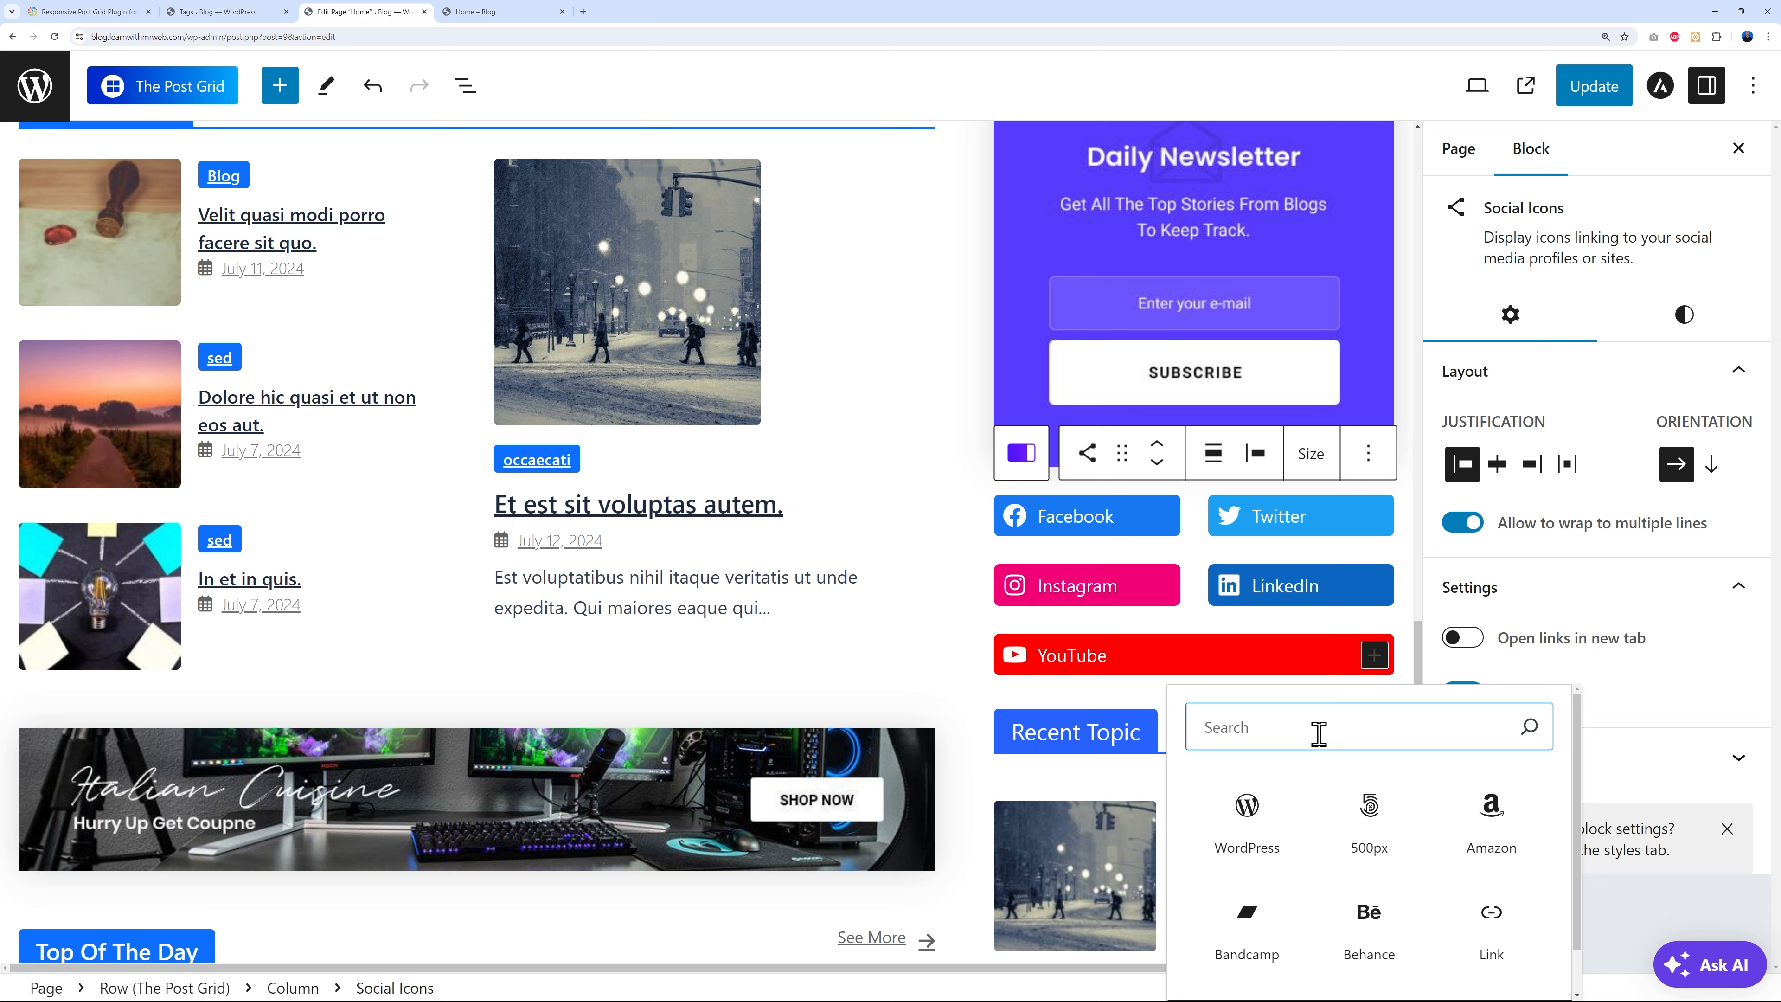
- Search the block library for social icons and add a Twitch icon after YouTube
type("social")
scroll(1400, 816, "down", 1)
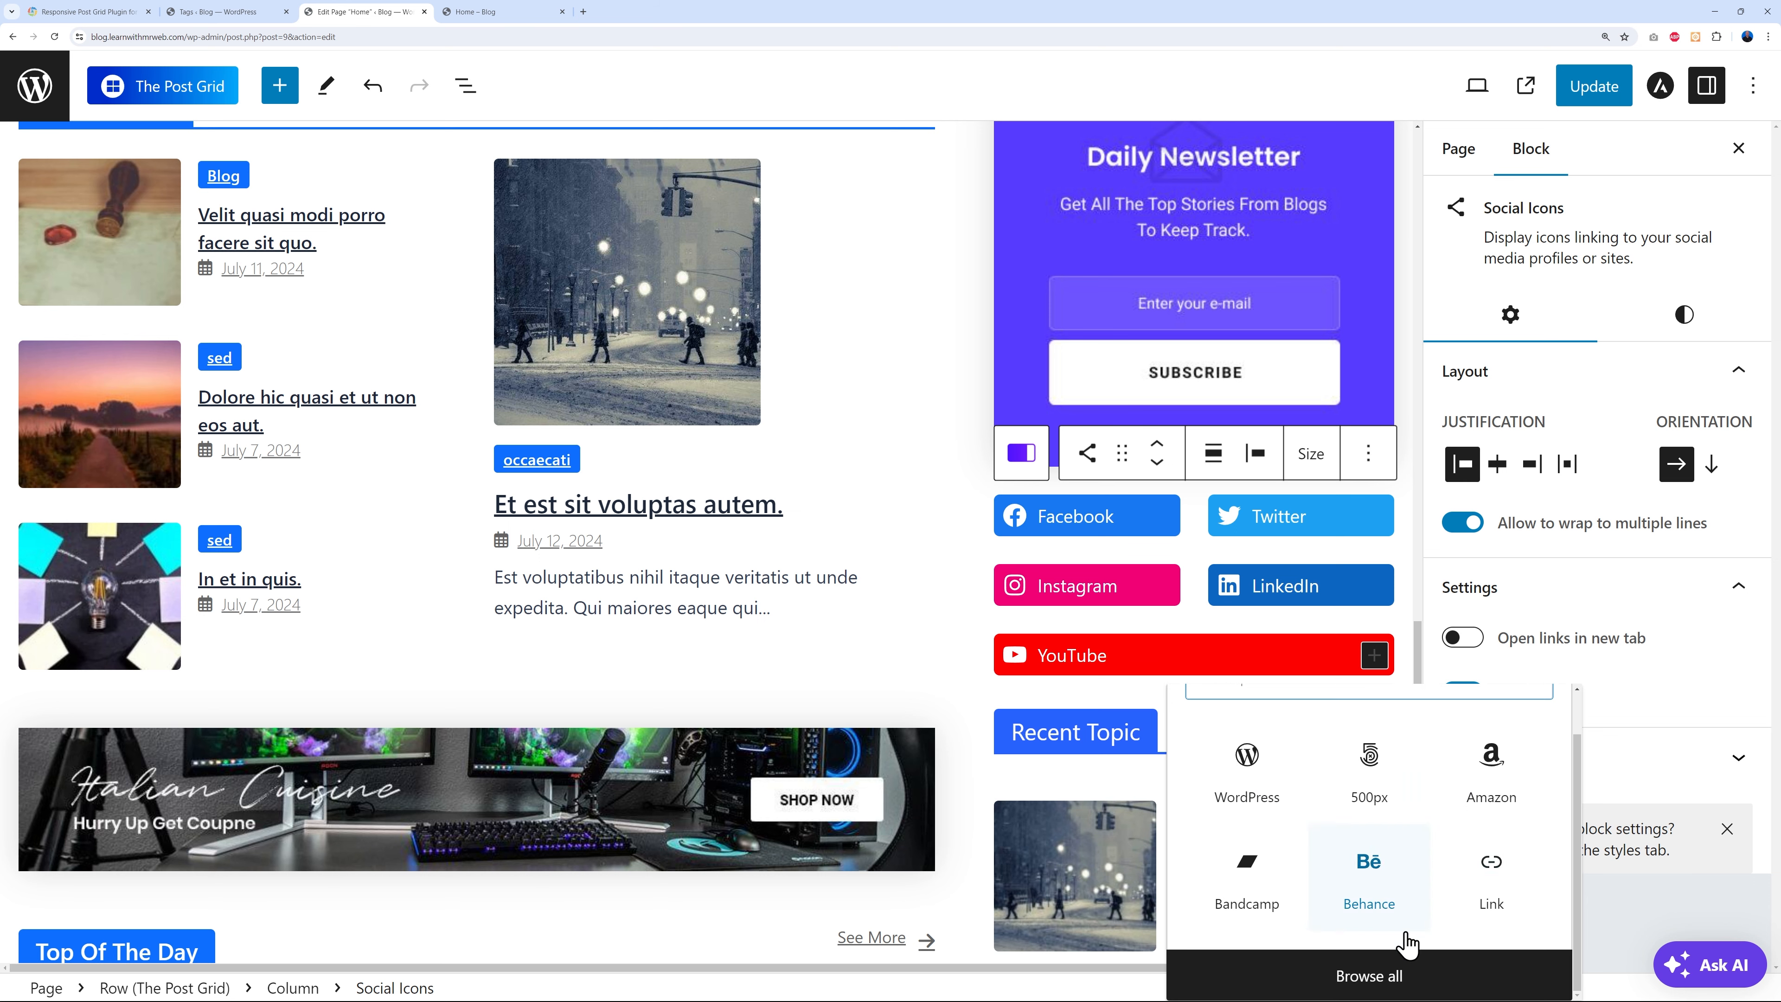
left_click(1367, 976)
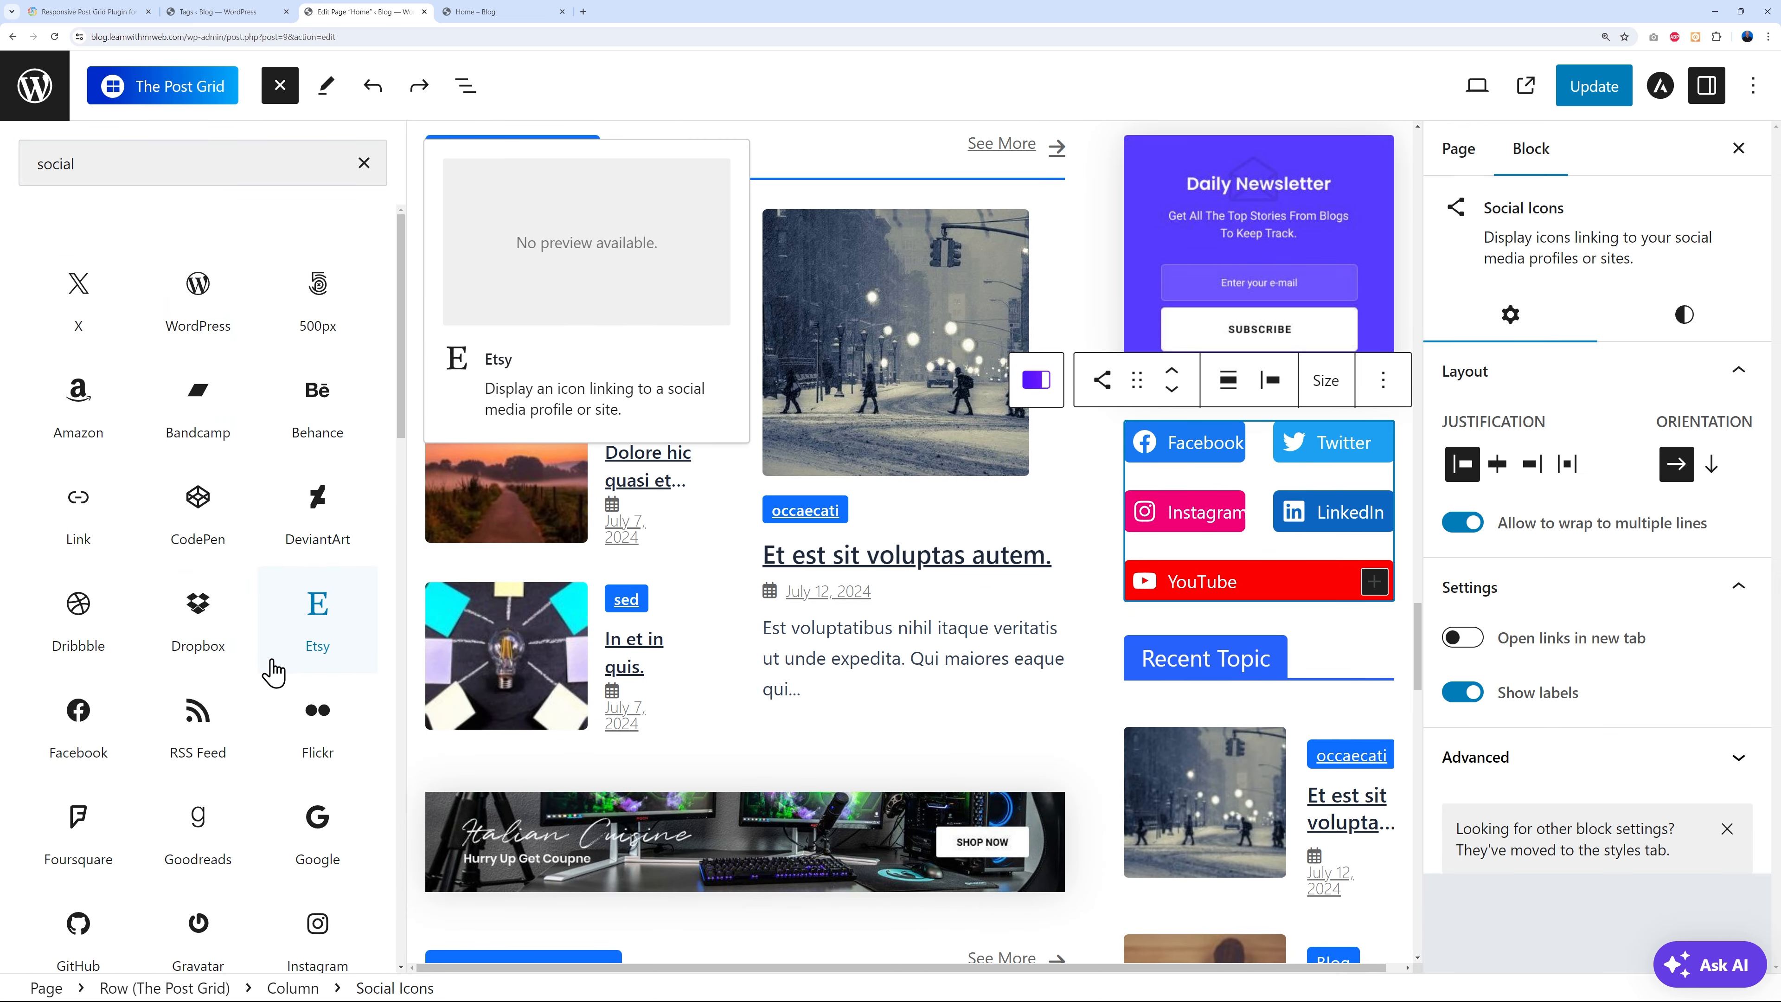
scroll(272, 672, "down", 8)
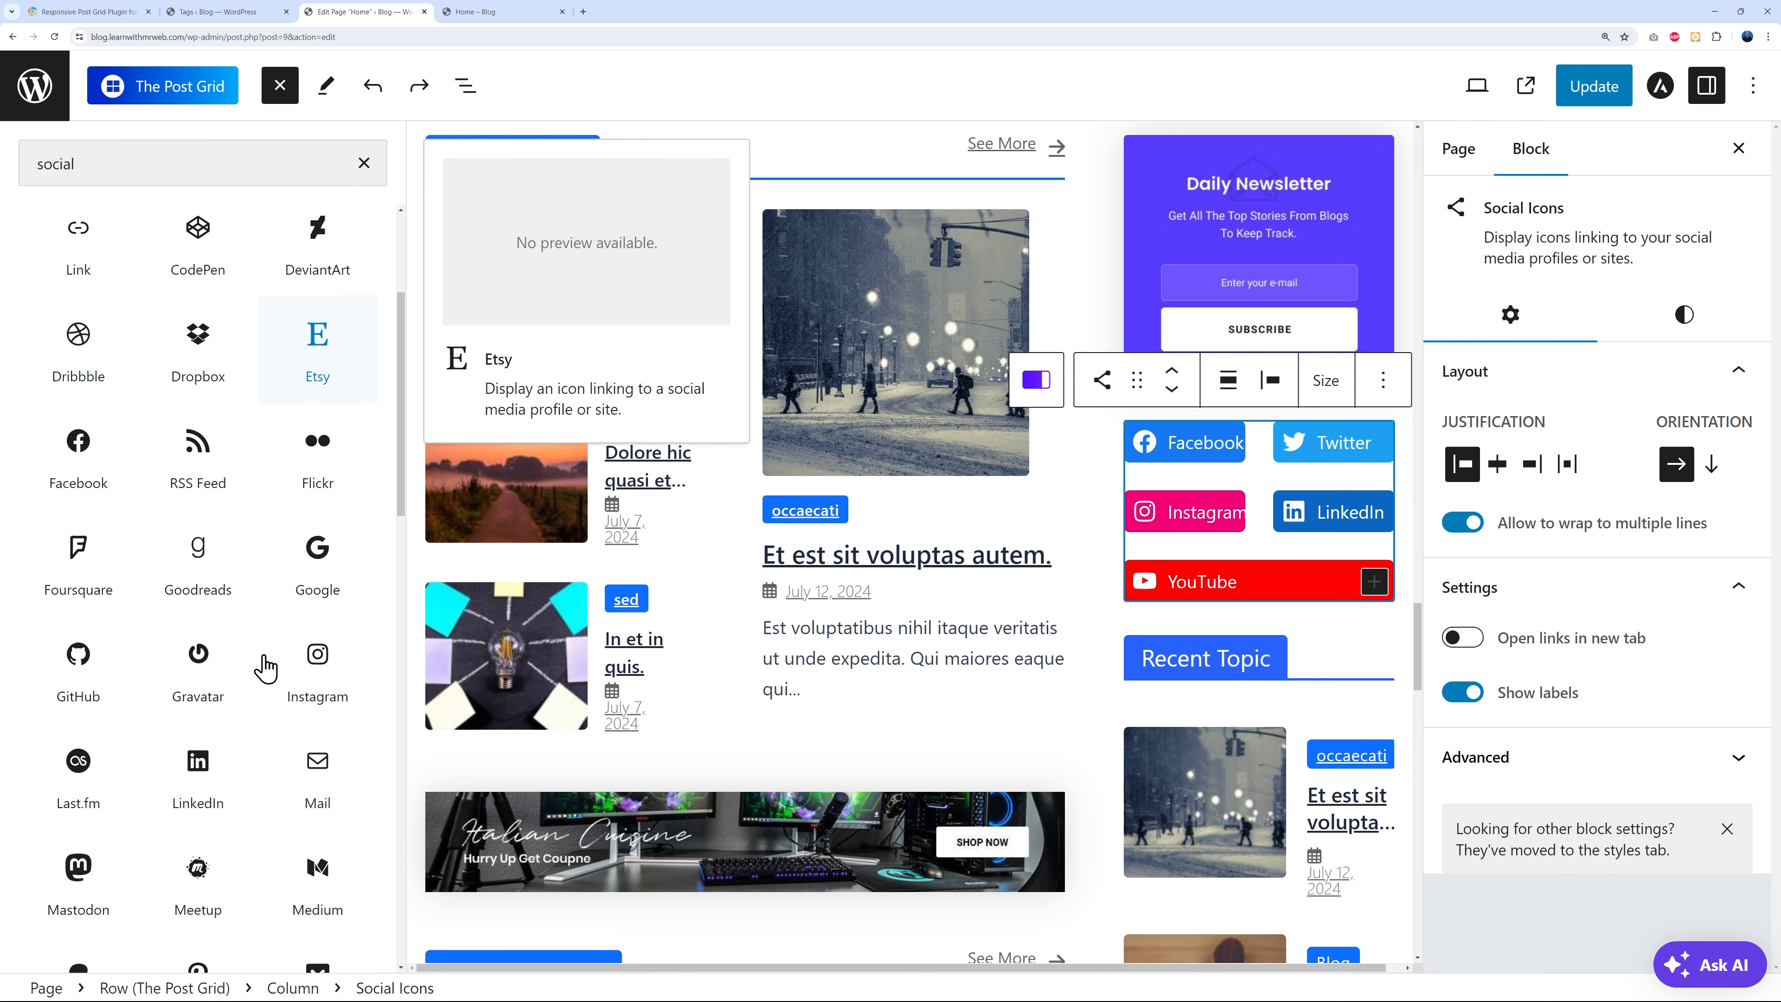
scroll(269, 665, "down", 5)
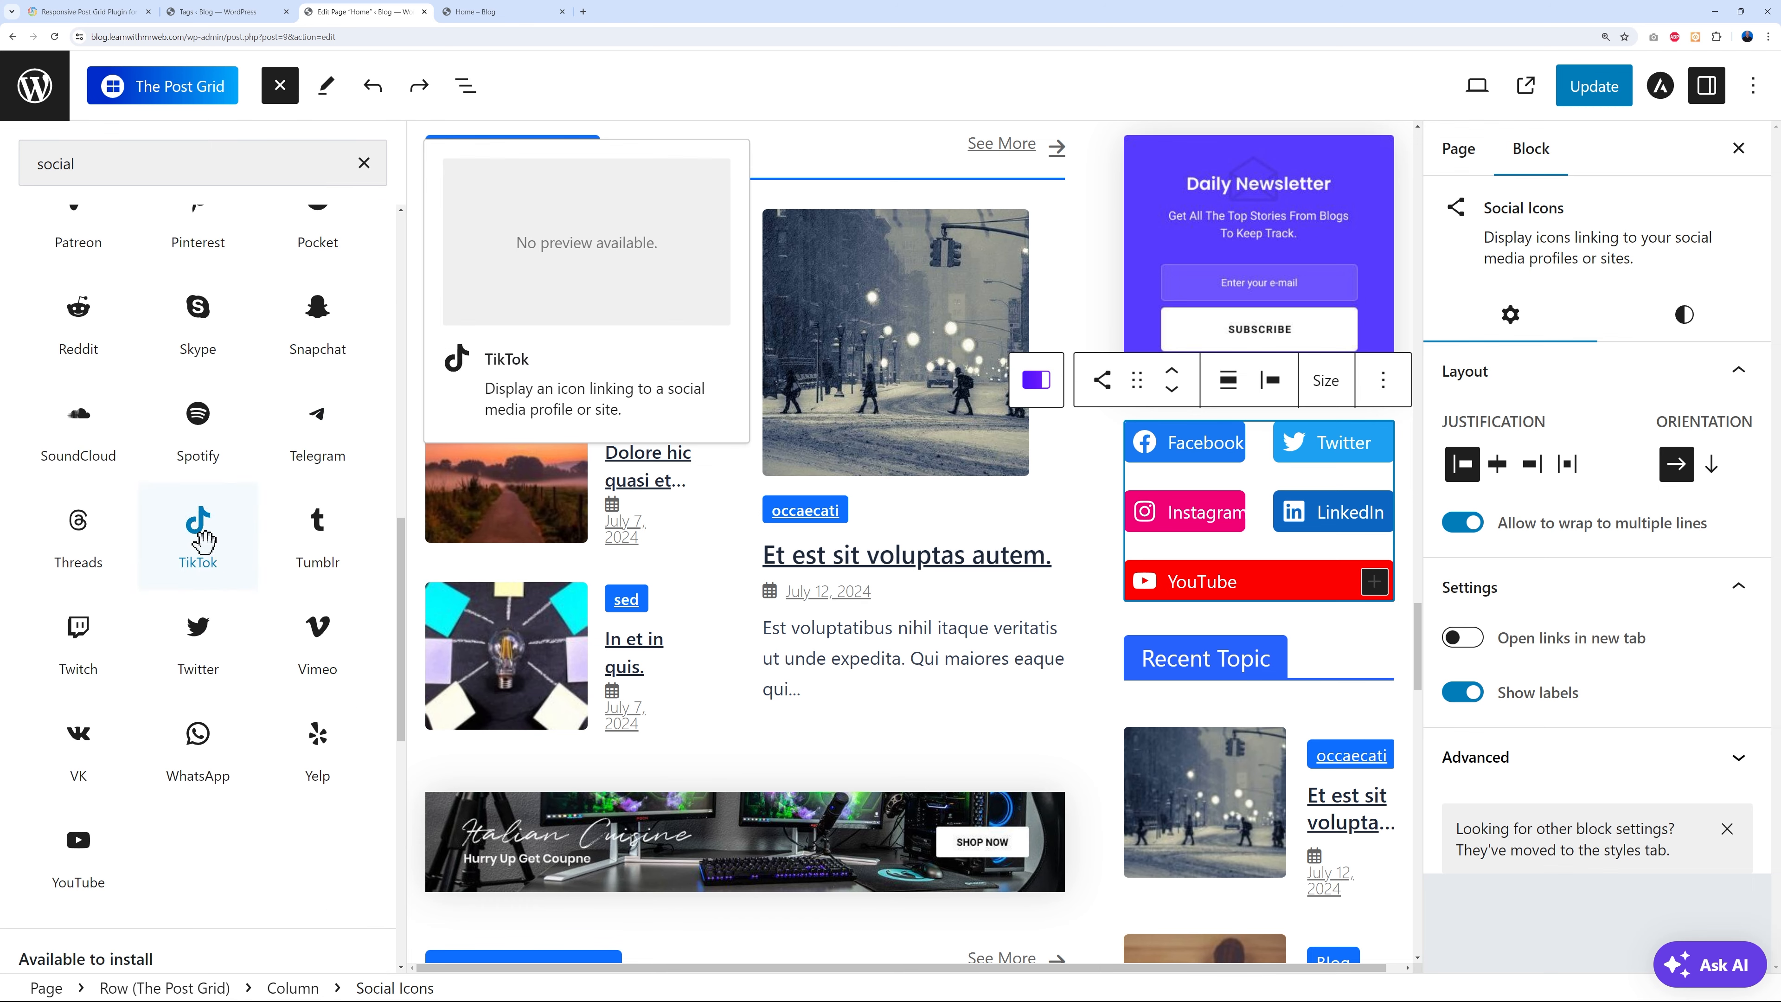
left_click(80, 628)
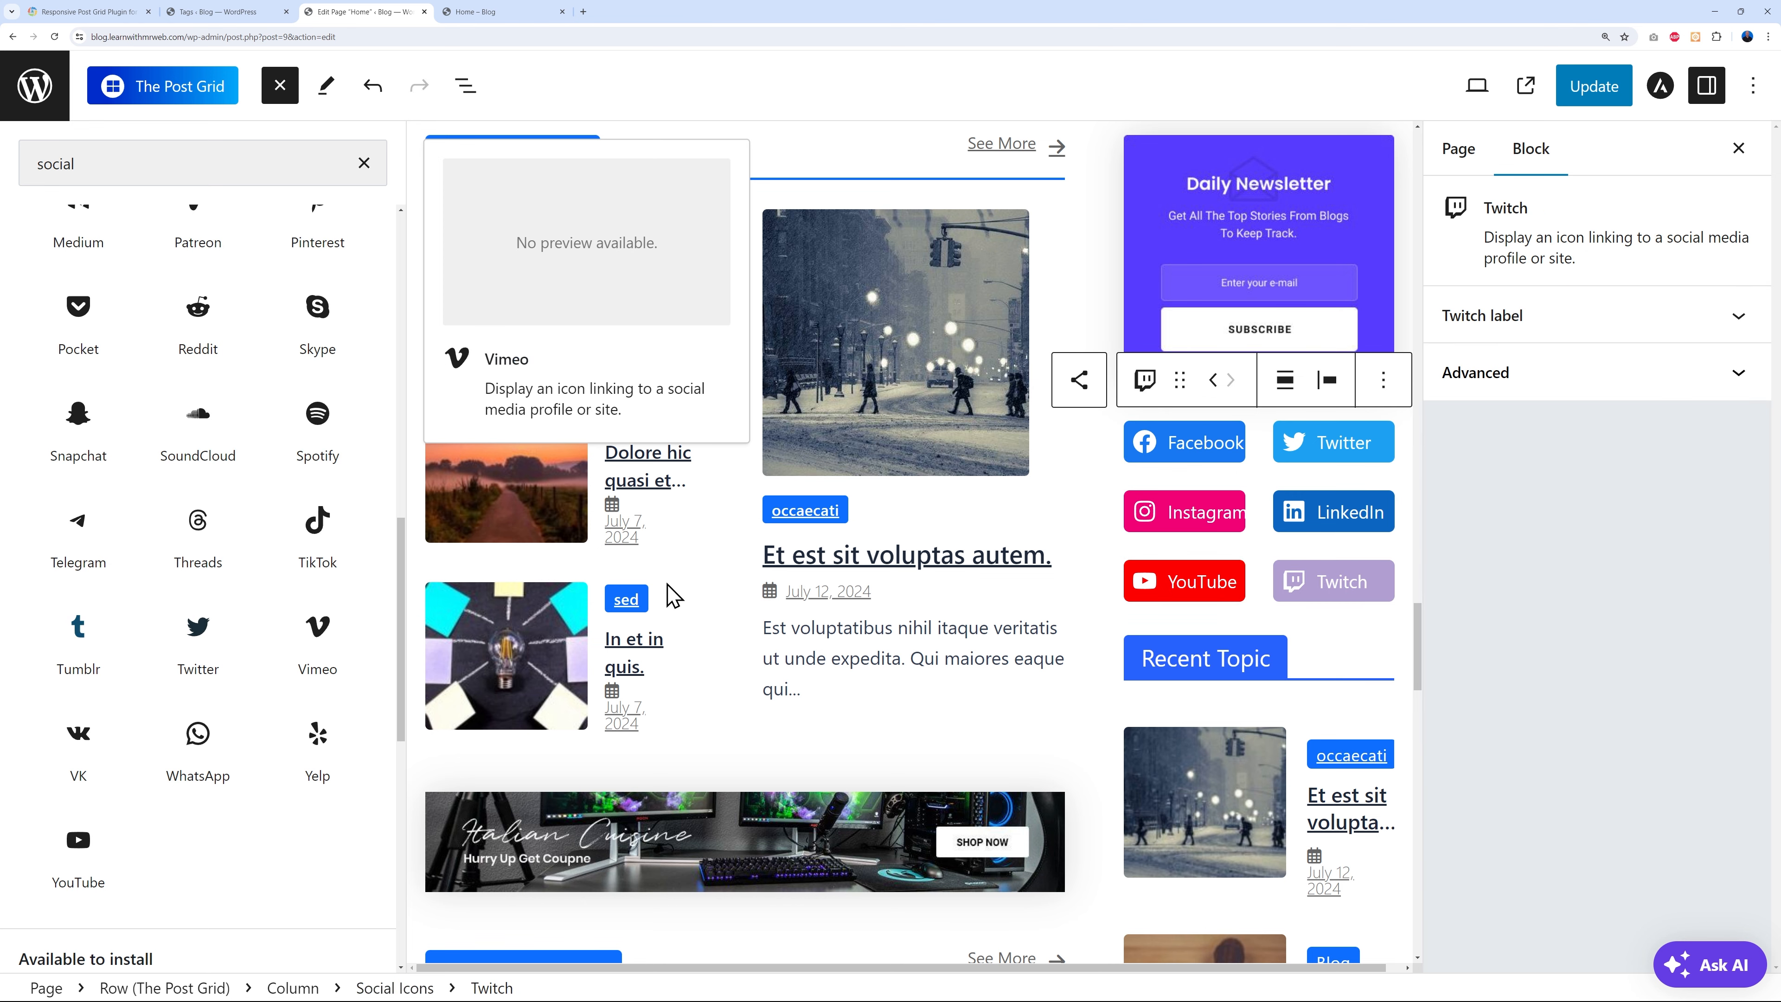
- Leave the Twitch link without an address, clear the search, and close the block library
left_click(1350, 597)
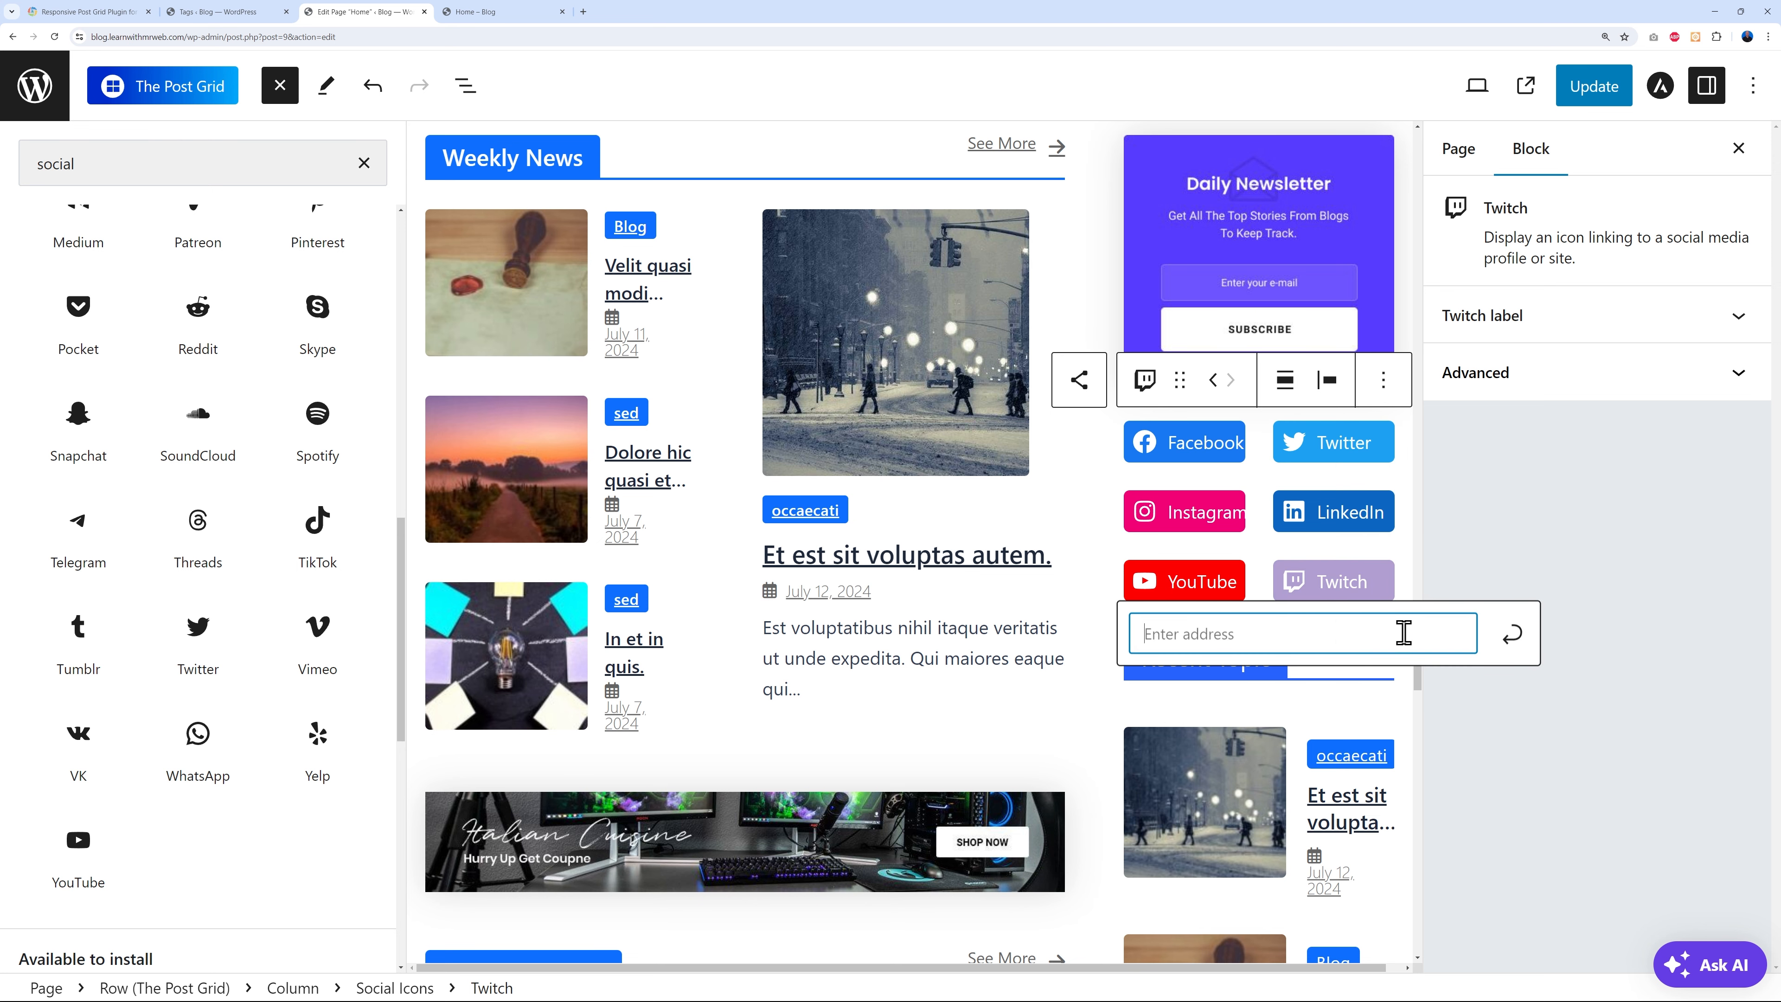
left_click(1511, 634)
left_click(1269, 600)
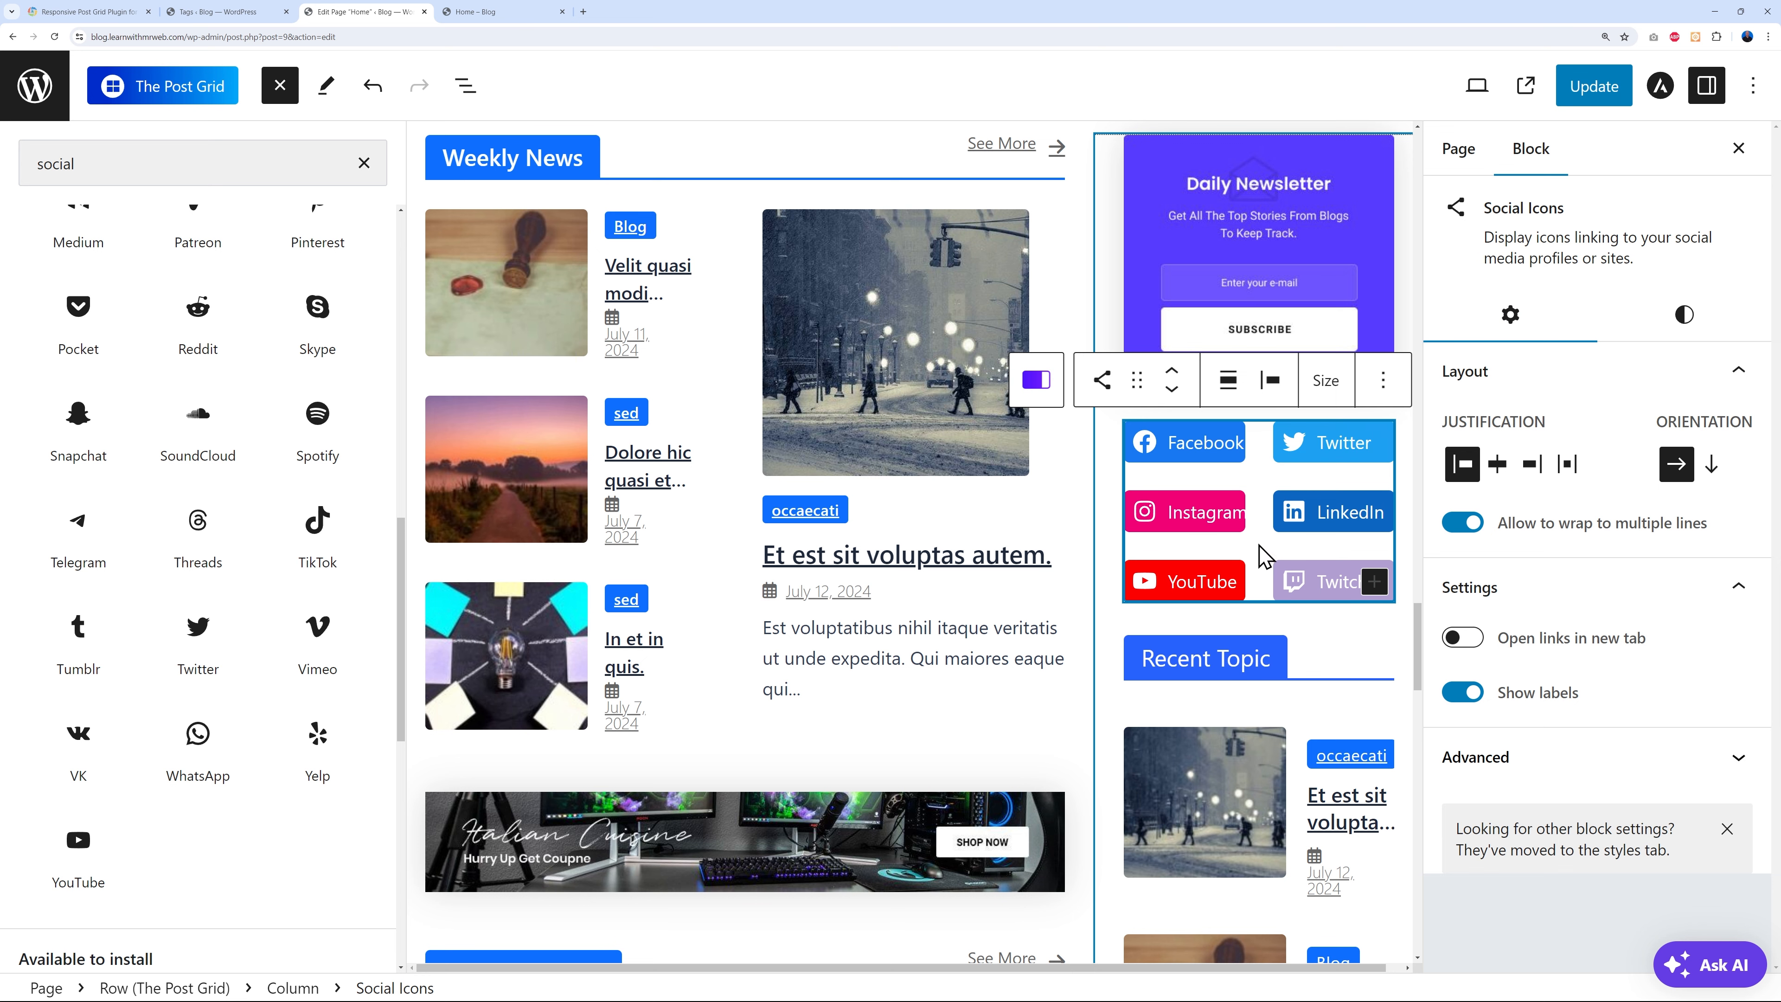
left_click(364, 163)
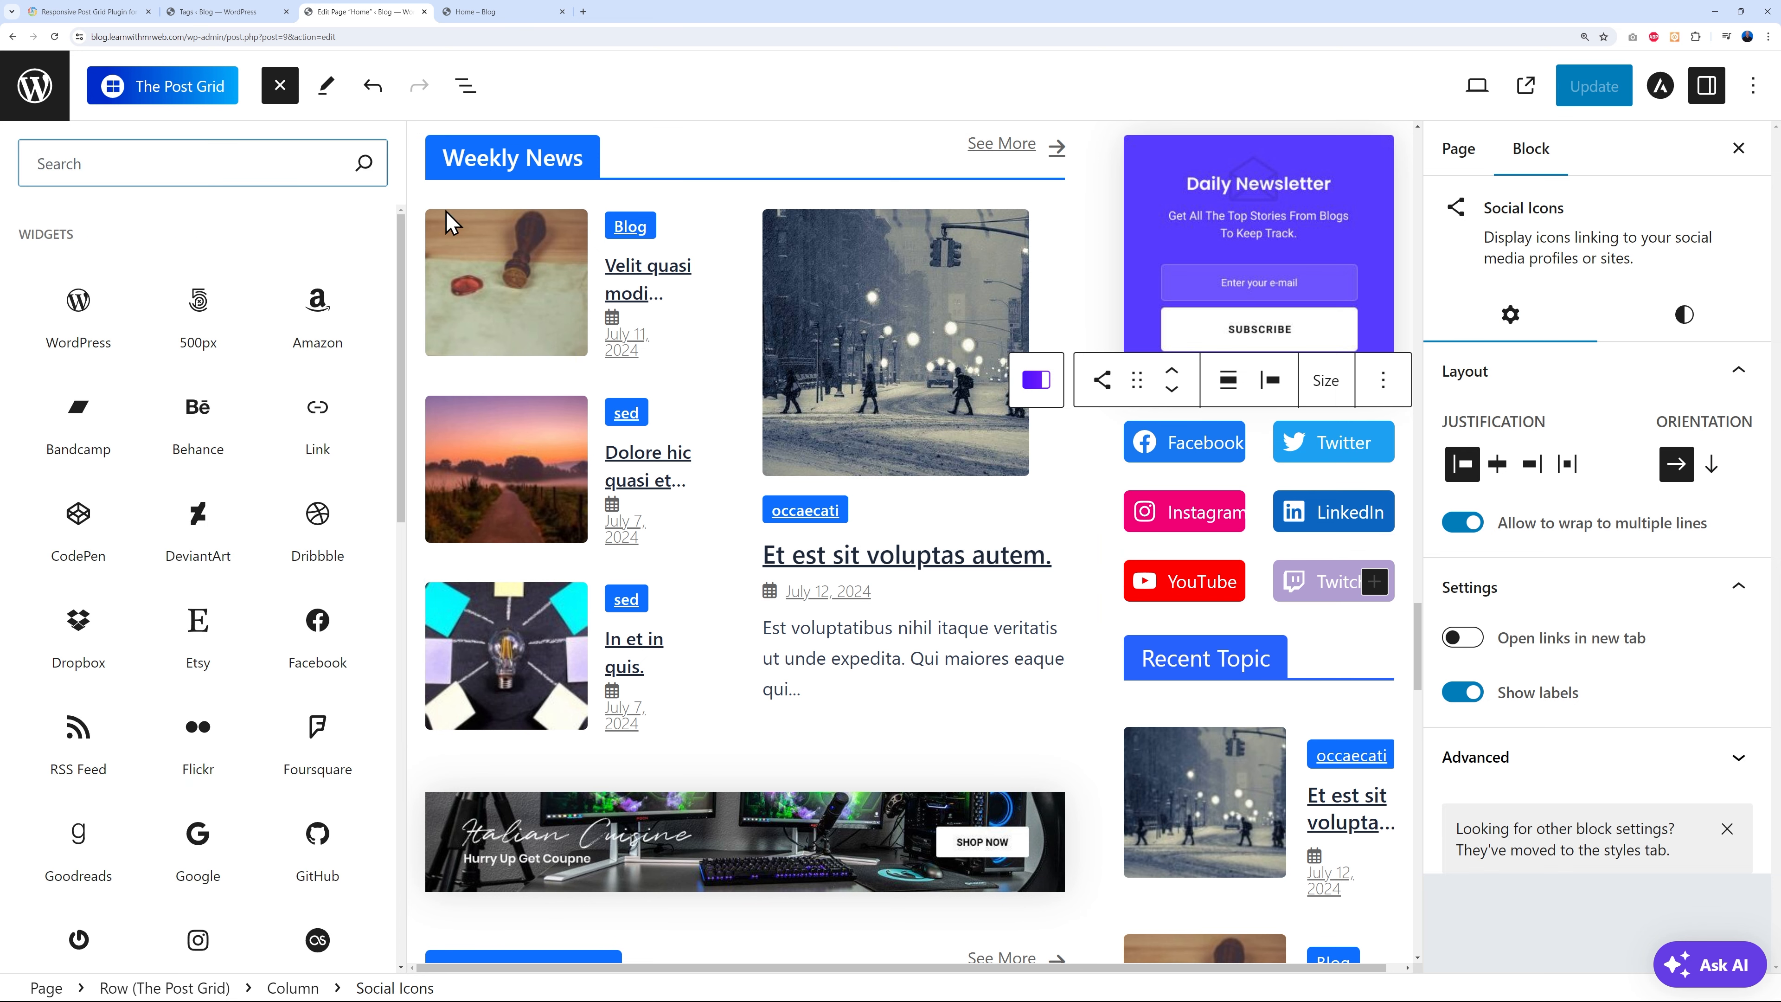
left_click(280, 85)
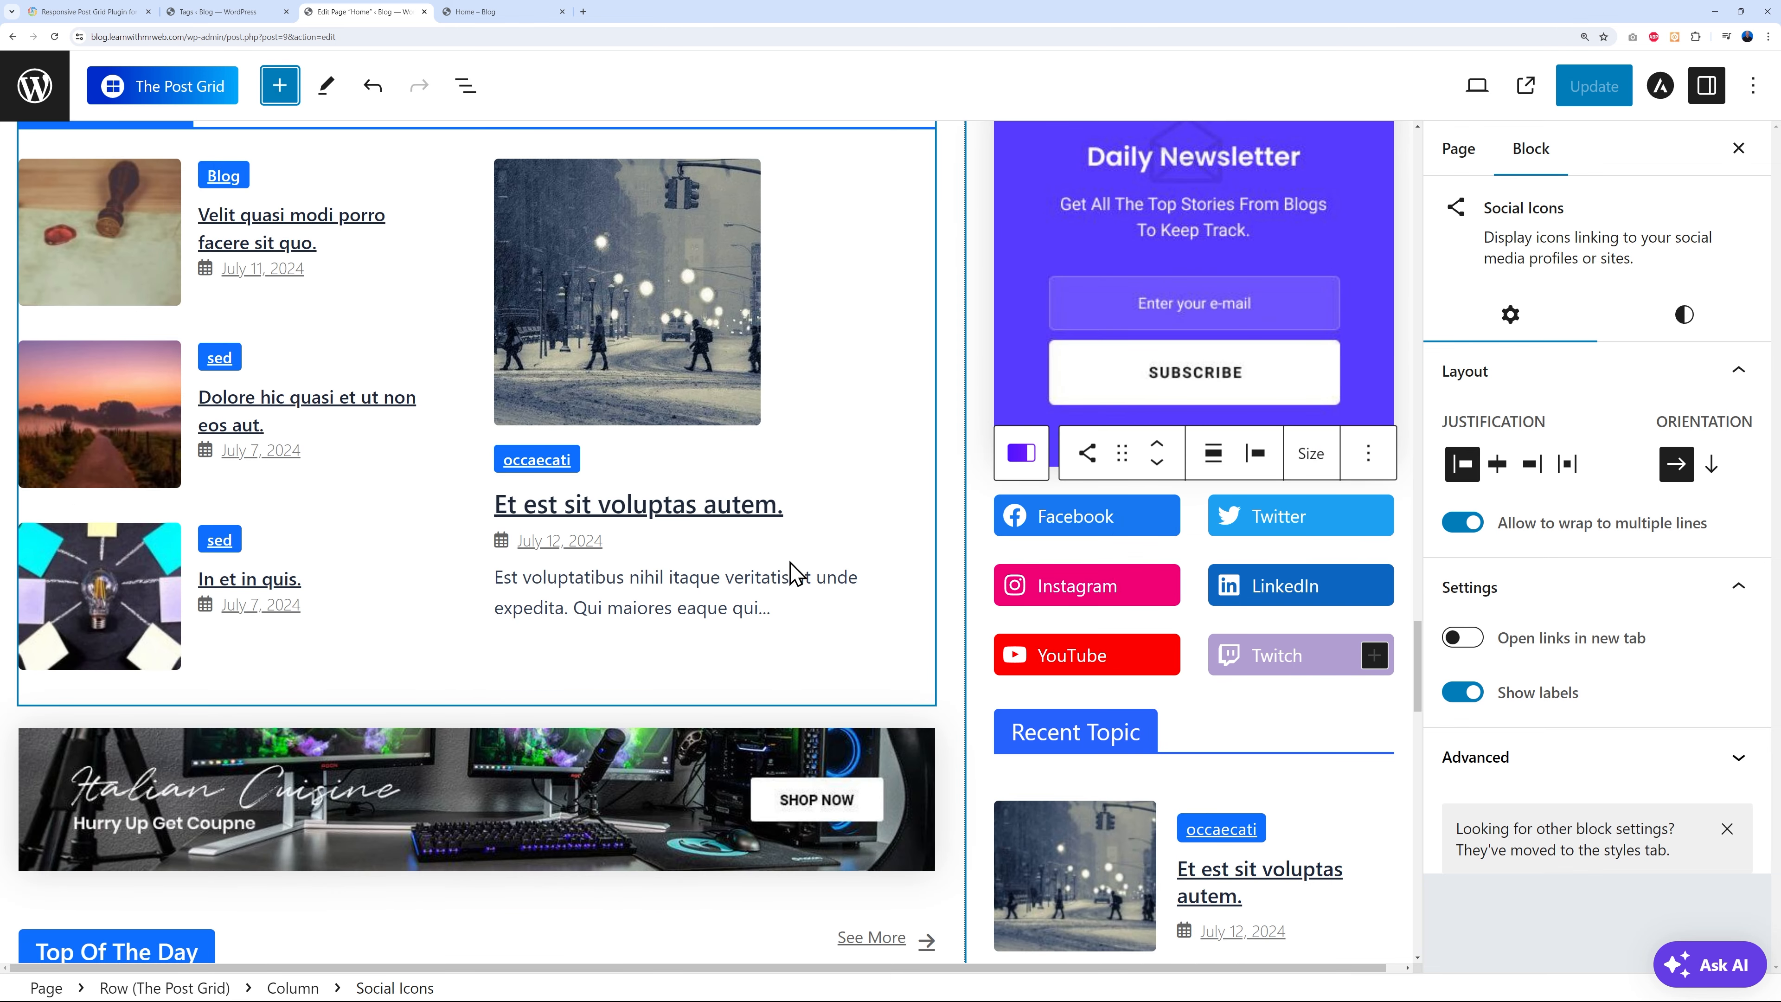
left_click(533, 17)
scroll(1563, 550, "up", 3)
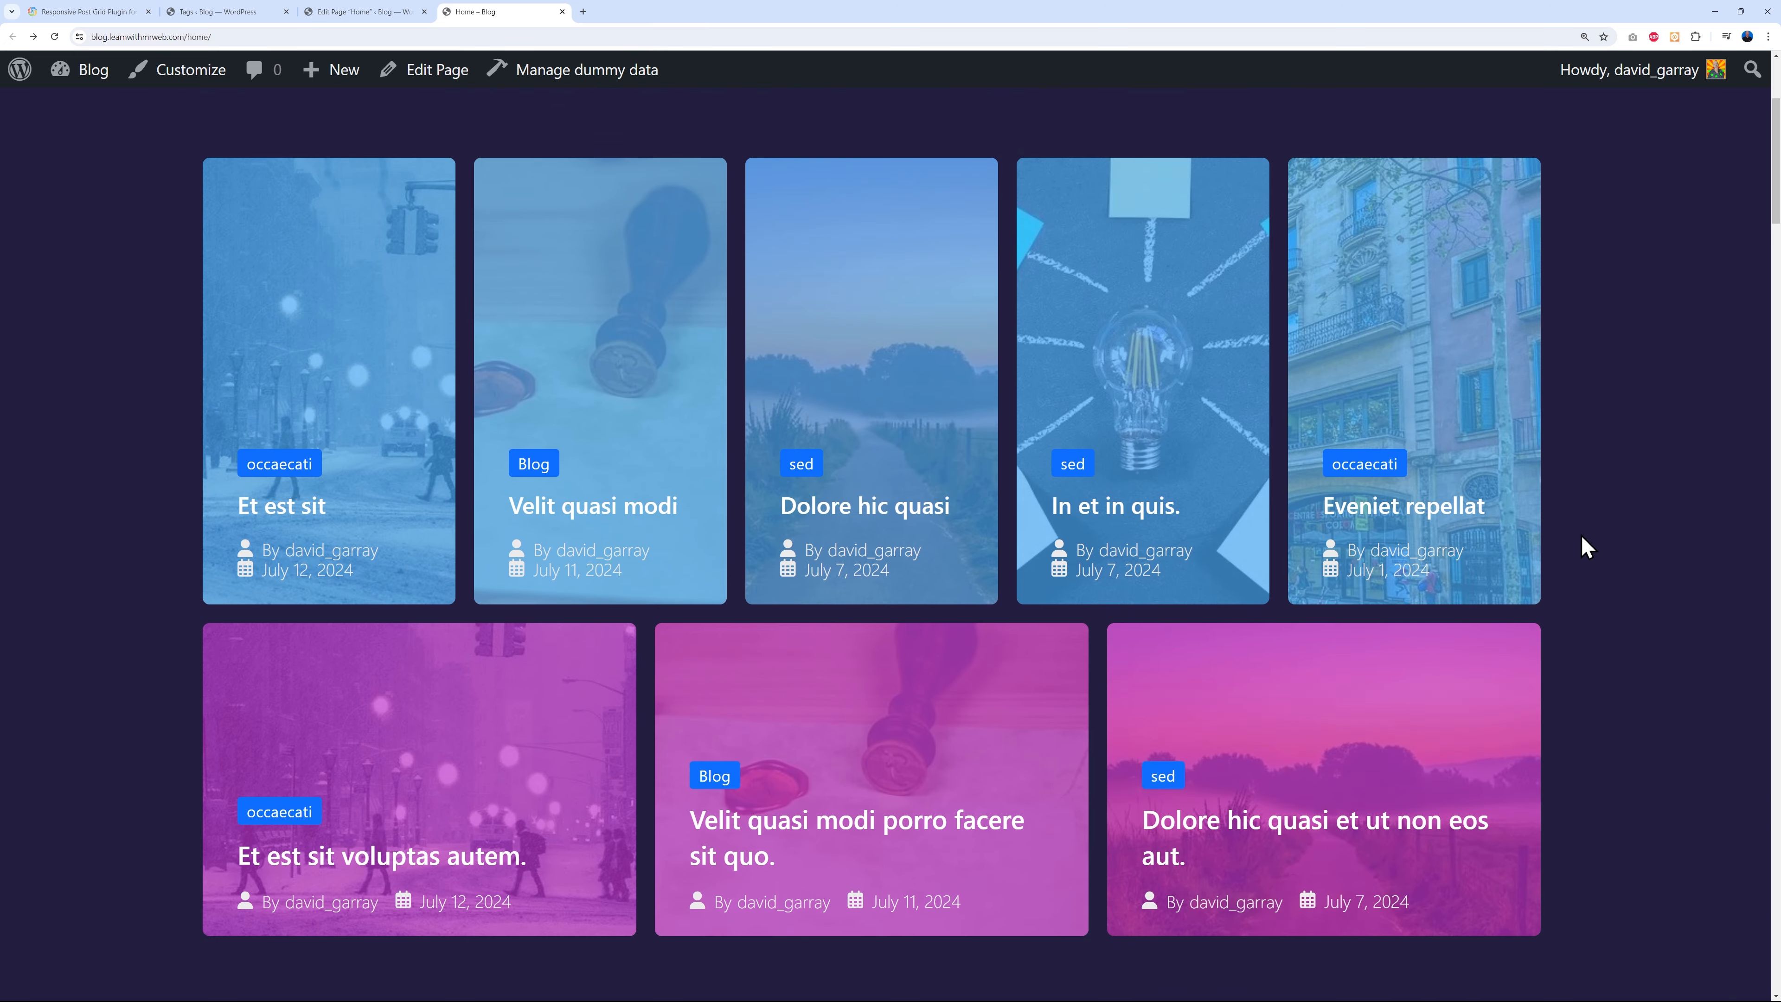
scroll(1338, 460, "down", 6)
scroll(1510, 441, "down", 18)
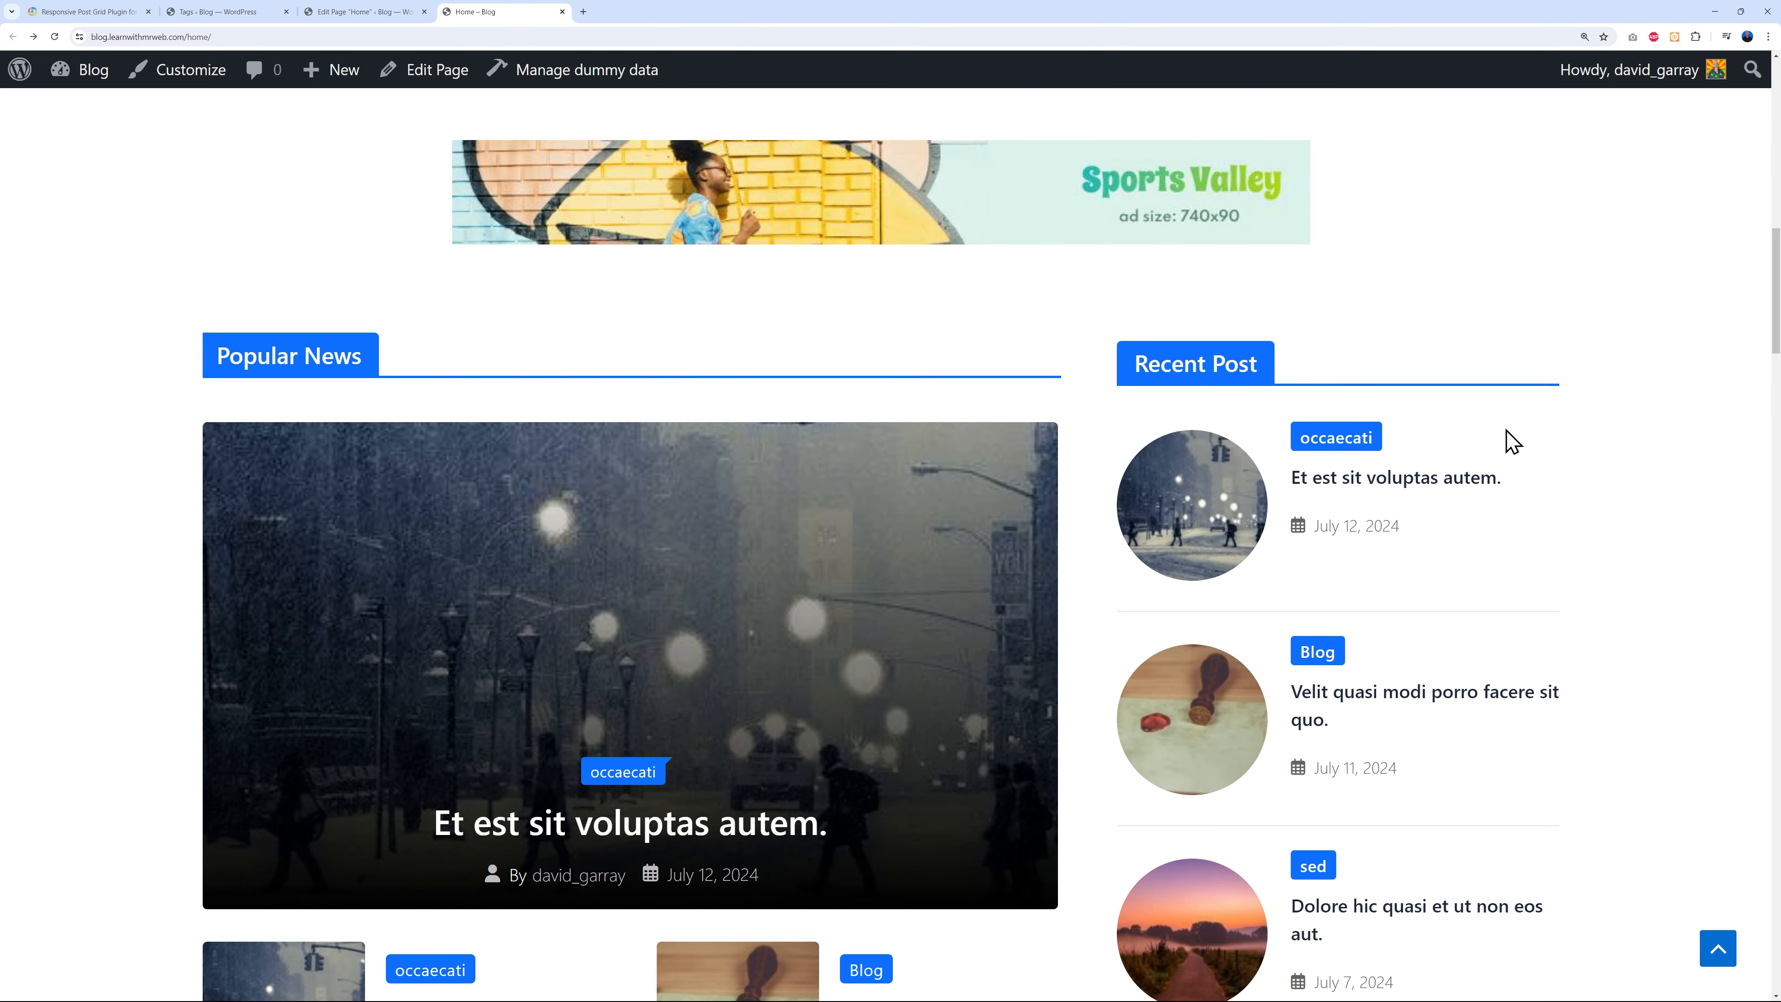
scroll(1585, 413, "down", 20)
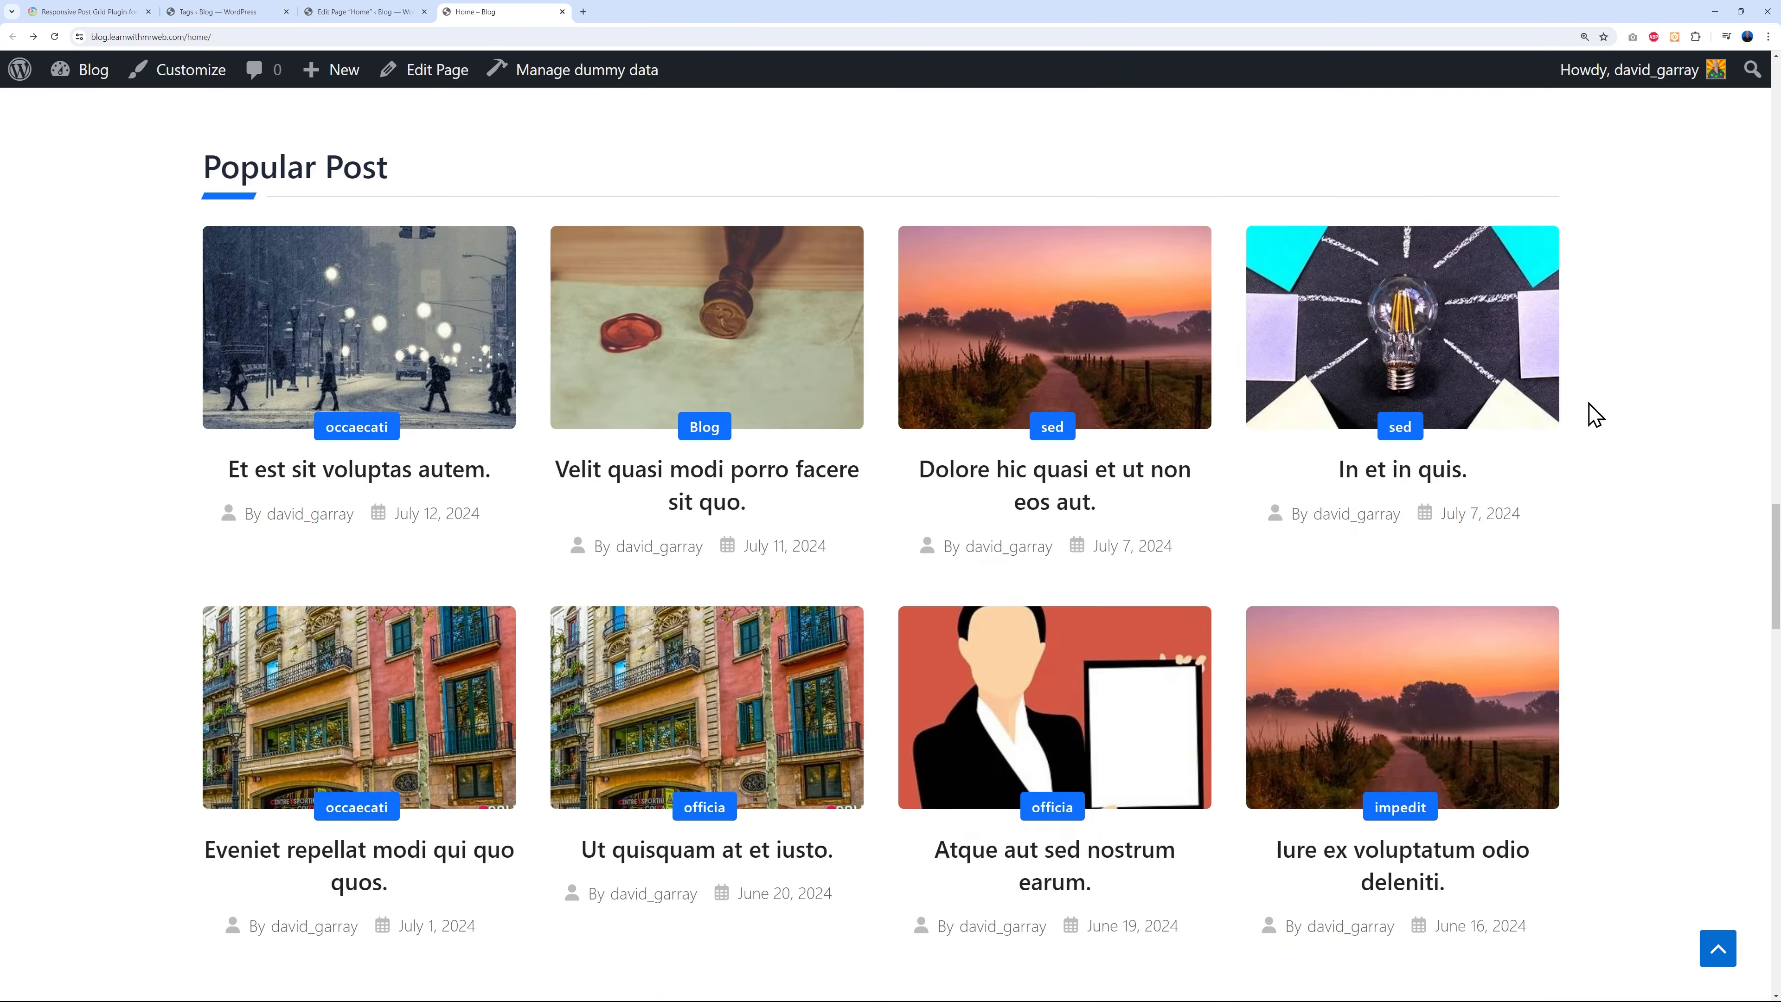
scroll(1602, 411, "down", 14)
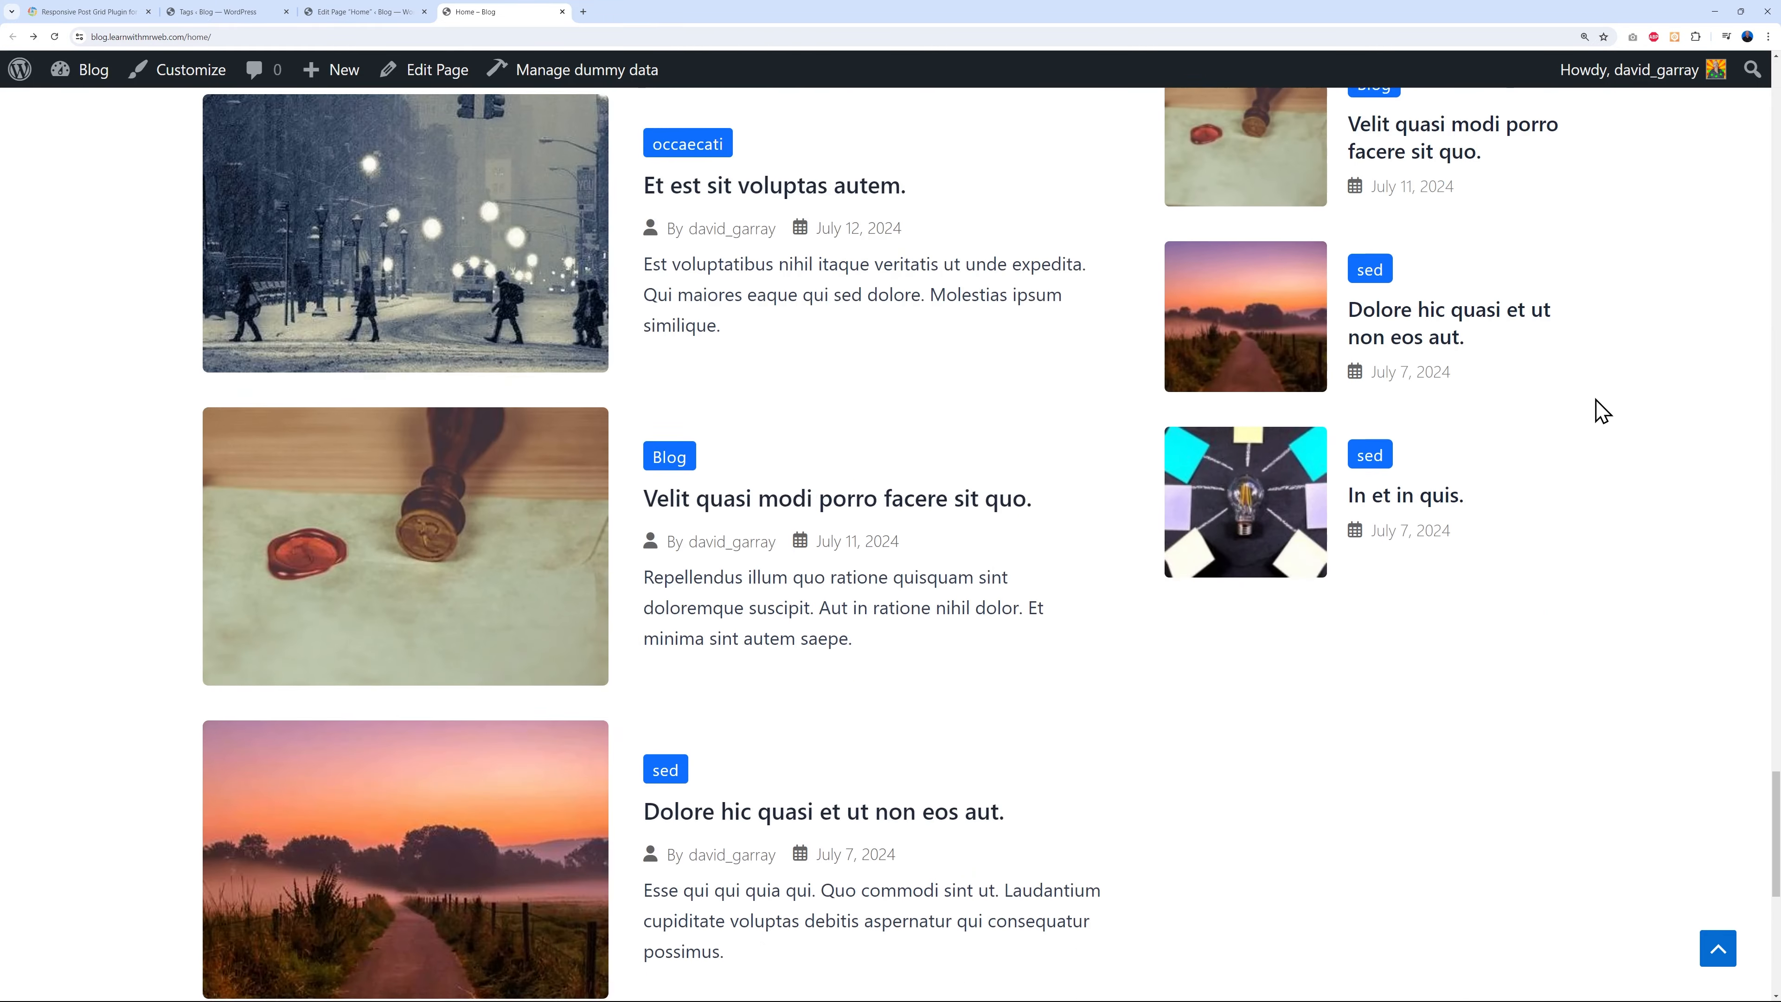
scroll(1601, 411, "up", 4)
scroll(1602, 412, "up", 16)
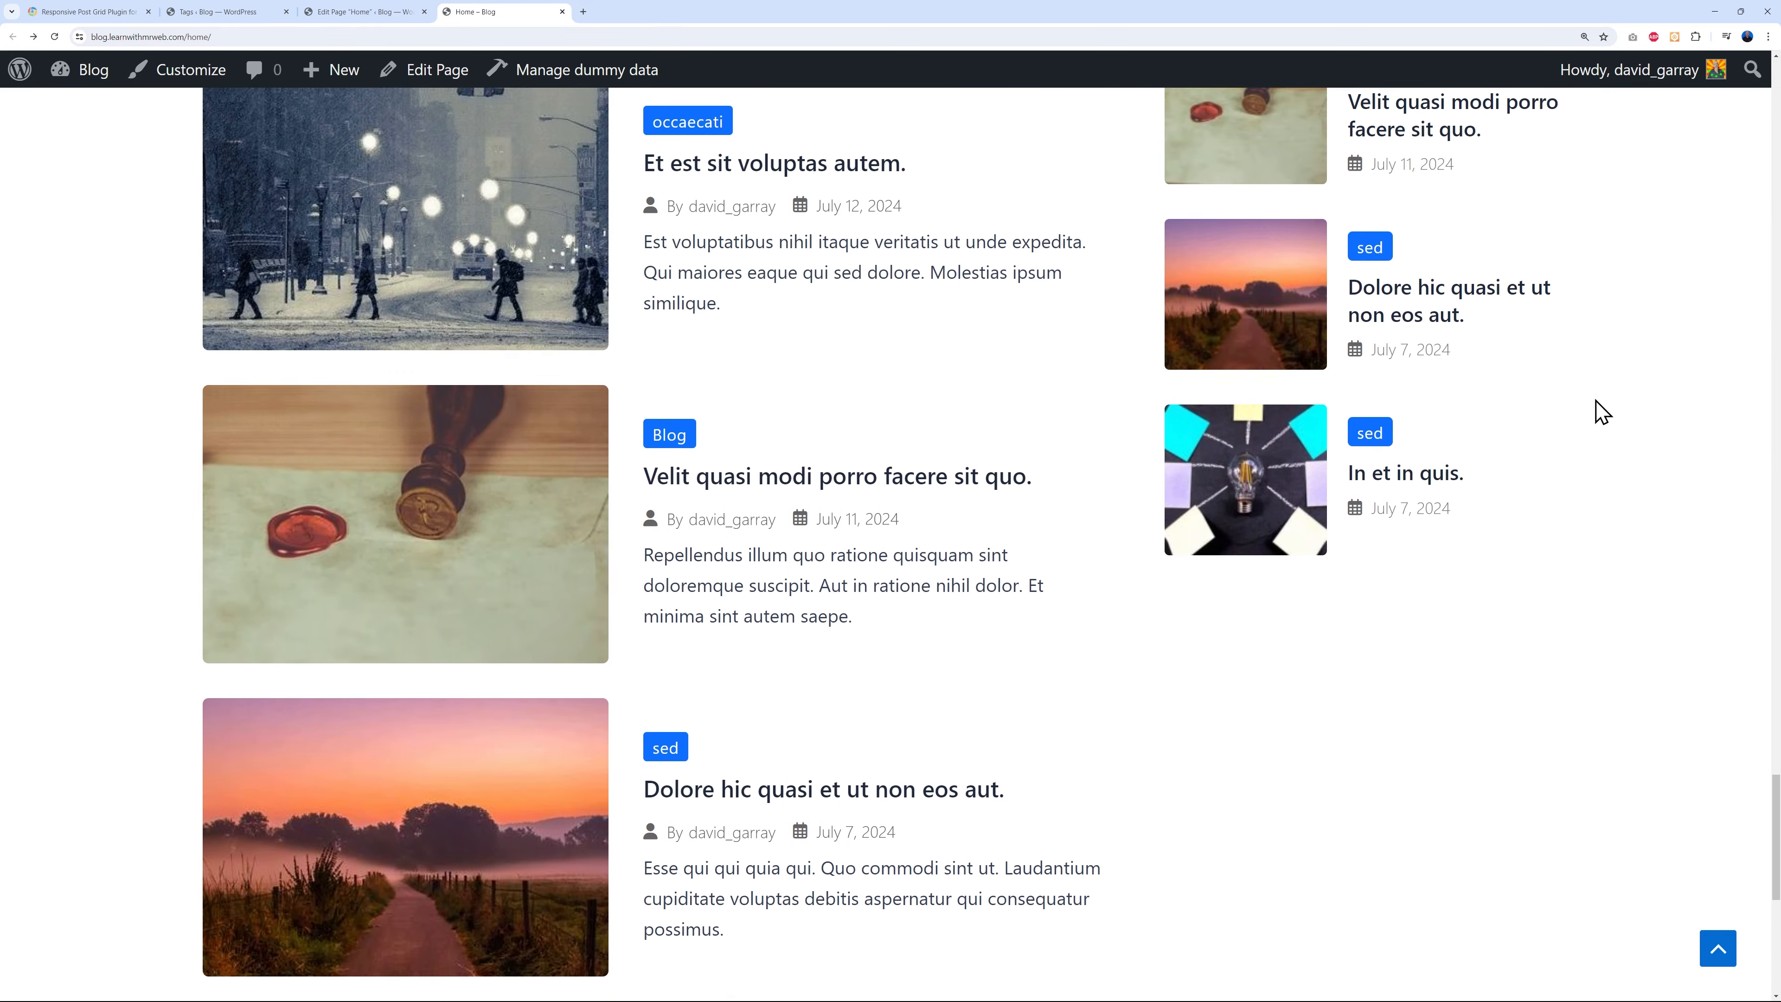
scroll(1602, 413, "up", 15)
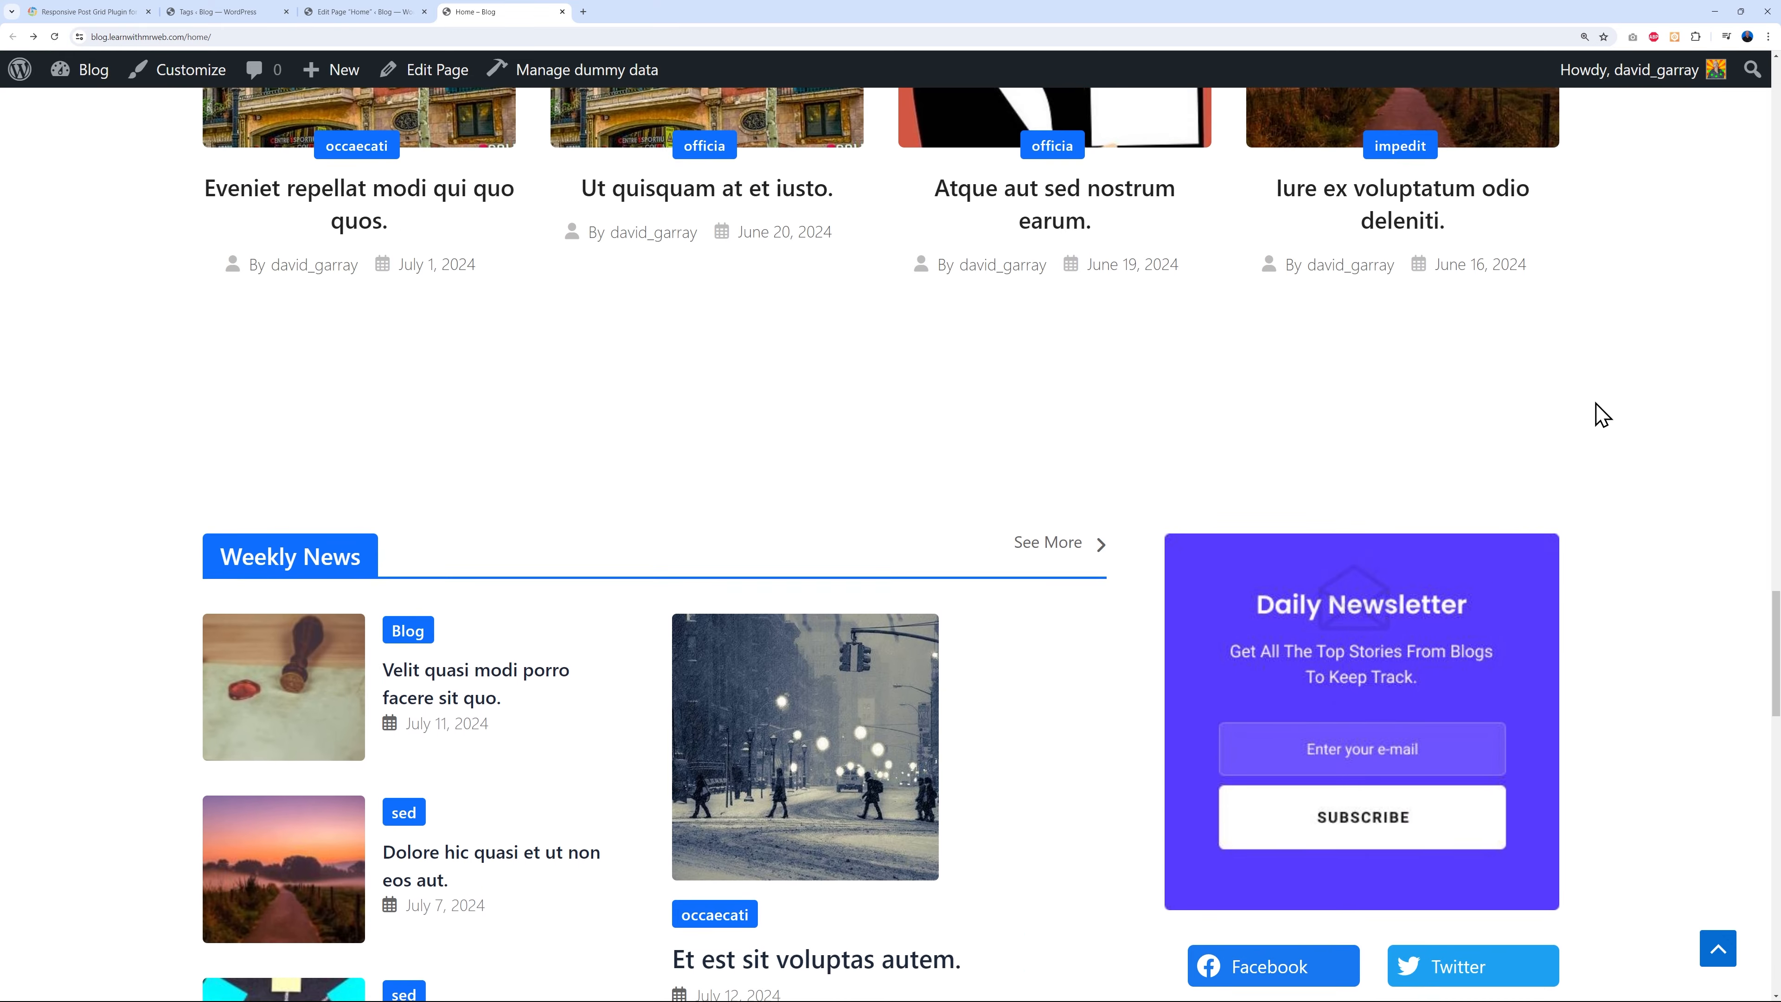
scroll(1601, 415, "up", 1)
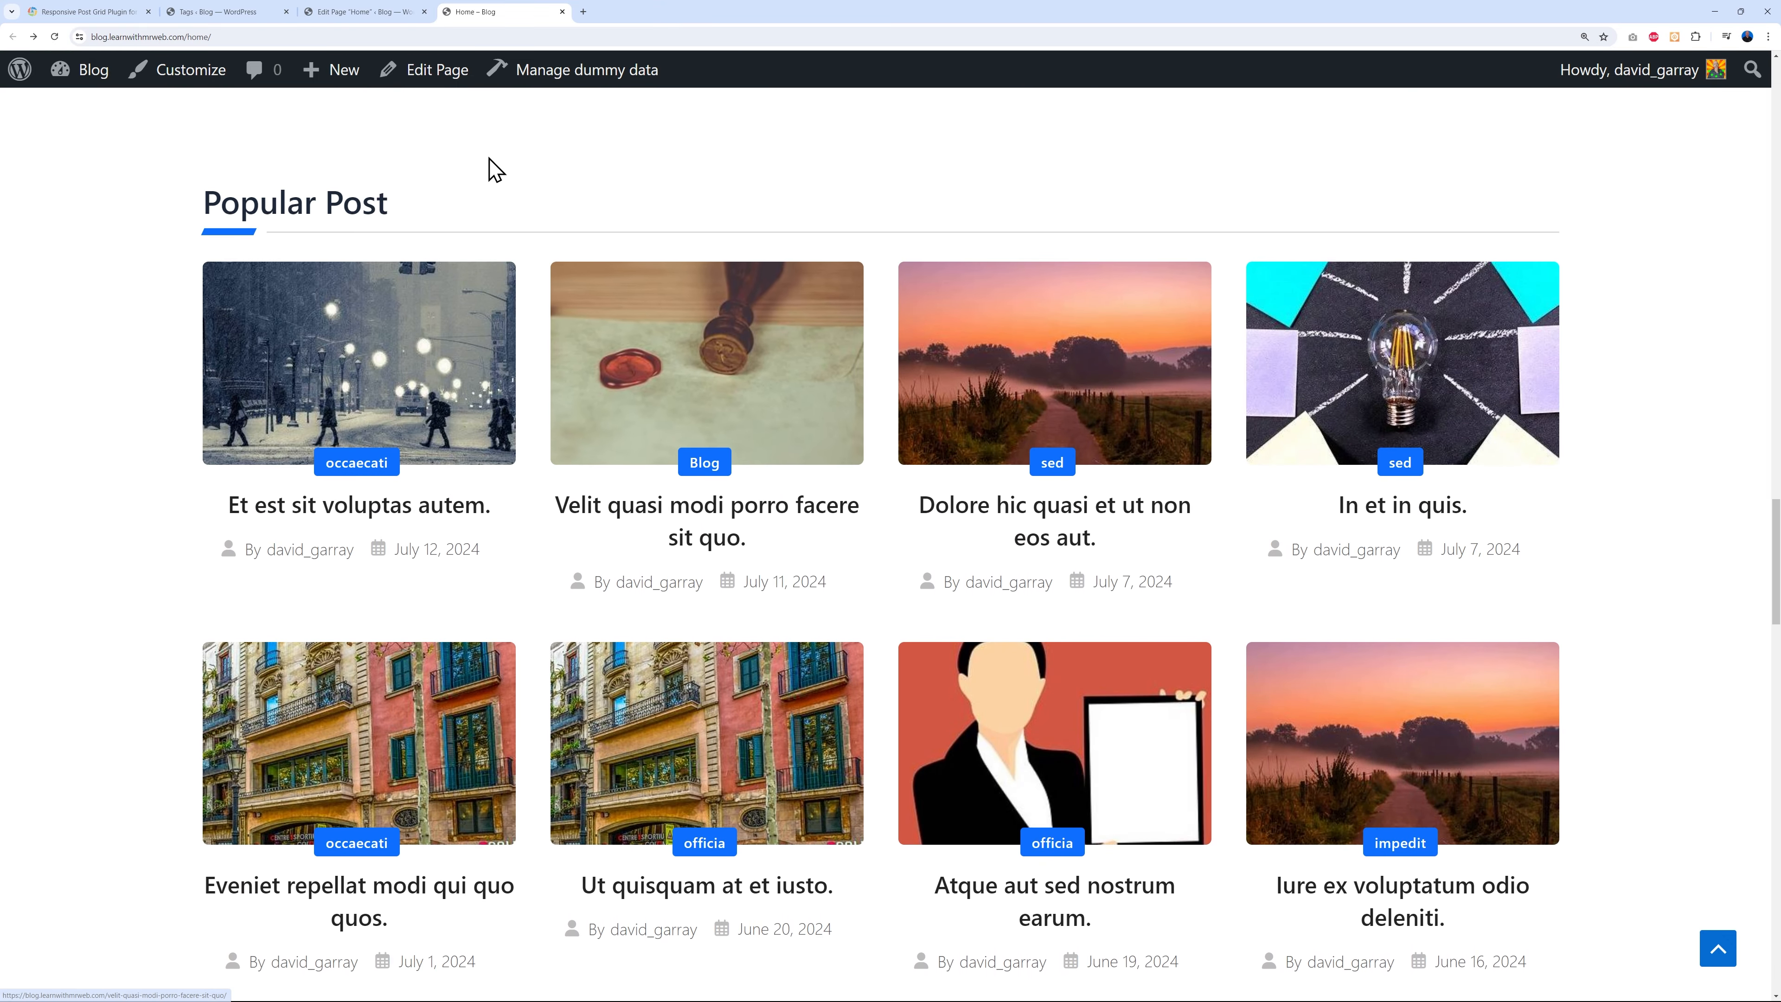
- Back in the editor, select the Row block that holds the Popular Post grid
left_click(351, 12)
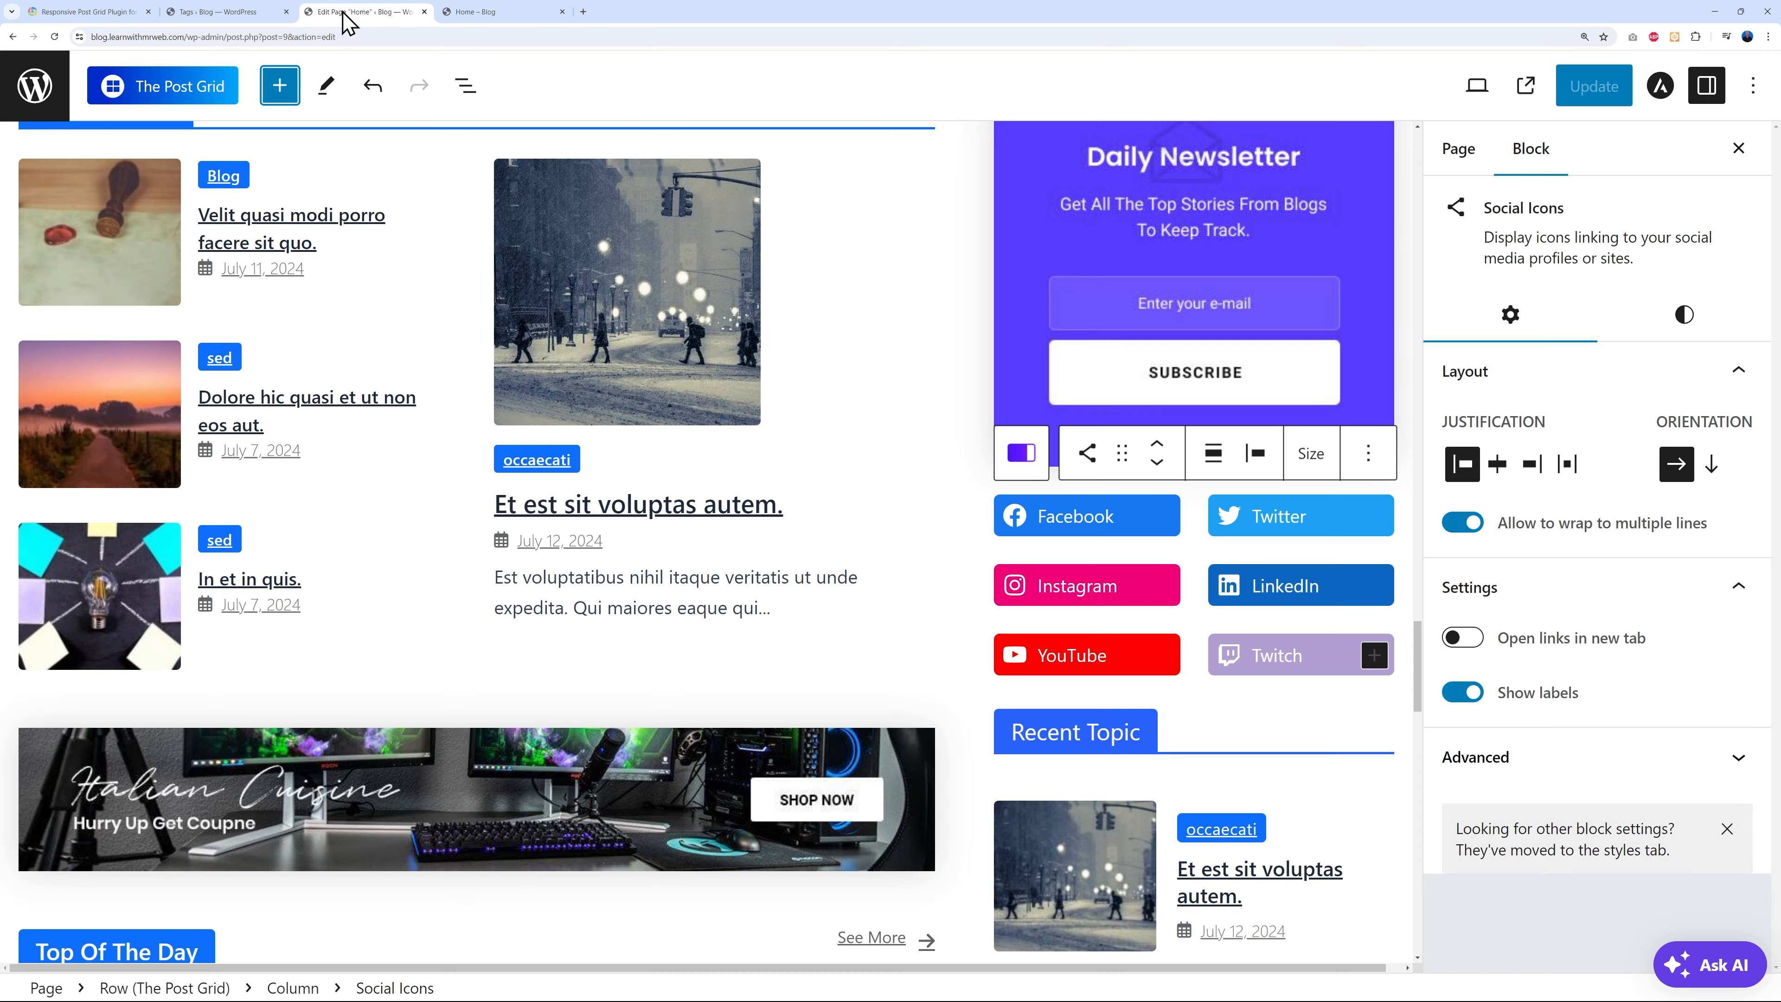
scroll(852, 531, "down", 8)
scroll(852, 531, "down", 10)
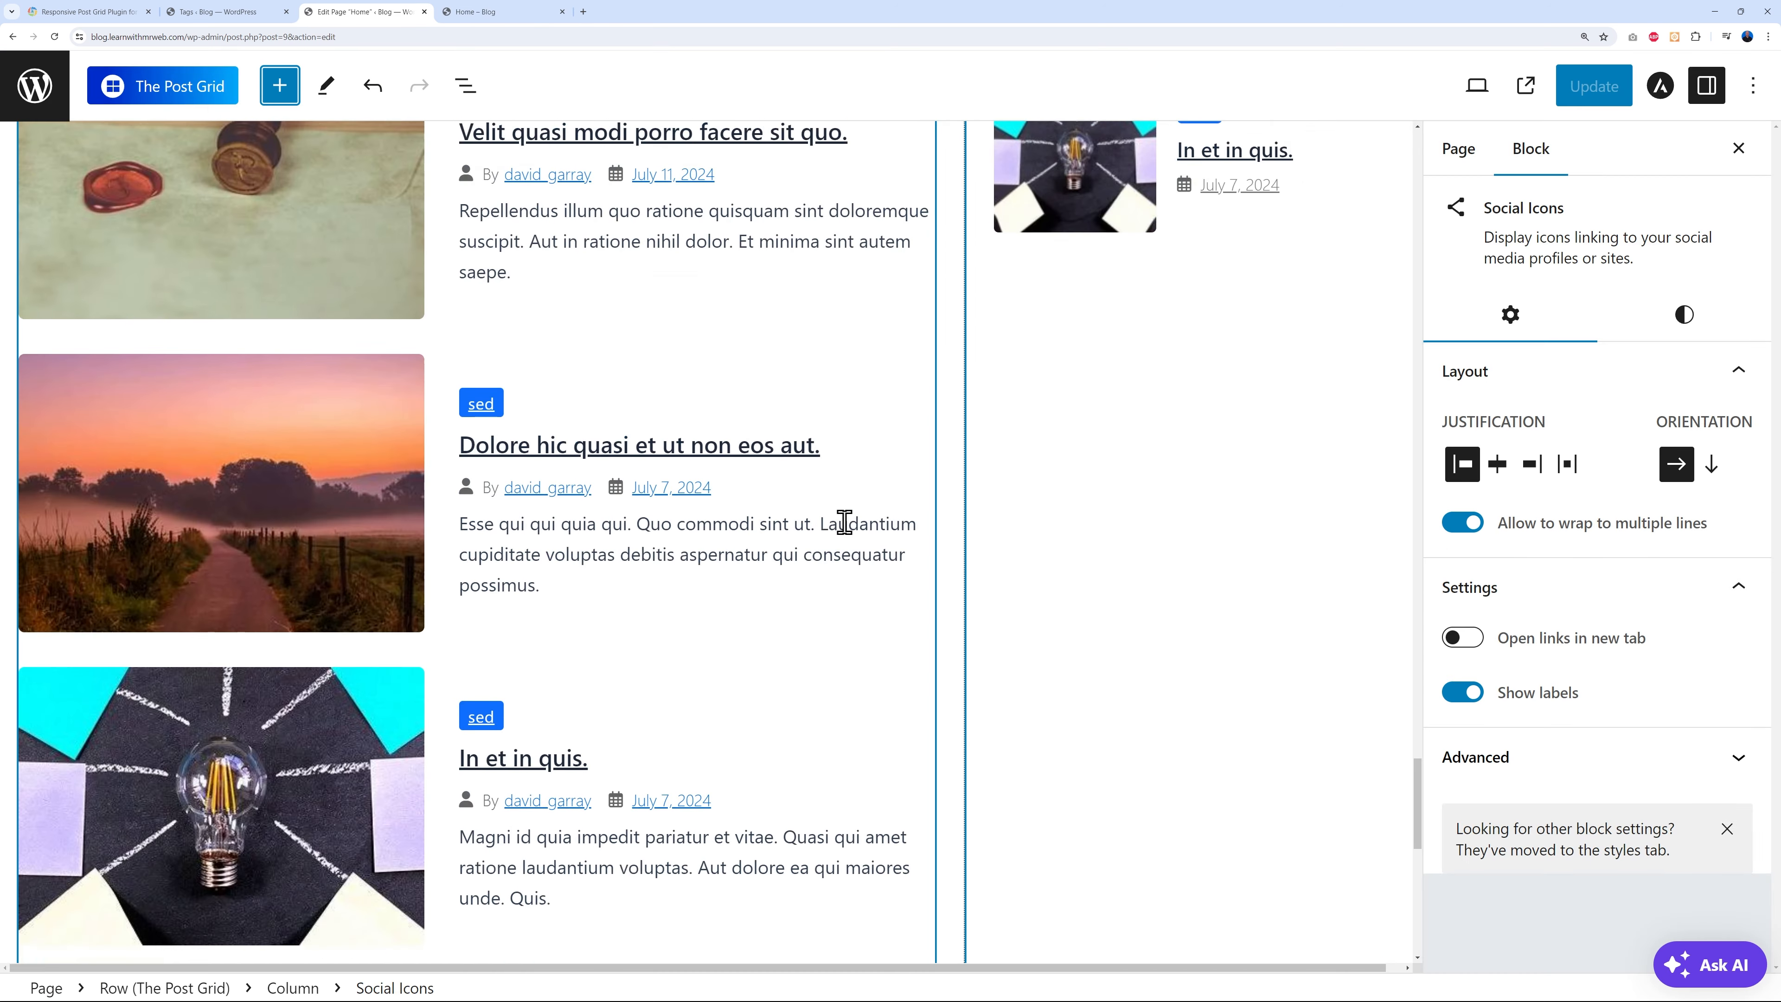
scroll(848, 531, "up", 10)
scroll(845, 531, "down", 15)
scroll(841, 530, "up", 10)
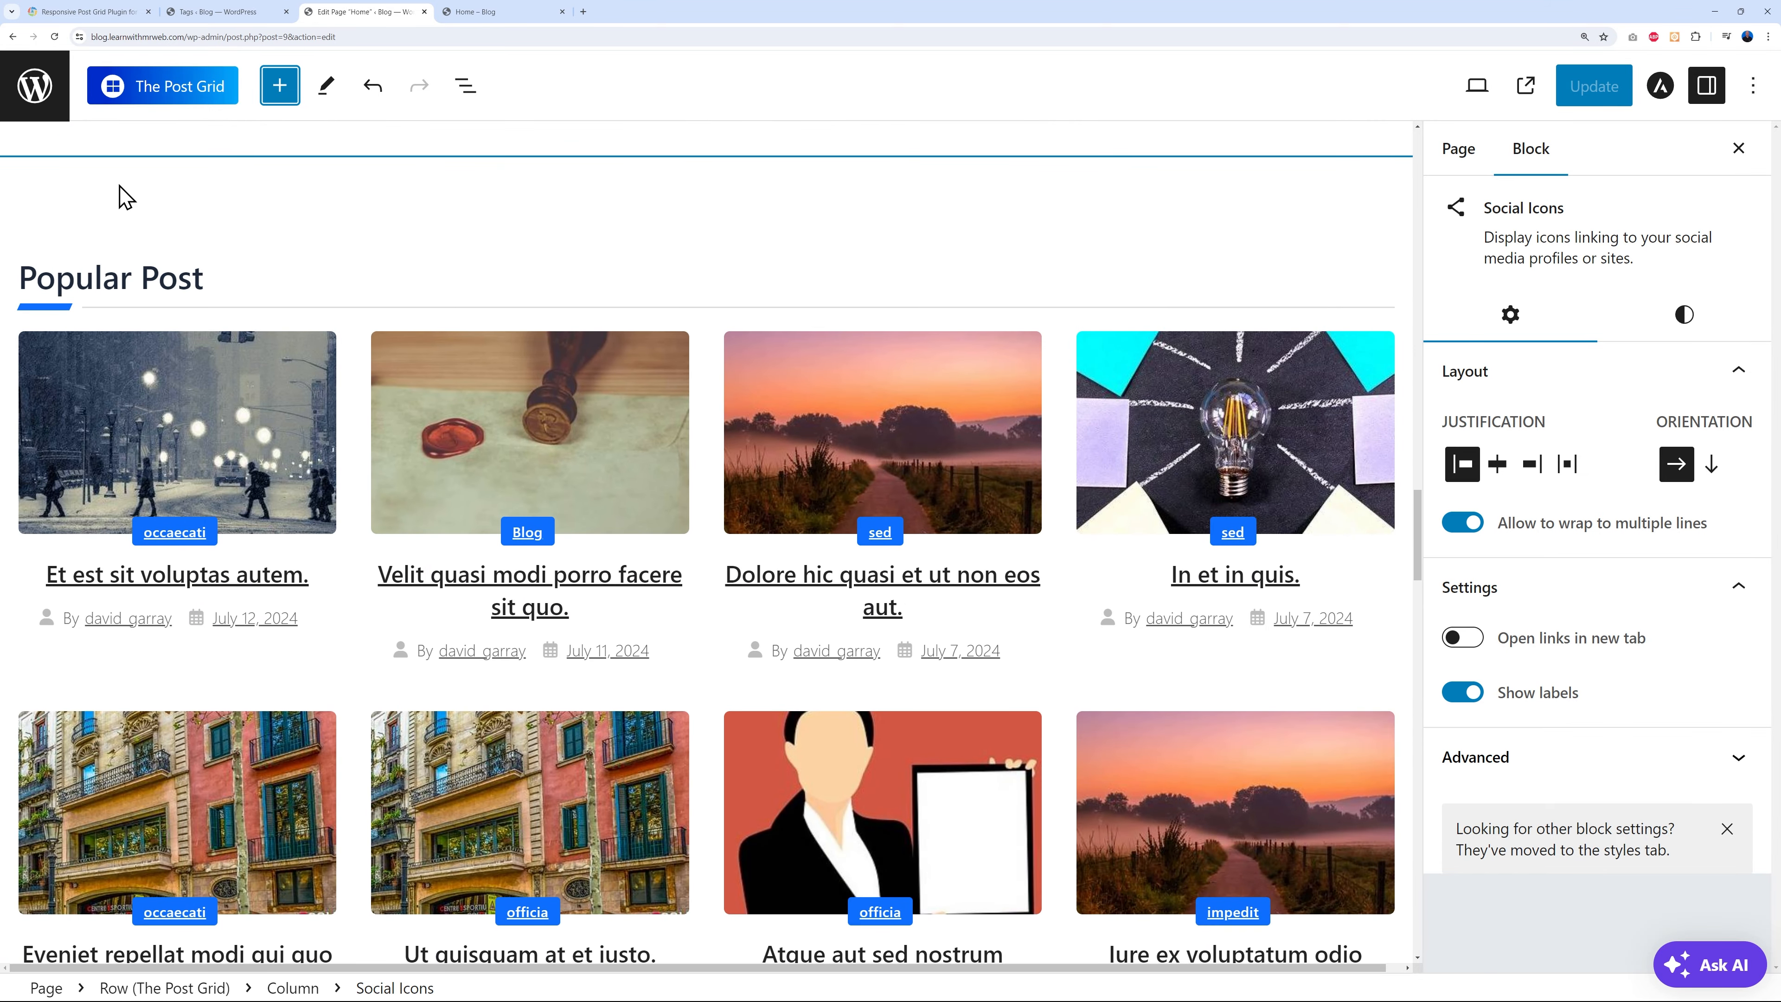
left_click(123, 196)
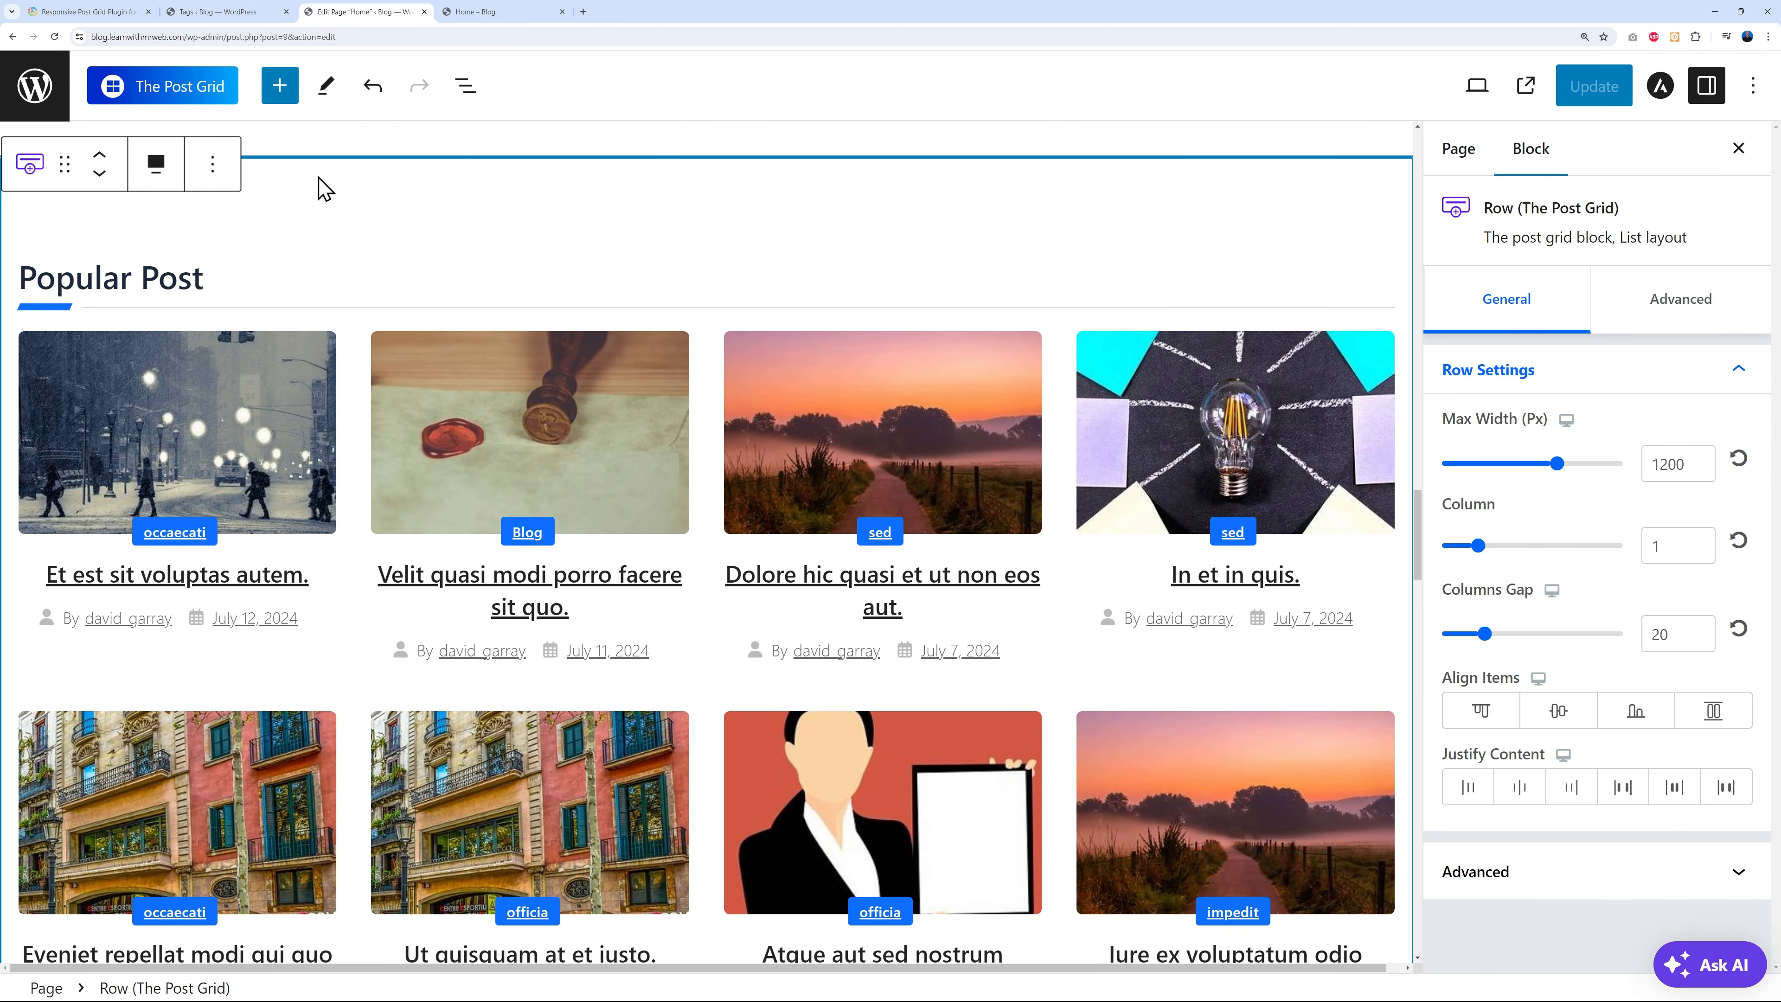
left_click(384, 282)
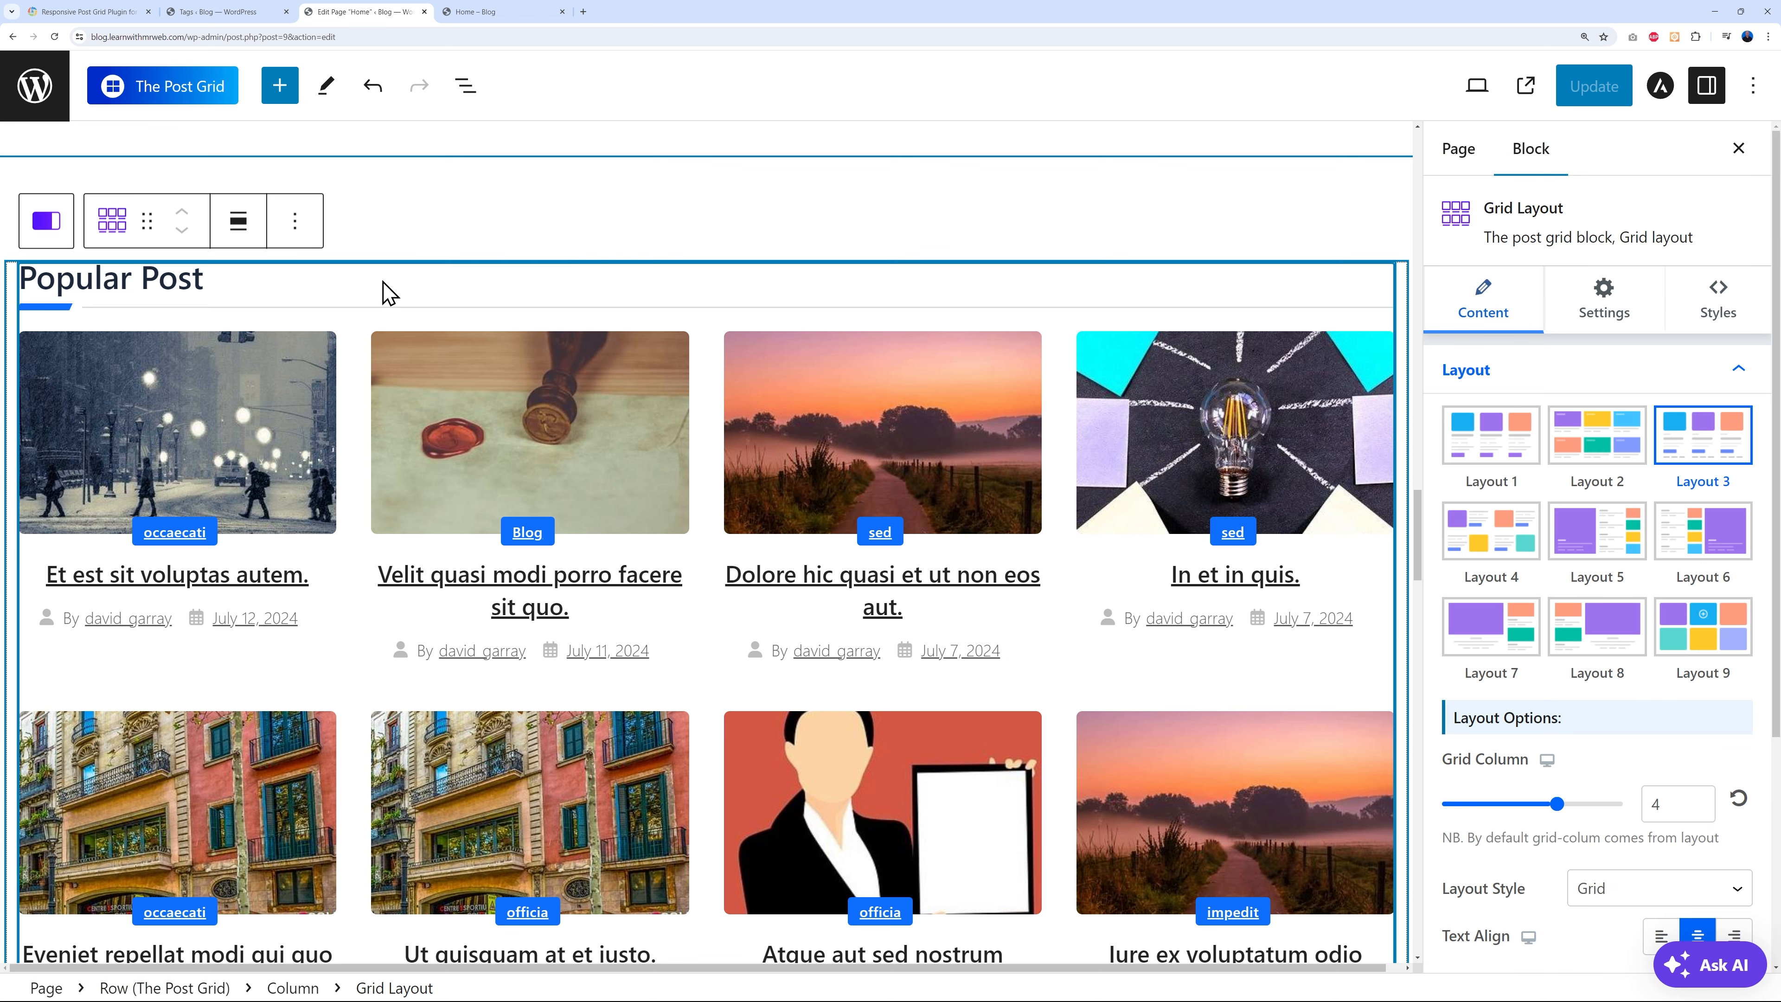
left_click(361, 202)
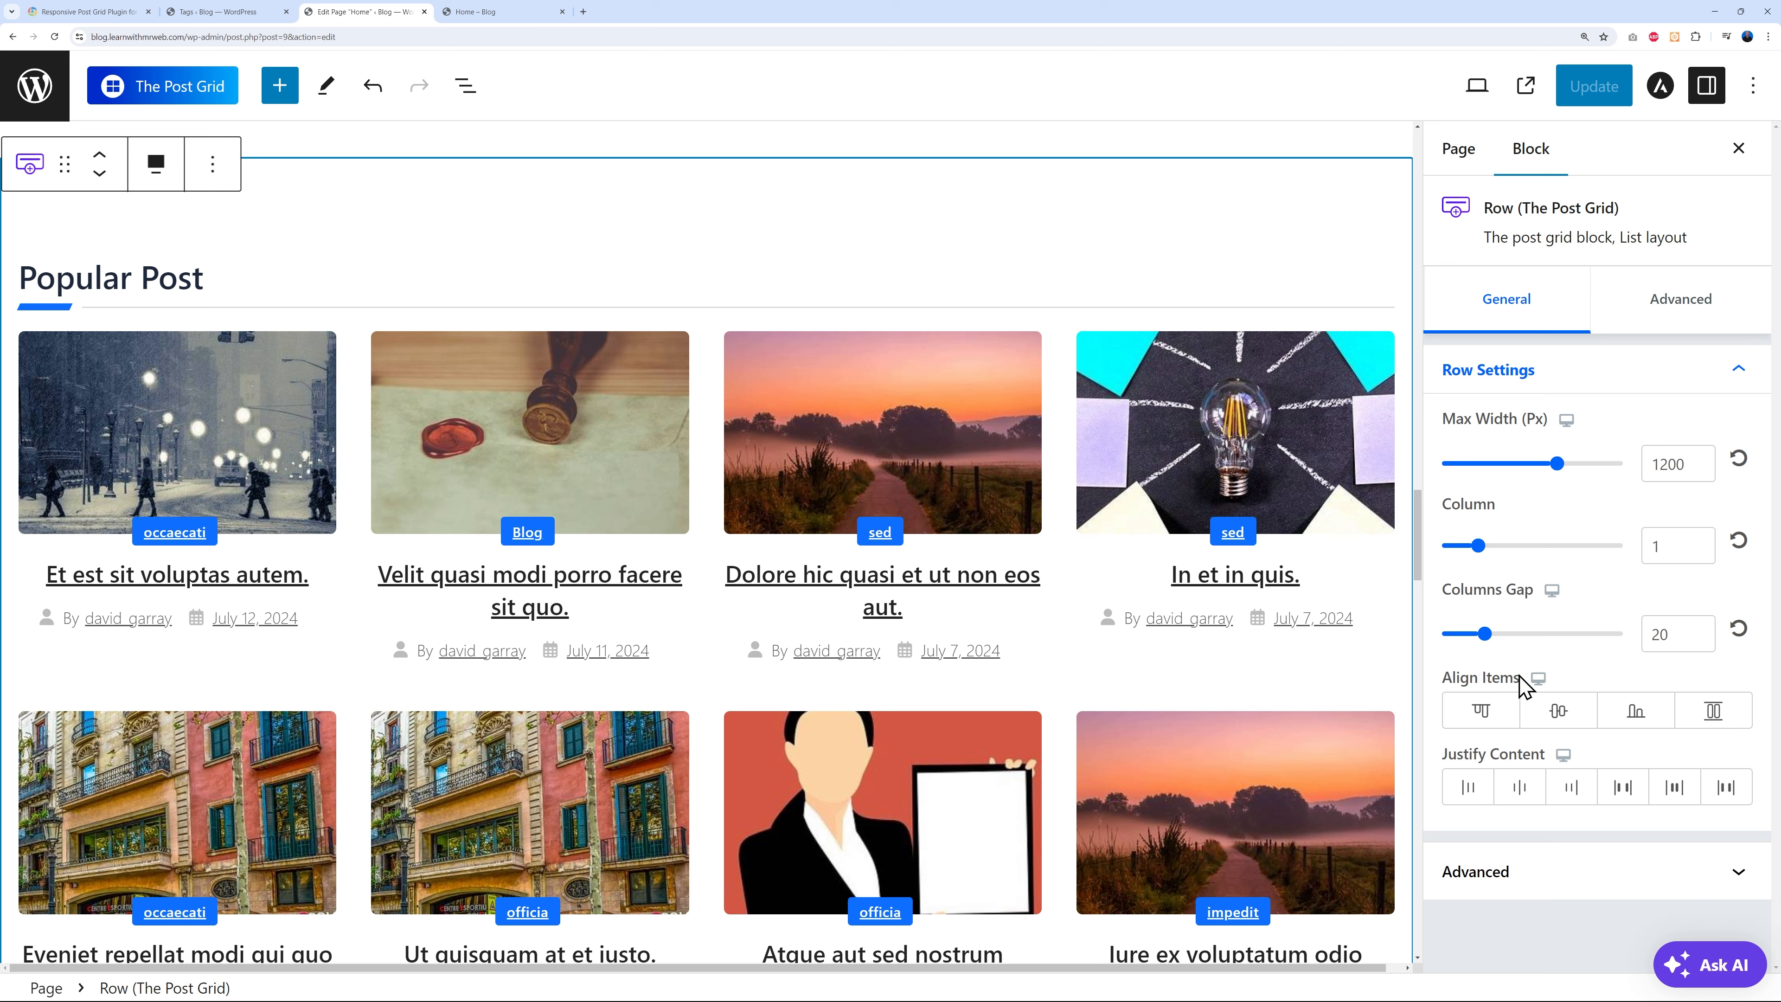
- Set the Popular Post row's Advanced background colour to pale cream FFF6DB, save, and view live
left_click(1678, 309)
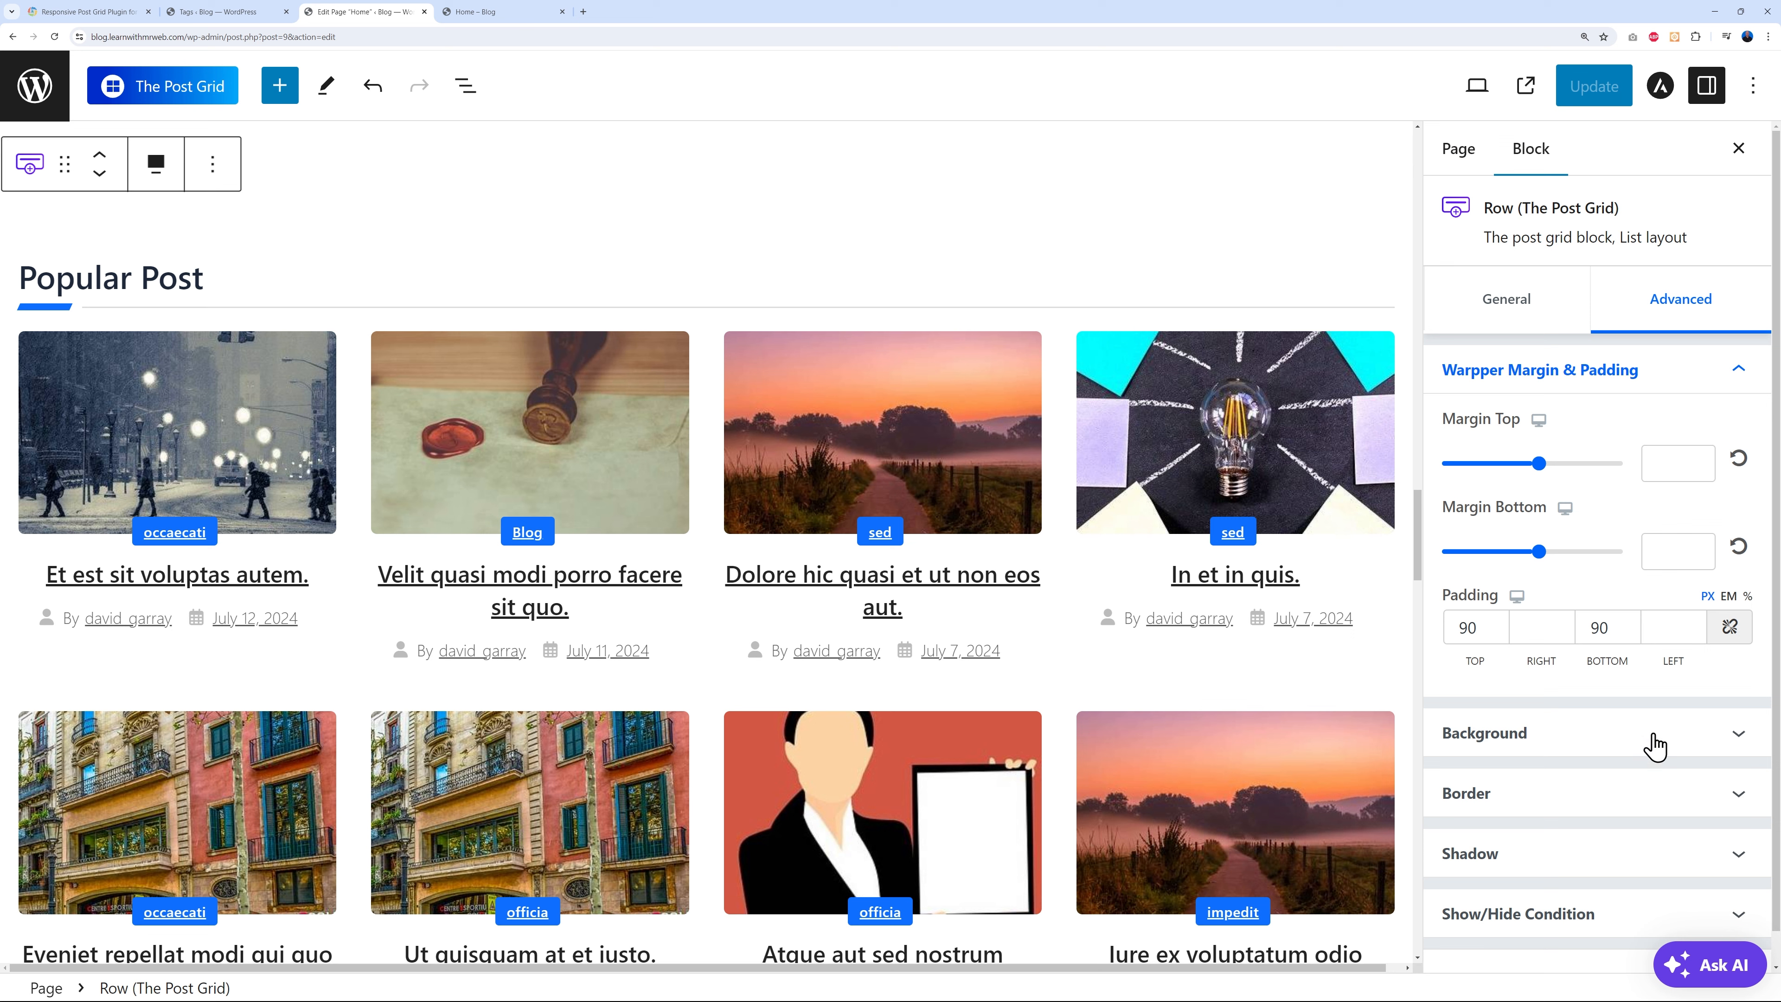
left_click(1737, 735)
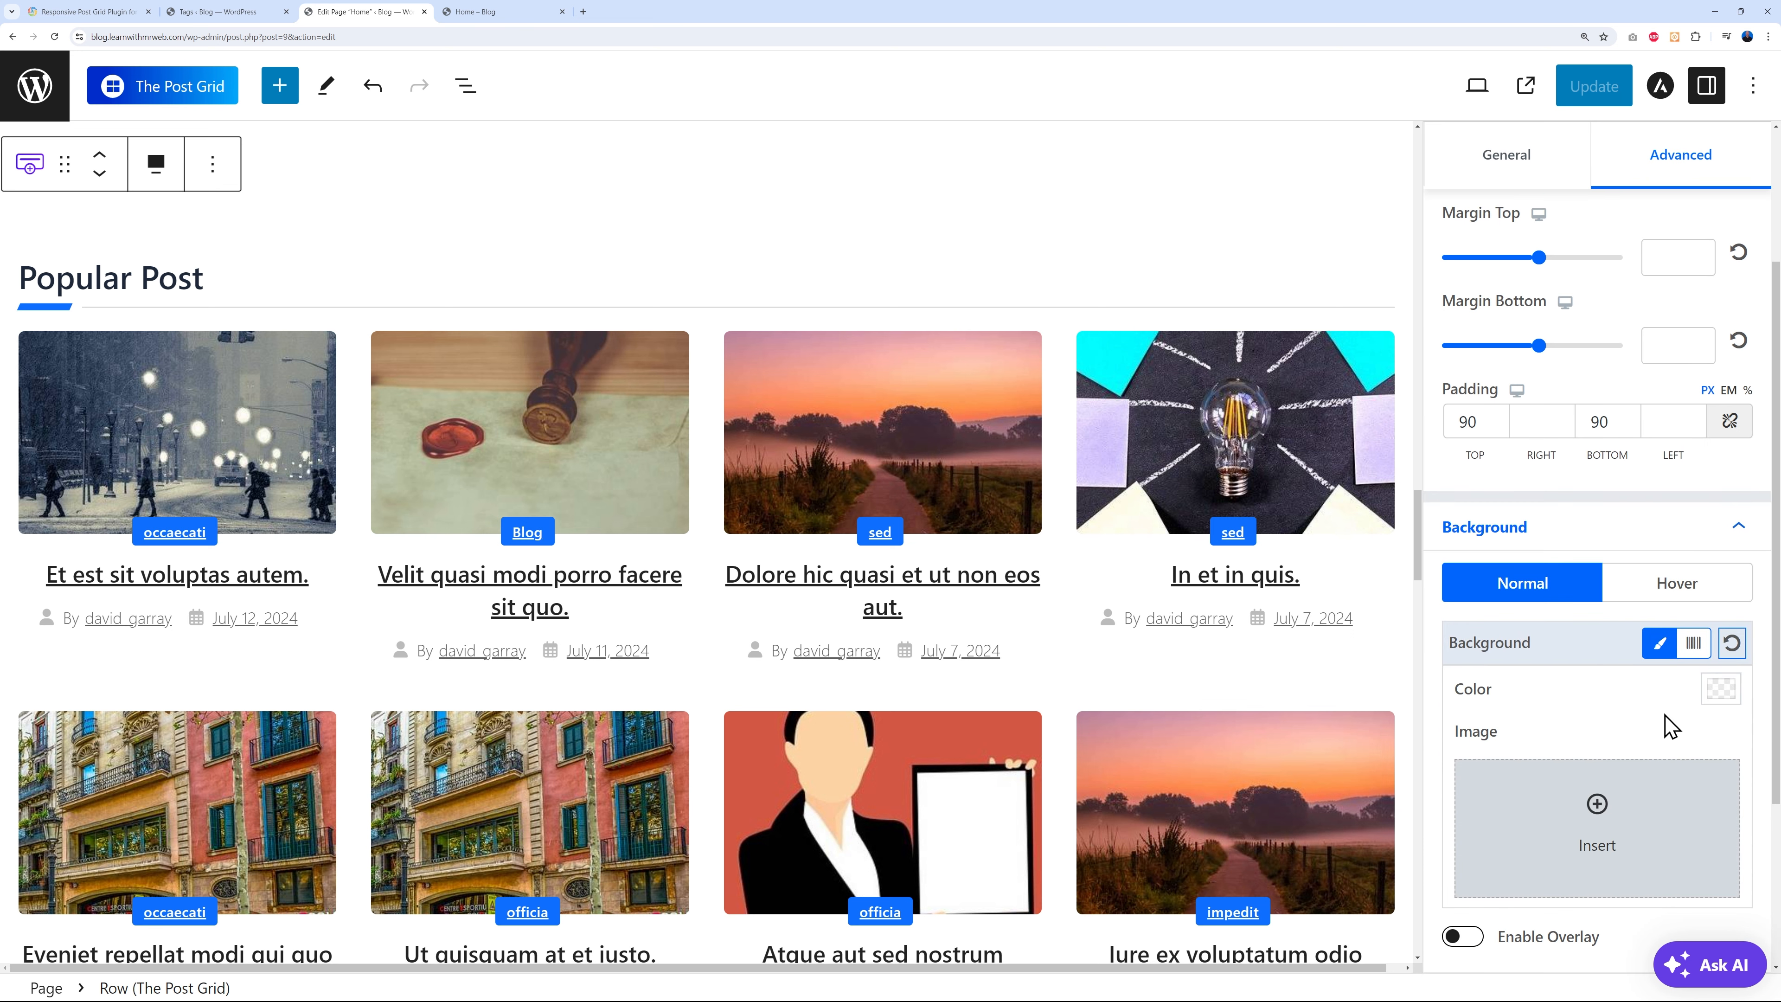
left_click(1724, 699)
left_click(1537, 452)
left_click_drag(1505, 246, 1499, 175)
left_click_drag(1540, 450, 1528, 453)
left_click_drag(1505, 172, 1520, 170)
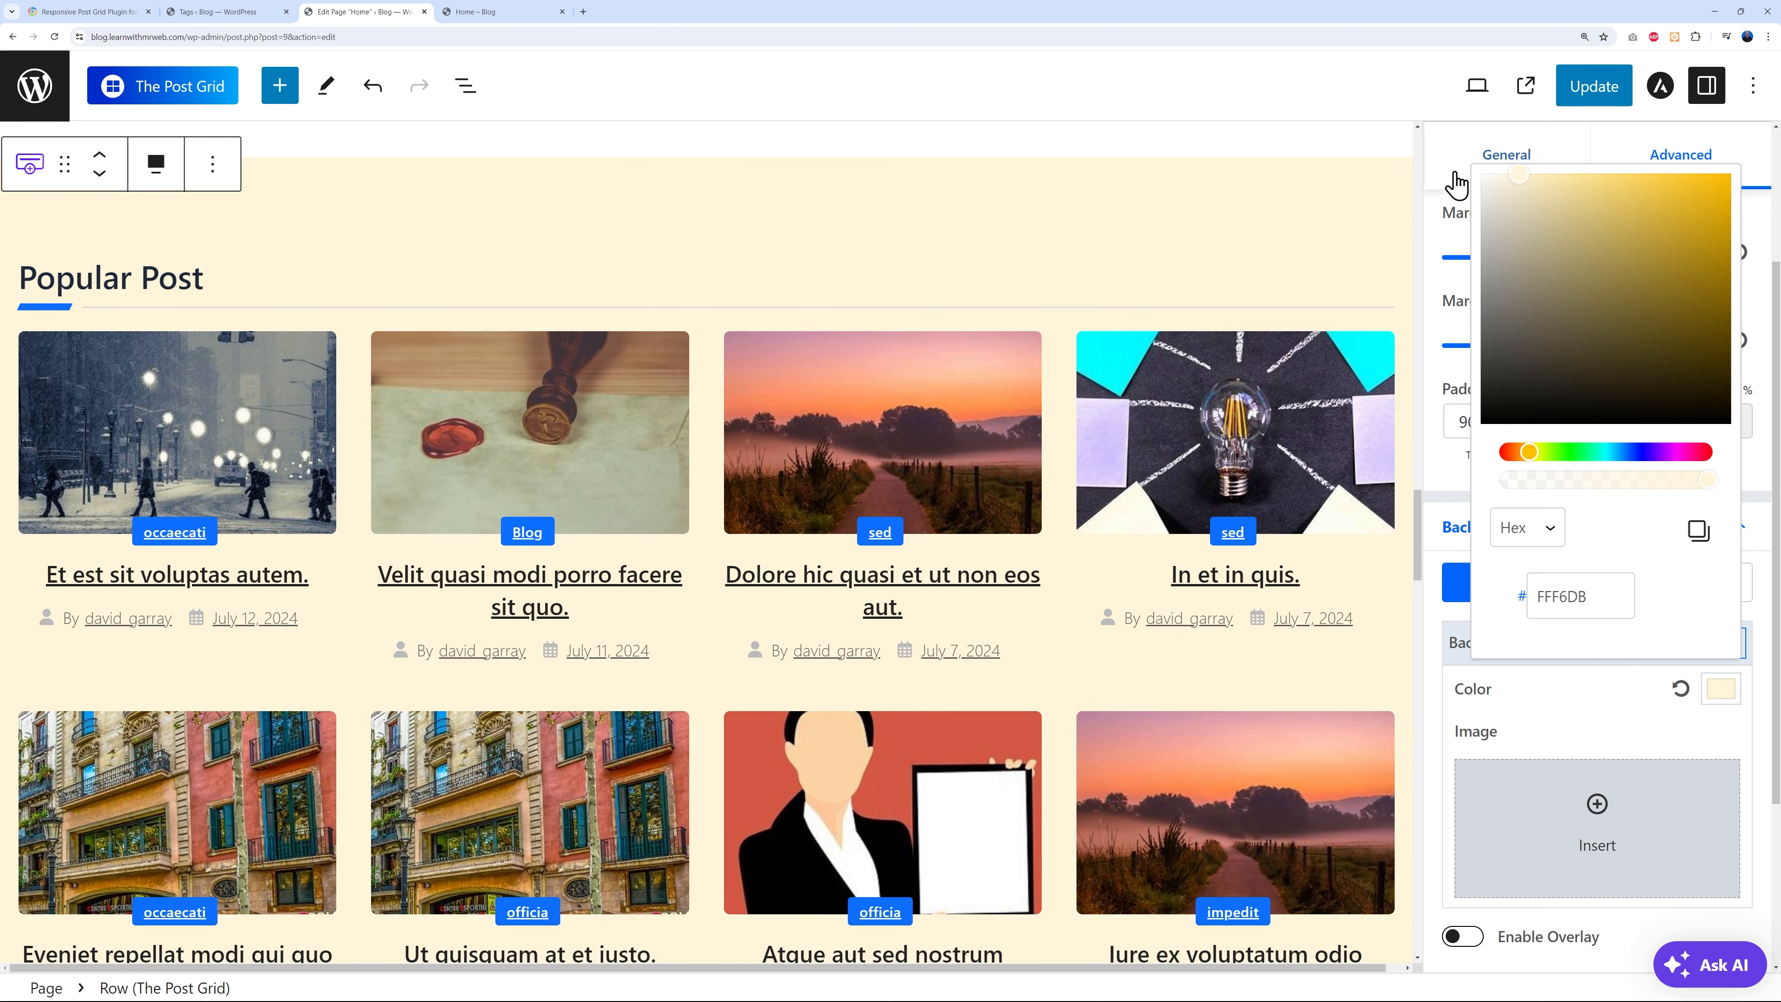
left_click(1609, 696)
left_click(1602, 92)
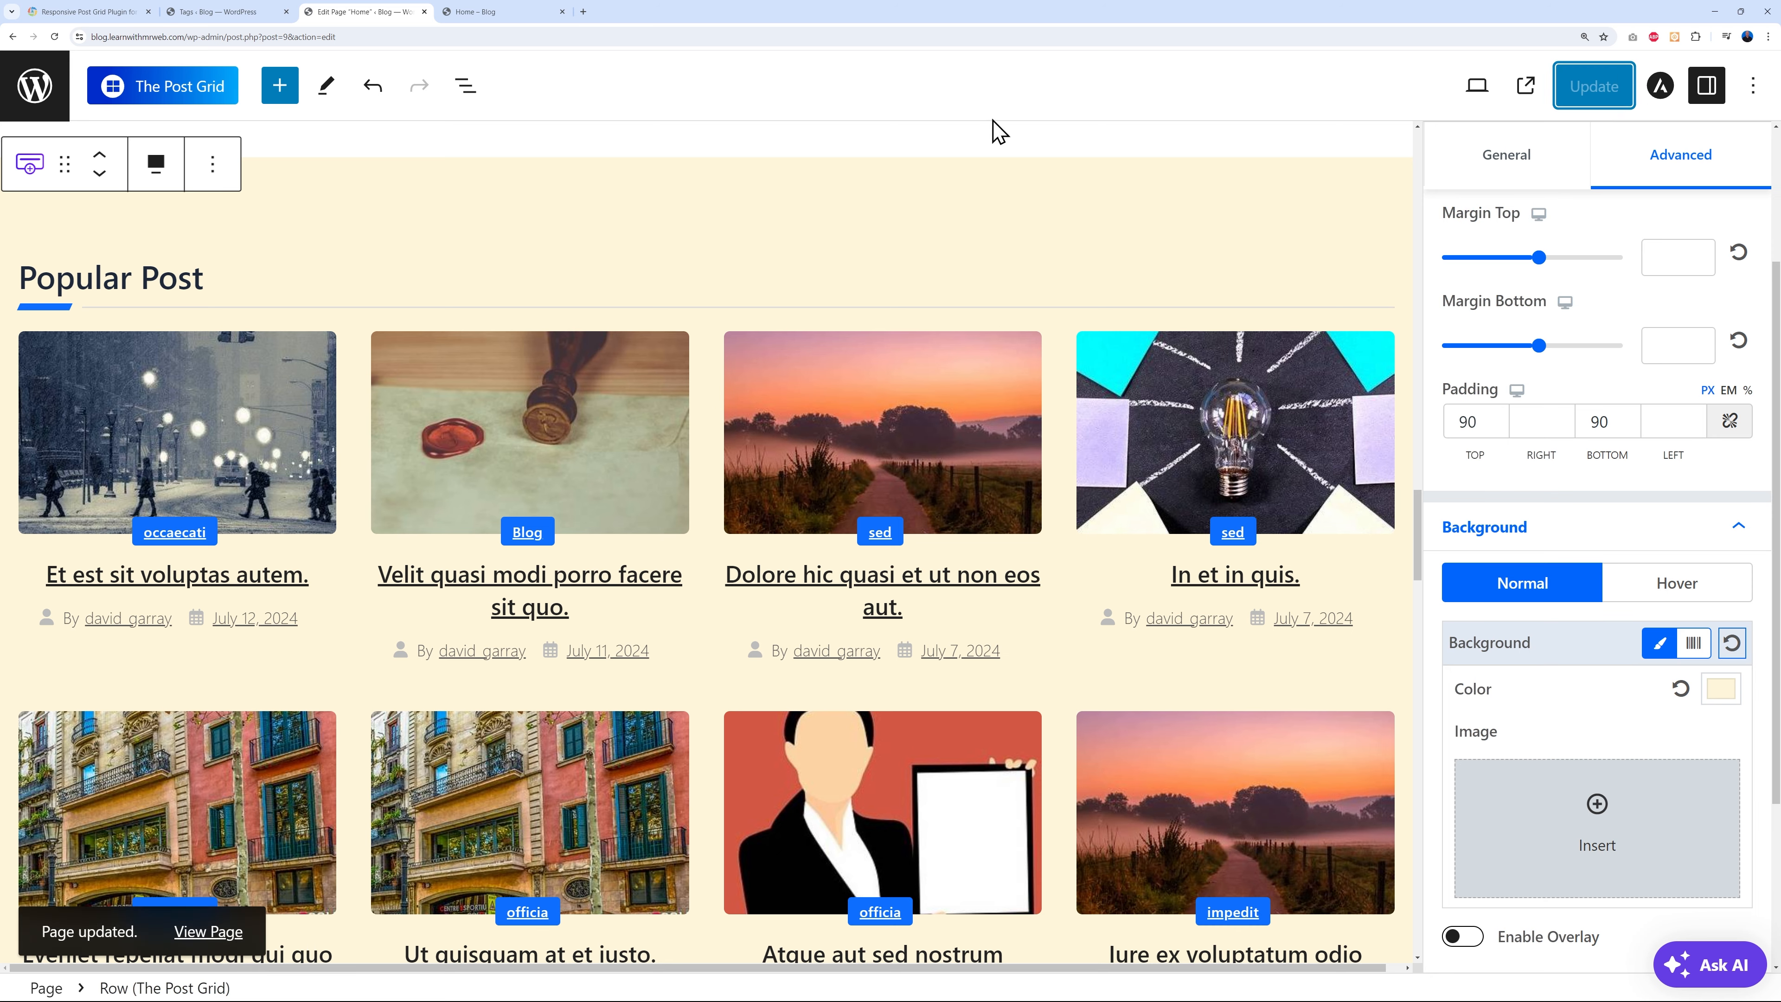
left_click(500, 14)
left_click(55, 37)
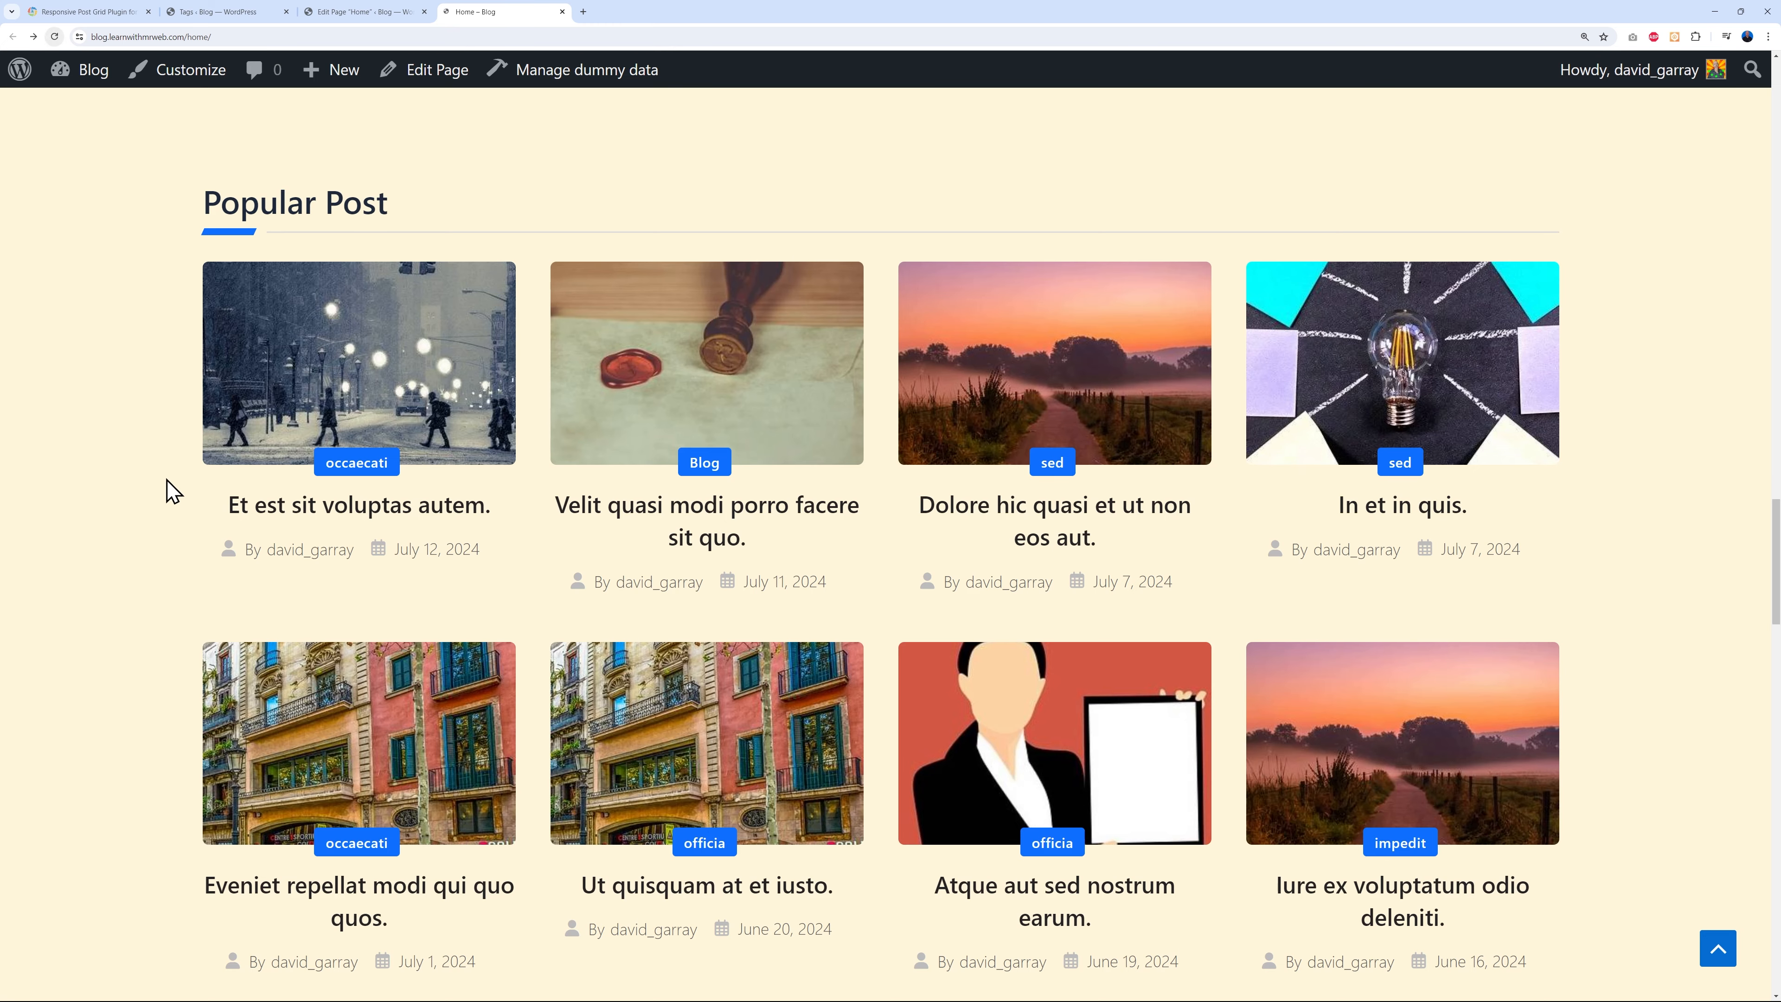
scroll(147, 494, "down", 7)
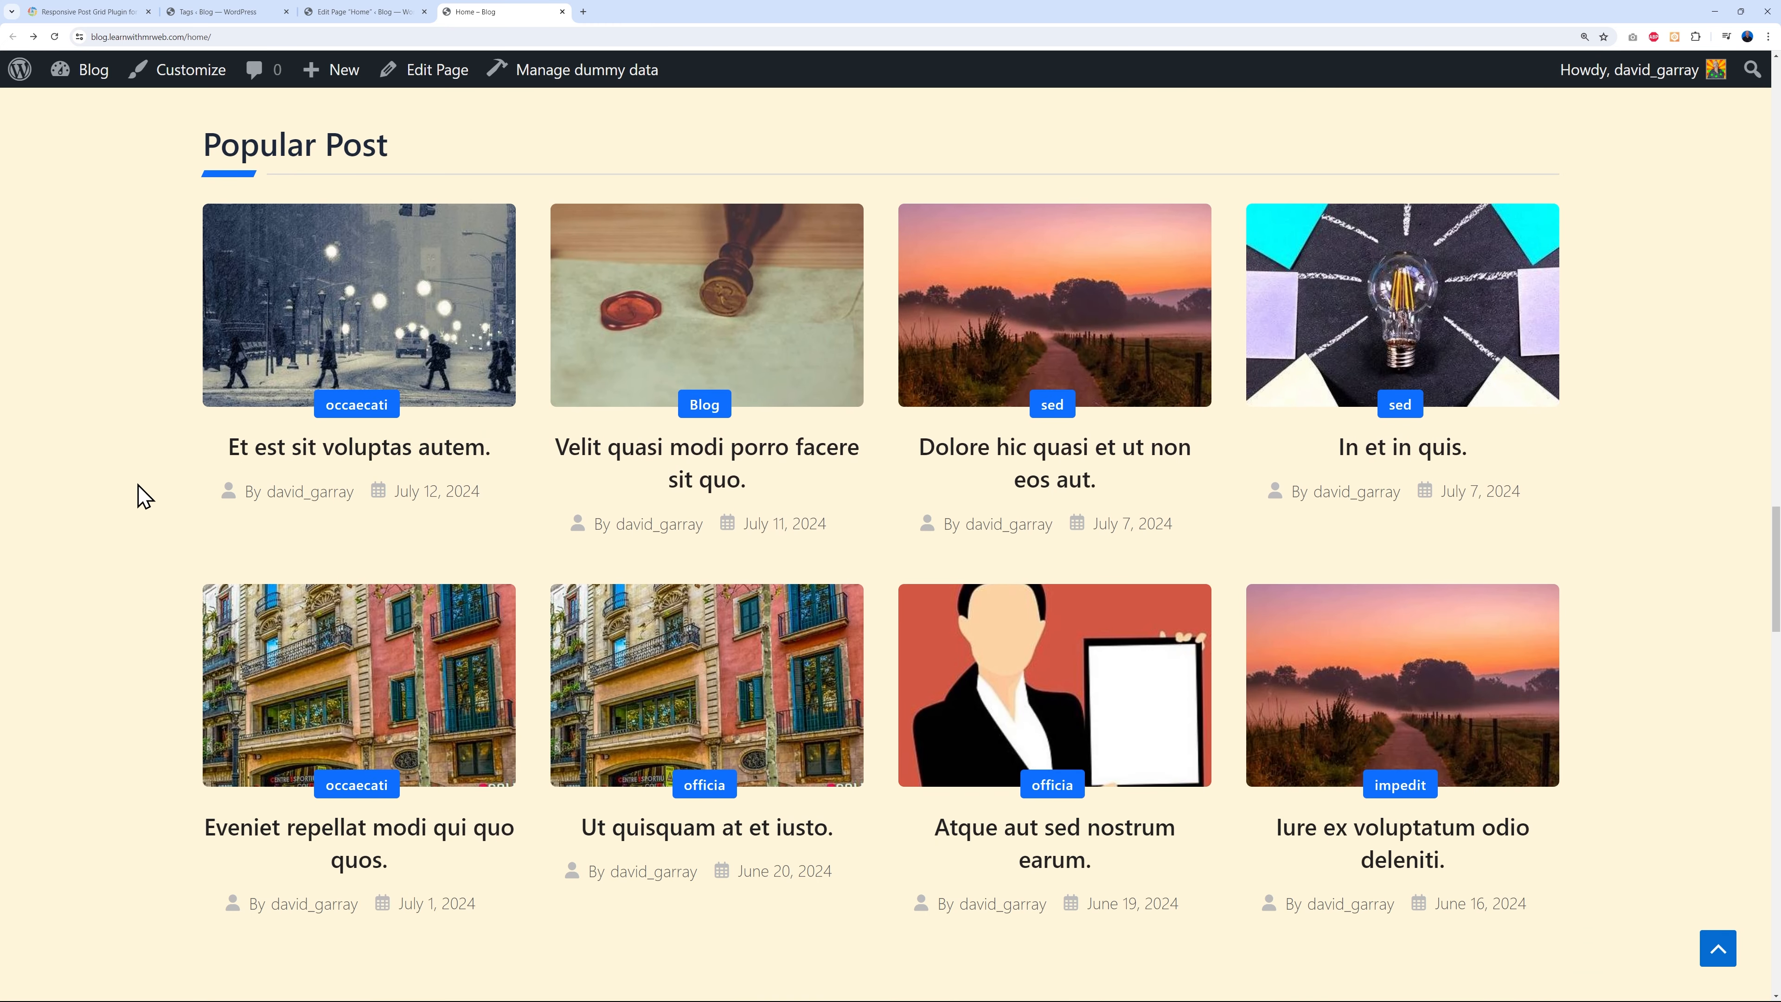
scroll(133, 500, "up", 2)
scroll(135, 500, "up", 2)
scroll(1634, 547, "up", 3)
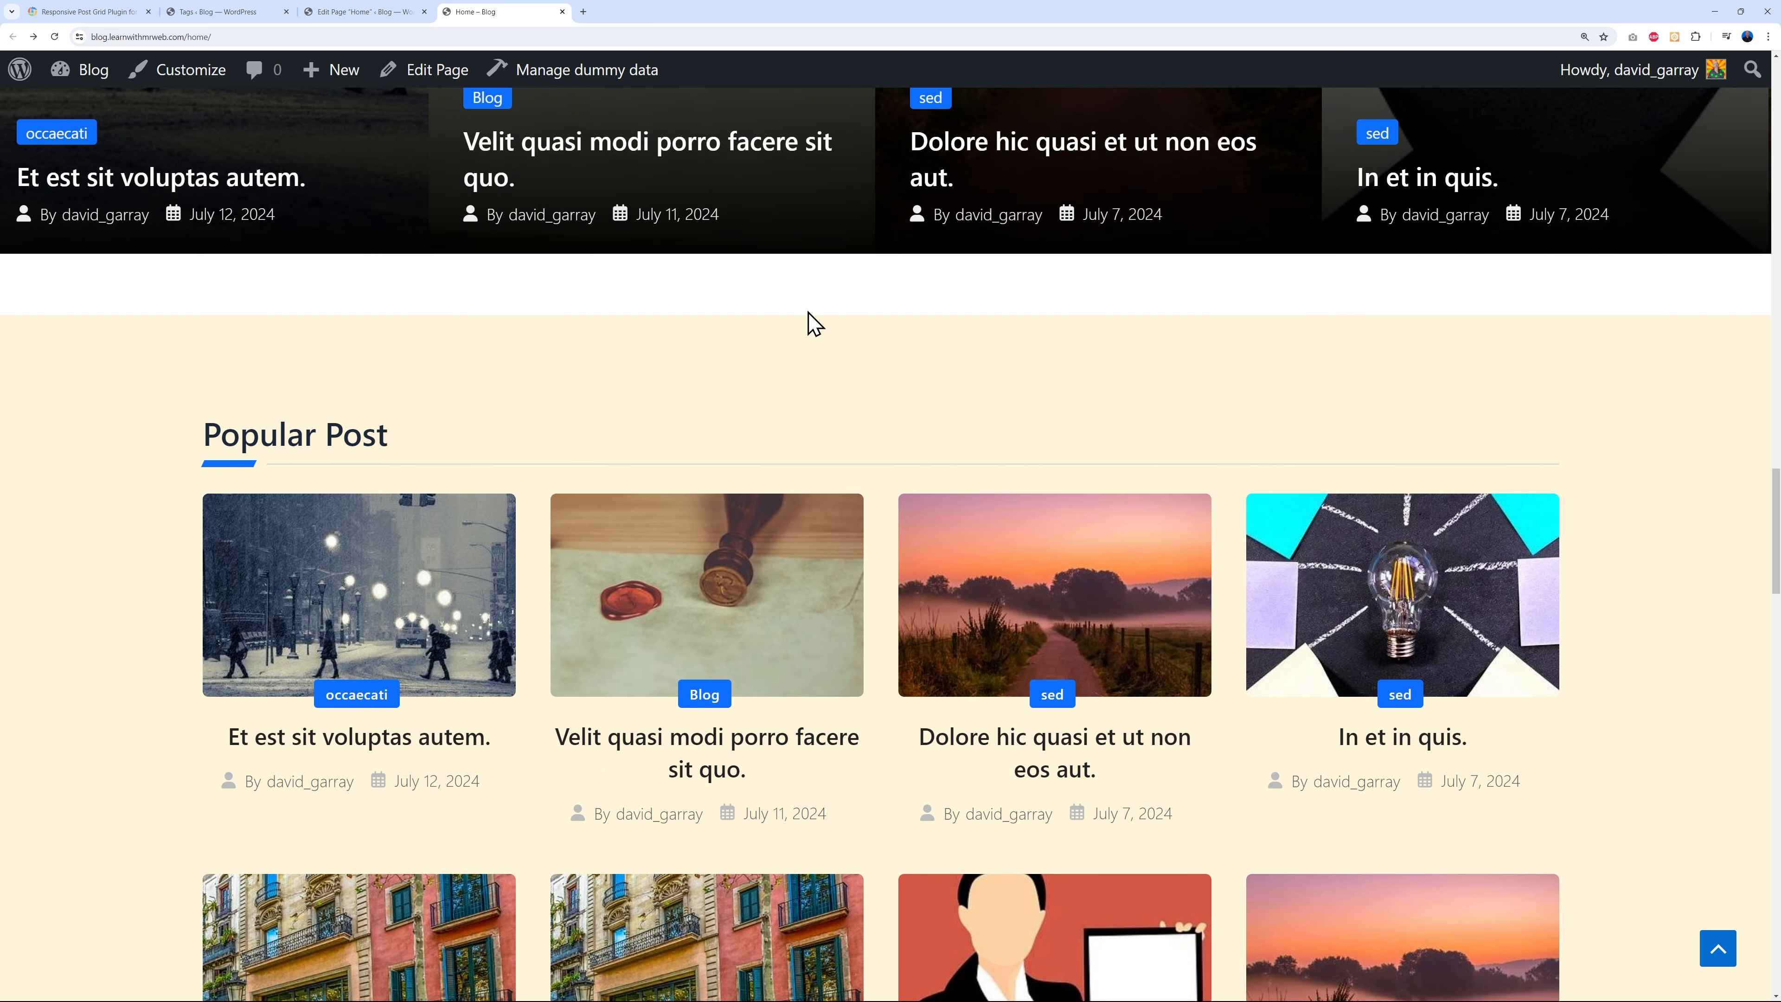
- Select the post carousel above Popular Post and expand its Styles main wrapper settings
left_click(375, 12)
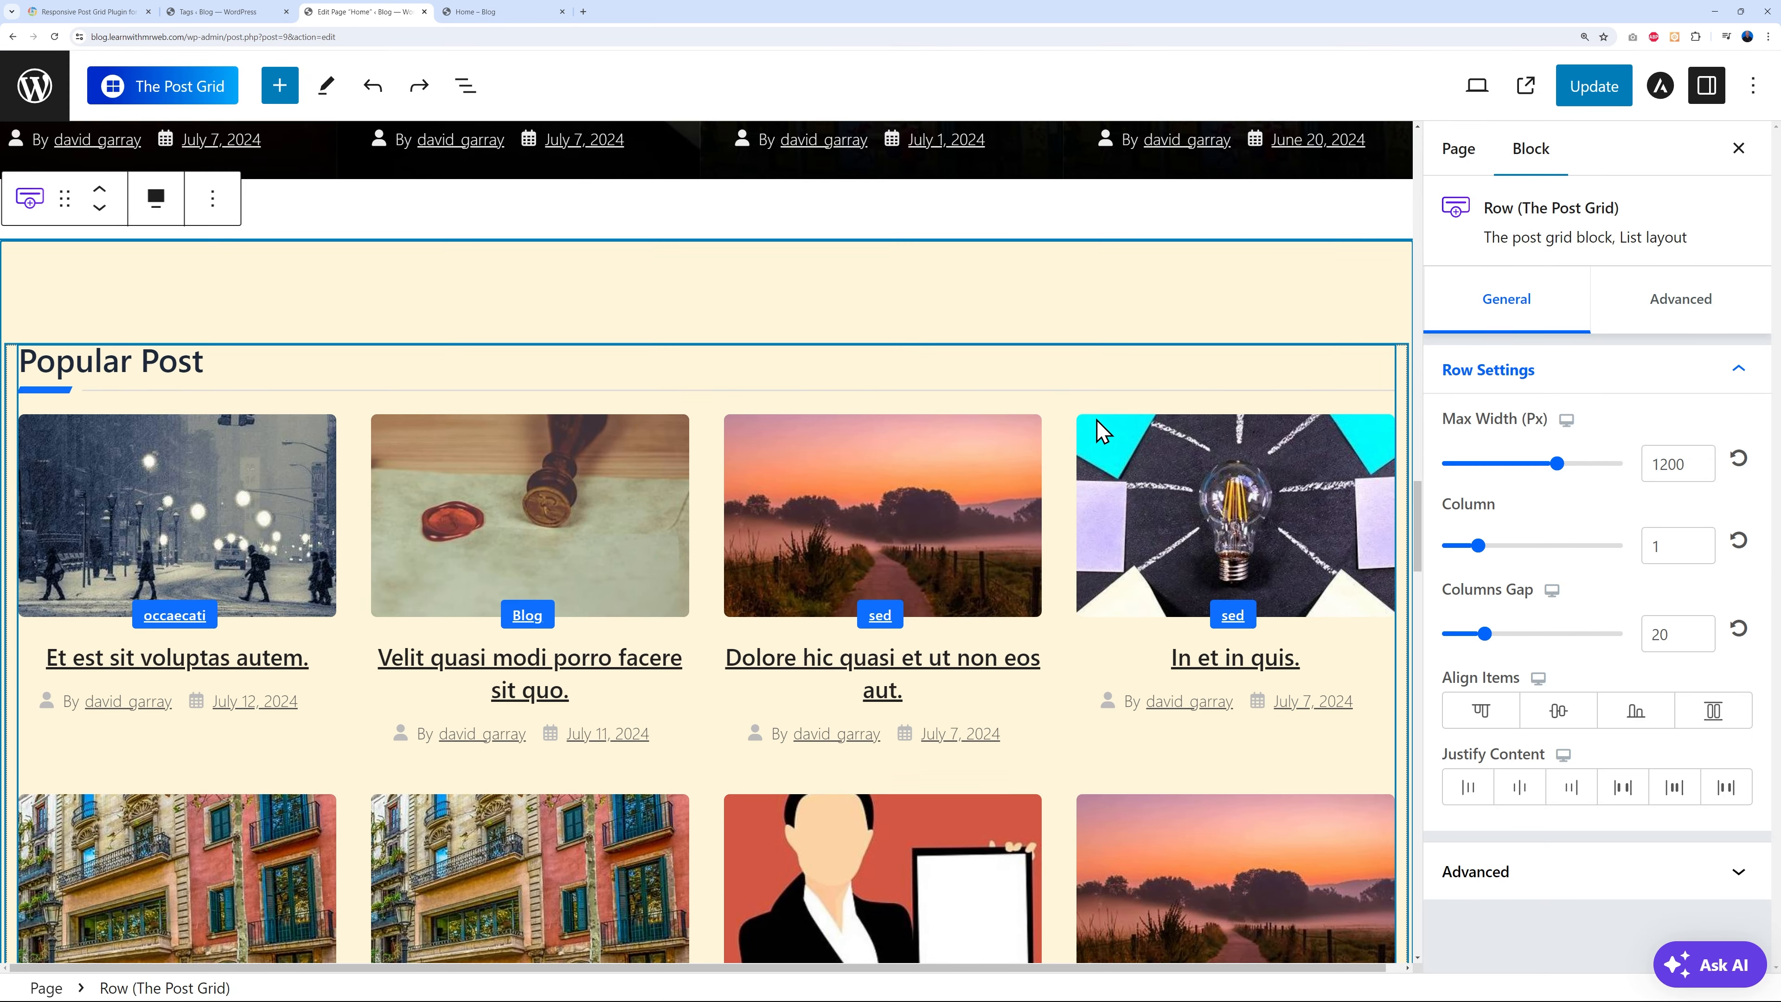
scroll(350, 428, "up", 1)
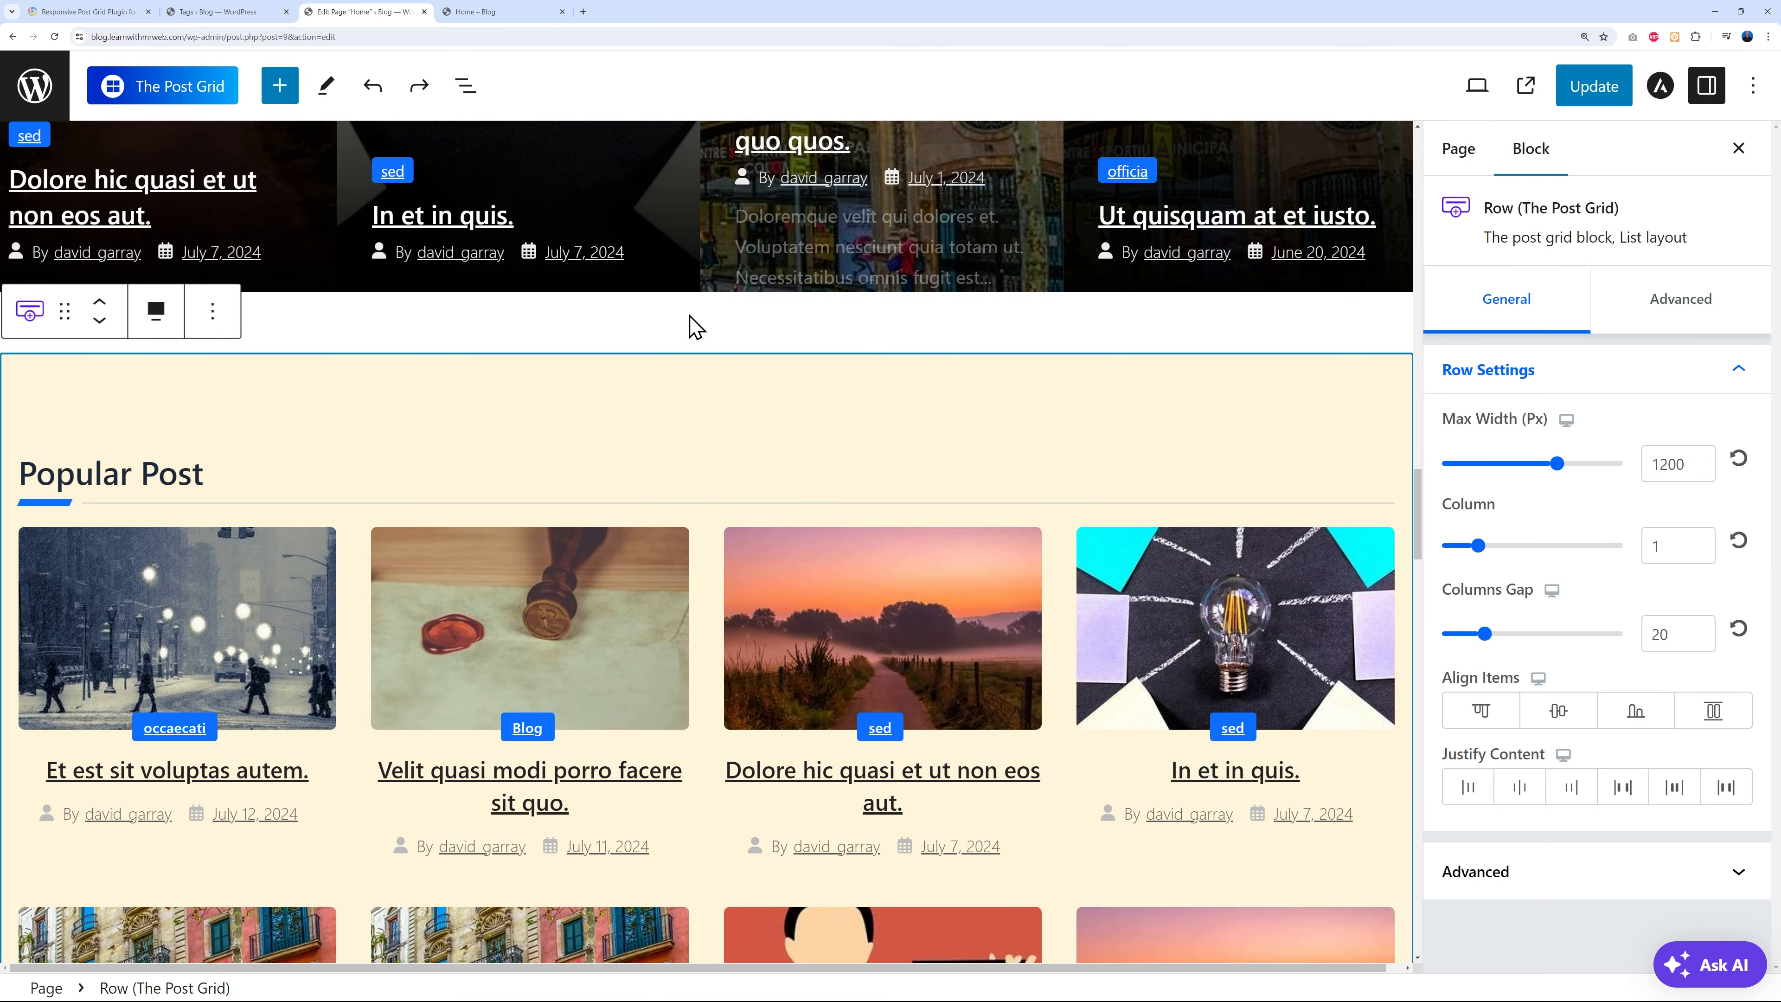
scroll(684, 337, "up", 4)
scroll(679, 339, "up", 2)
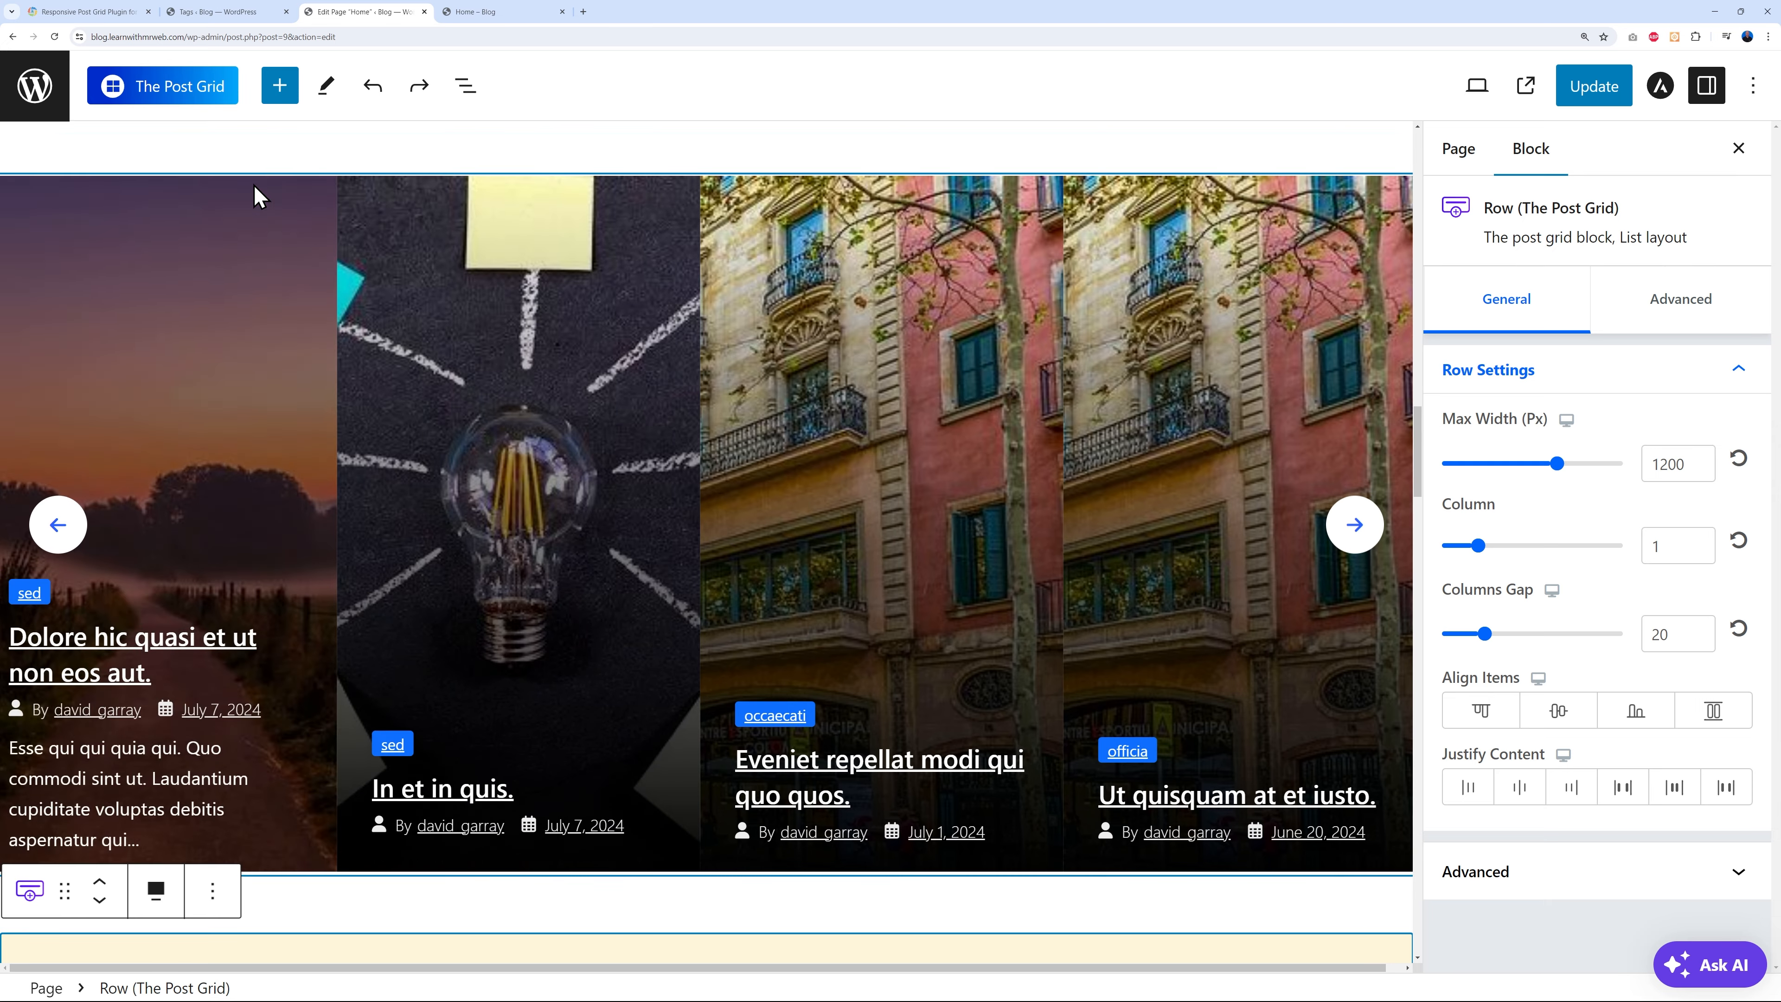
left_click(259, 192)
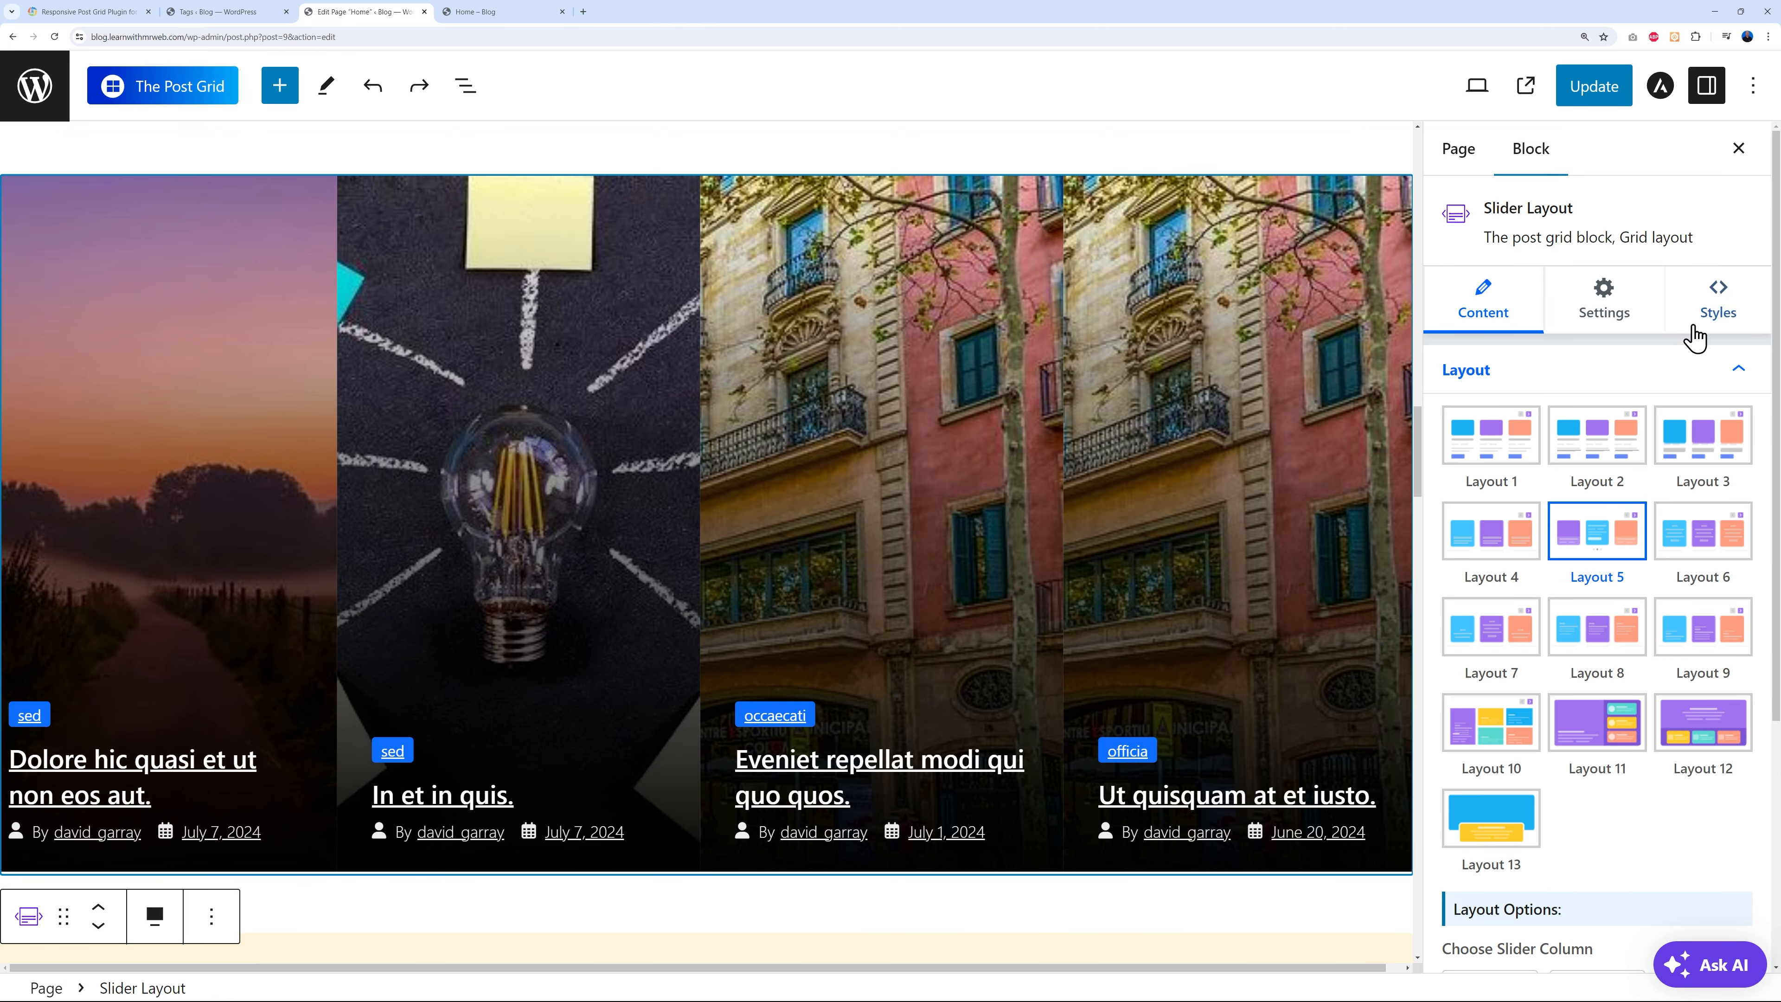
left_click(1676, 316)
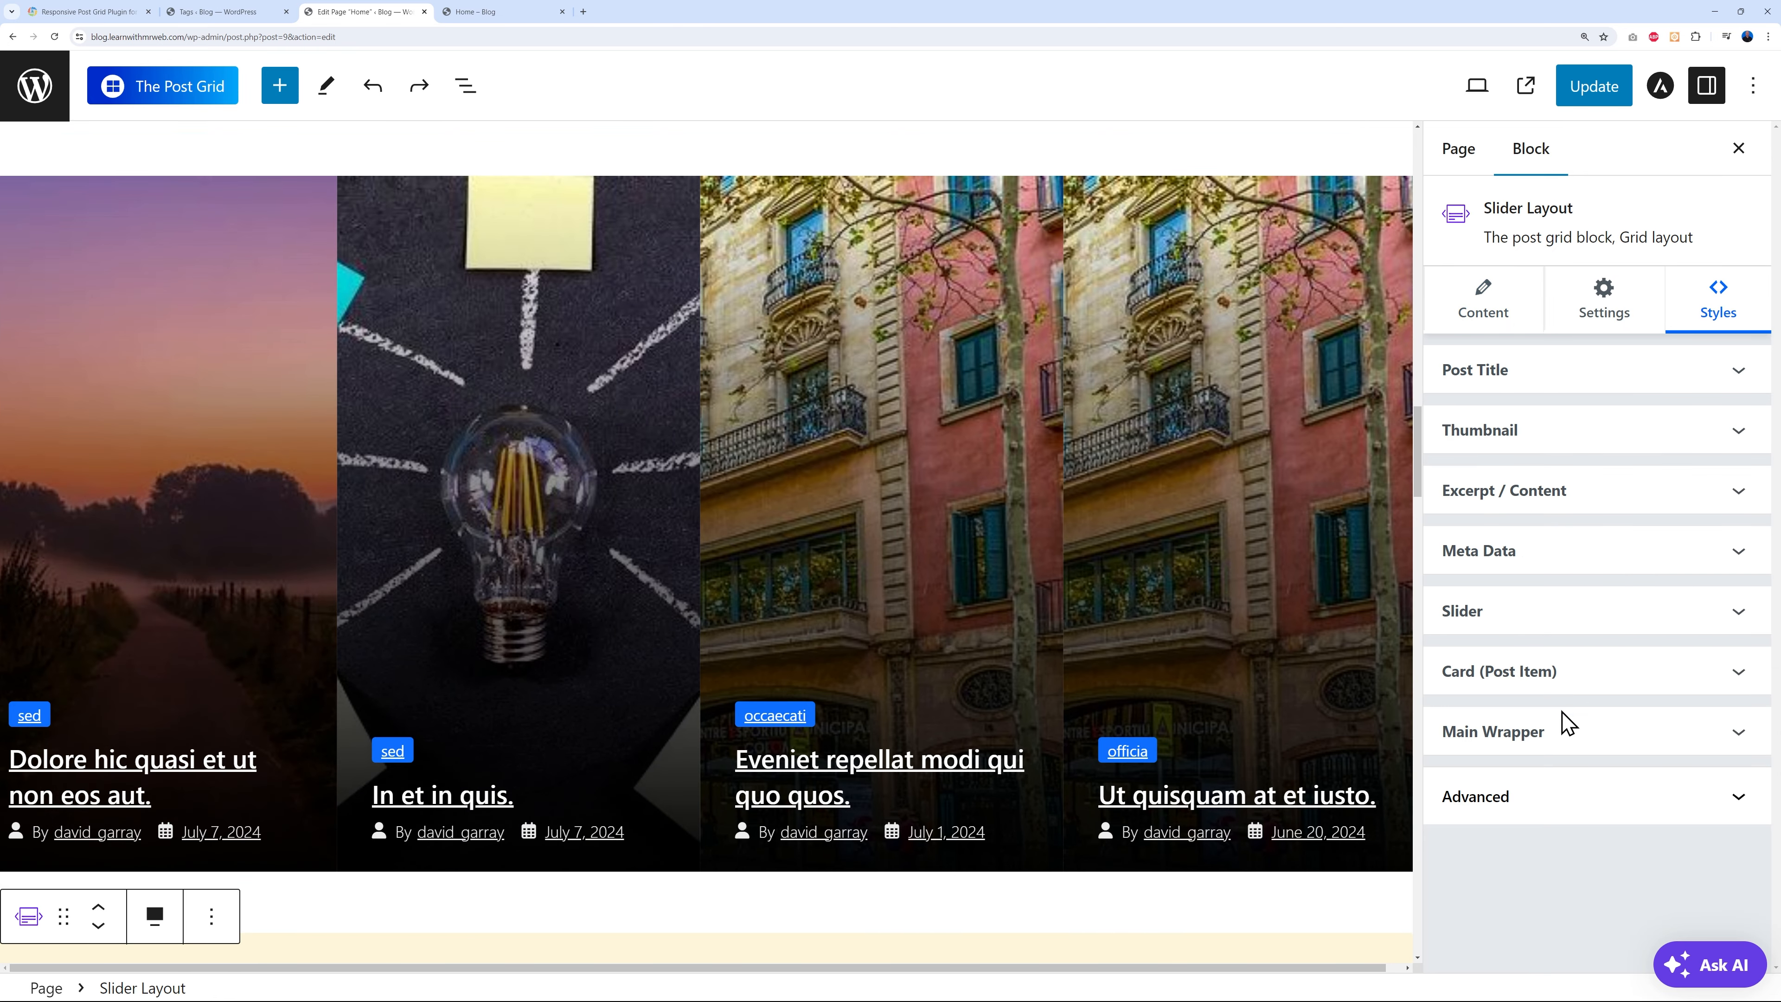
left_click(1725, 731)
- Change the carousel's bottom wrapper margin from 50 to -5 and save the Home page
scroll(1724, 740, "down", 8)
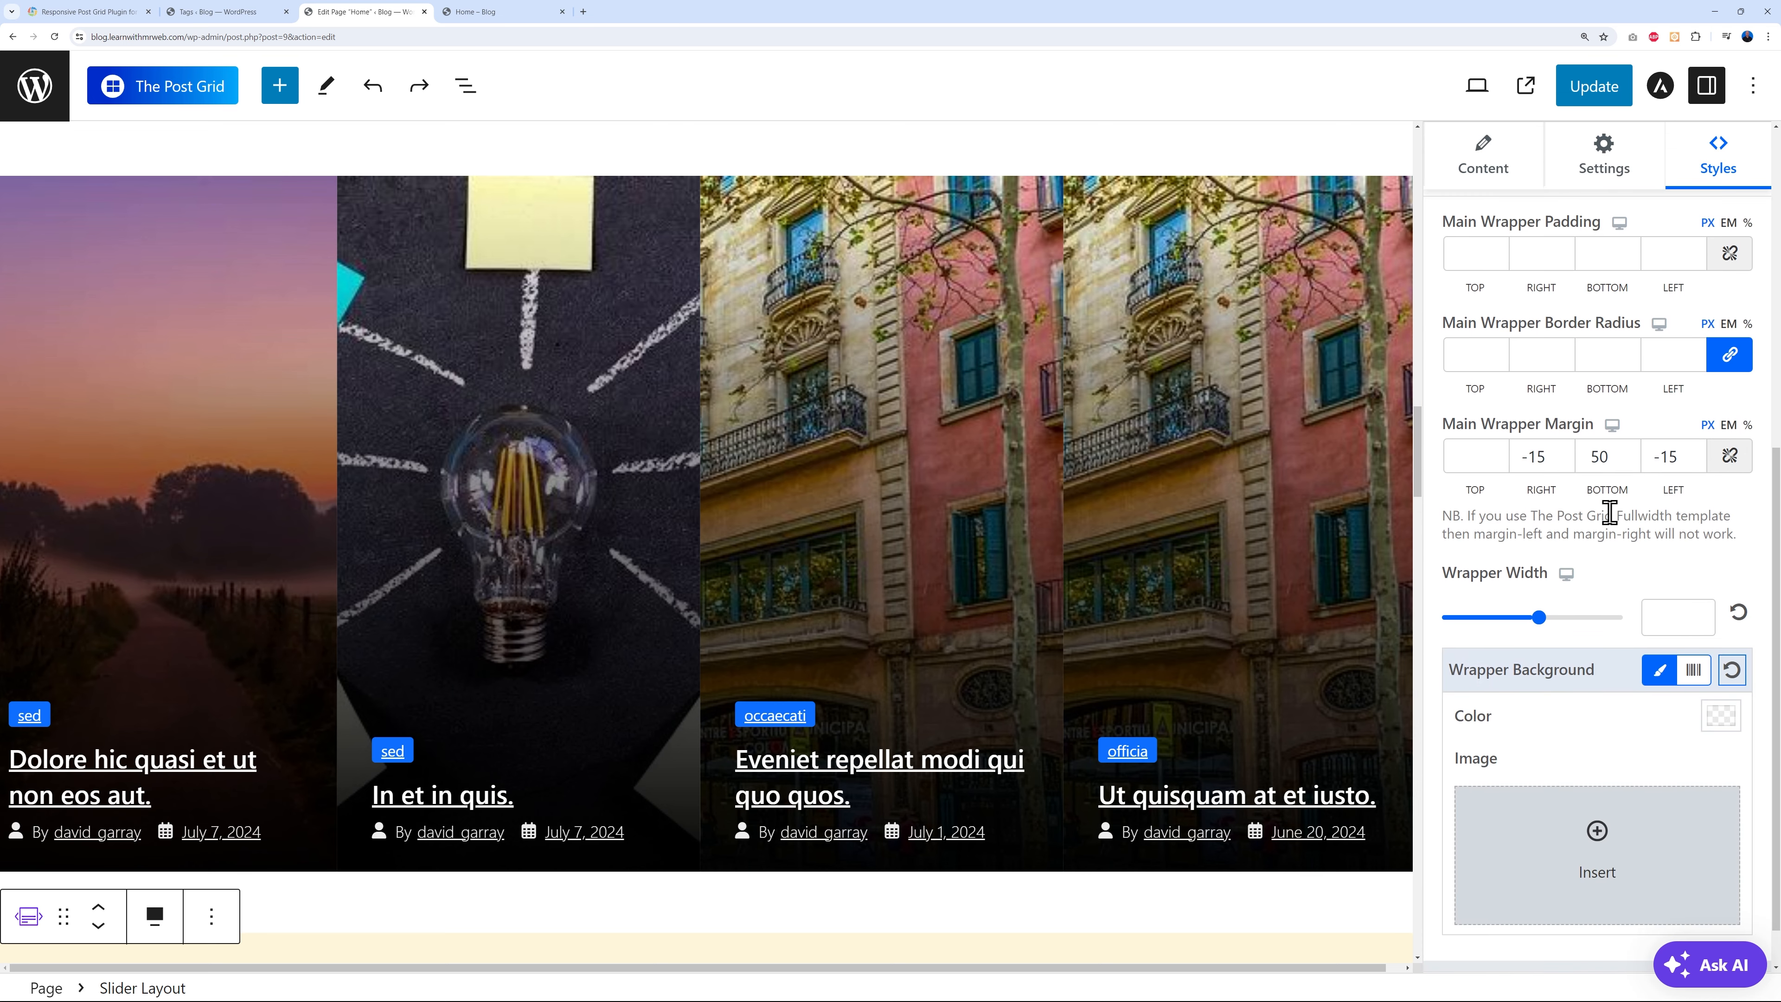
double_click(1589, 457)
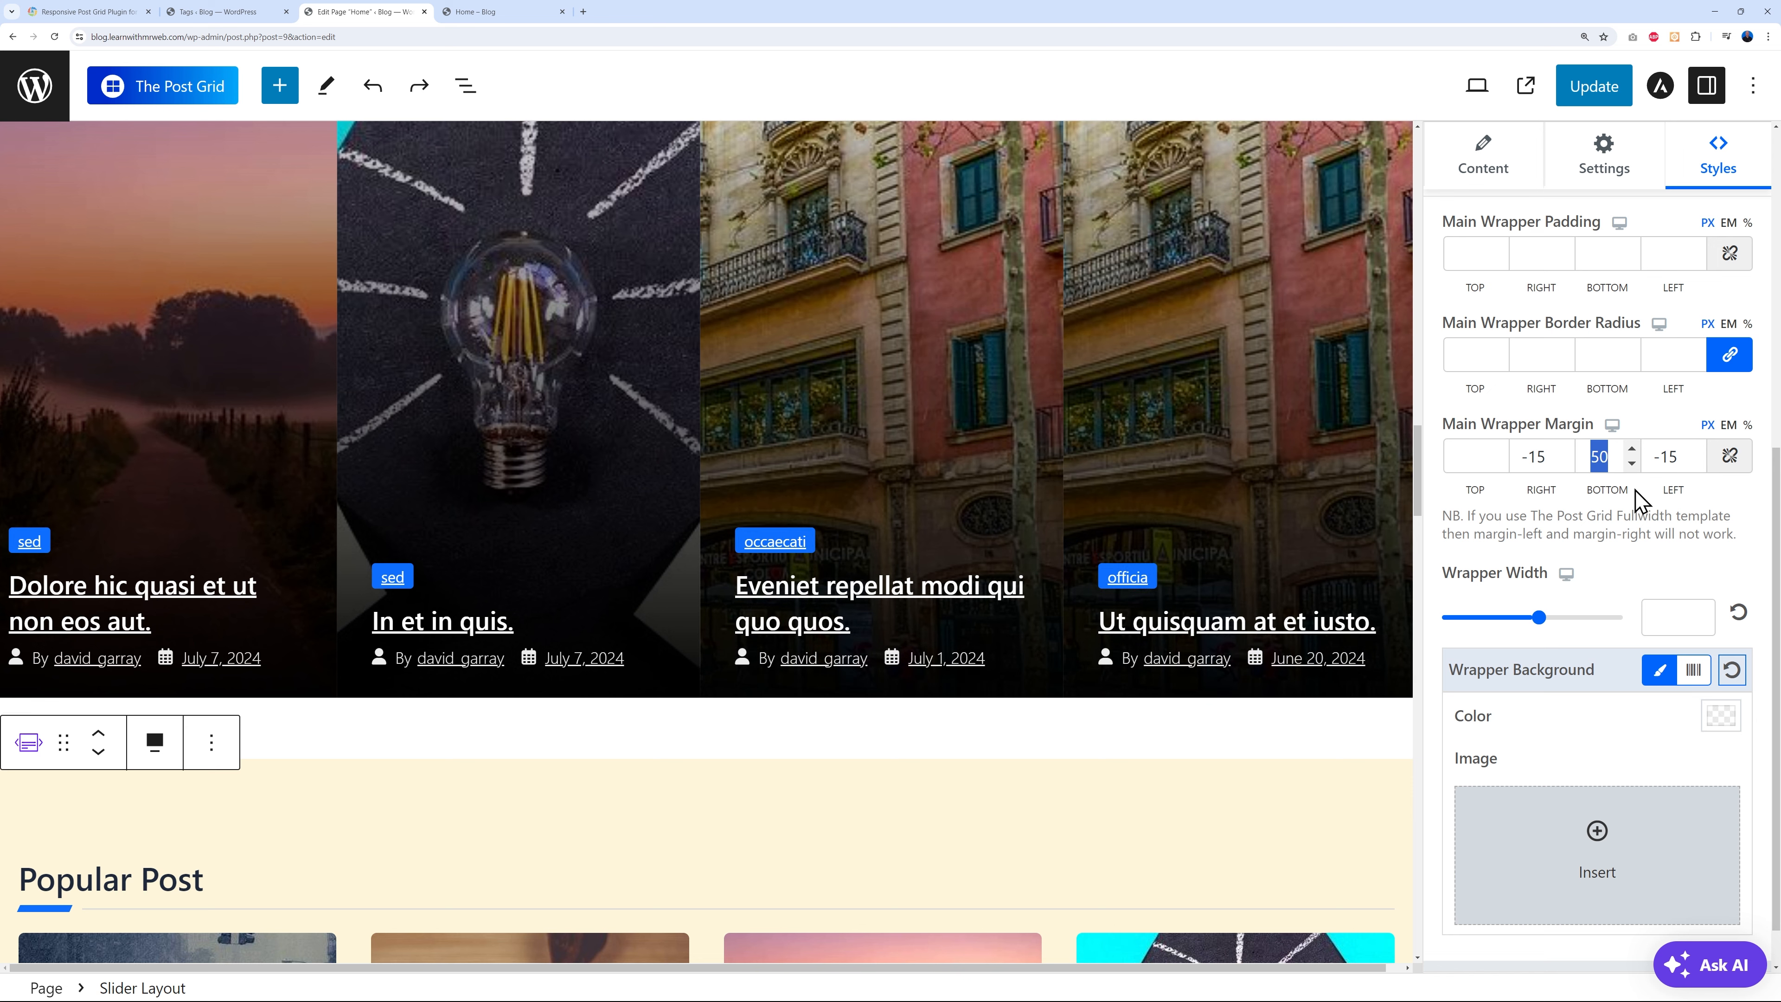
key("BackSpace")
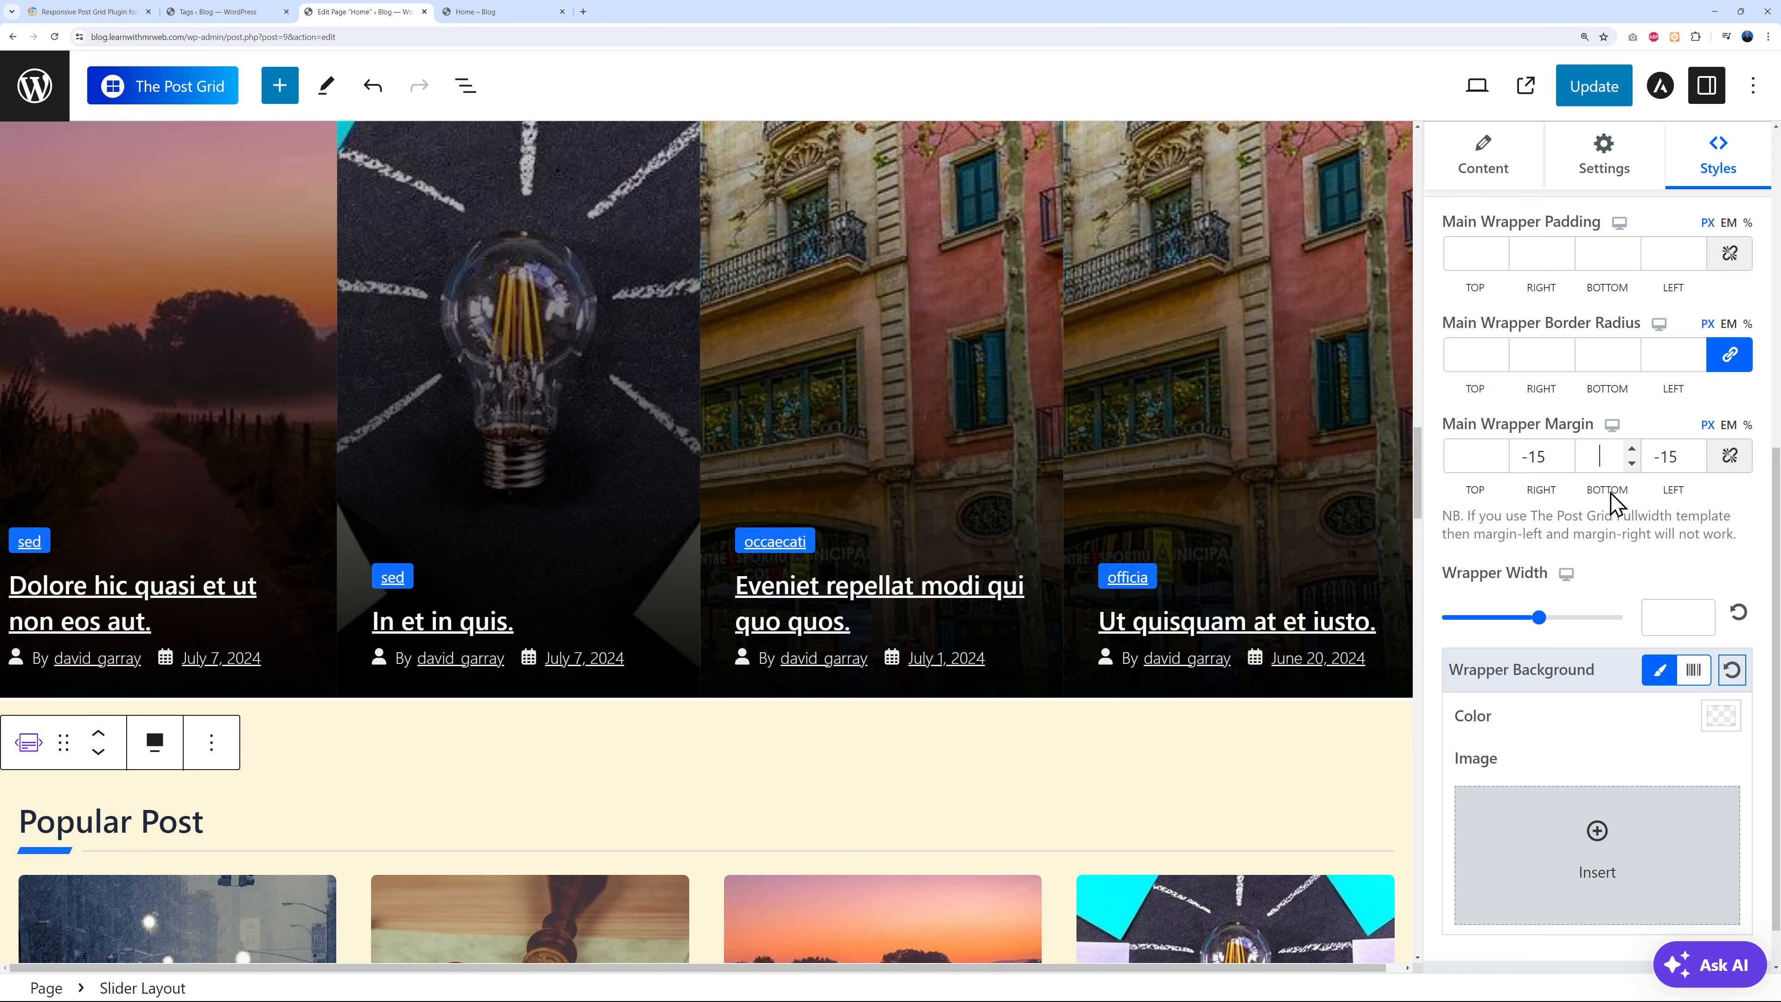
type("-2")
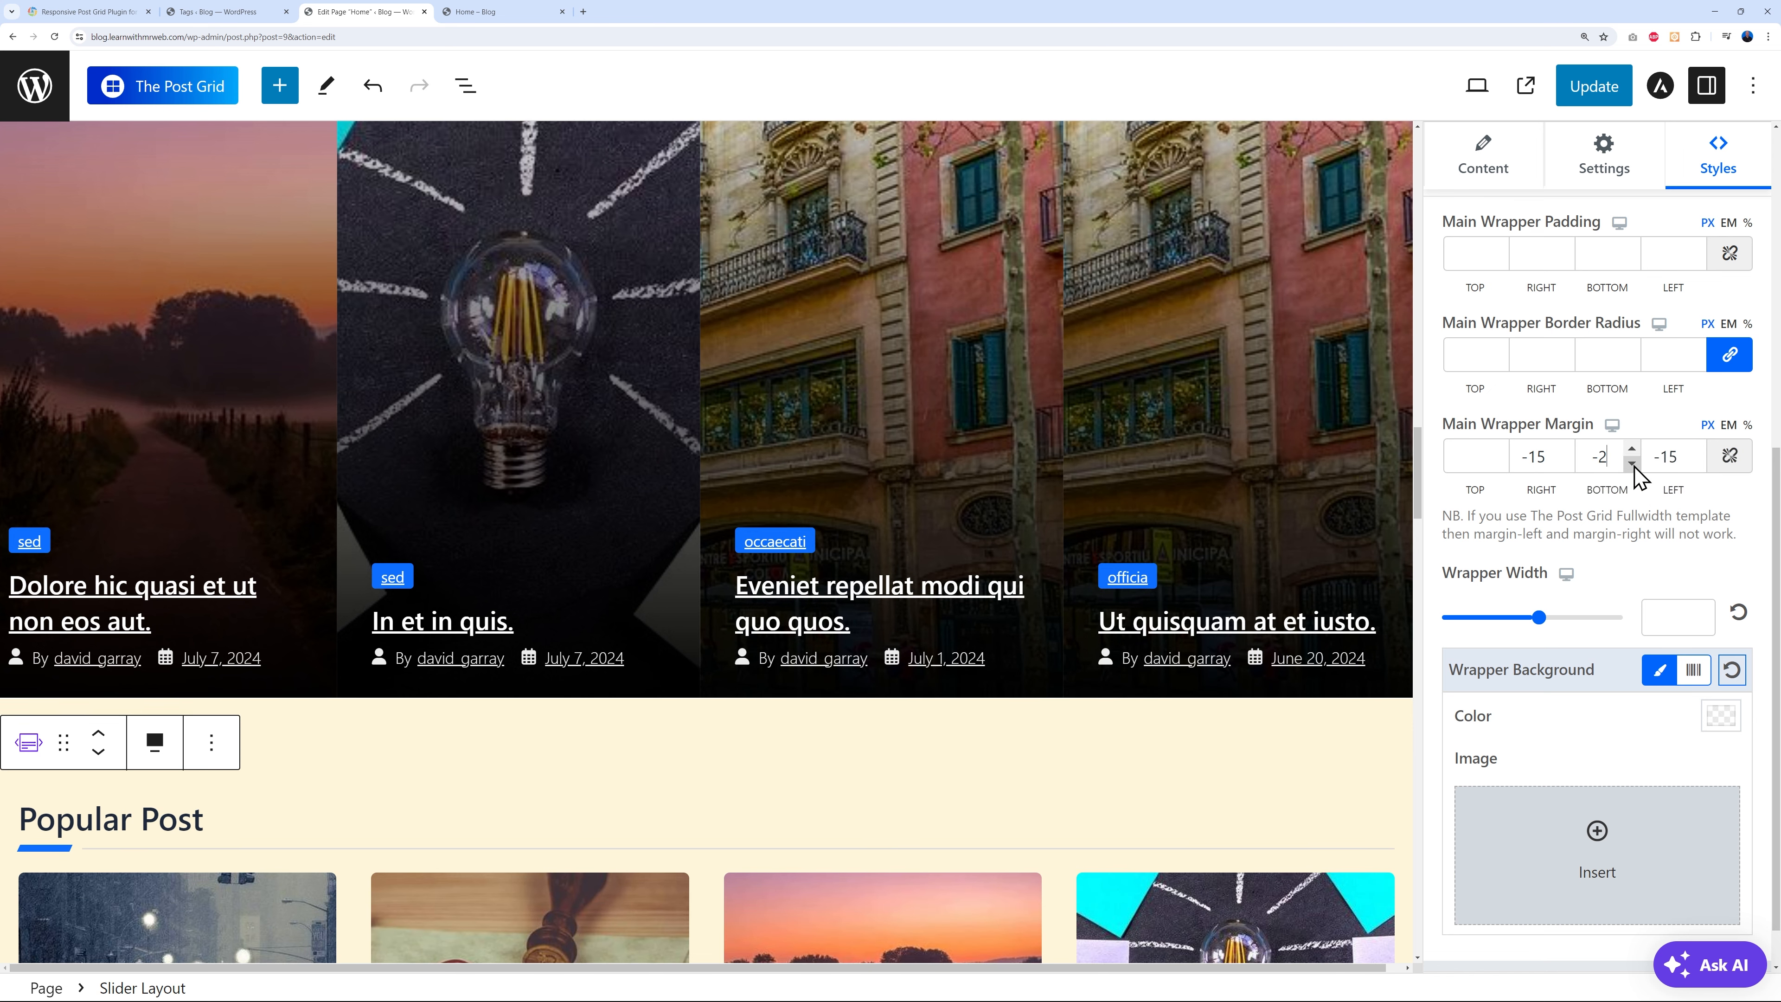
left_click(1631, 464)
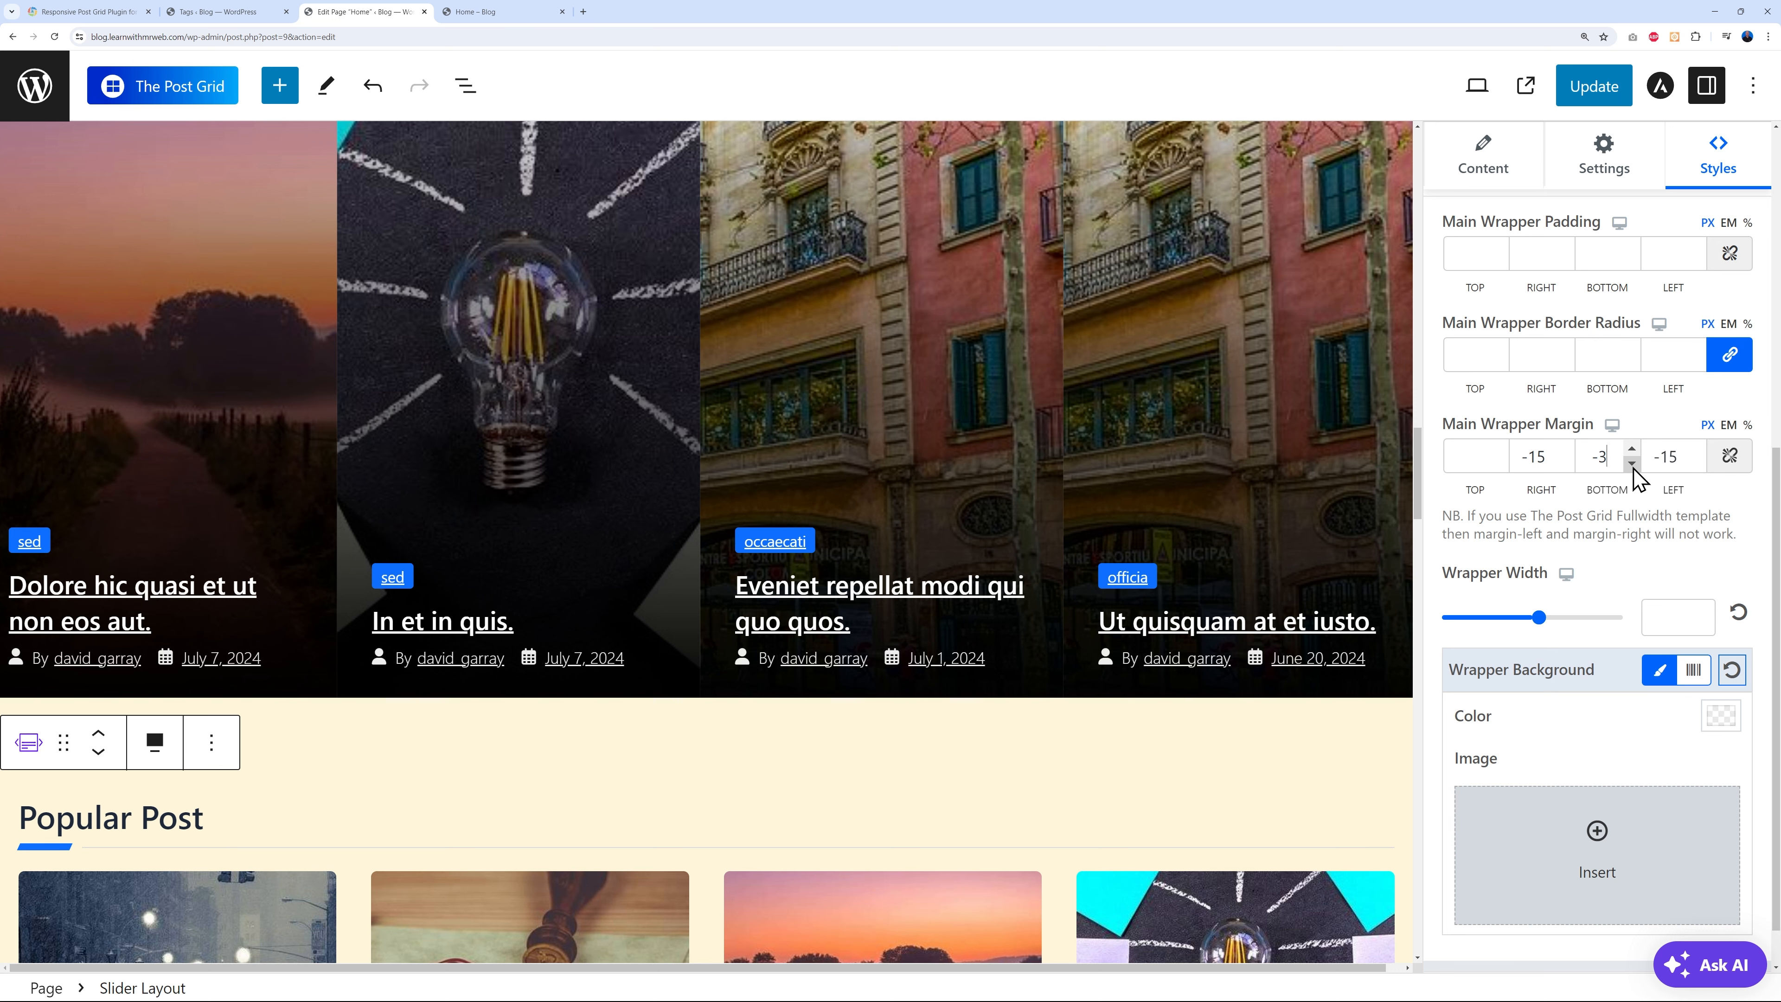
left_click(1632, 463)
left_click(1632, 464)
left_click(1632, 464)
left_click(1632, 449)
left_click(1602, 88)
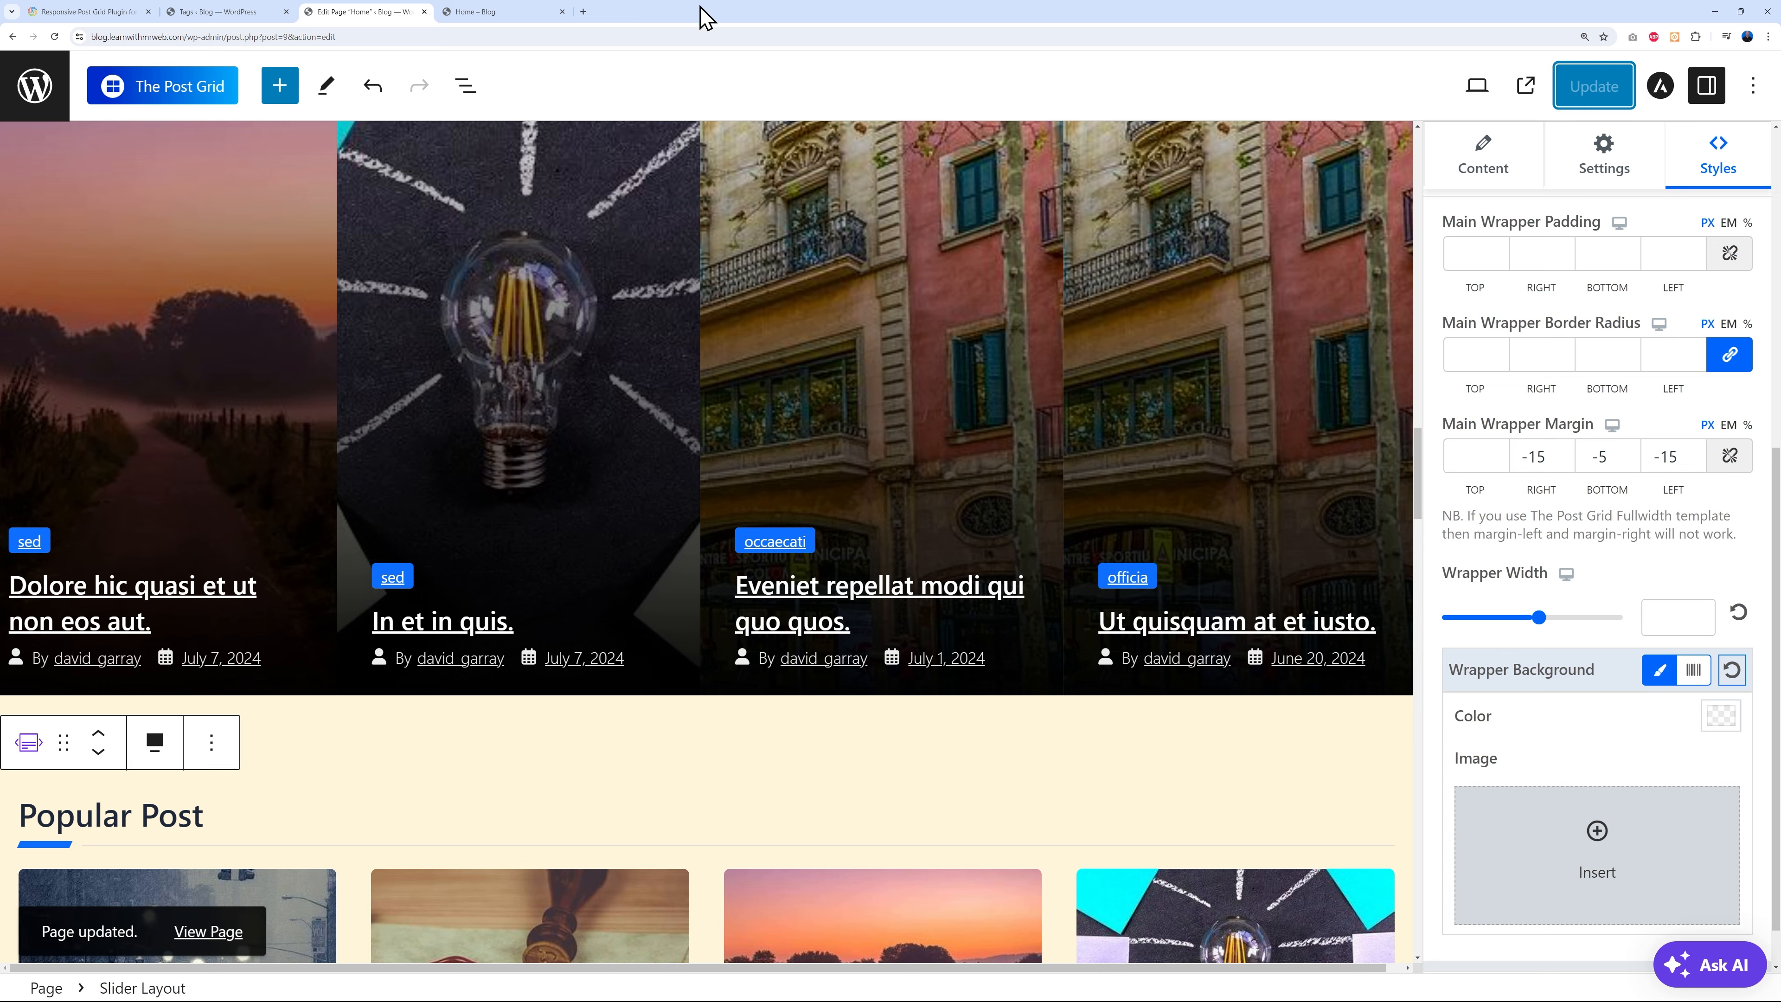
left_click(491, 11)
- Reload the live Home page, scroll down to the footer, and jump back to the top
left_click(54, 37)
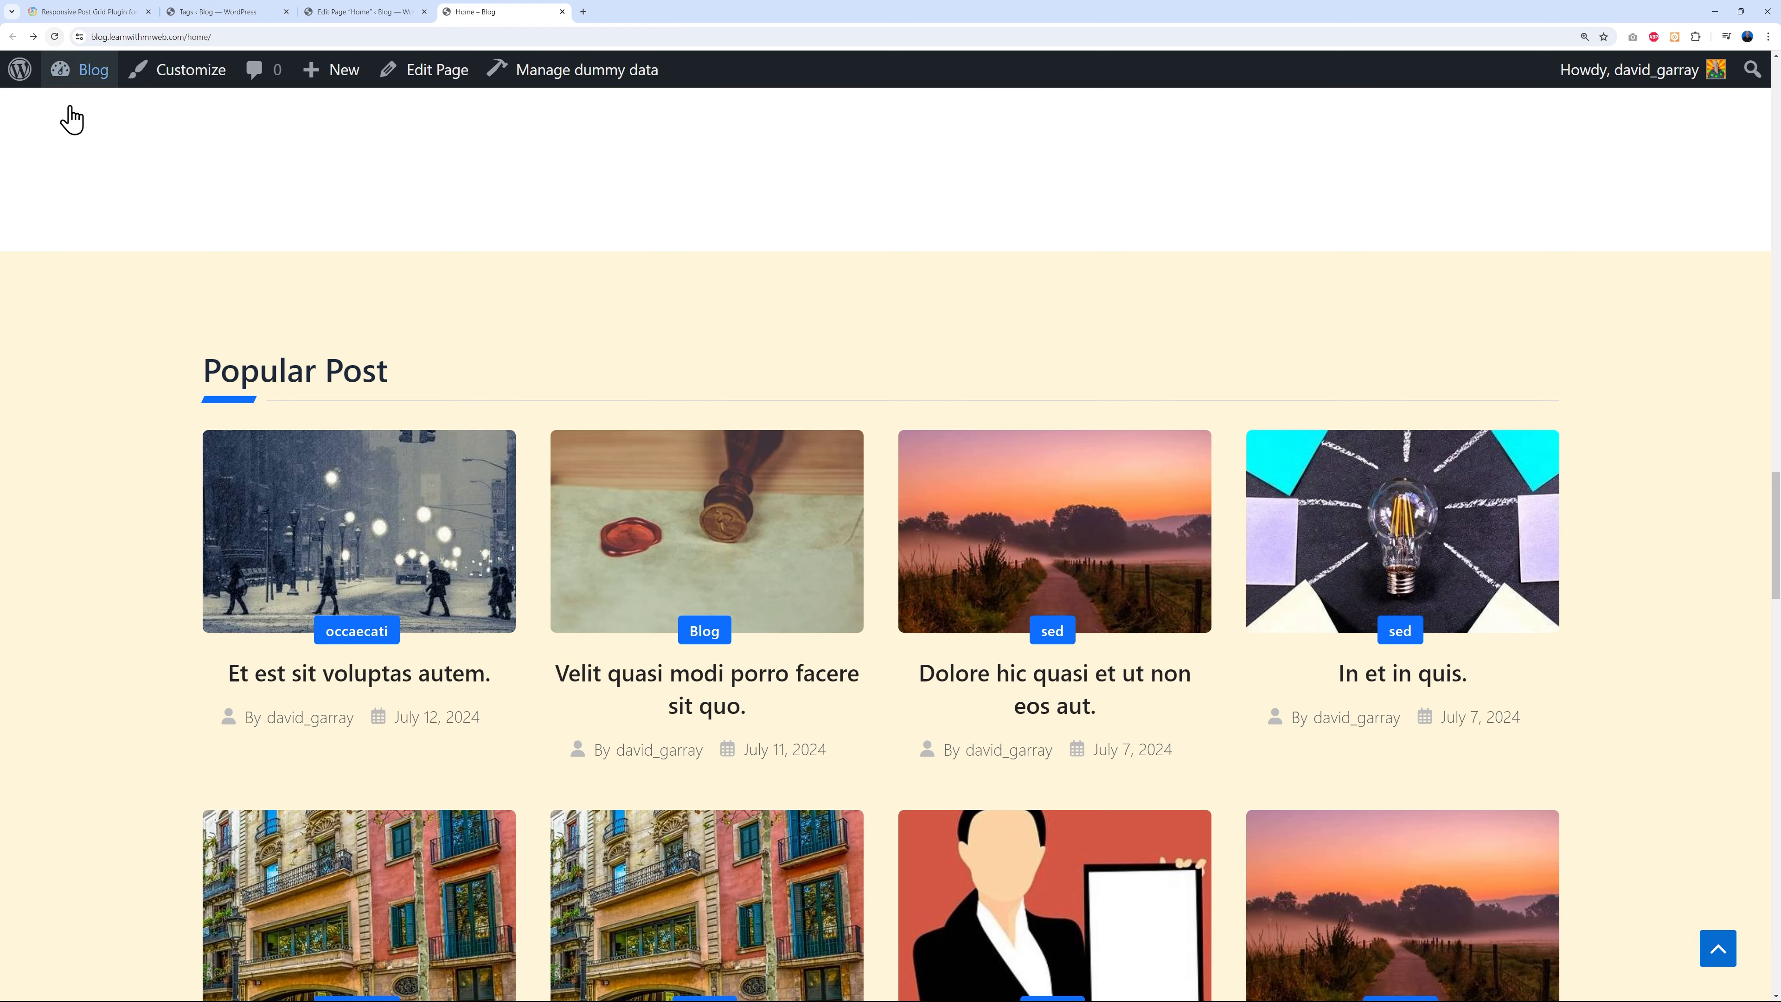
scroll(1697, 561, "down", 8)
scroll(1735, 552, "down", 10)
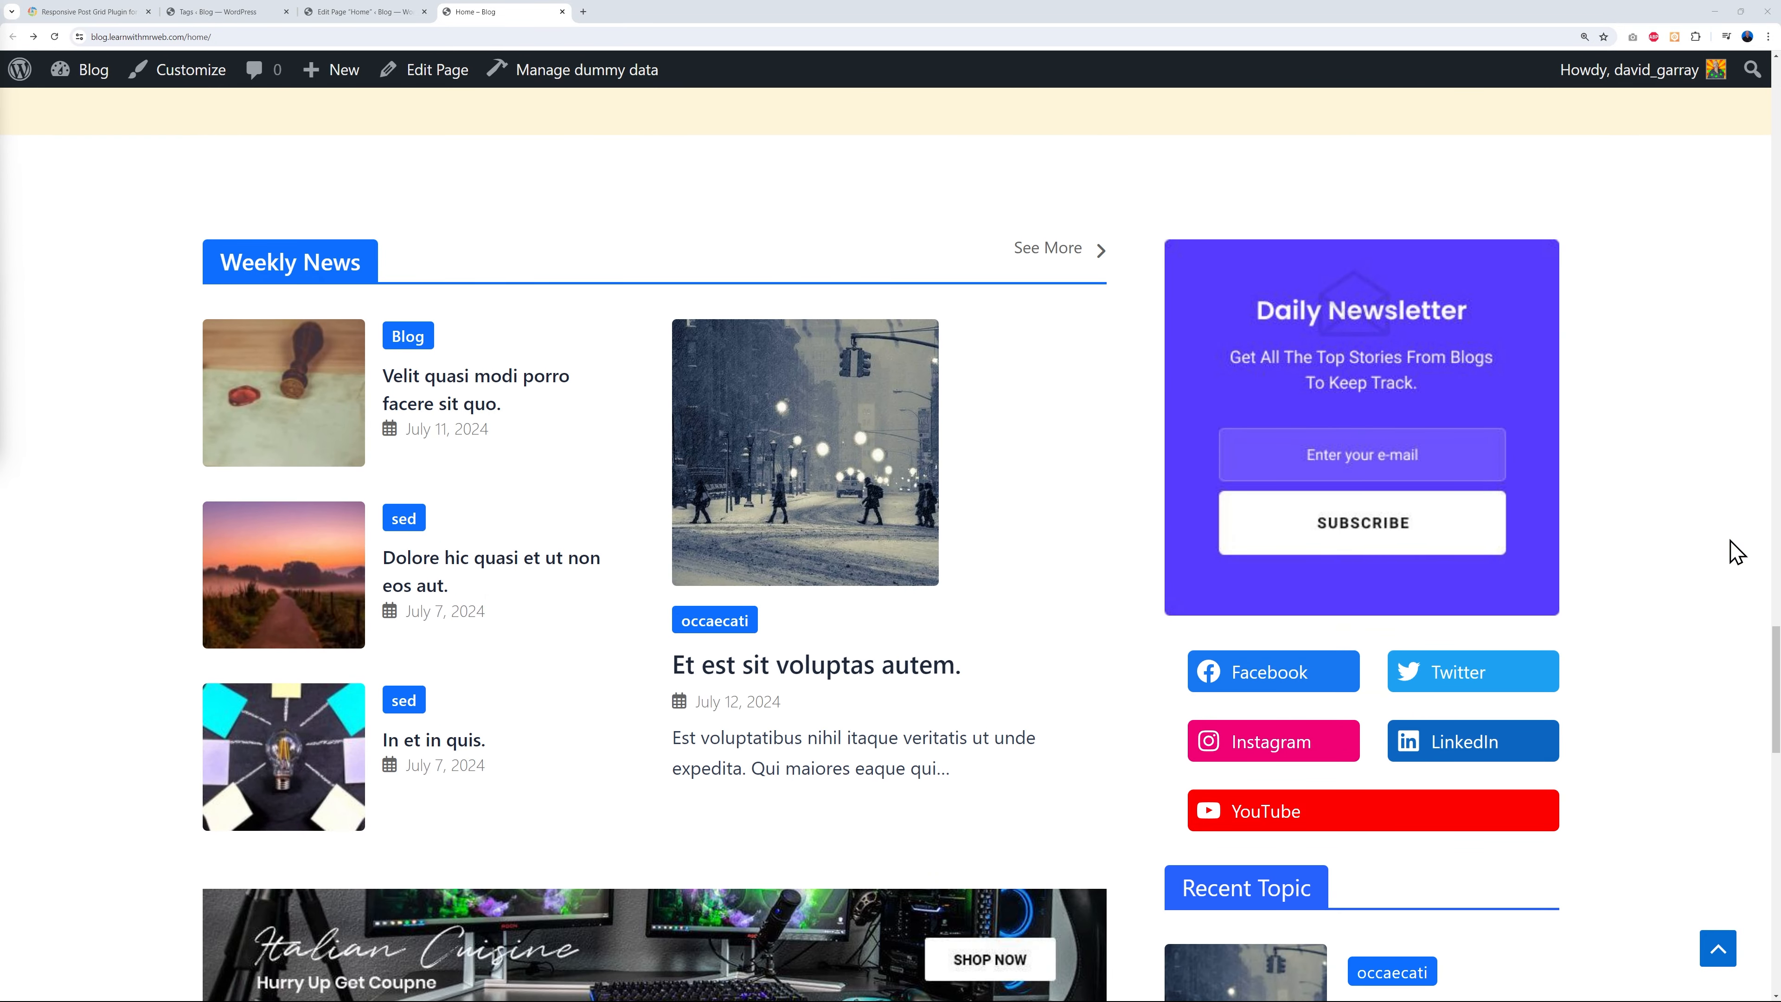
scroll(1735, 552, "up", 12)
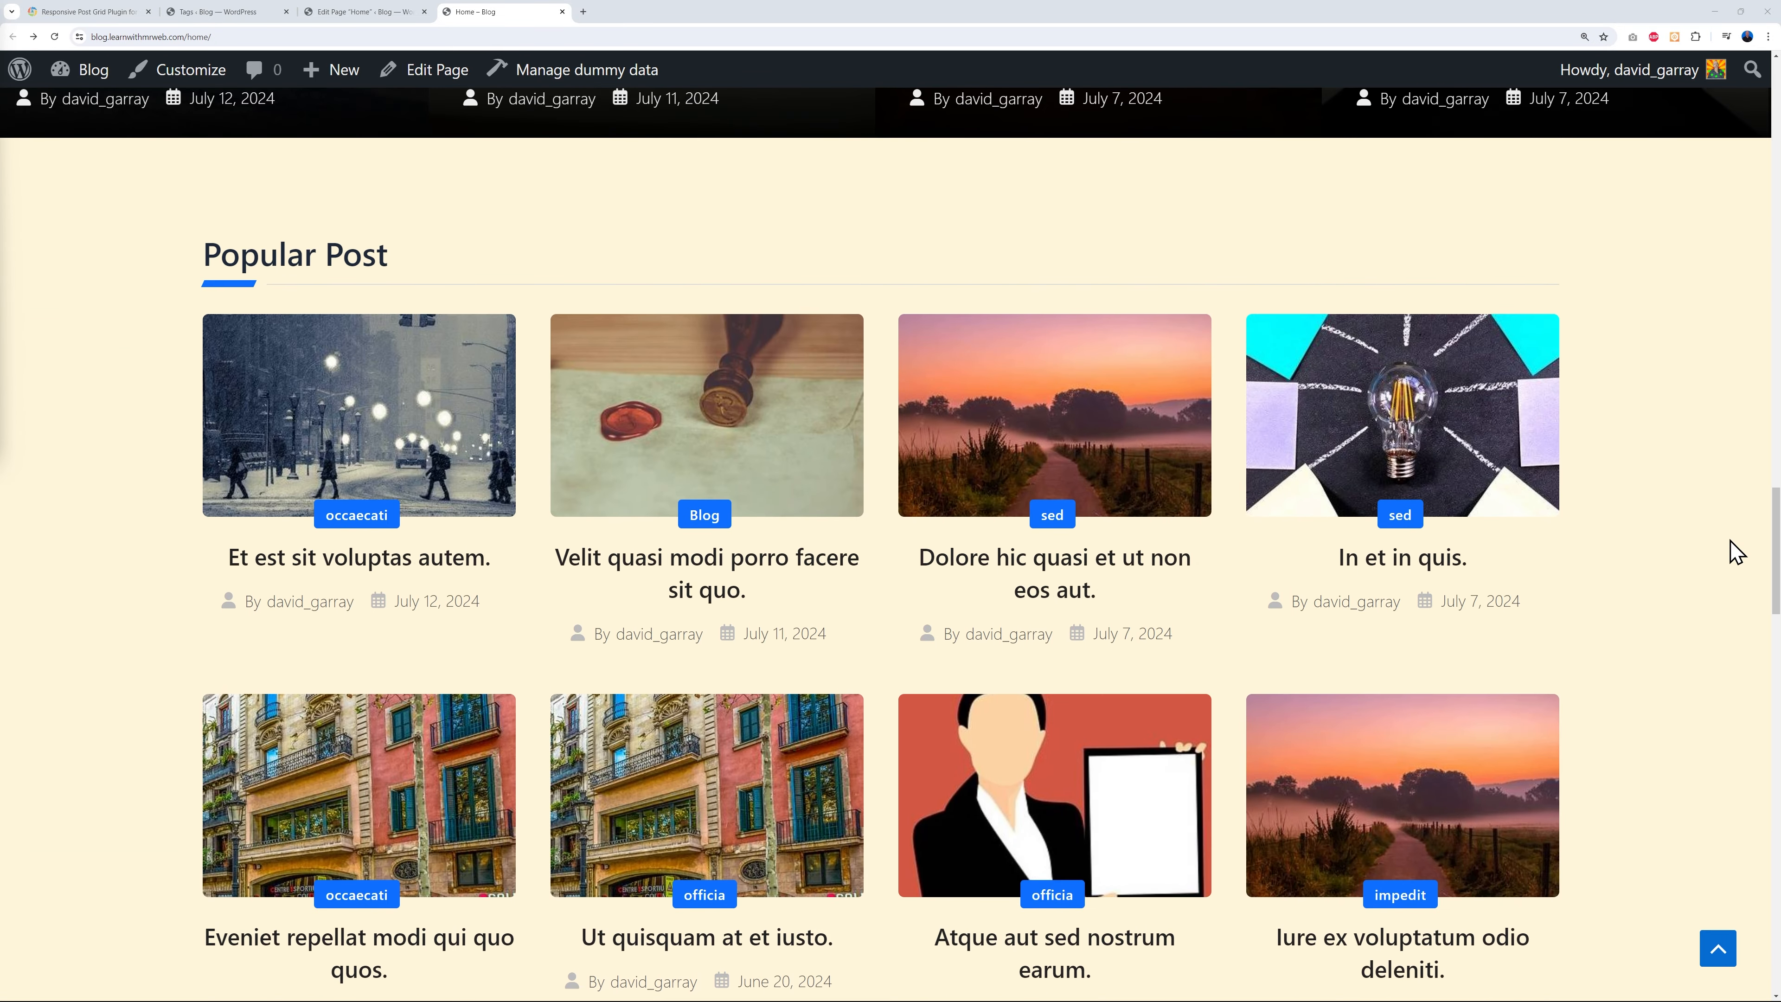
scroll(1735, 552, "up", 1)
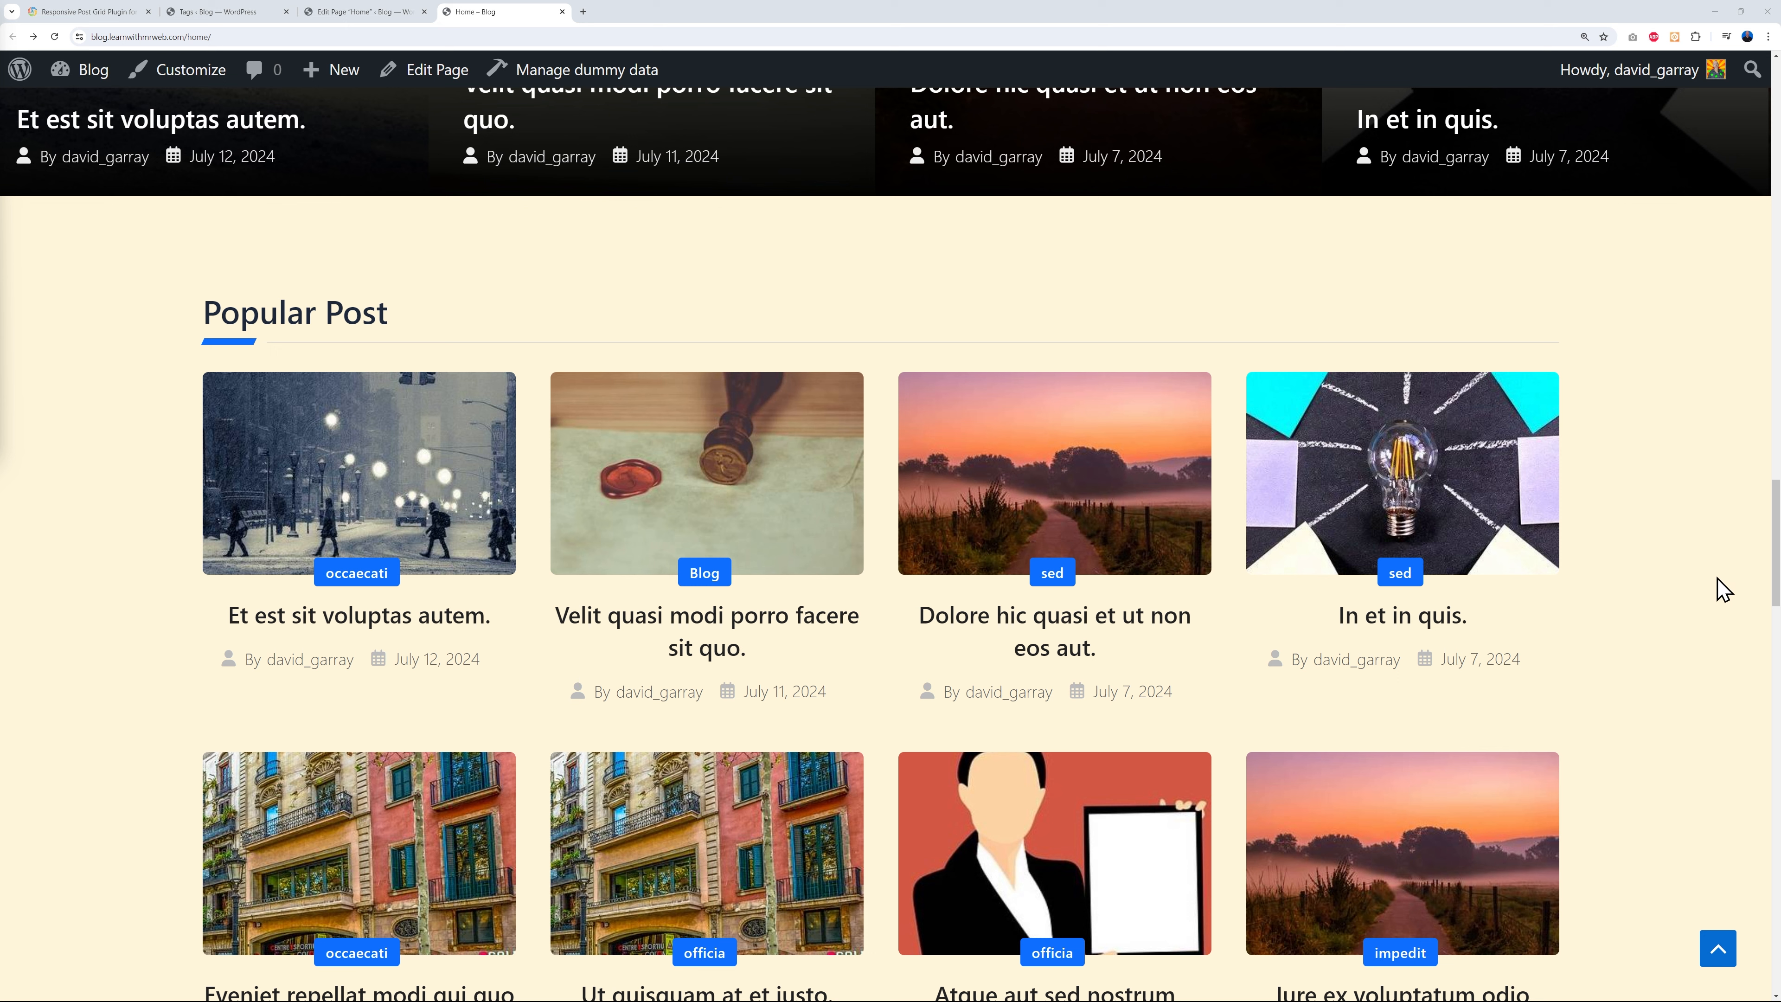
scroll(1723, 589, "up", 15)
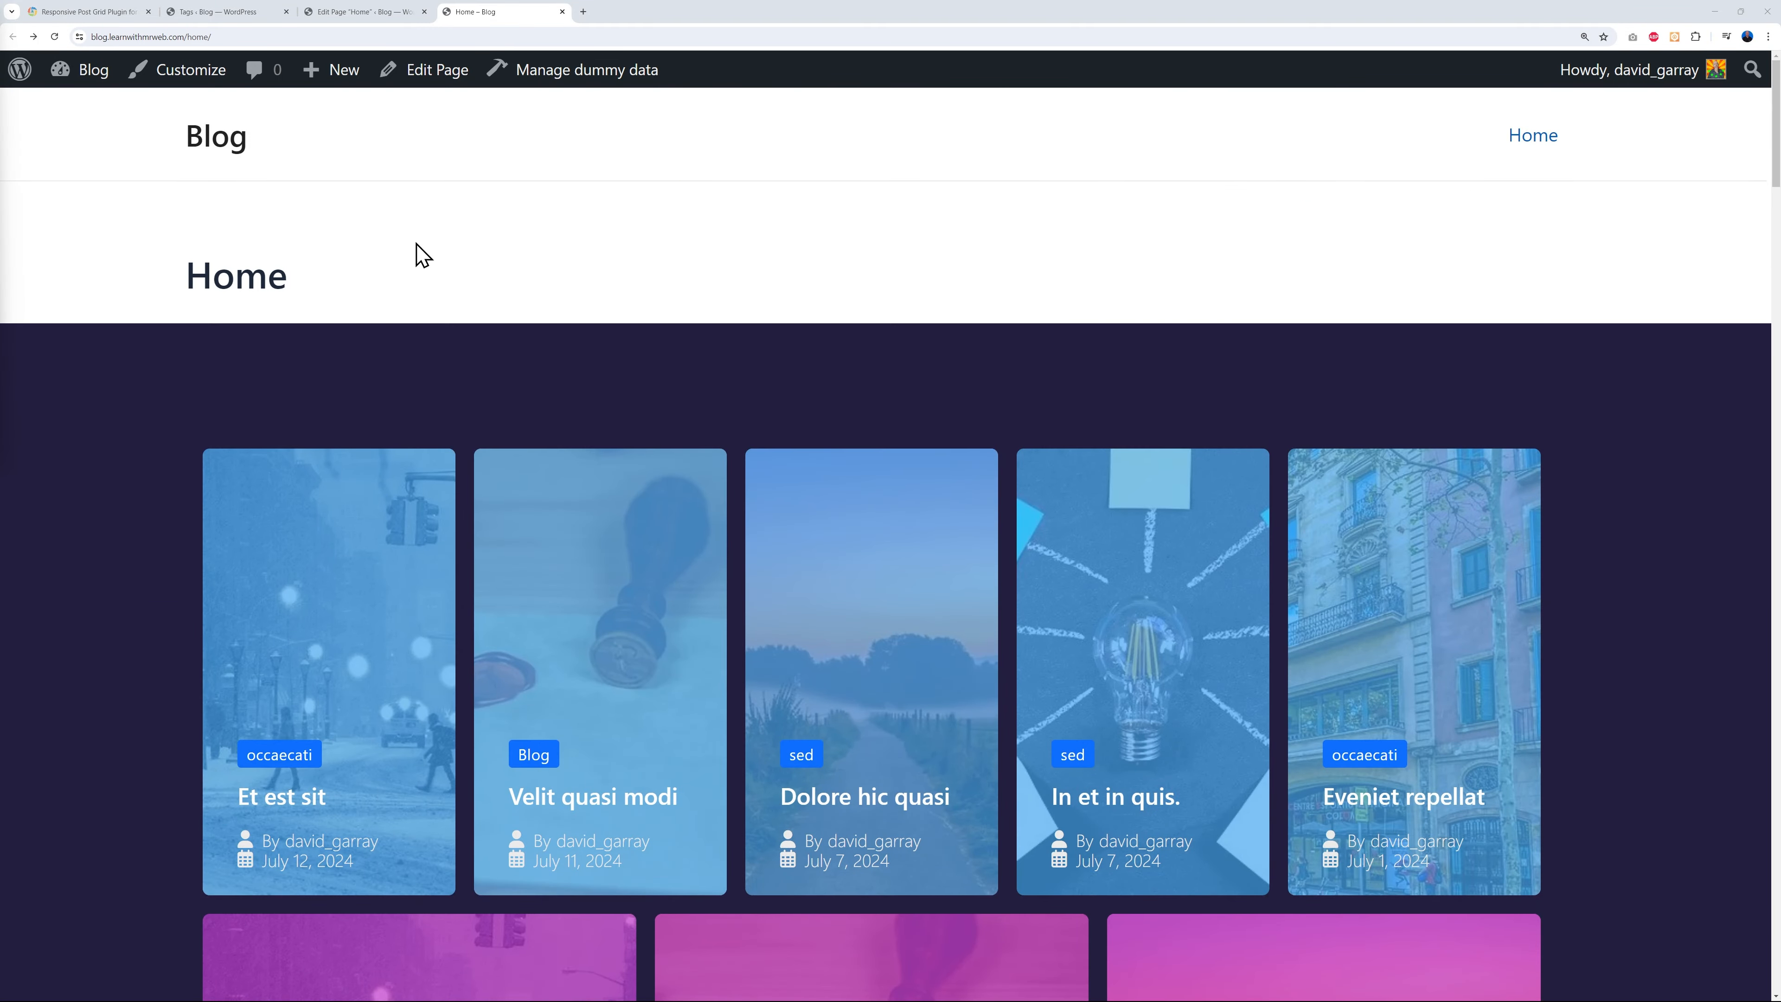
left_click_drag(1776, 173, 1777, 976)
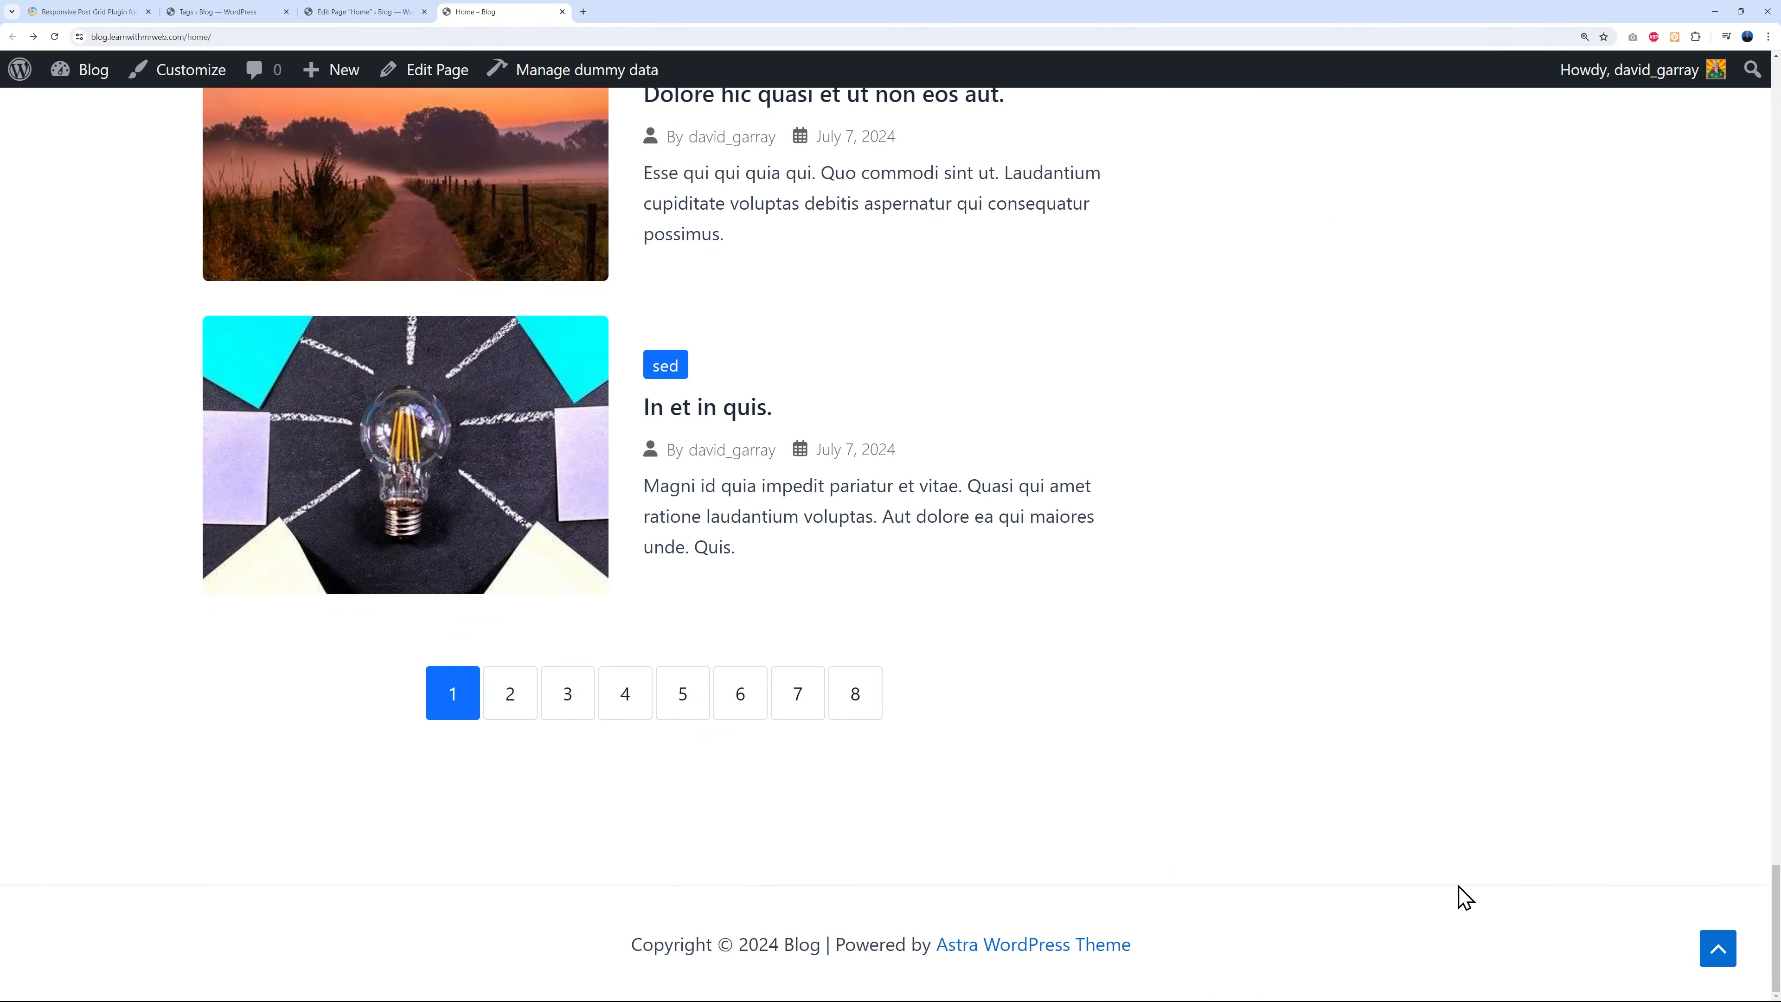
left_click(1716, 950)
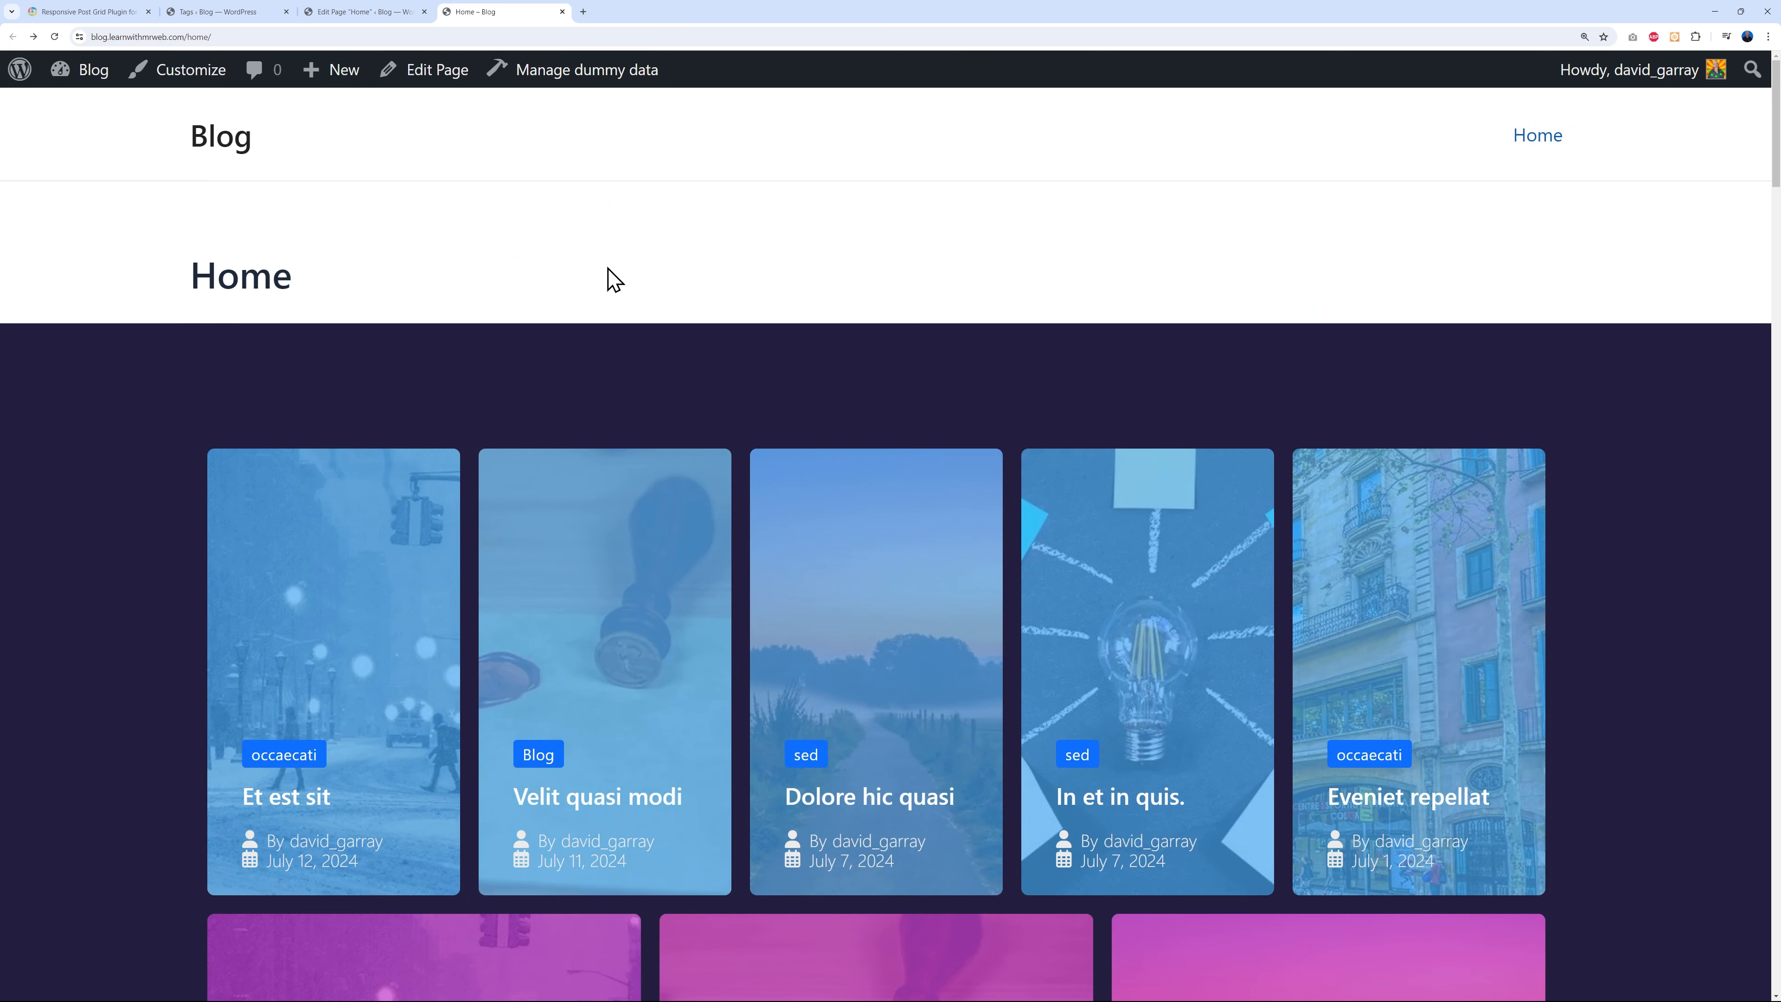
- From the admin dashboard, open Appearance > Customize and bring up the Primary Header settings
left_click(228, 11)
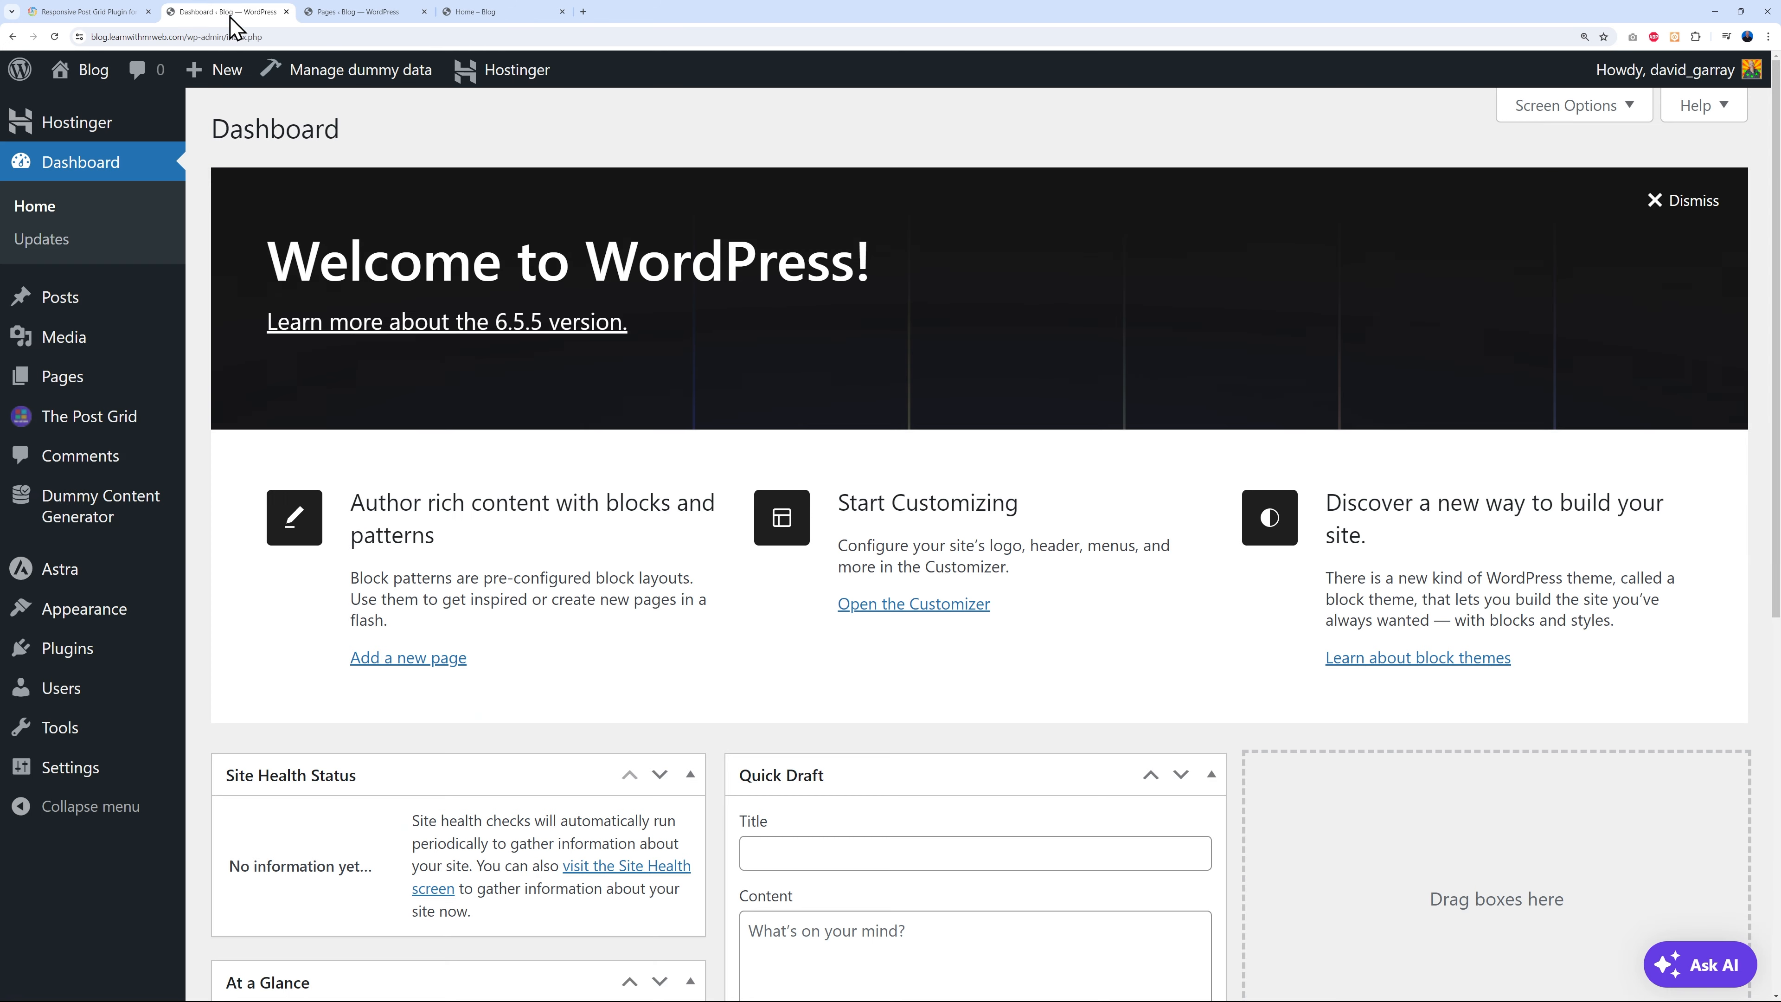
mouse_move(119, 618)
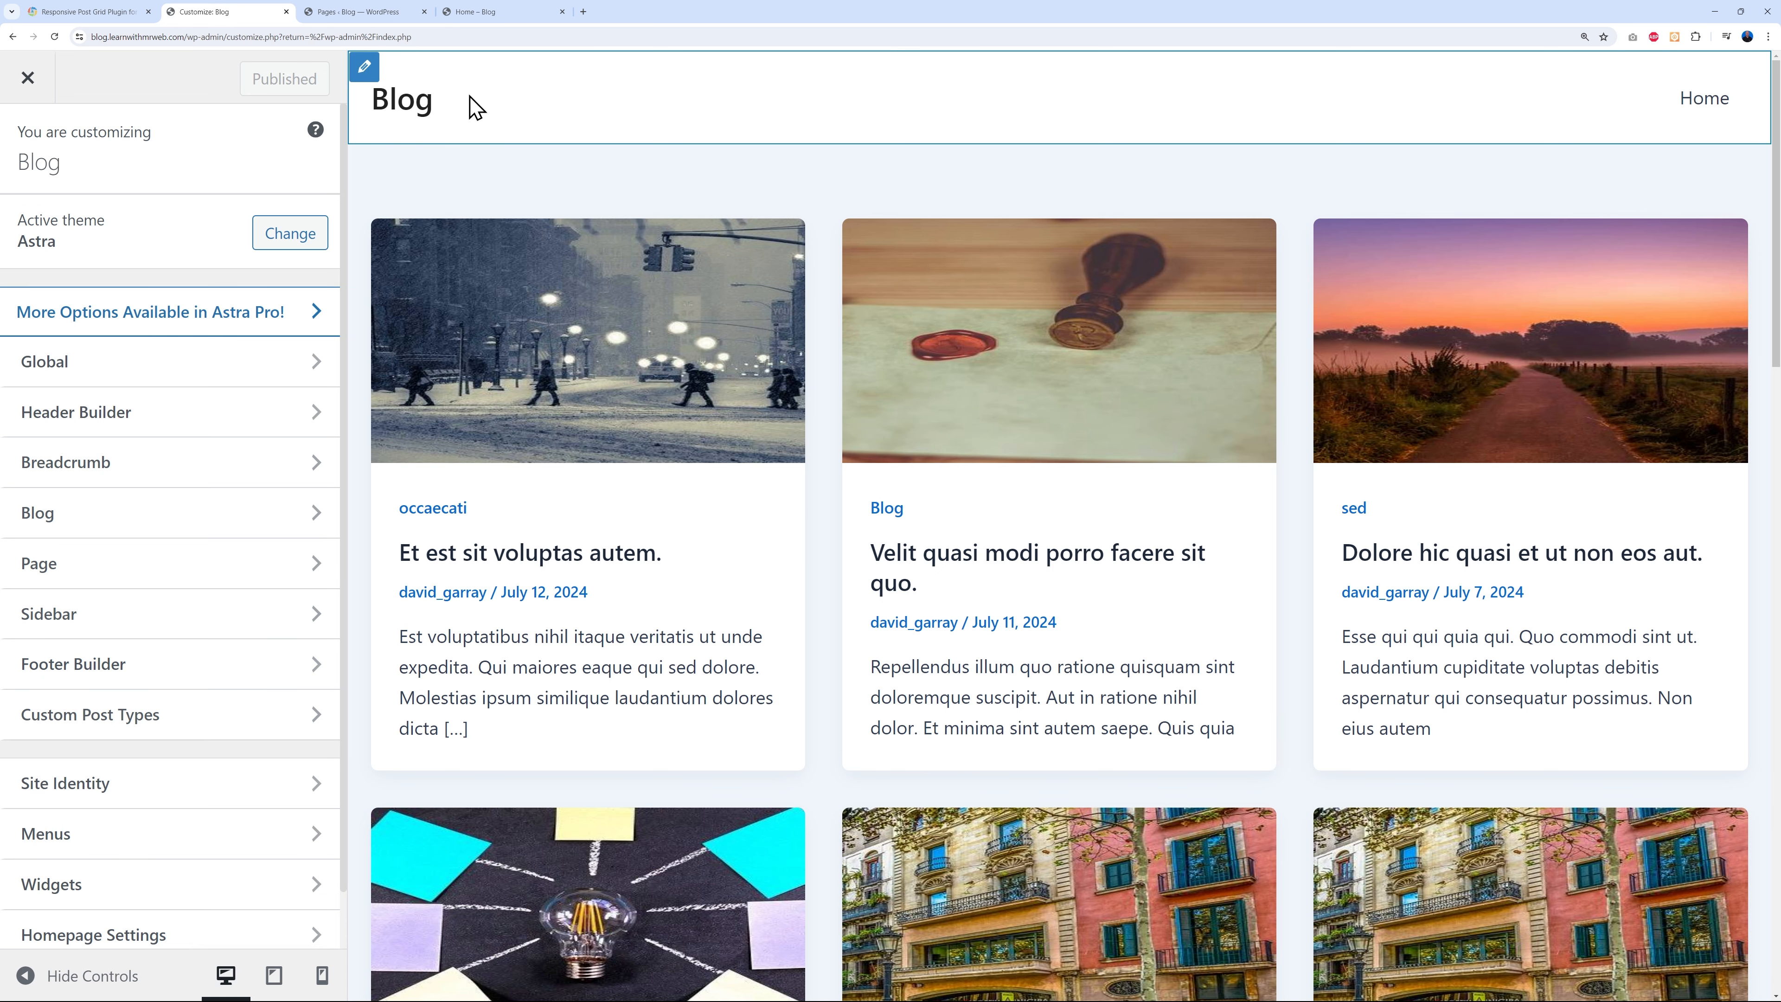
left_click(365, 67)
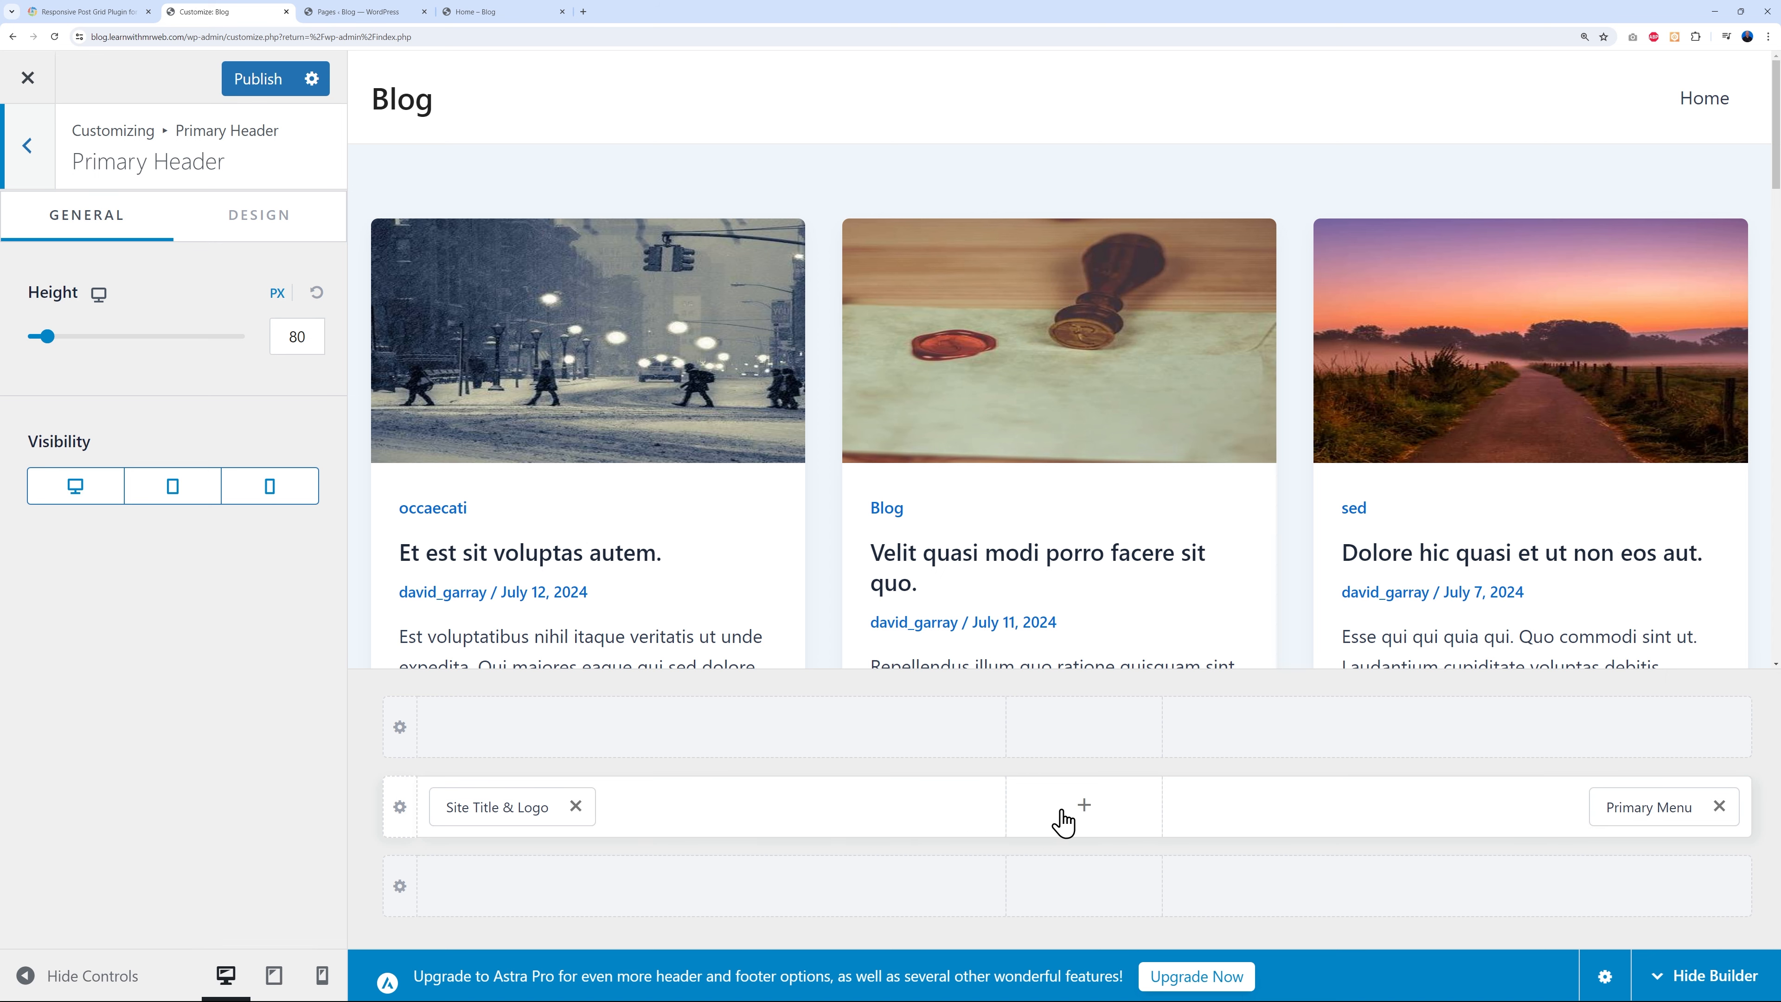
- Try the Primary Menu centred and a right-side Button, then restore the menu to the right
left_click_drag(1689, 814, 1129, 839)
left_click(1606, 806)
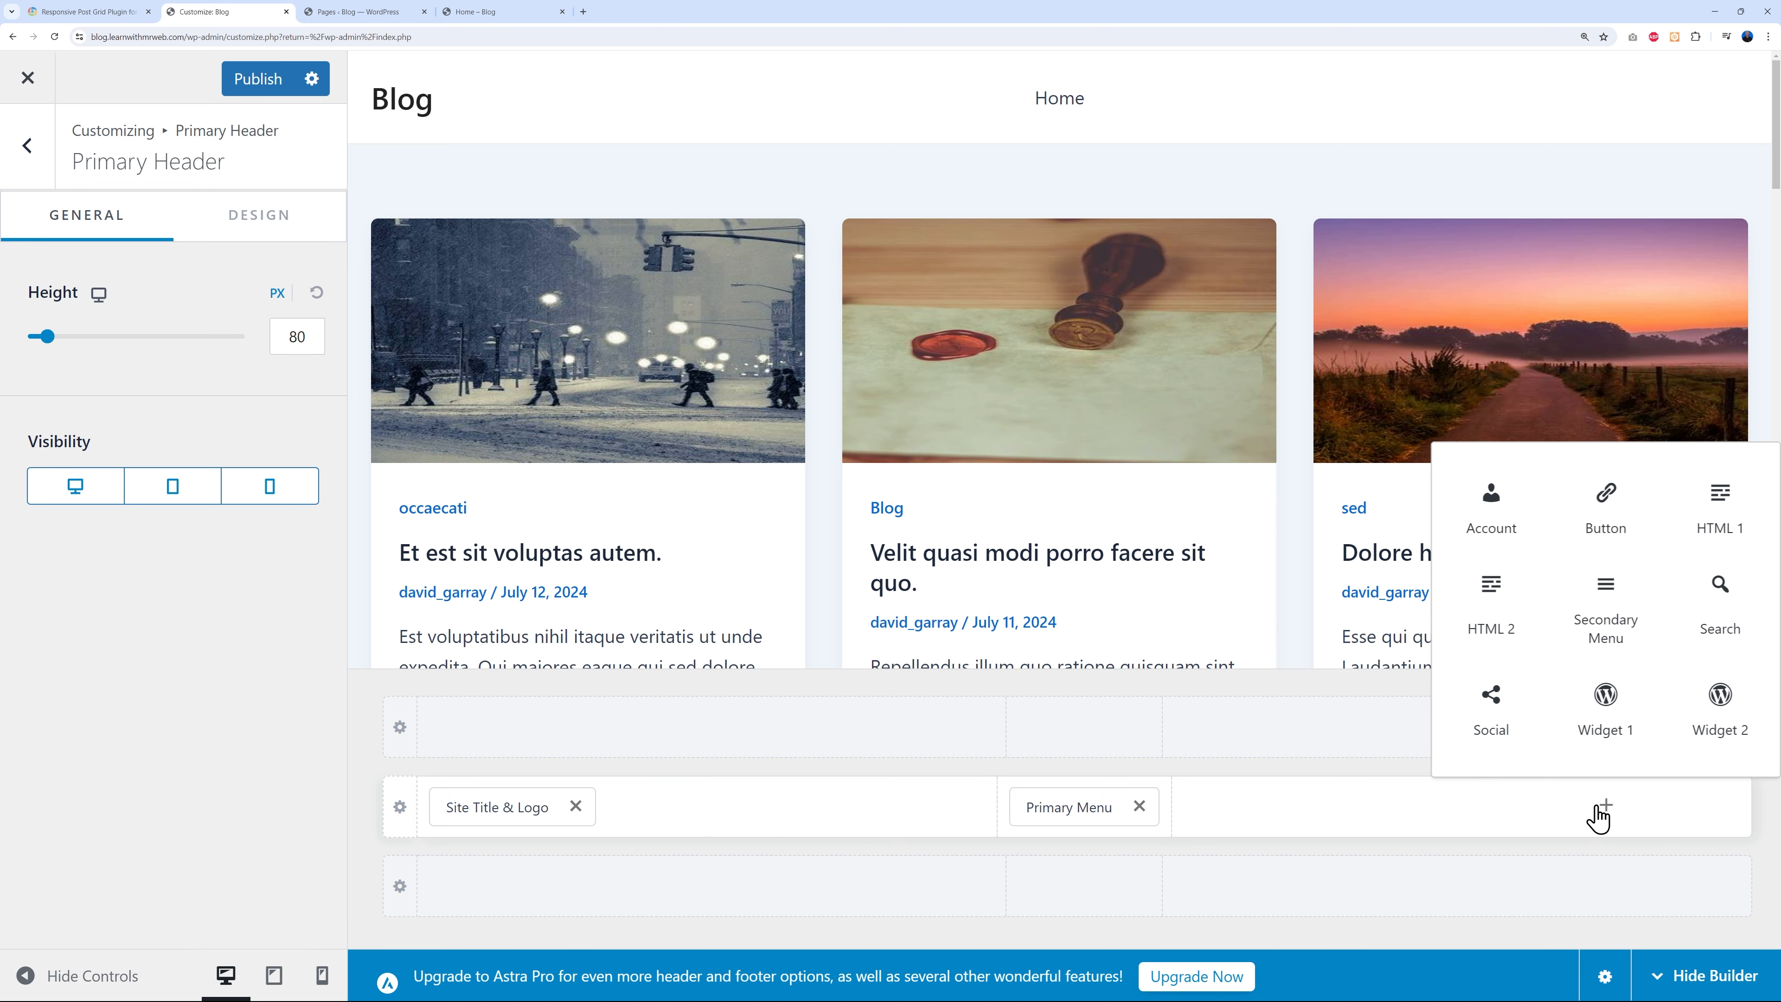
left_click(1608, 527)
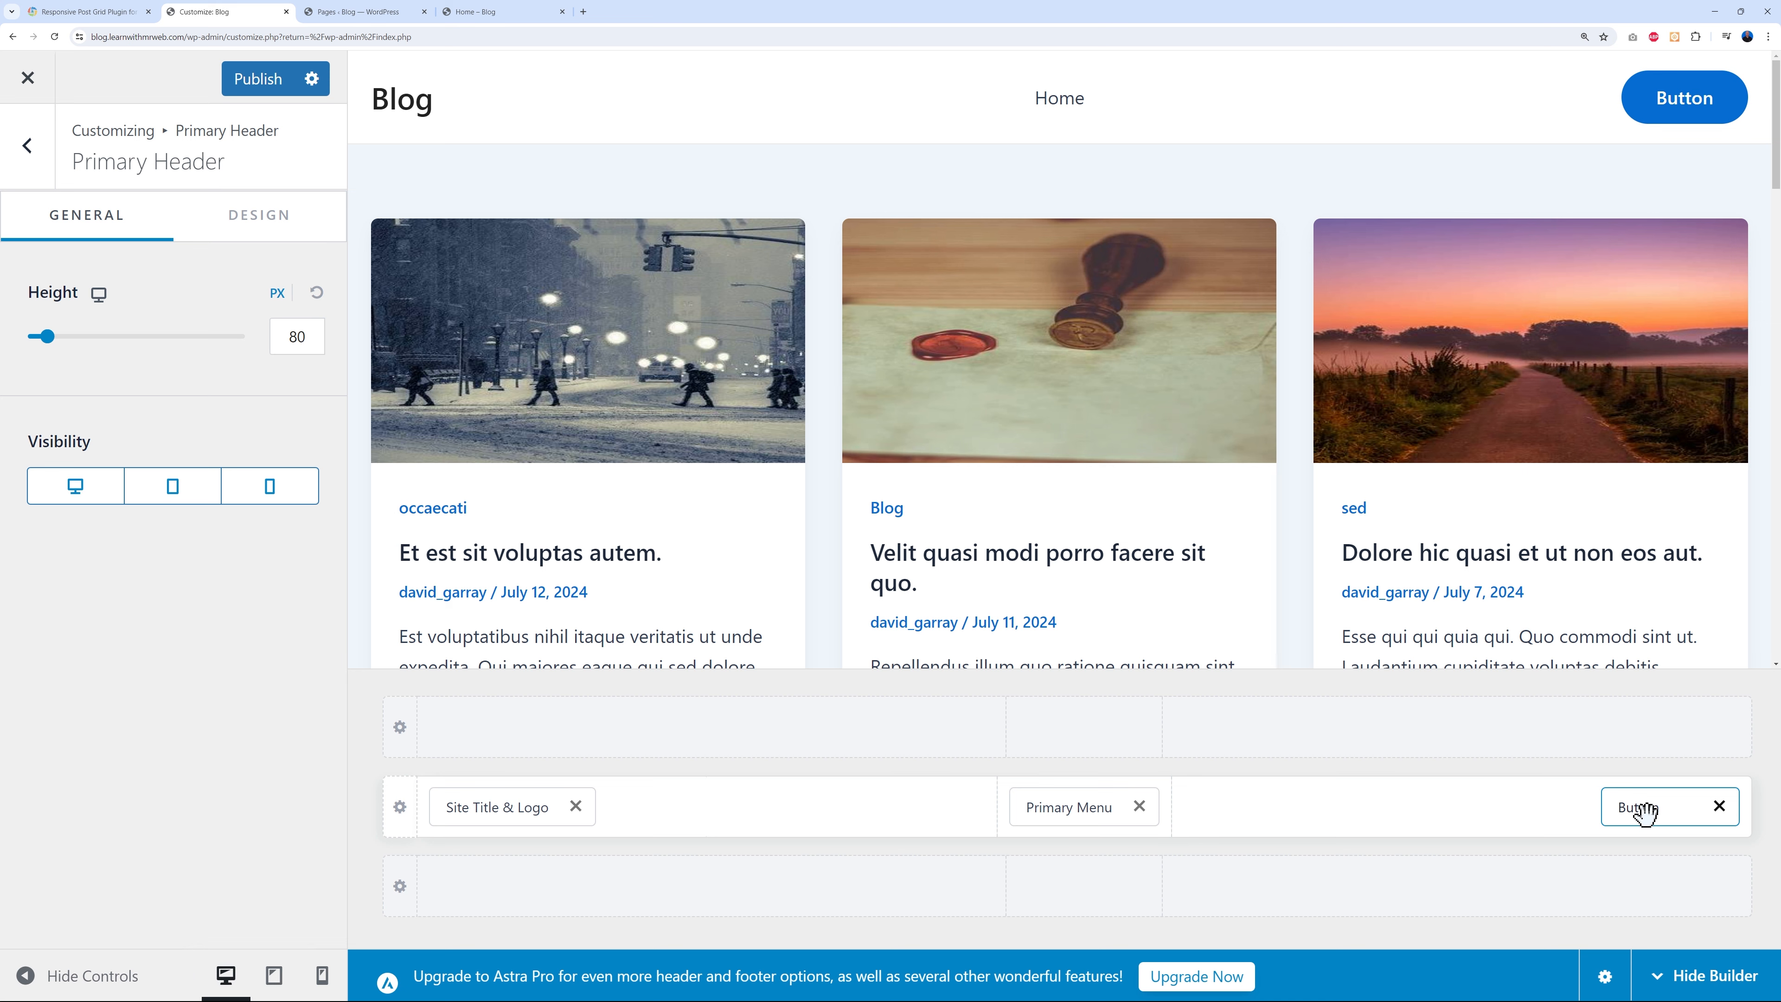
left_click(1719, 807)
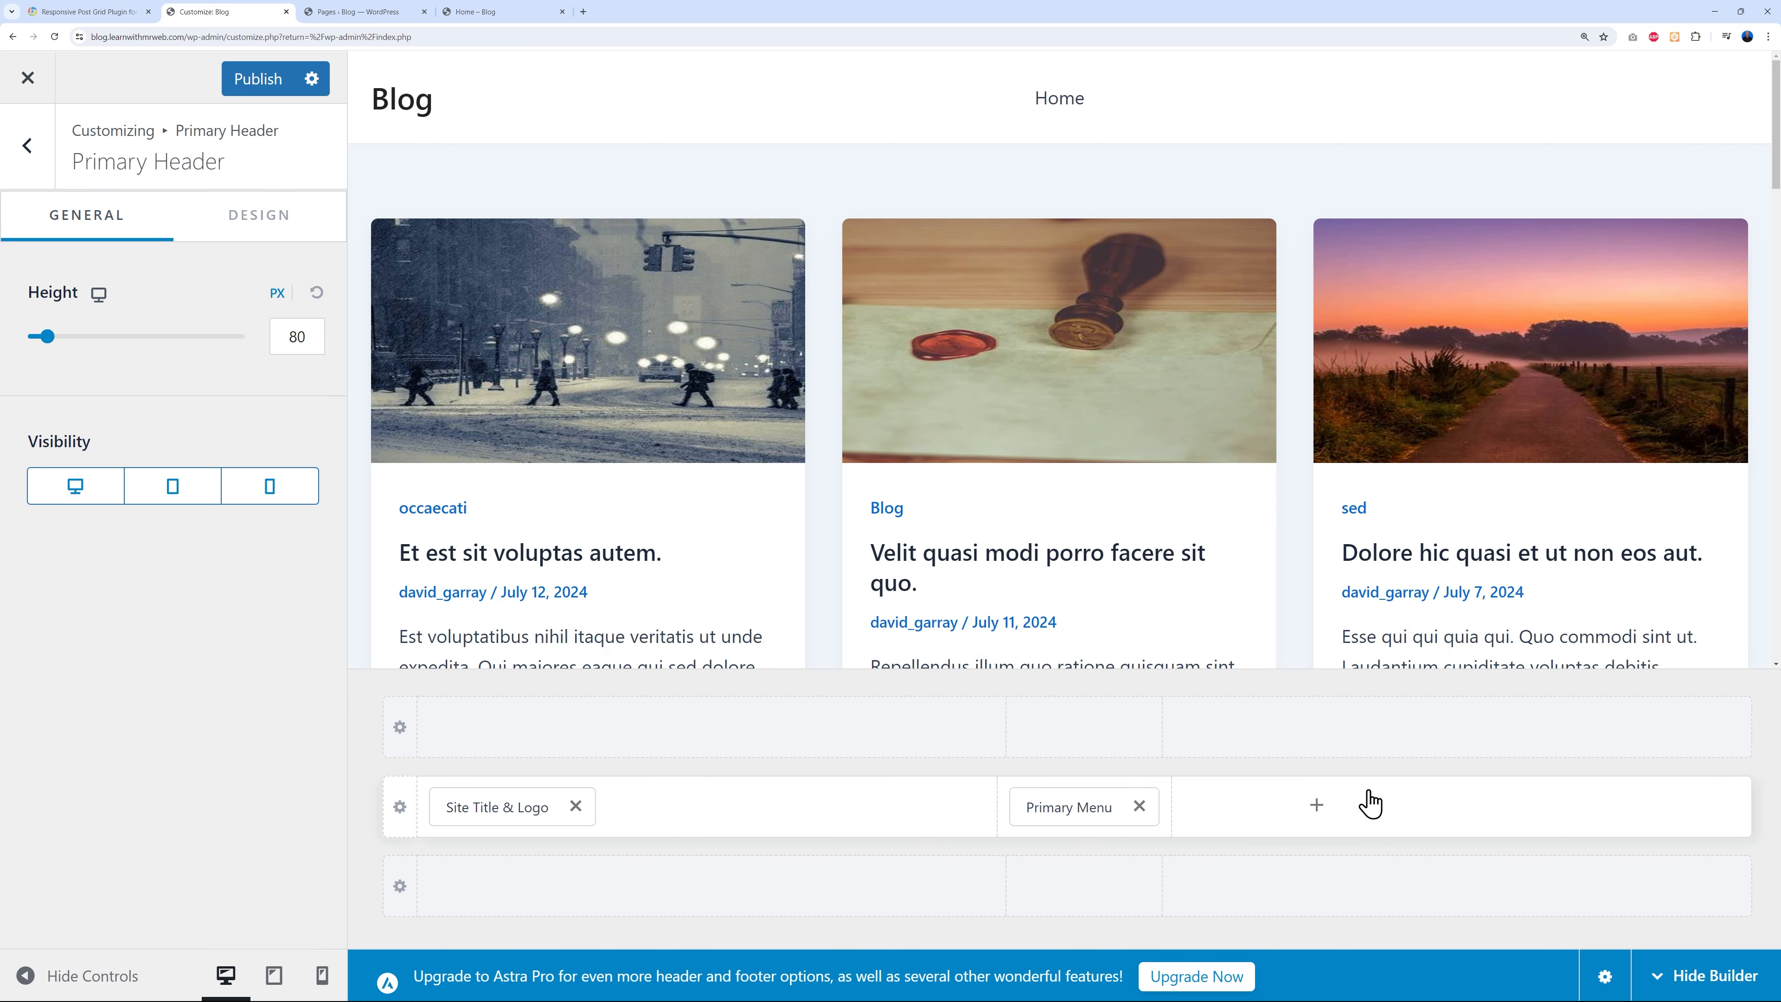
left_click_drag(1101, 805, 1616, 828)
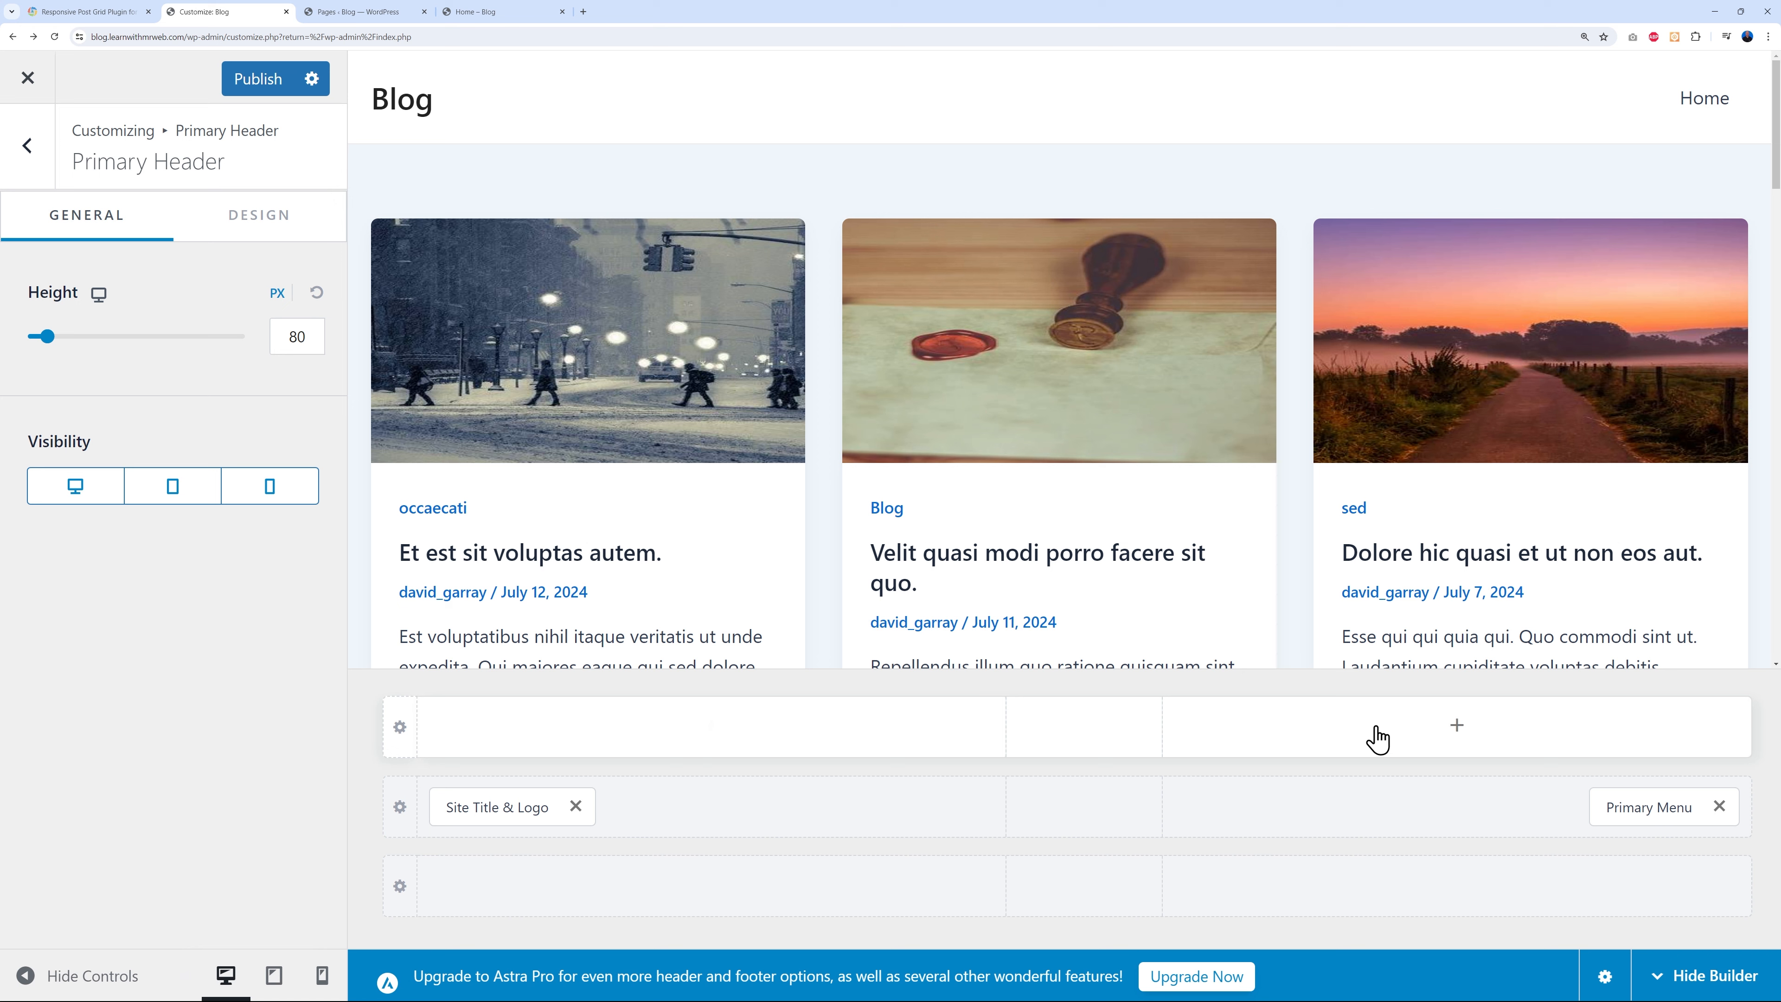
- Try Social icons in the top header row, remove them again, and publish the Customizer
left_click(1453, 727)
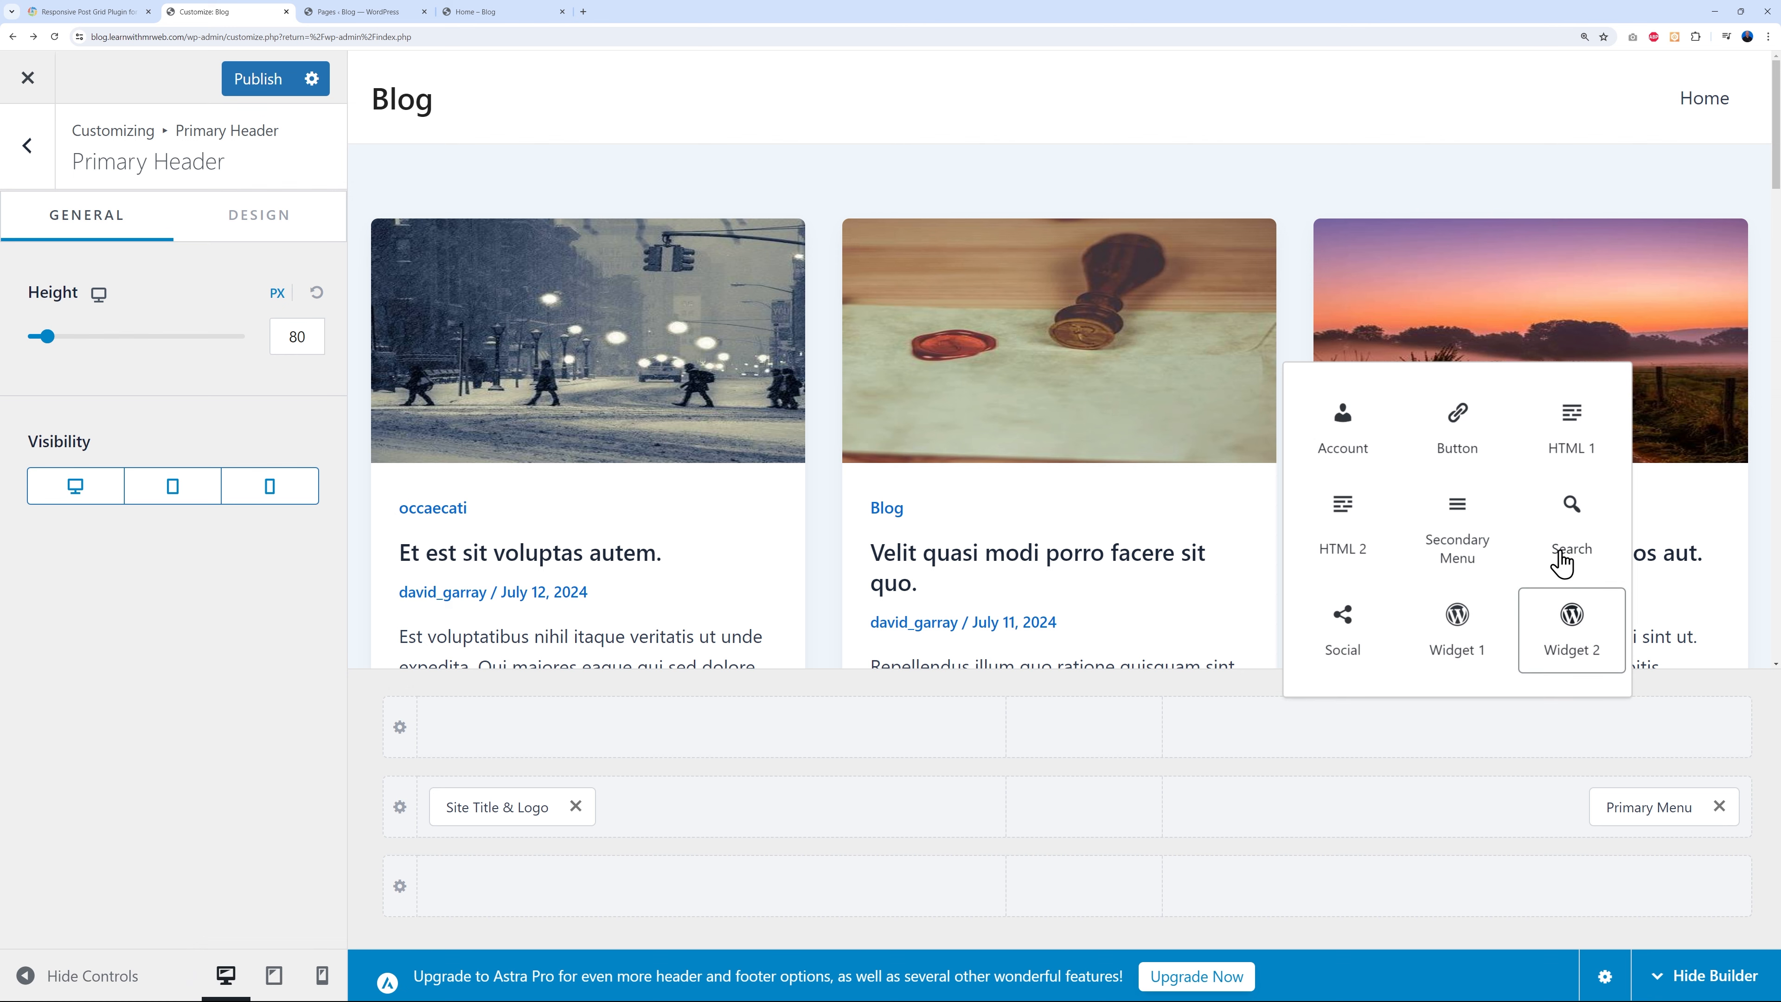
left_click(1349, 639)
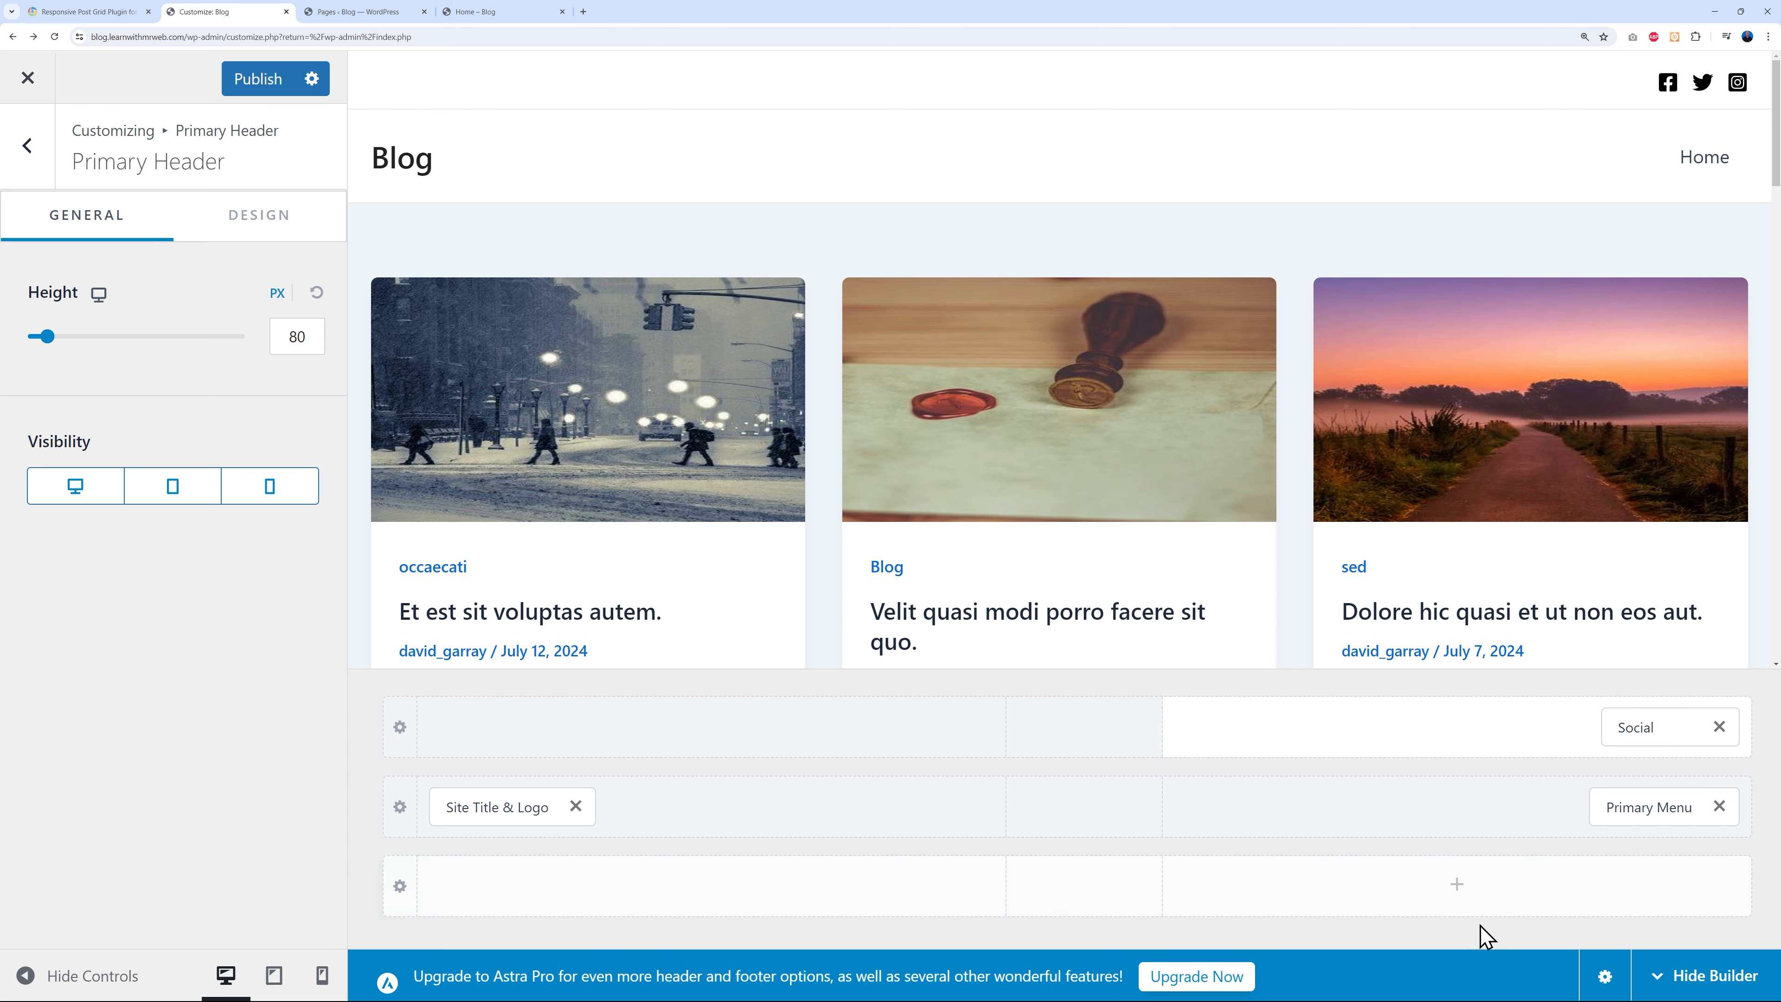
left_click(1719, 729)
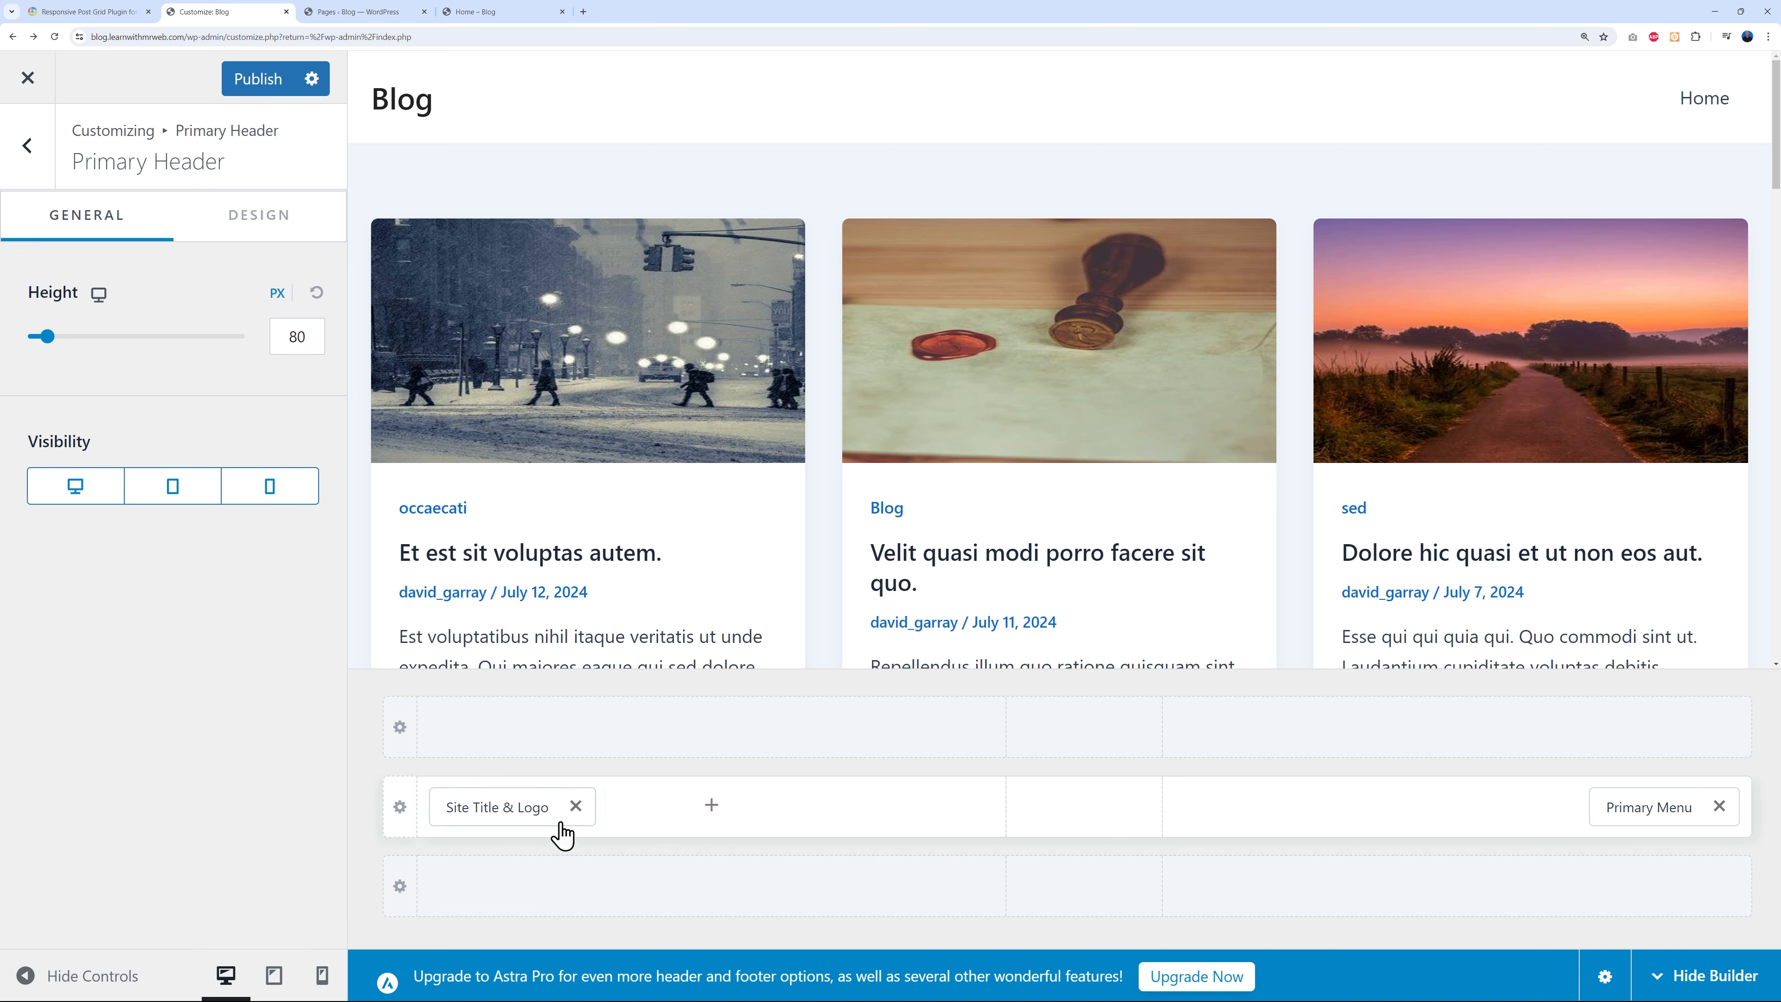
left_click(258, 83)
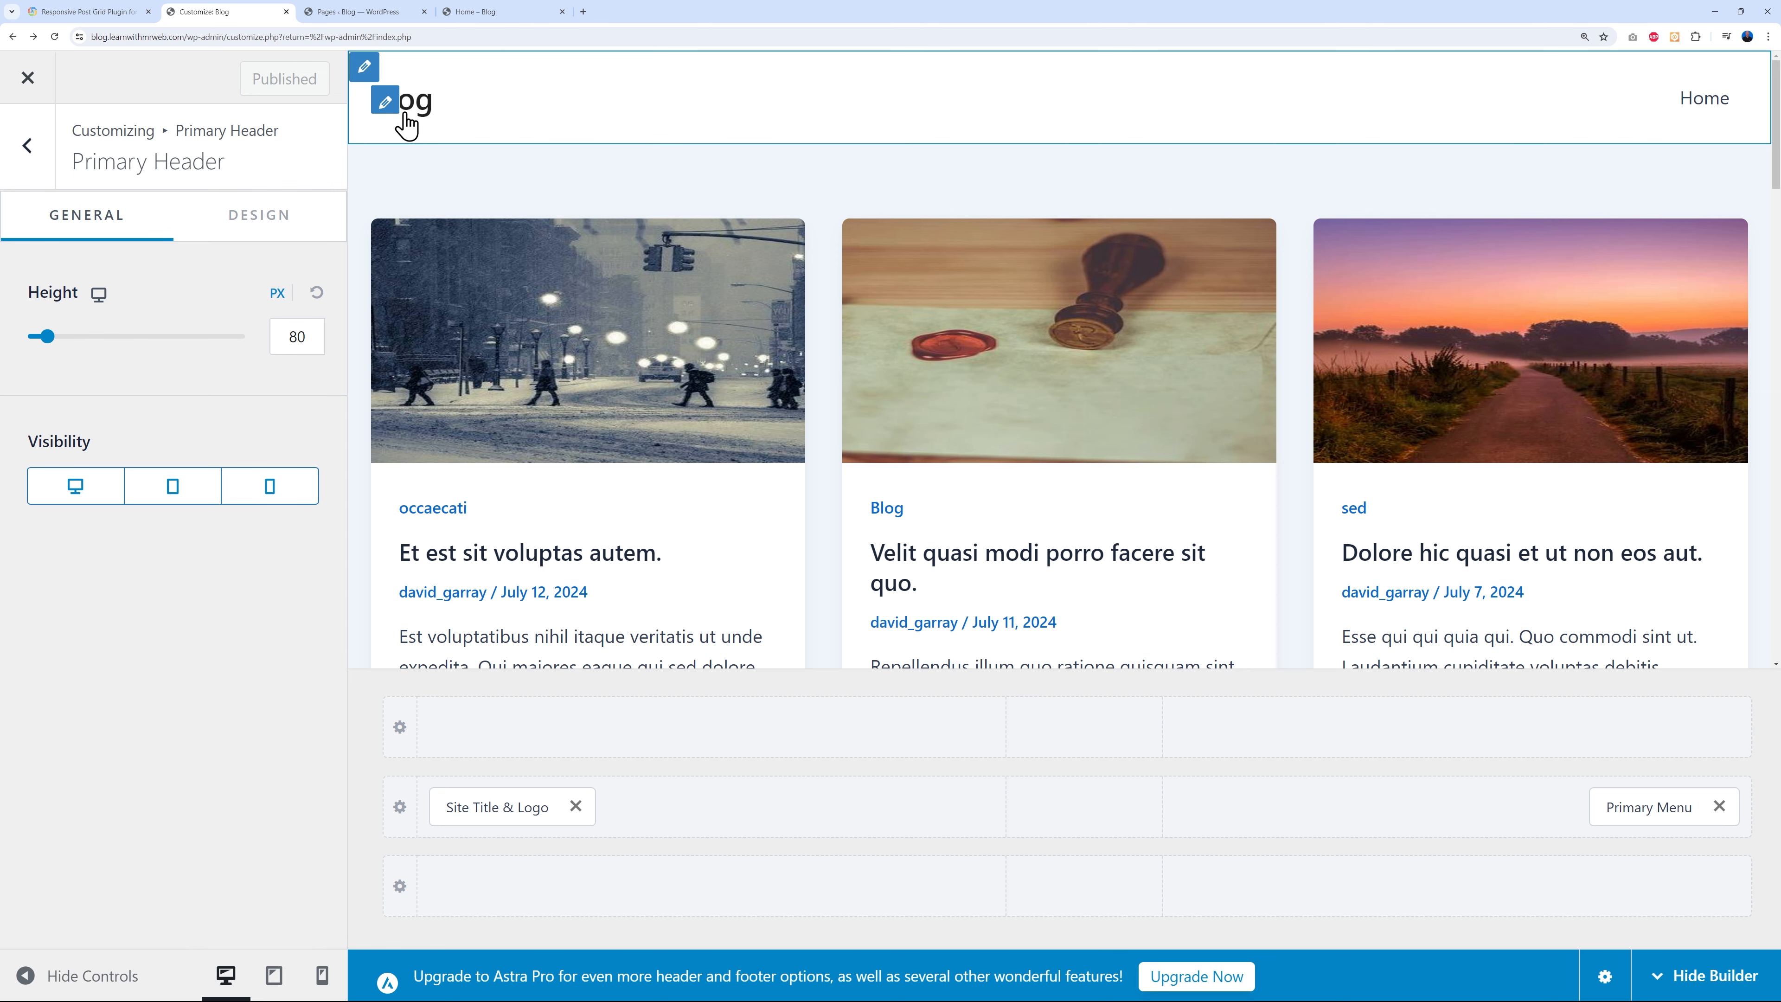
- Upload the purple mr web logo from the Pics folder, uncropped, and shrink it to 121 px
left_click(387, 111)
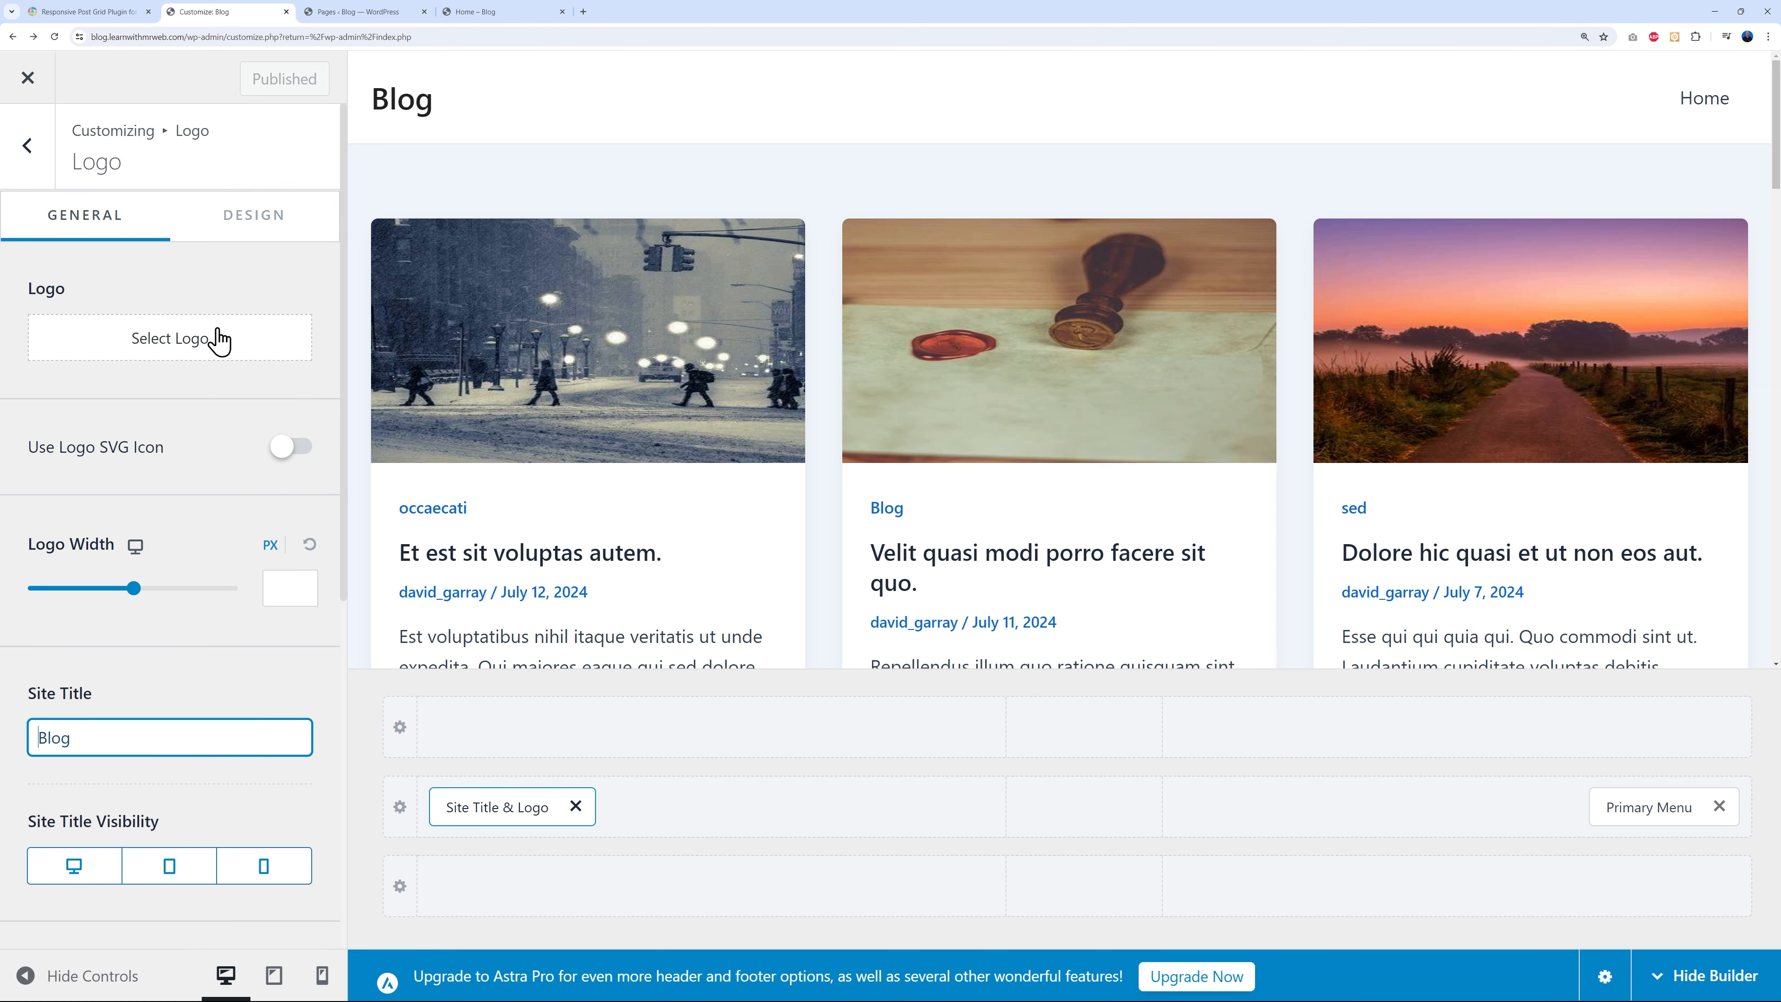
left_click(205, 358)
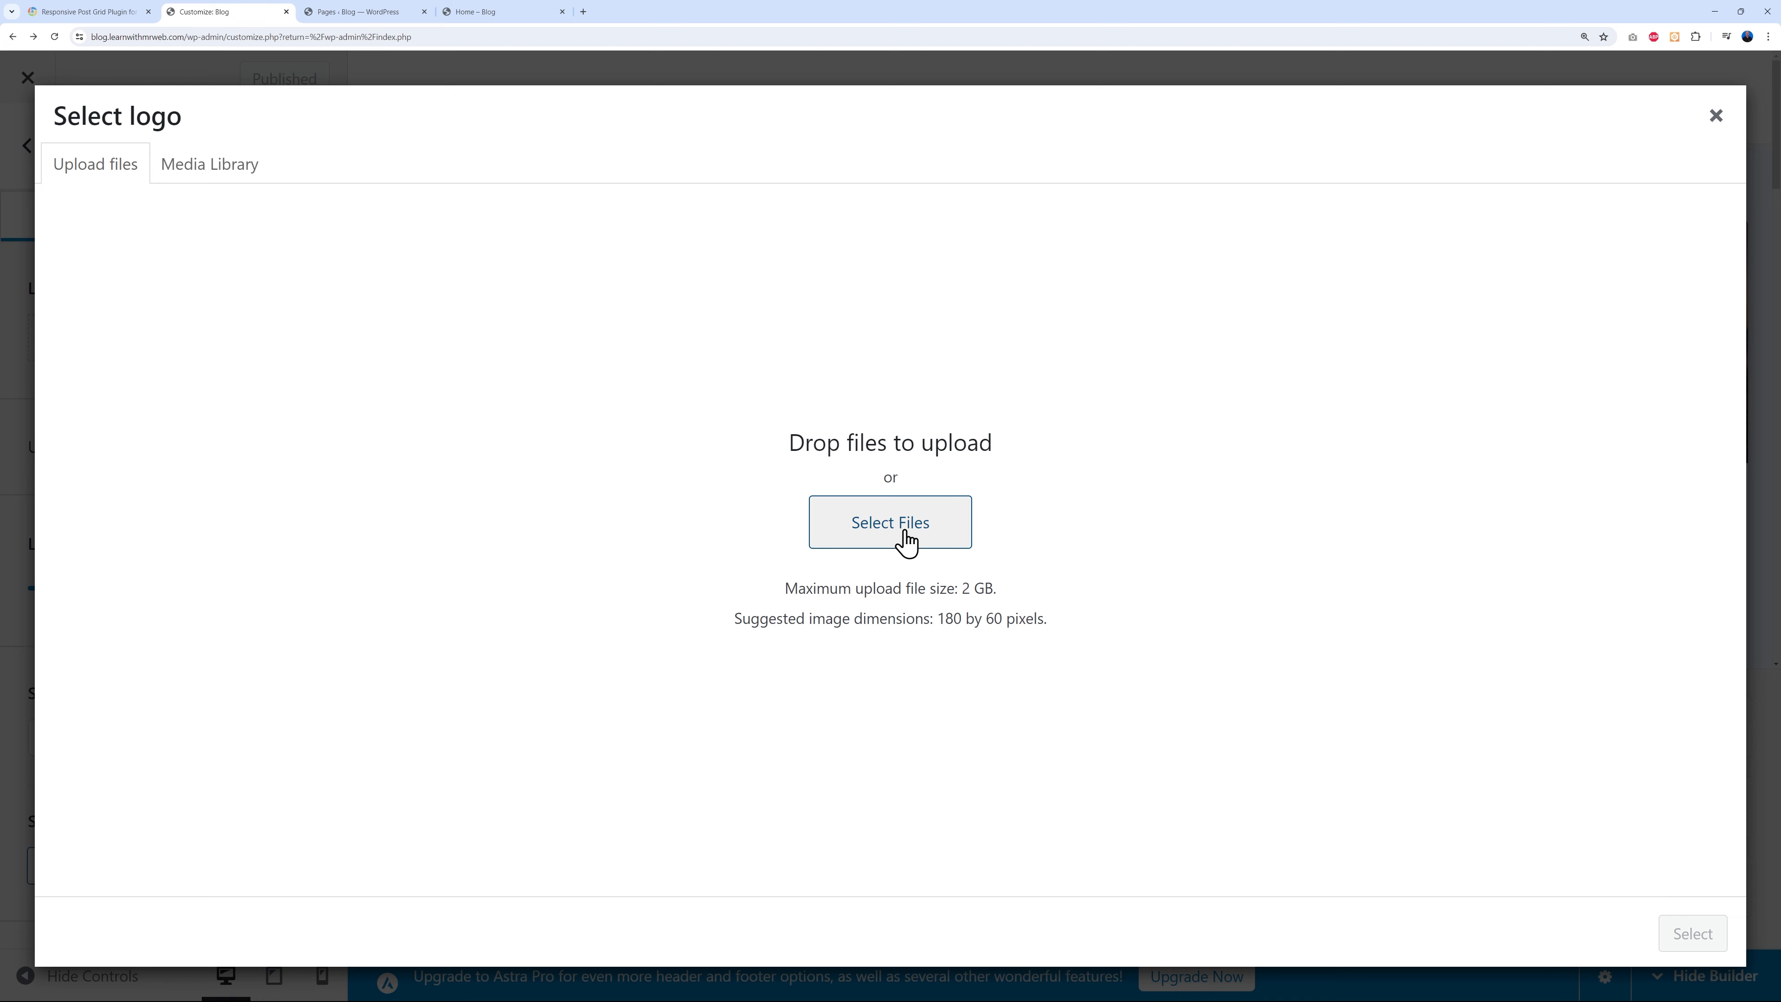
left_click(904, 536)
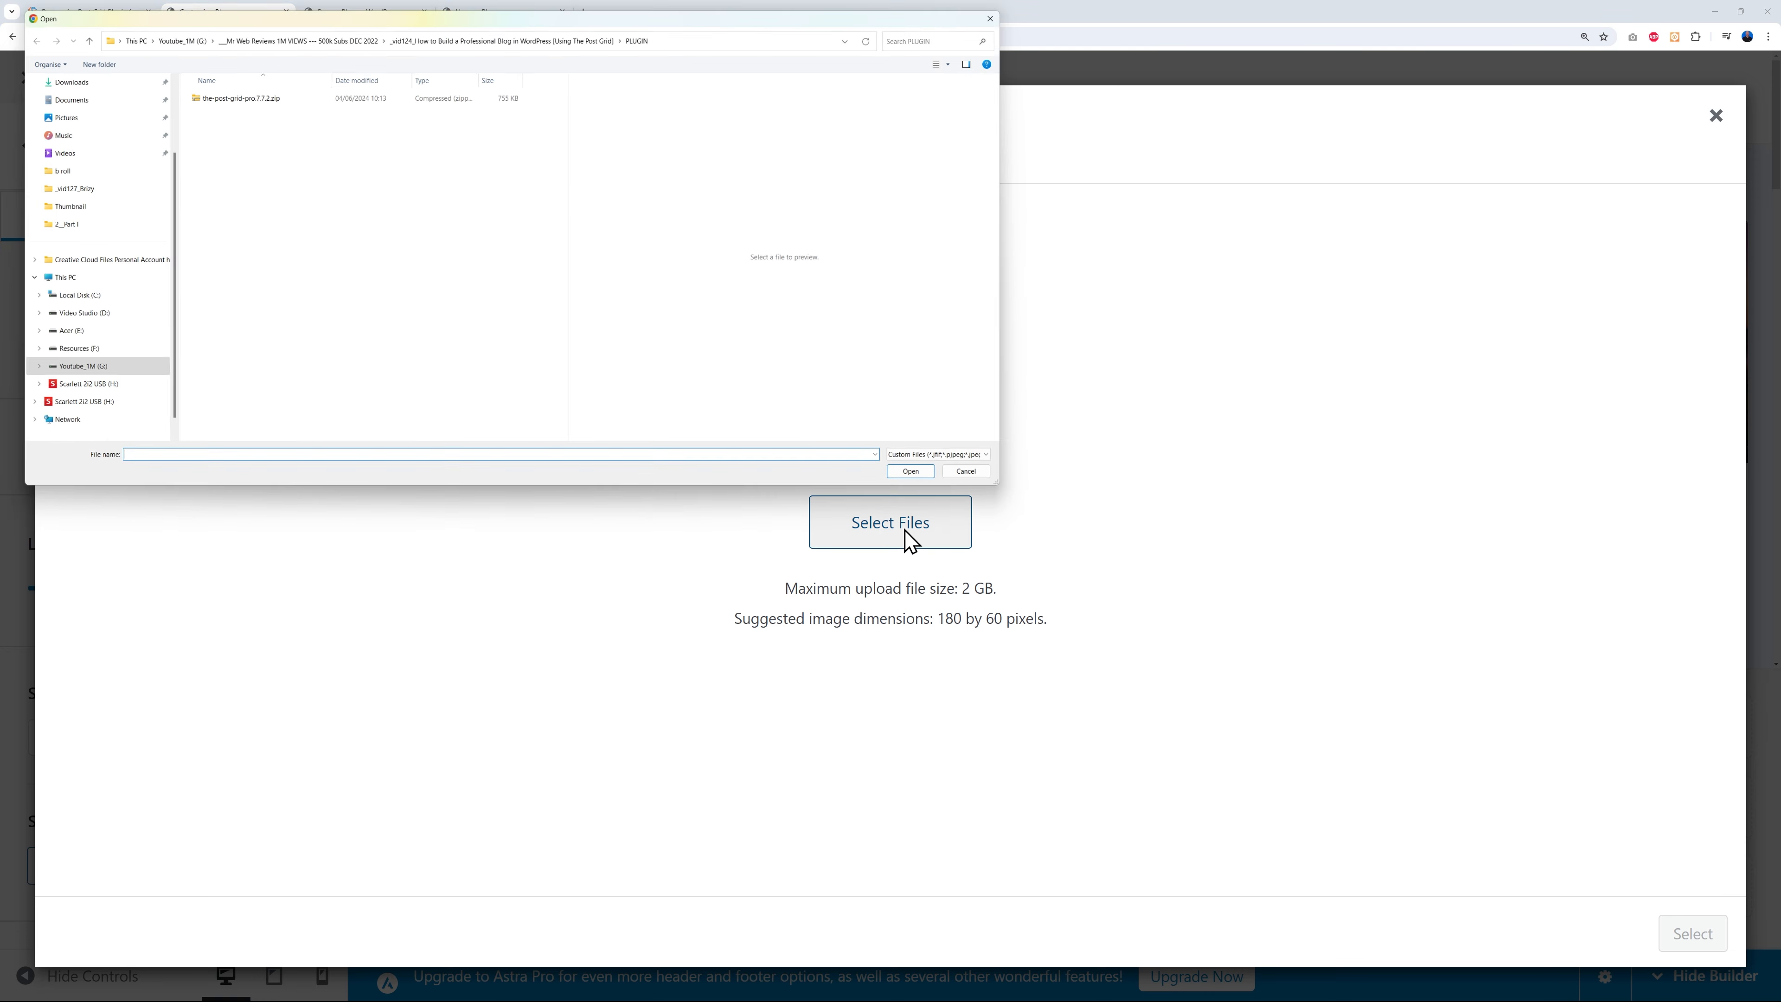
left_click(565, 32)
double_click(219, 187)
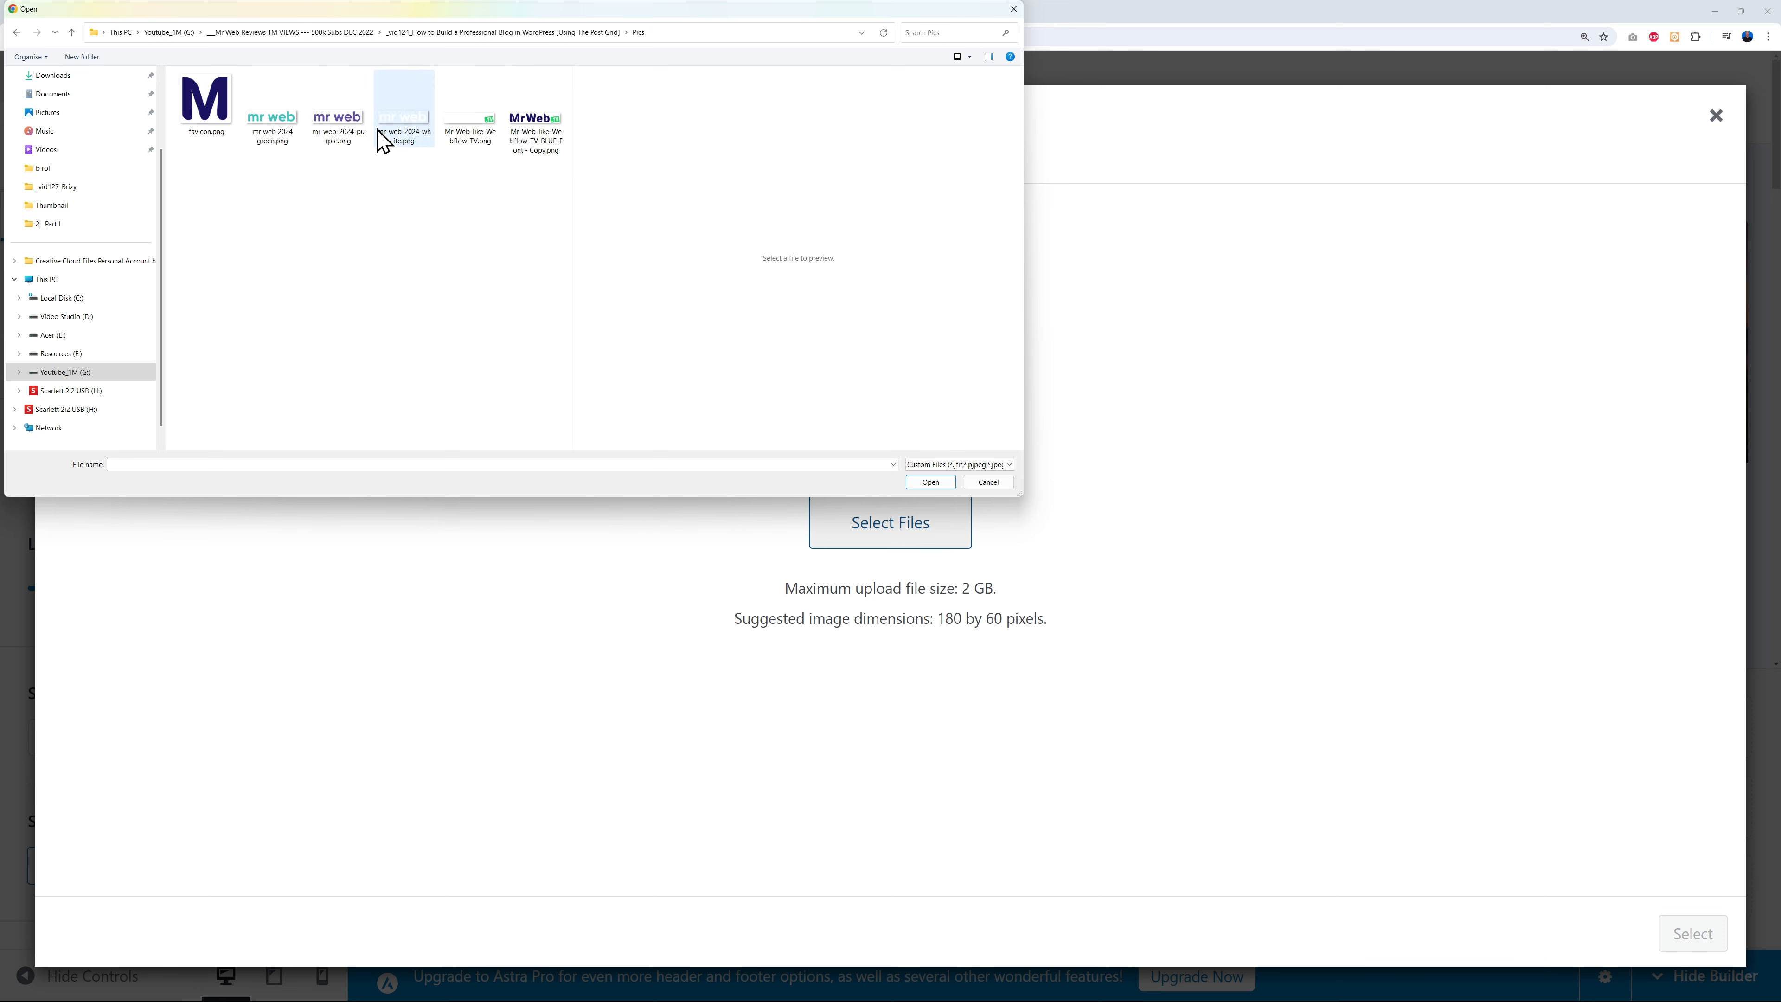
left_click(351, 135)
left_click(930, 482)
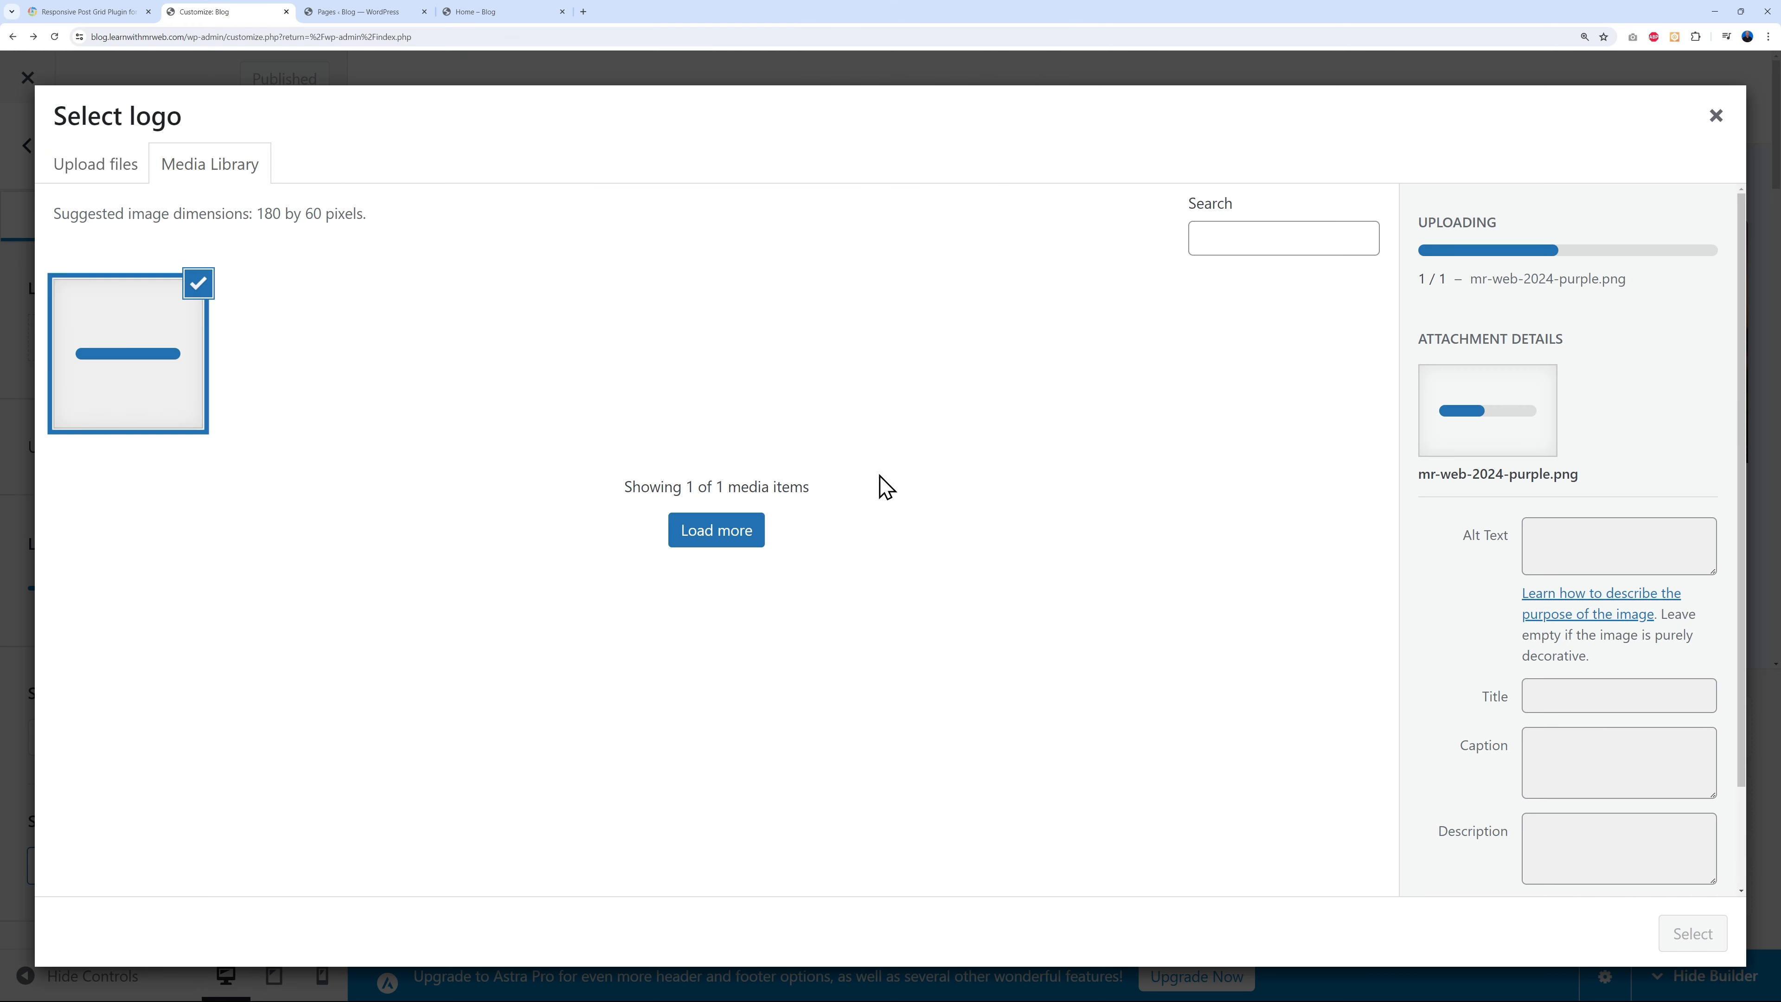
left_click(1680, 935)
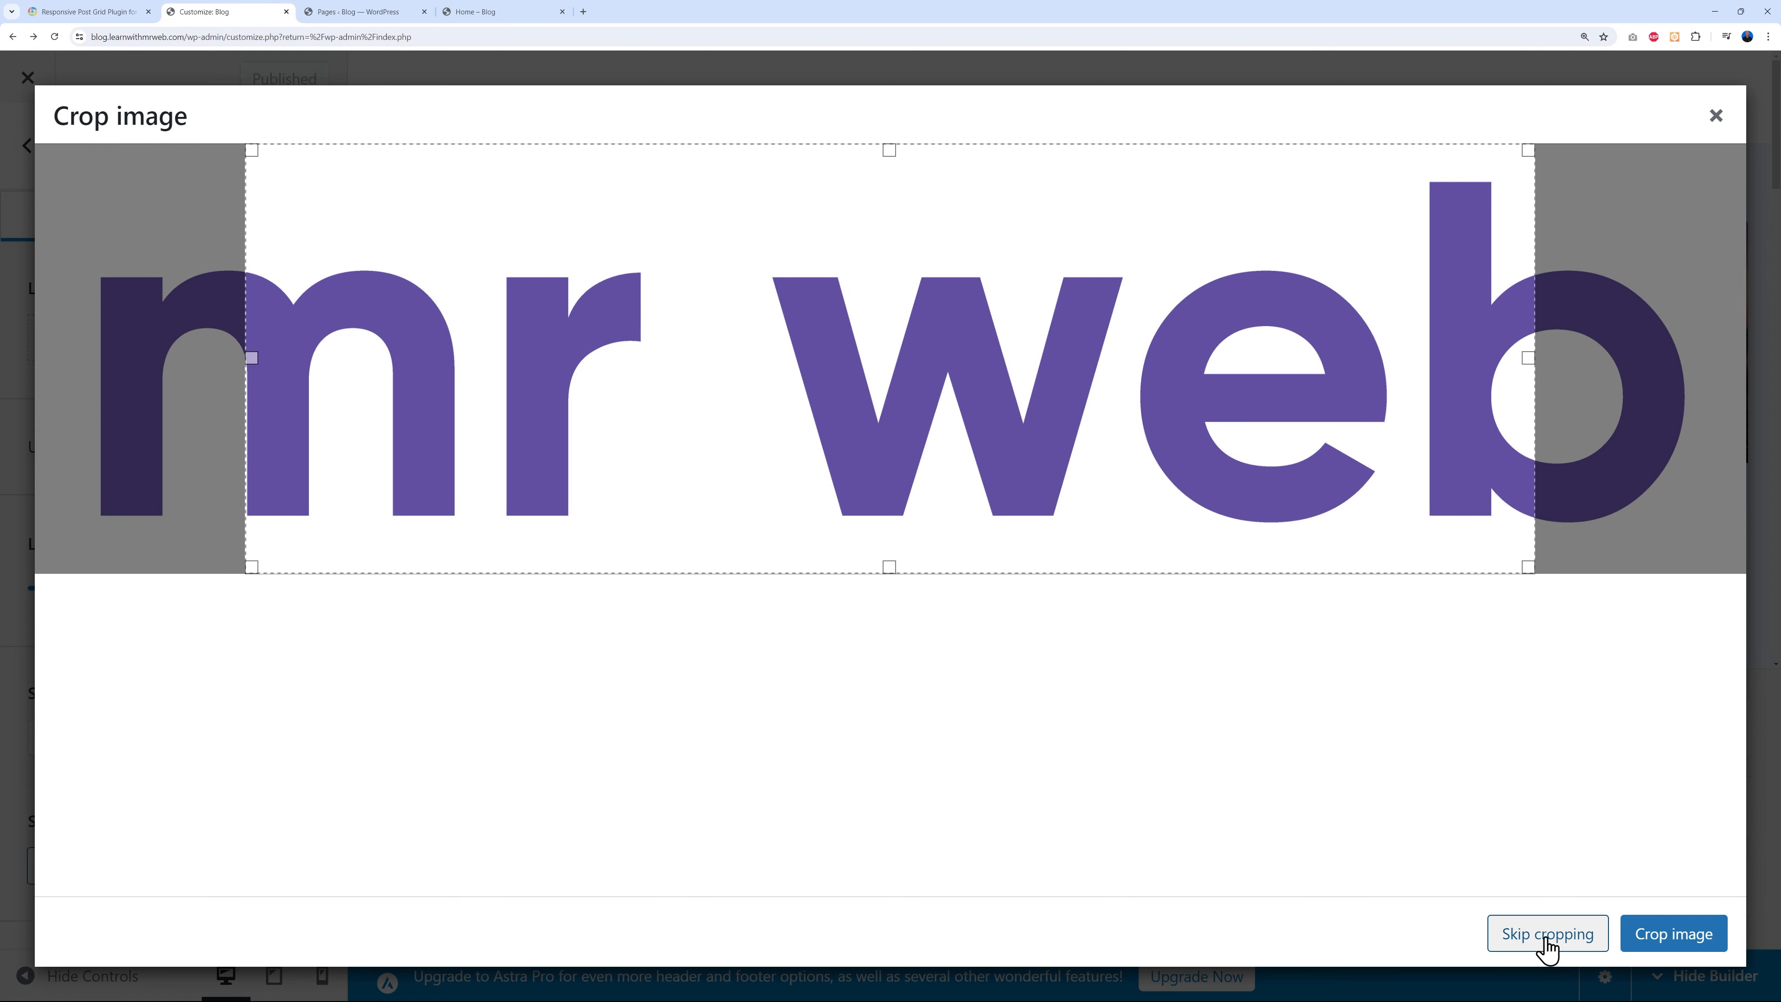
left_click(1543, 939)
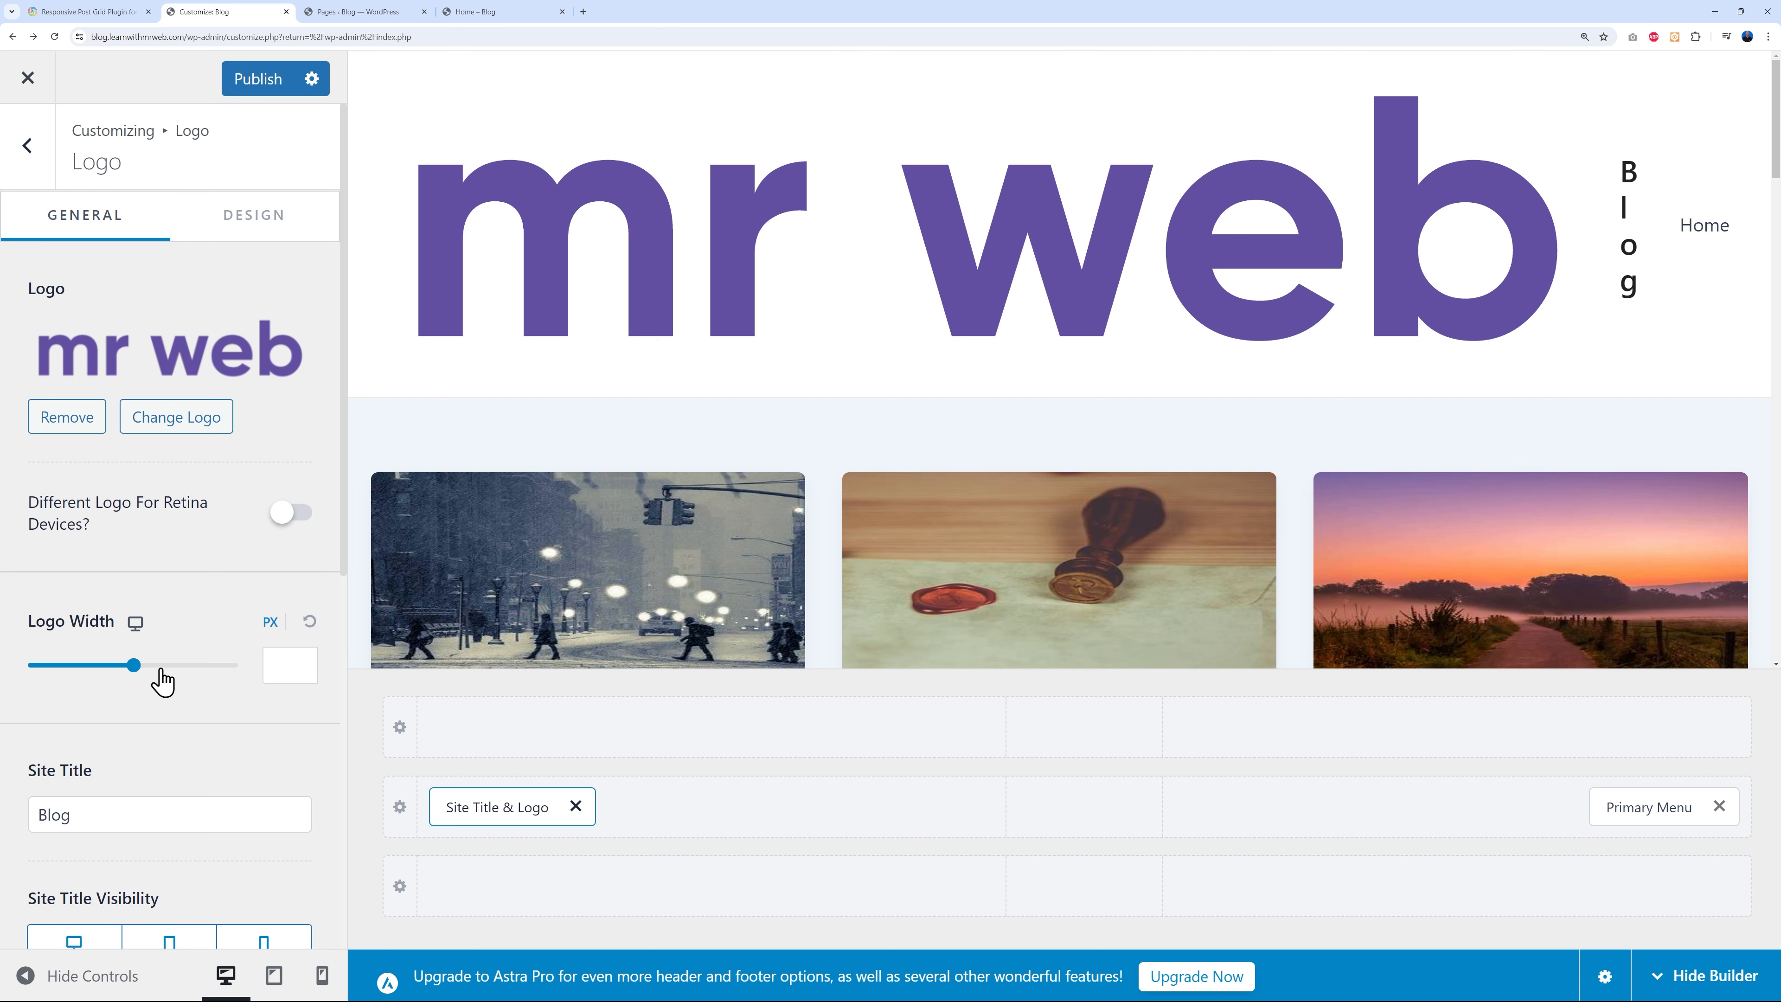
left_click_drag(140, 686, 78, 689)
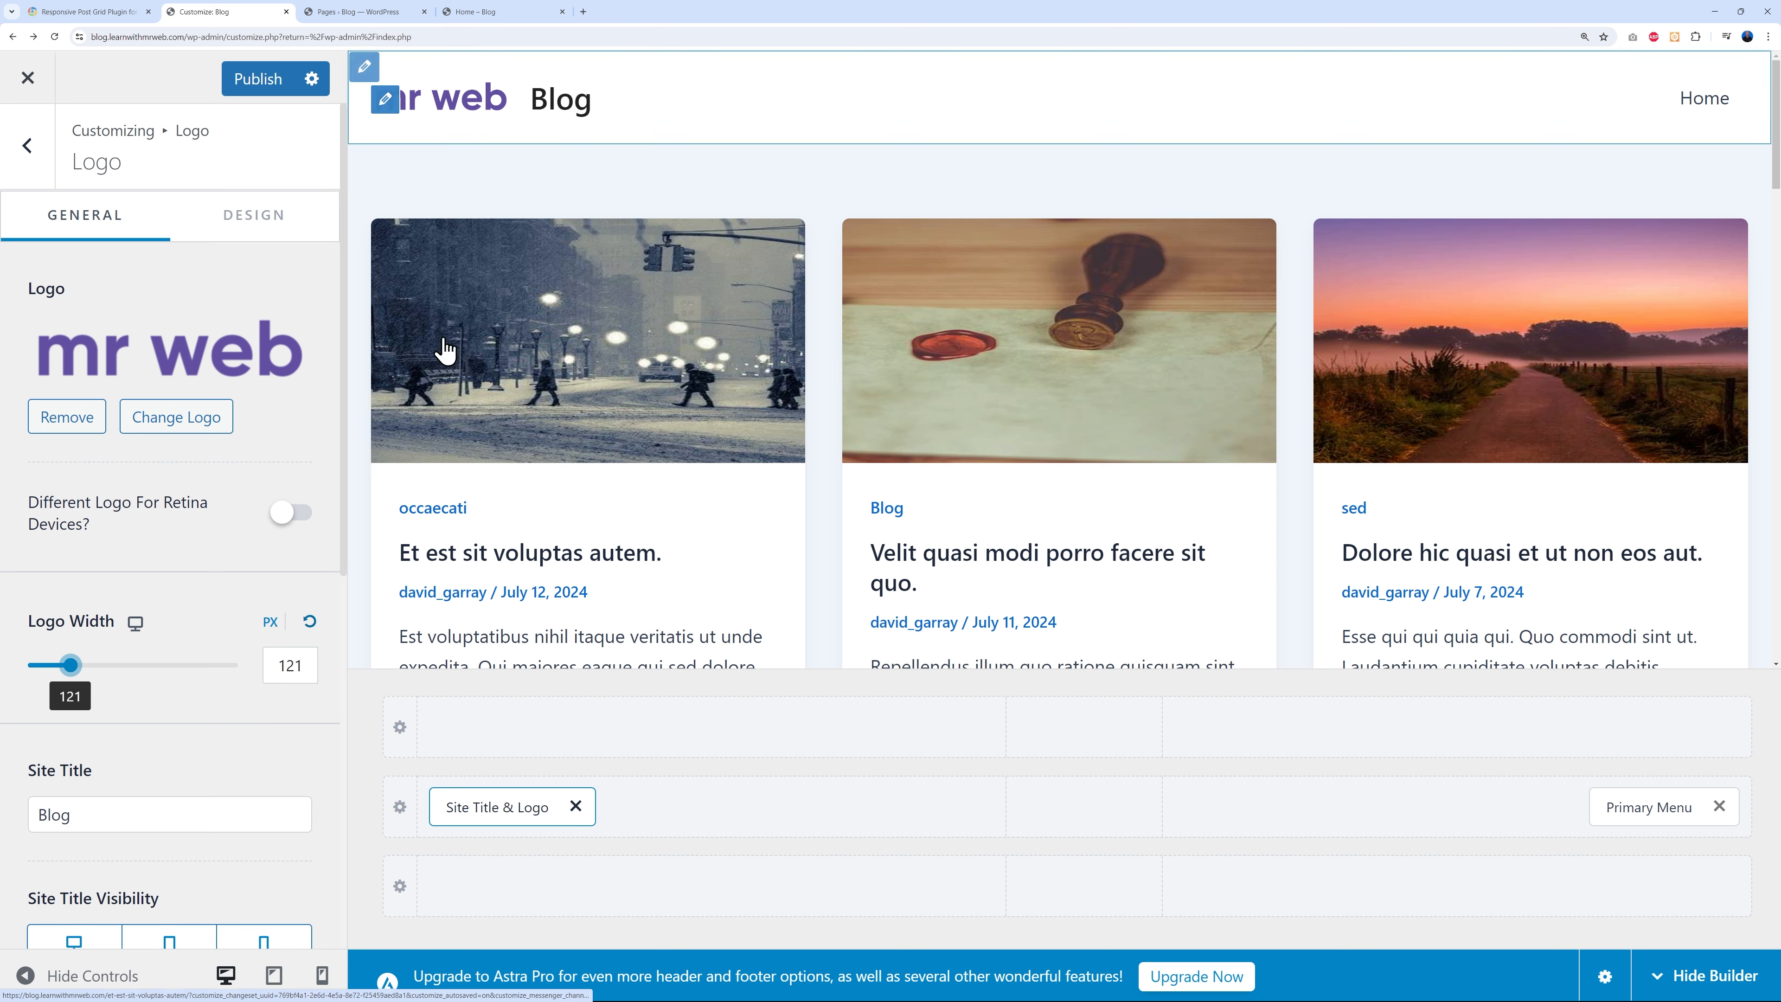
- Clear the site title 'Blog' so only the logo shows, then go to the admin Dashboard
scroll(238, 544, "down", 3)
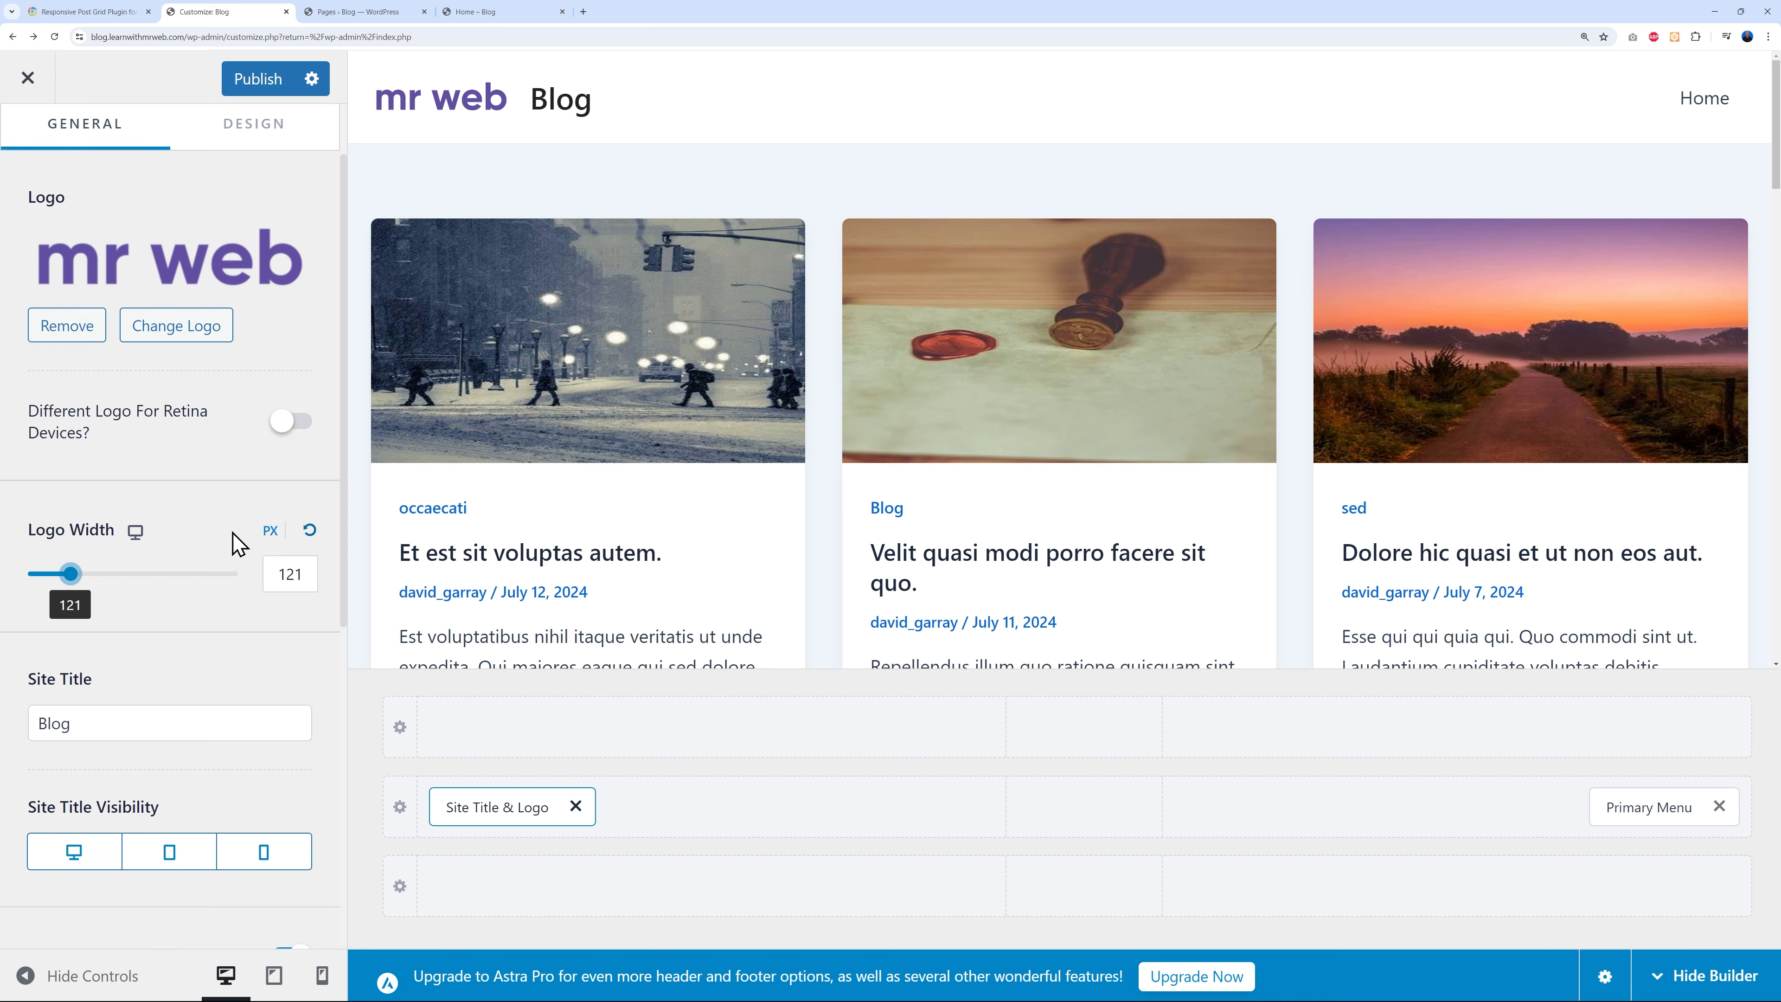
left_click_drag(77, 582, 24, 598)
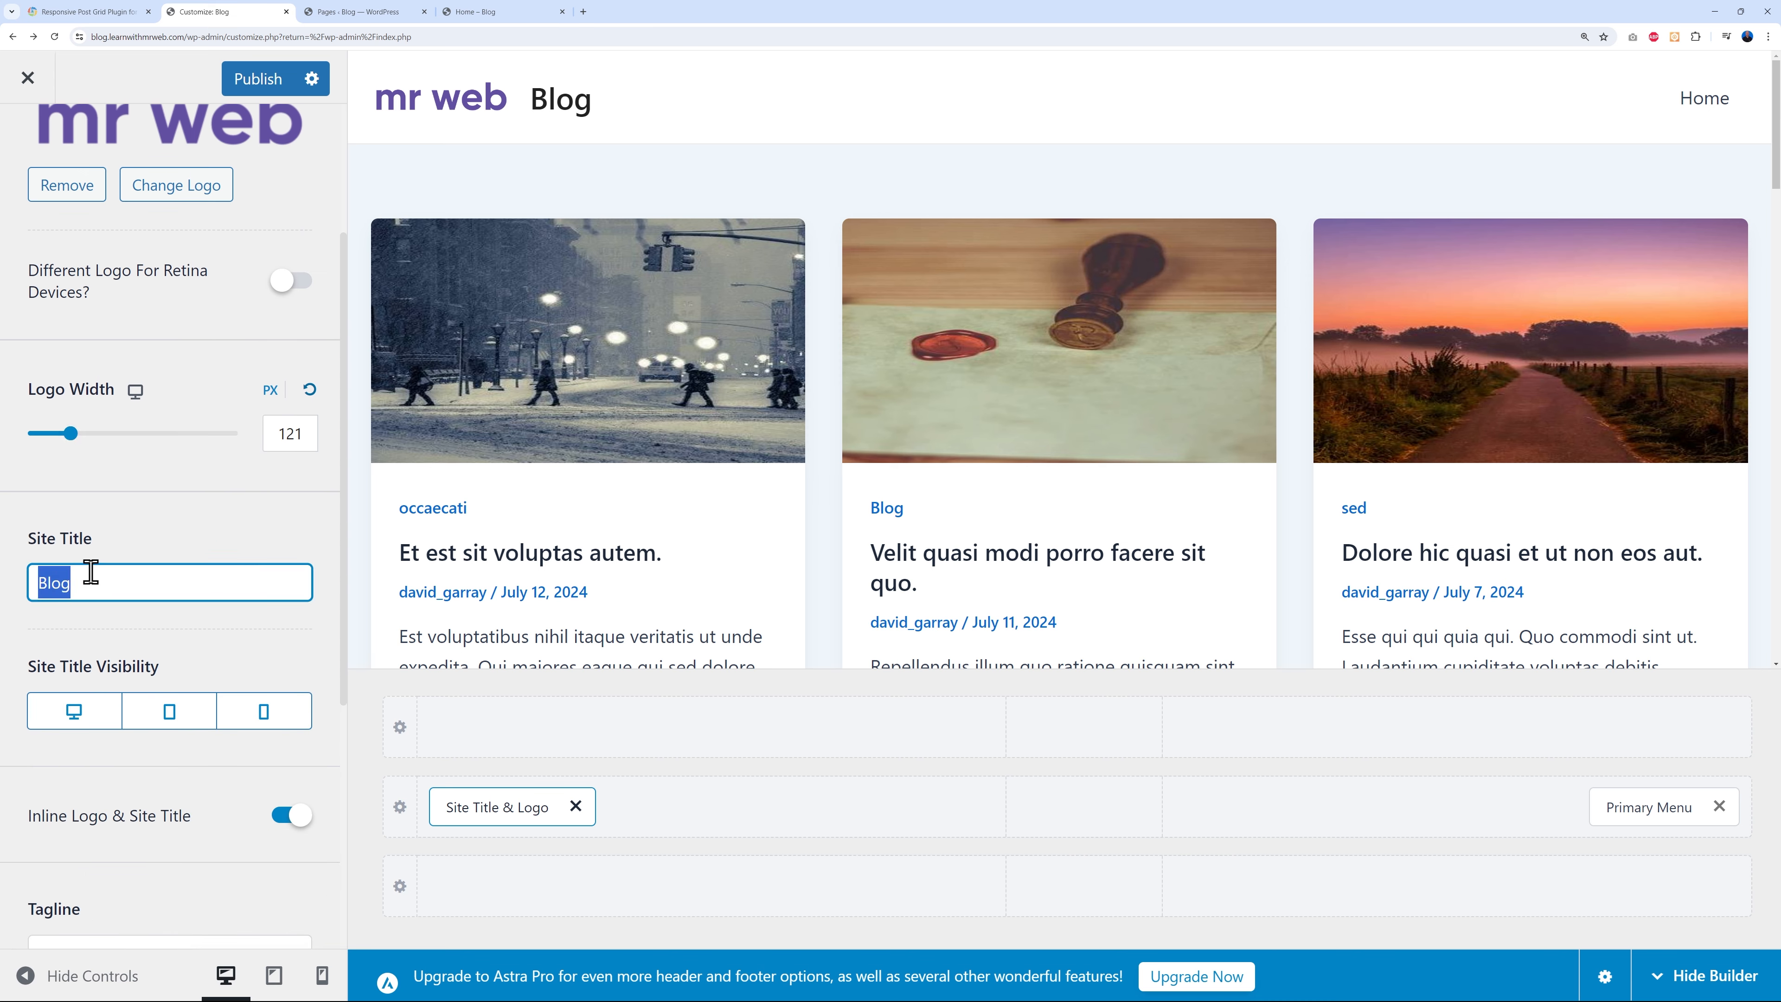
key("BackSpace")
left_click(205, 533)
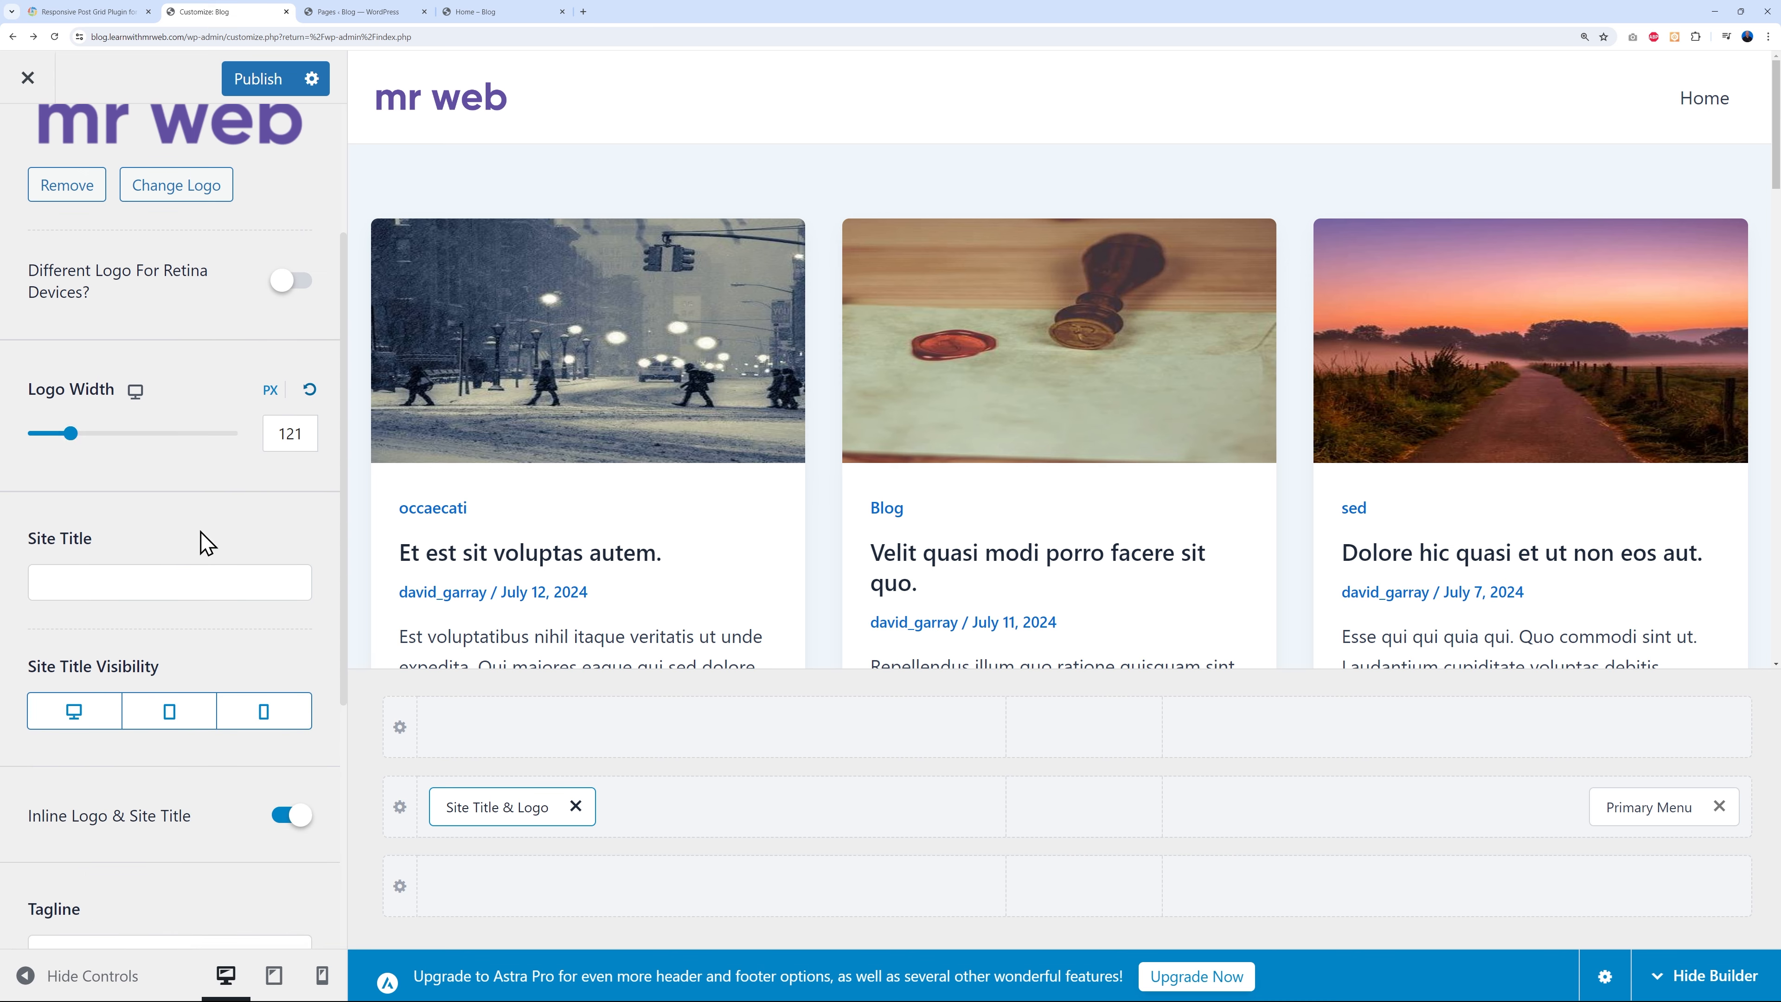
scroll(201, 551, "up", 2)
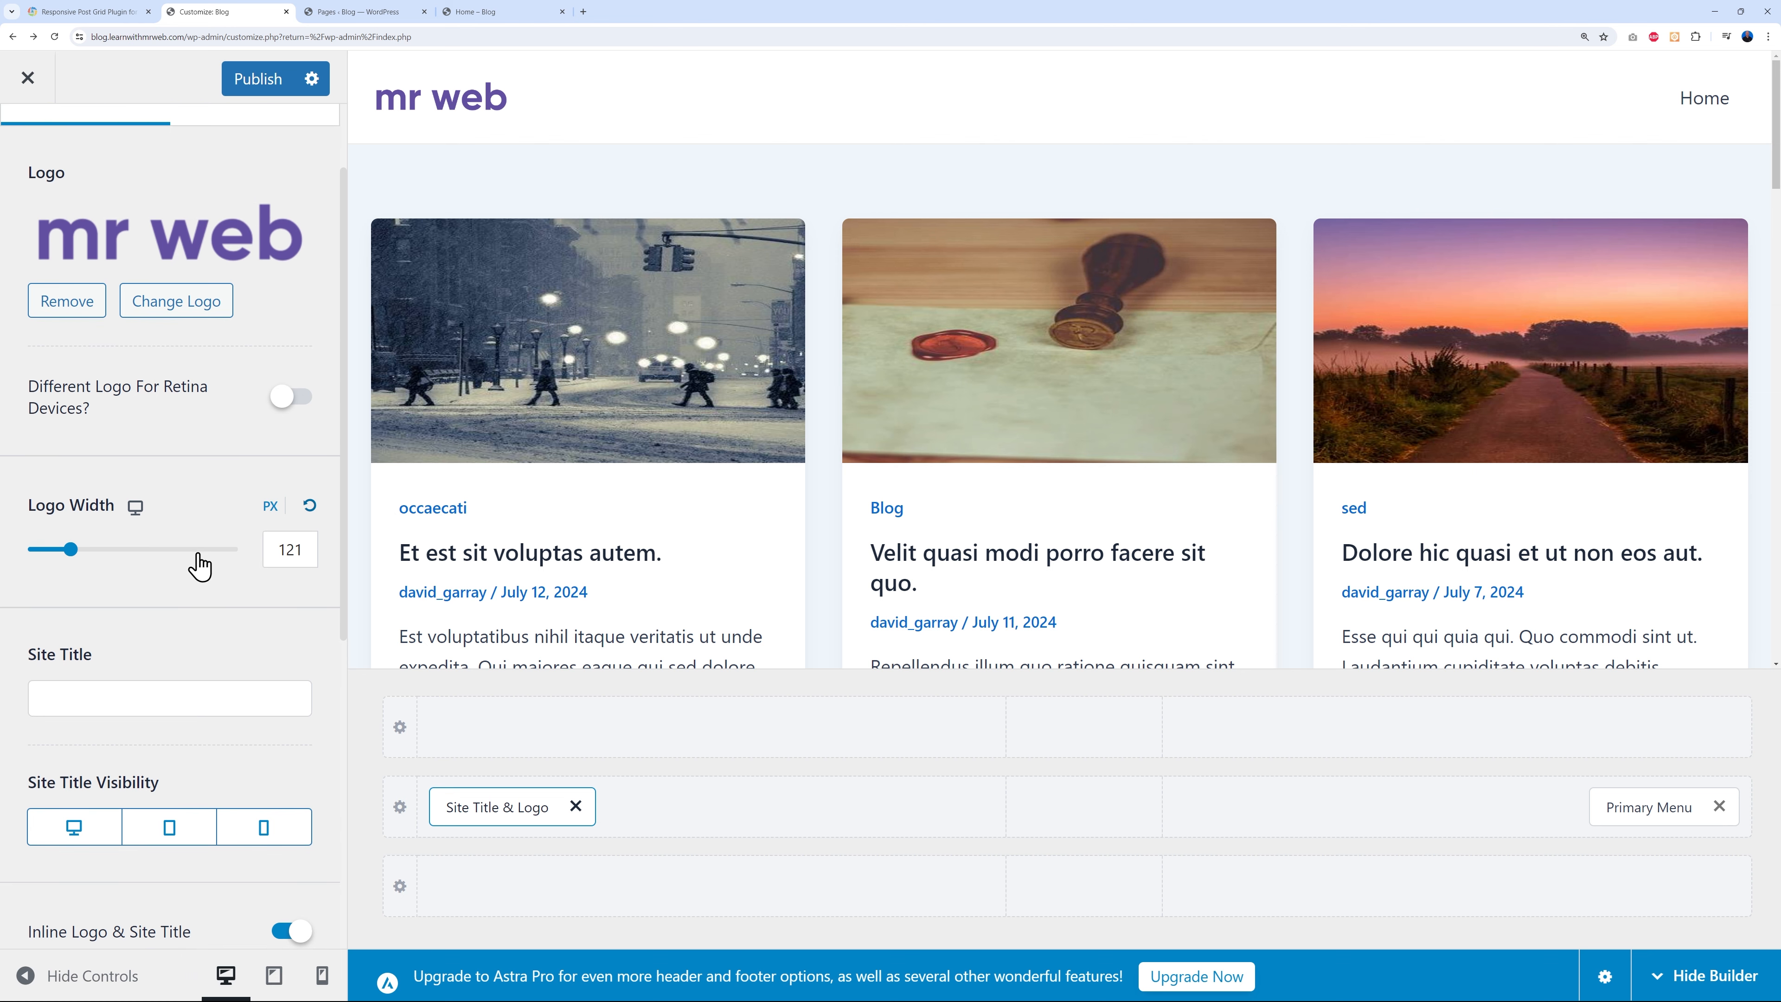
scroll(54, 702, "up", 1)
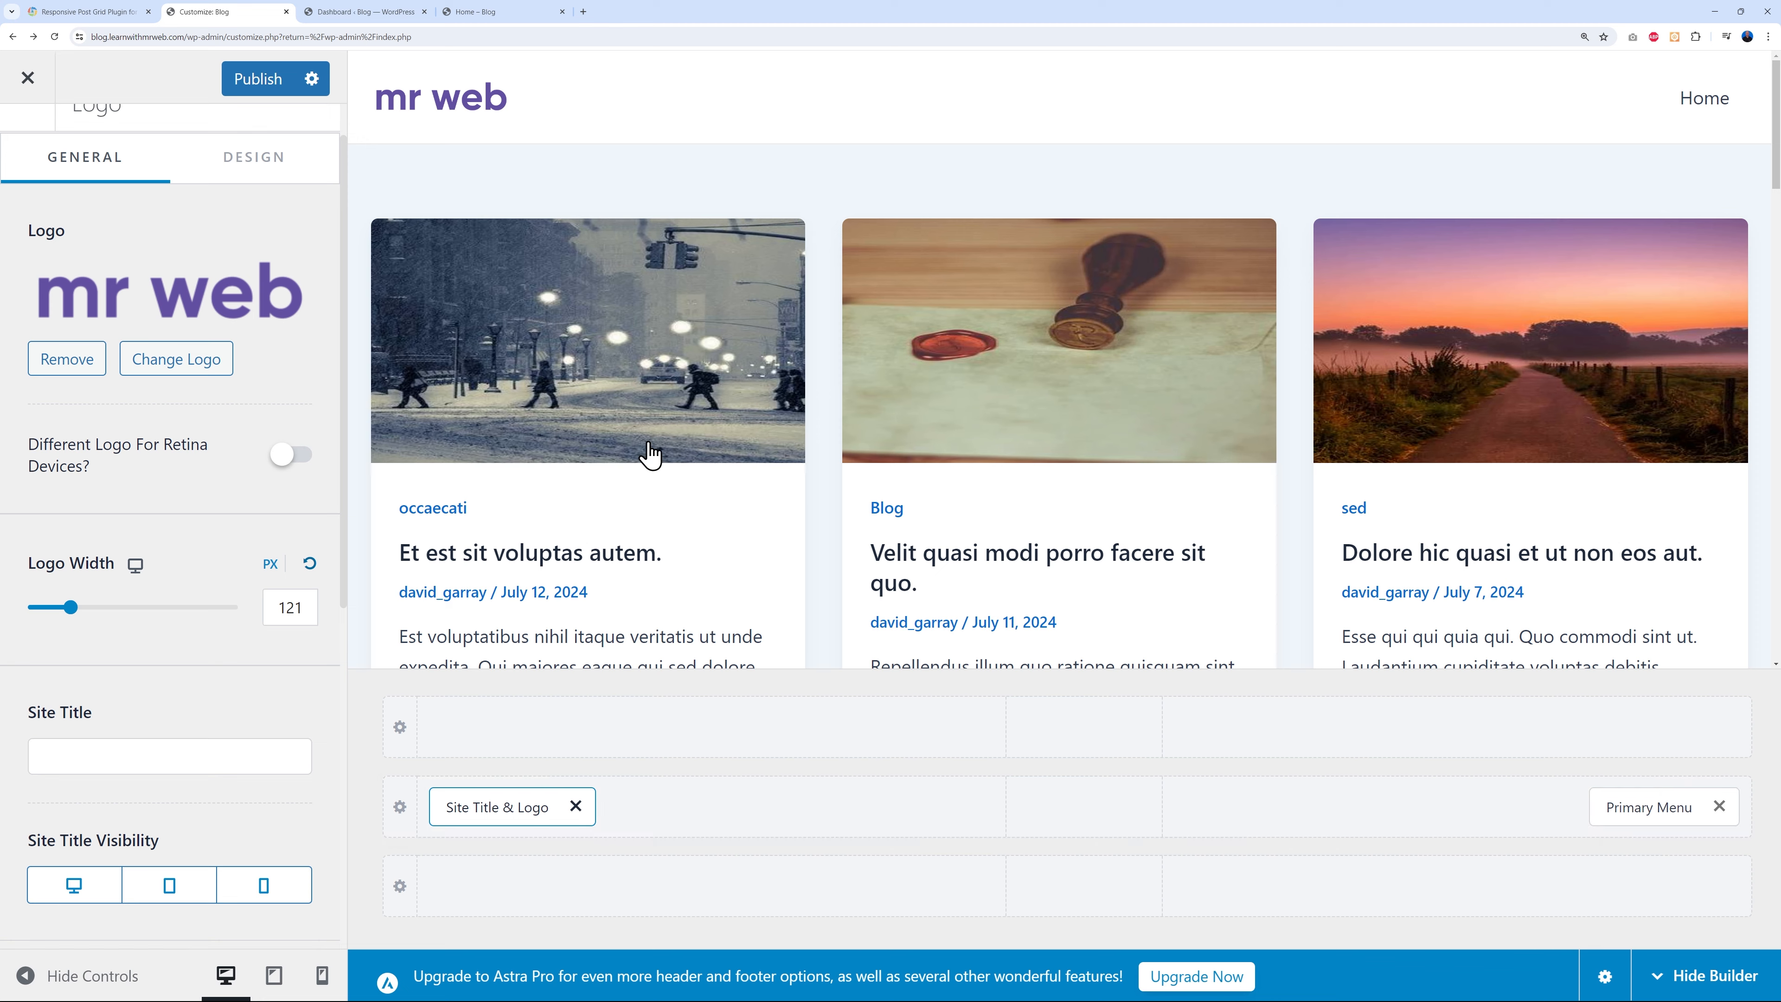
left_click(393, 13)
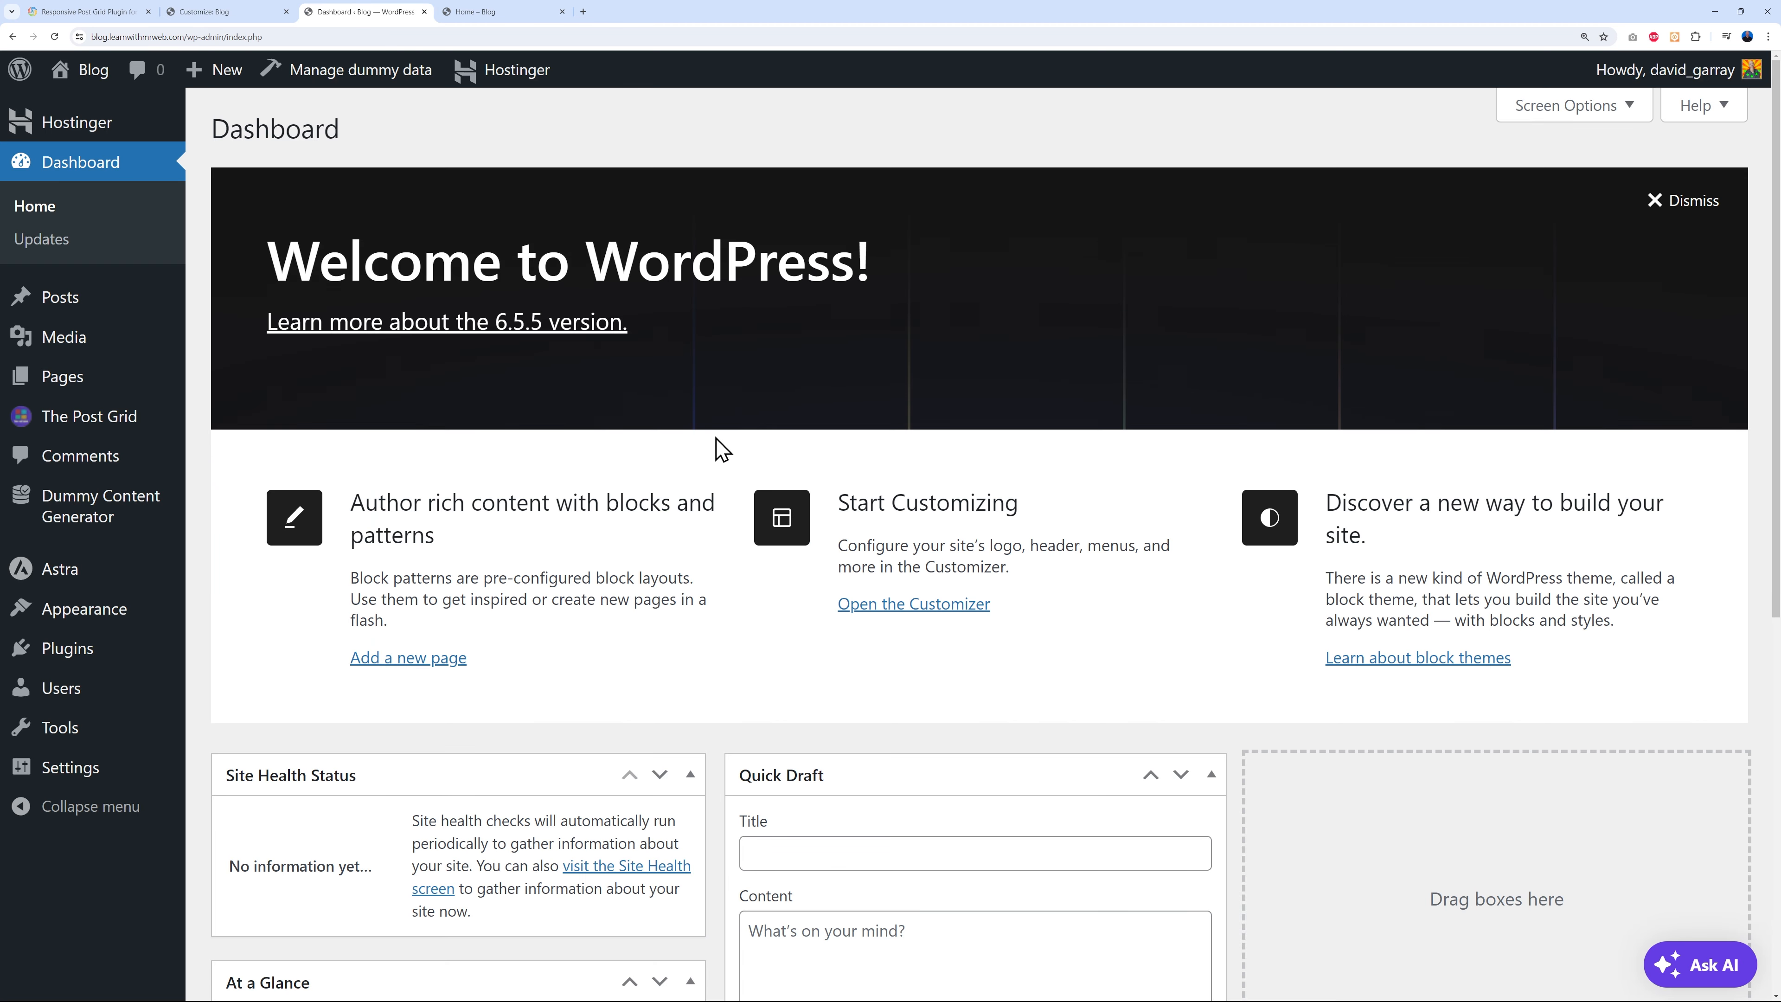
- Create a new menu named Main assigned to the Primary Menu location
mouse_move(130, 615)
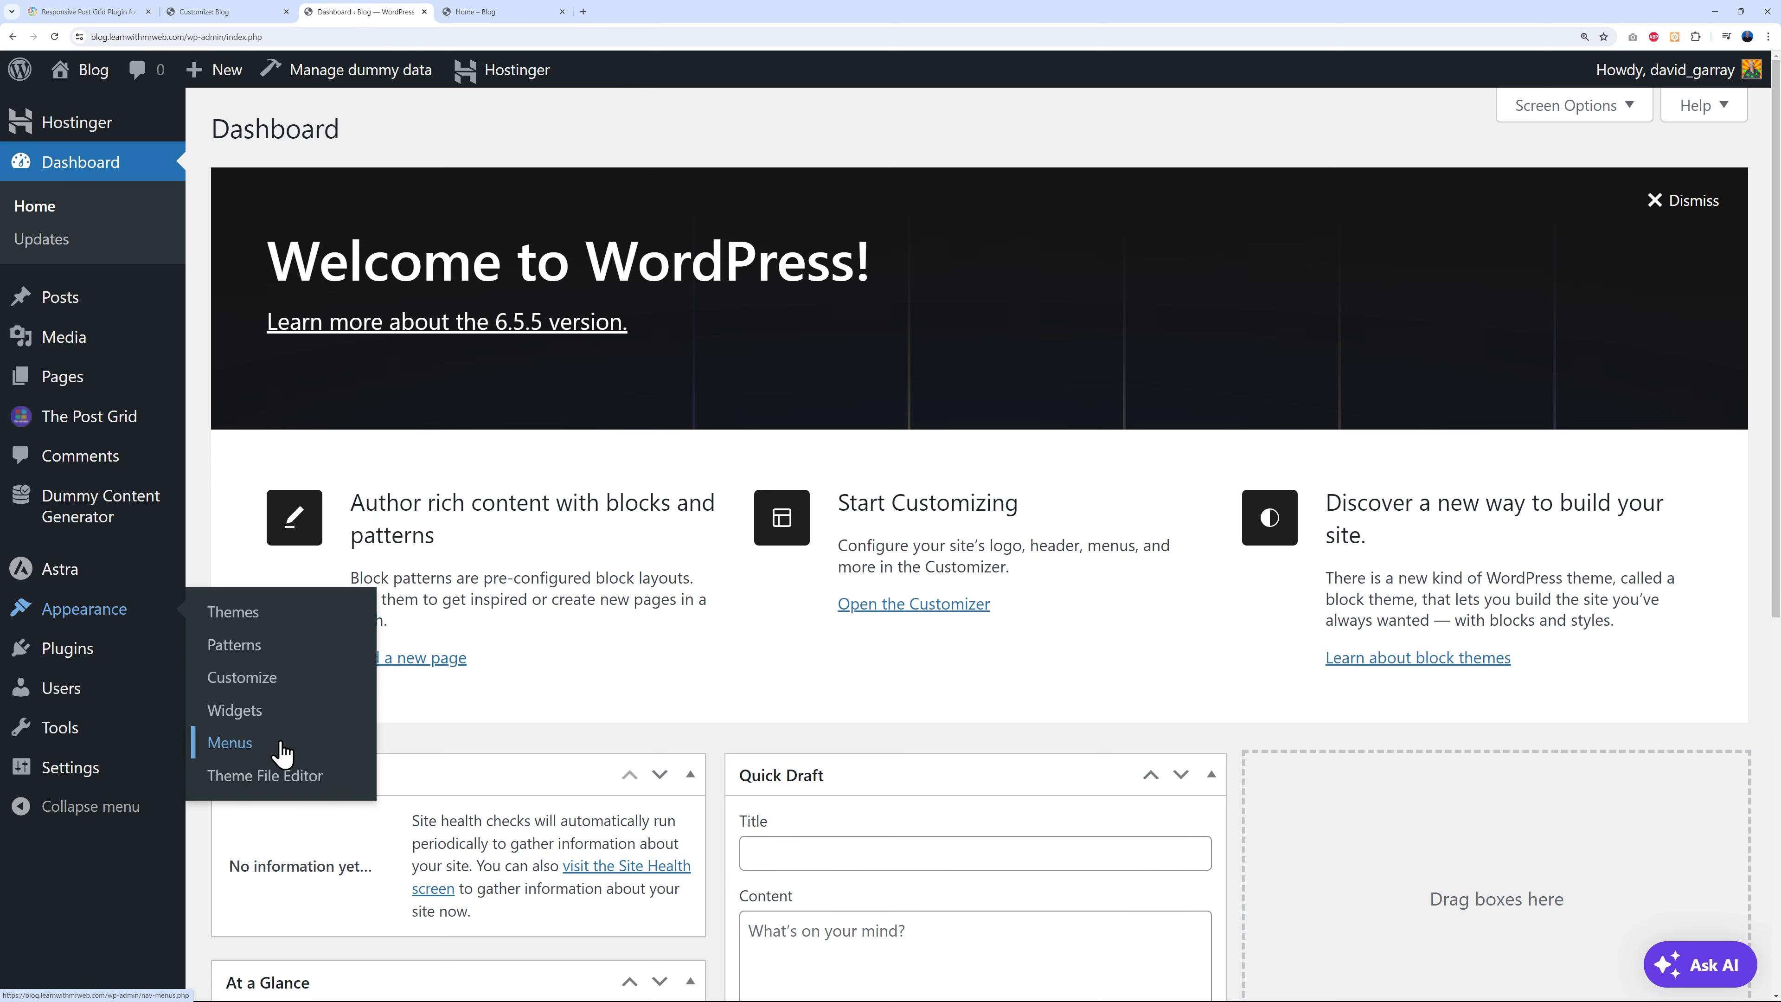
left_click(230, 742)
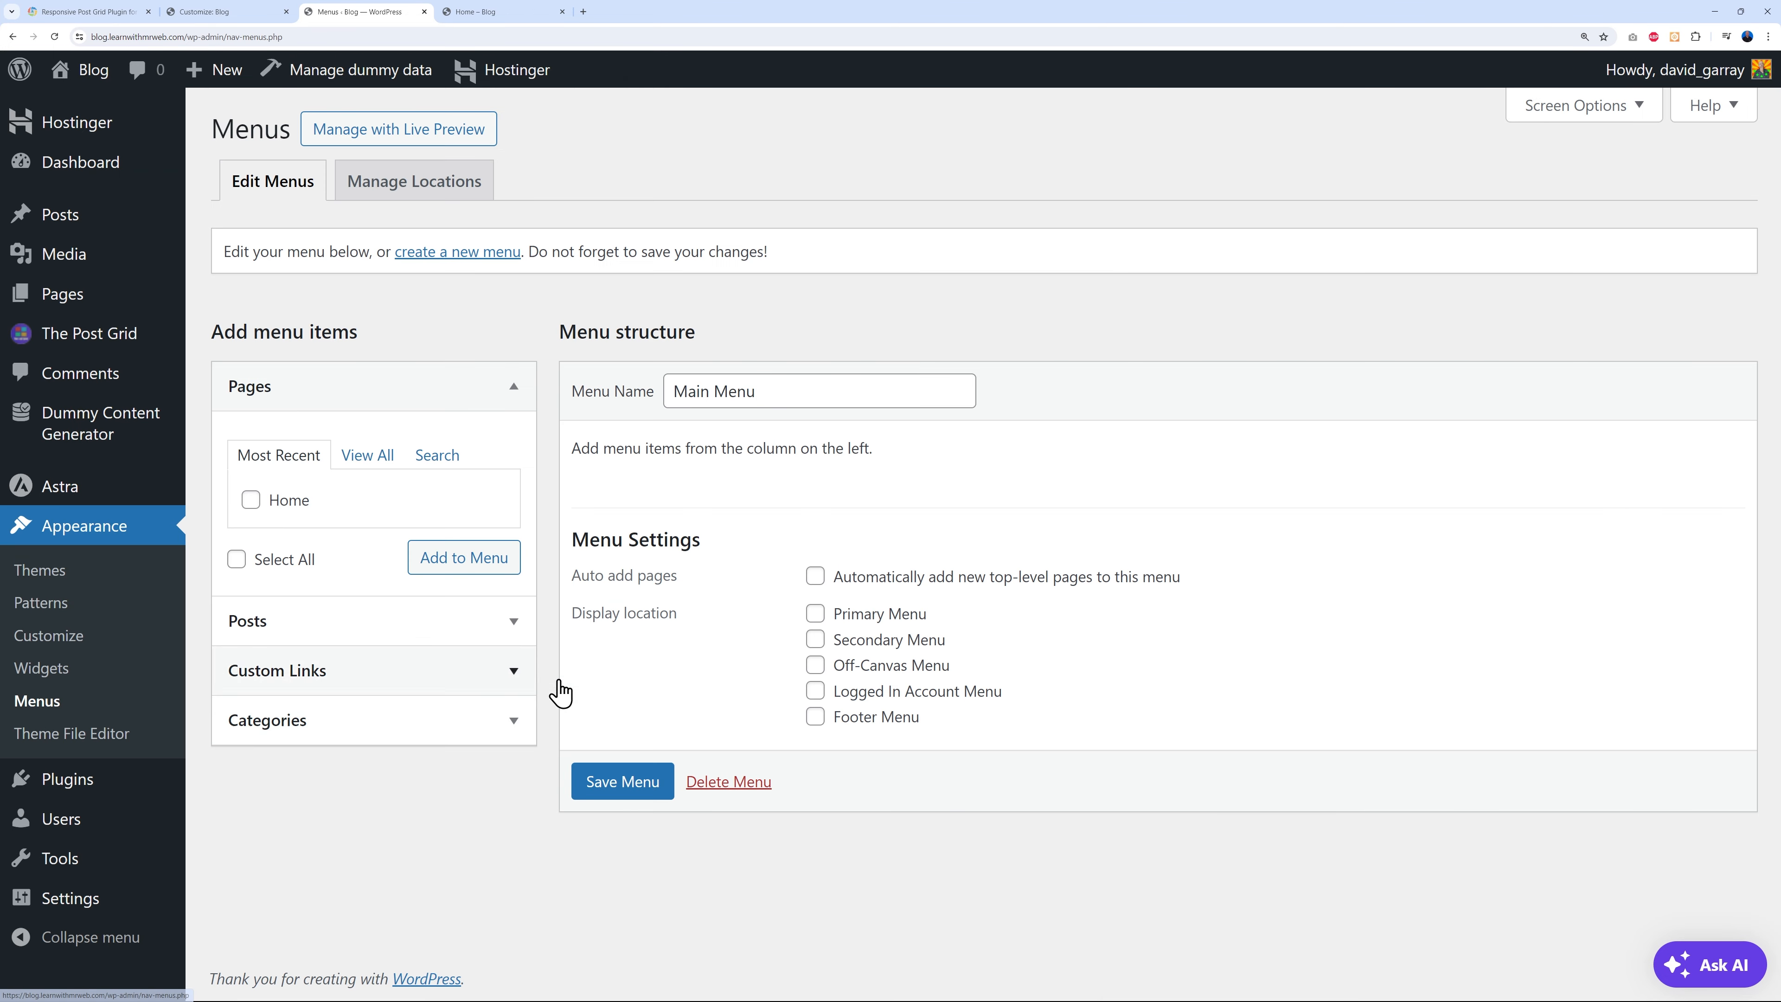
left_click(465, 259)
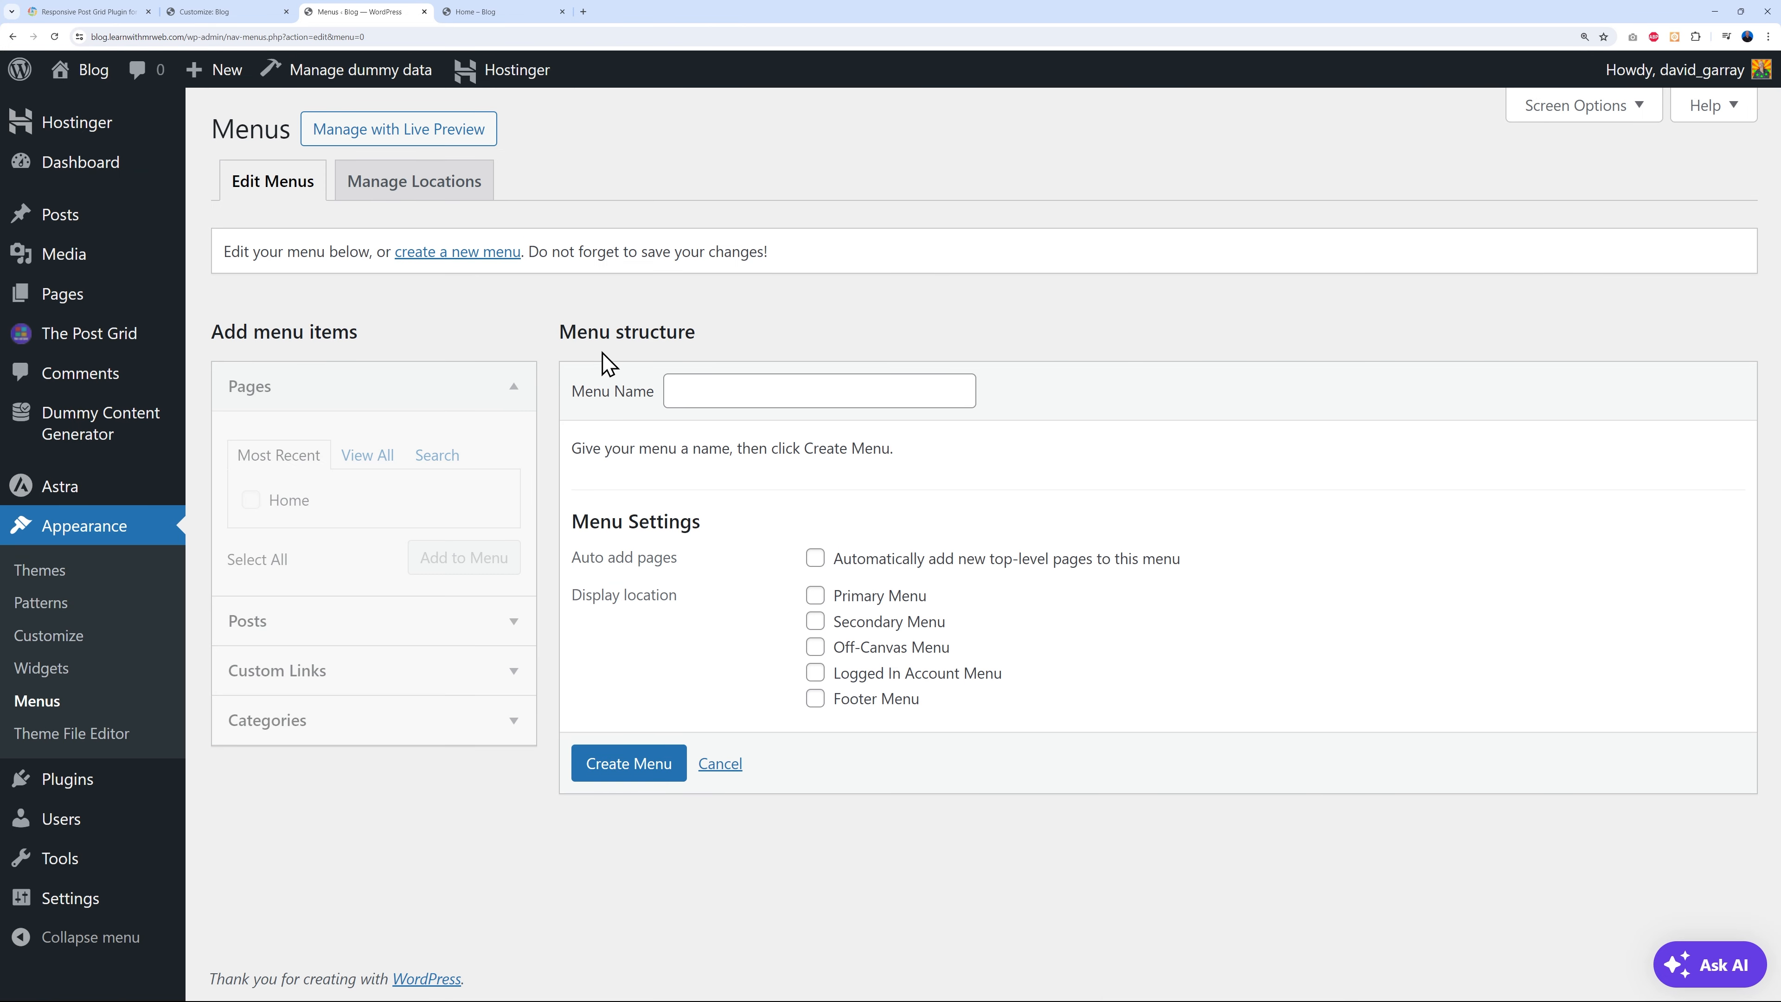
left_click(747, 397)
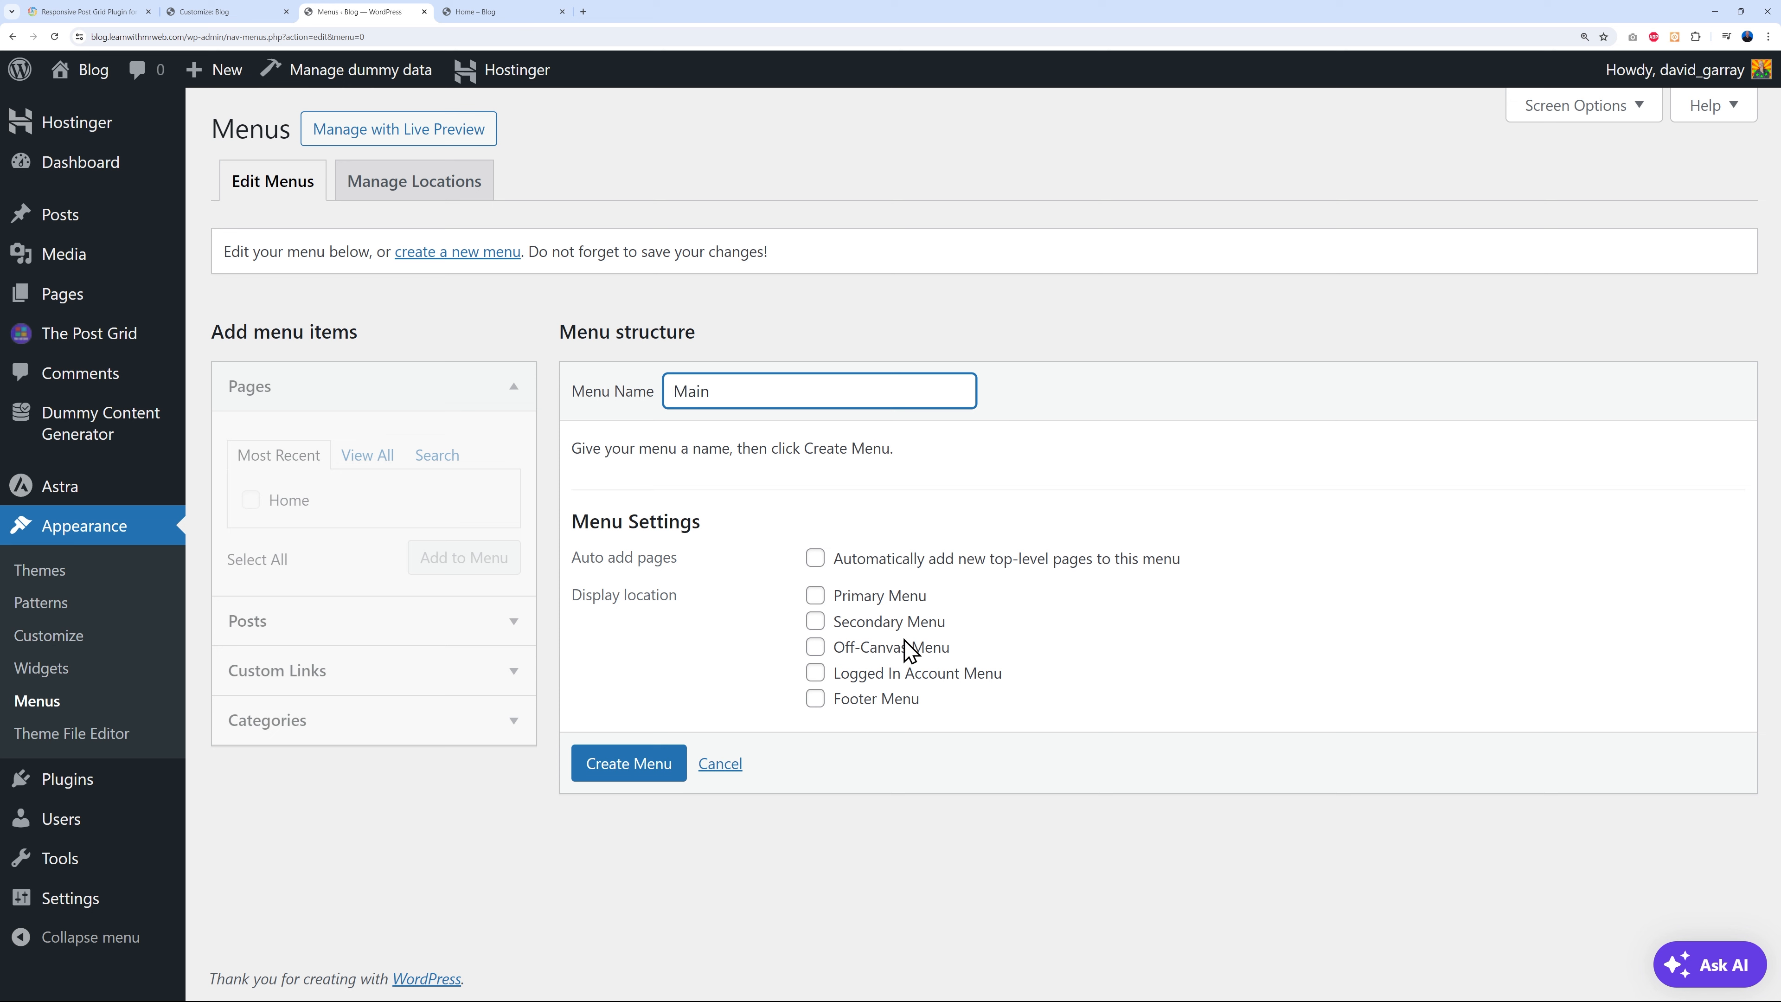
left_click(814, 597)
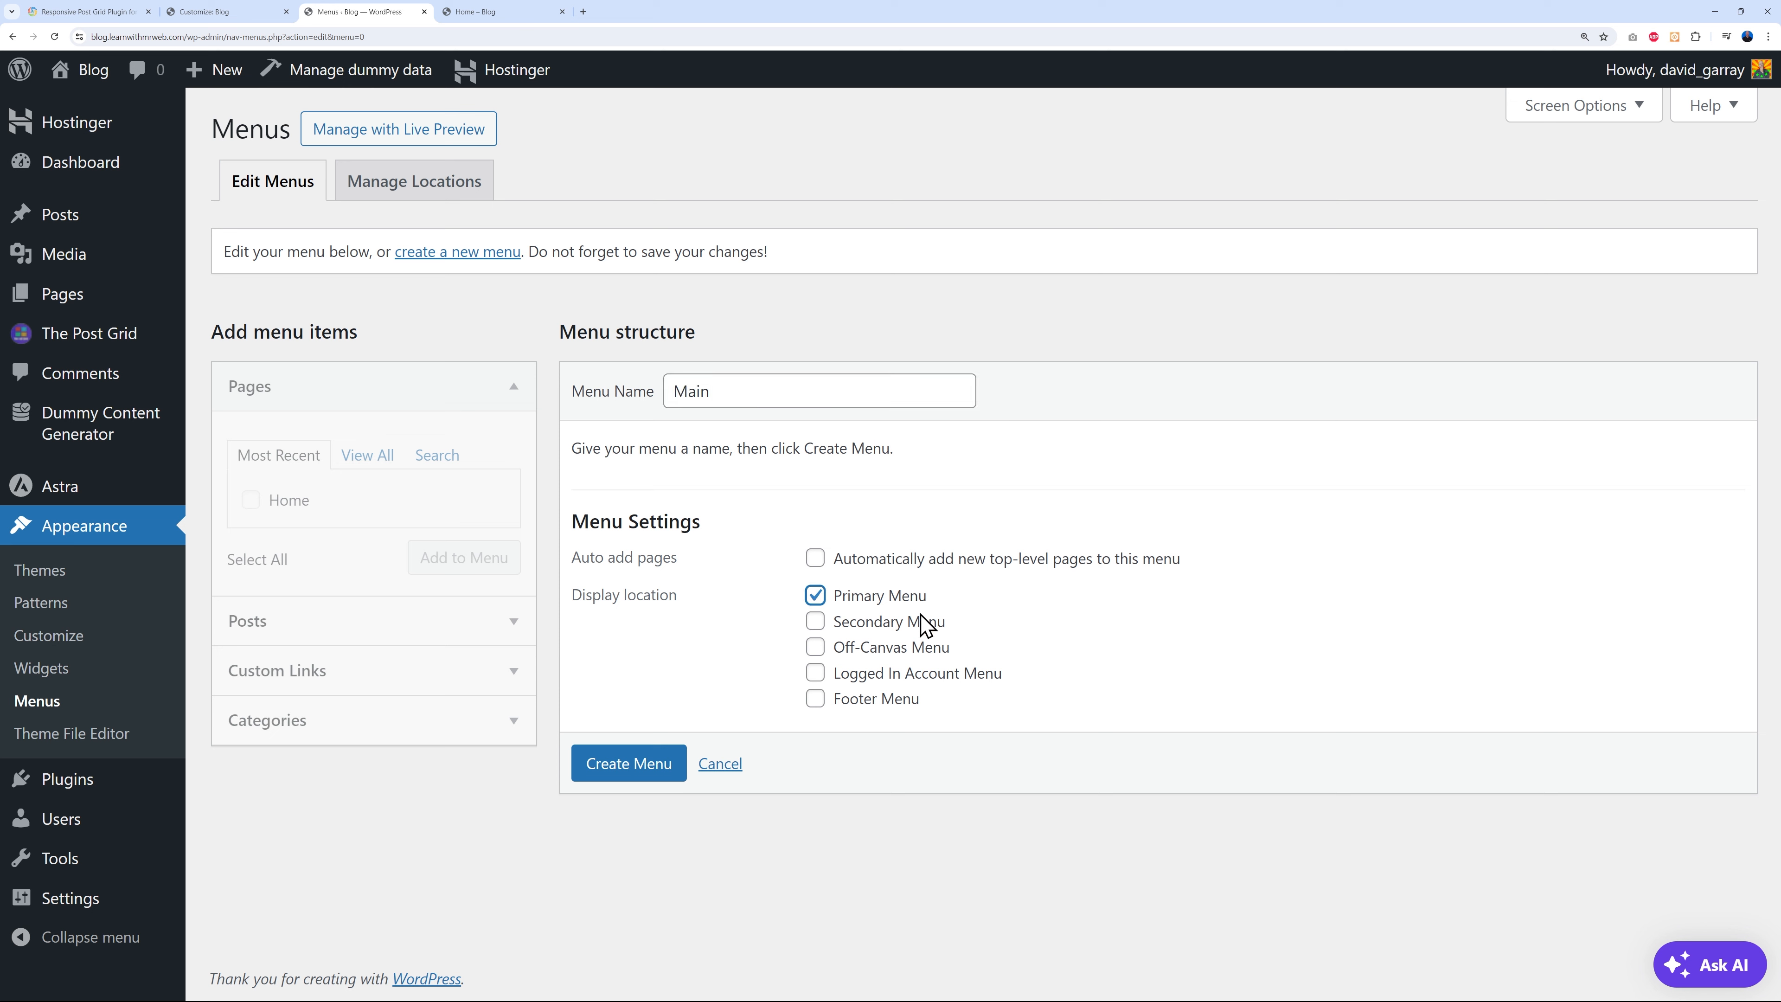
left_click(638, 771)
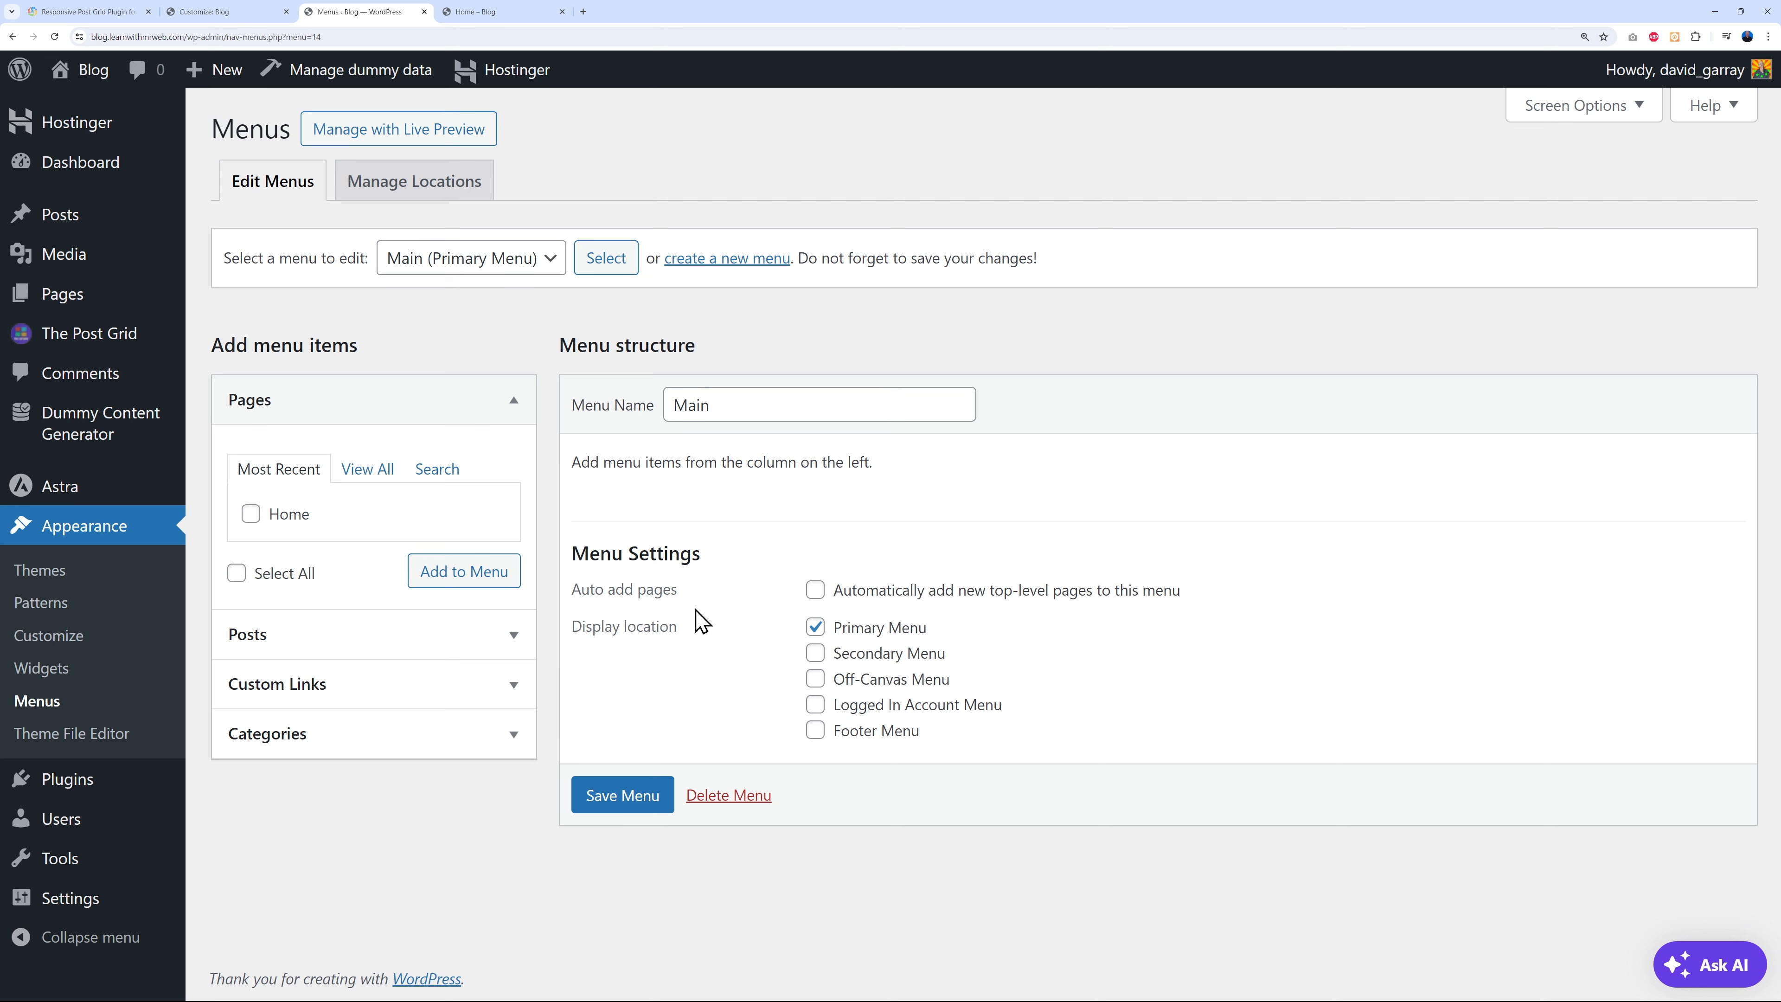
- Add the officia, impedit, occaecati, sed and odio categories to Main, save, and view the site
left_click(519, 738)
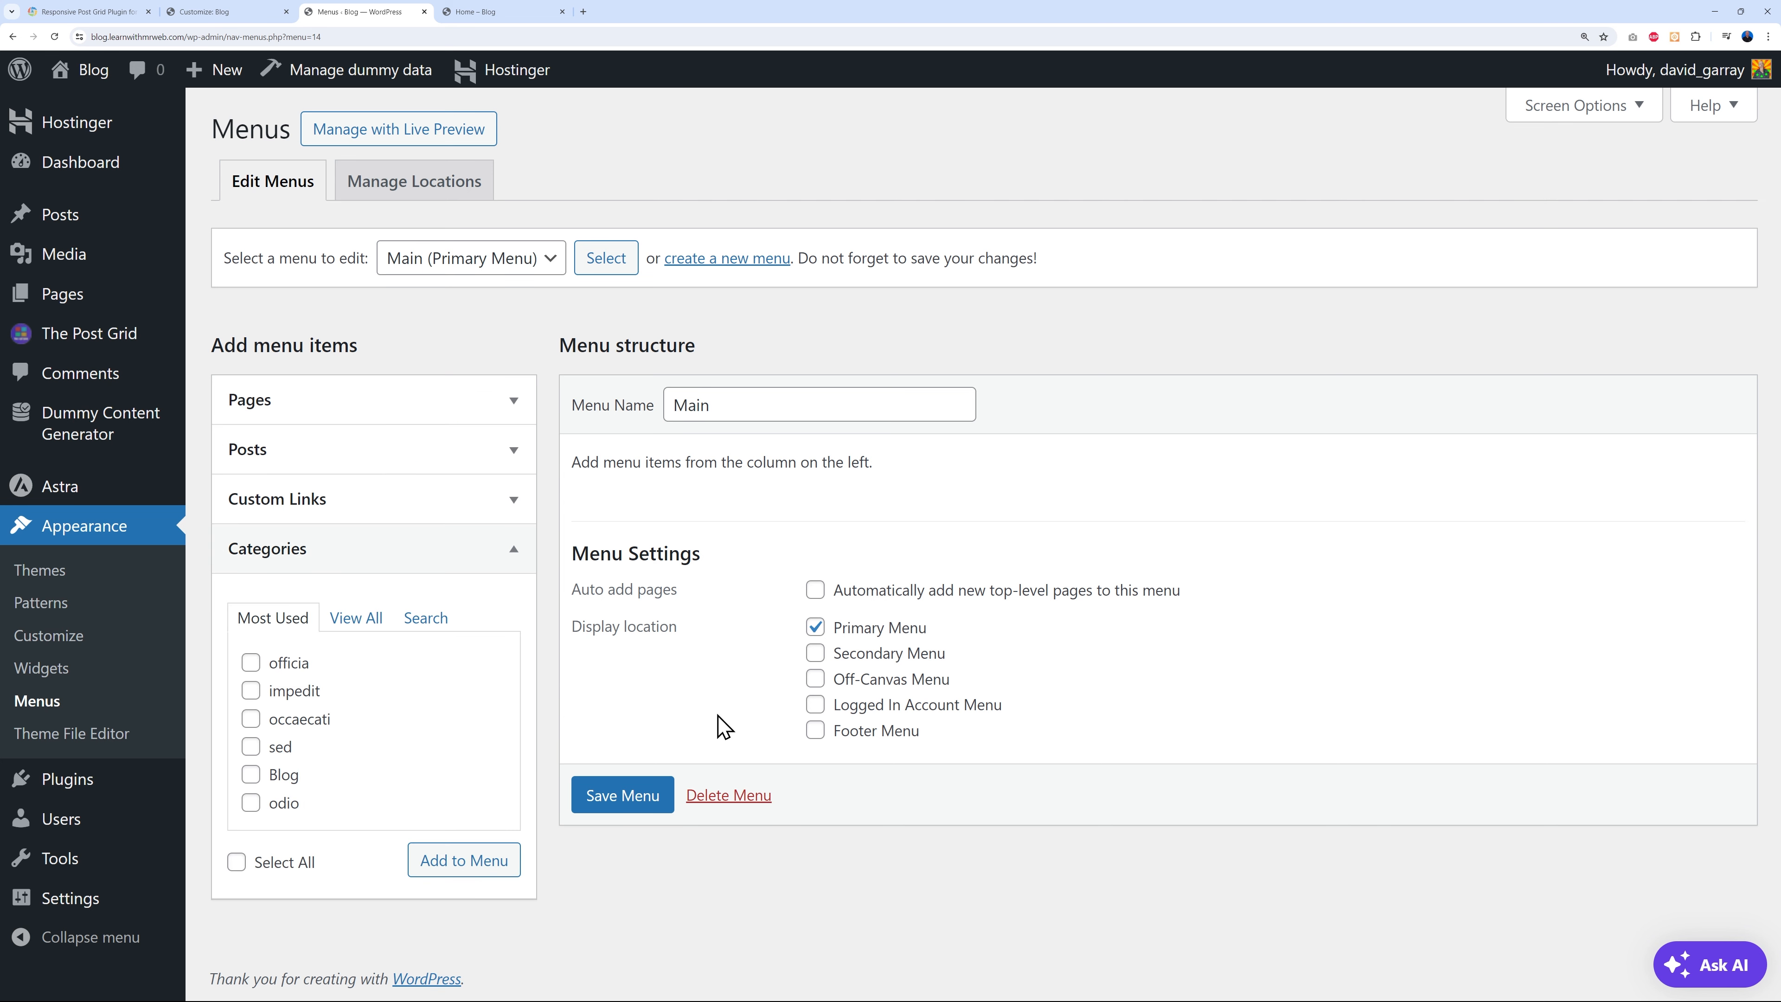
left_click(250, 690)
left_click(250, 718)
left_click(250, 746)
left_click(250, 802)
left_click(459, 860)
scroll(1331, 700, "down", 2)
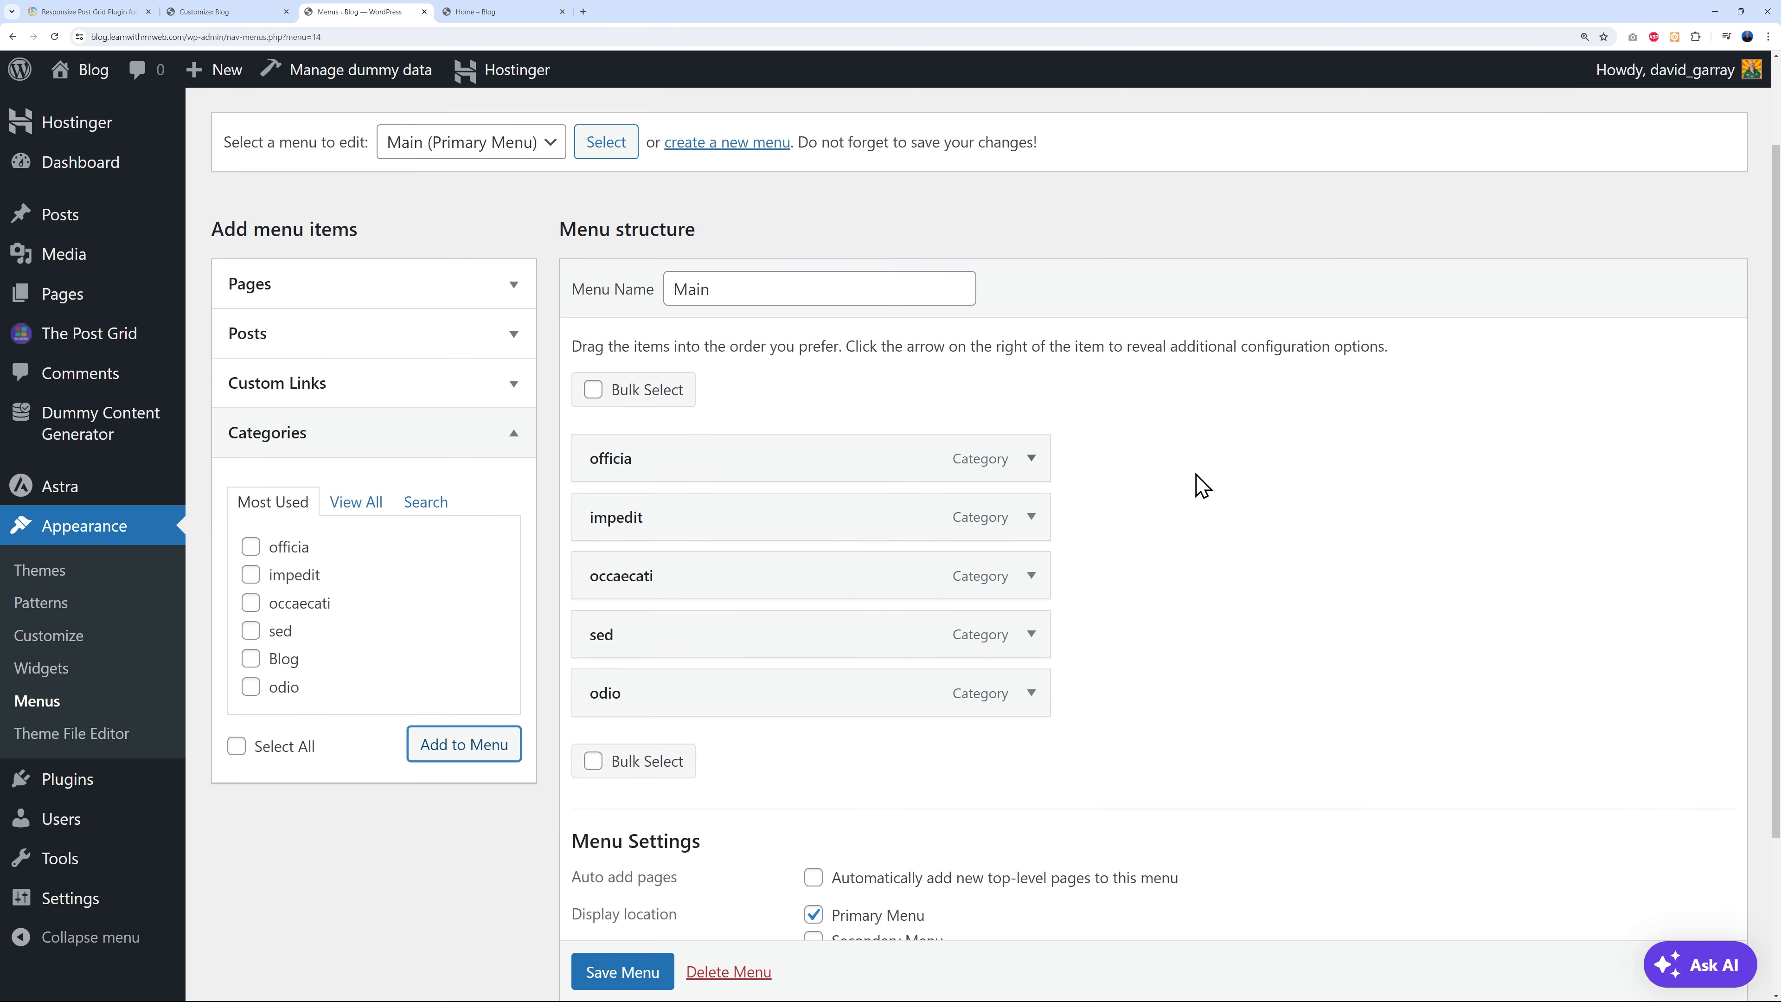
left_click(621, 970)
scroll(1041, 826, "down", 1)
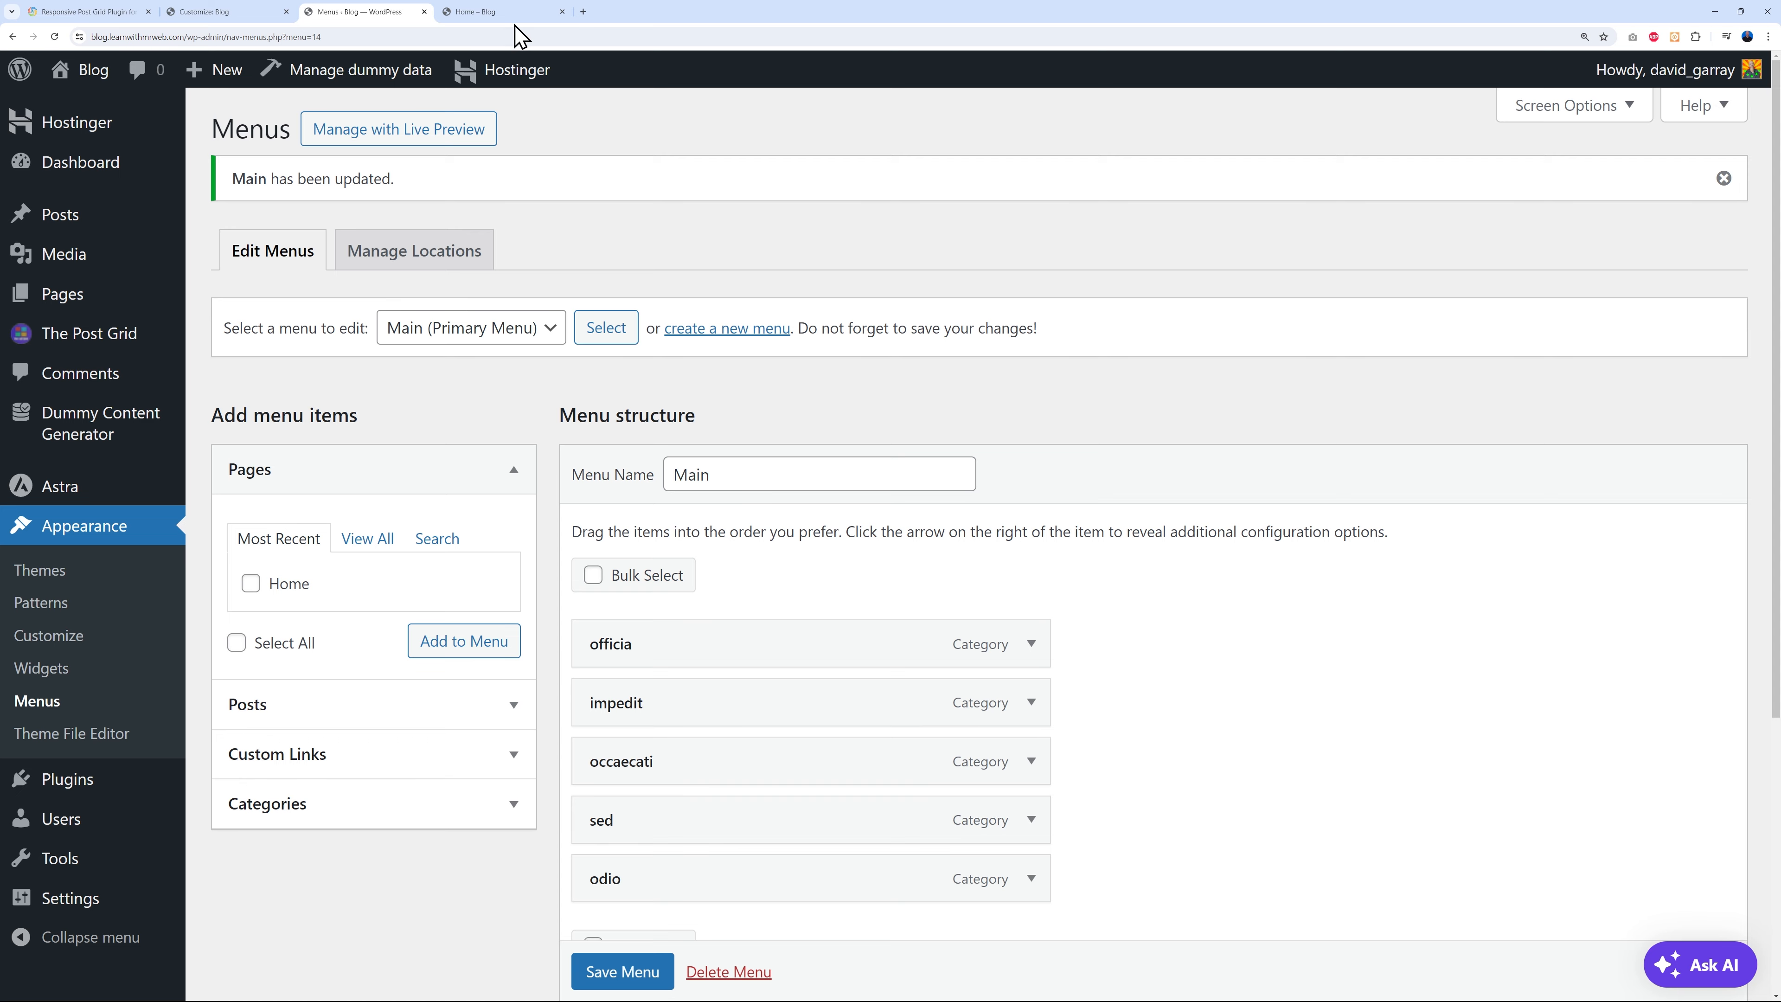
left_click(519, 14)
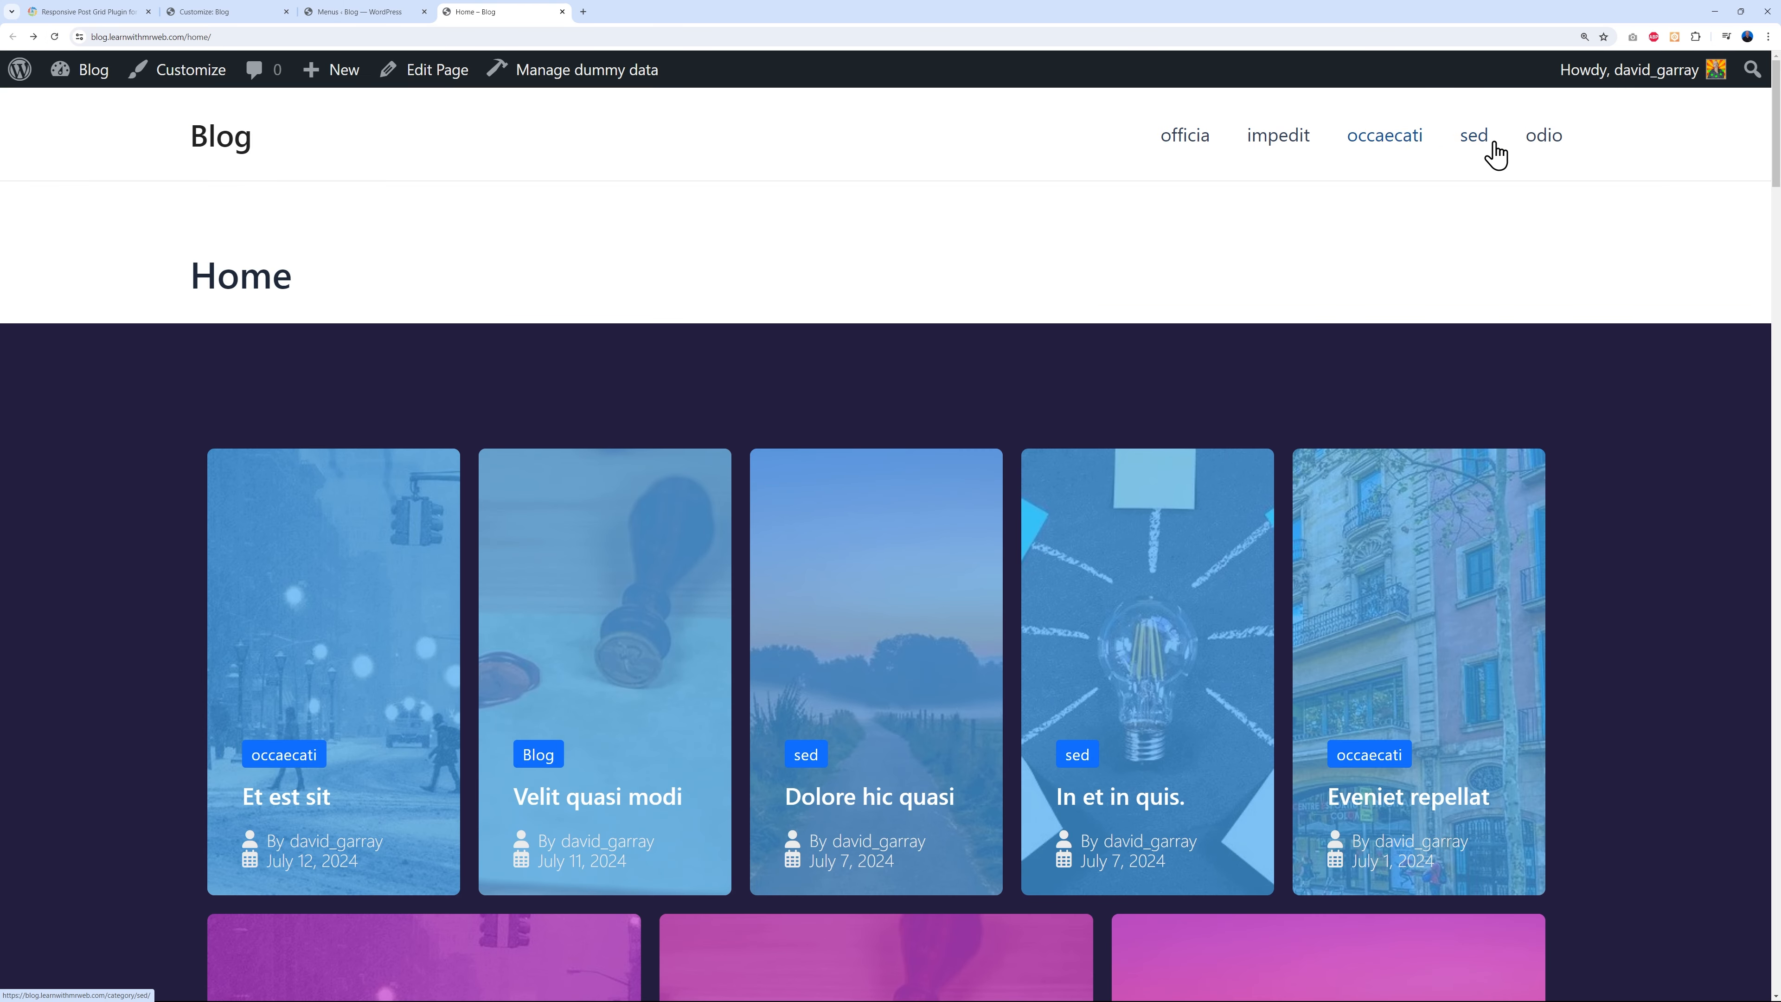
- Open the impedit, sed, odio and officia category pages from the header, then the blog home
left_click(1289, 144)
scroll(1495, 446, "down", 8)
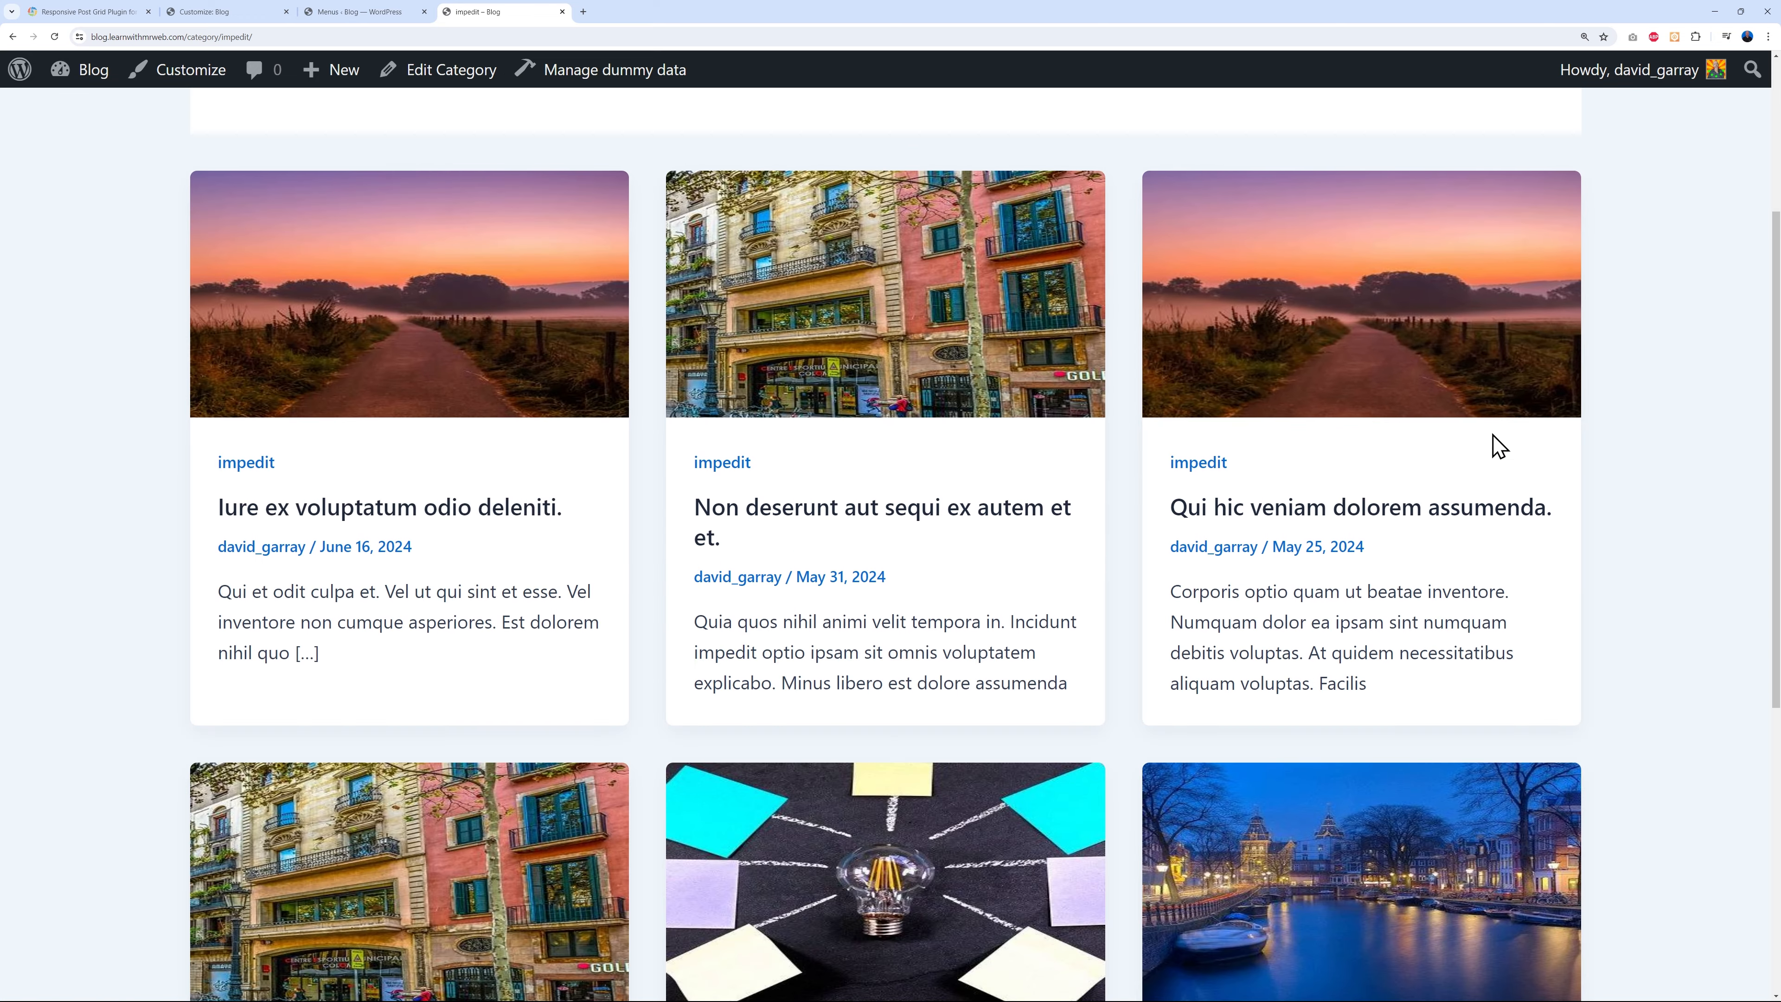
scroll(1494, 452, "up", 5)
scroll(1494, 452, "up", 3)
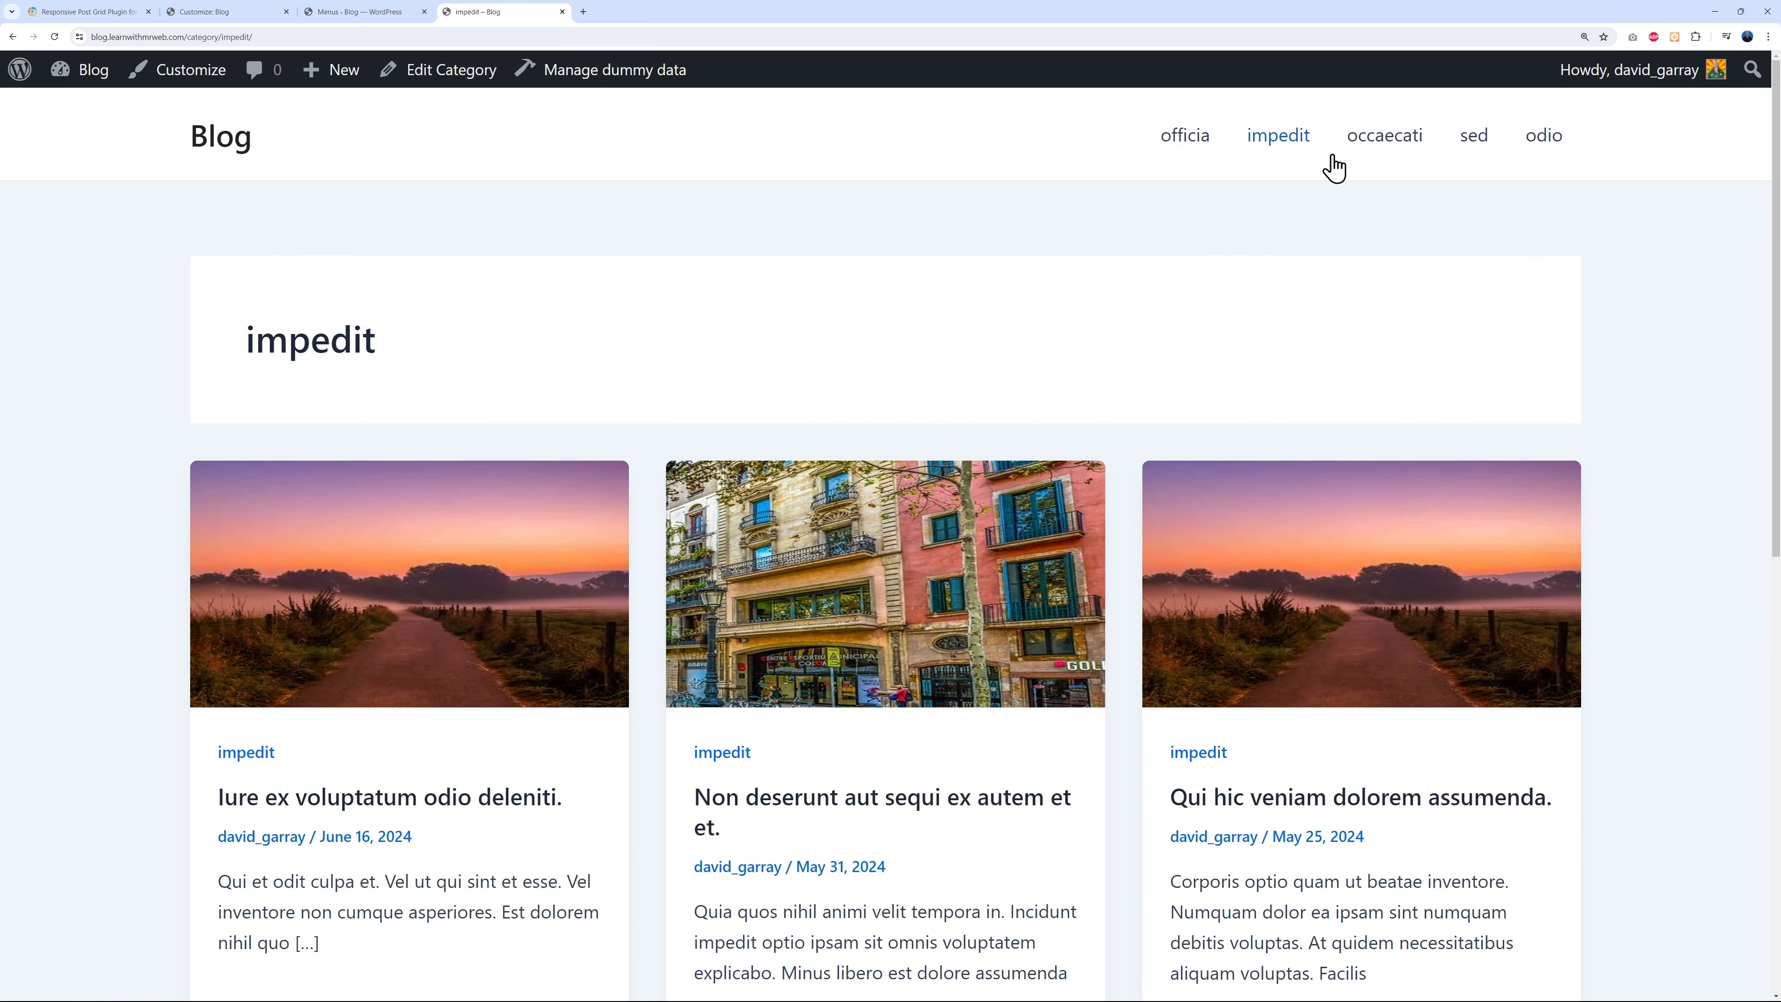
left_click(1475, 137)
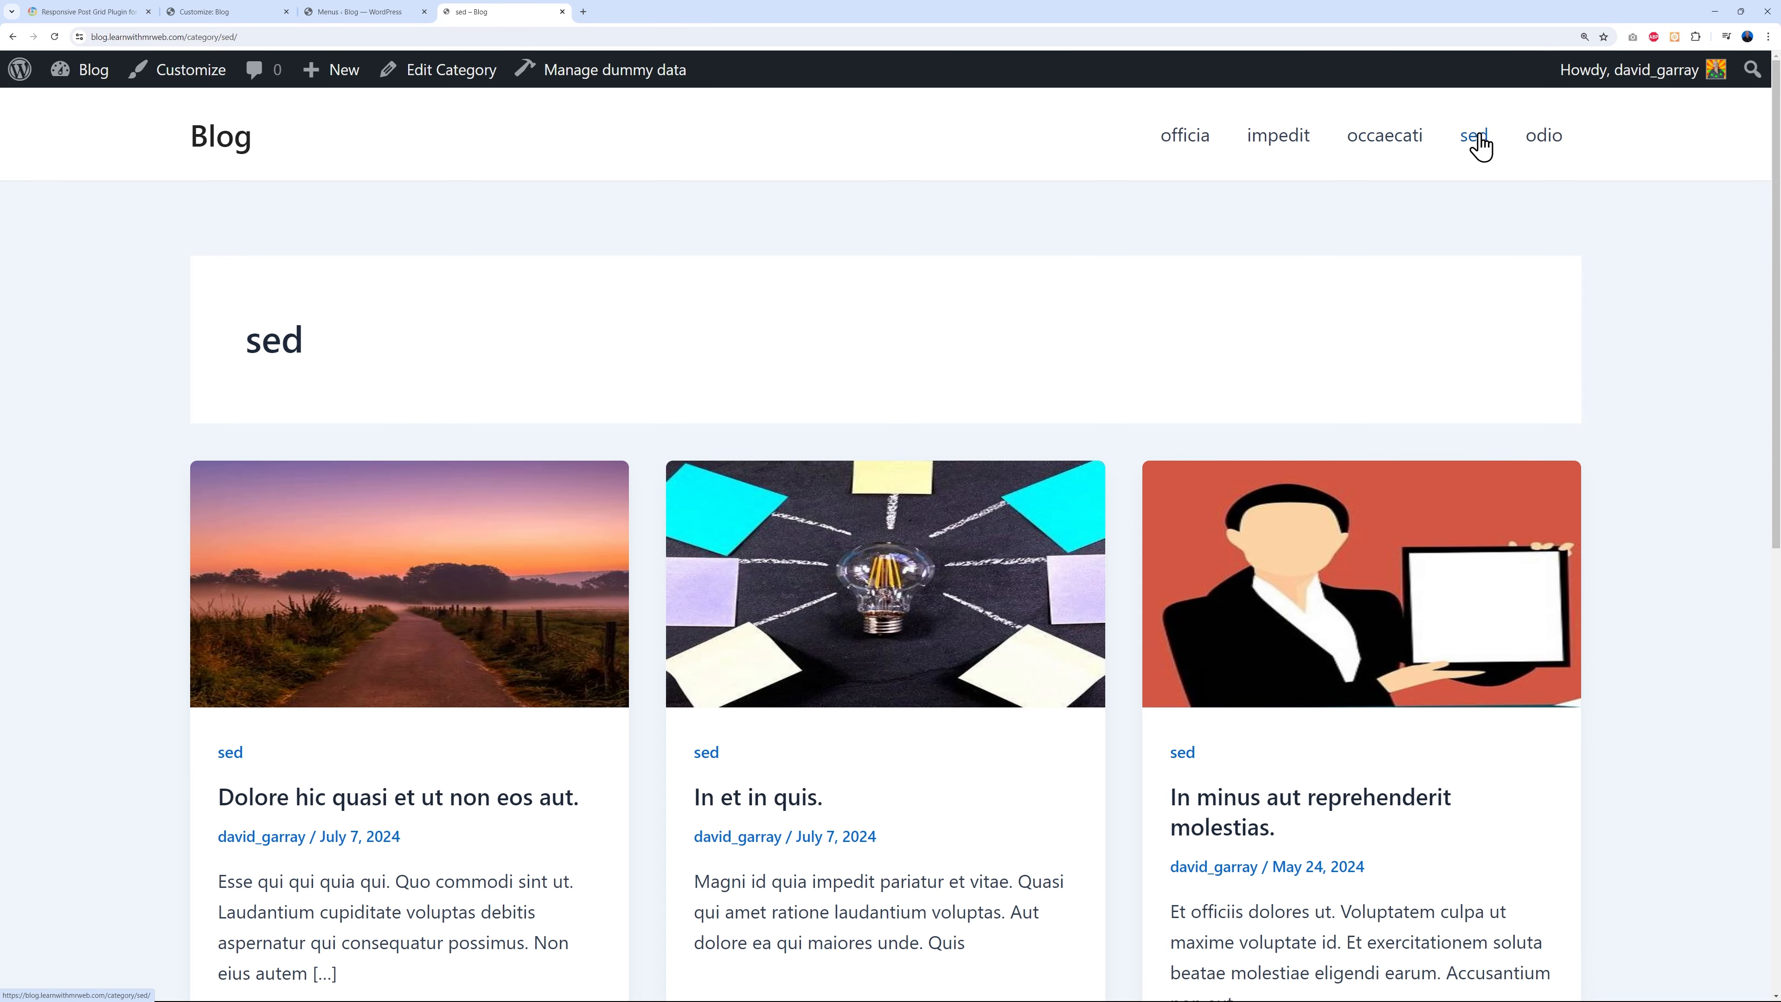
left_click(1546, 140)
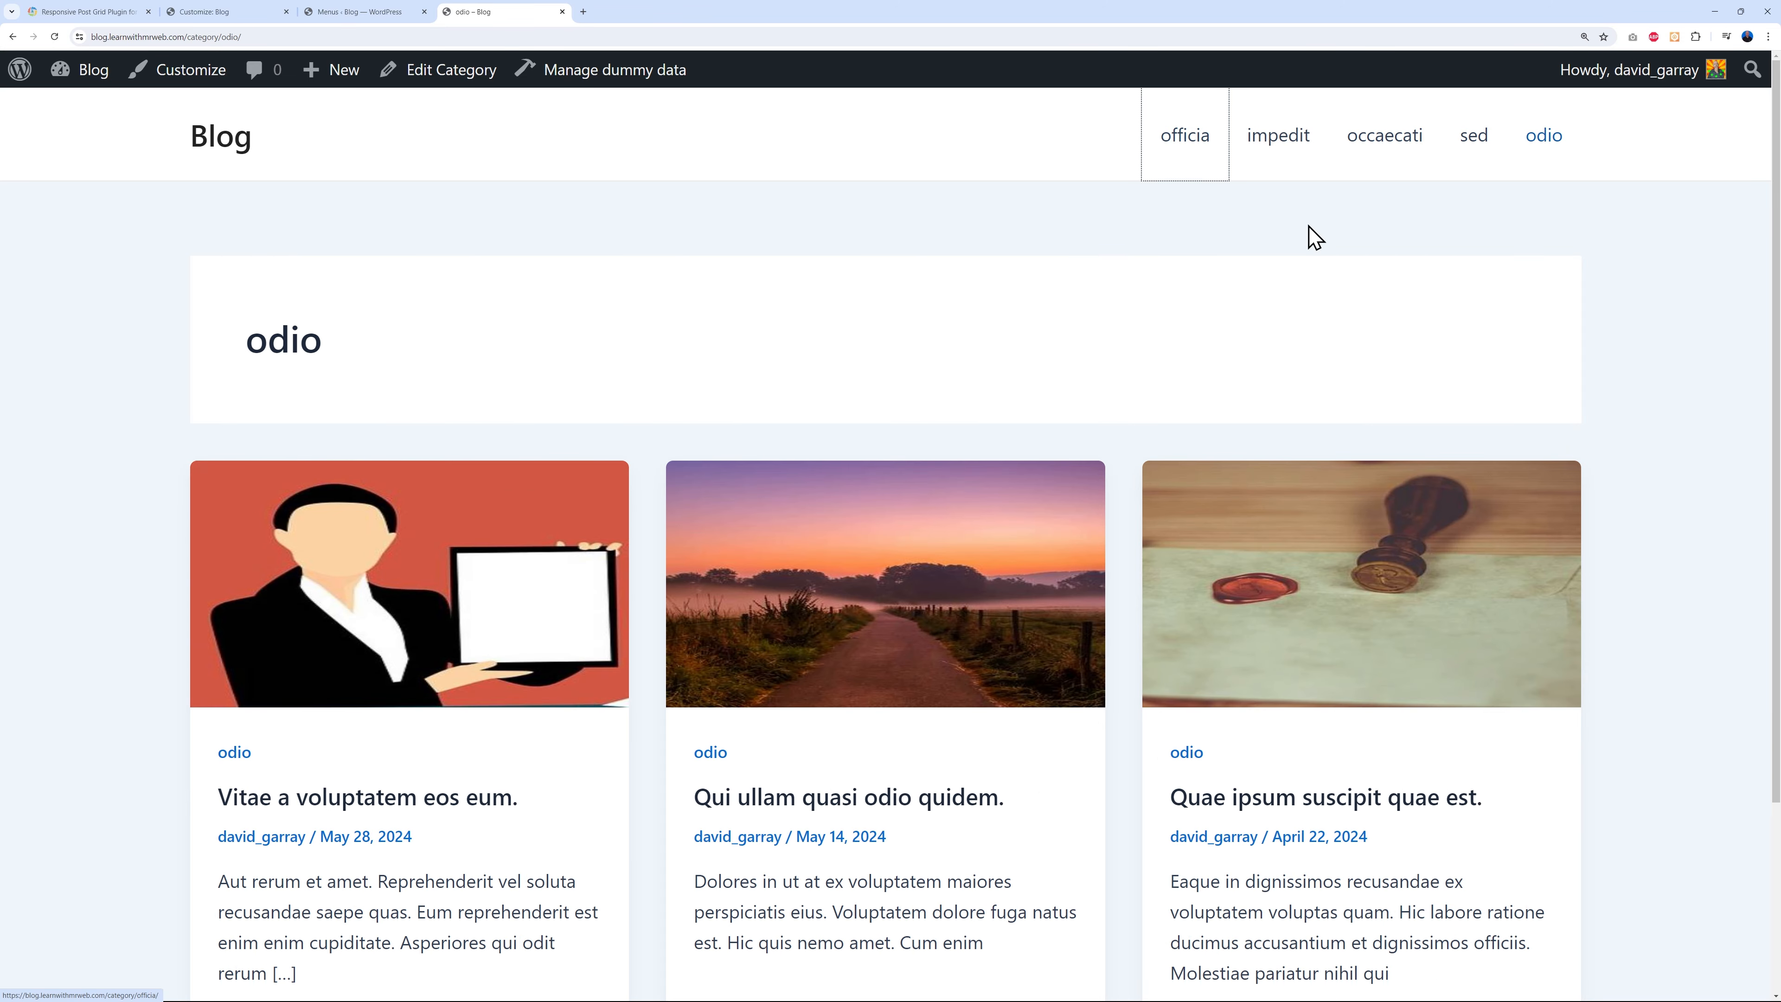
left_click(1174, 144)
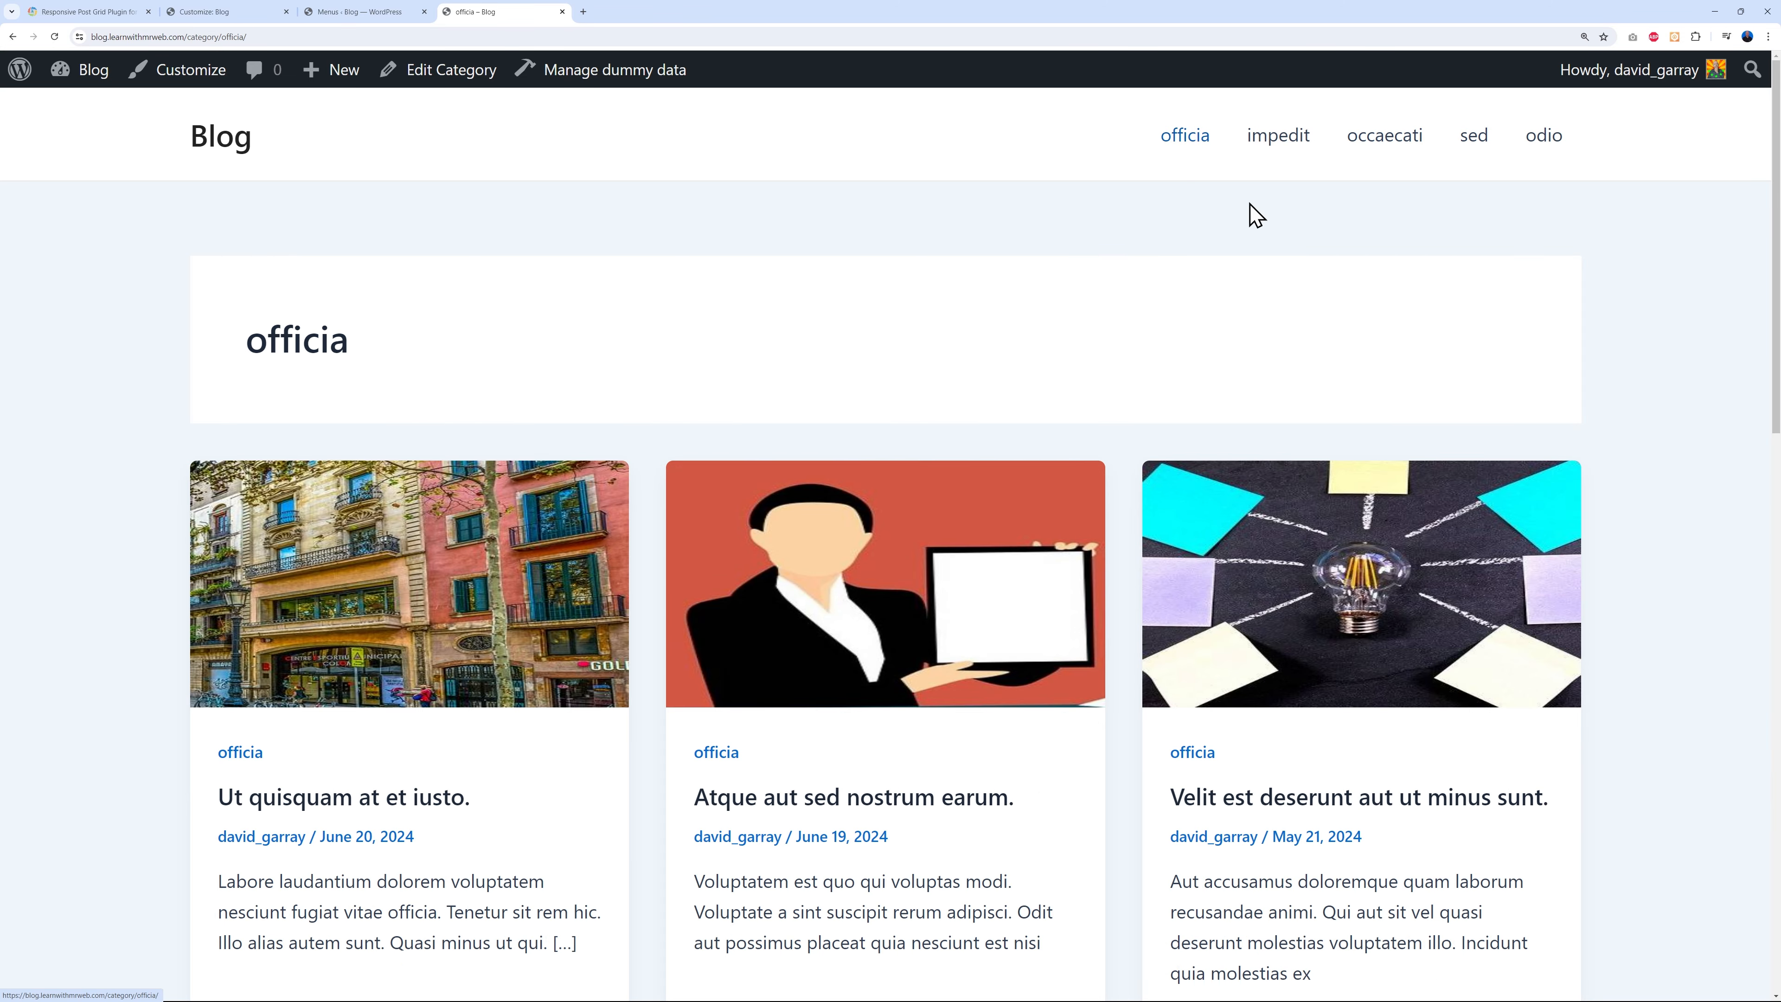
left_click(226, 145)
left_click(394, 29)
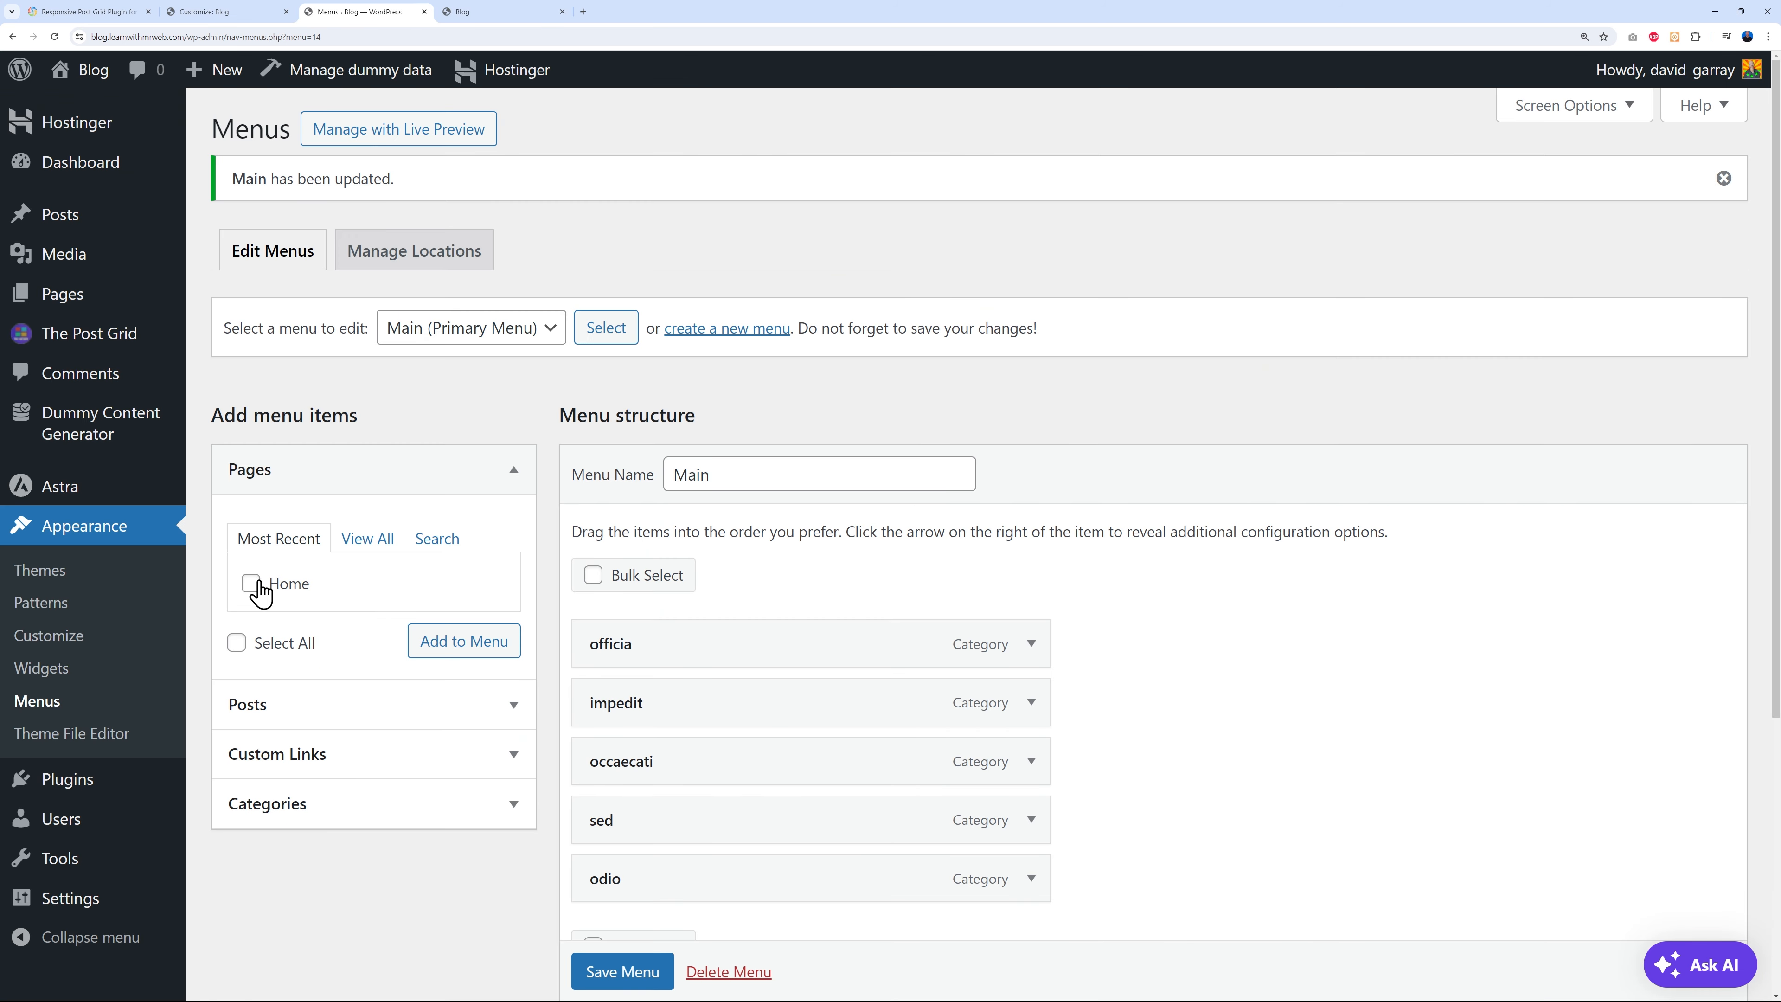
- Add the Home page to Main, move it to the top, save, and check the live header
left_click(440, 646)
scroll(1356, 734, "down", 2)
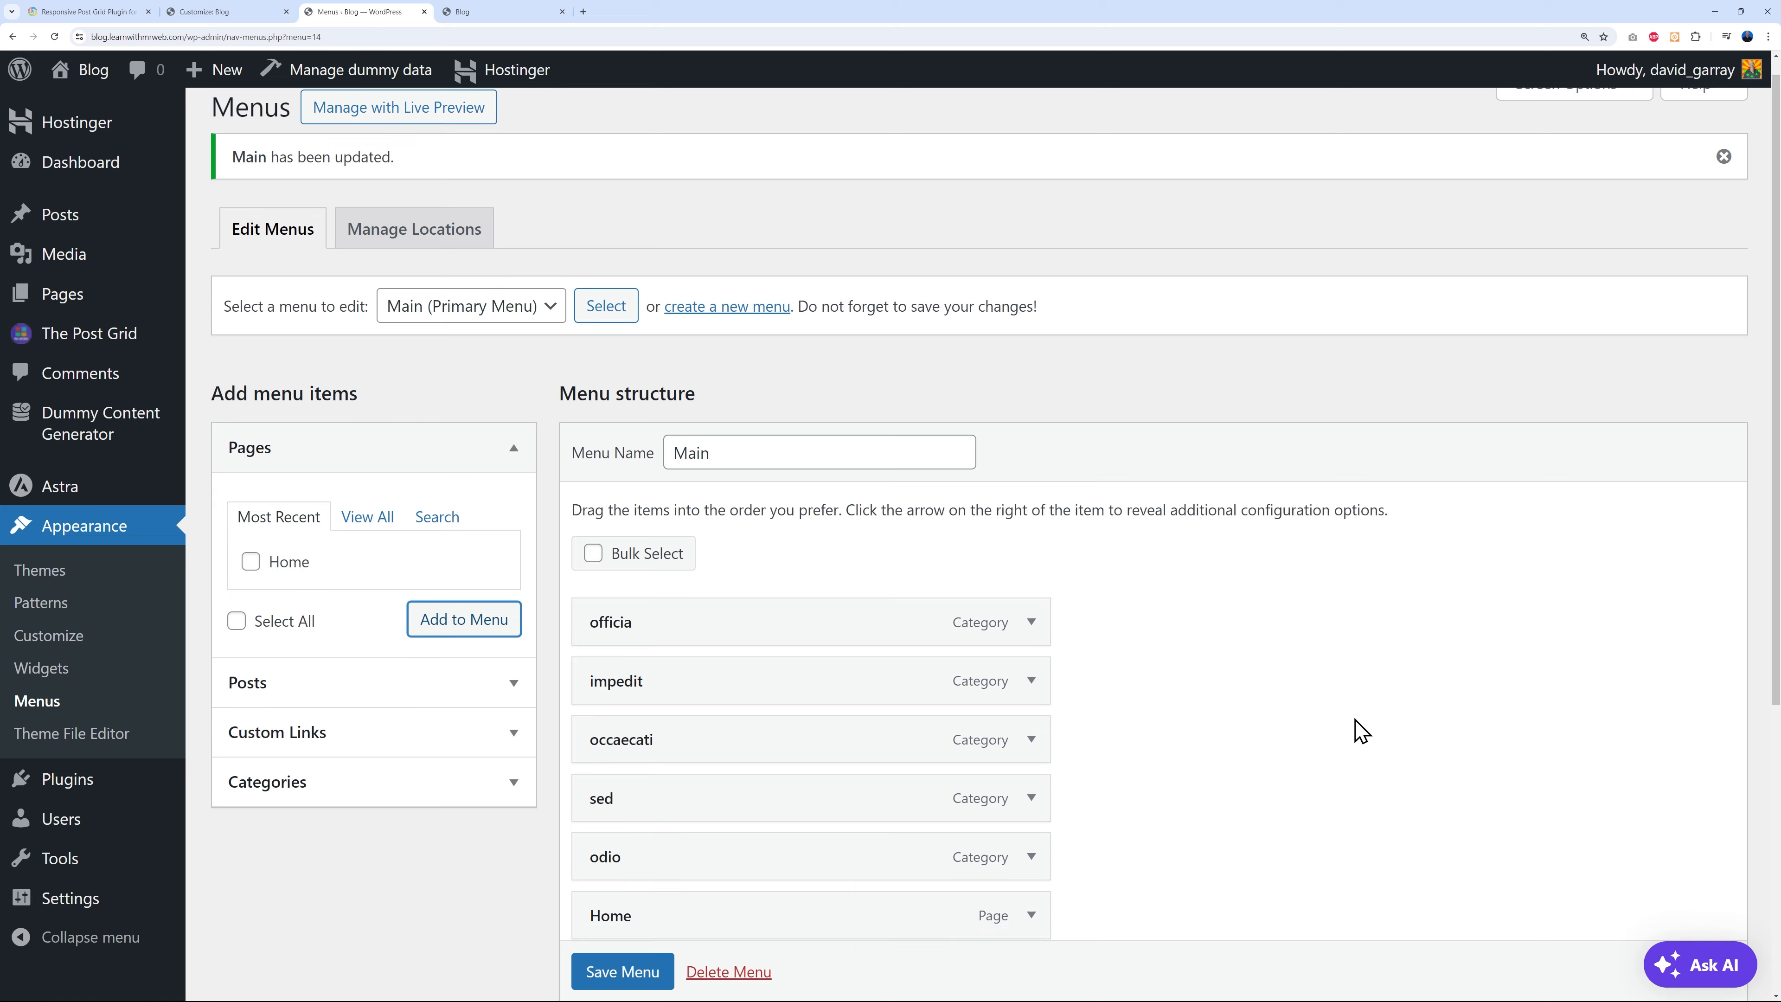
left_click_drag(735, 763, 745, 475)
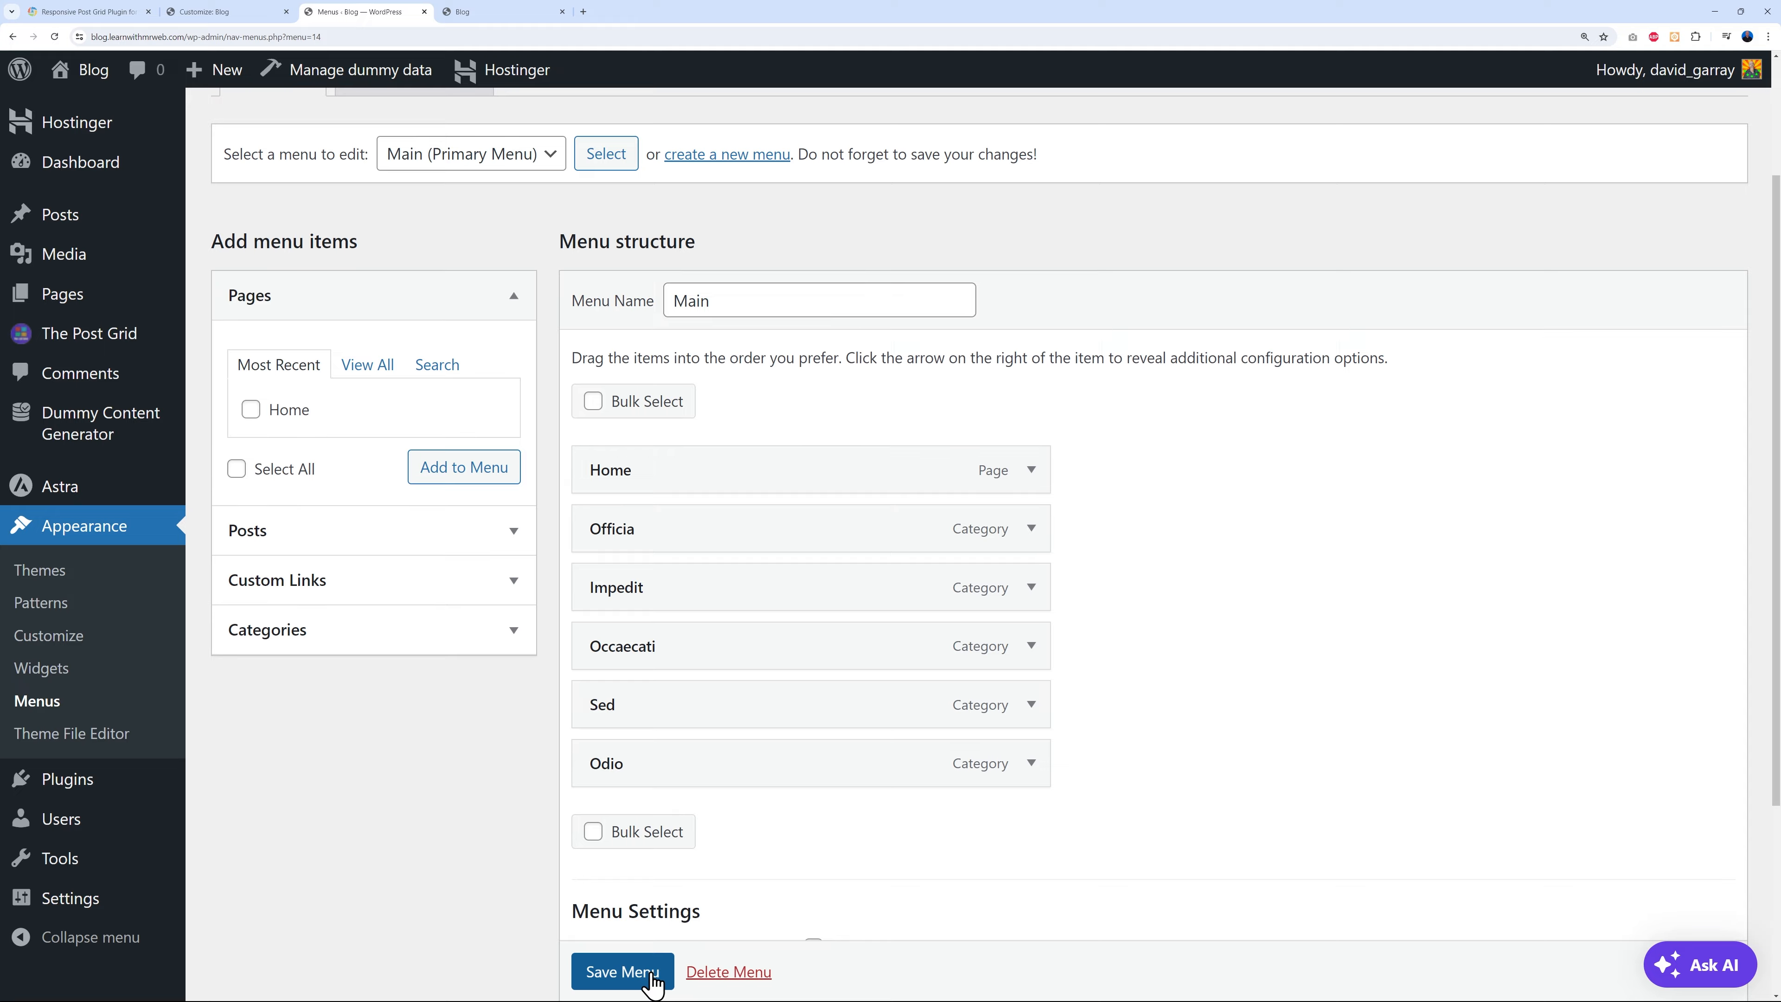
left_click(649, 973)
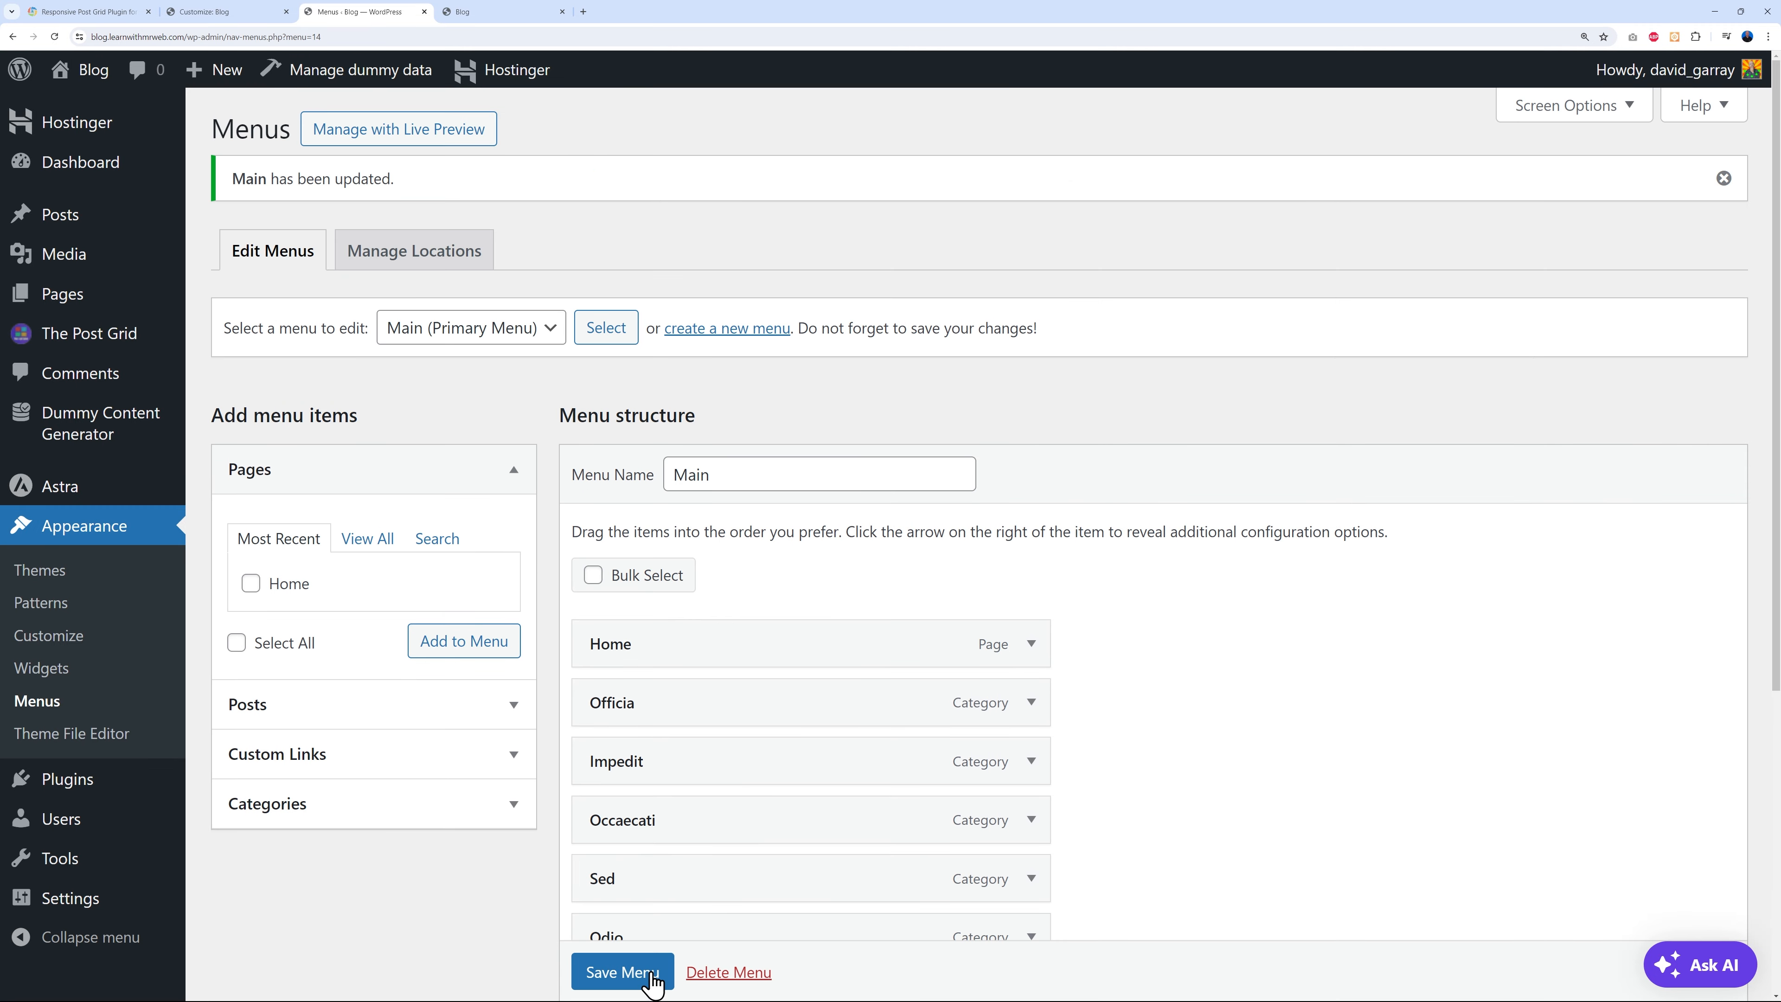
left_click(452, 14)
left_click(53, 36)
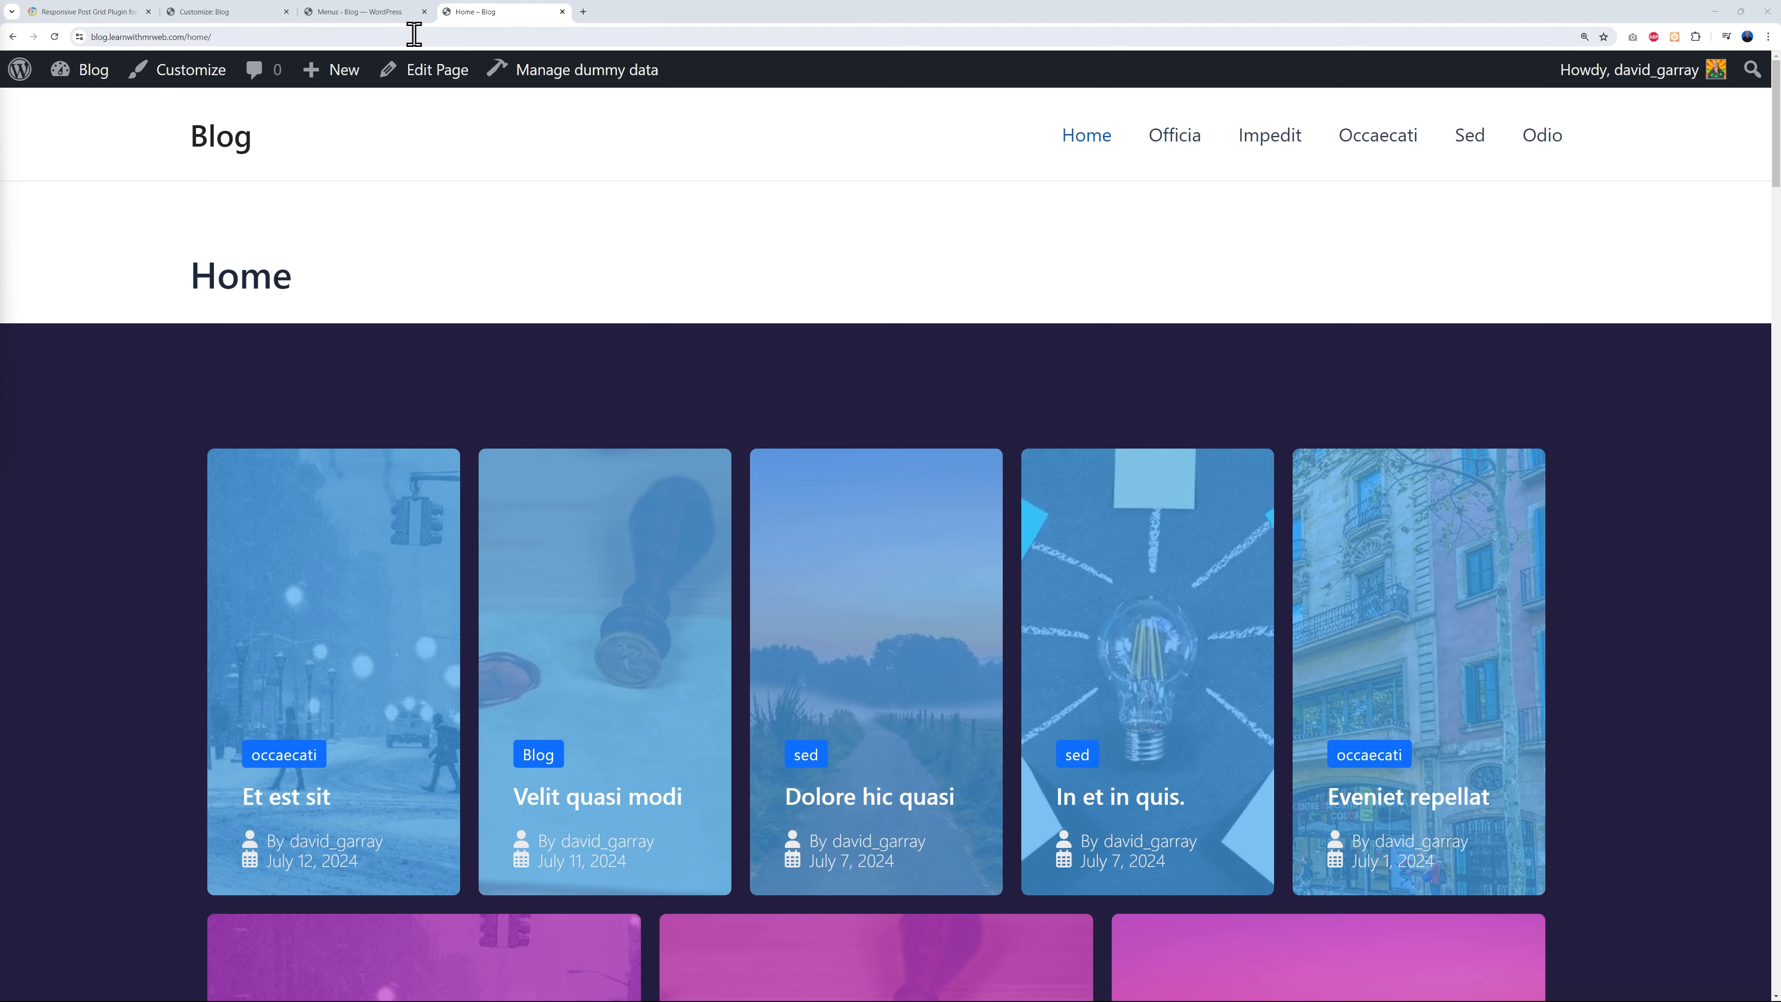
left_click(386, 12)
scroll(1332, 667, "down", 3)
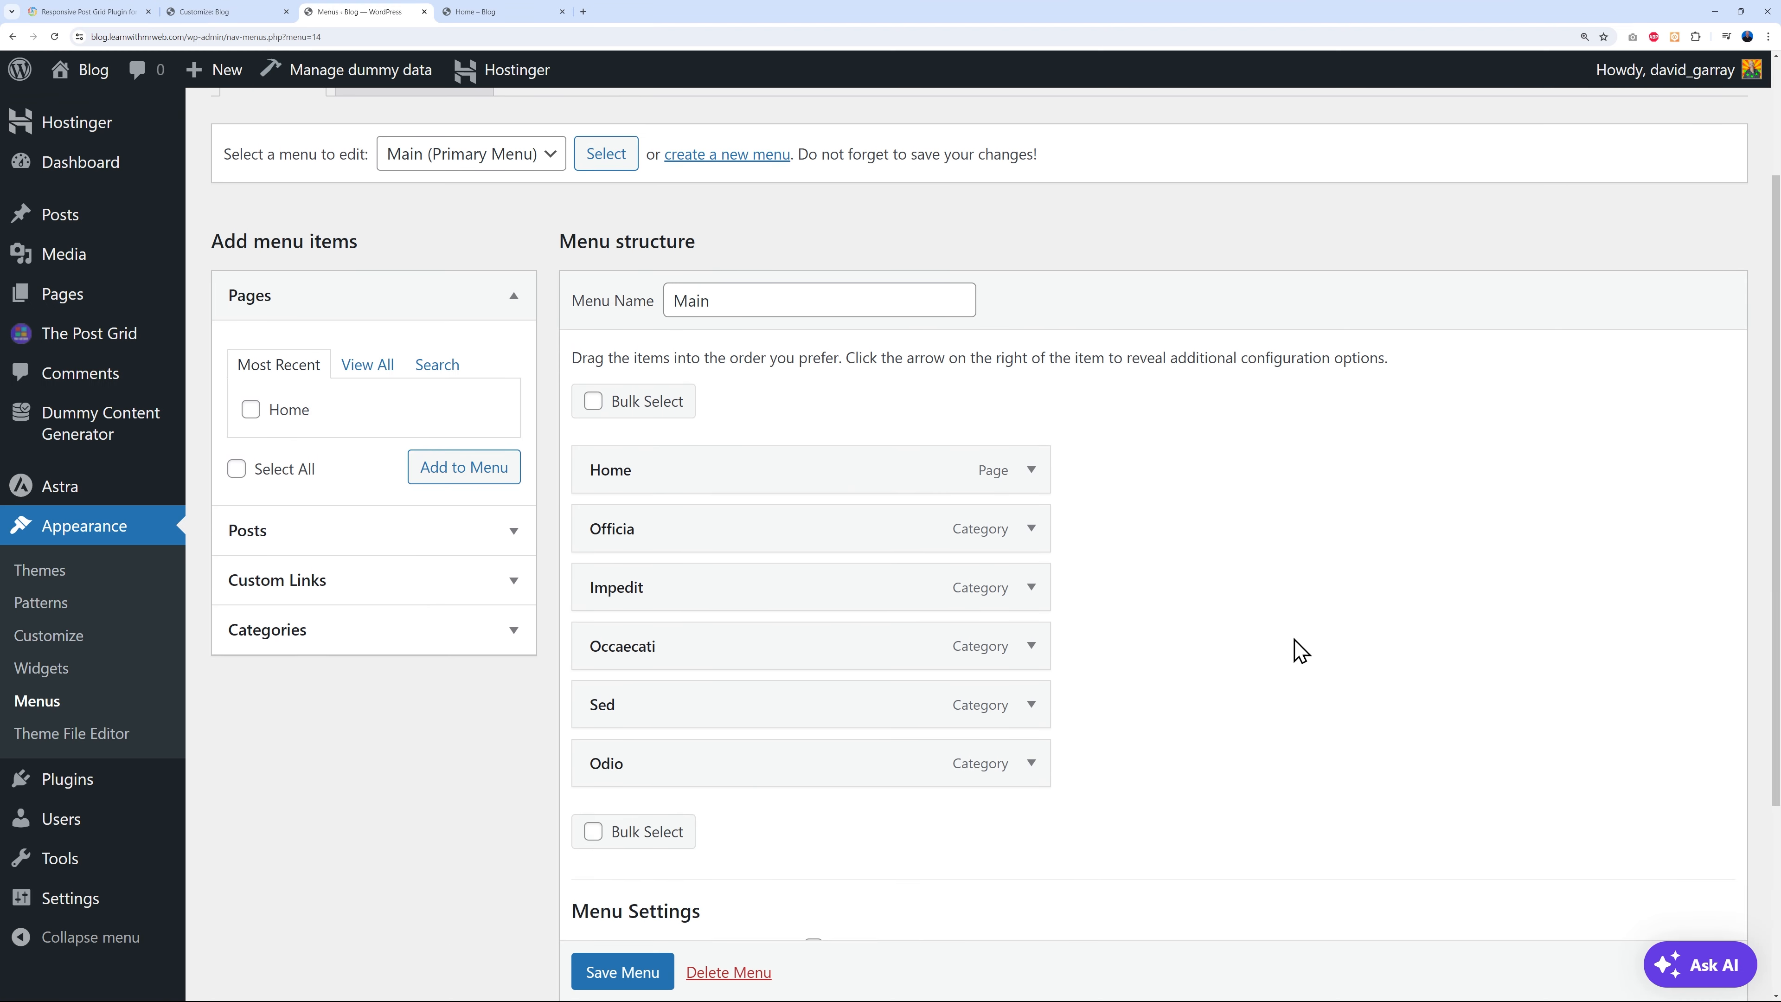
- Add a '#' custom link labelled Blog Categories and place it right after Home
left_click(514, 584)
left_click(466, 478)
left_click(424, 520)
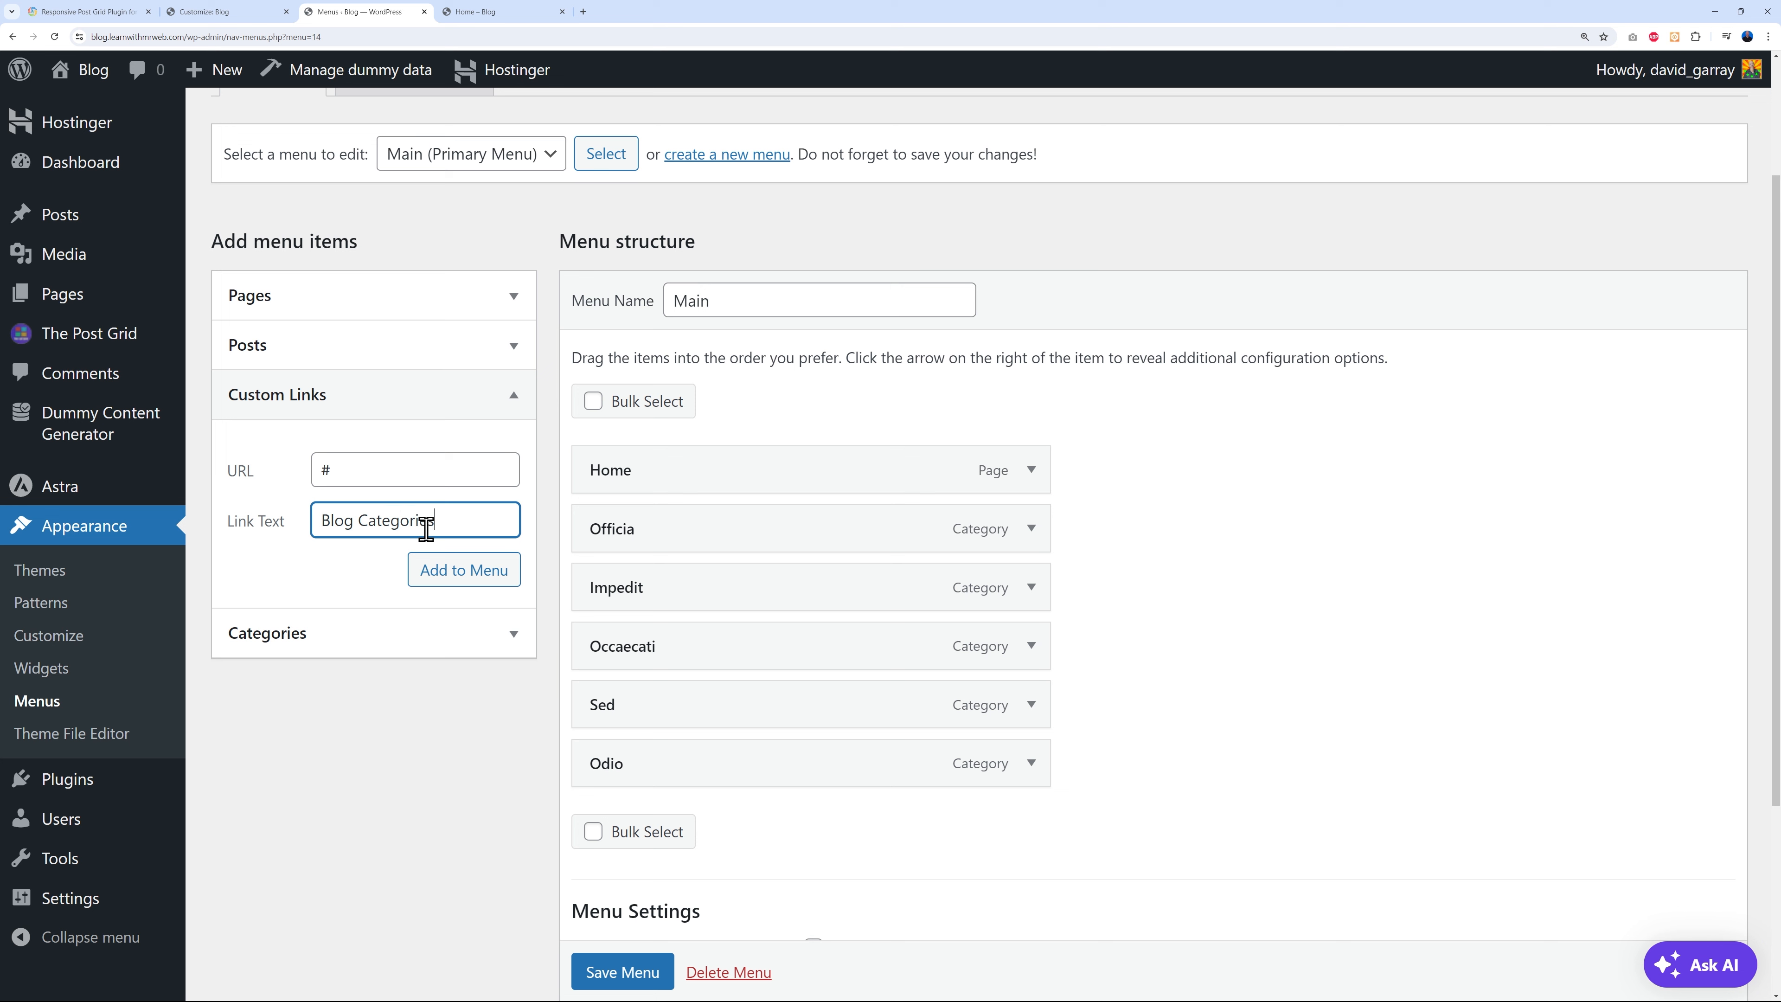
left_click(464, 570)
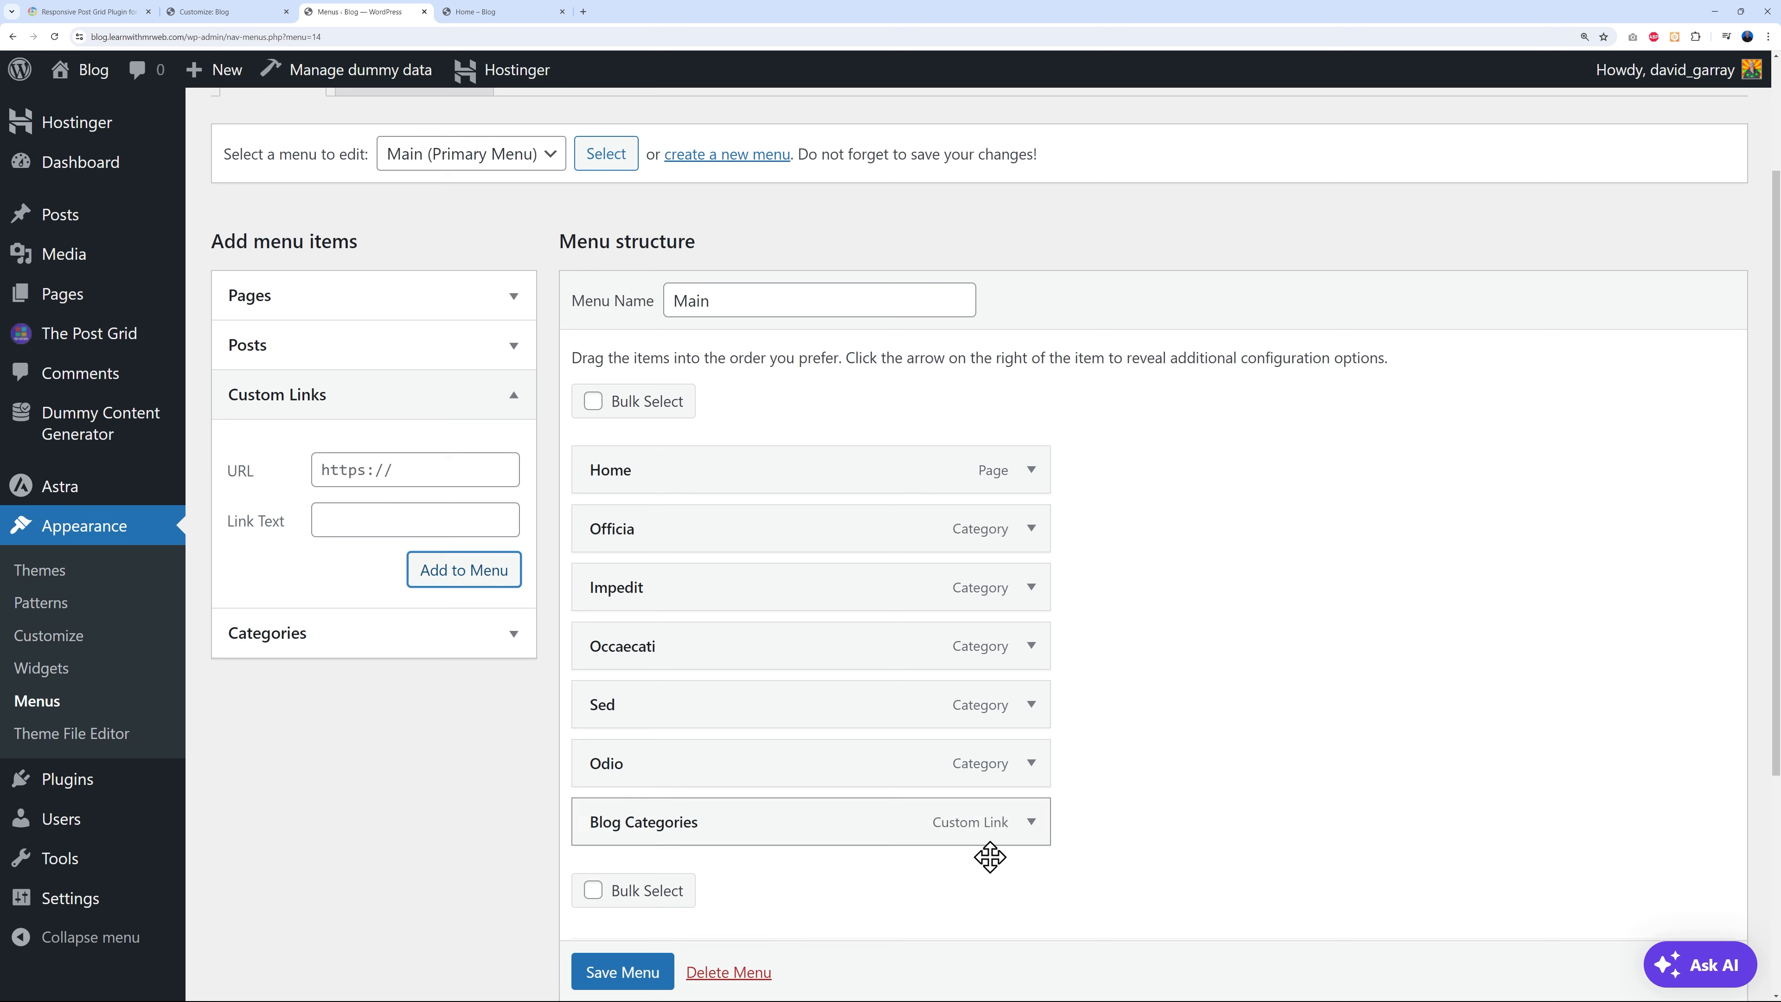
left_click_drag(842, 832, 846, 540)
- Nest the categories under Blog Categories, save, and check the dropdown on the live site
left_click_drag(791, 604, 774, 656)
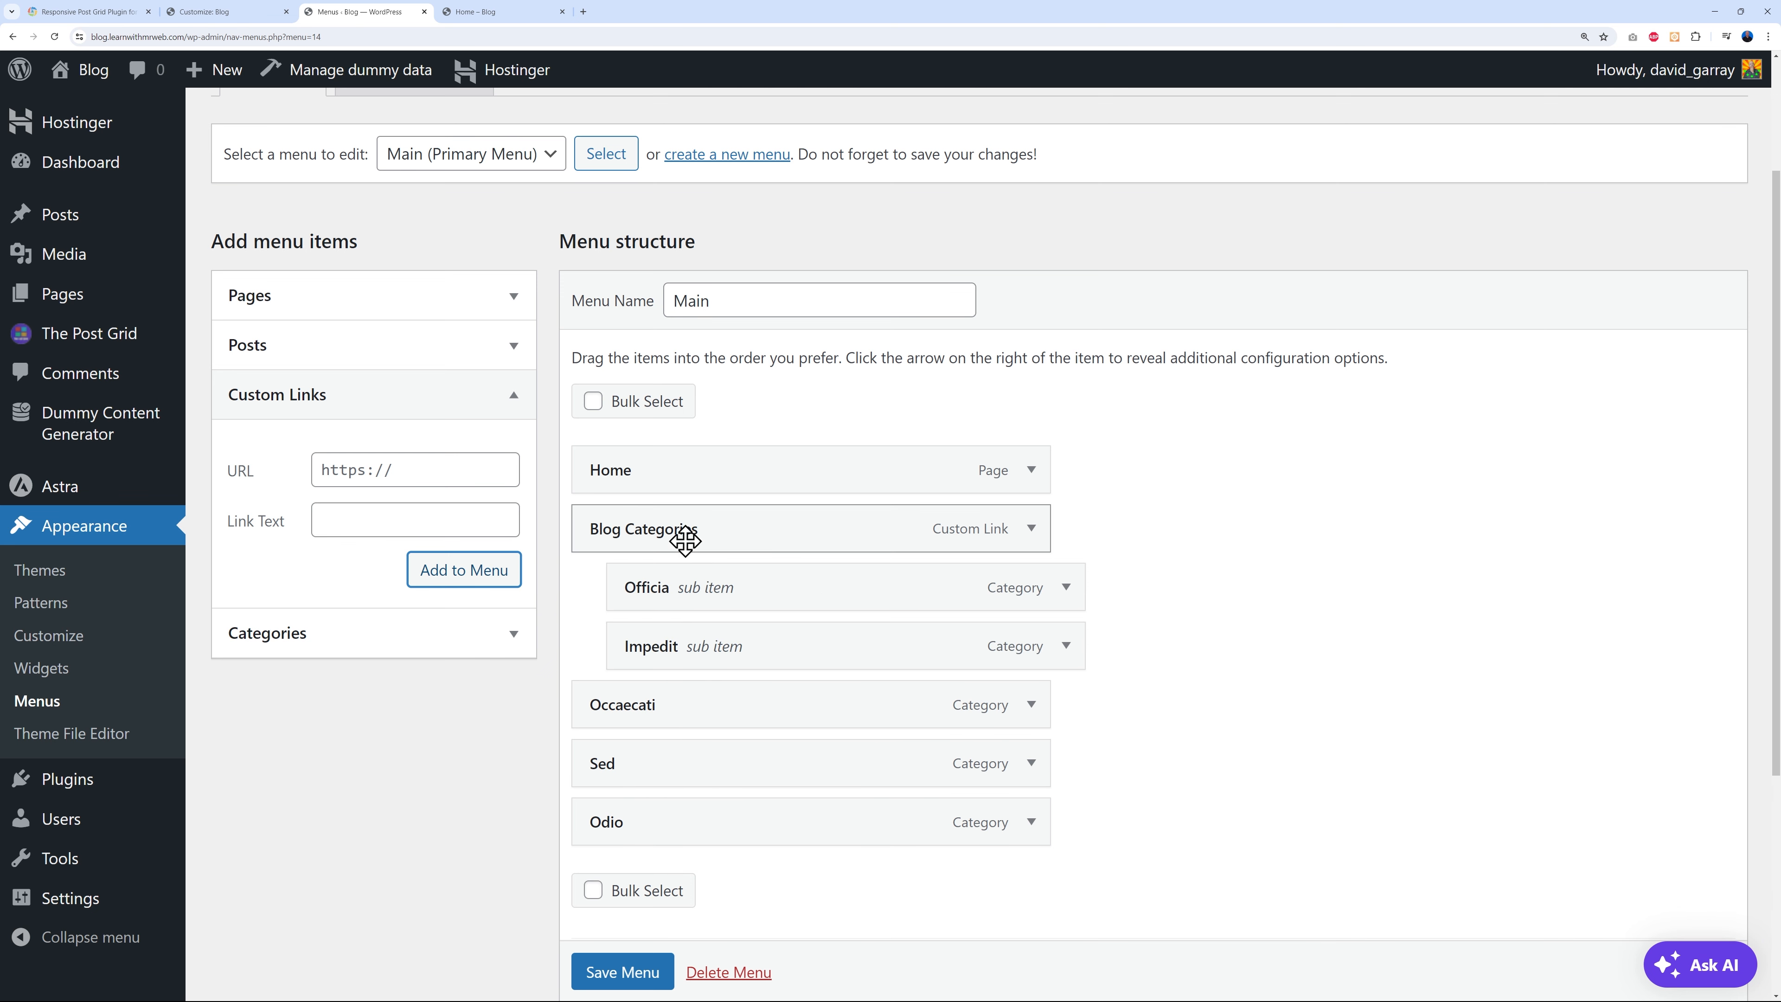
left_click_drag(663, 707, 710, 717)
left_click_drag(664, 771, 702, 775)
left_click_drag(686, 834, 691, 889)
left_click(620, 971)
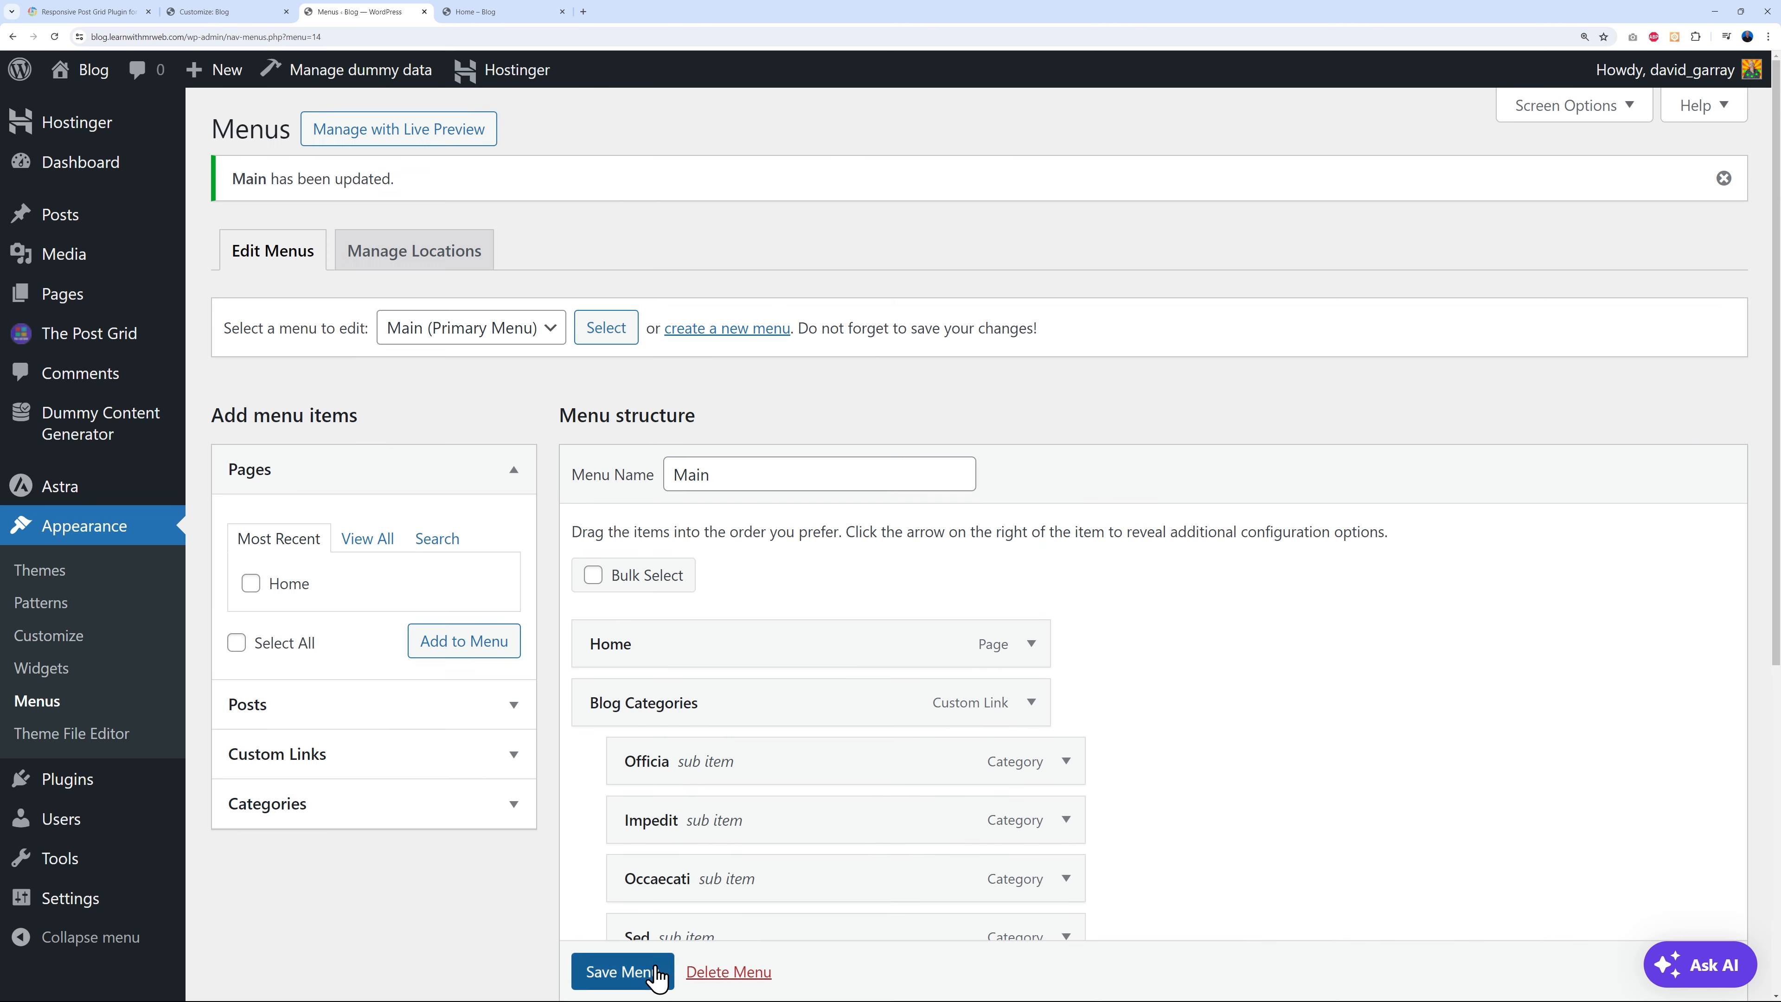
left_click(538, 13)
left_click(55, 37)
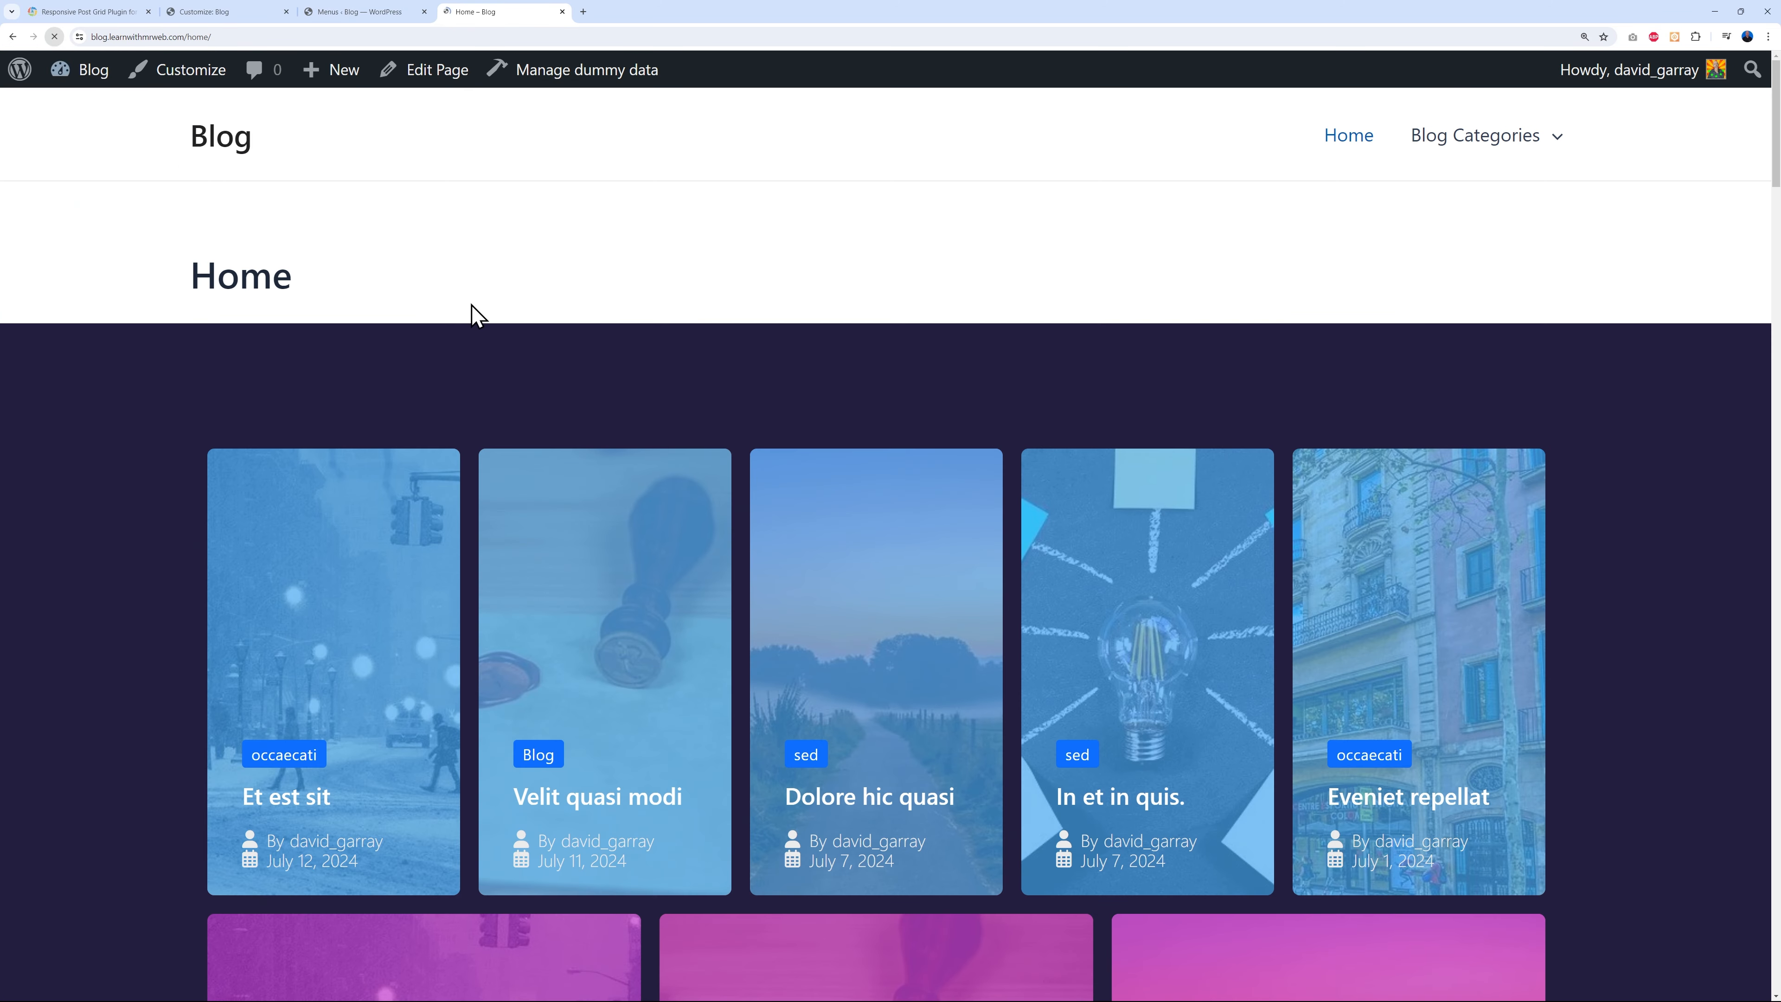
mouse_move(1490, 151)
mouse_move(1560, 149)
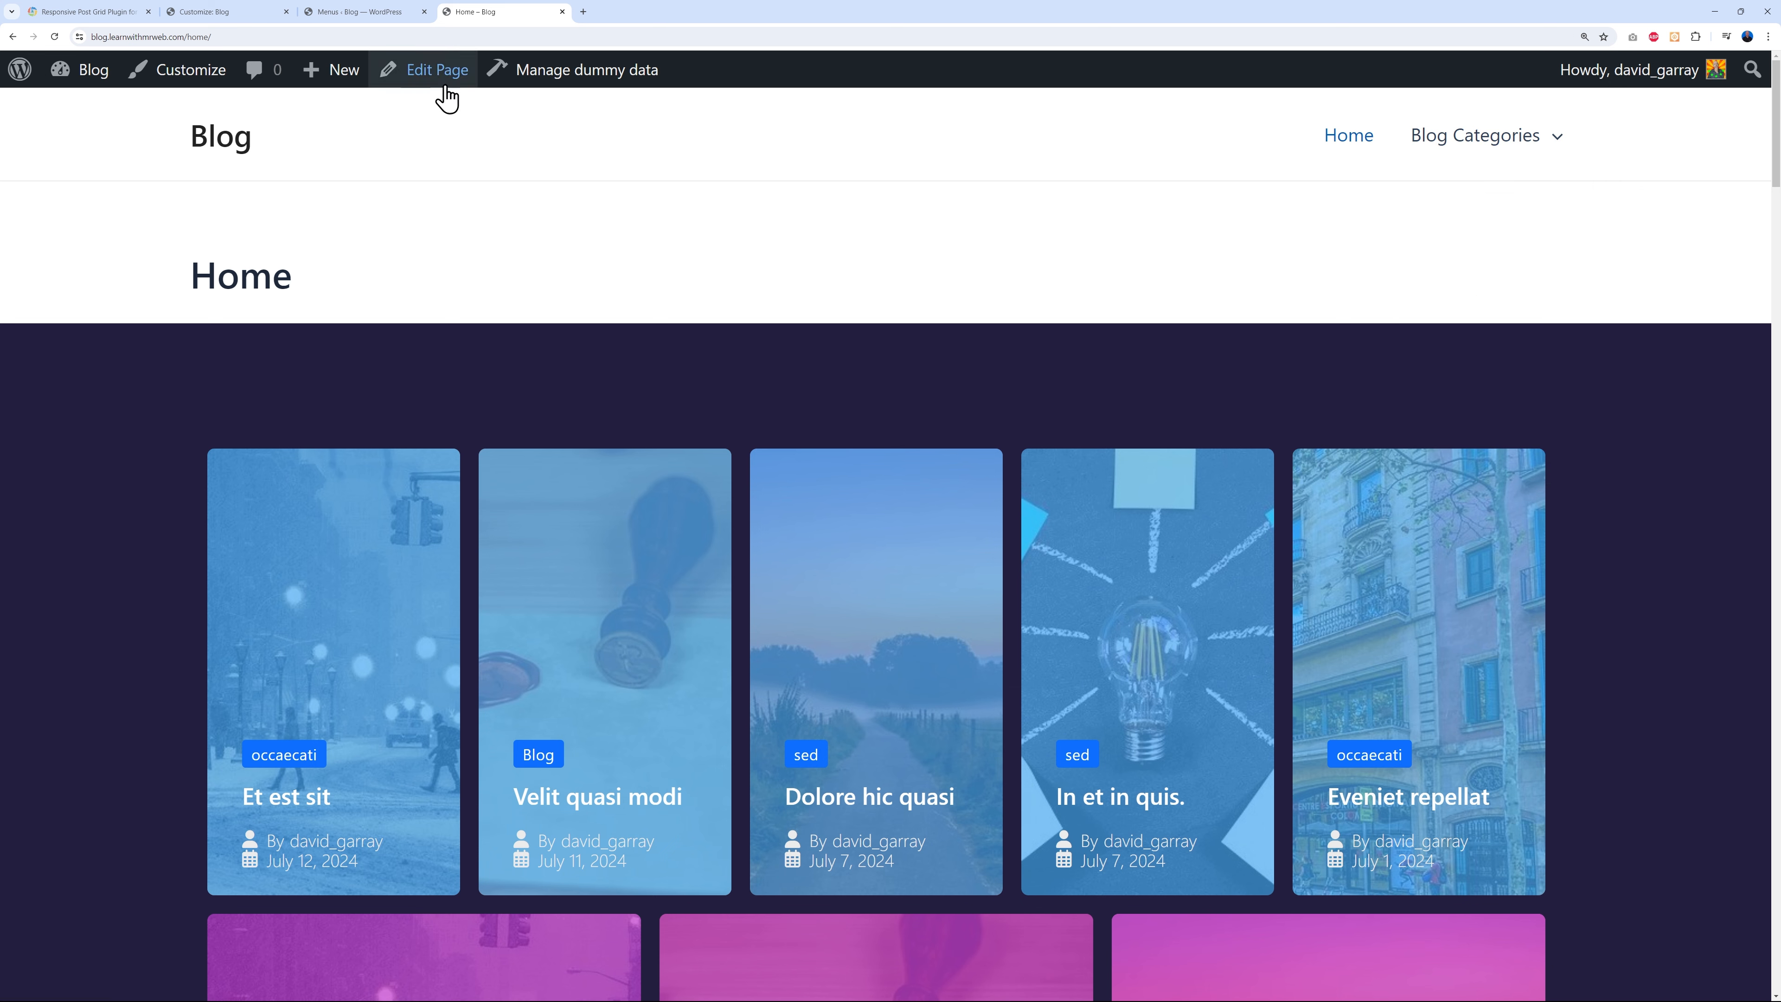
left_click(371, 12)
scroll(1206, 658, "down", 3)
scroll(1293, 743, "up", 3)
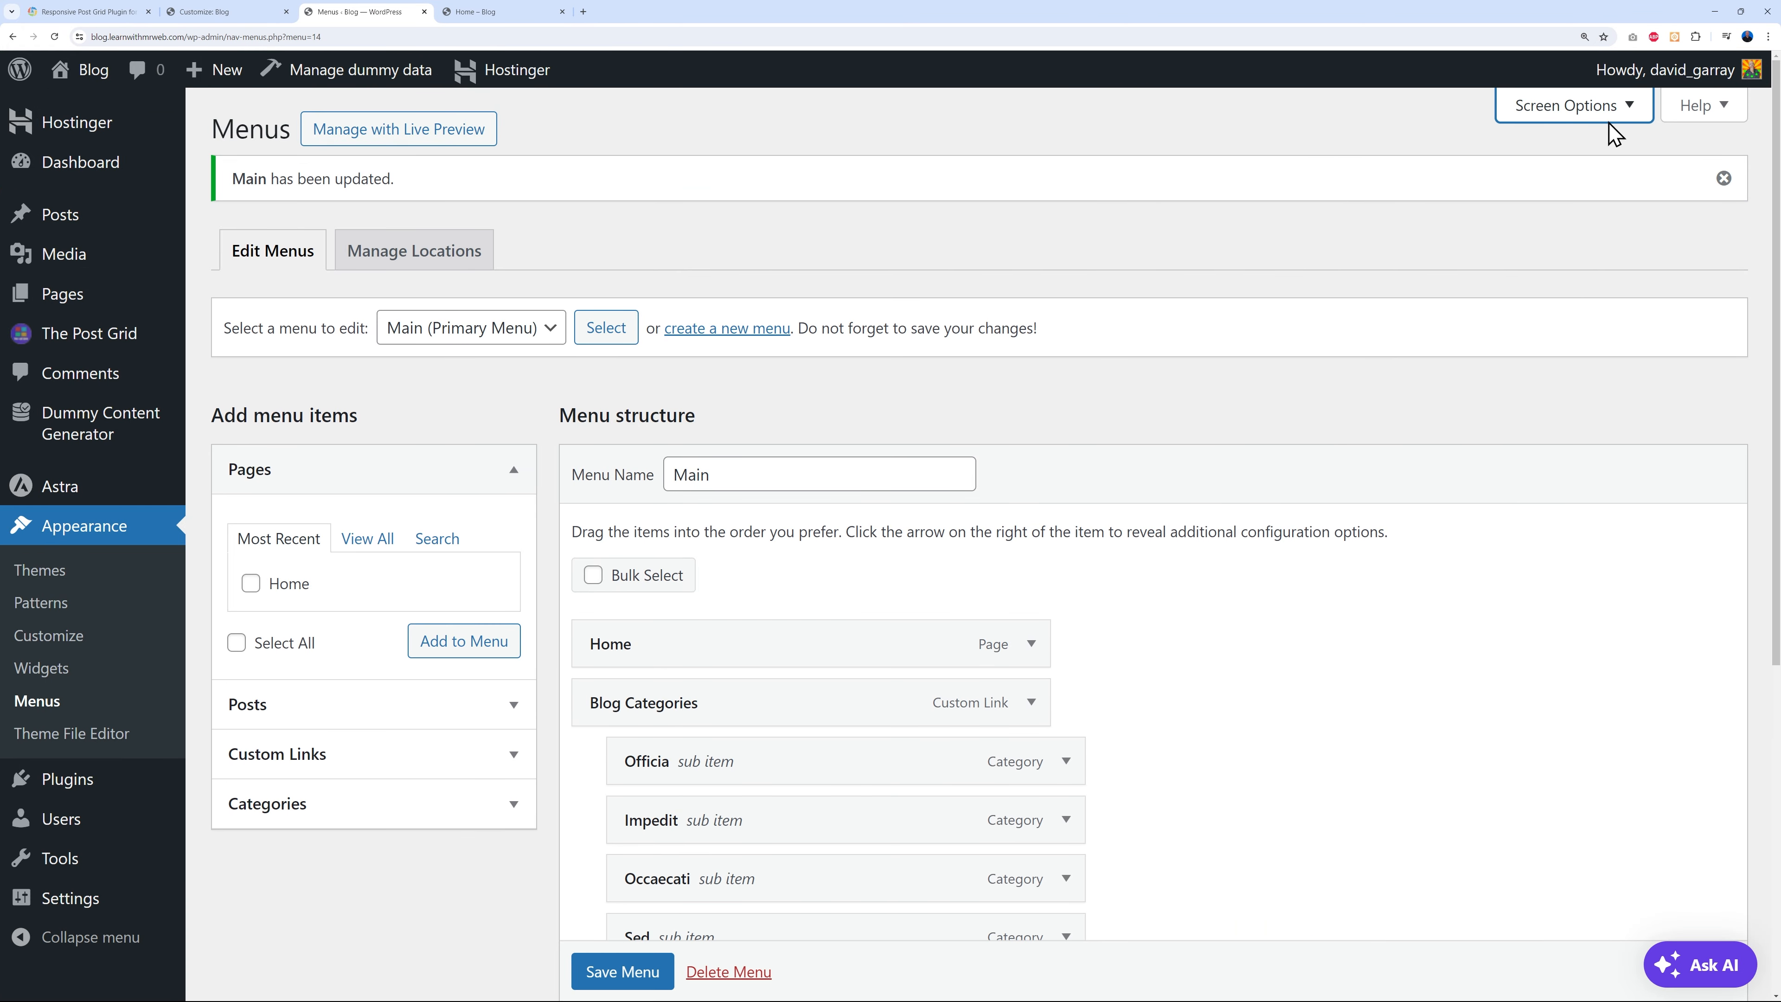
- Enable the Formats box in Screen Options and expand the Tags panel
left_click(1621, 107)
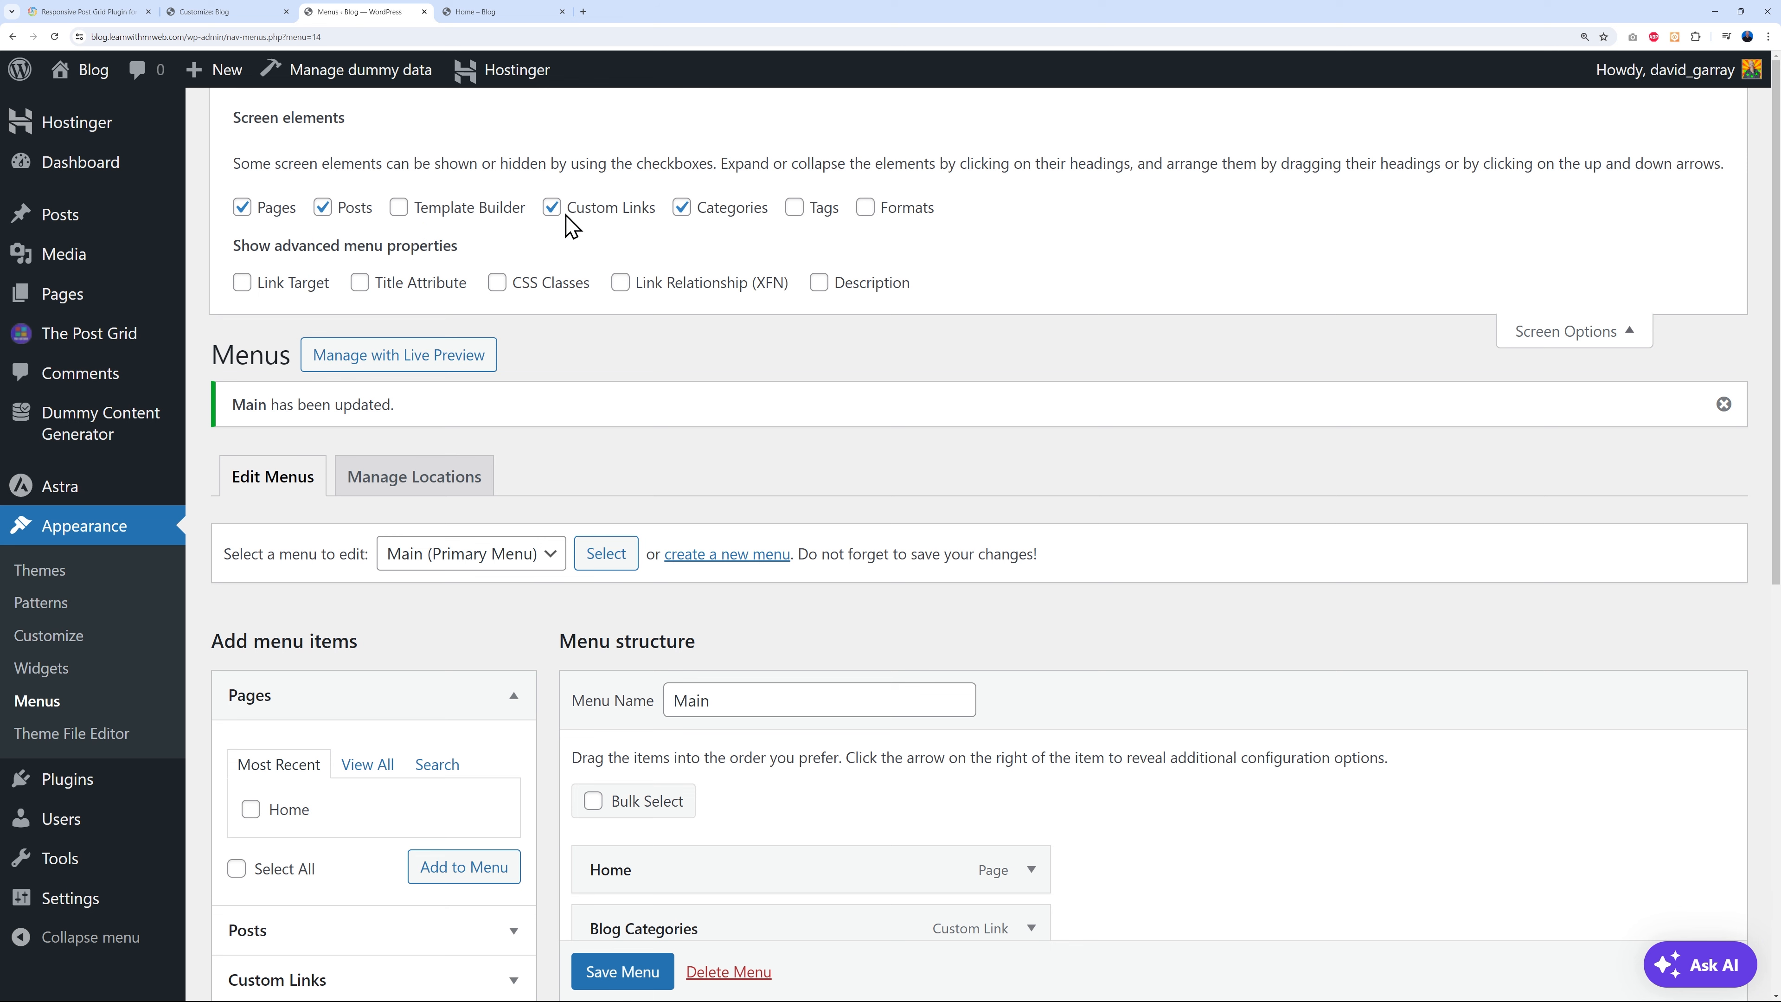
left_click(867, 209)
left_click(1538, 343)
scroll(1466, 454, "down", 2)
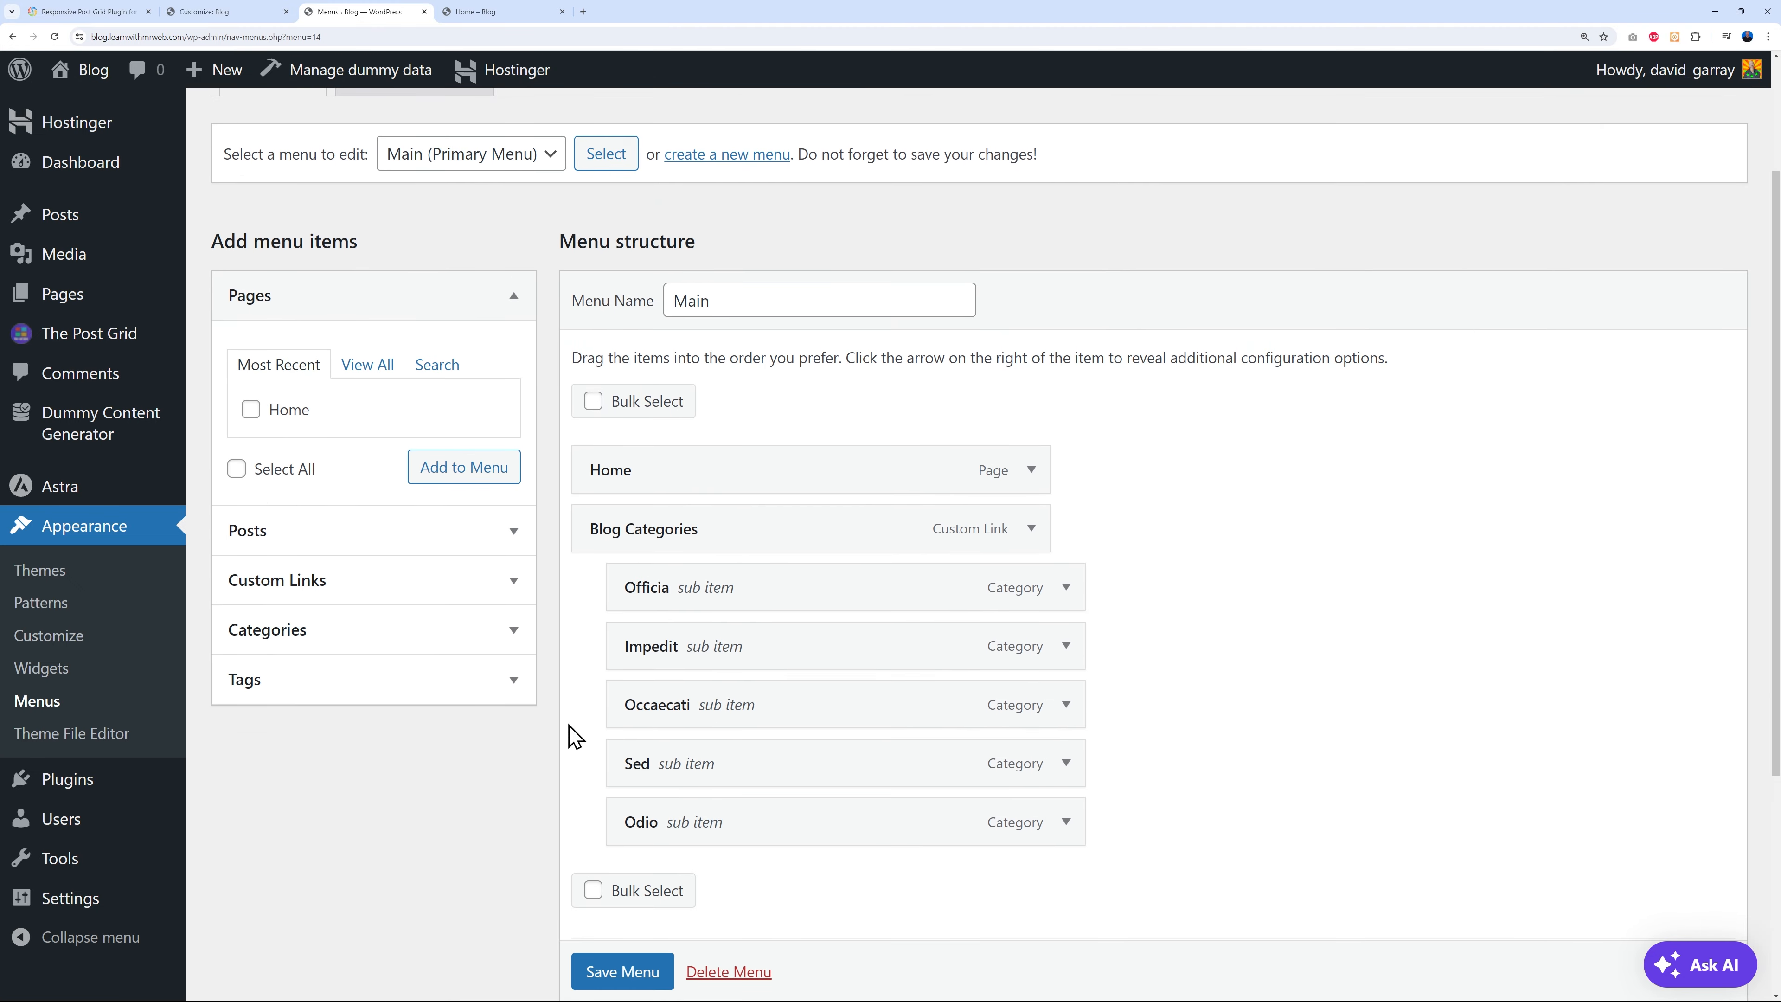
left_click(514, 680)
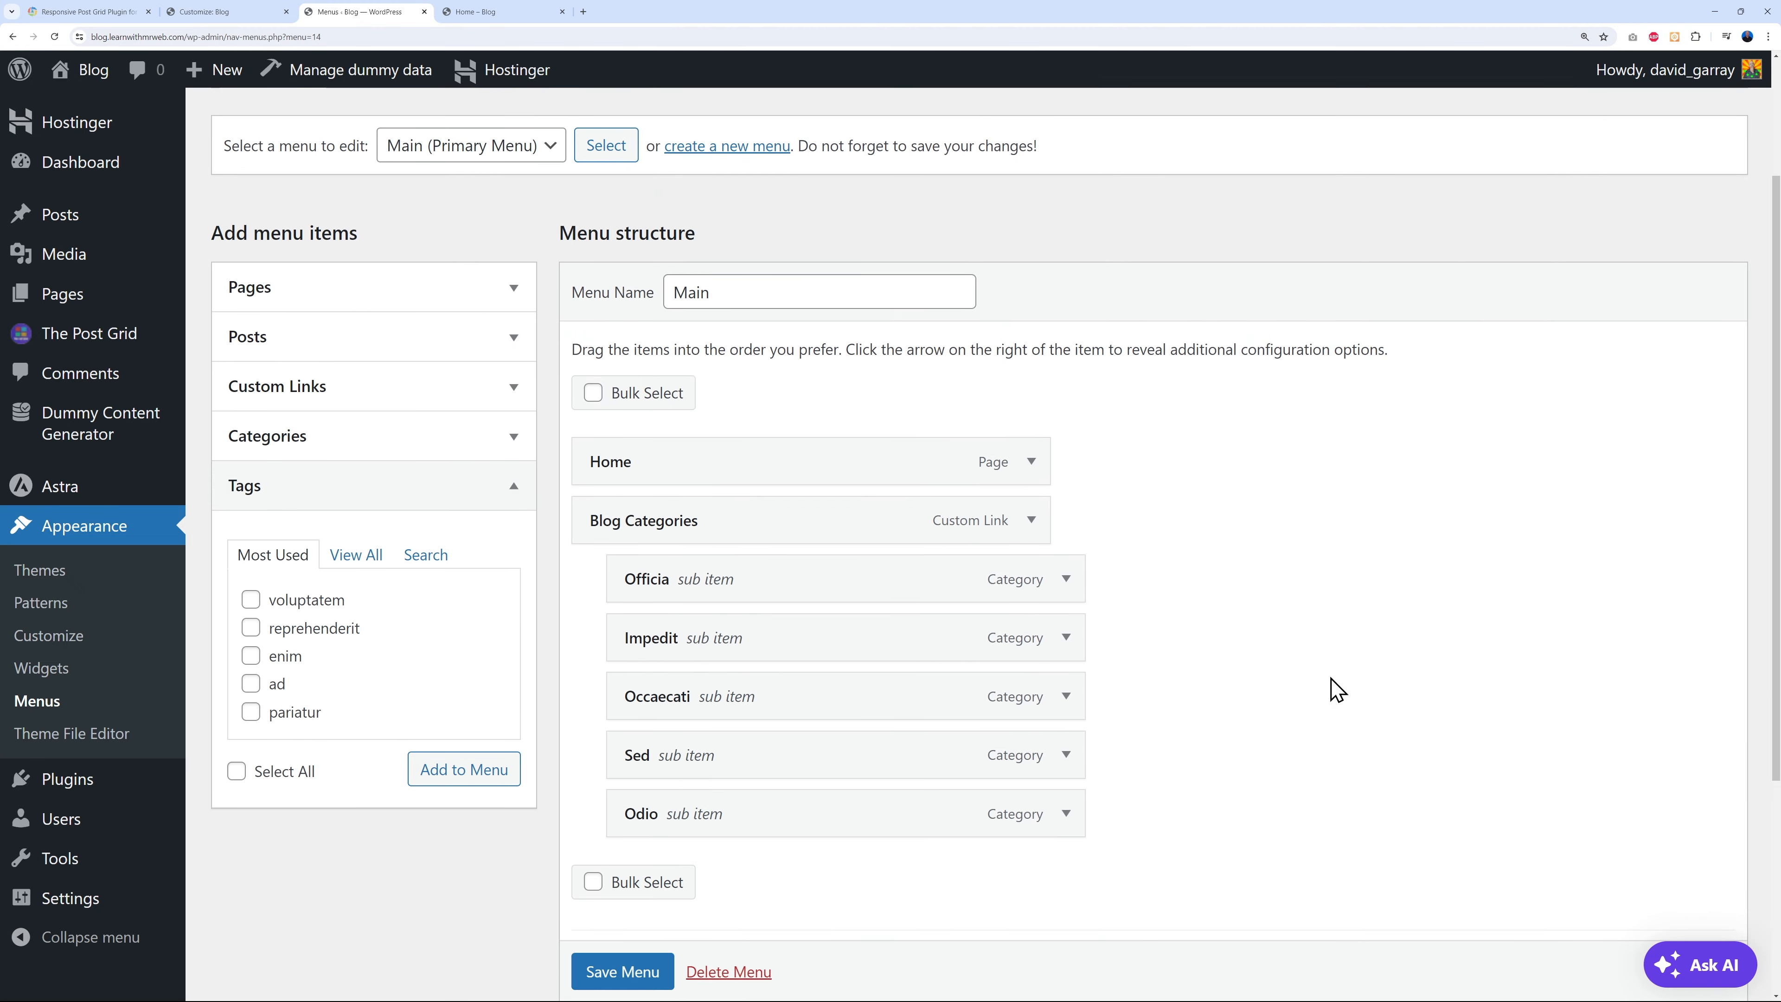
scroll(1335, 689, "down", 3)
scroll(1266, 610, "up", 2)
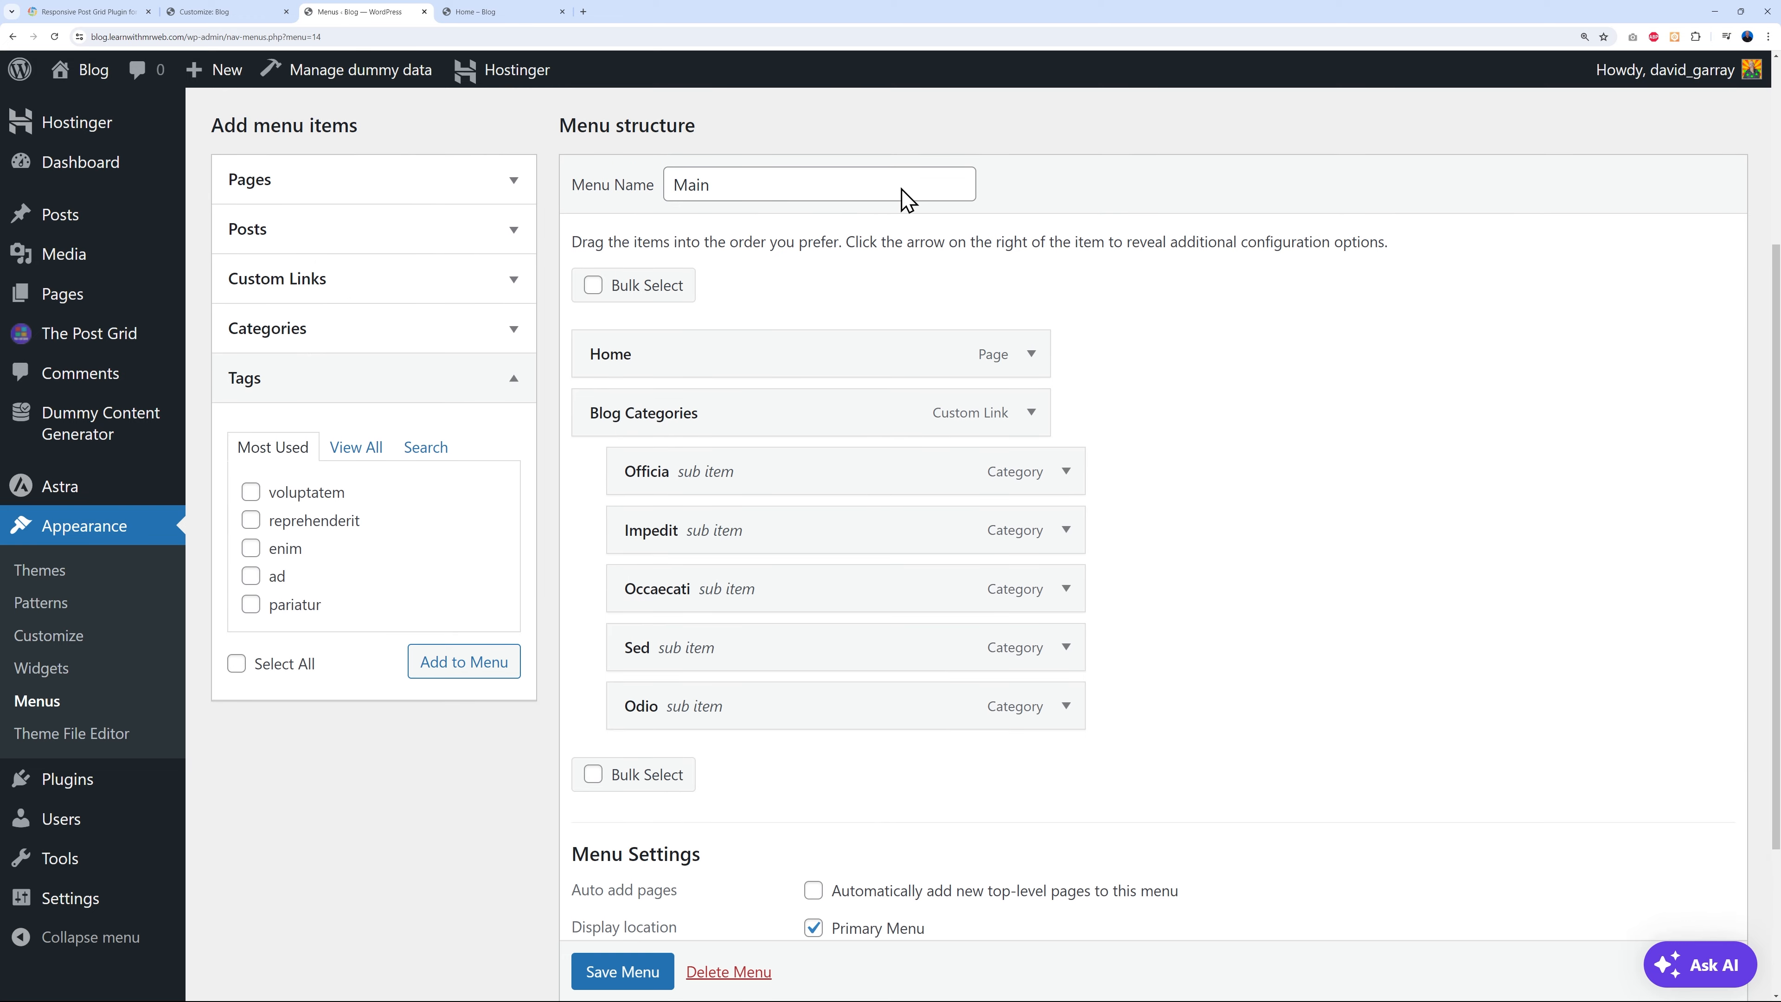
- Add a '#' custom link labelled Tags to the Main menu
left_click(505, 286)
left_click(446, 362)
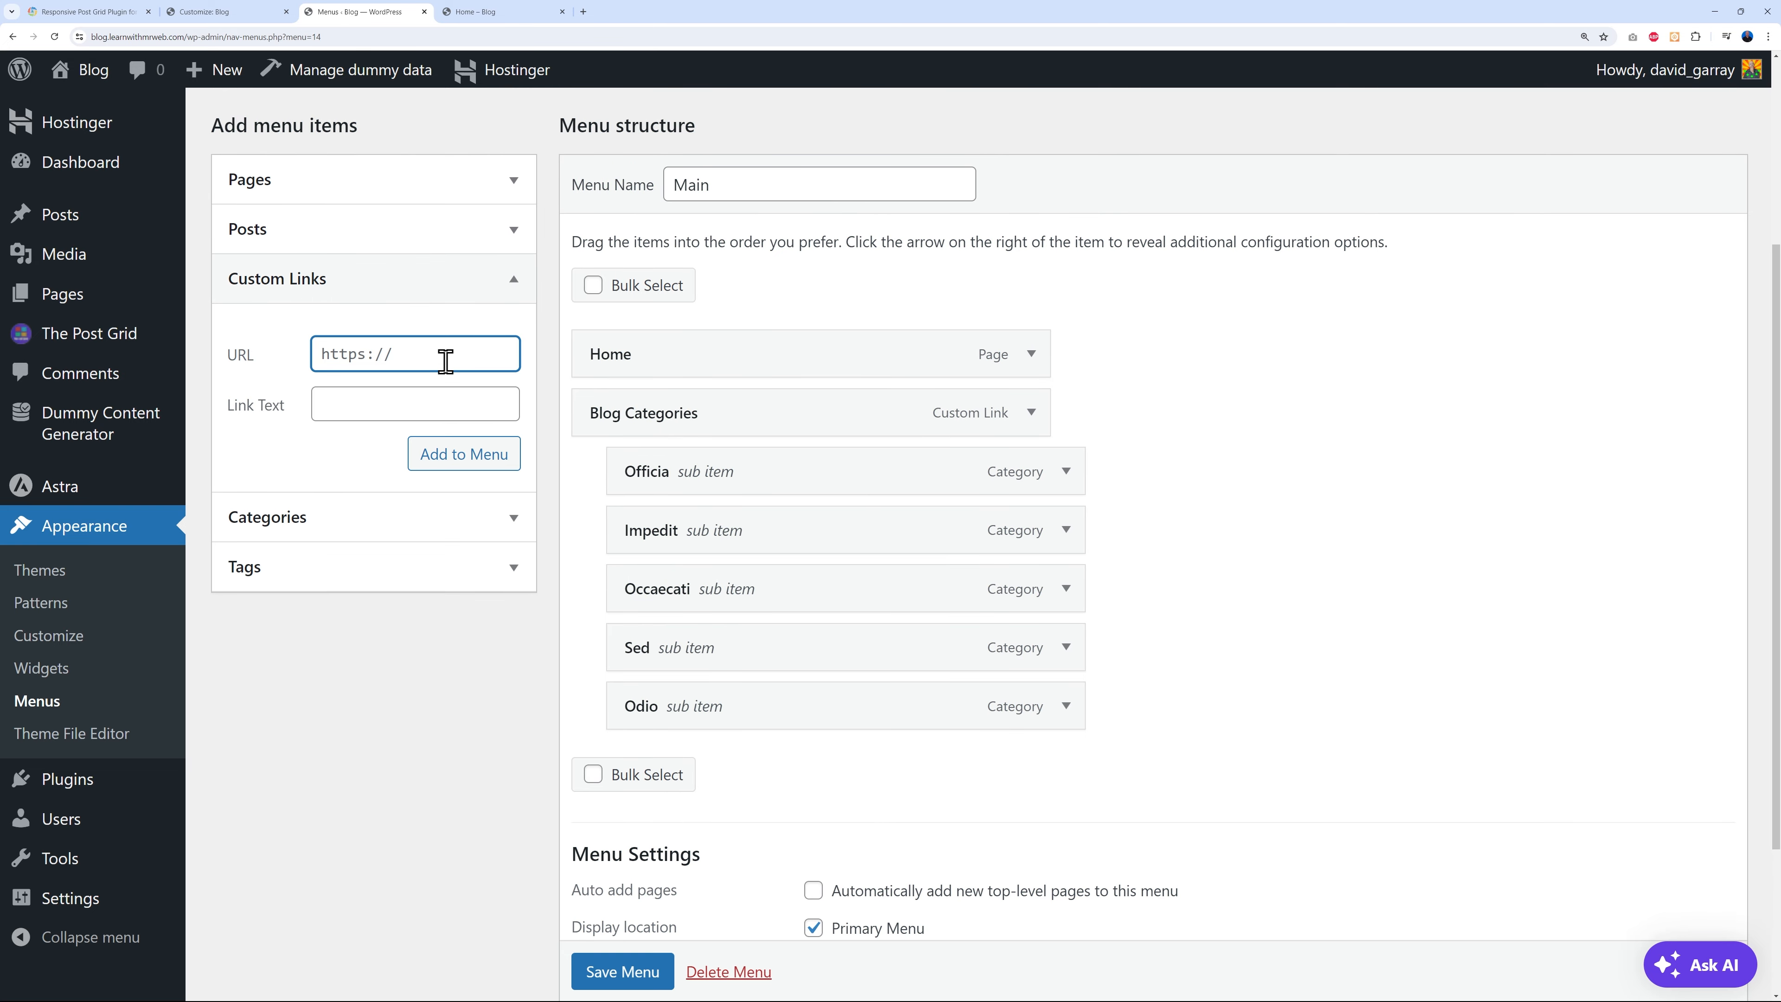
left_click(435, 400)
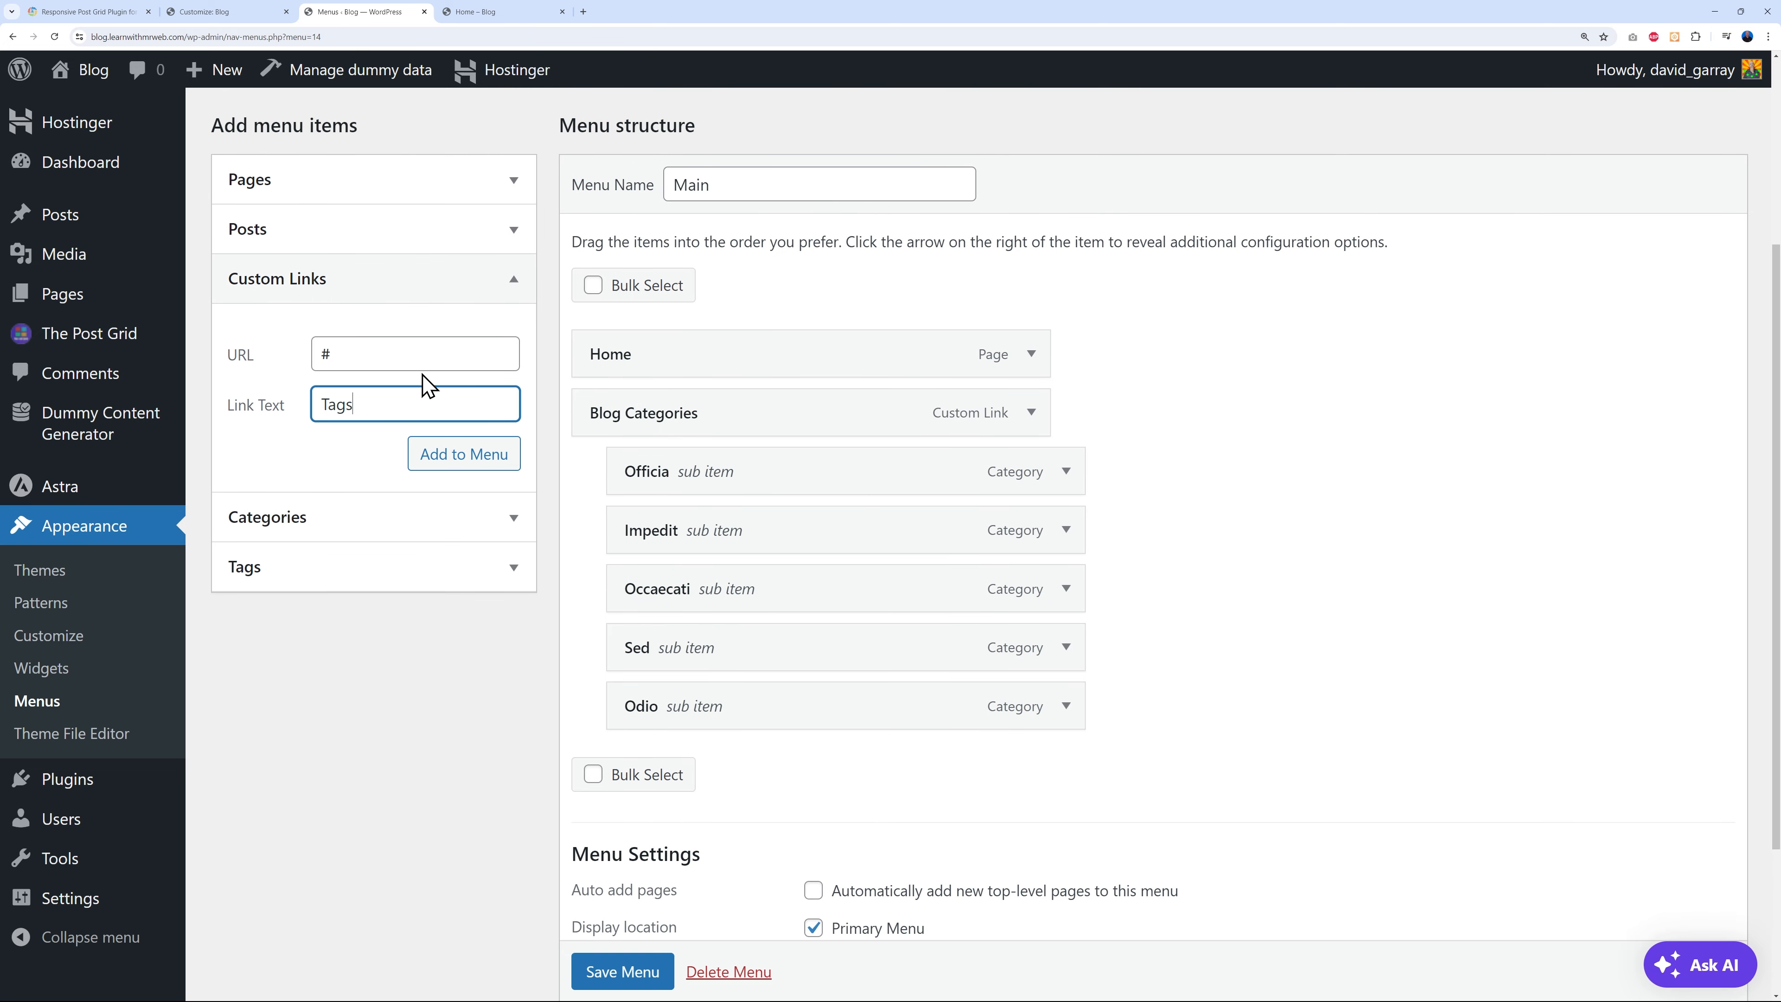
left_click(438, 456)
scroll(911, 512, "down", 2)
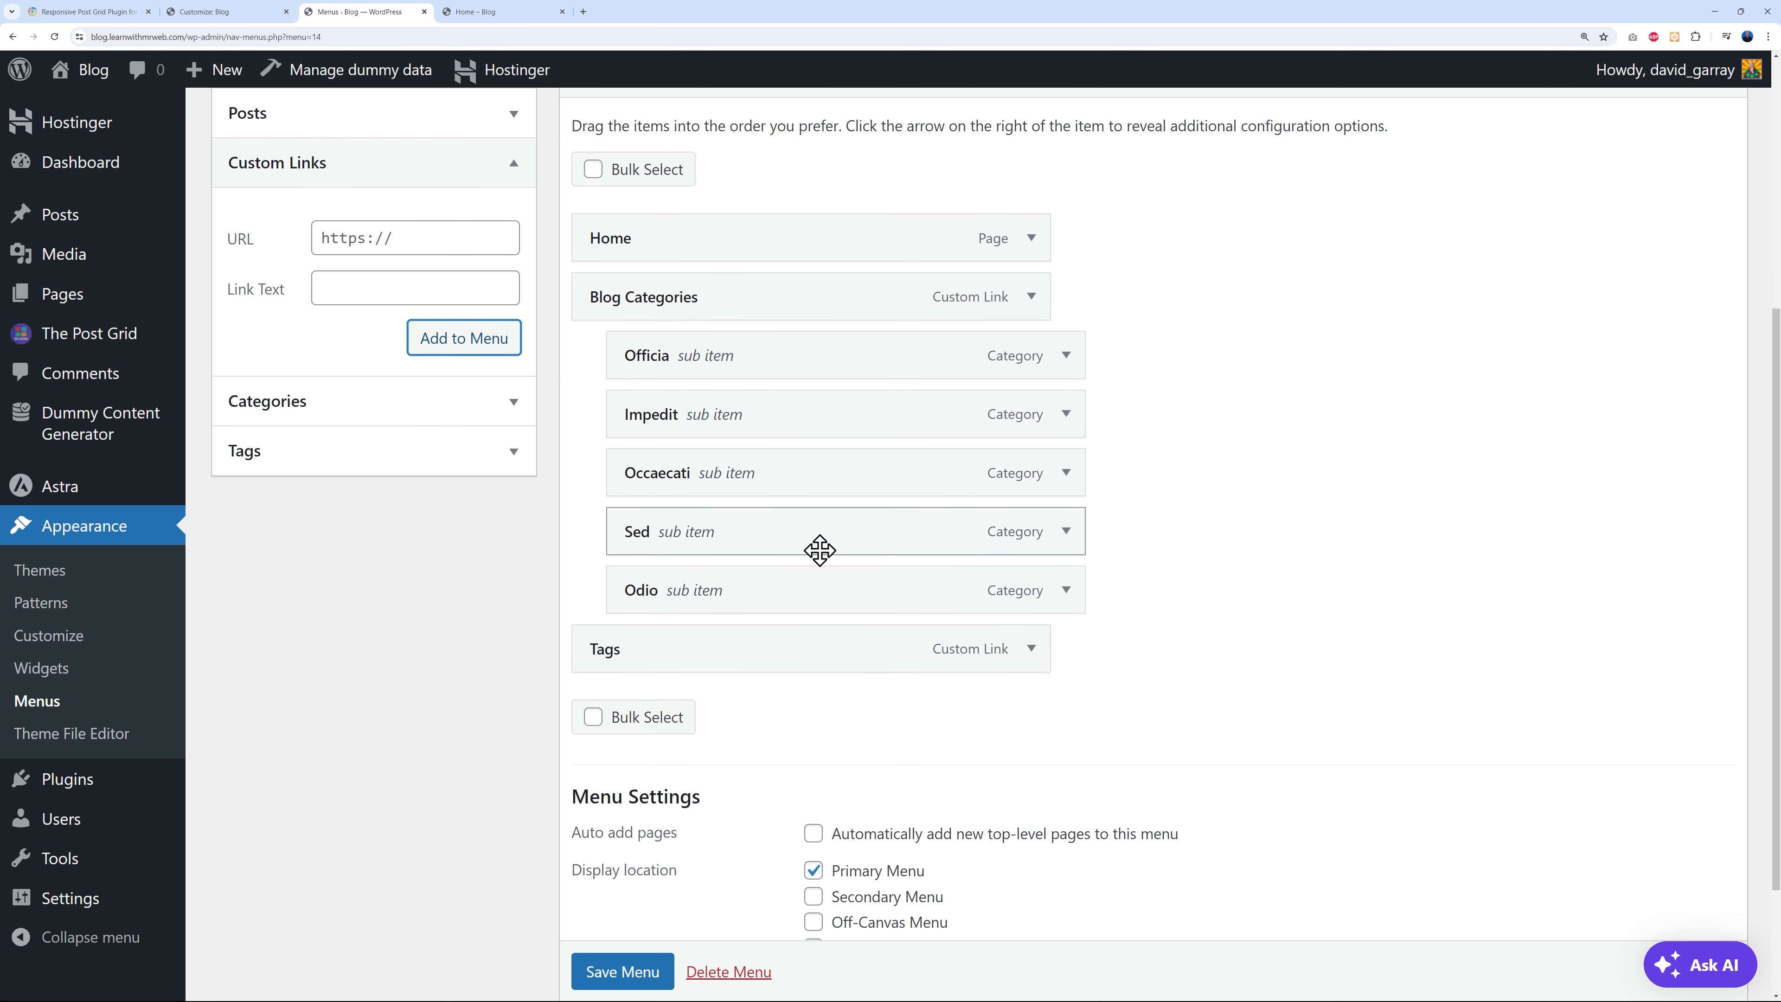
- Add the voluptatem, reprehenderit, enim, ad and pariatur tags to the menu
left_click(519, 456)
left_click(251, 379)
left_click(251, 406)
left_click(250, 432)
left_click(252, 457)
left_click(251, 489)
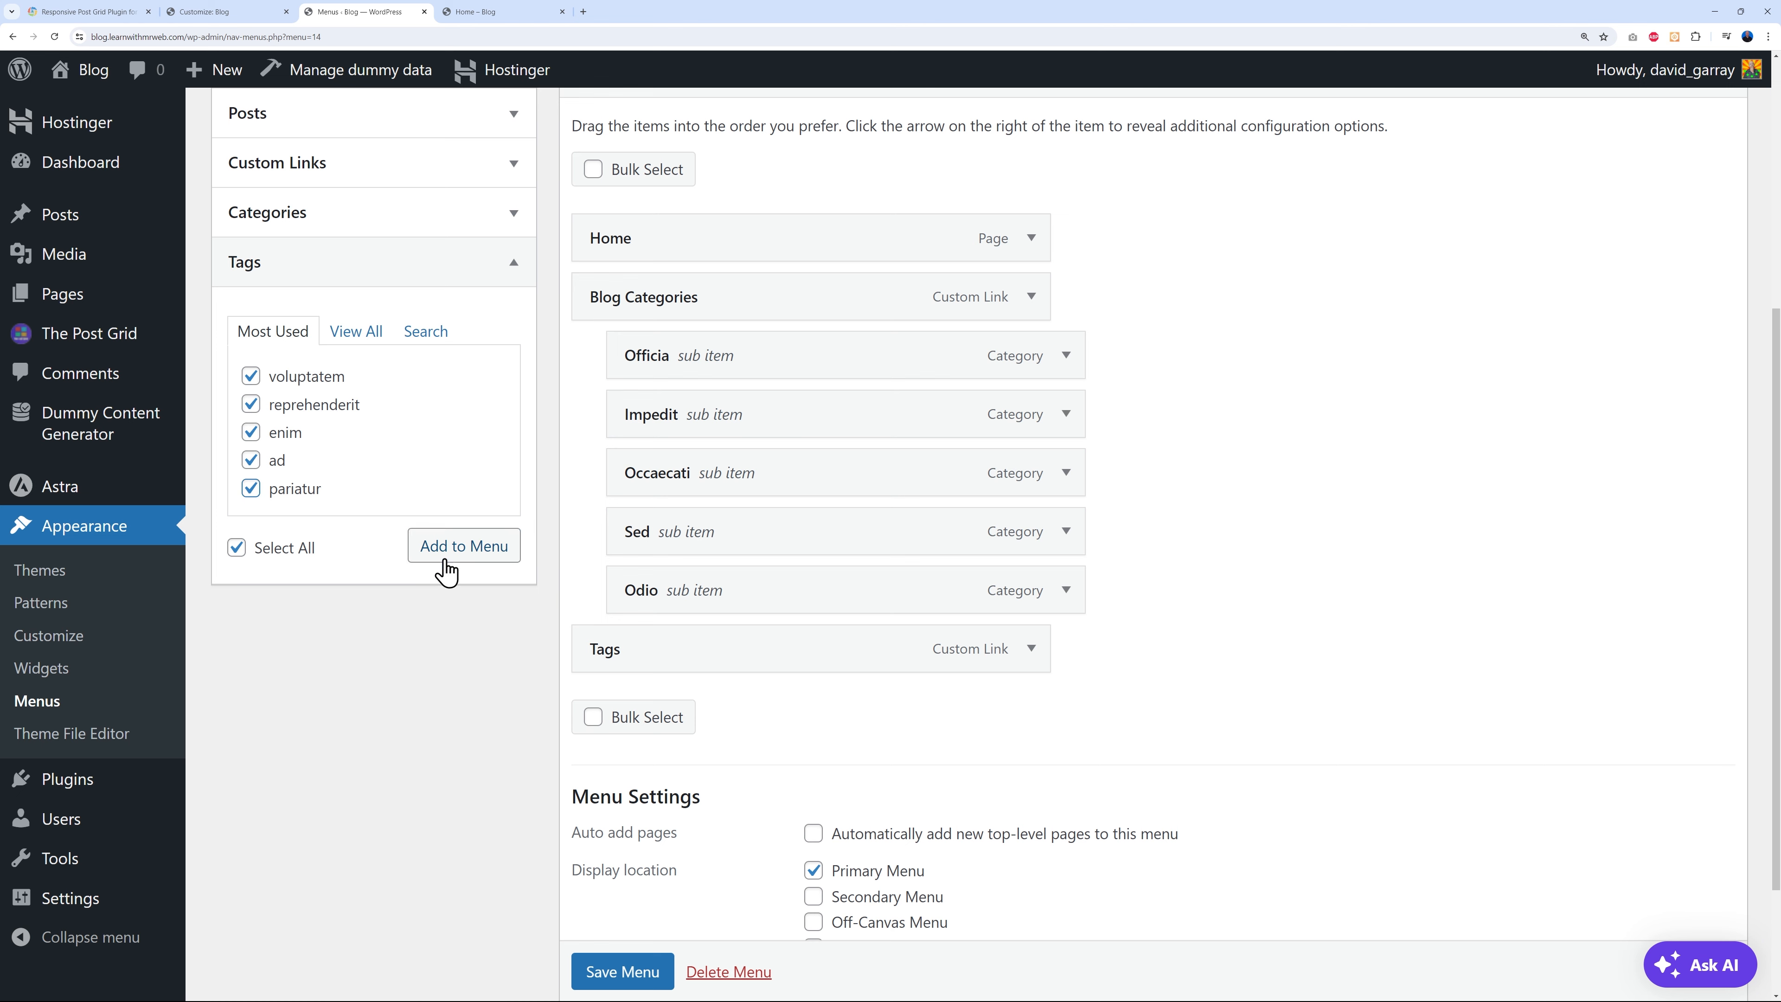
left_click(452, 549)
scroll(1316, 609, "down", 3)
- Nest the tags under Tags, save the menu, and check the live Tags dropdown
left_click_drag(730, 465, 771, 484)
left_click_drag(747, 555, 790, 593)
left_click_drag(787, 660, 830, 720)
left_click(640, 972)
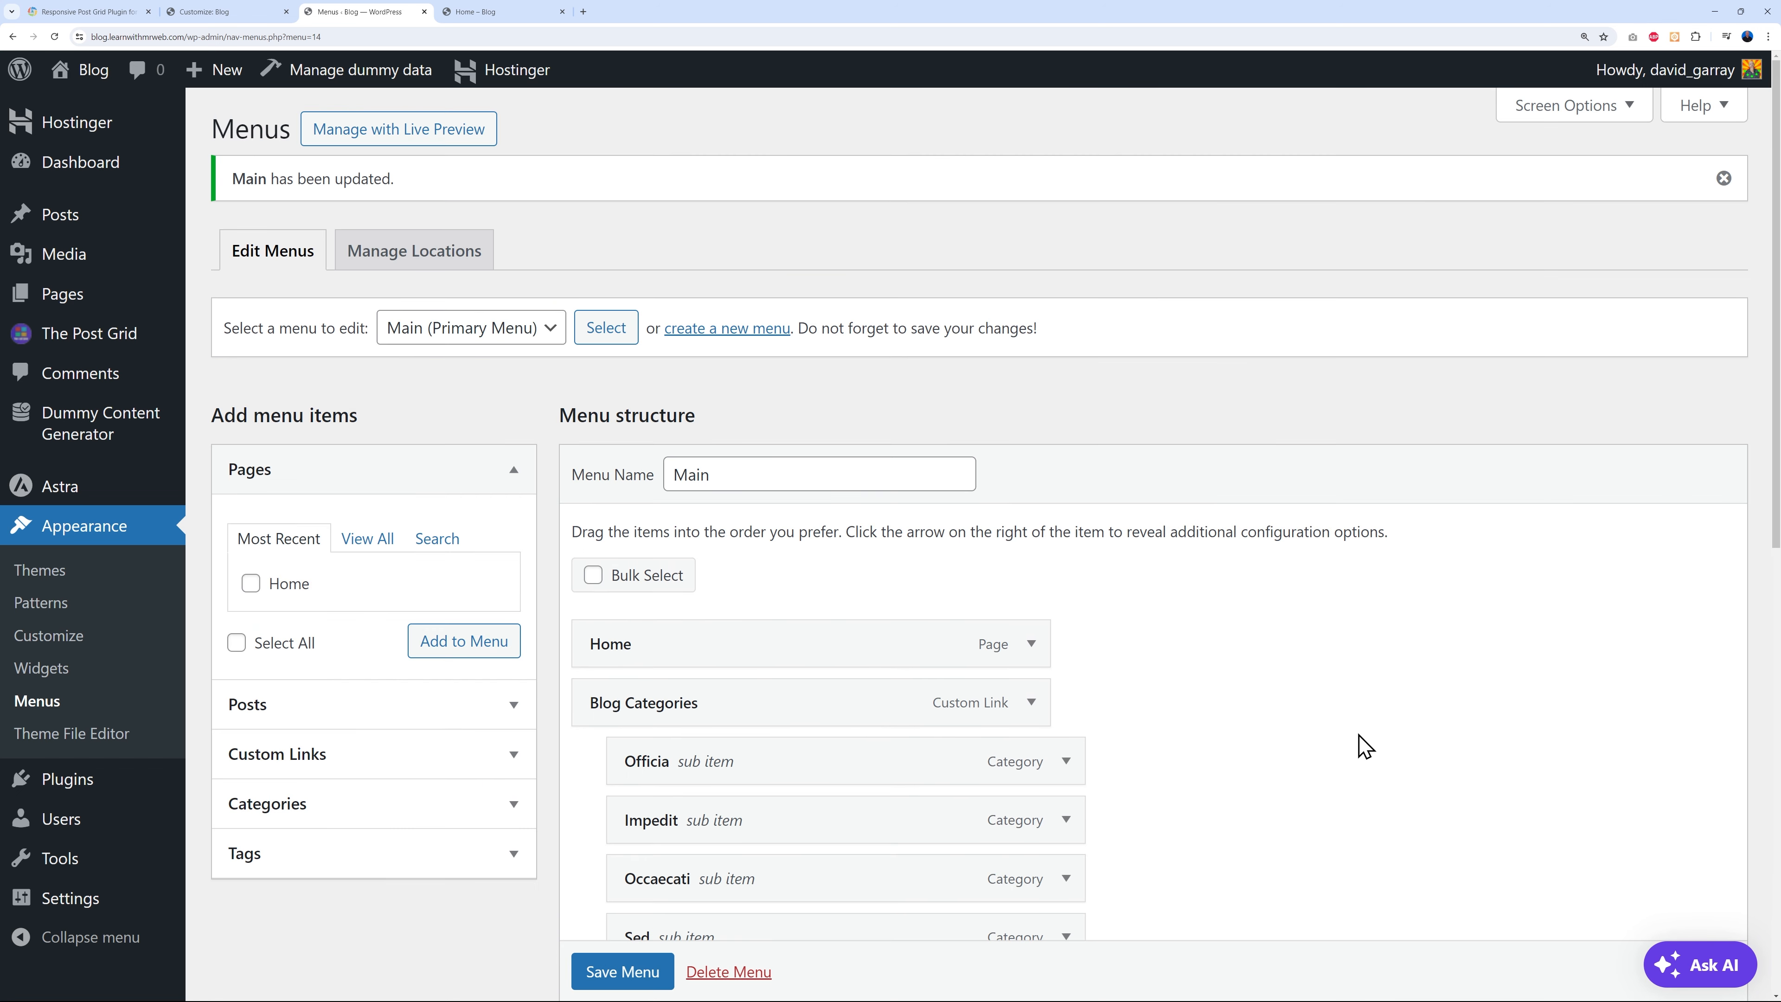
left_click(502, 12)
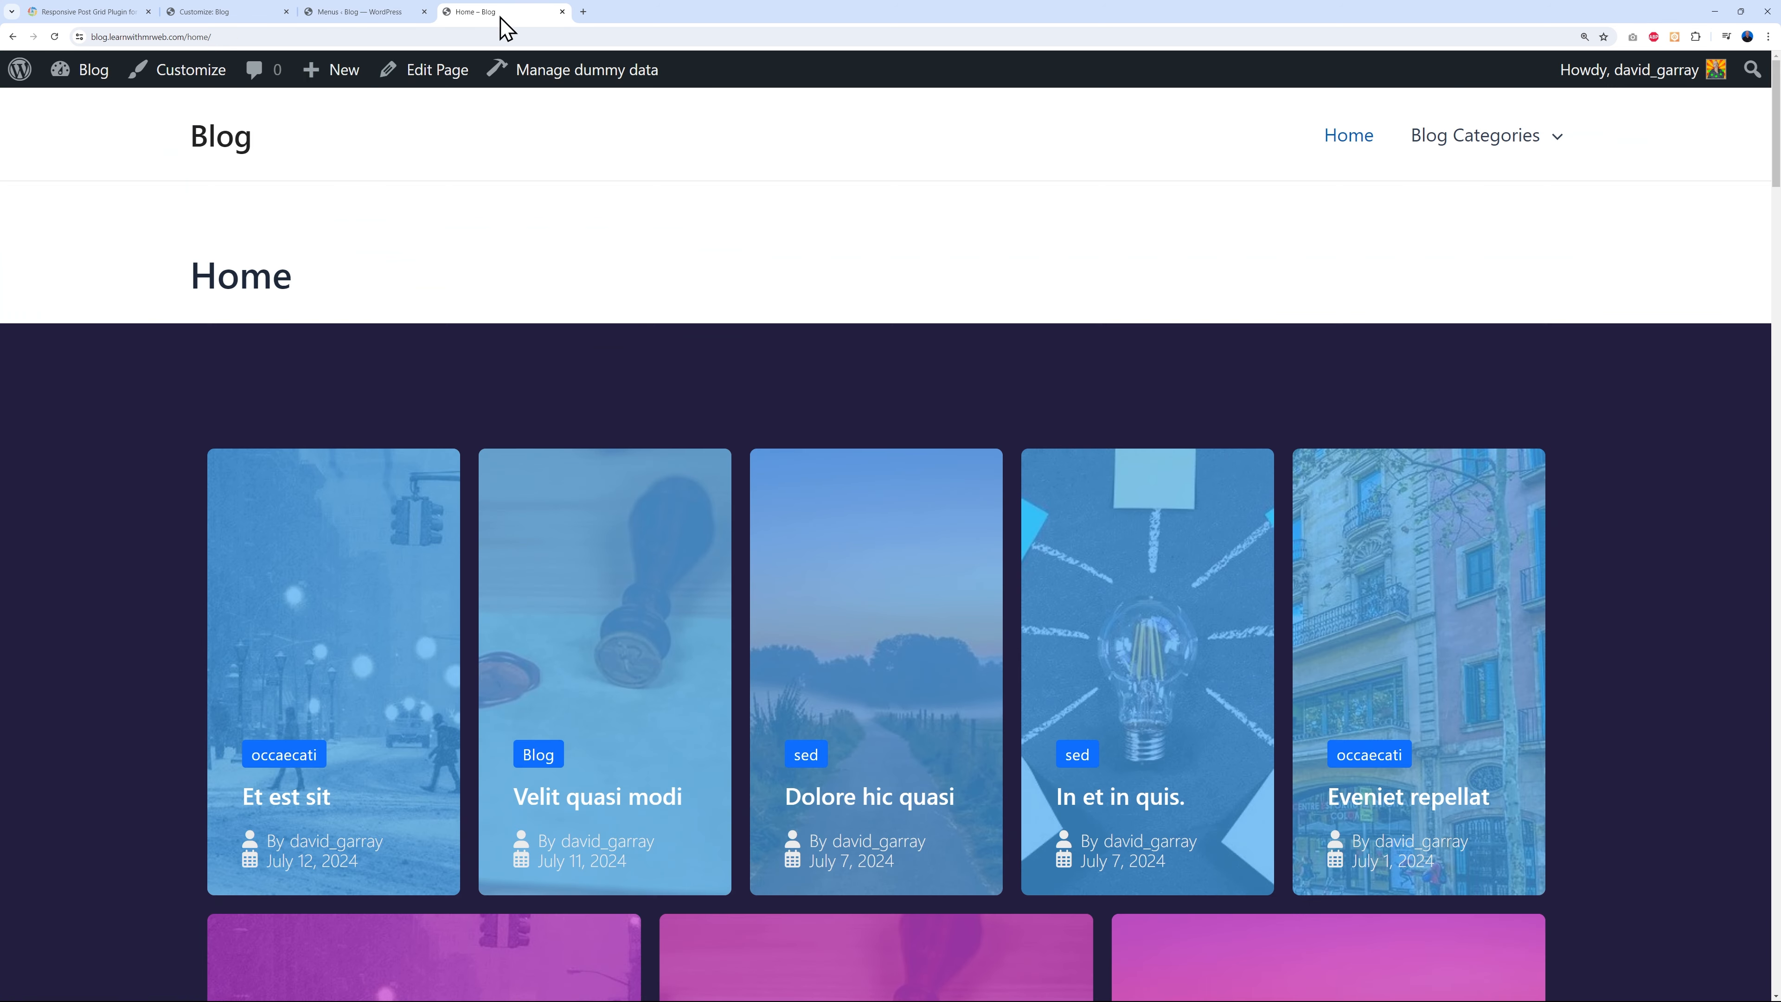
left_click(54, 37)
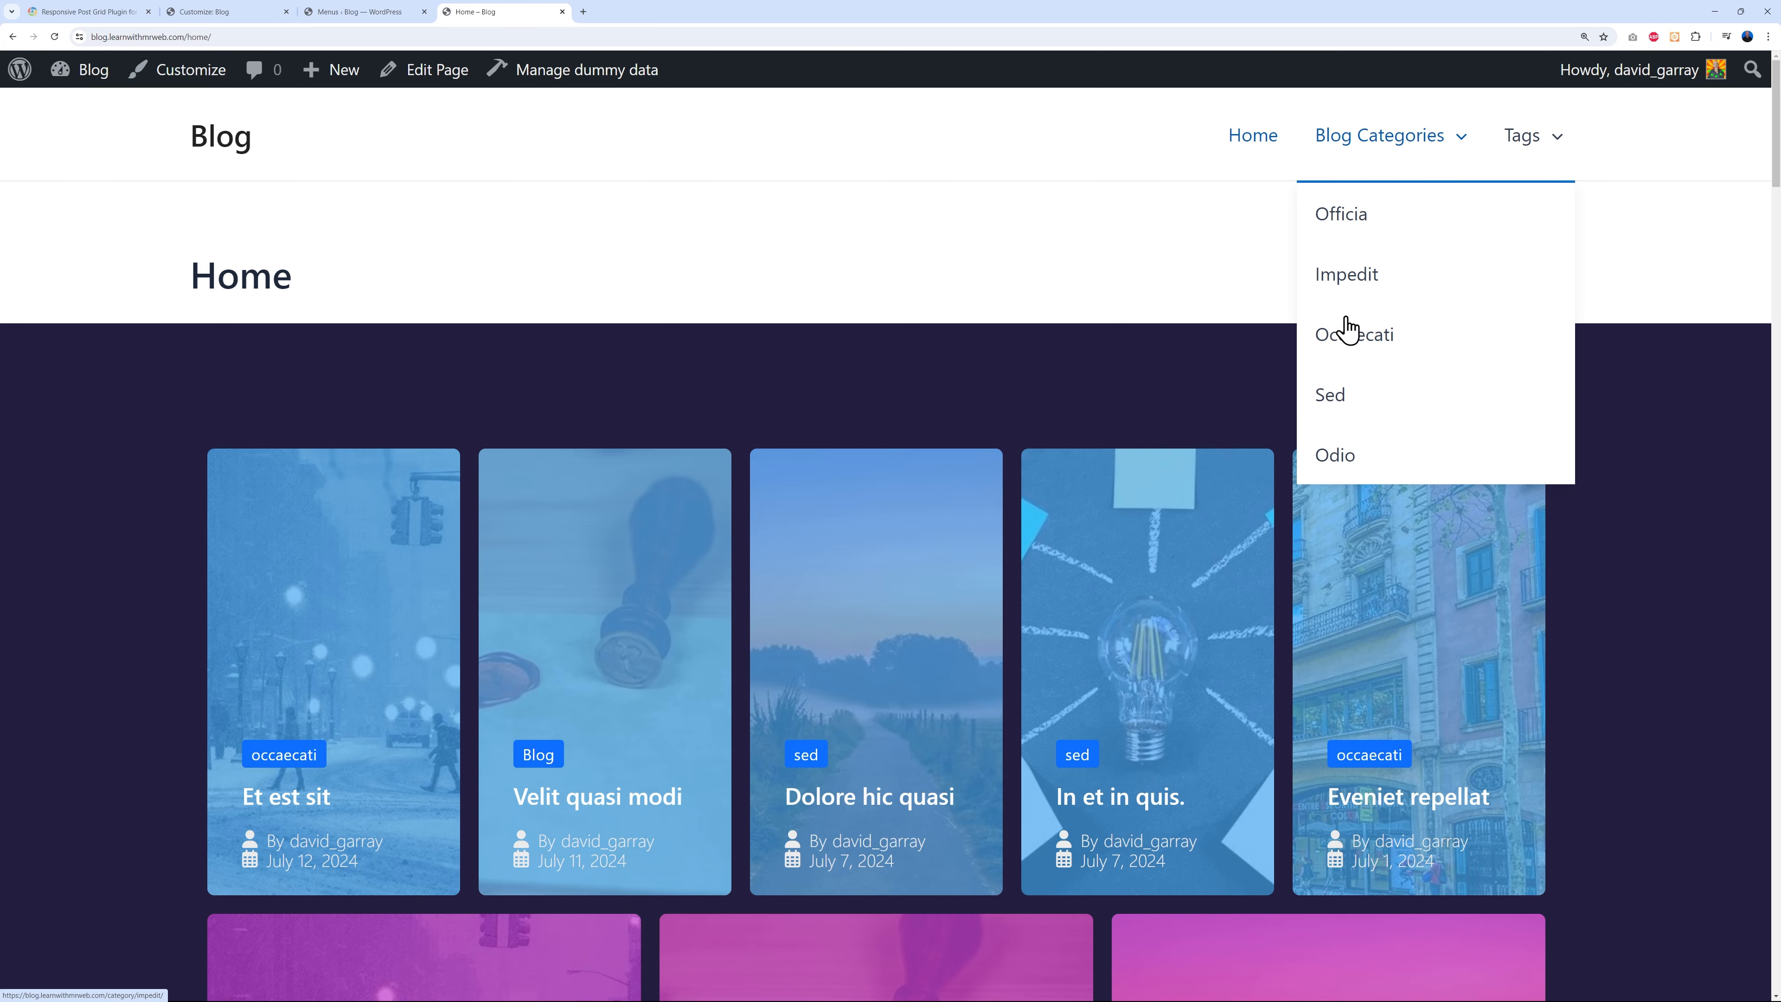
mouse_move(1563, 133)
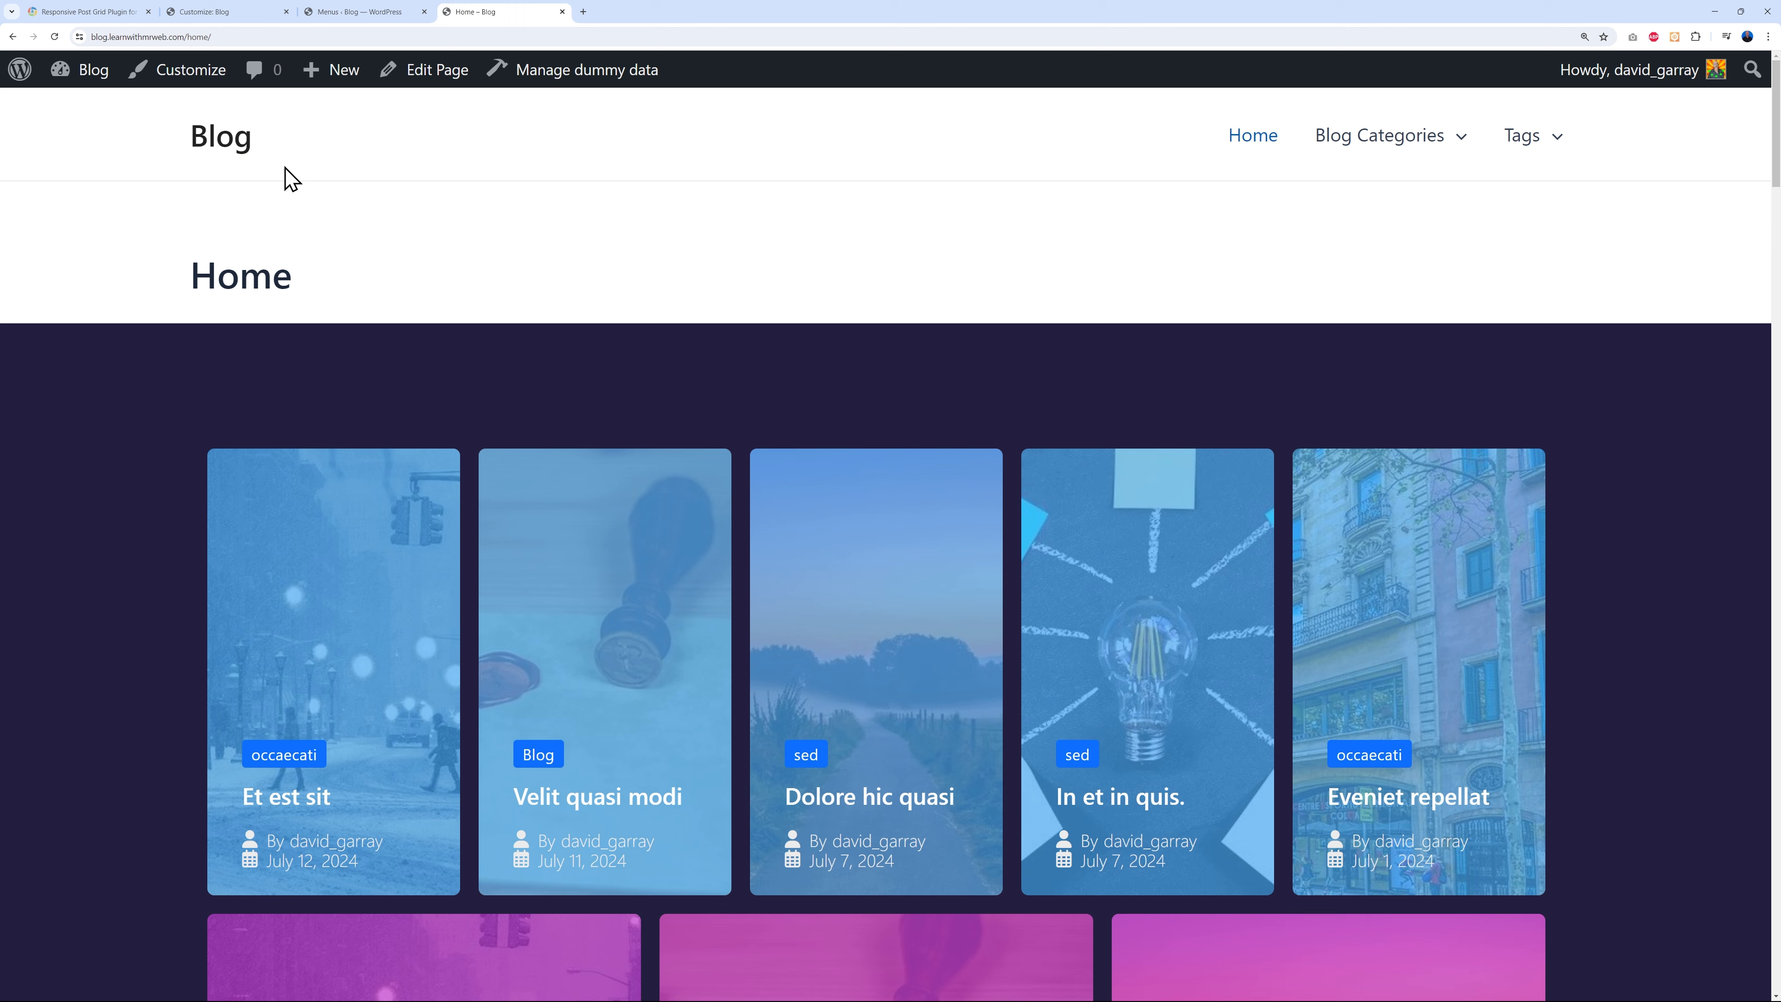
left_click(242, 12)
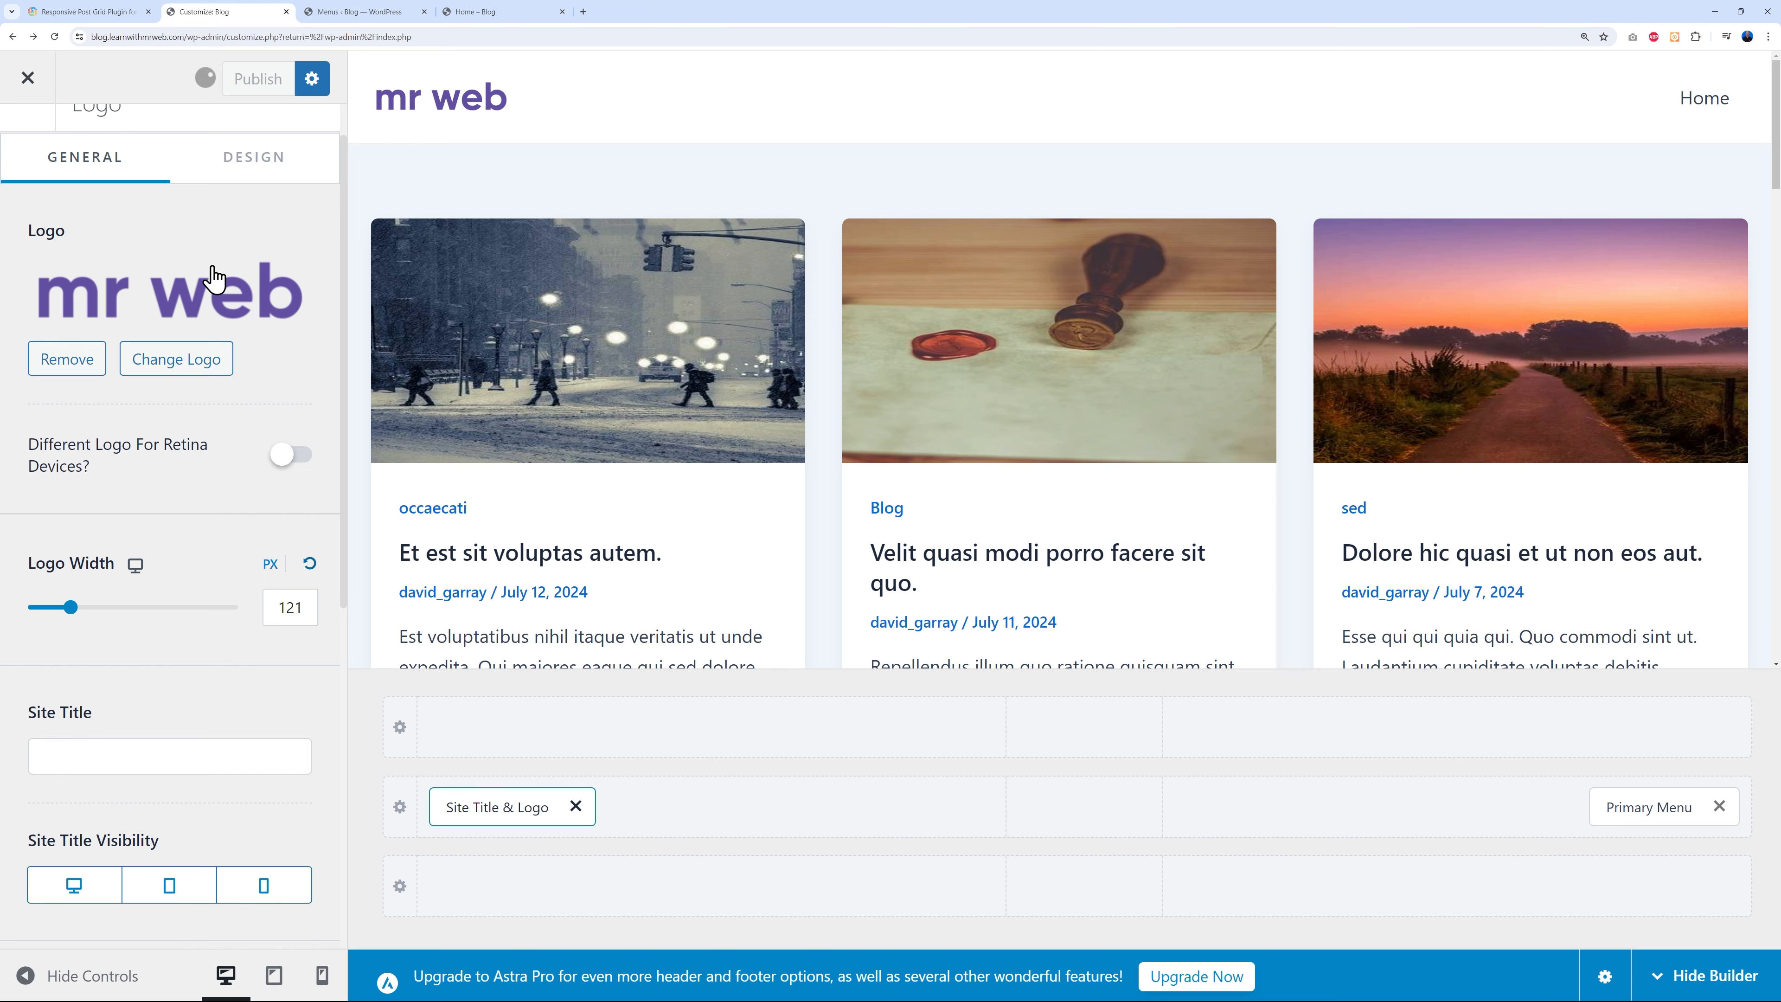
- Follow the mr web logo to confirm the site root still shows the latest-posts grid
left_click(490, 13)
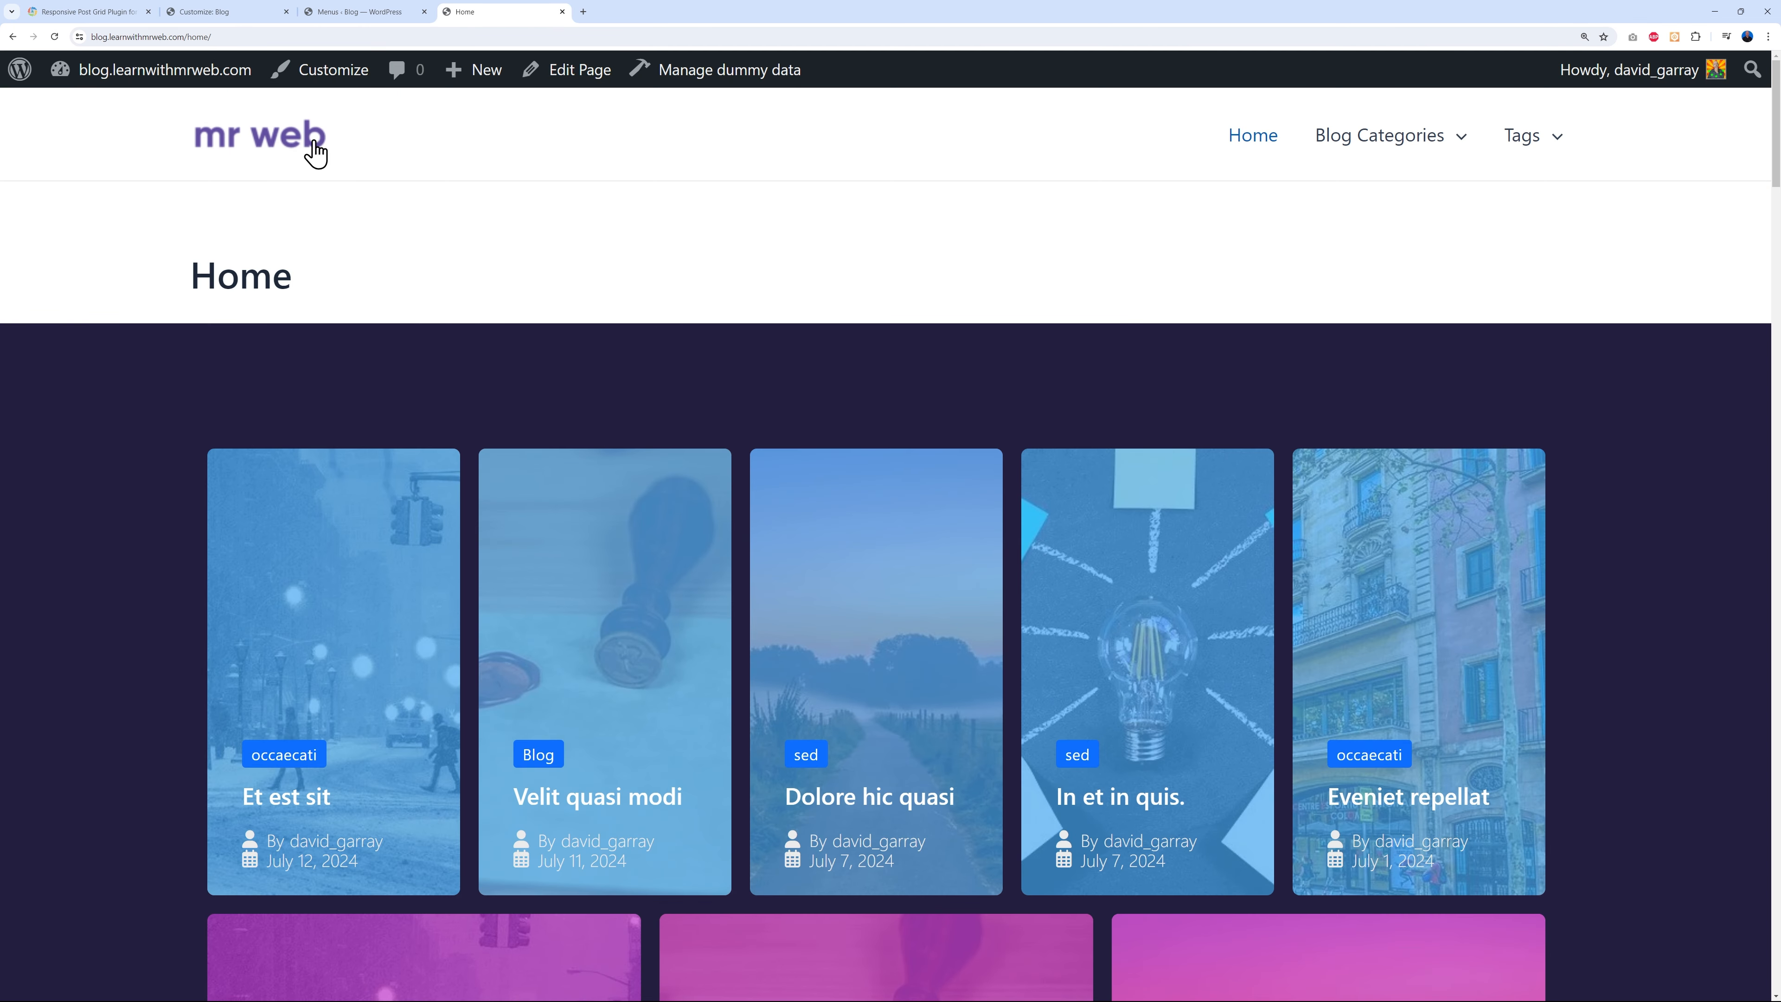
left_click(278, 148)
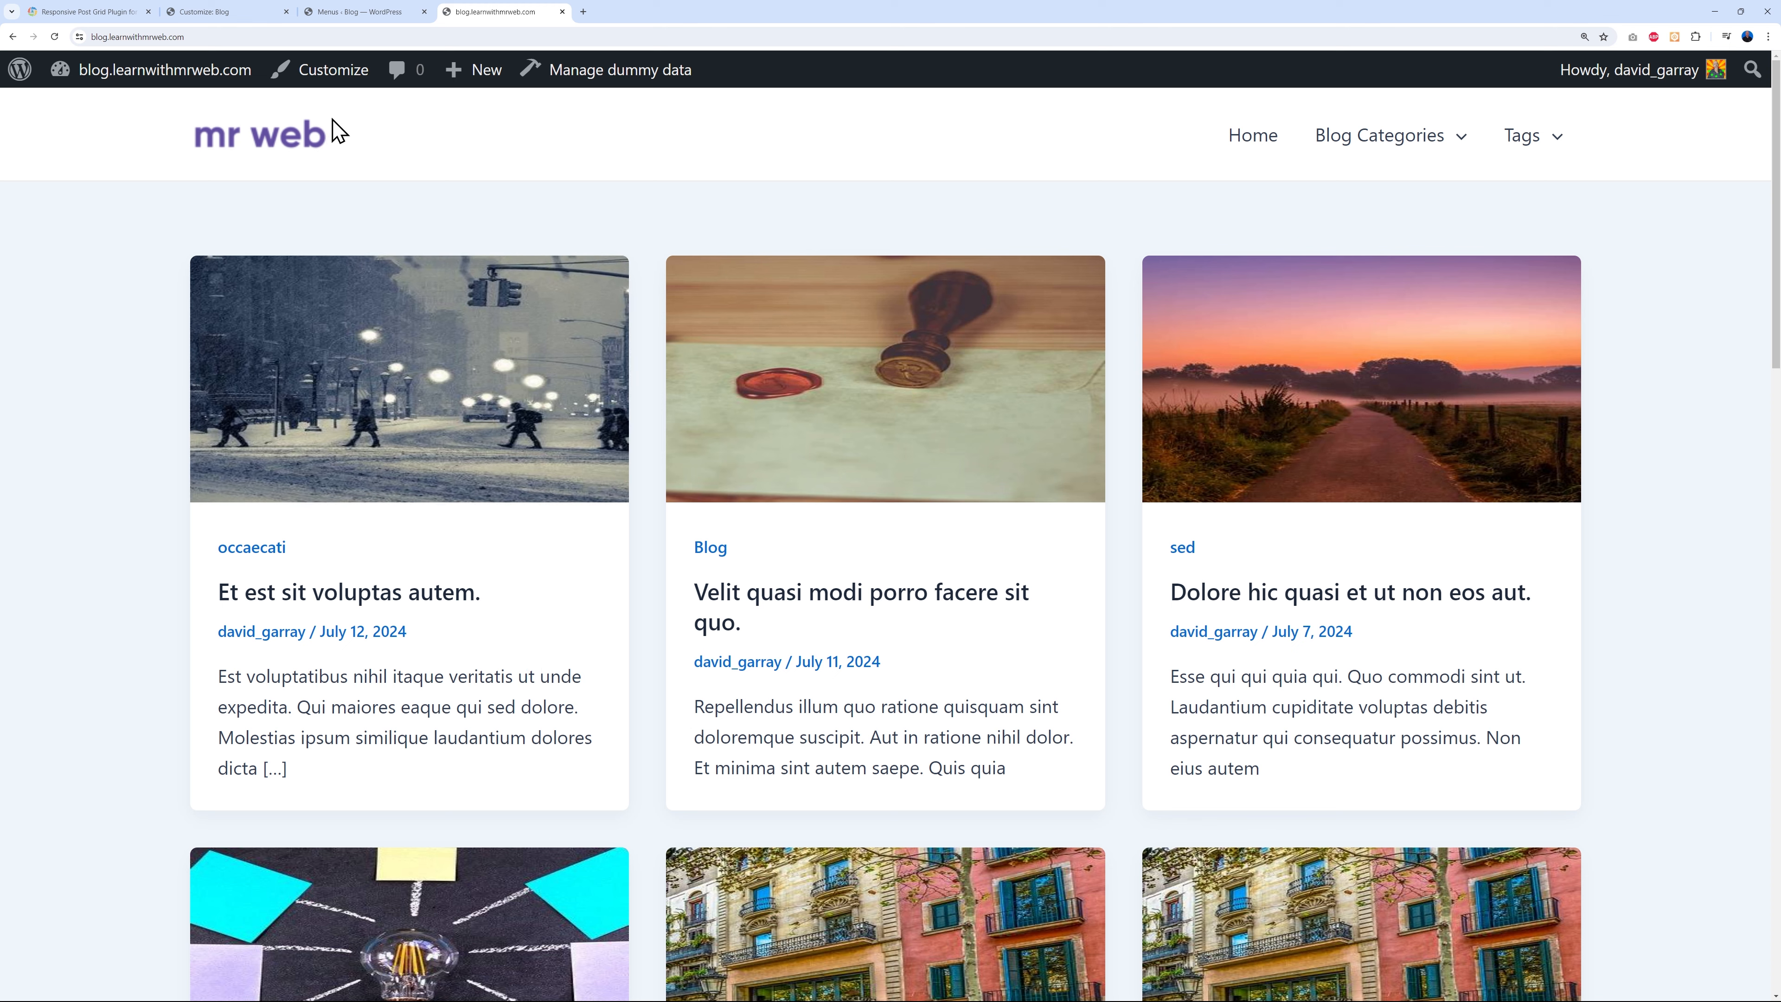
left_click(378, 12)
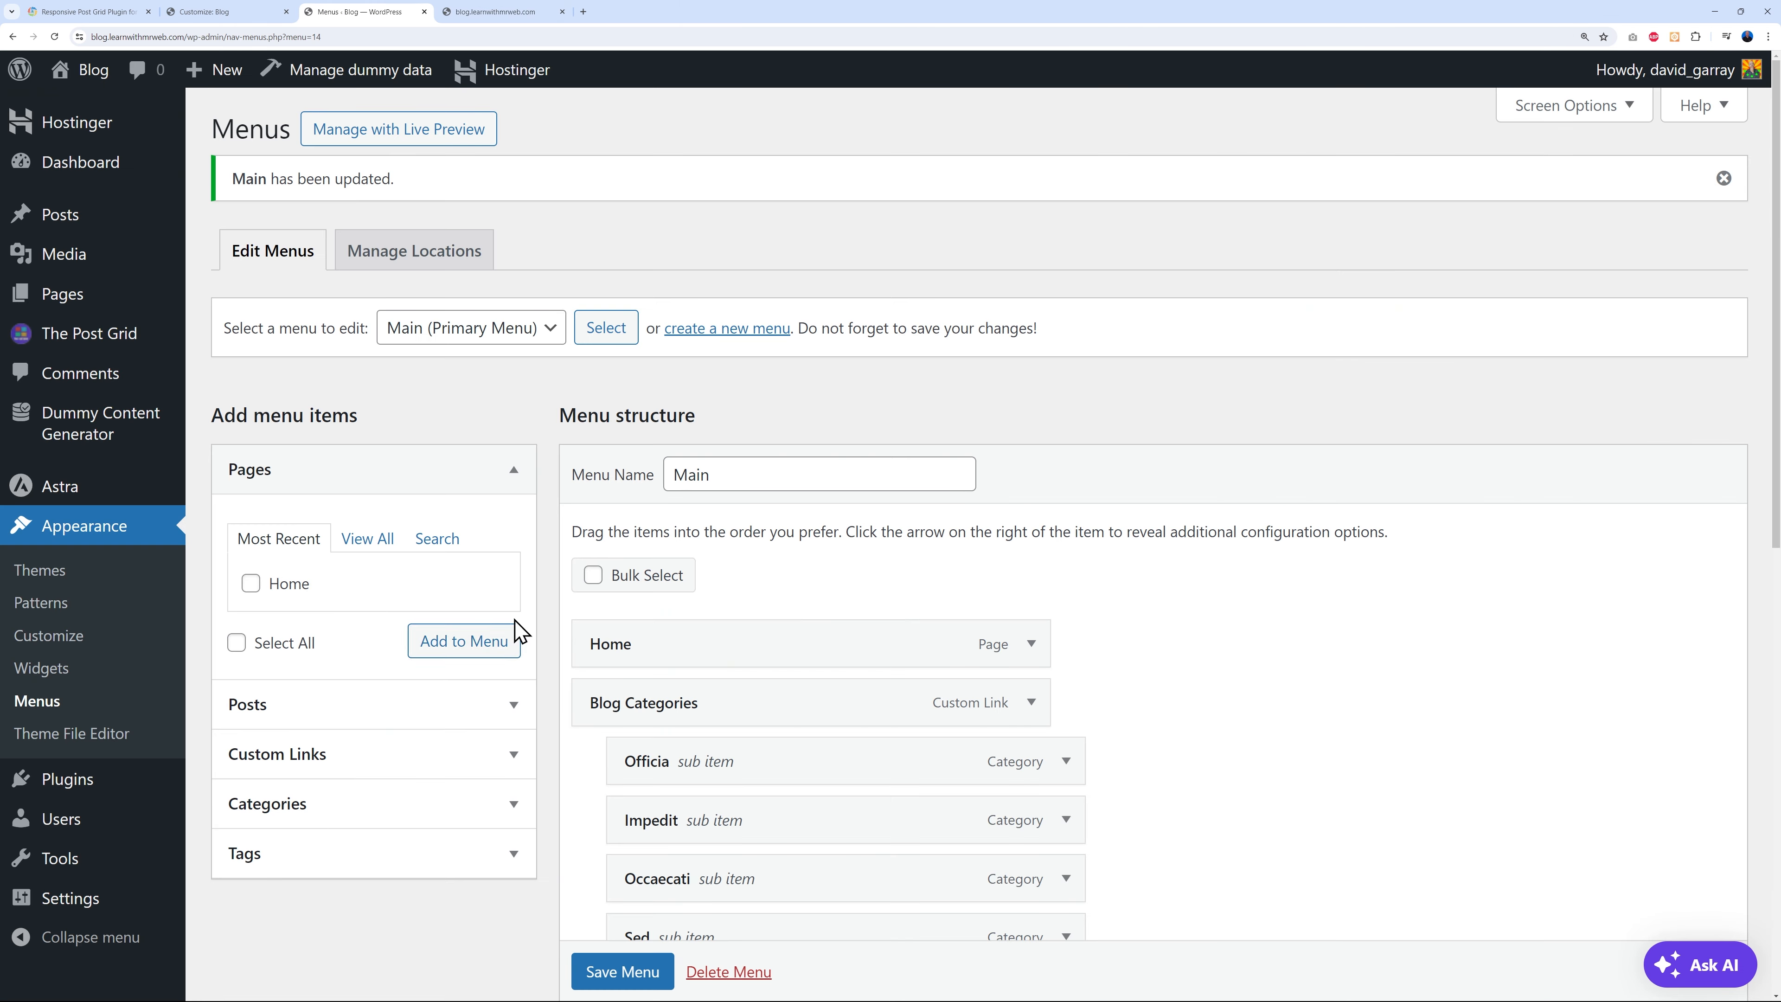
mouse_move(96, 911)
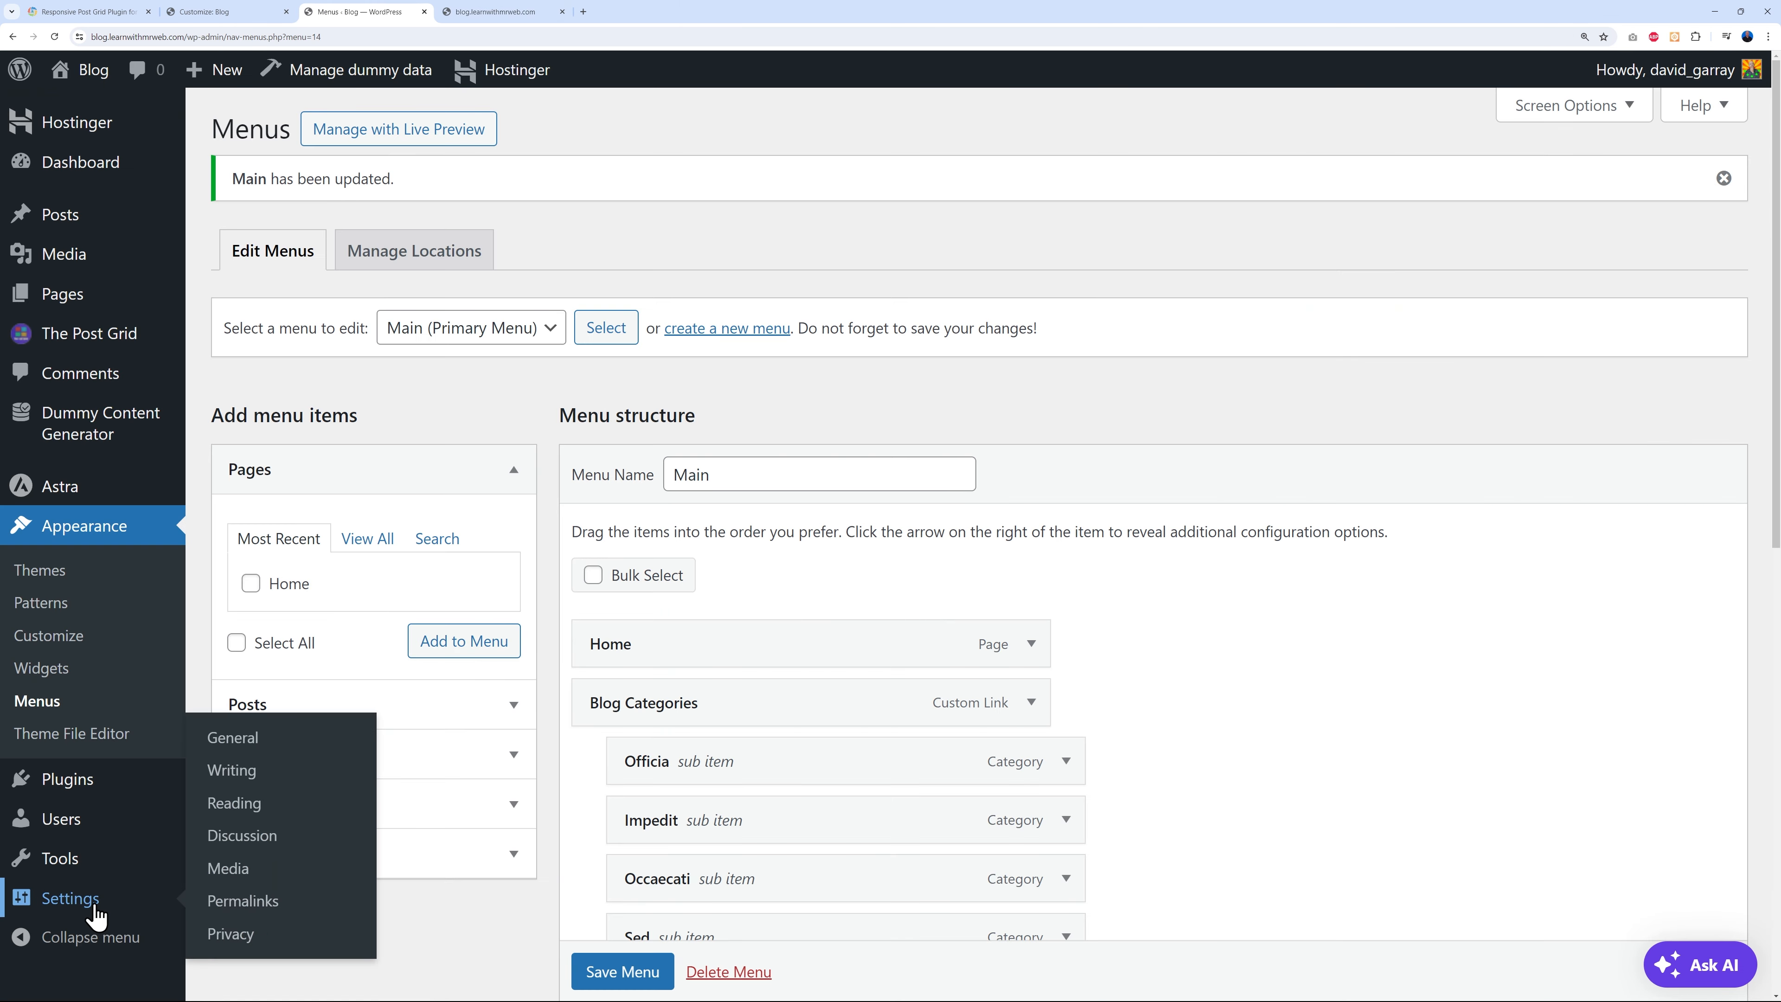
- Set the homepage to the static Home page in Reading Settings, save, and reload the site
left_click(234, 803)
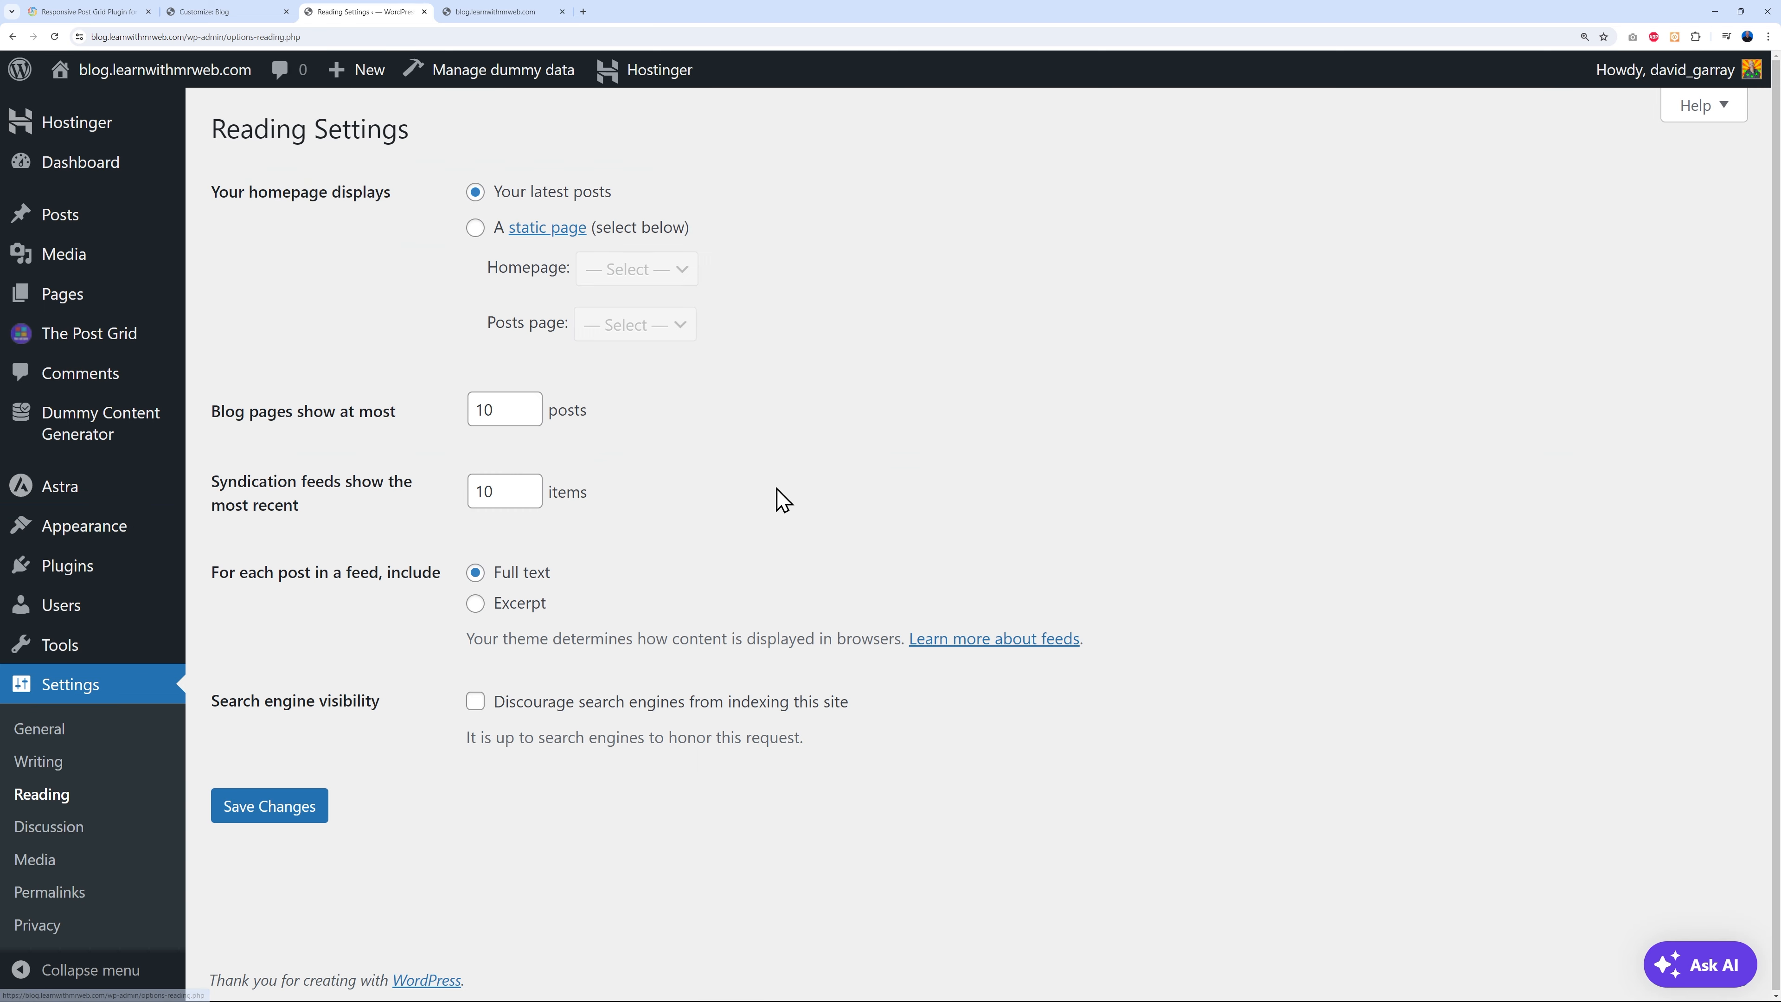
left_click(475, 230)
left_click(683, 273)
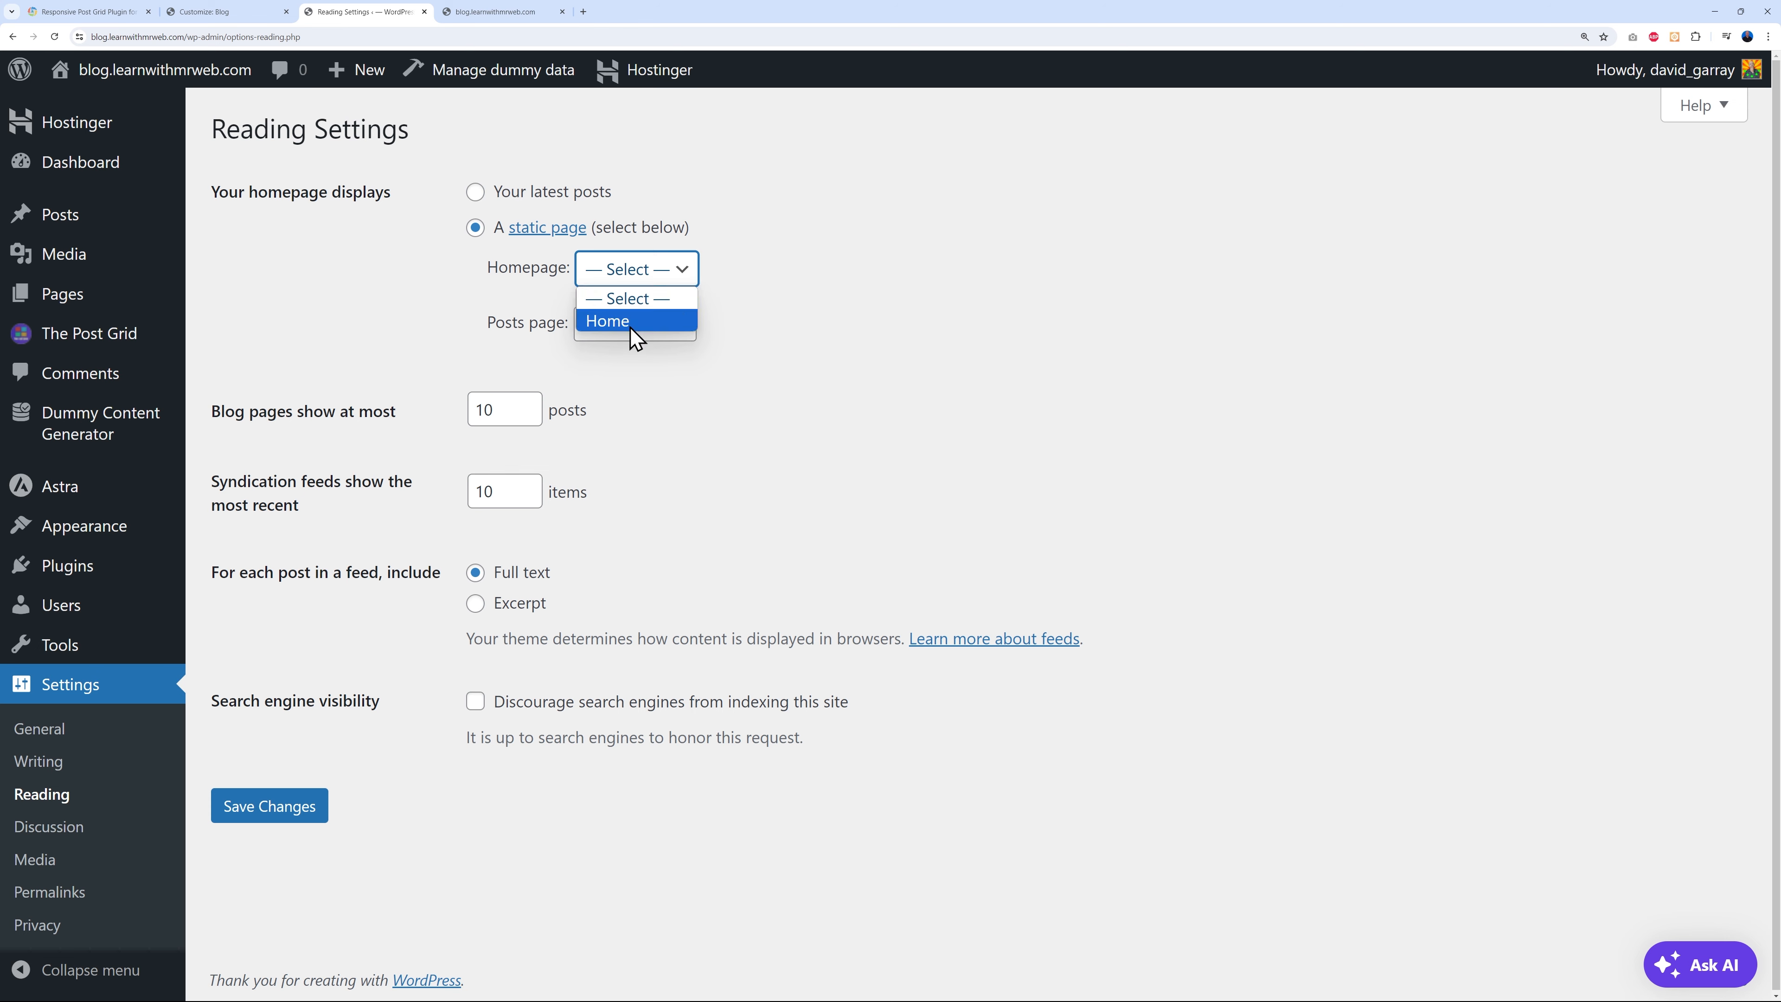
left_click(607, 321)
left_click(272, 813)
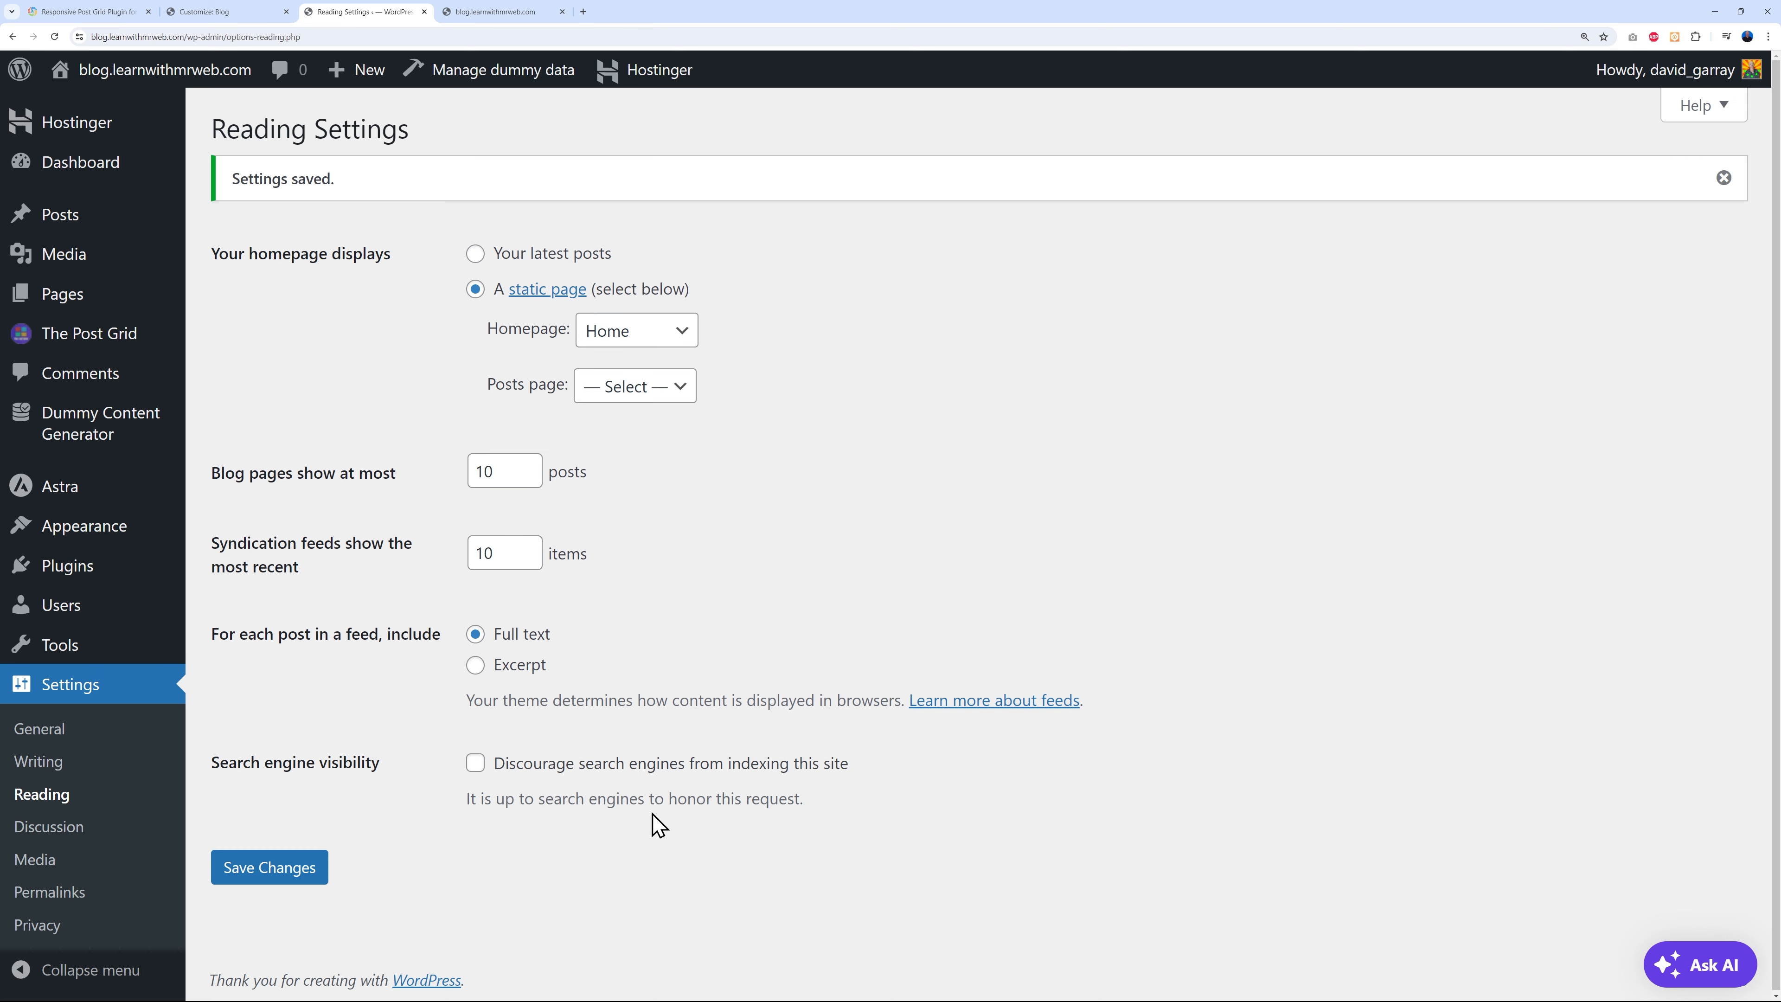
left_click(529, 12)
left_click(298, 148)
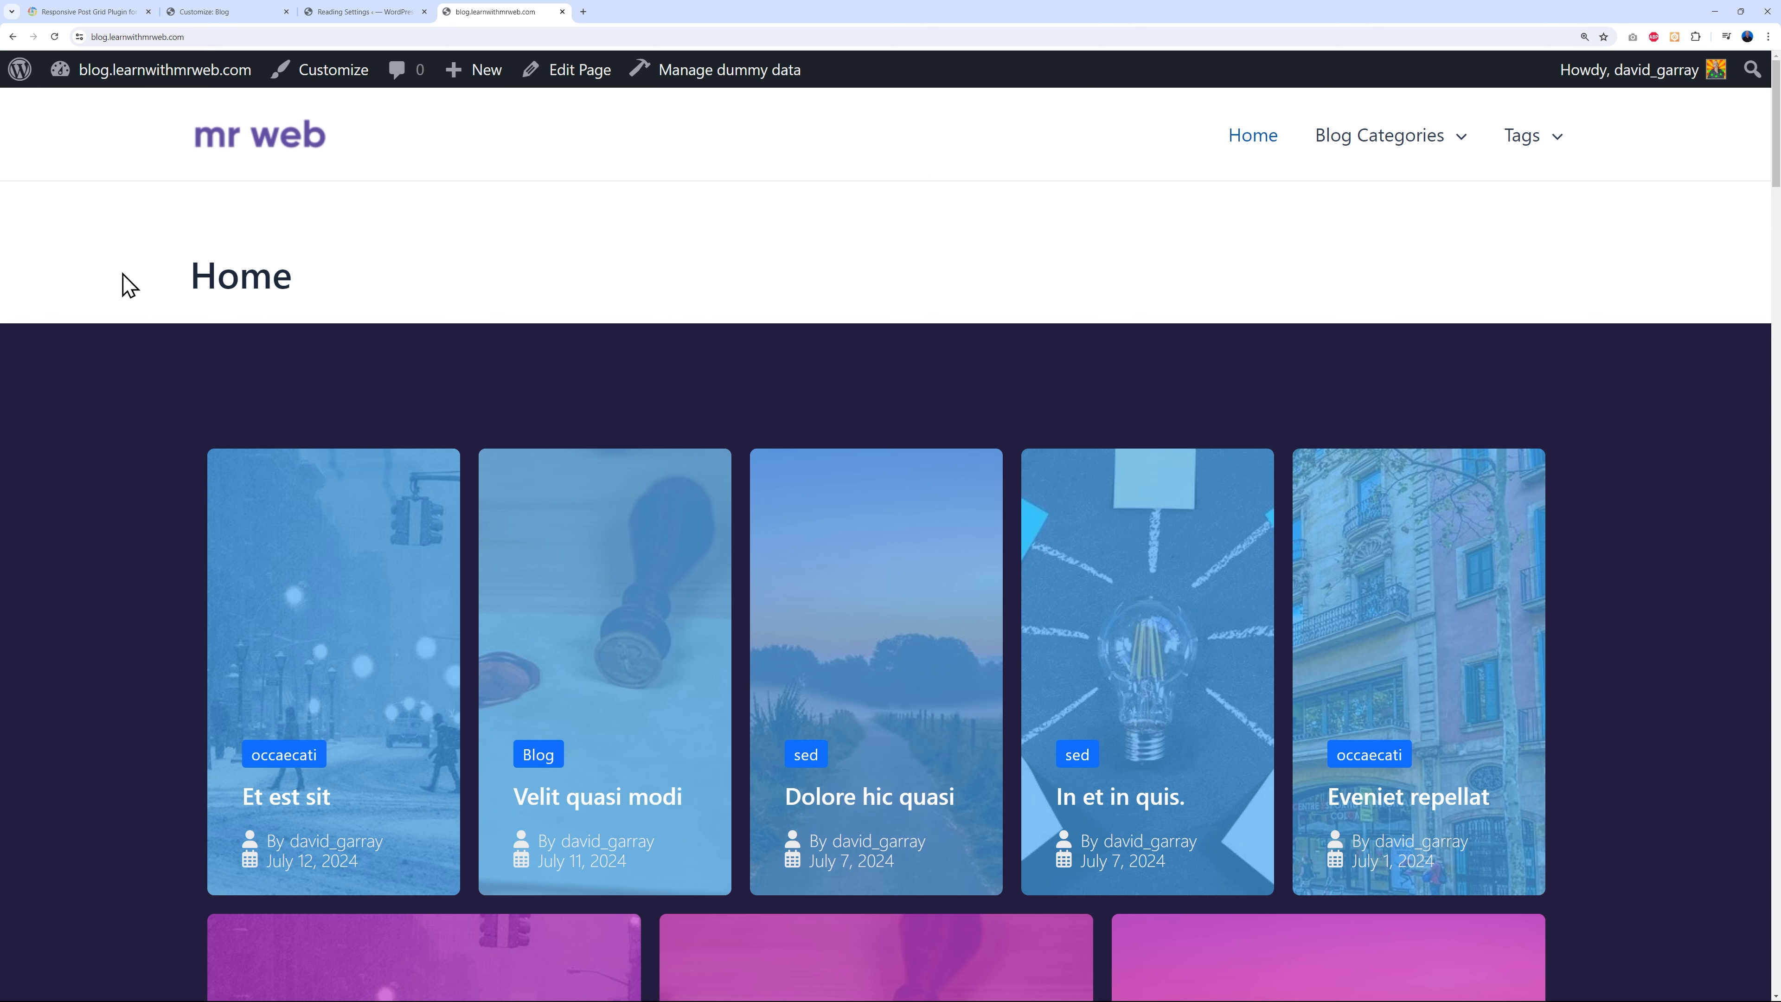
- Scroll through the new static Home page, then return to the Customizer
scroll(1634, 523, "down", 12)
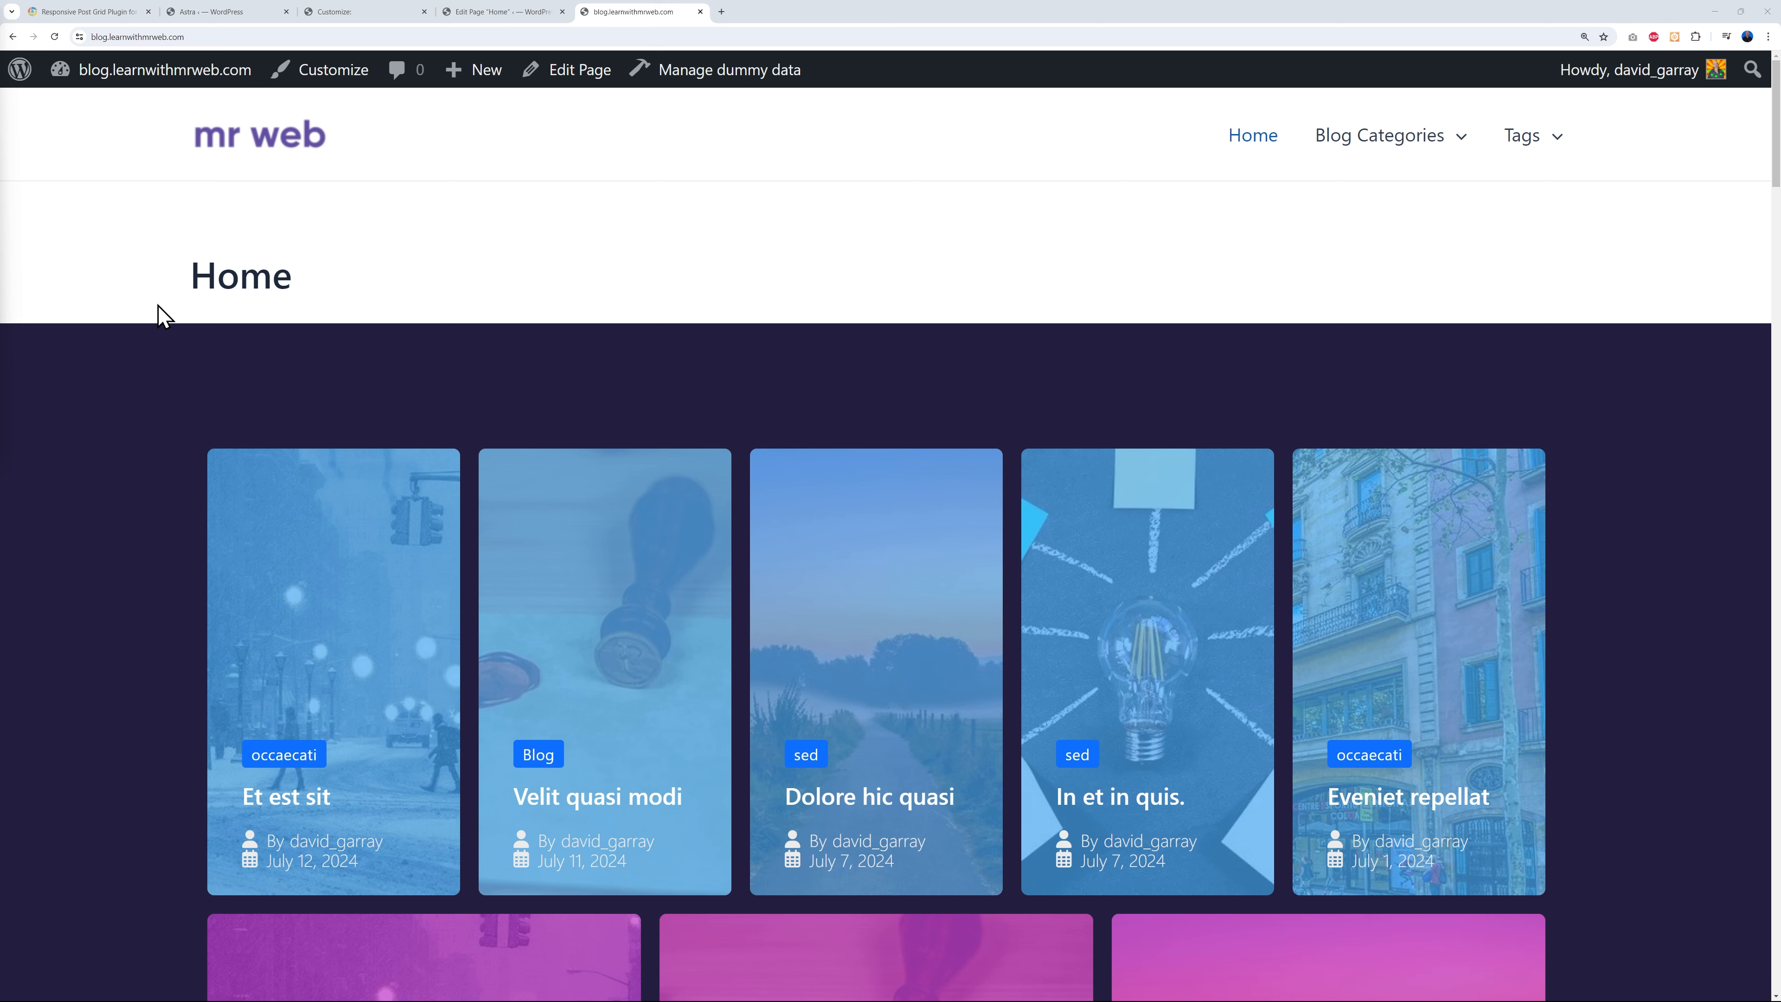
left_click(359, 12)
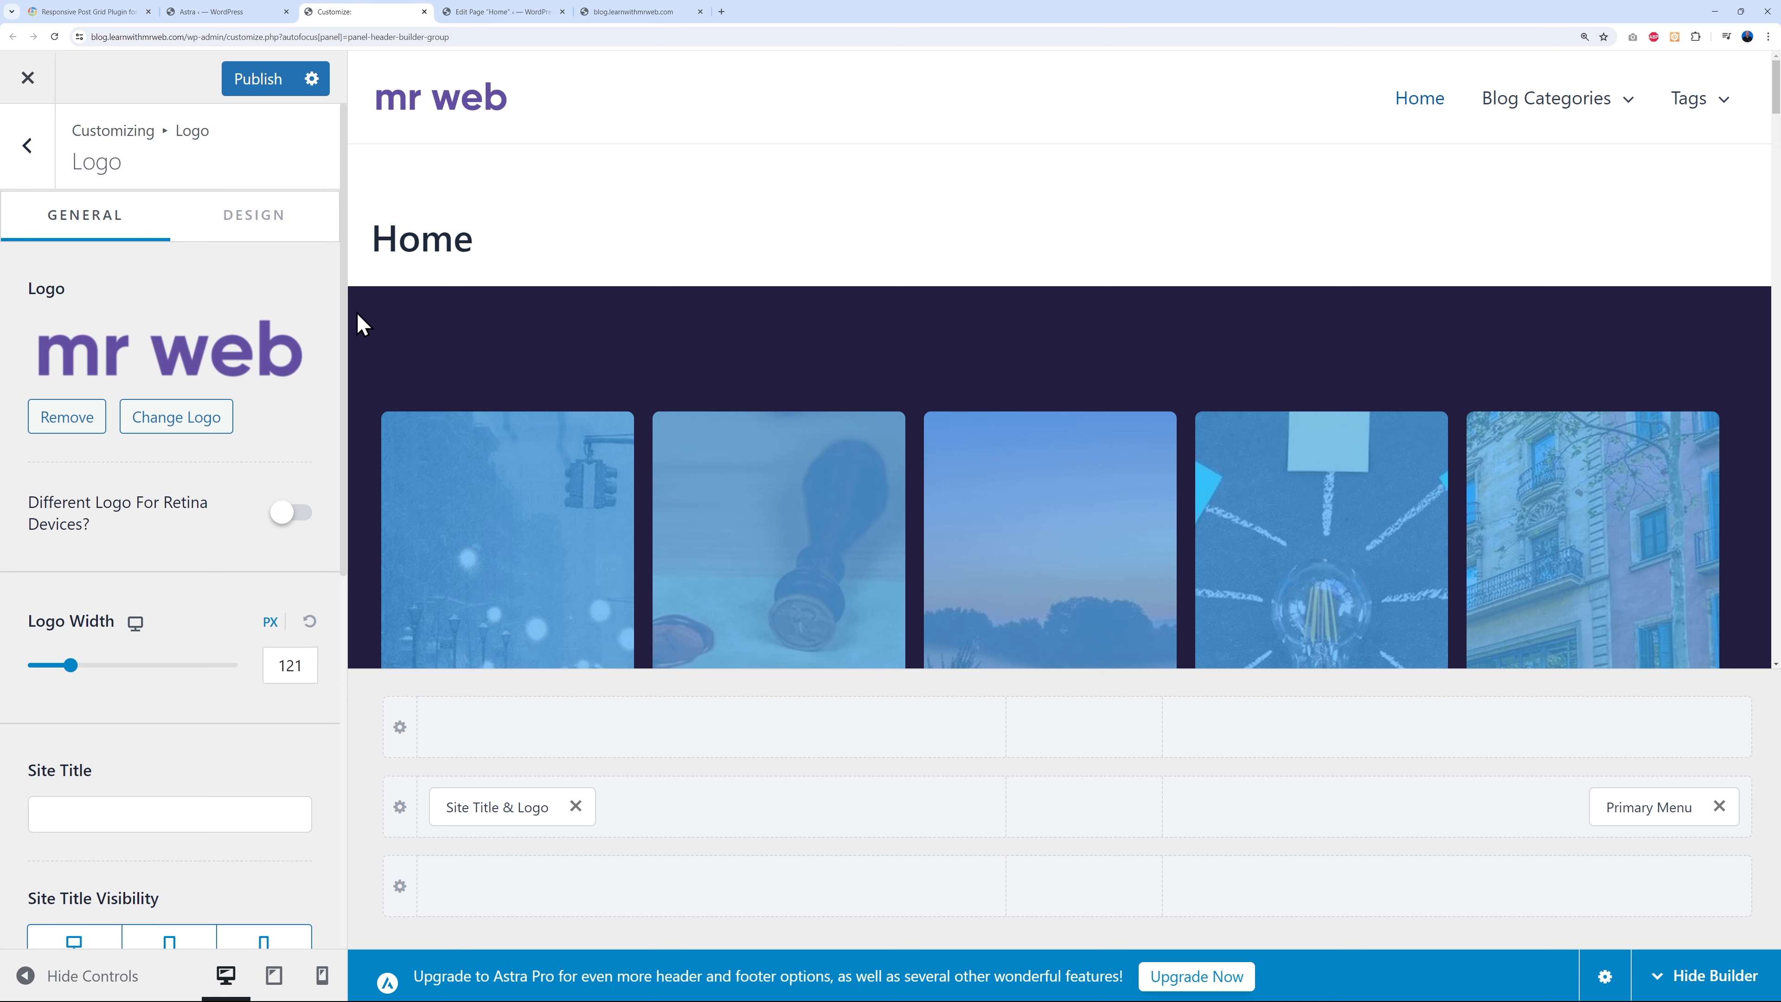
- Turn off the Page Title Area for single pages and publish
left_click(28, 149)
left_click(27, 151)
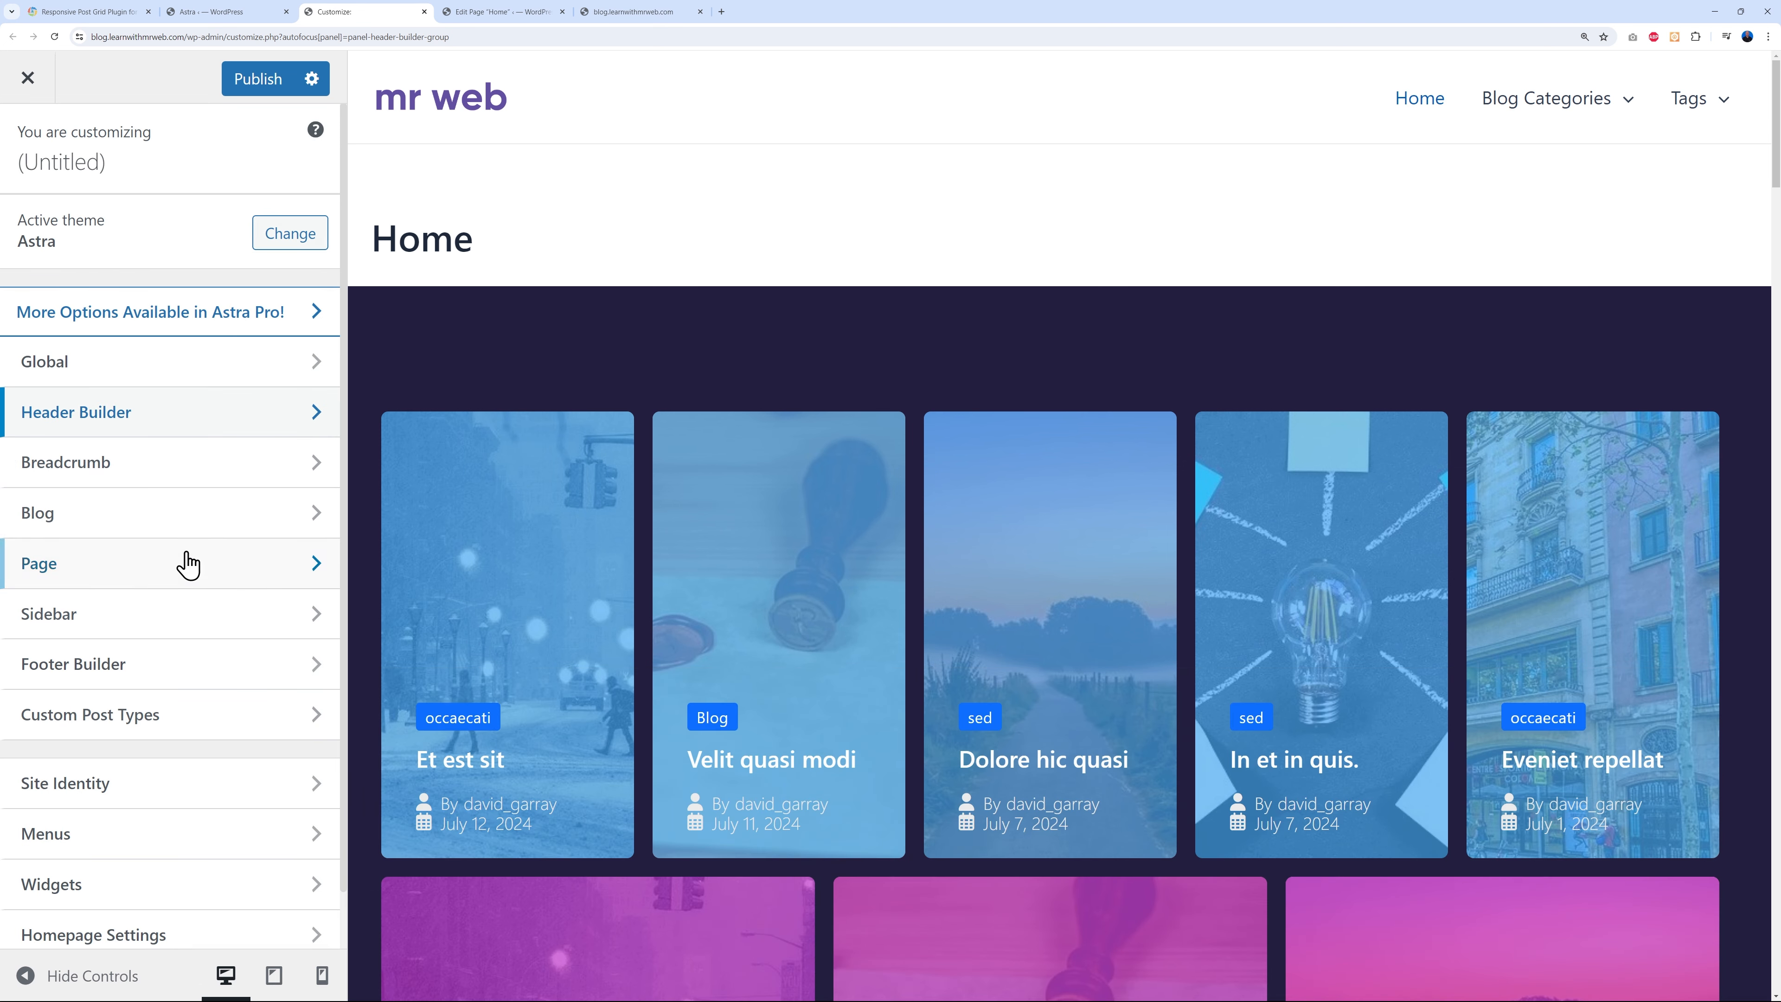
left_click(172, 573)
left_click(130, 225)
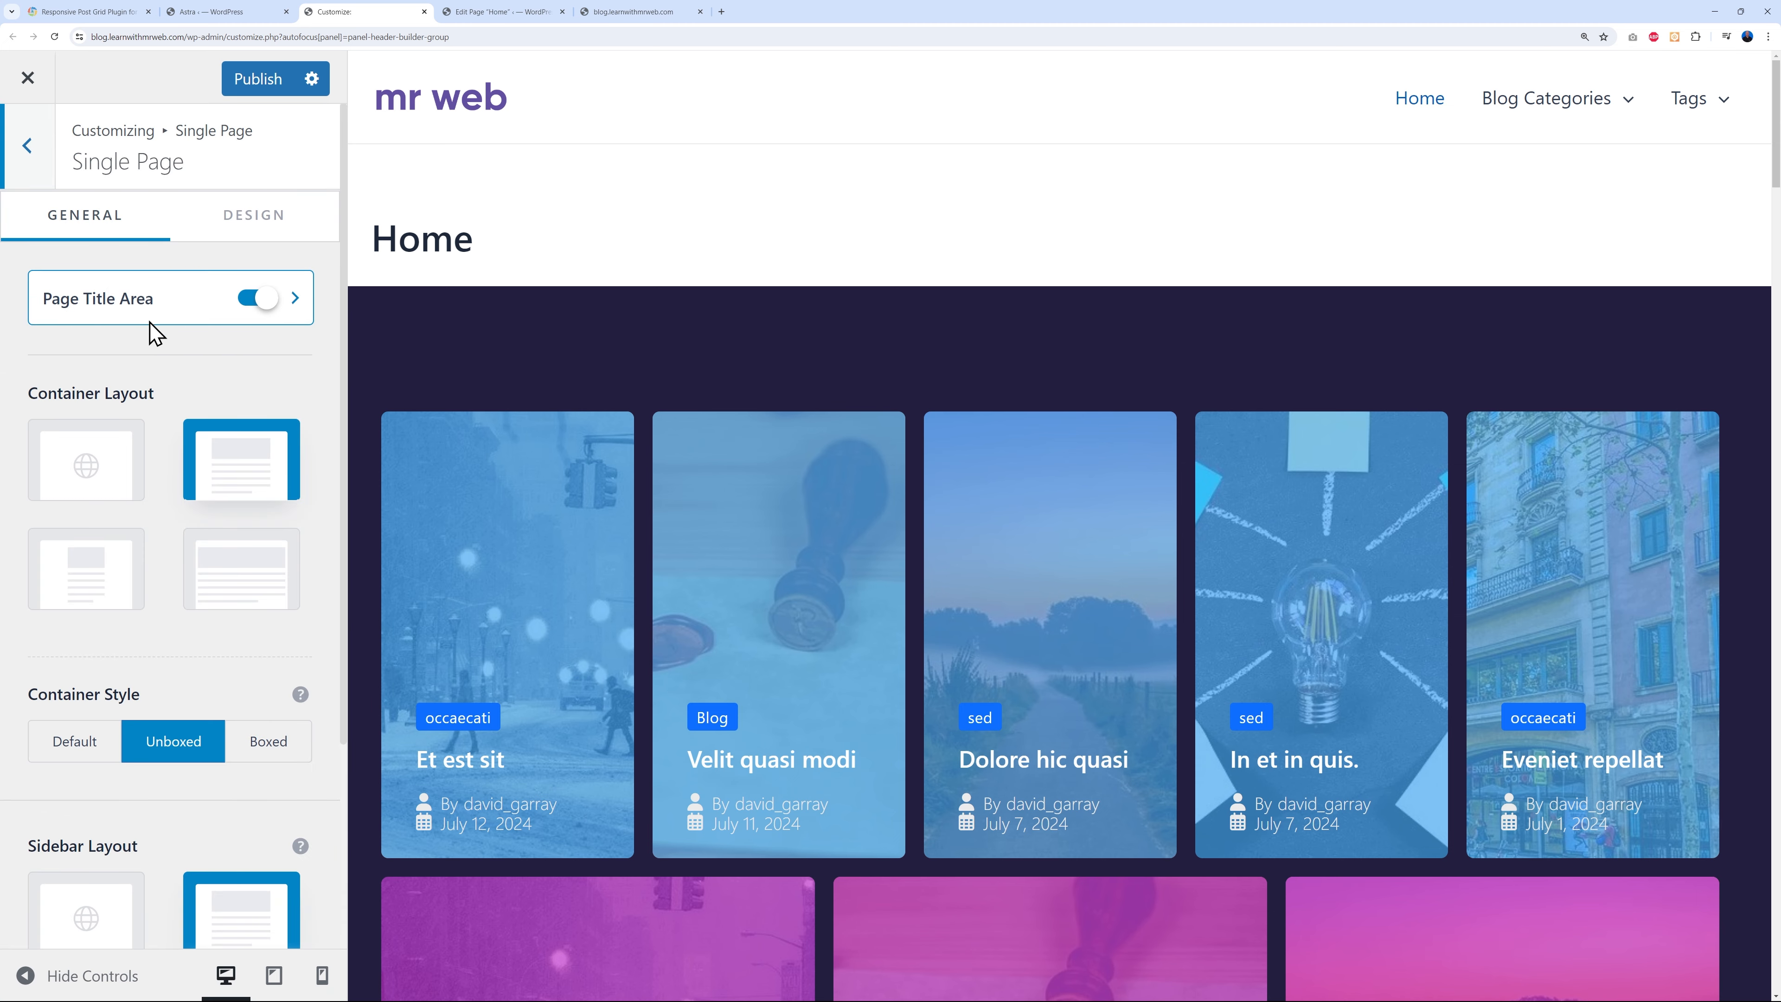
left_click(265, 302)
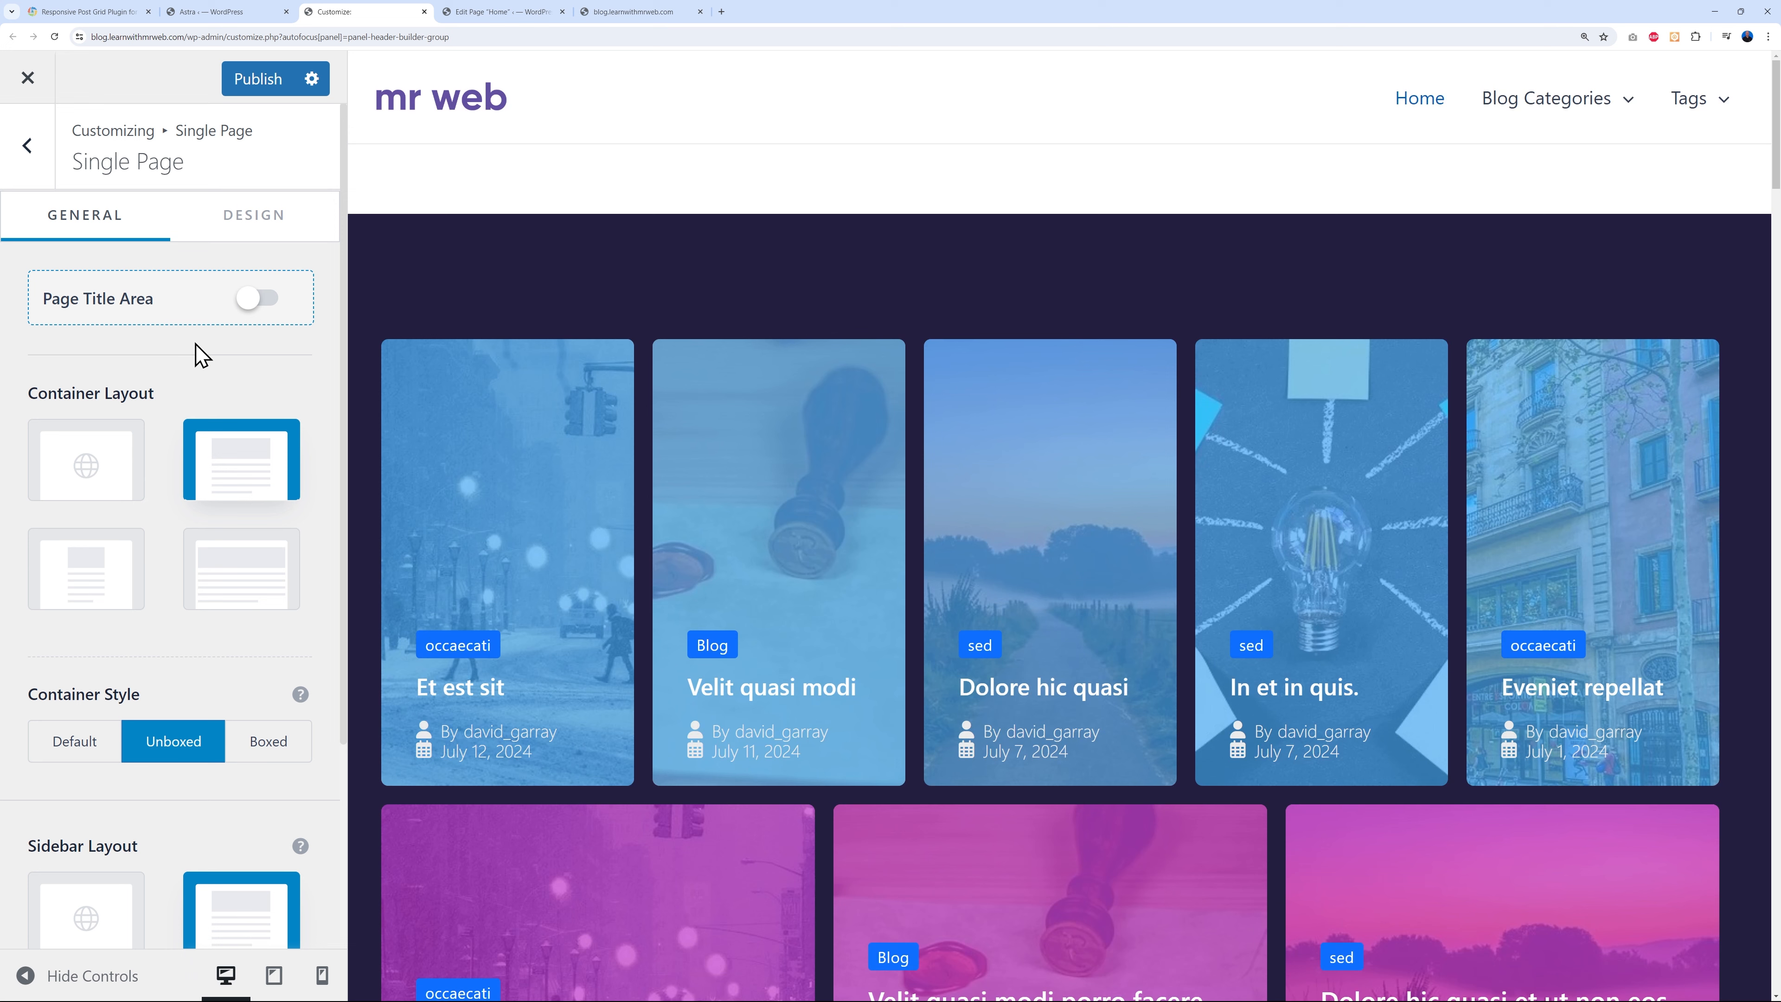
left_click(263, 86)
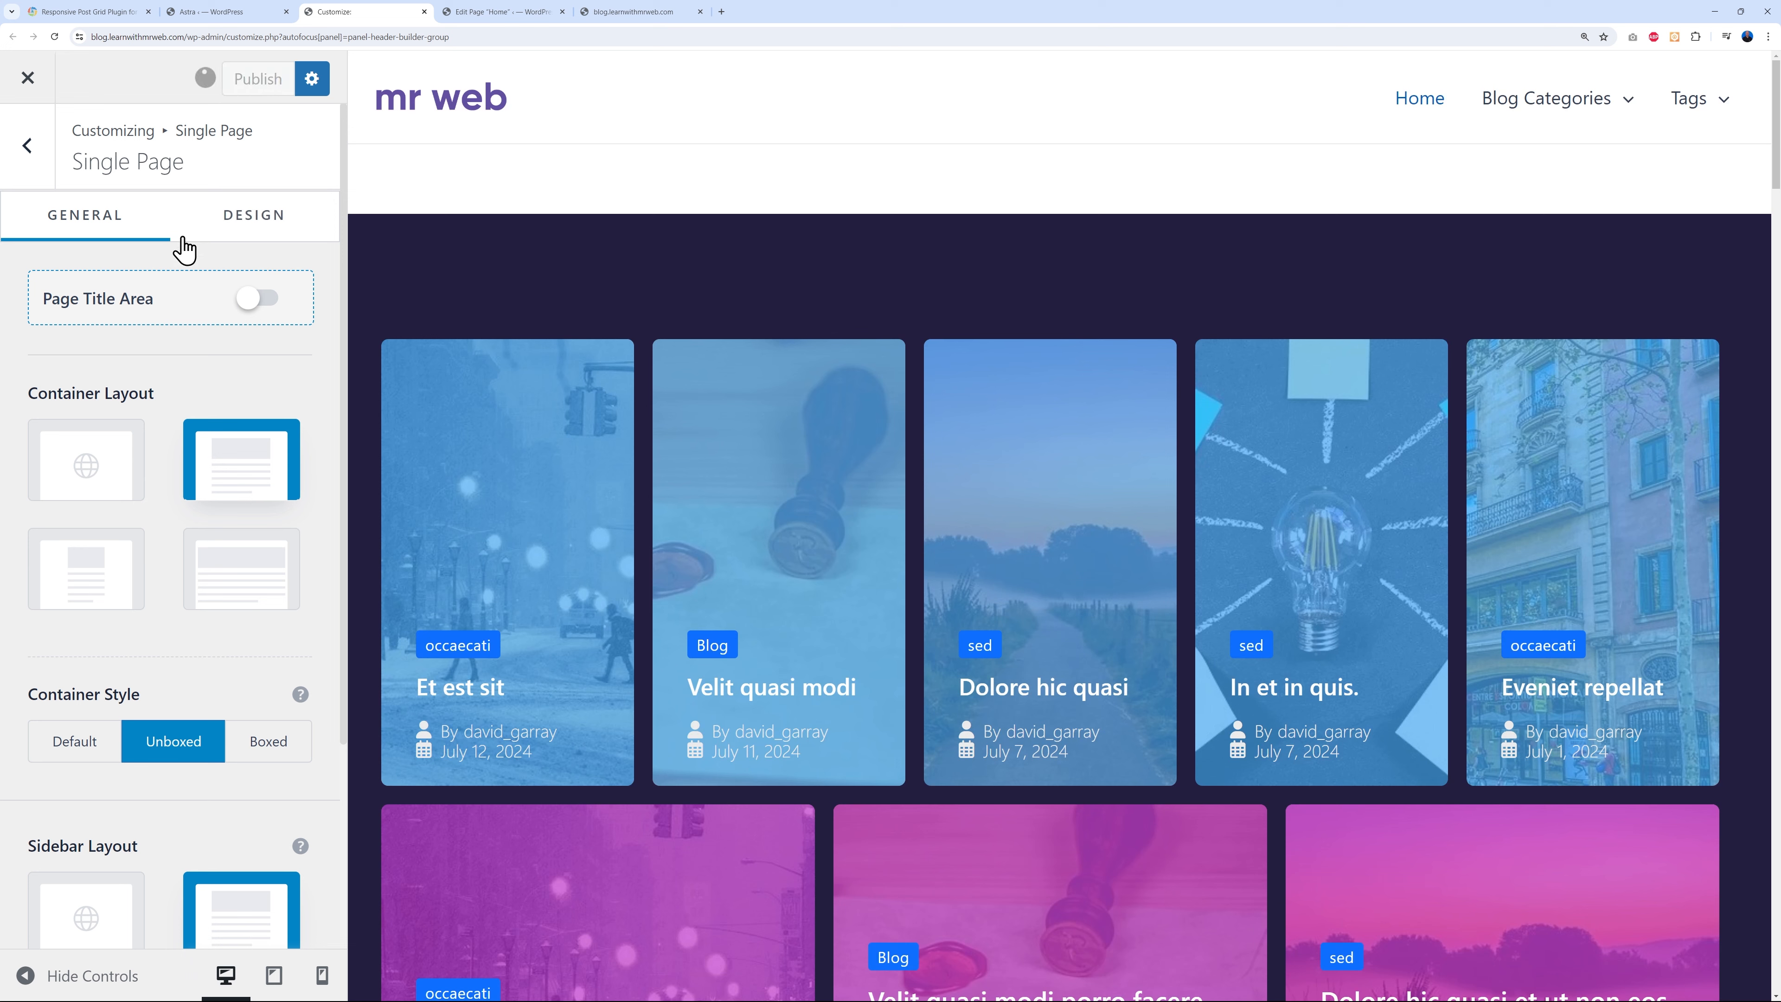
- Set the single page Margin Top to 0 and publish
left_click(266, 219)
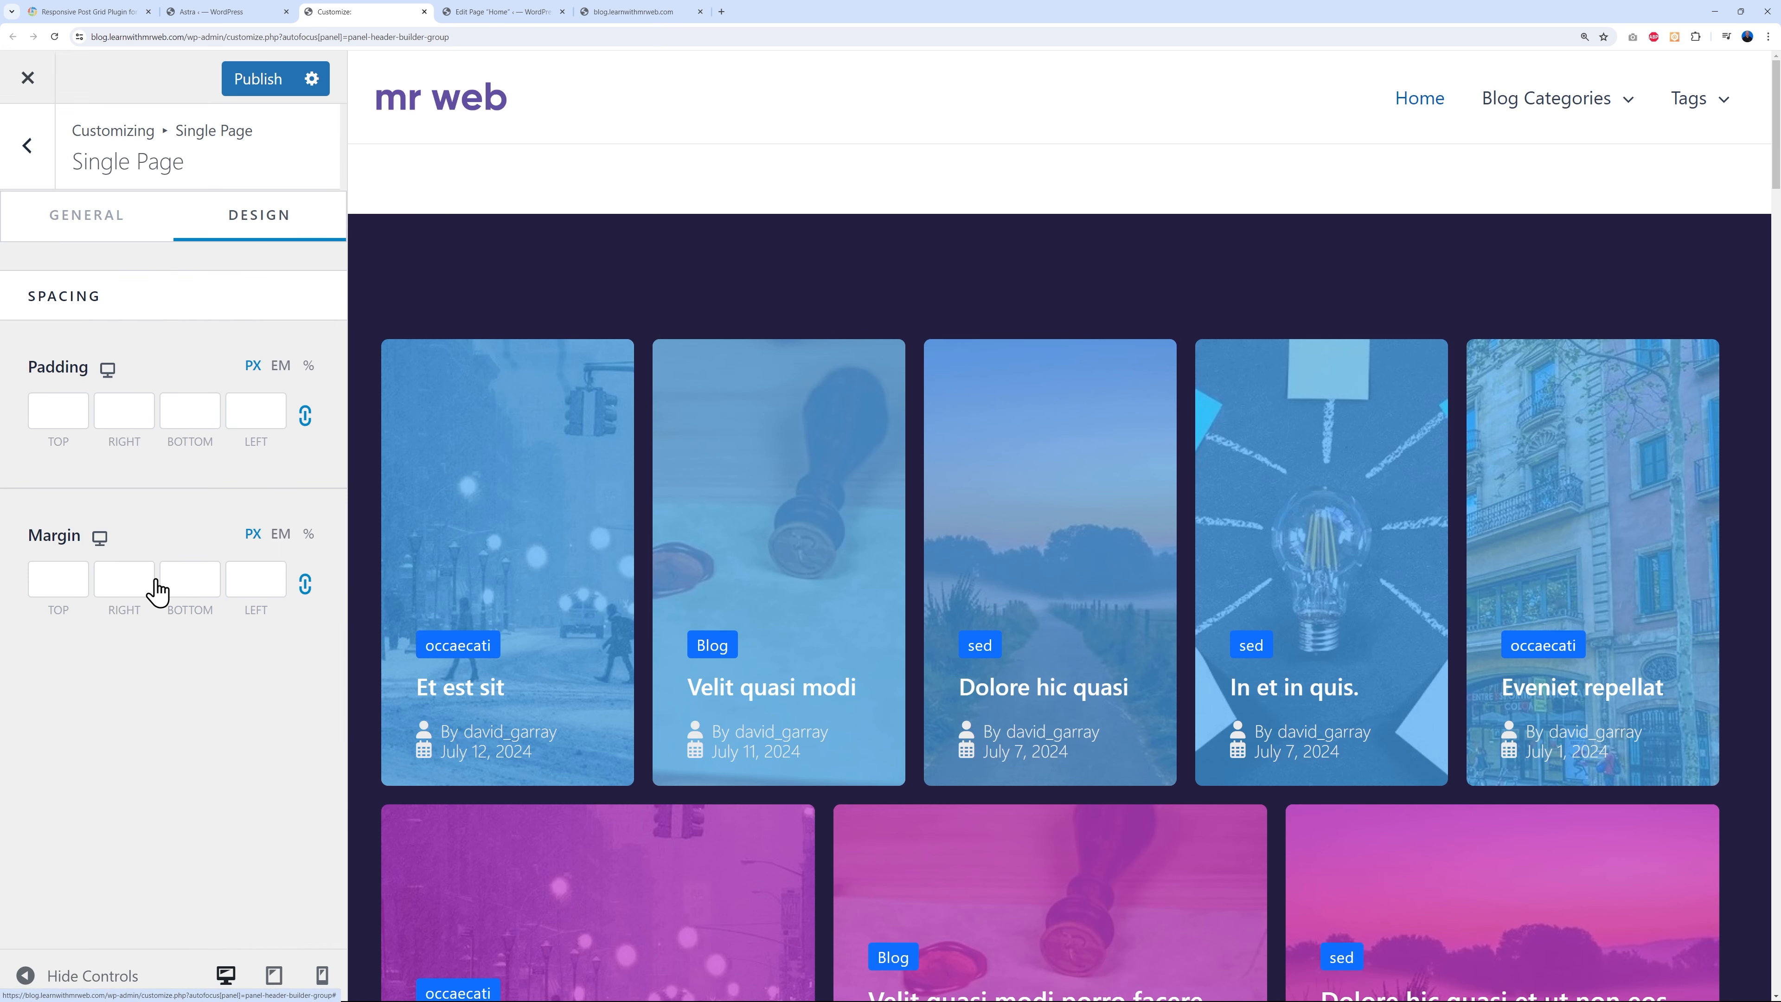
left_click(58, 578)
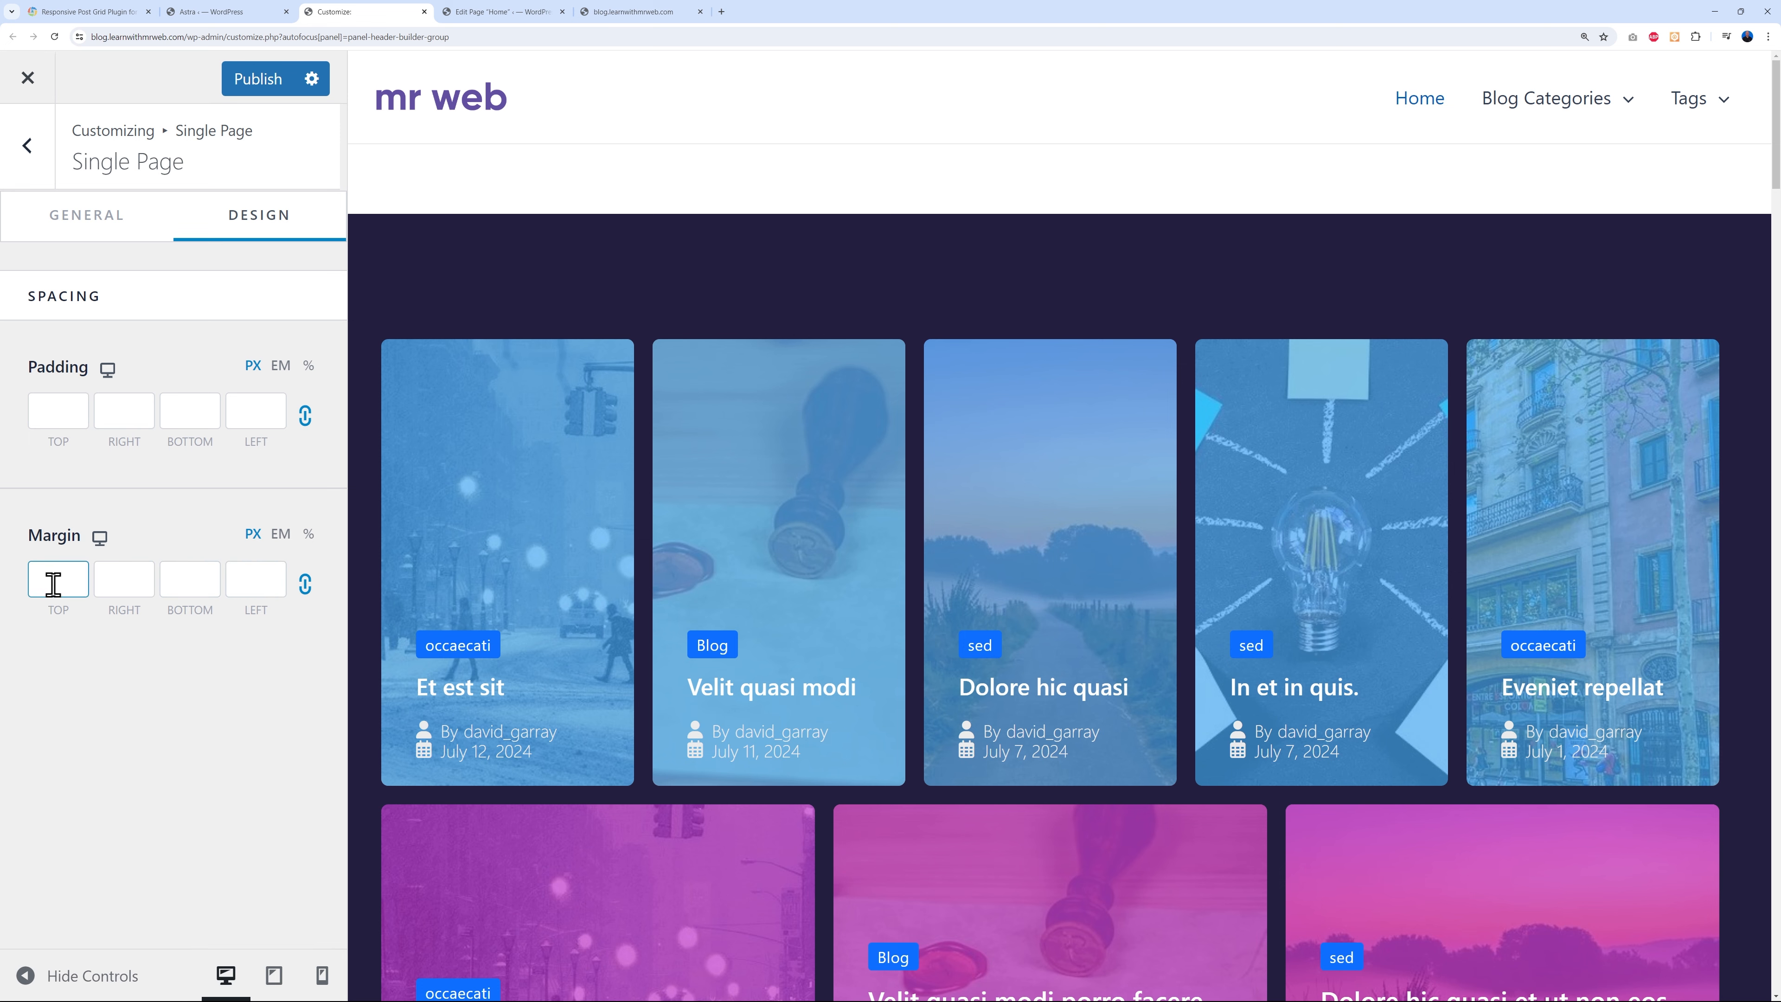
type("0")
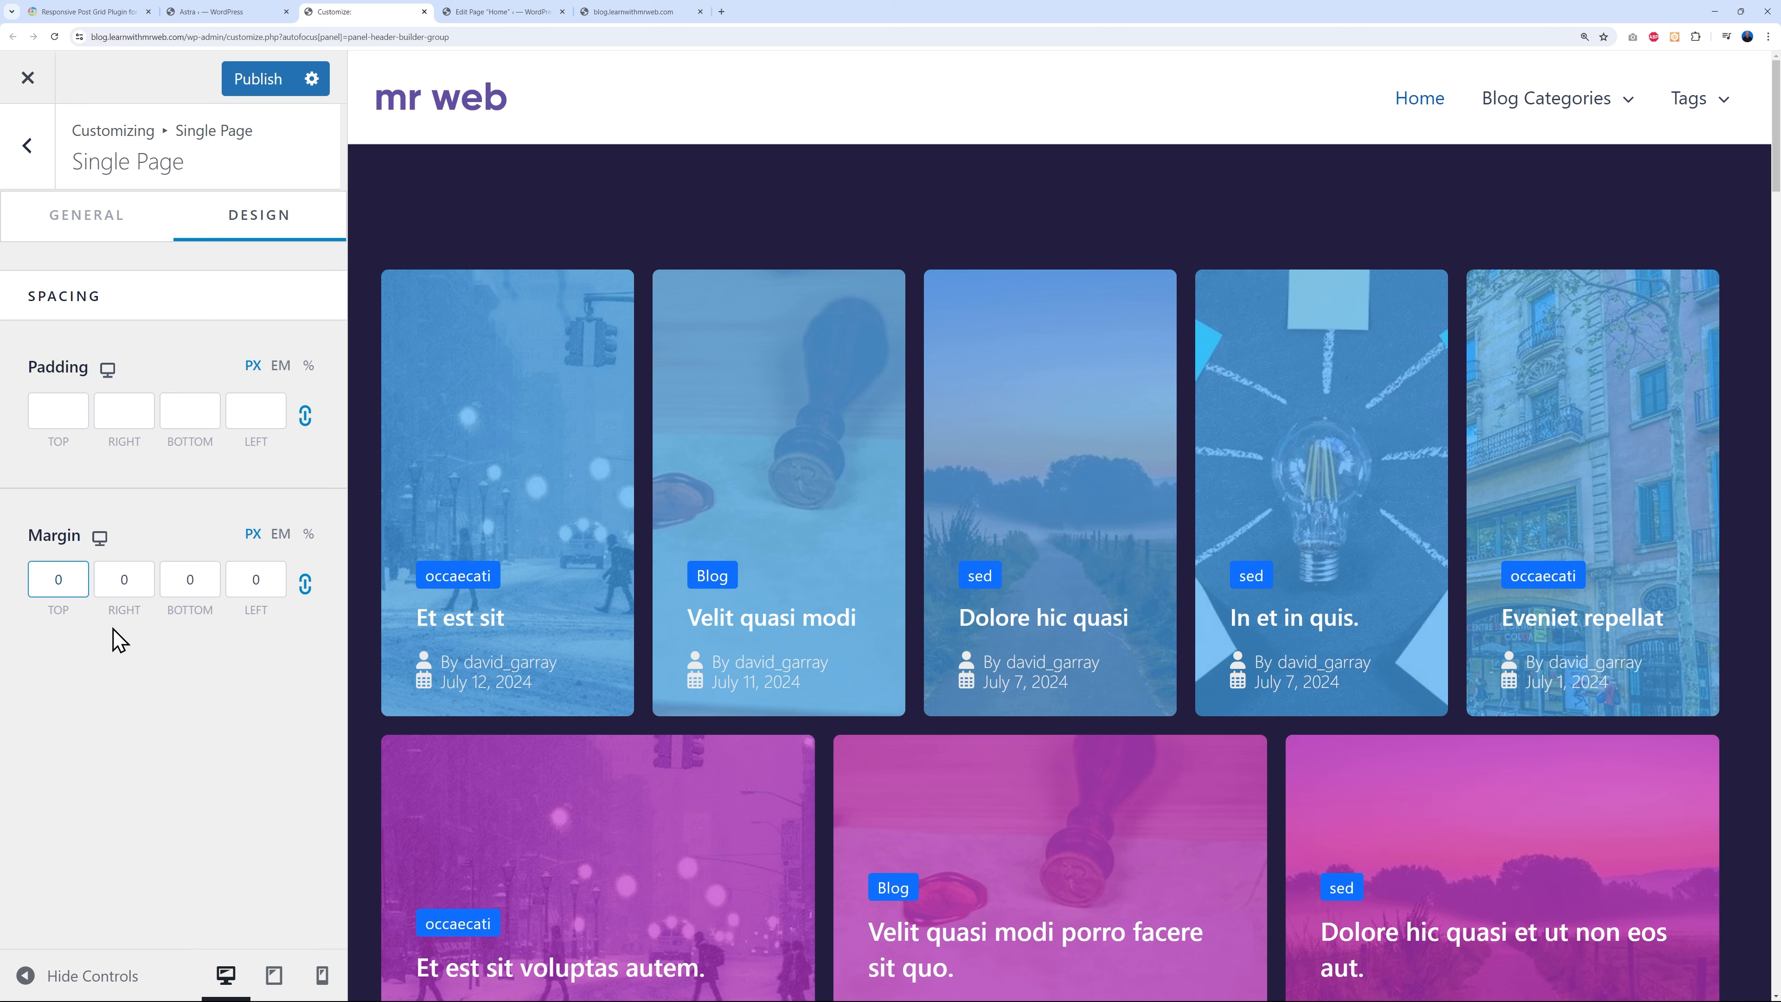
left_click(260, 97)
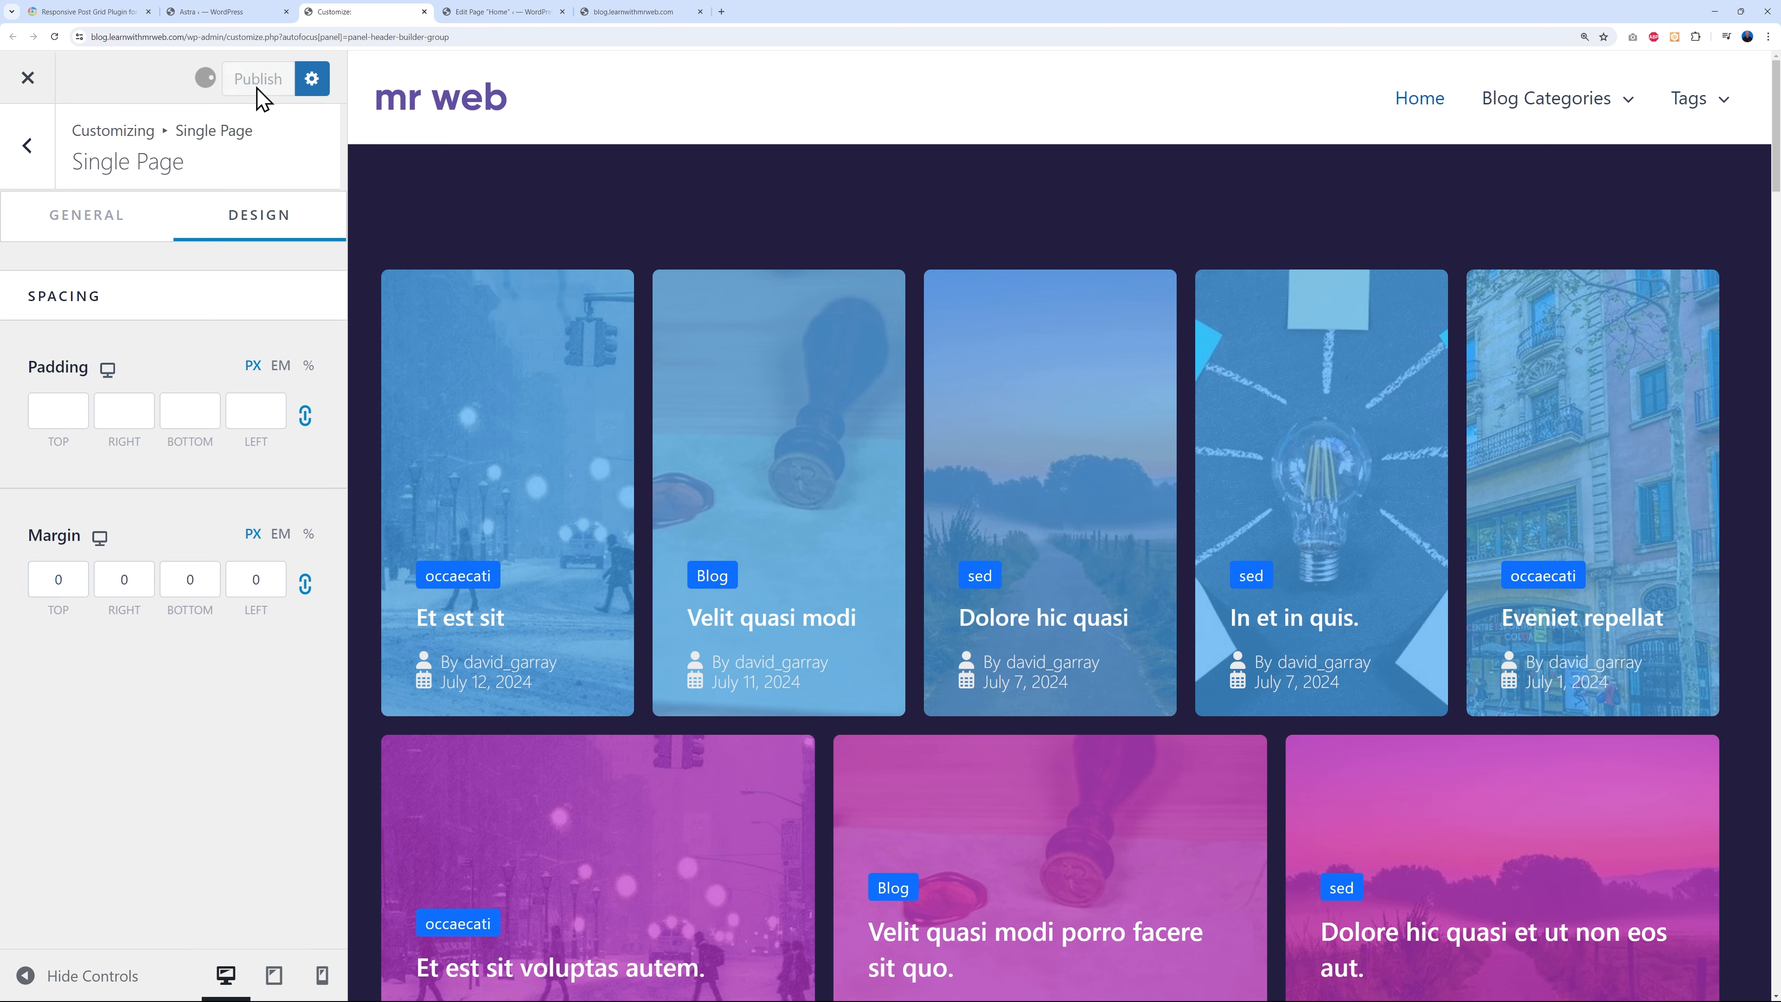
- Reload the live Home page to confirm the top gap is gone, then scroll the Customizer preview to the footer
left_click(626, 14)
left_click(54, 37)
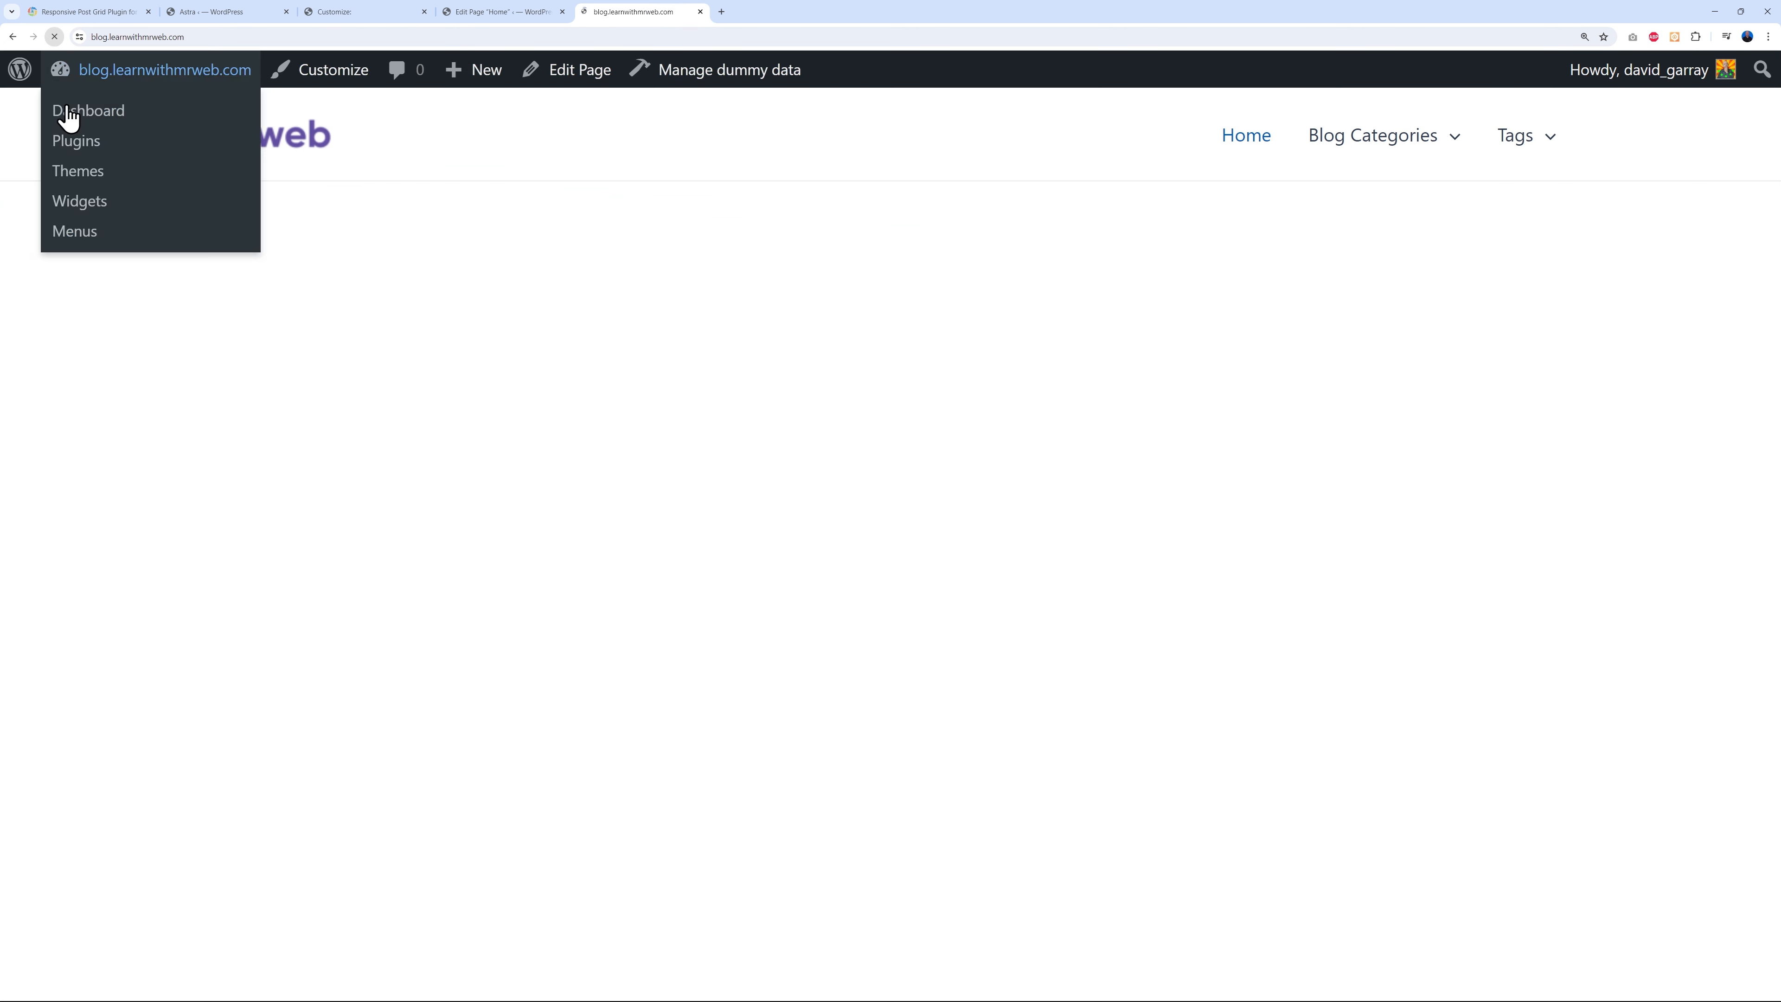
scroll(1652, 503, "down", 5)
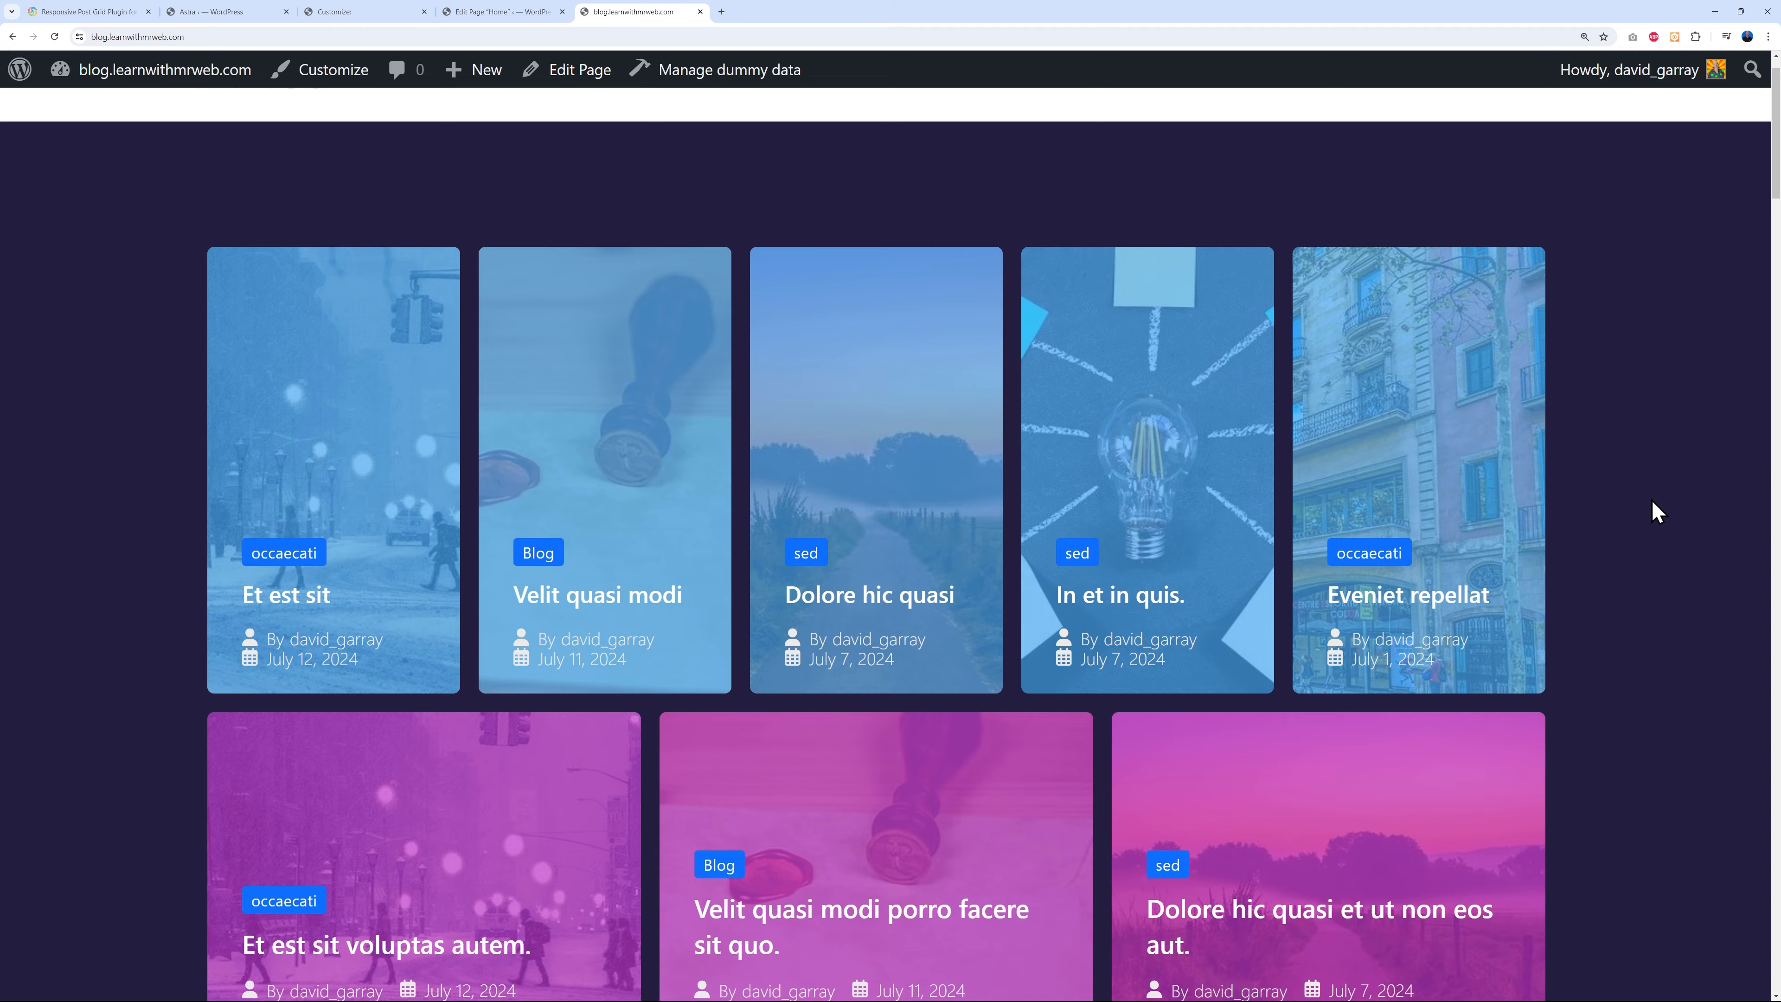
scroll(1653, 500, "up", 5)
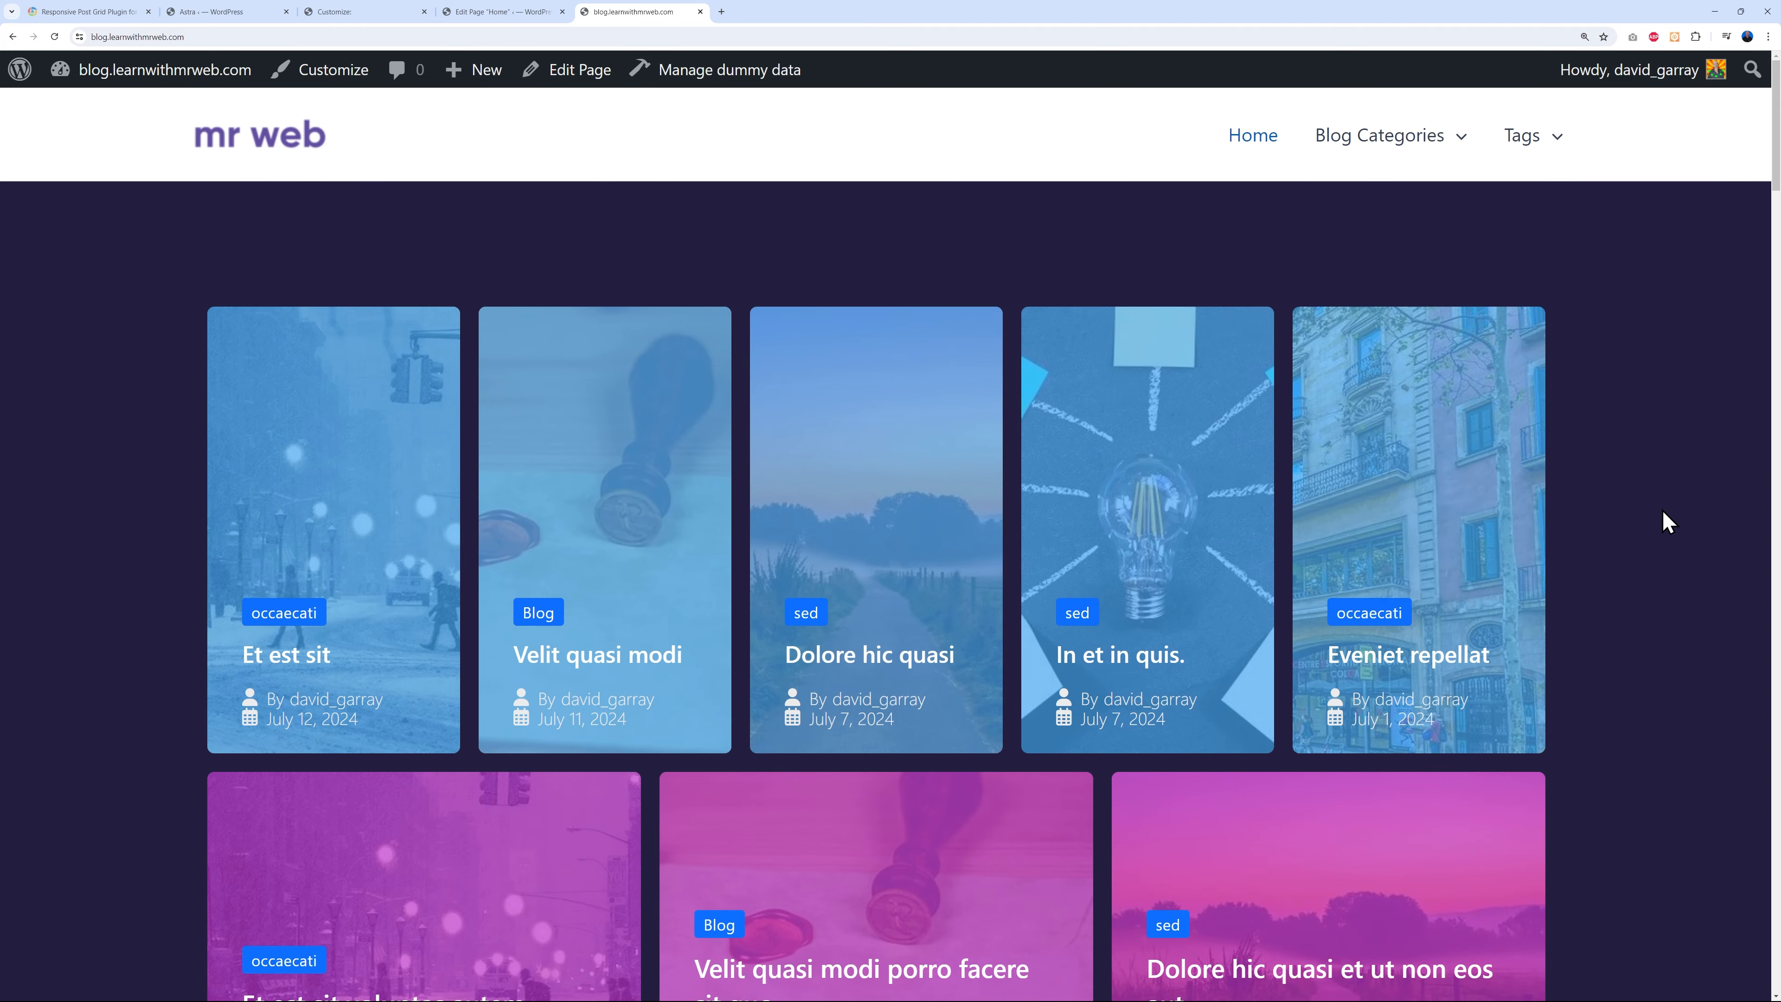
scroll(1669, 523, "down", 20)
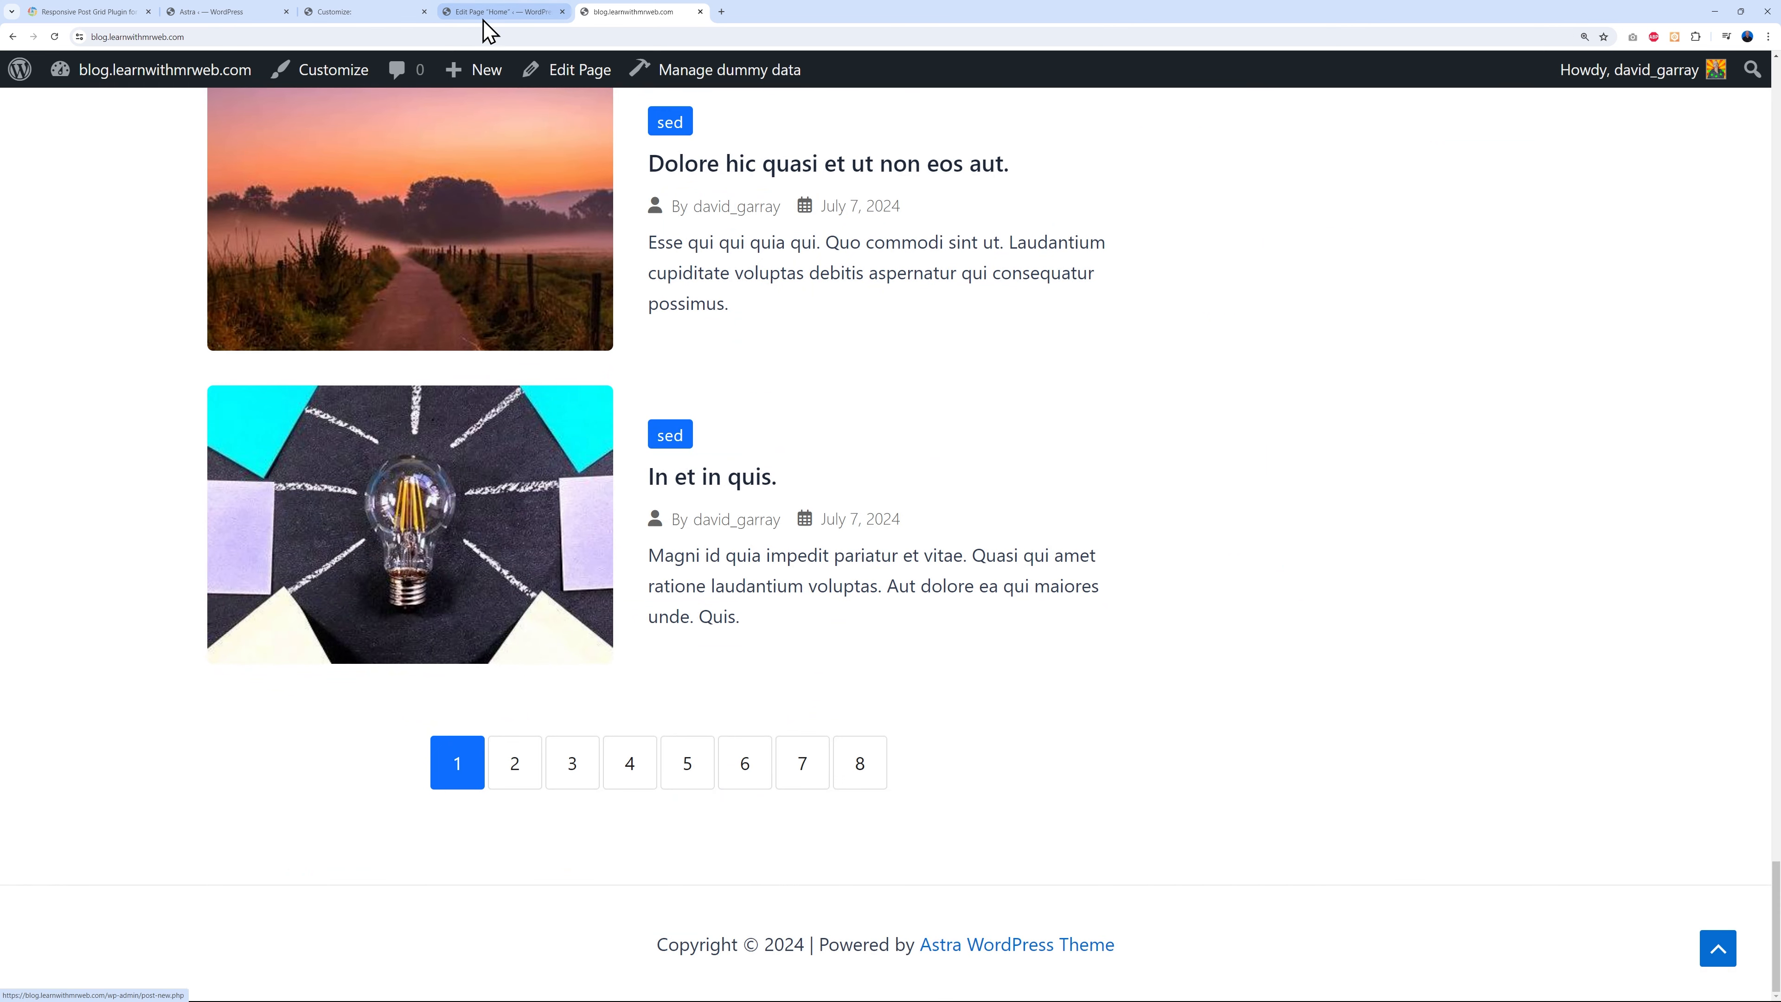
left_click(361, 12)
scroll(762, 596, "down", 15)
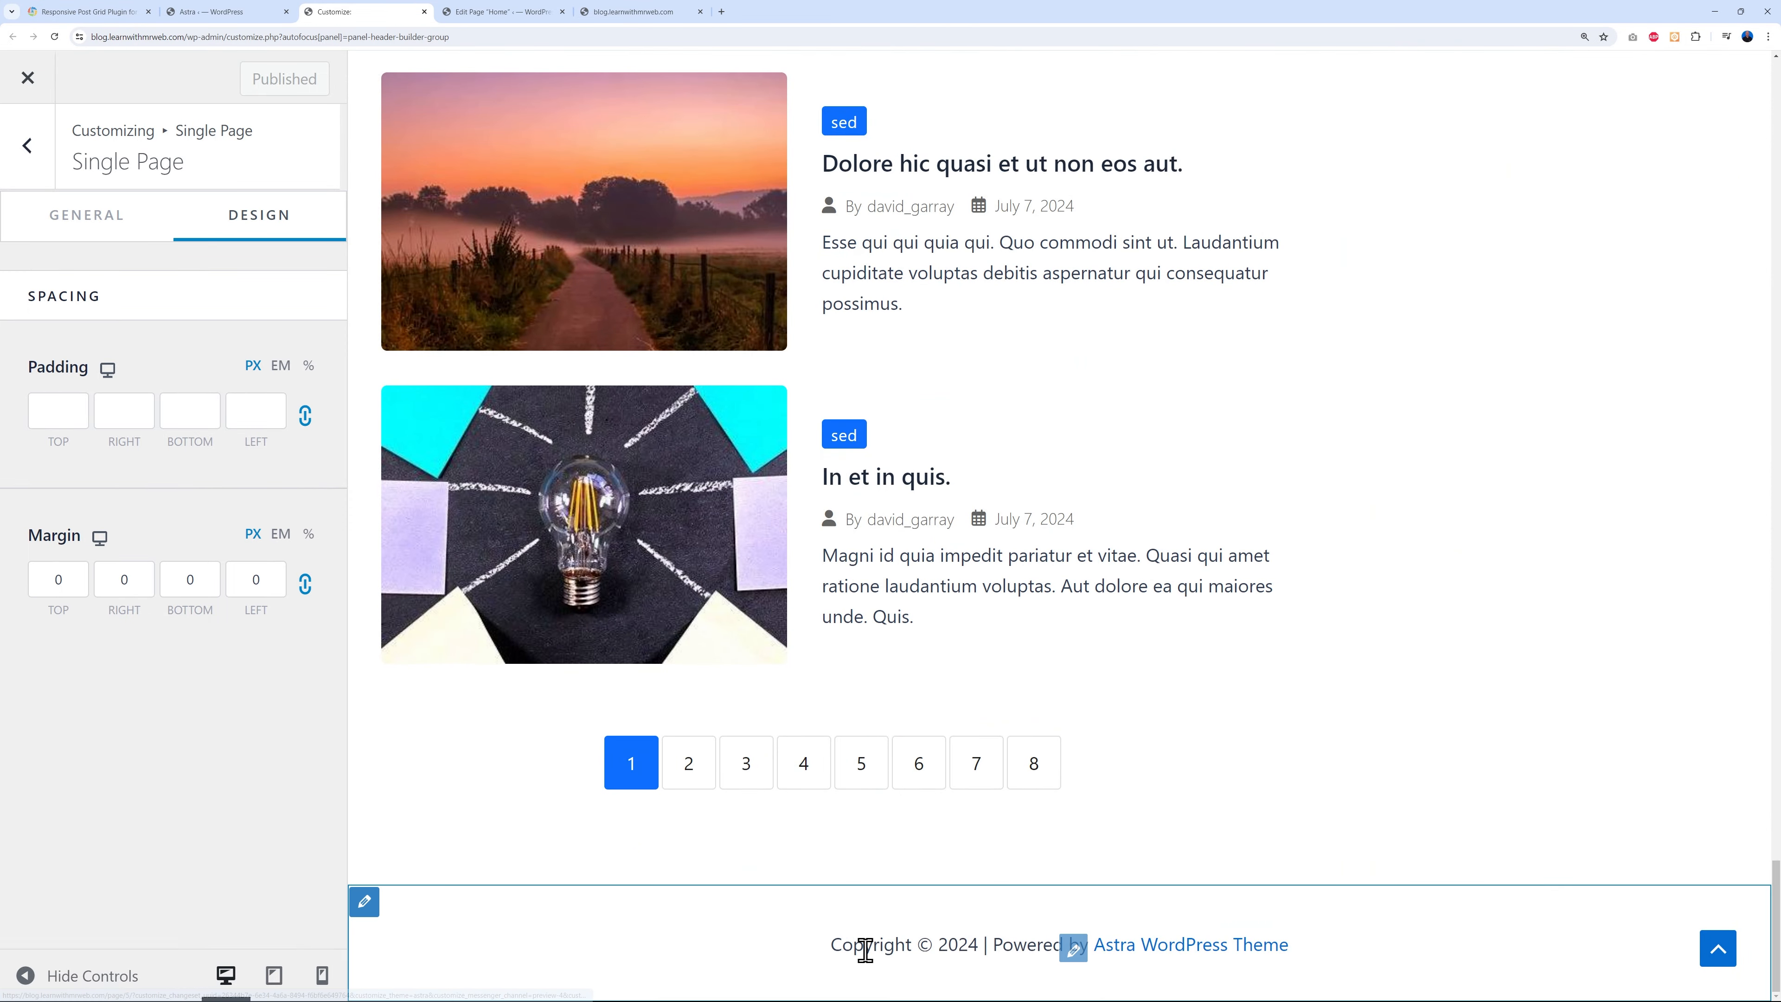
- Add Widget 1, Widget 2 and Widget 3 to the three cells of the footer's middle row
left_click(363, 906)
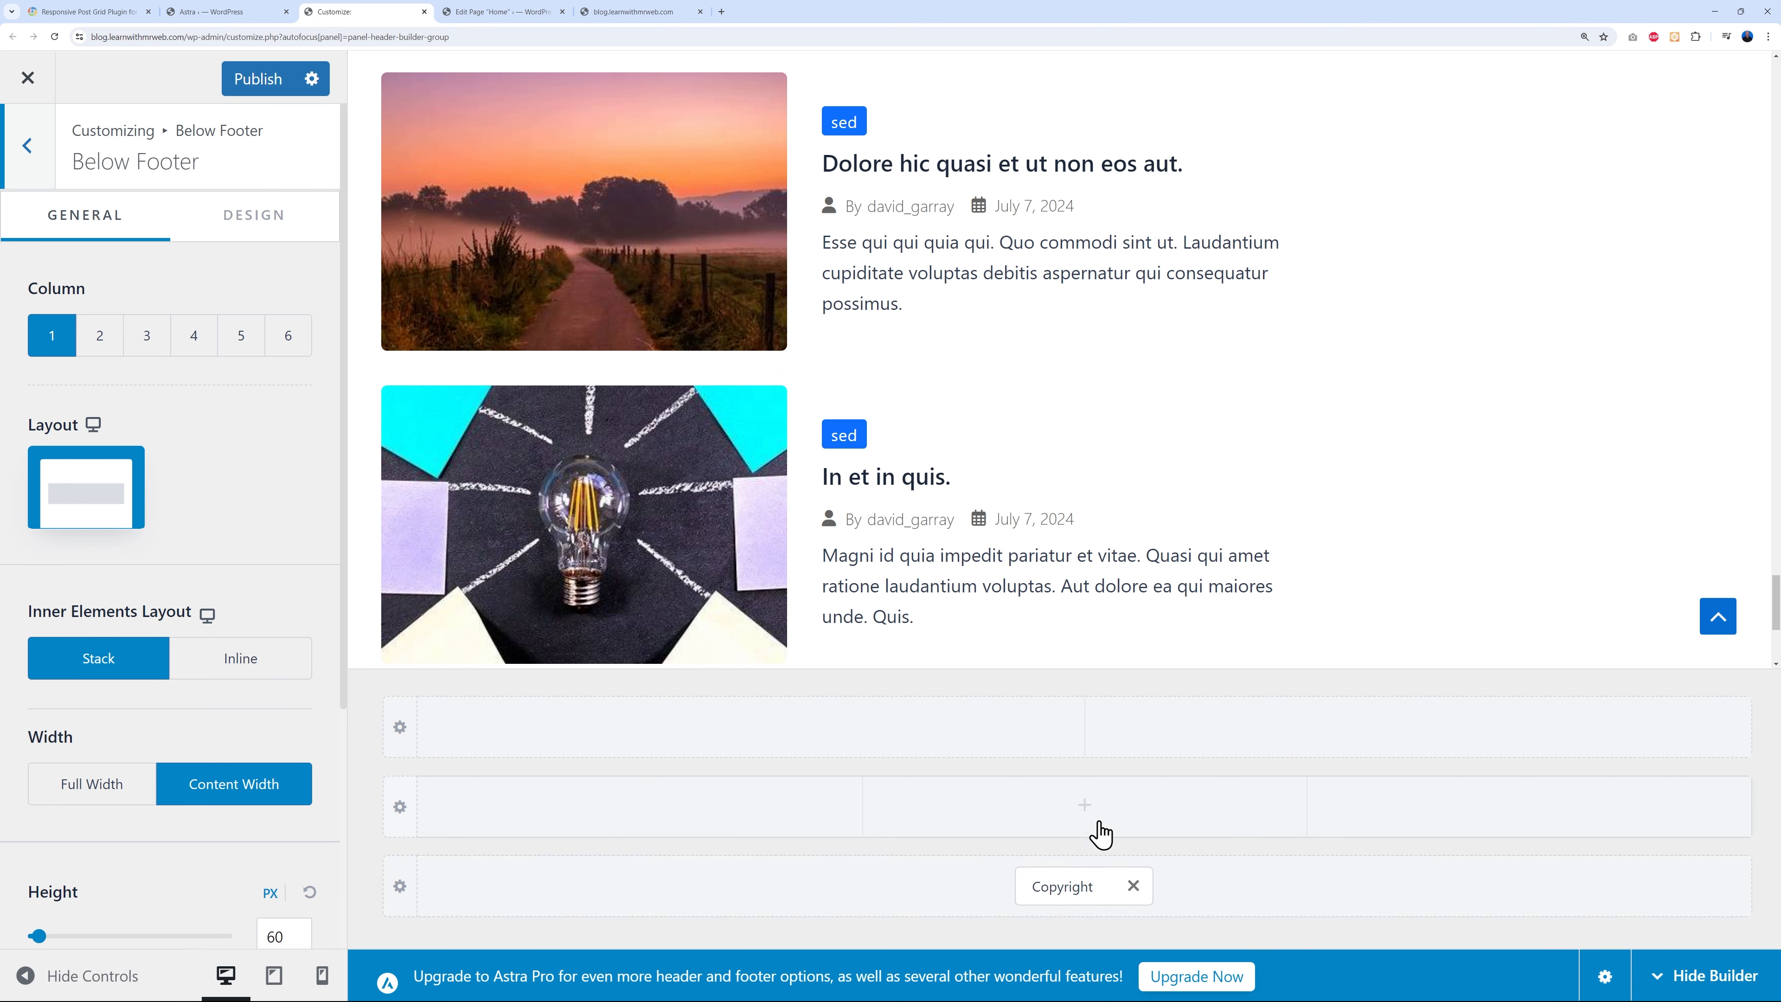
mouse_move(607, 809)
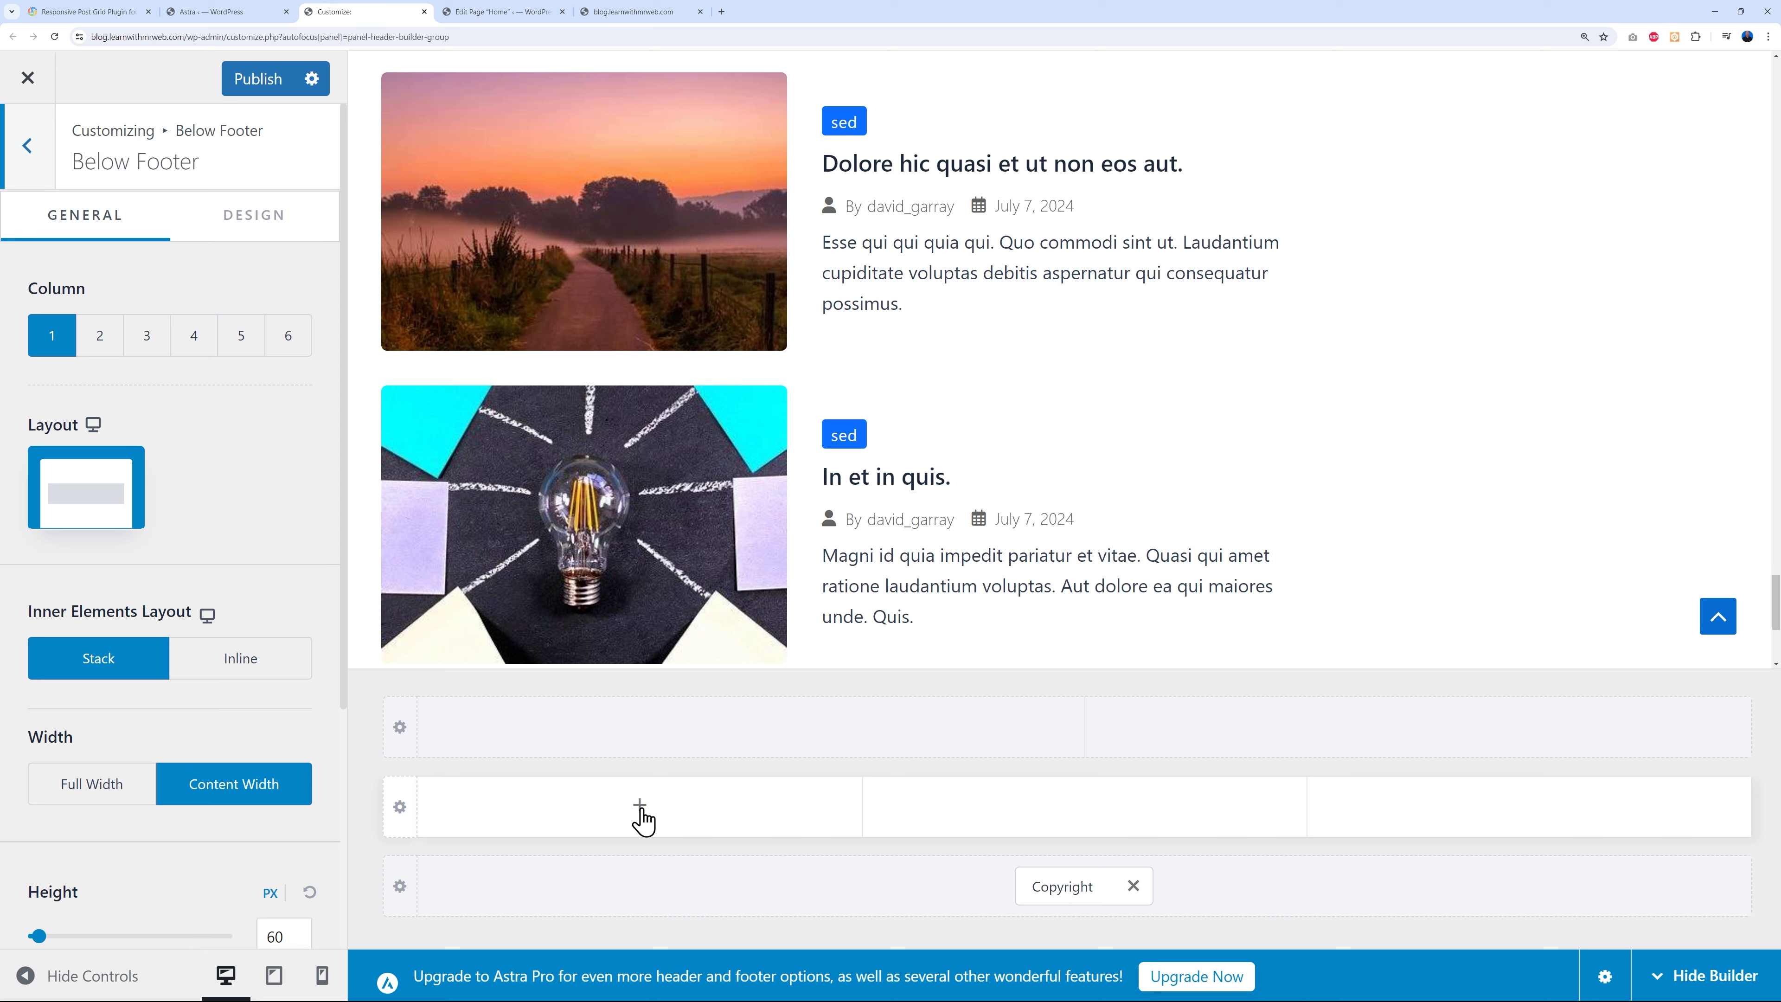
mouse_move(1145, 815)
mouse_move(1478, 818)
mouse_move(665, 826)
left_click(639, 805)
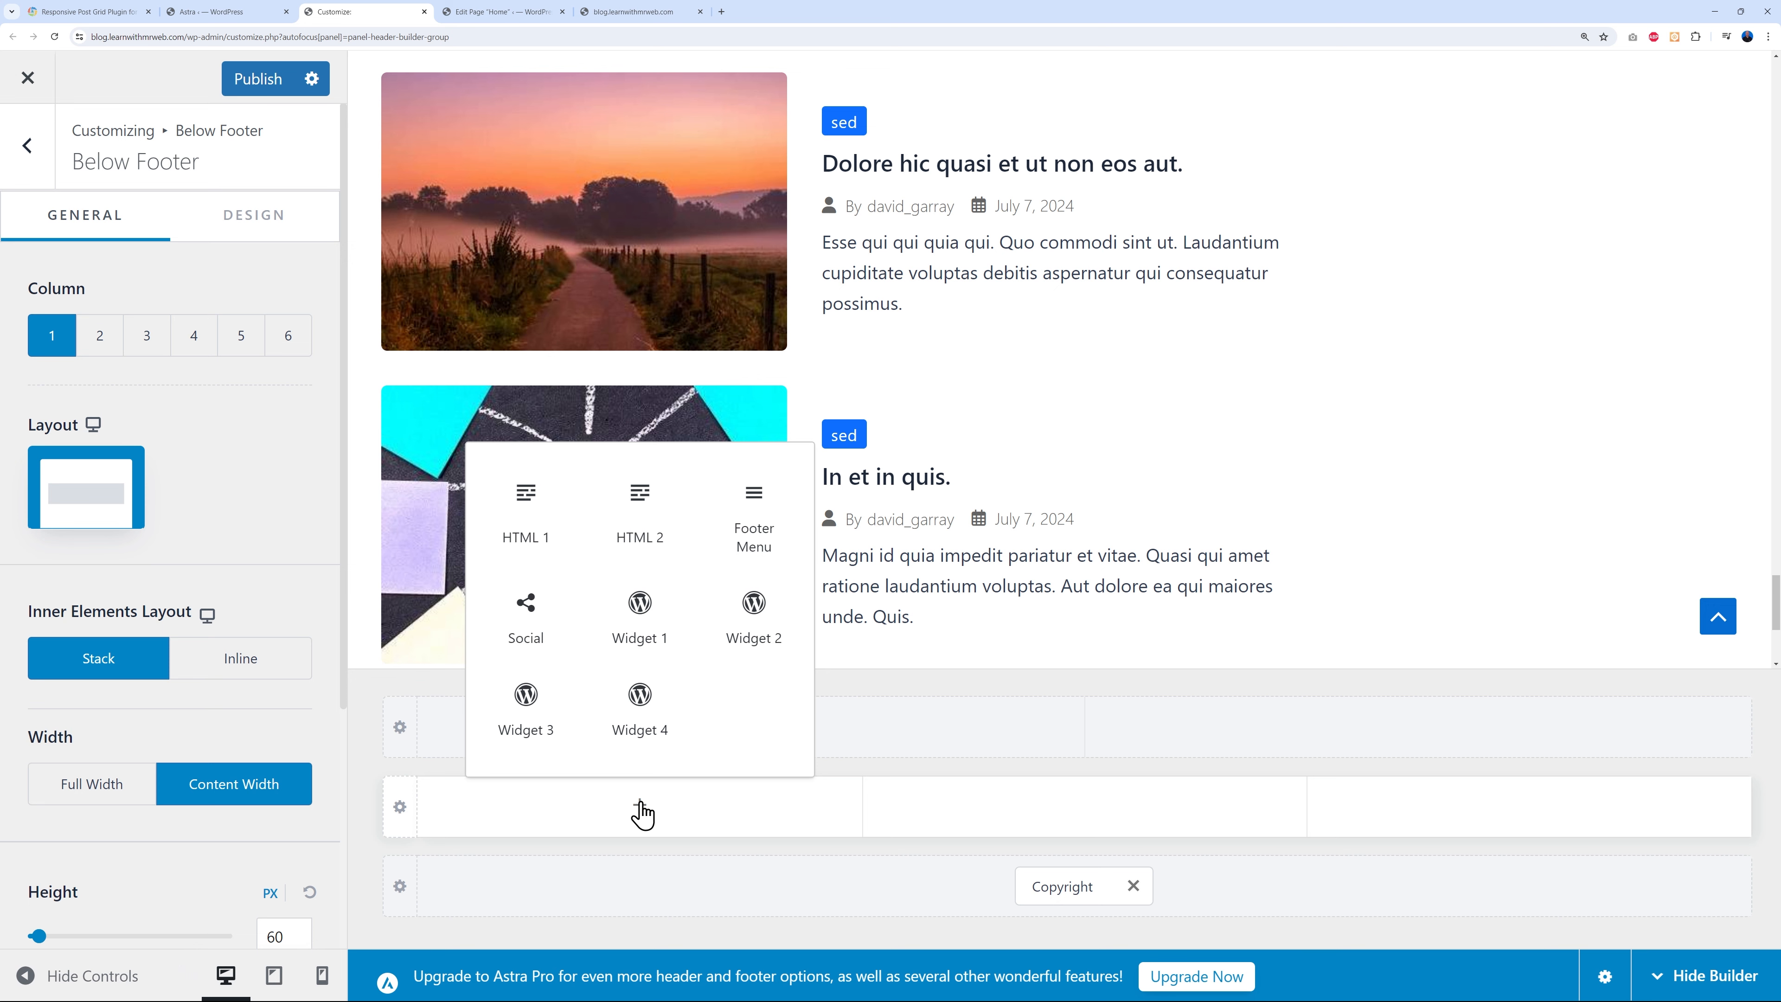
left_click(639, 631)
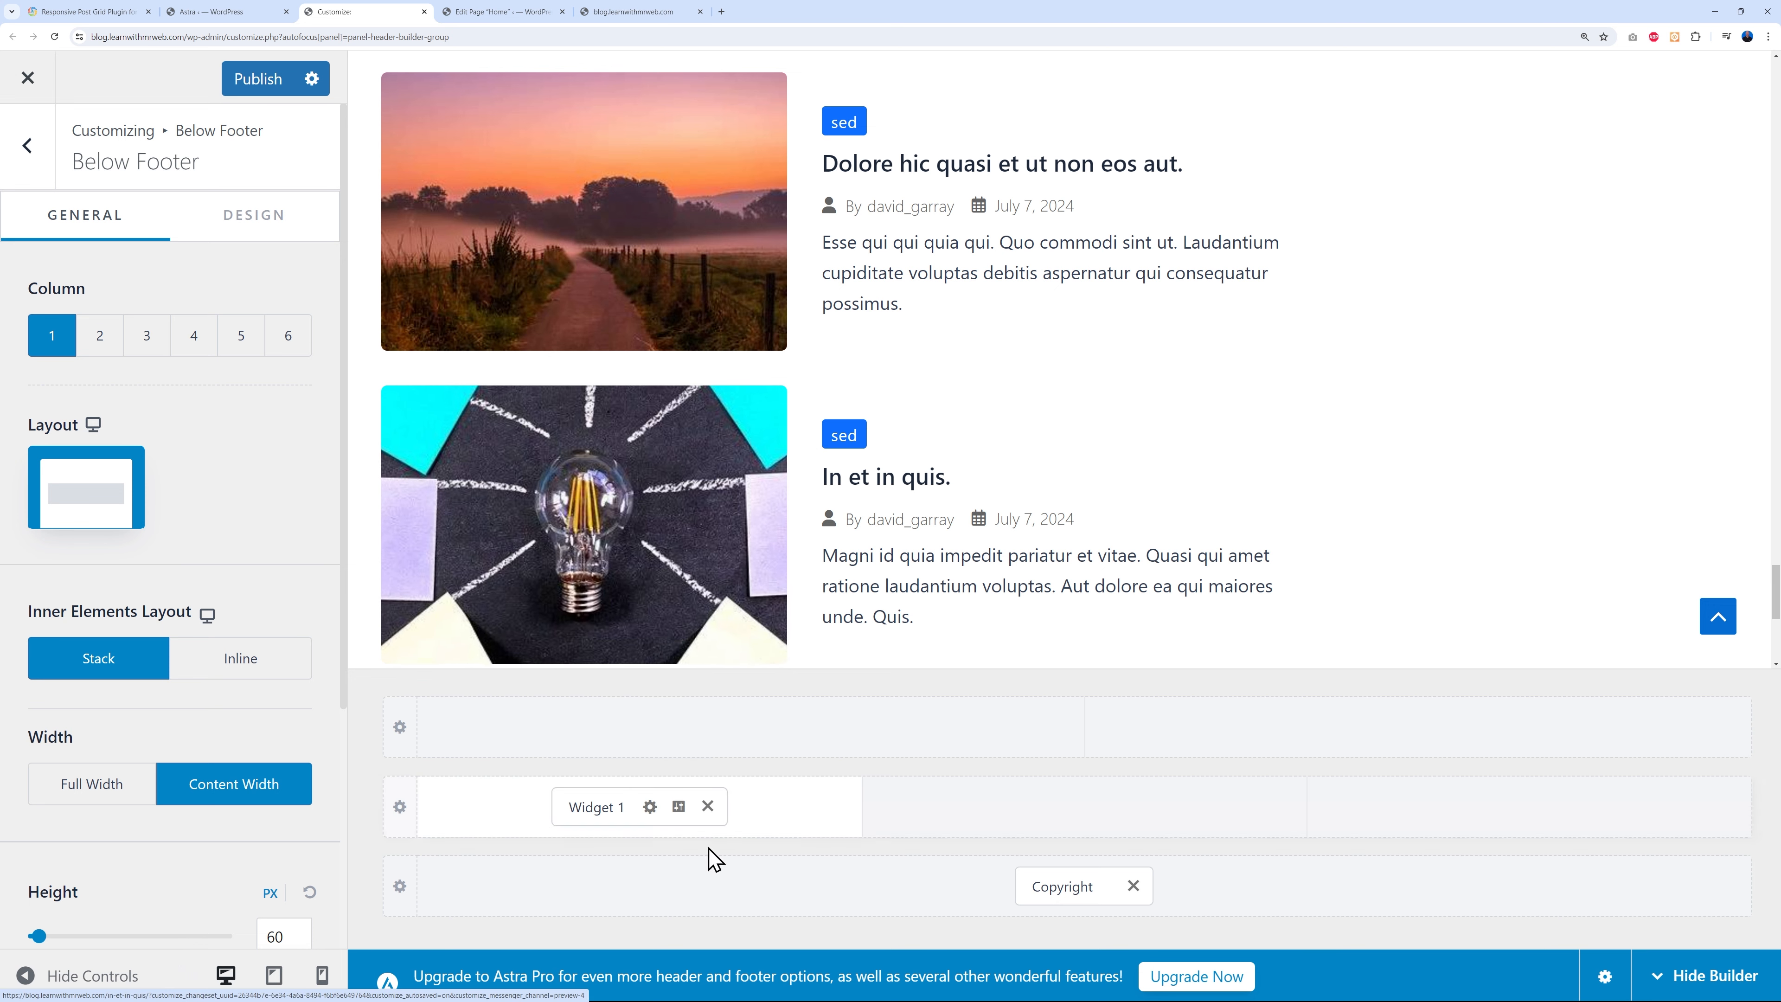
left_click(1097, 806)
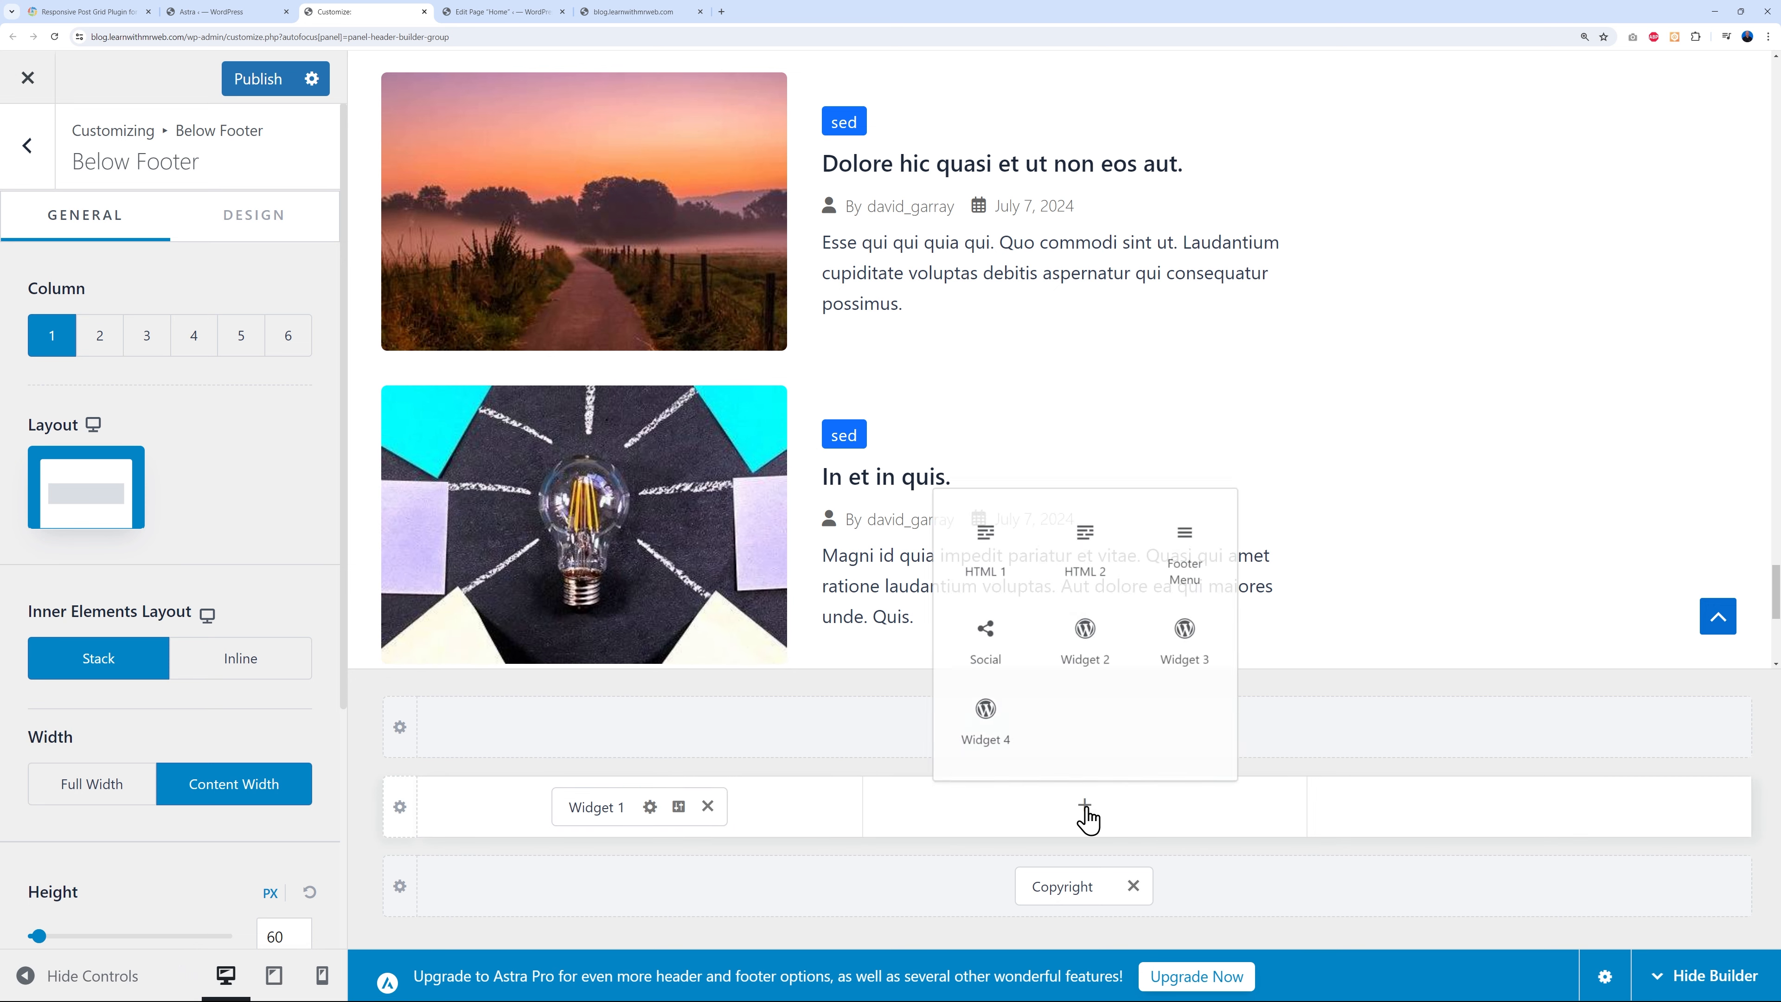
left_click(1085, 646)
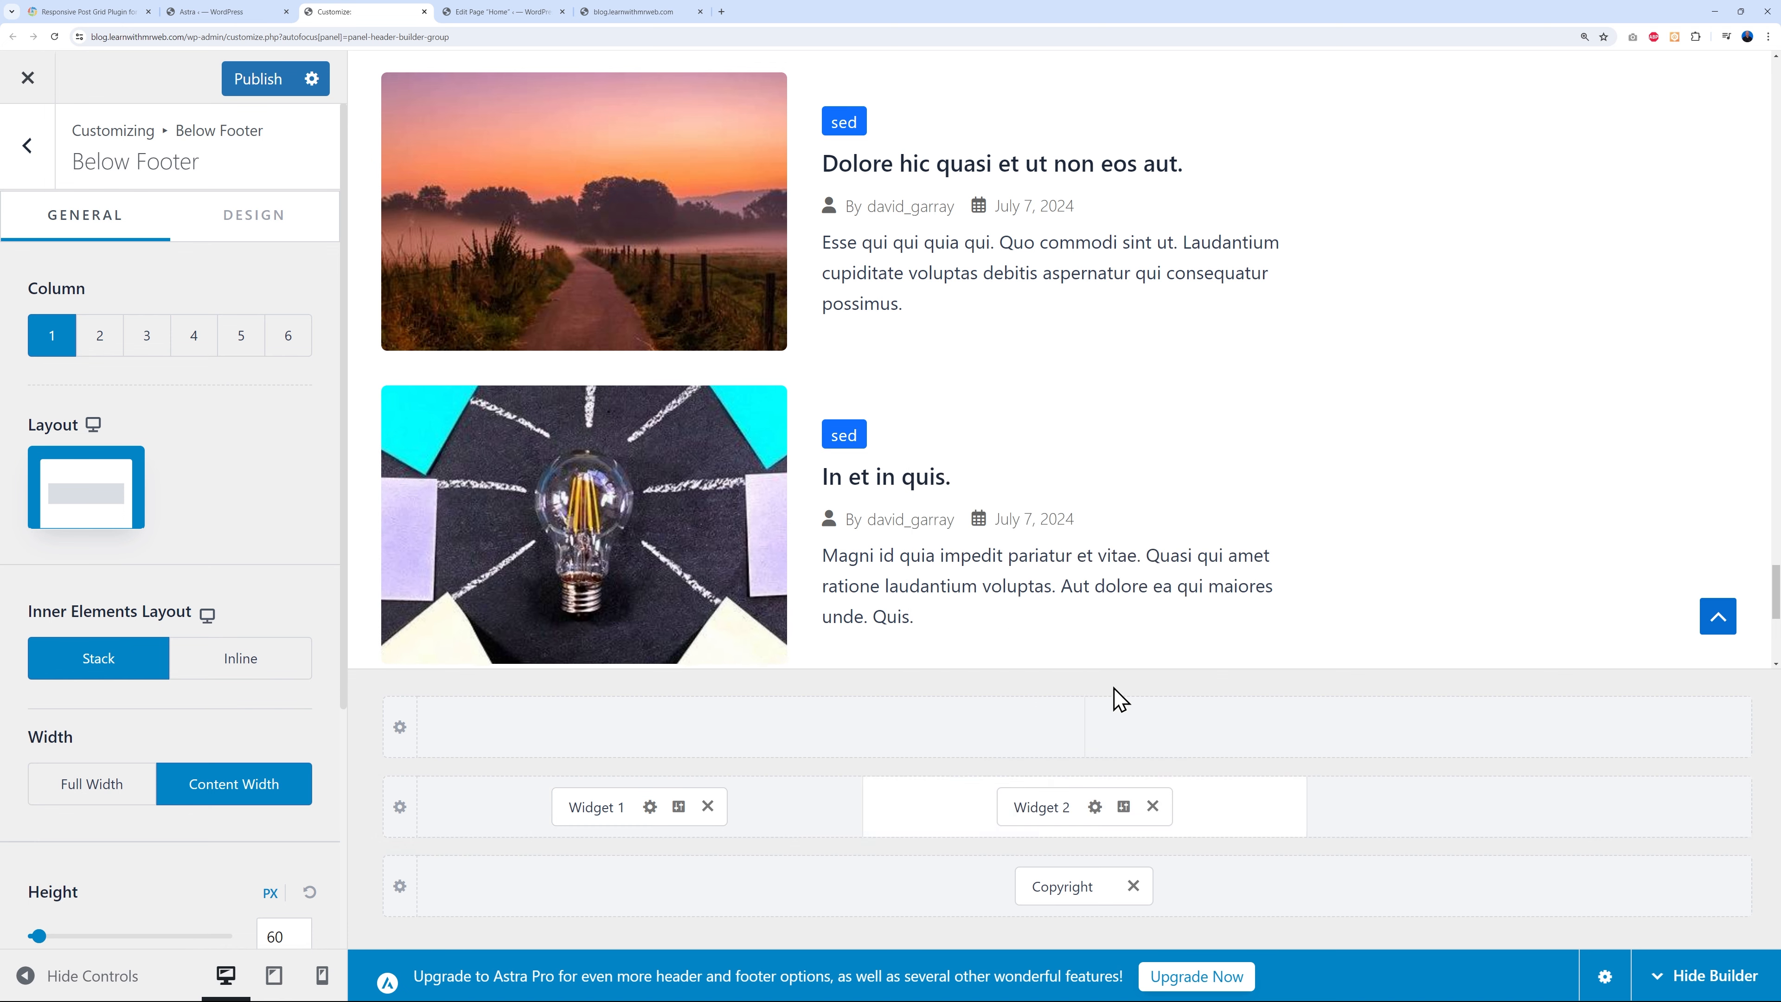
left_click(1546, 814)
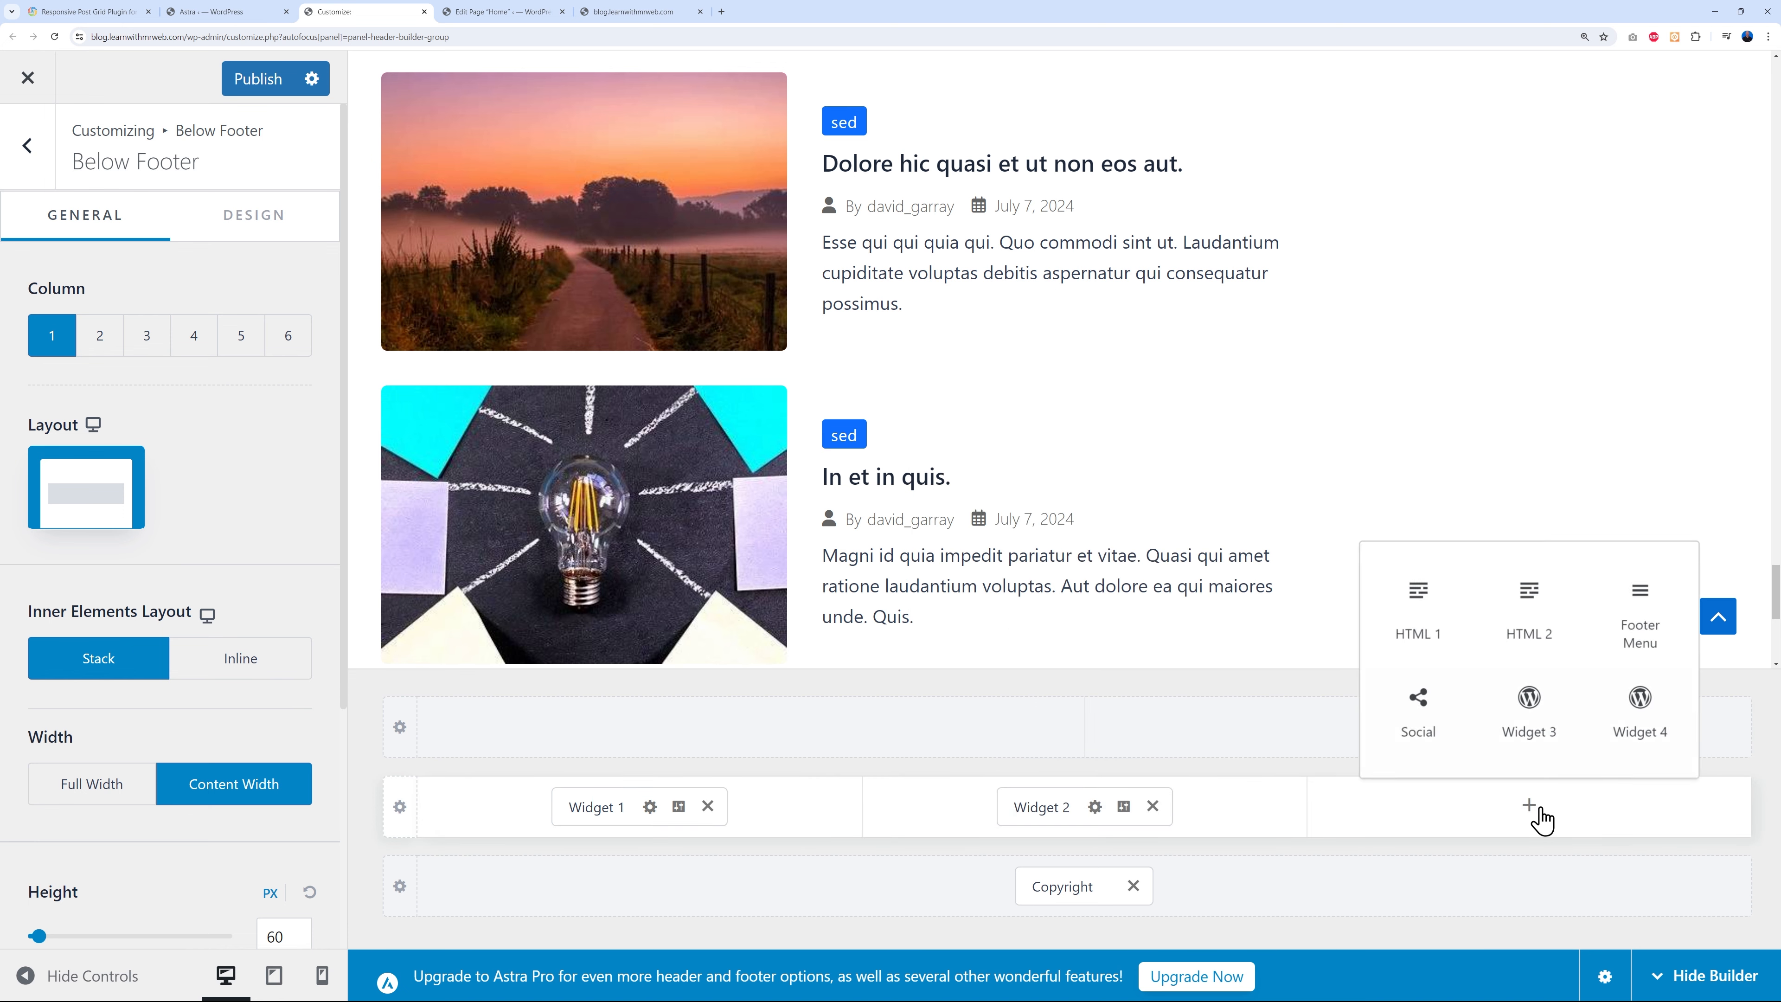
left_click(1553, 726)
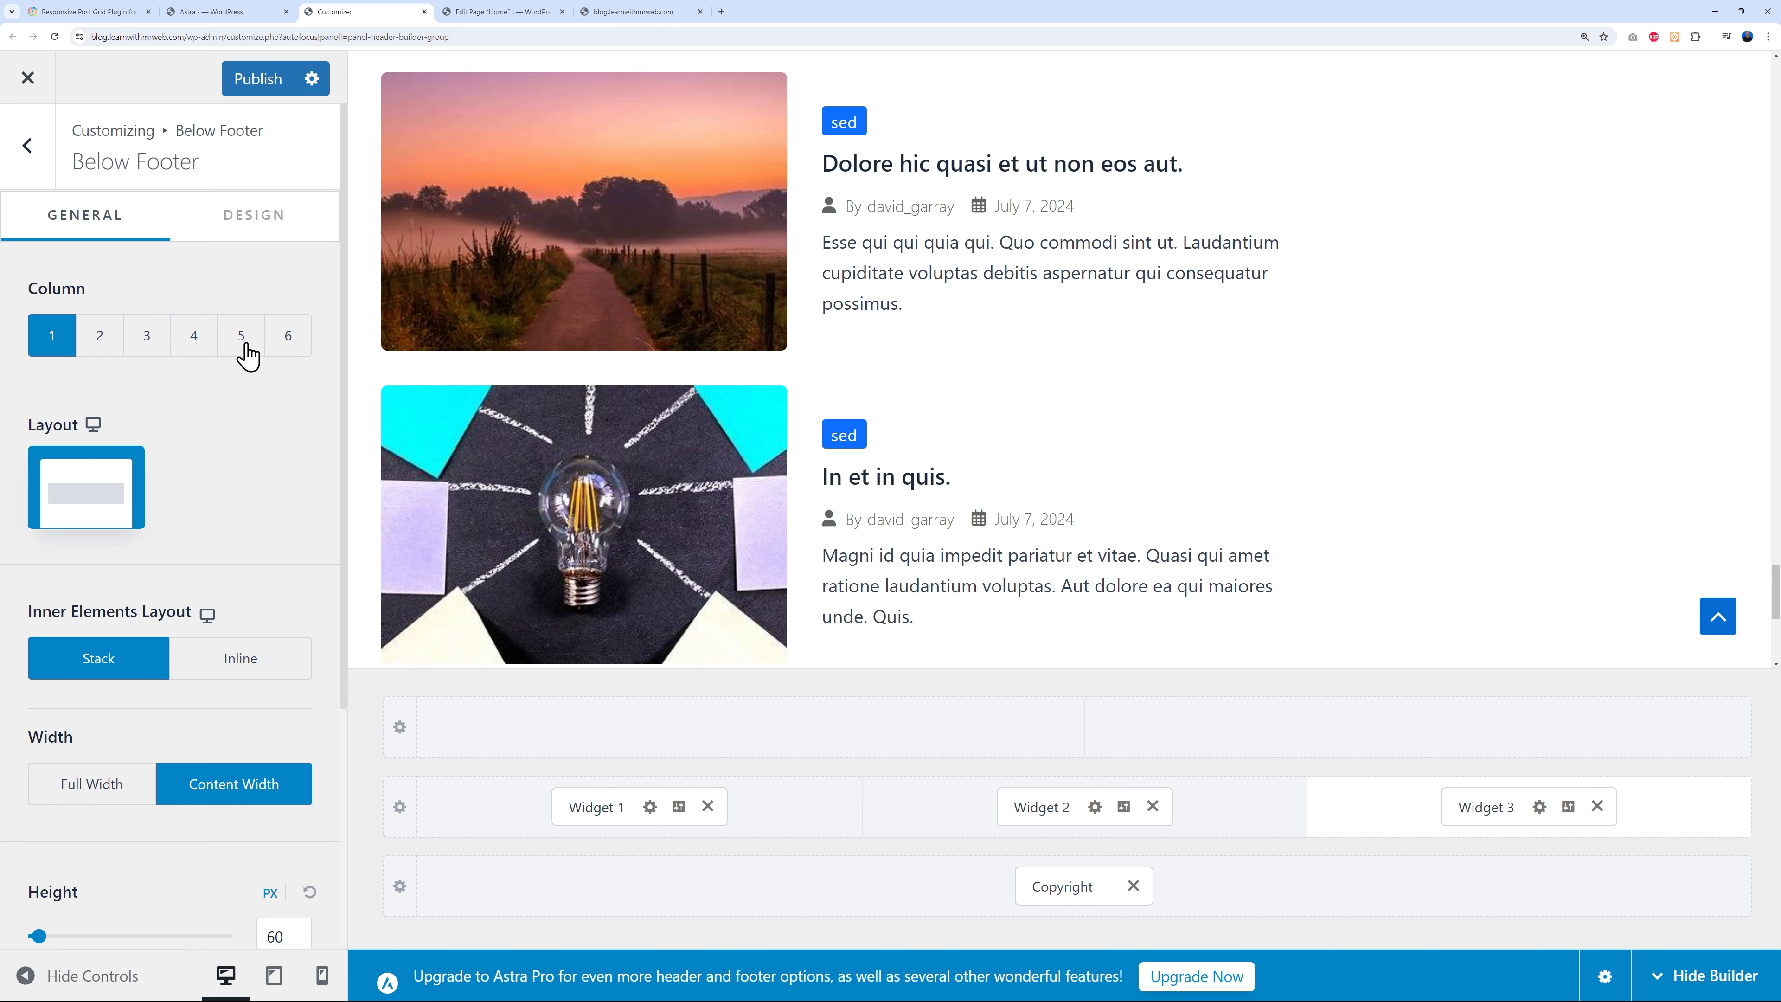
- Set the bottom footer row back to 1 column and publish the footer changes
left_click(194, 344)
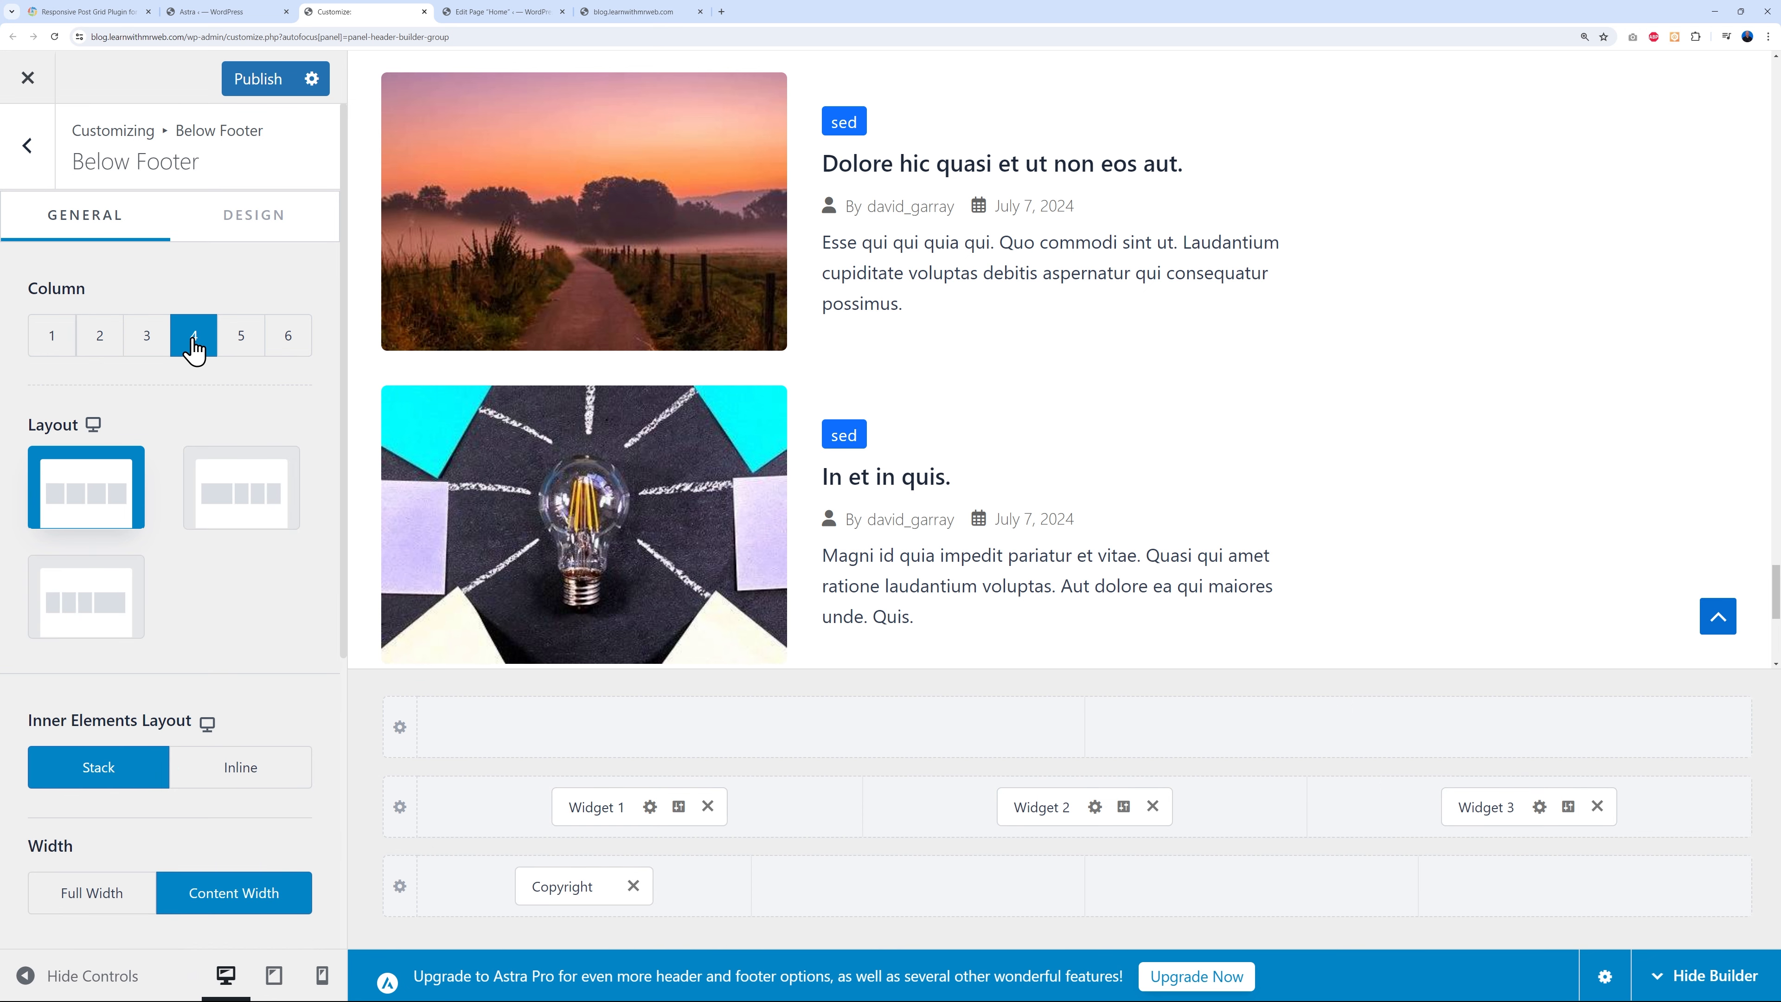
left_click(102, 342)
left_click(53, 344)
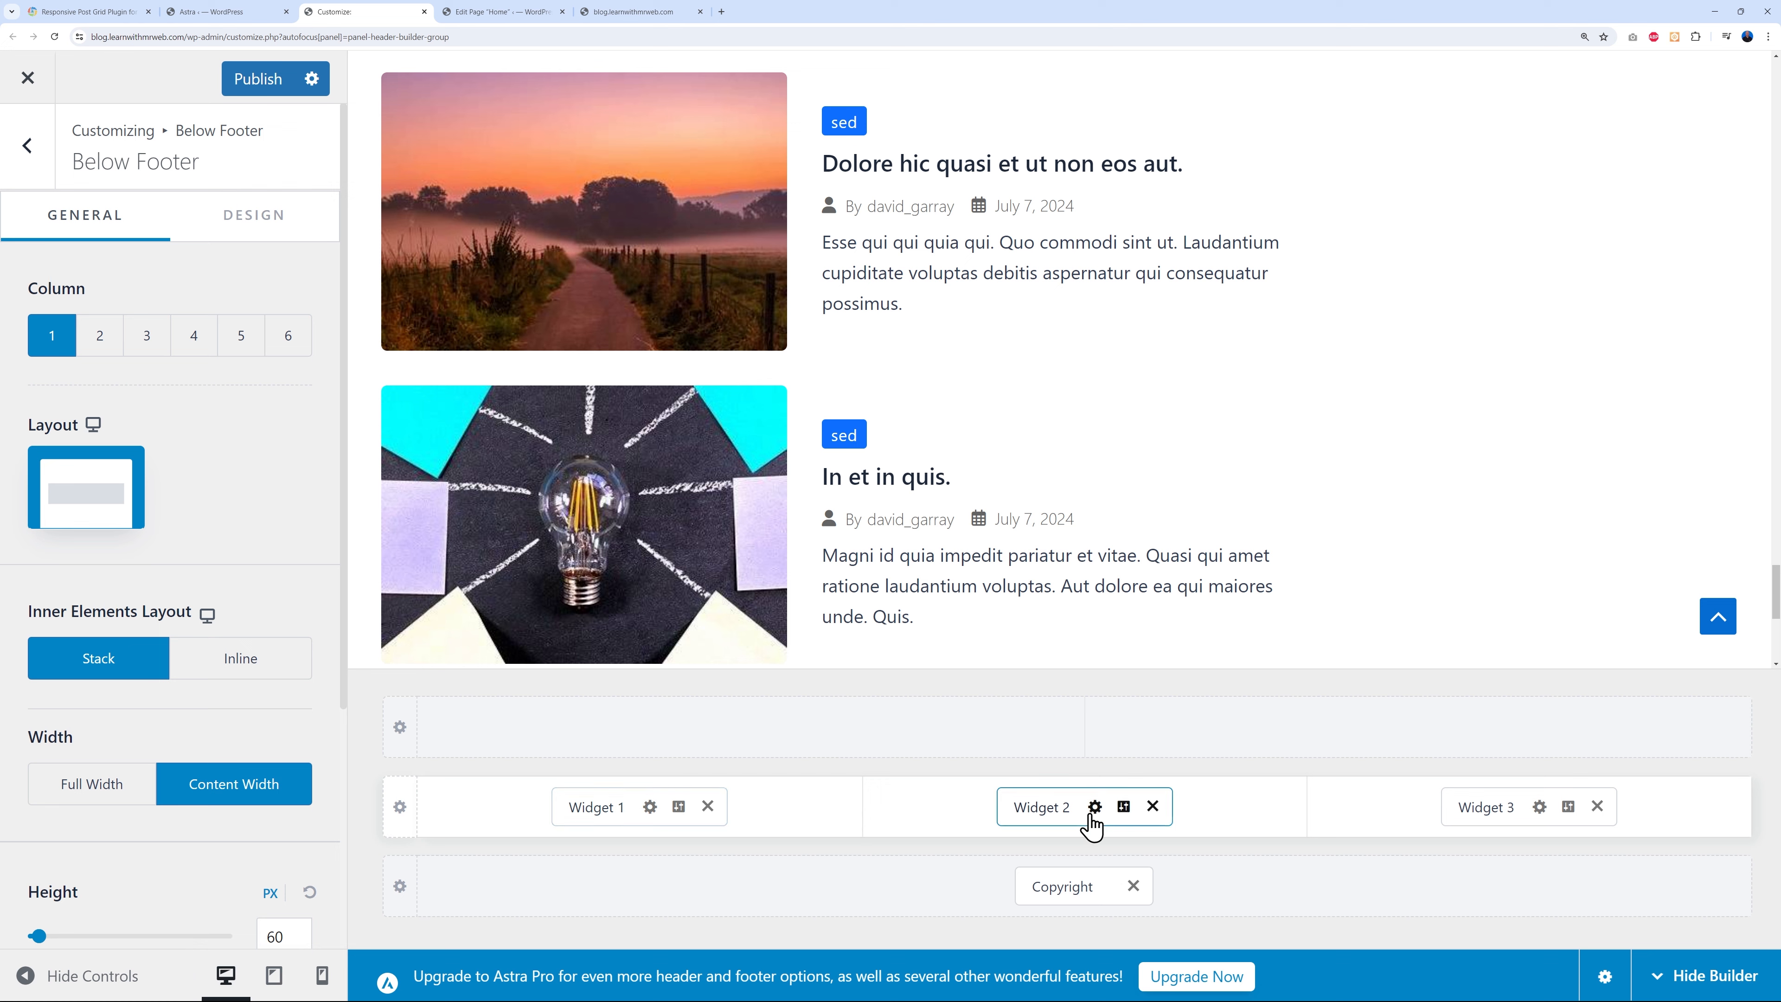
left_click(264, 87)
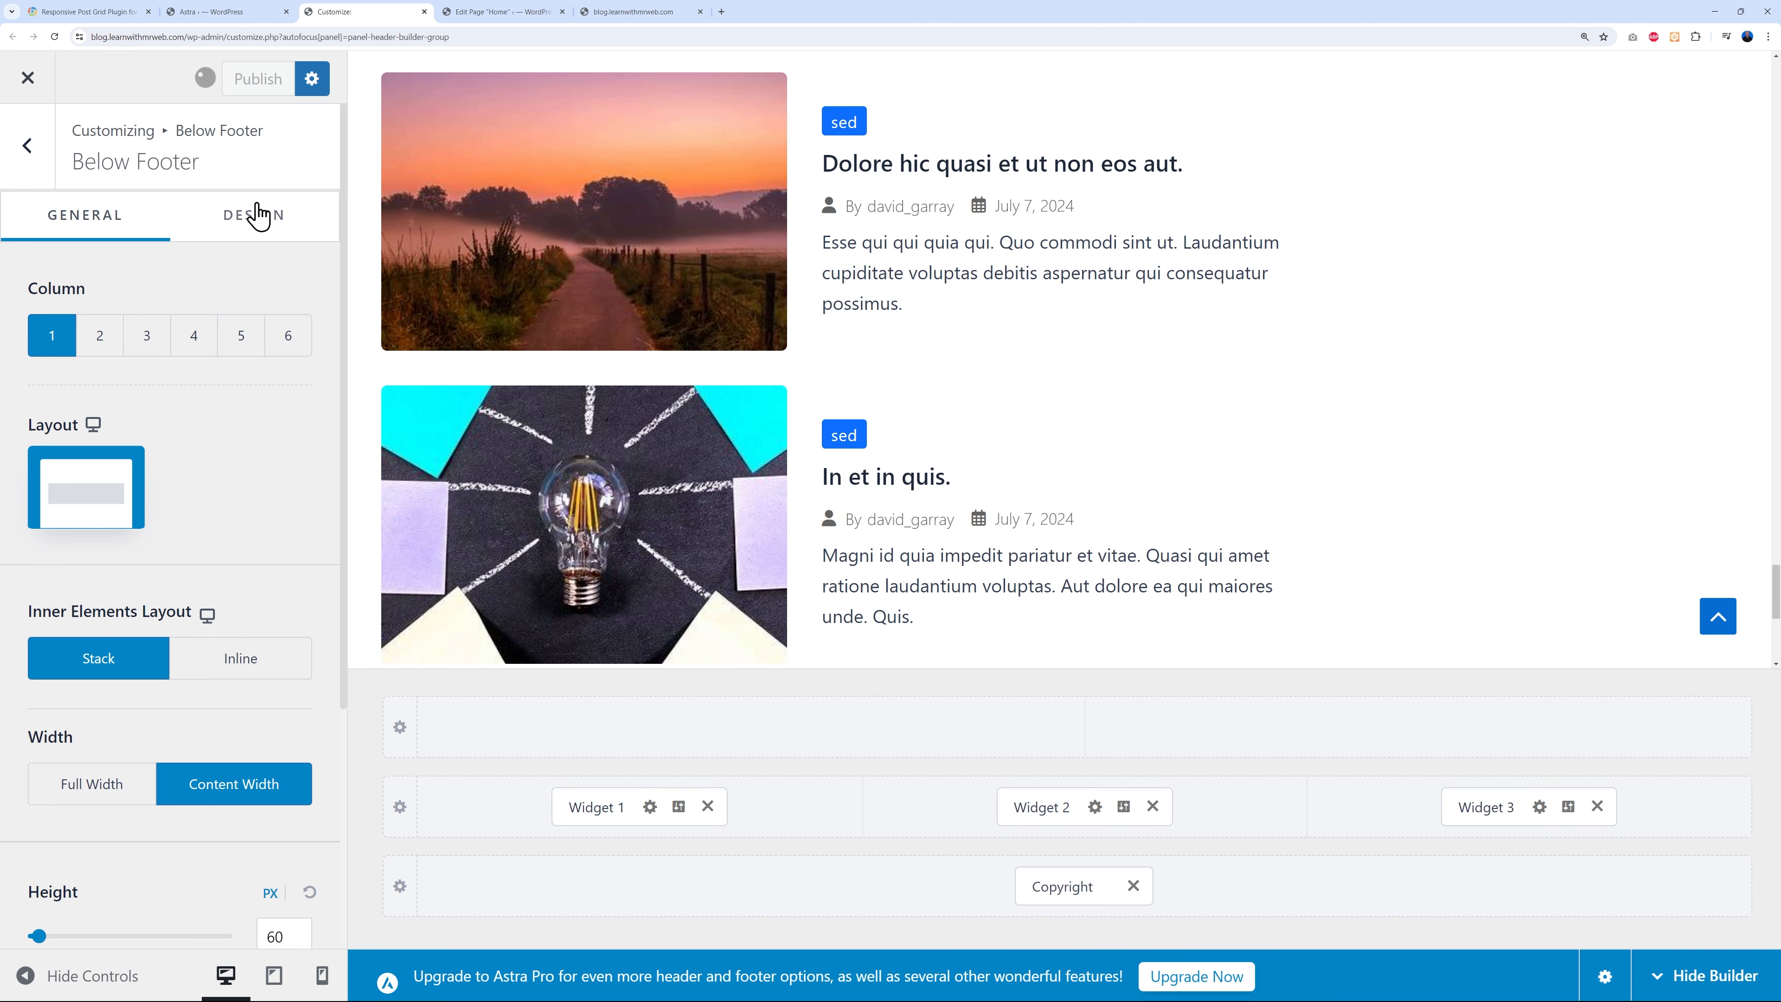
- Open Appearance > Widgets, dismiss the block widgets welcome message and collapse Main Sidebar
left_click(243, 13)
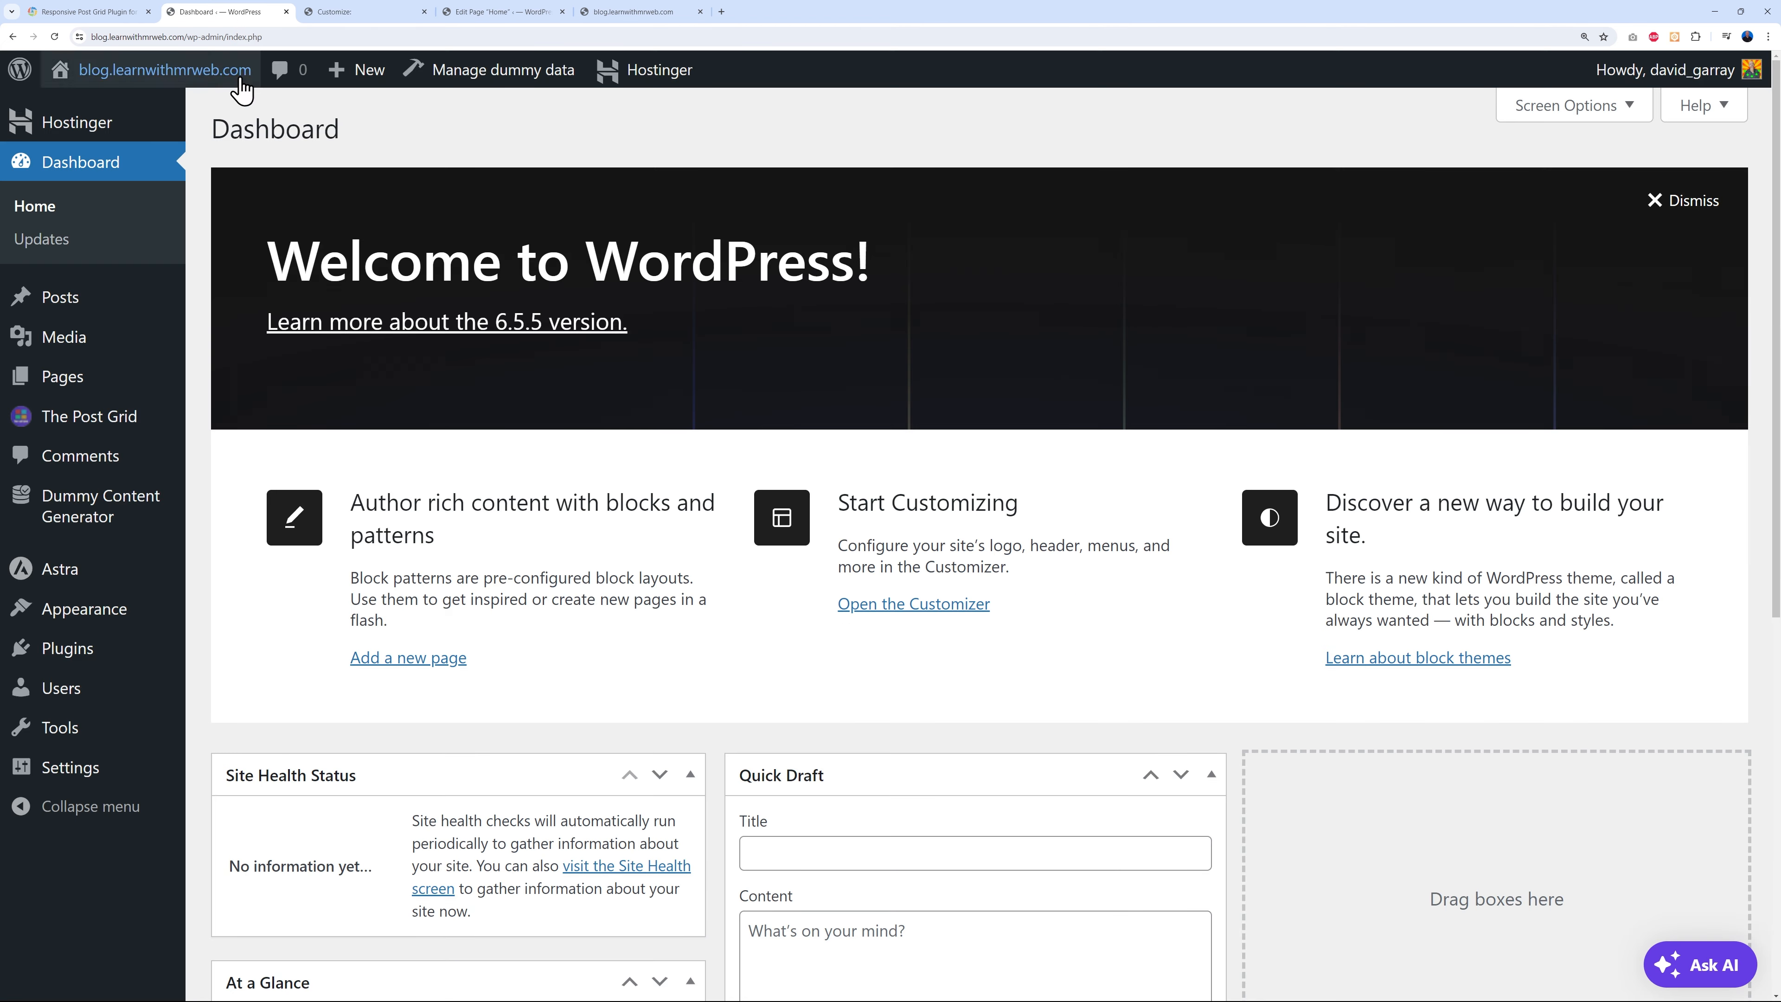
mouse_move(112, 615)
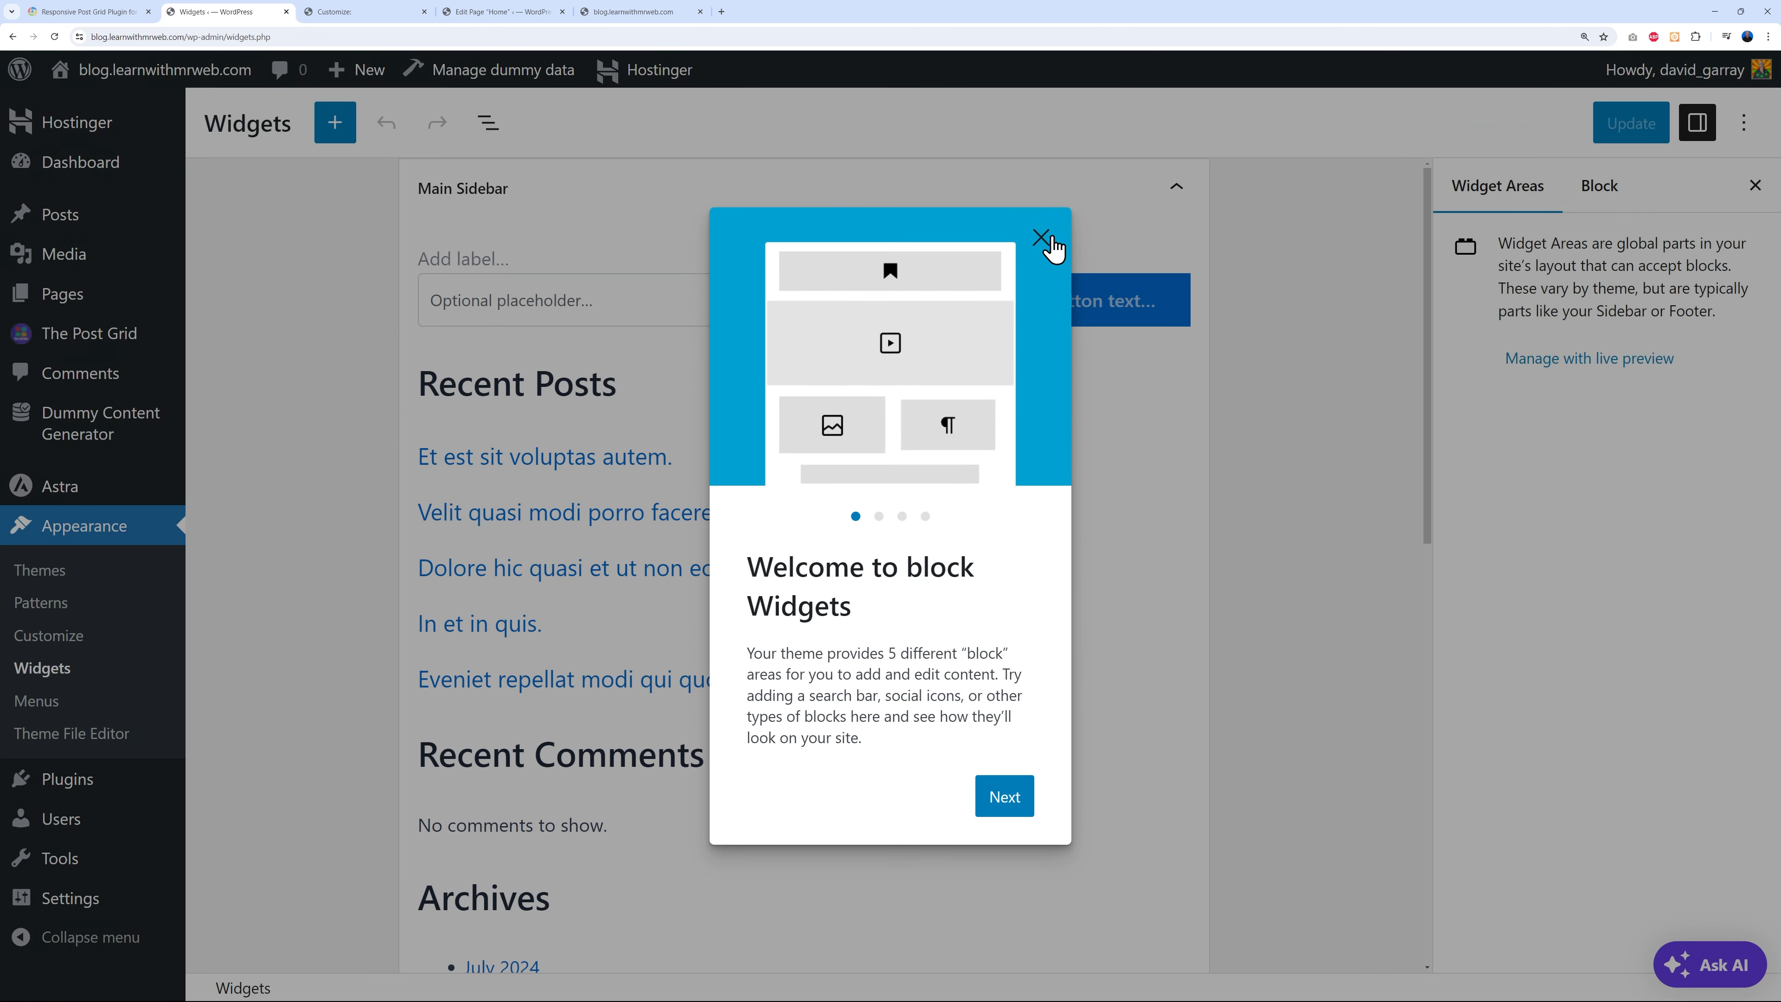
left_click(1048, 235)
left_click(1175, 188)
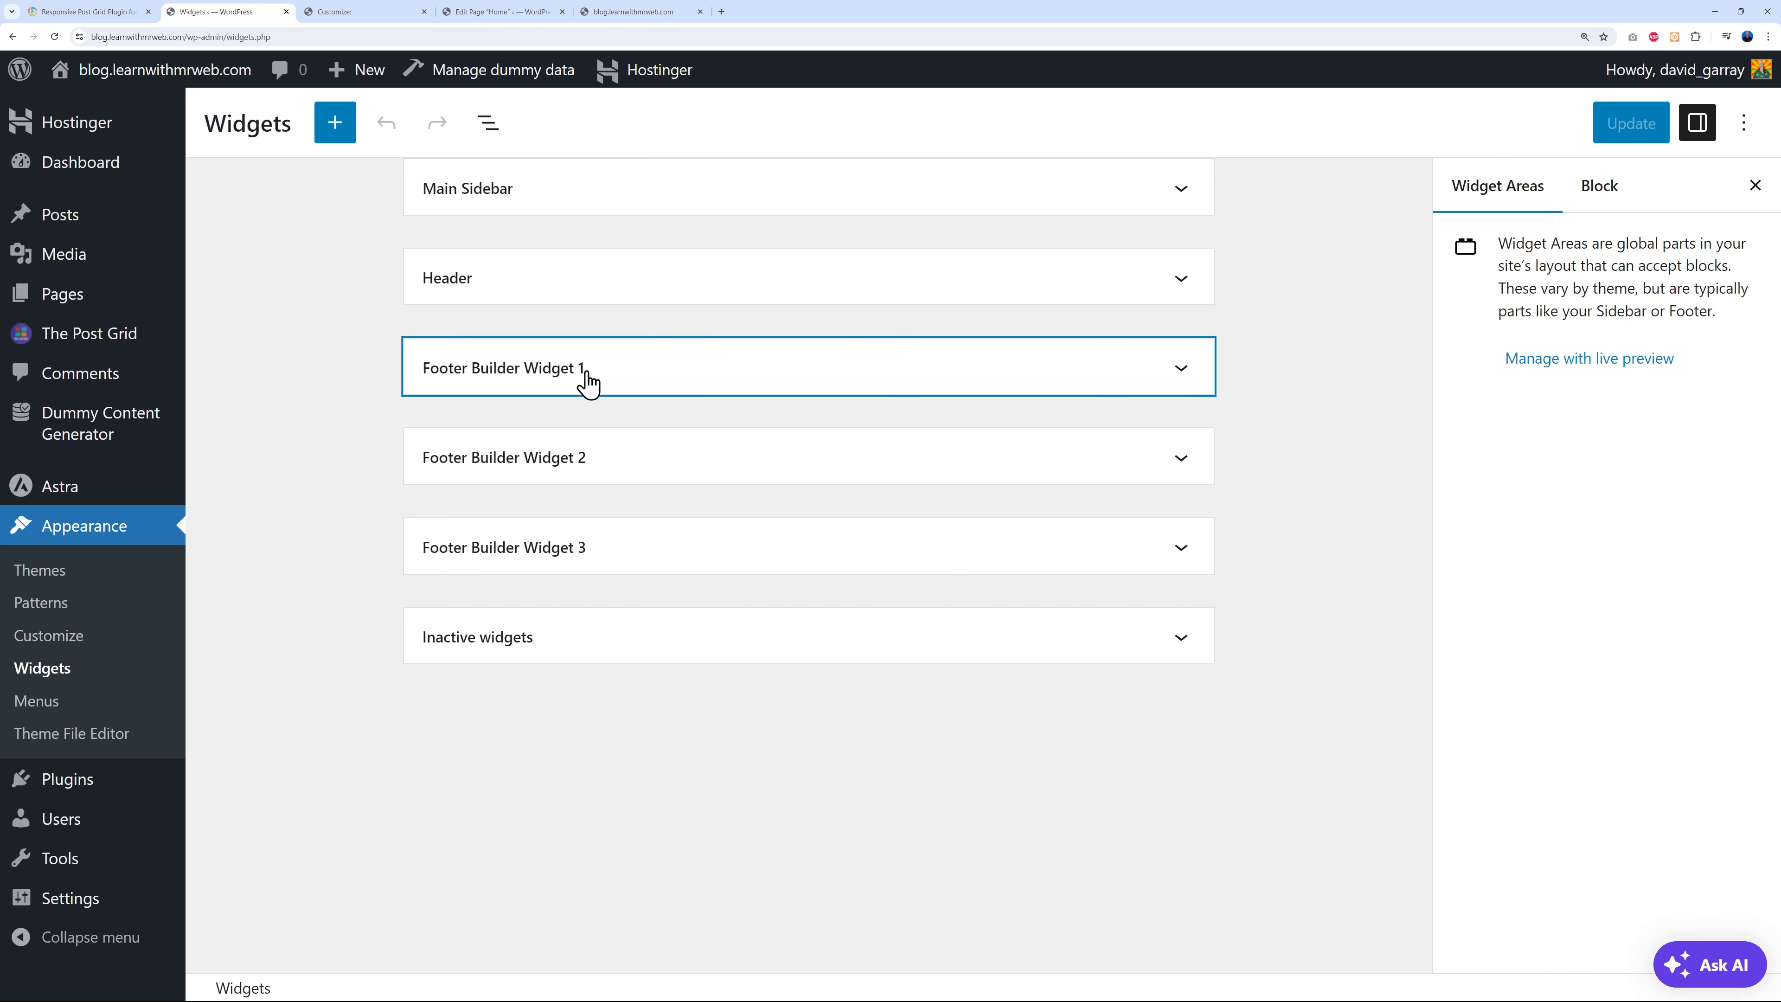
left_click(375, 17)
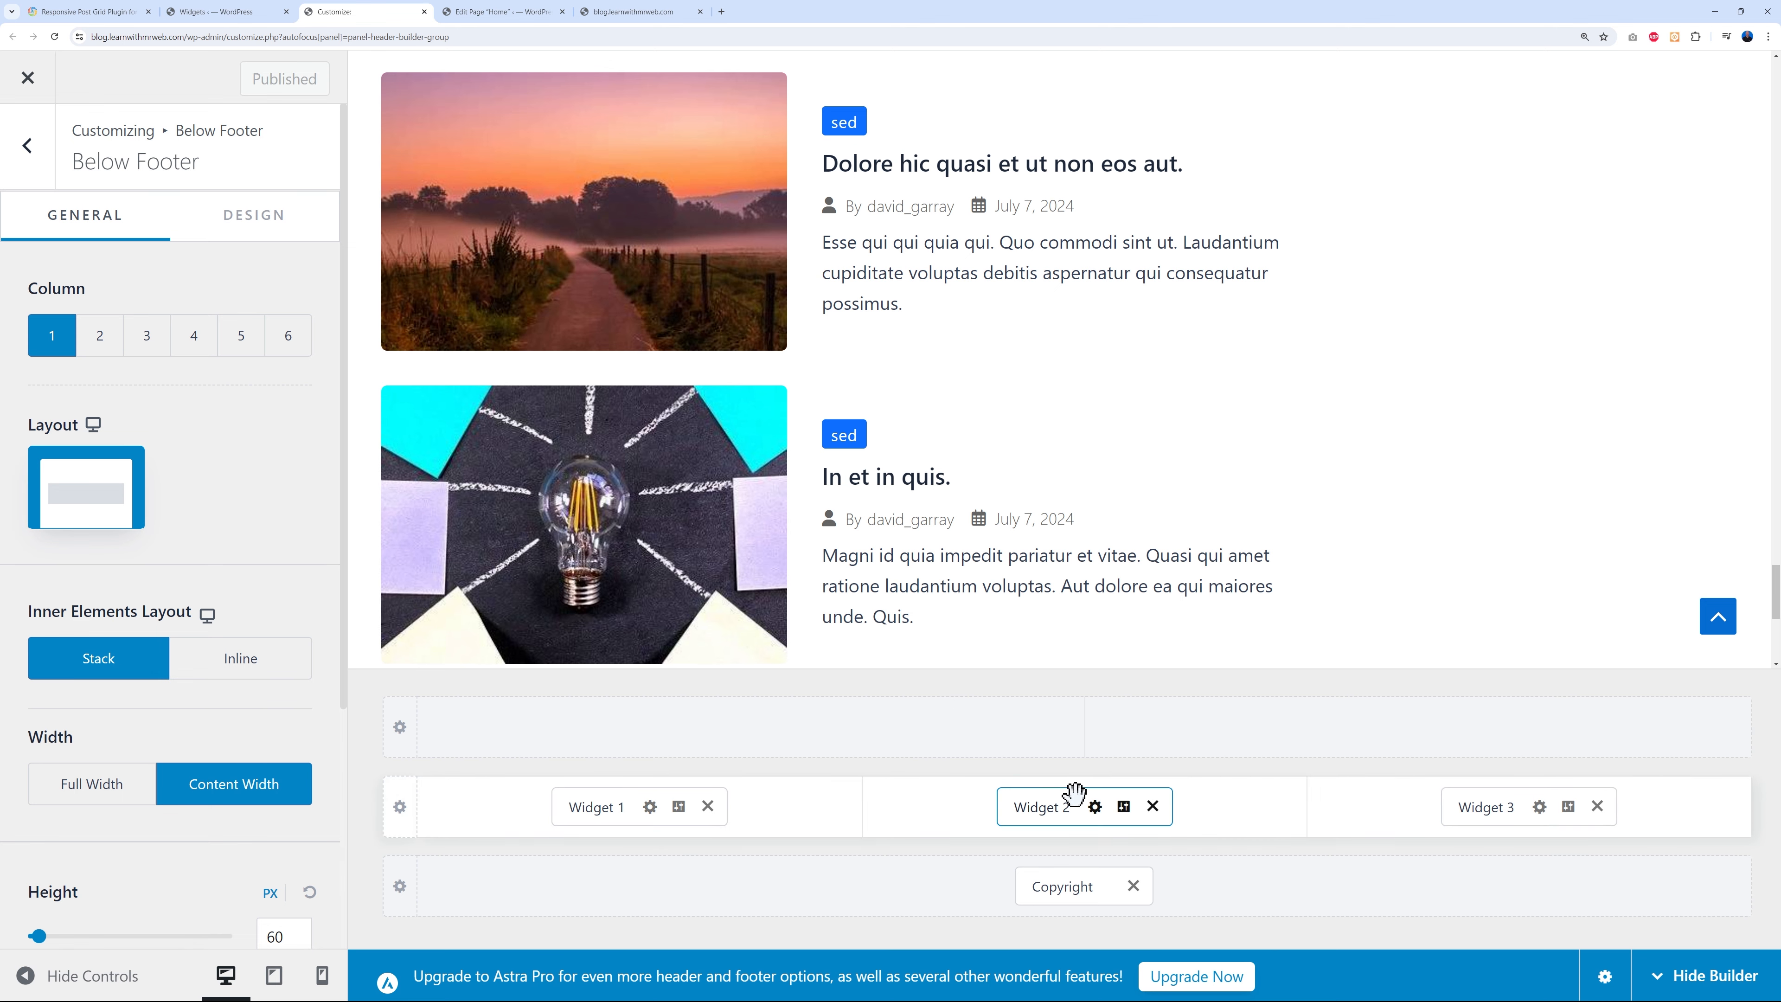
left_click(260, 14)
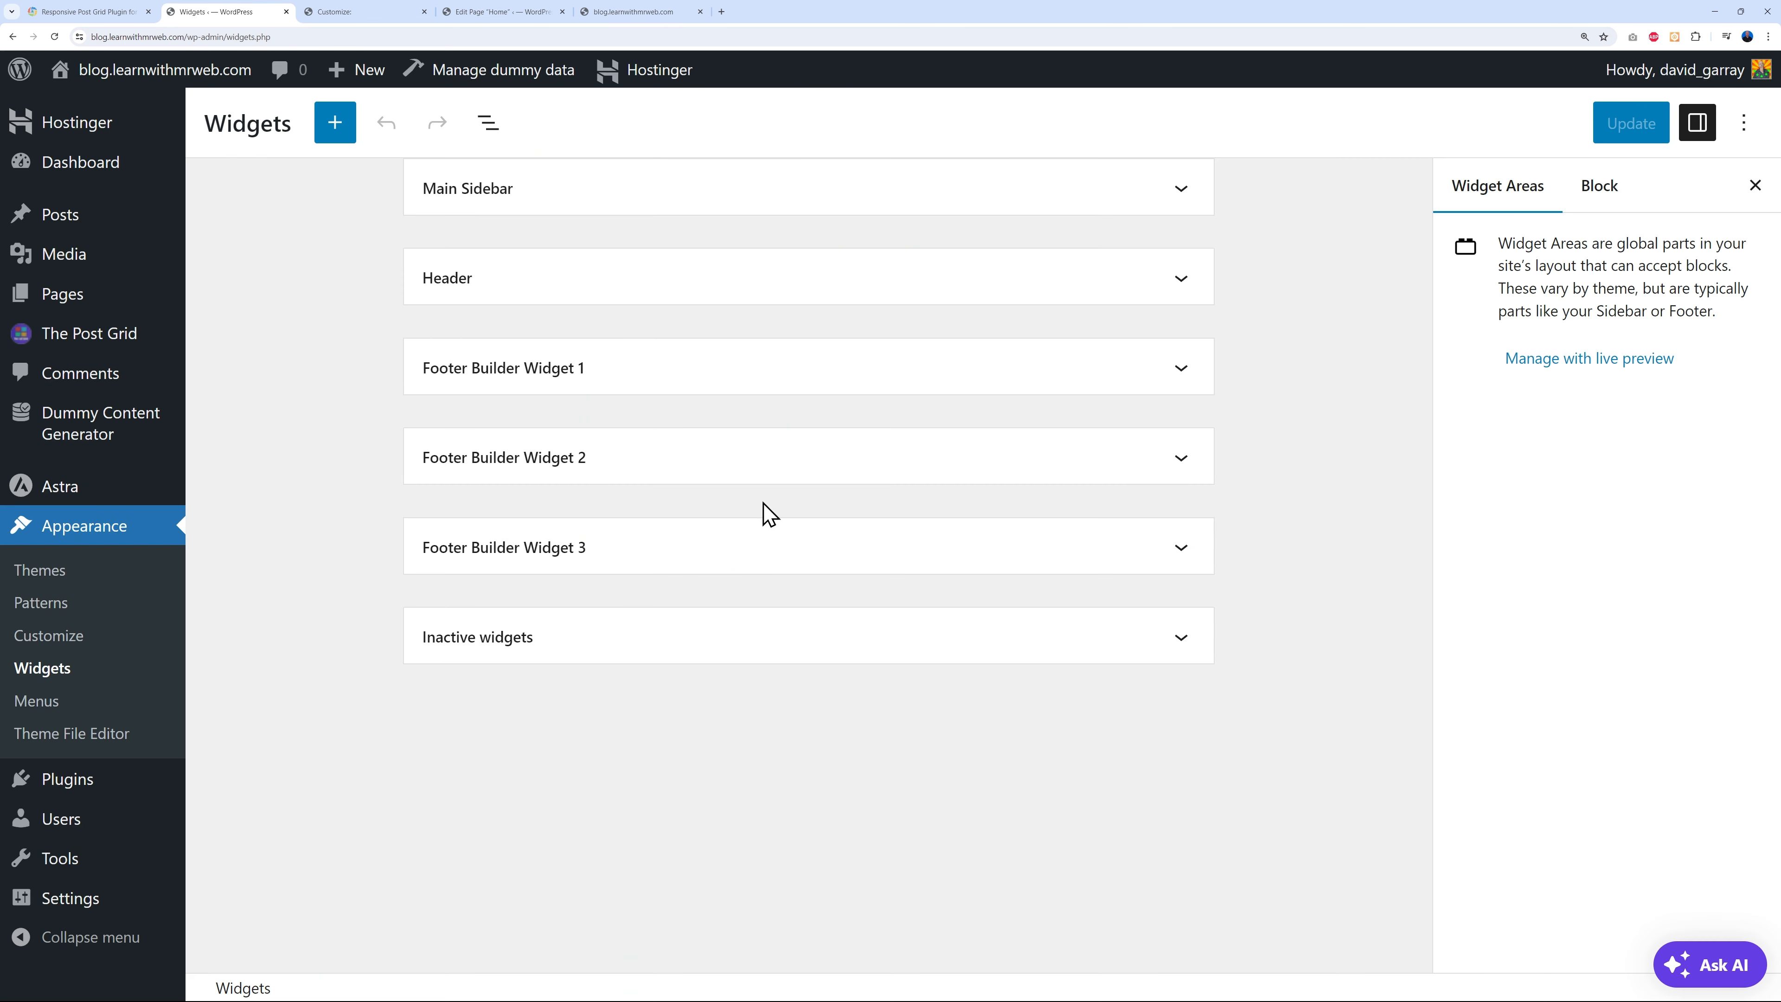
- Add the mr web logo from the Media Library to Footer Builder Widget 1, shrunk to a third of its width
left_click(1181, 382)
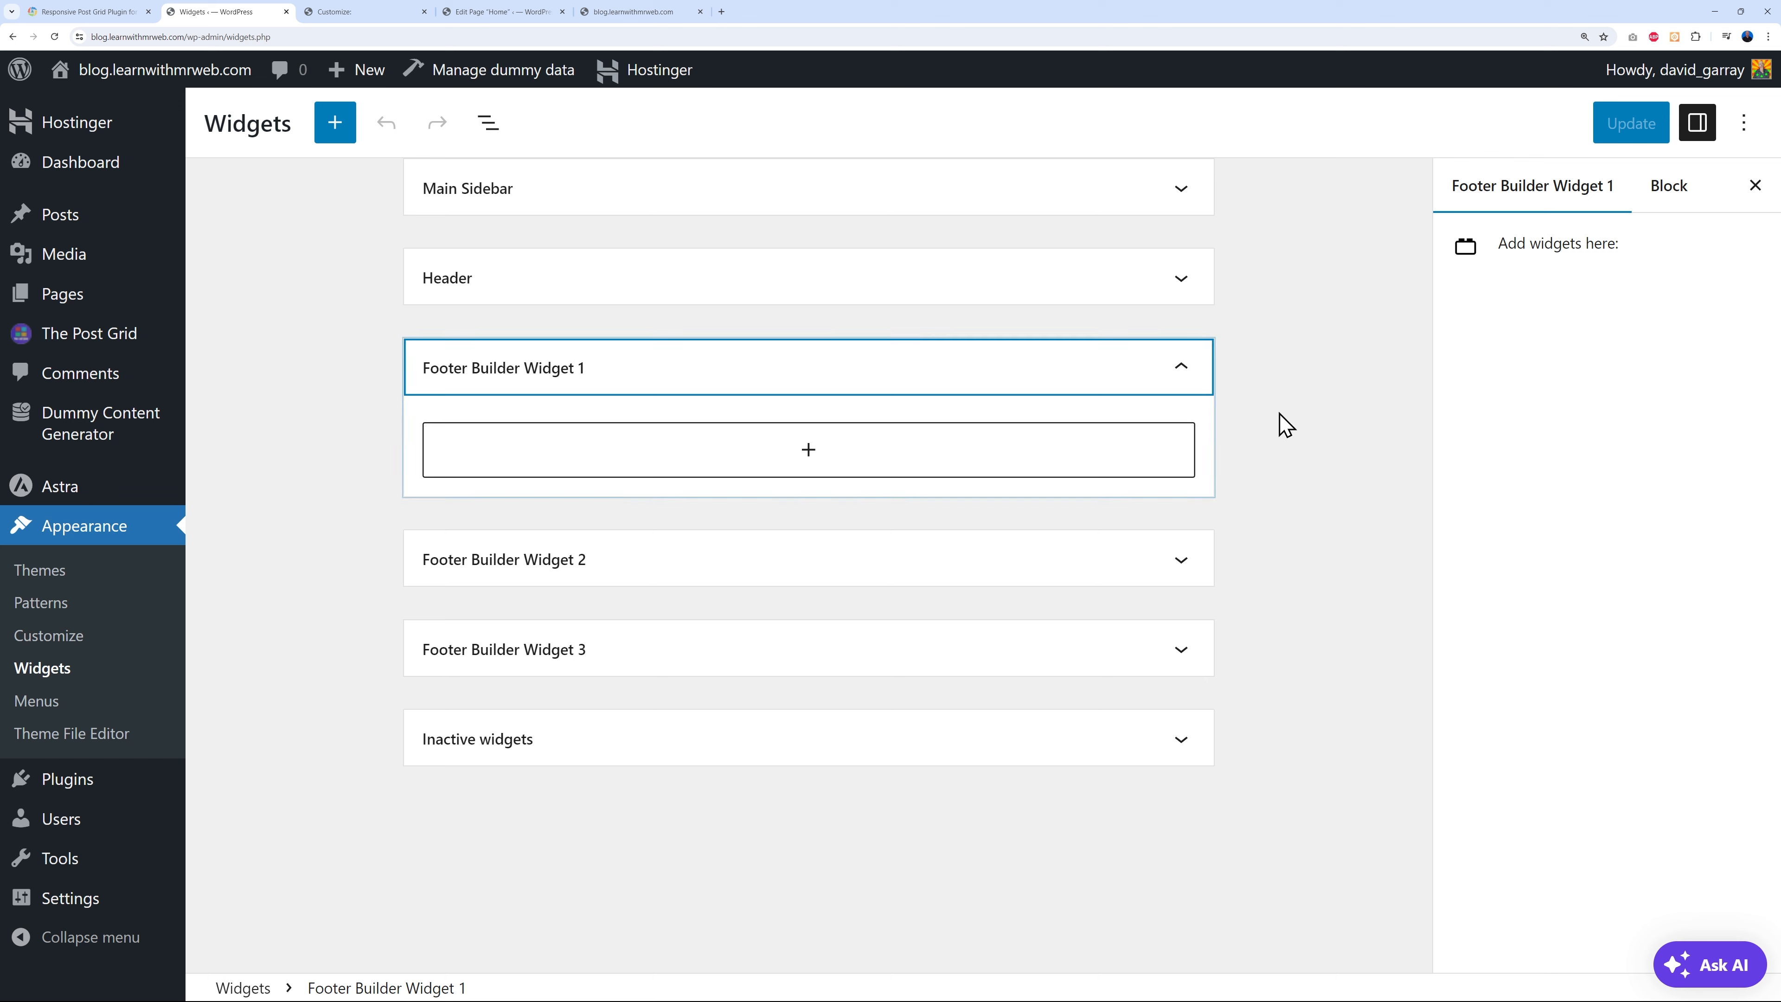
left_click(810, 453)
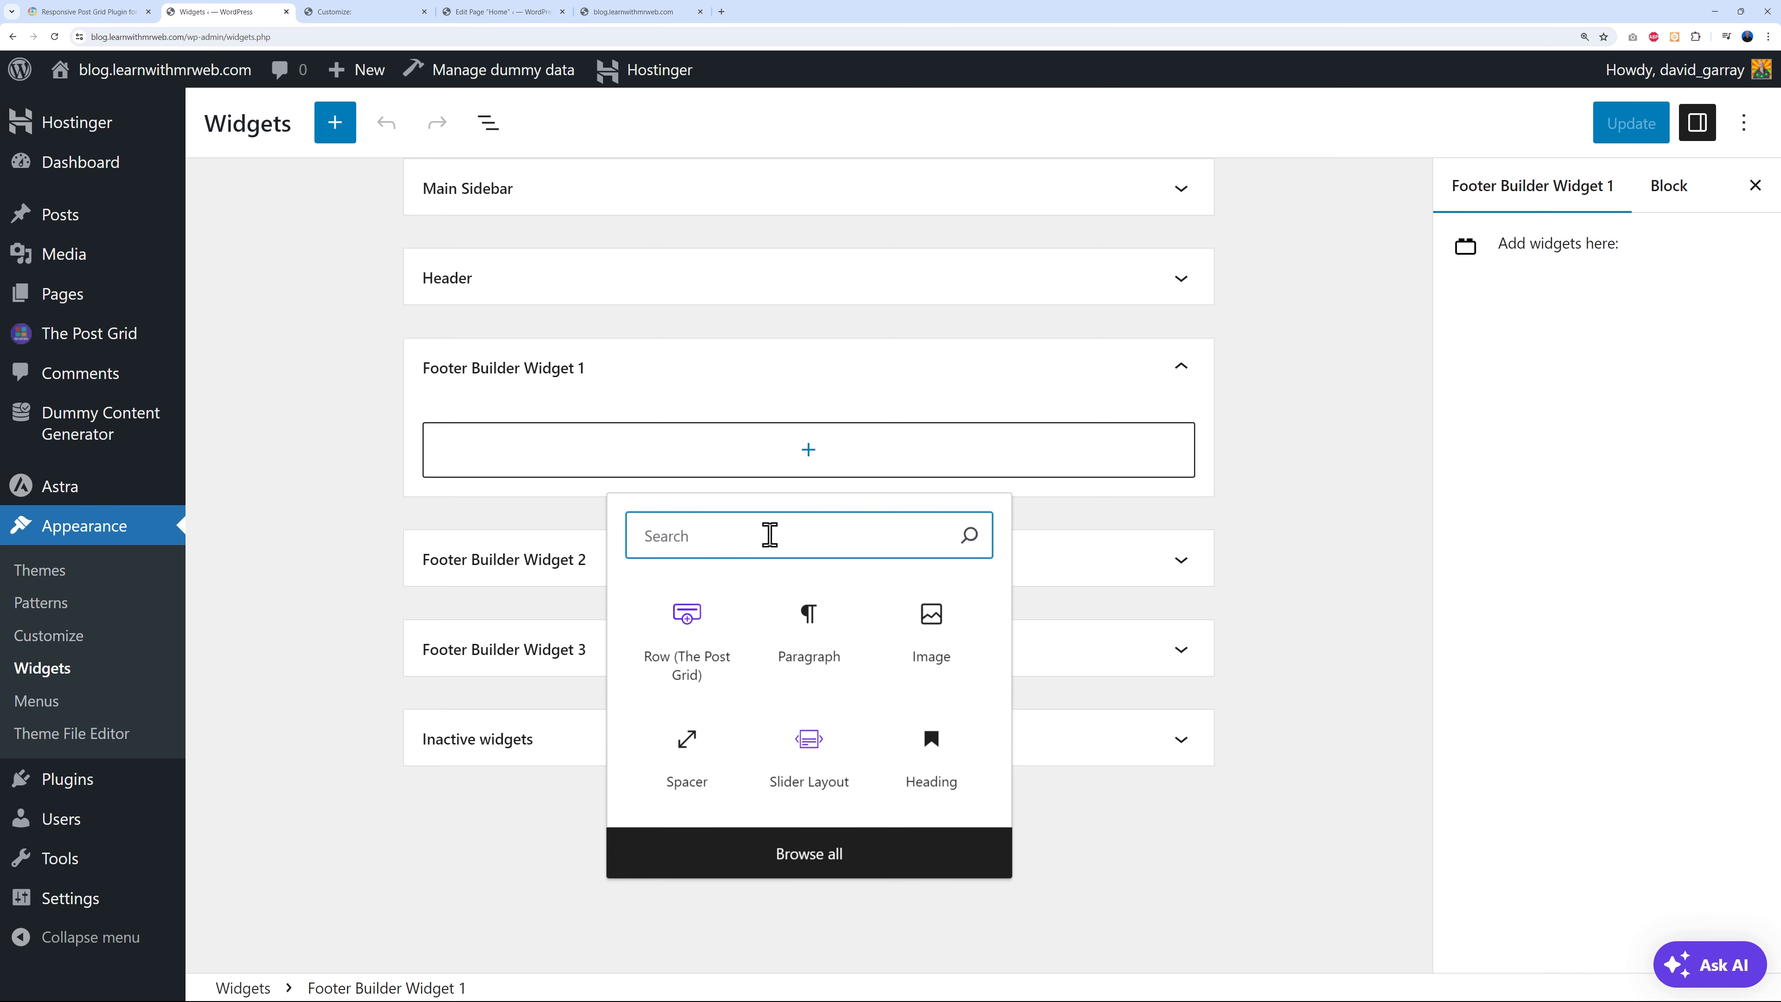
type("image")
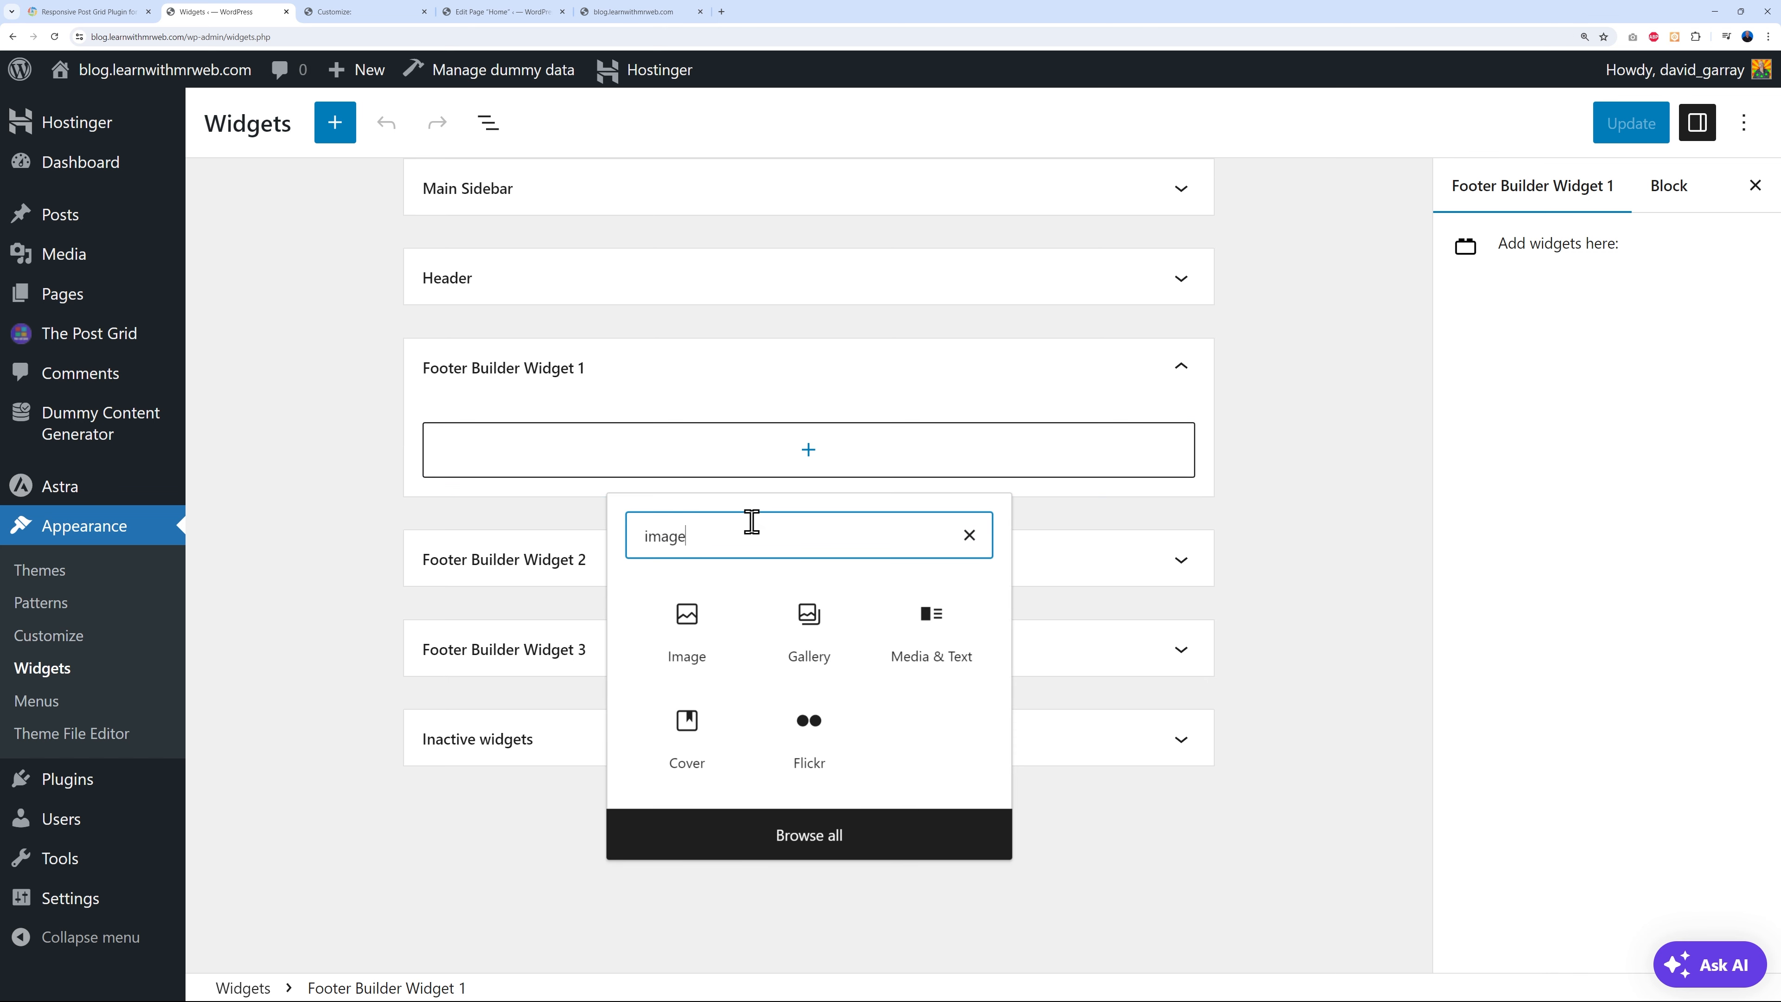
left_click(726, 624)
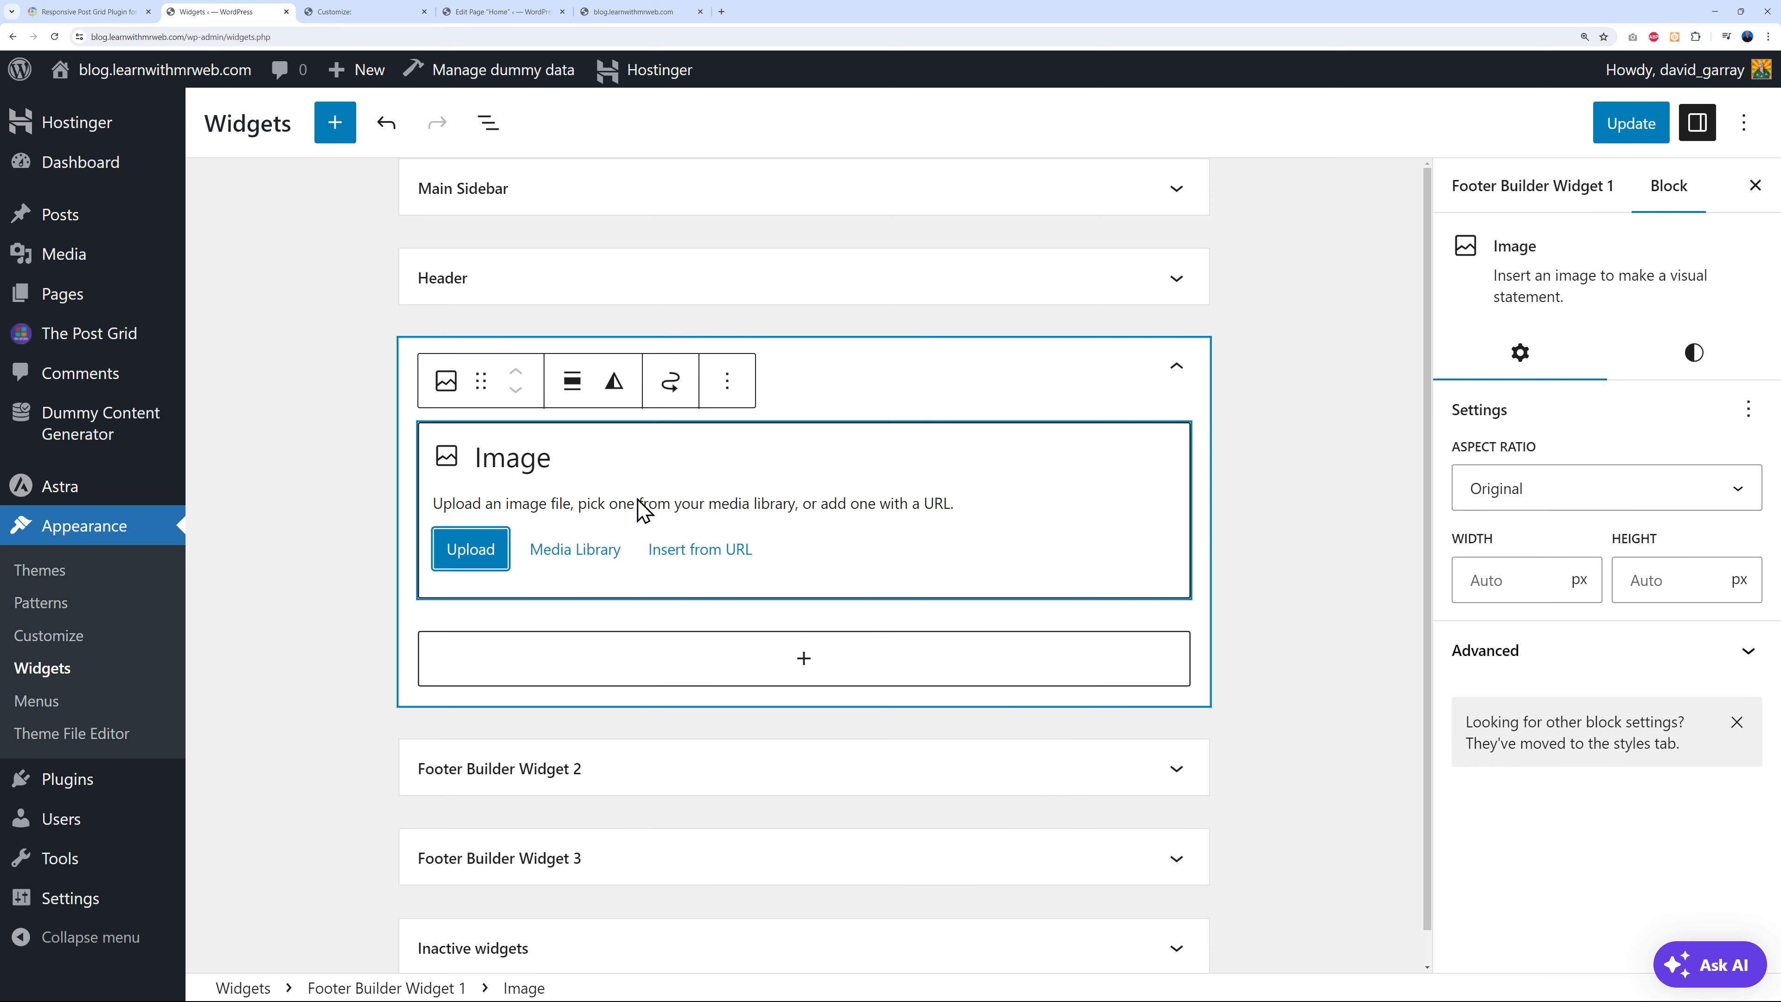
left_click(588, 558)
left_click(172, 382)
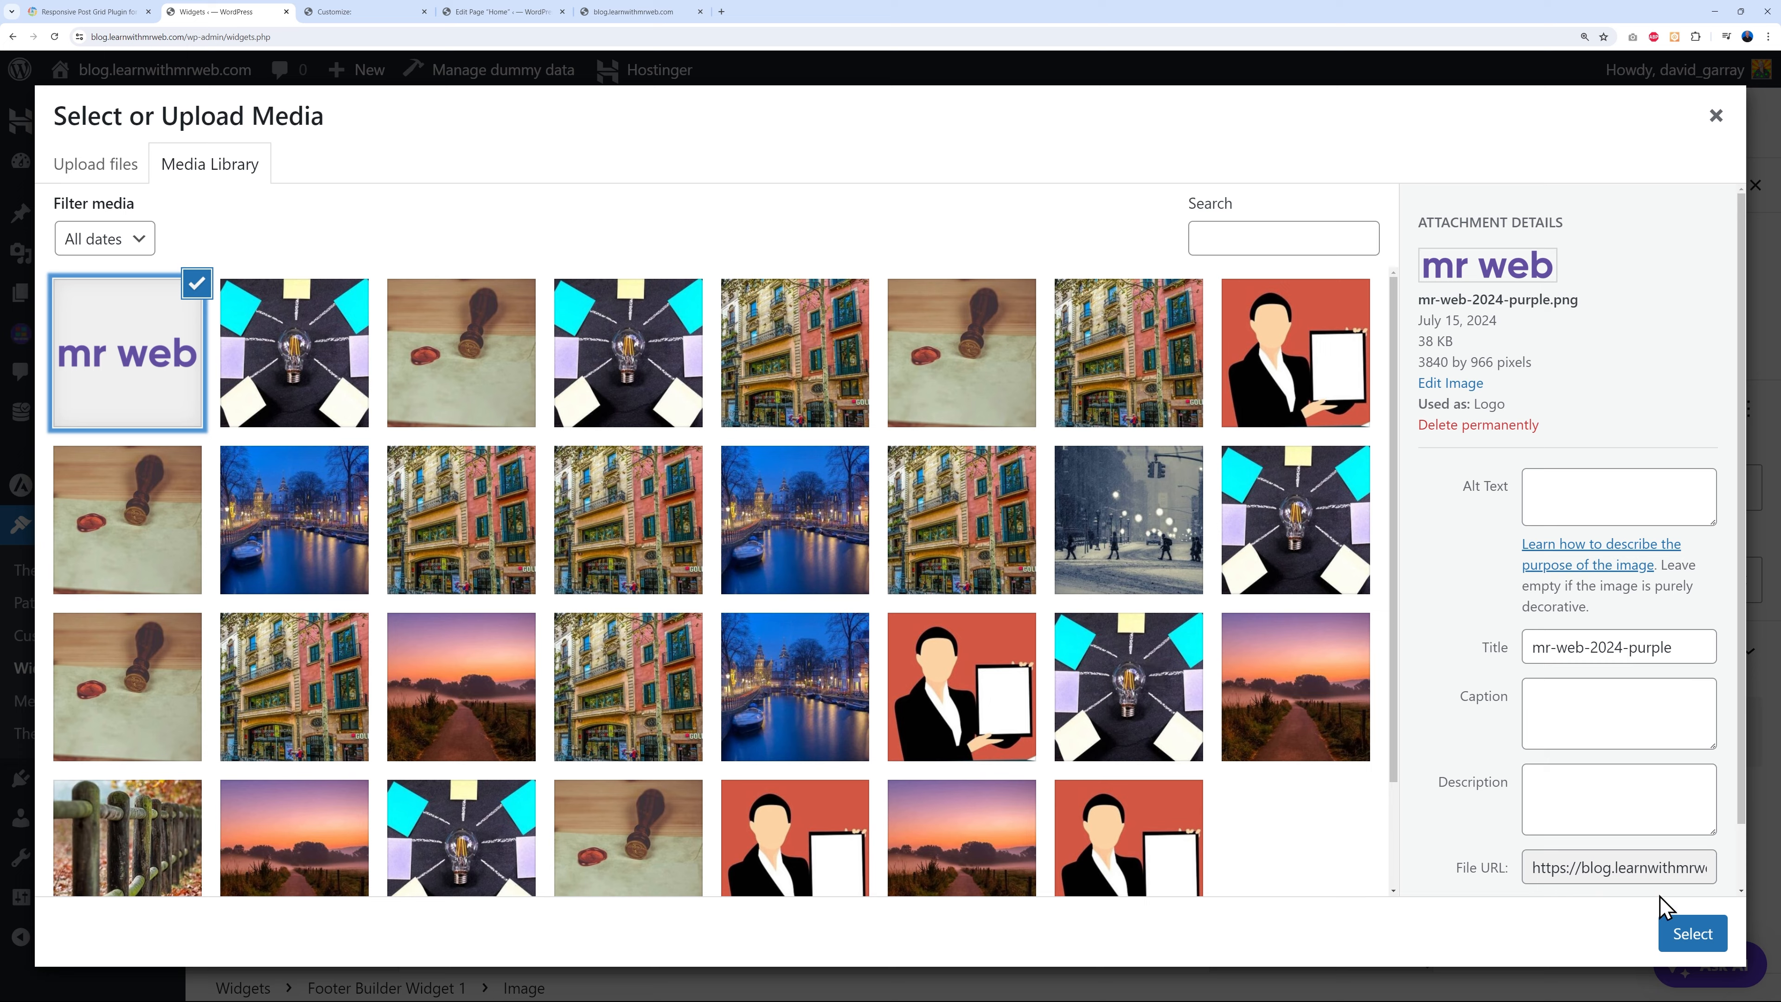
left_click(1689, 940)
left_click_drag(1190, 517, 639, 451)
- Add a pasted tech-blog description paragraph below the logo, update the widgets and reload the live site
left_click(805, 542)
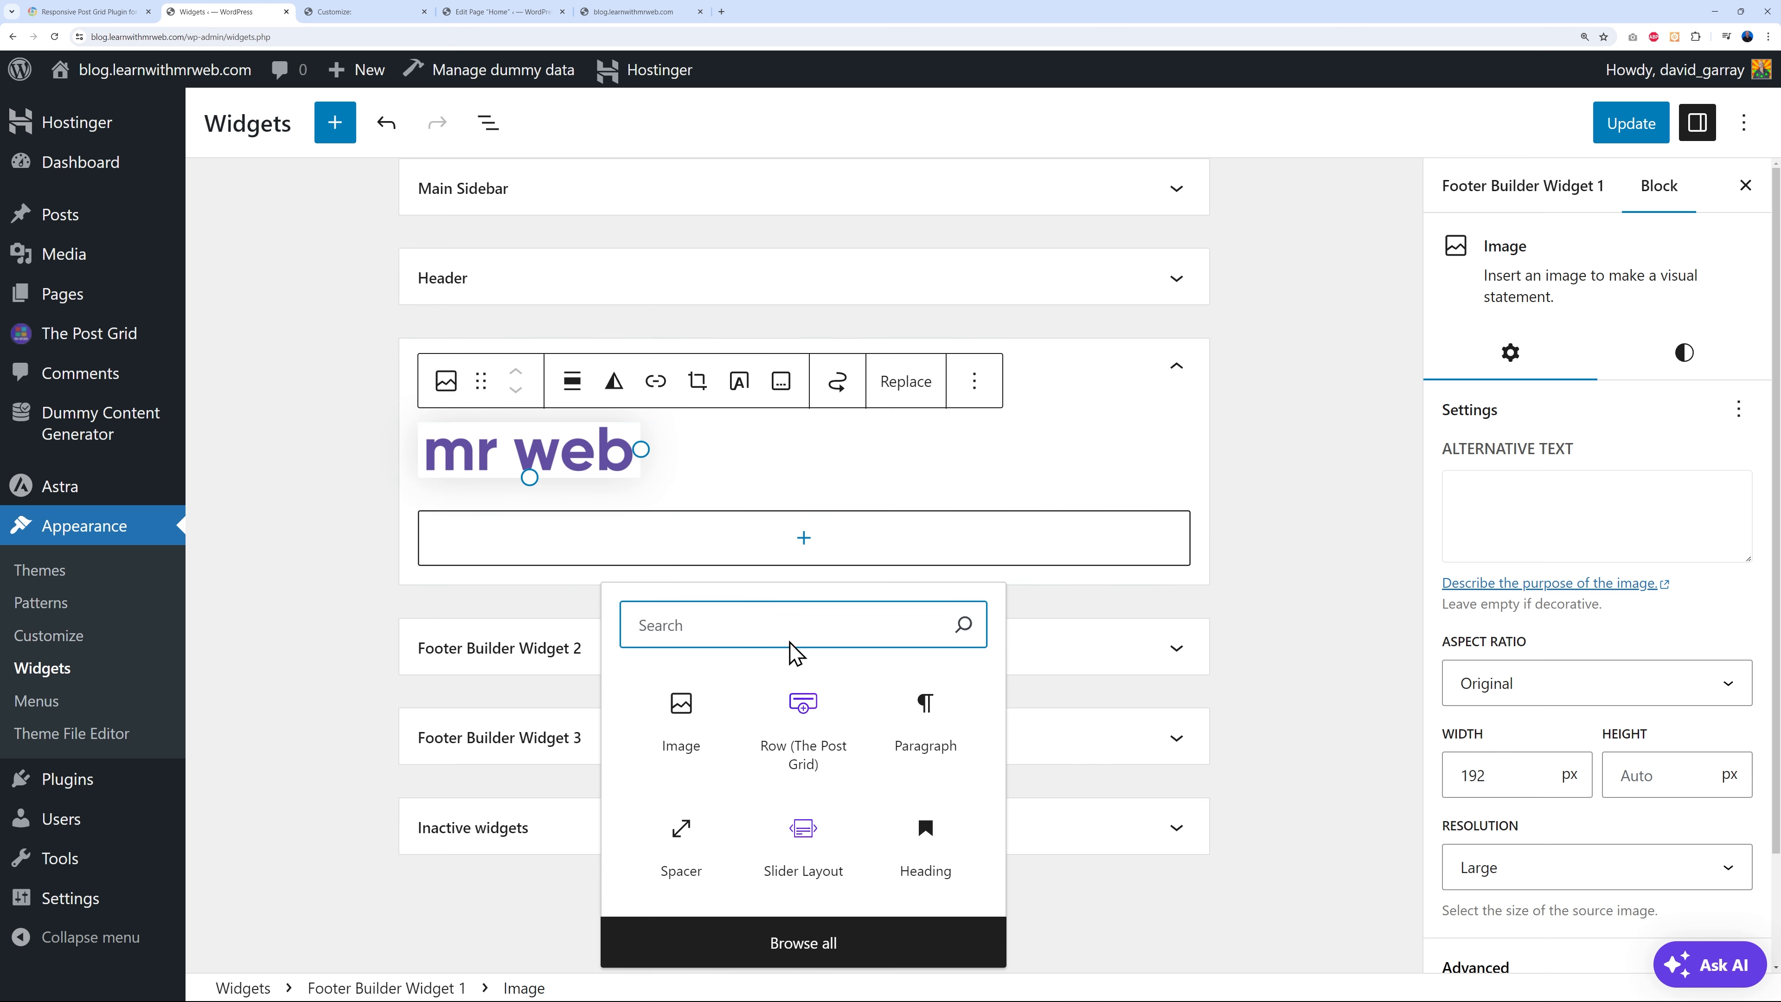
left_click(938, 726)
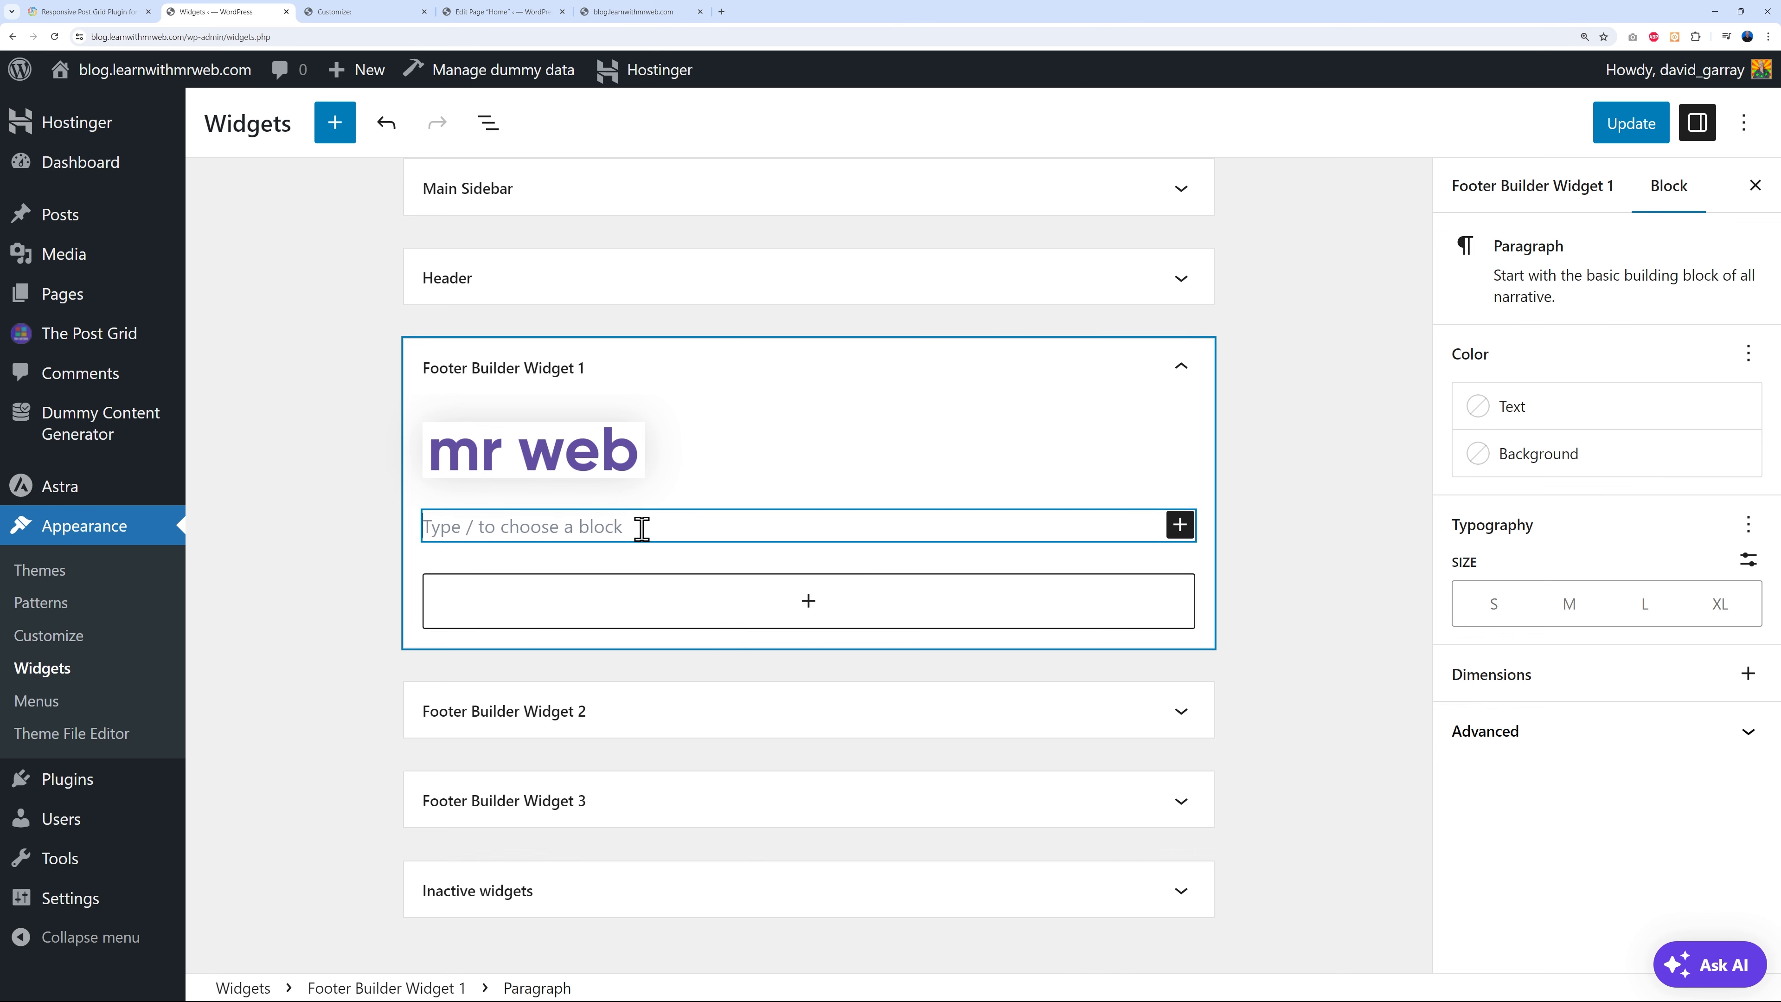
type("This blog is dedicated to all things tech. We cover mainly all new items that are being released on the market.")
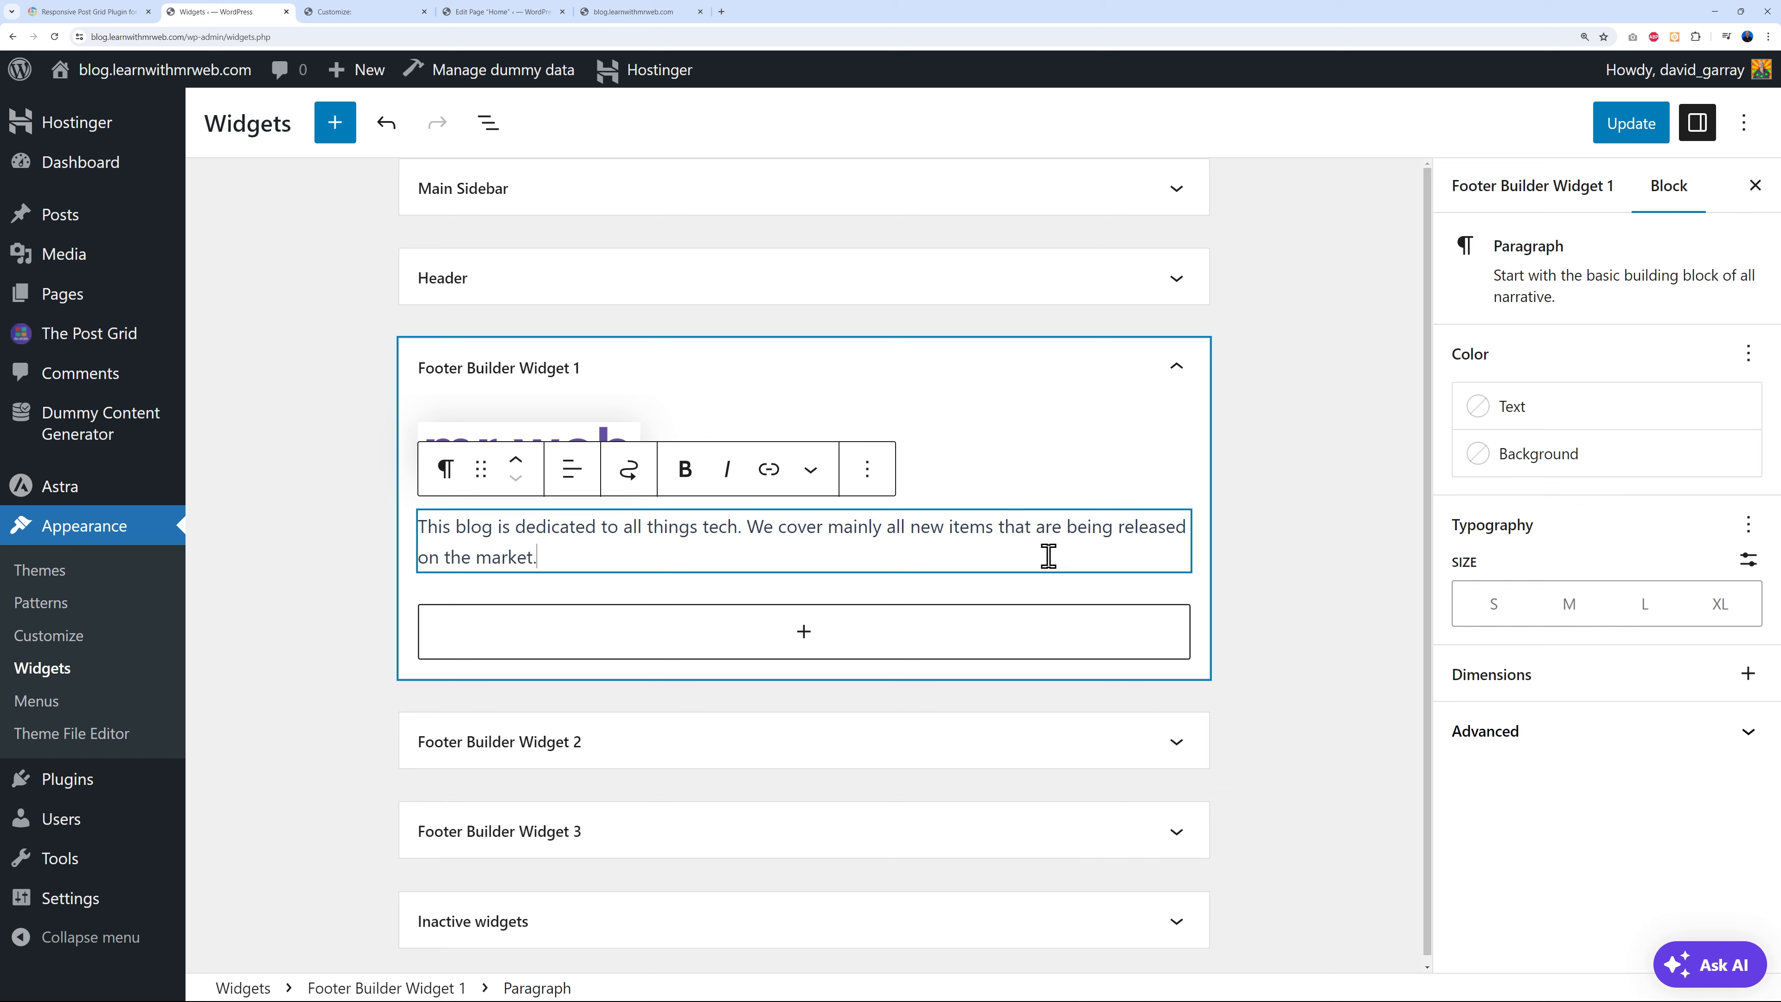
left_click(1271, 569)
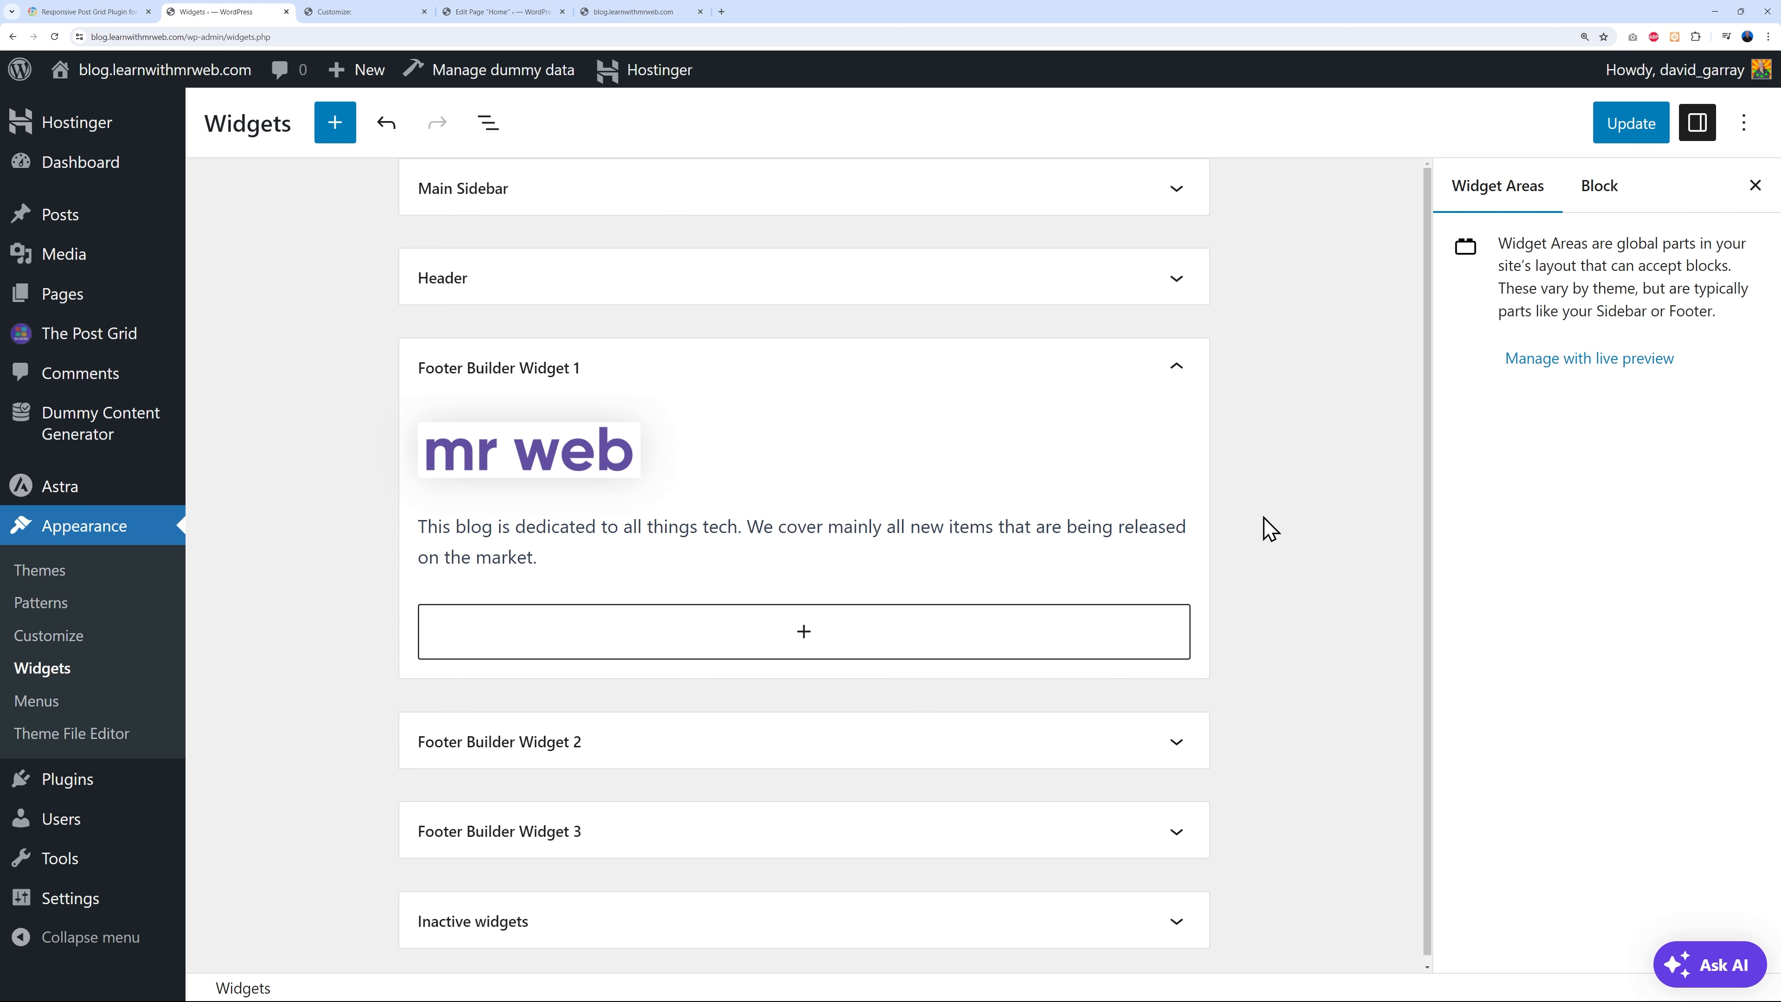
left_click(1612, 123)
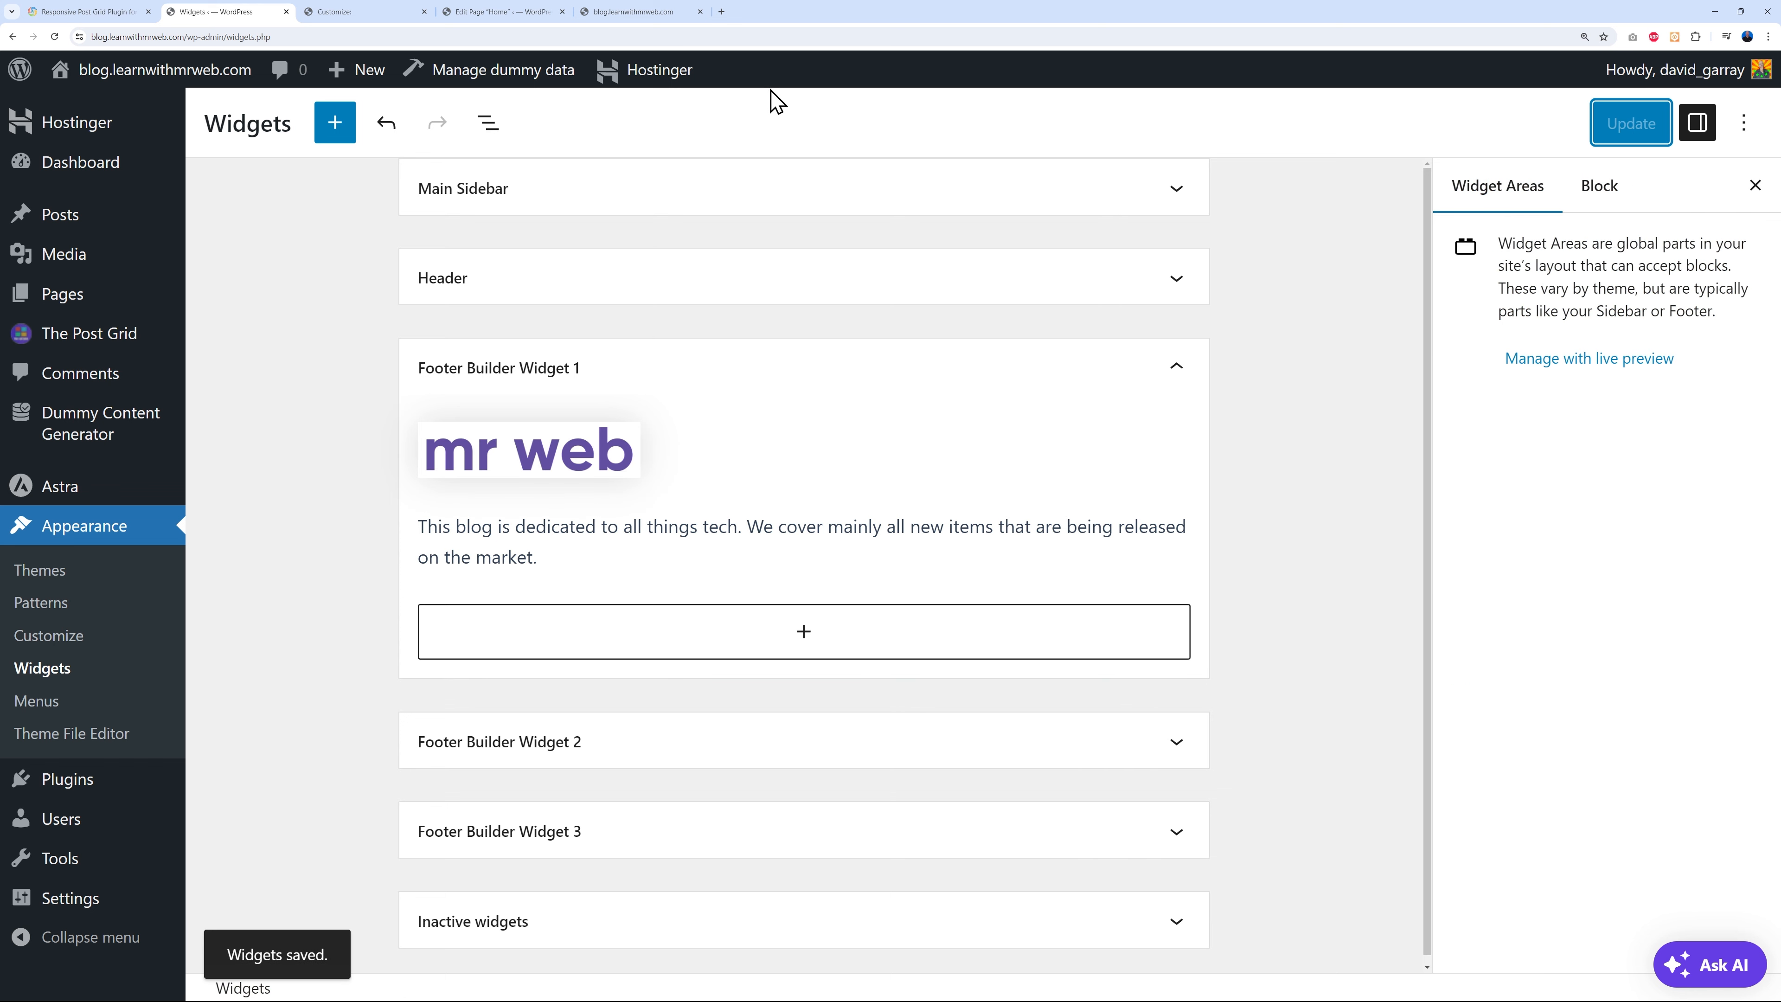
left_click(607, 13)
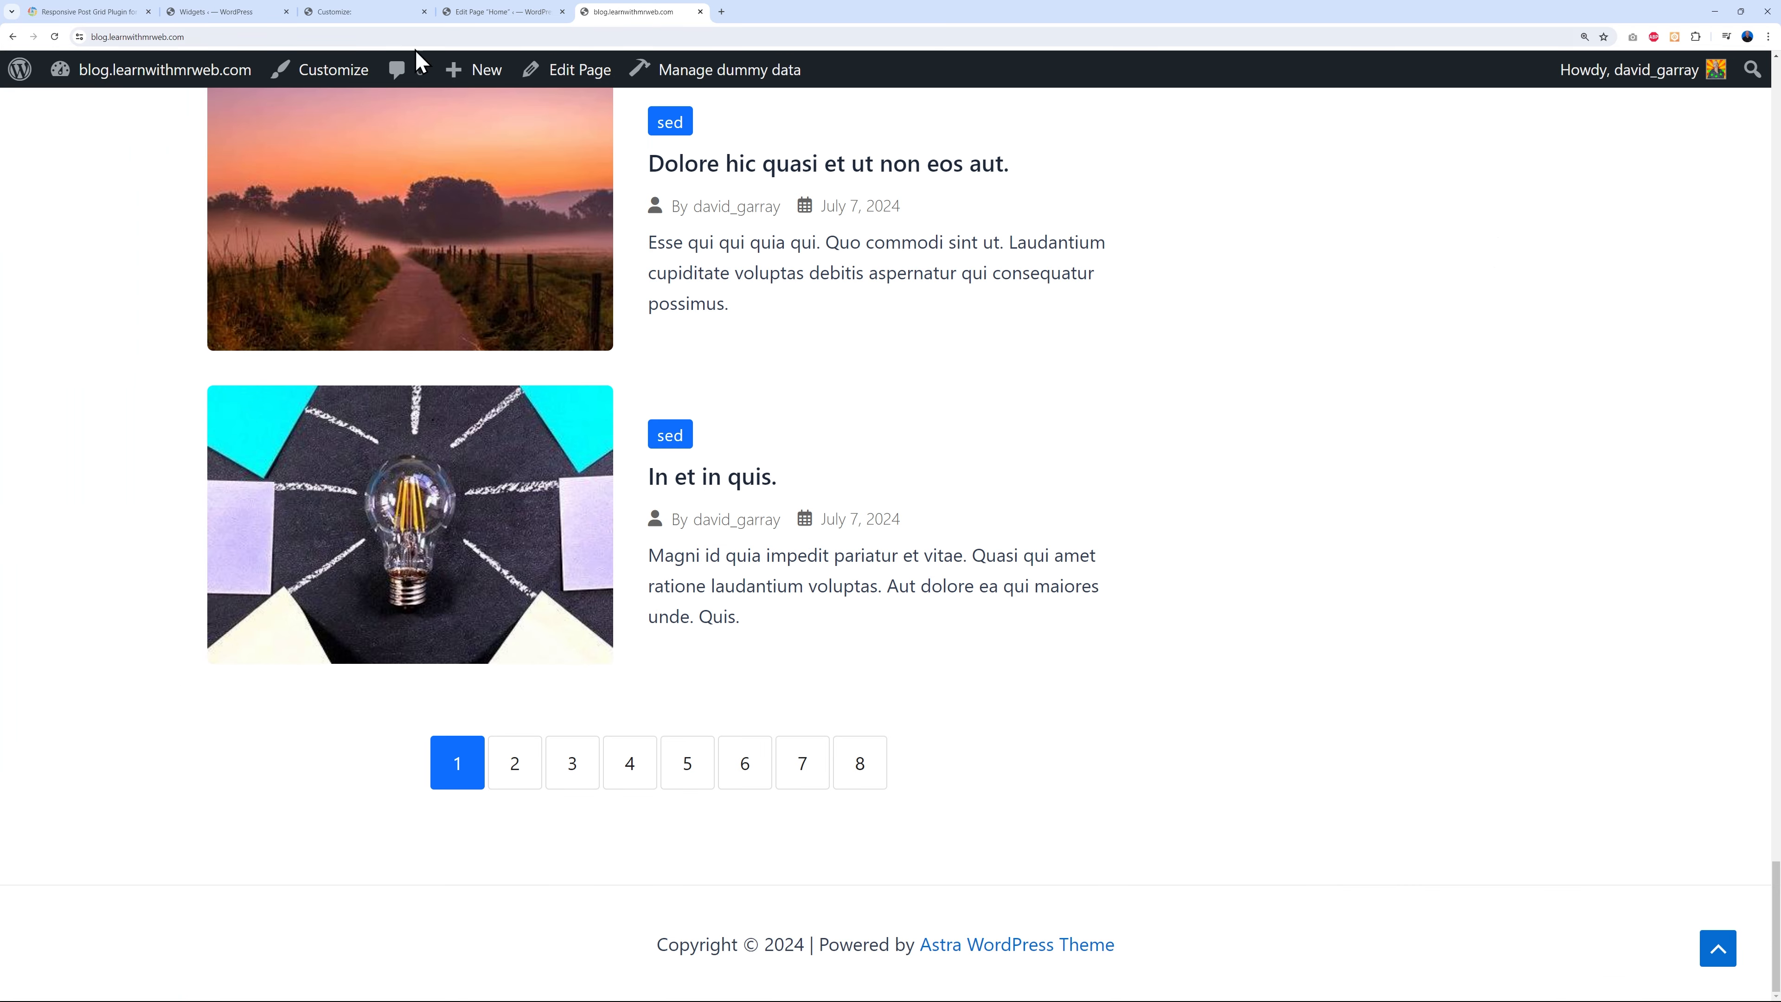
left_click(55, 38)
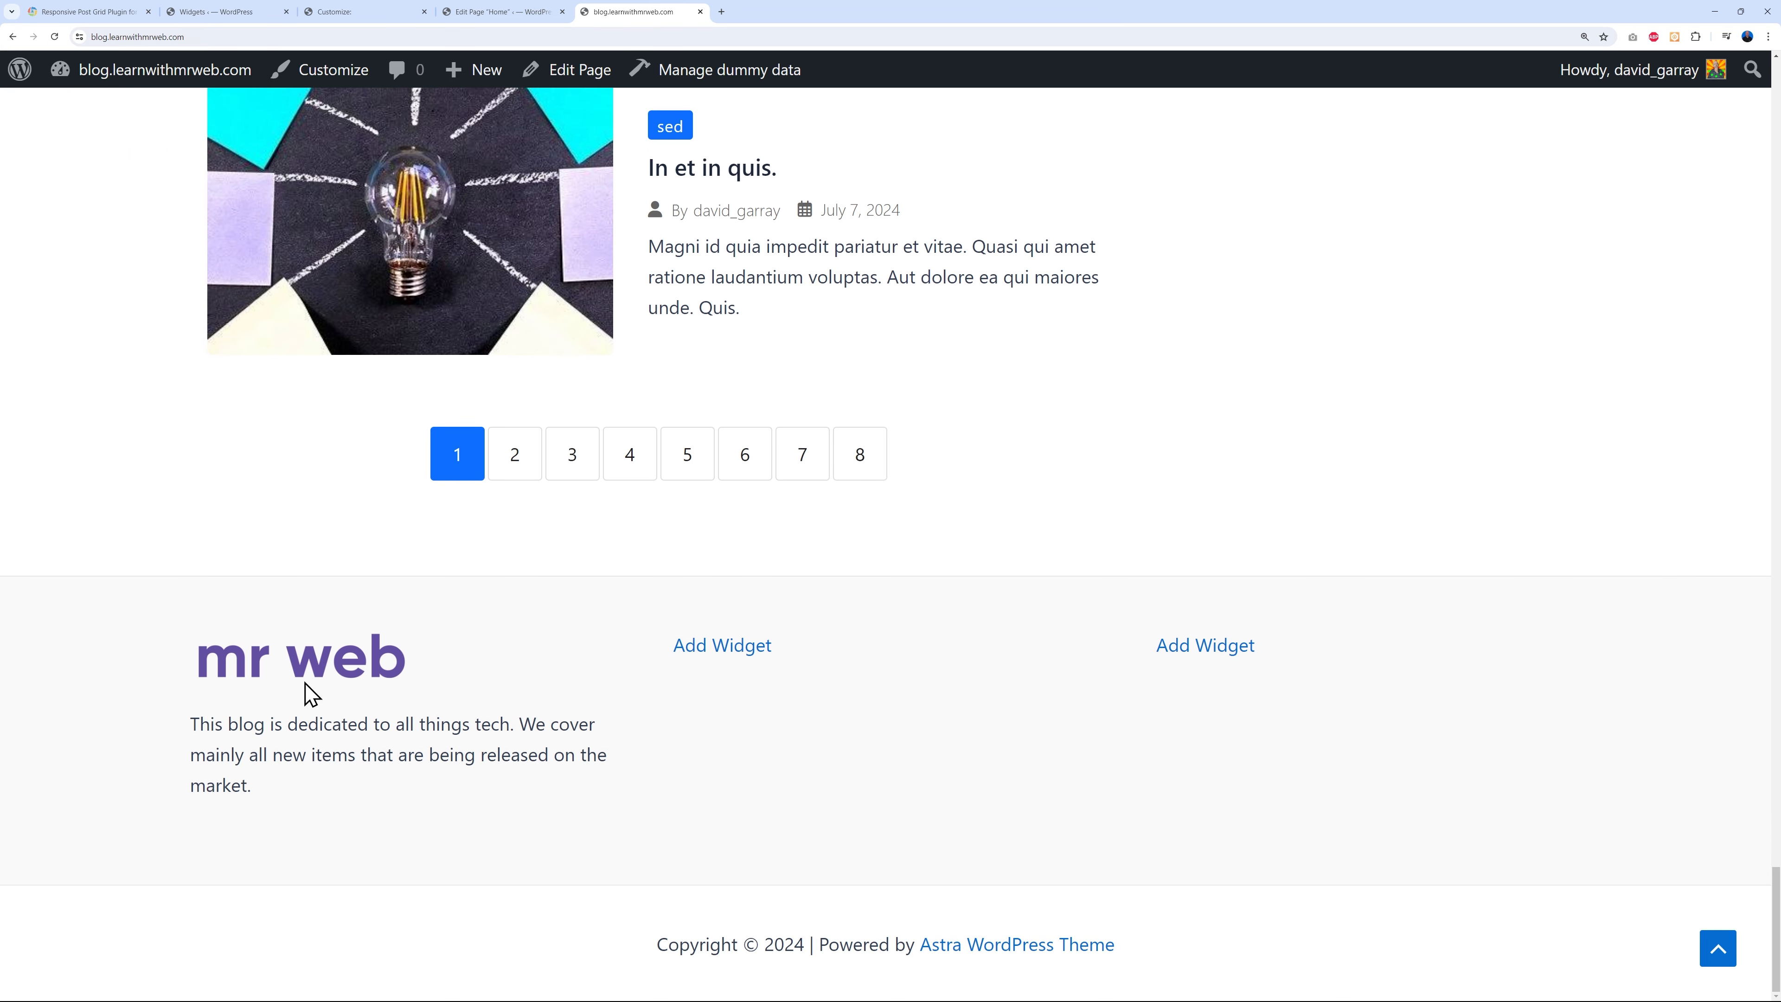
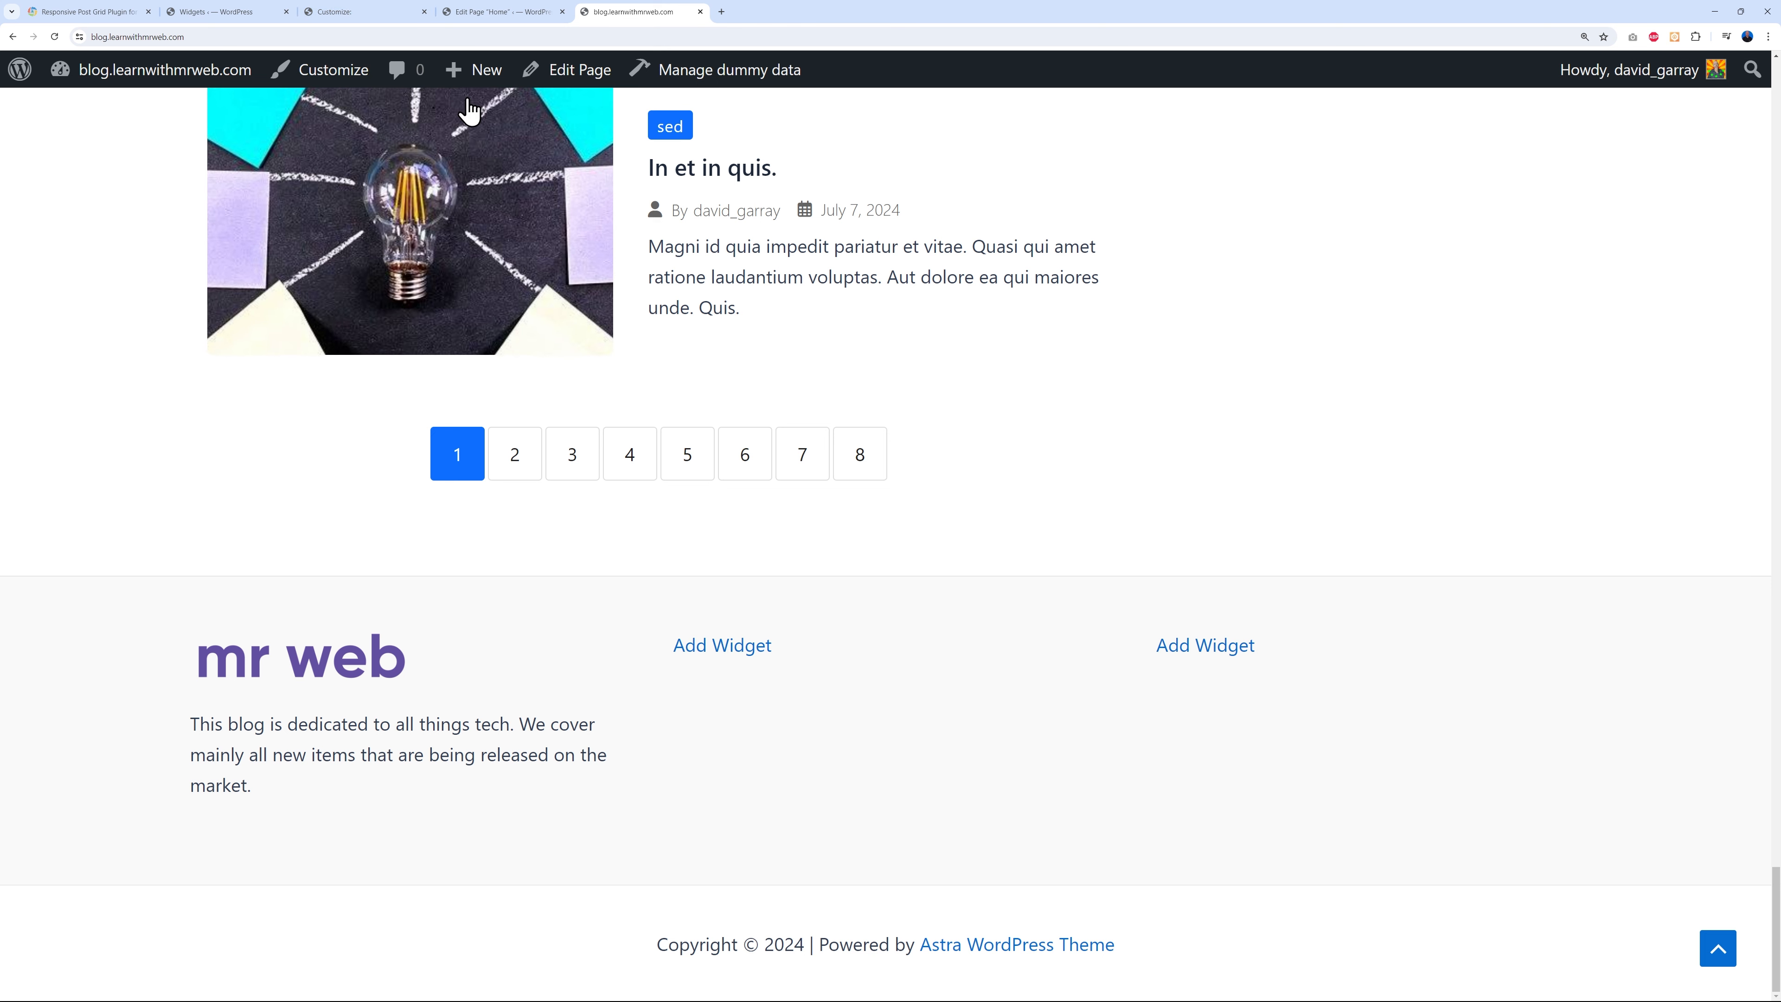
- Go from the live blog to the Appearance > Menus admin screen
left_click(343, 14)
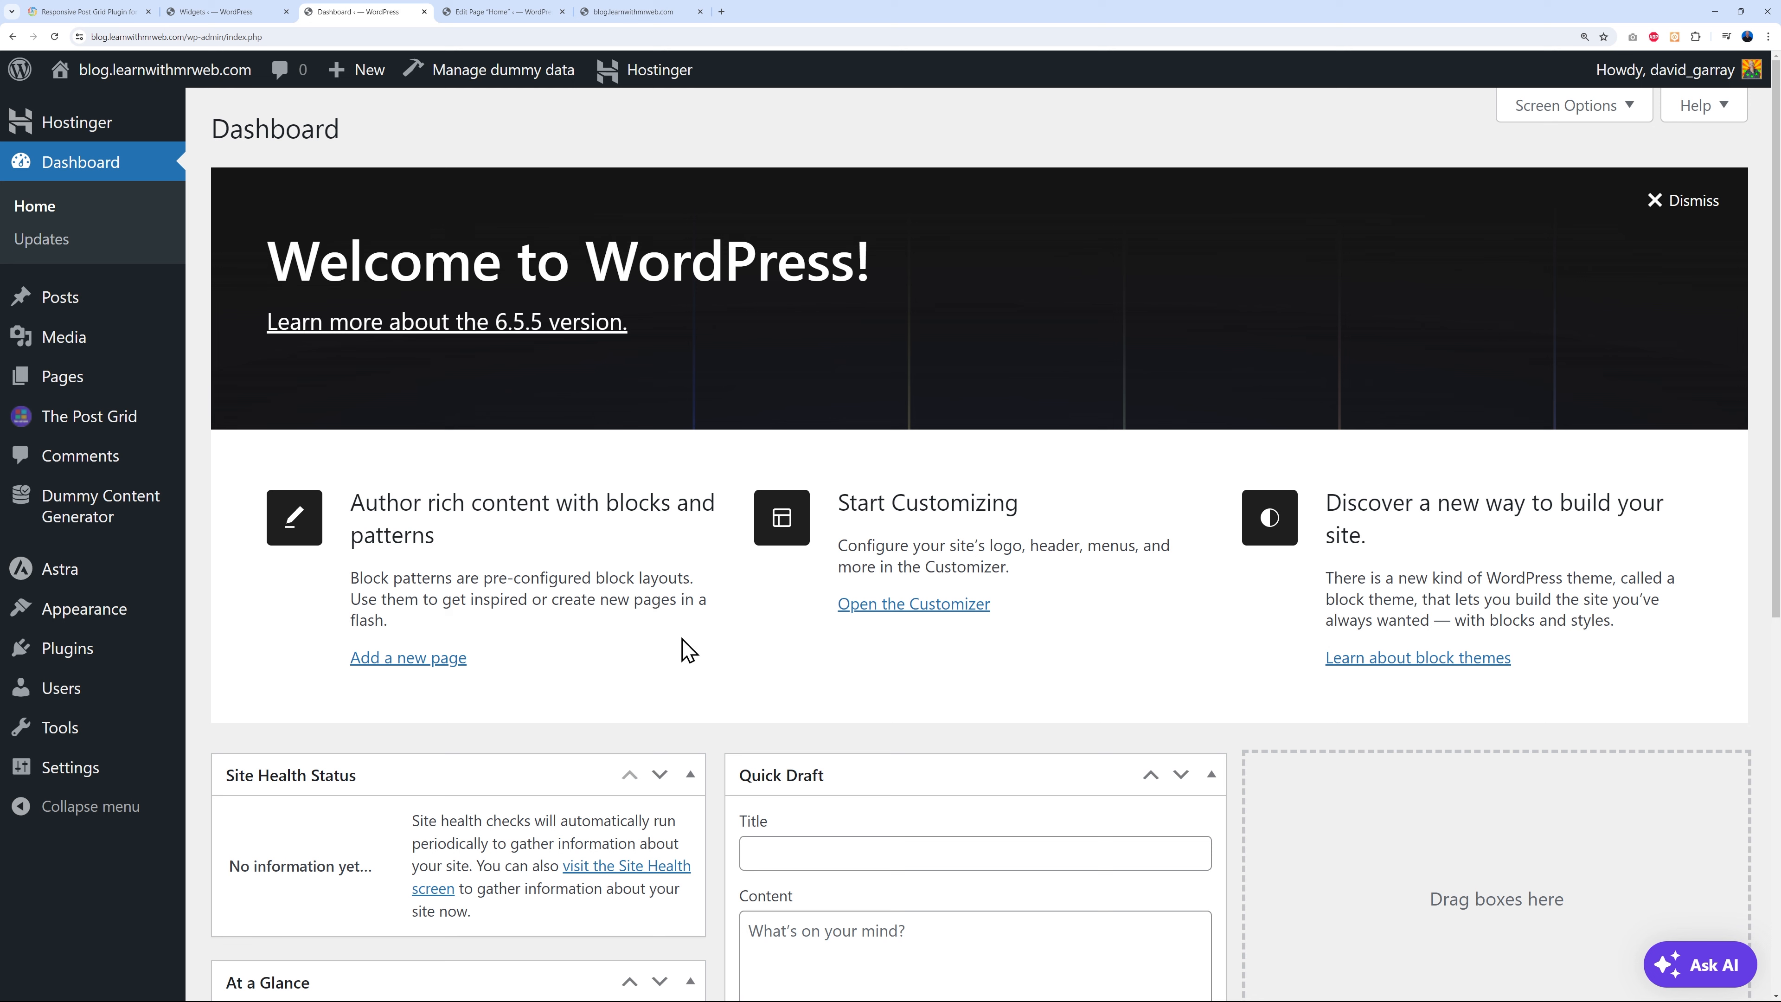
mouse_move(111, 608)
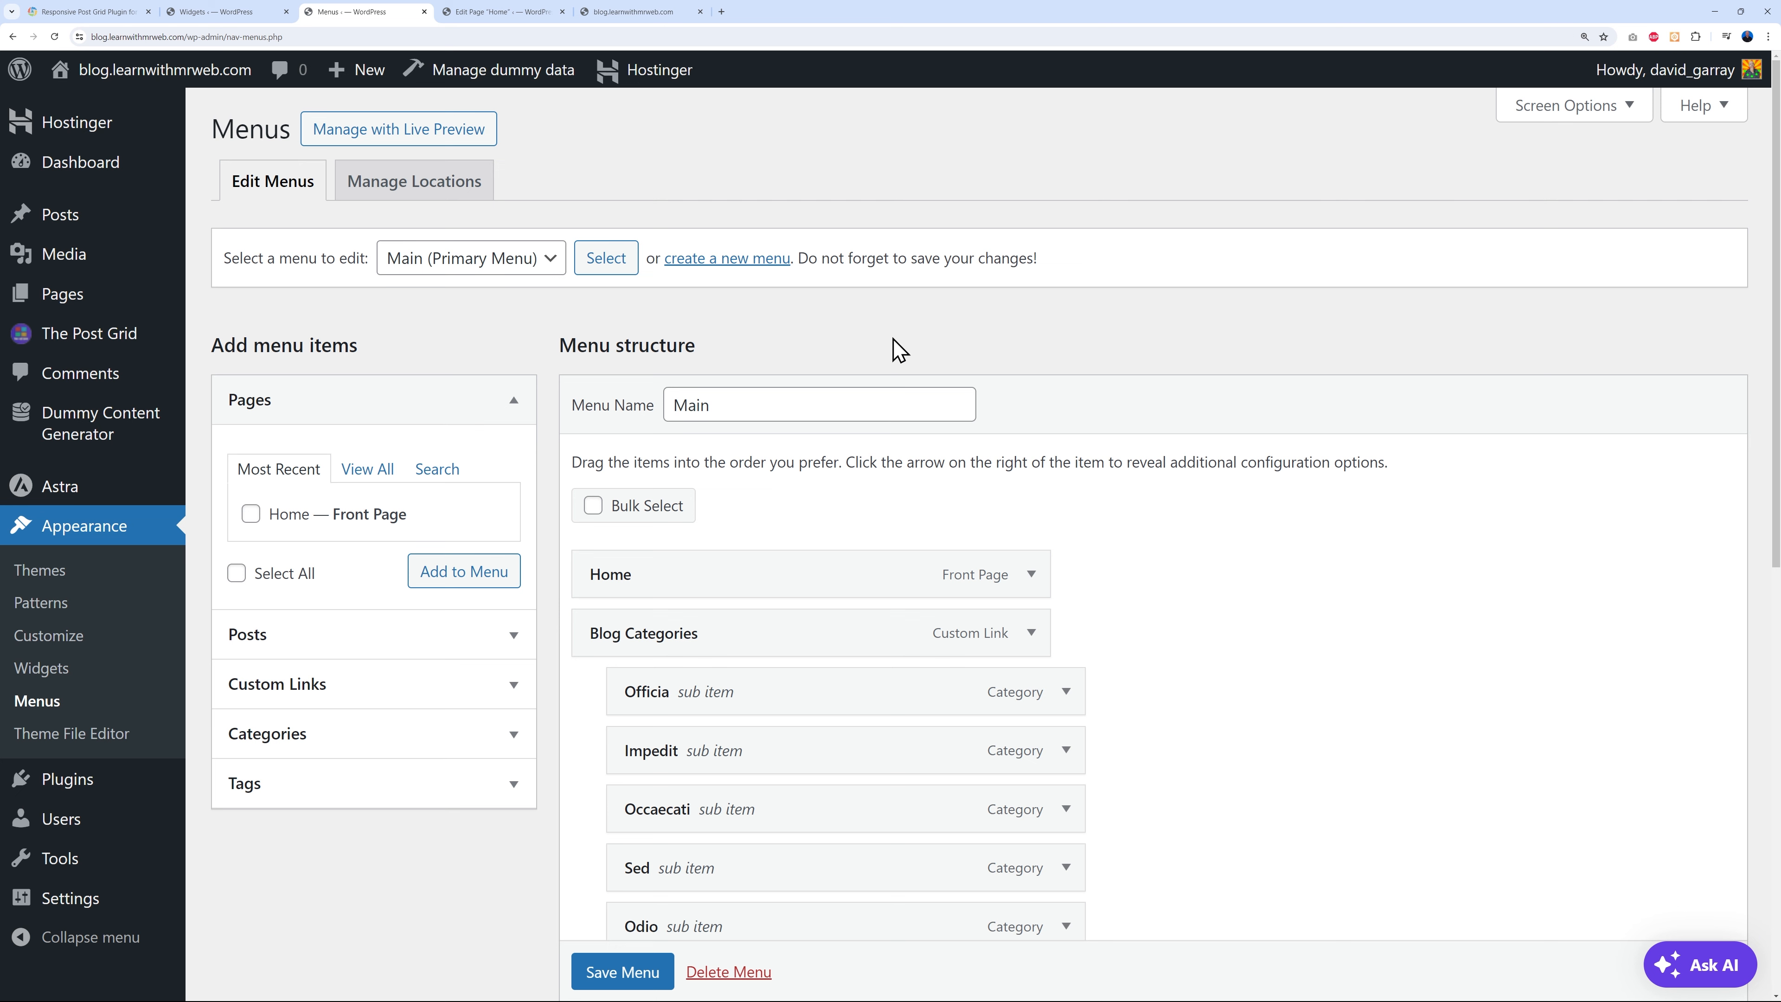
- Create a new menu named Footer 1
left_click(734, 261)
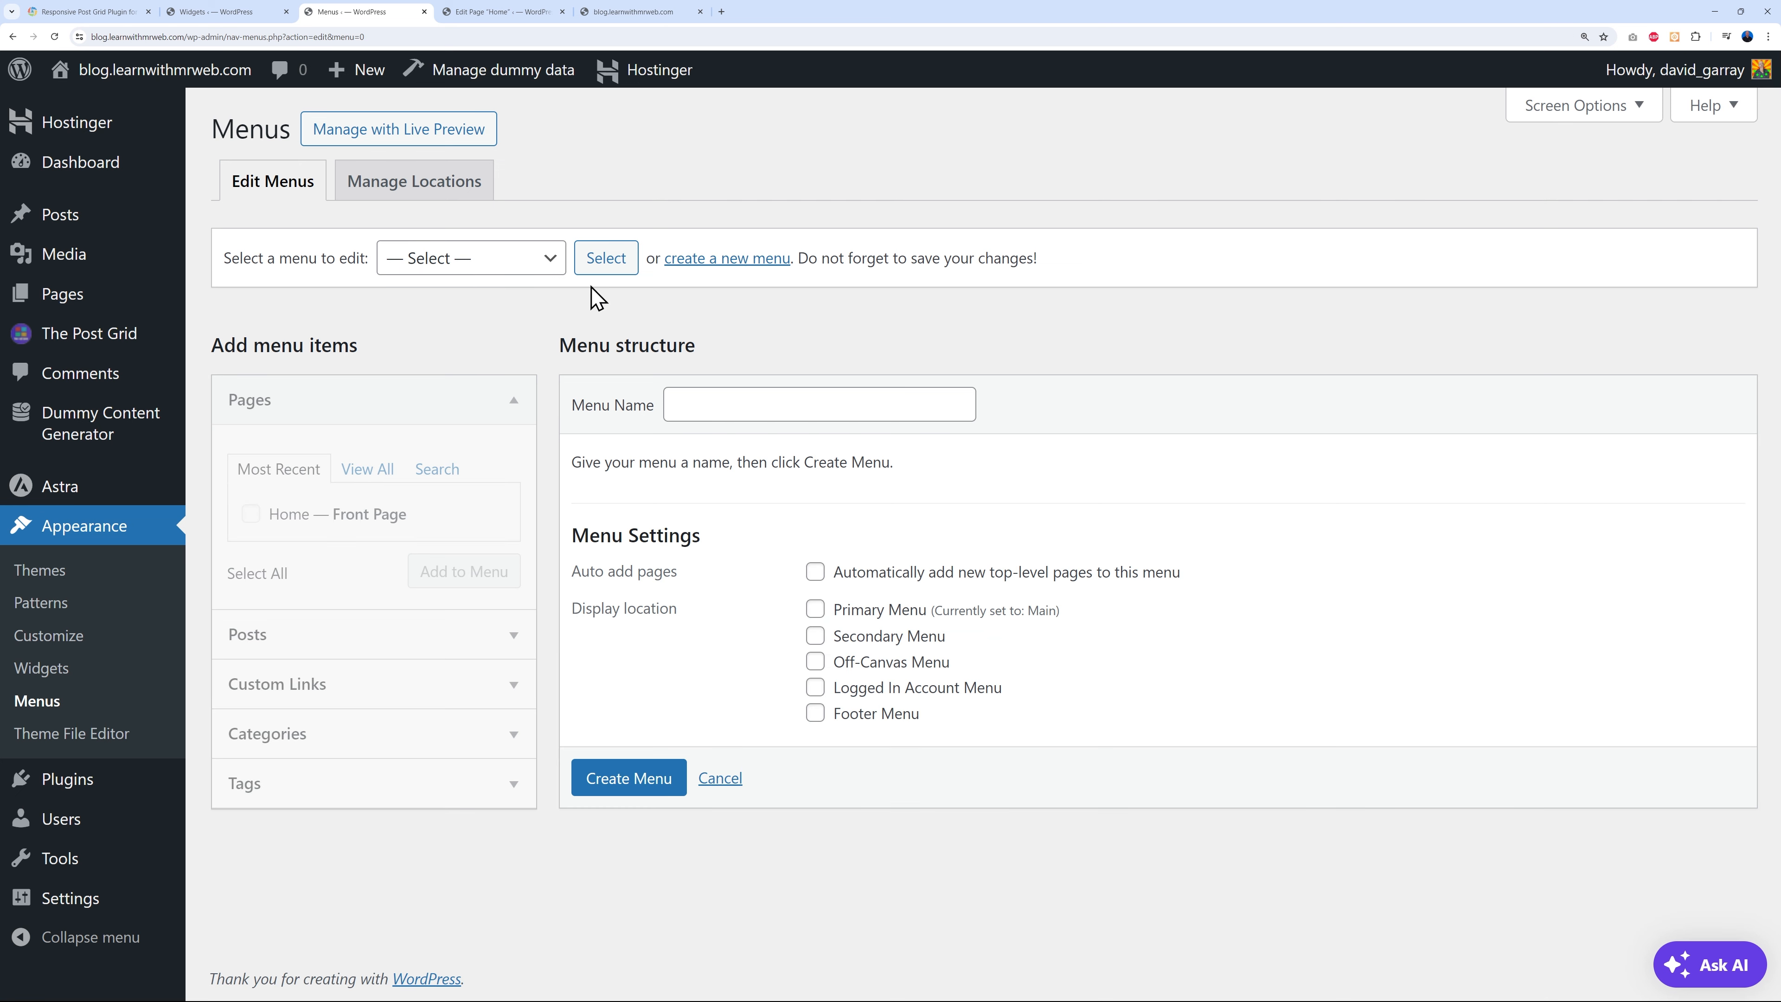
left_click(713, 419)
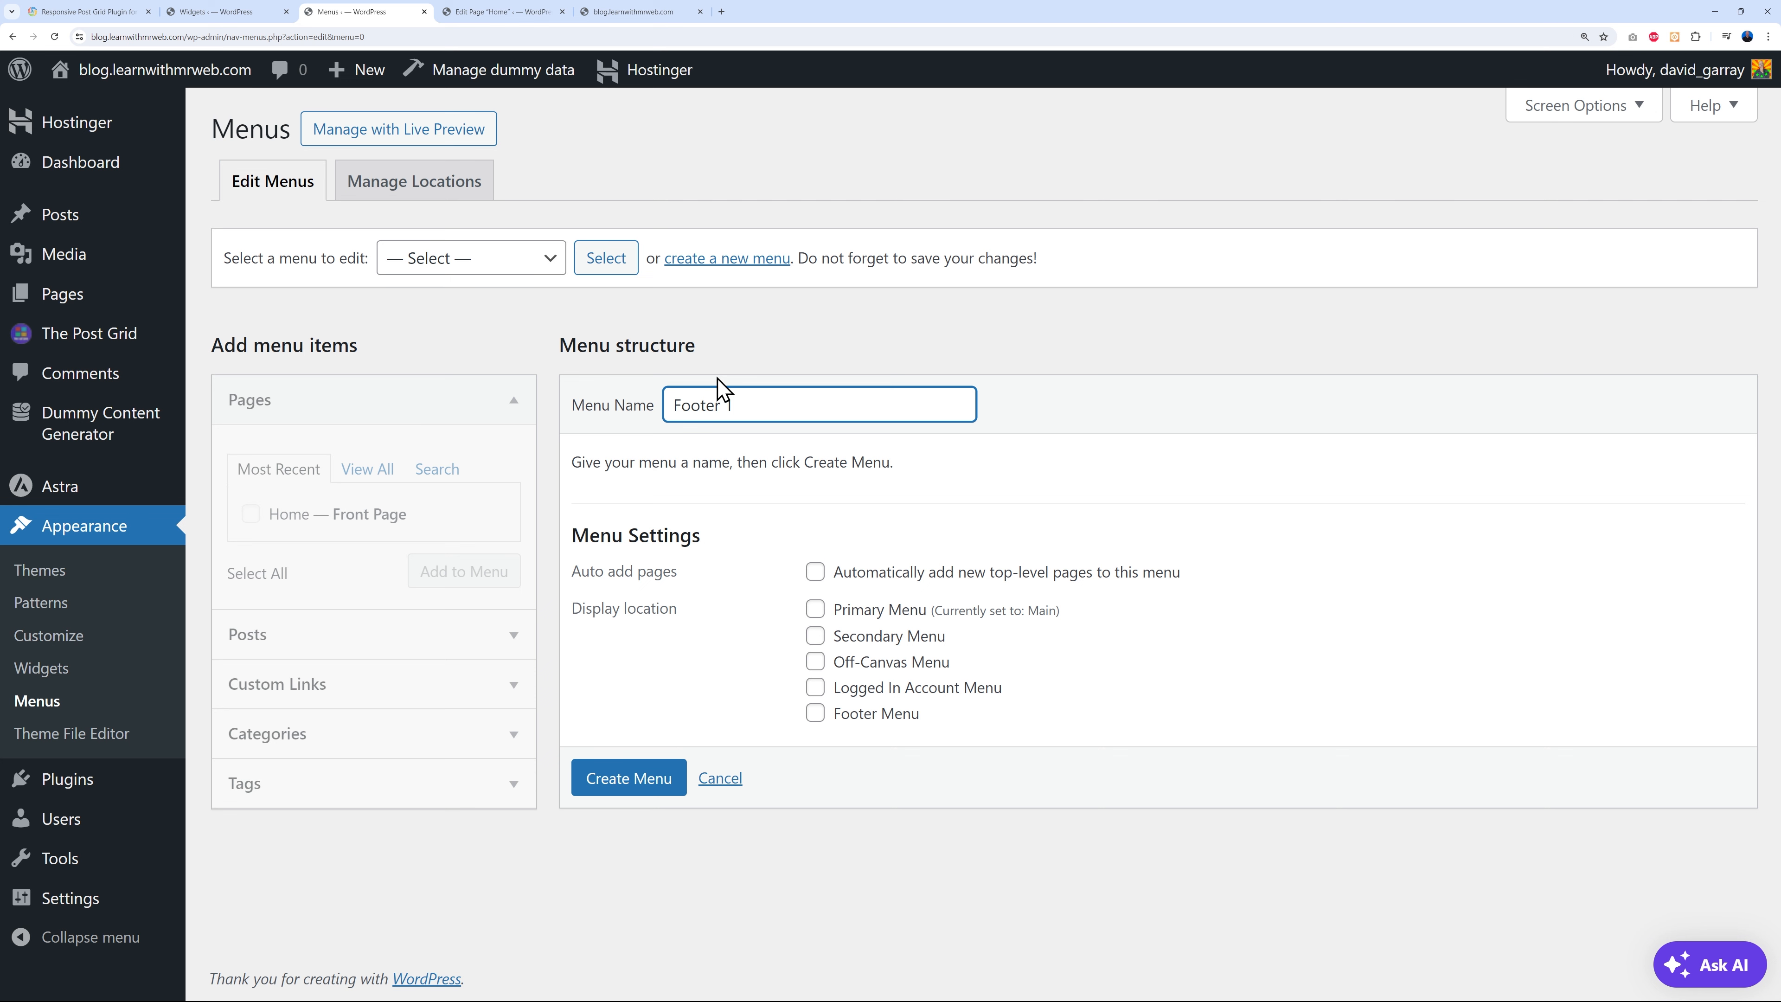
left_click(651, 784)
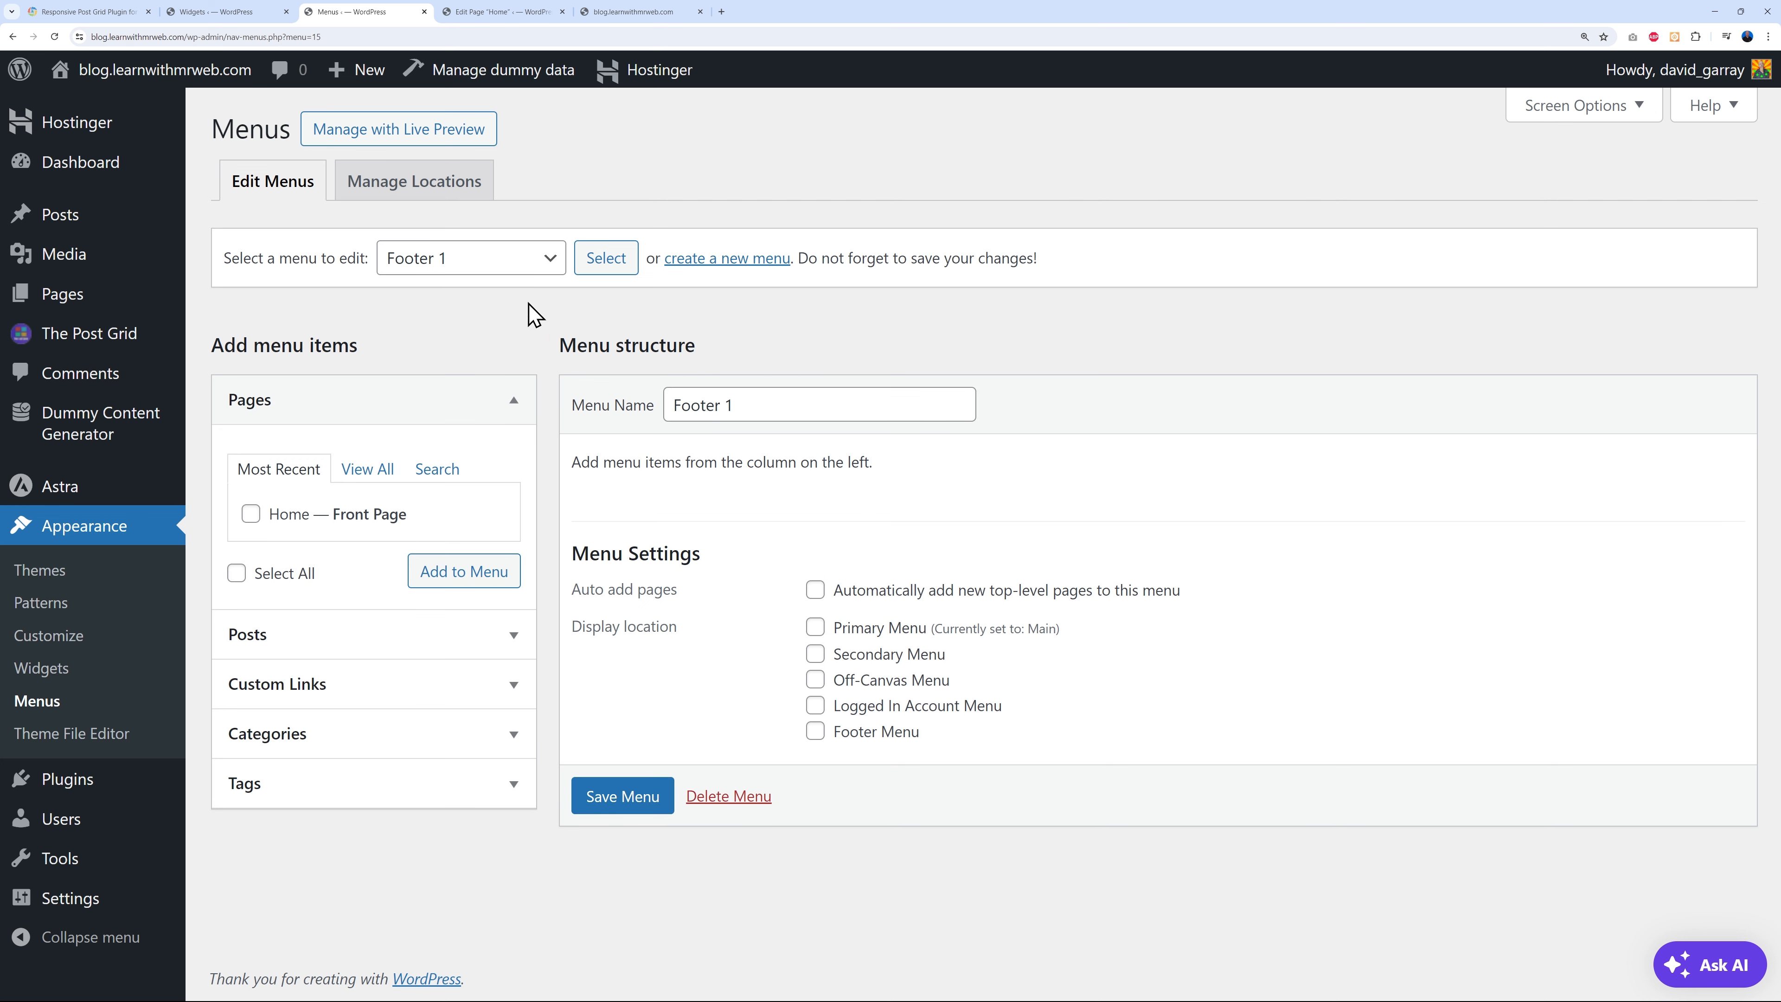
- Create a second new menu named Footer 2
left_click(695, 263)
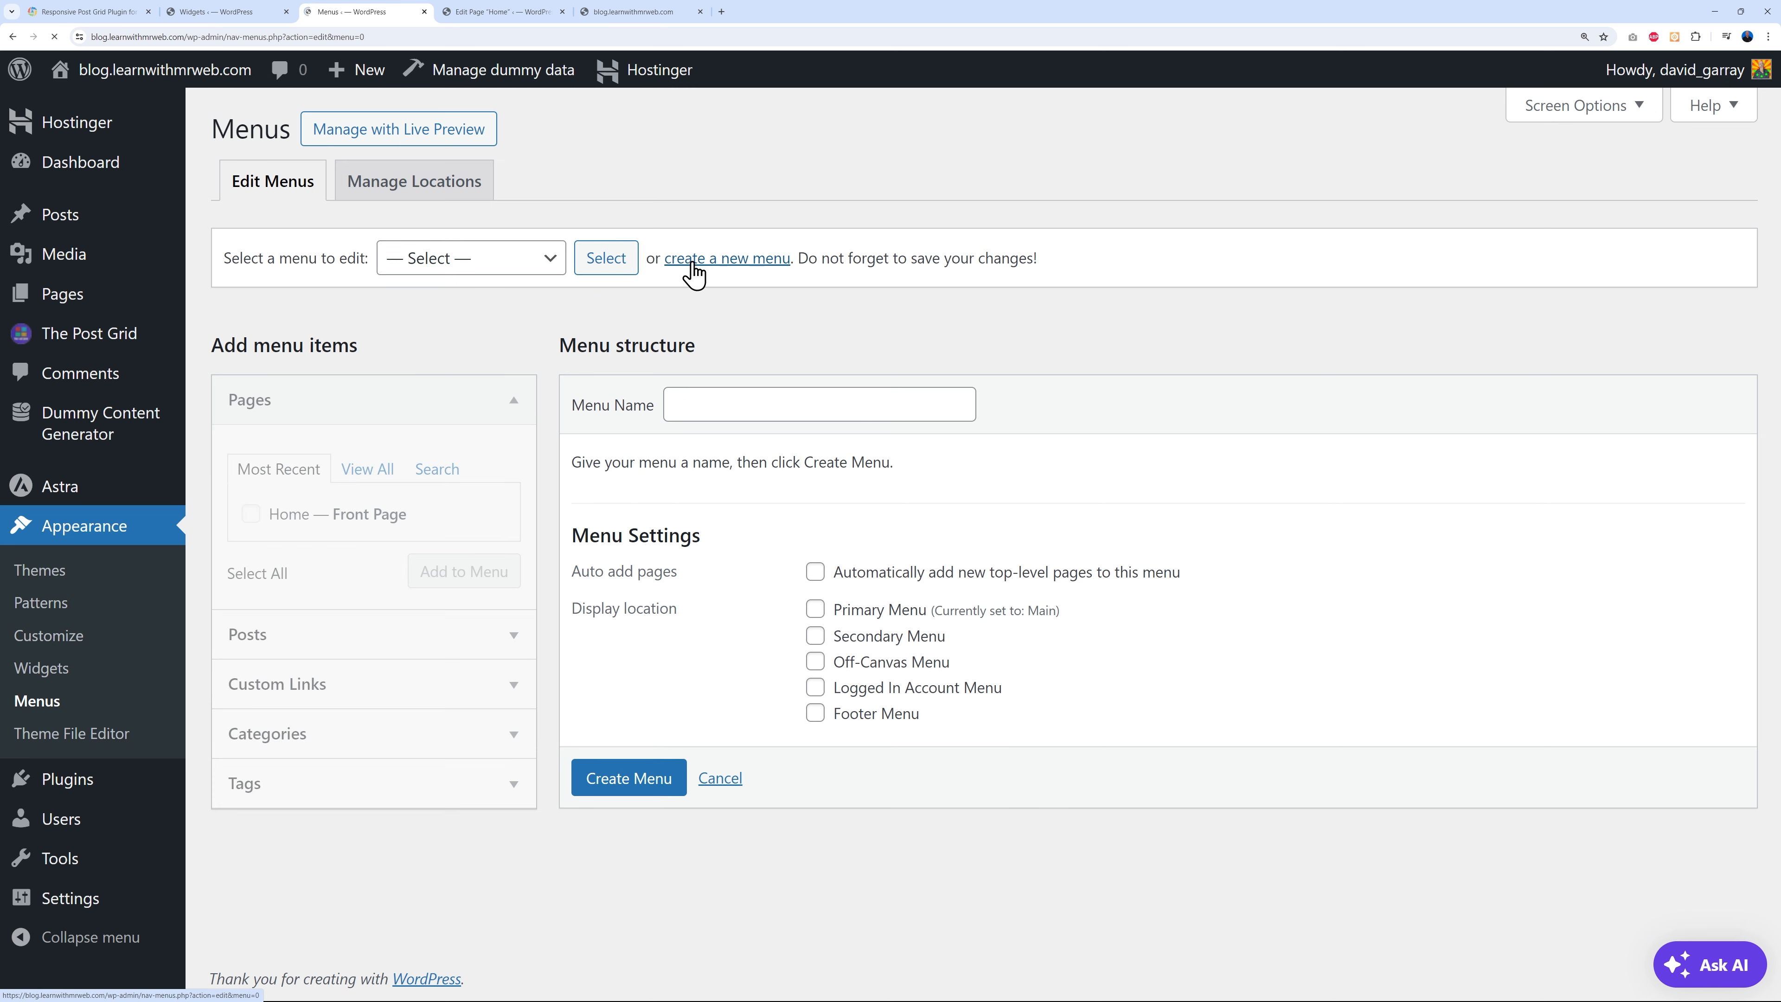
left_click(734, 414)
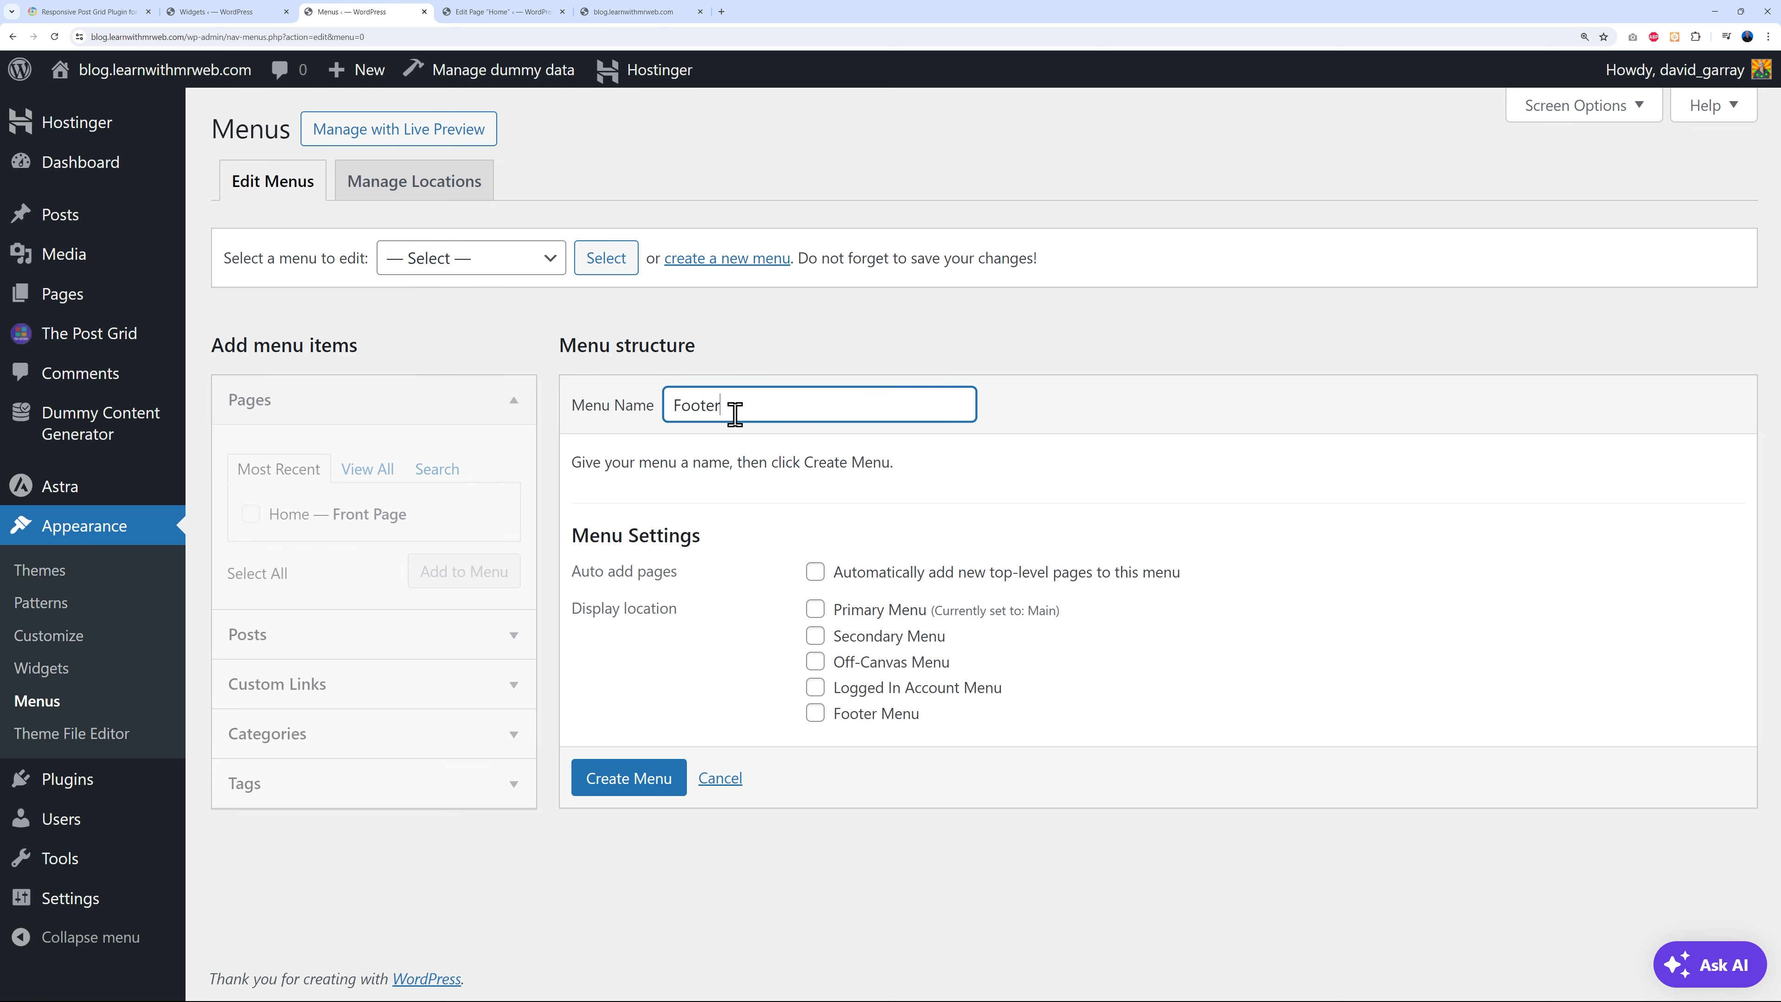
left_click(621, 778)
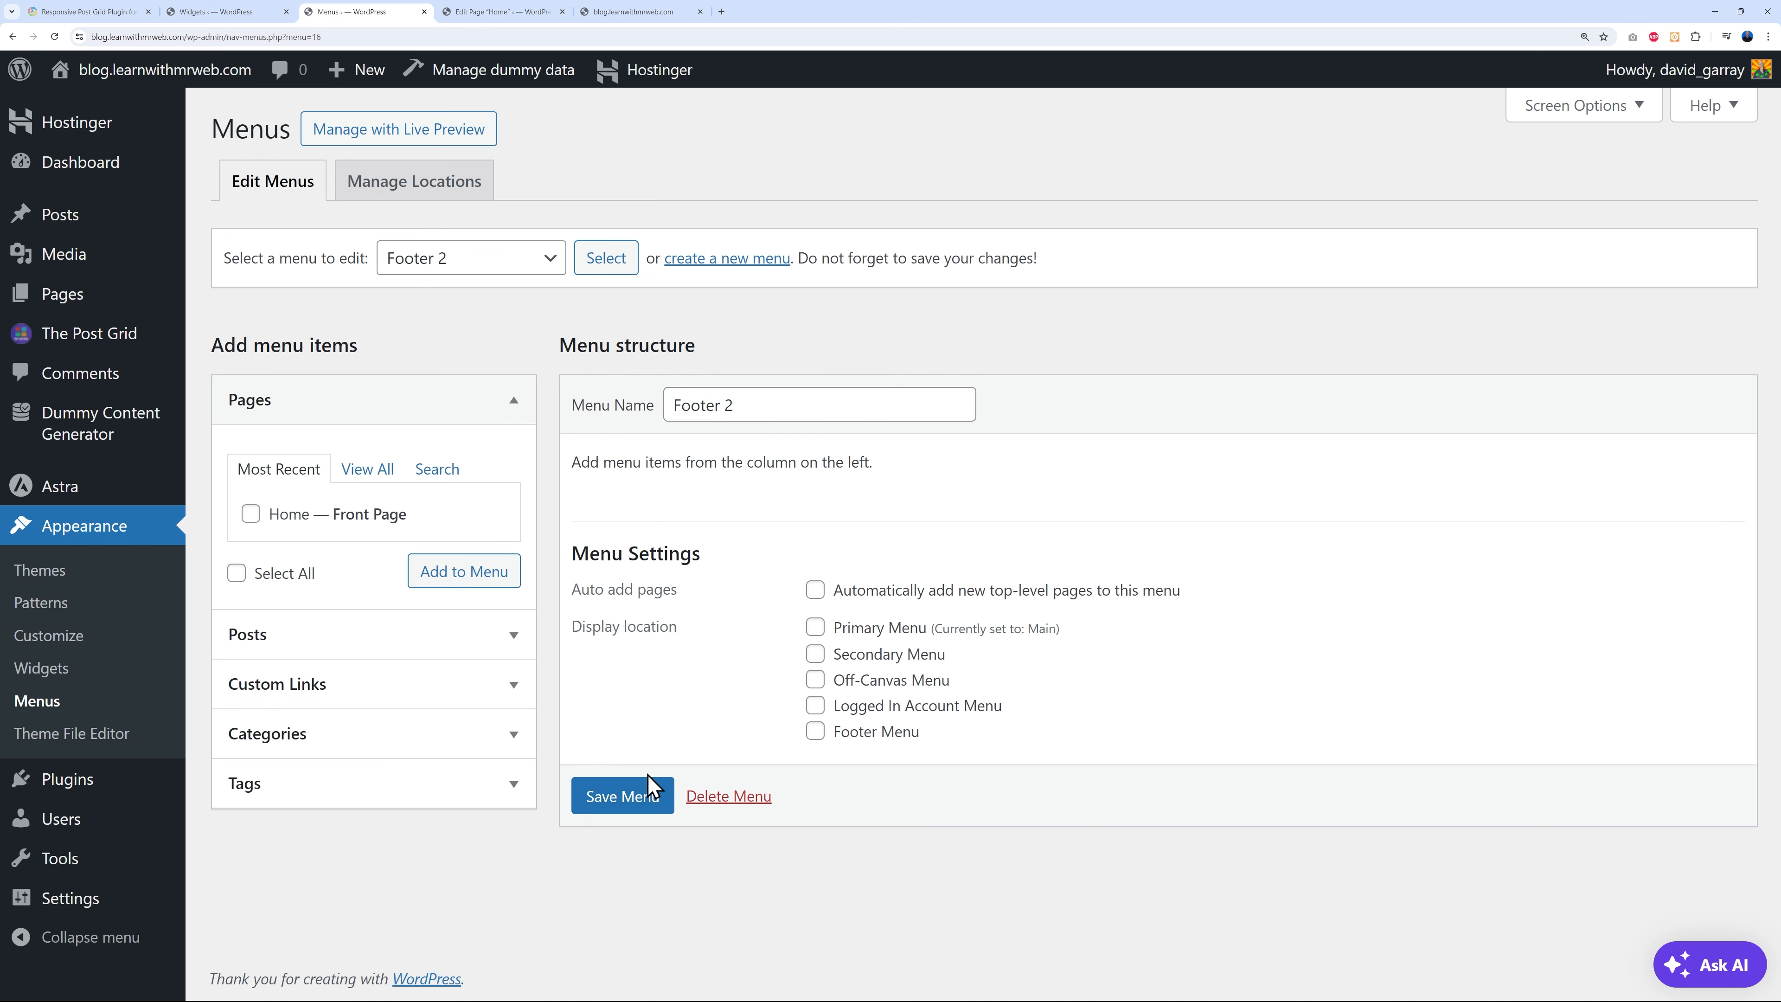
- Add tags voluptatem, reprehenderit, enim, ad and pariatur to Footer 2 and save it
left_click(514, 783)
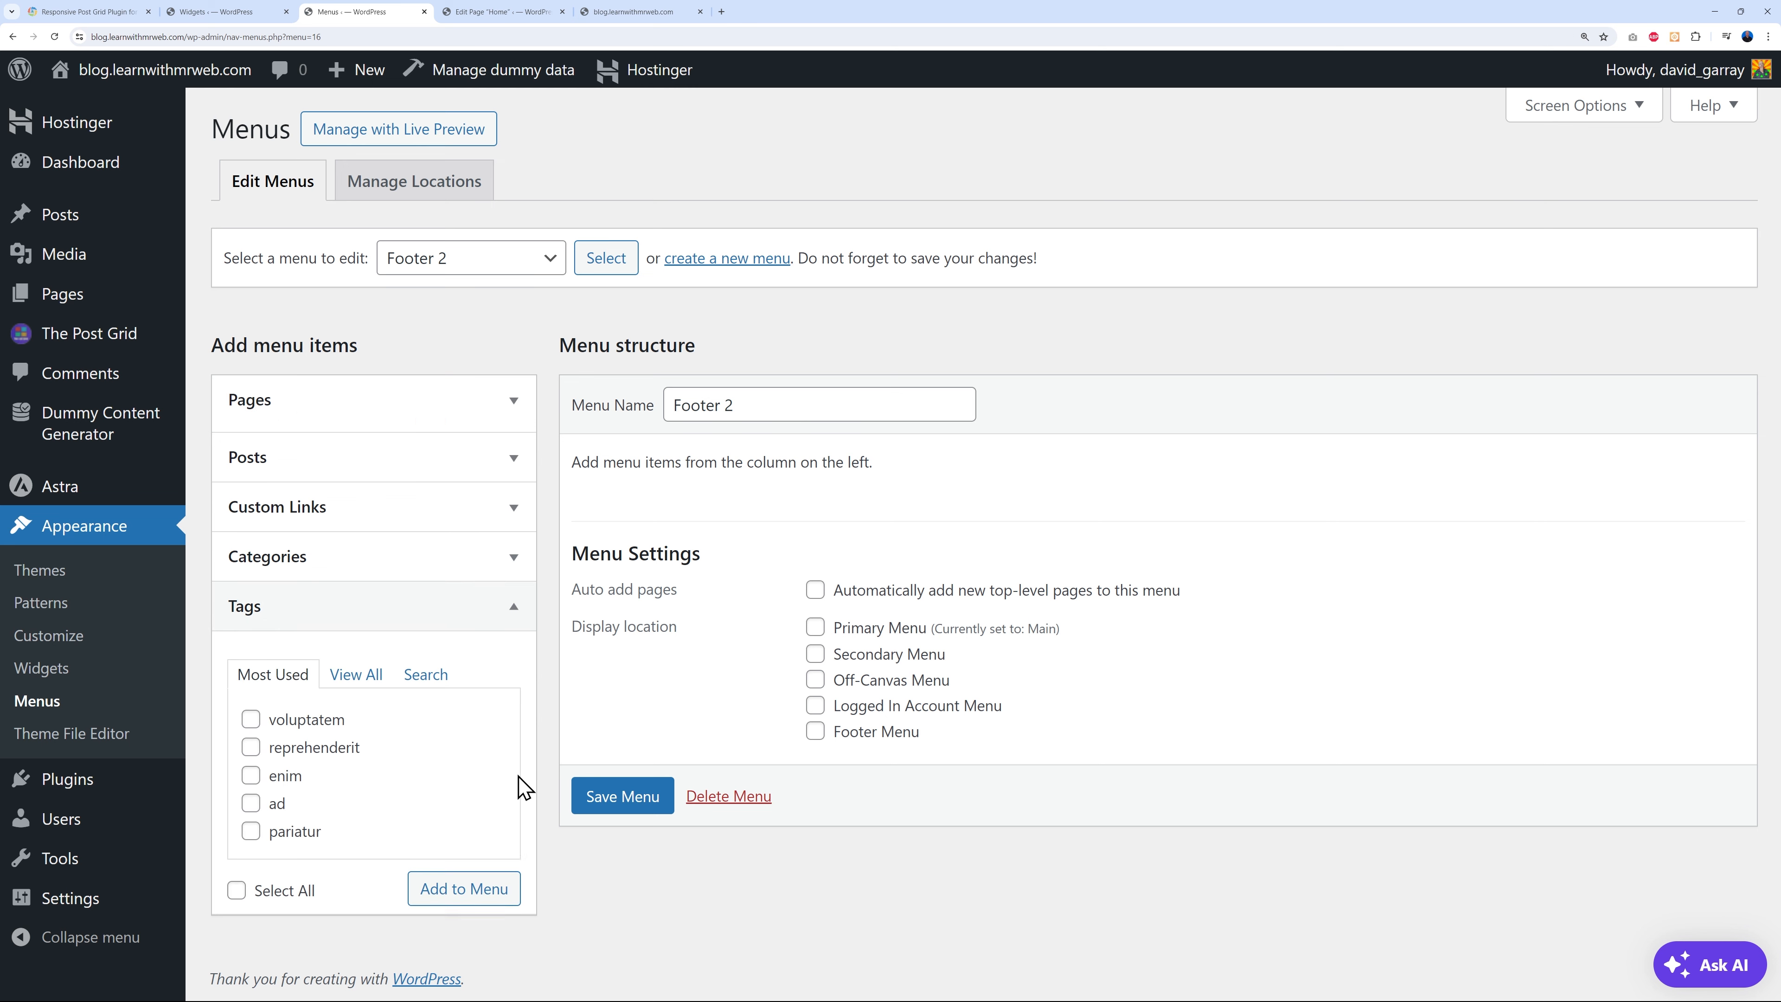
left_click(251, 712)
left_click(251, 740)
left_click(250, 768)
left_click(250, 796)
left_click(250, 824)
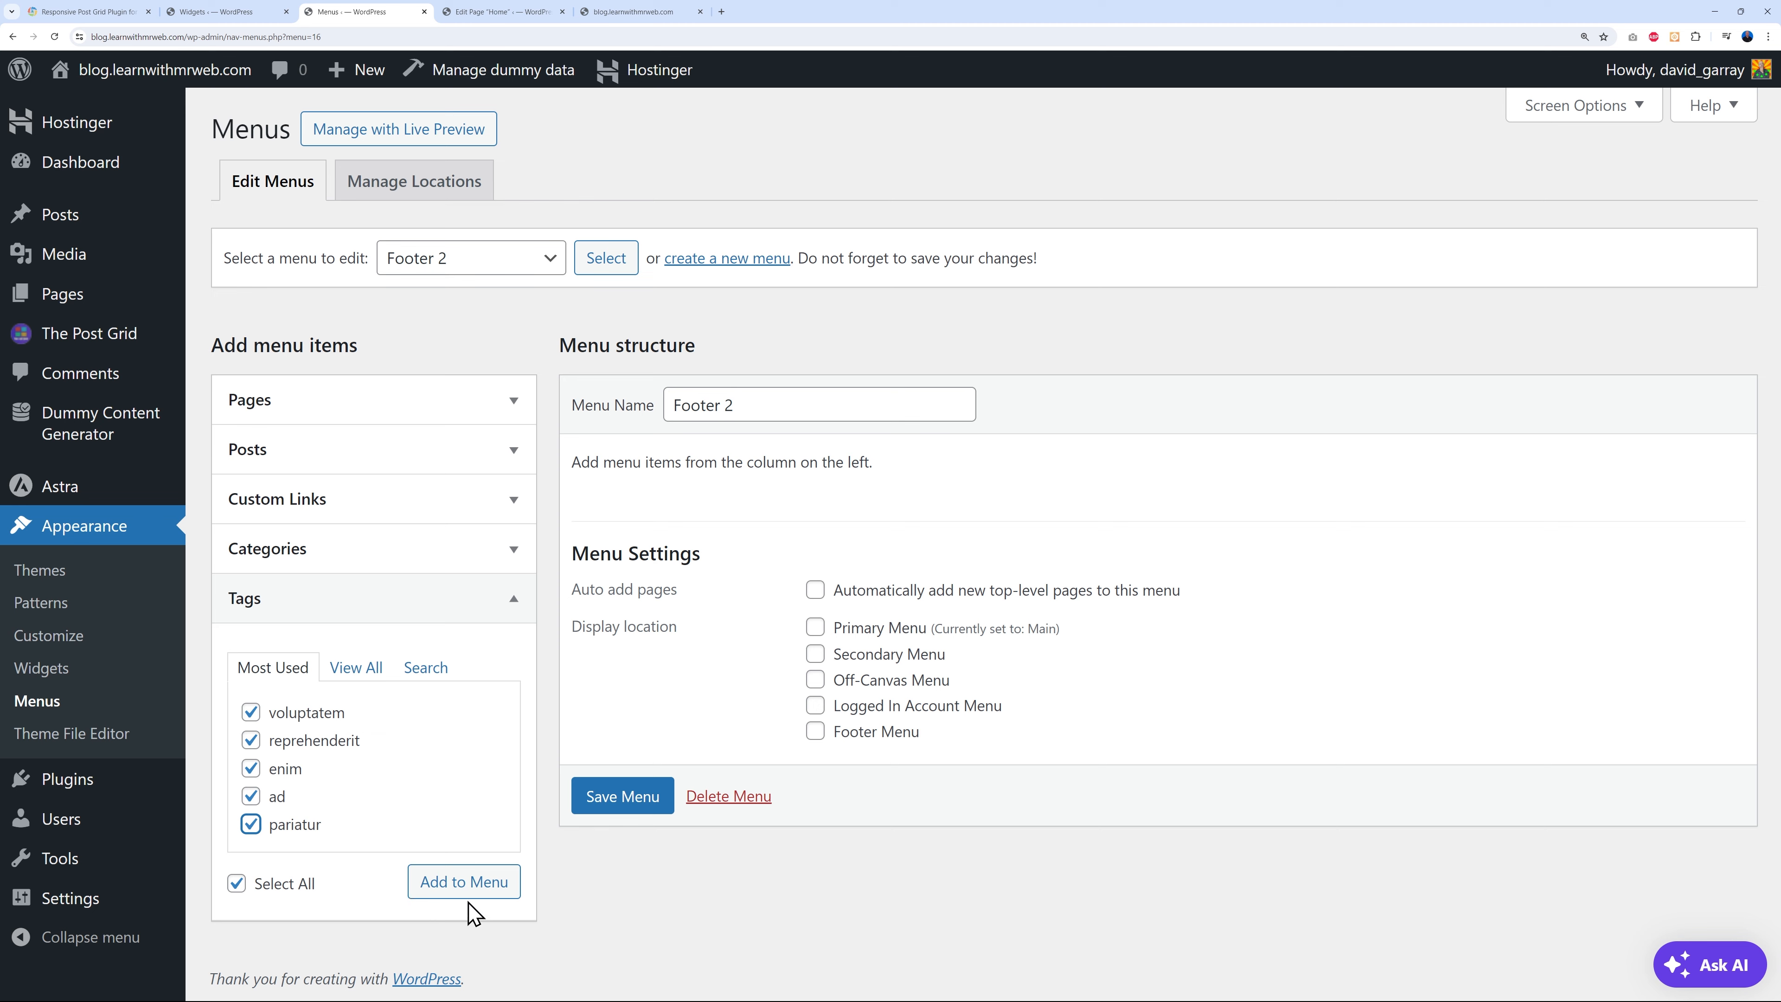
left_click(464, 885)
left_click(619, 970)
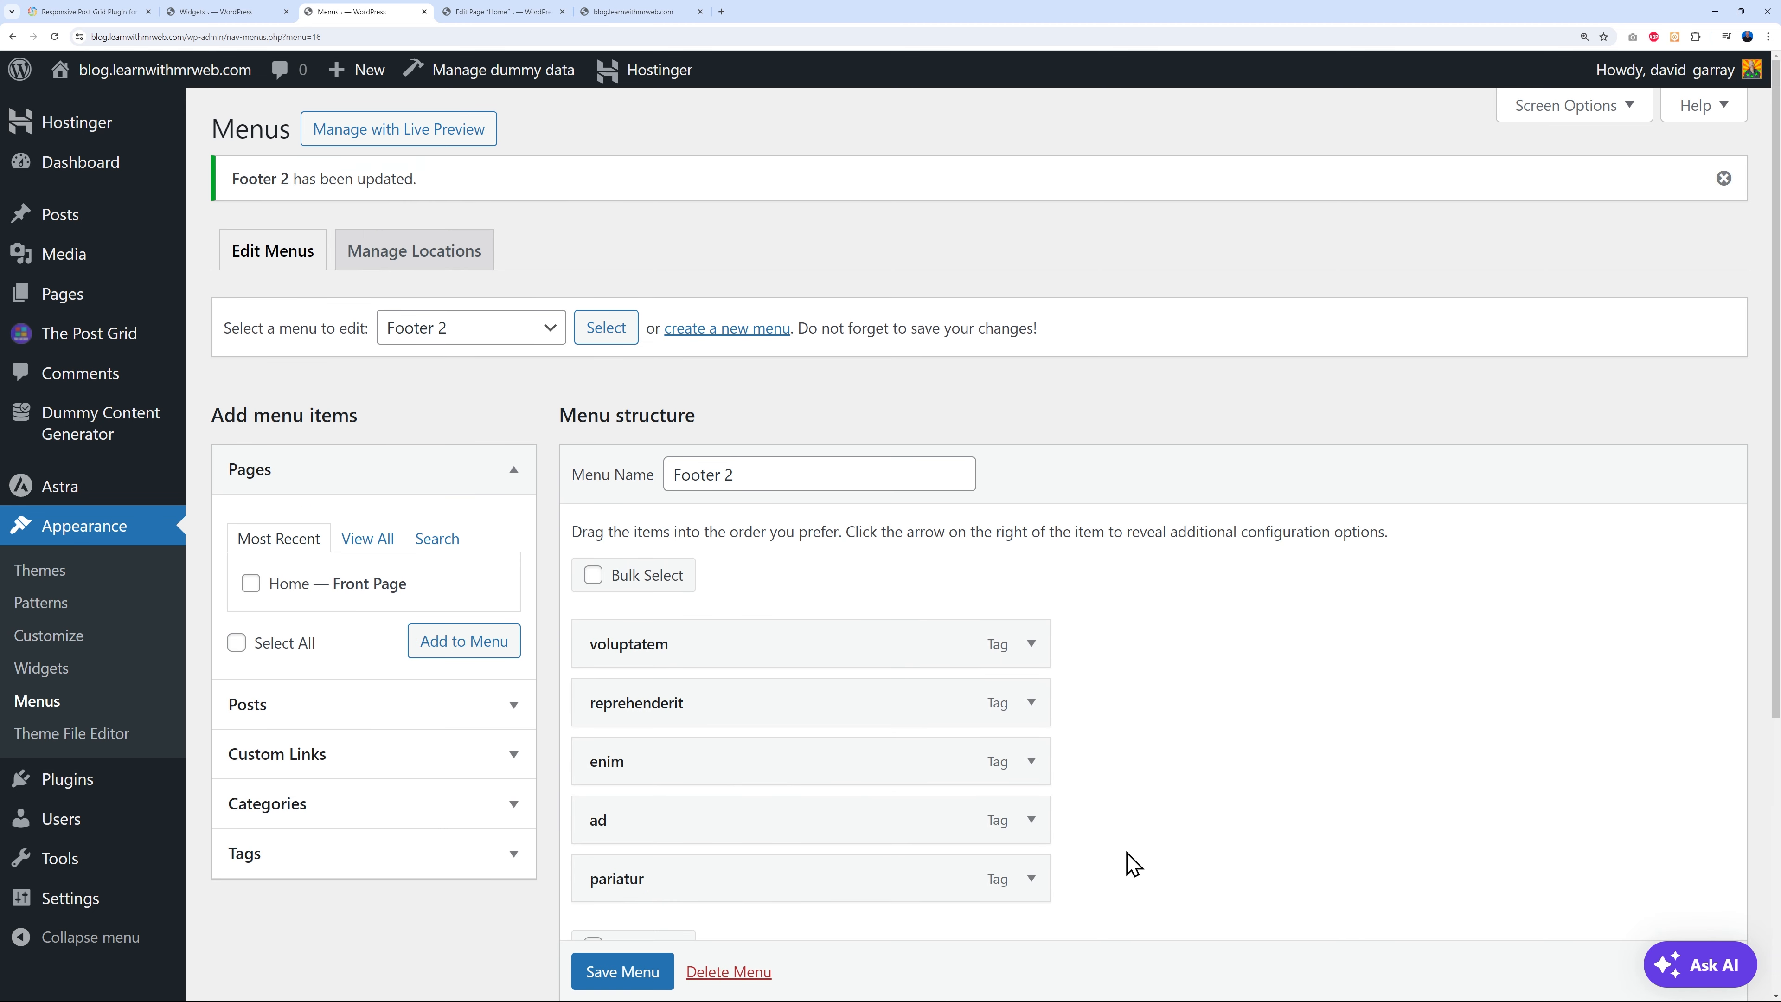
left_click(506, 330)
- Load Footer 1, add categories officia, impedit, occaecati, sed and odio, and save it
left_click(493, 356)
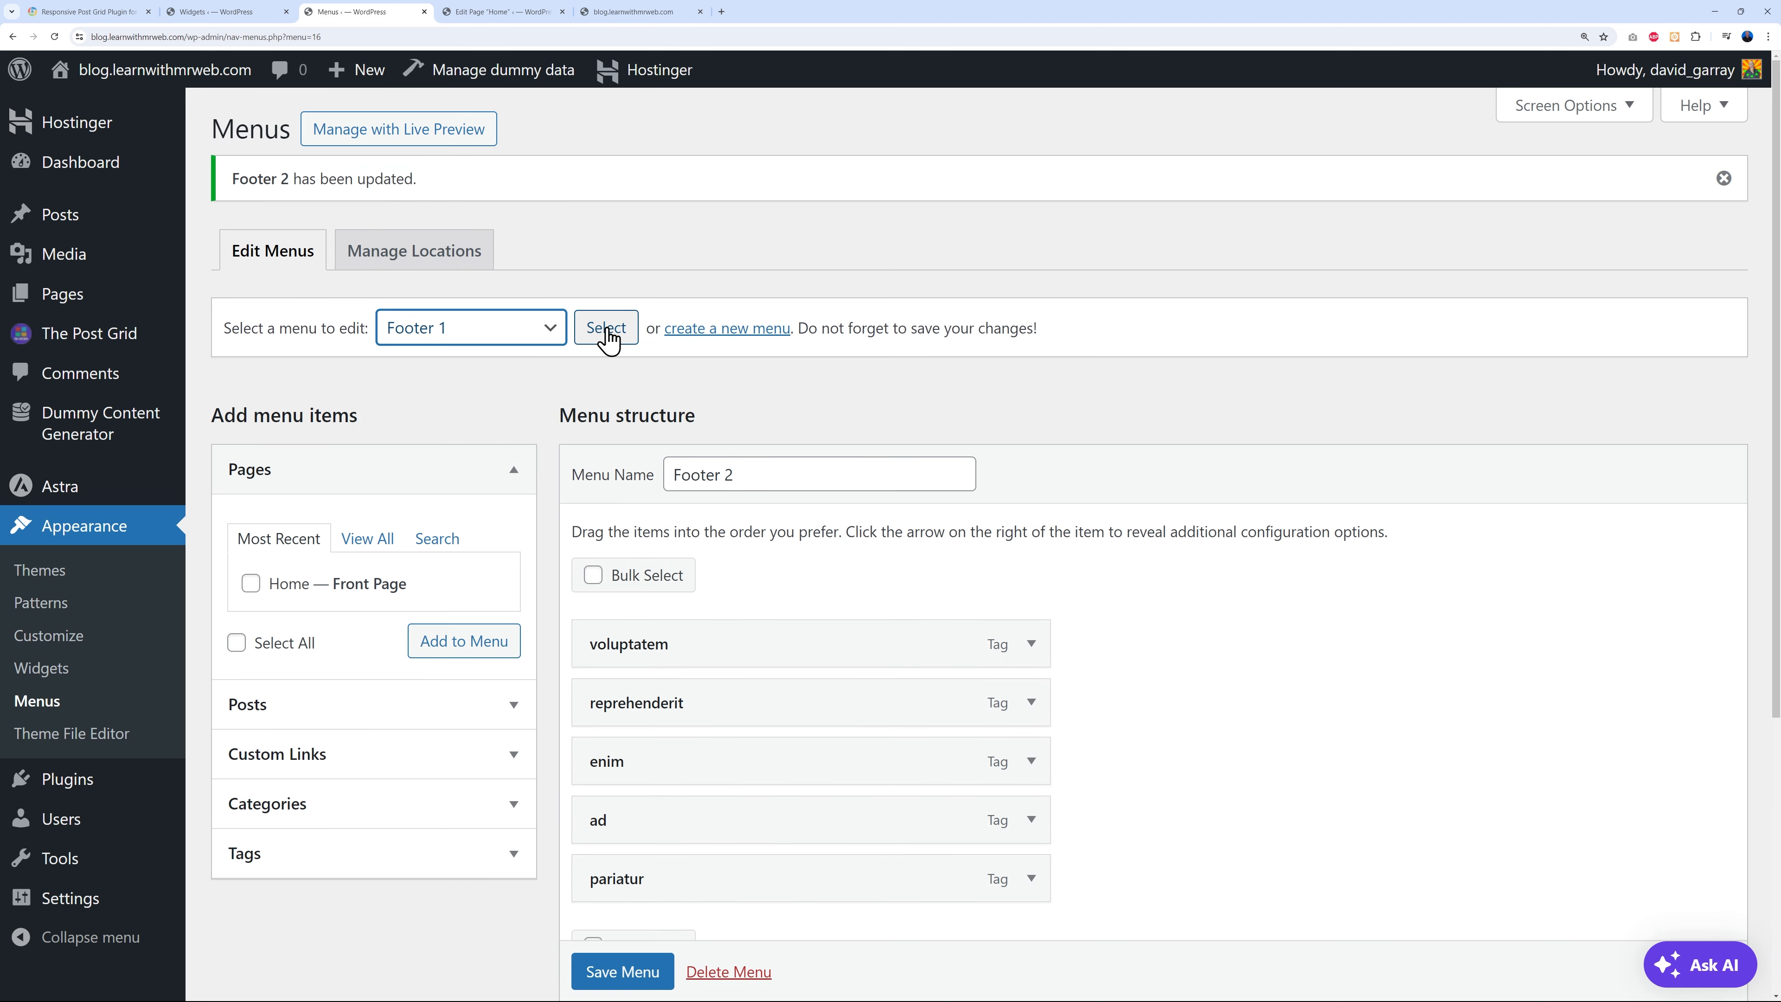
left_click(607, 333)
left_click(502, 732)
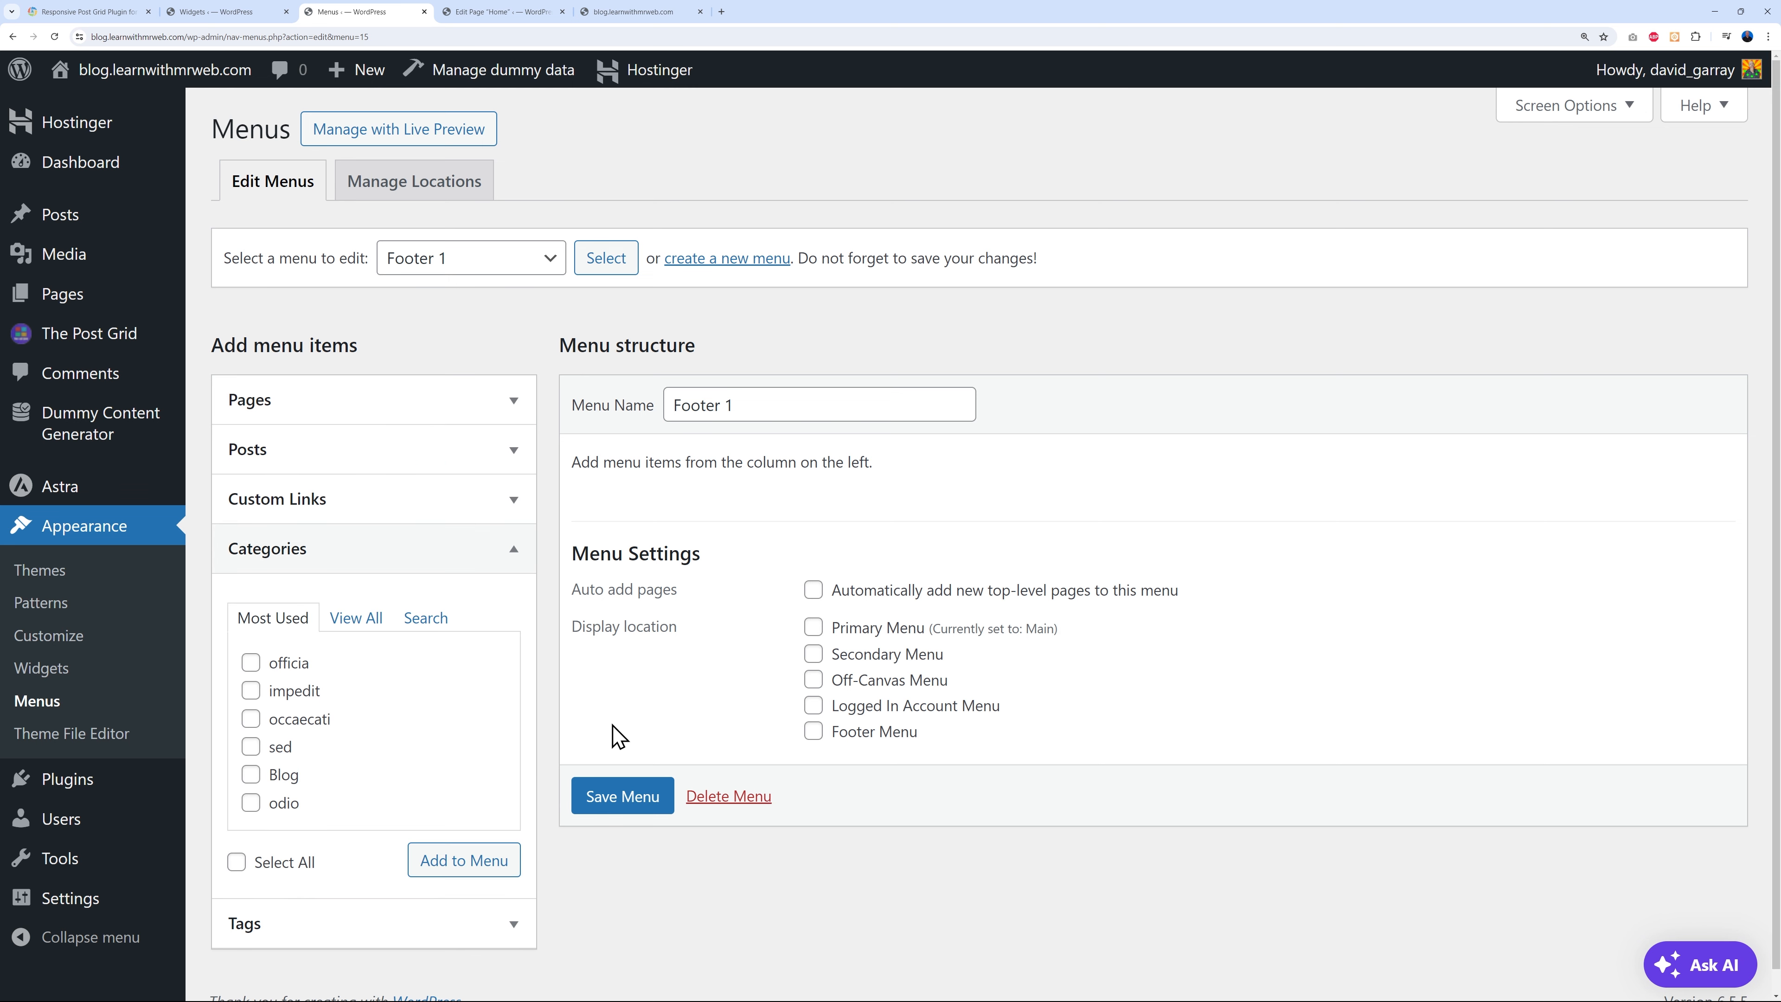
left_click(251, 662)
left_click(250, 690)
left_click(250, 718)
left_click(250, 746)
left_click(250, 802)
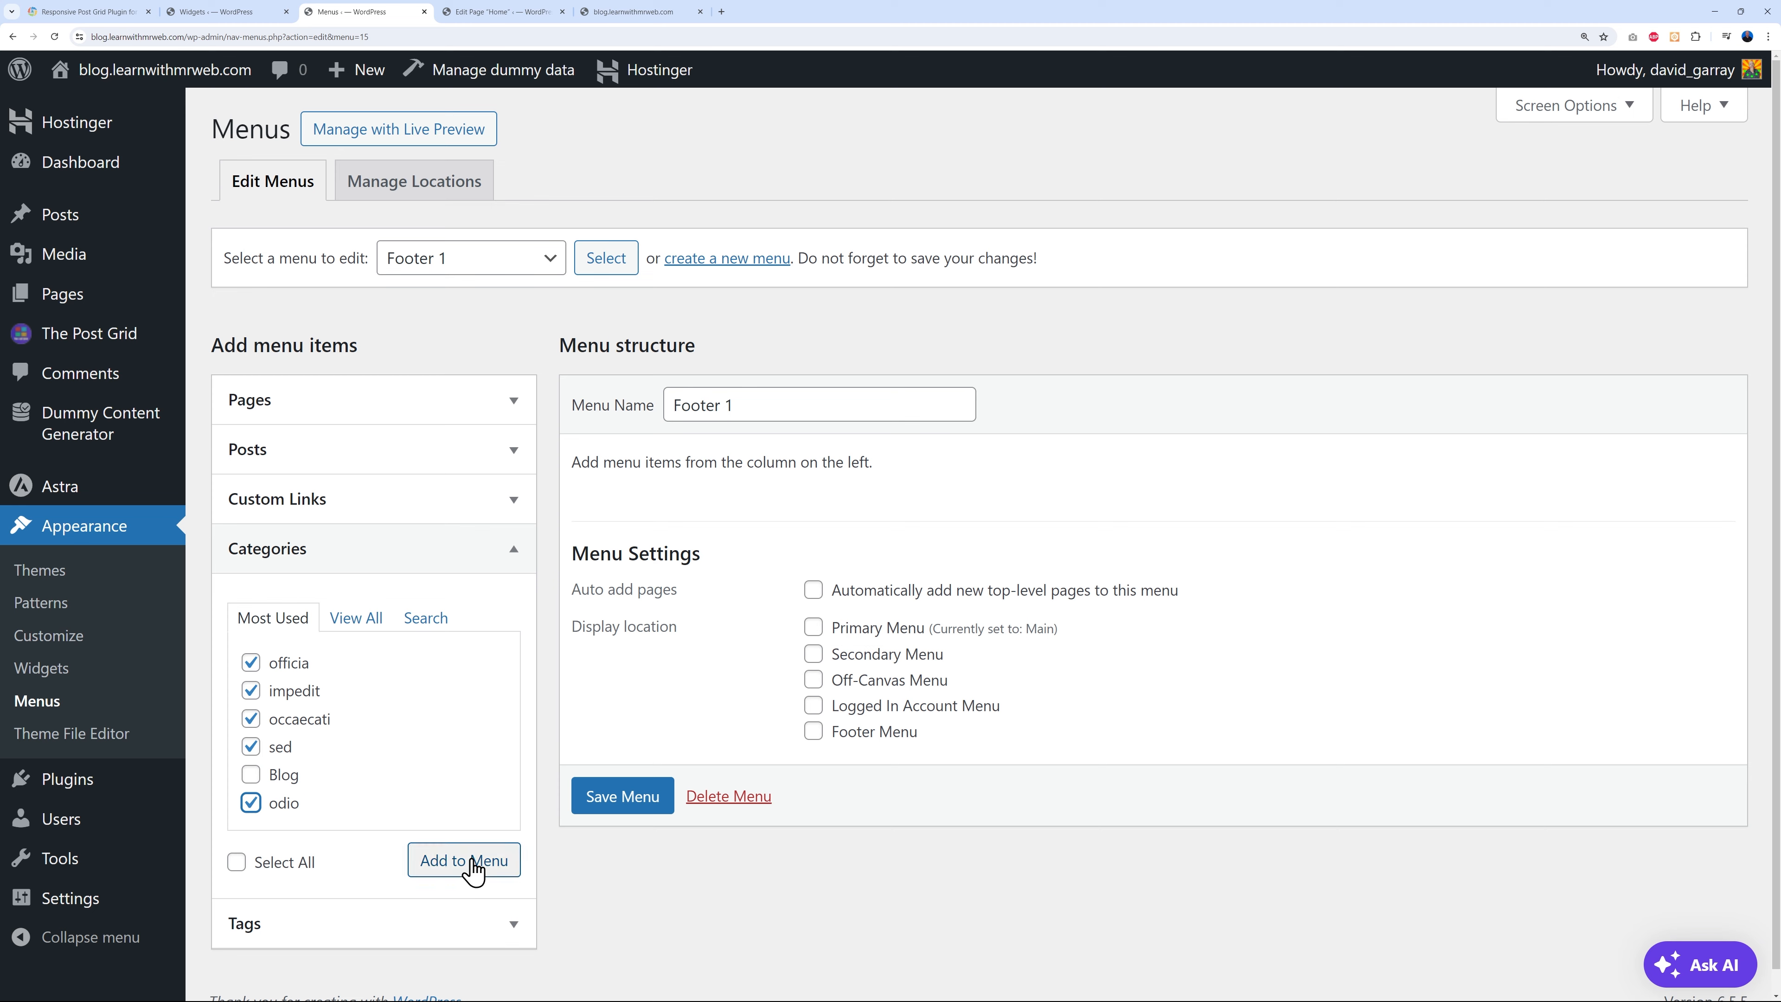
left_click(466, 863)
left_click(622, 971)
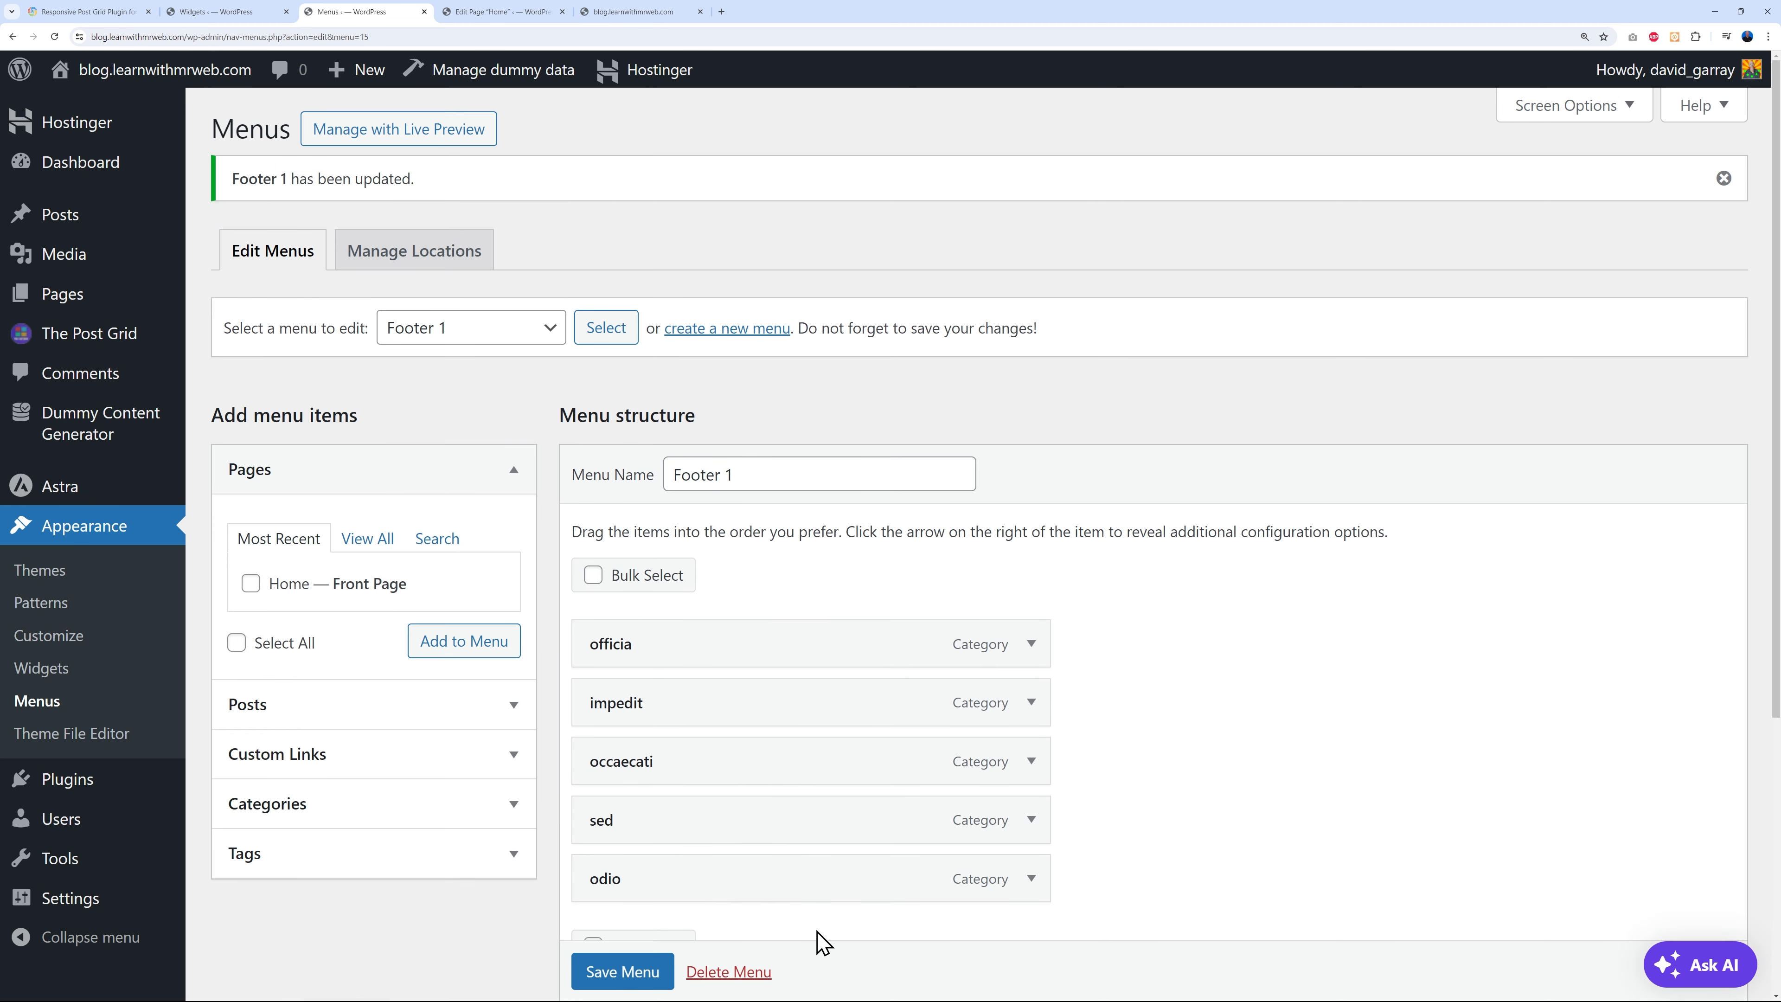
left_click(217, 12)
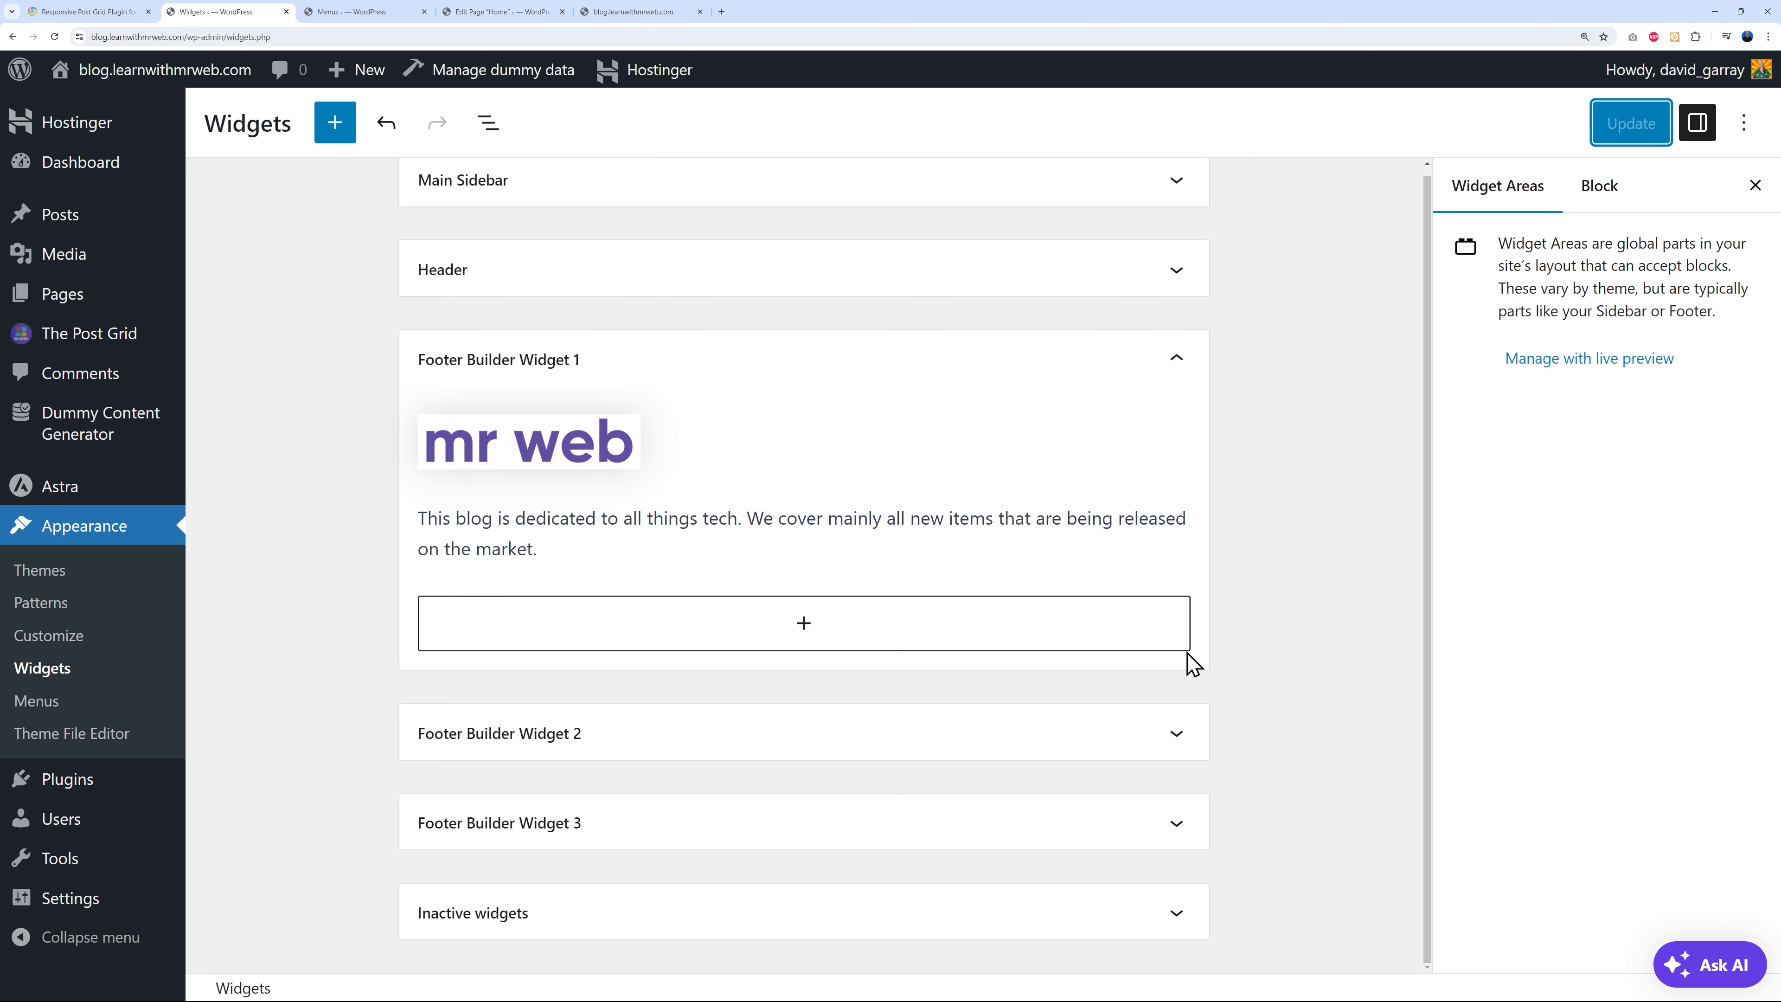
- Add a Navigation Menu widget titled Categories showing Footer 1 to Footer Builder Widget 2
left_click(1177, 733)
scroll(1283, 684, "down", 2)
left_click(806, 723)
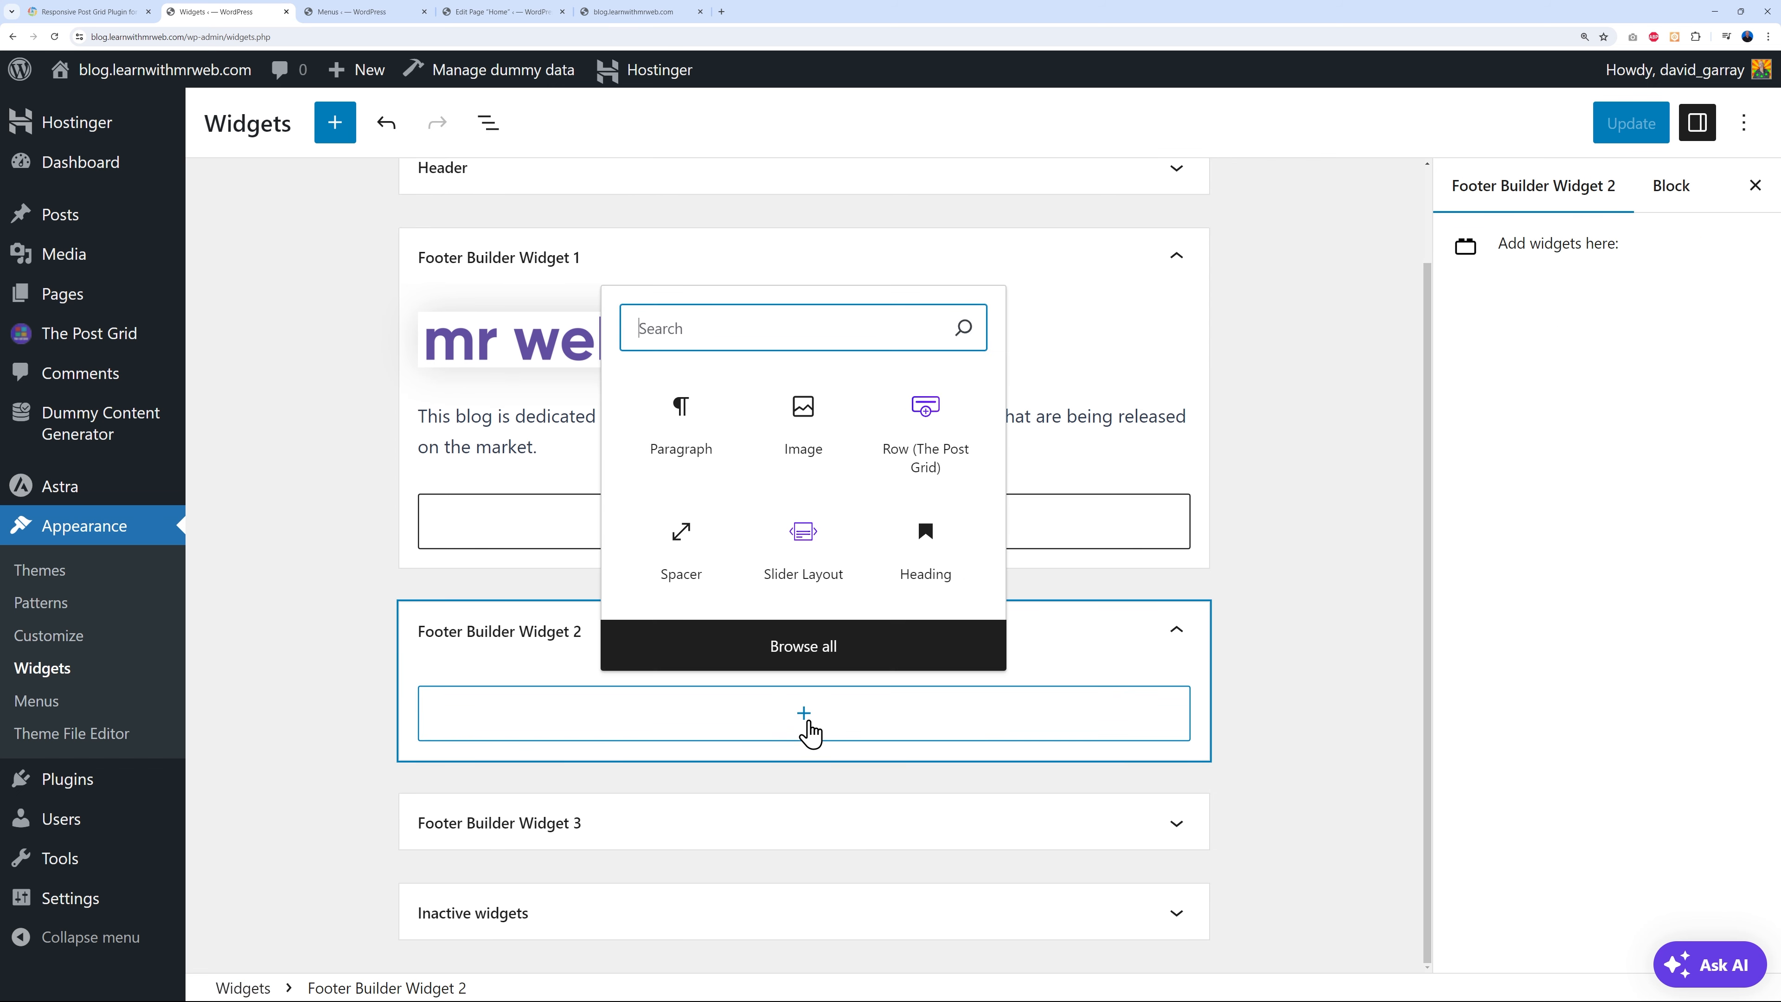
type("men")
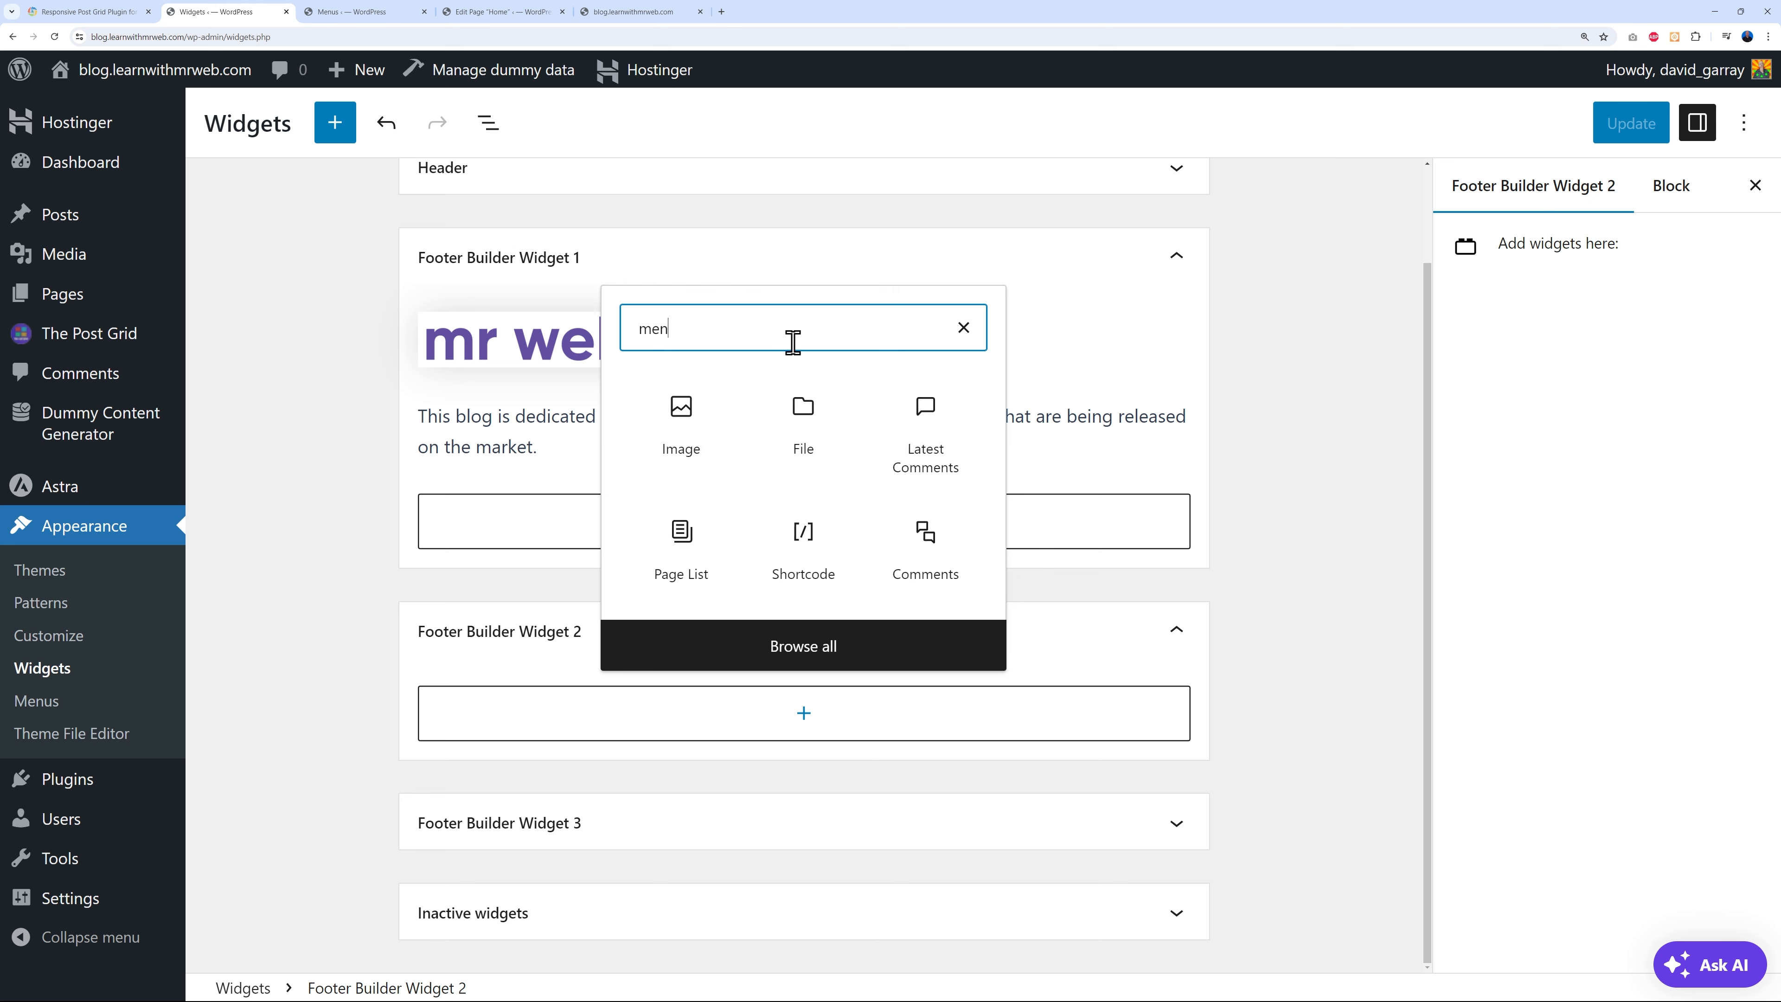
type("u")
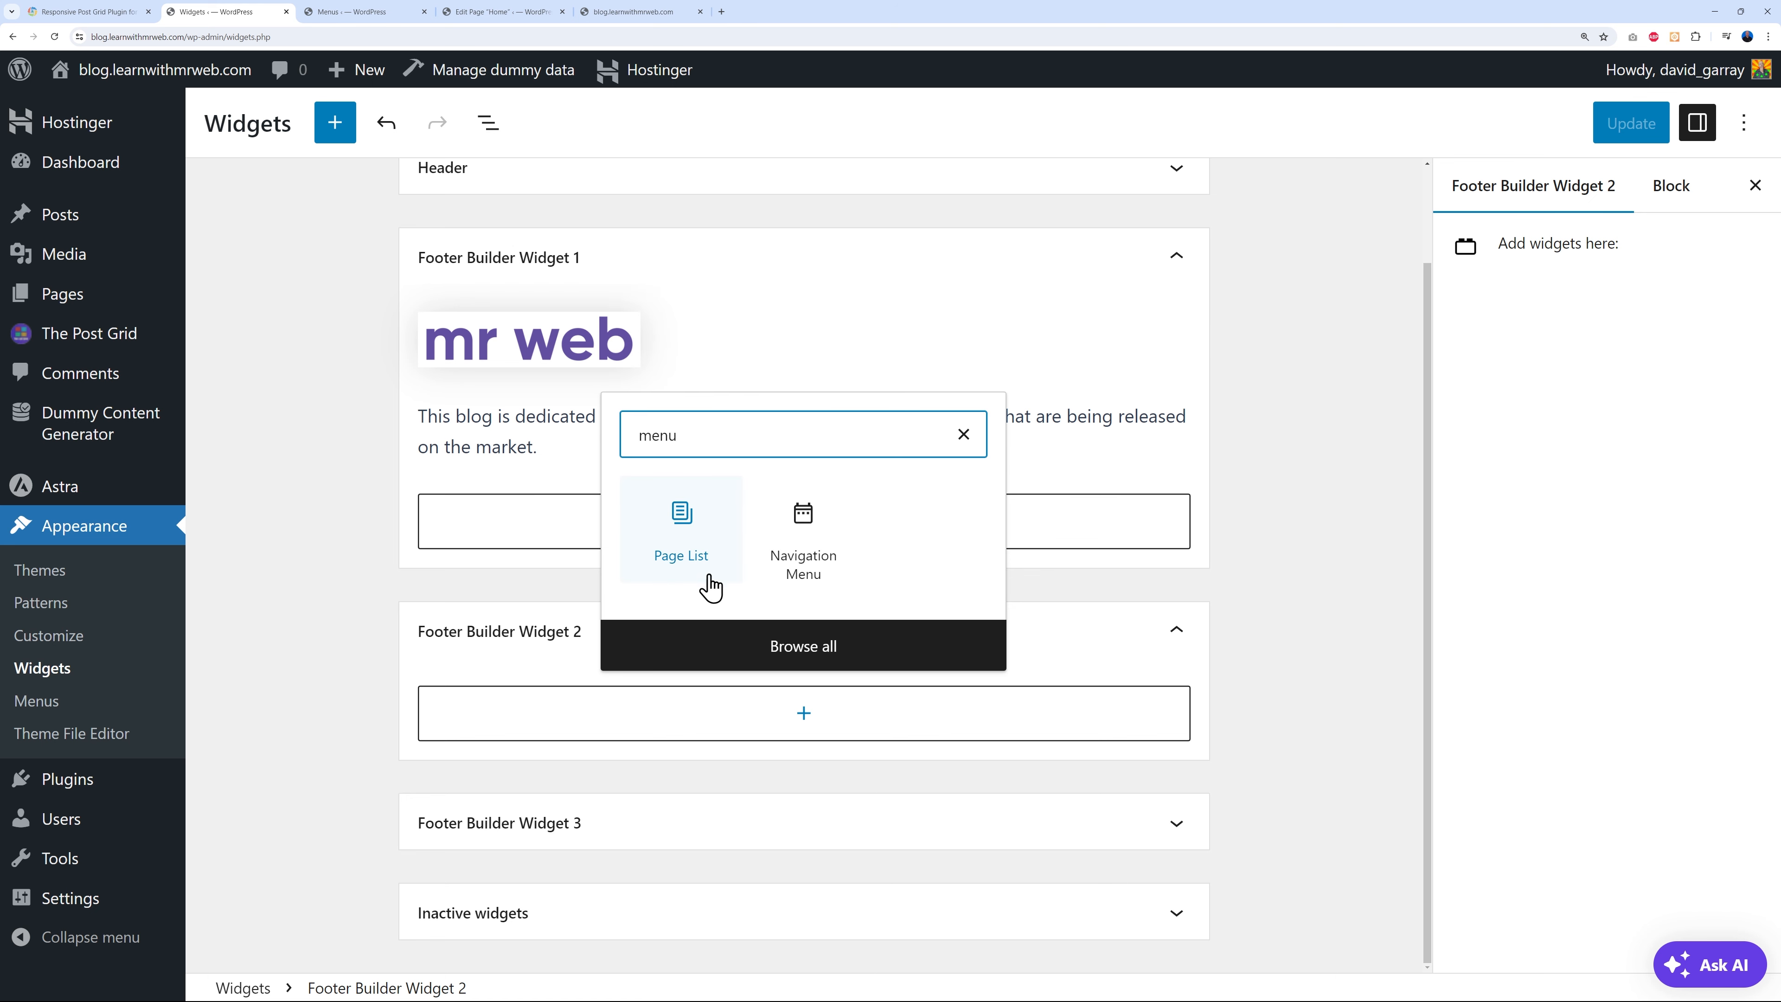
left_click(799, 555)
scroll(1244, 703, "down", 2)
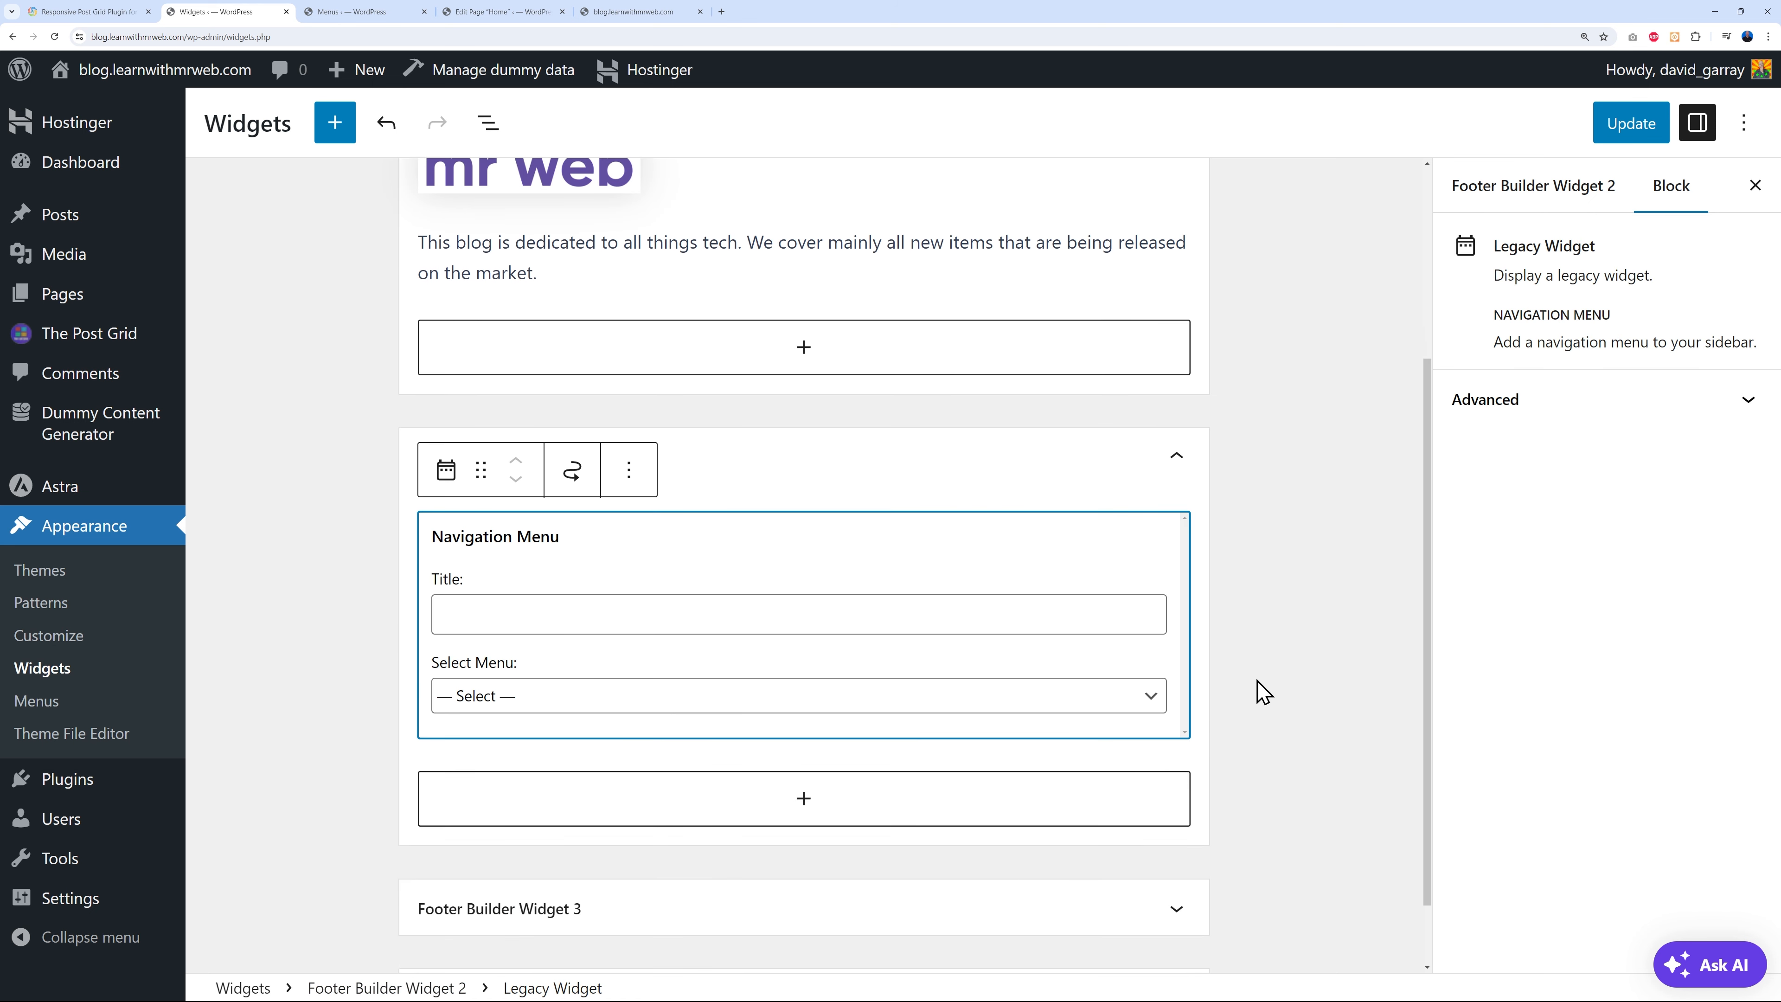
left_click(1147, 696)
left_click(694, 747)
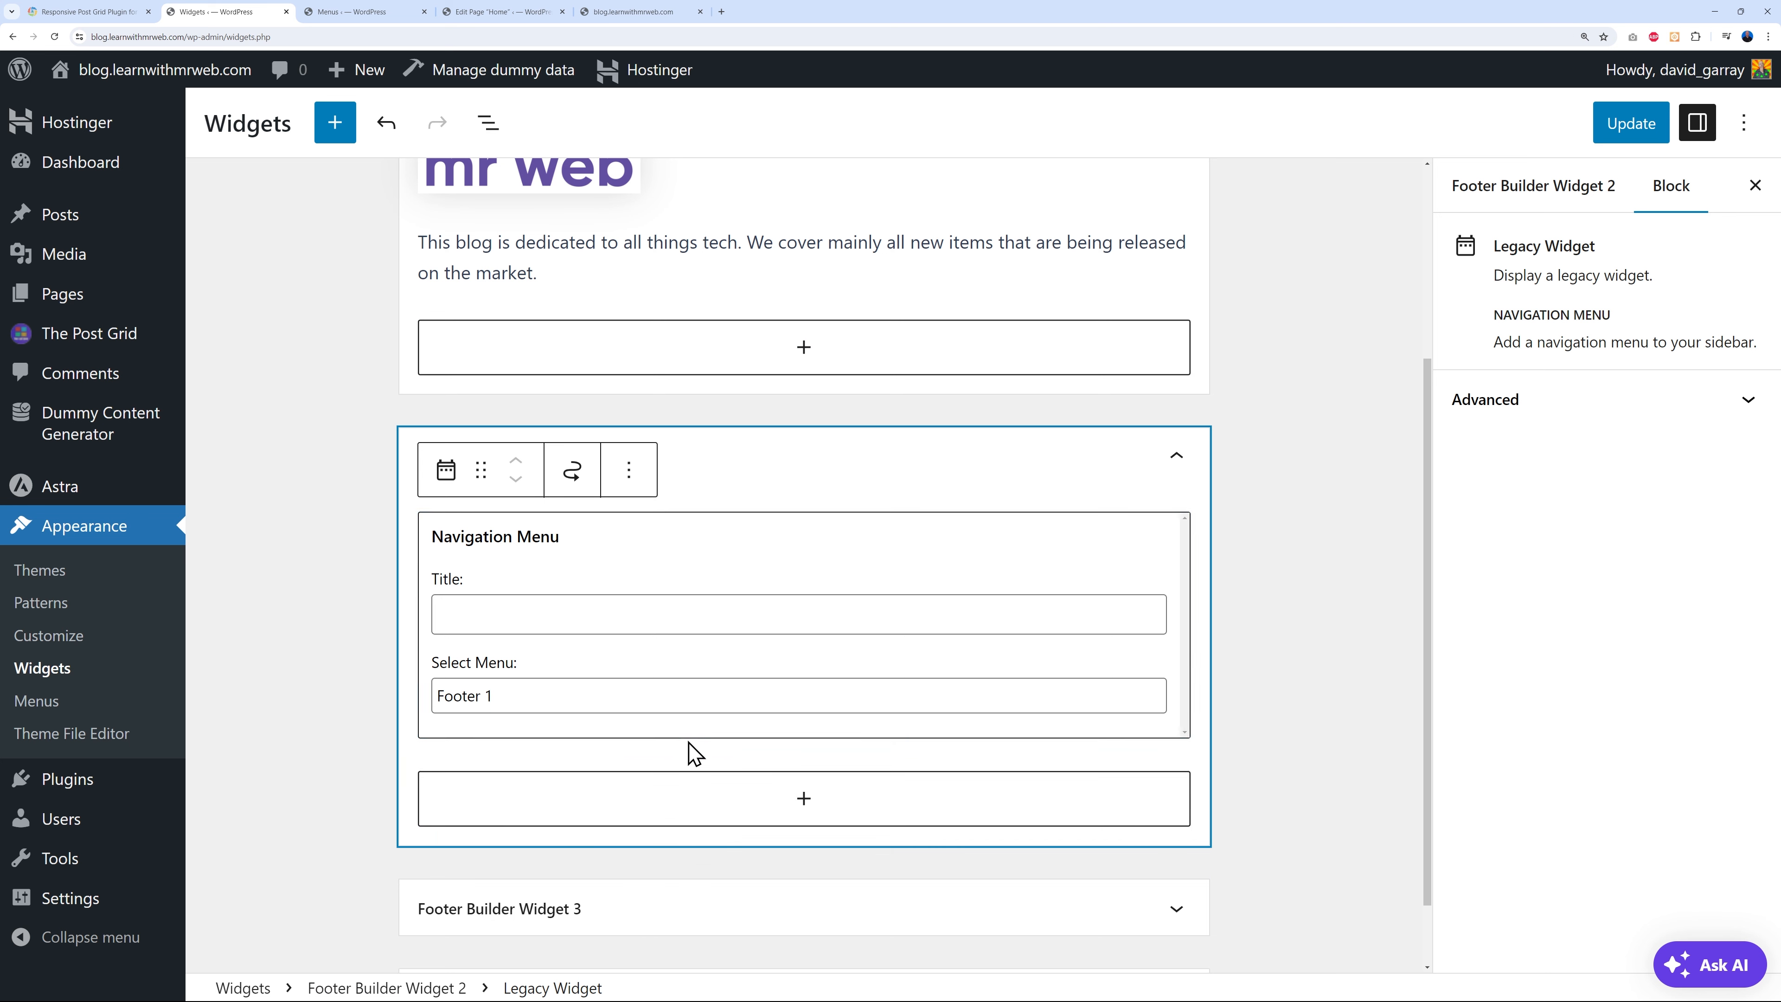
type("Categories")
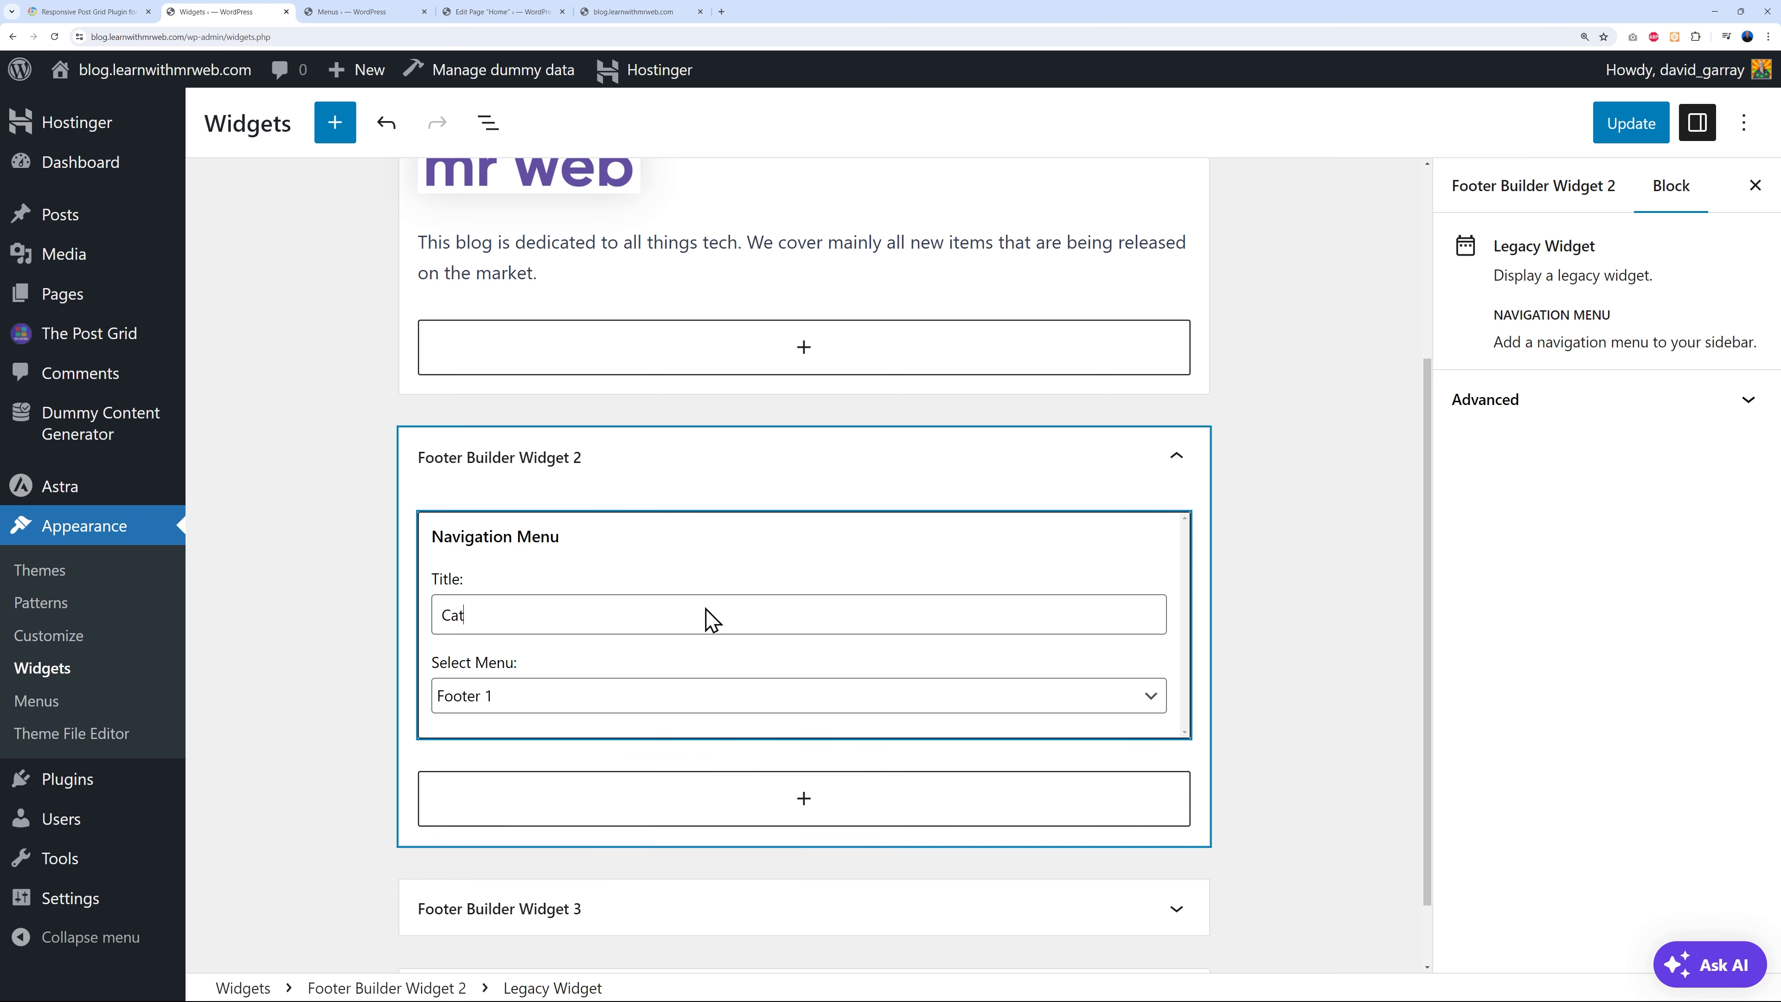
left_click(1271, 629)
- Add a Tags Navigation Menu widget showing Footer 2 to Footer Builder Widget 3 and update the widgets
left_click(762, 826)
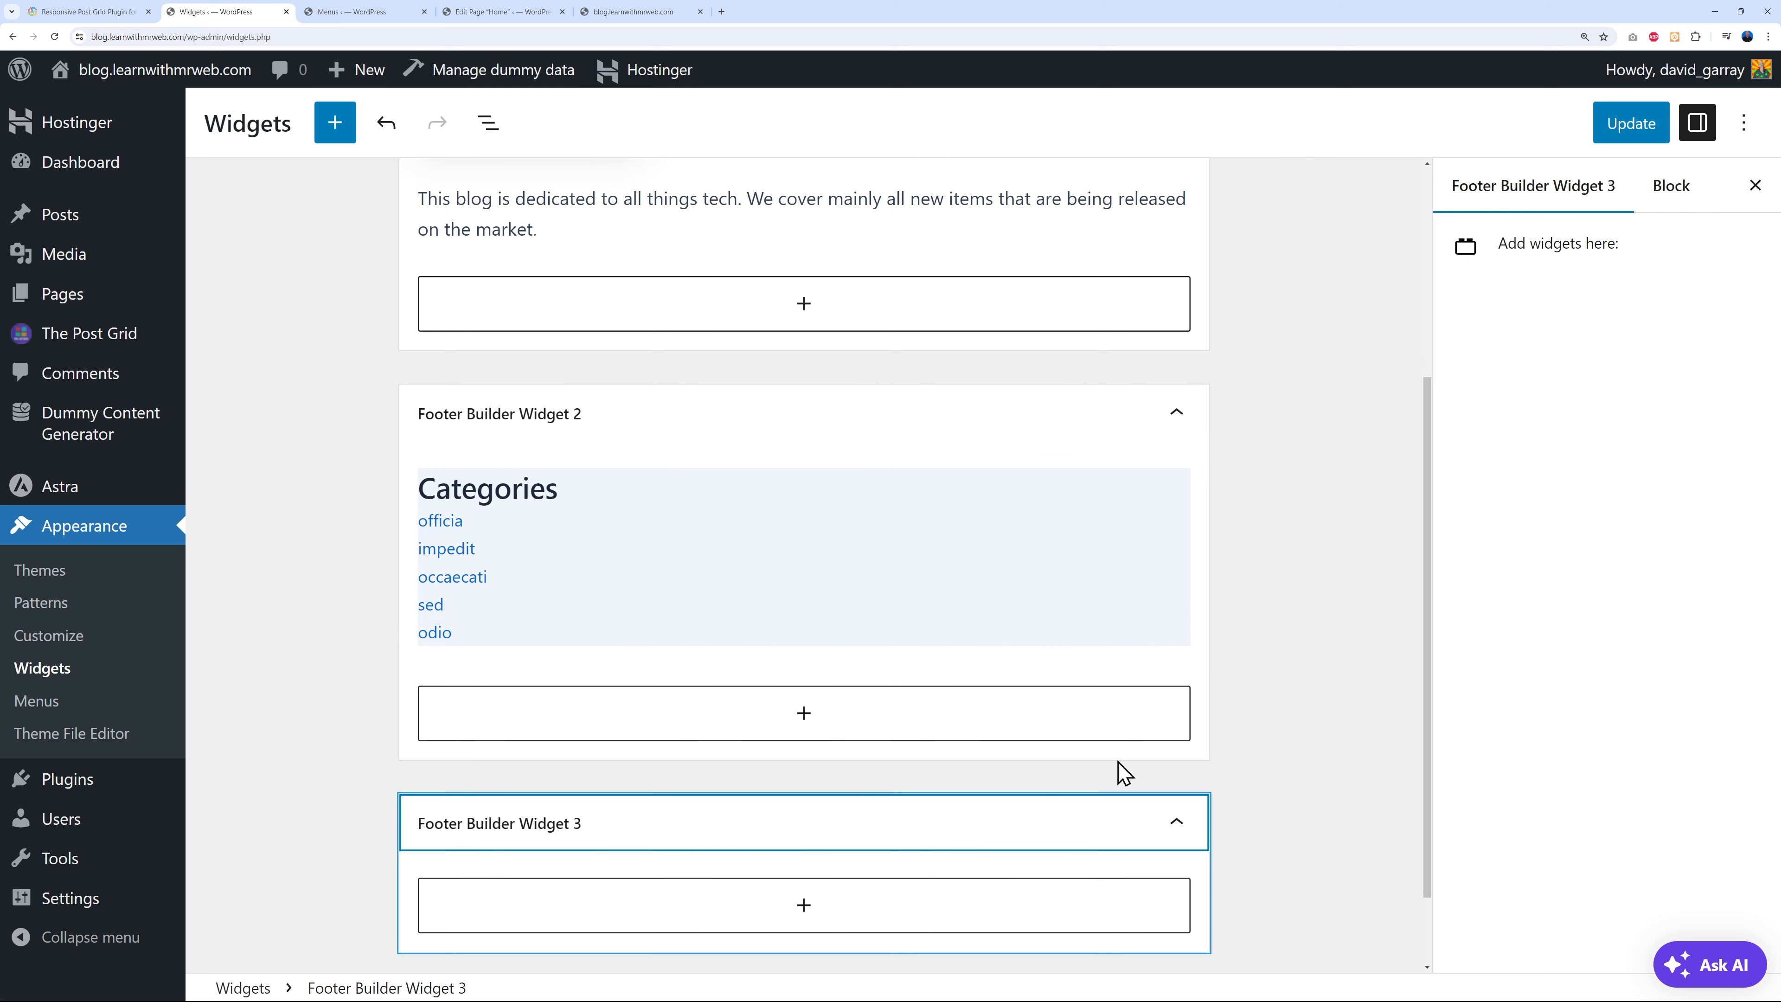
left_click(805, 812)
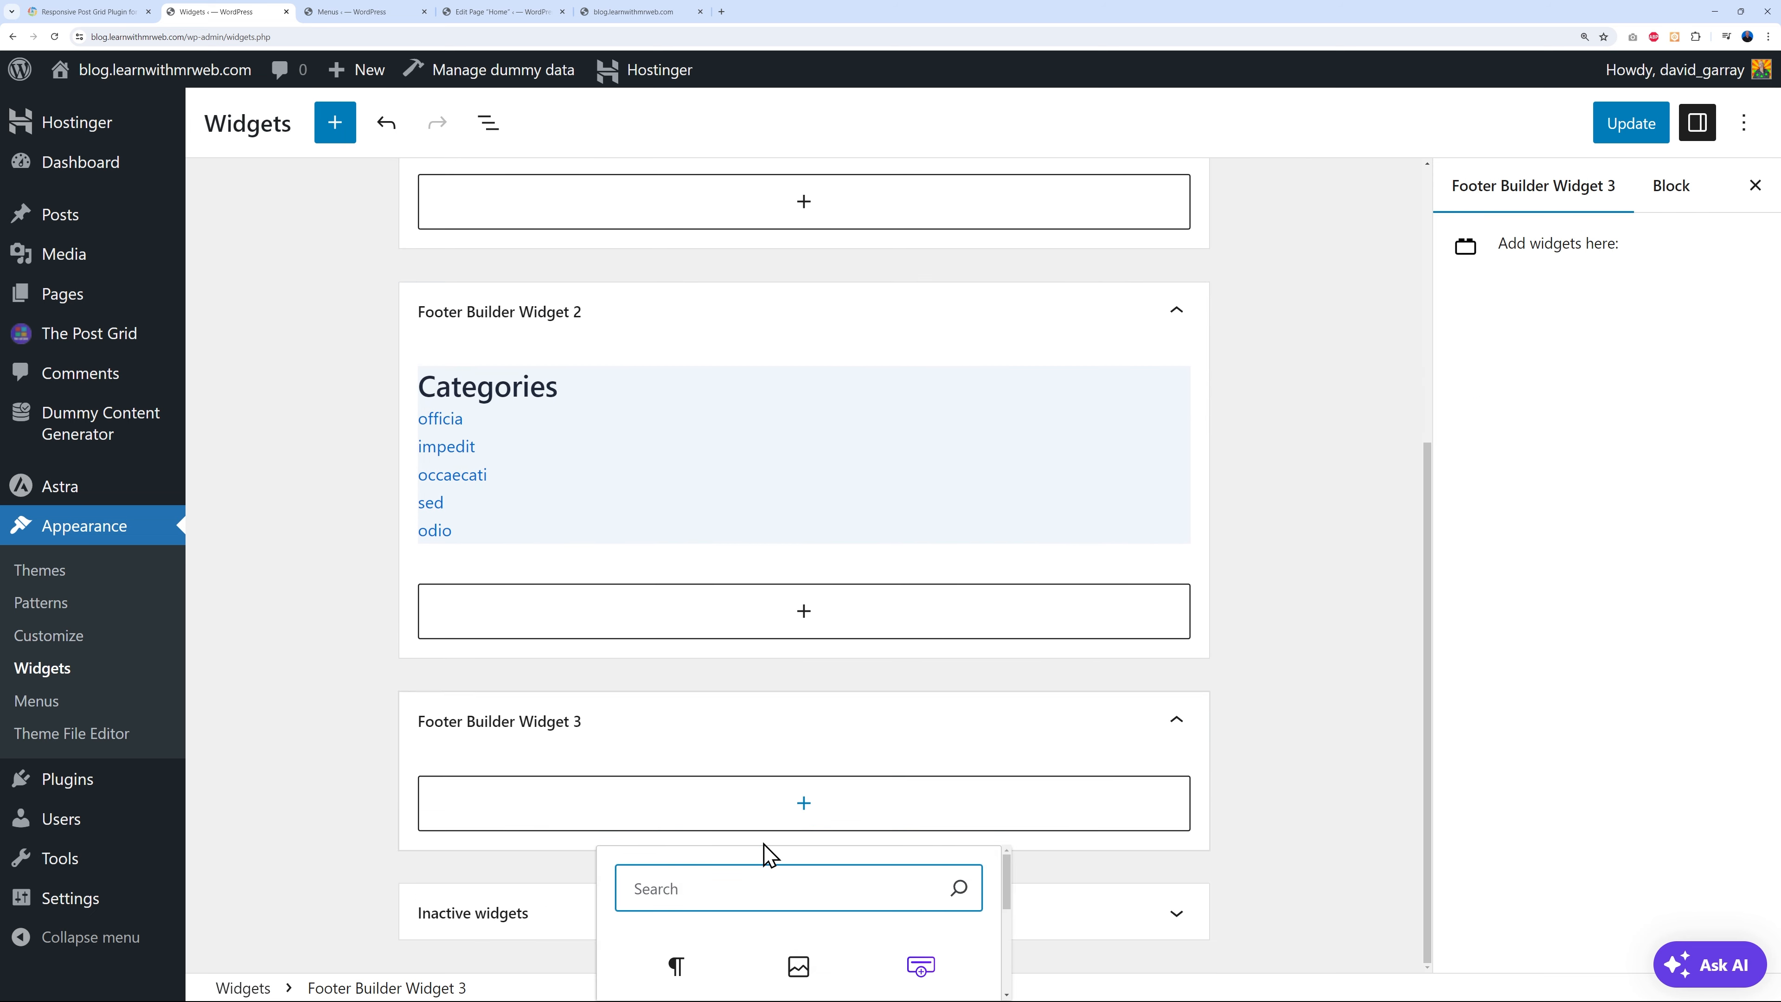
type("nav")
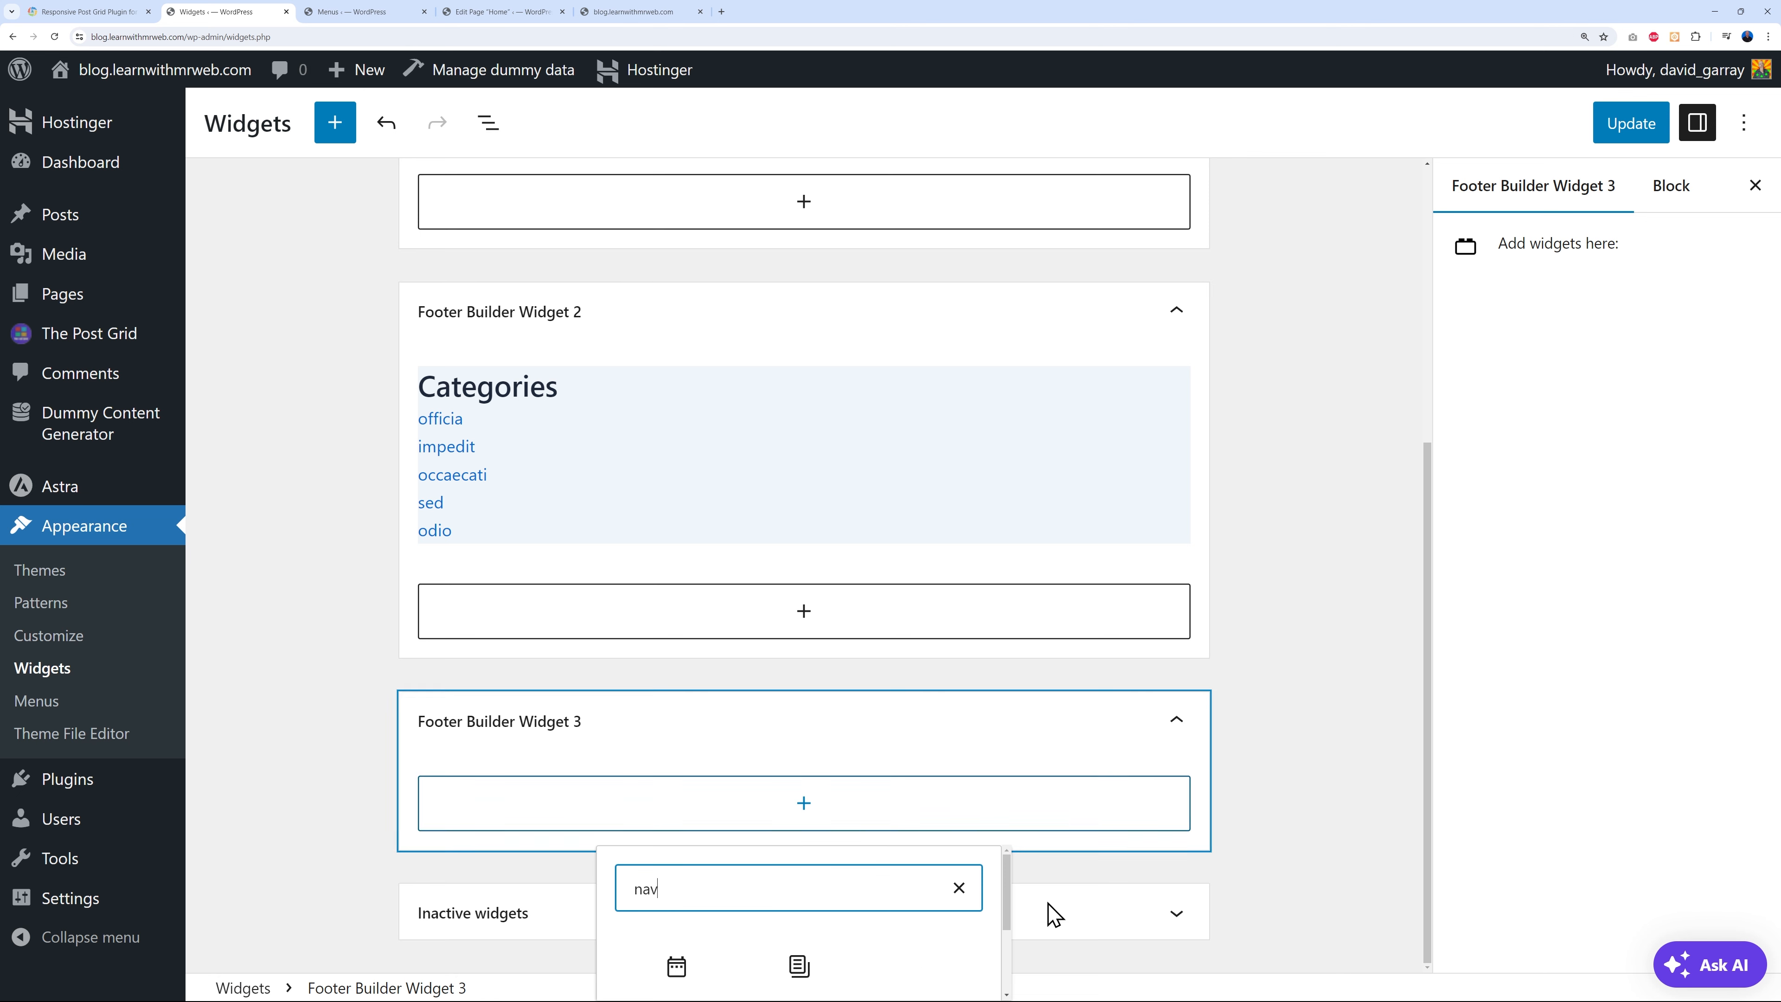
scroll(962, 946, "down", 2)
left_click(690, 906)
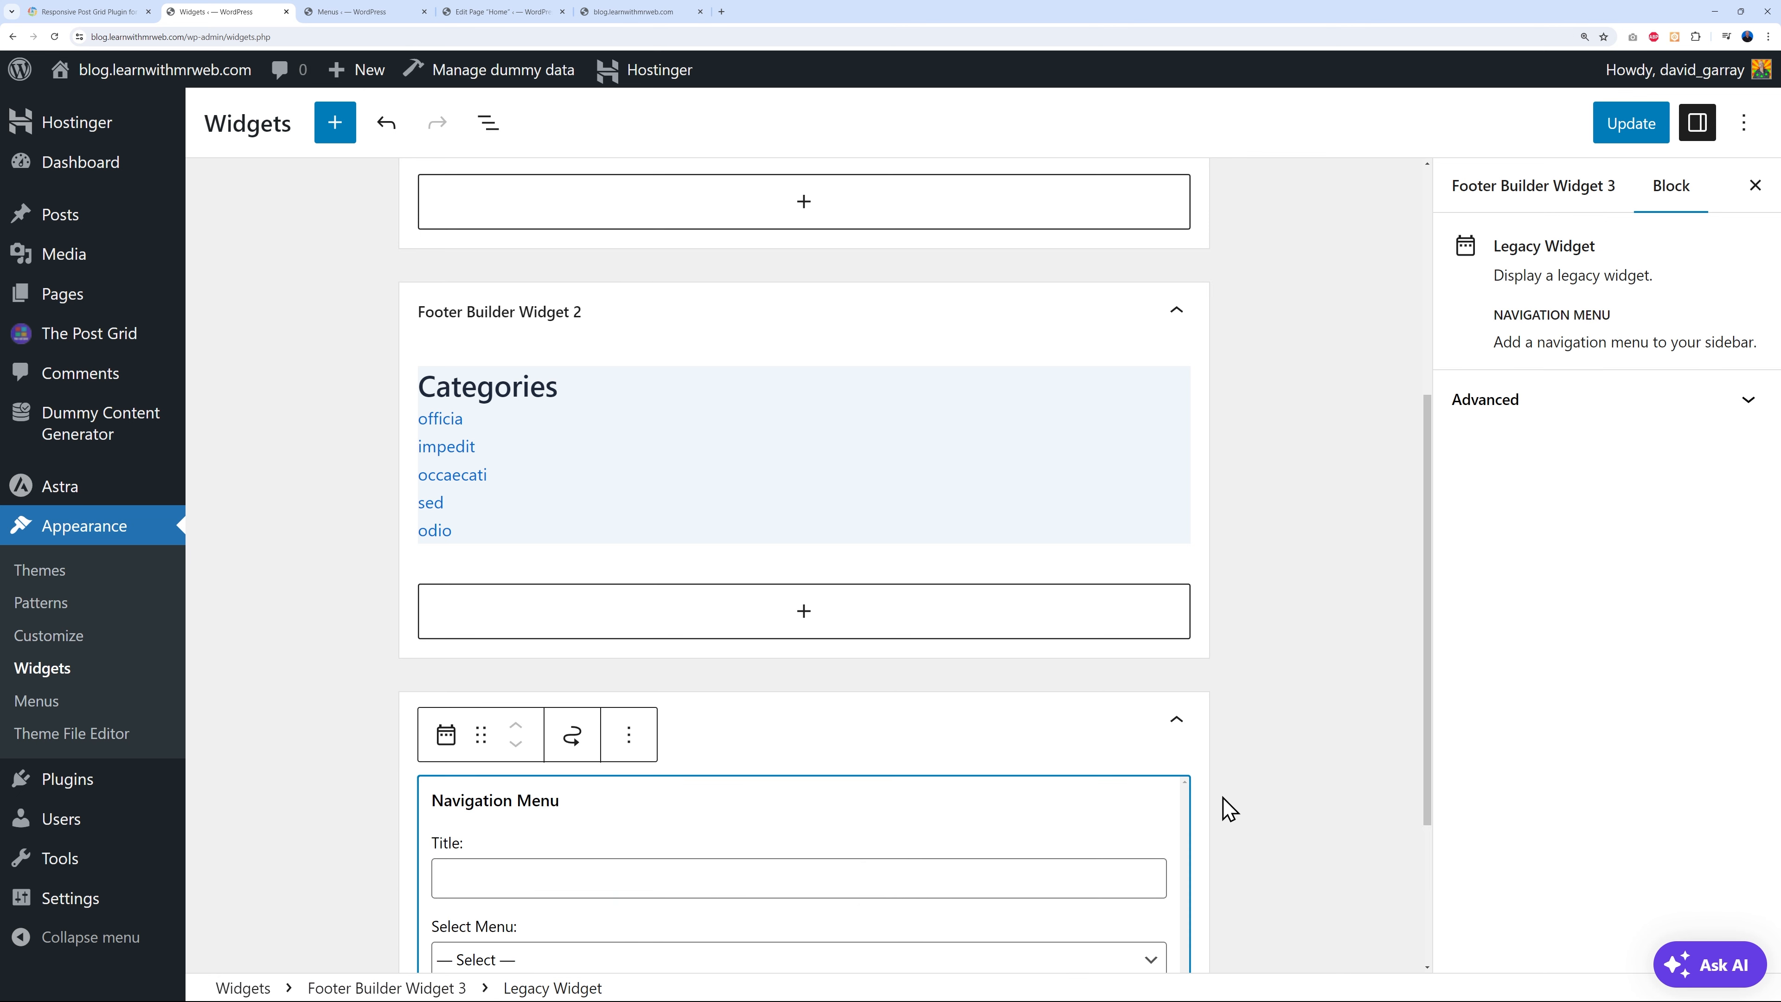
scroll(1094, 793, "down", 3)
left_click(978, 646)
type("Tags")
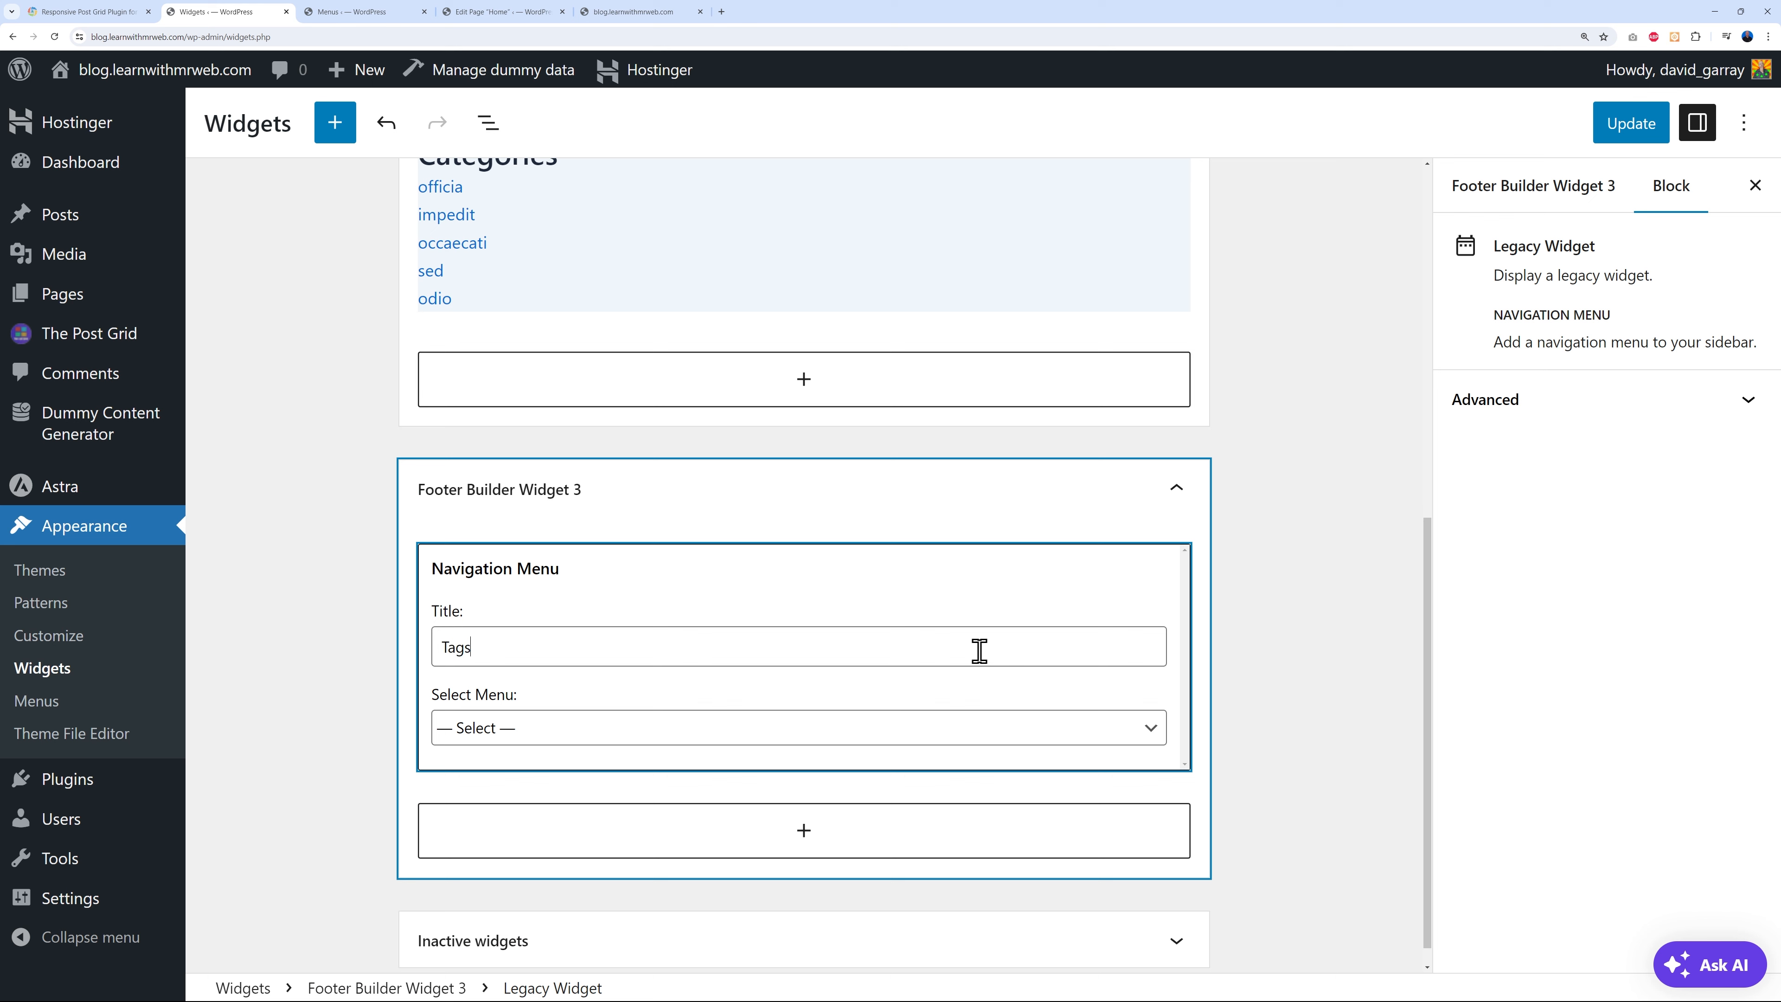
left_click(933, 728)
left_click(472, 799)
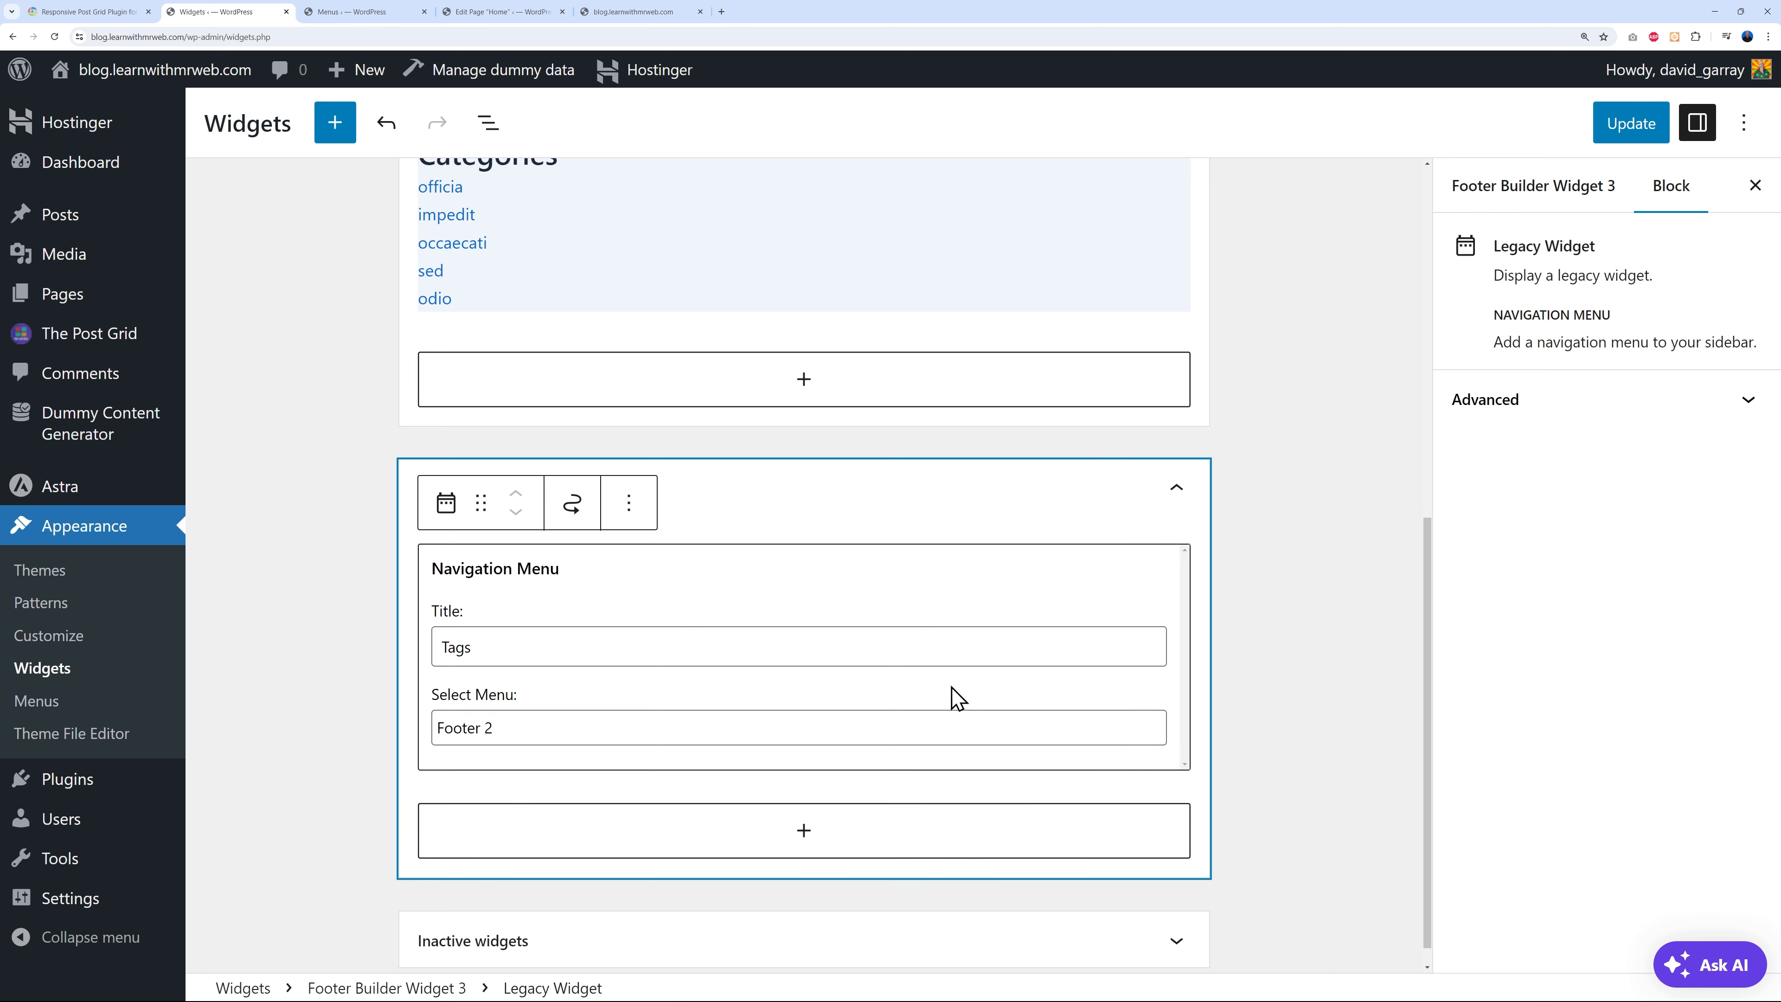
left_click(1290, 593)
left_click(1630, 130)
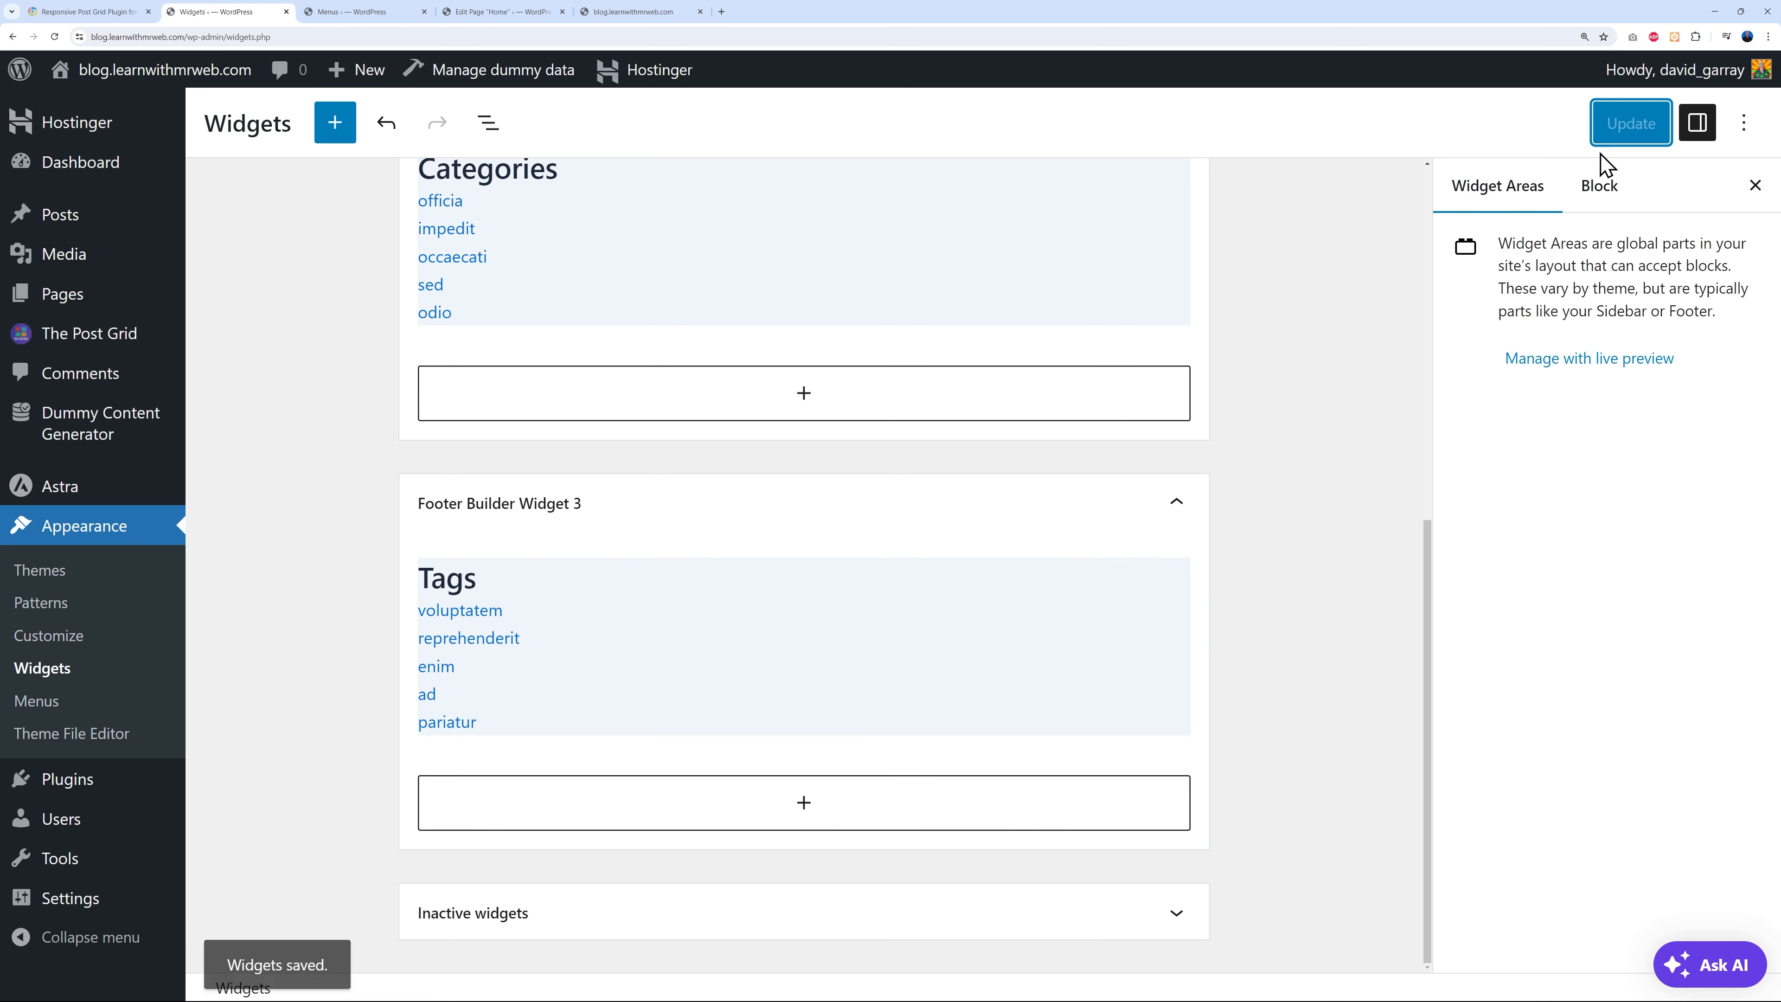
left_click(656, 14)
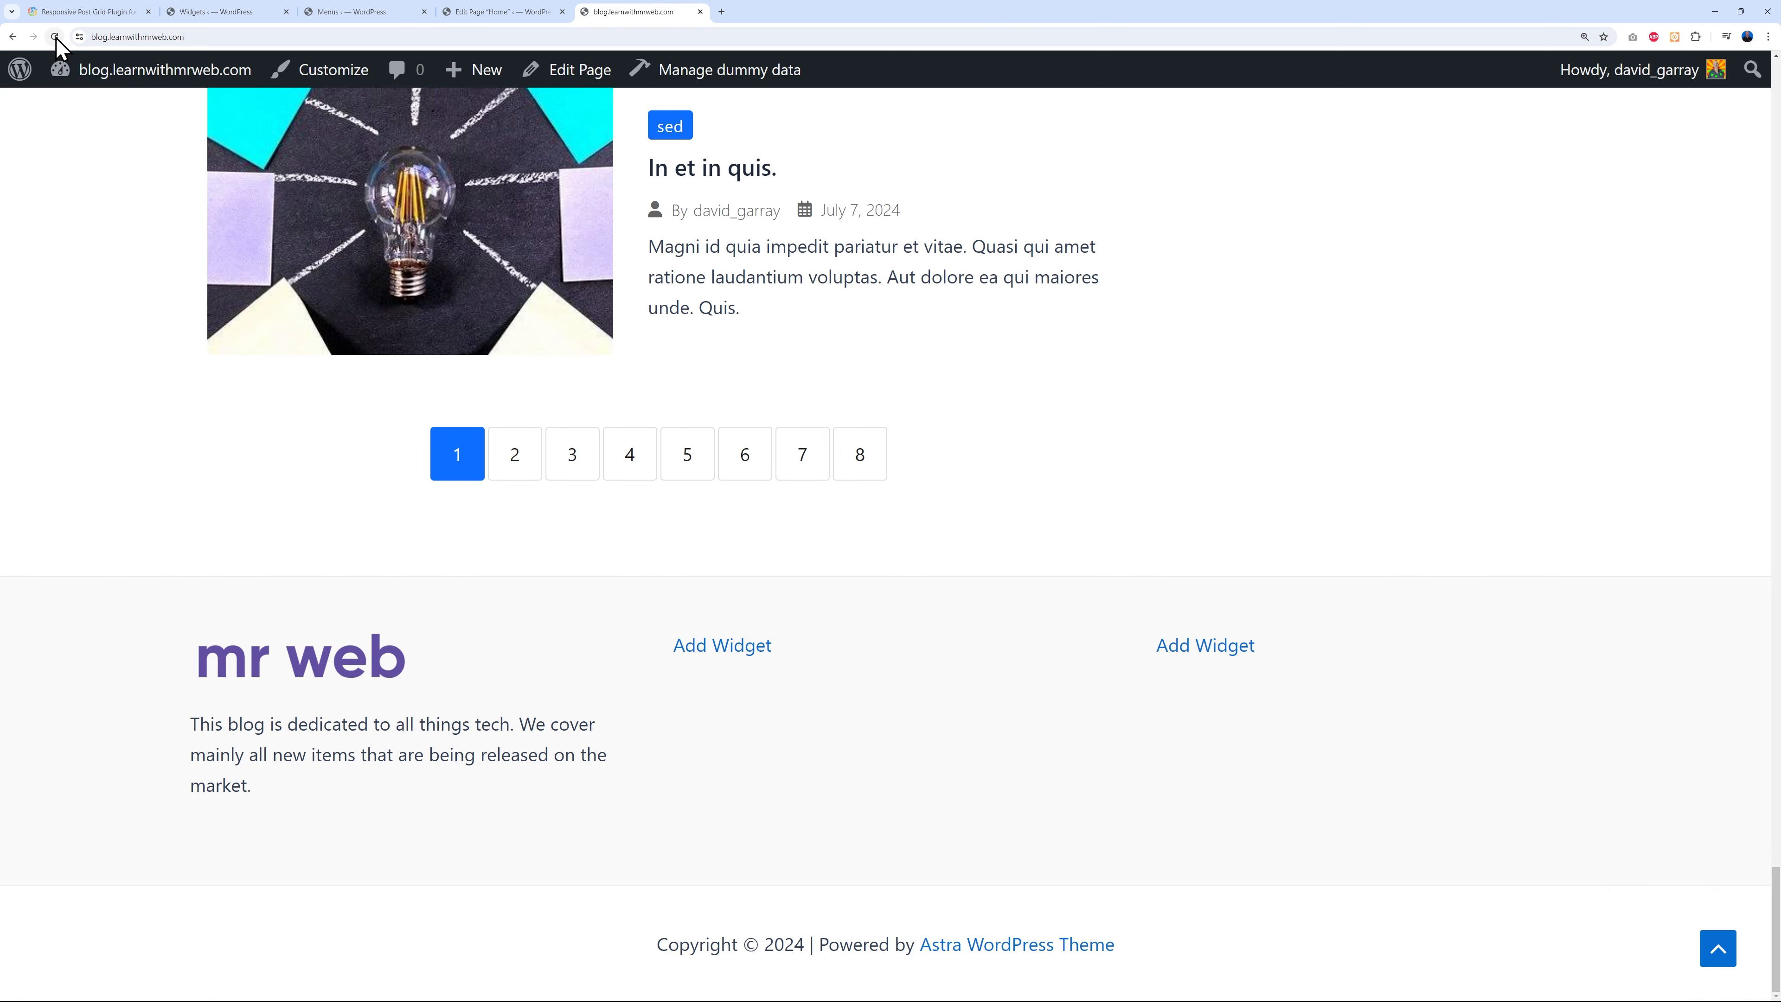
- Reload the live blog to see the updated footer widgets
left_click(54, 37)
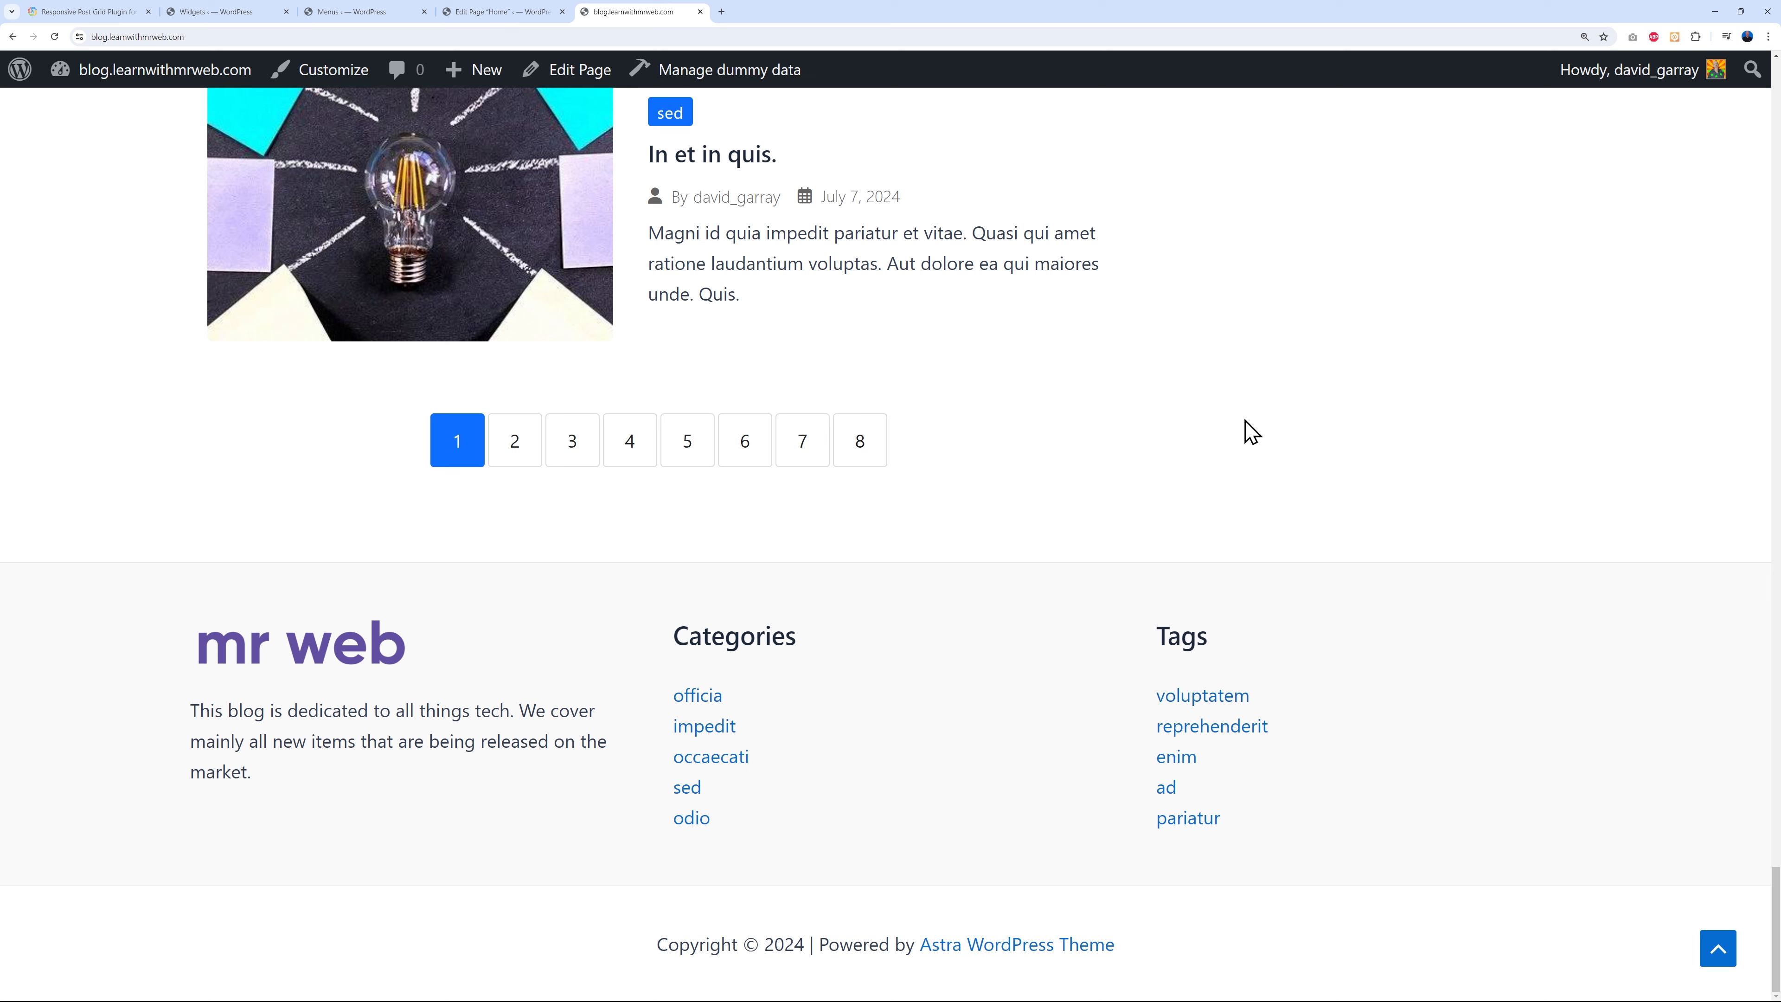
- Start a new post grid titled 'Custom Post Grid' with post type kept as post
left_click(249, 14)
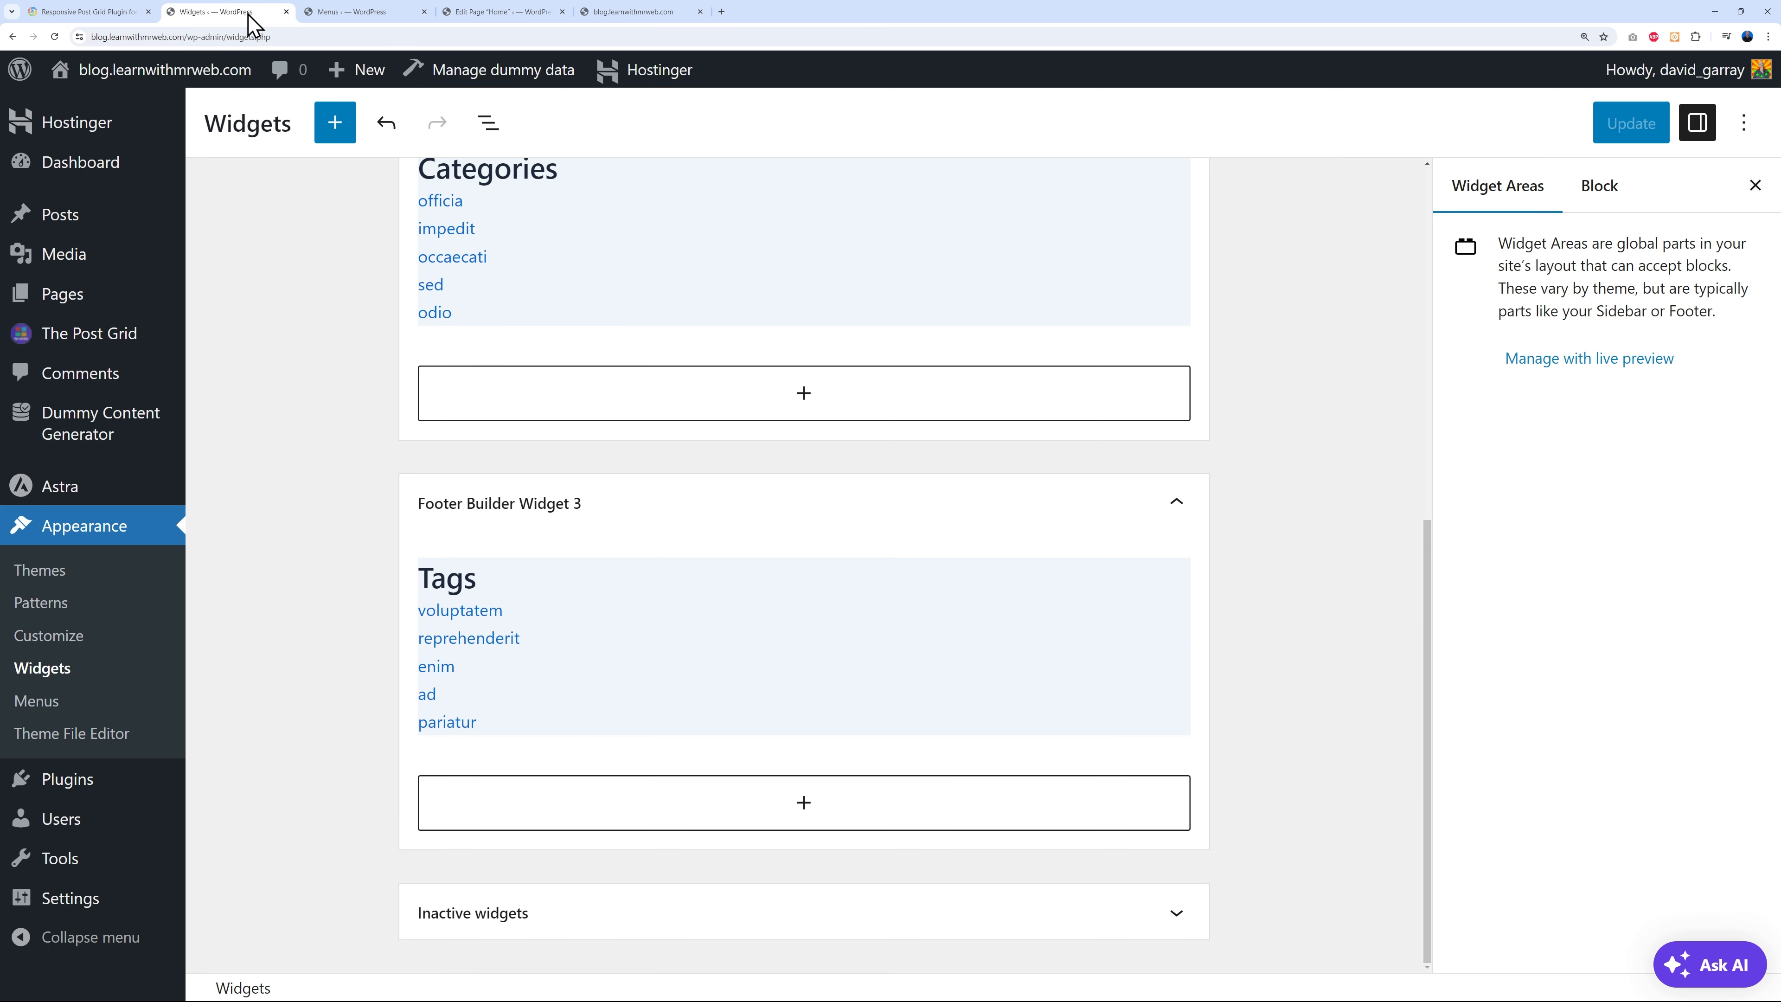
mouse_move(105, 338)
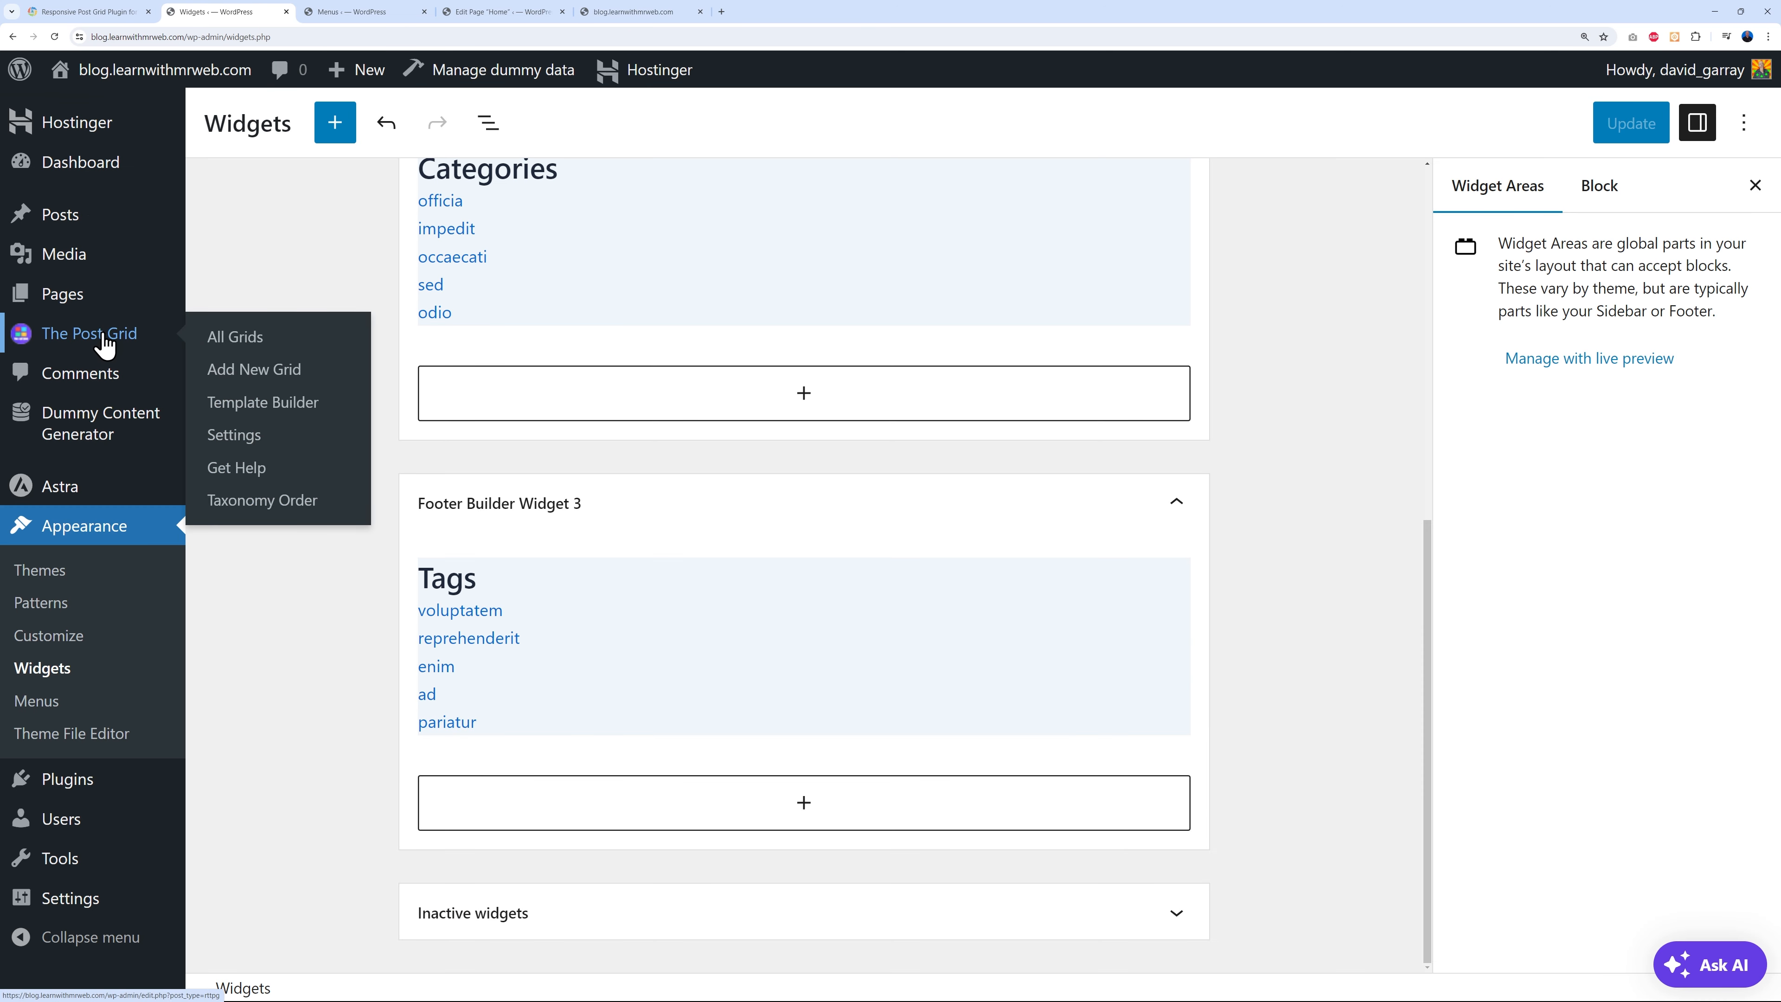
left_click(288, 383)
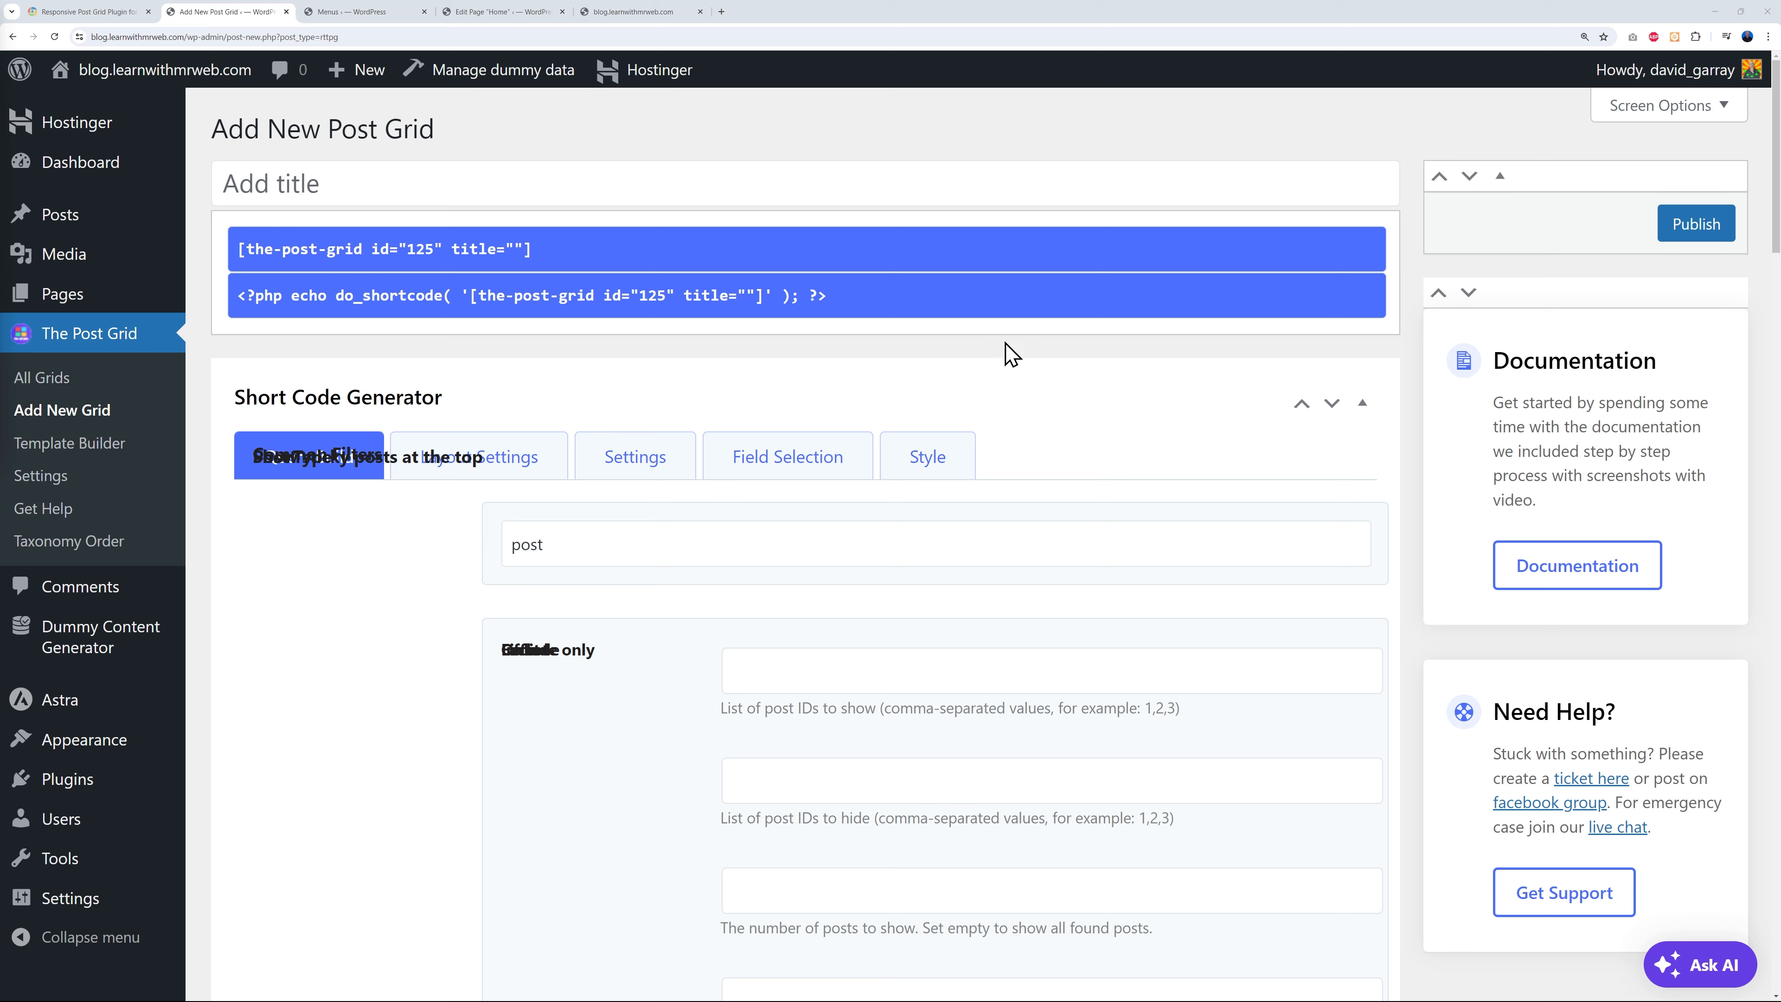
left_click(992, 202)
type("Custom Post Grid")
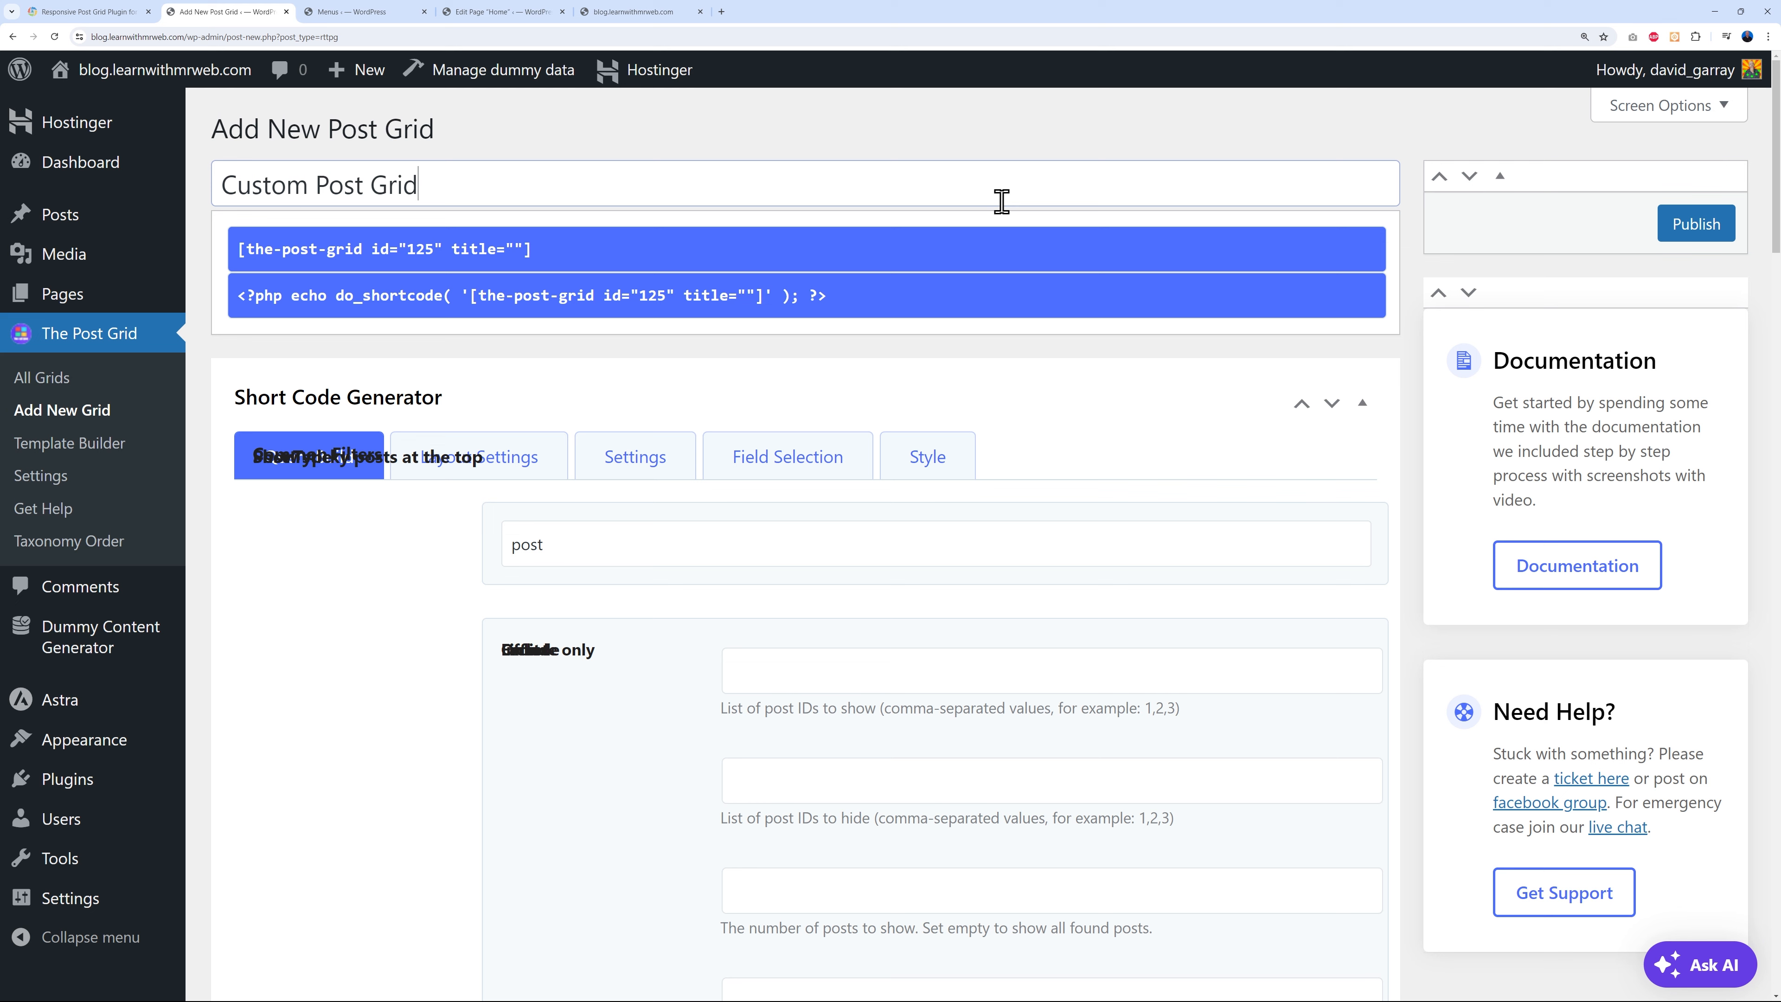
left_click(1081, 391)
left_click(1081, 391)
left_click(425, 652)
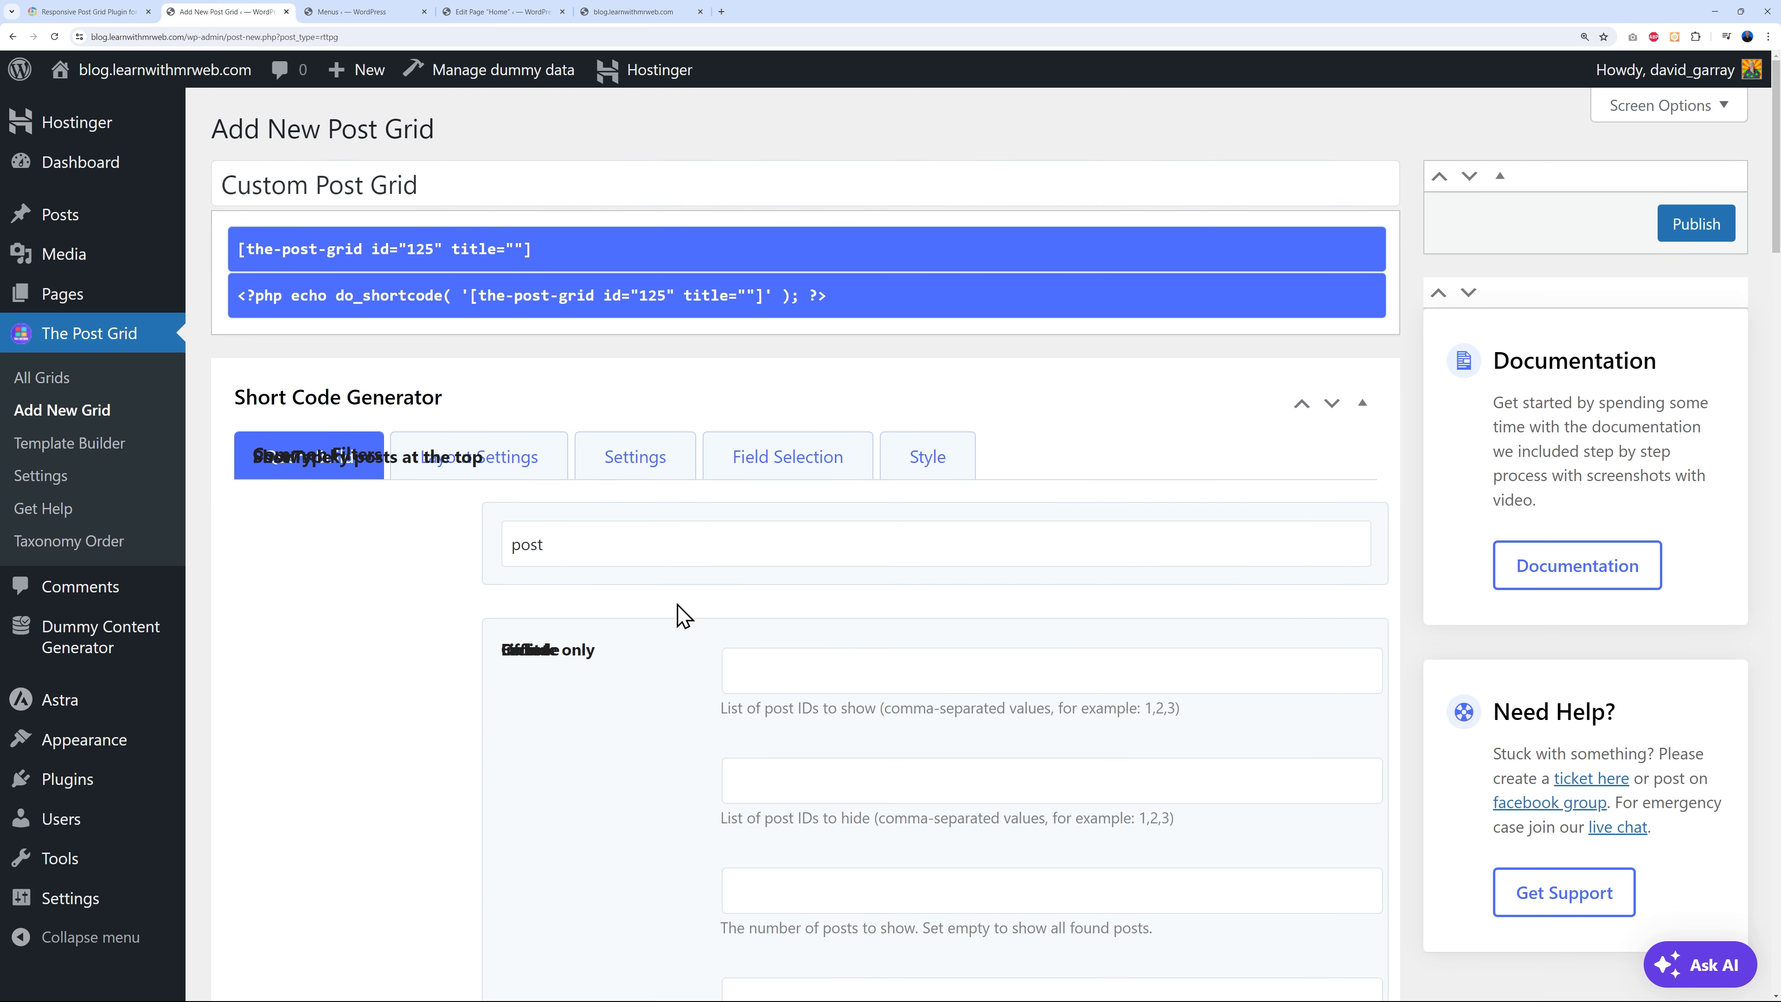
left_click(659, 558)
left_click(658, 558)
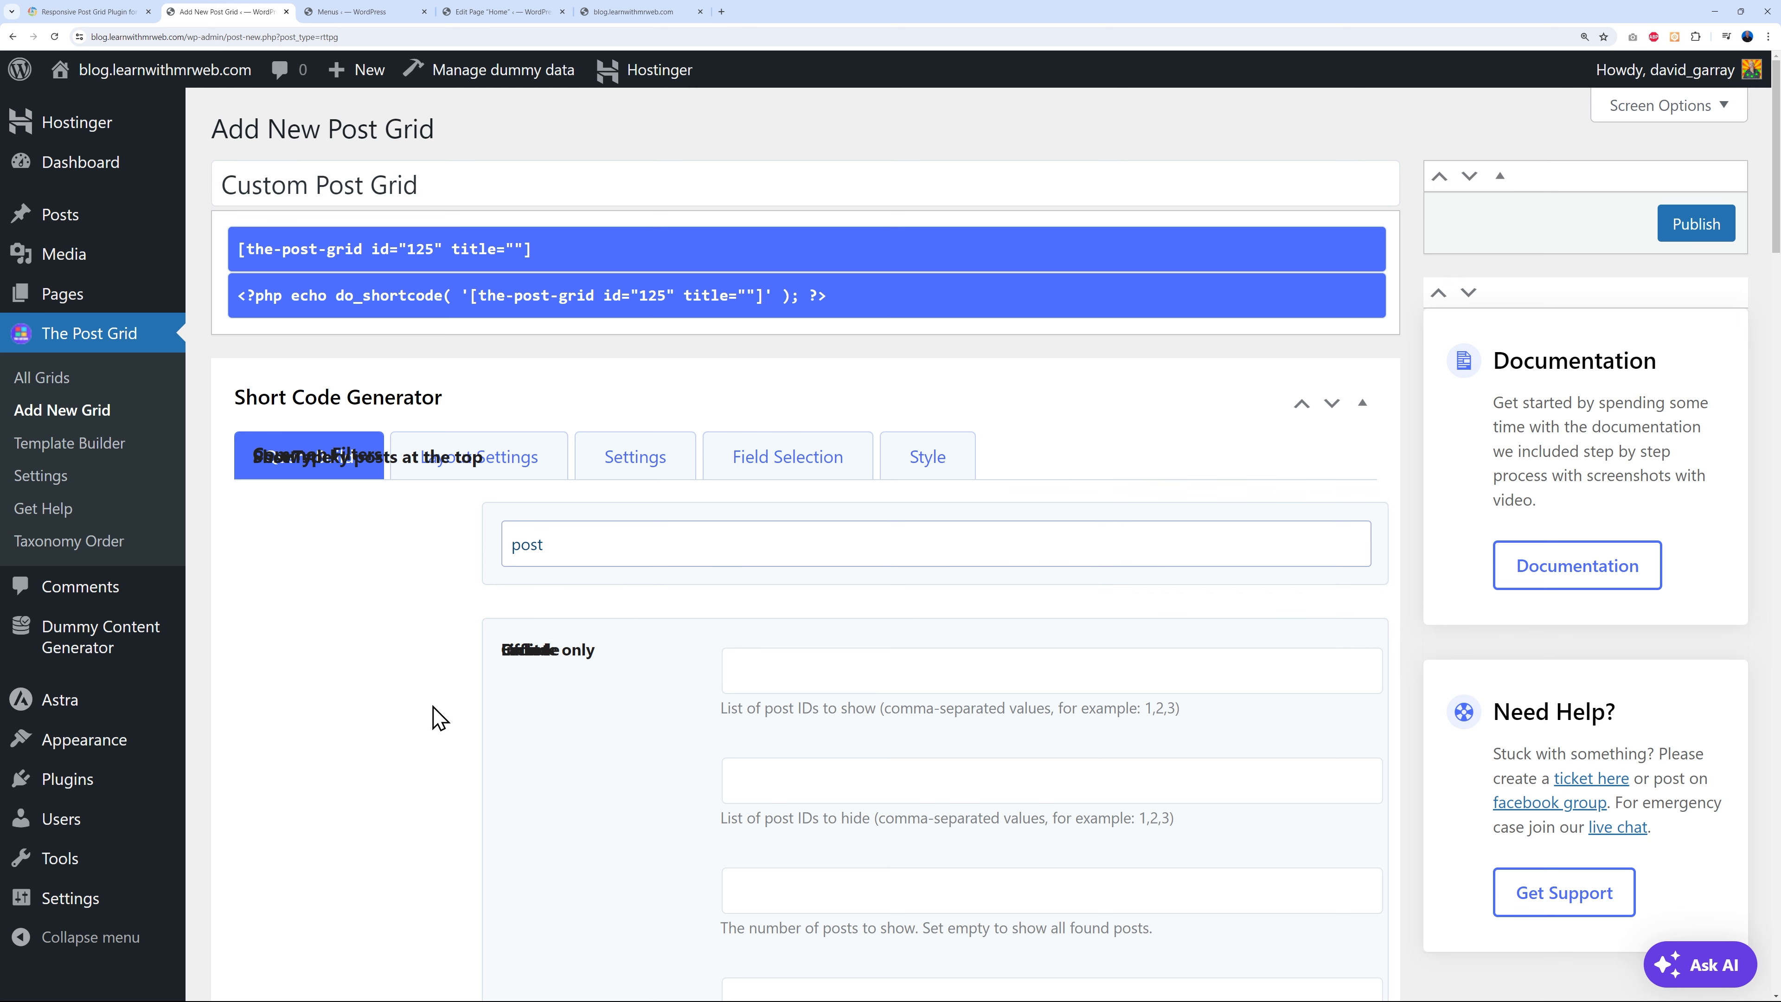
- Scroll through the grid's settings and its Layout Preview
scroll(445, 758, "down", 5)
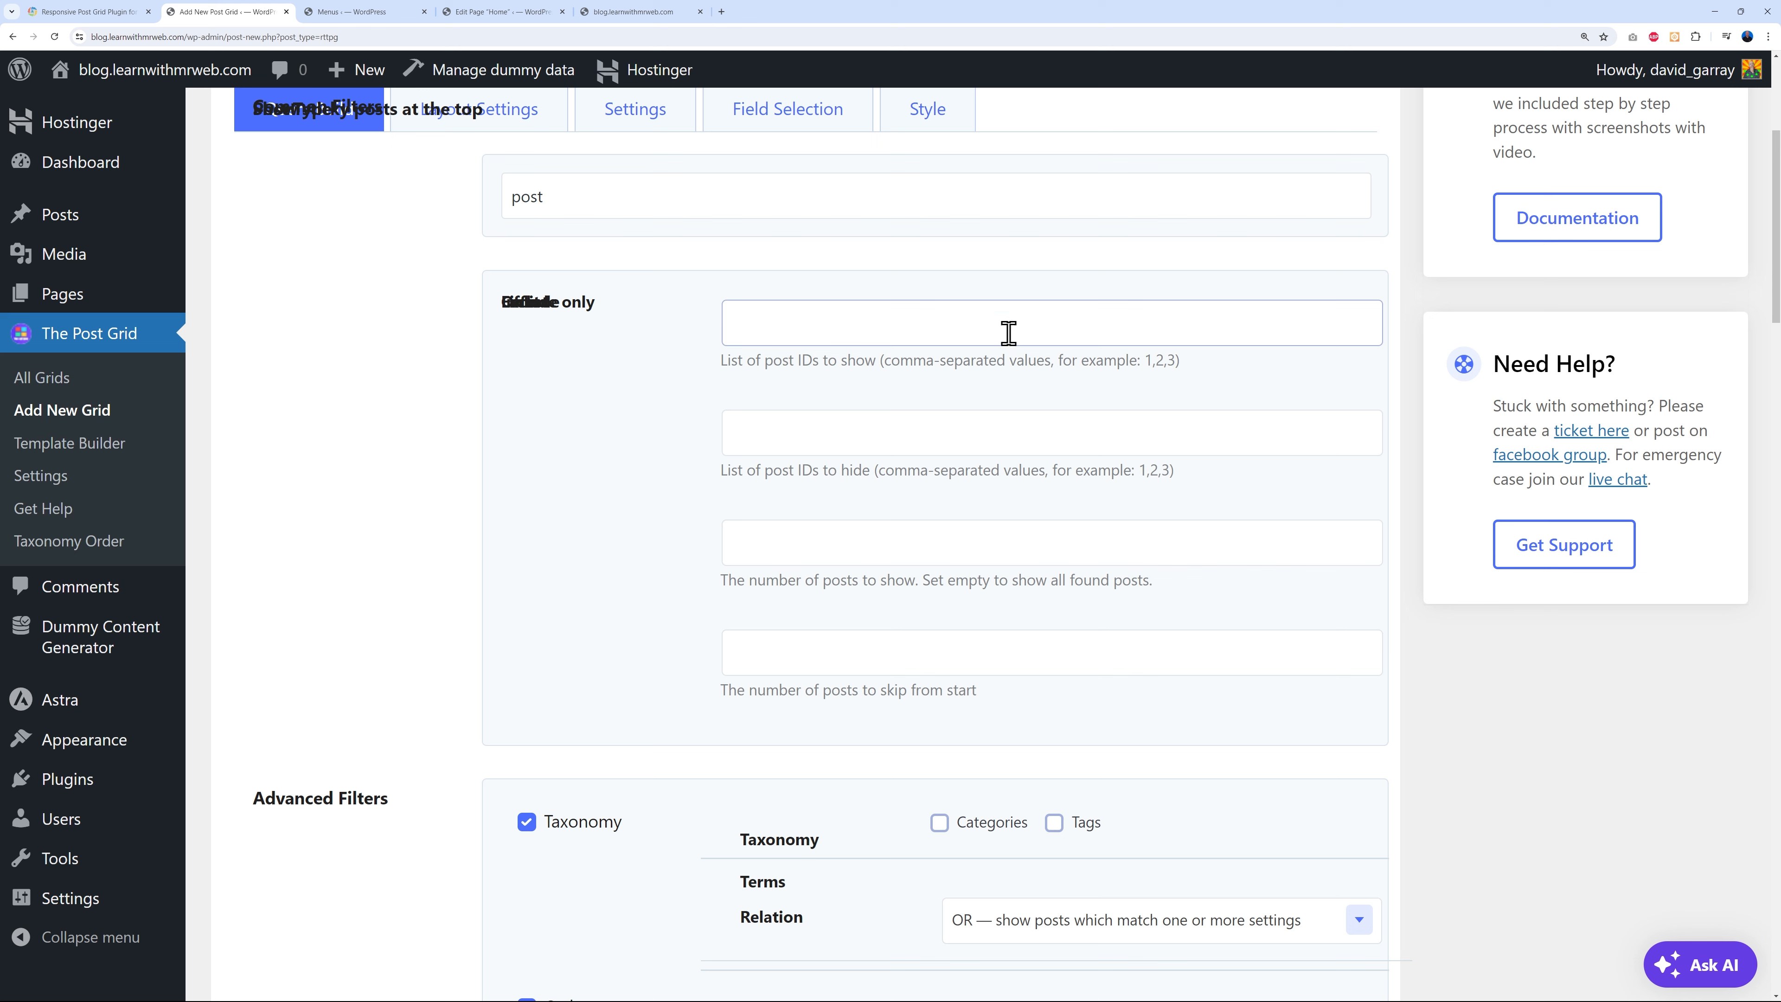
scroll(1006, 451, "down", 2)
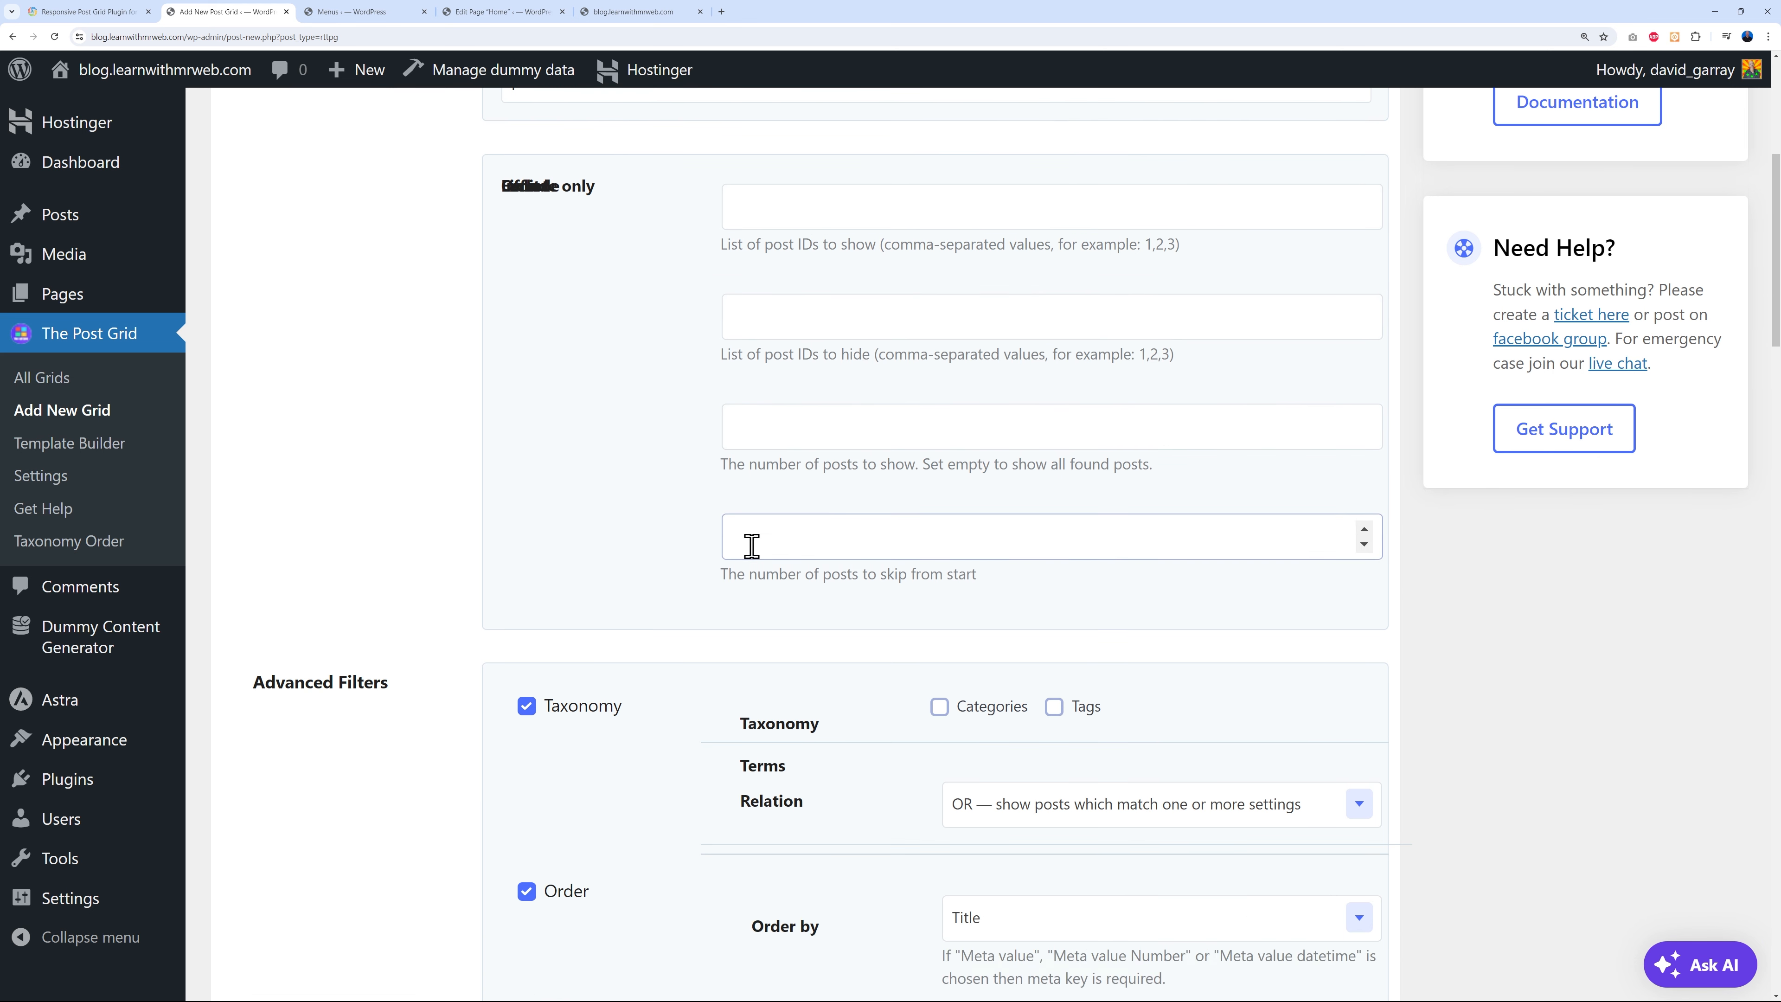
scroll(1503, 629, "down", 6)
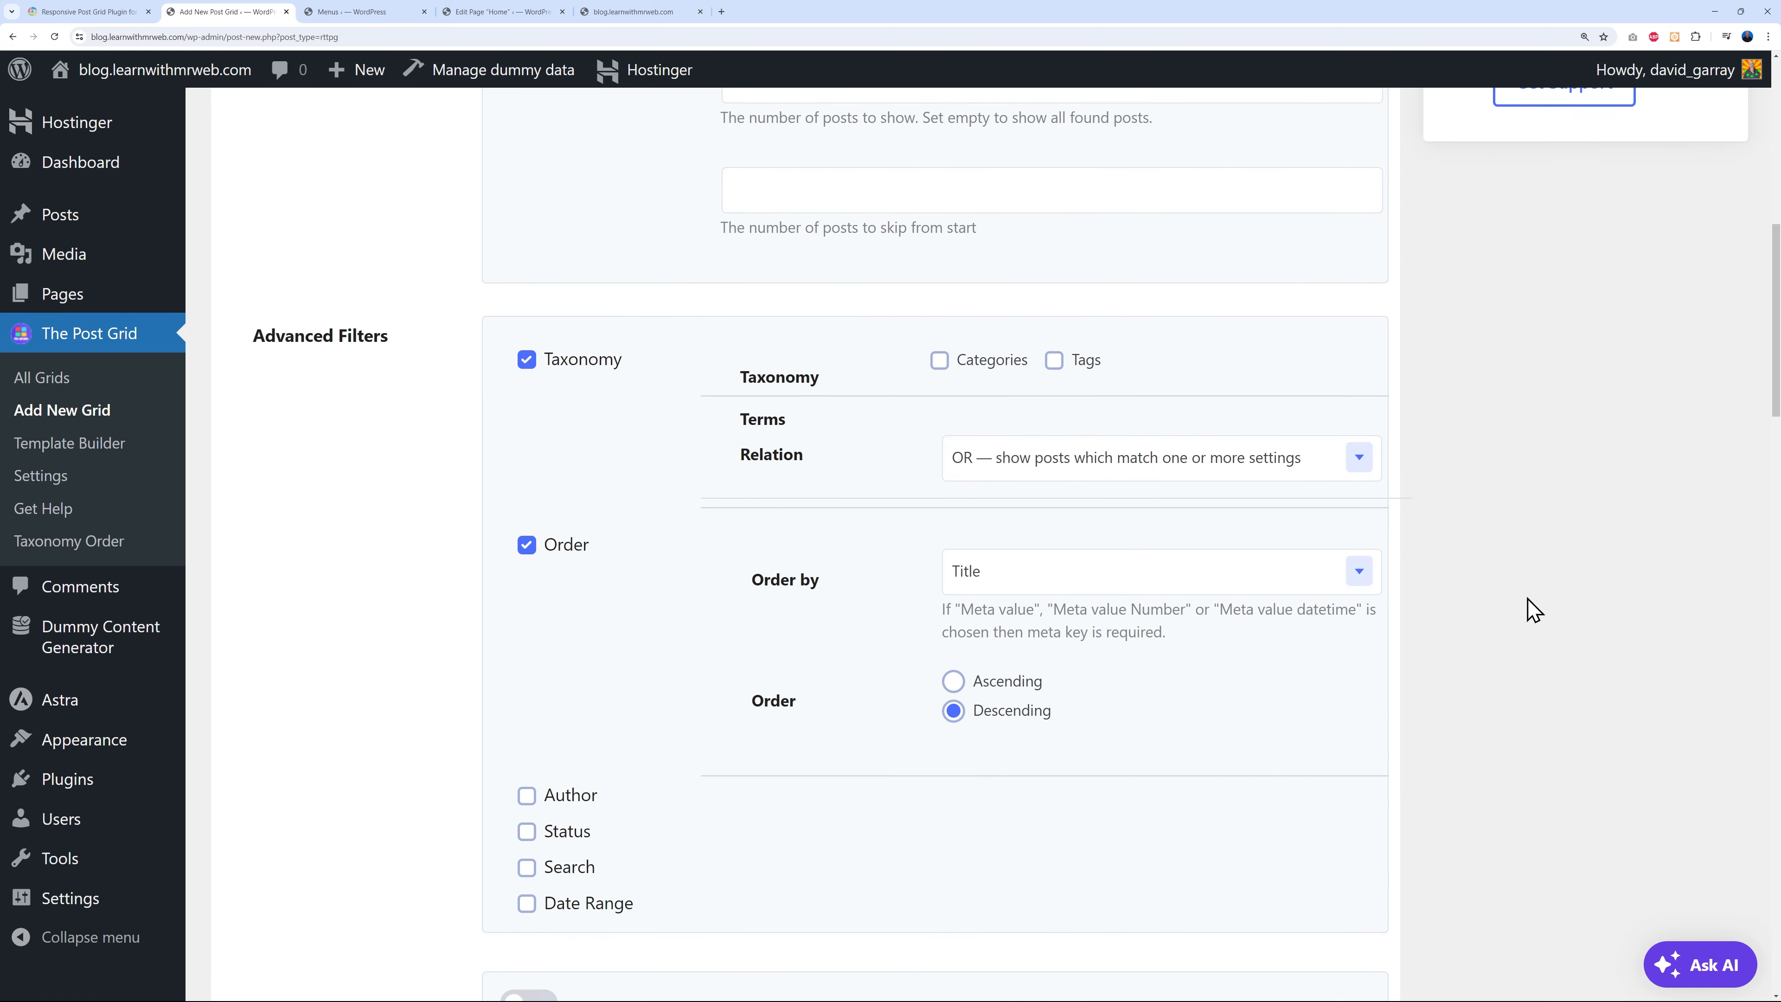
scroll(1530, 609, "up", 2)
scroll(721, 578, "down", 1)
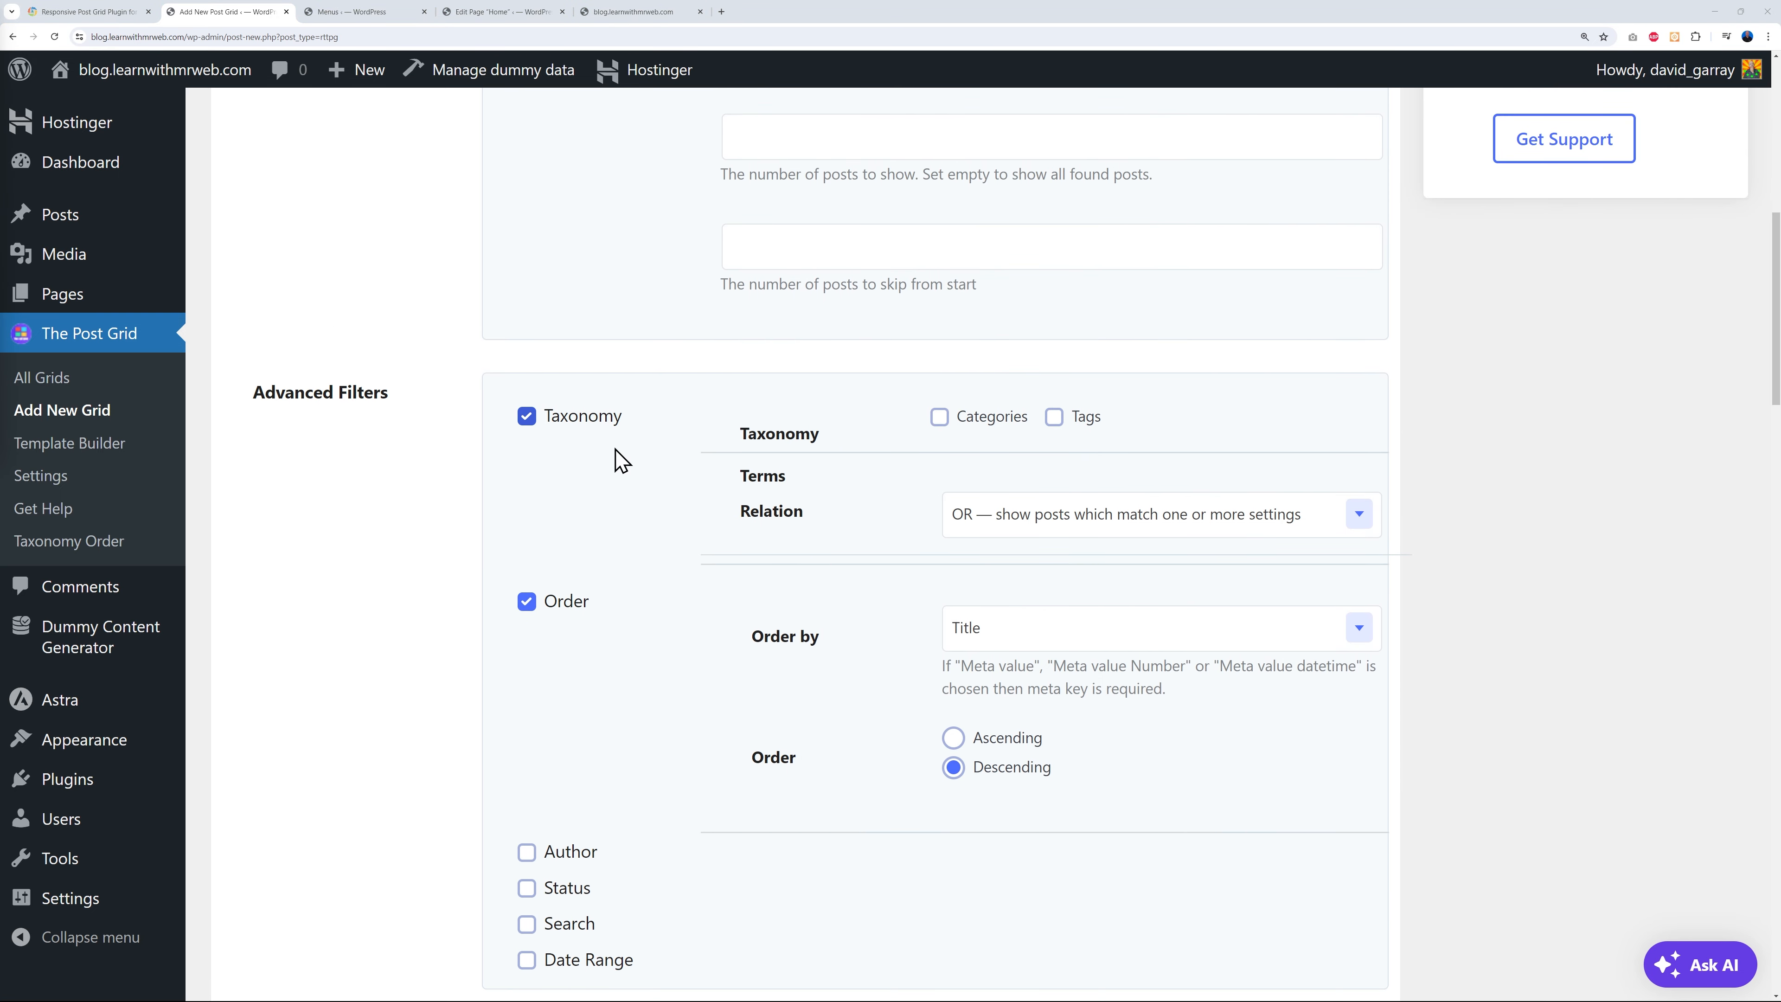
scroll(627, 666, "down", 2)
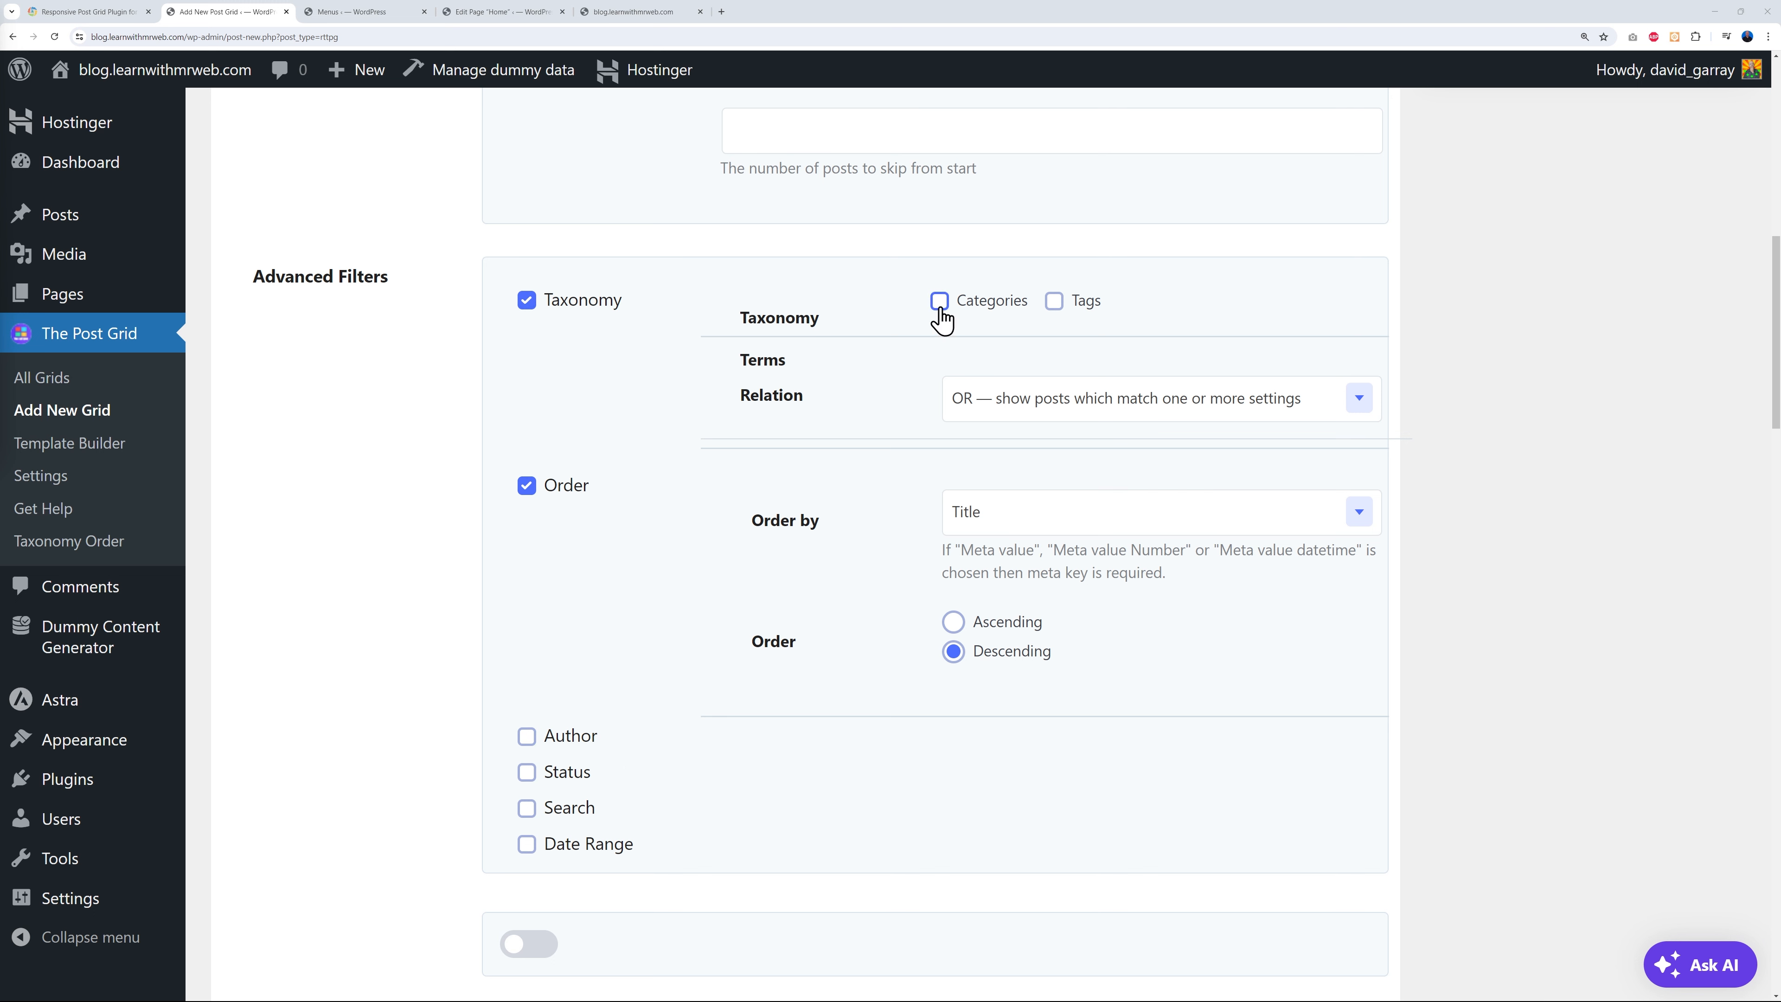
scroll(914, 505, "down", 6)
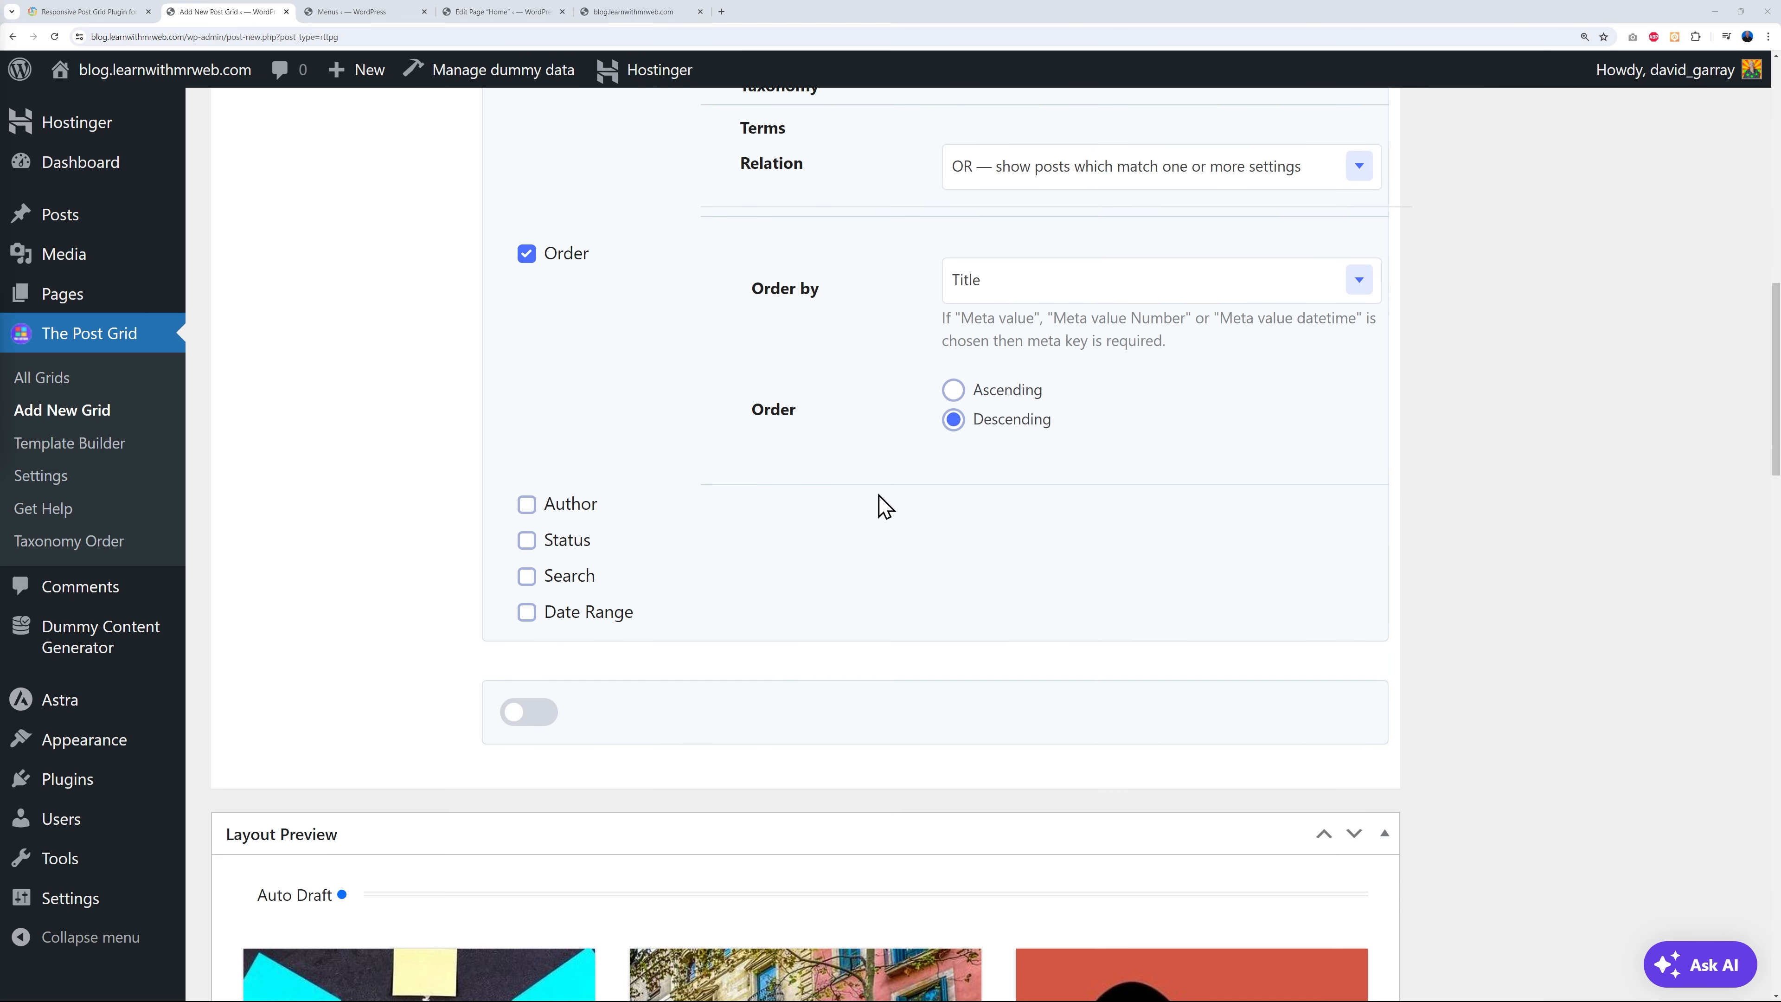
scroll(1495, 684, "down", 4)
scroll(1498, 710, "down", 4)
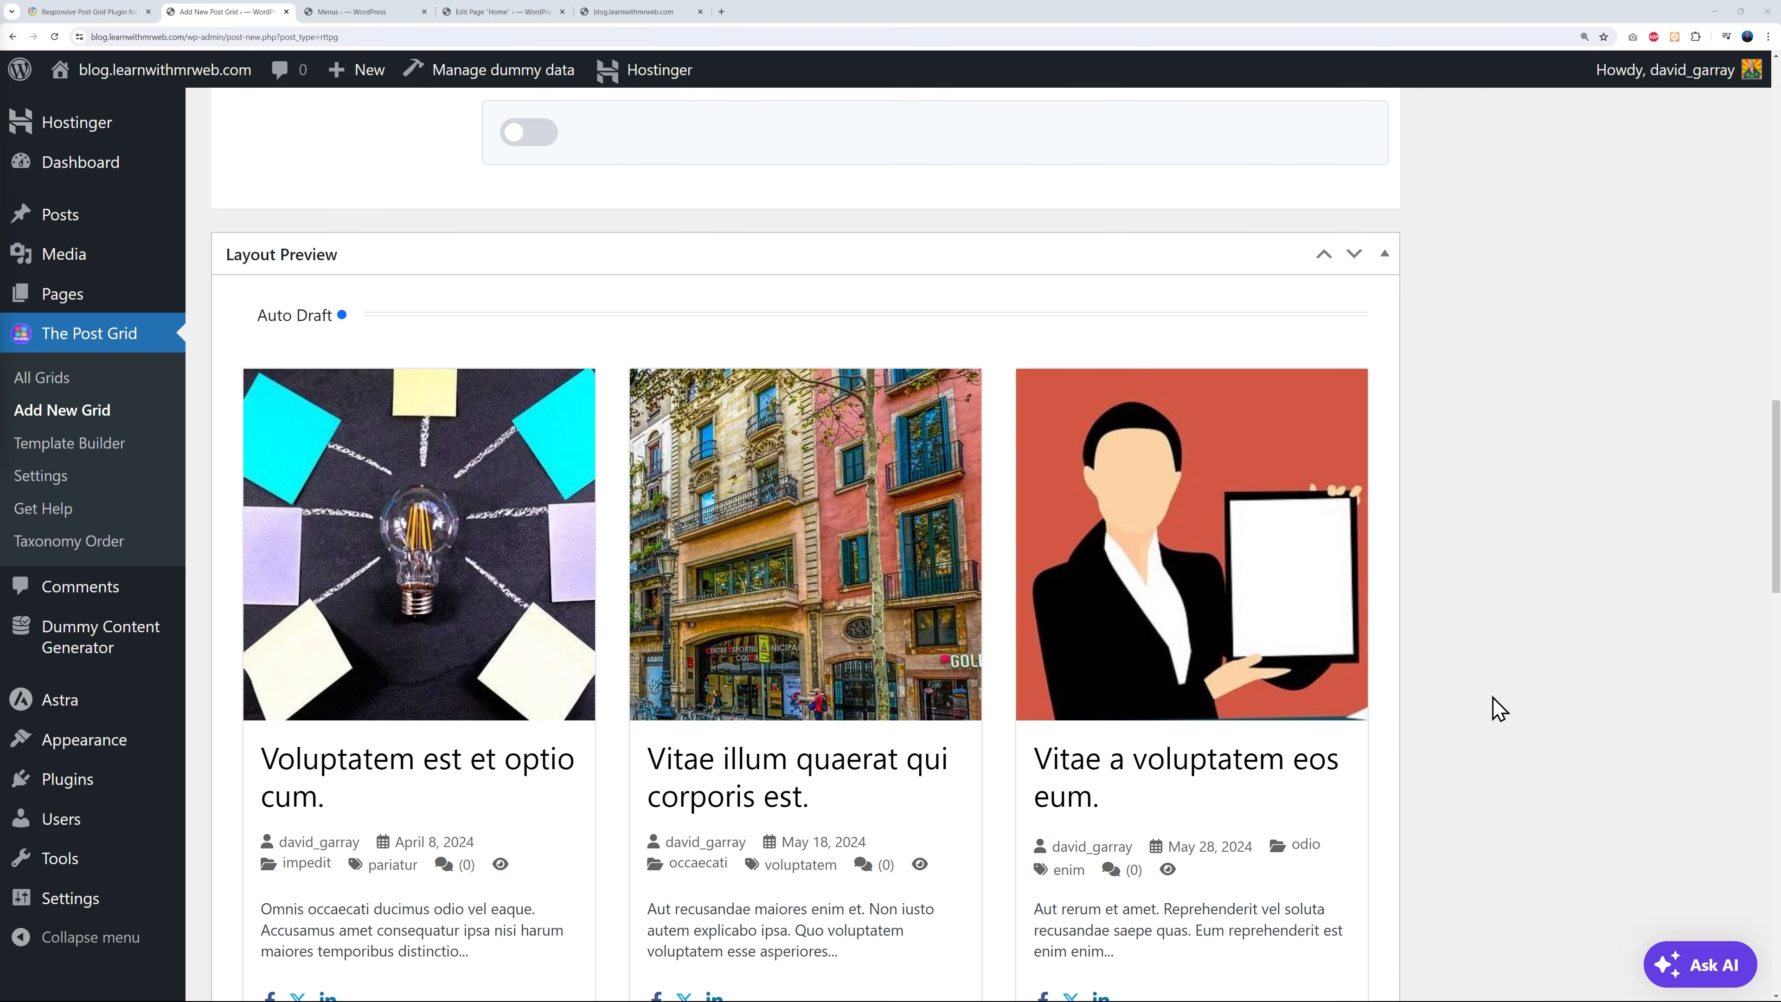
scroll(1492, 694, "down", 2)
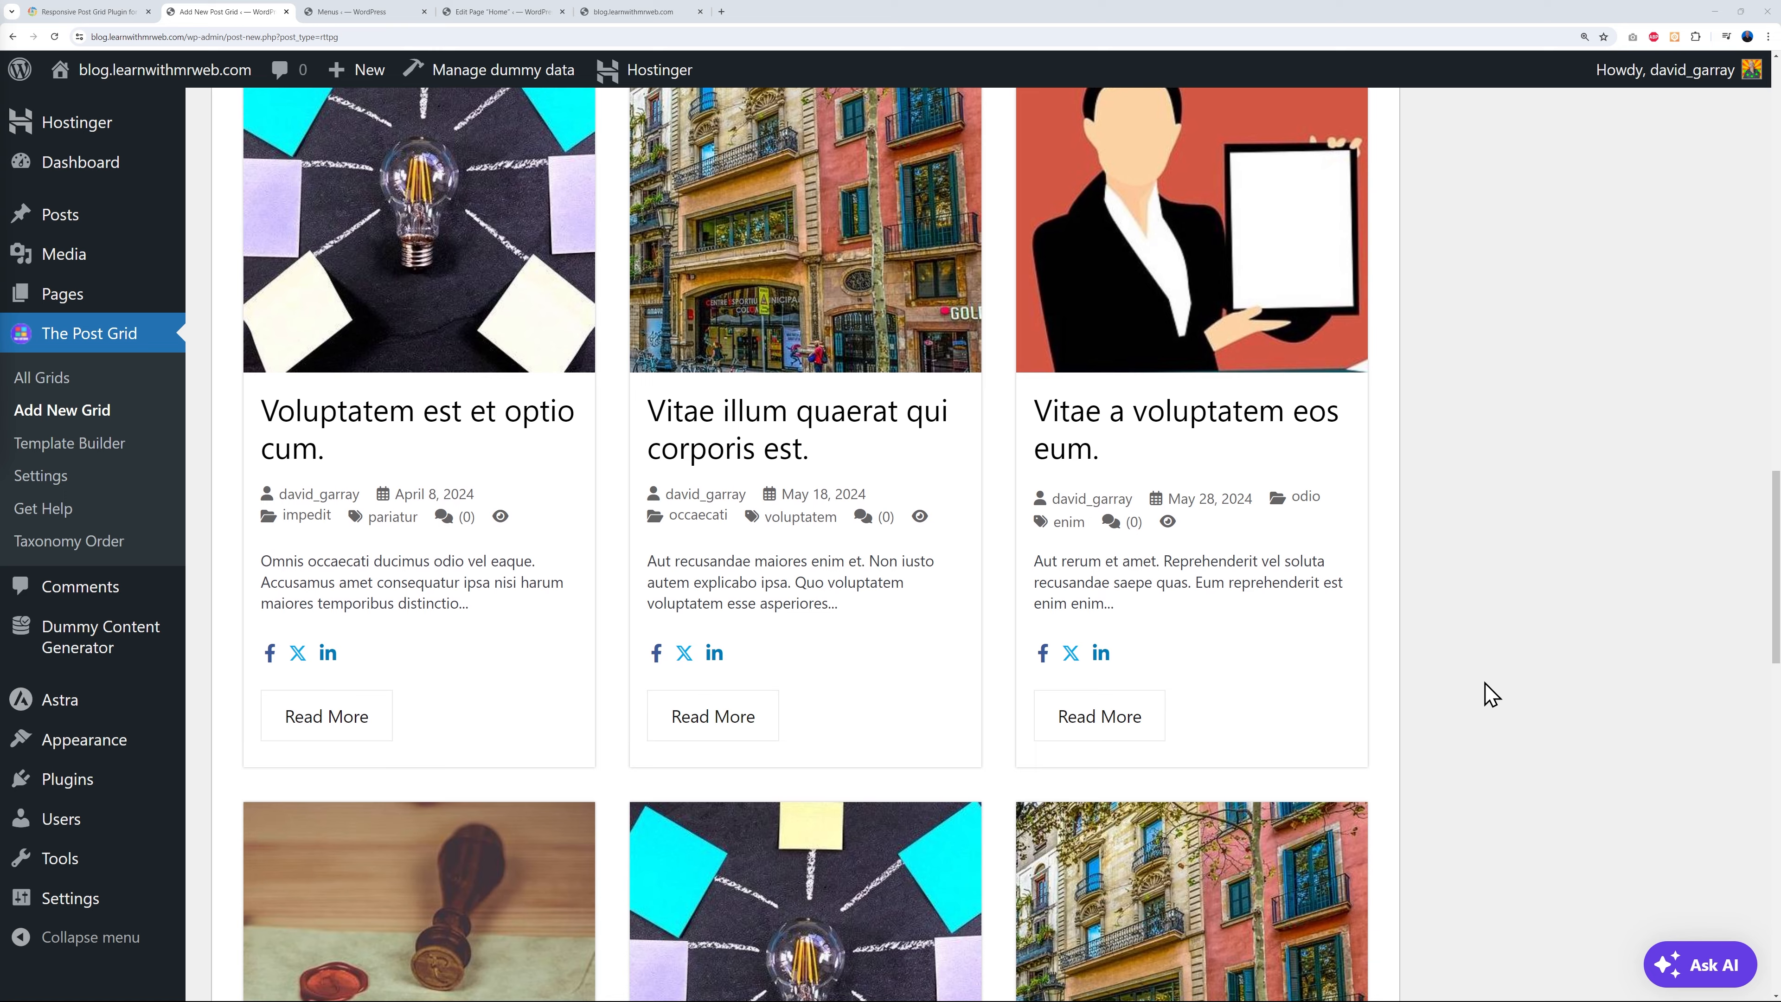
scroll(1481, 691, "down", 8)
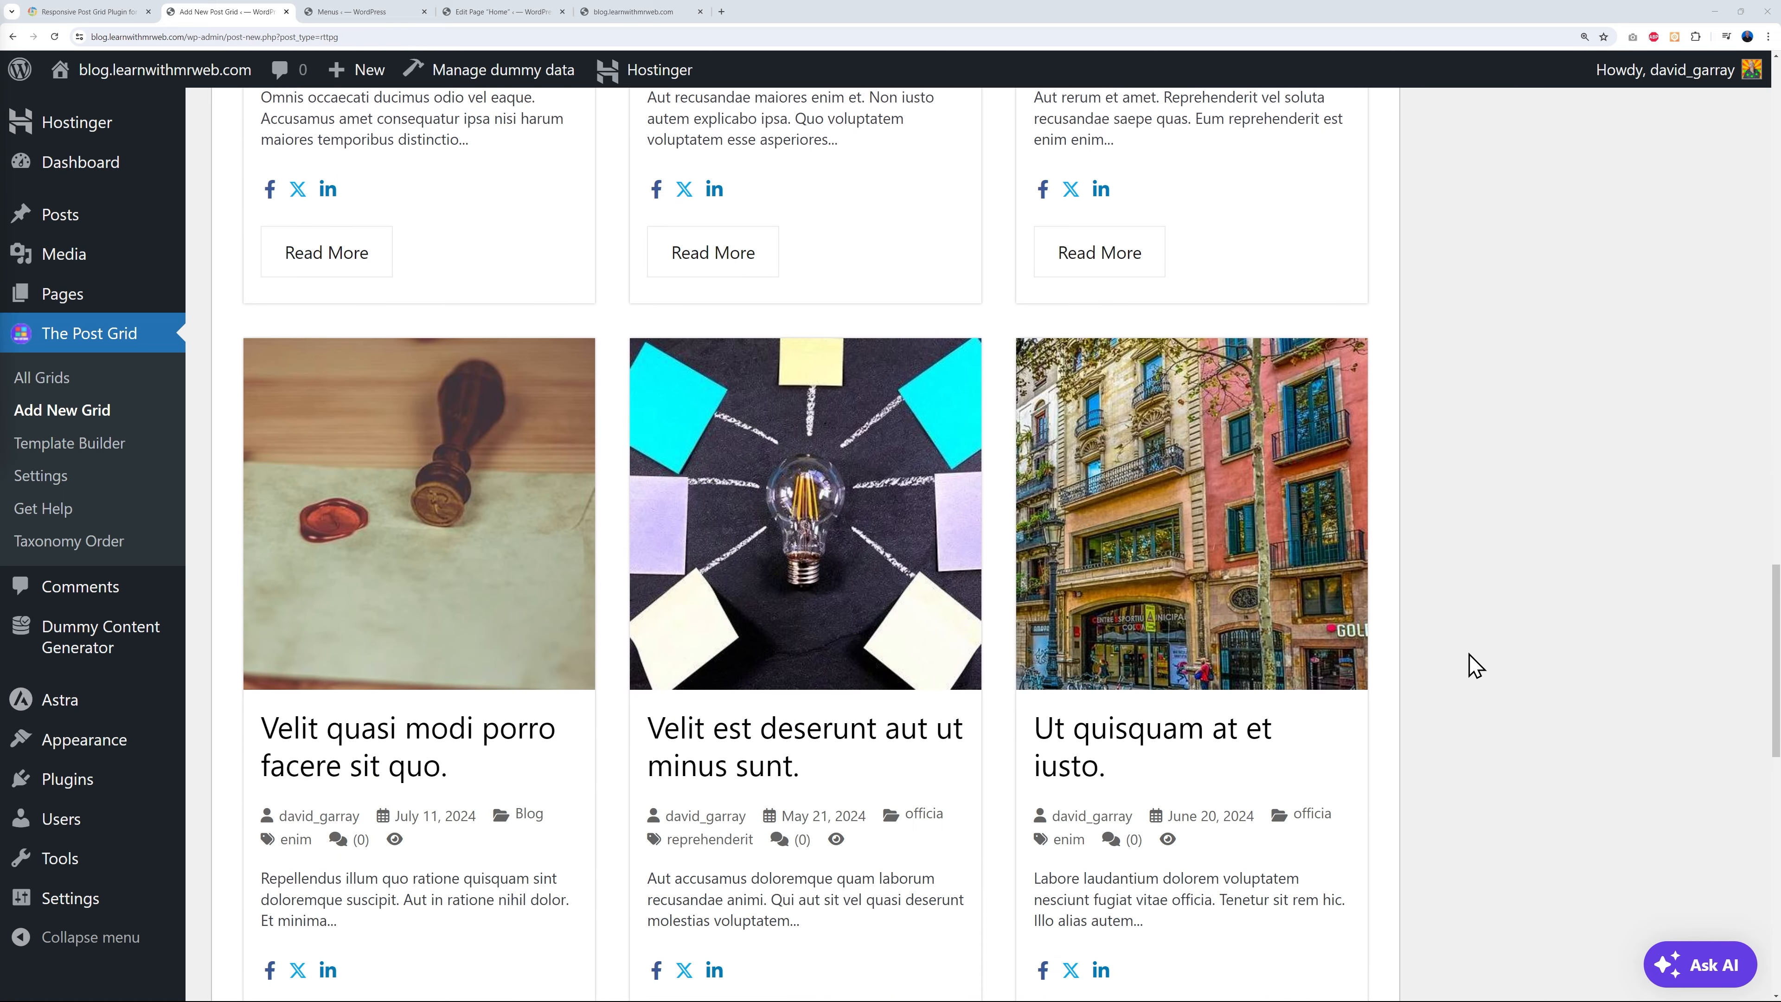
scroll(1485, 674, "down", 5)
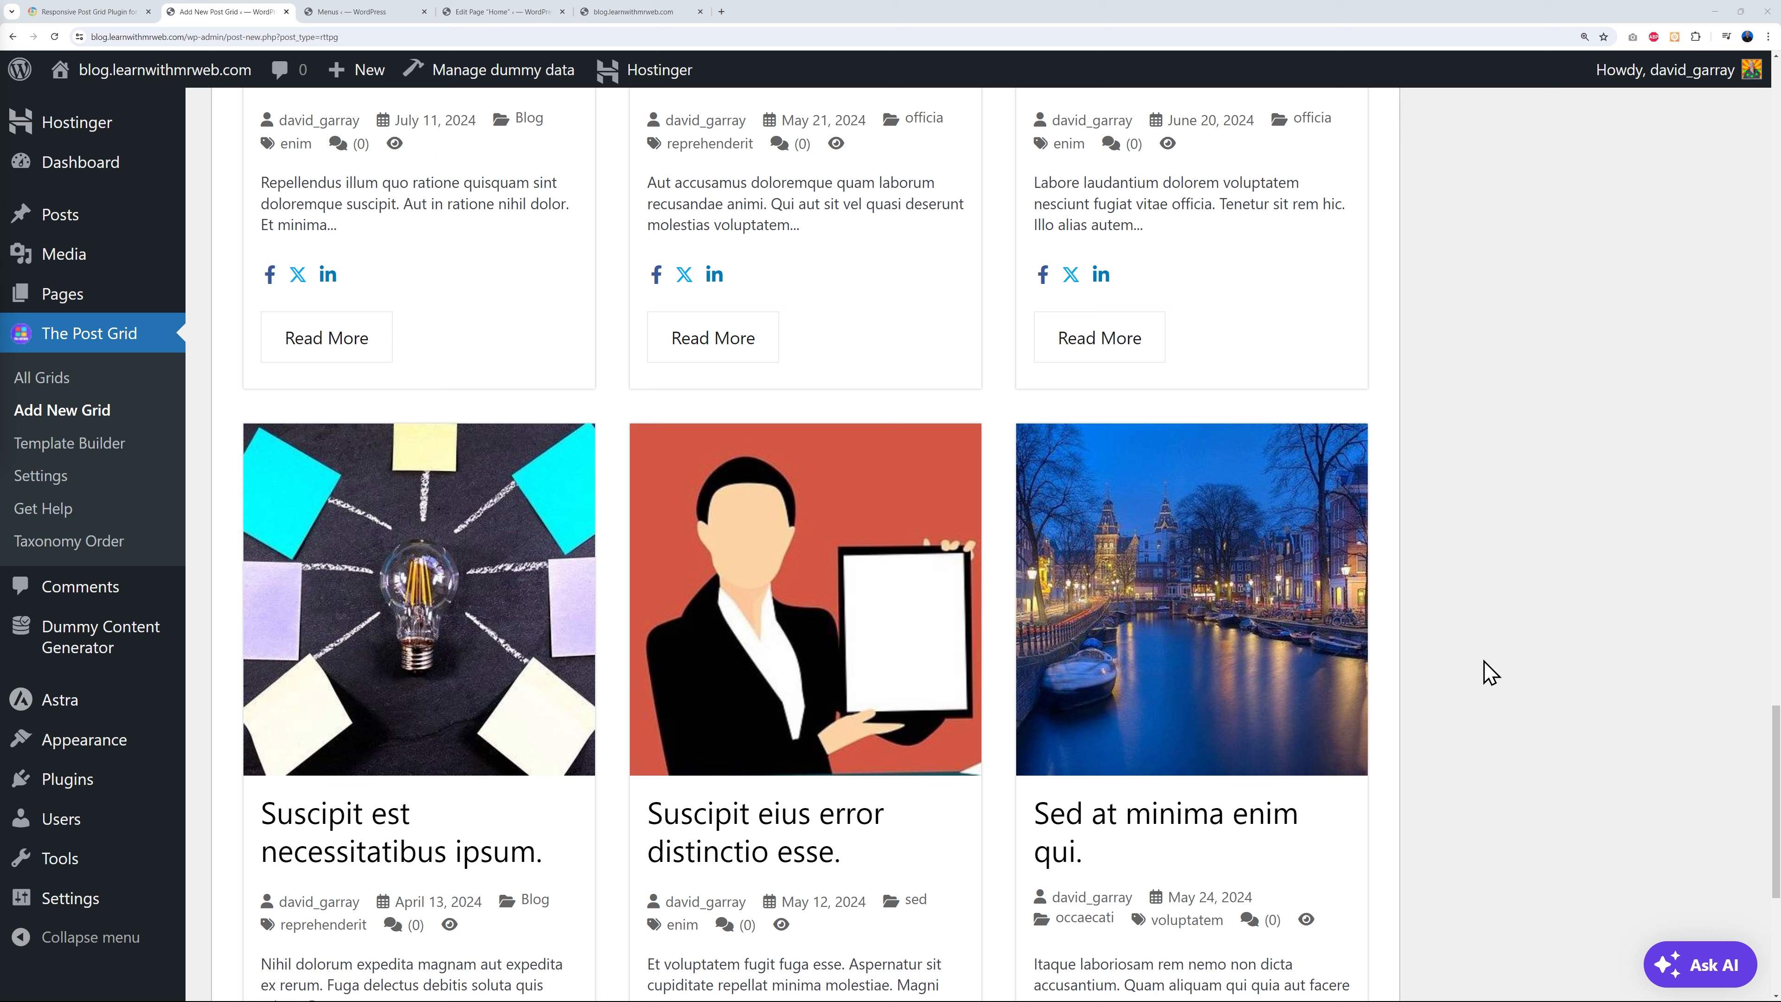
- View the post 'Et est sit voluptas autem.' on the blog, then filter Template Builder to single templates
left_click(95, 446)
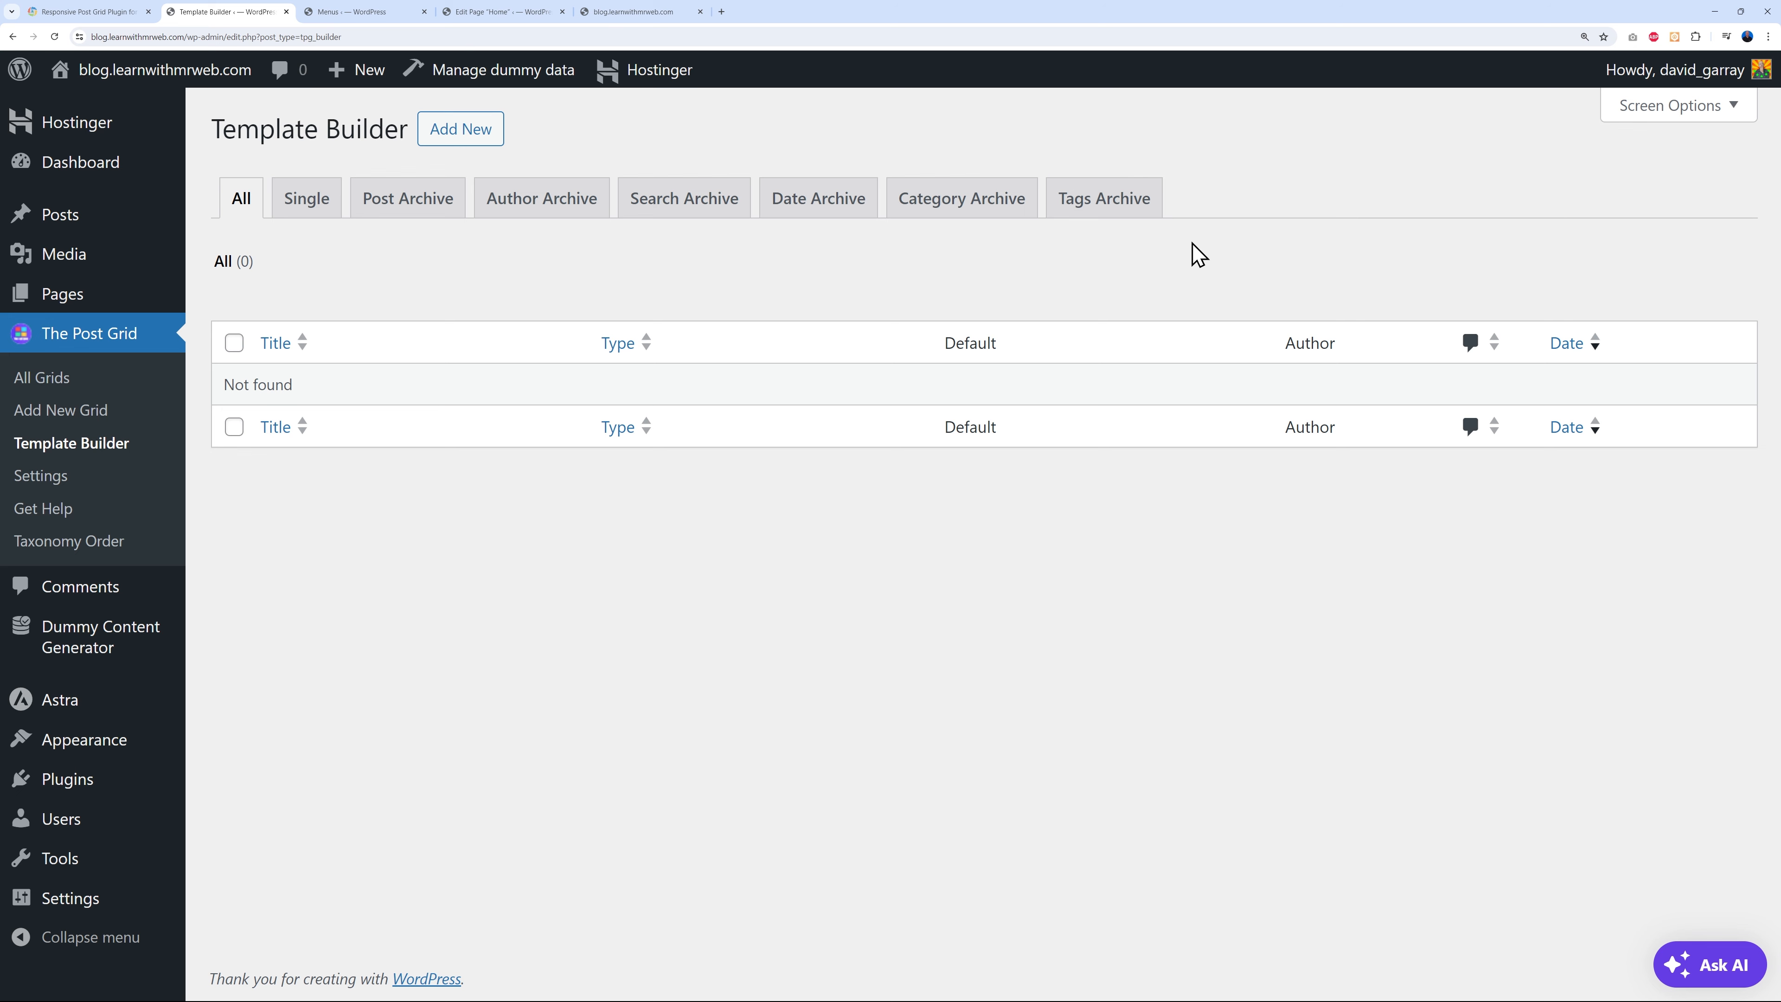
left_click(673, 12)
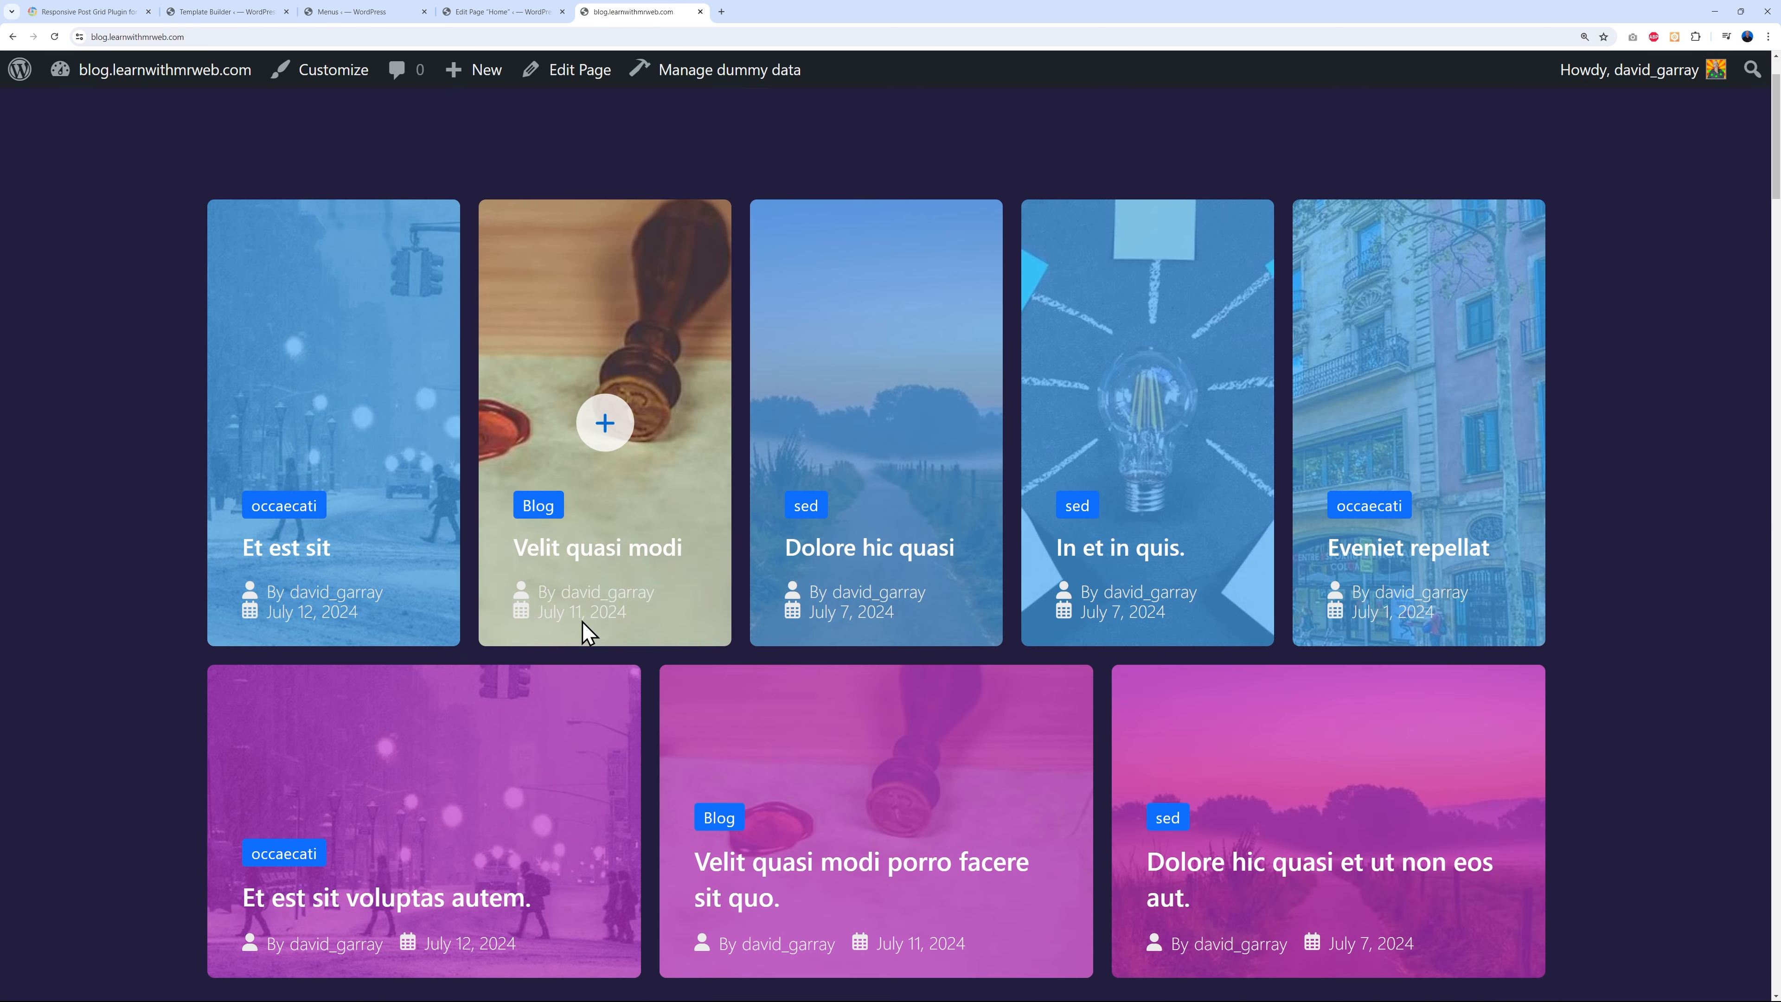
left_click(299, 547)
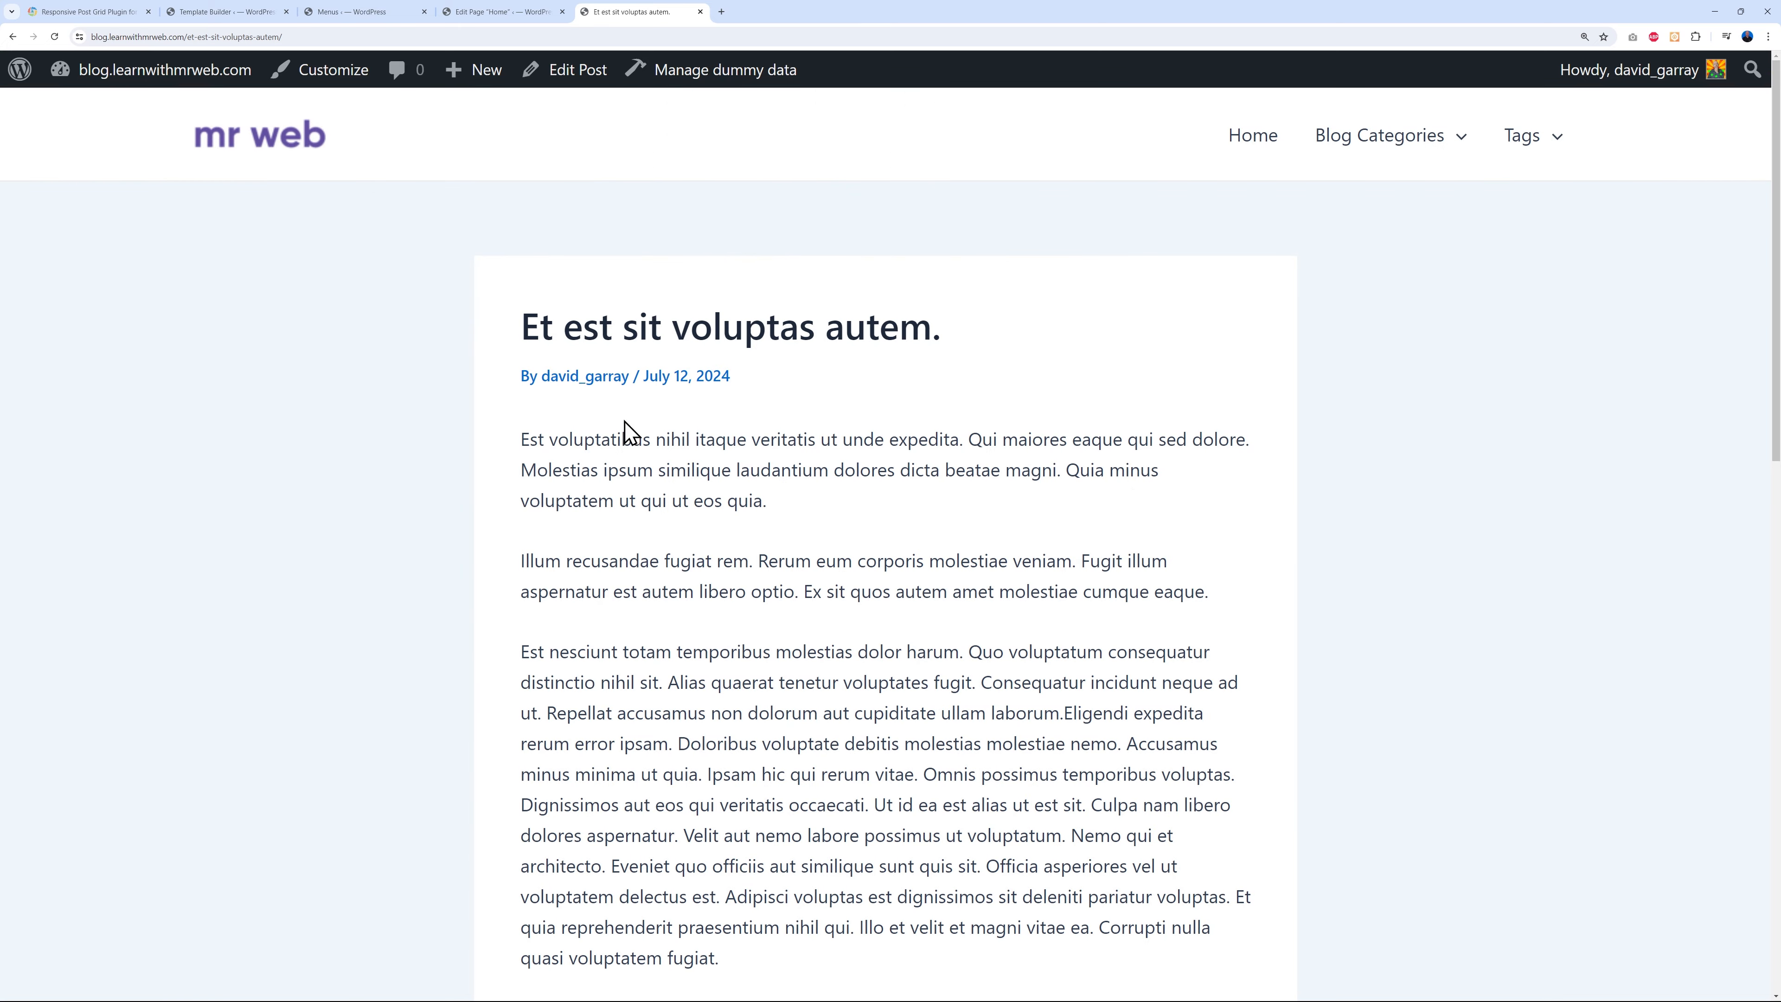
scroll(1352, 639, "down", 4)
scroll(1352, 640, "up", 4)
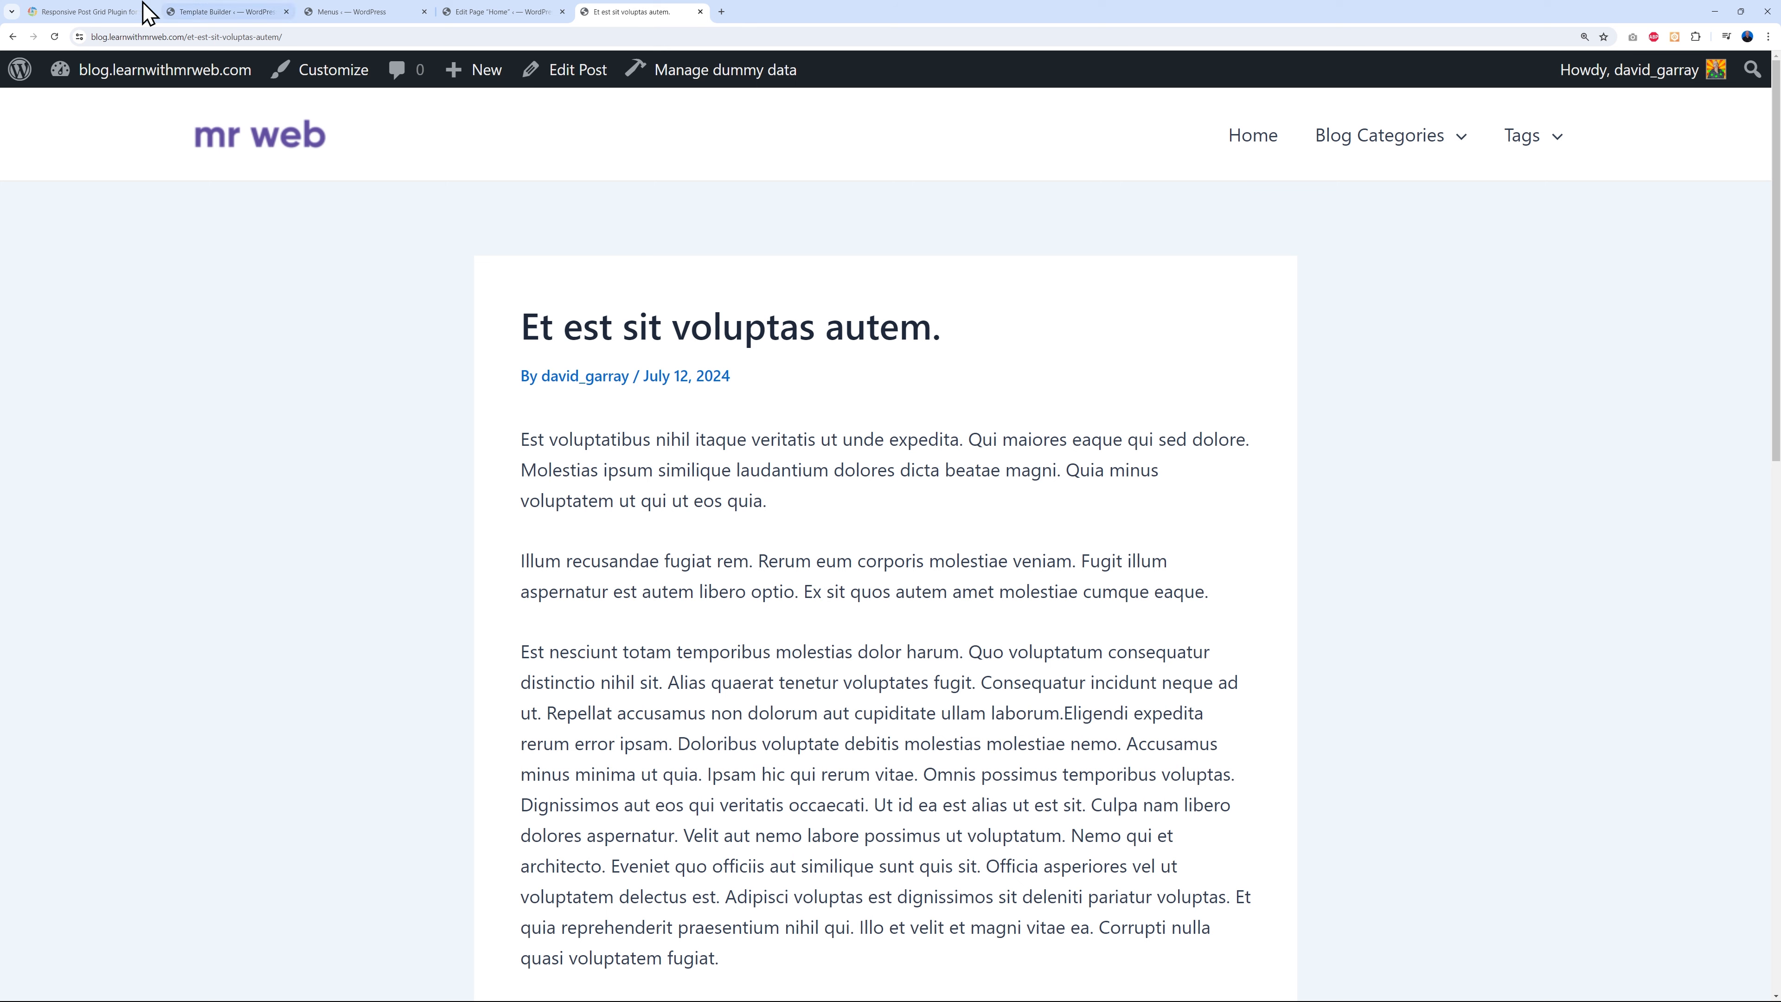
left_click(203, 12)
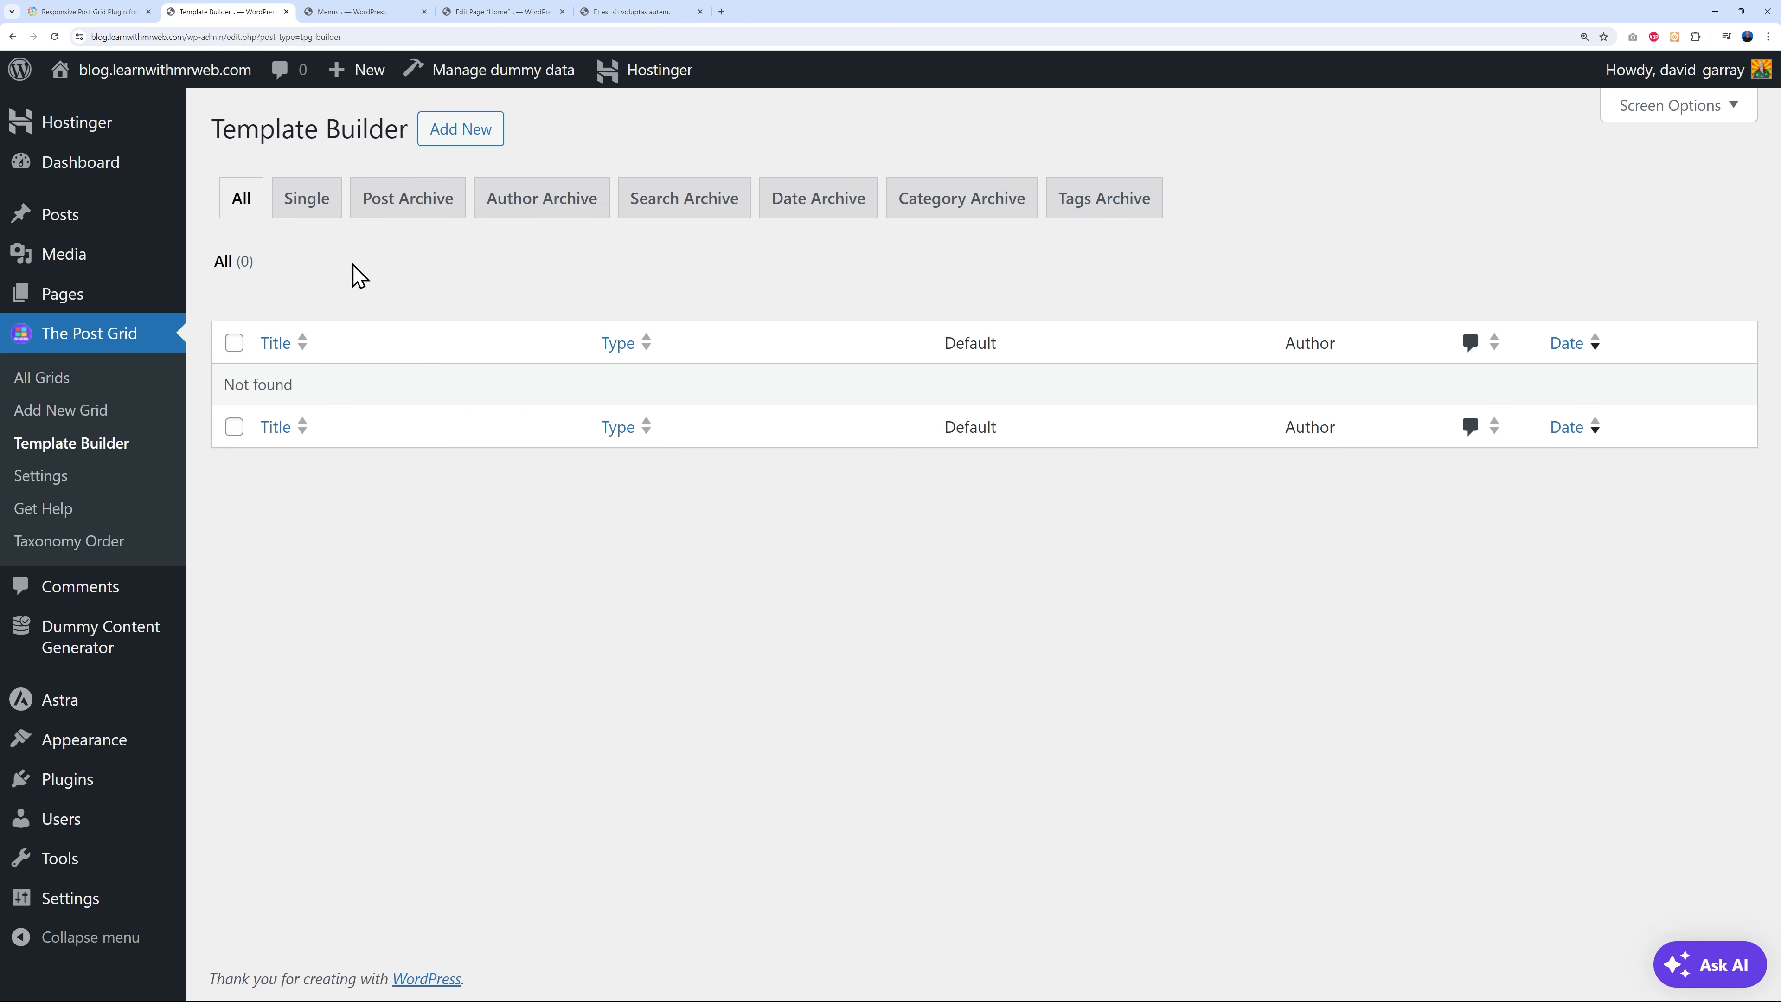
left_click(312, 207)
- Create a default single template named 'Custom Single Post' and open it in the block editor
left_click(465, 144)
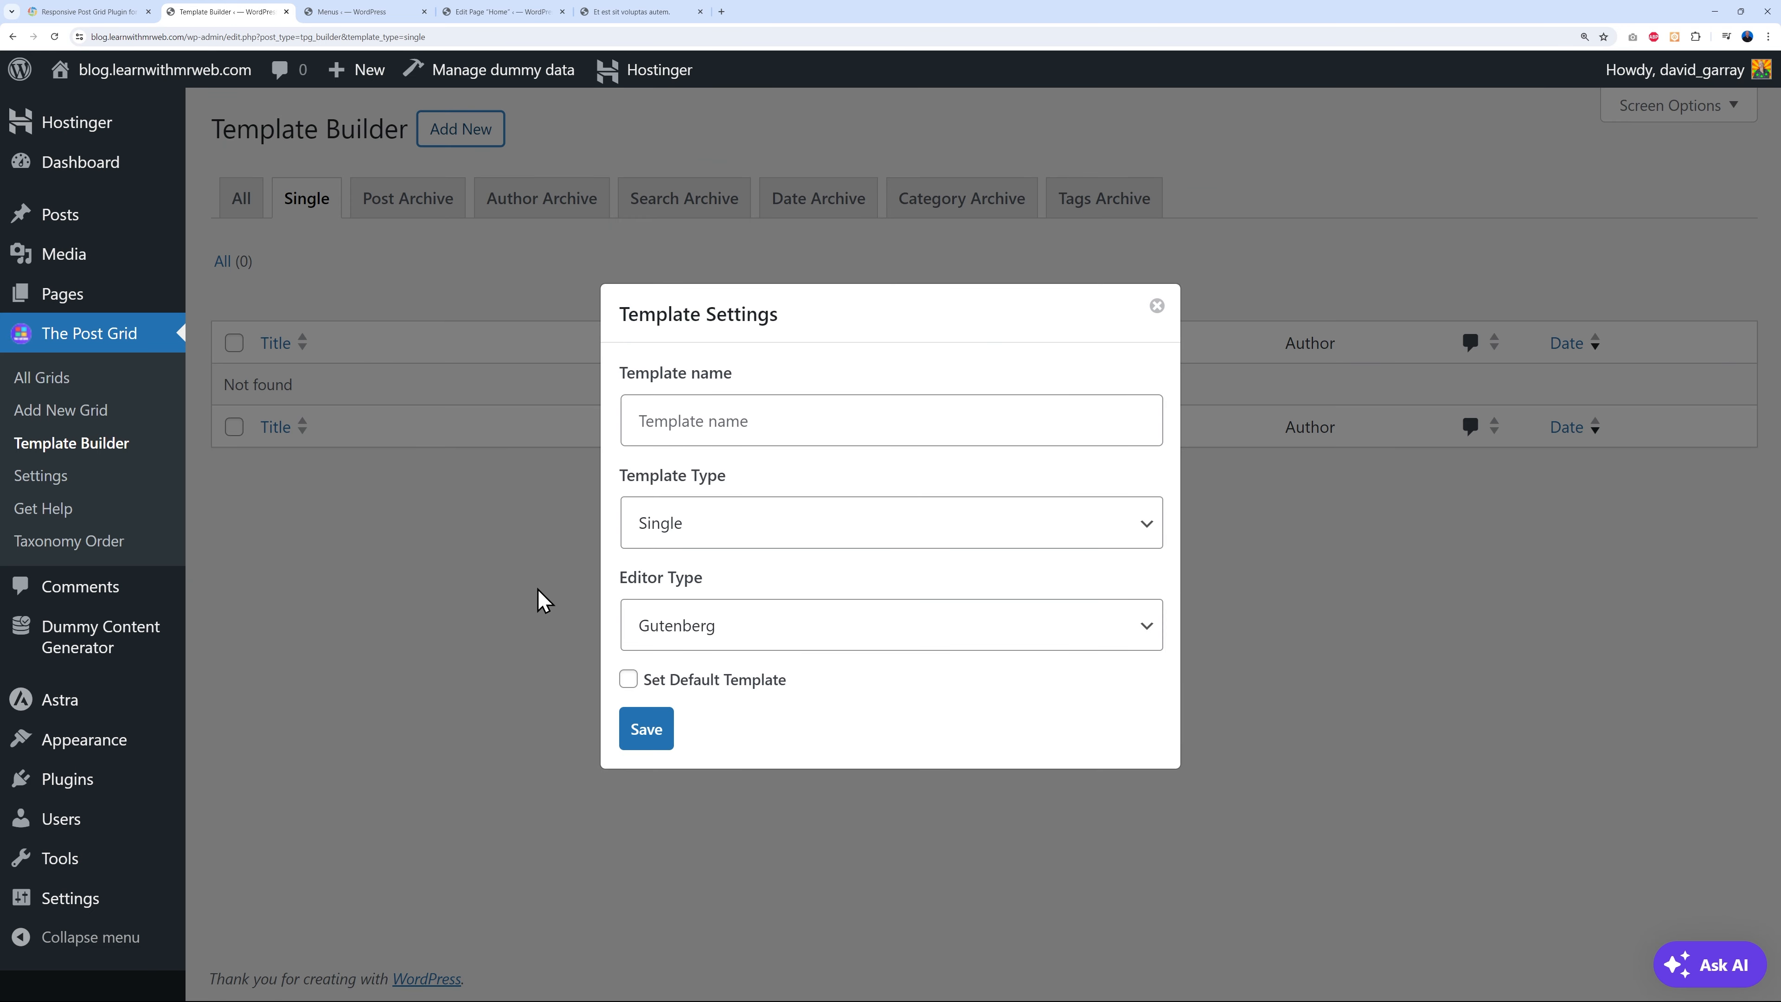
left_click(768, 419)
type("Custom Sin")
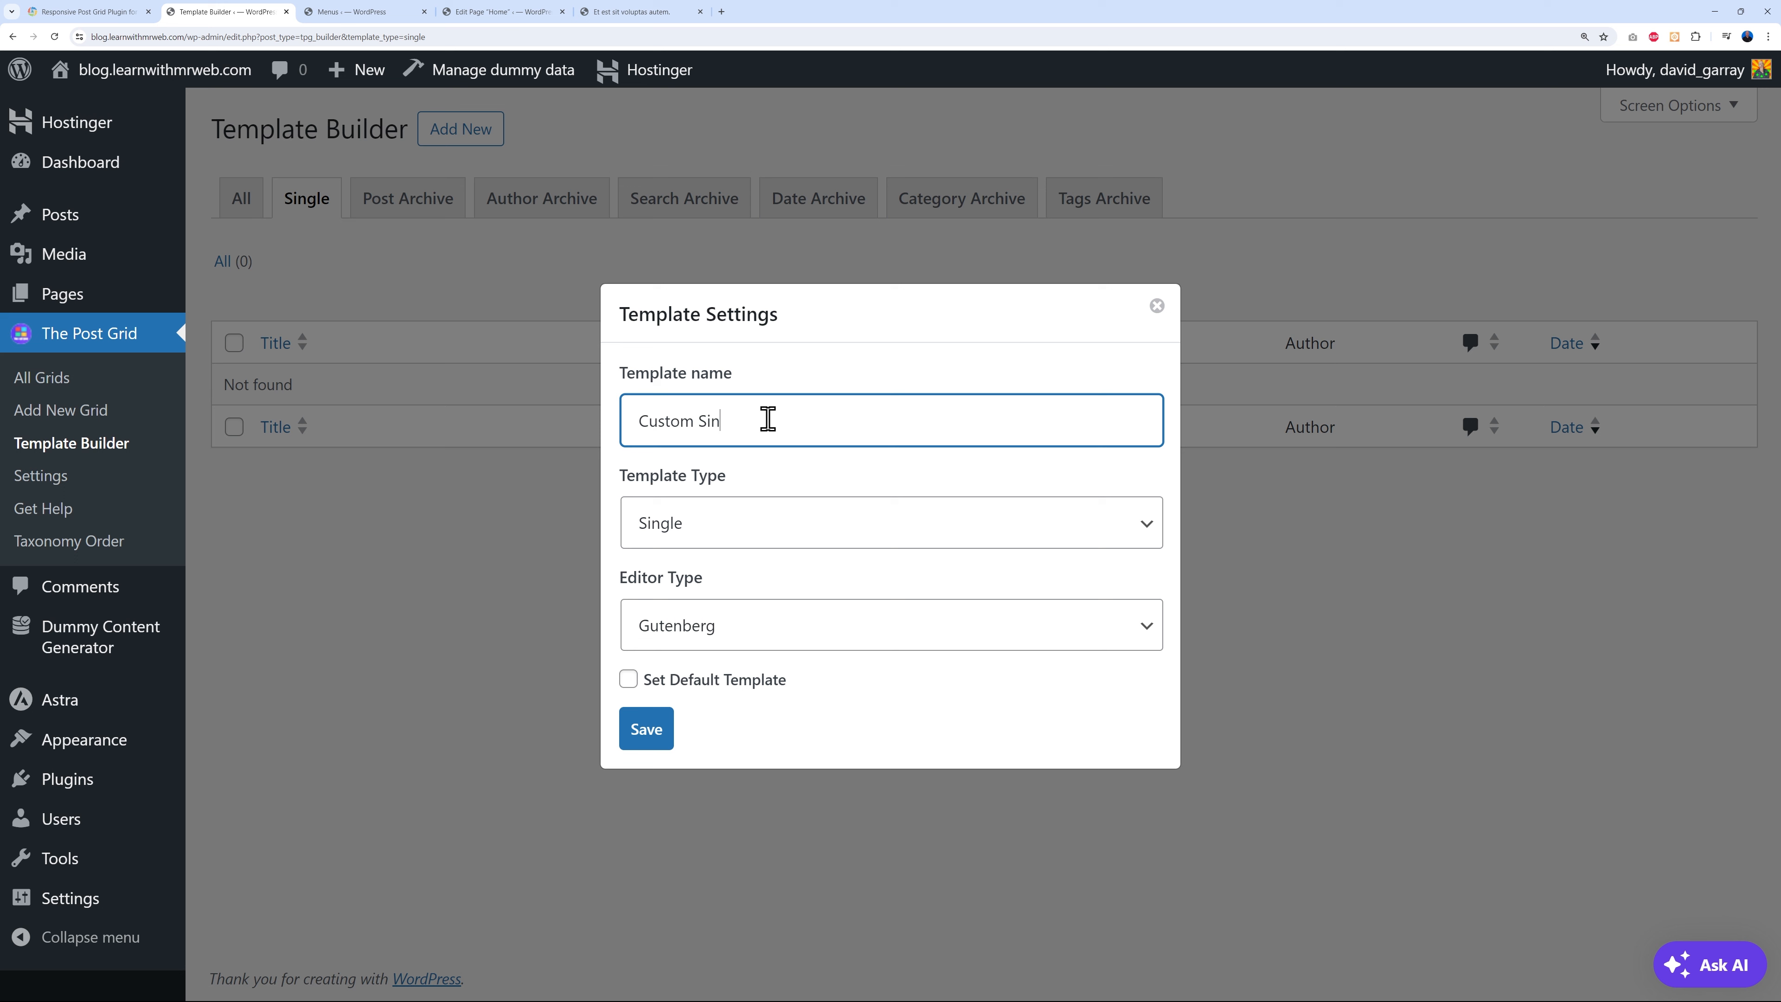
type("gle Post")
left_click(630, 680)
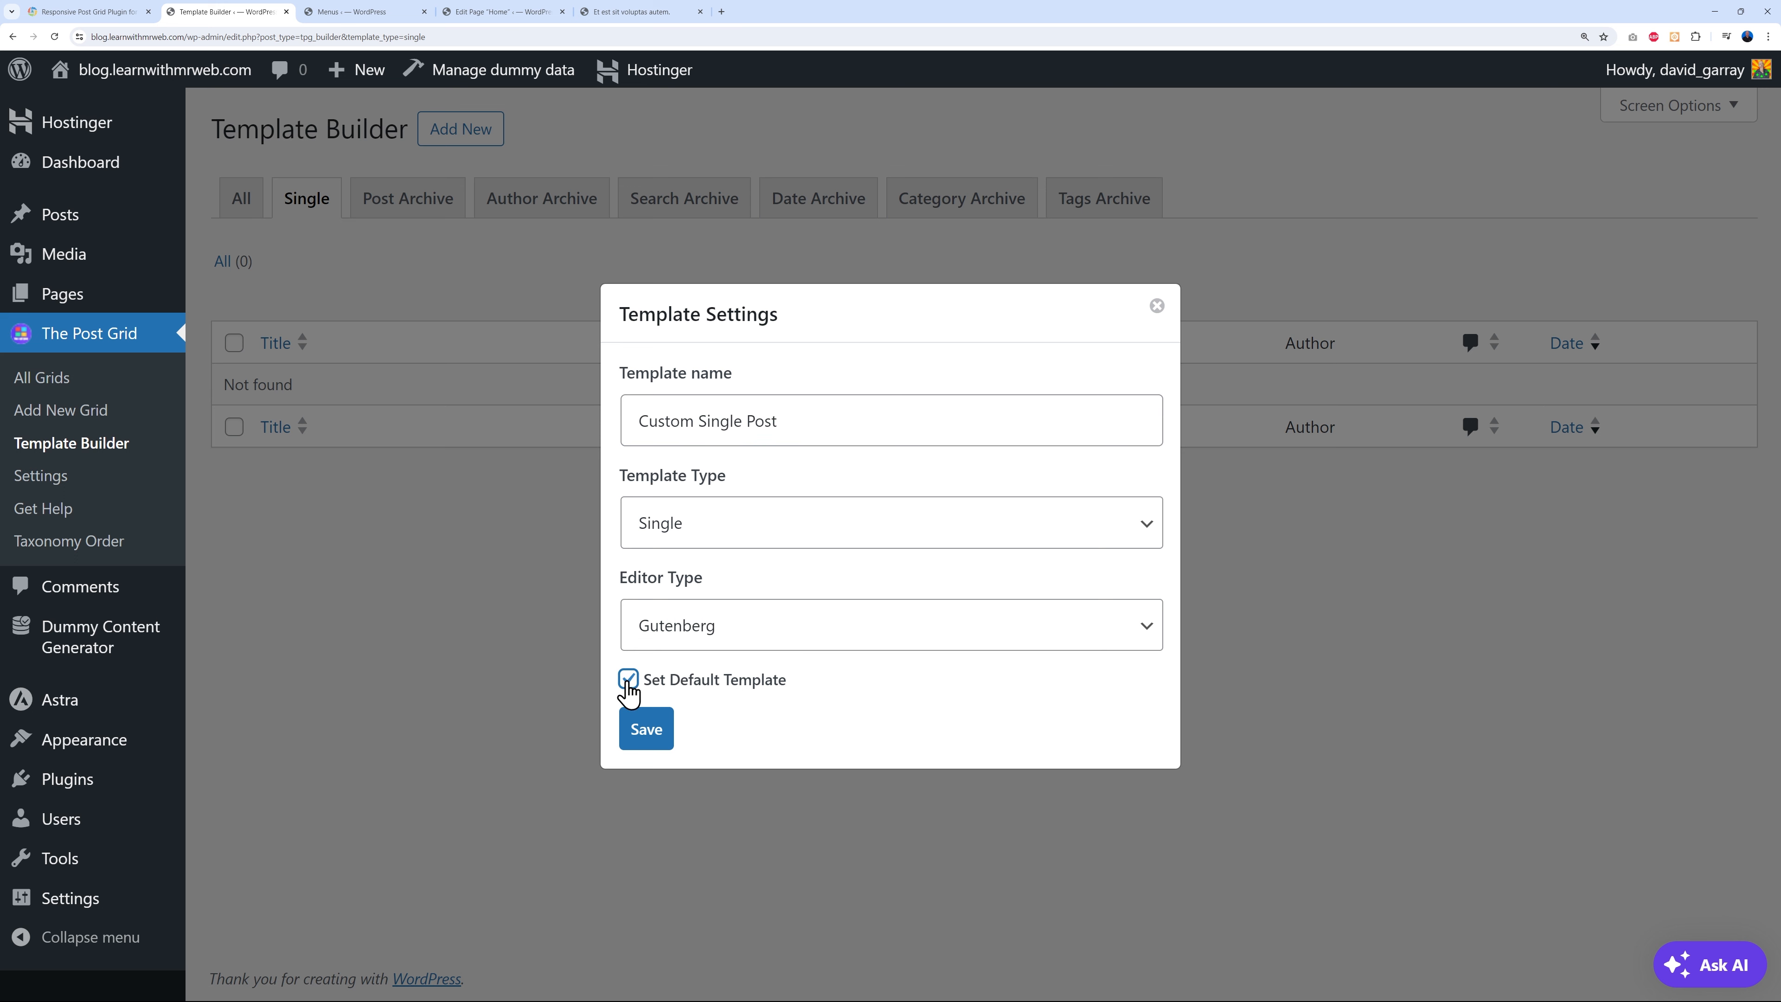
left_click(649, 736)
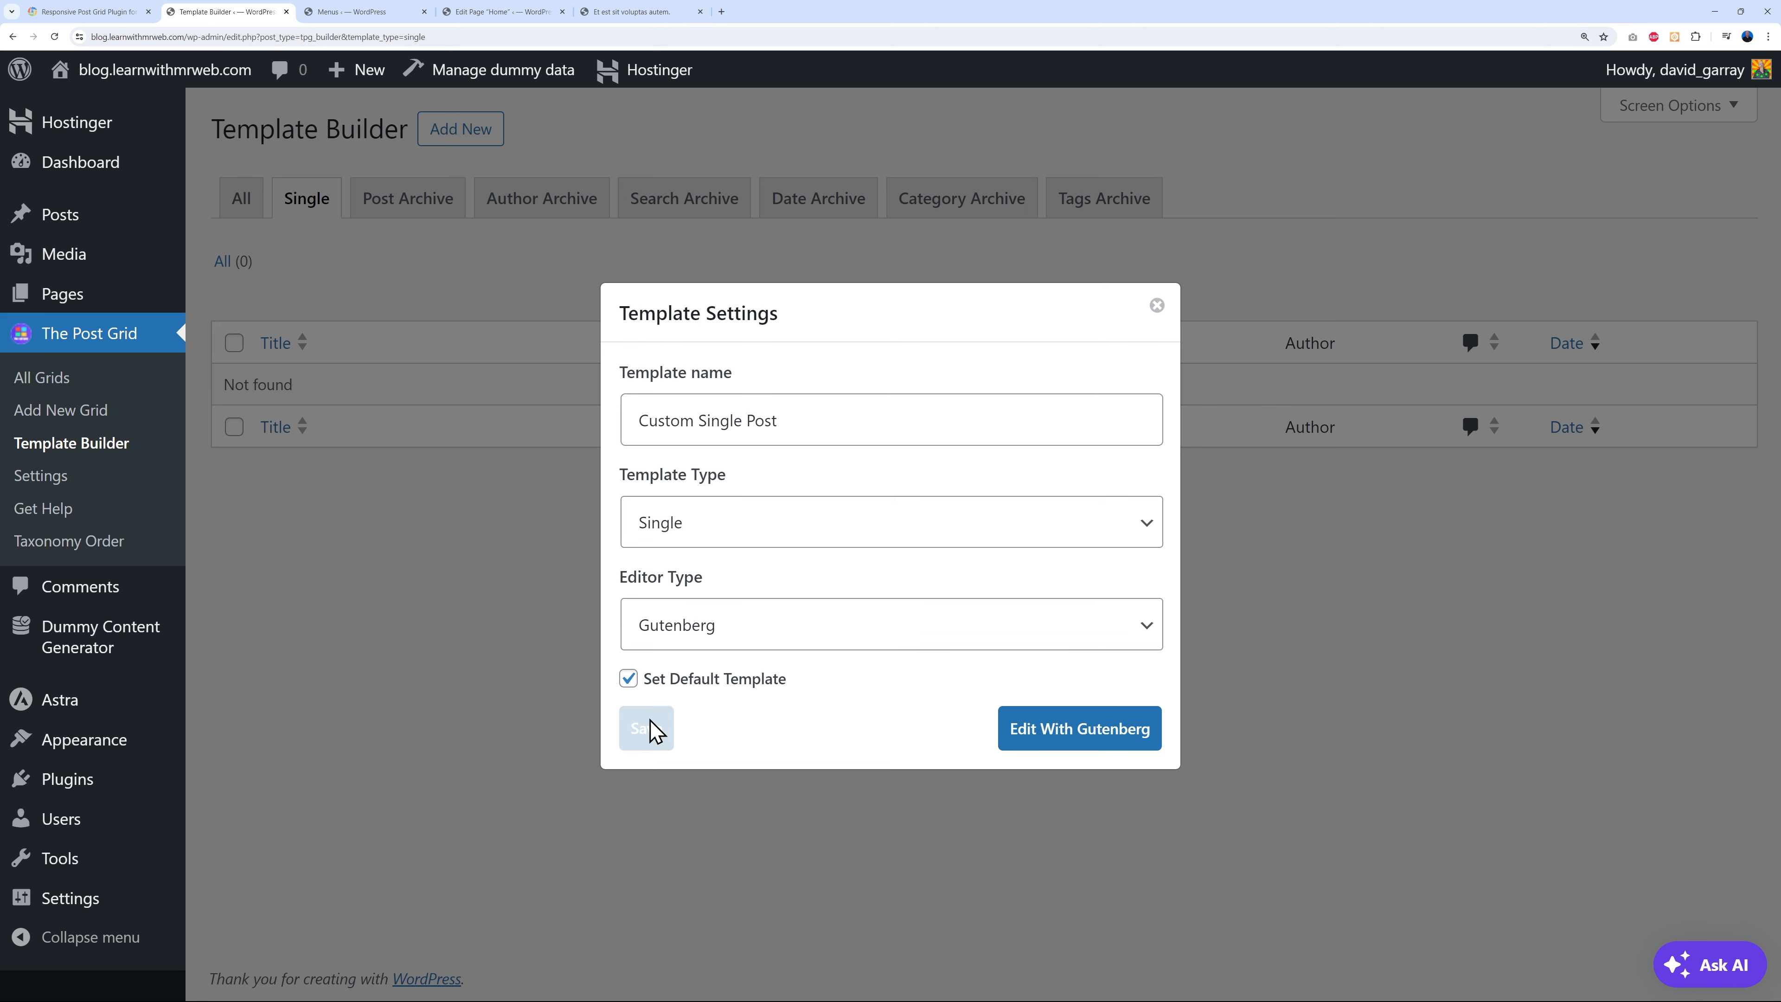
left_click(1077, 738)
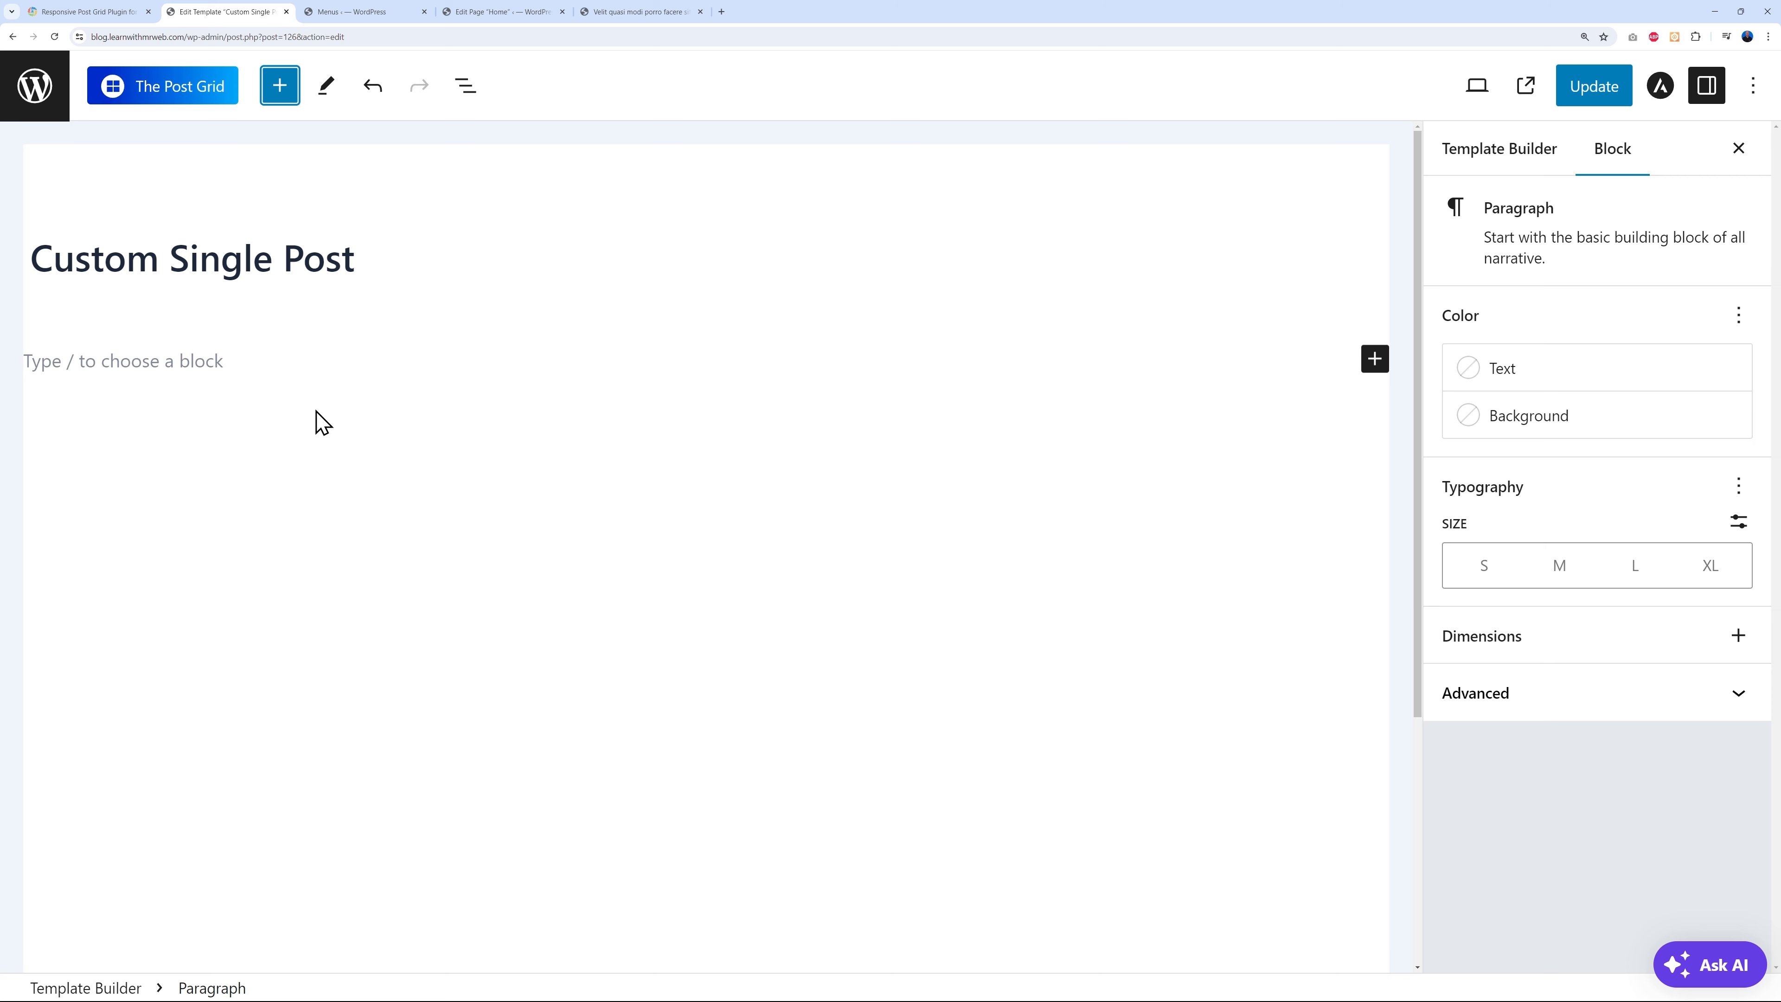
- Insert a Columns block from the Design section of the block library
left_click(280, 88)
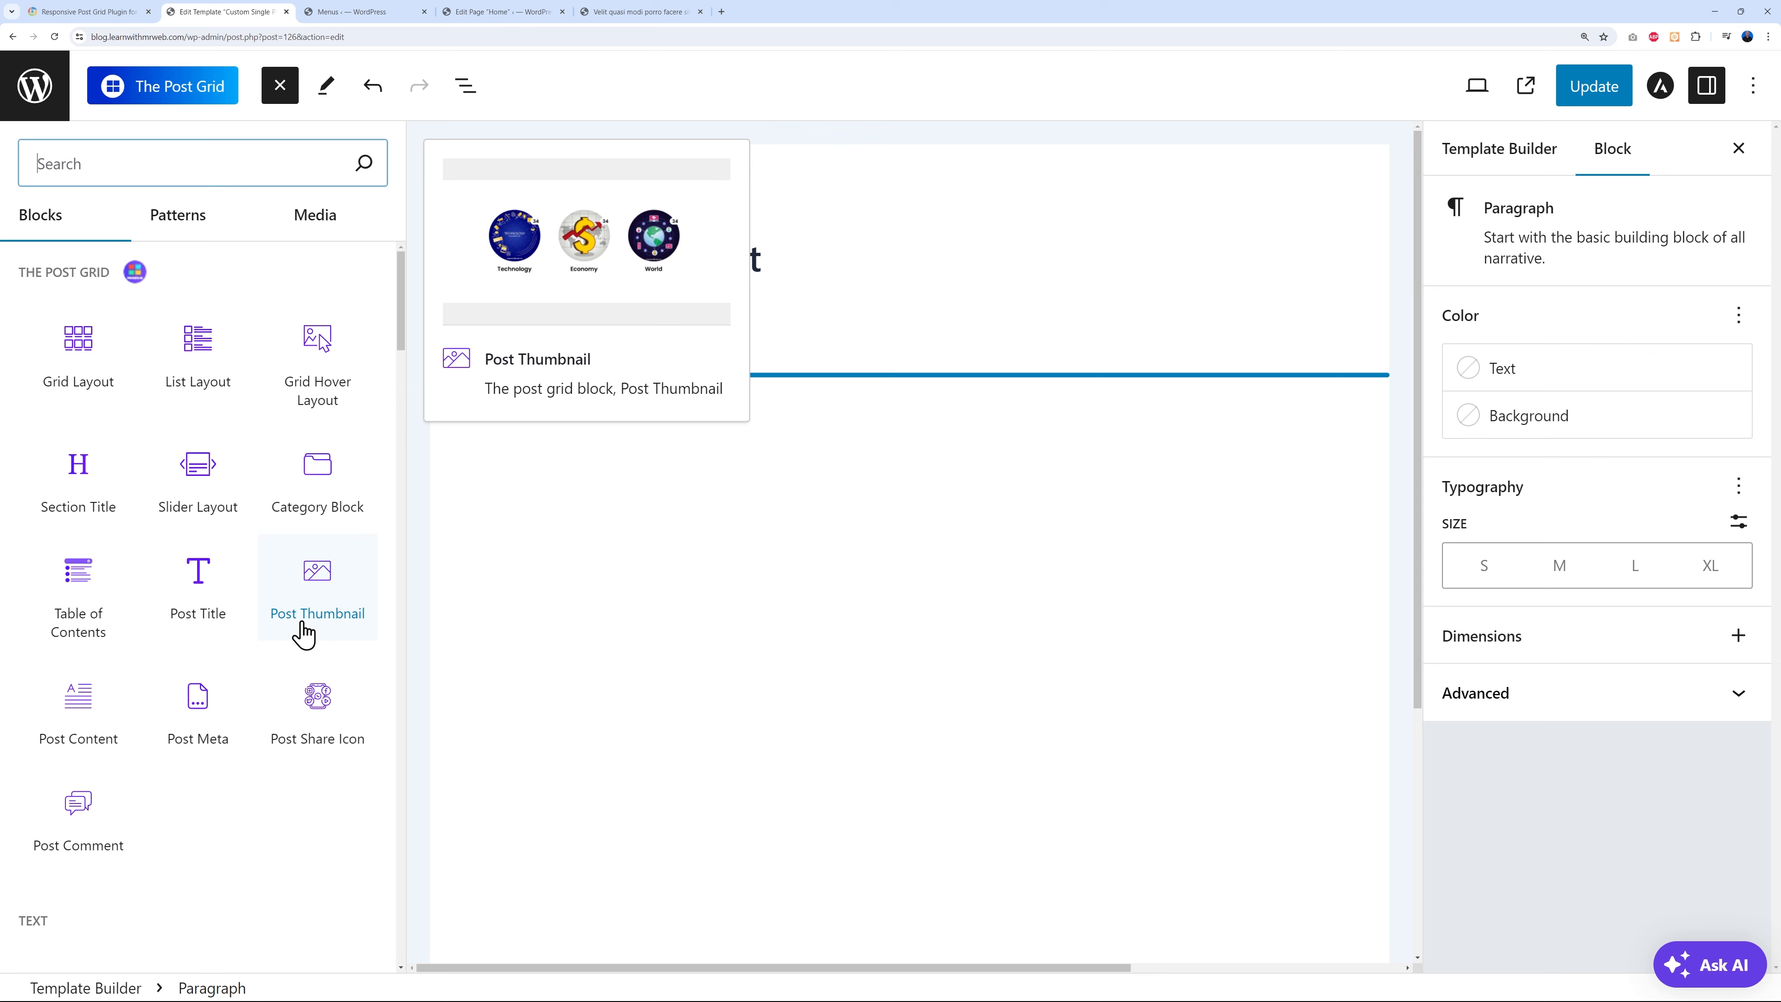
scroll(302, 629, "down", 10)
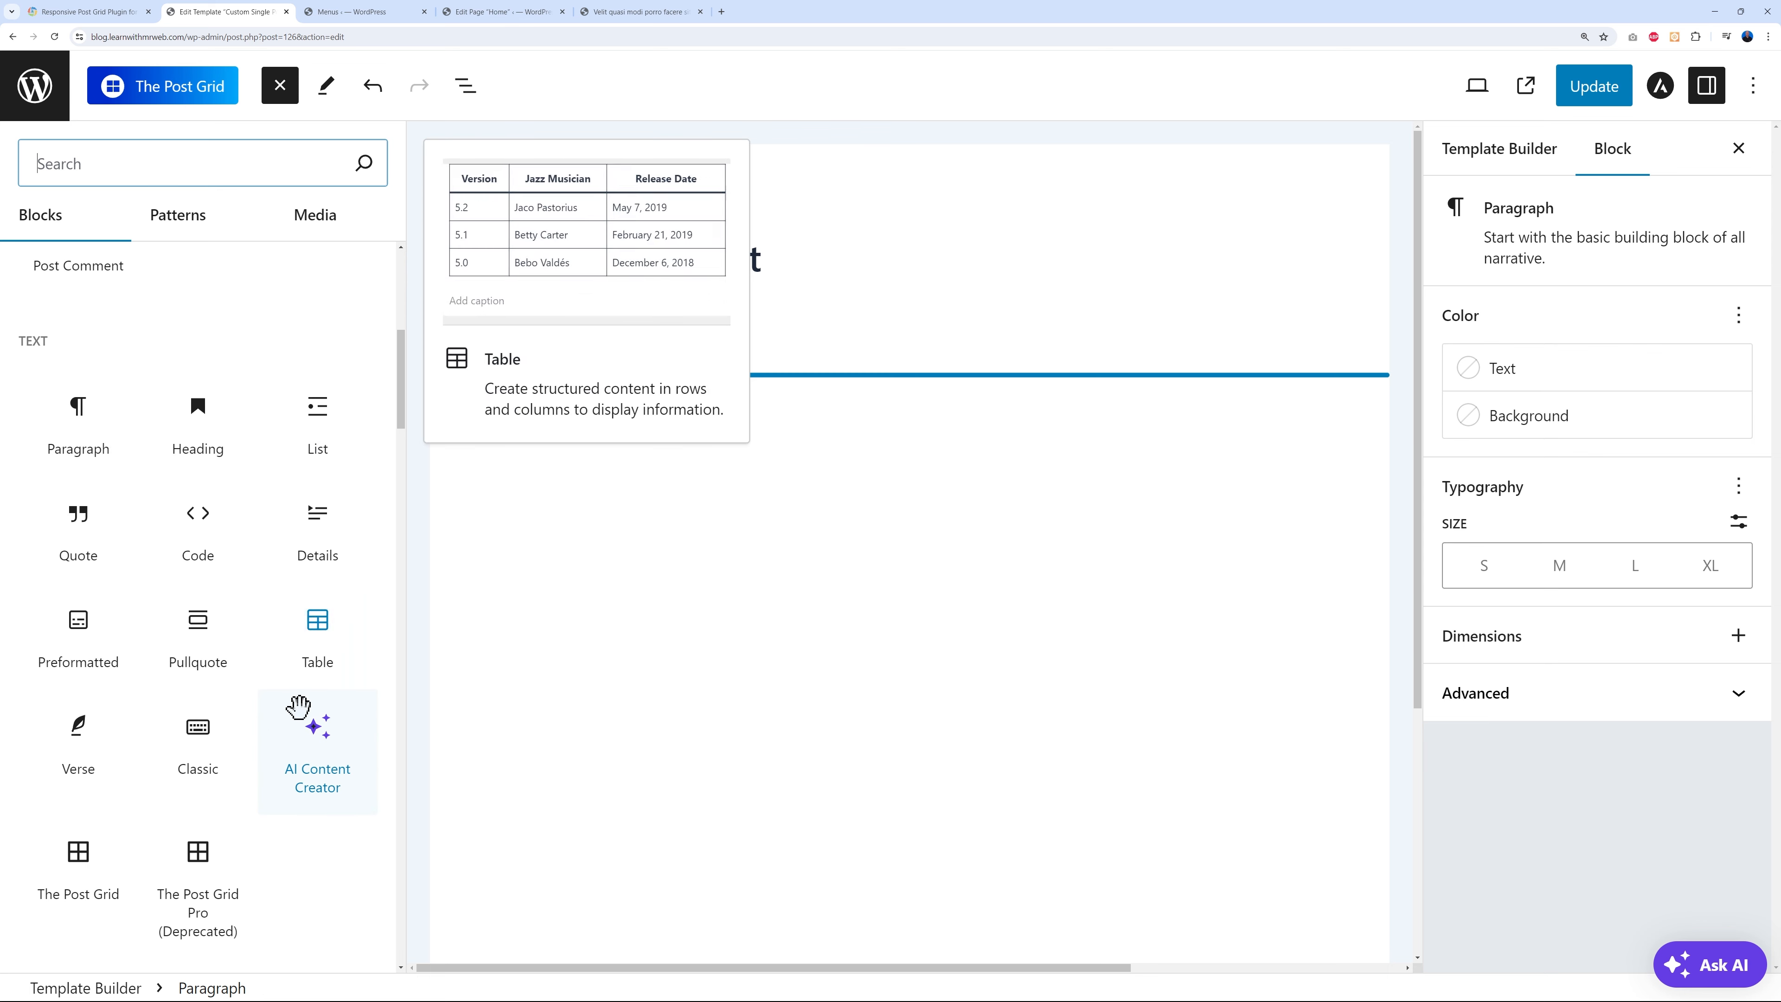
scroll(290, 733, "down", 8)
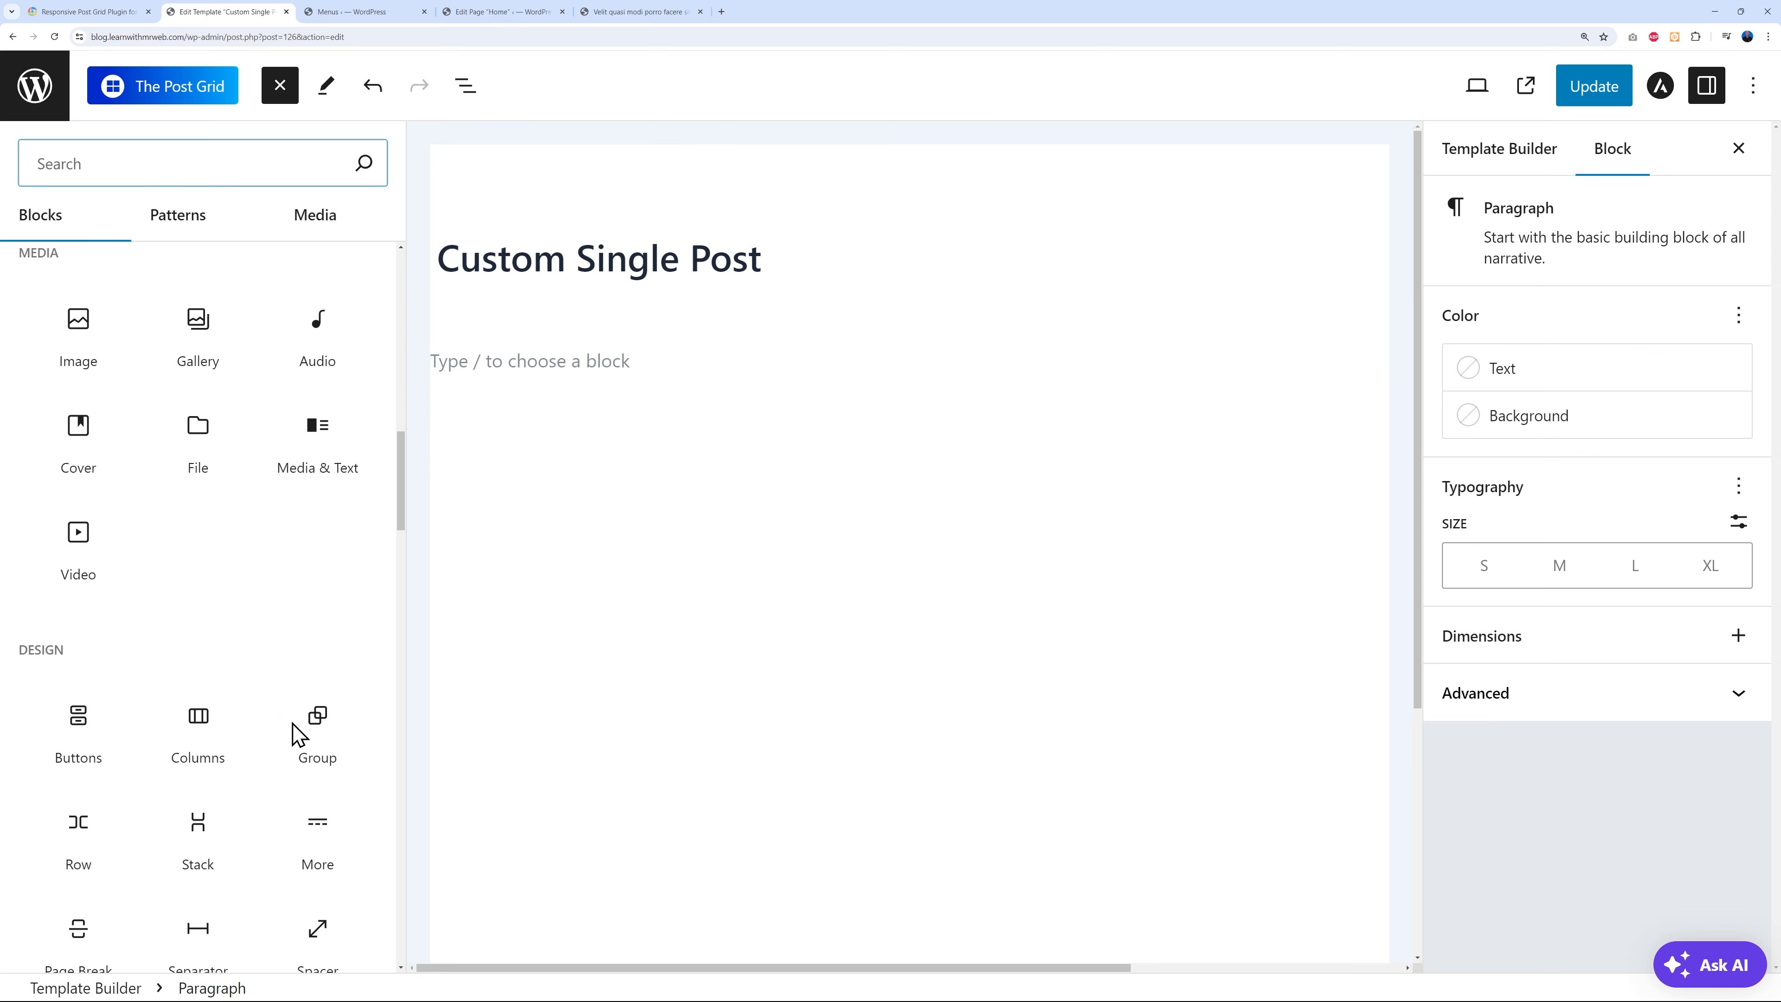
scroll(211, 744, "down", 2)
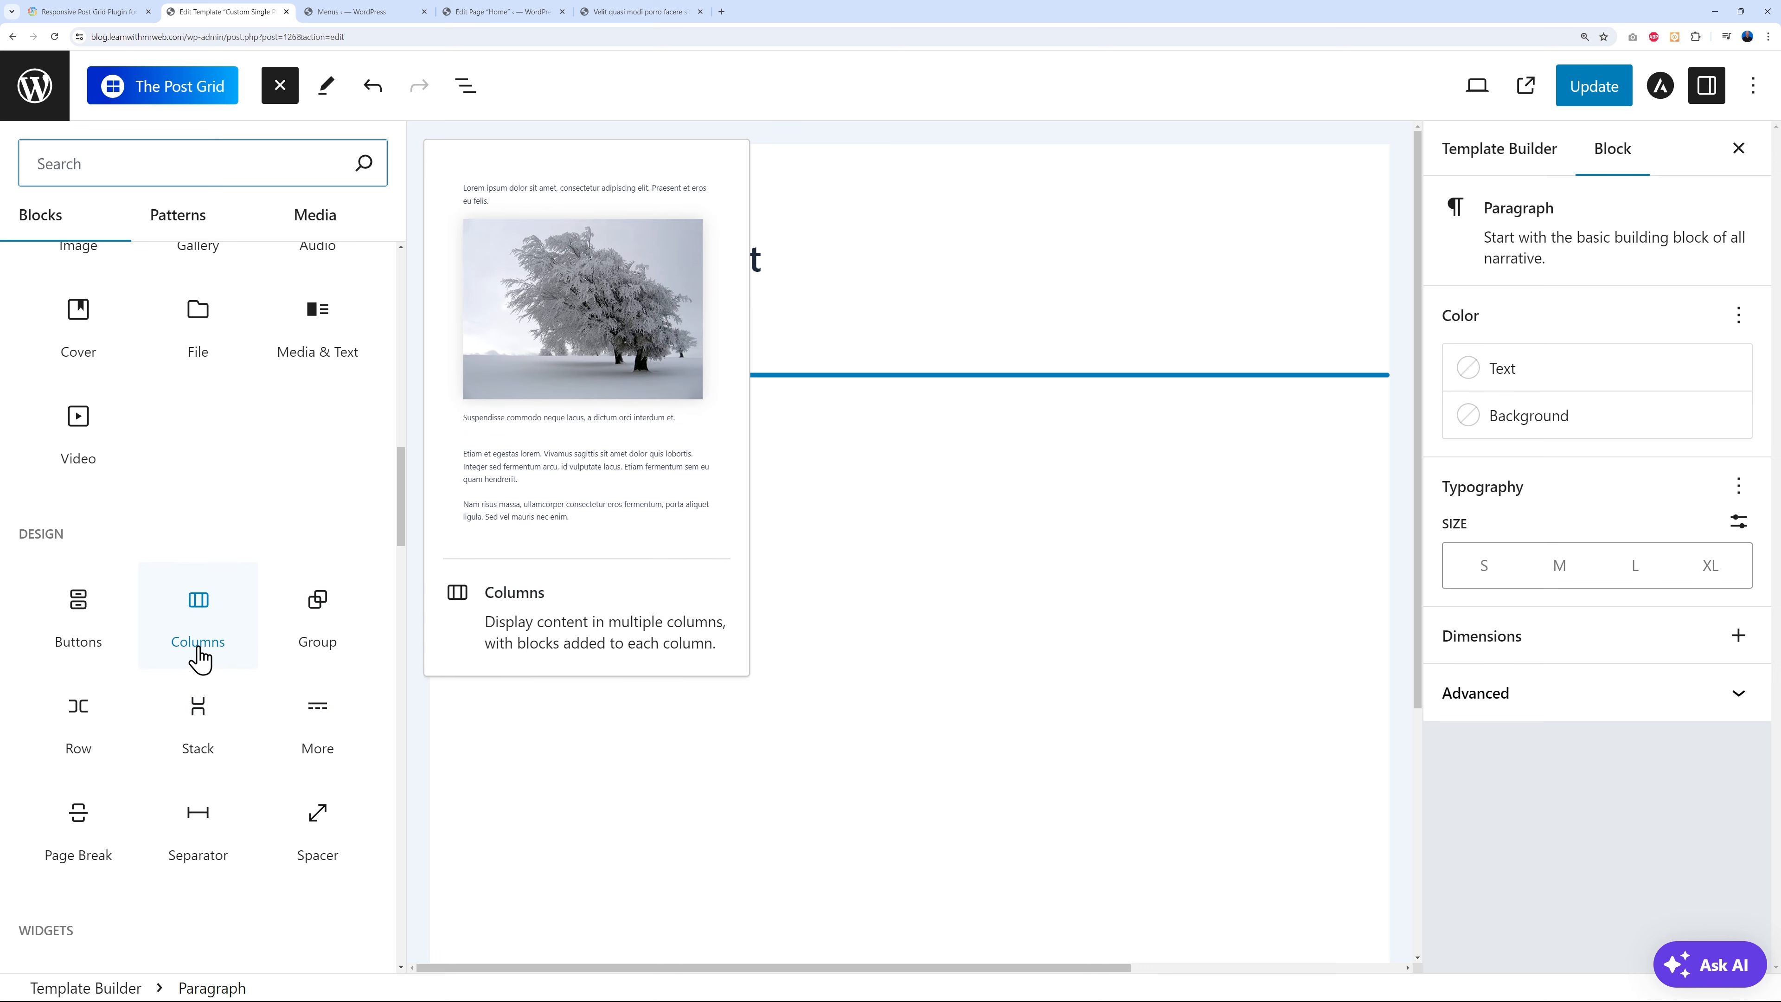
left_click(202, 602)
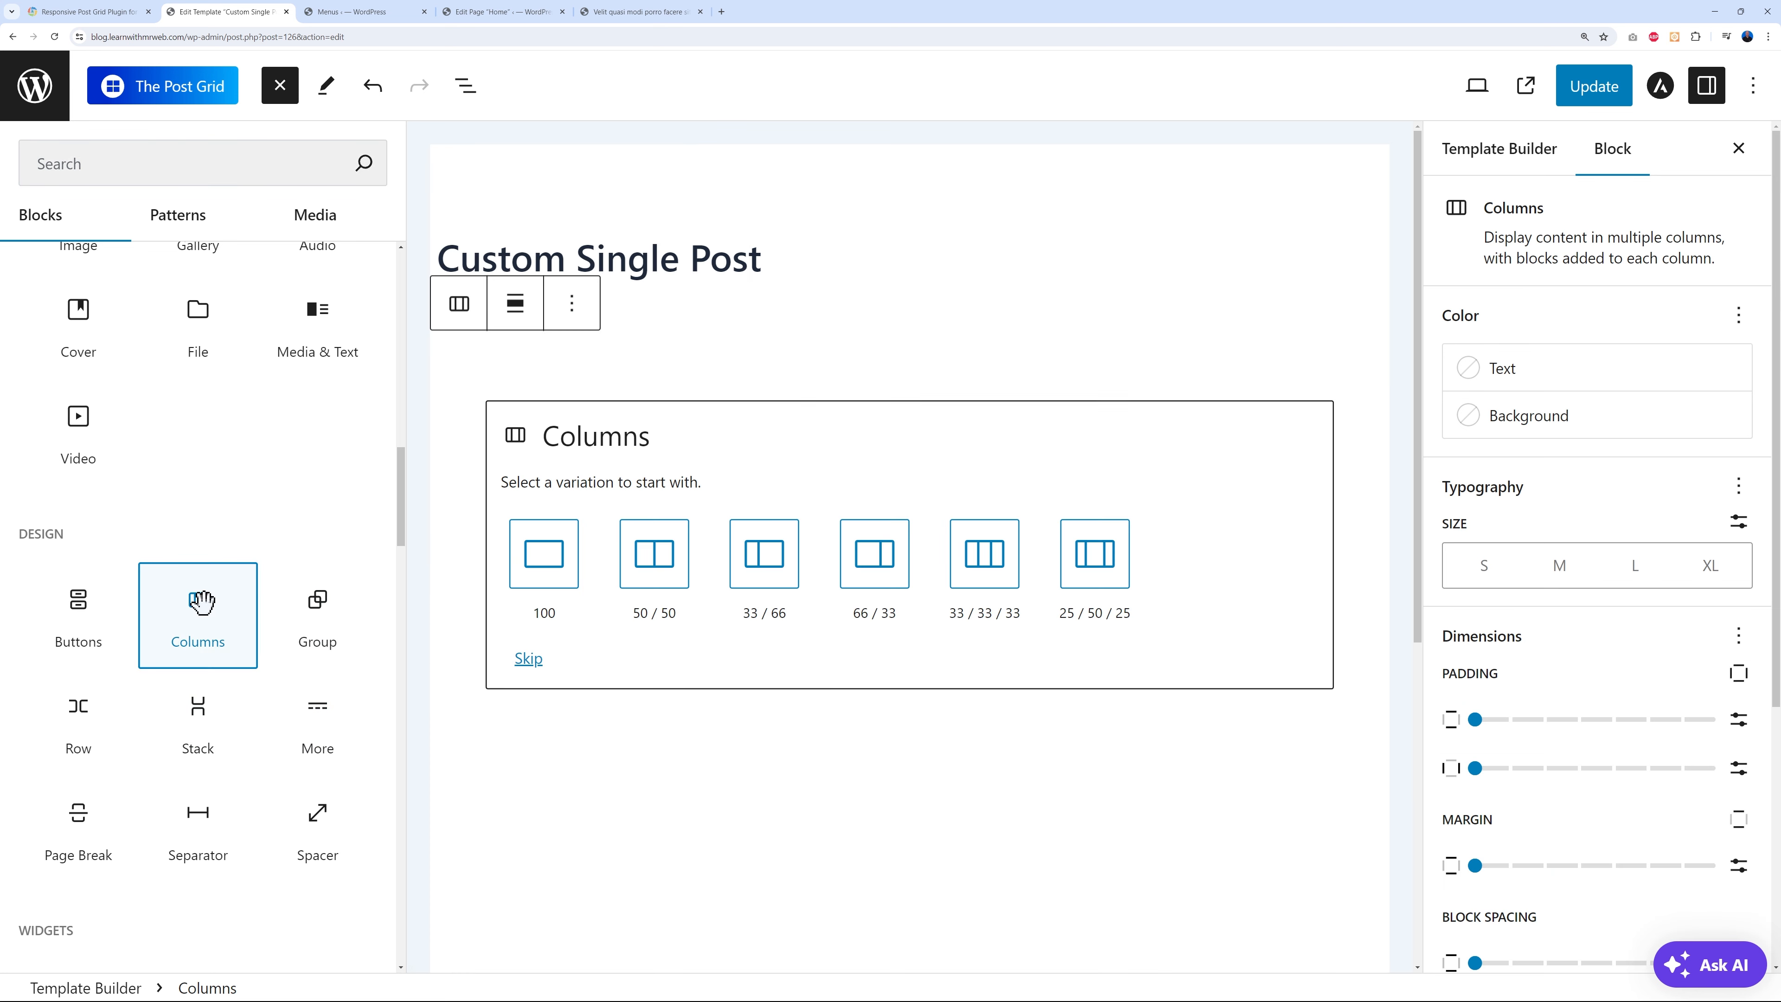
left_click(671, 558)
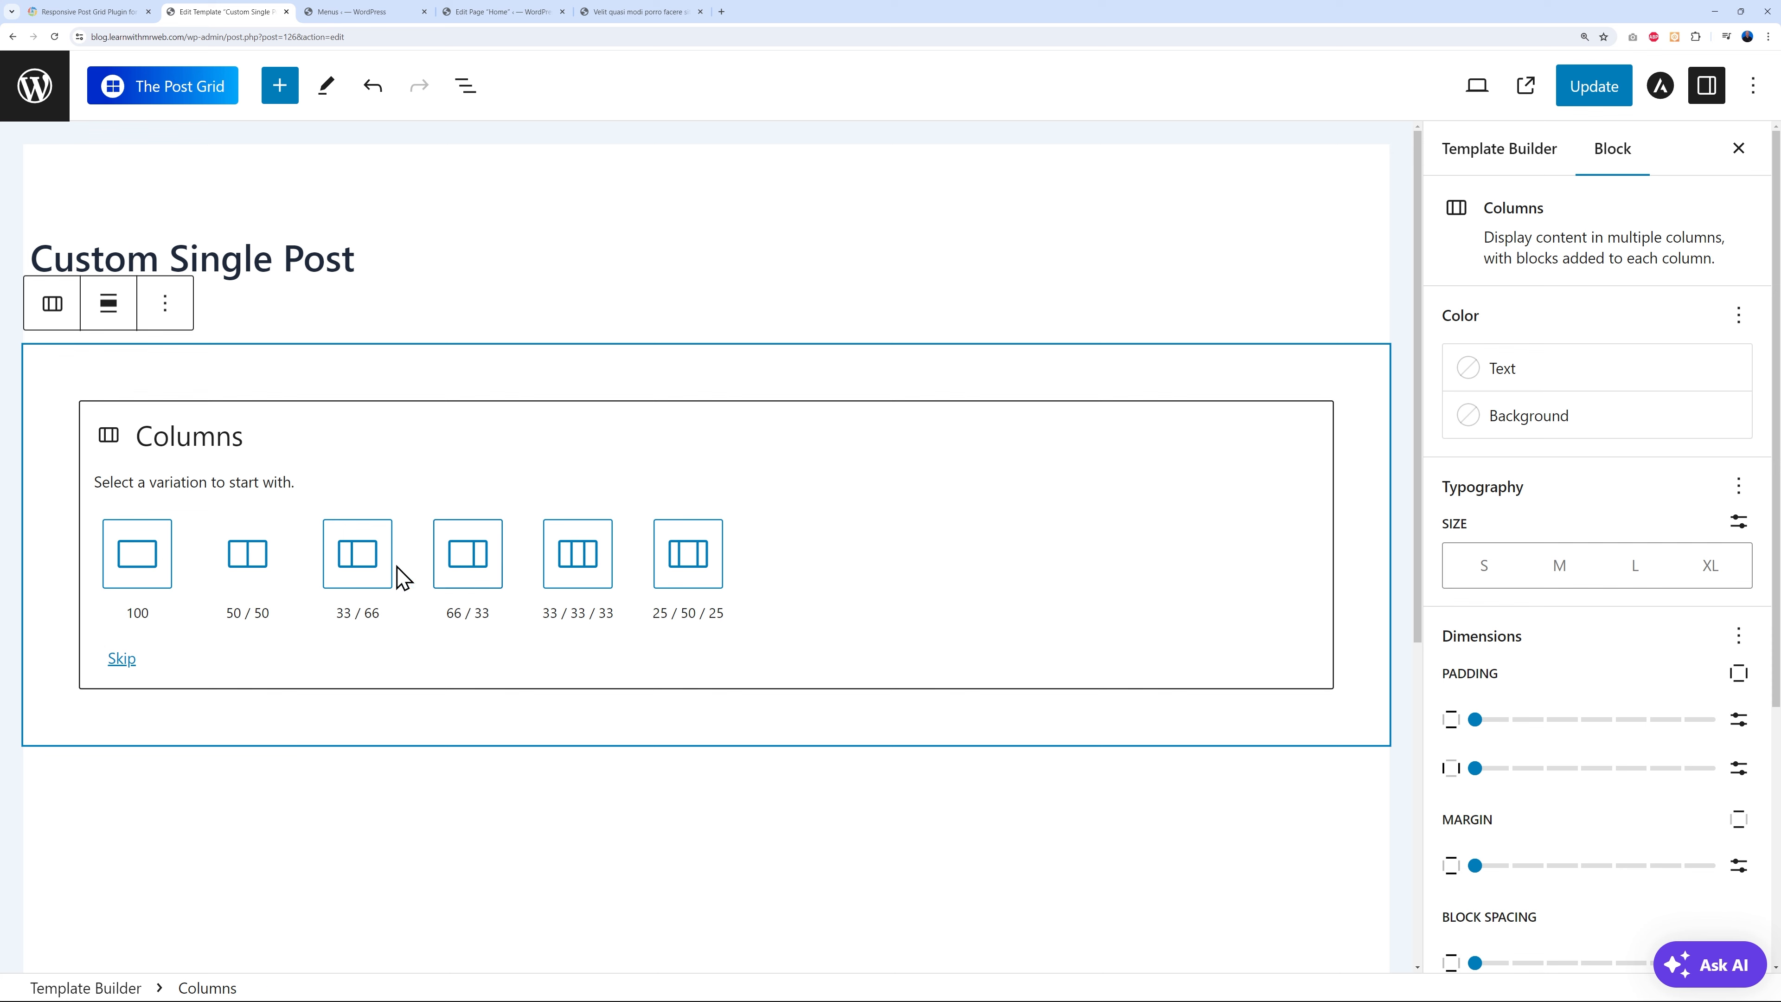
- Create 50 / 50 columns and place Post Title and Post Thumbnail in the left column
left_click(272, 581)
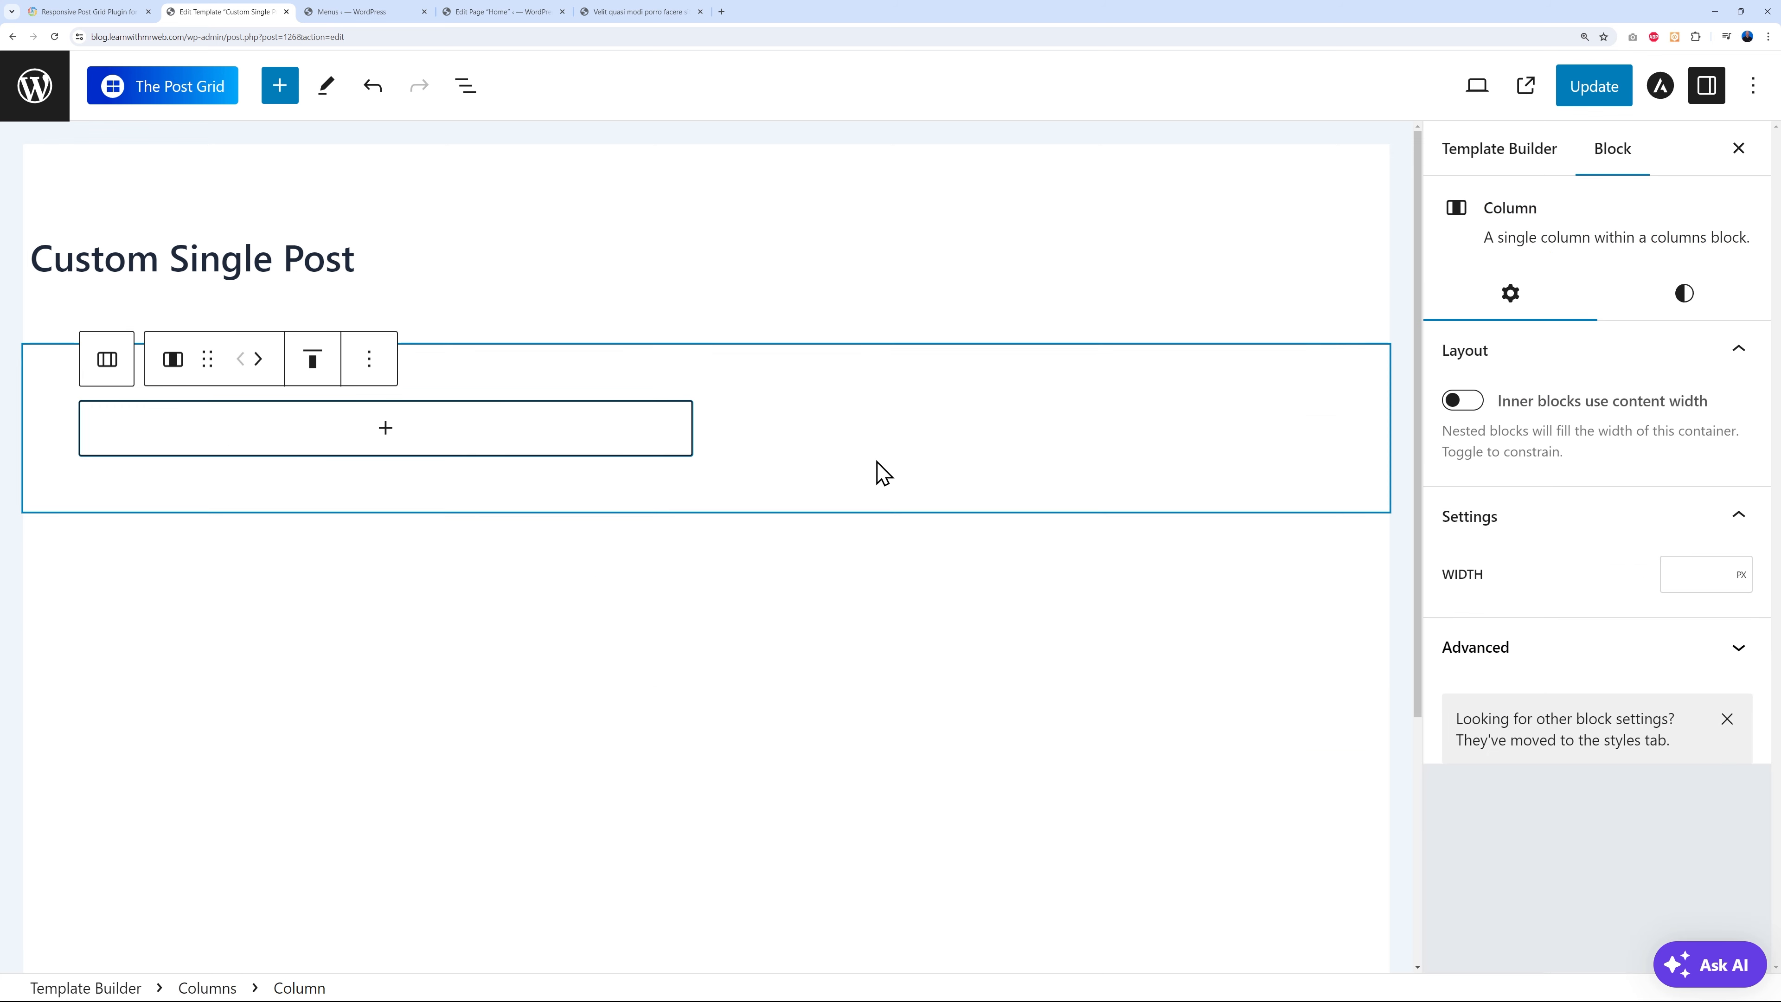
left_click(904, 453)
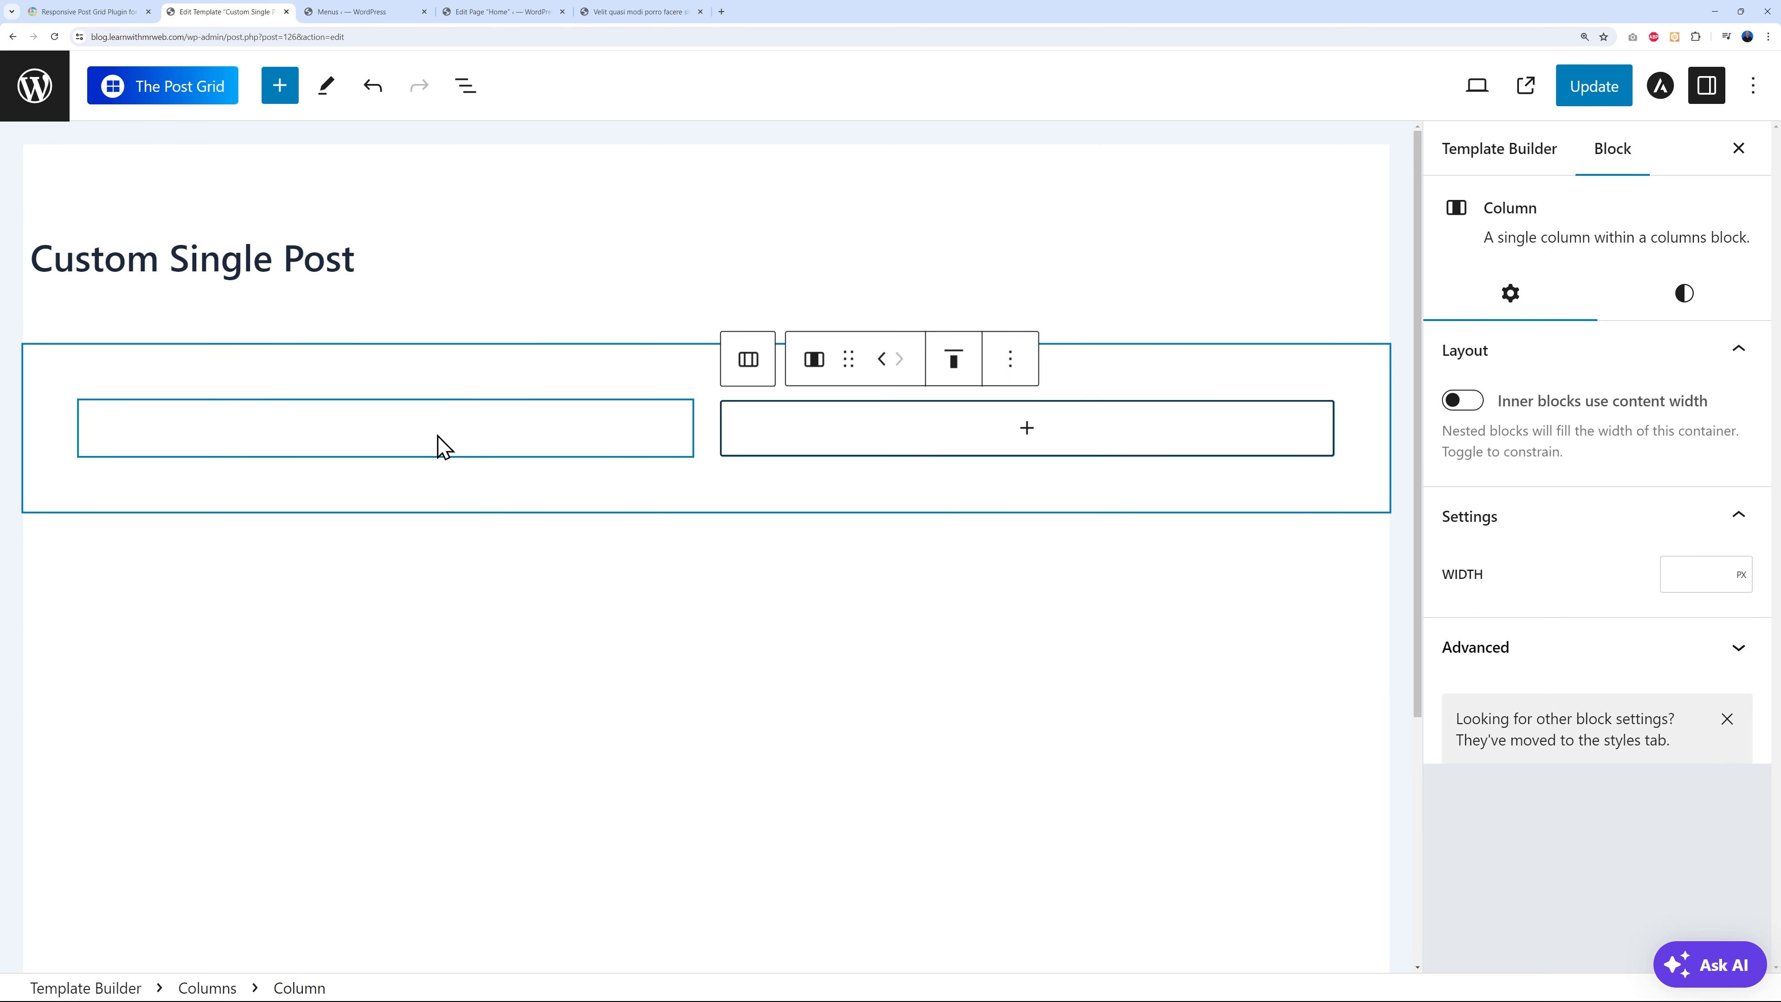
left_click(420, 443)
left_click(386, 429)
left_click(428, 836)
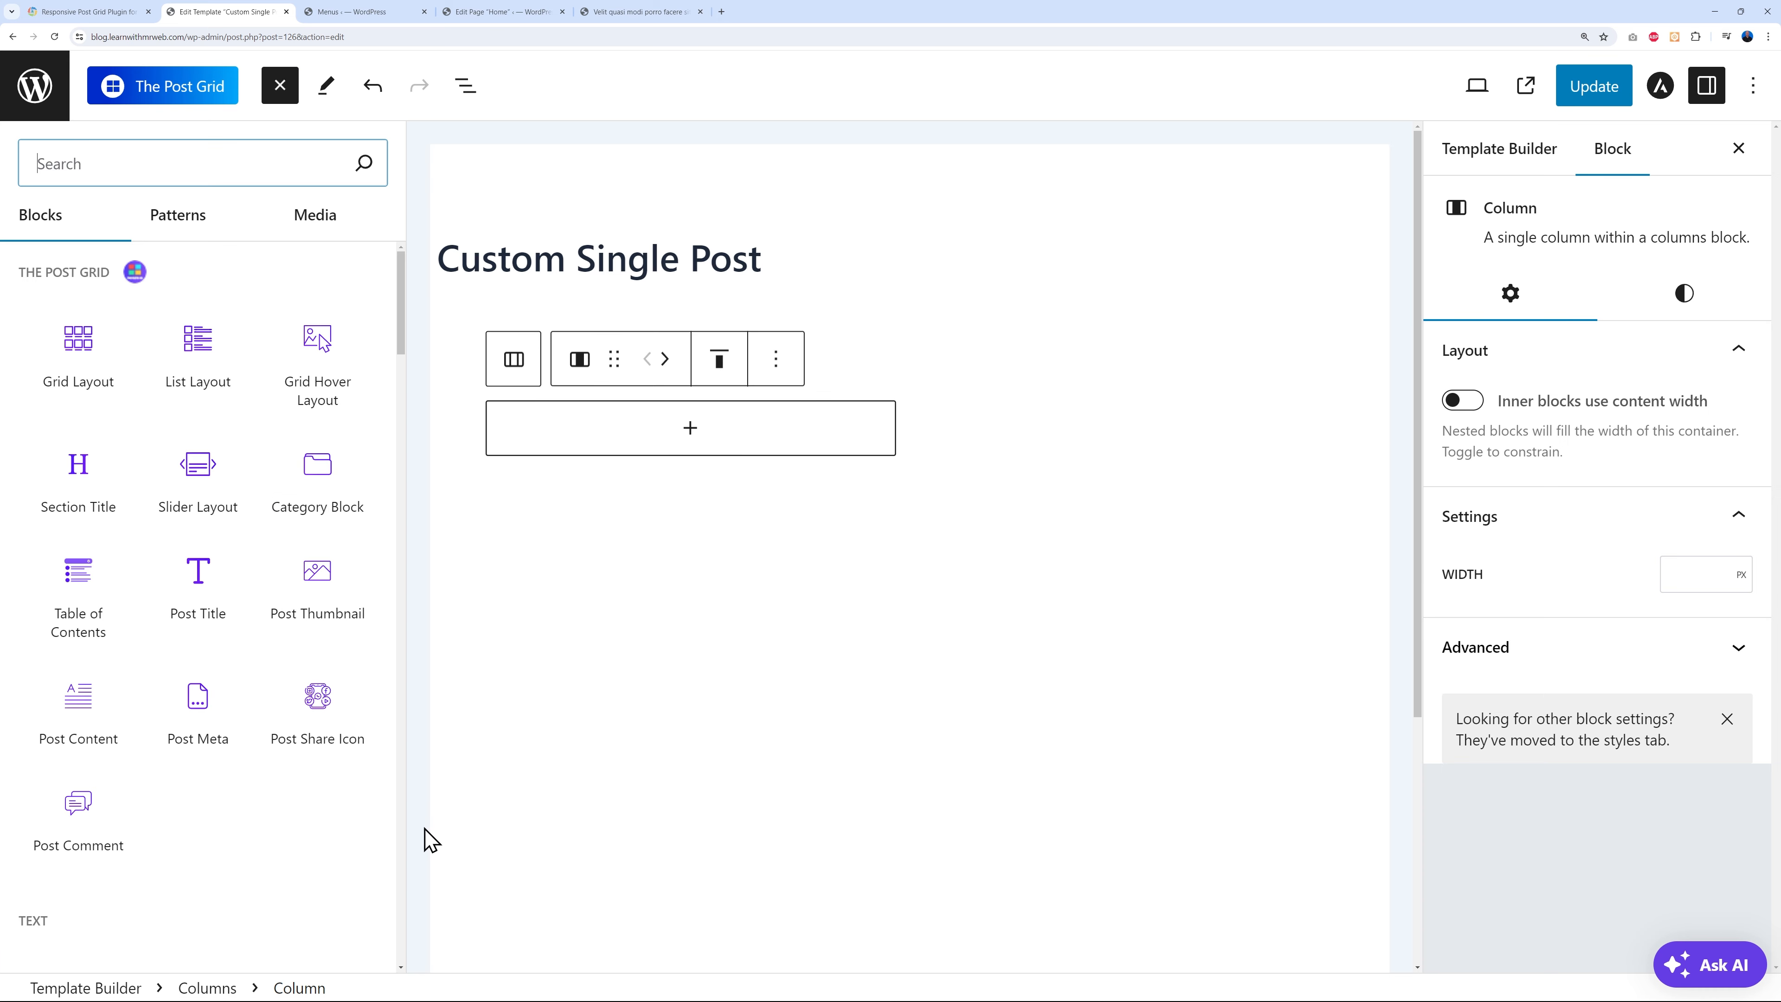
left_click(200, 585)
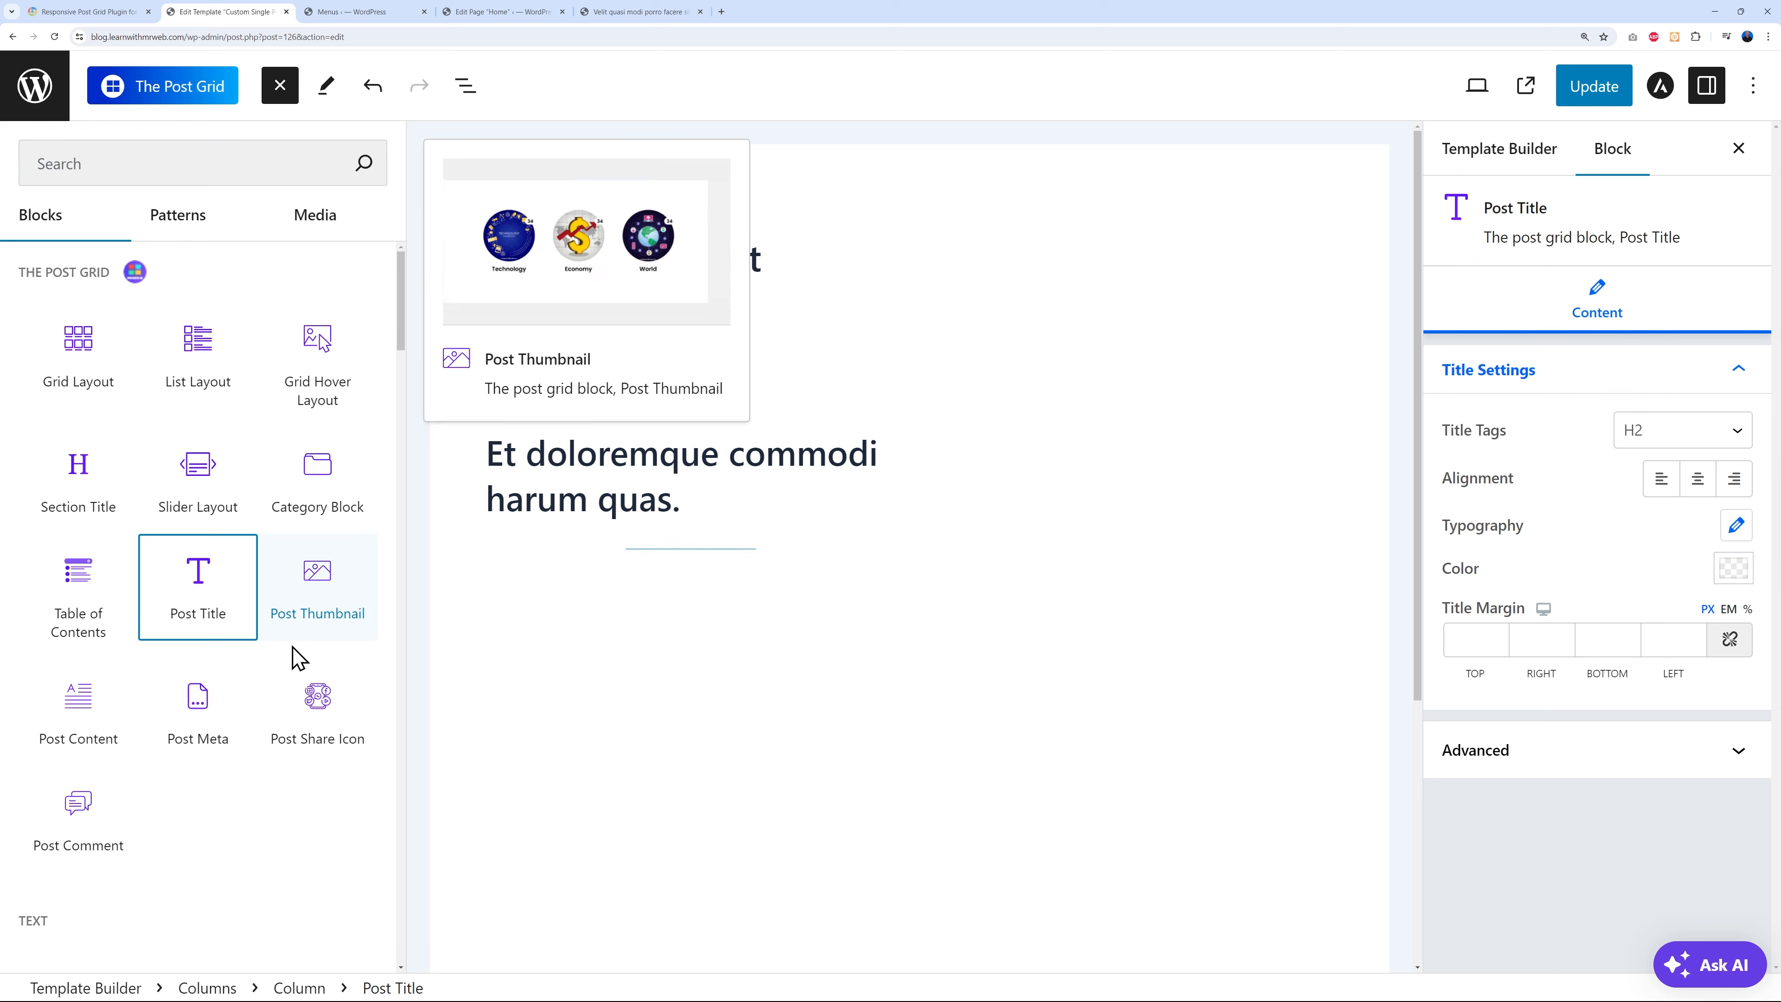
left_click(317, 616)
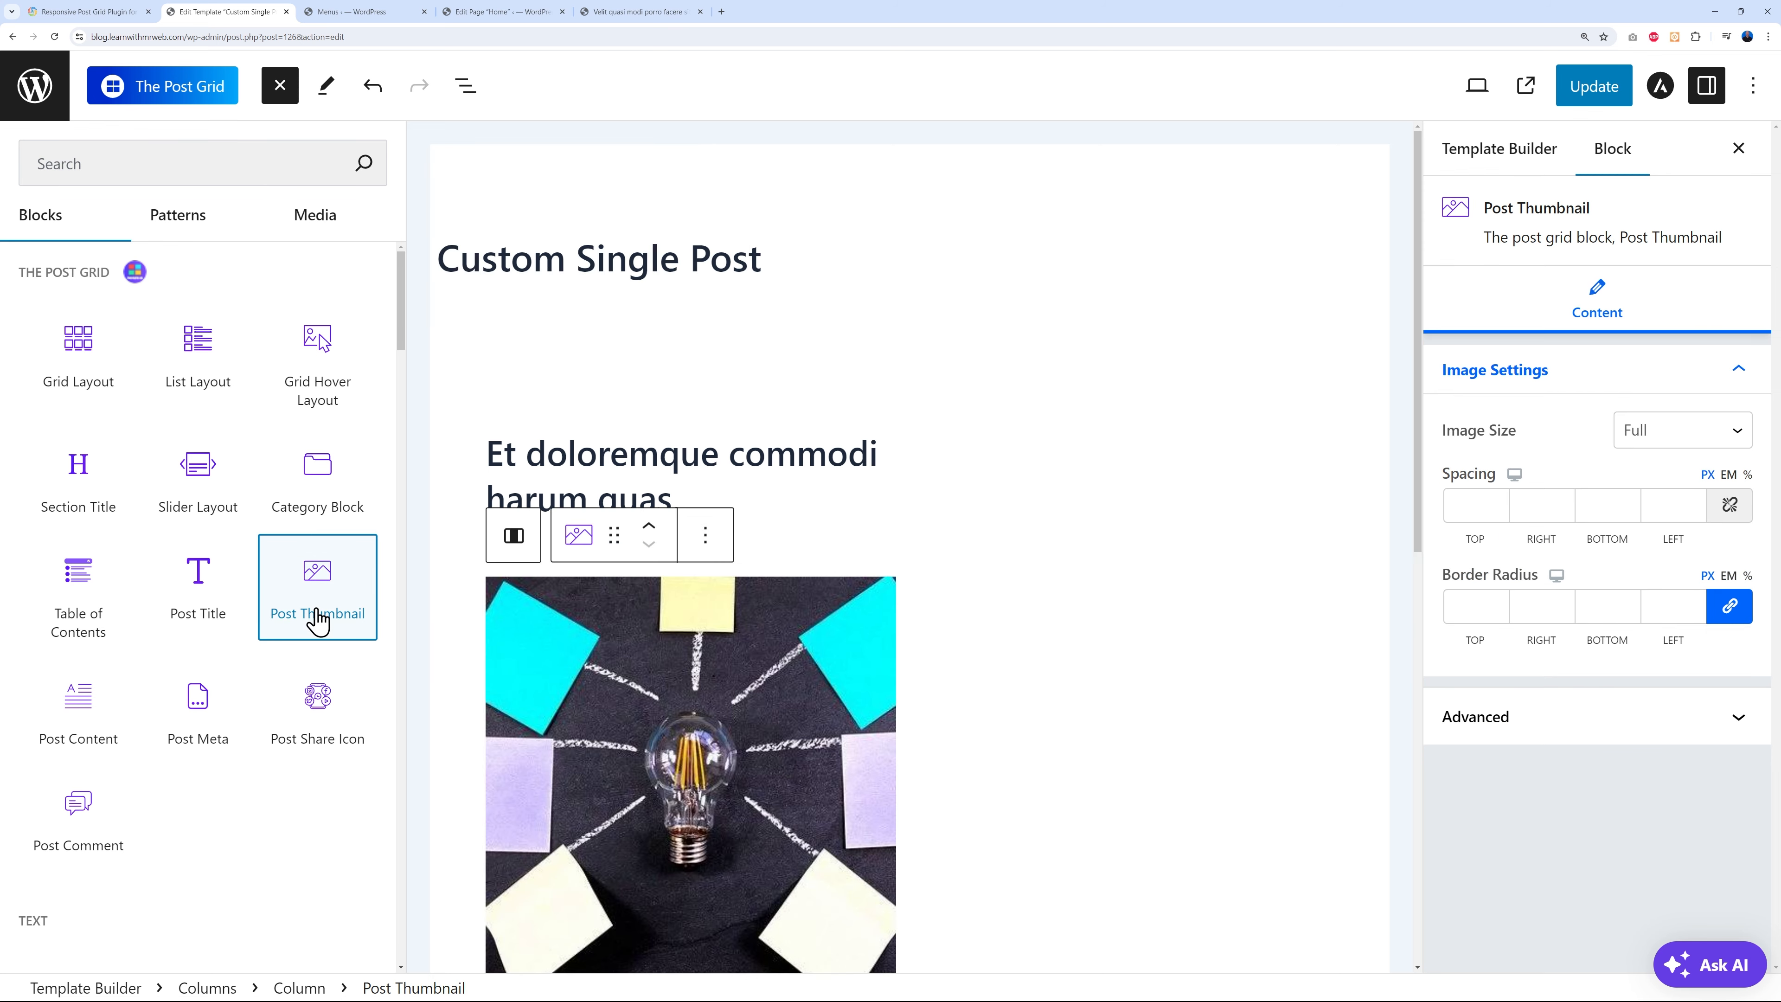
- Insert the Post Content block into the right column
left_click(1125, 652)
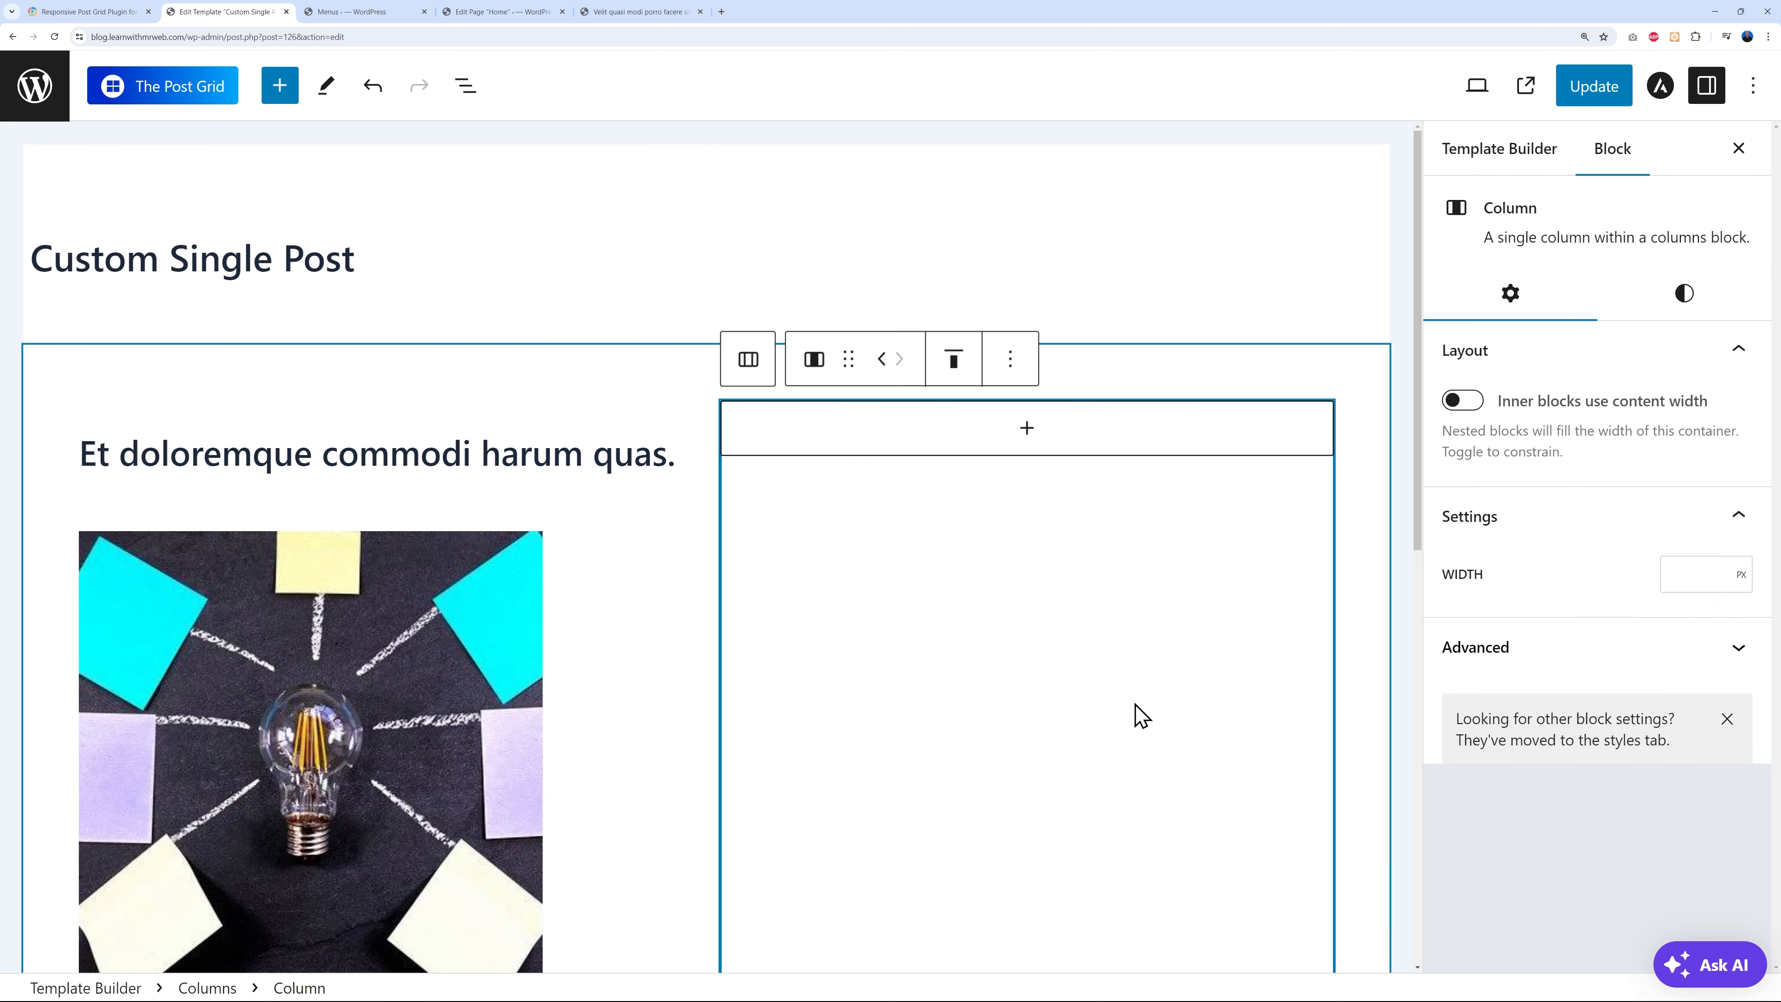
scroll(1059, 751, "down", 3)
left_click(1028, 203)
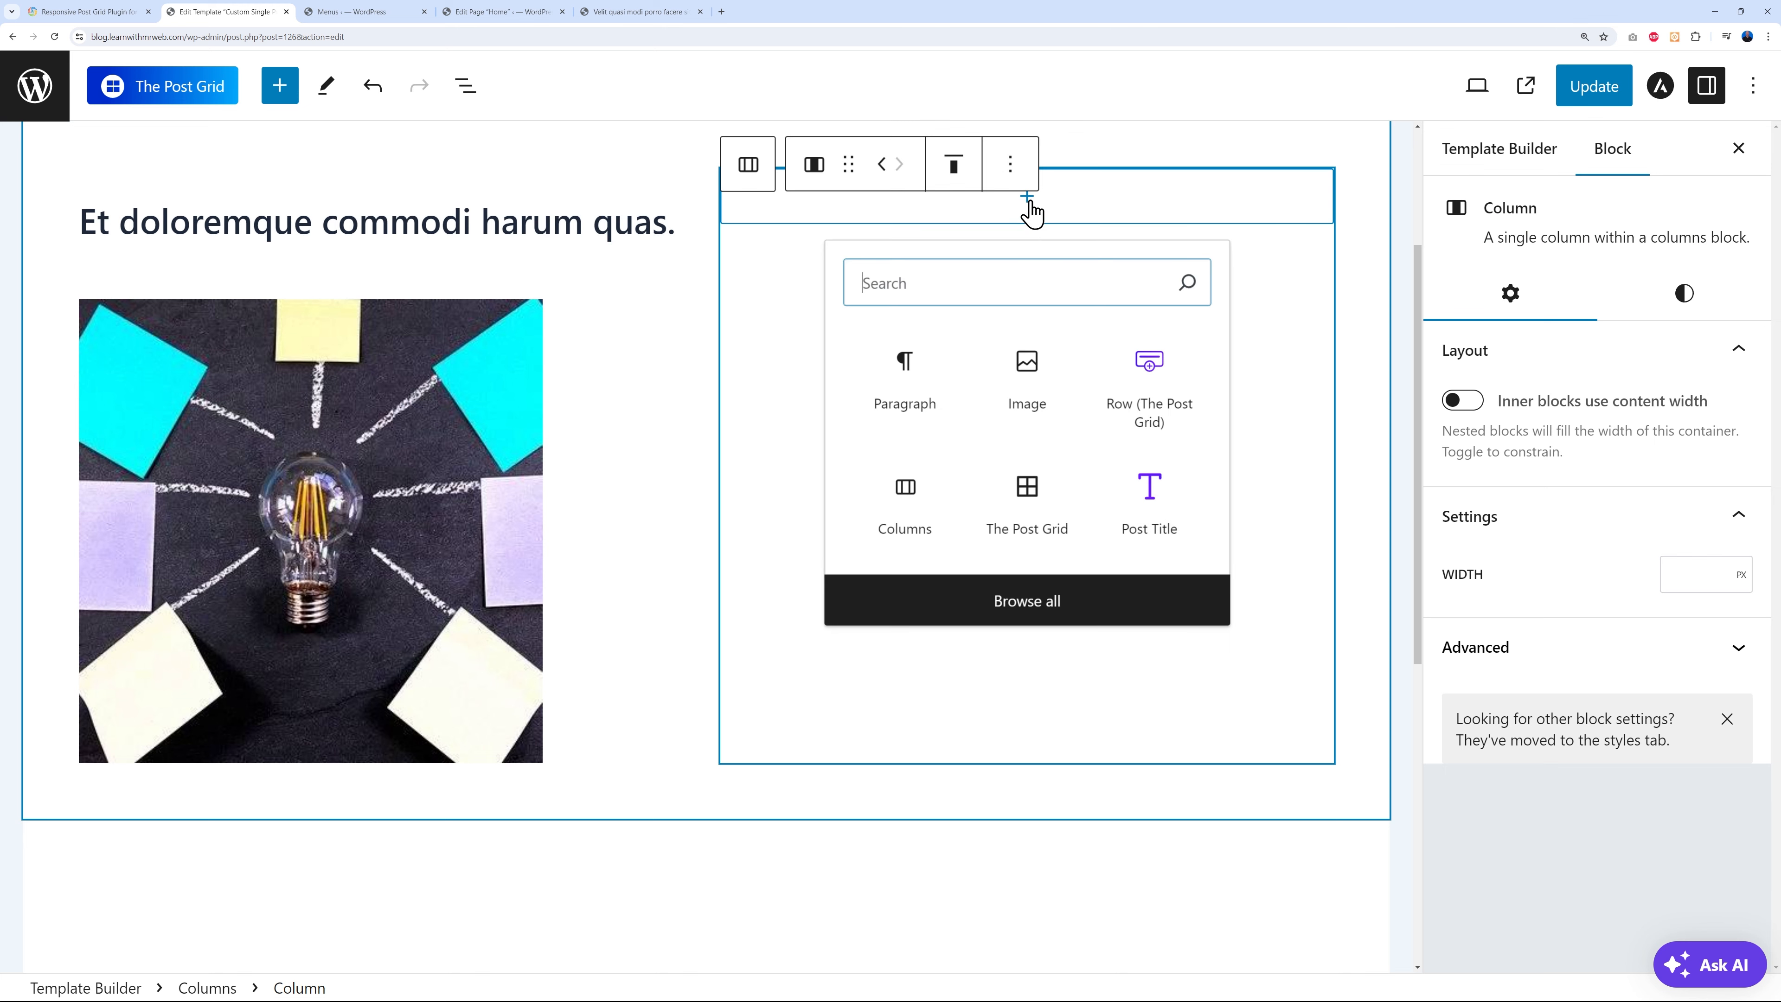
left_click(1059, 602)
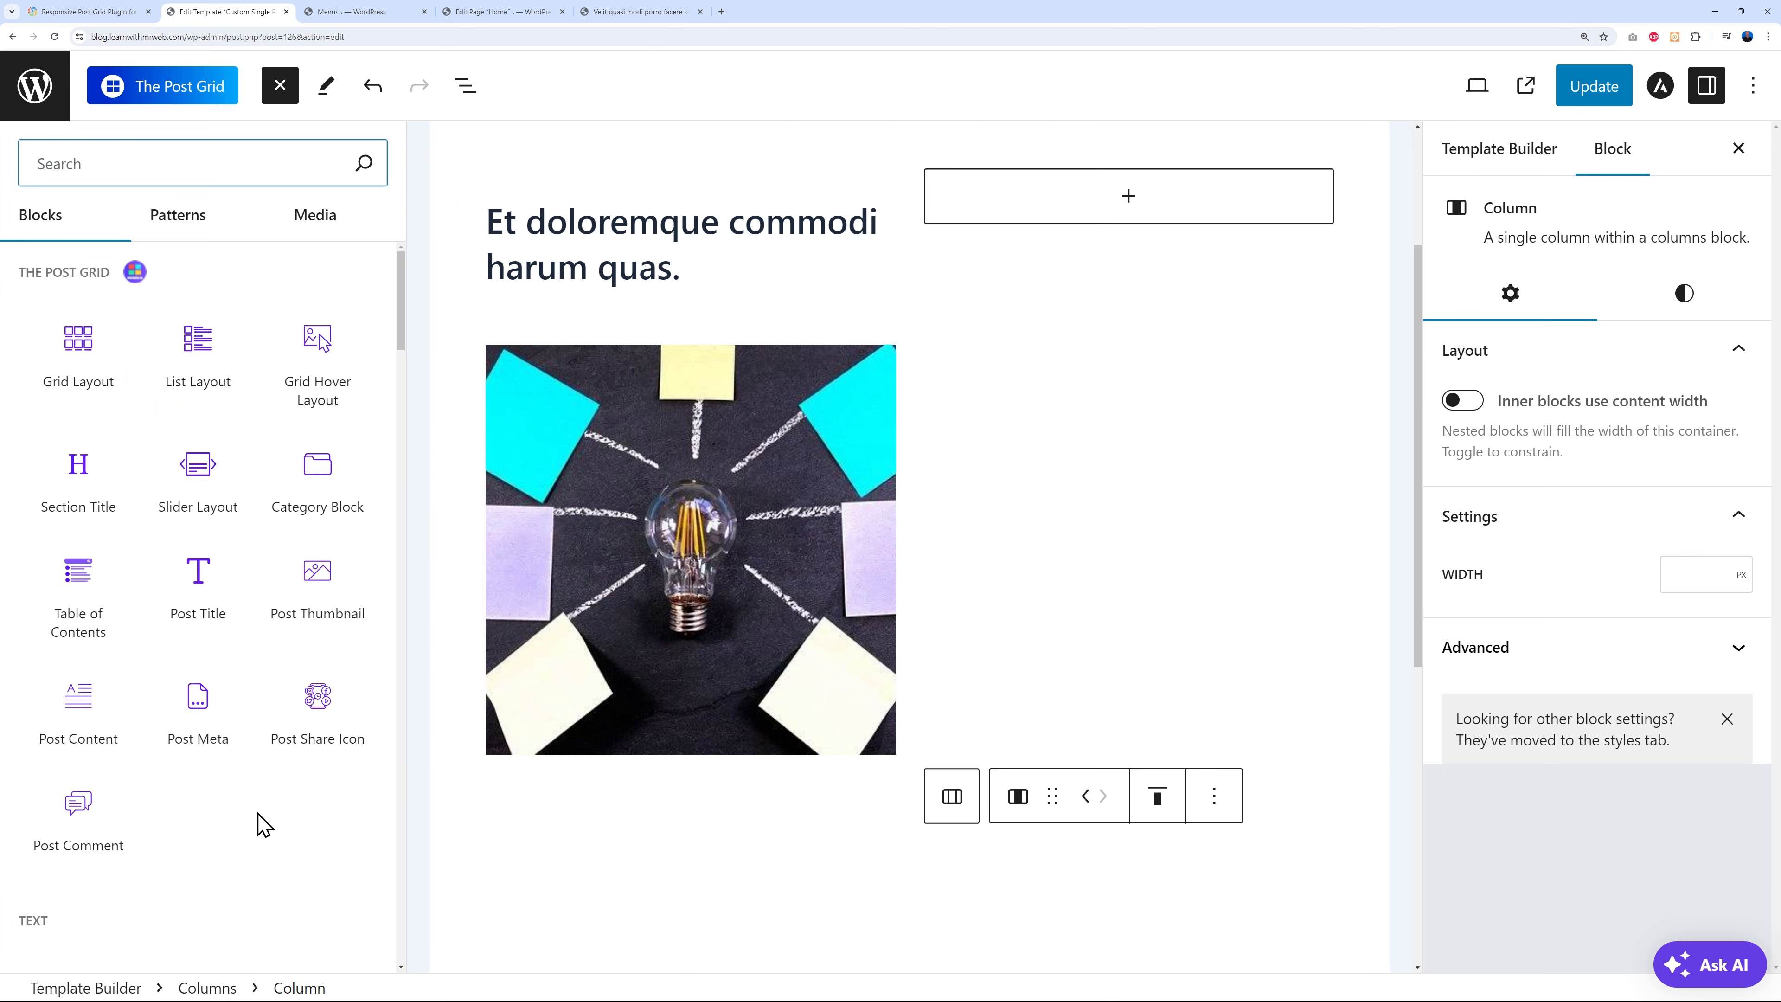
left_click(82, 709)
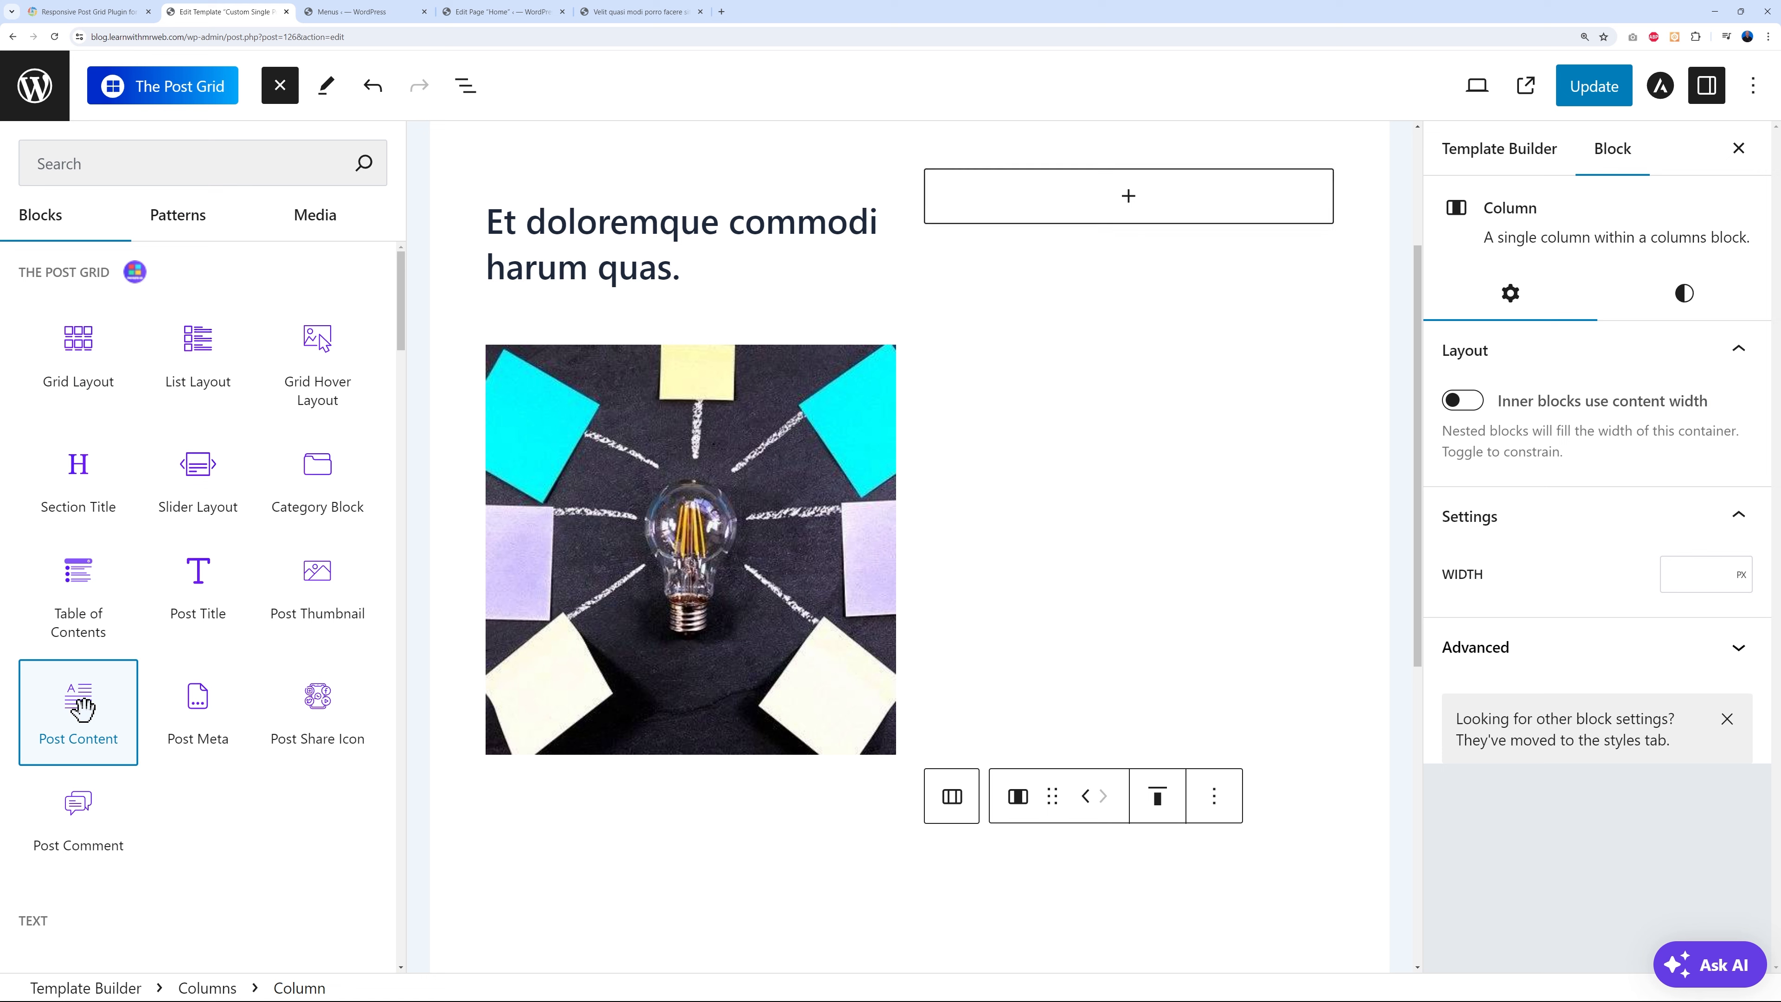
left_click(80, 696)
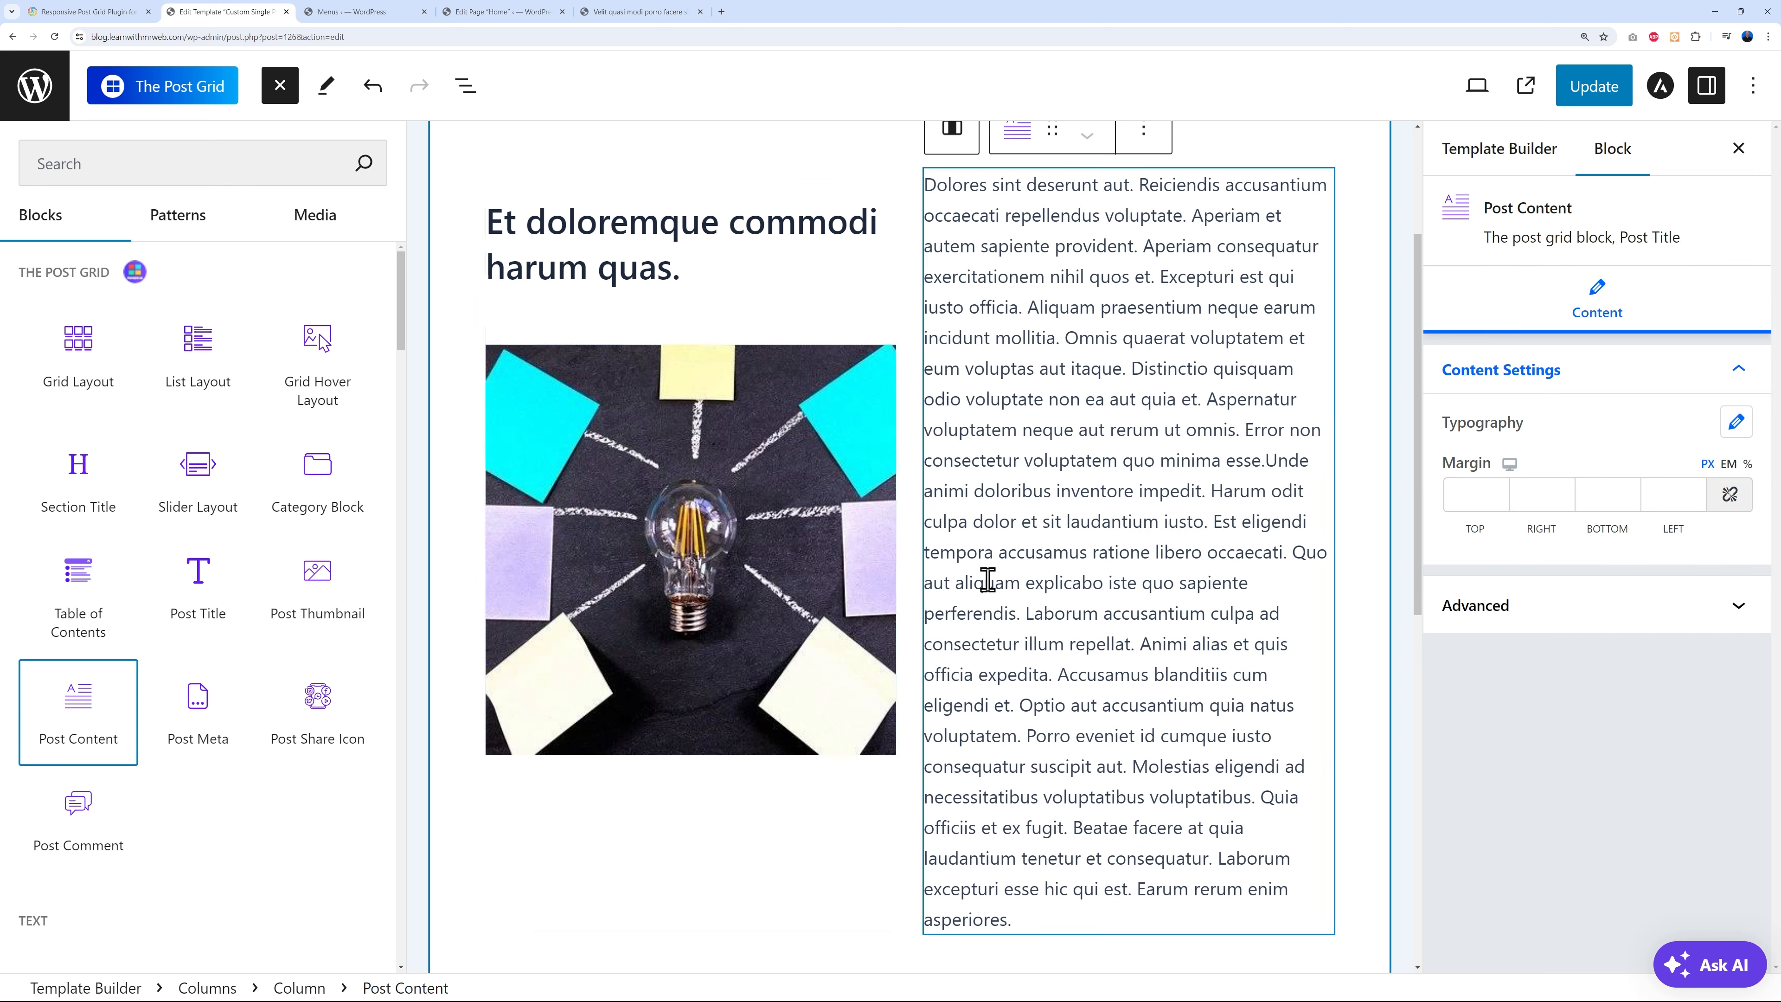
scroll(986, 580, "down", 4)
left_click(881, 786)
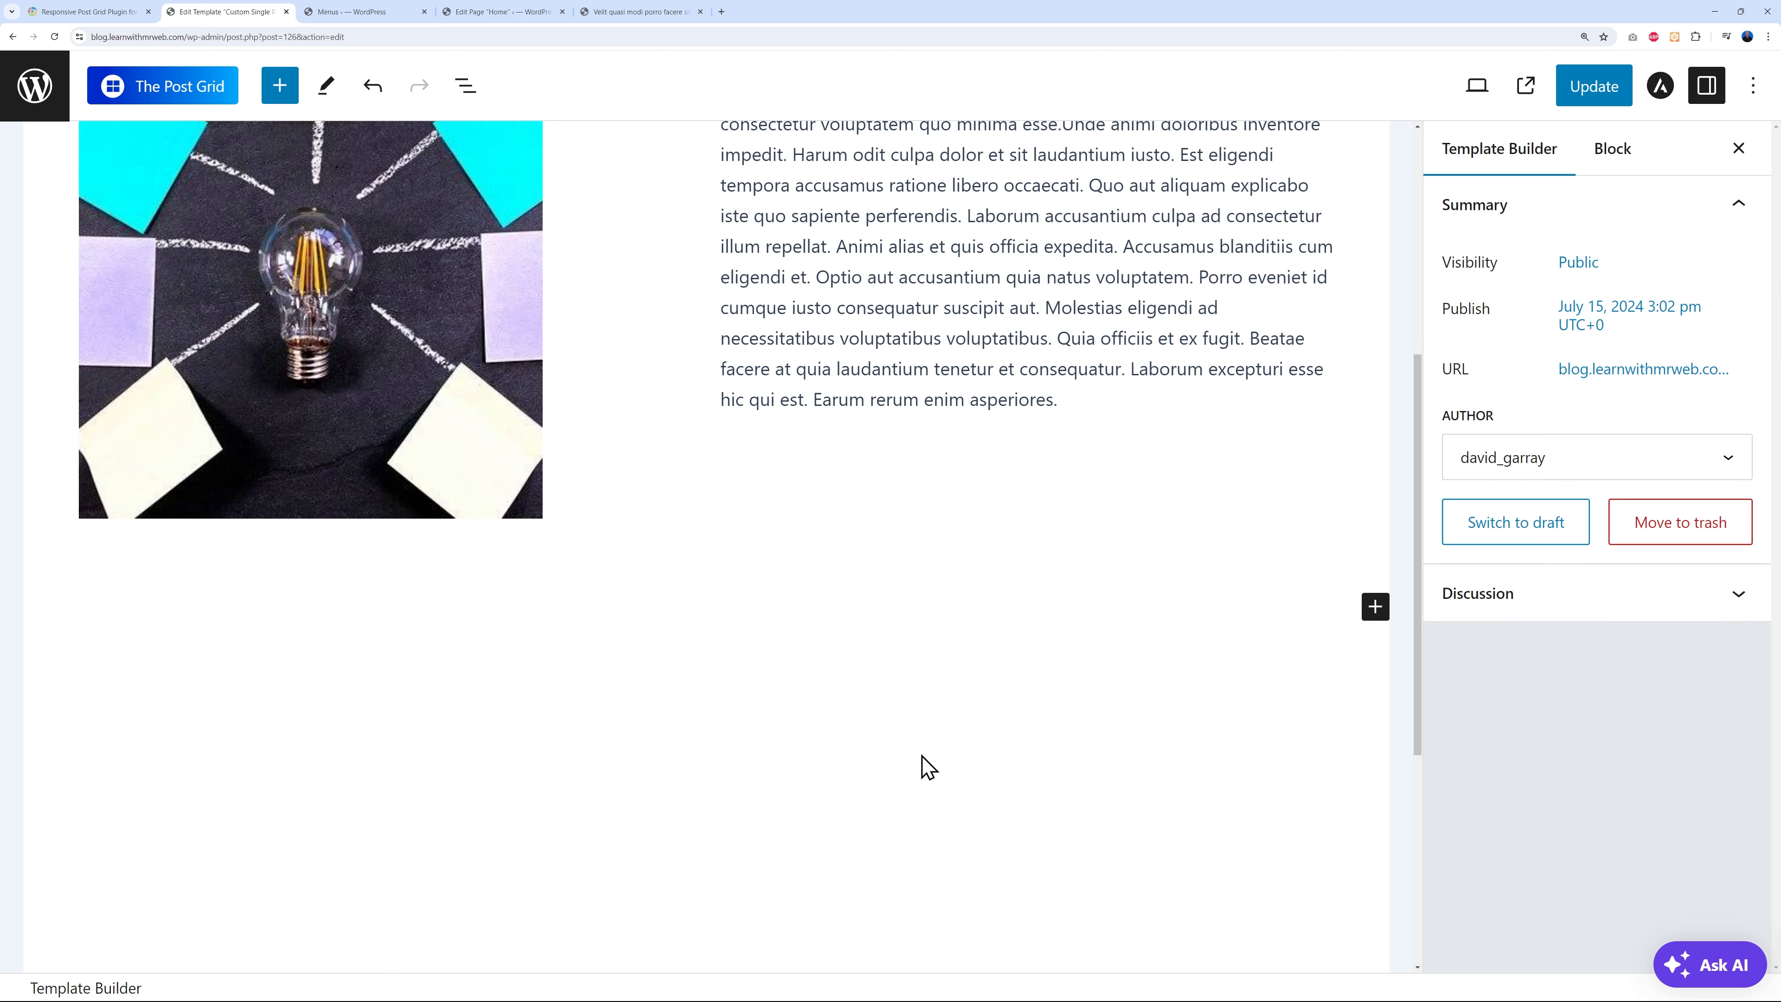
- Add a single full-width (100) Columns block below the two columns
left_click(1374, 609)
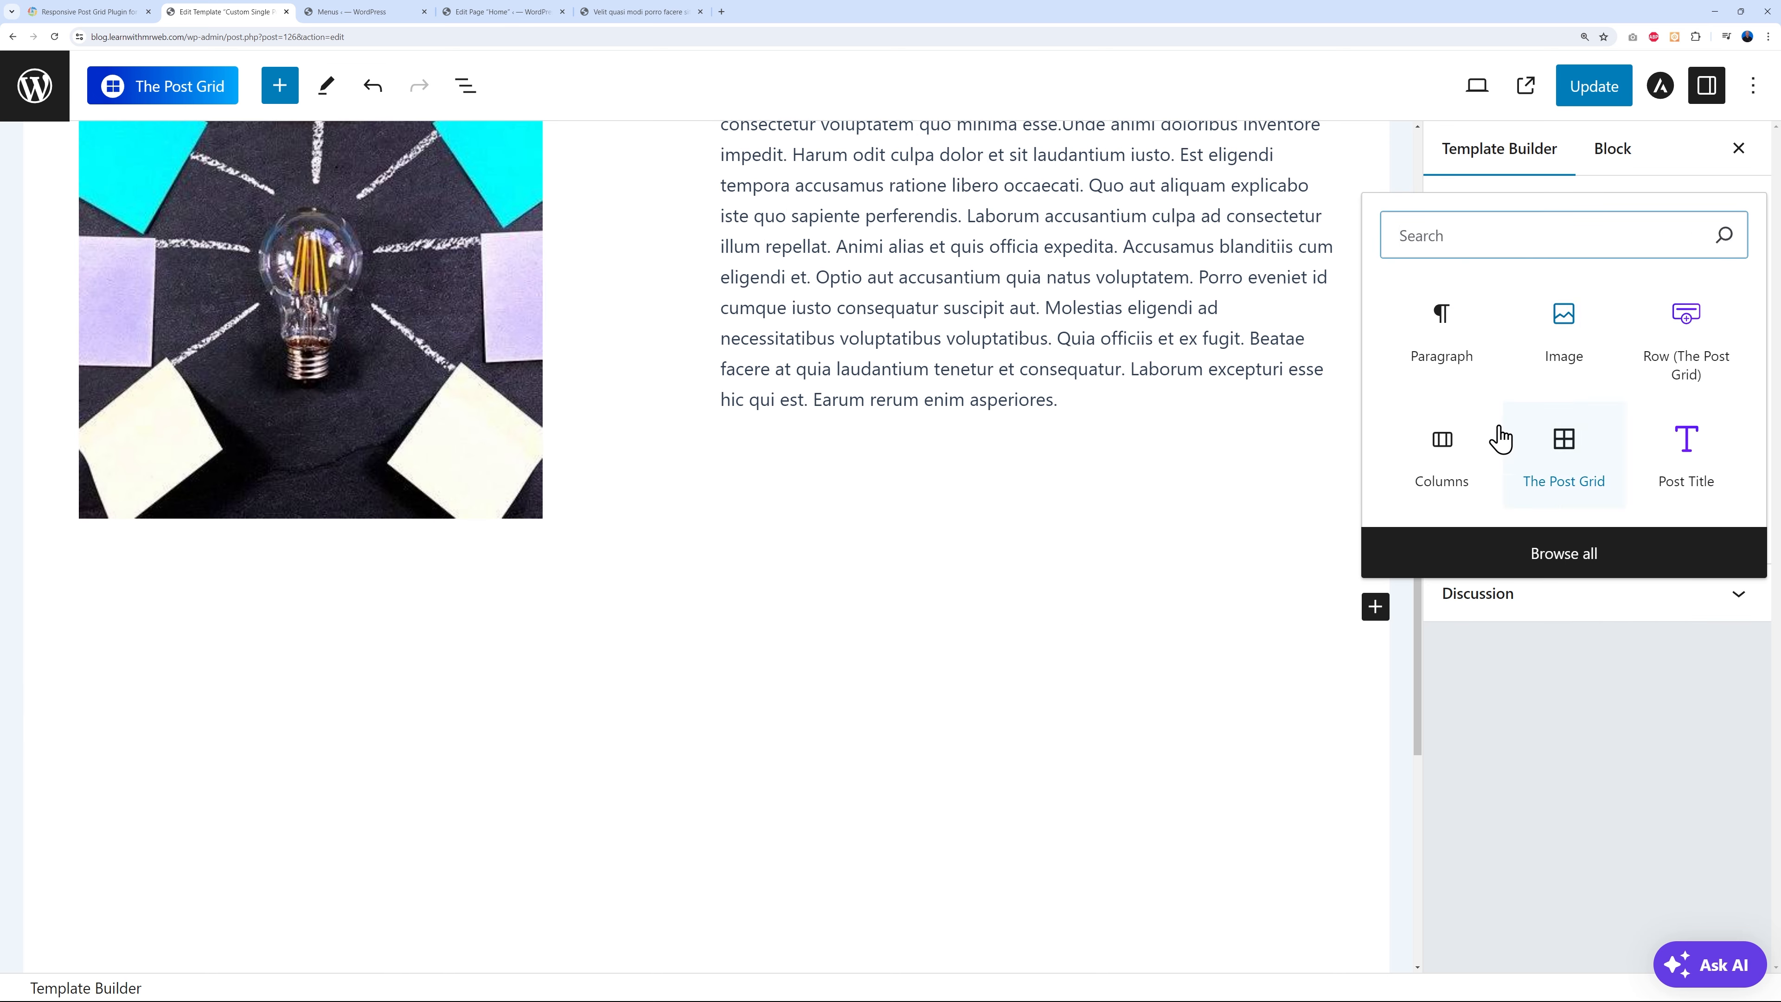
left_click(1444, 464)
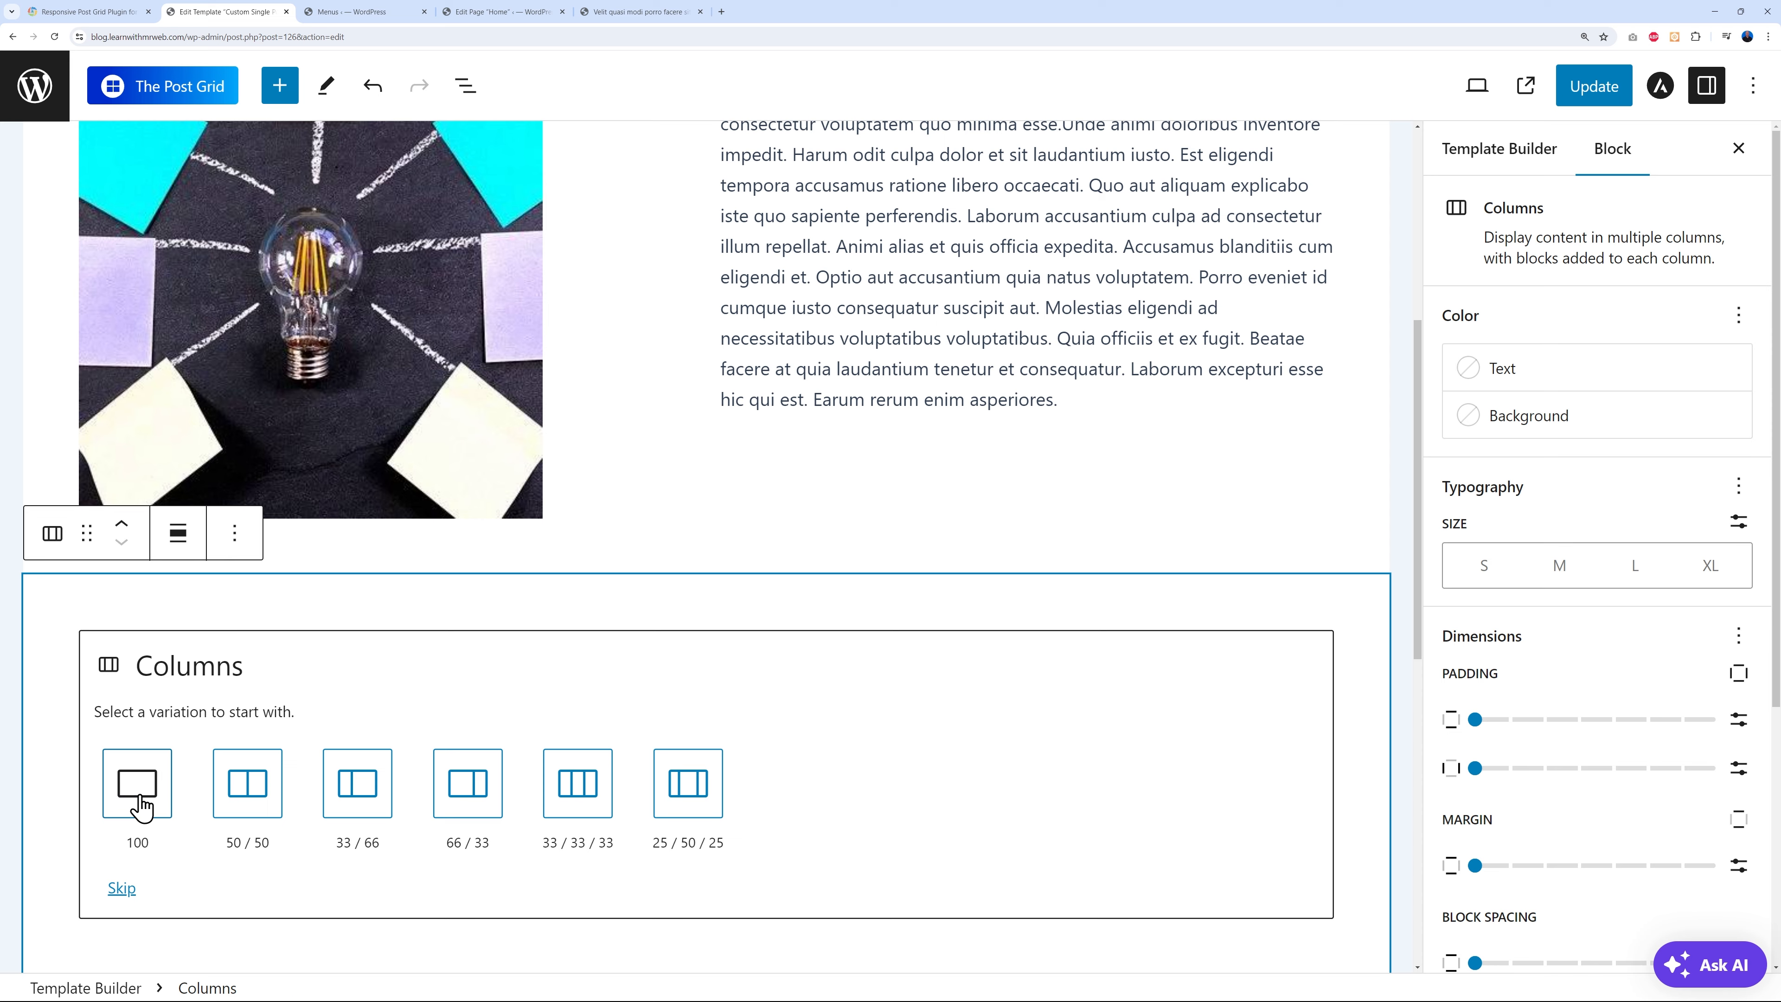
left_click(142, 790)
left_click(705, 658)
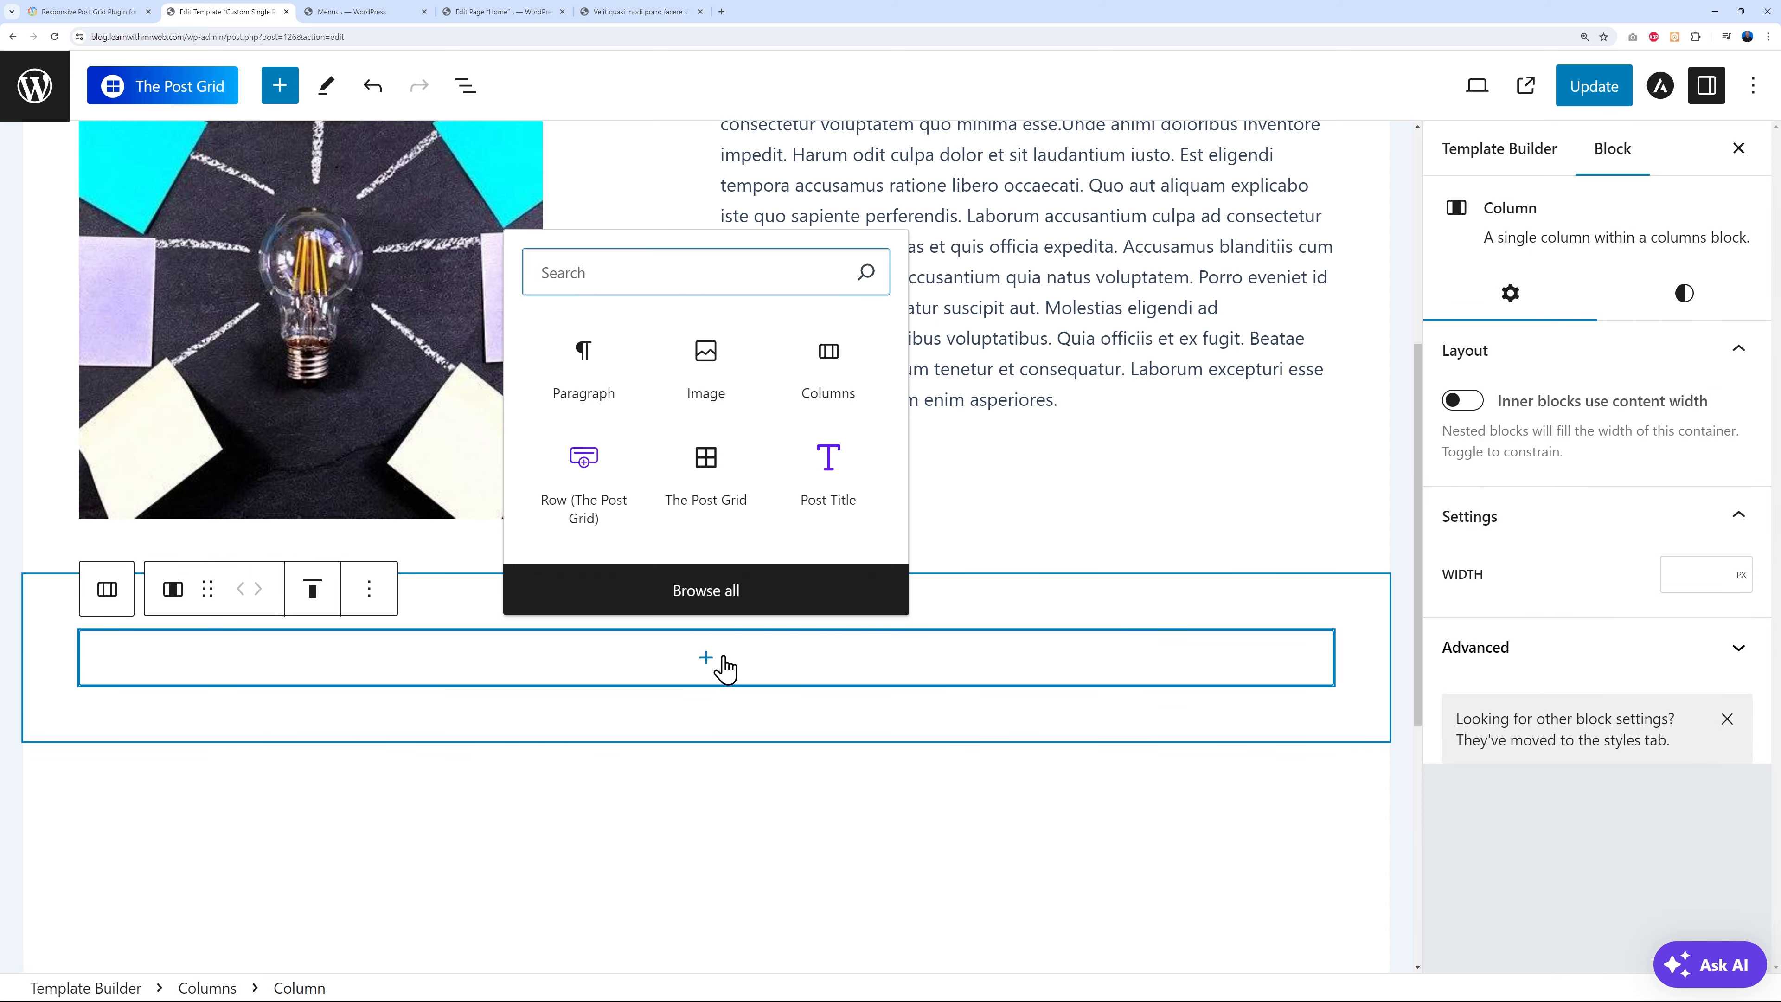
- Add a Post Comment block to the full-width column and save the template
left_click(712, 592)
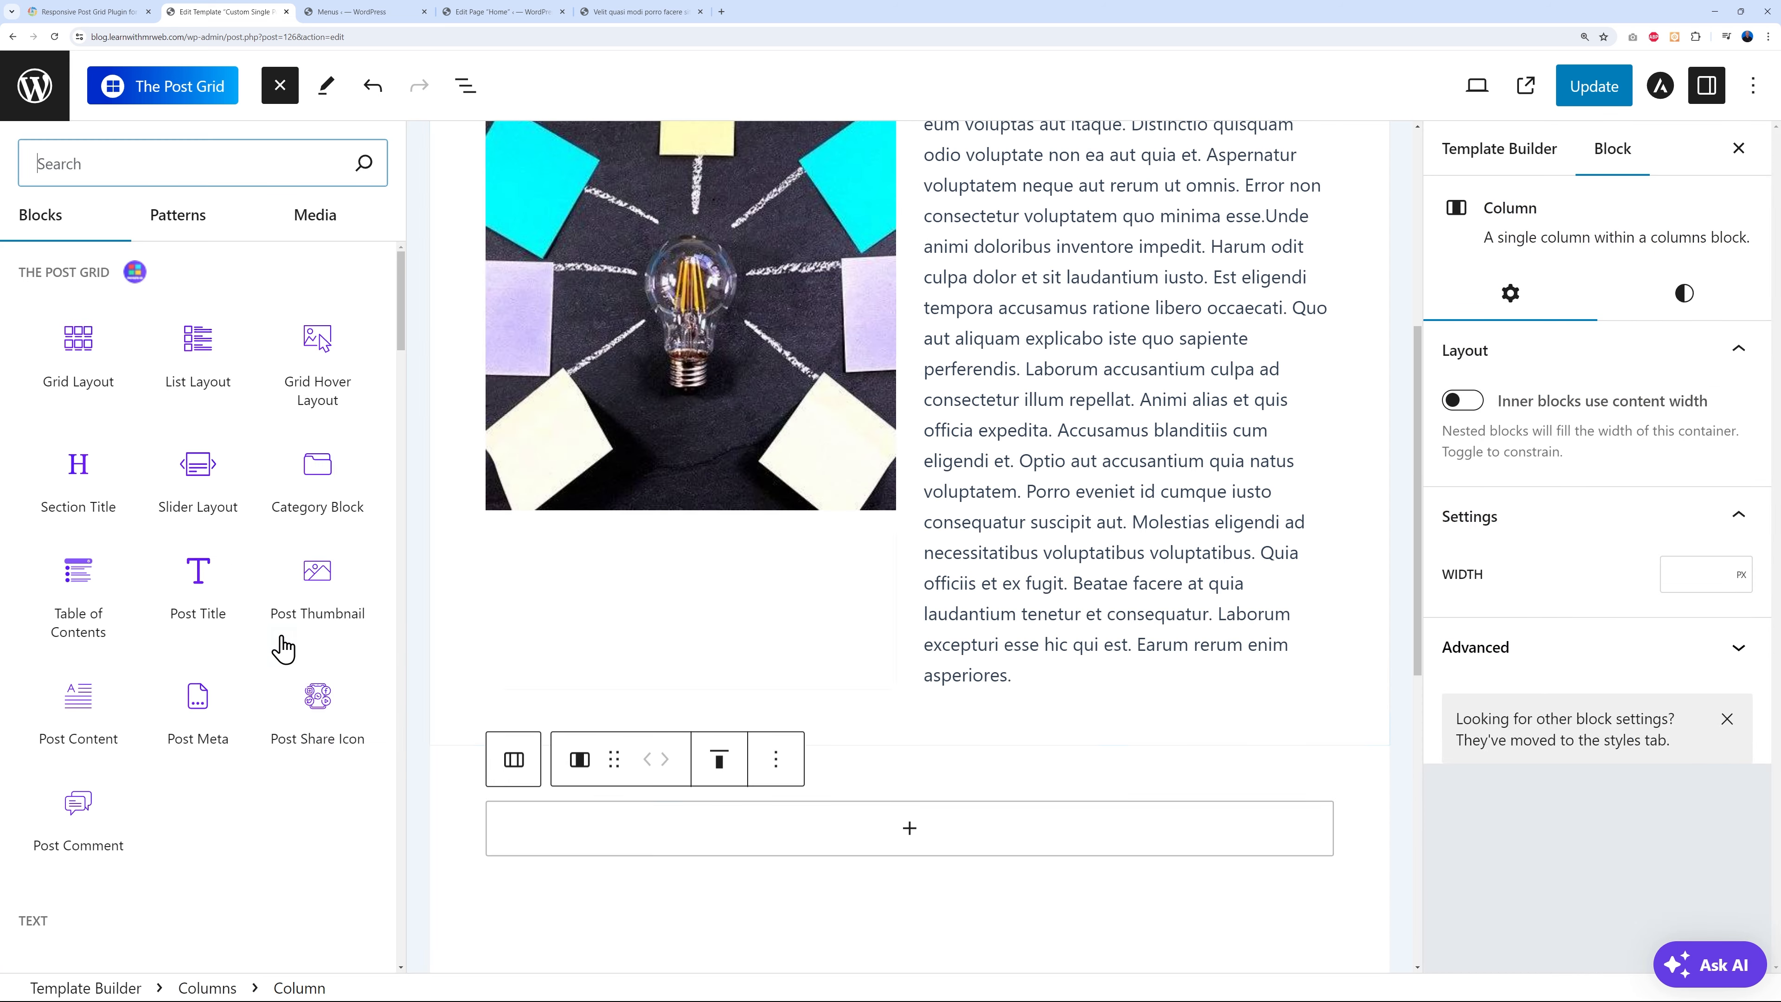
left_click(96, 801)
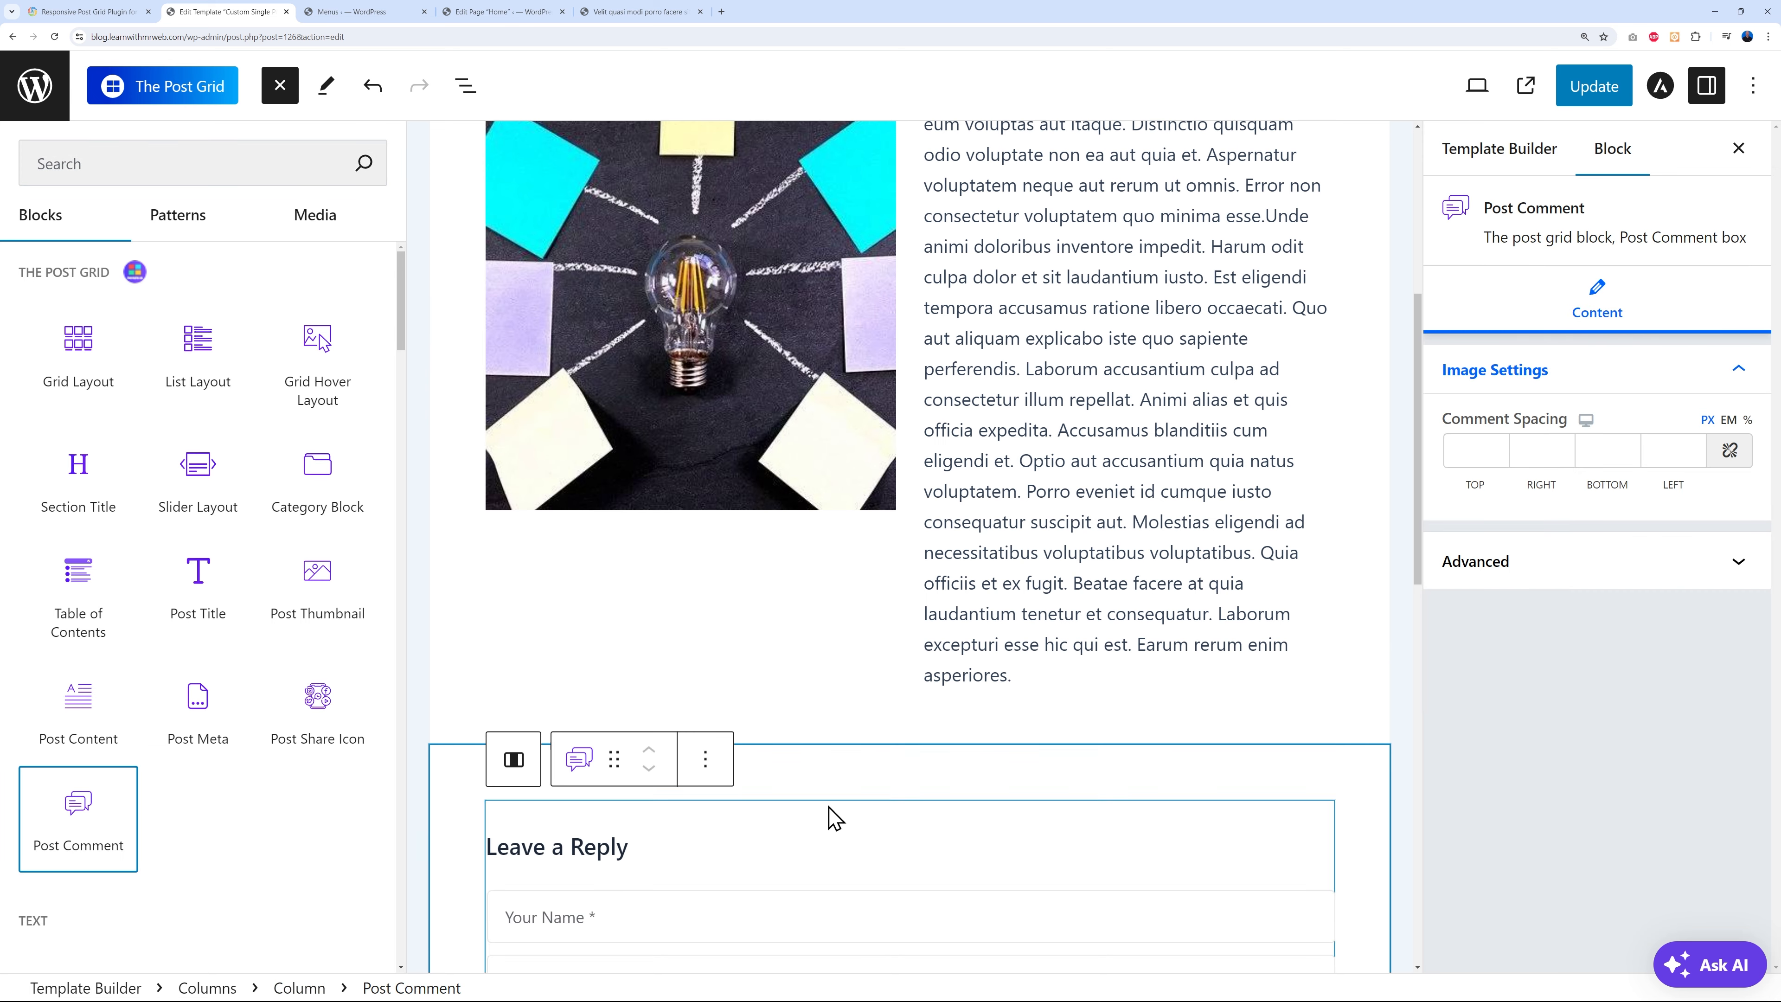
left_click(1592, 105)
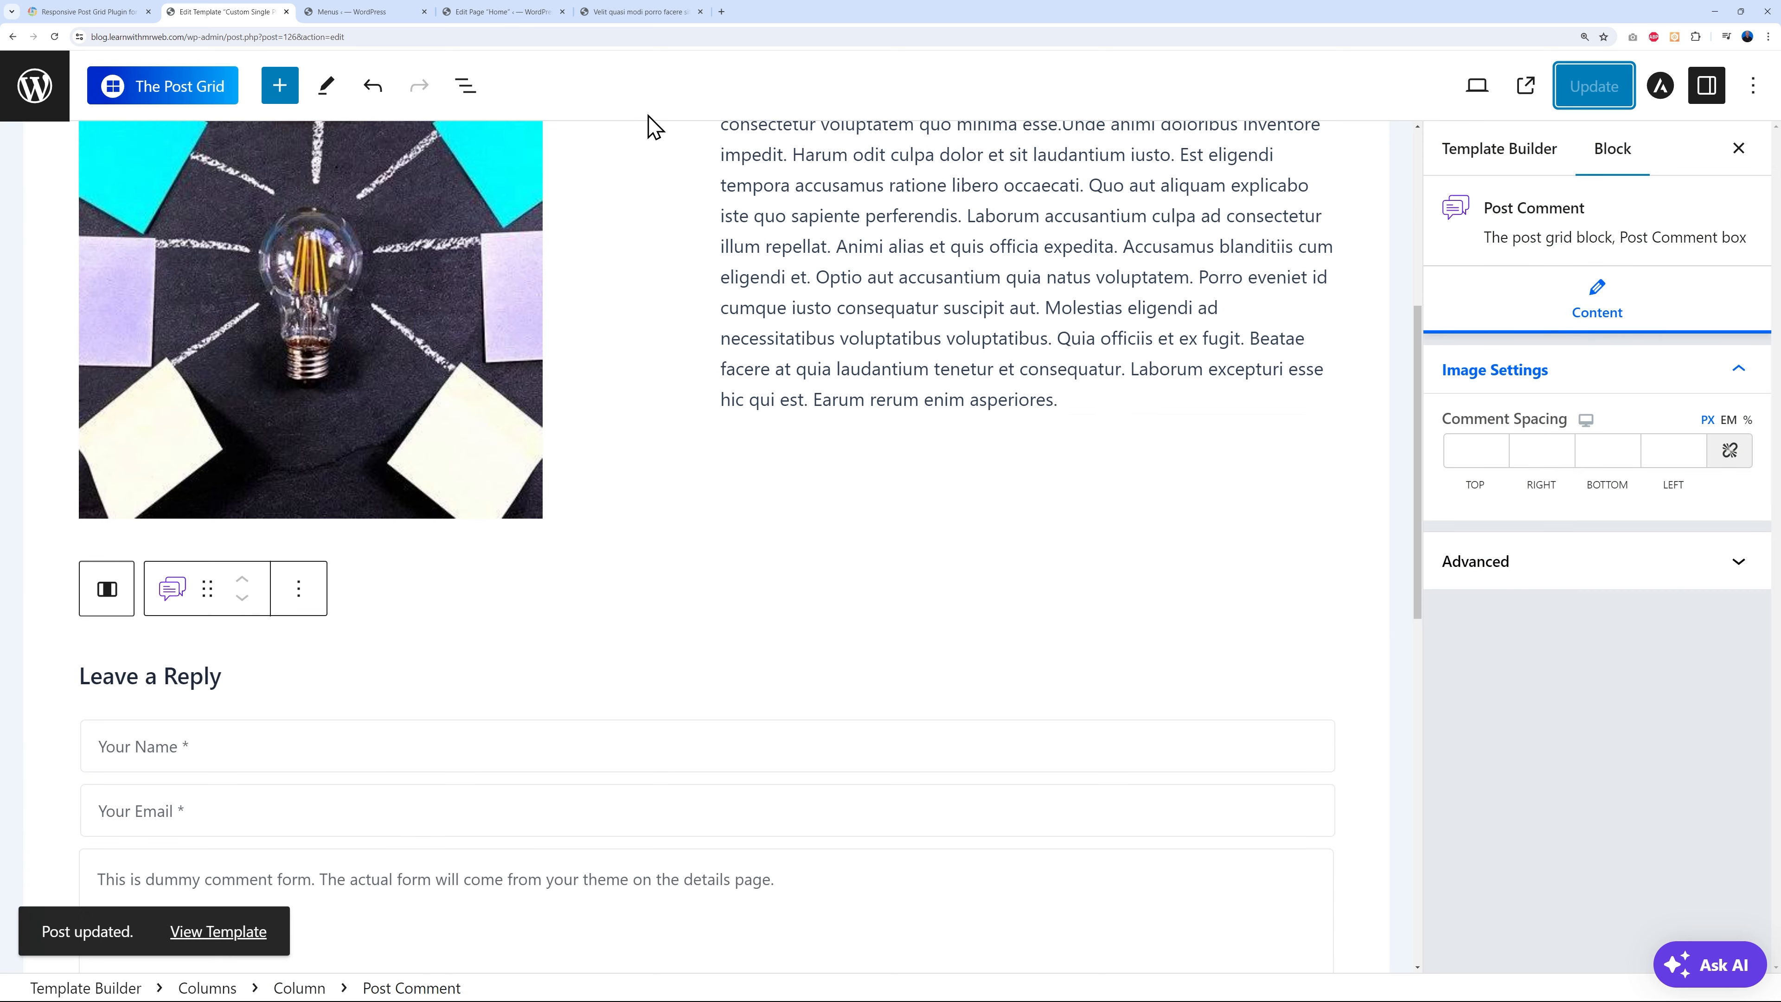
- Reload the live post, then open the 'Et est sit' post from the home page to check its comment form
left_click(650, 12)
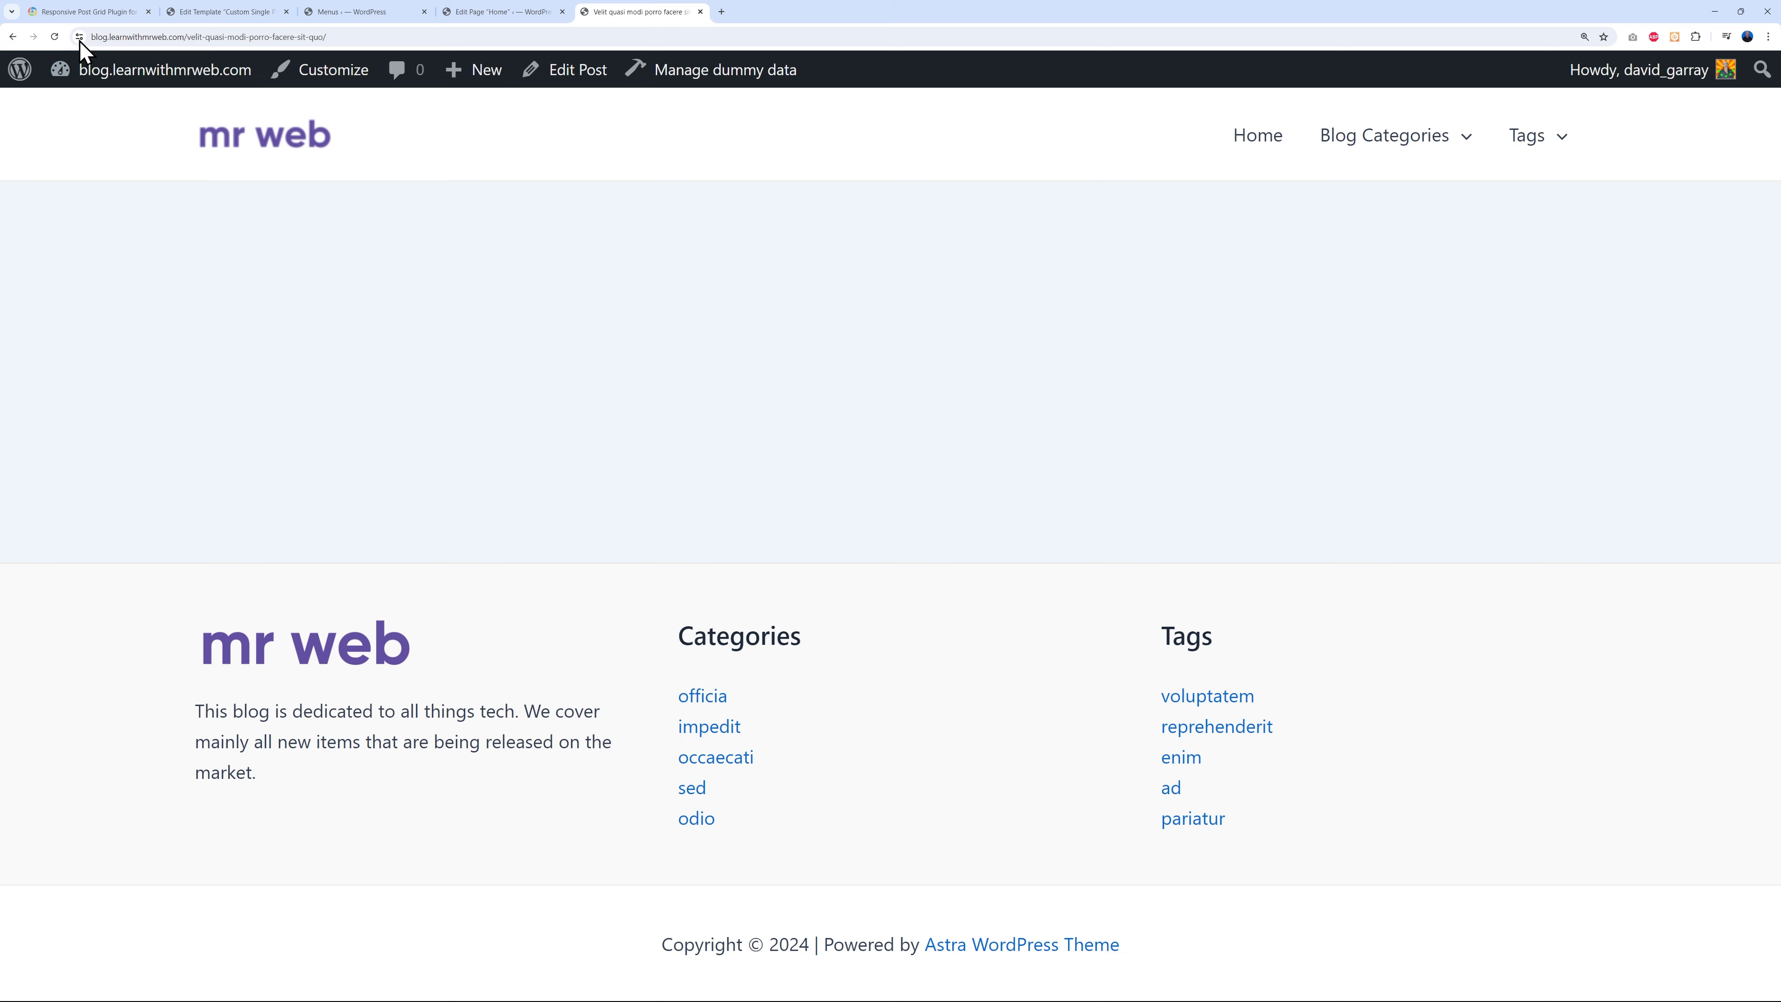
left_click(55, 36)
scroll(1392, 575, "down", 8)
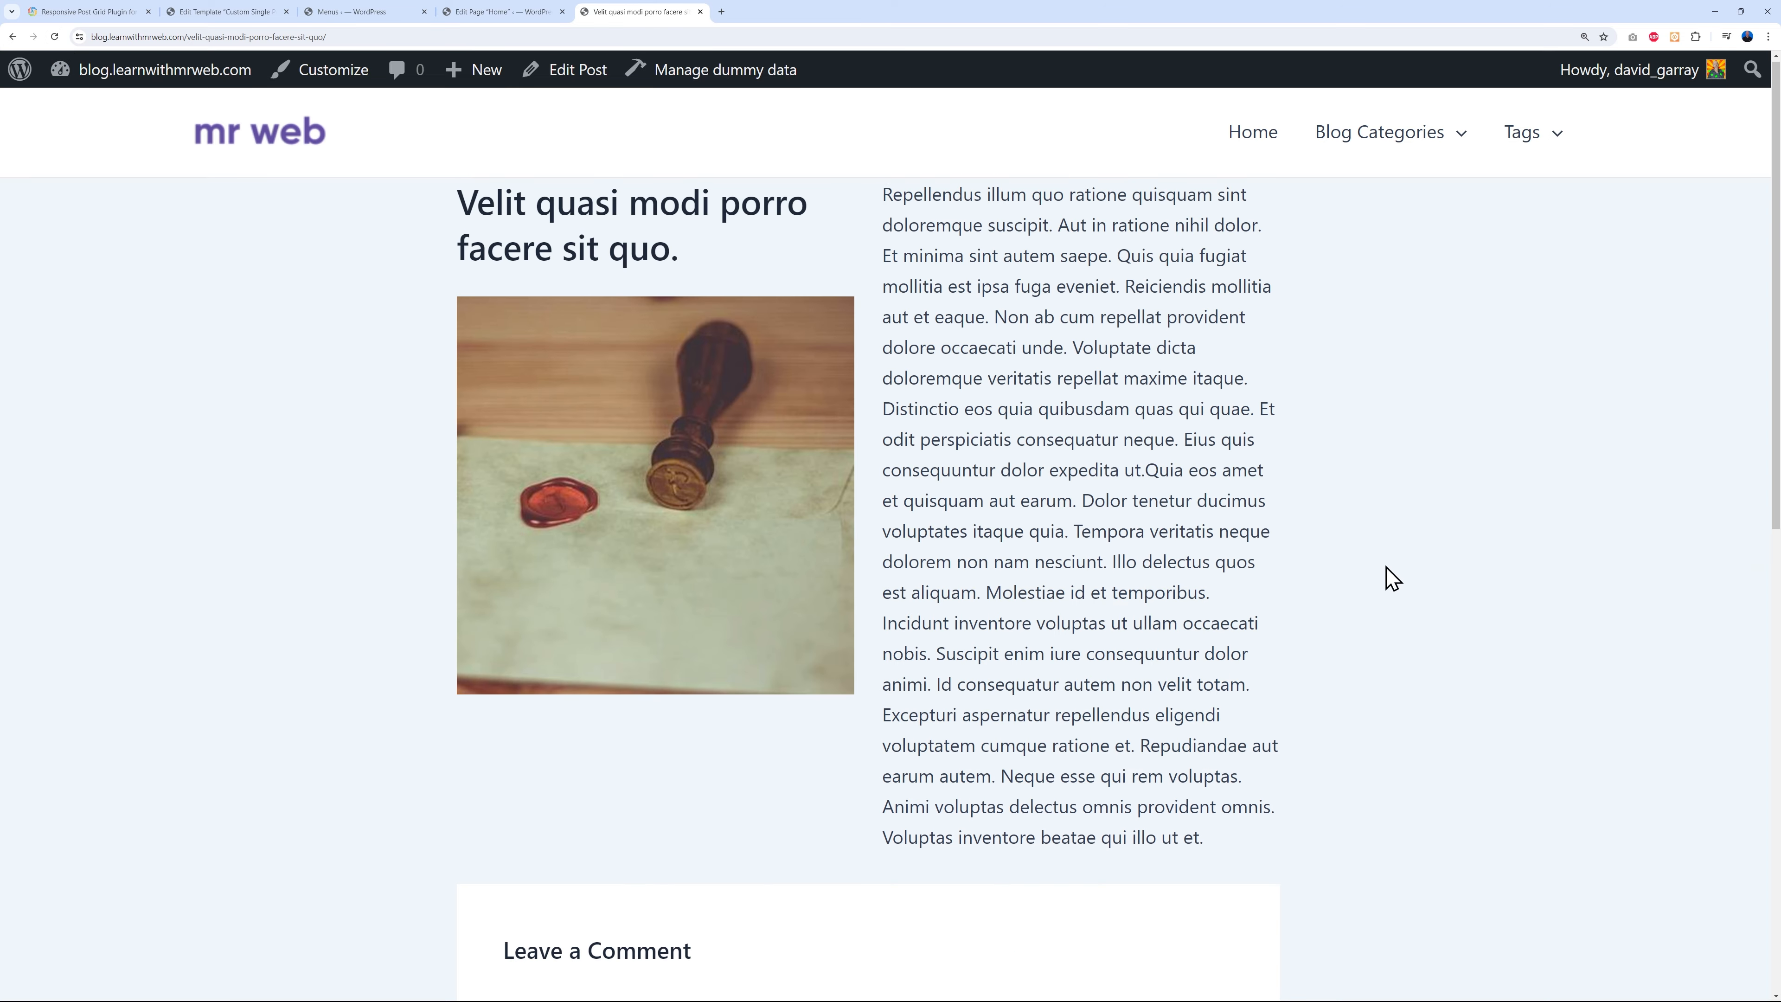
scroll(1467, 608, "up", 5)
scroll(1467, 608, "up", 3)
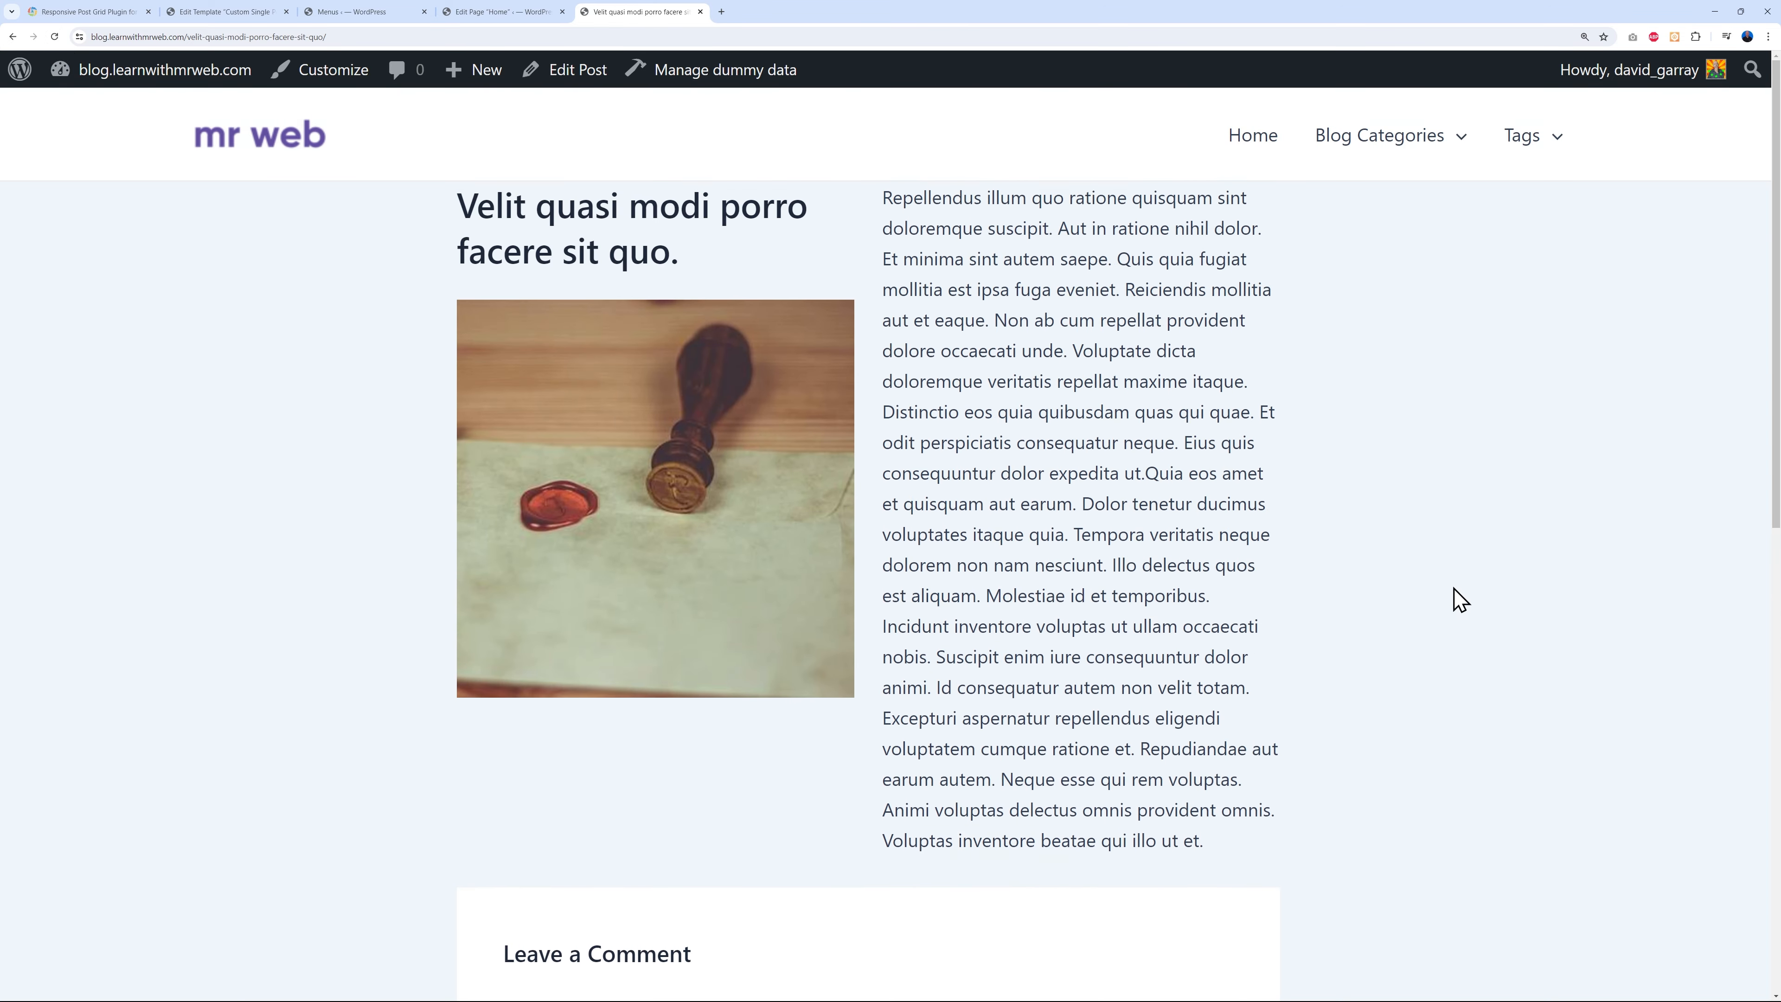
left_click(1237, 140)
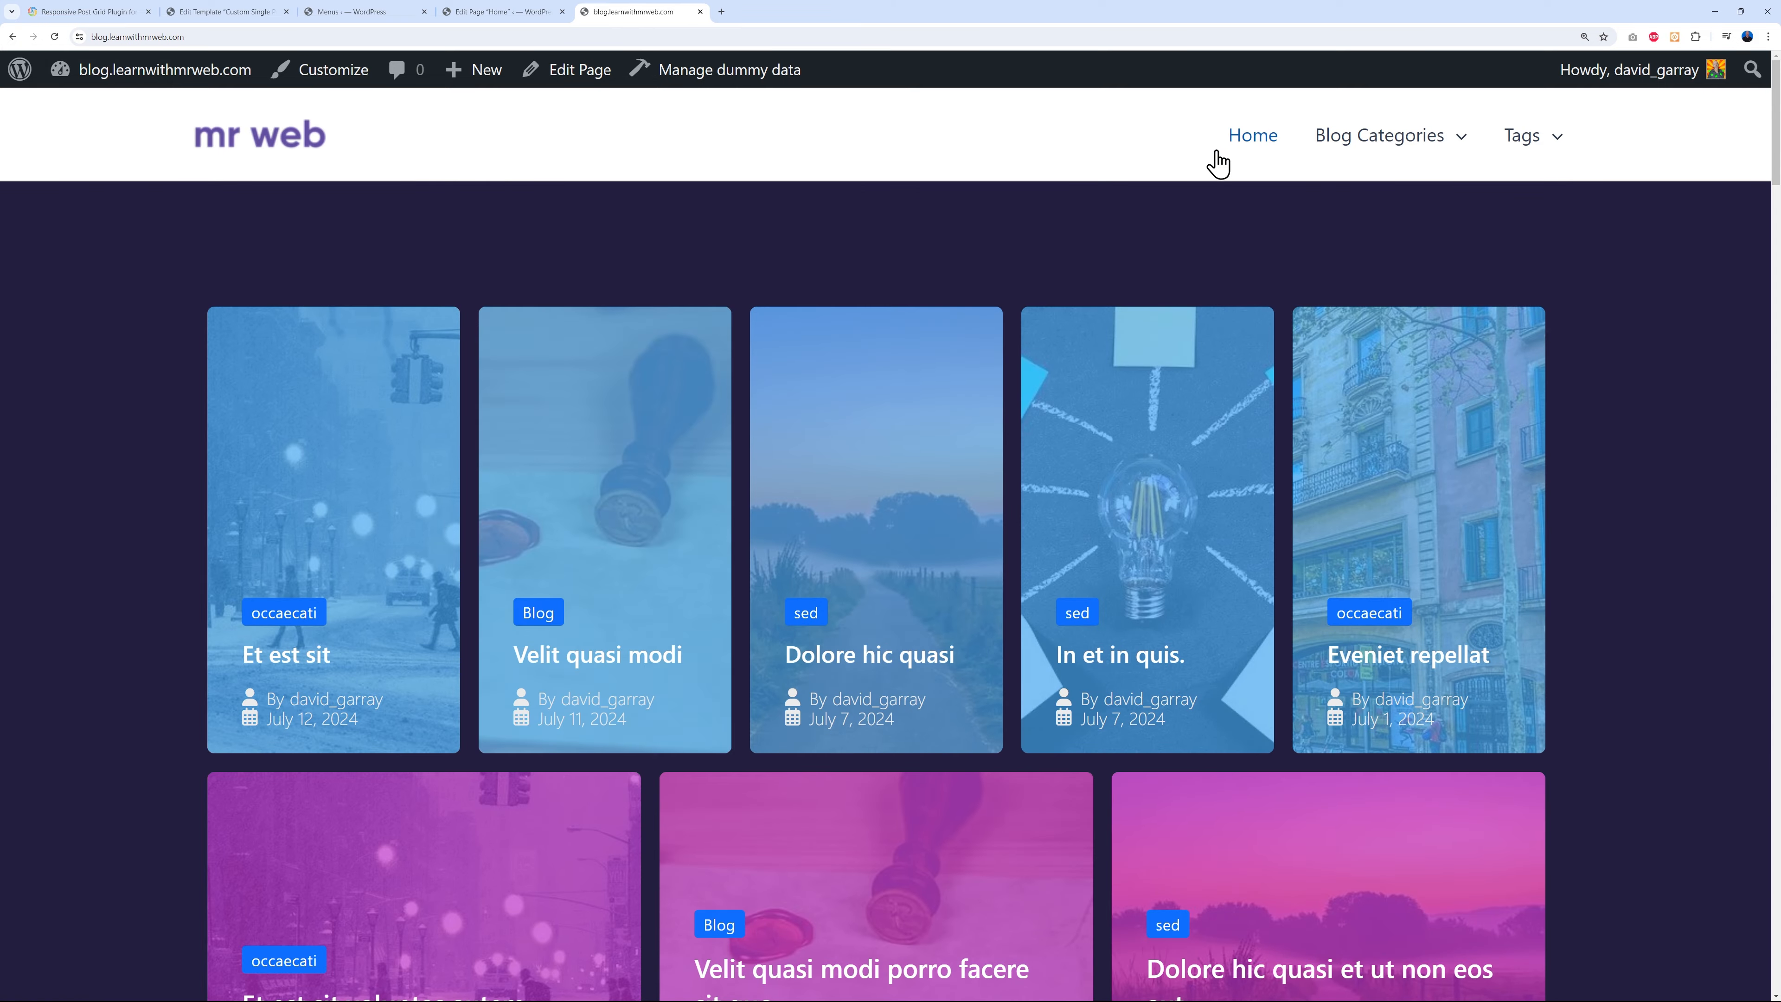
left_click(322, 677)
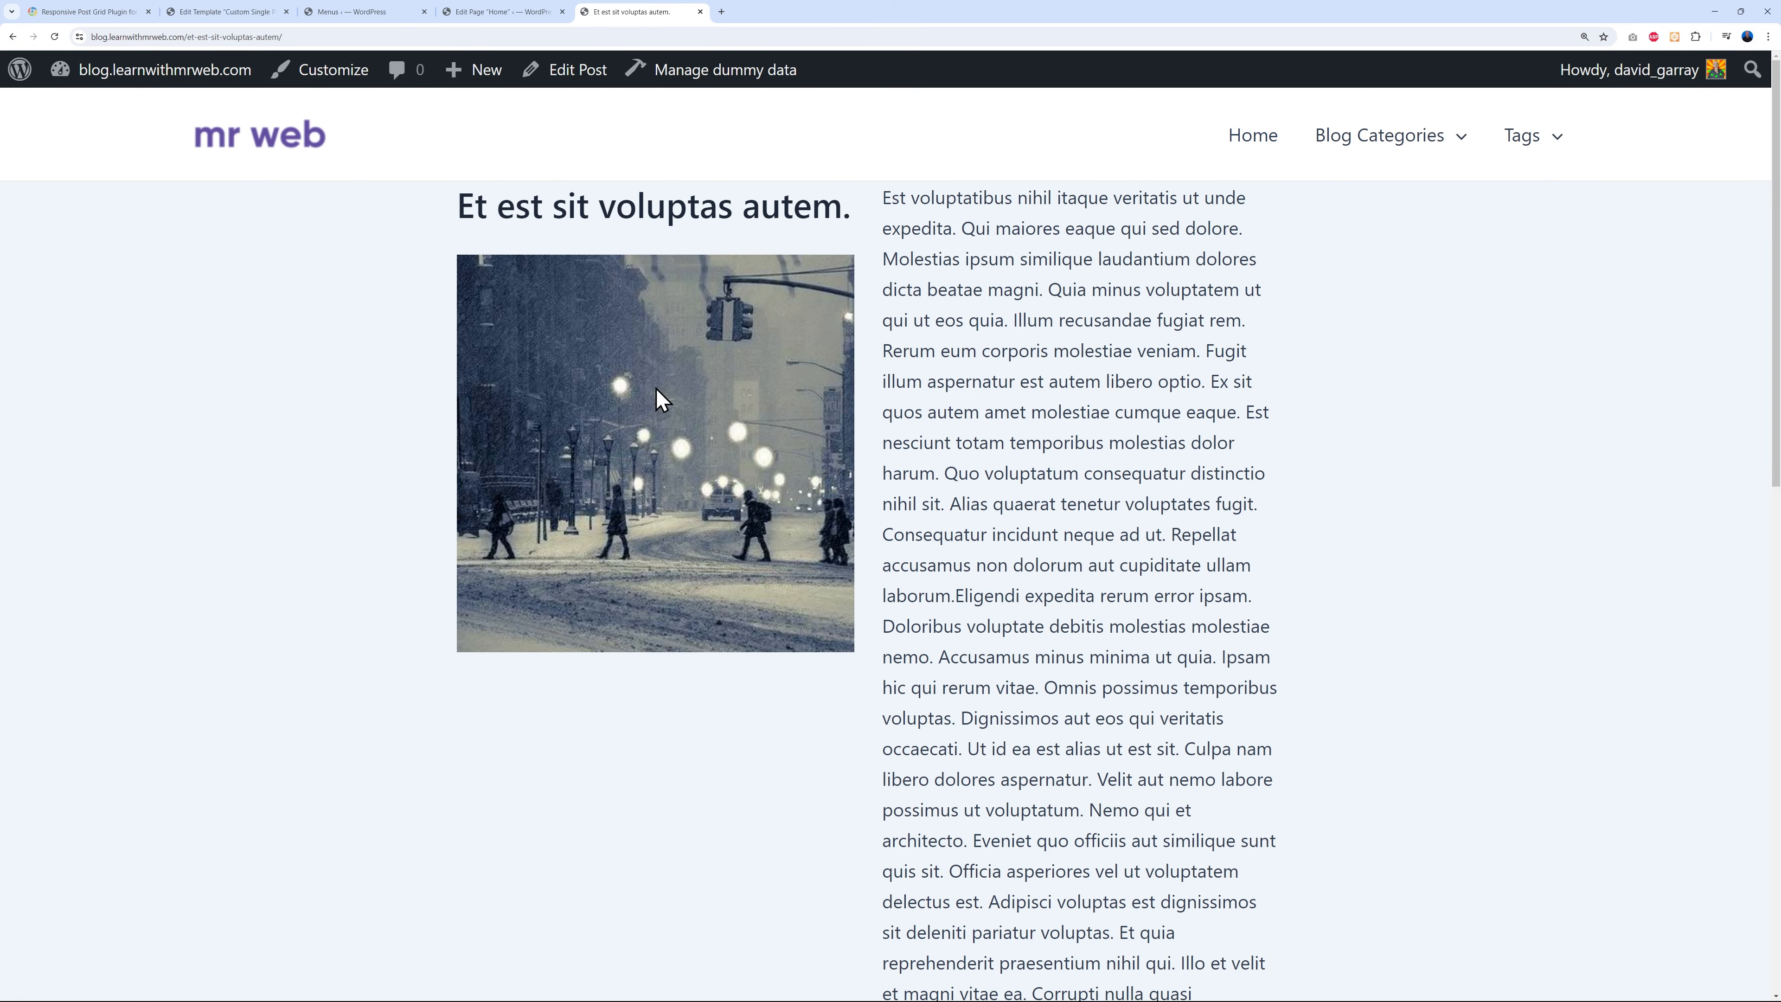
scroll(1363, 728, "down", 12)
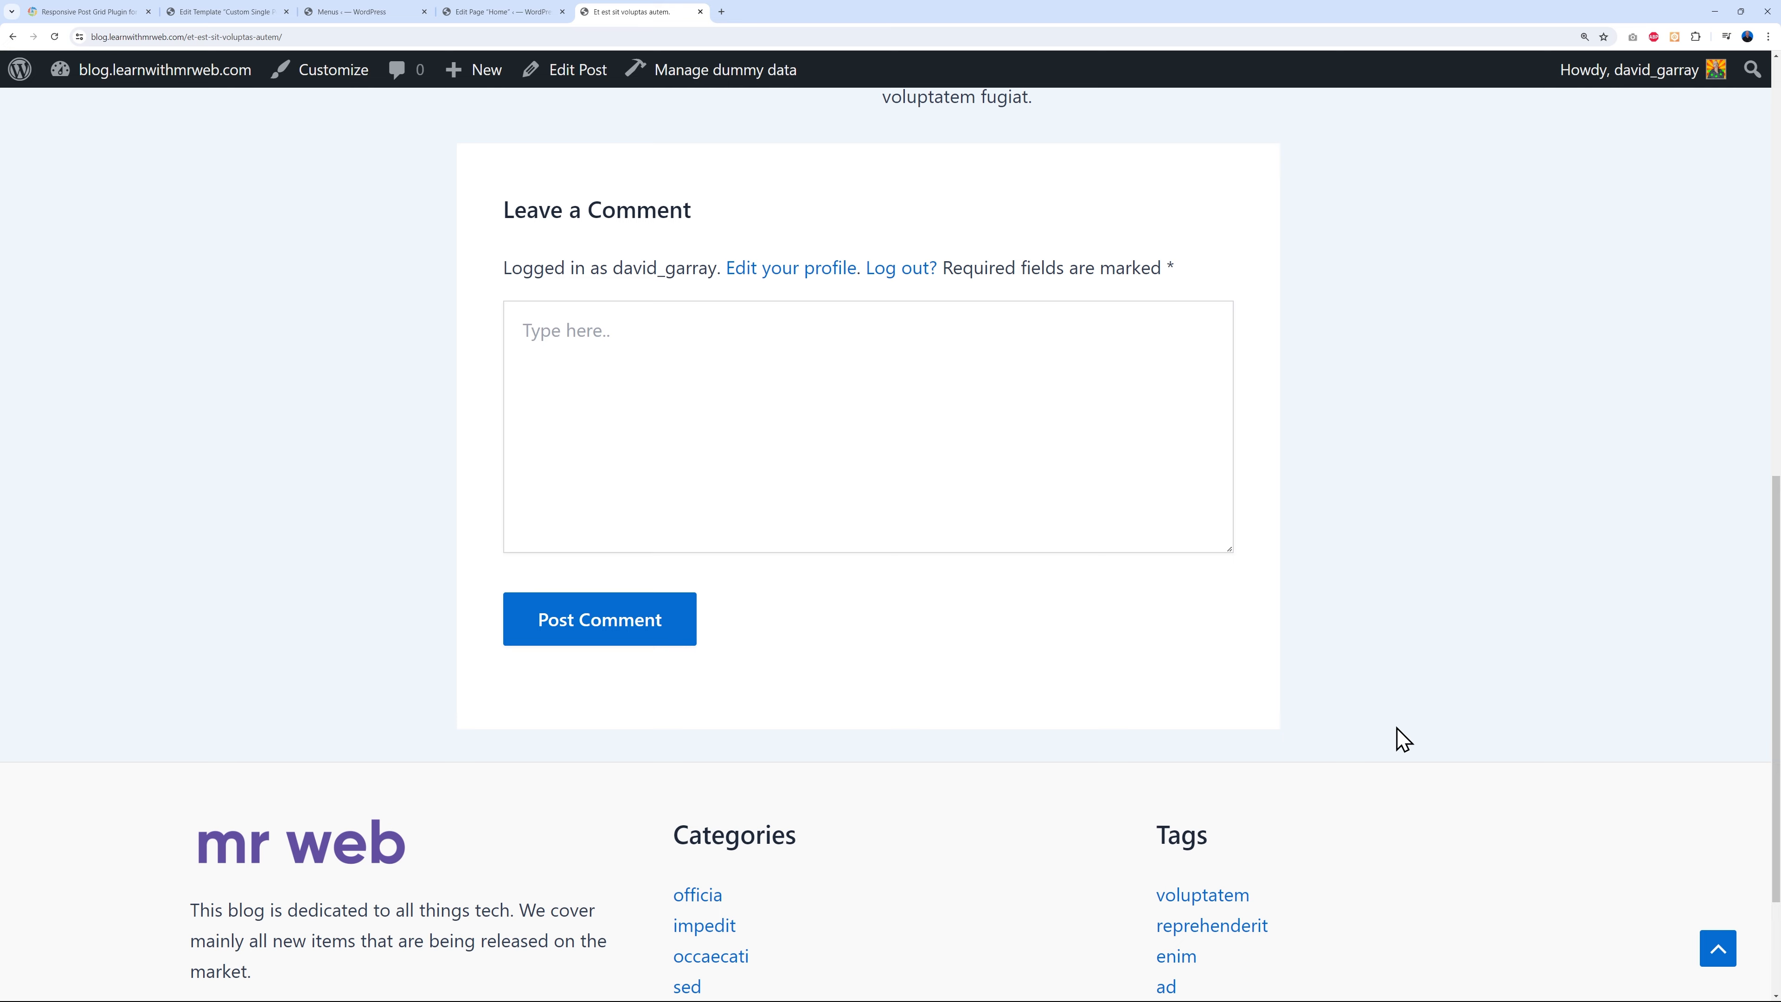
scroll(1398, 737, "up", 12)
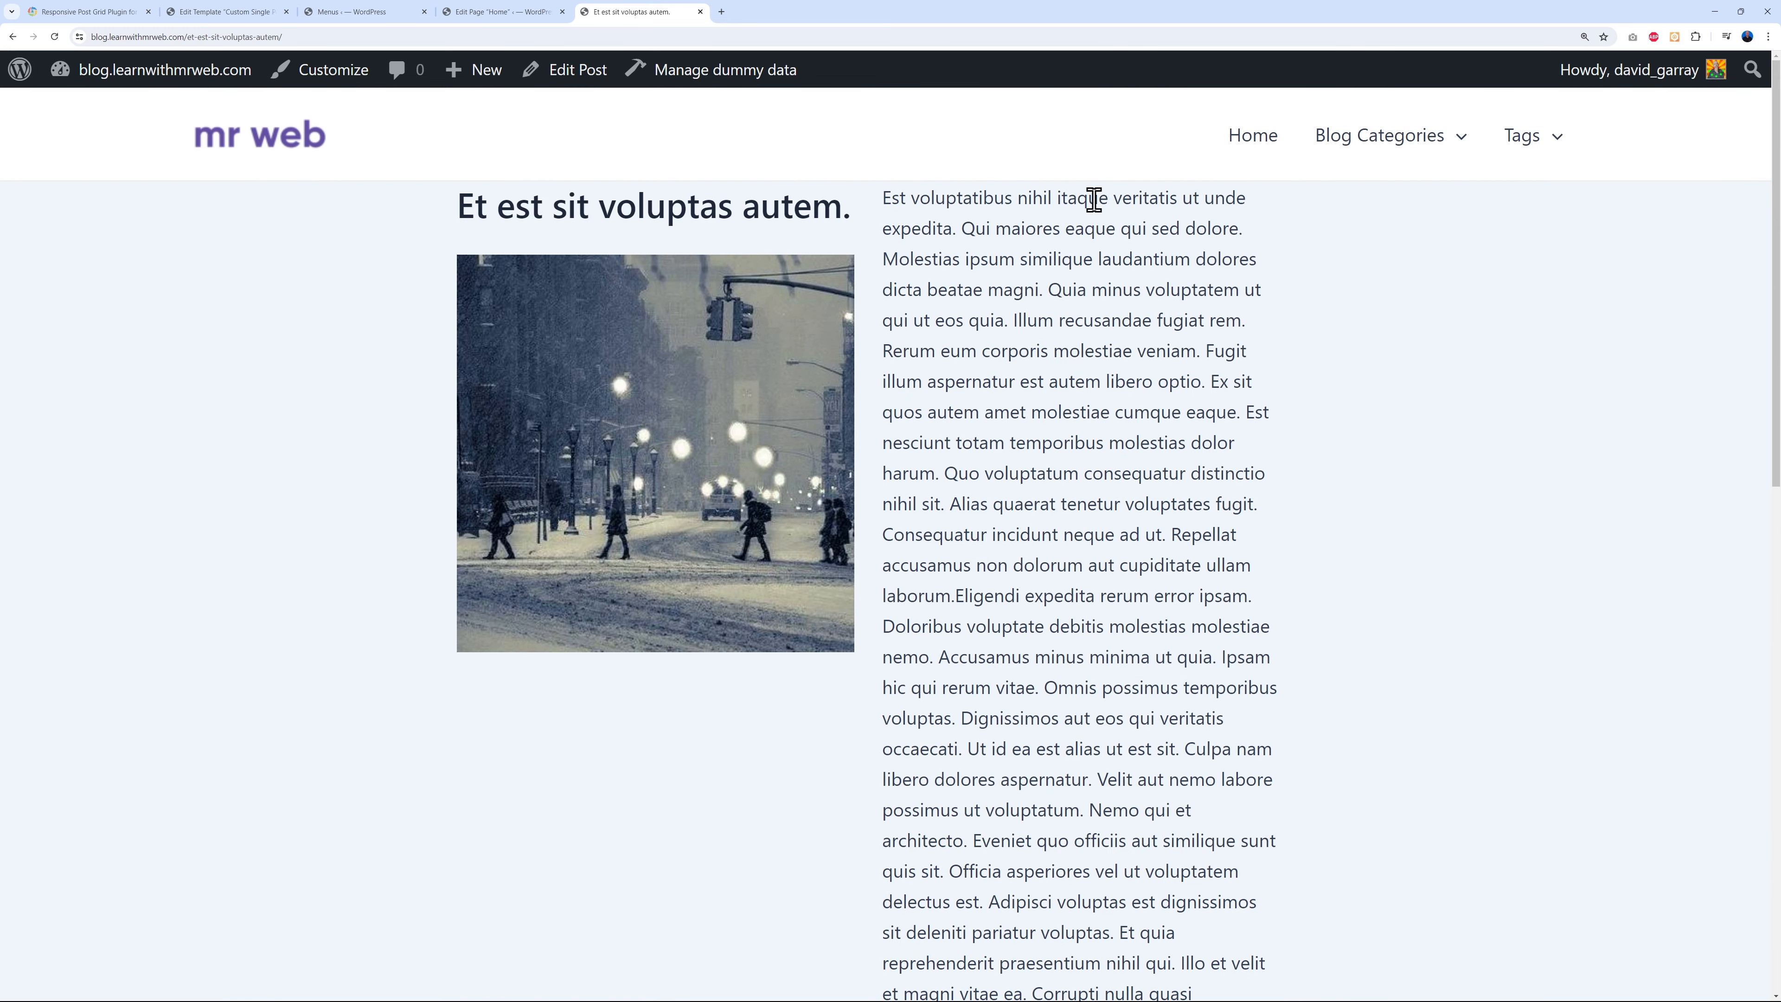
- Give the Columns block a top margin of about 3 and save the template
left_click(238, 12)
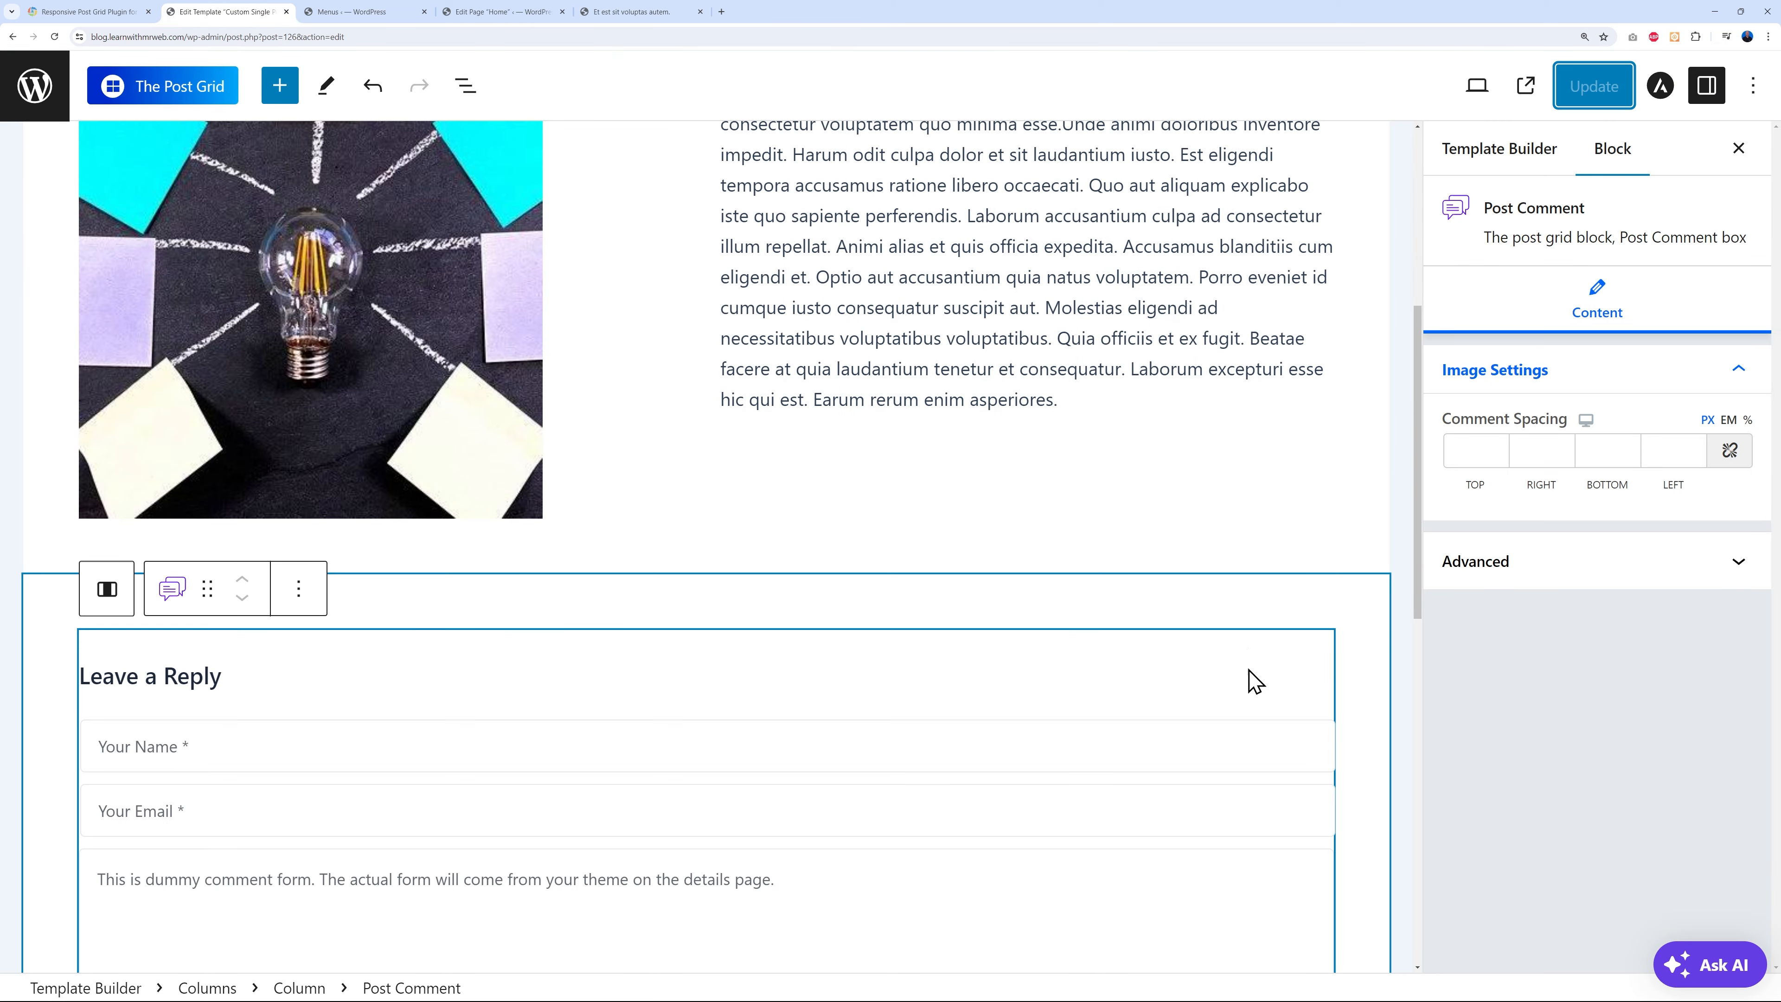
scroll(1241, 631, "up", 6)
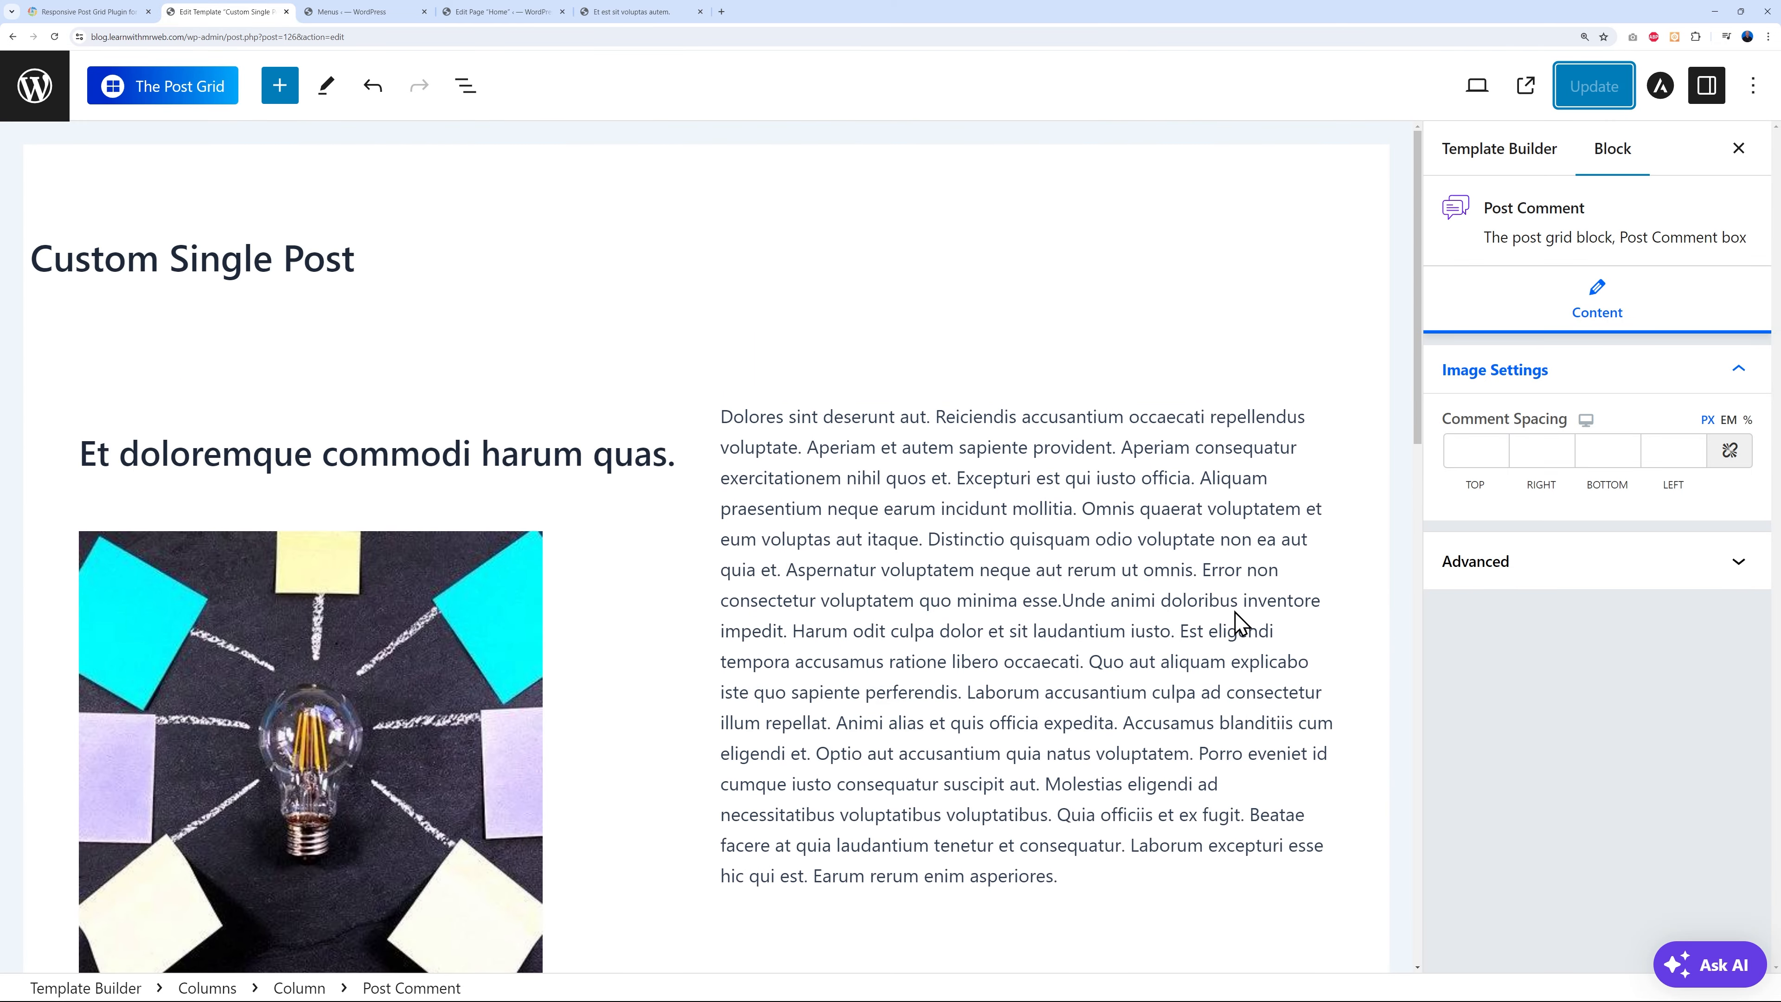
left_click(715, 361)
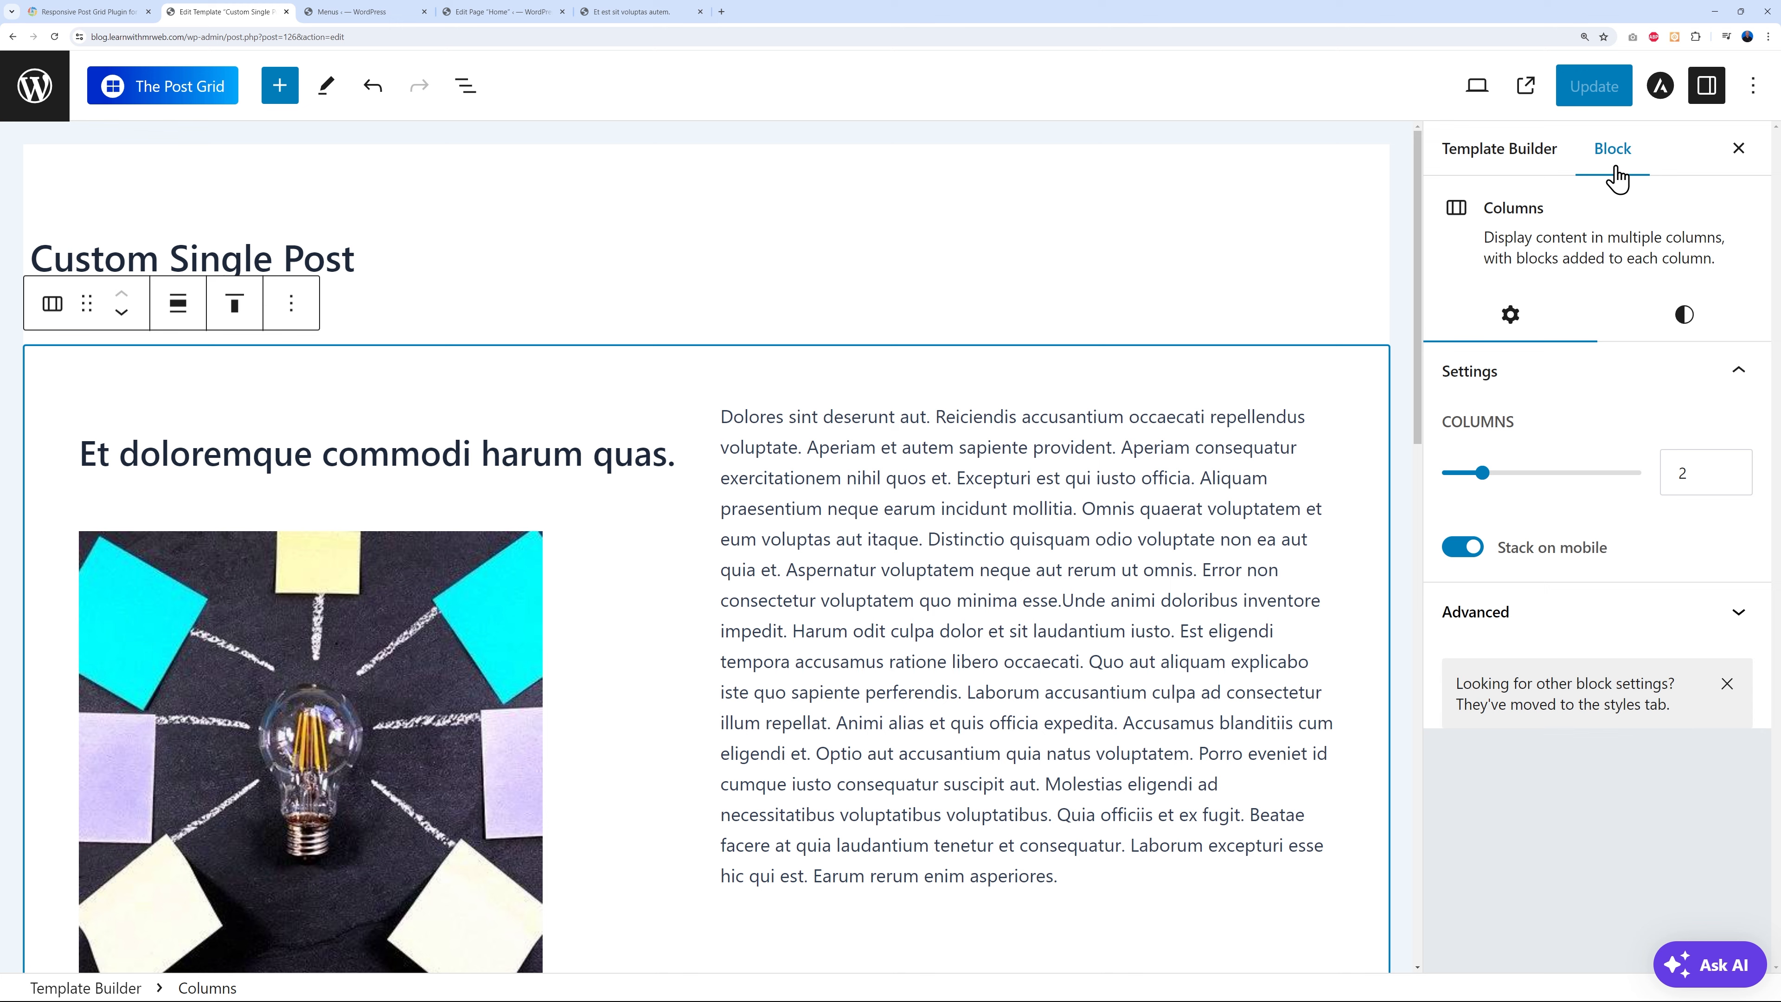
left_click(1684, 317)
scroll(1725, 526, "down", 4)
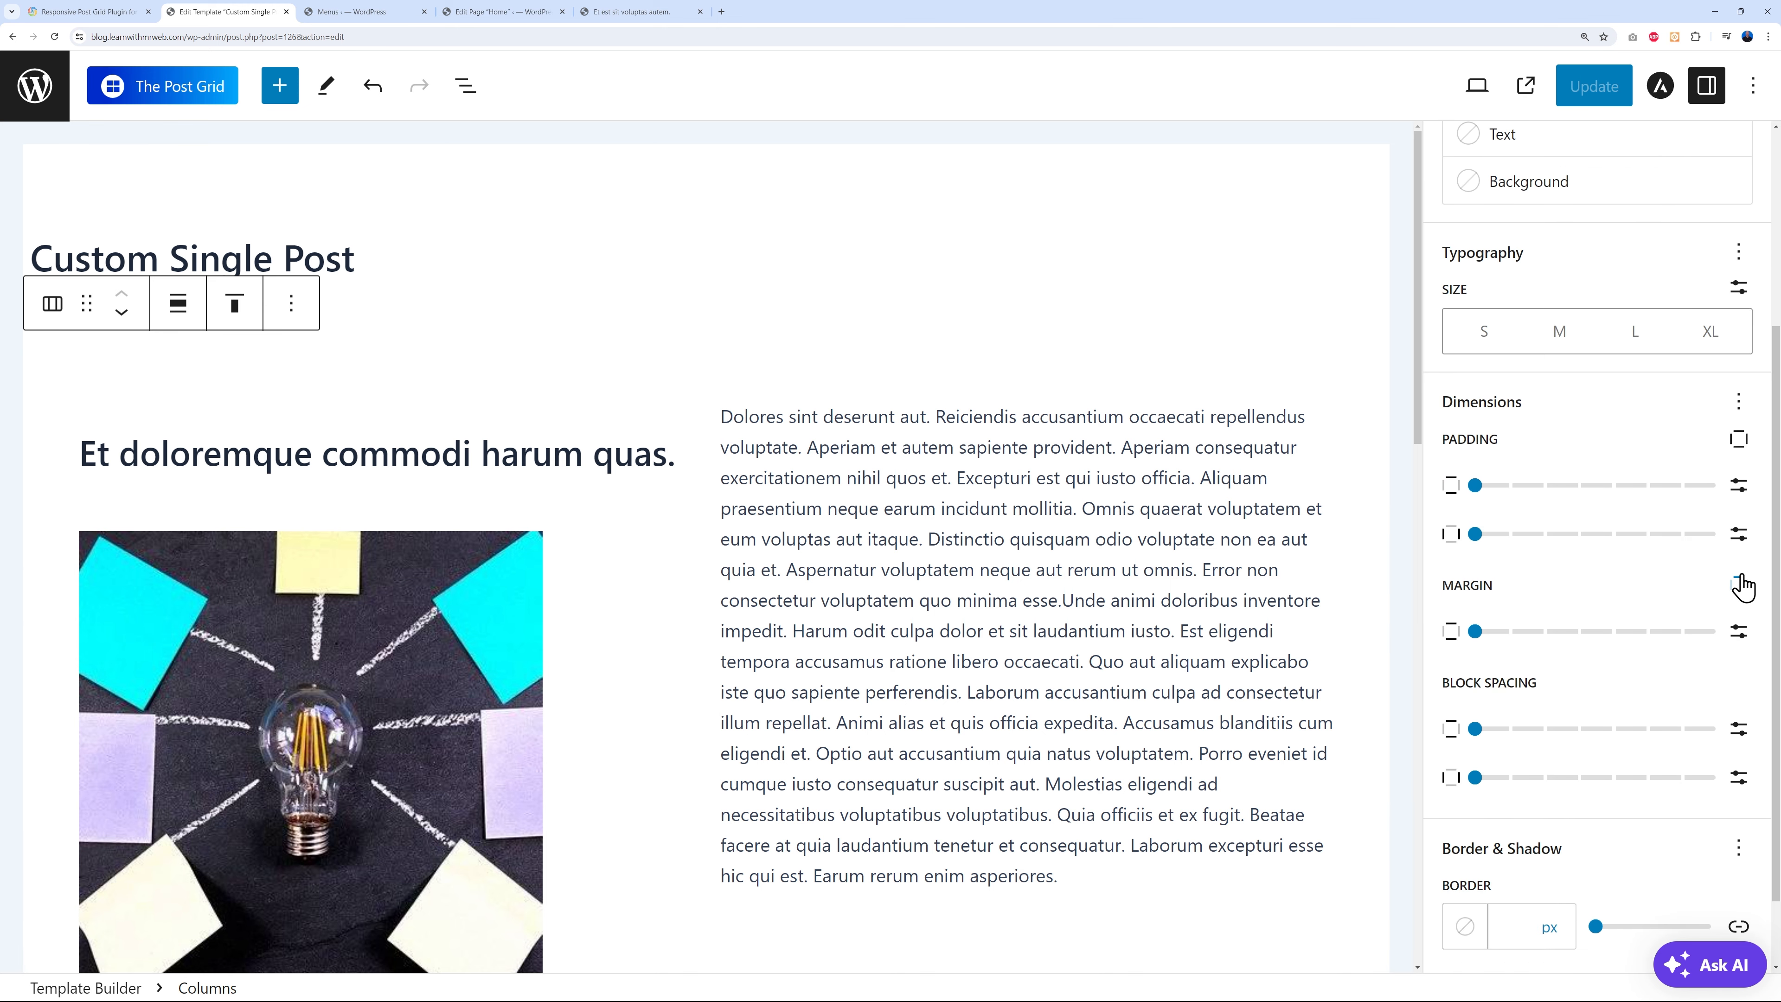
left_click(1475, 634)
left_click_drag(1484, 639, 1578, 639)
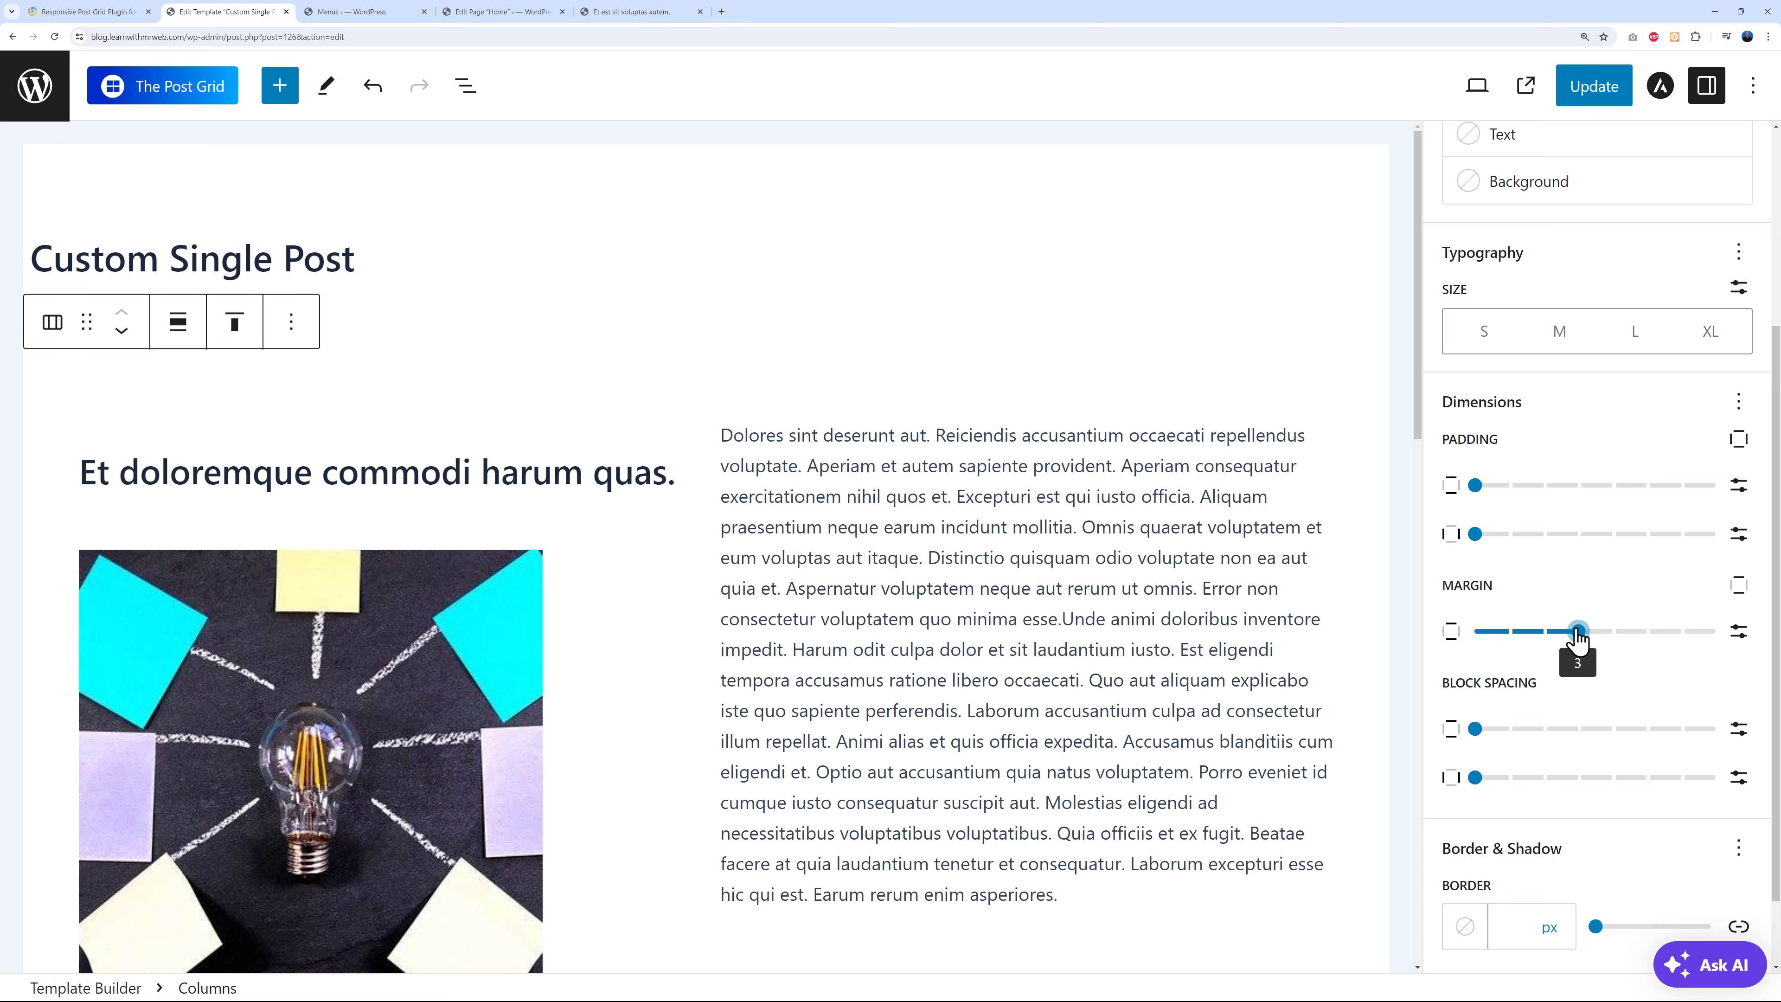
left_click(1591, 84)
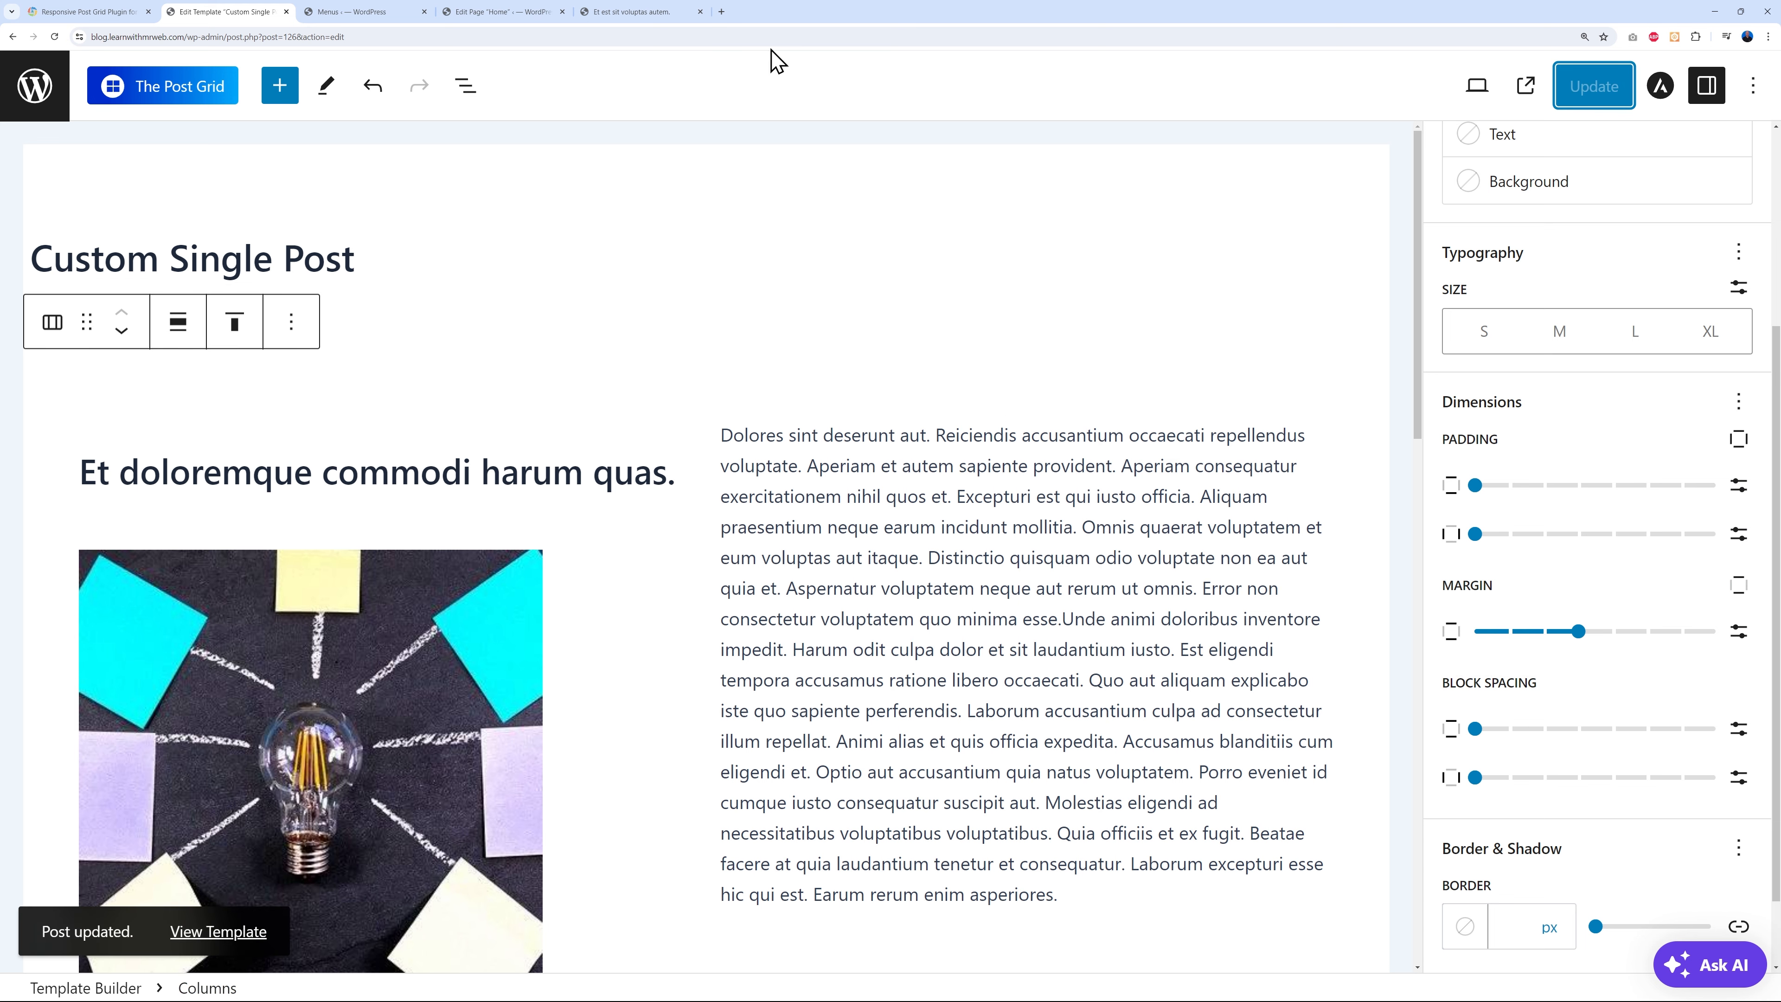
- Check the live post, then raise the columns margin to about 5 and save again
left_click(617, 12)
left_click(55, 38)
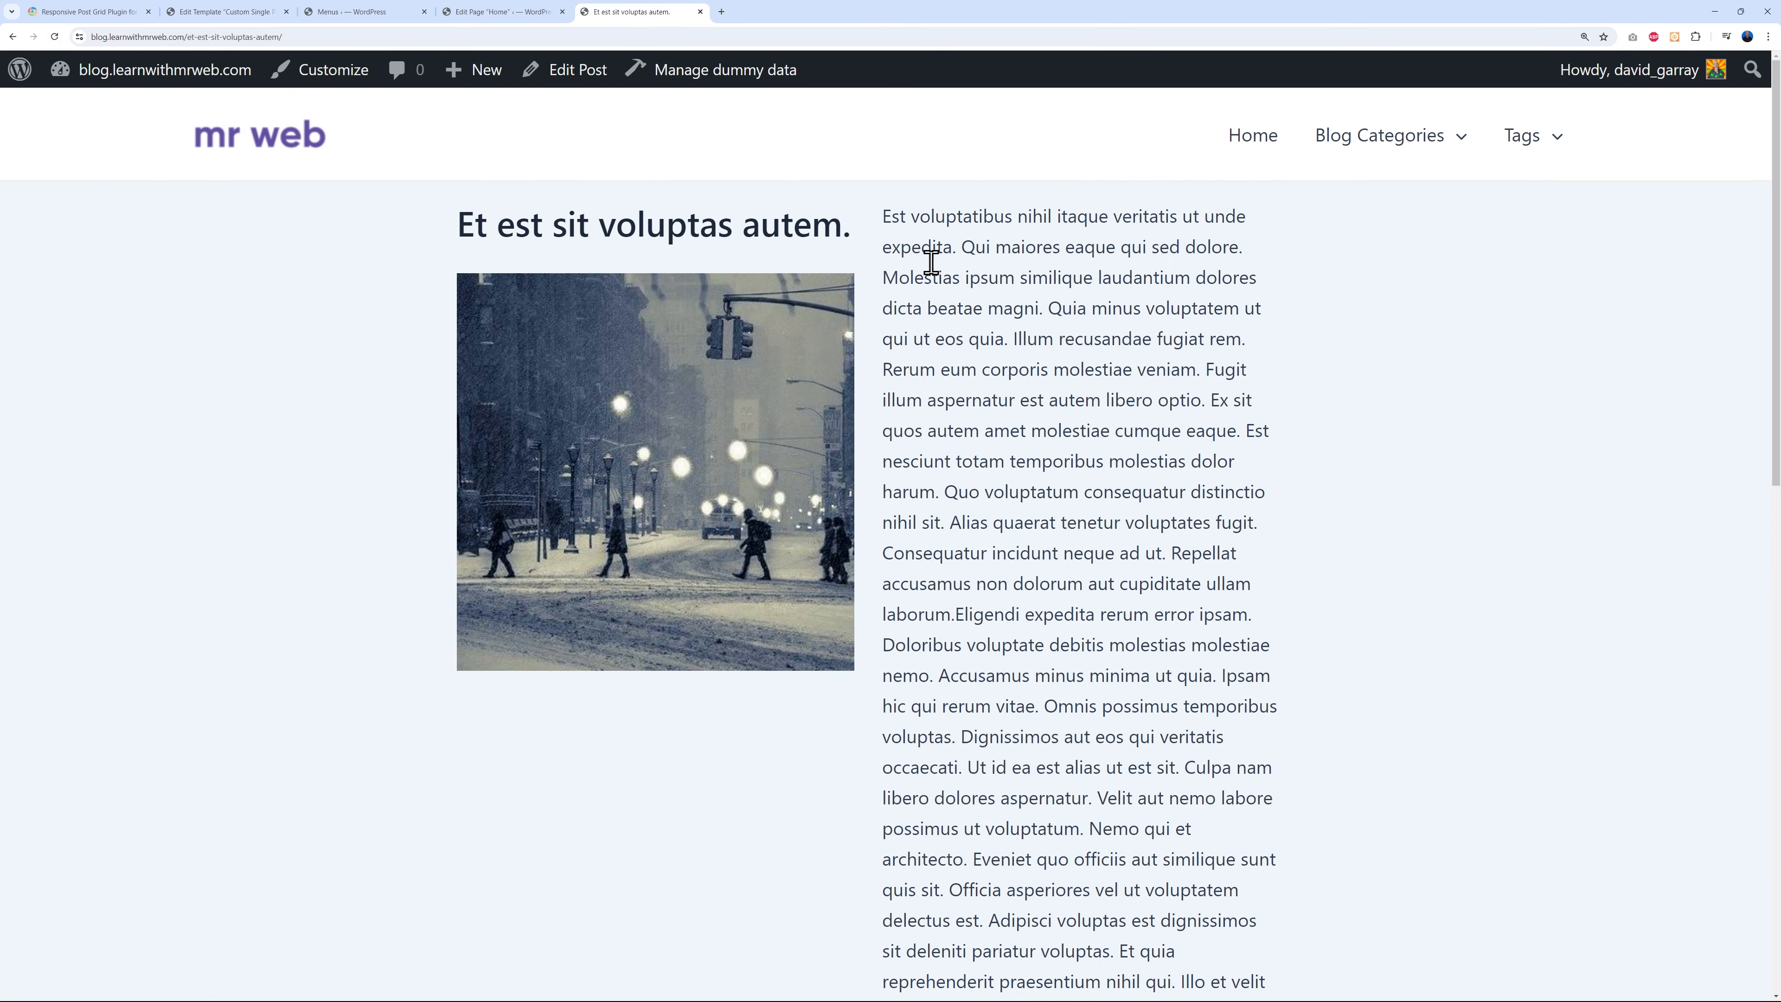
left_click(223, 12)
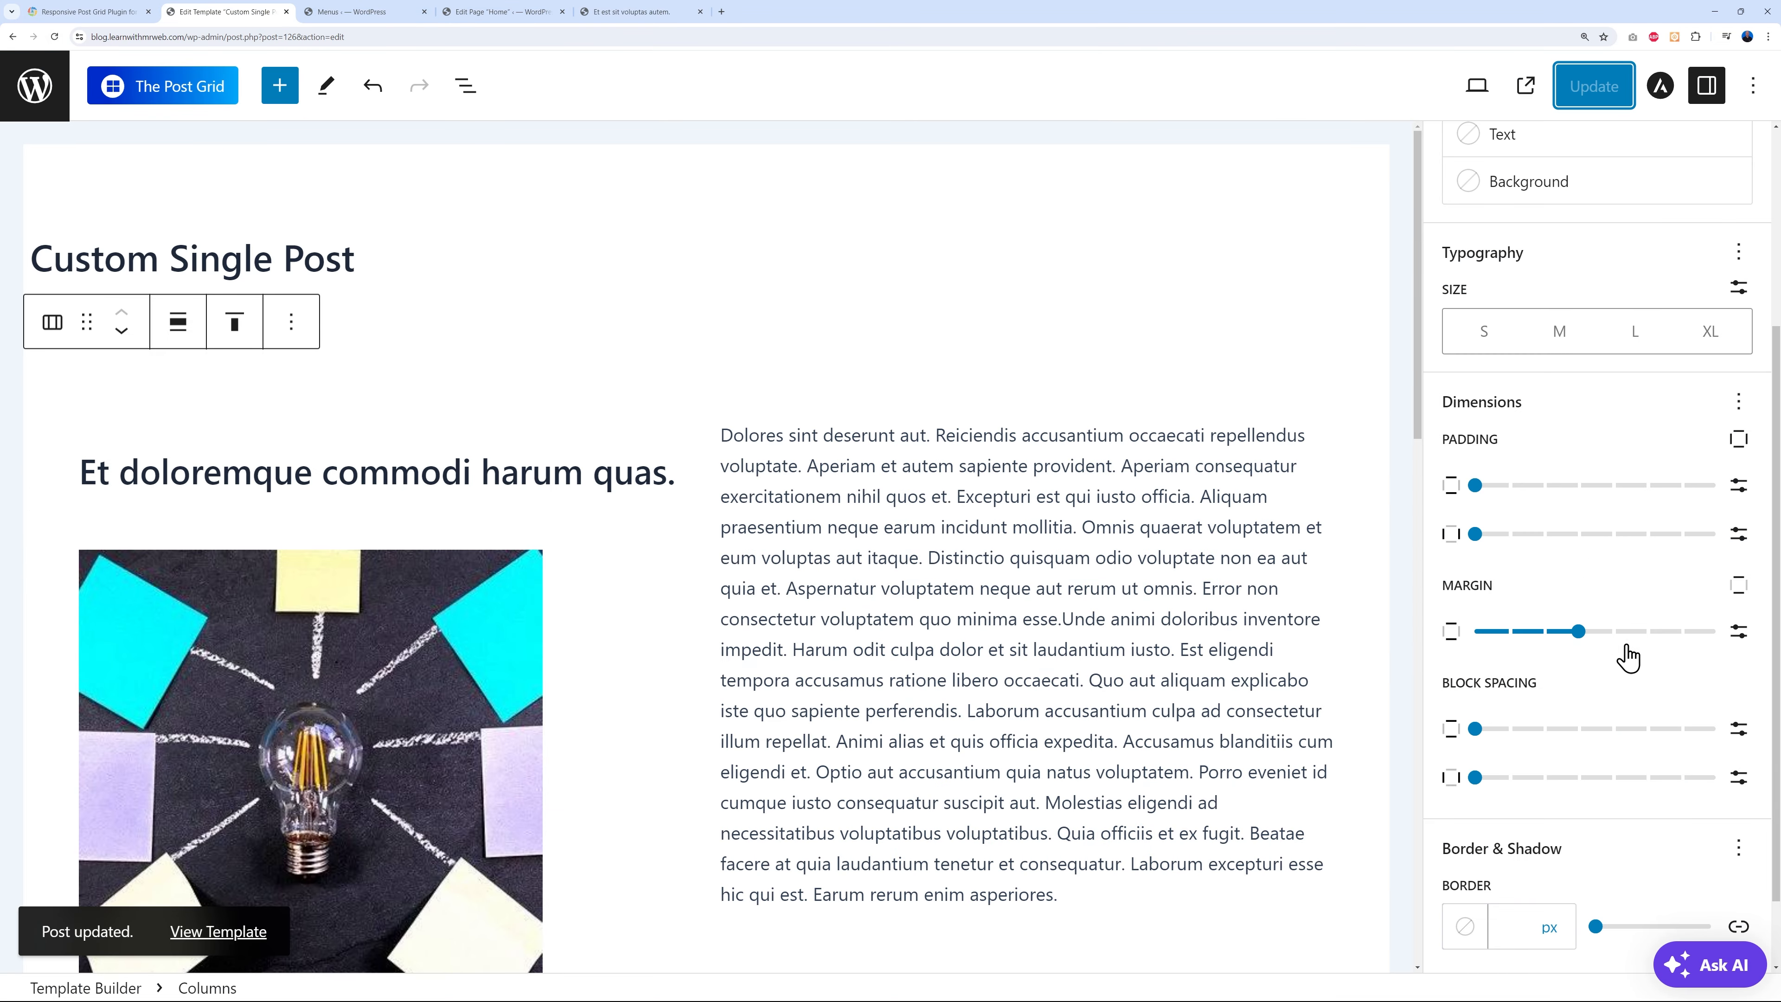
left_click_drag(1579, 632, 1716, 631)
left_click(1647, 631)
left_click(1594, 86)
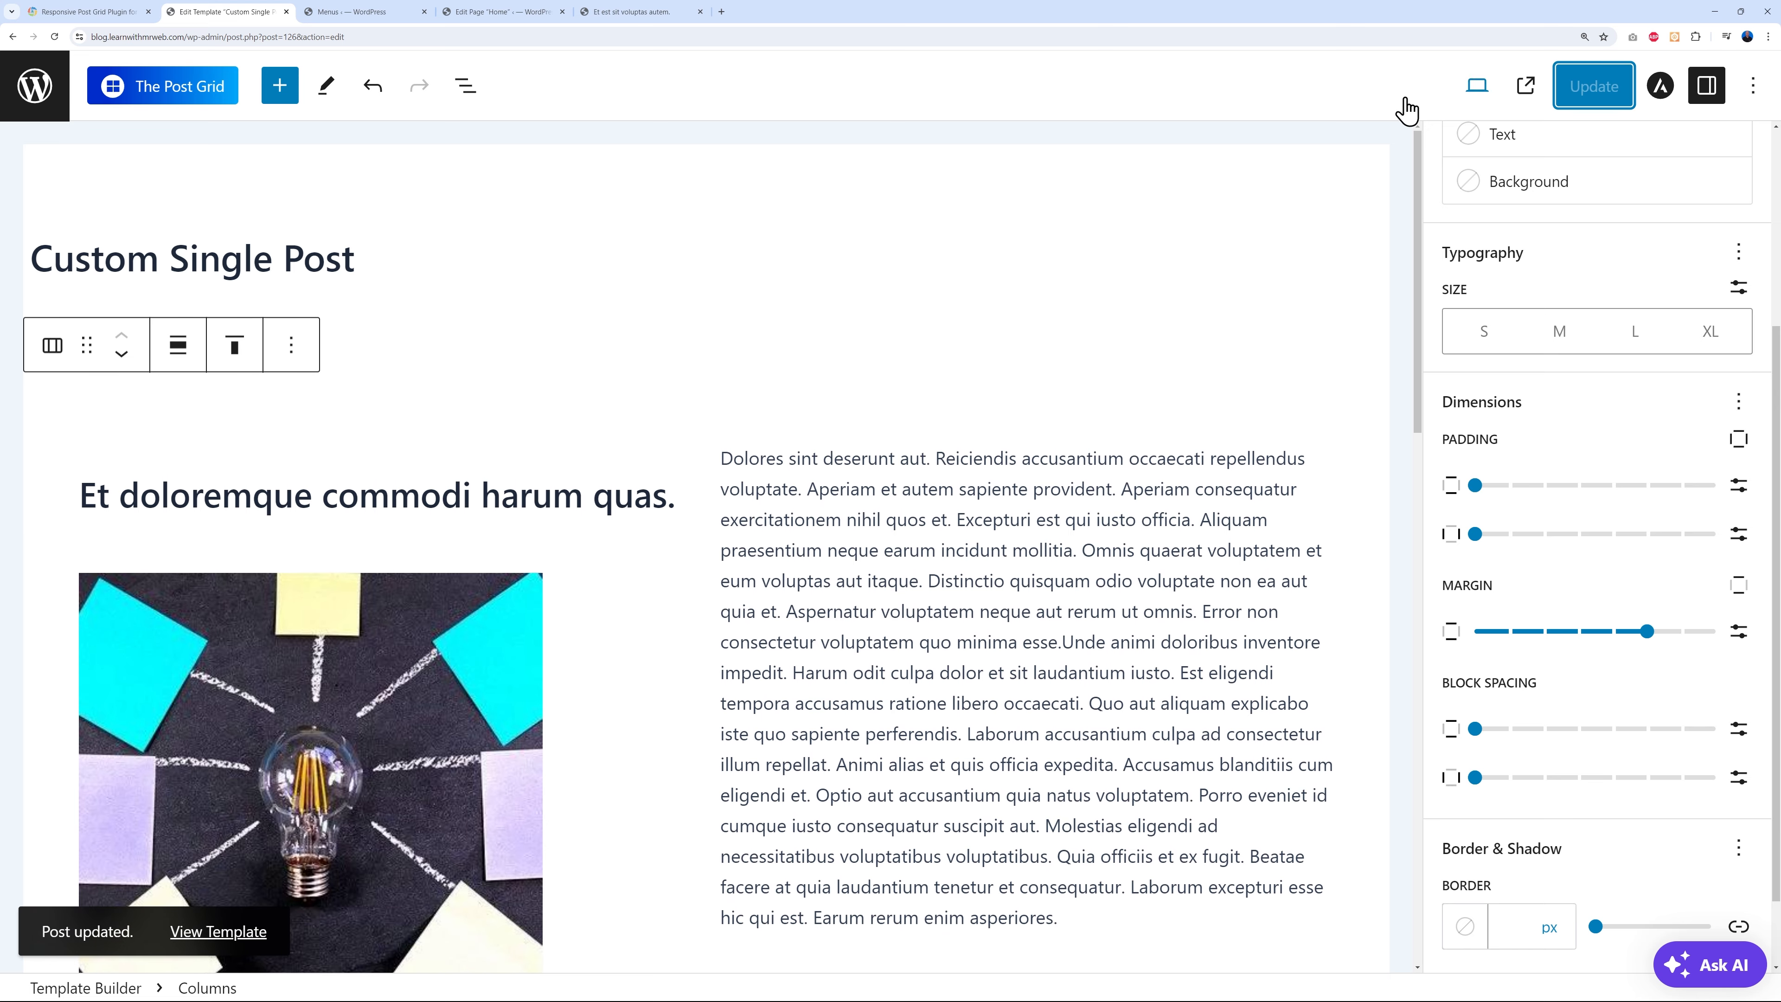
- Reload the live post to verify the spacing, then leave the editor for the admin area
left_click(607, 18)
left_click(54, 37)
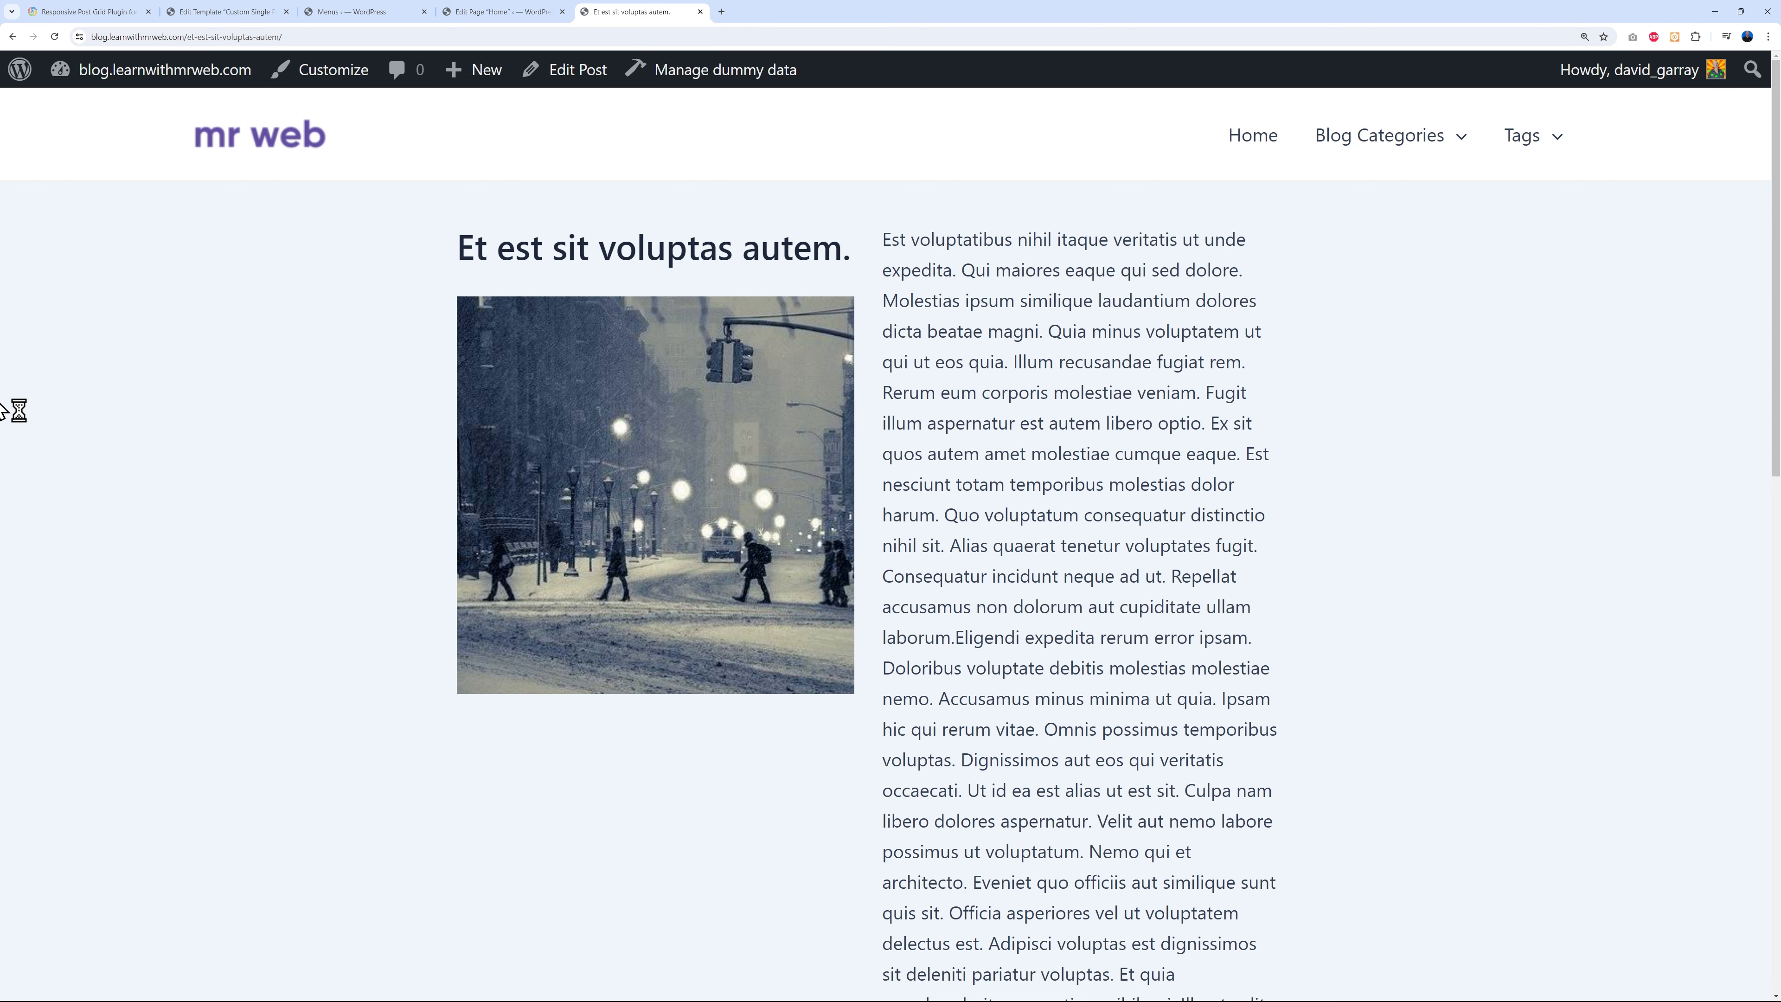
scroll(1180, 609, "down", 10)
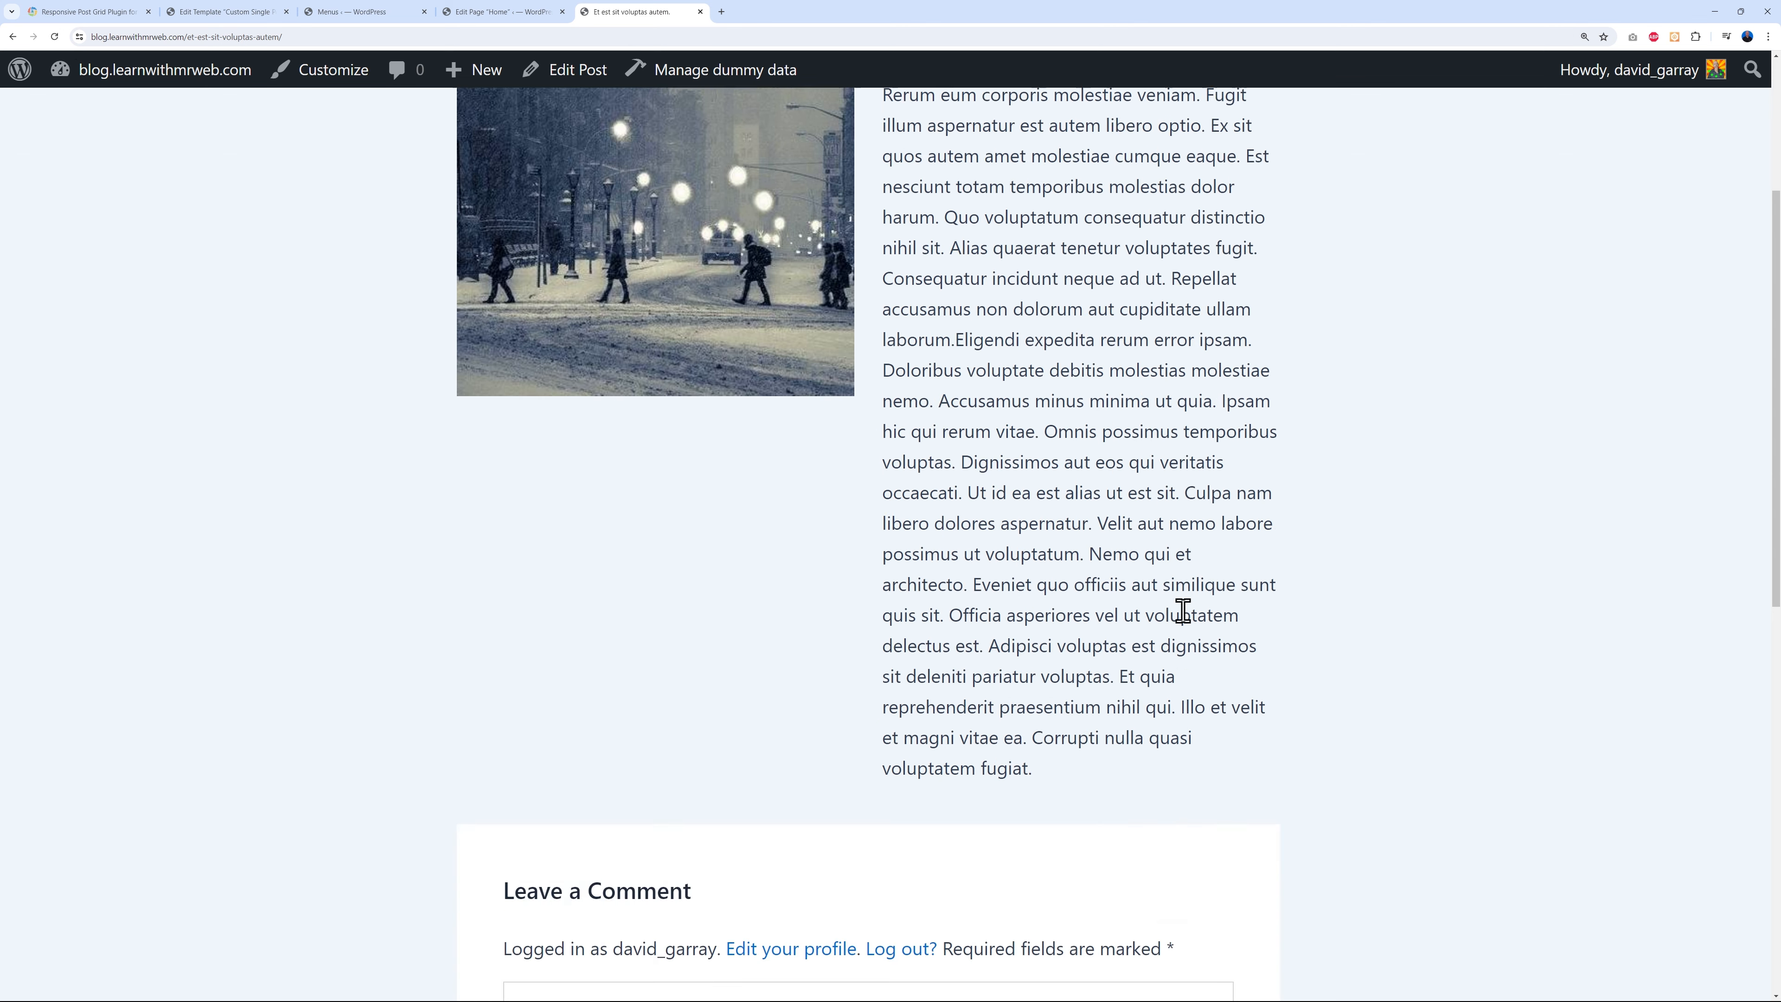
scroll(1260, 640, "up", 10)
left_click(249, 15)
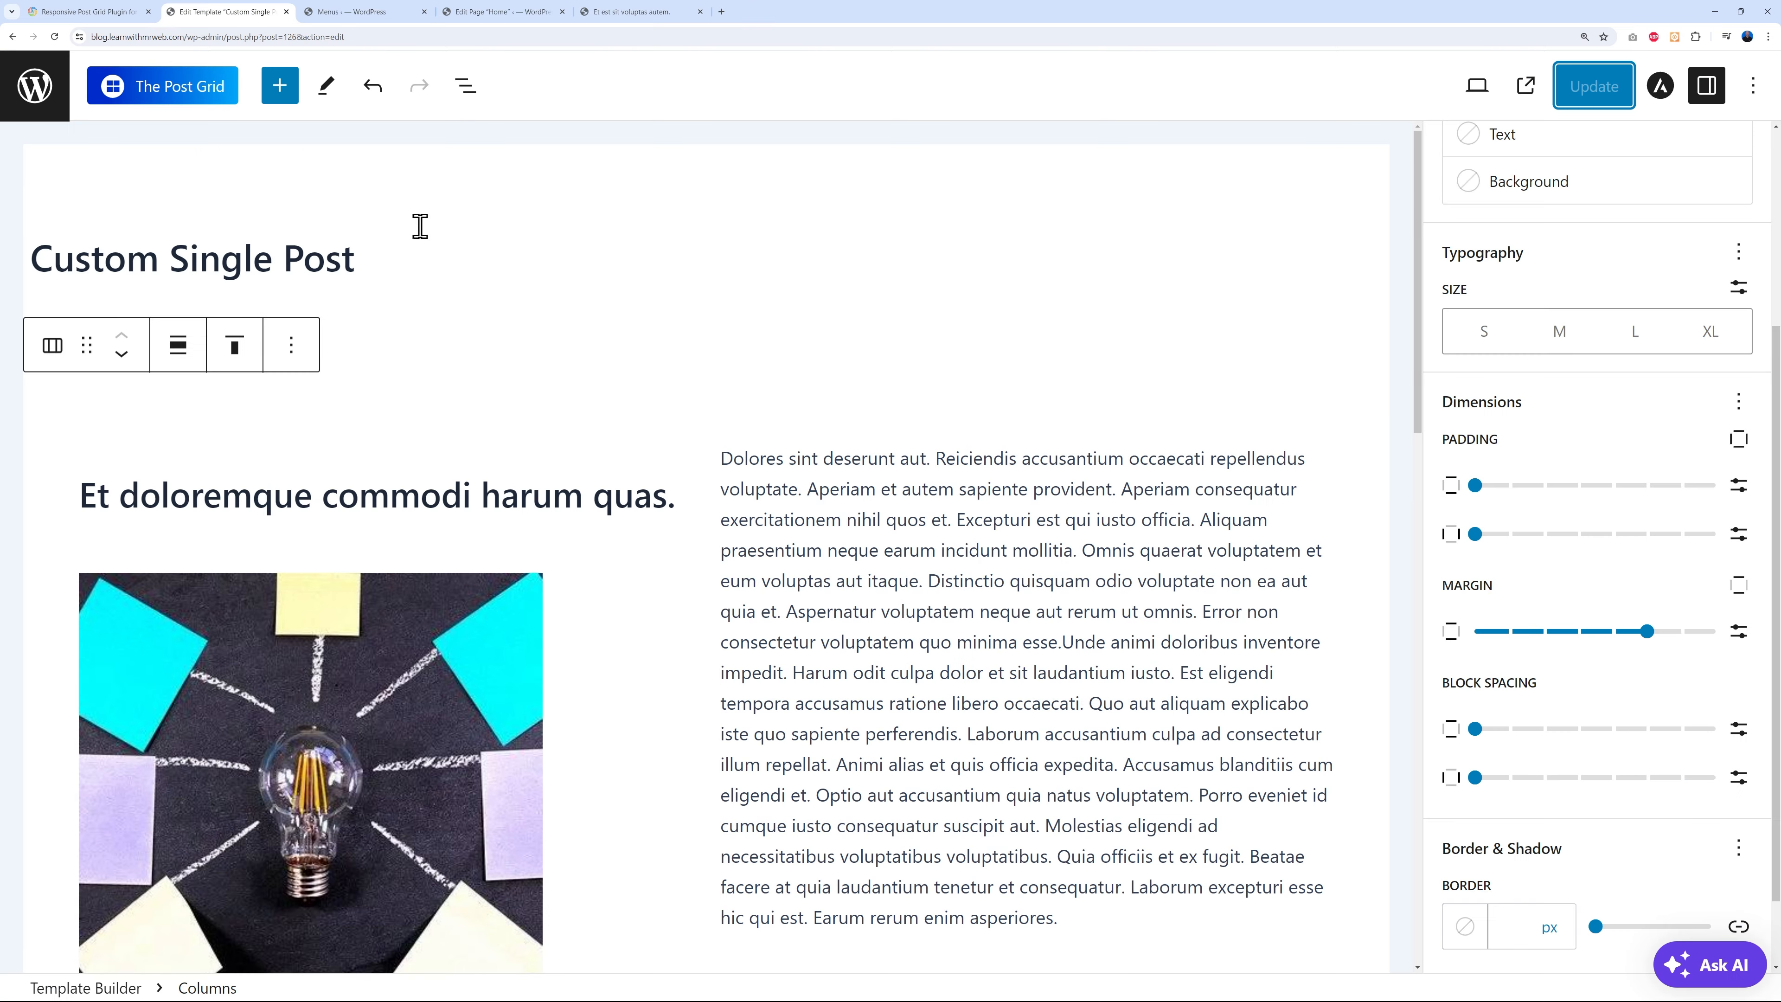
left_click(38, 102)
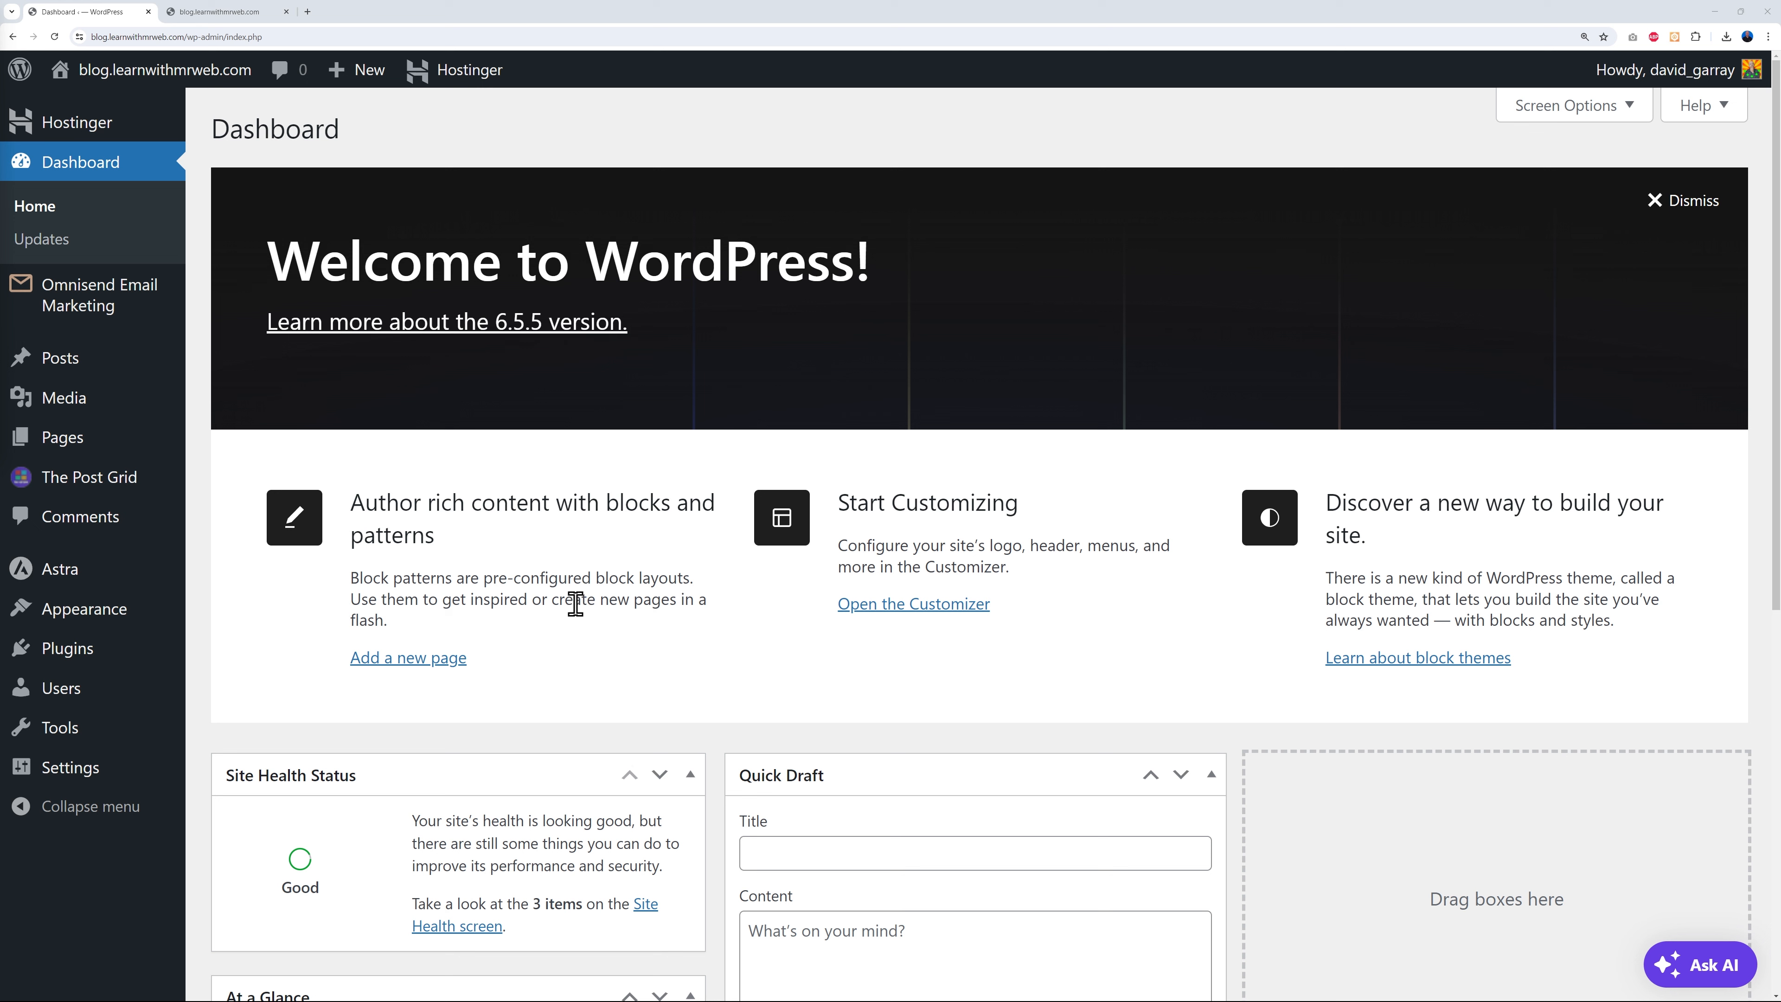
- In The Post Grid settings' My Account tab, select the [tpg_my_account] shortcode
mouse_move(99, 487)
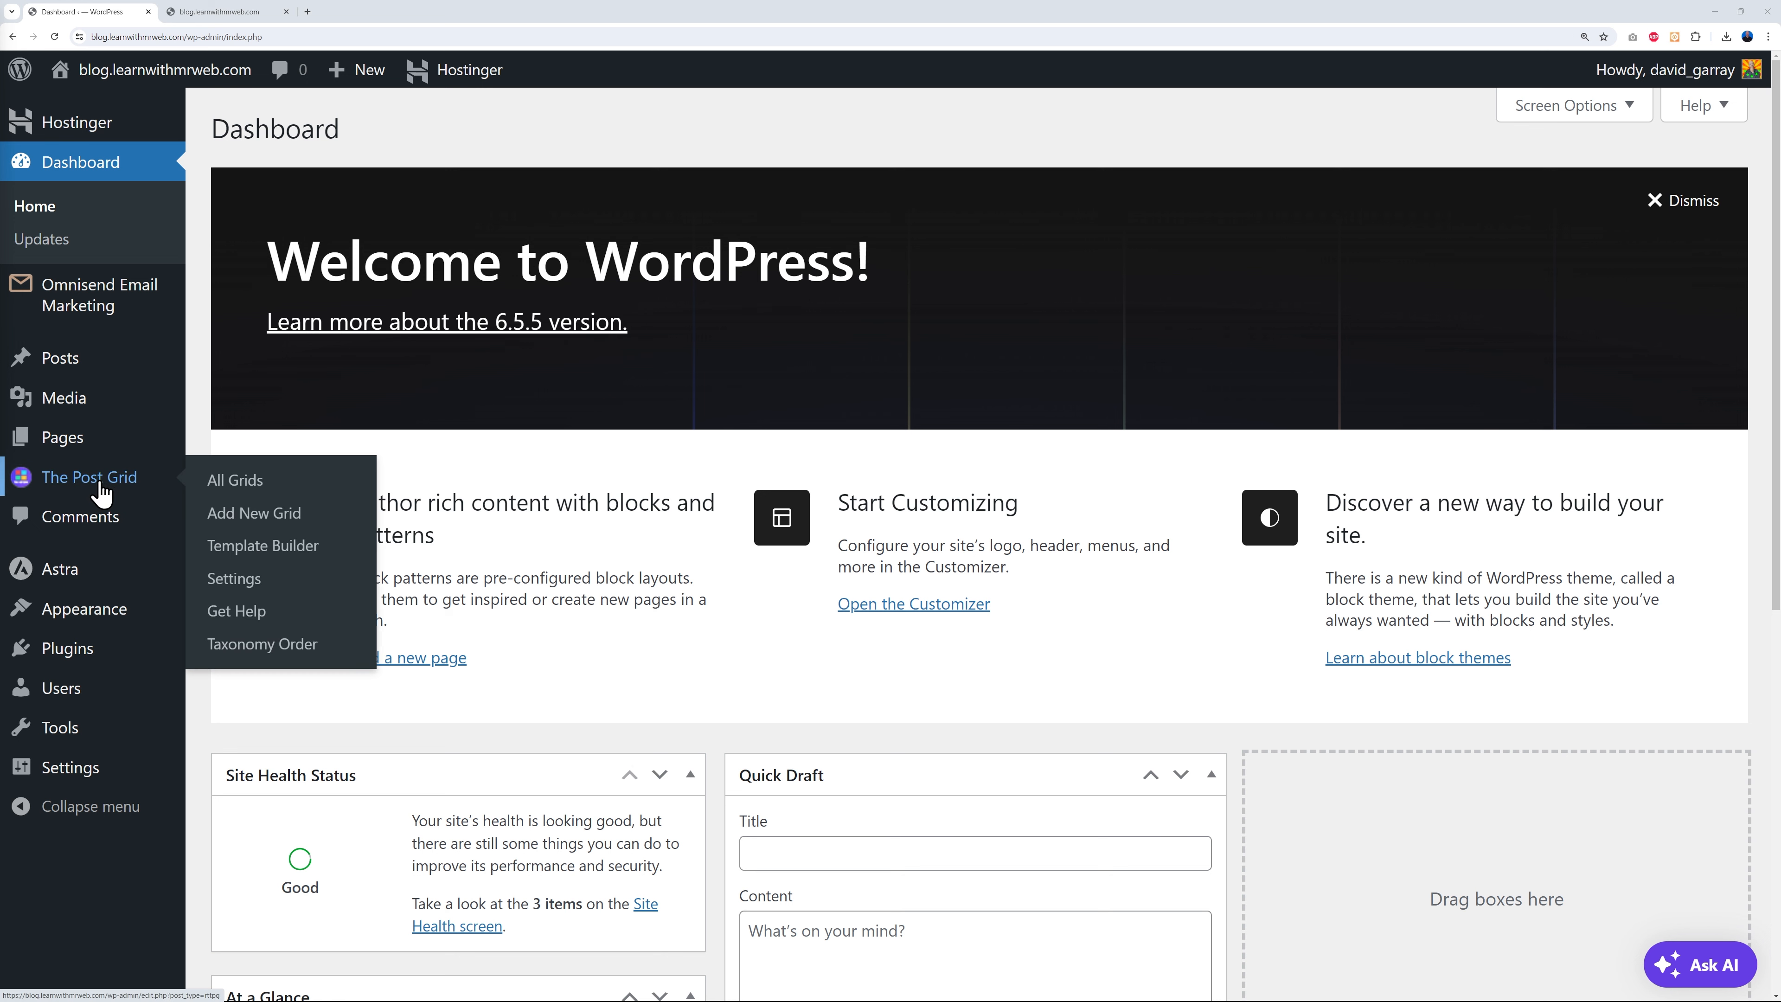
left_click(234, 579)
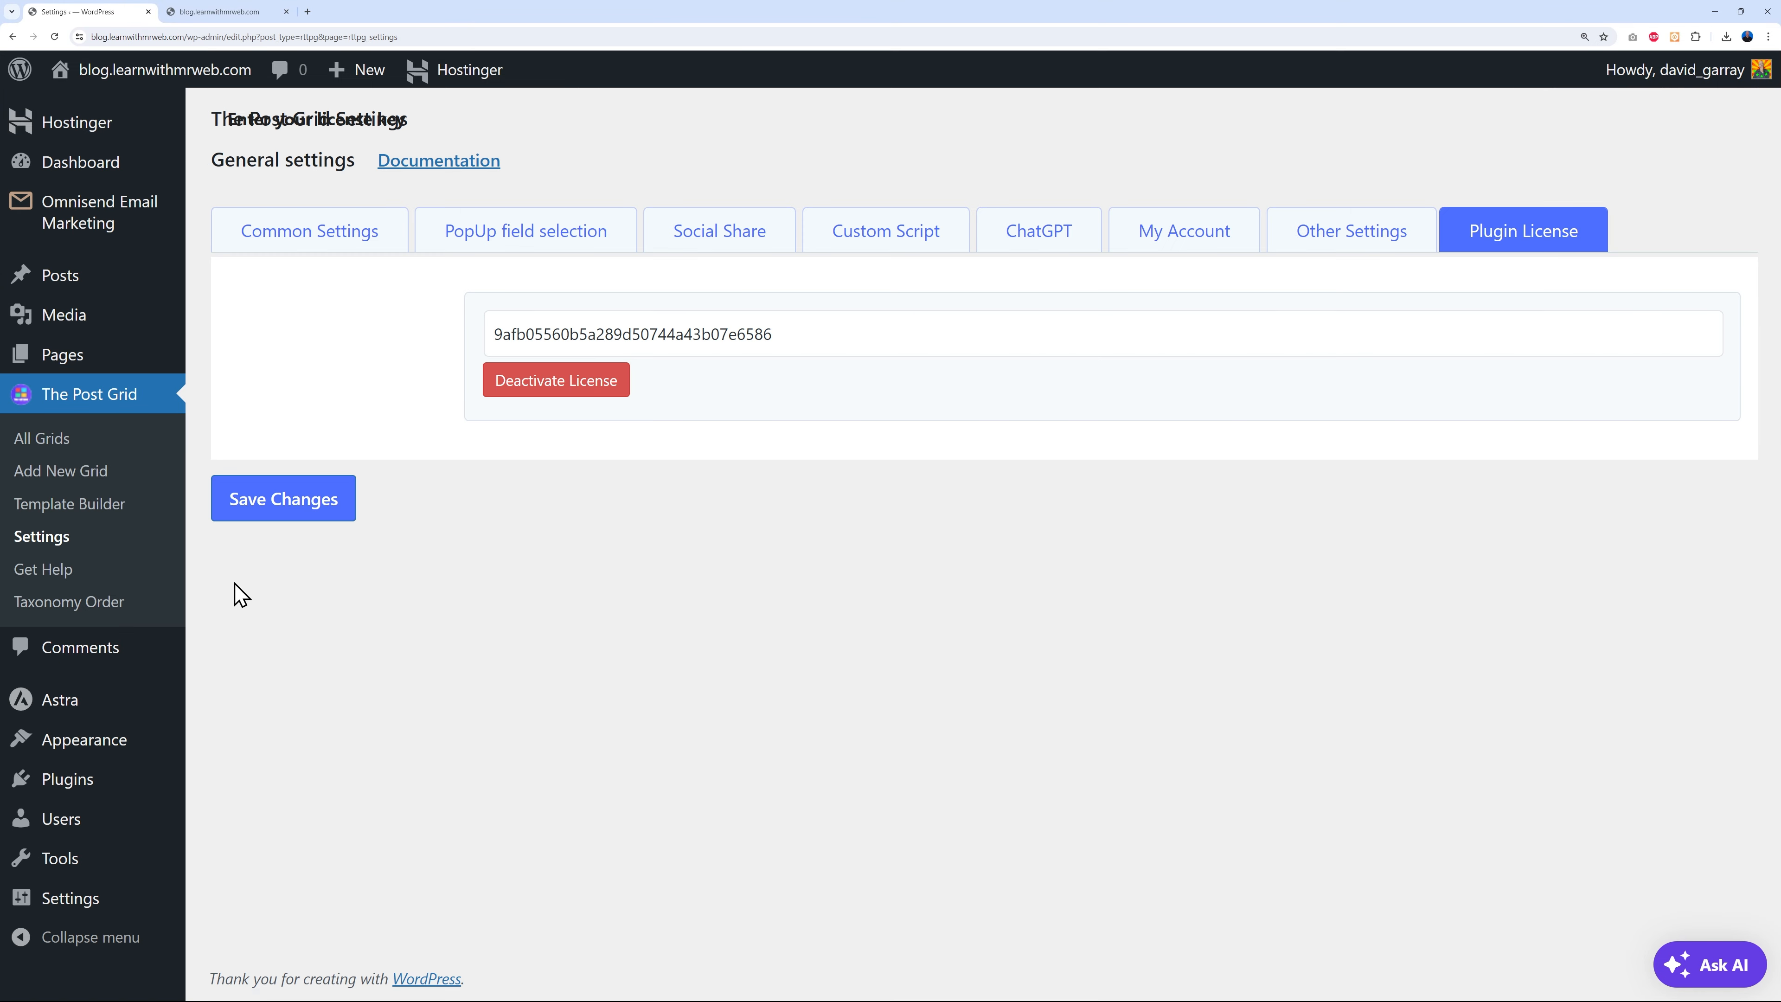
left_click(1166, 244)
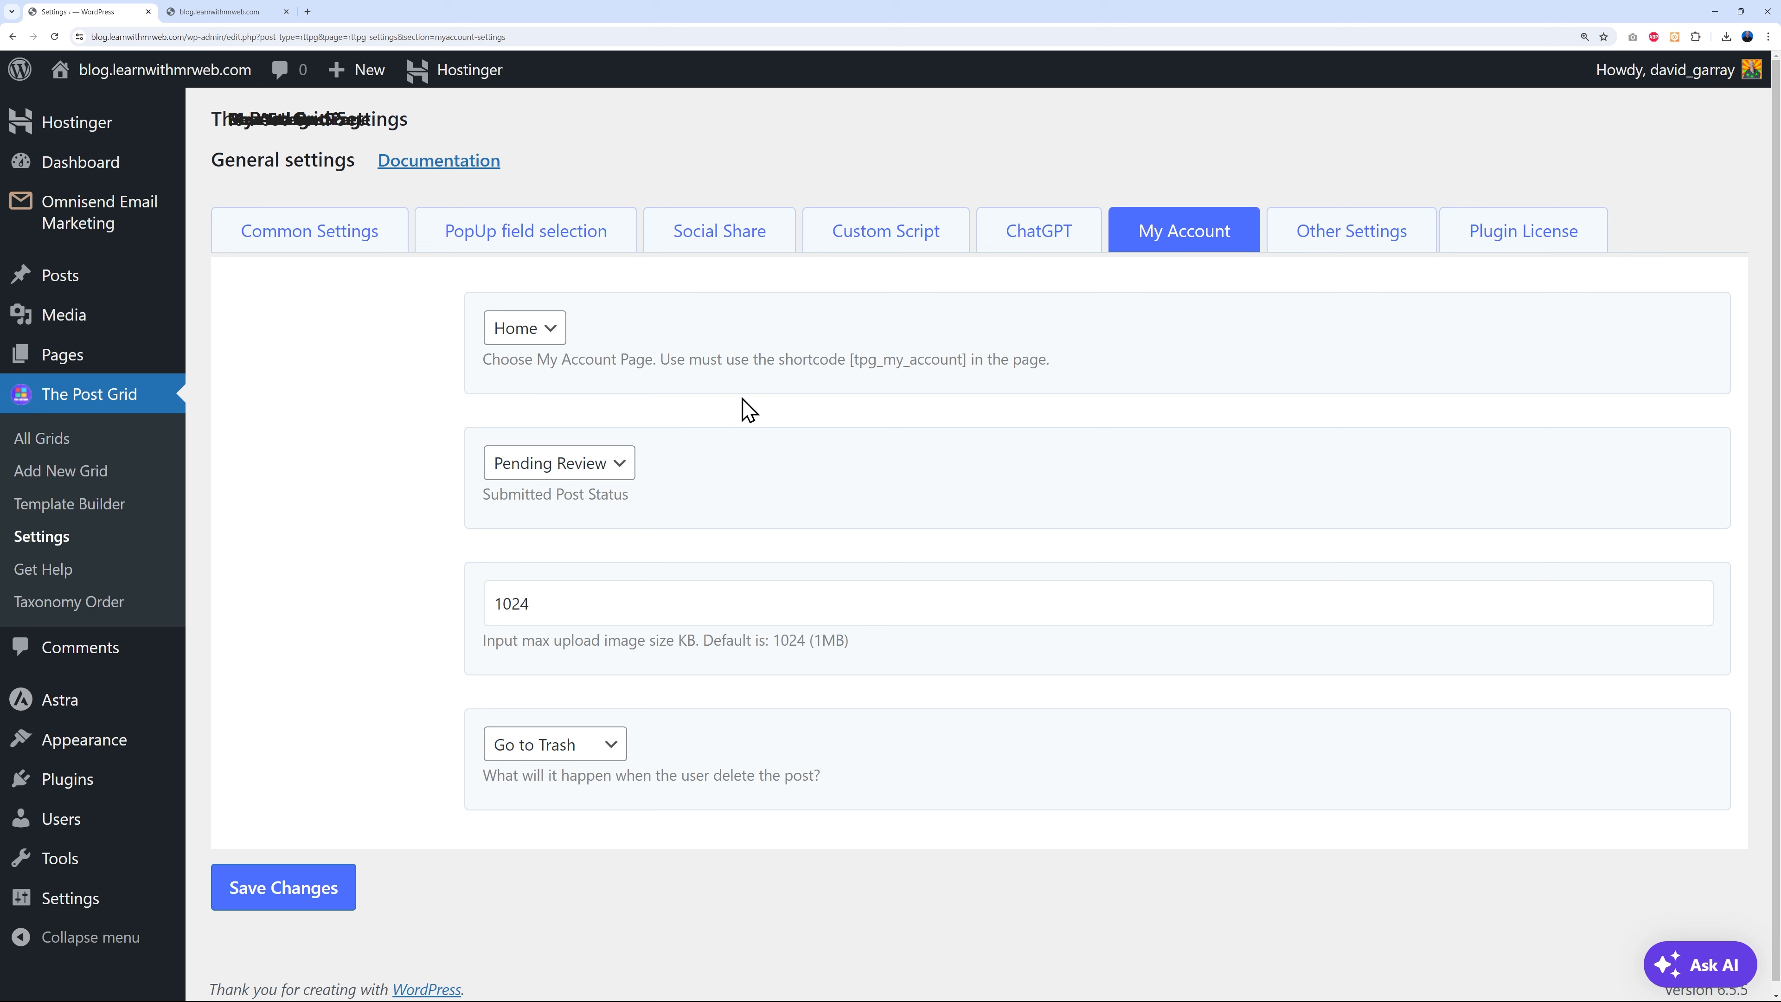
left_click_drag(874, 365, 958, 358)
left_click(913, 363)
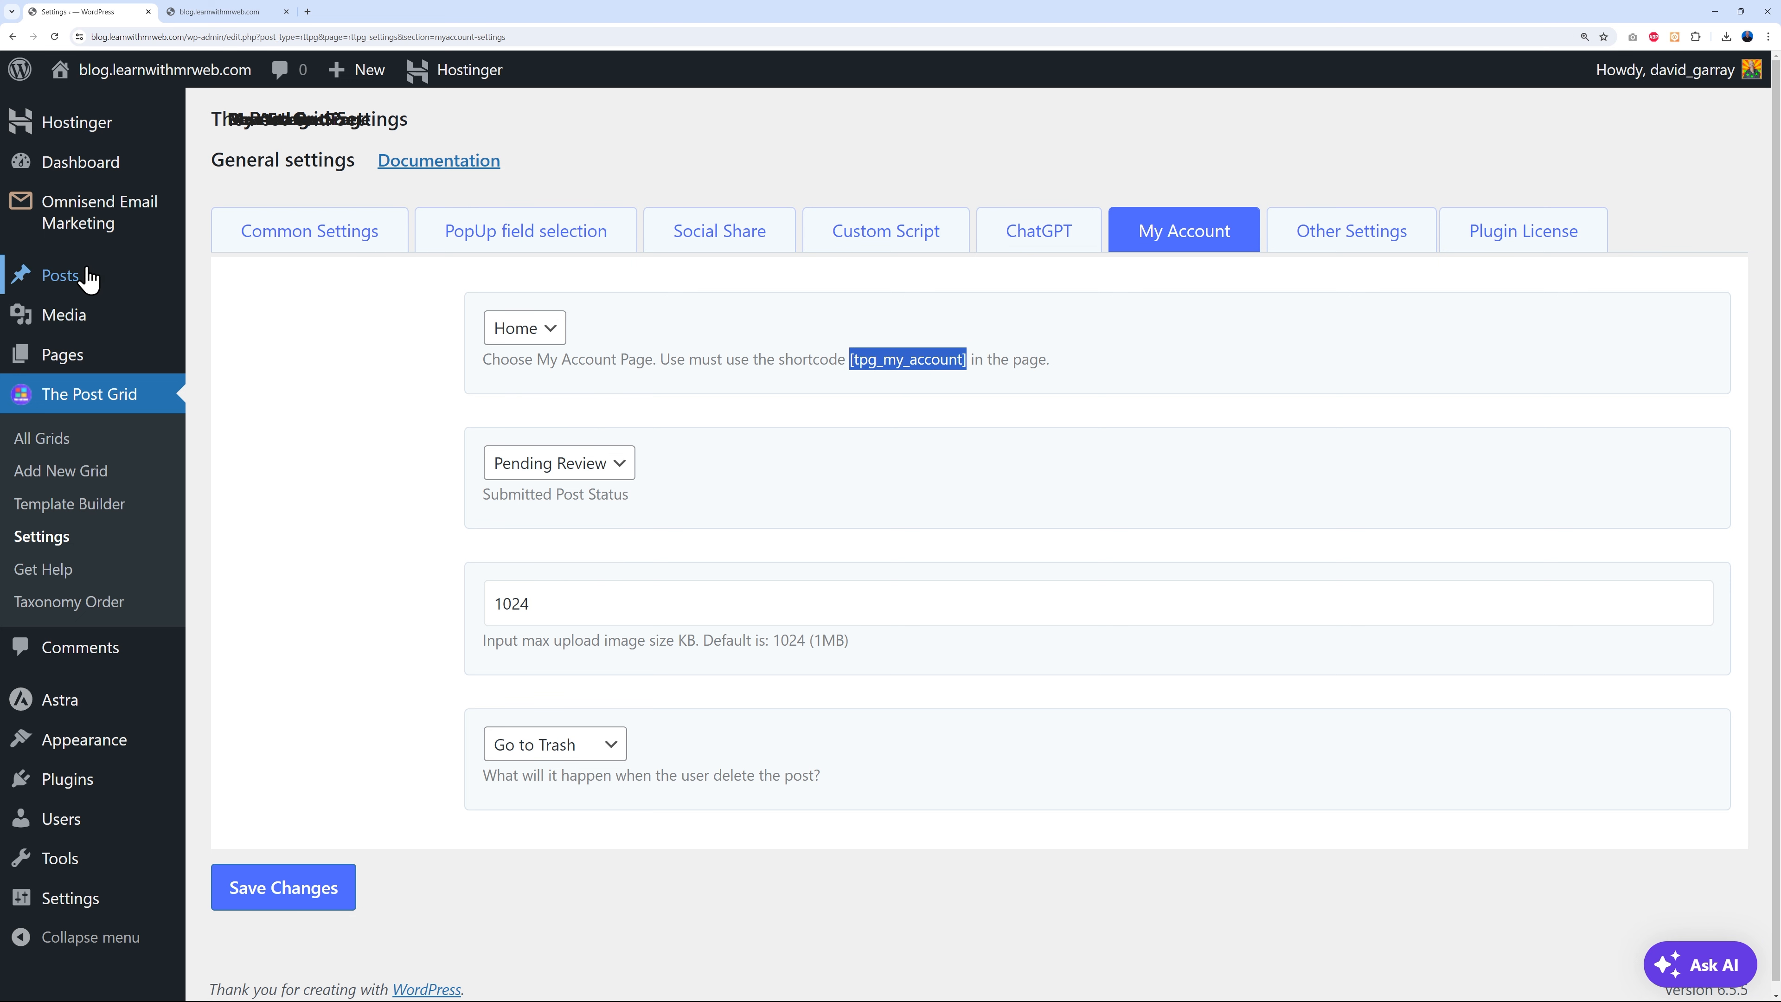
- Bring up the link options for Pages > All Pages
mouse_move(81, 324)
mouse_move(56, 360)
right_click(254, 364)
- From the Pages list, create a new page titled Frontend Submission
left_click(266, 373)
left_click(217, 12)
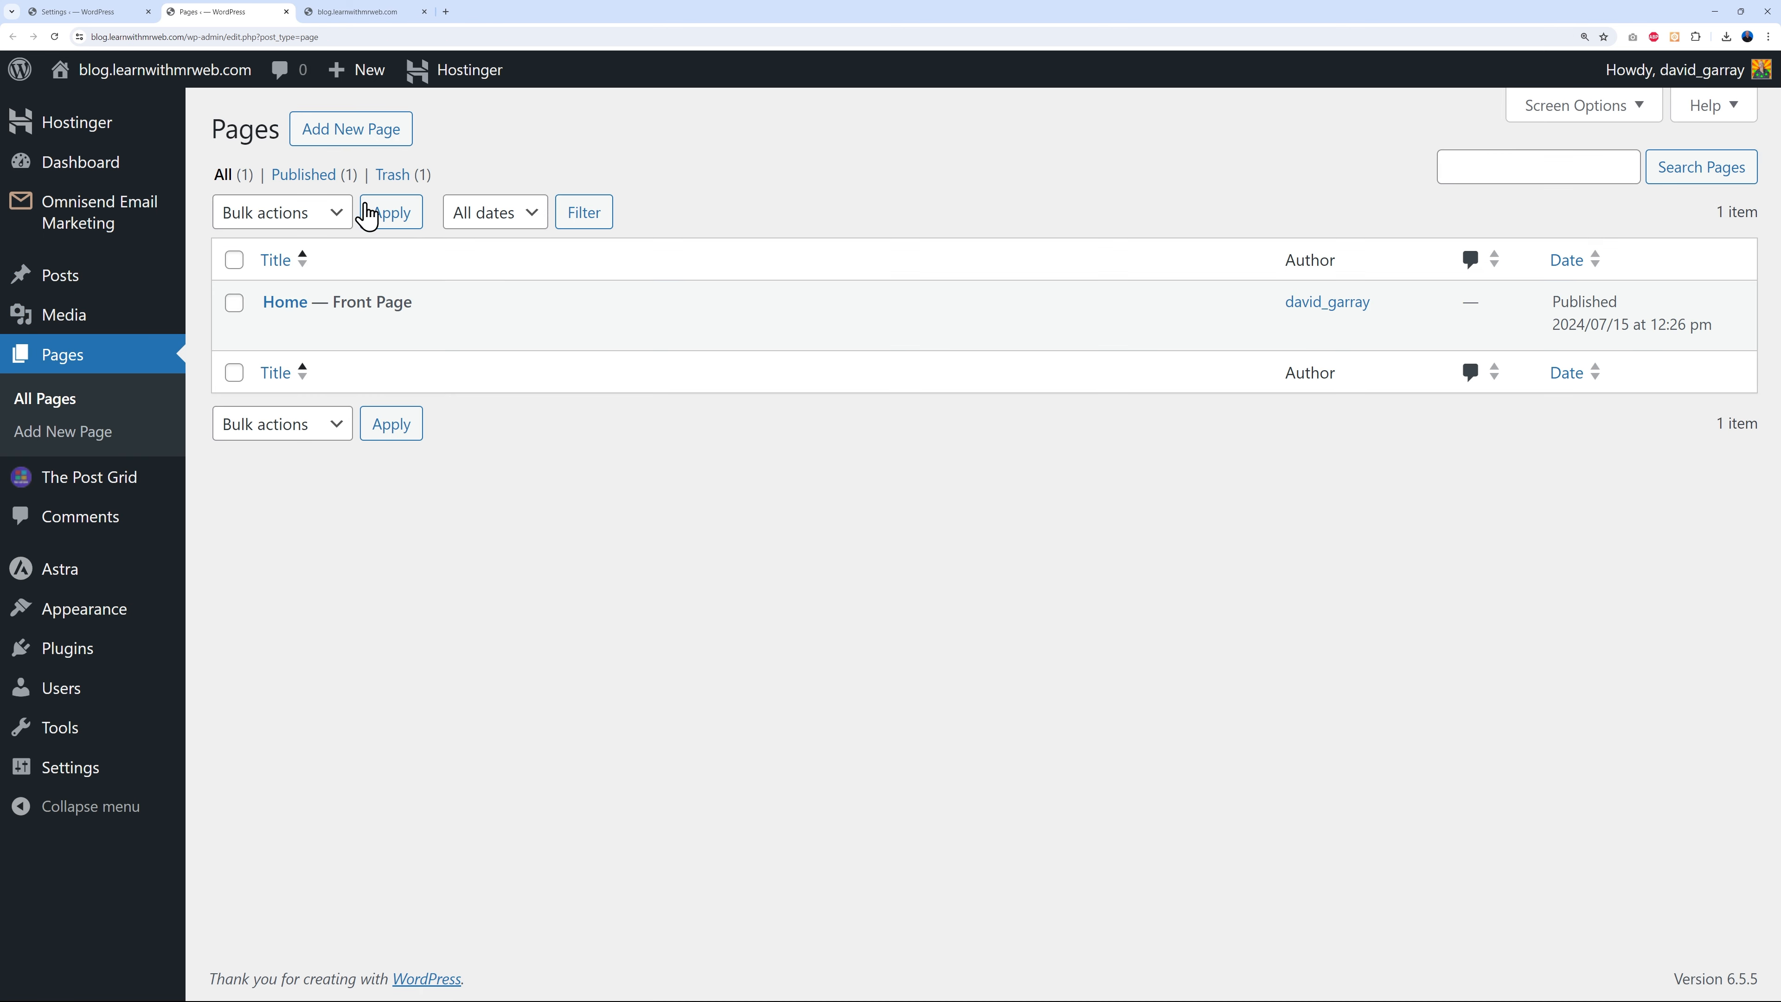
left_click(378, 137)
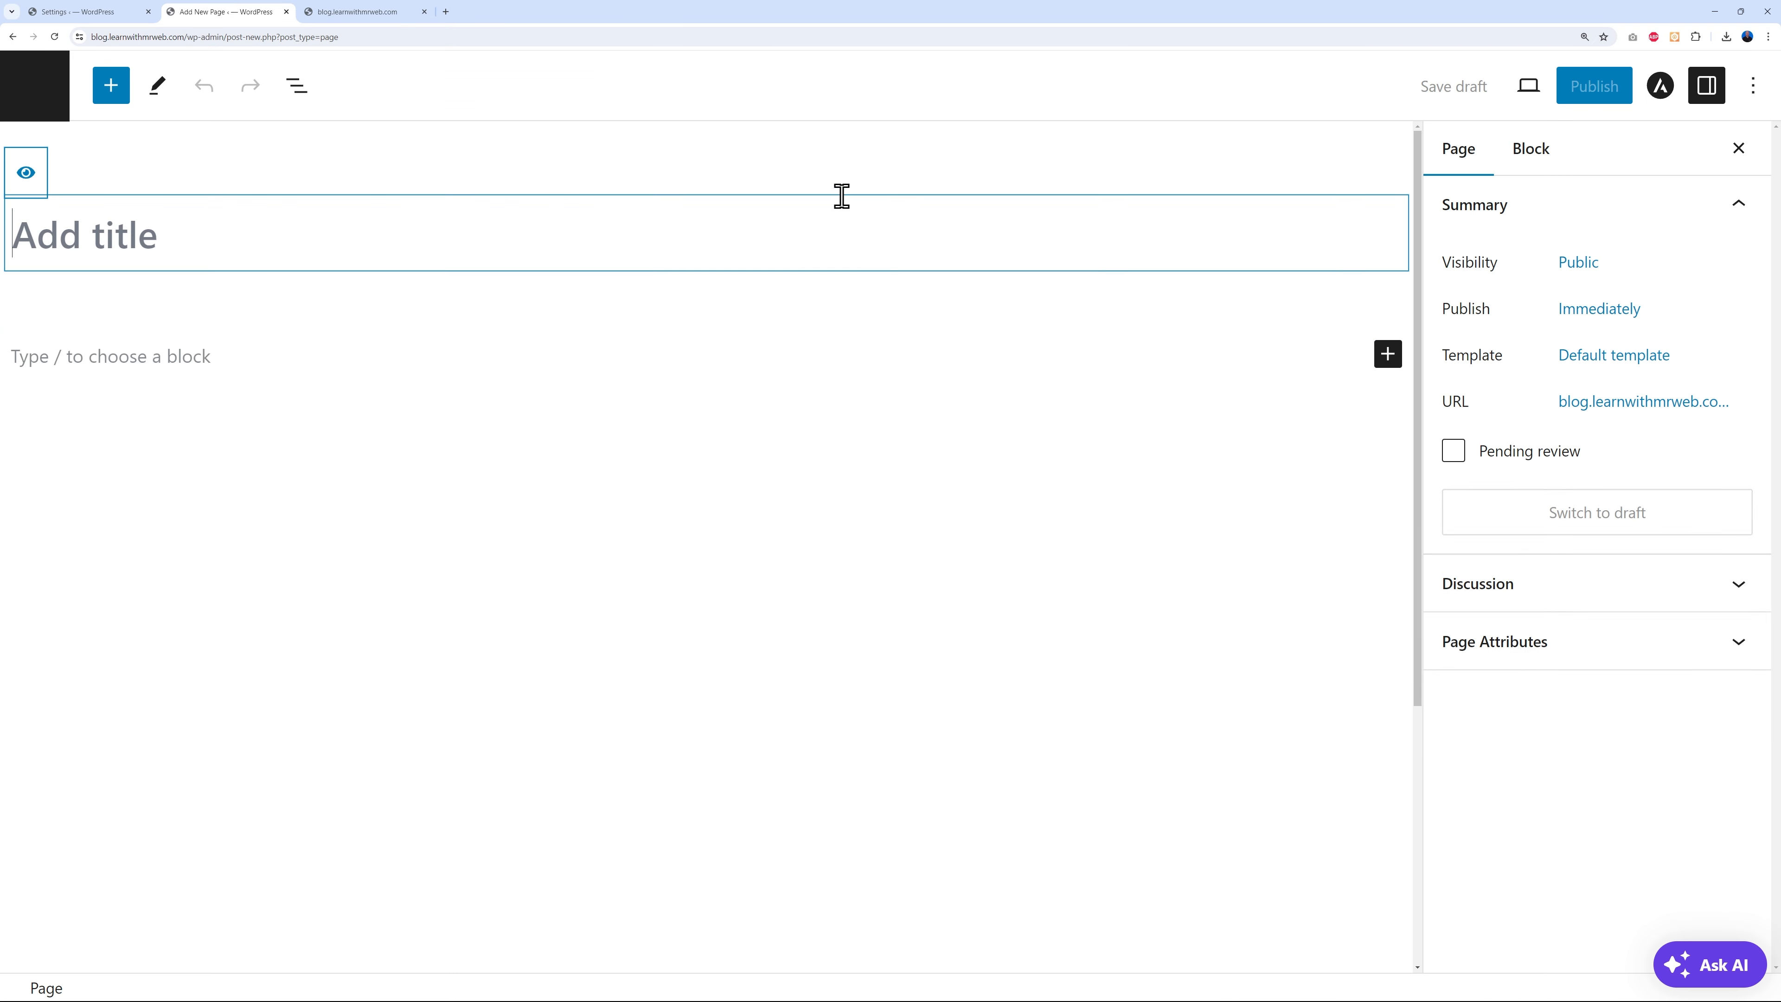
type("Frontedn")
type(" Submission")
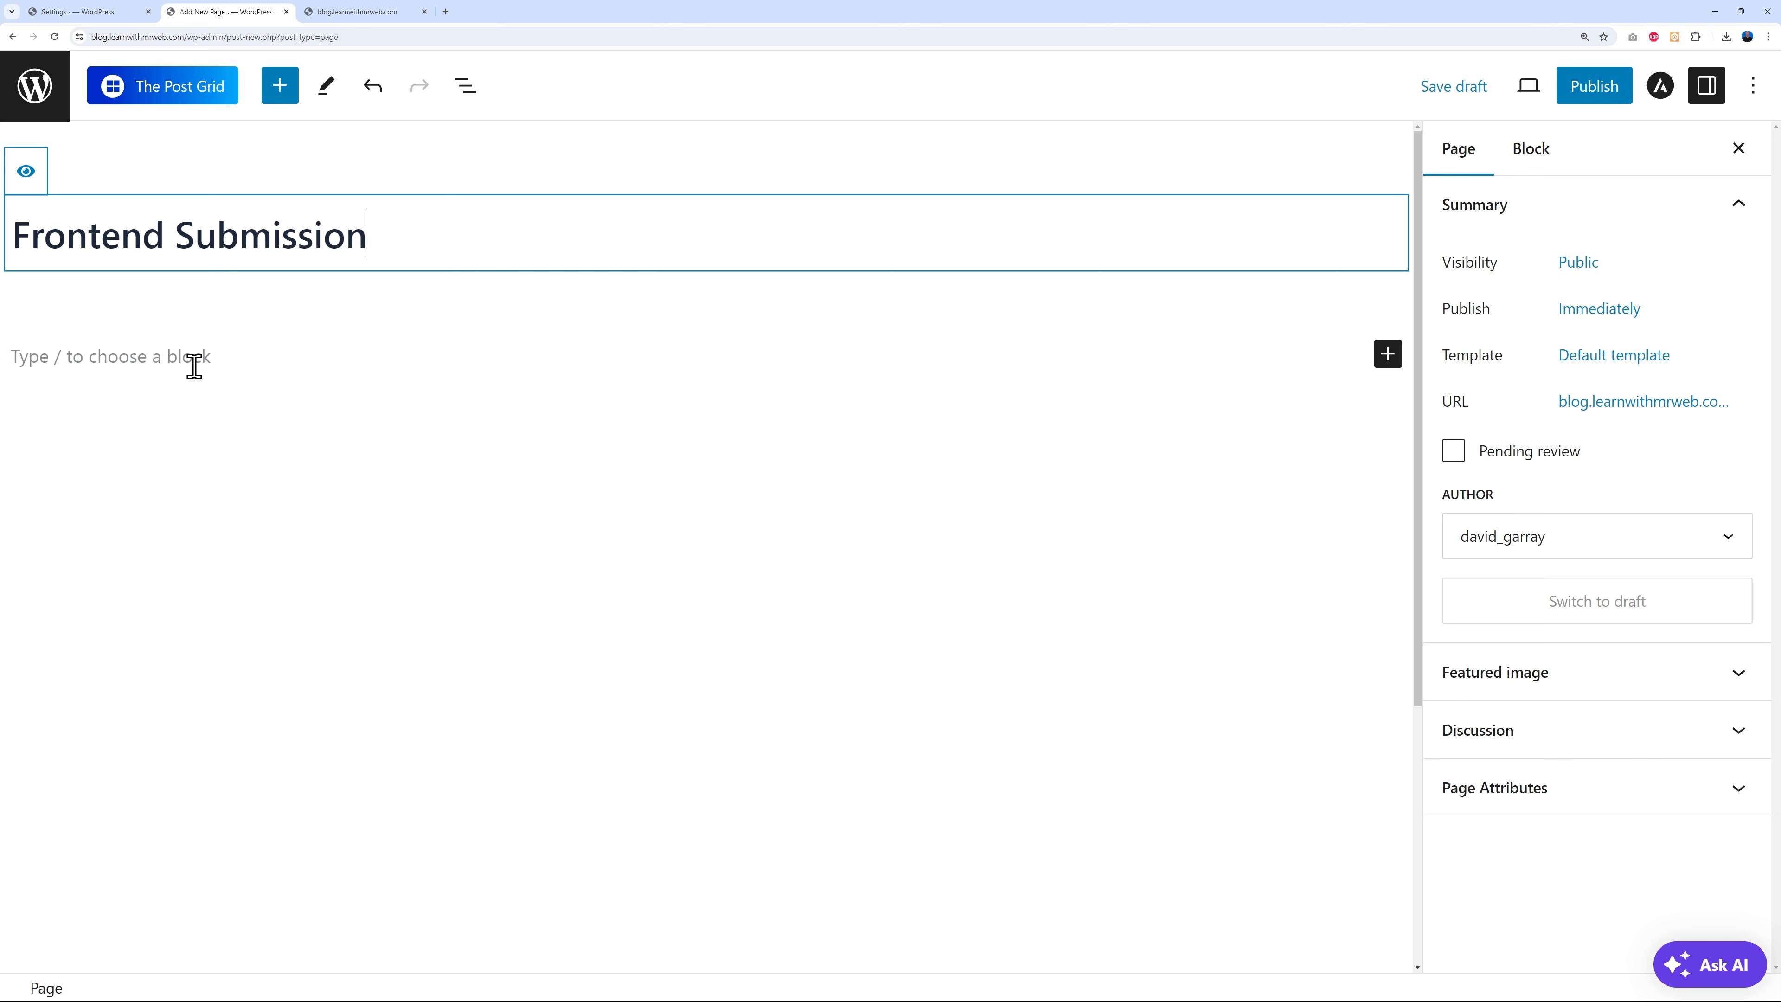
- Insert a Shortcode block containing [tpg_my_account] and publish the page
left_click(195, 366)
left_click(1387, 338)
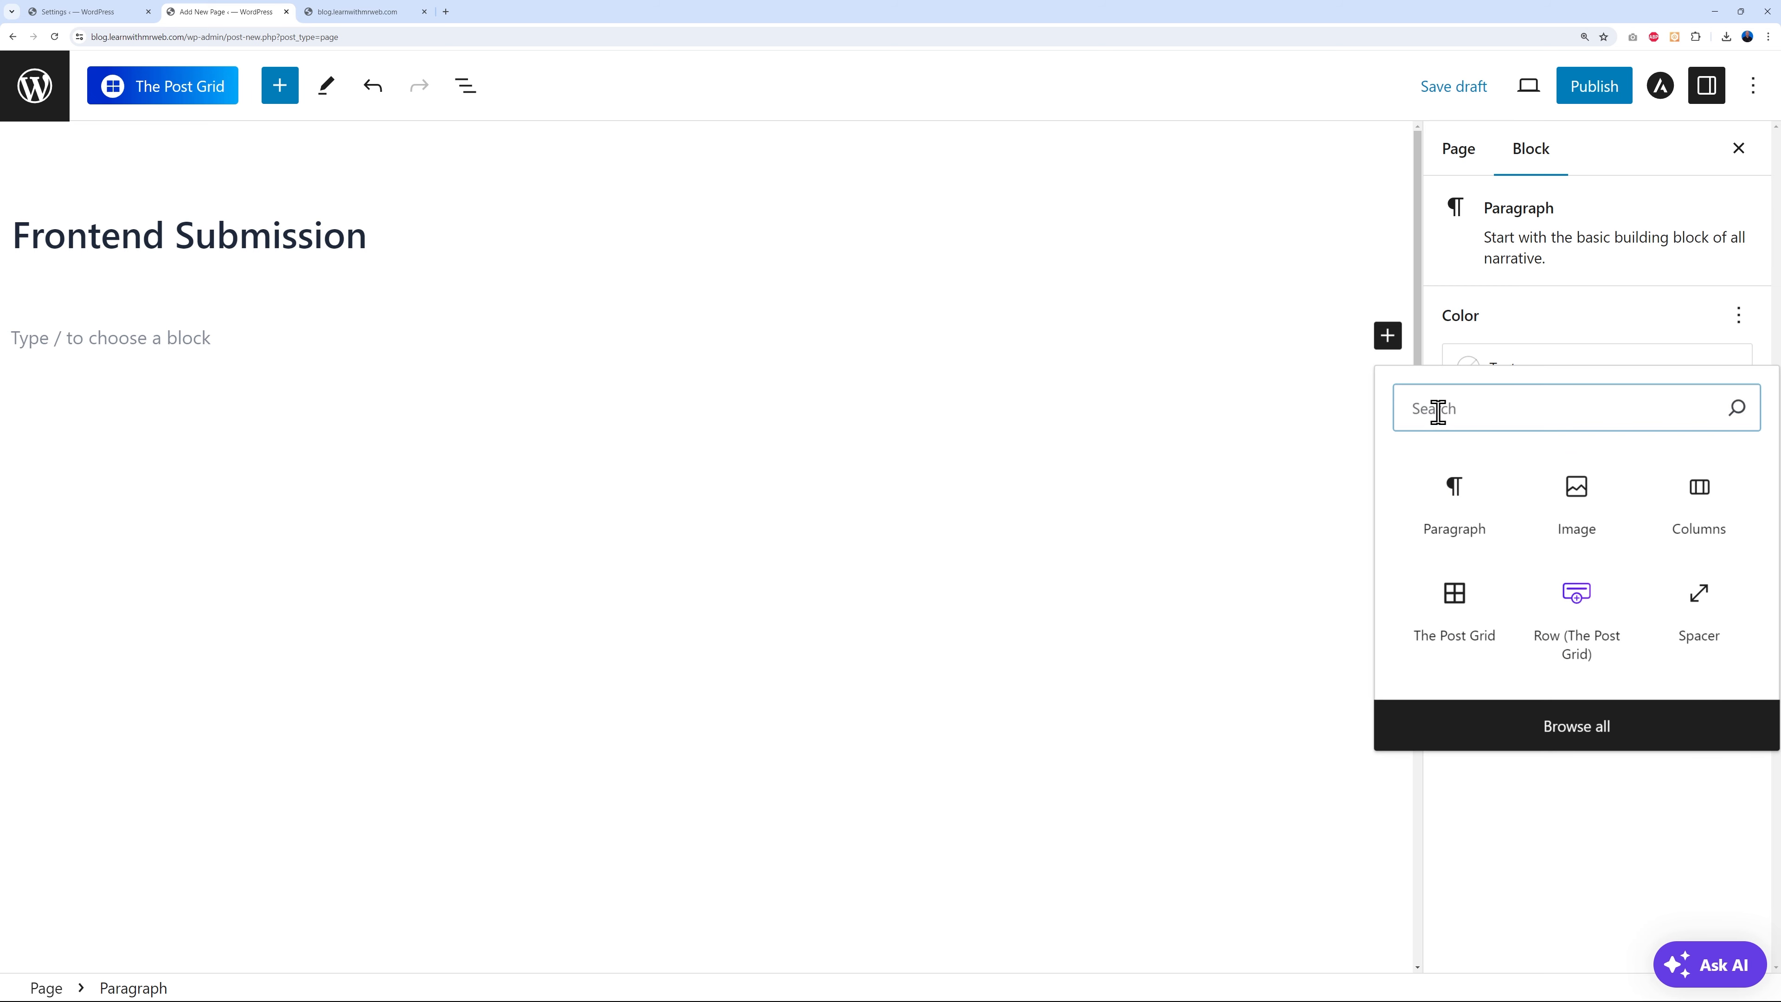
type("short")
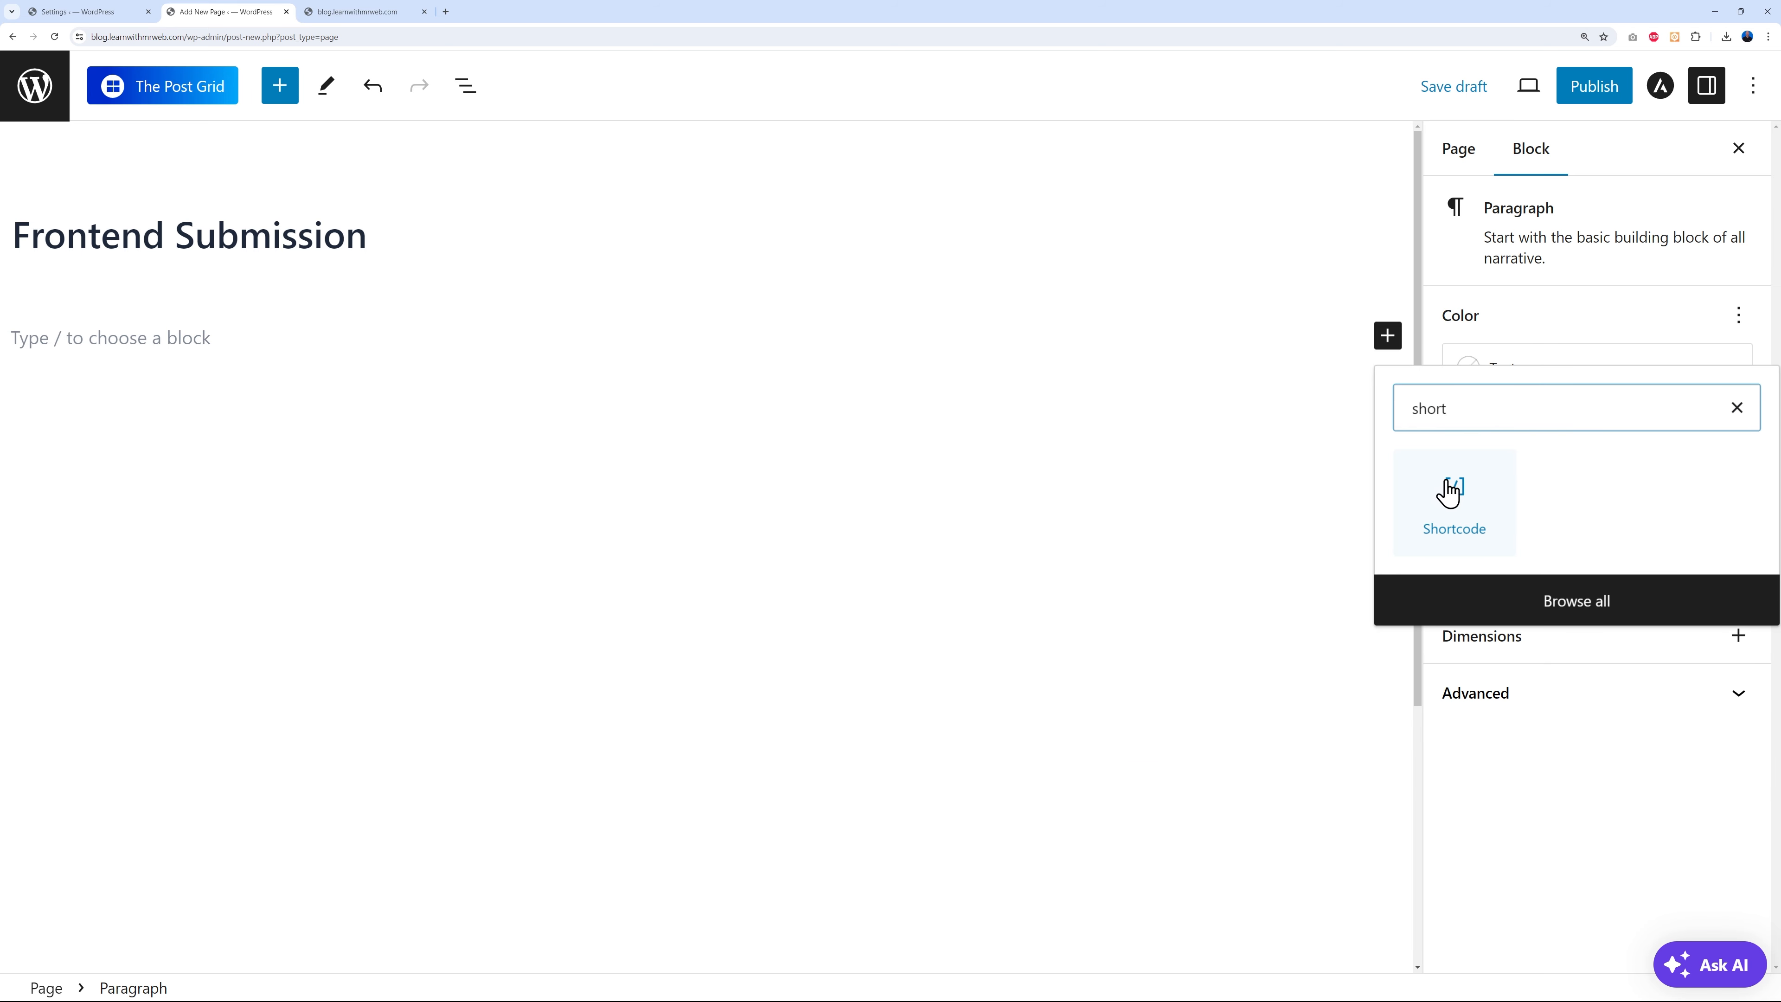
left_click(1448, 491)
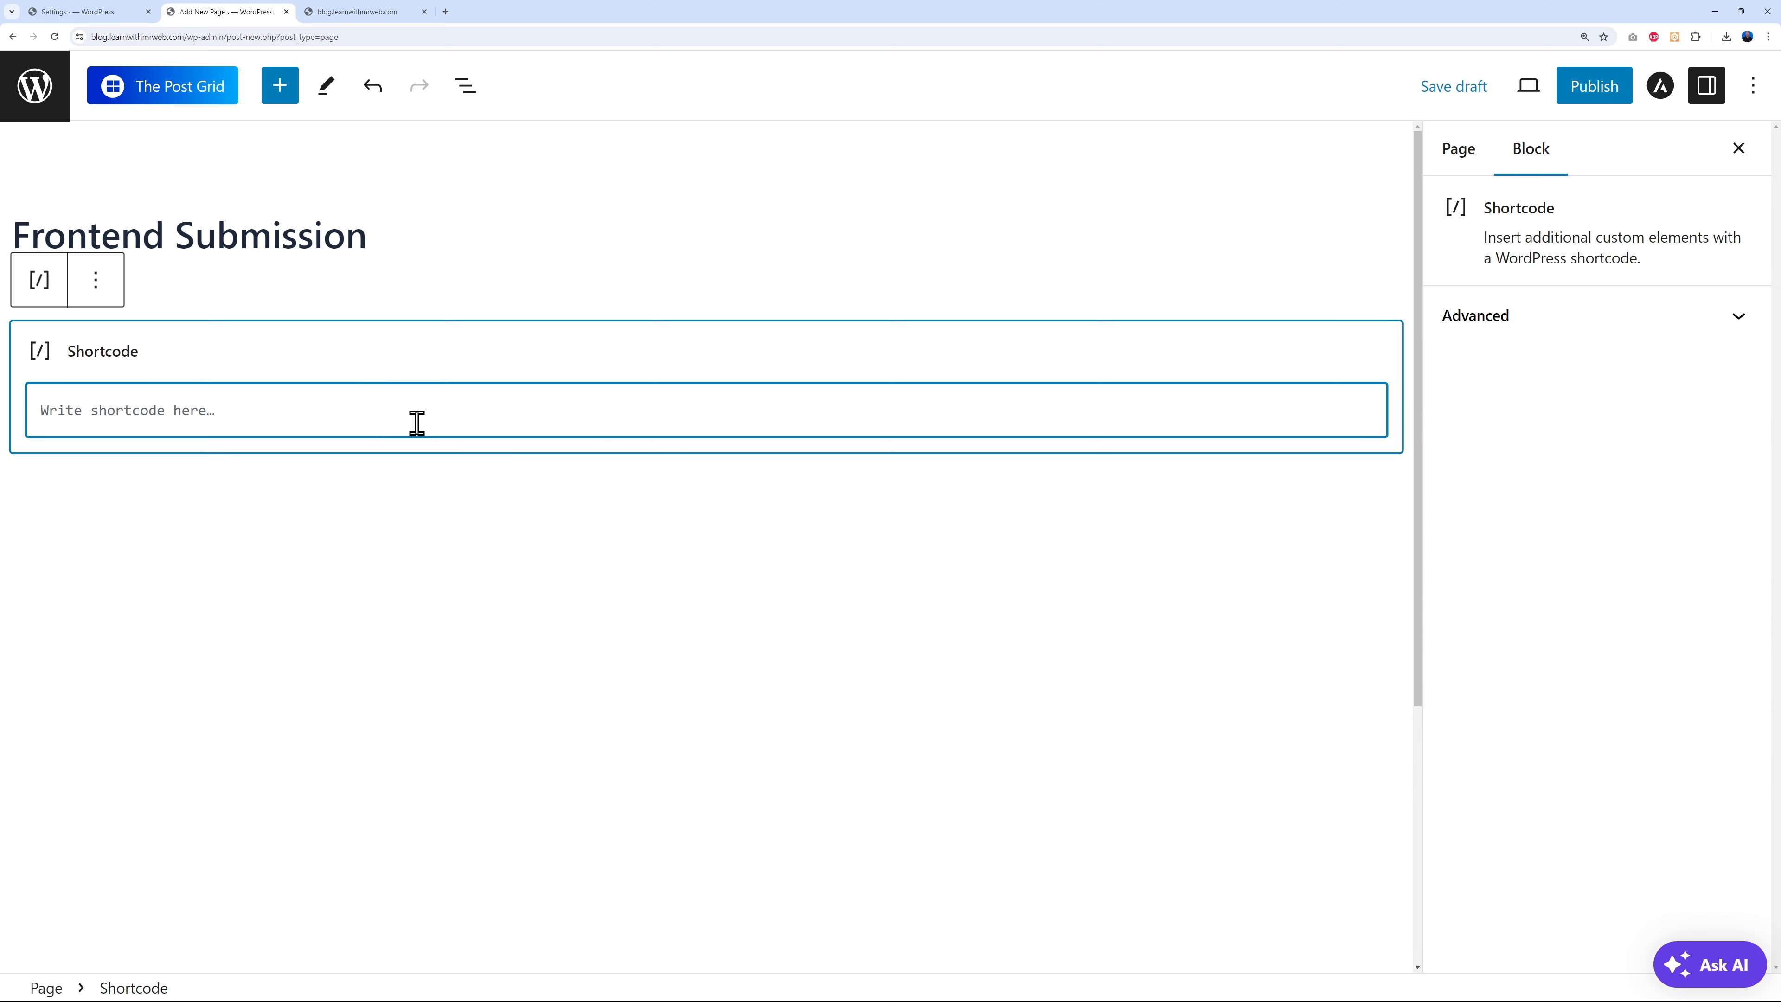
type("[tpg_my_account]")
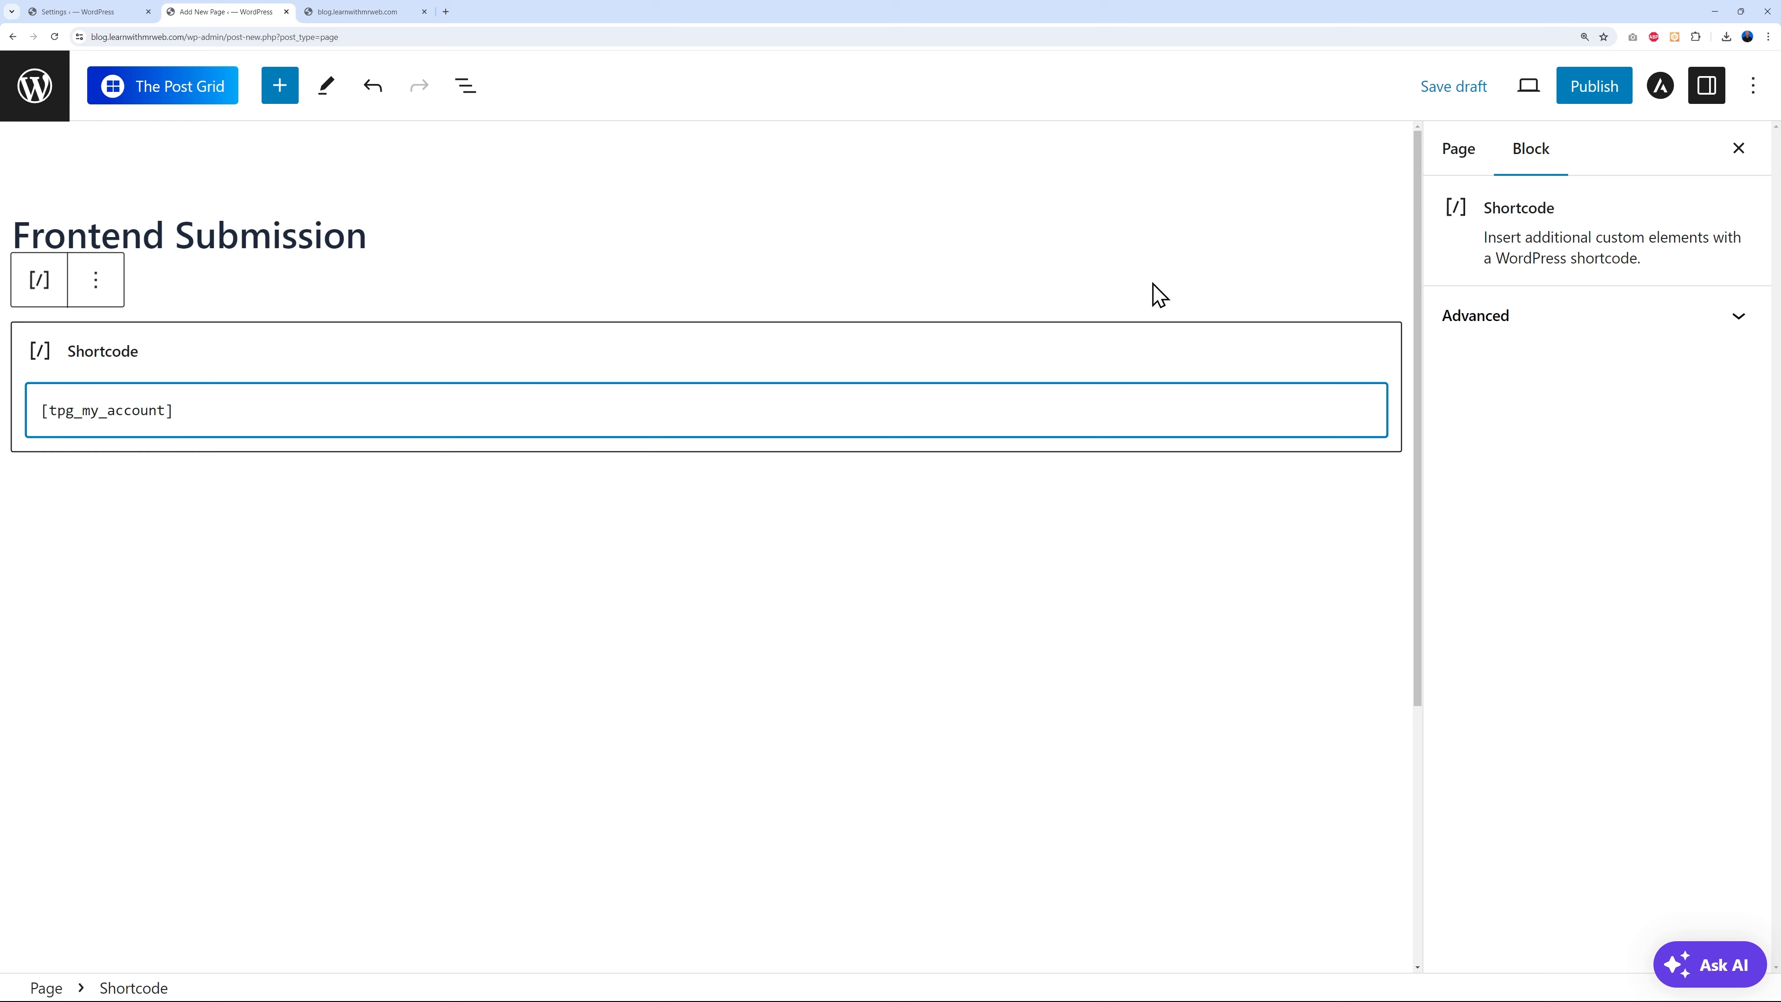
left_click(1575, 95)
left_click(1576, 98)
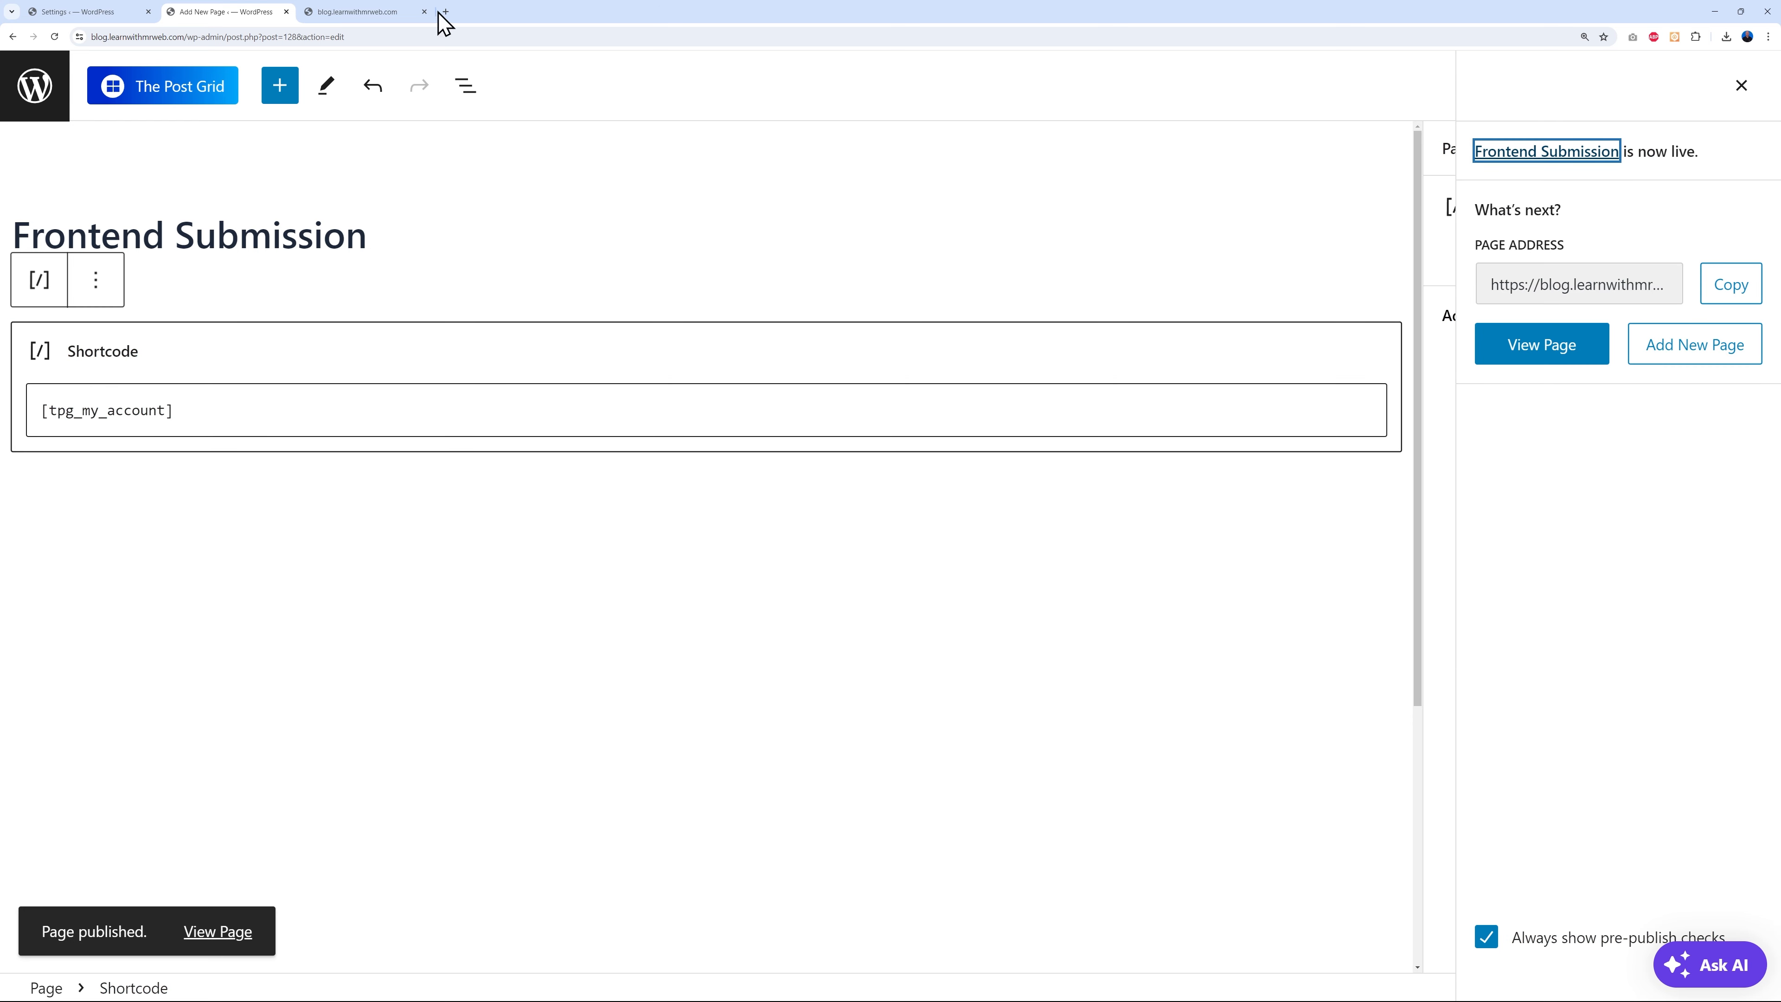
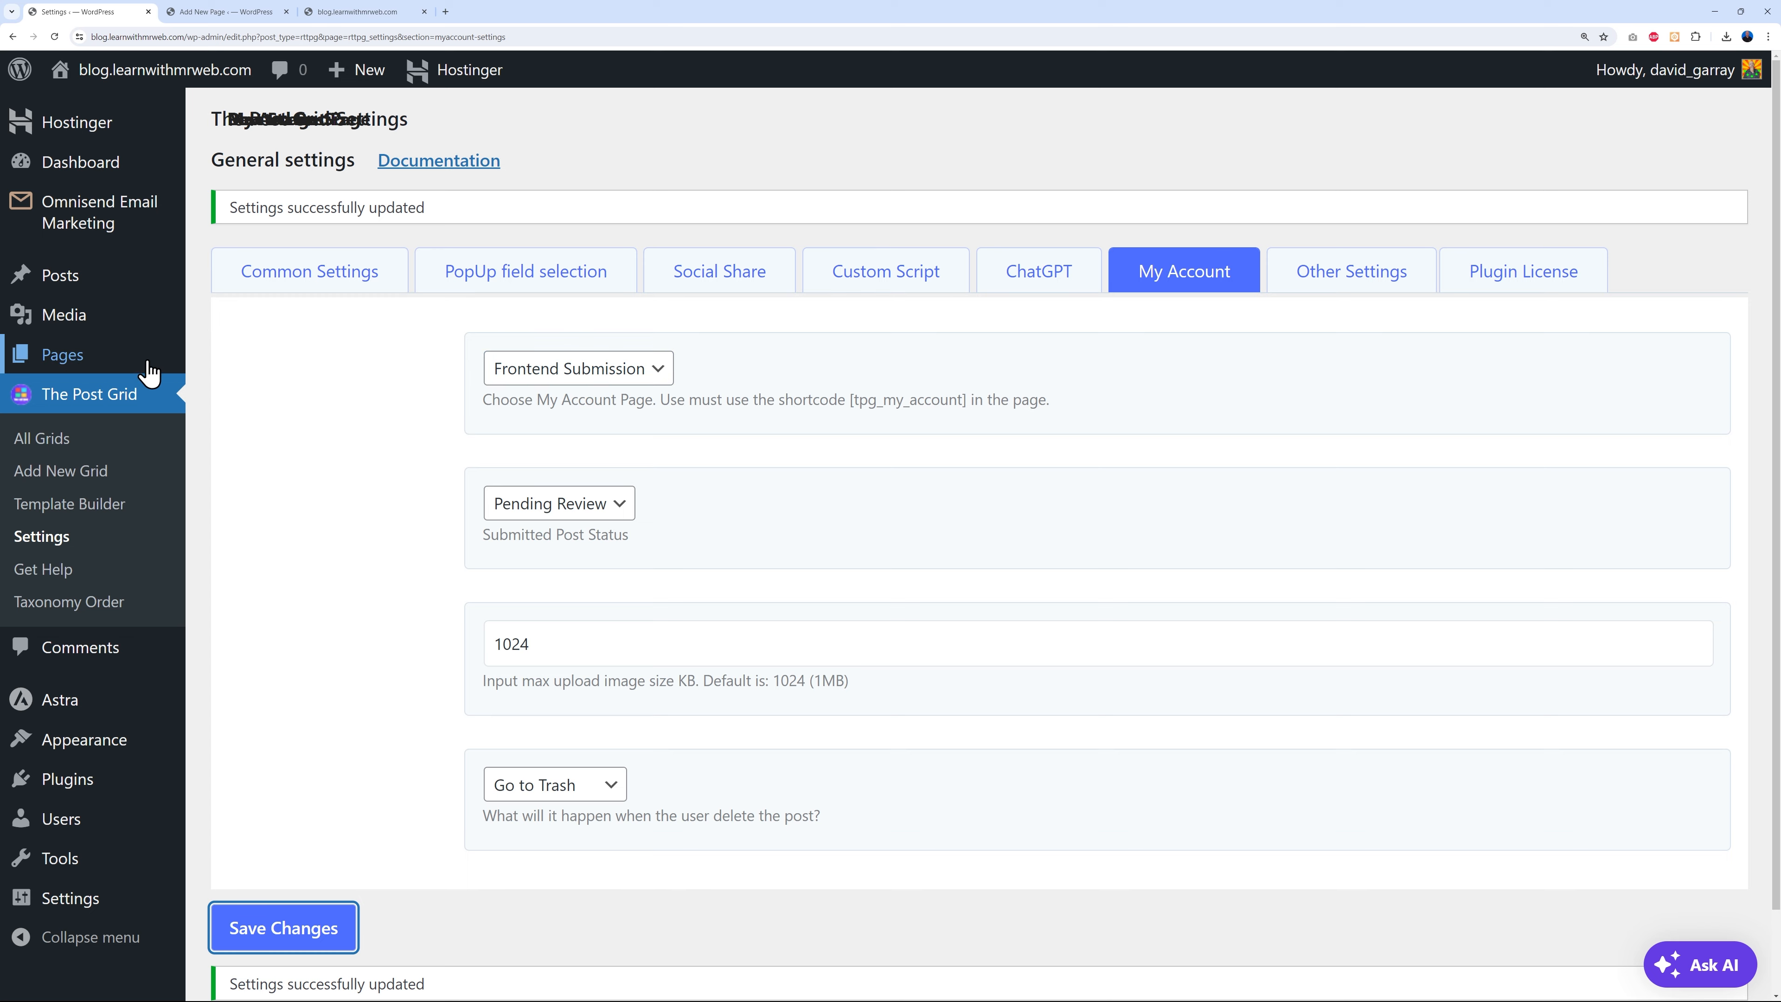
- Go to Pages in the admin sidebar to list the site's pages
left_click(67, 354)
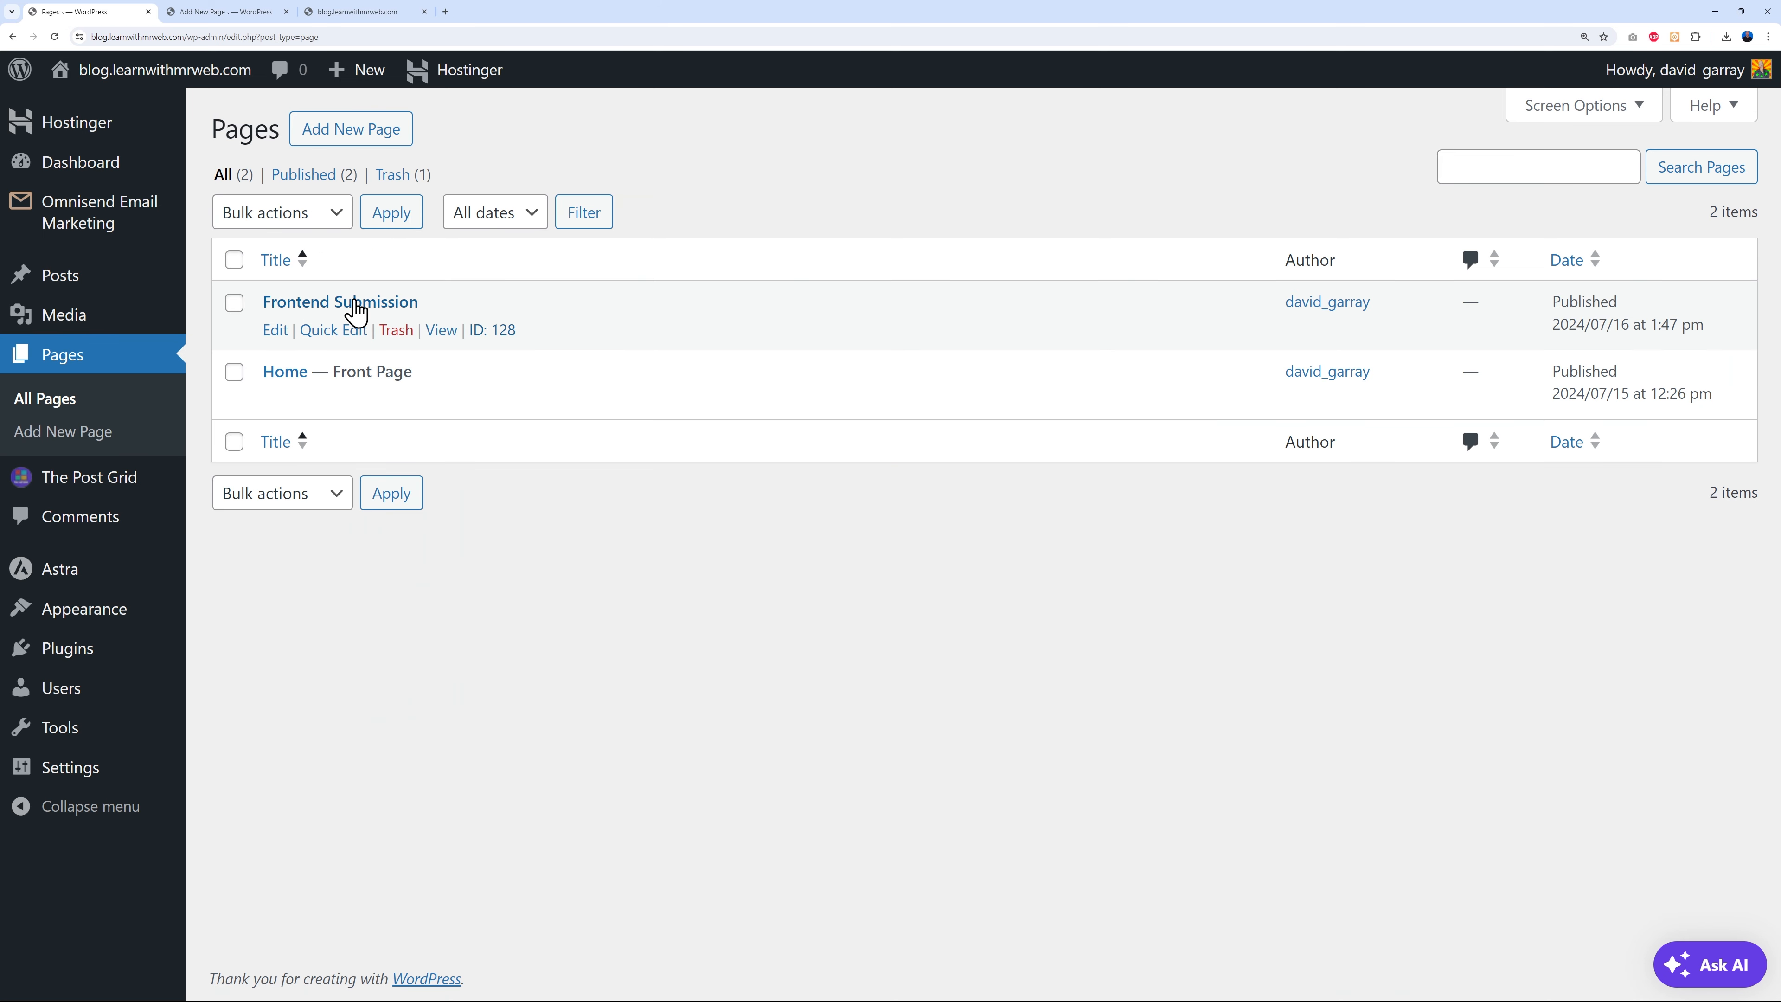
- Open the live Frontend Submission page in a new tab and scroll its user dashboard
right_click(447, 332)
left_click(498, 345)
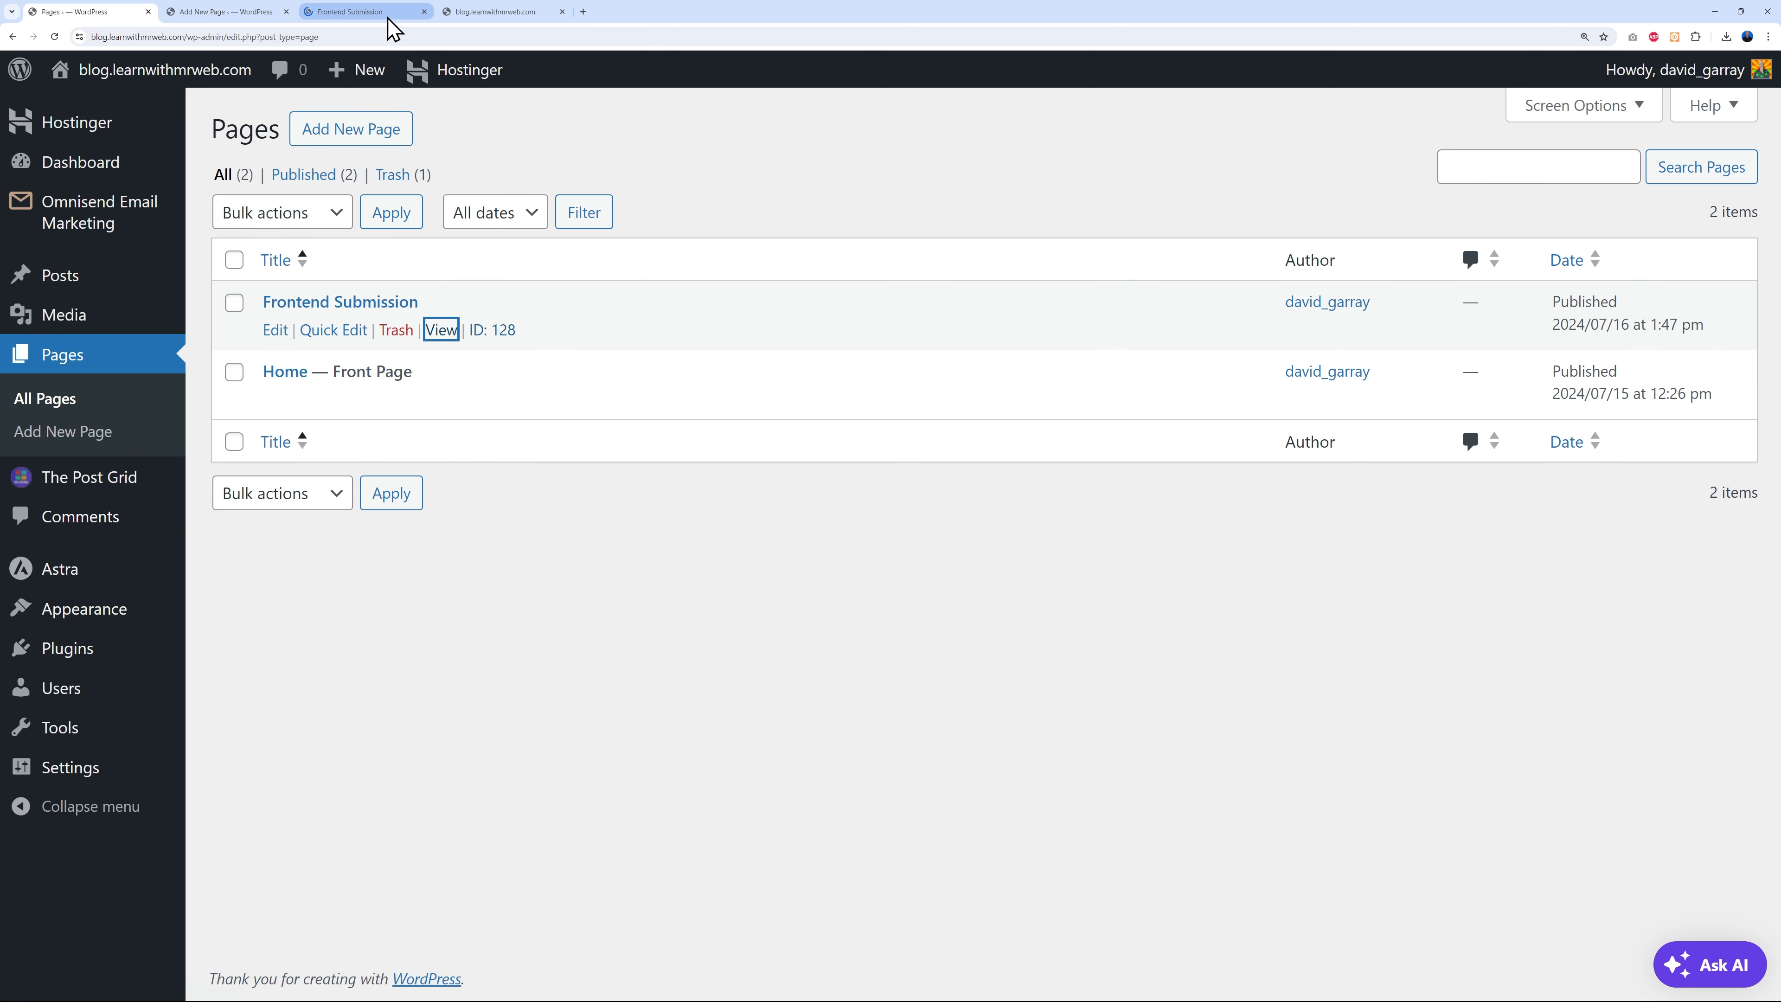
left_click(388, 14)
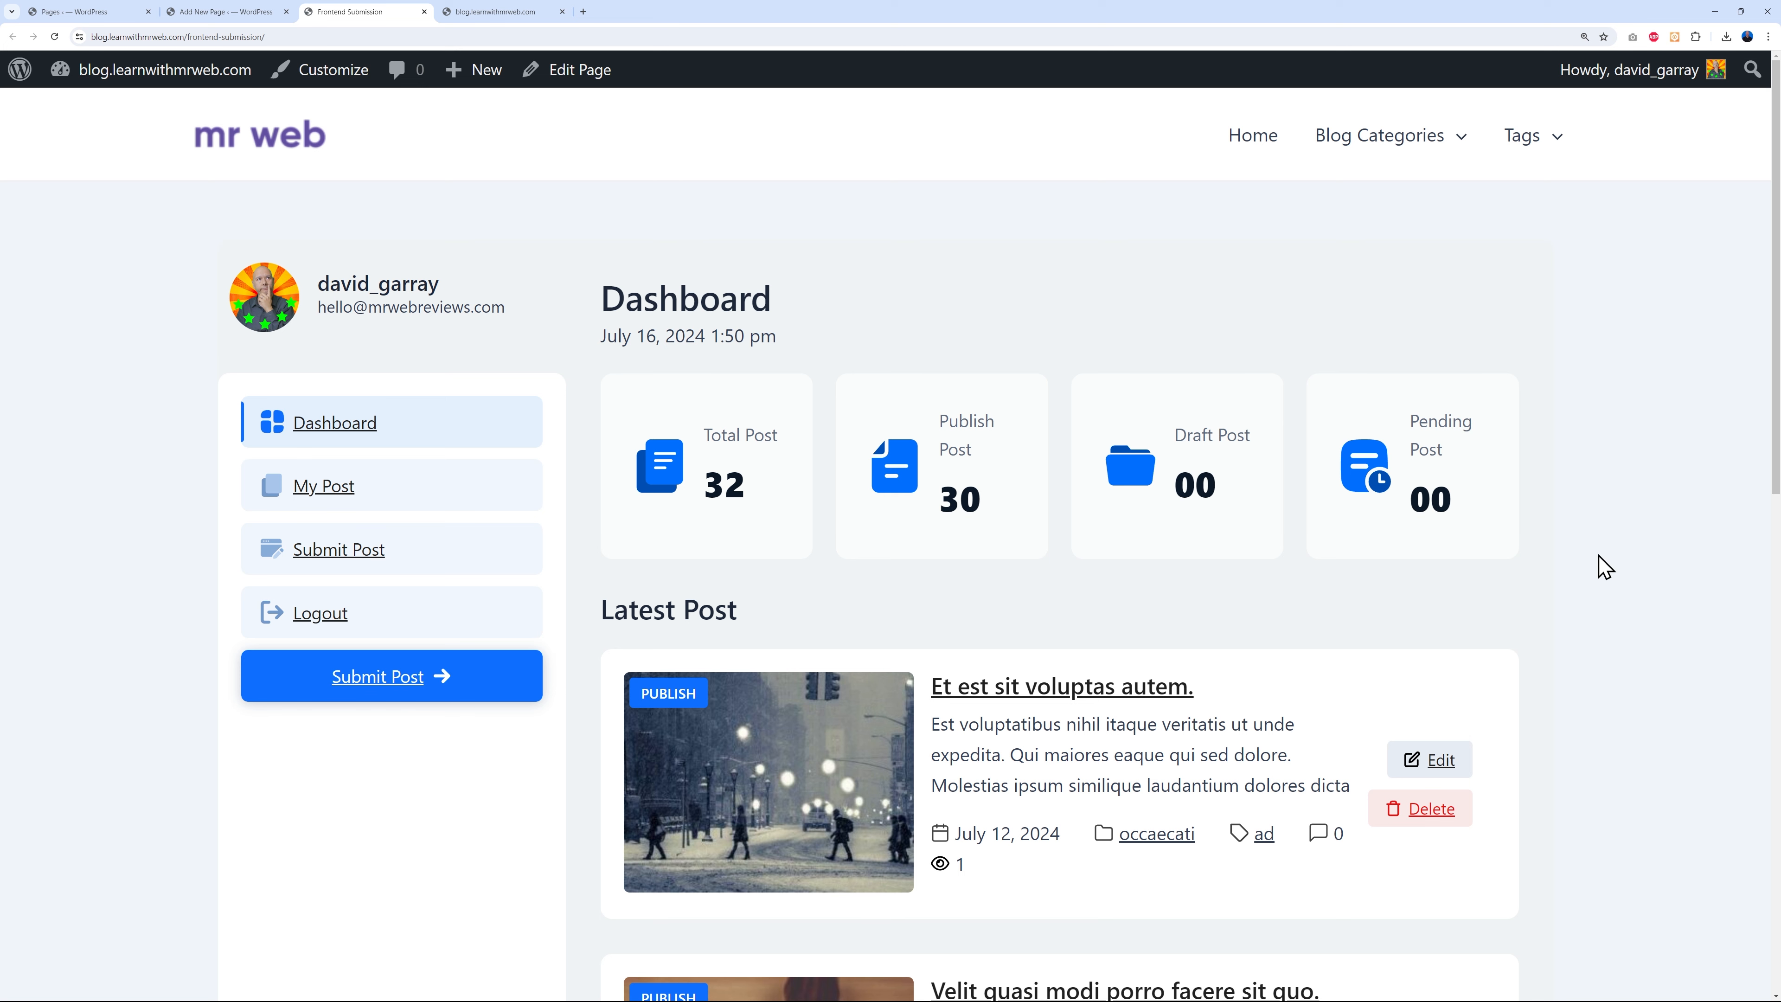
scroll(1602, 565, "down", 1)
scroll(1602, 565, "up", 1)
scroll(1486, 608, "down", 1)
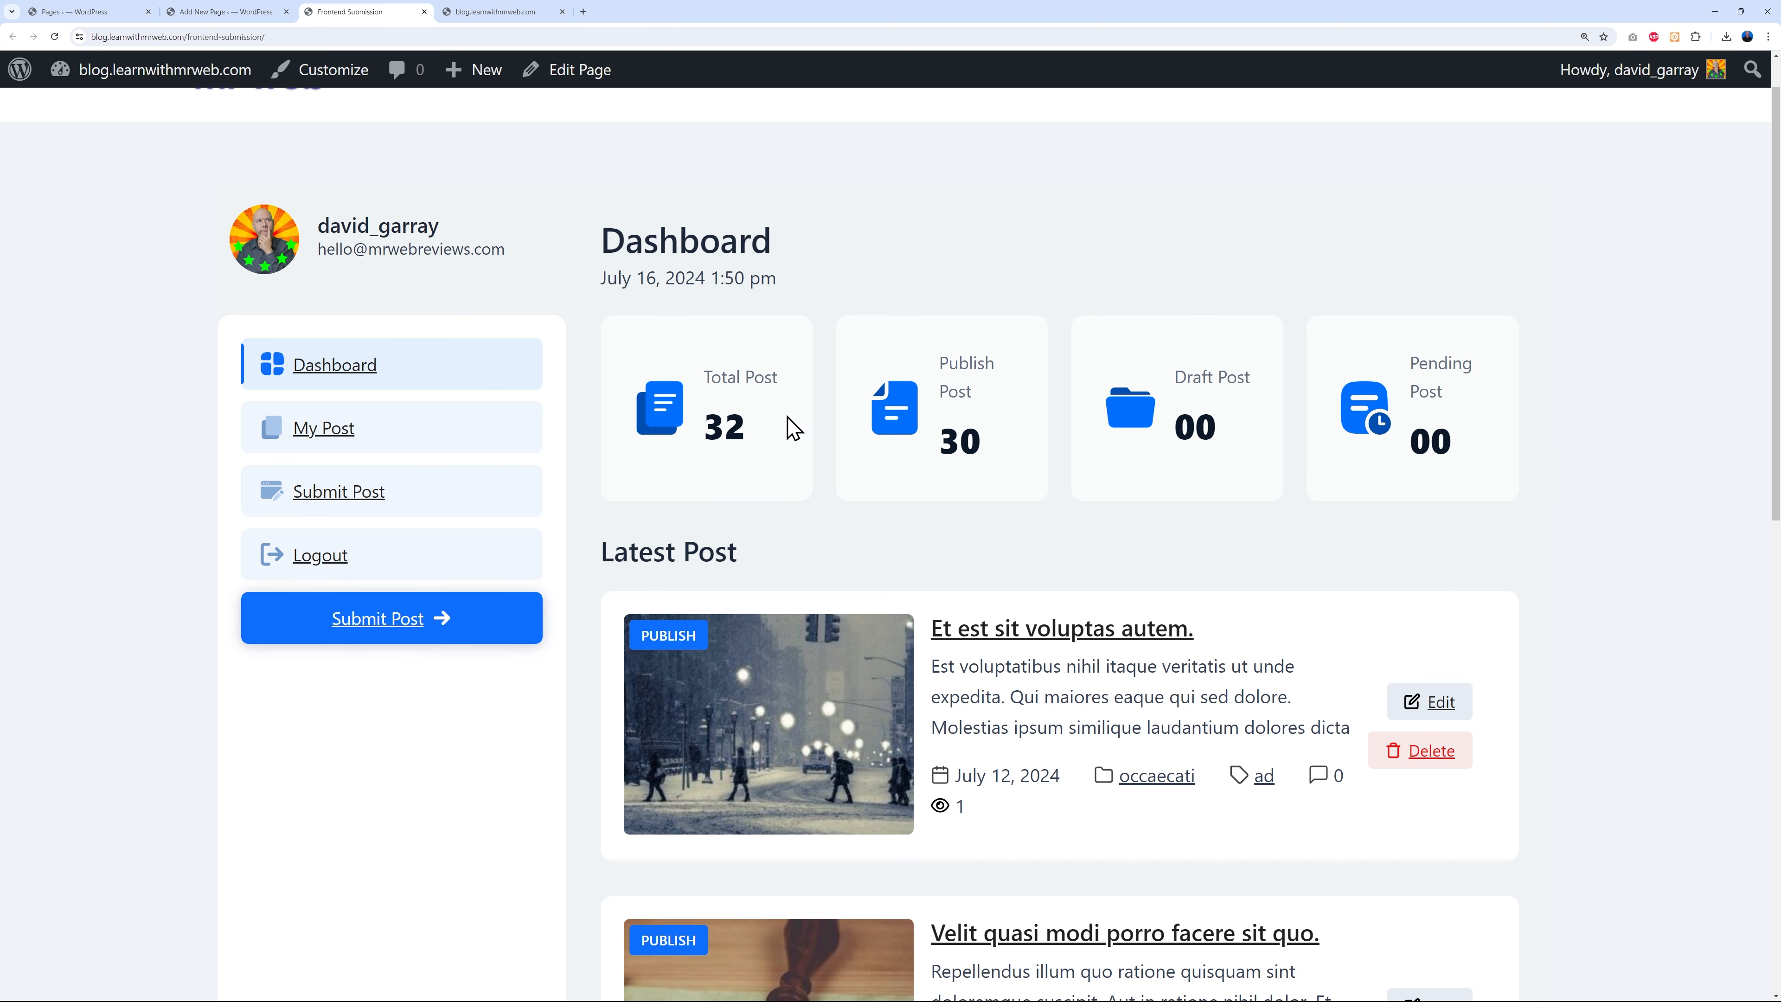
scroll(1556, 614, "down", 3)
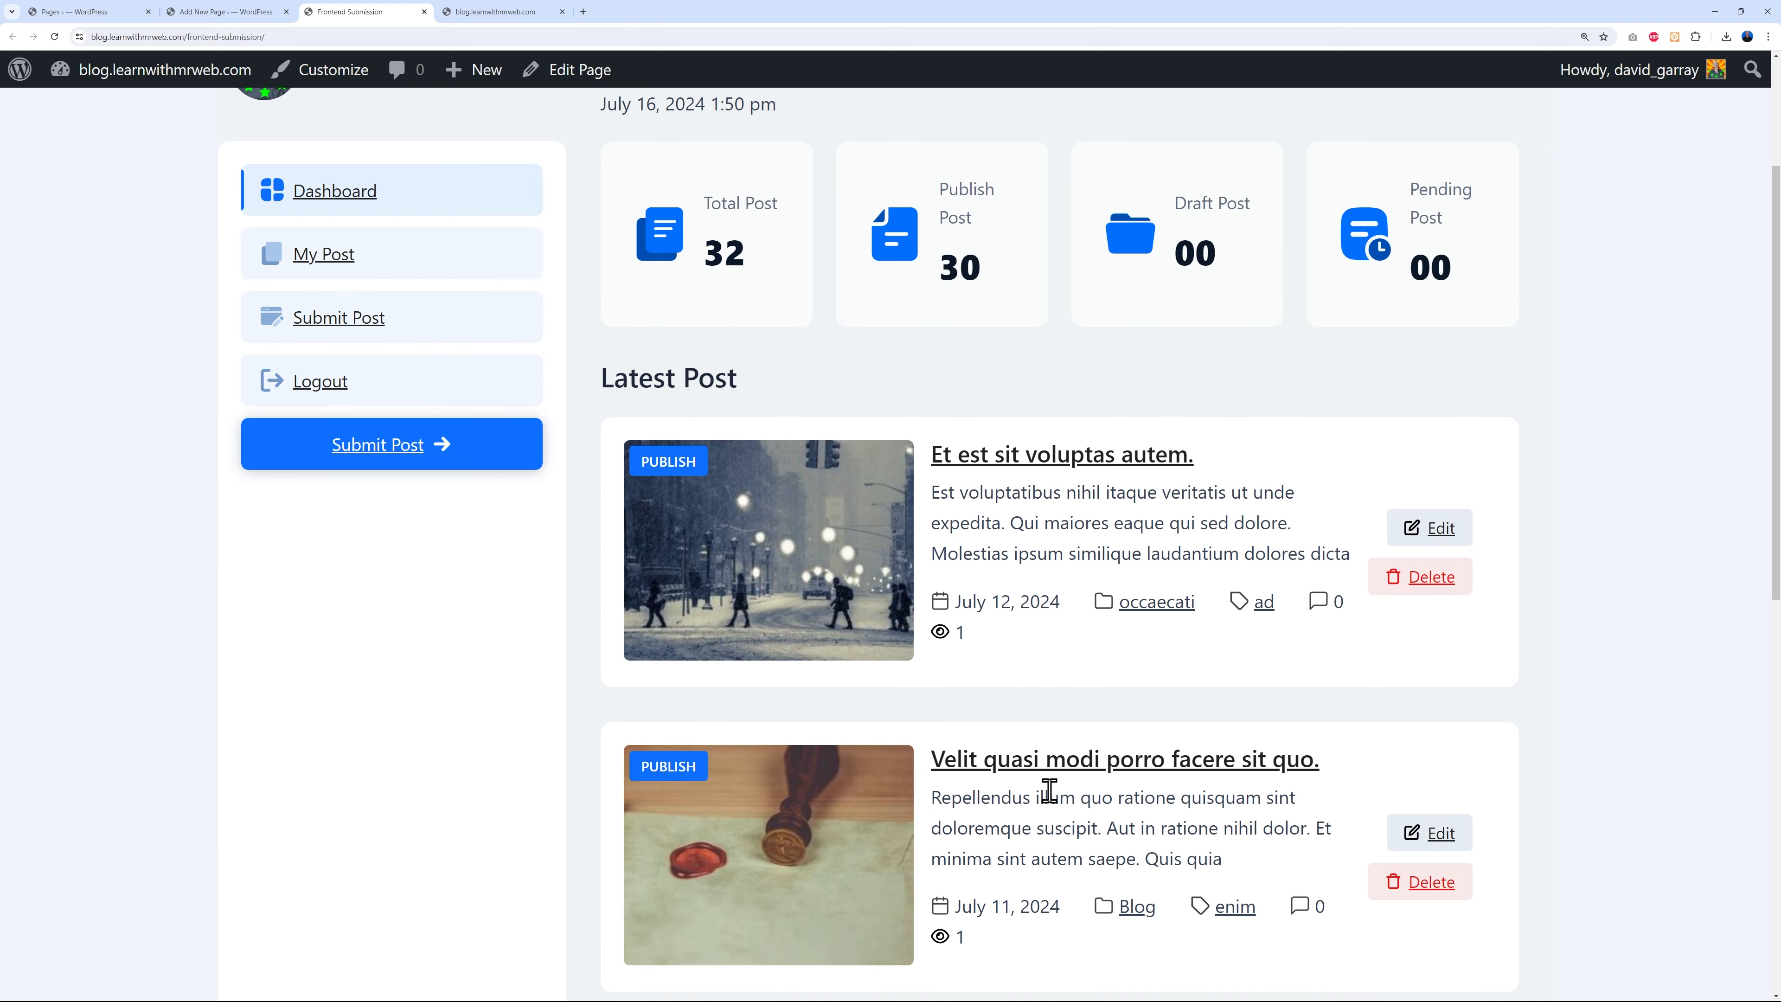
scroll(1058, 793, "down", 8)
scroll(1059, 796, "up", 10)
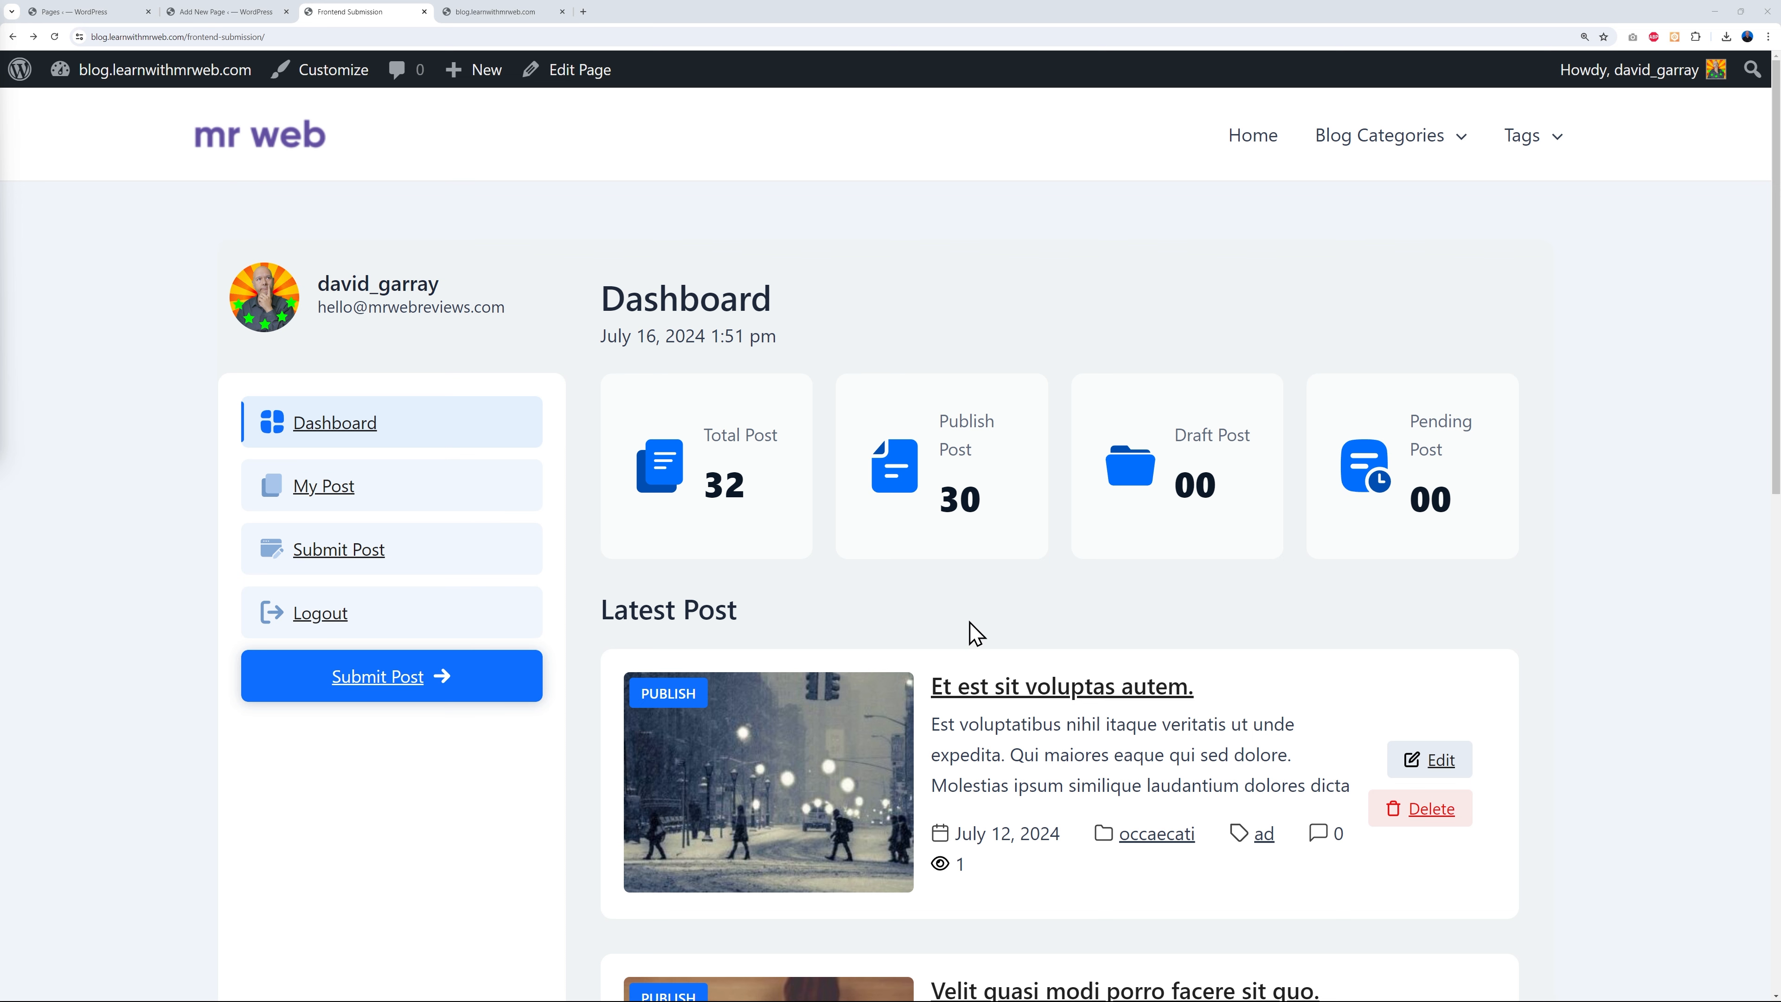
- Review the Submit Post form on the front end, then return to the Dashboard
left_click(369, 693)
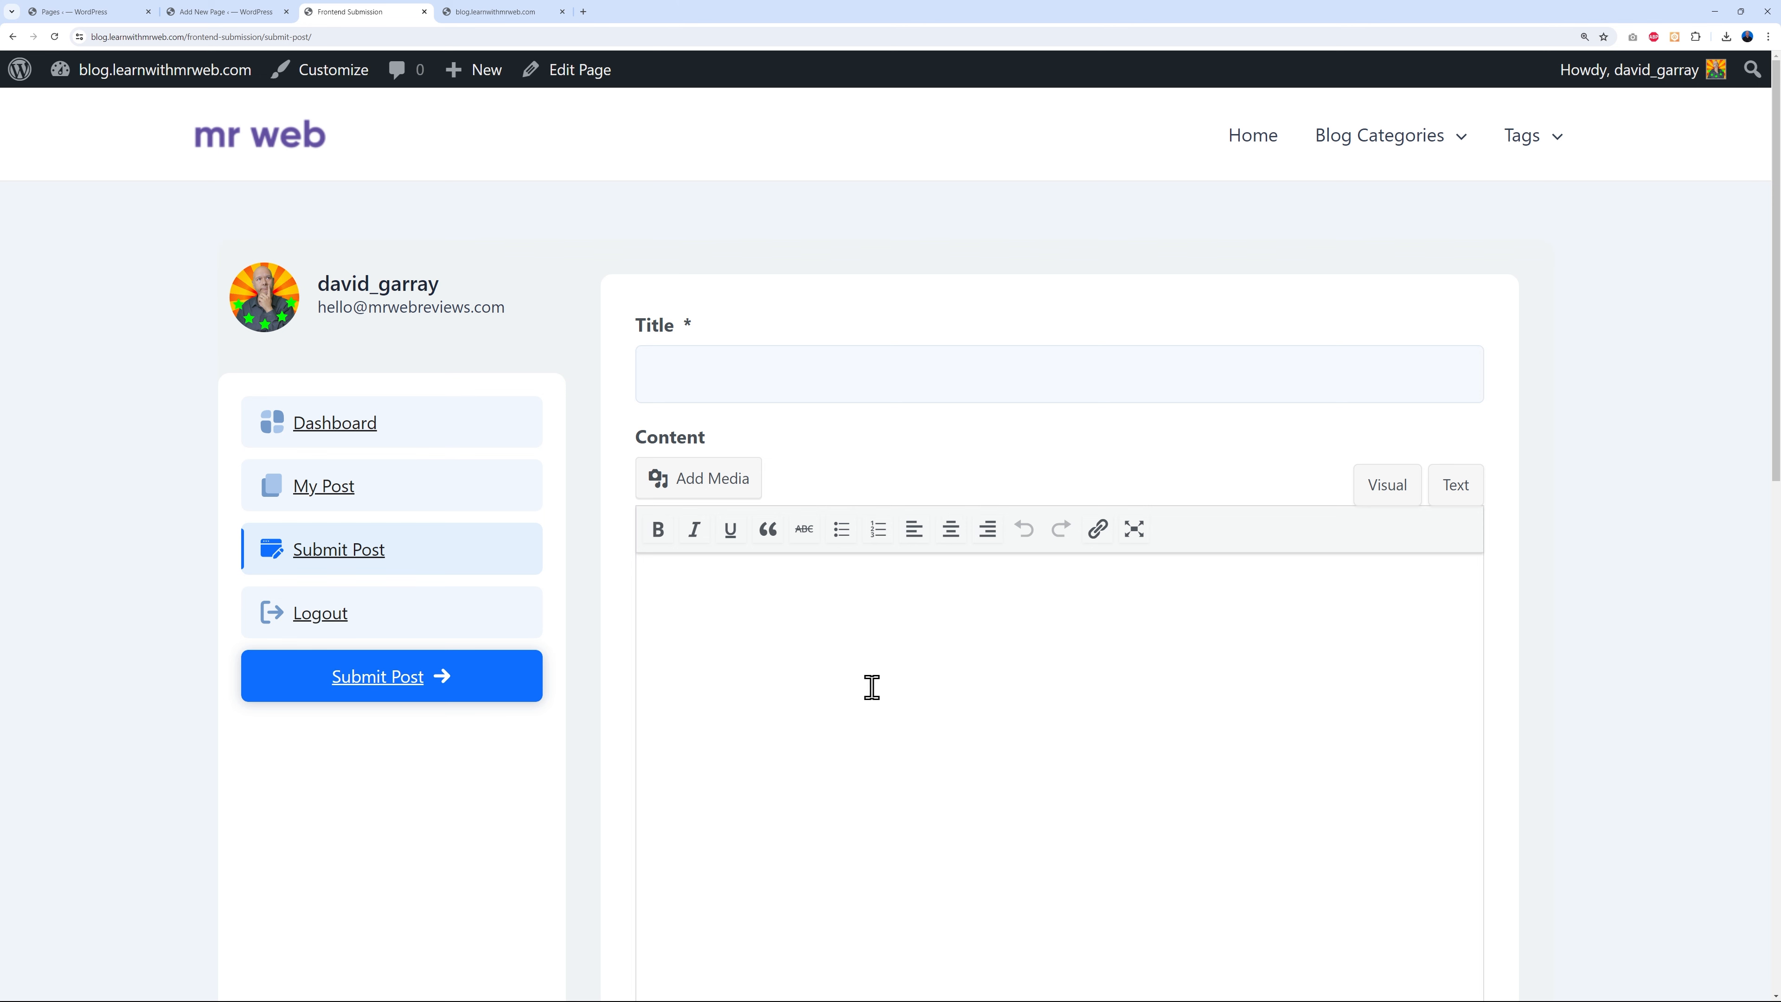
scroll(1045, 656, "down", 7)
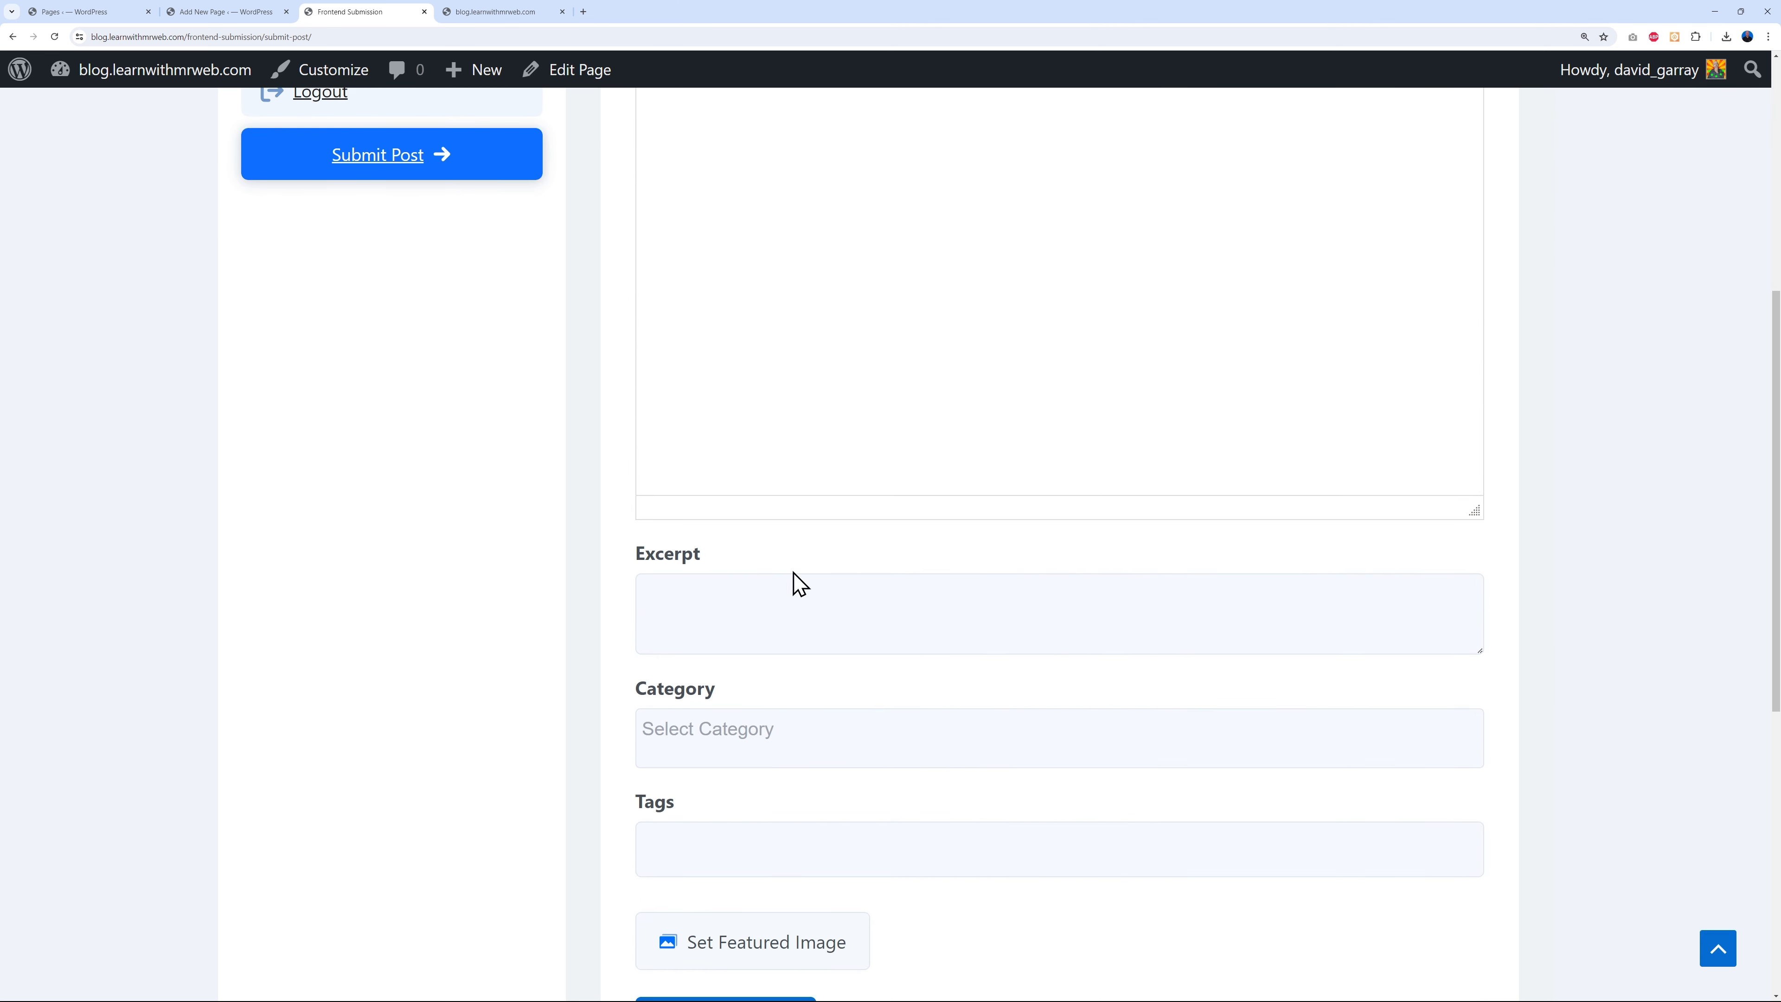
scroll(739, 583, "down", 3)
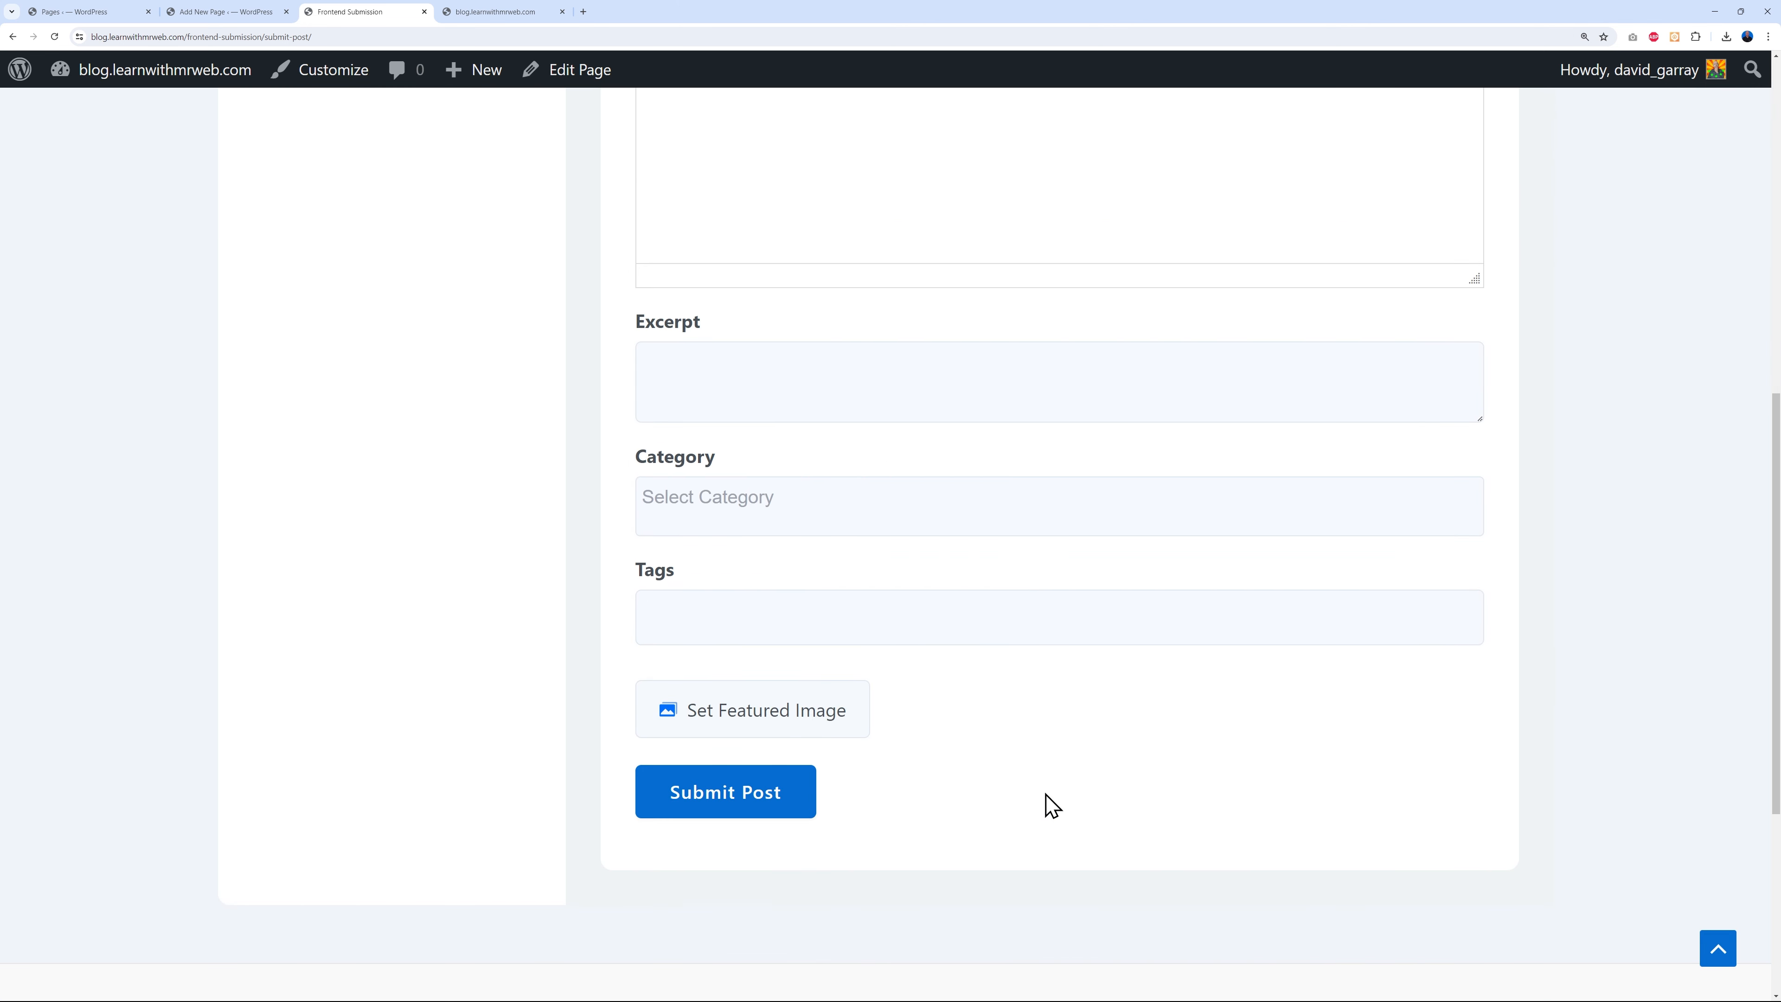
scroll(1335, 747, "up", 10)
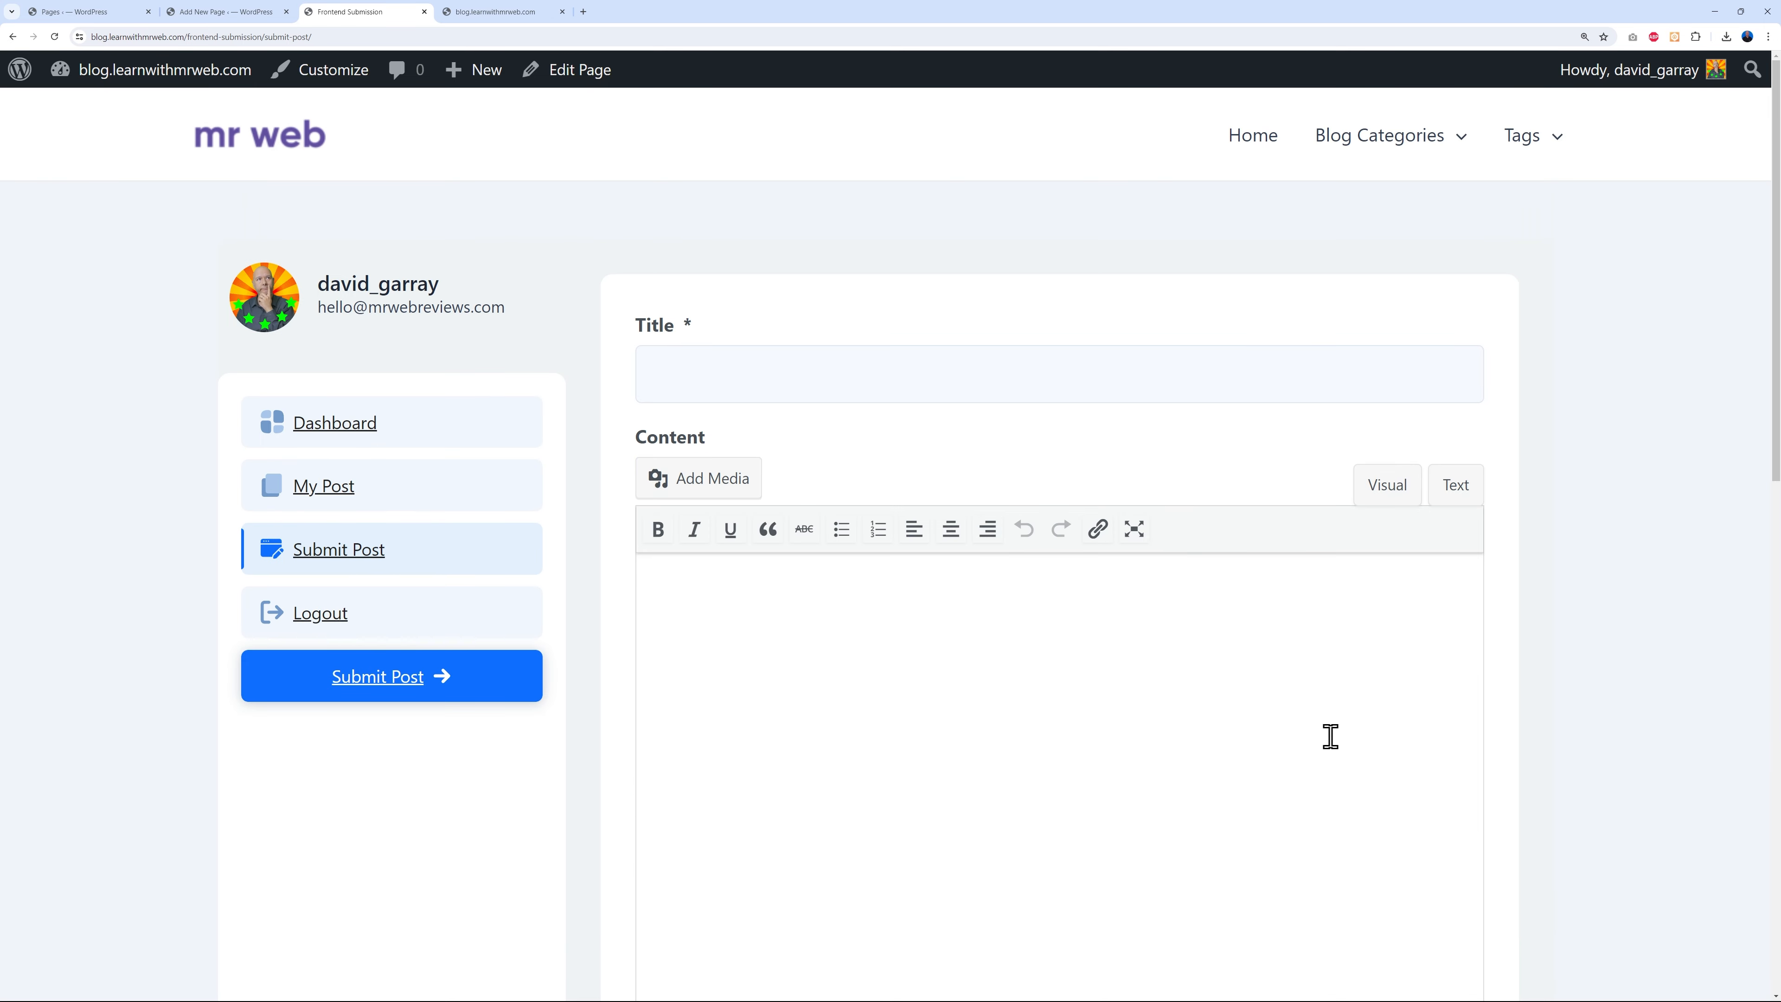
left_click(362, 428)
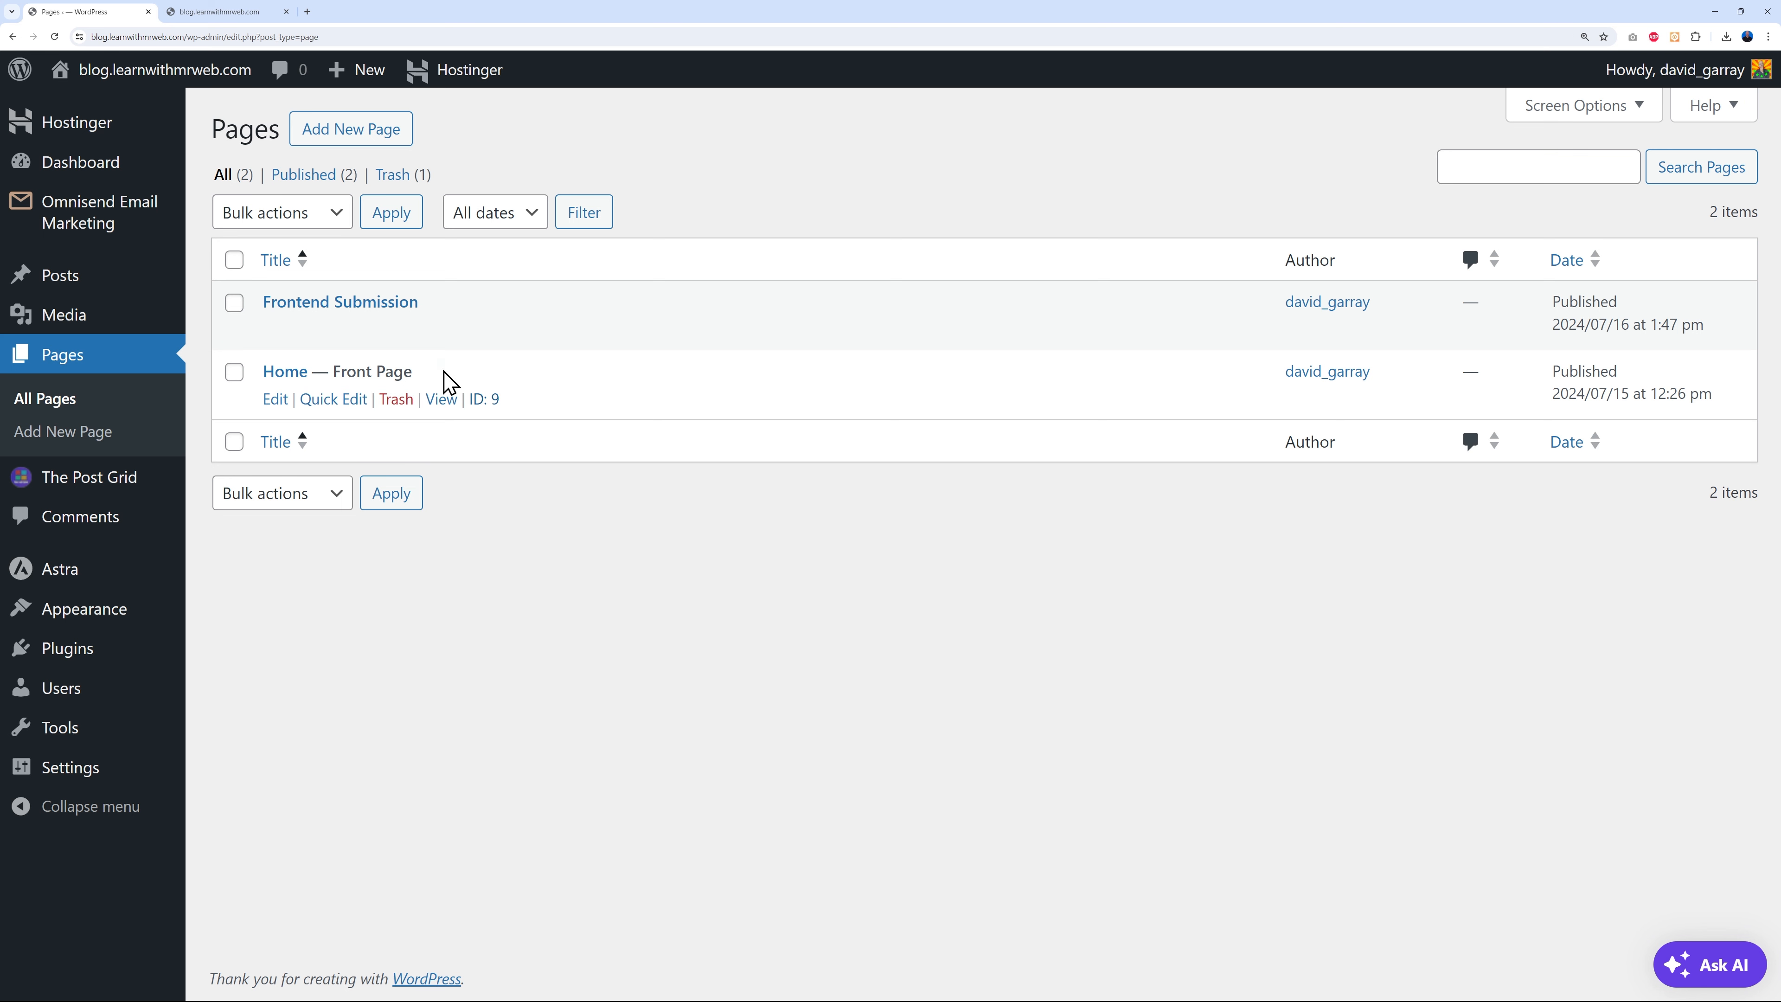
- Scroll through the live homepage's post sliders and news sections, ending at the Sports Valley banner
left_click(239, 12)
scroll(1641, 526, "down", 8)
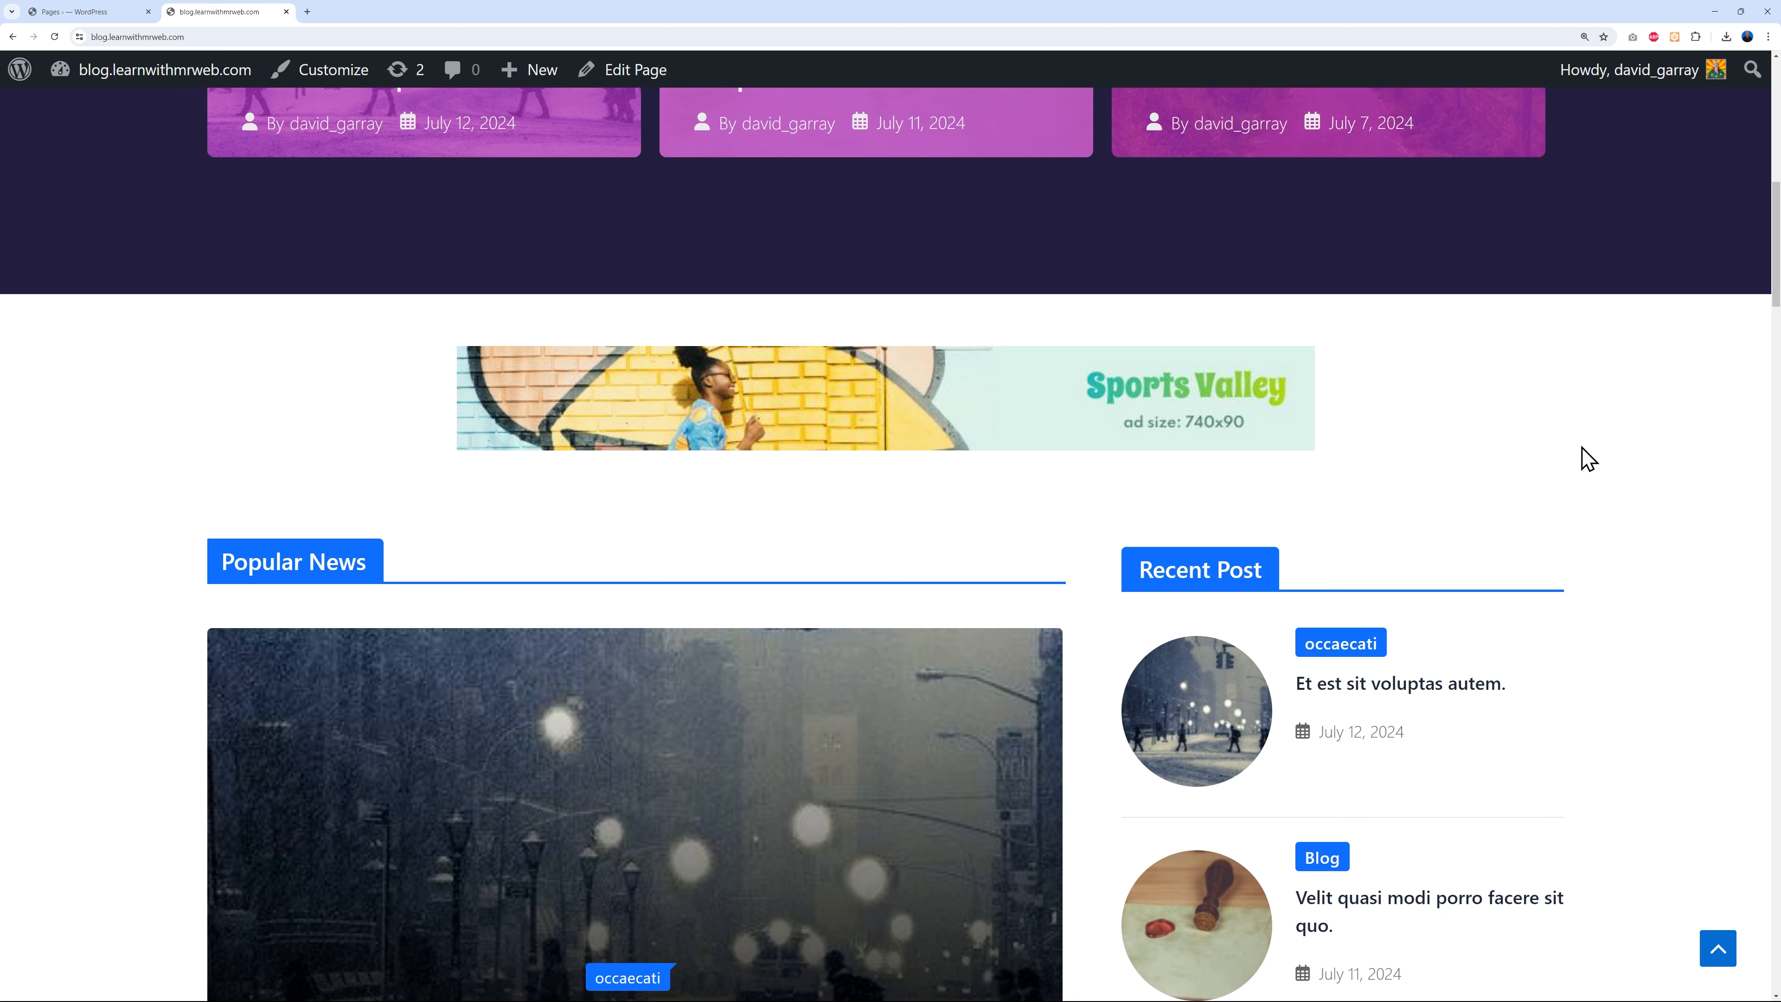
scroll(1638, 501, "down", 12)
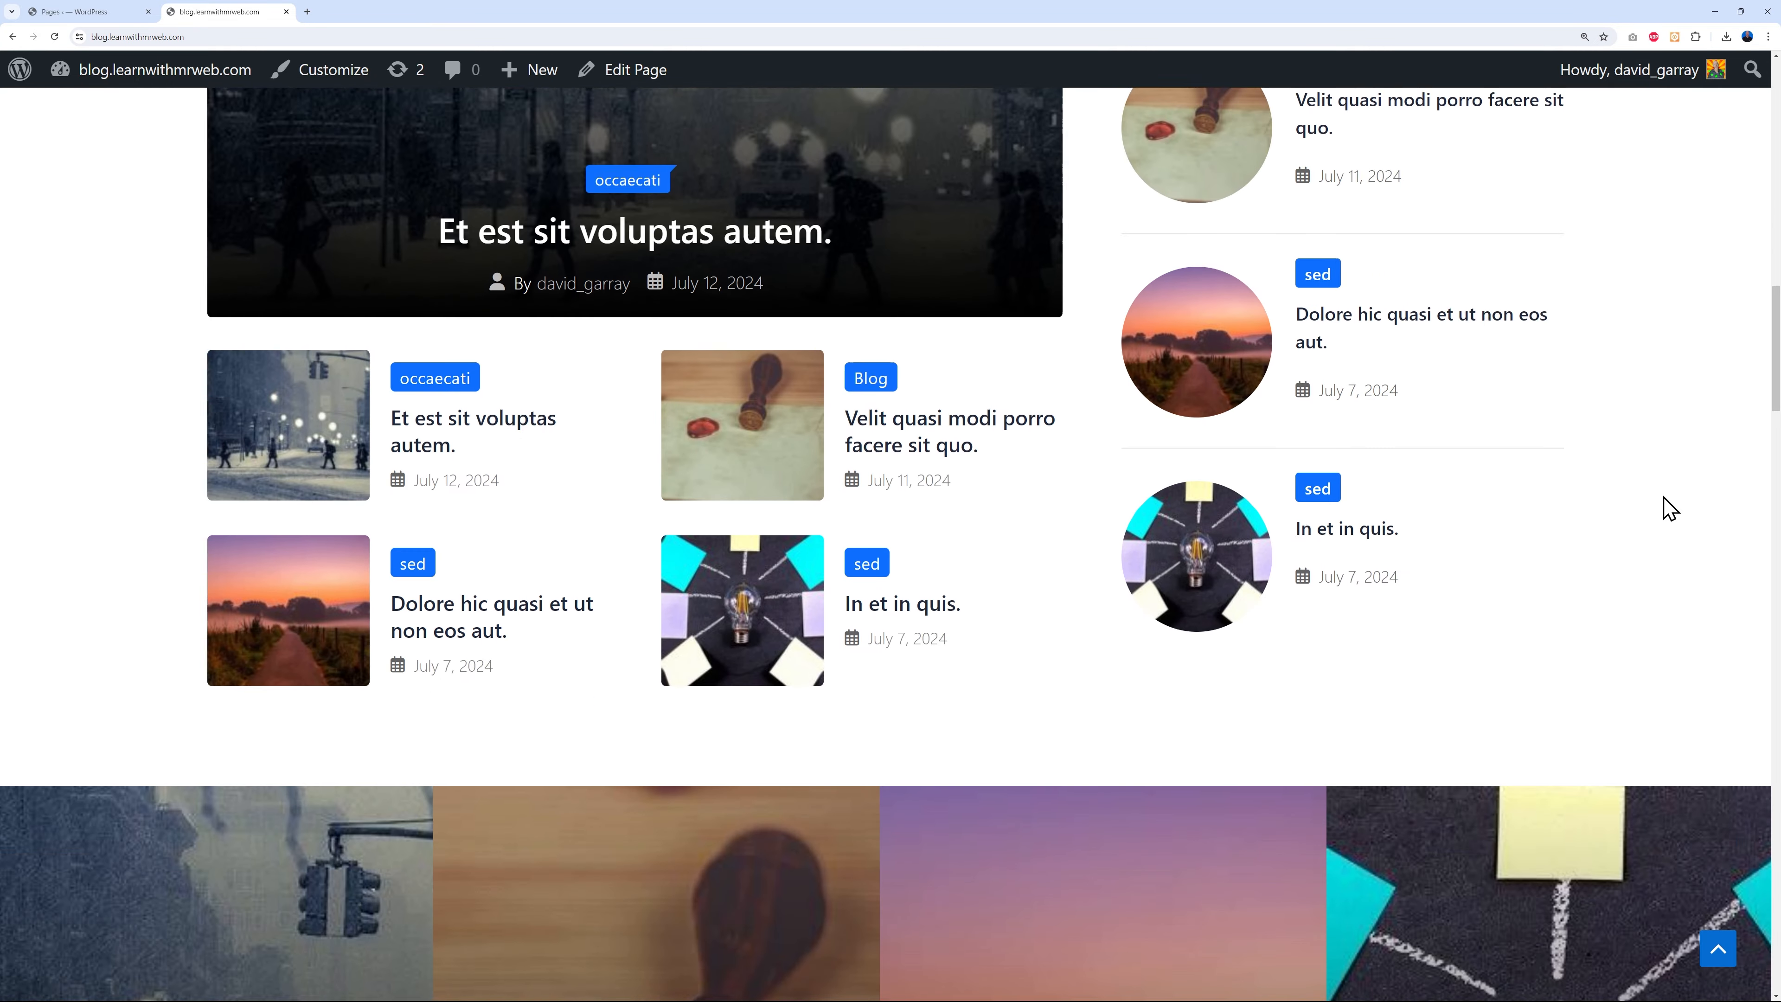
scroll(1553, 607, "down", 13)
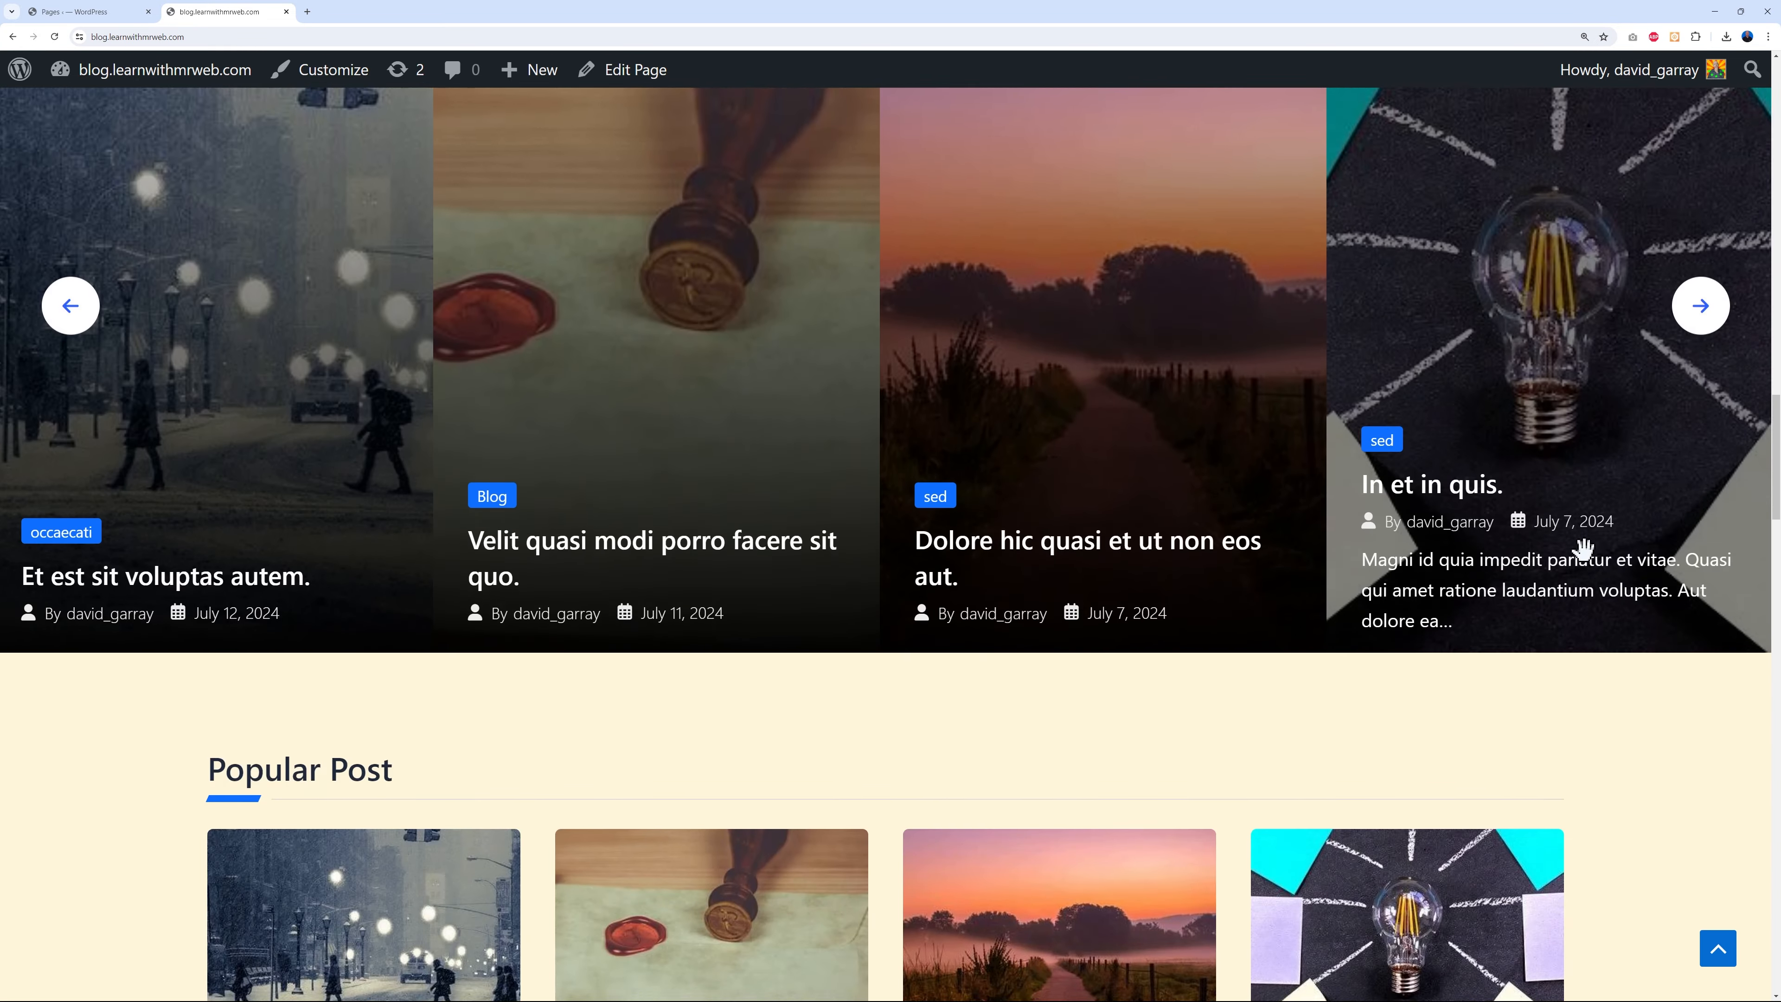
scroll(1534, 847, "down", 10)
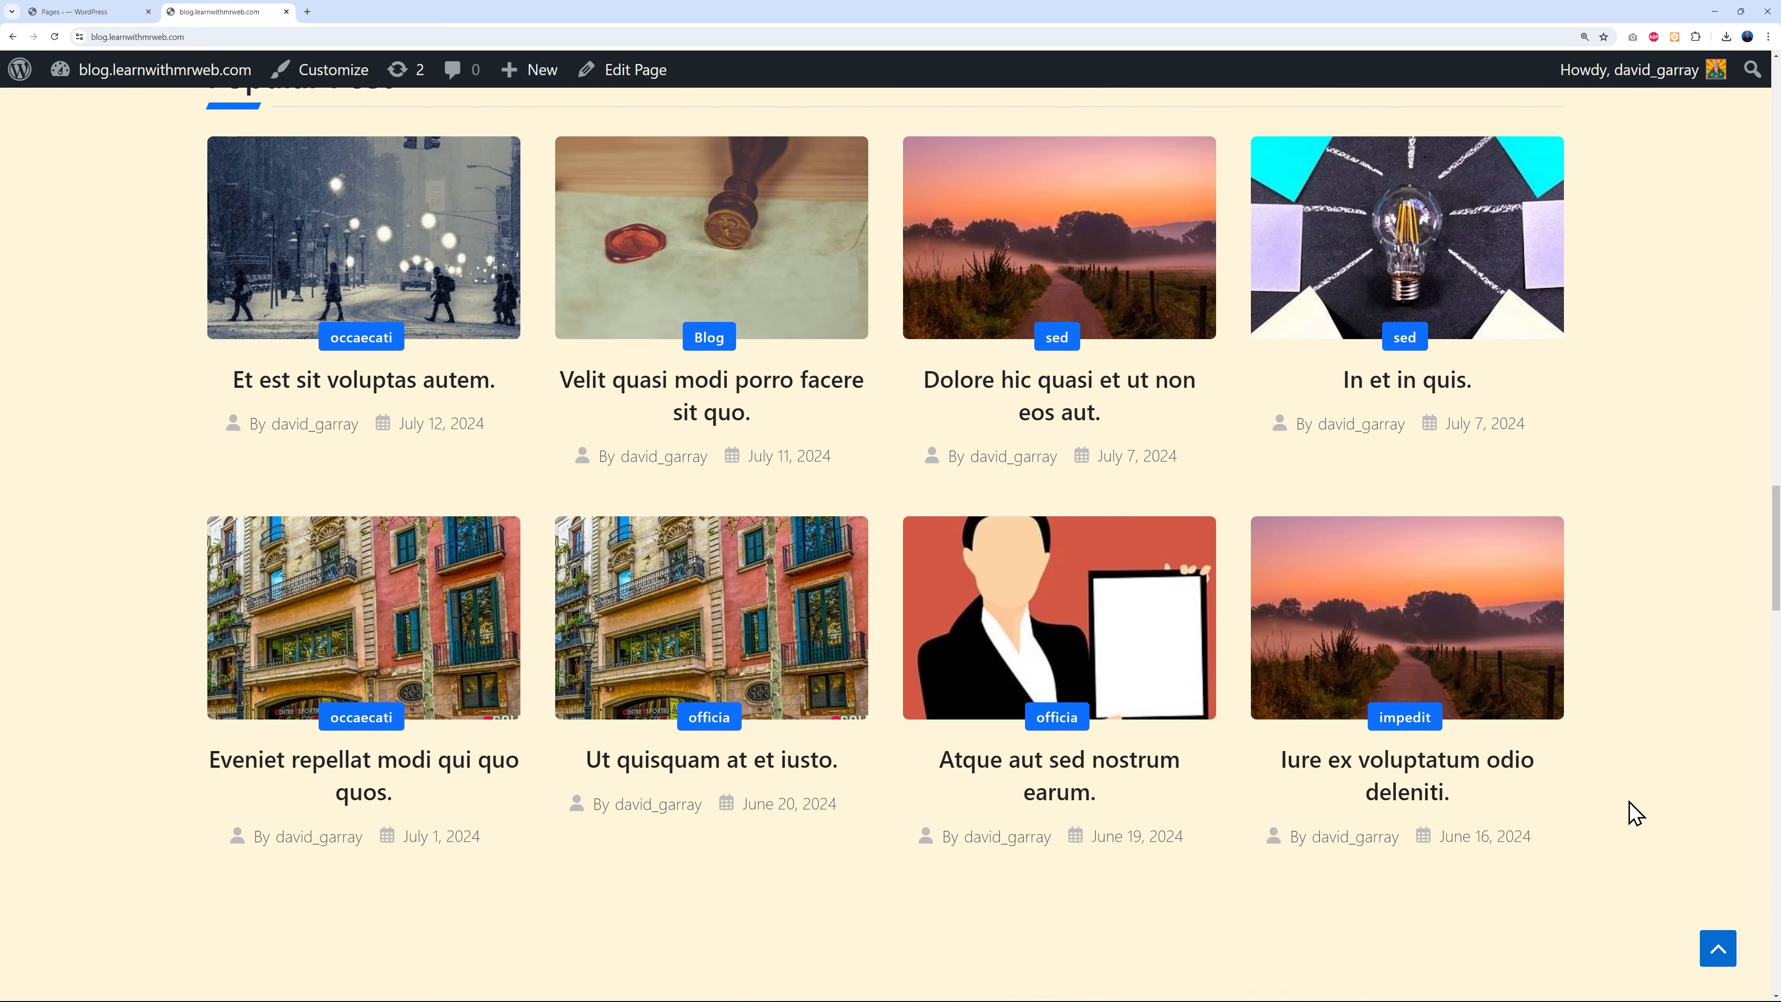
scroll(1570, 772, "down", 4)
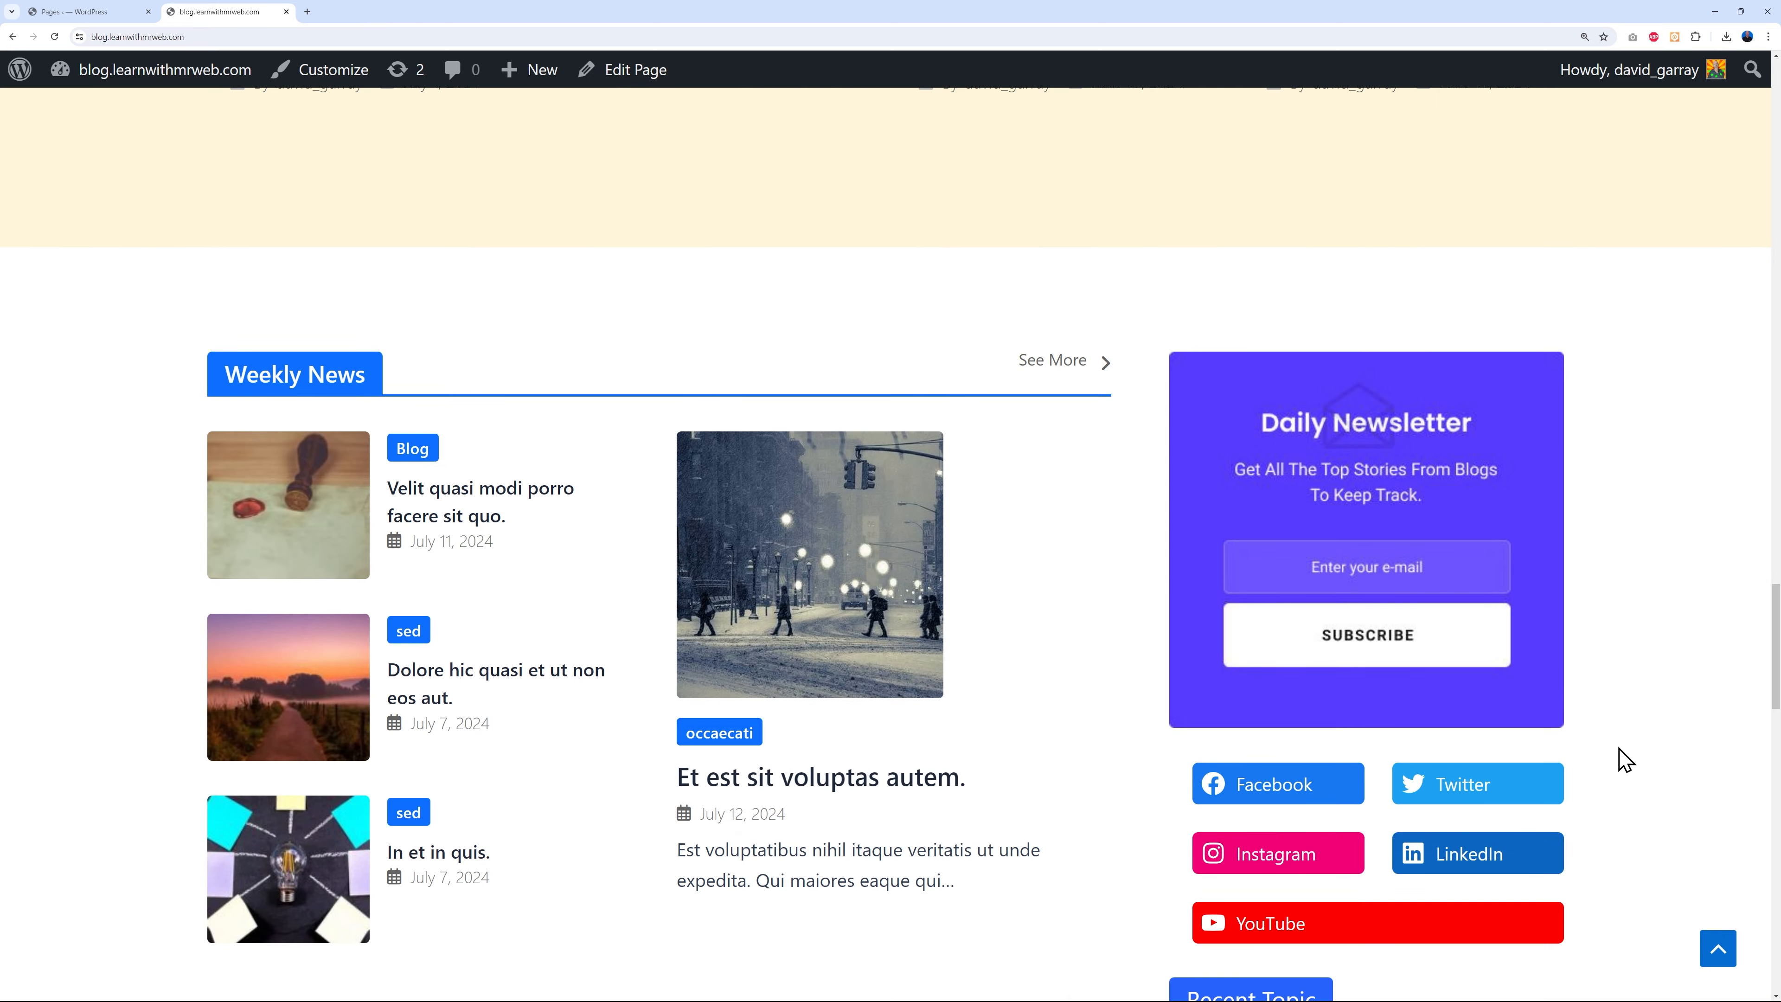
scroll(1625, 758, "down", 4)
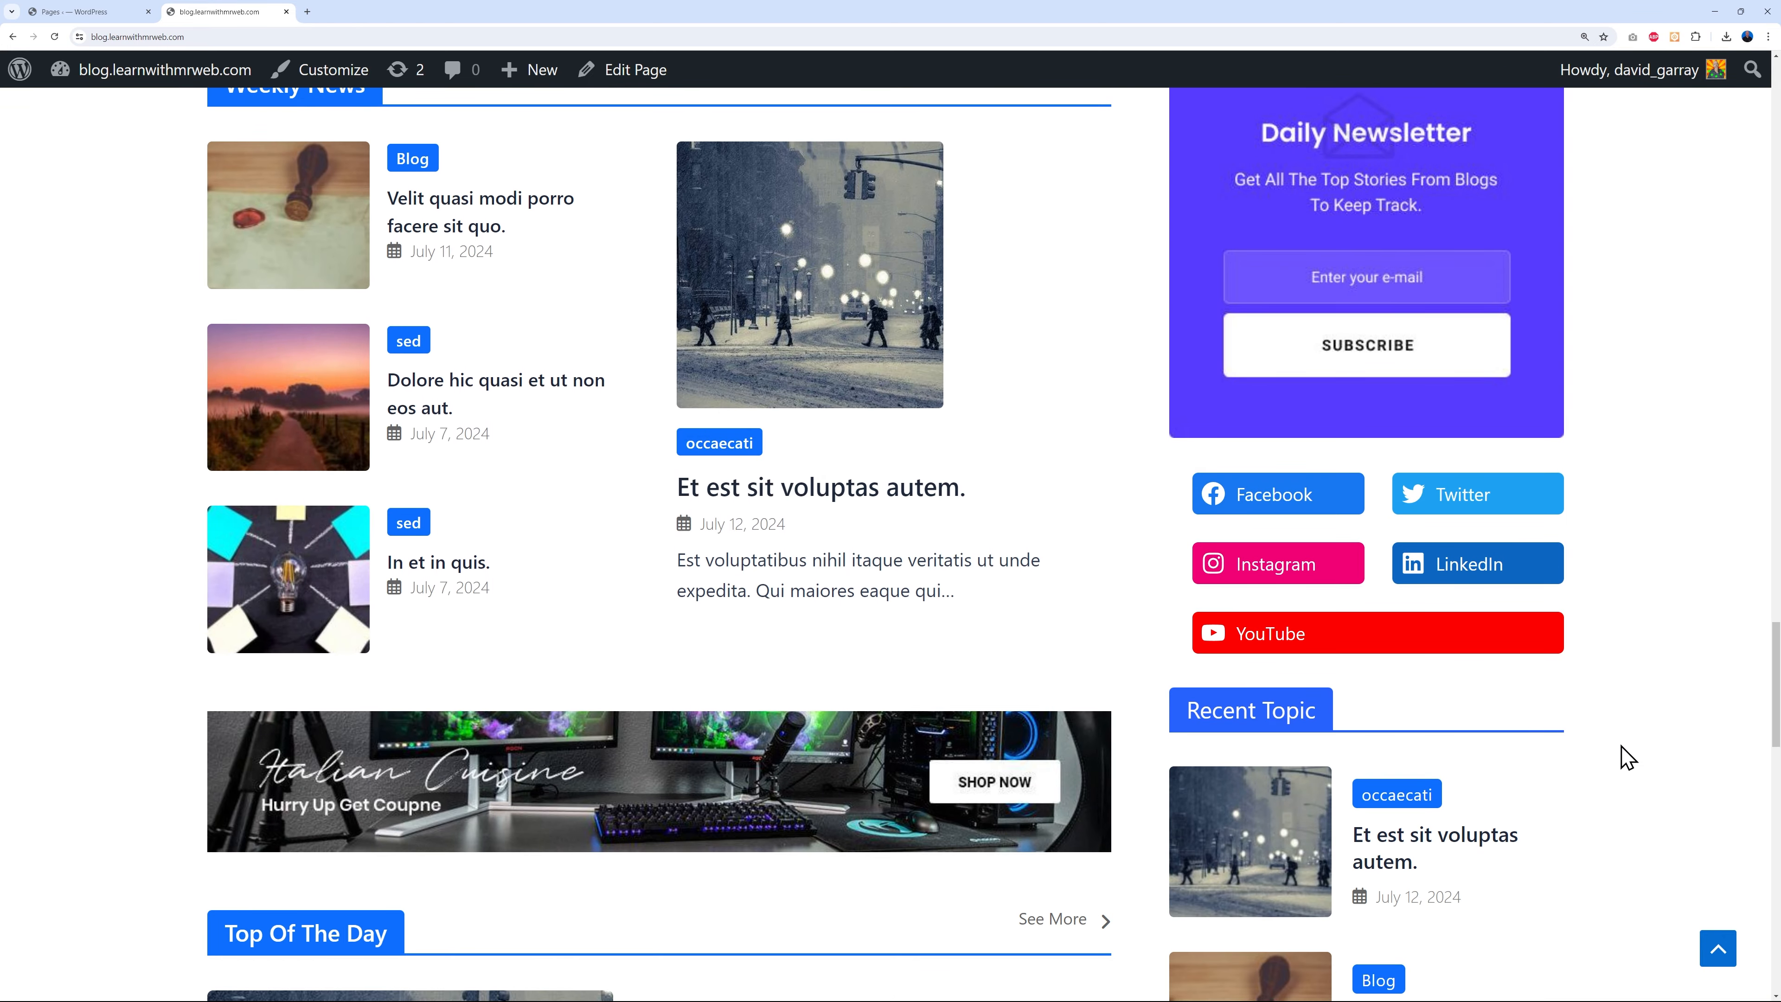
scroll(1625, 758, "down", 20)
scroll(1621, 751, "up", 2)
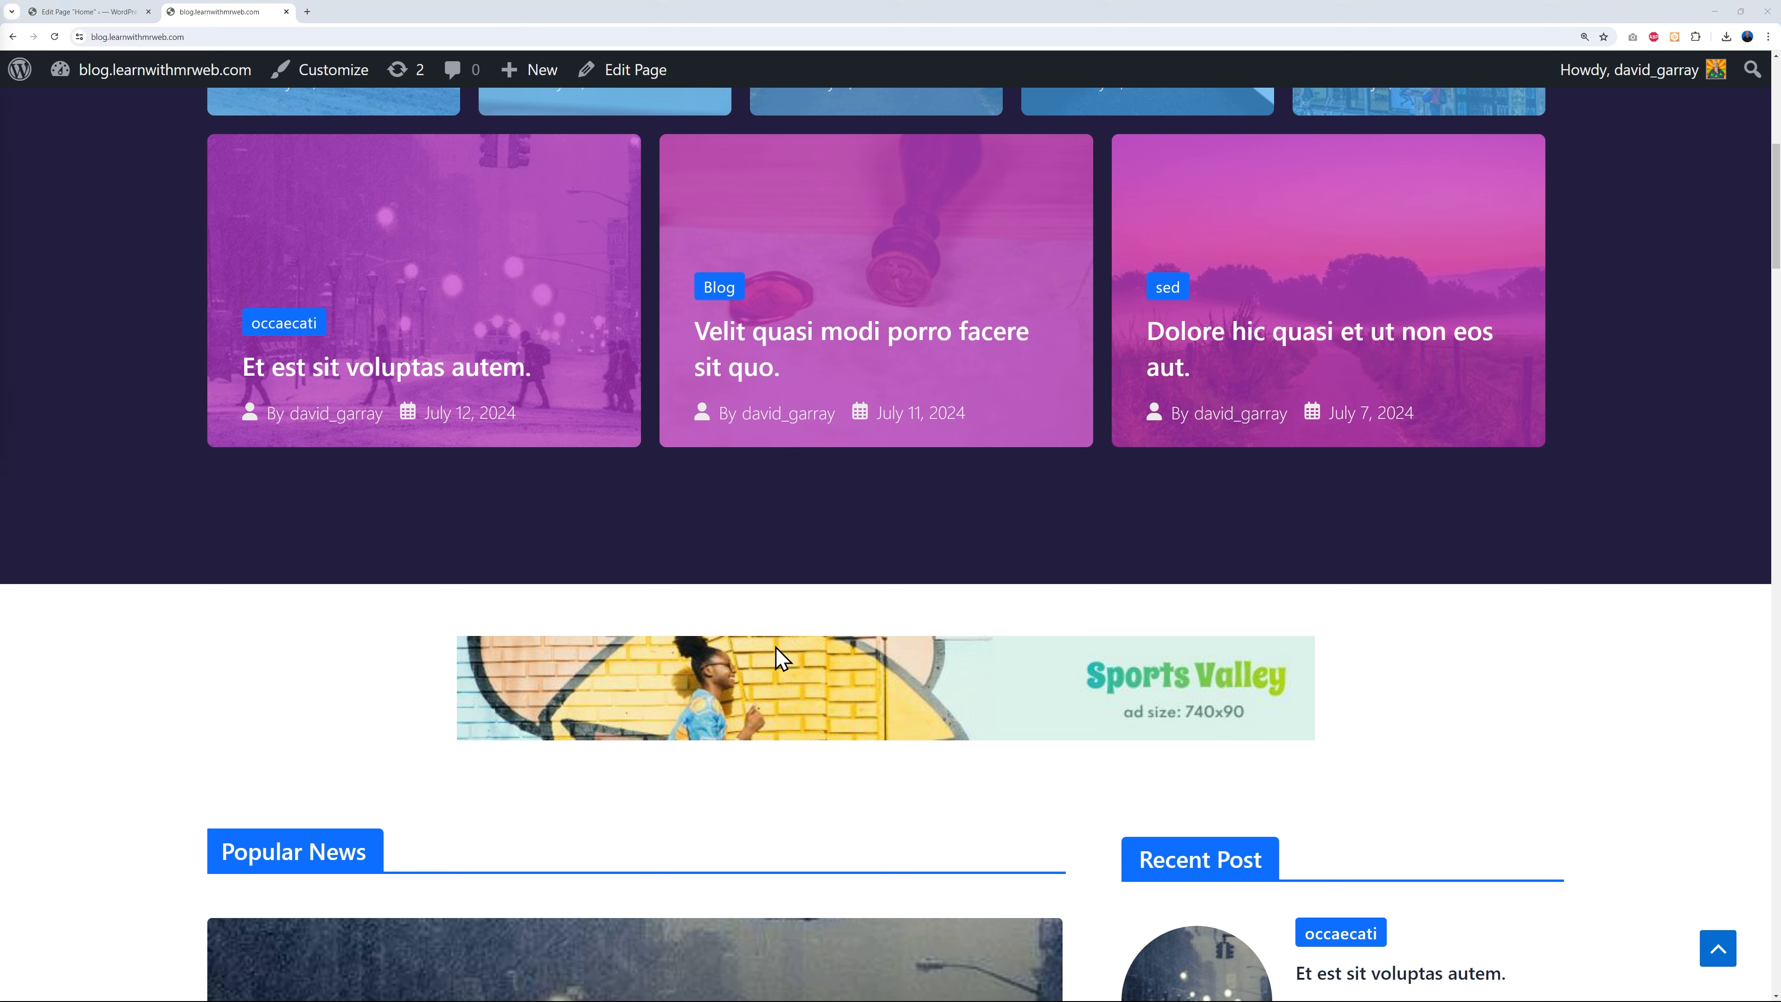
- In the Home page editor, select the Sports Valley banner image and start adding a link
left_click(122, 12)
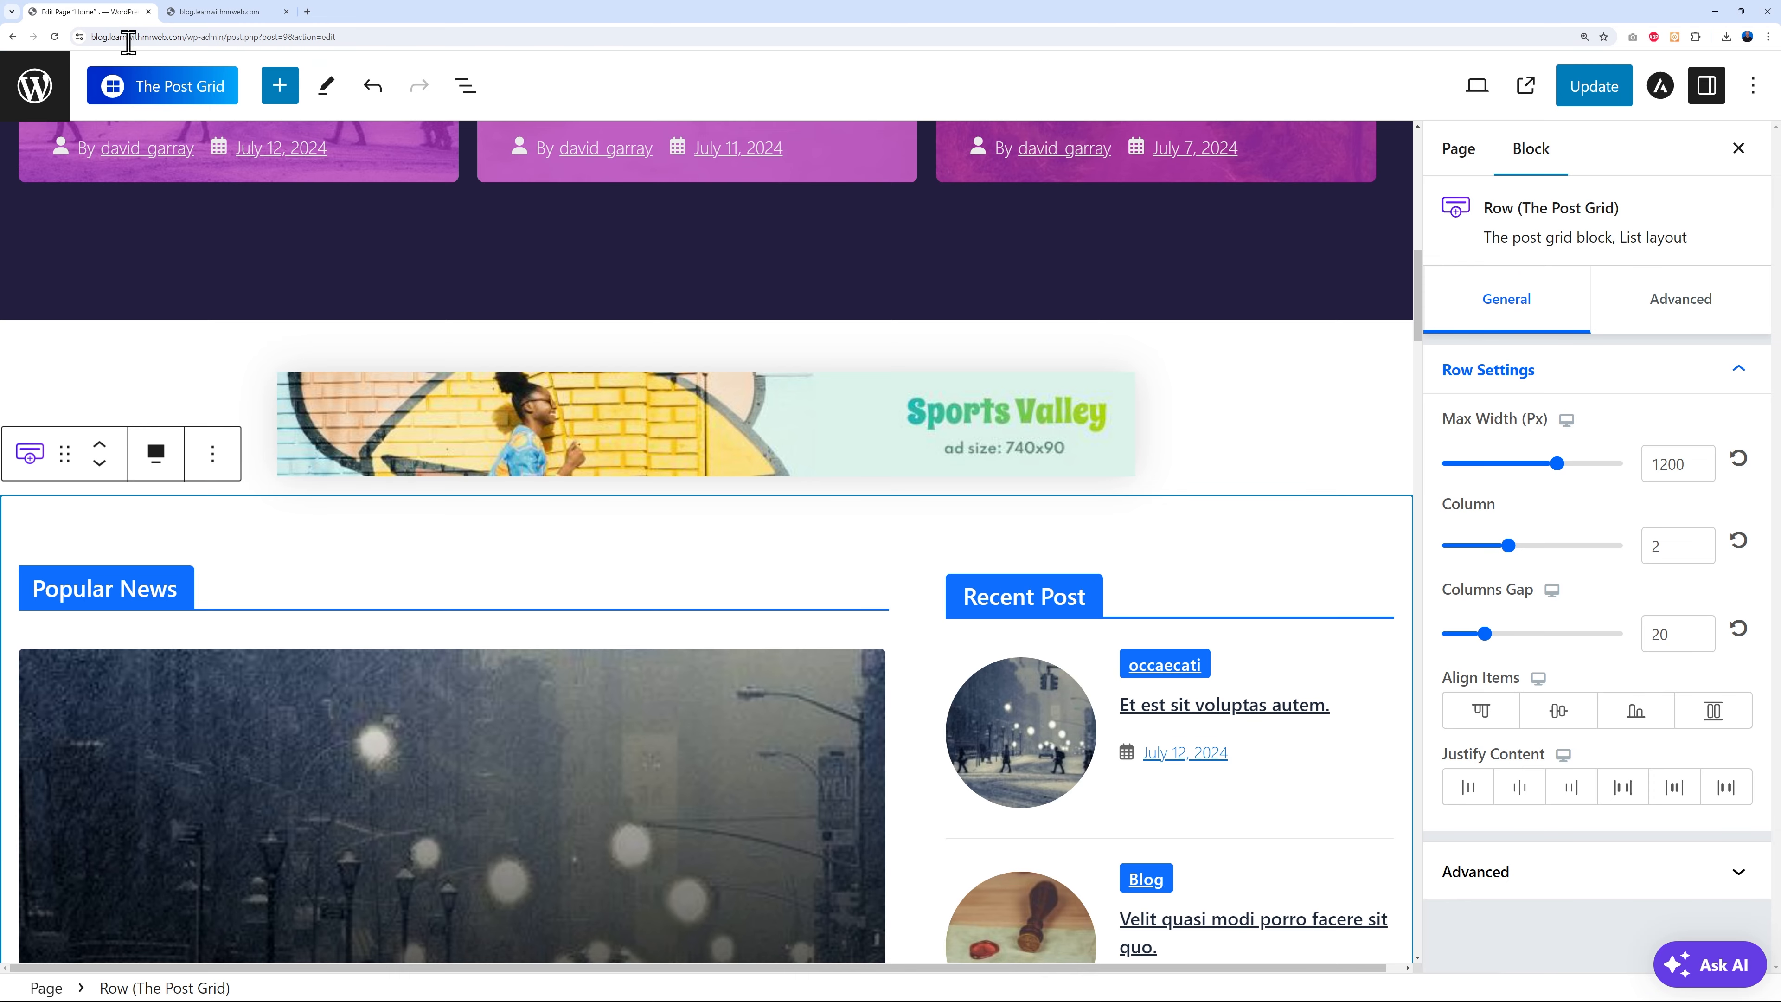
scroll(1304, 446, "up", 3)
scroll(1304, 446, "down", 3)
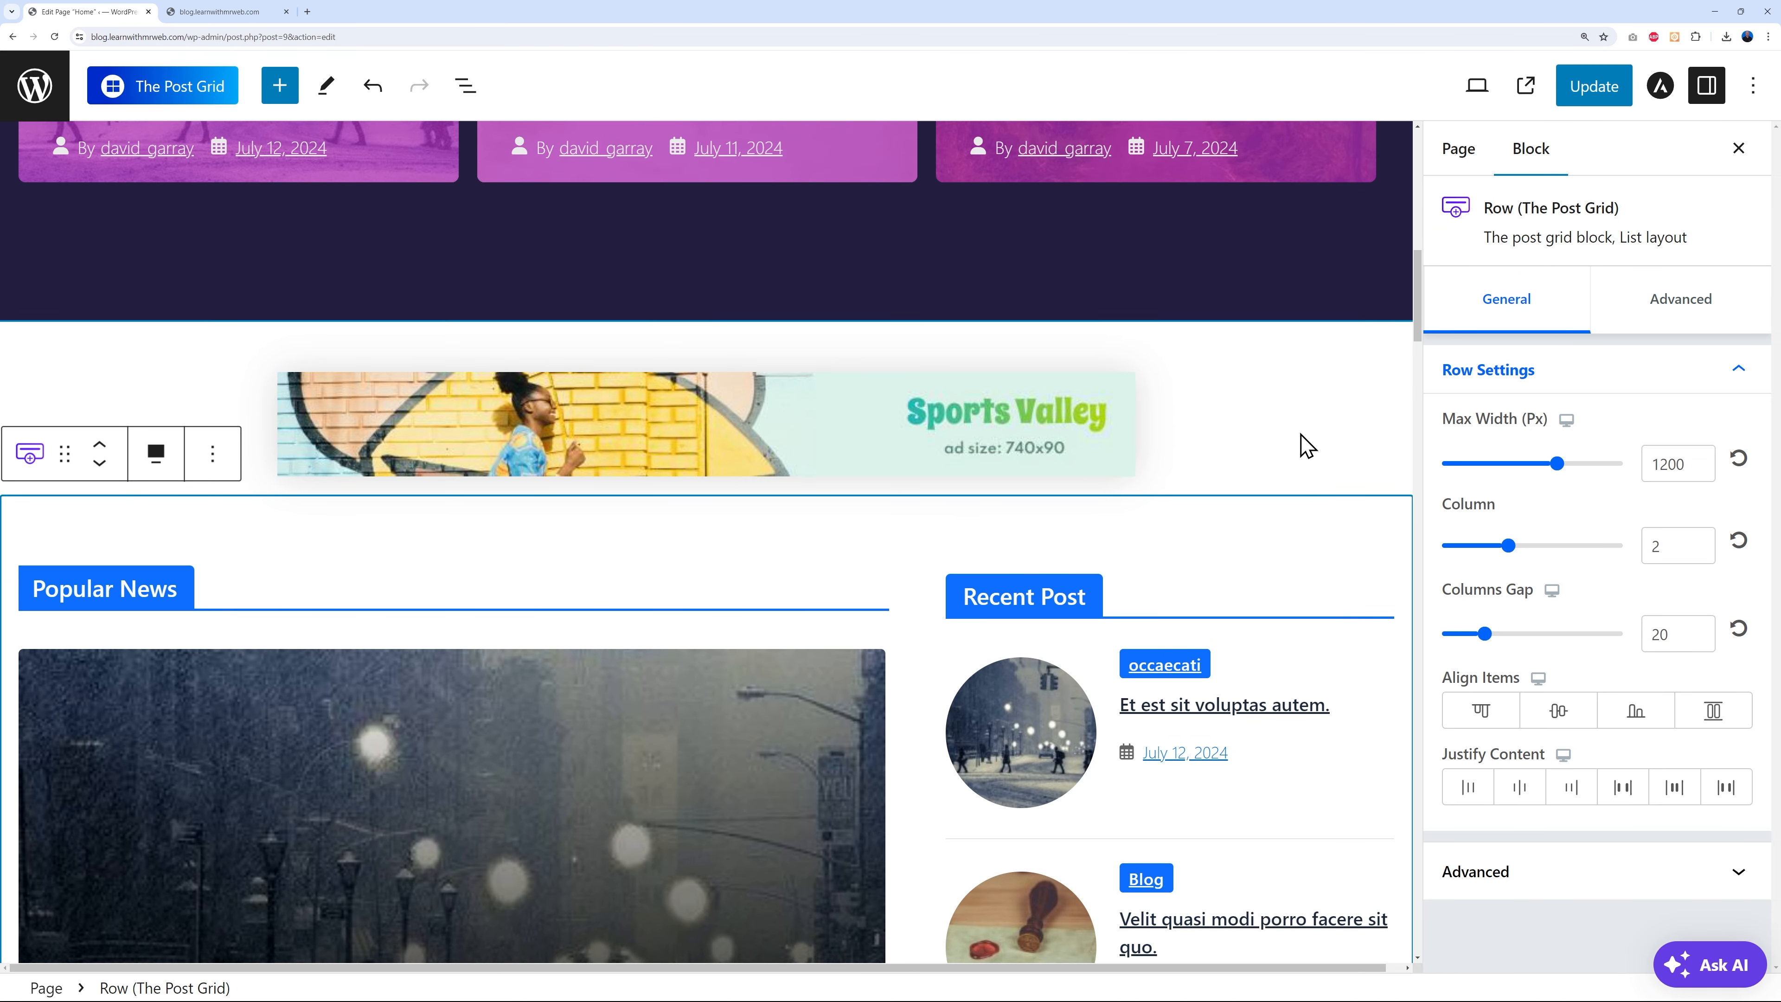
left_click(571, 432)
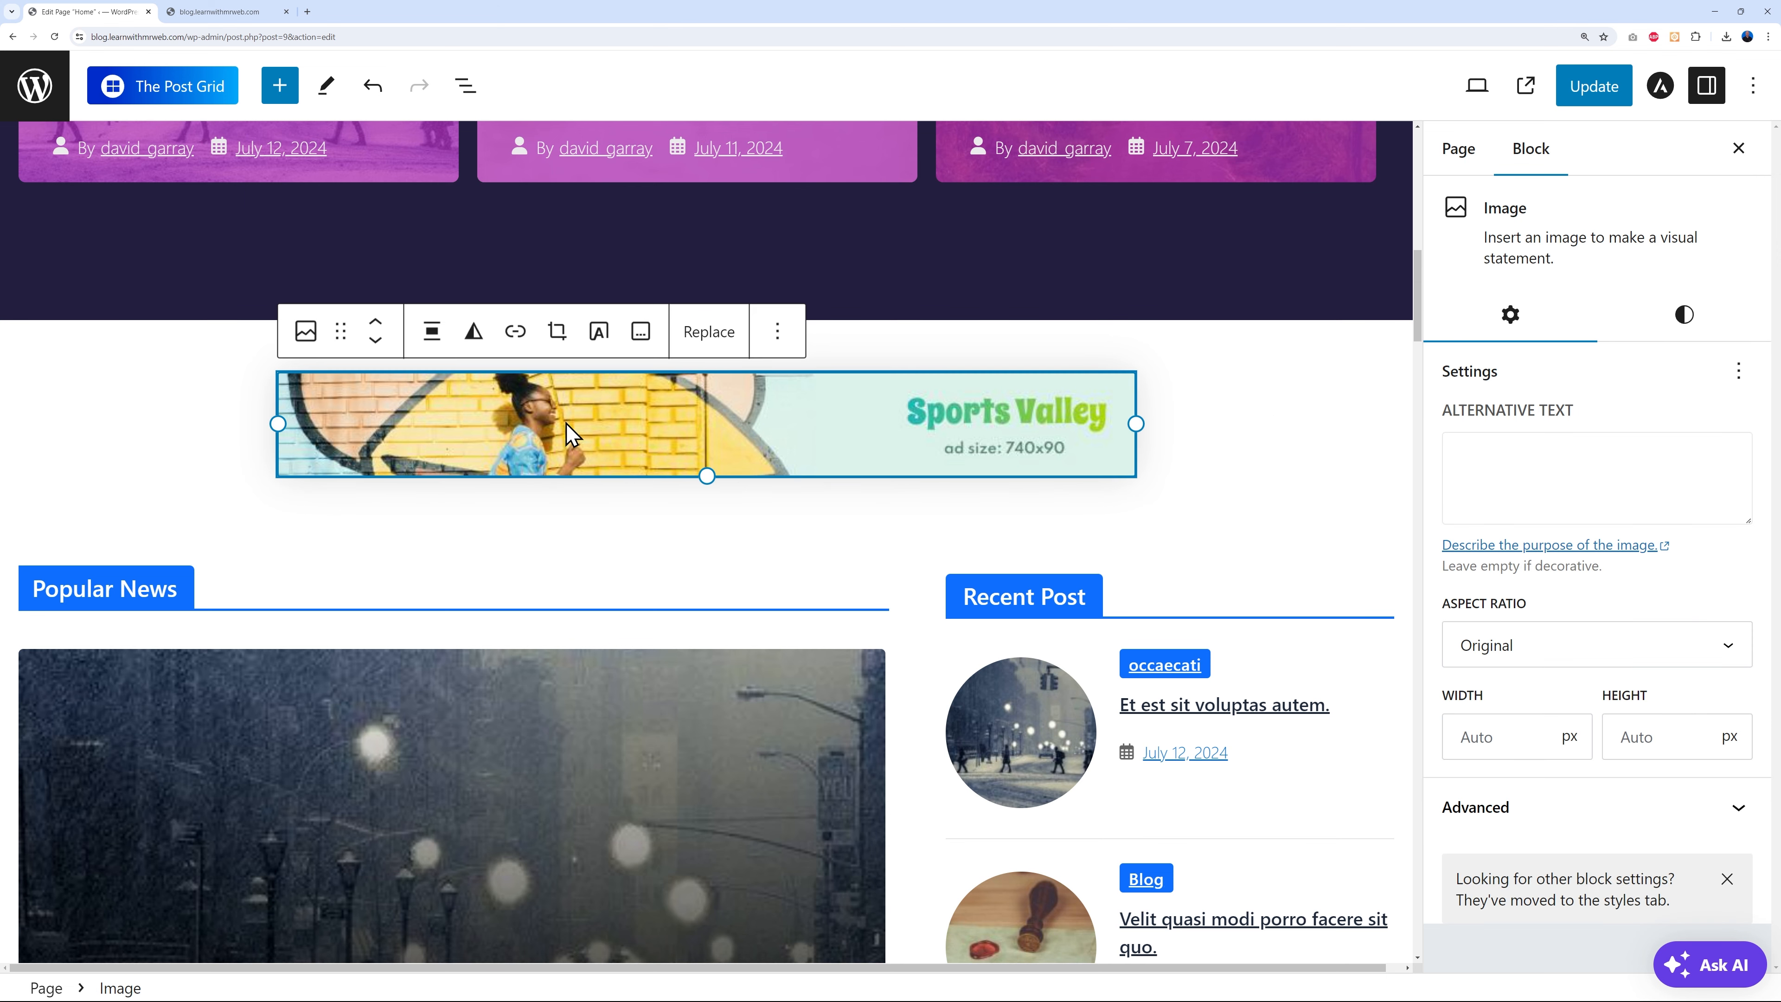
left_click(515, 332)
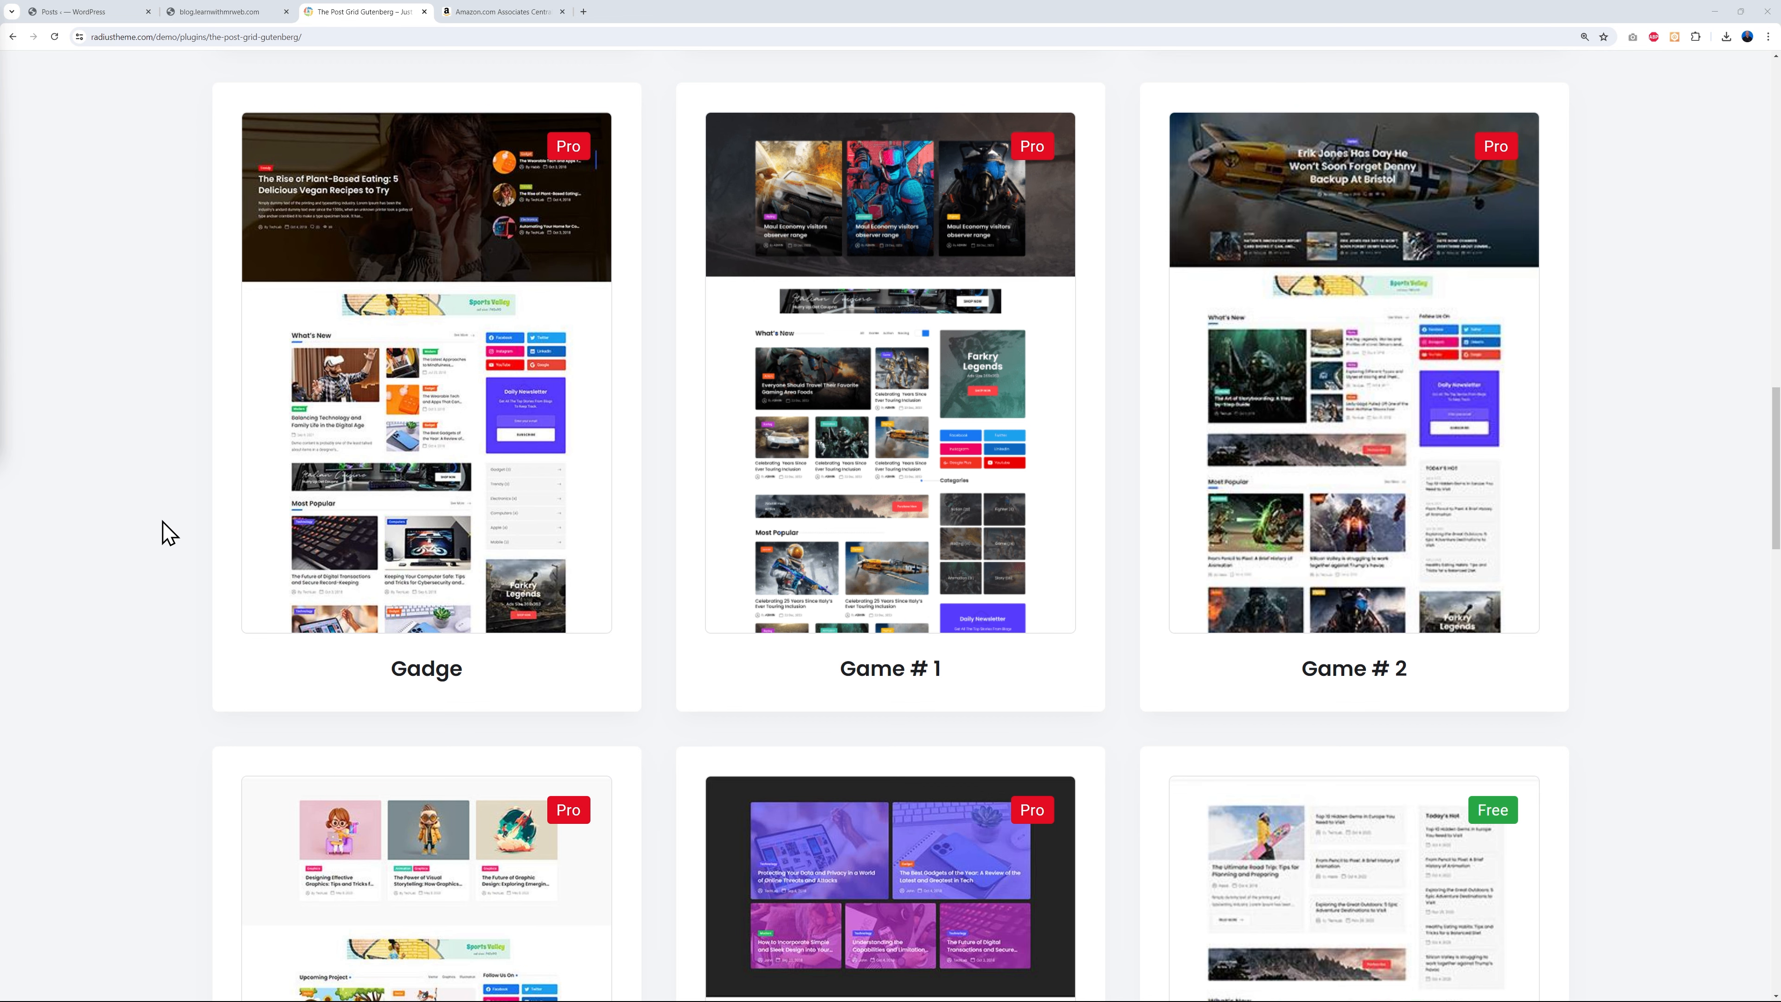
- Open the Gadge layout demo in a new tab, then switch to the Amazon Associates page
mouse_move(460, 452)
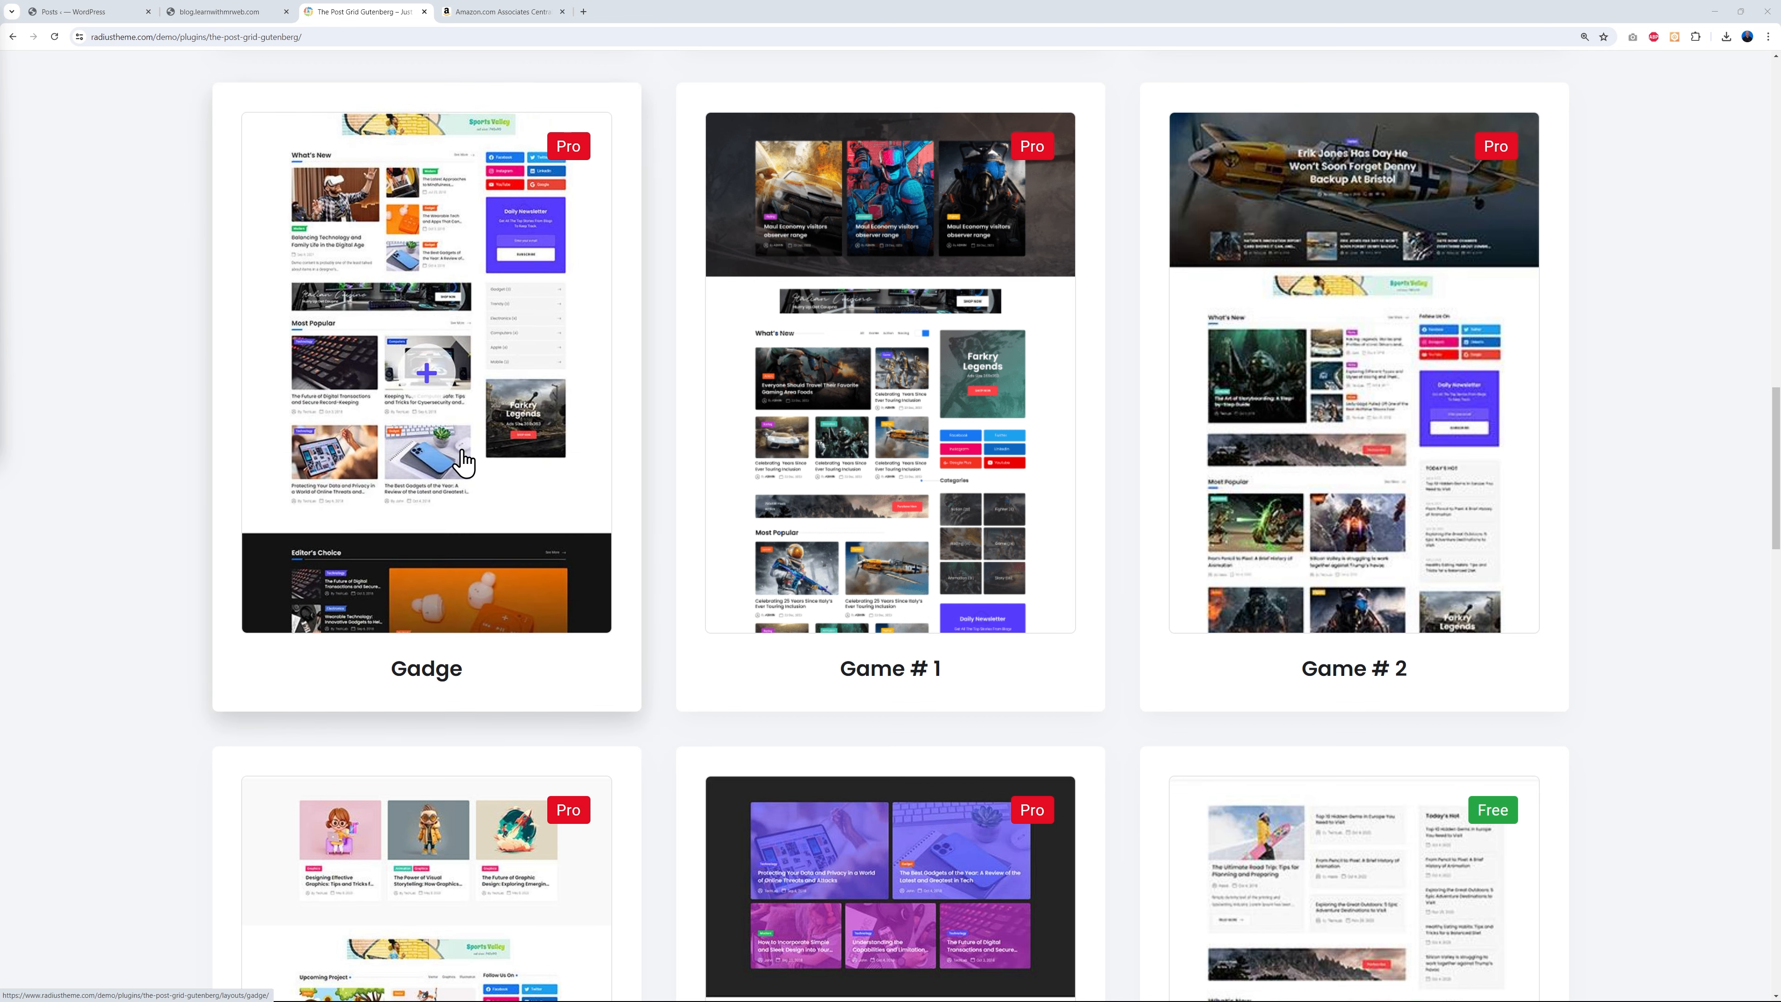
left_click(484, 544)
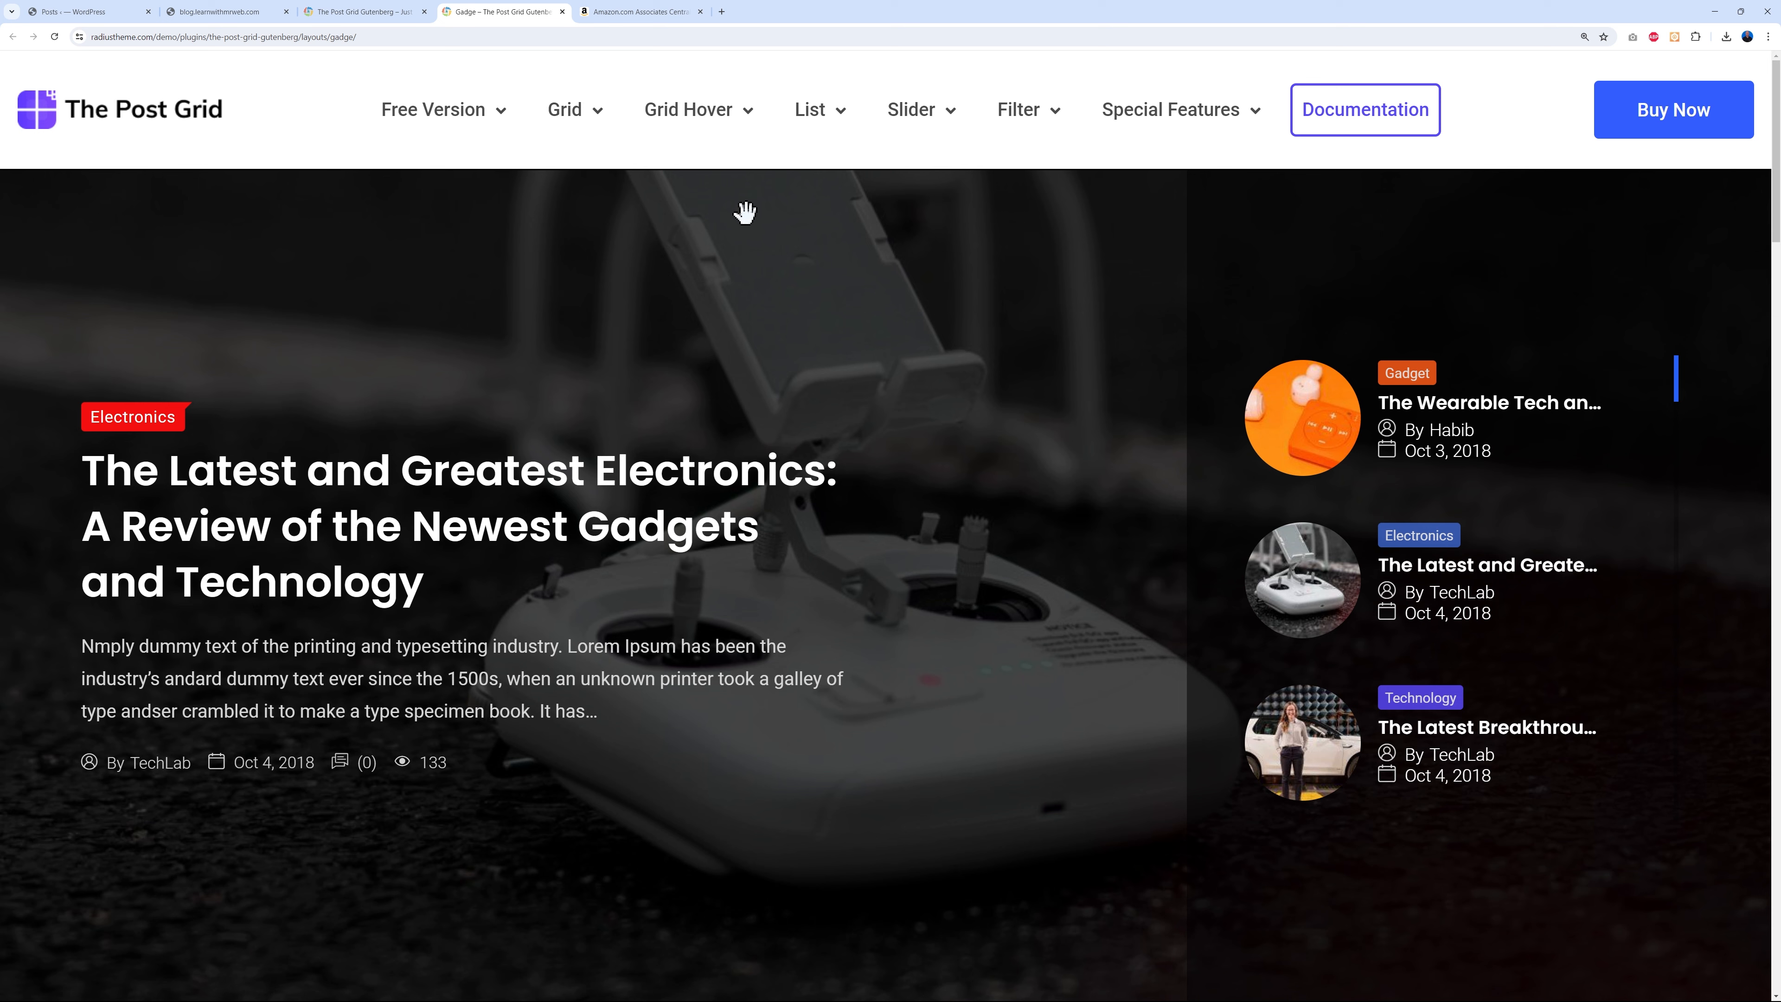
left_click(657, 13)
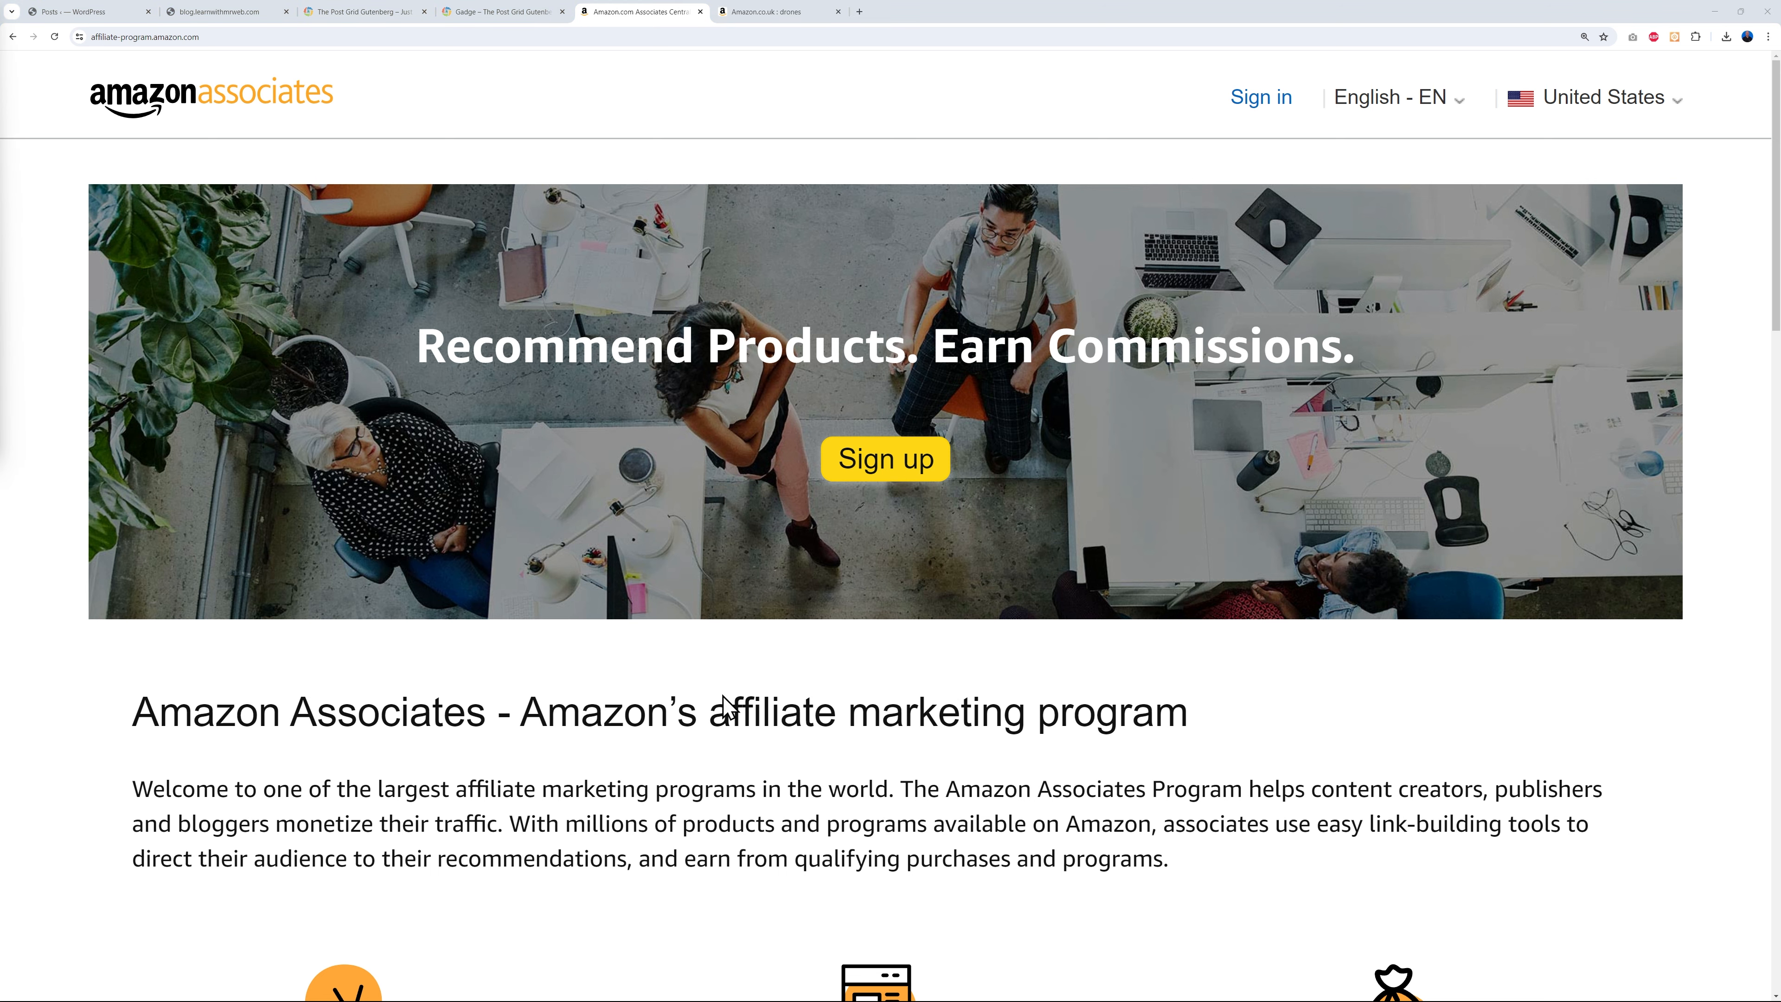
- View the Amazon.co.uk drone search results tab
left_click(768, 16)
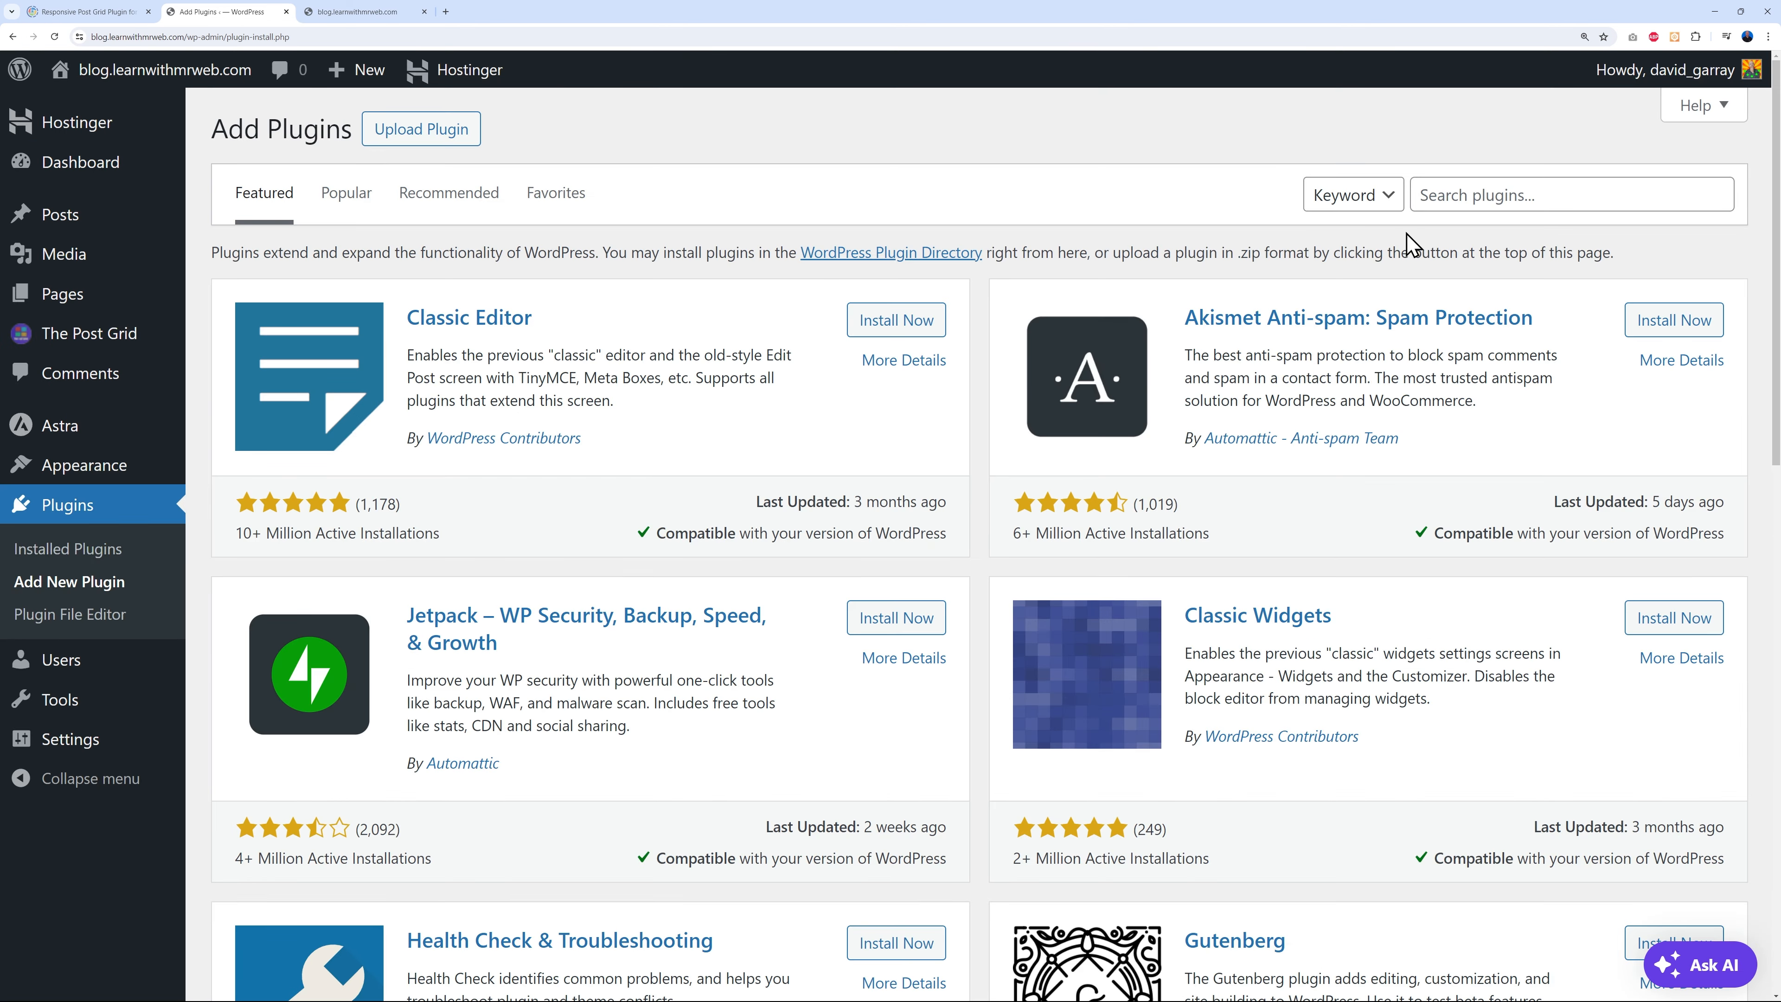
- Search plugins for 'om', then install and activate Newsletters, Email Marketing, SMS and Popups by Omnisend
left_click(1490, 203)
type("omnisend")
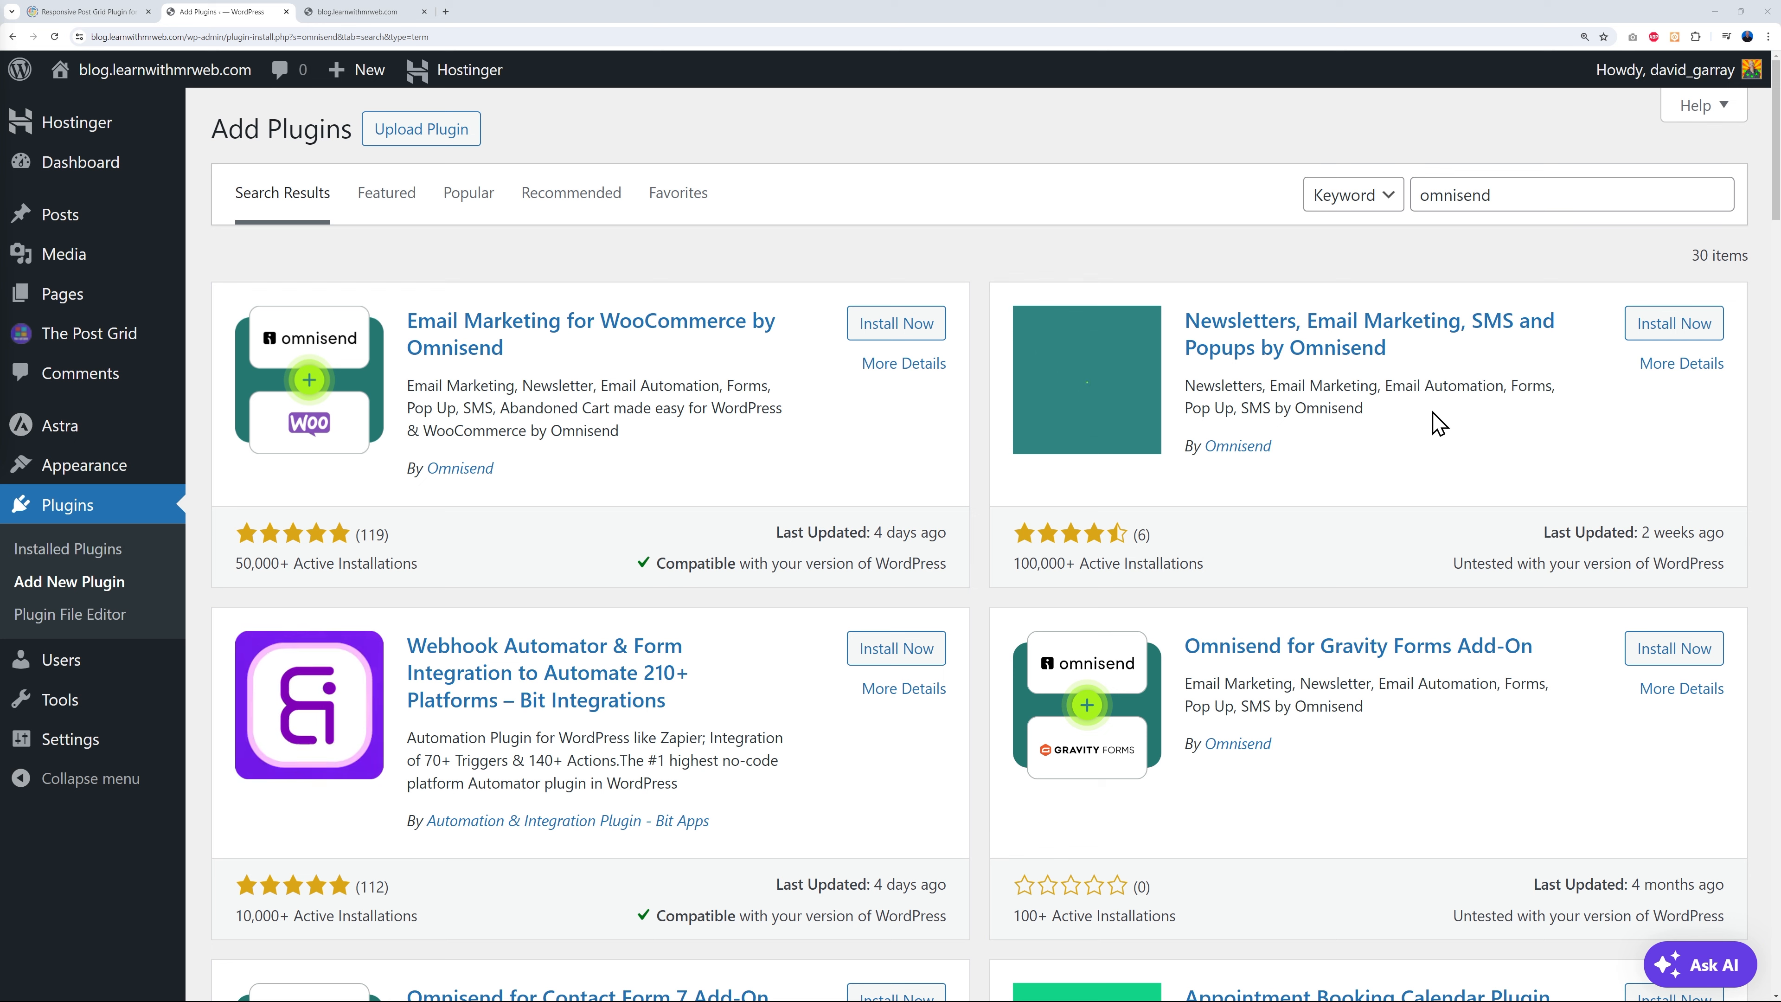
left_click(1703, 328)
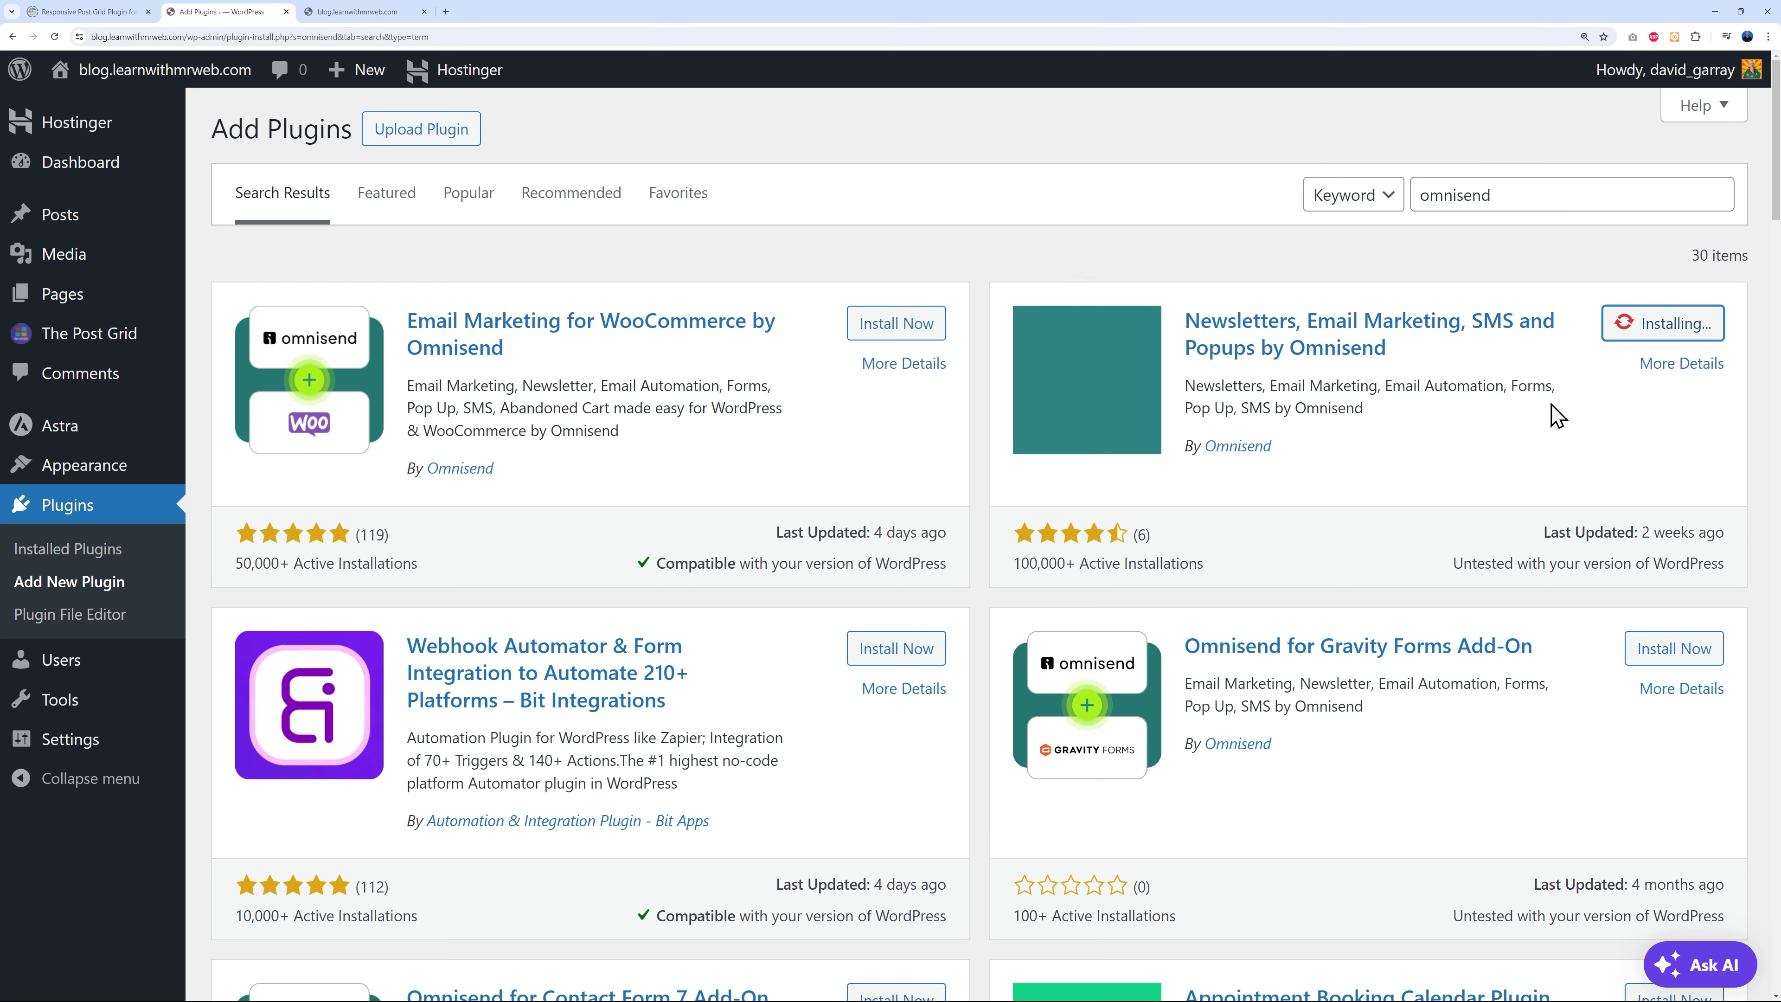
left_click(1666, 330)
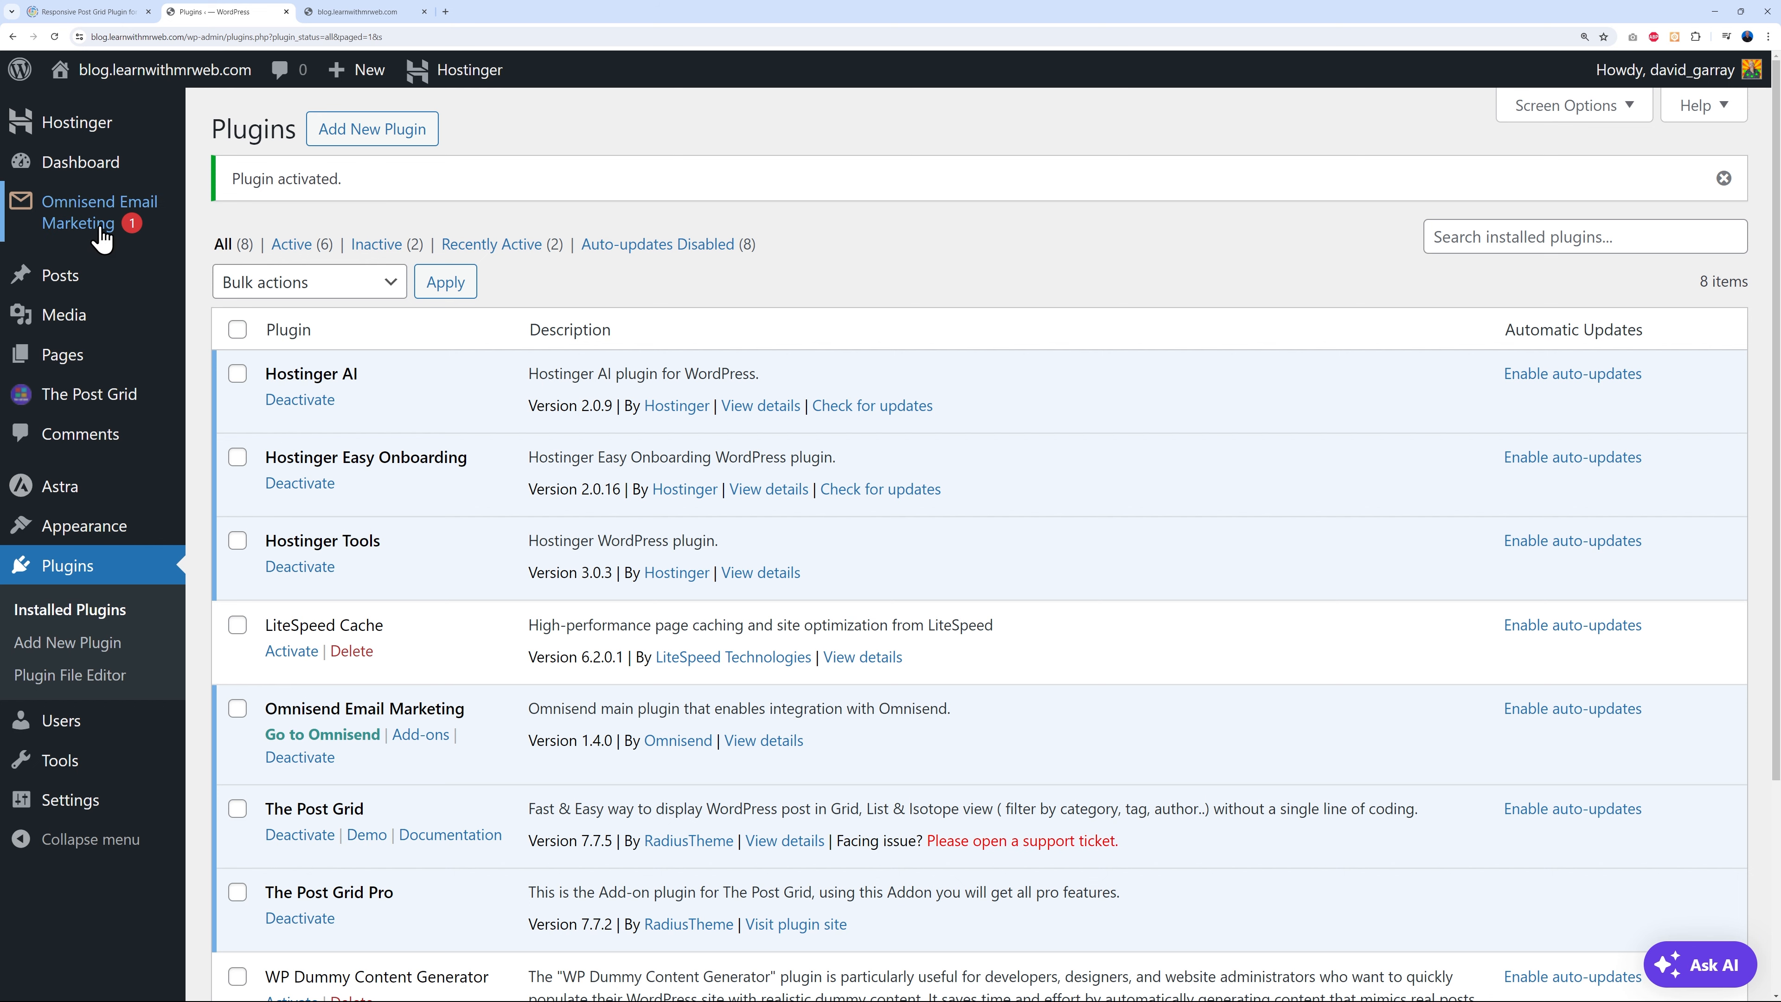
mouse_move(99, 237)
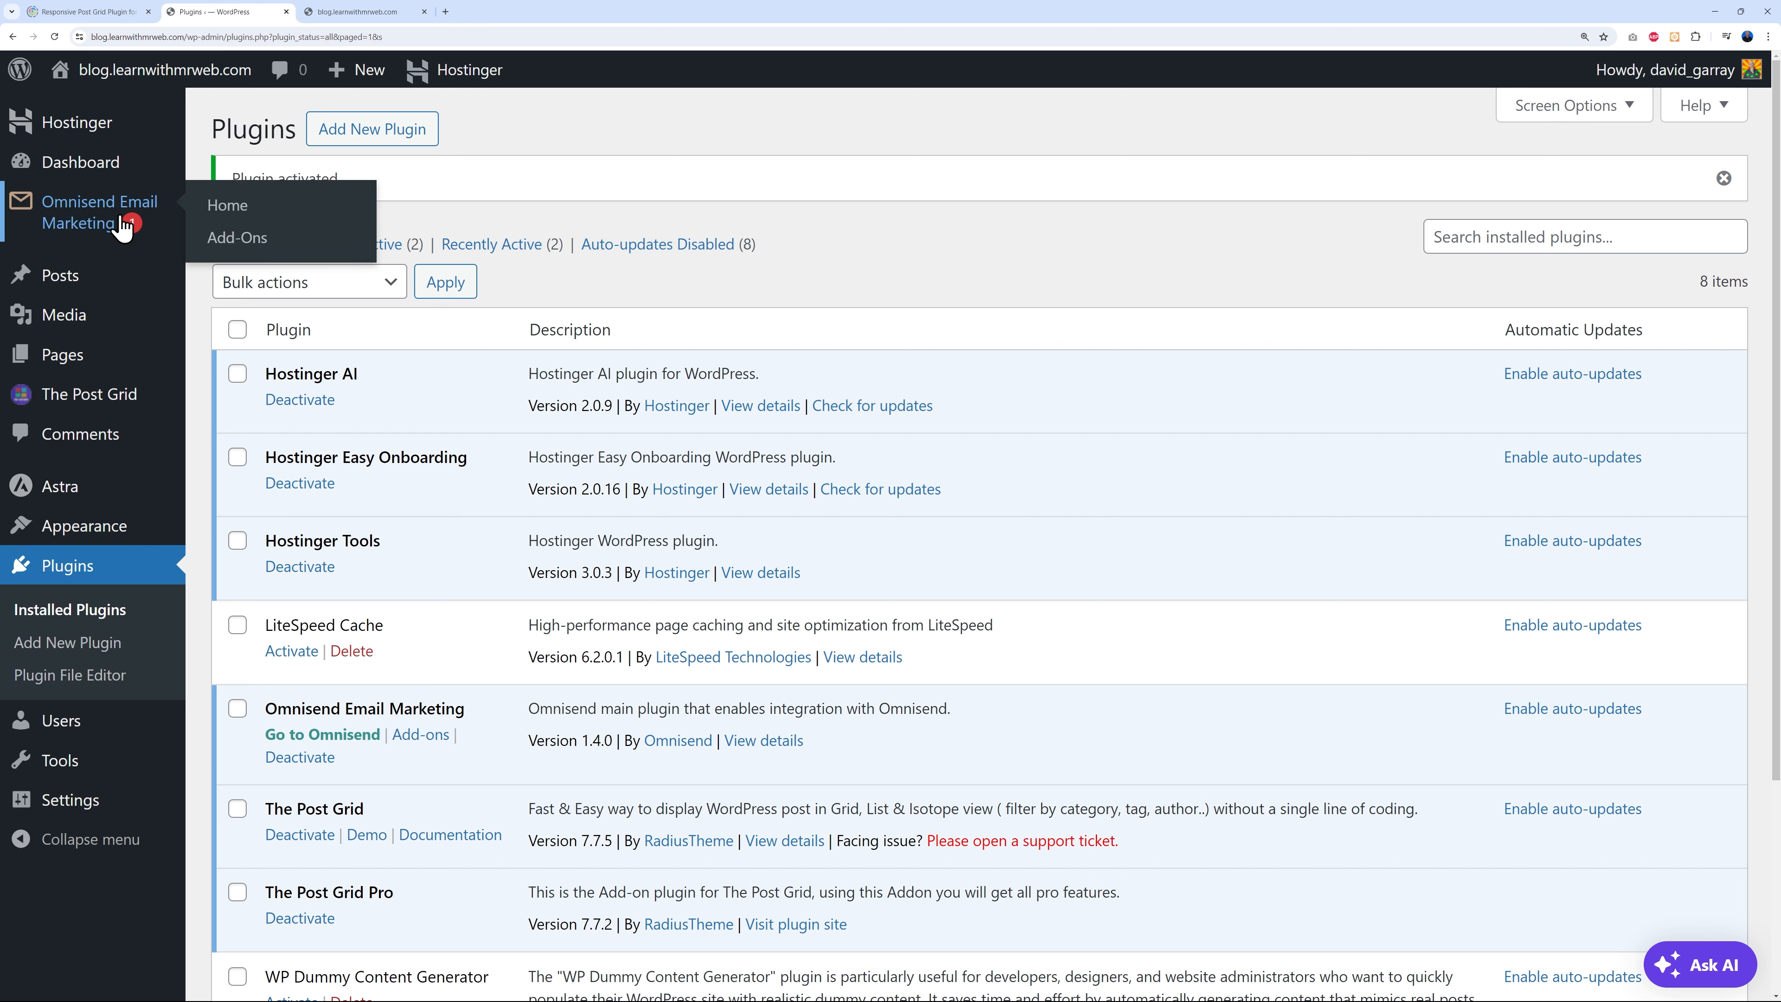
- From Omnisend Email Marketing, start Connect Omnisend and open Omnisend's free sign-up page in a new tab
left_click(92, 237)
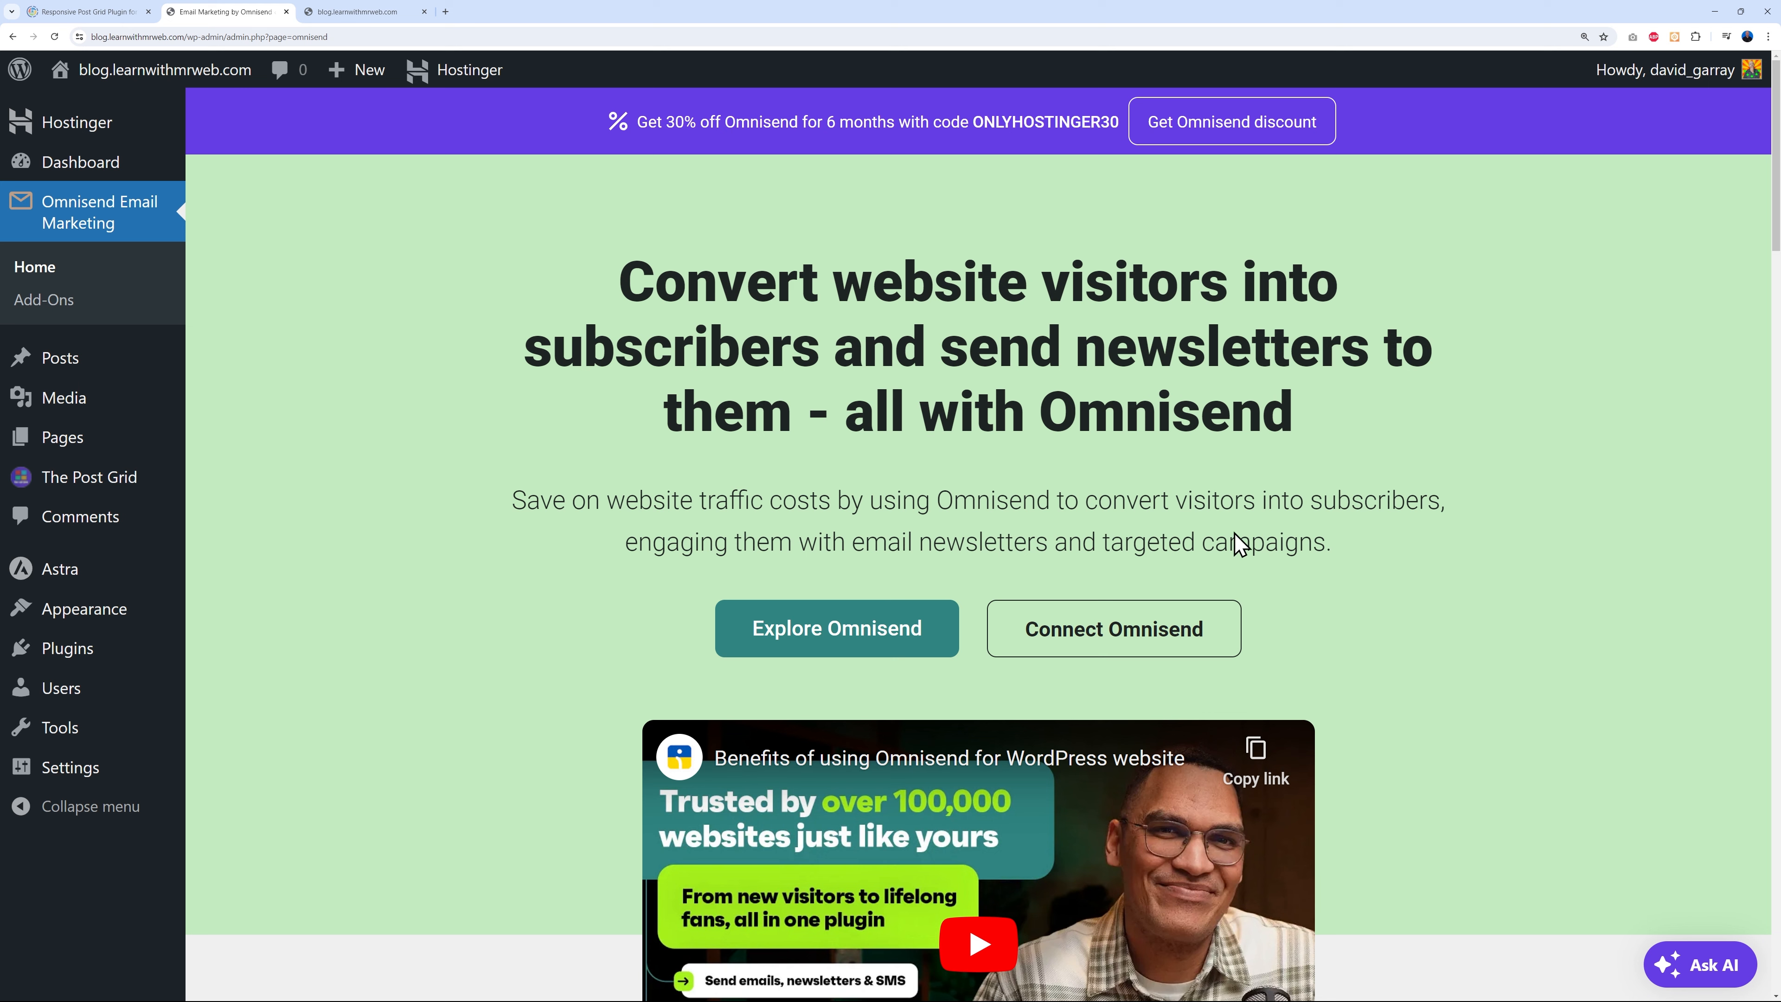
left_click(1134, 649)
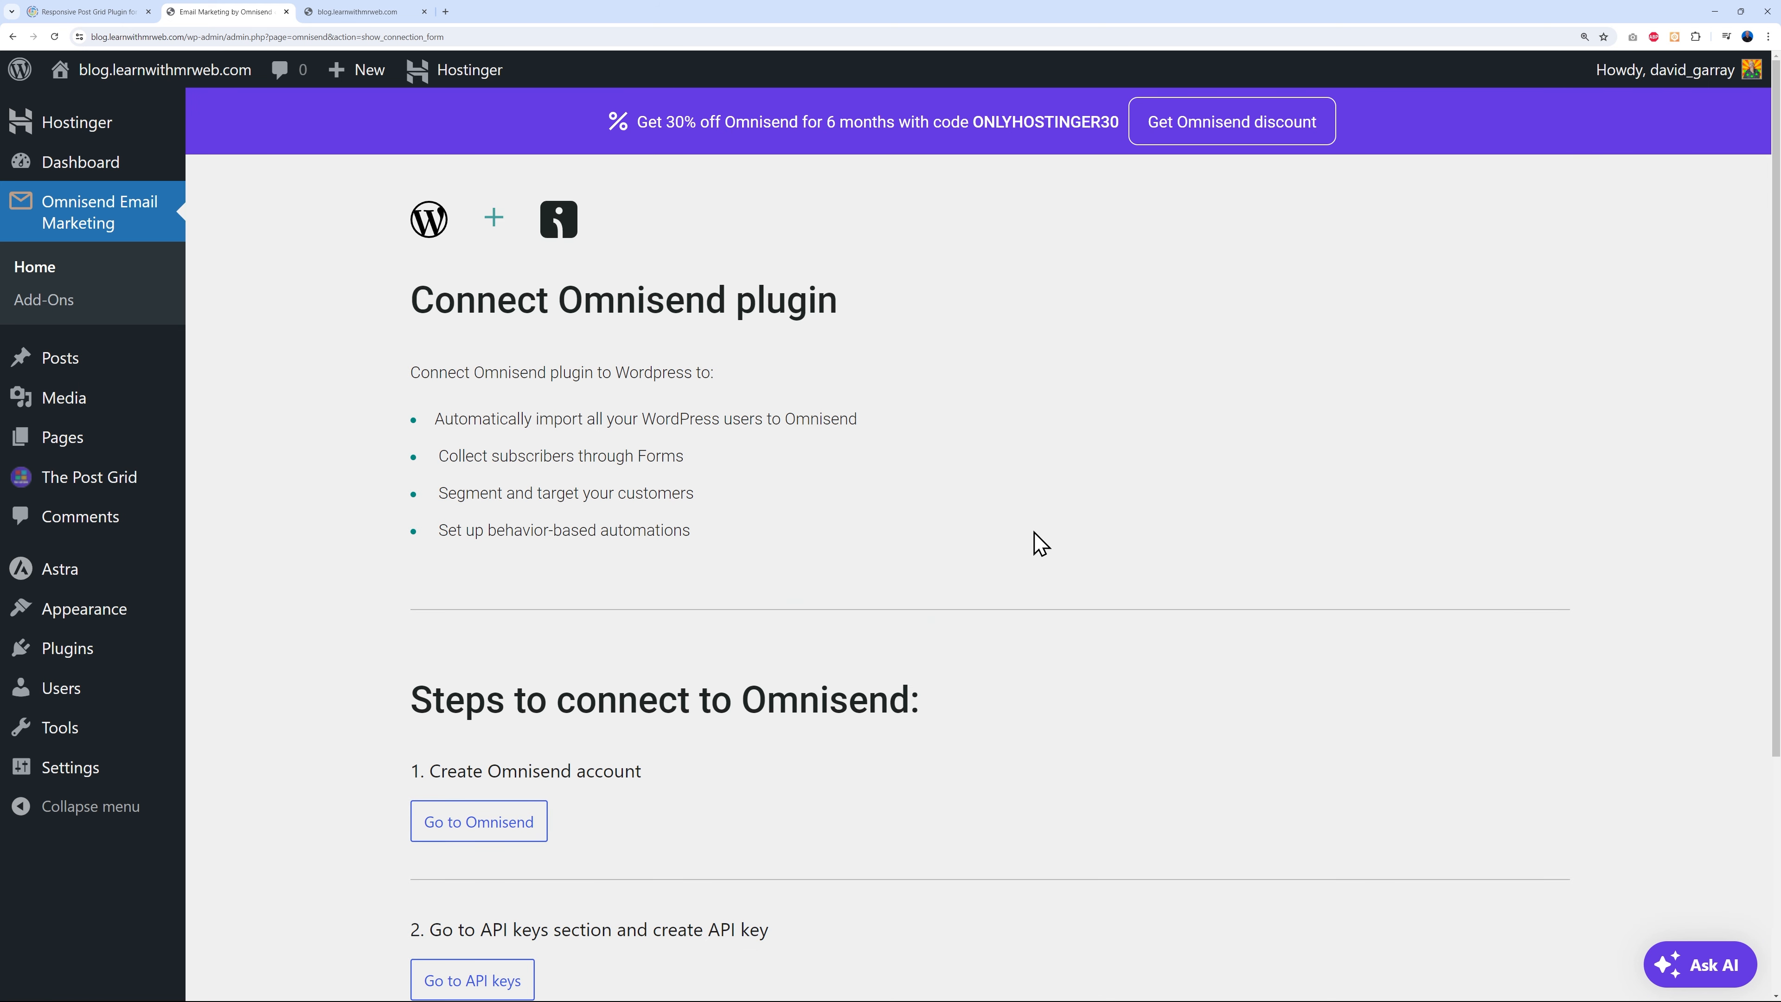
scroll(1040, 544, "down", 3)
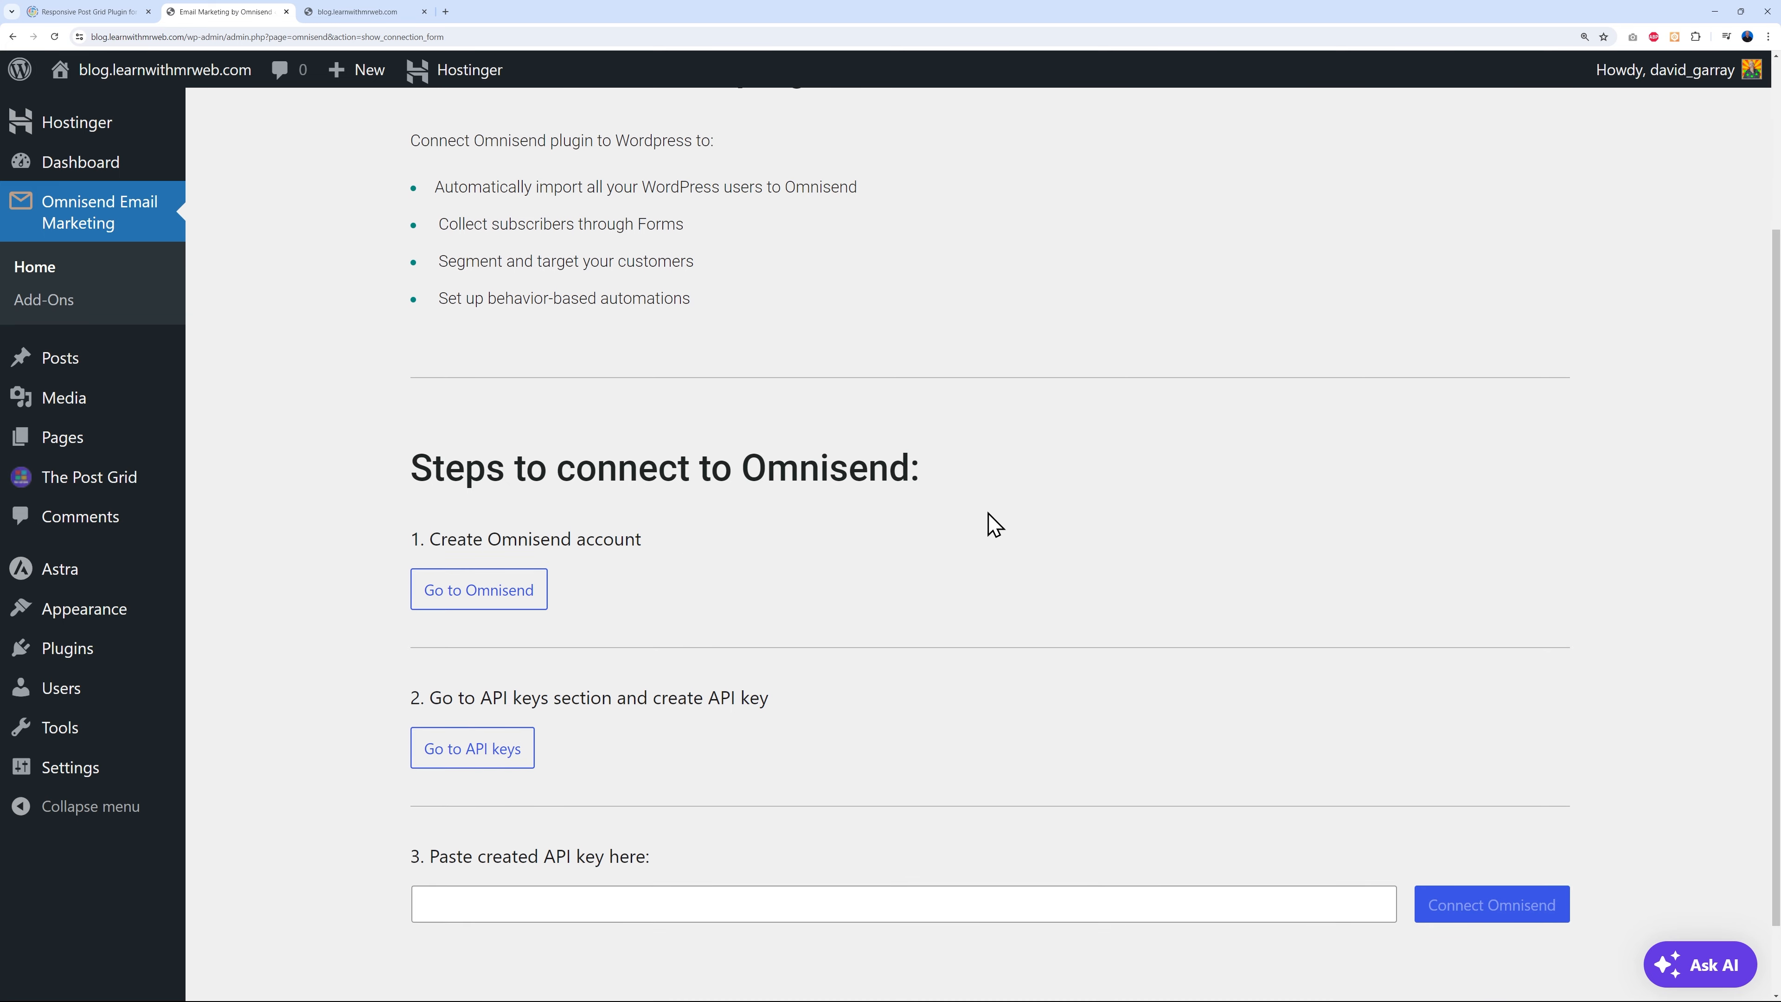
scroll(932, 494, "down", 2)
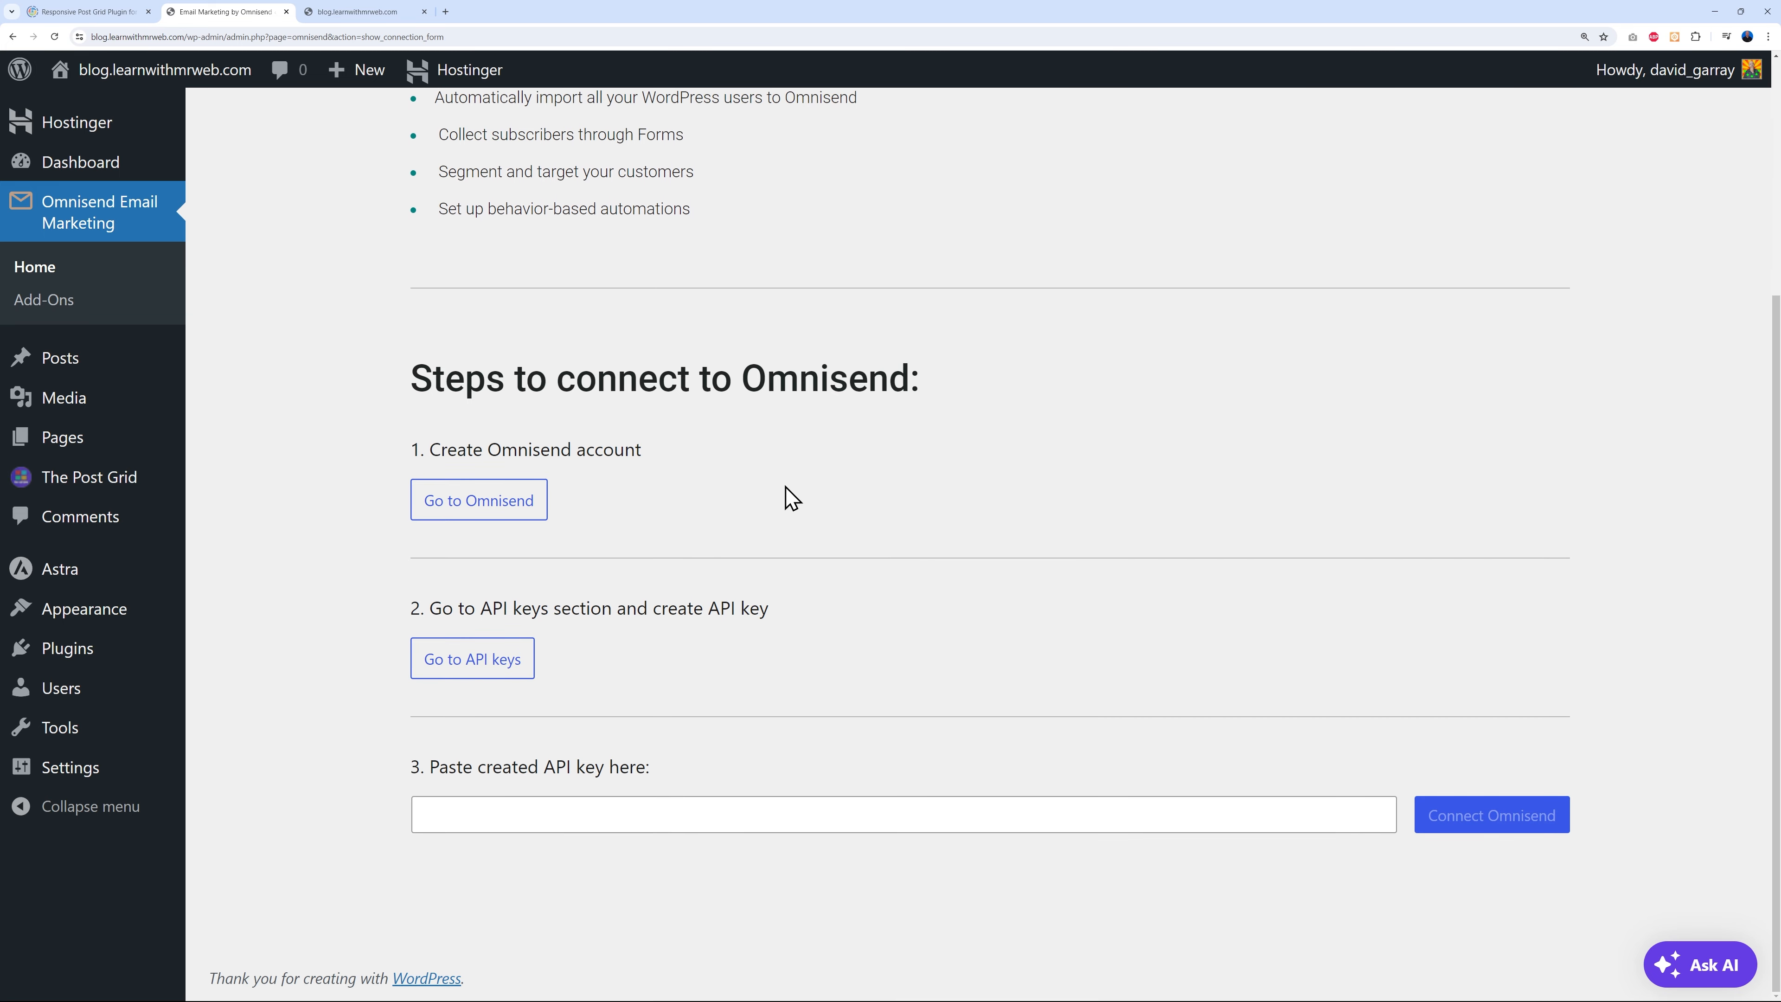
left_click(507, 505)
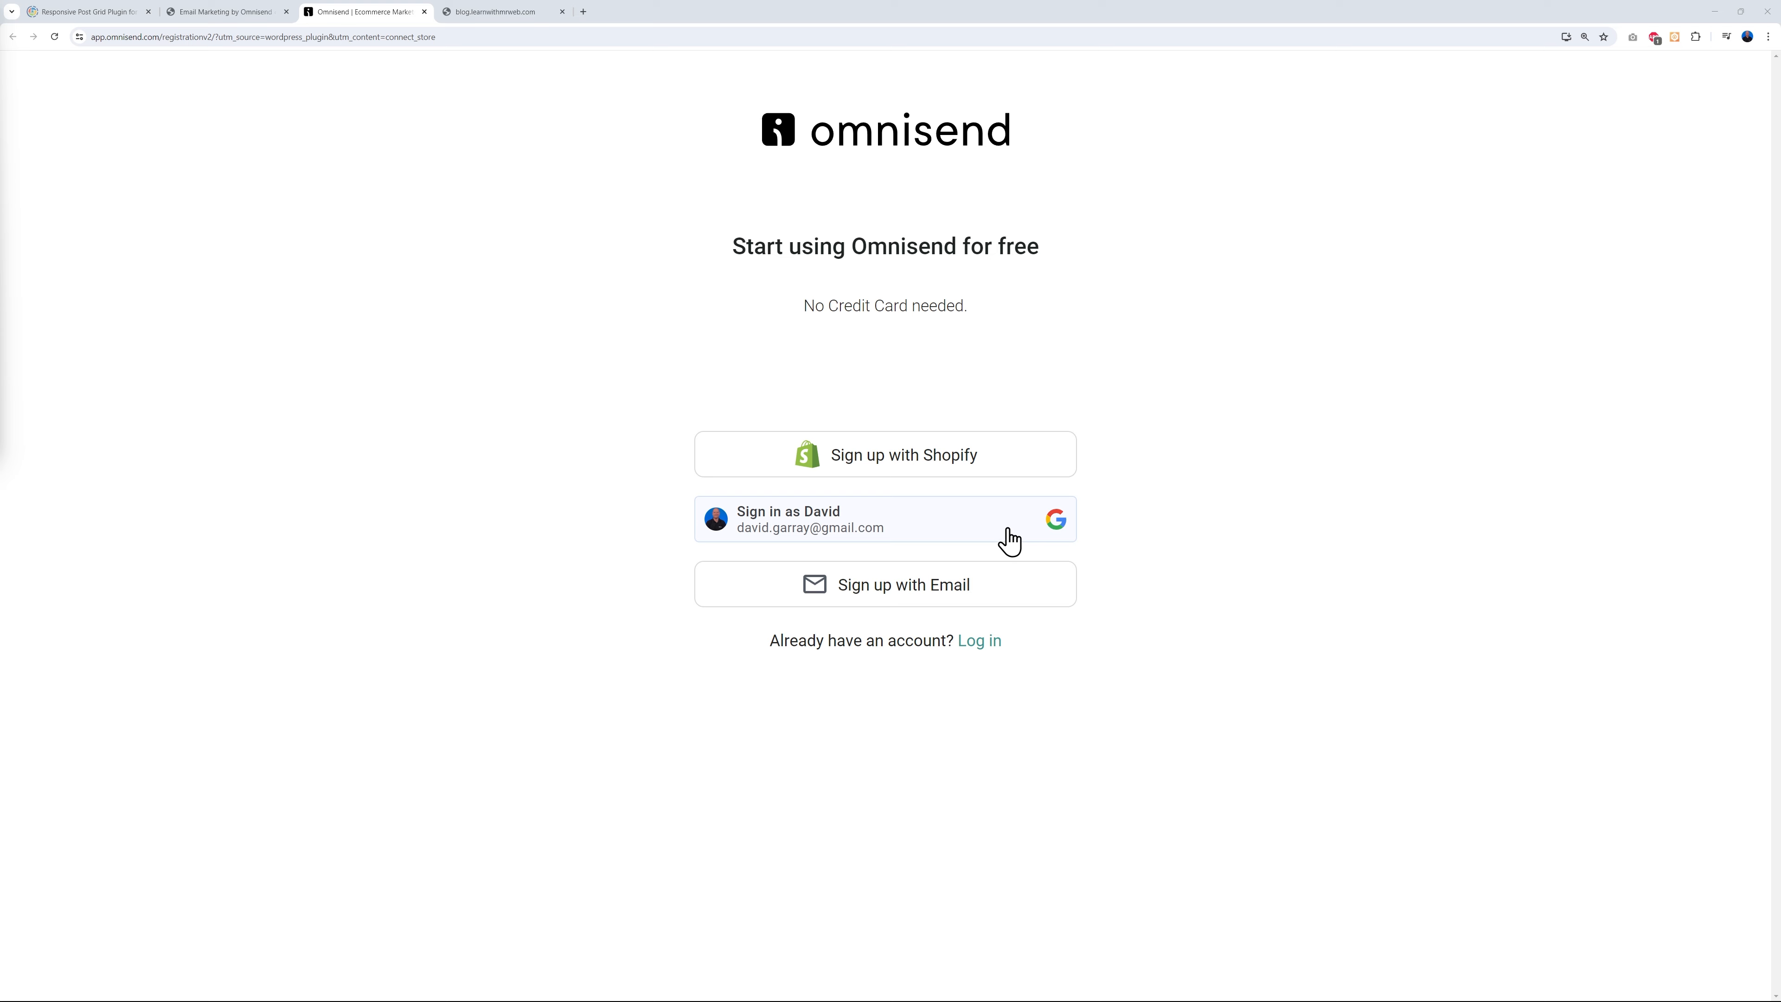
- Sign up to Omnisend with a Google account, then return to the WordPress connection page
left_click(1010, 541)
left_click(862, 538)
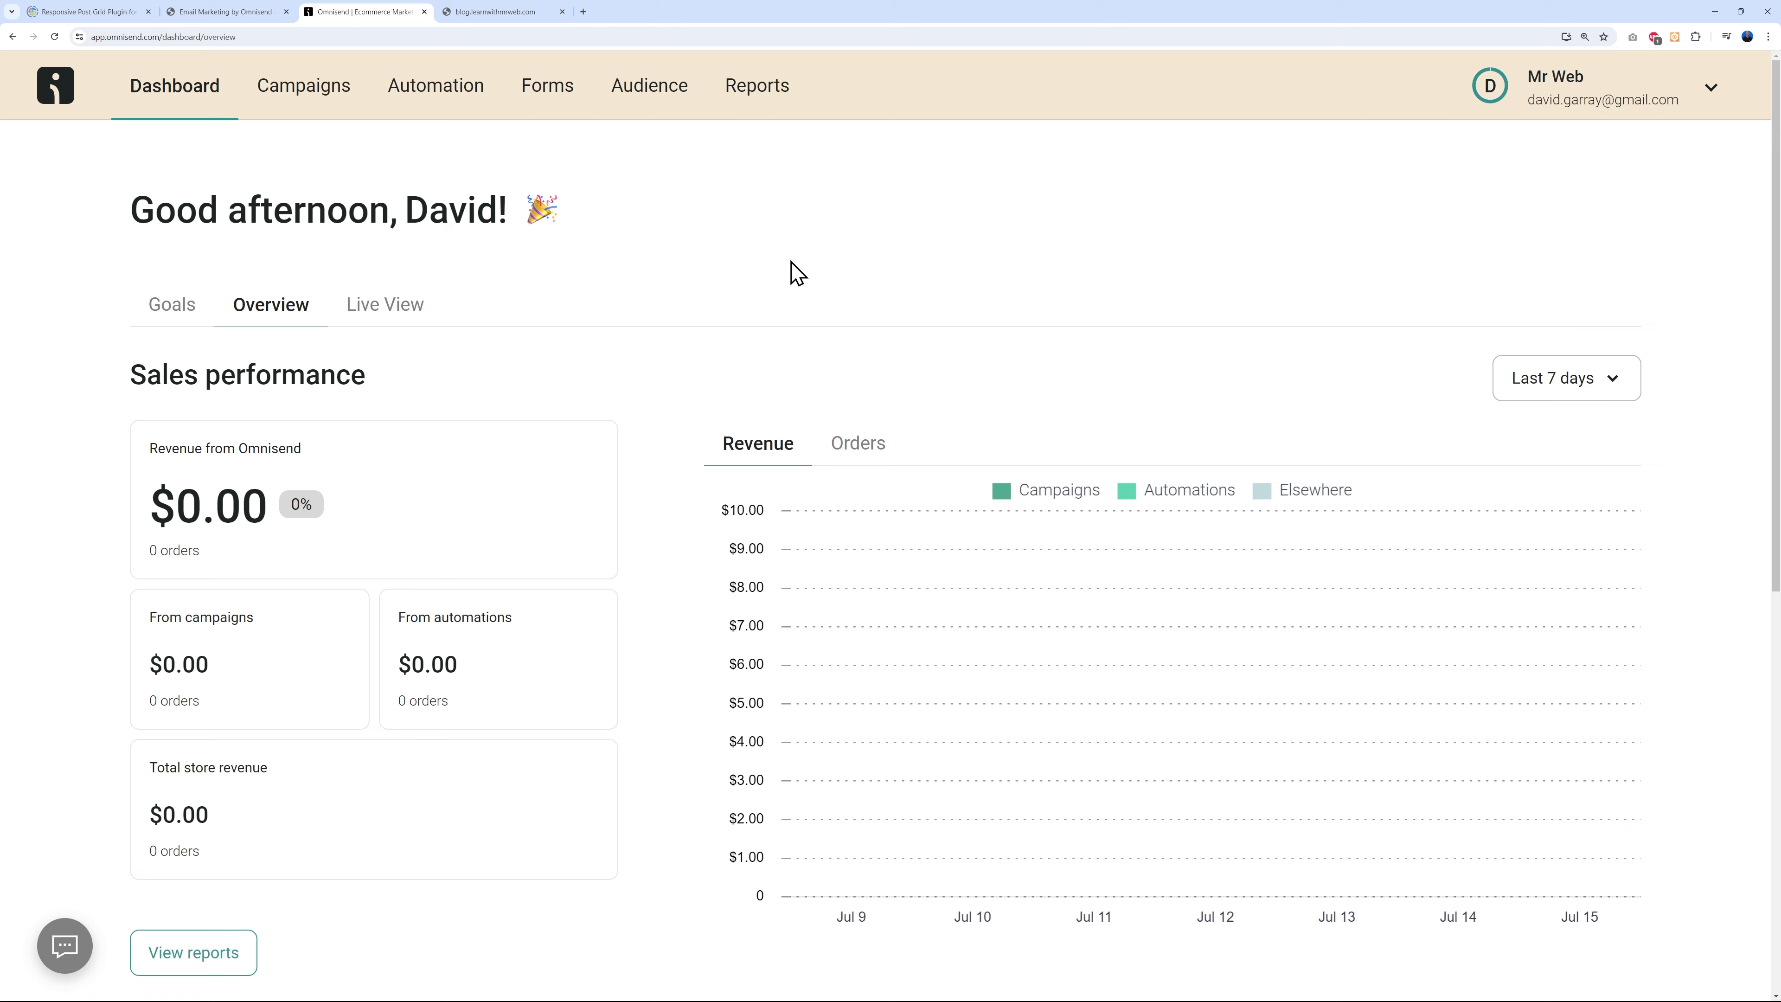
left_click(247, 16)
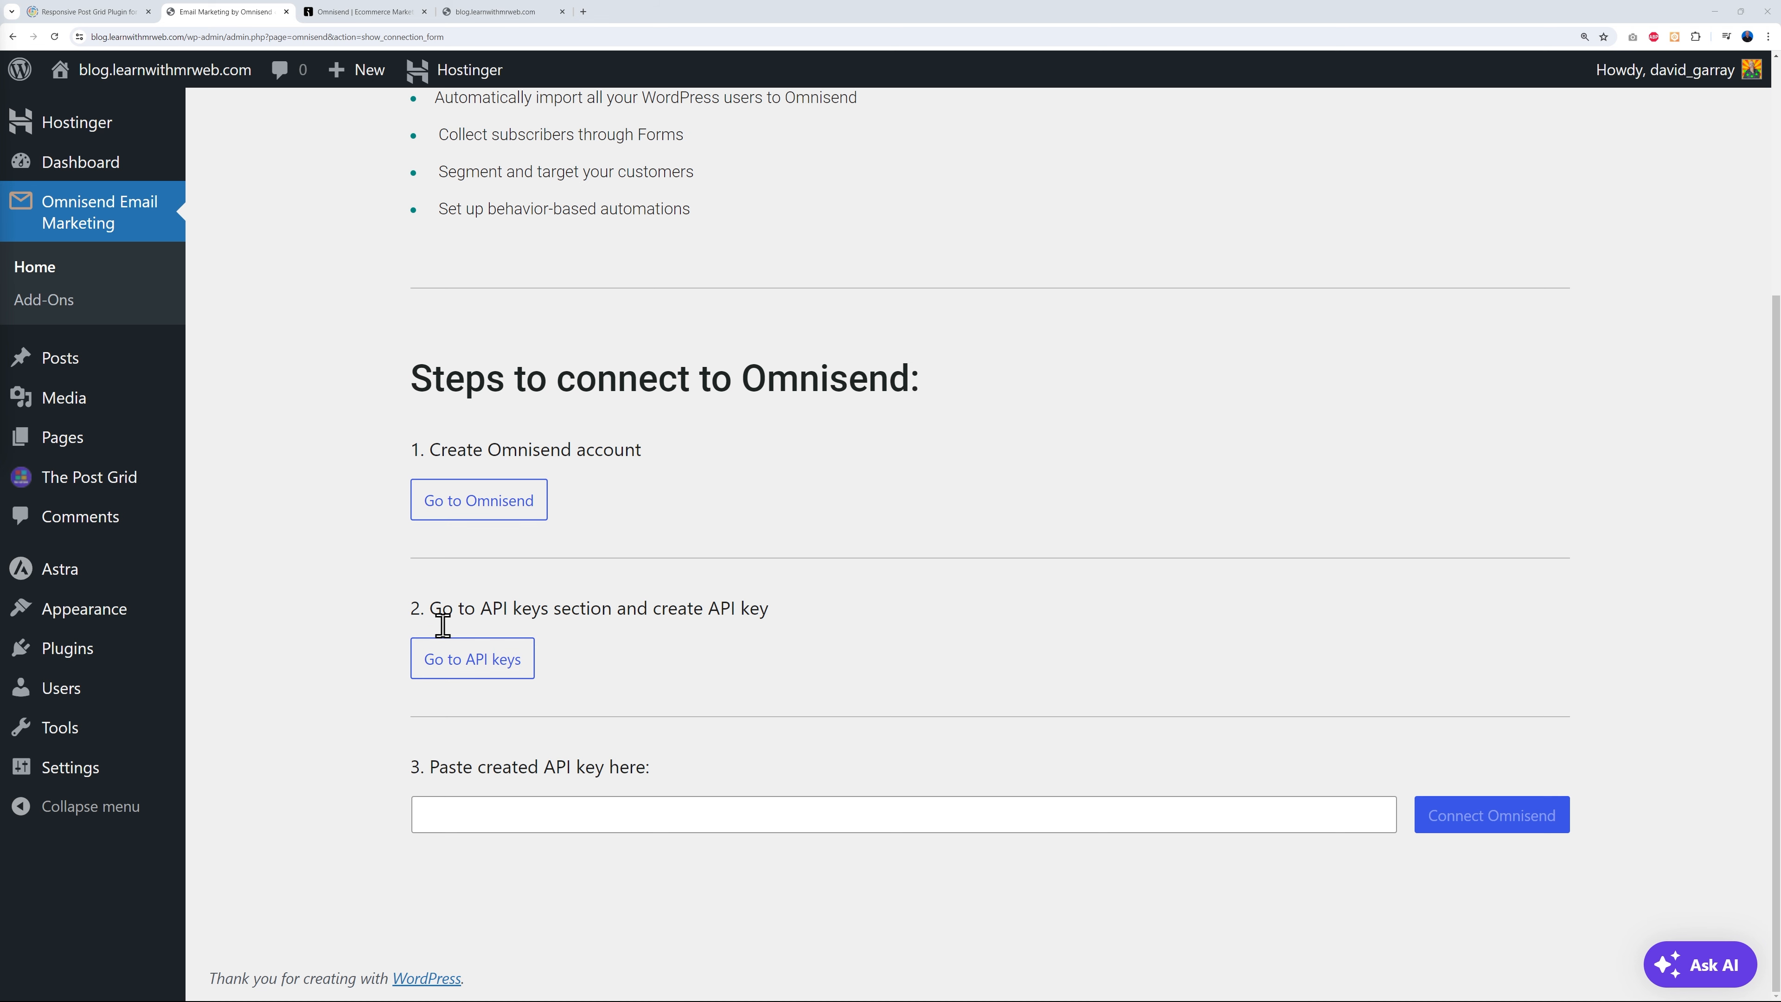
- Go through API keys to Omnisend Account management and open the Add new store form under Stores
left_click(499, 669)
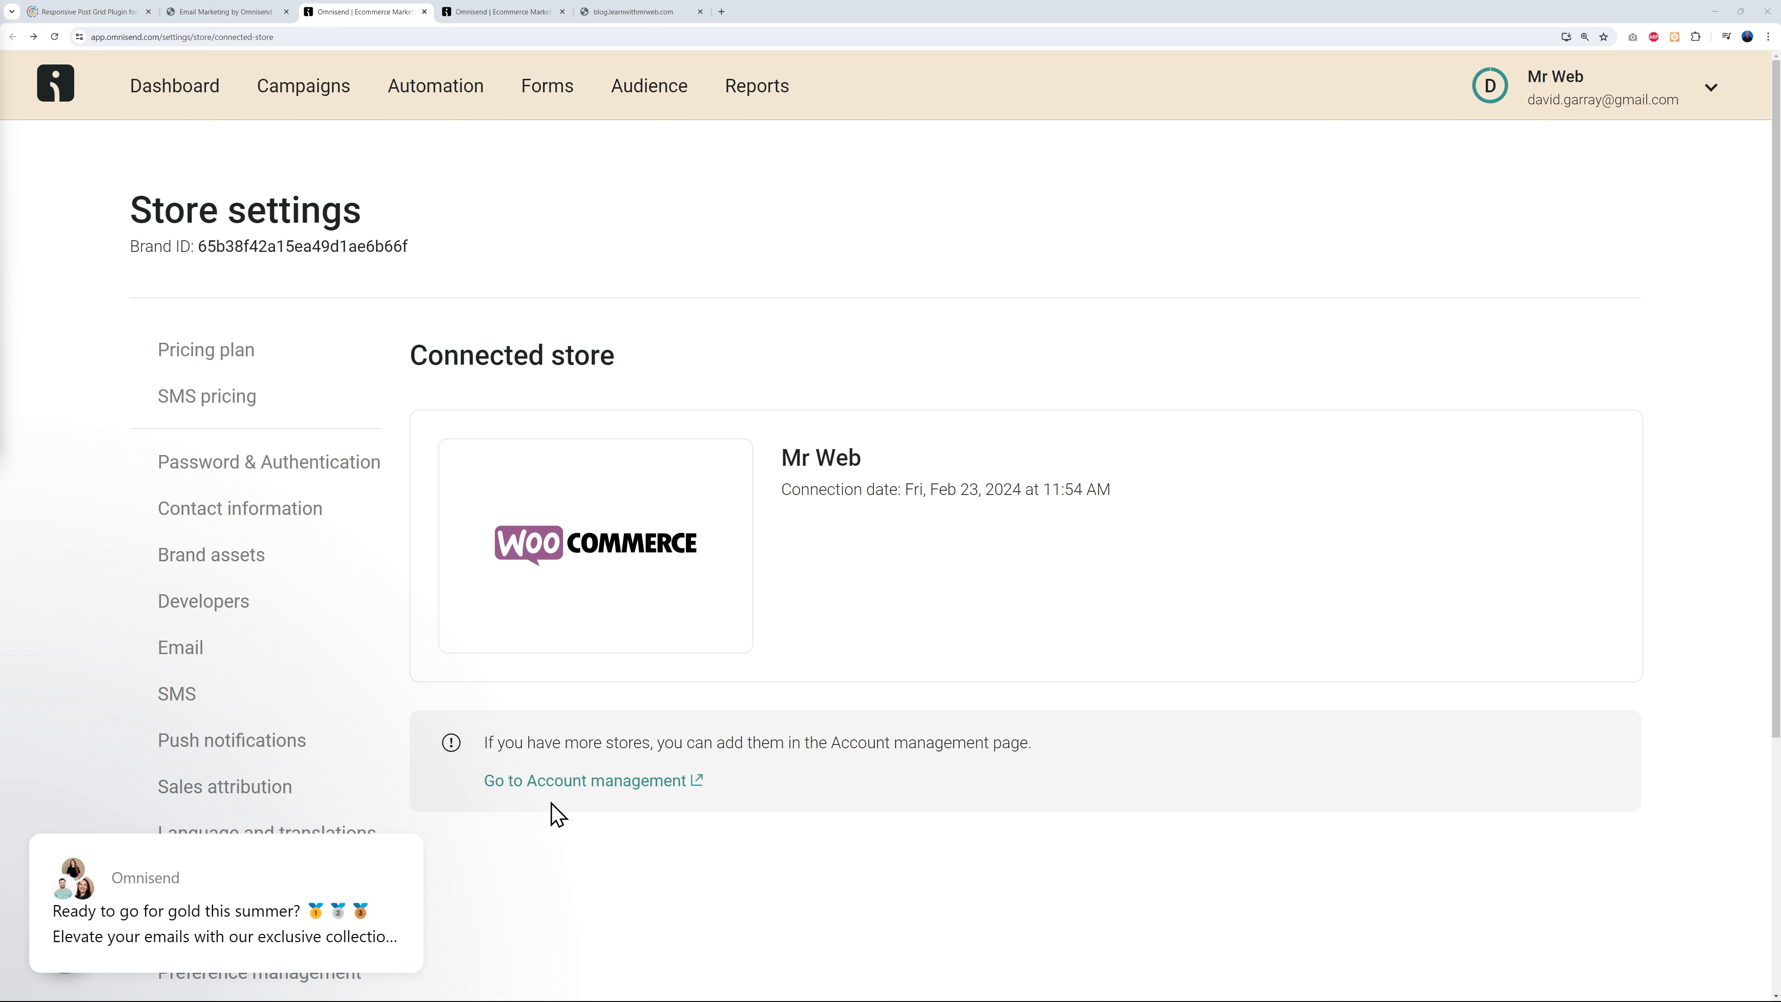
left_click(587, 785)
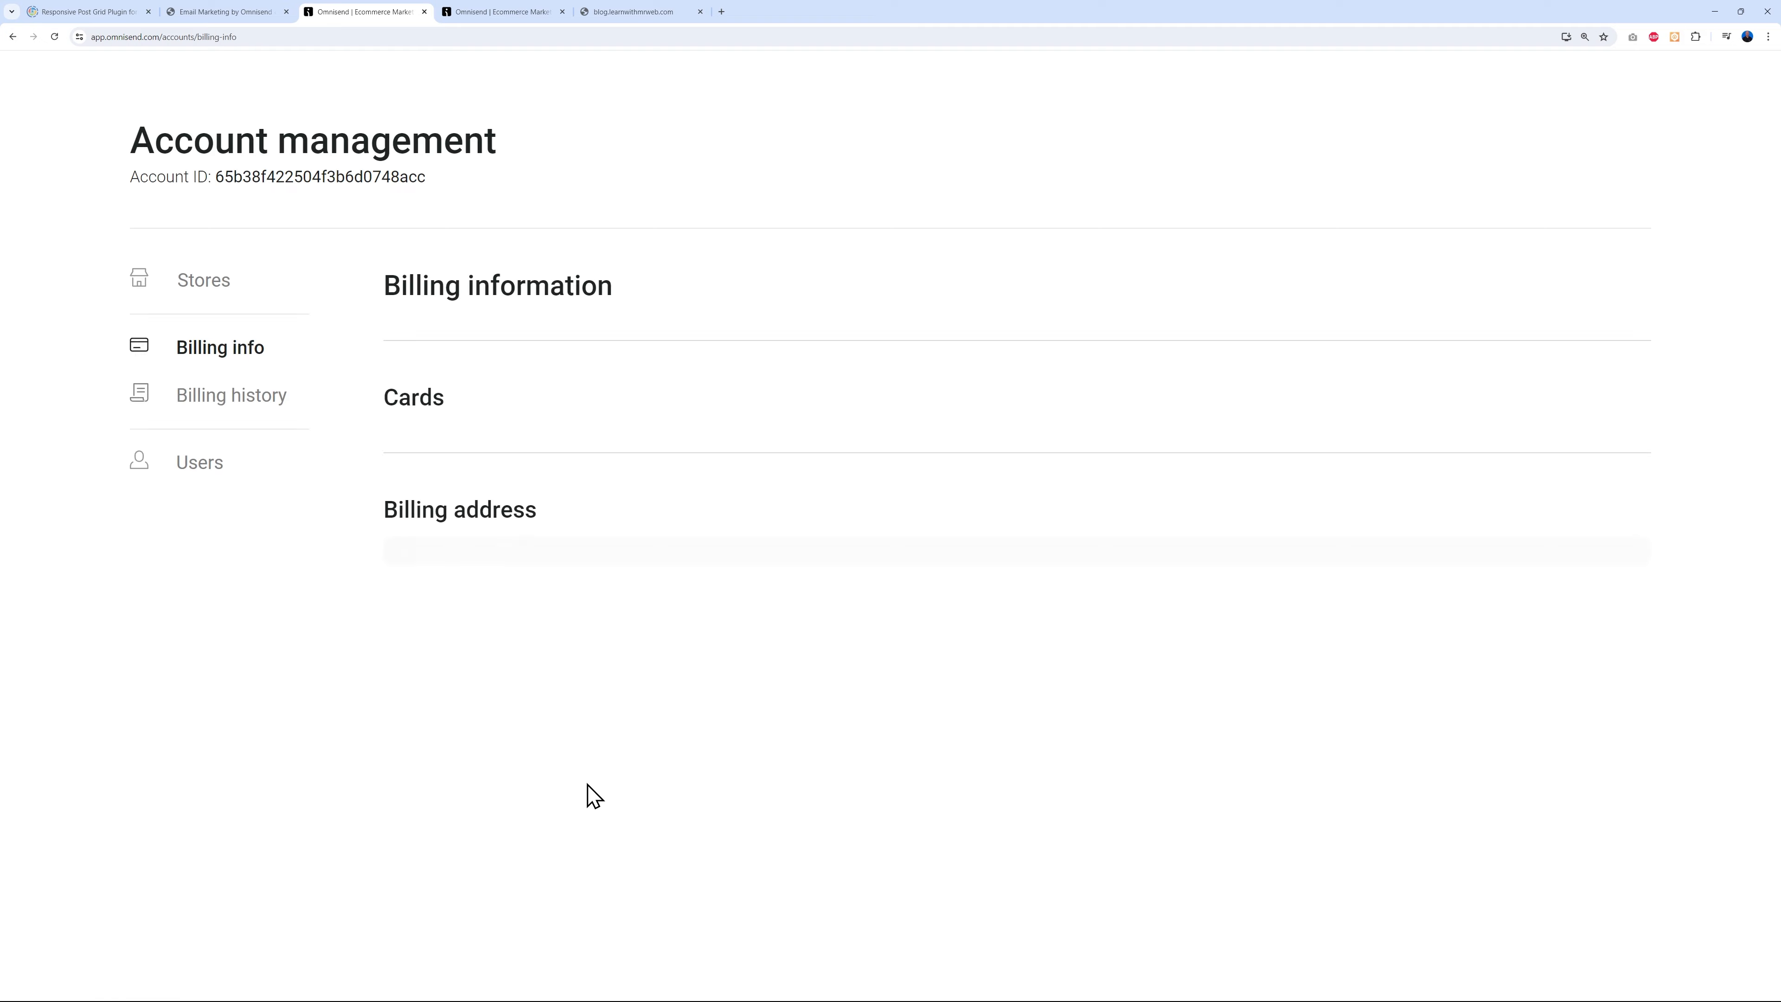
left_click(219, 354)
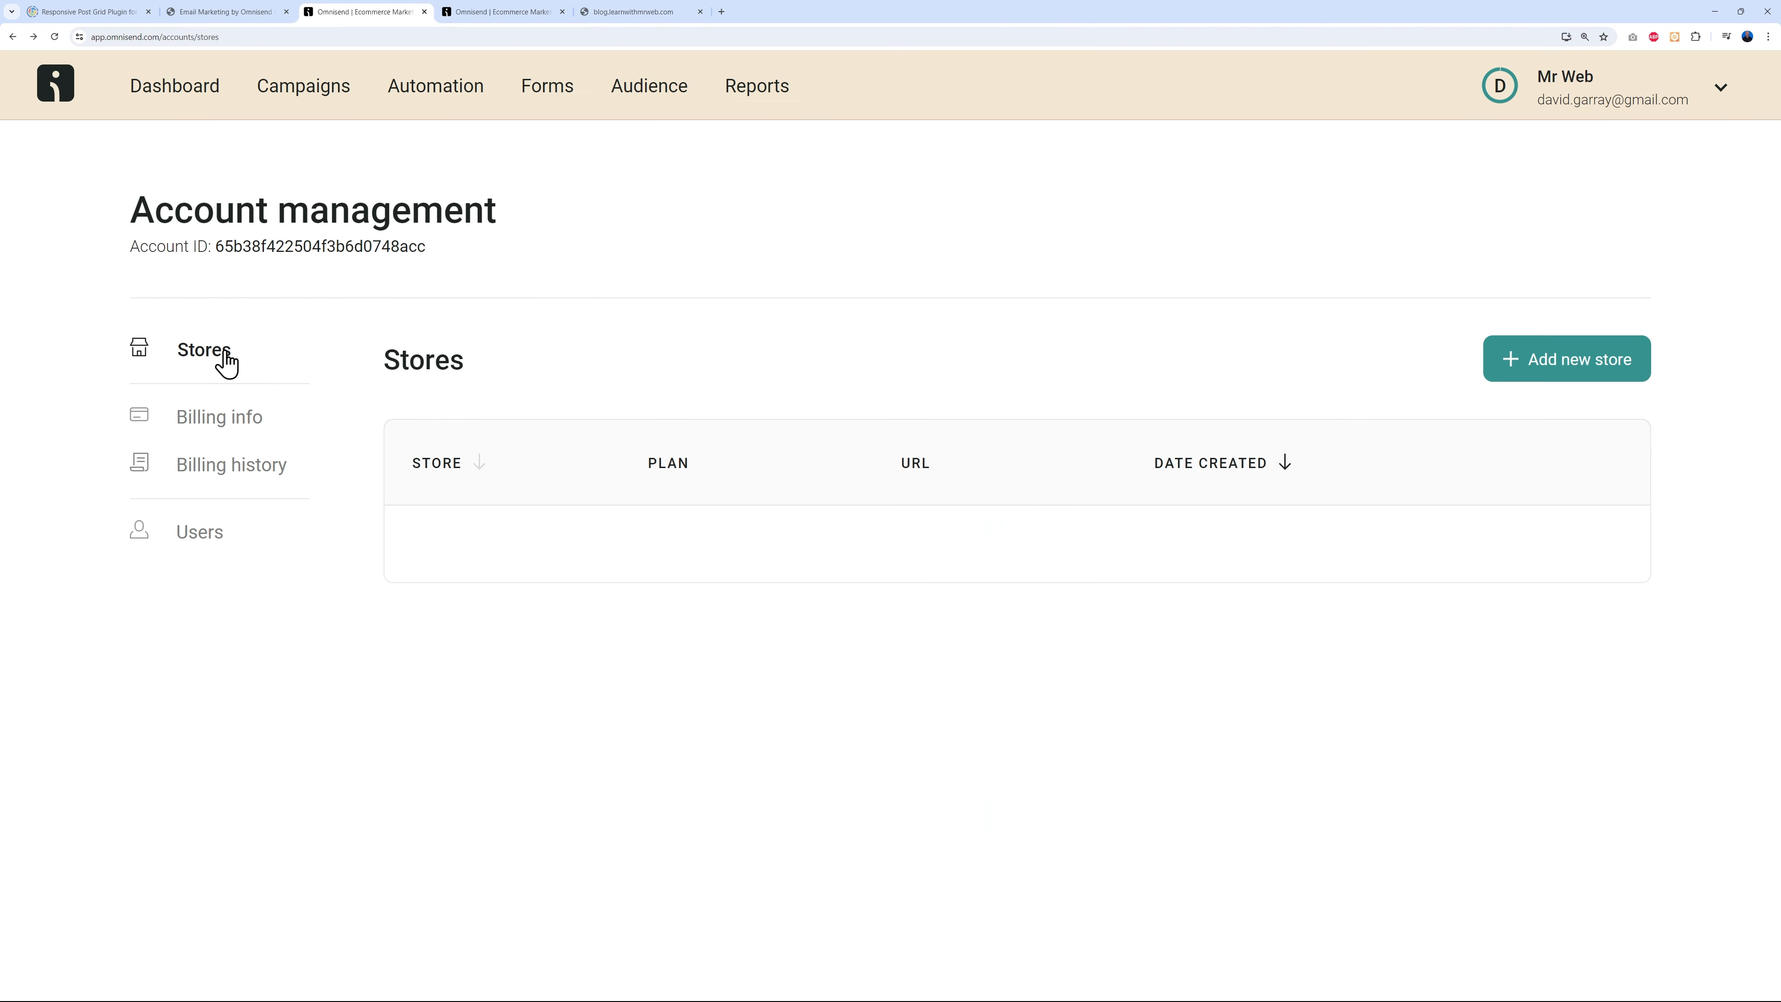
left_click(1572, 369)
left_click(997, 284)
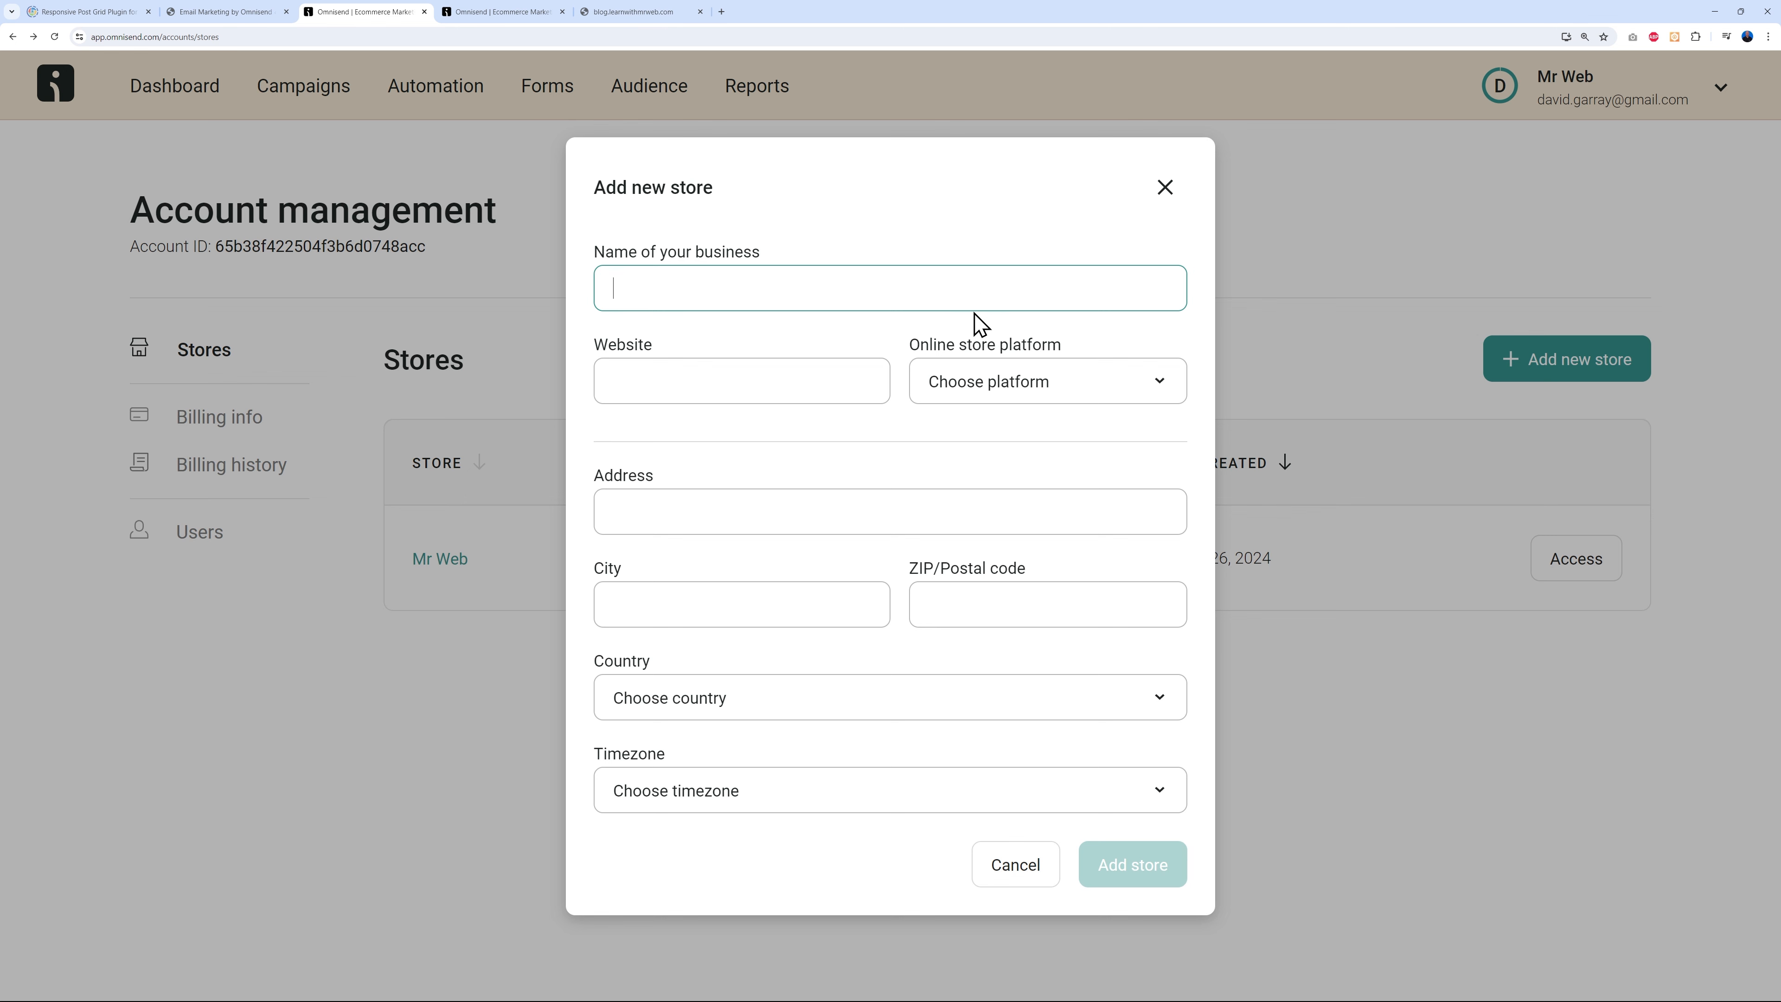
type("Blog")
left_click(626, 12)
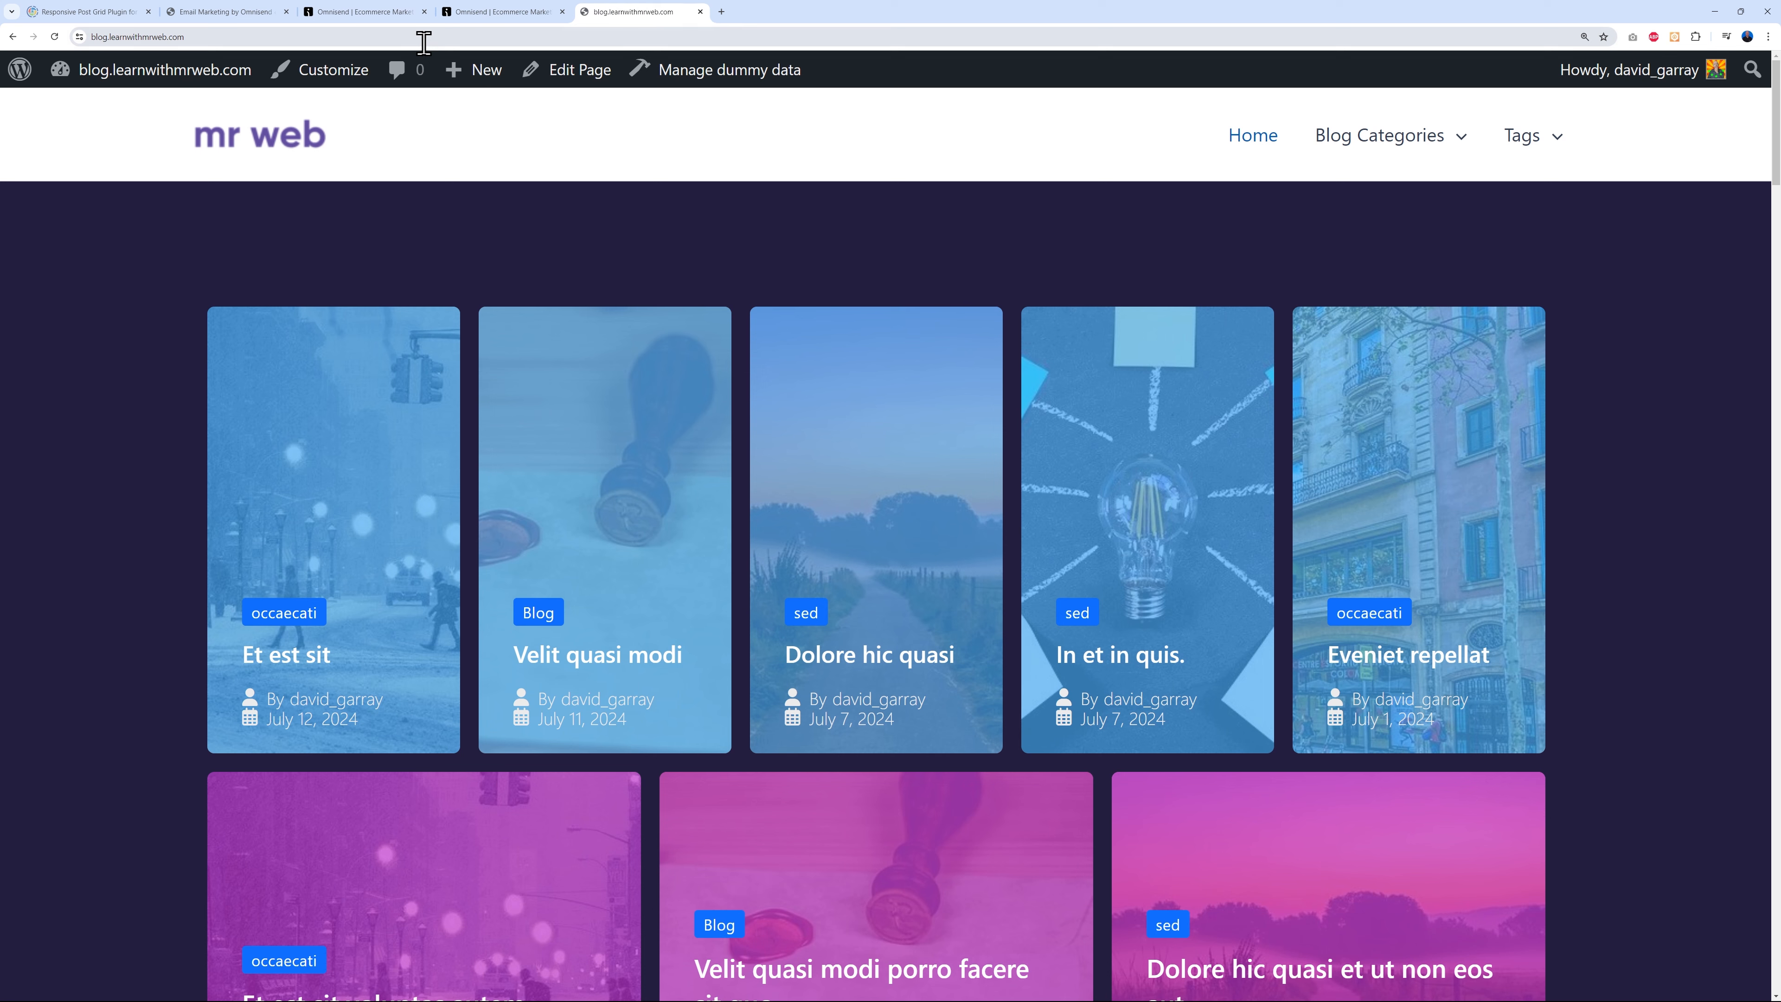
left_click(423, 42)
key("ctrl+c")
left_click(410, 12)
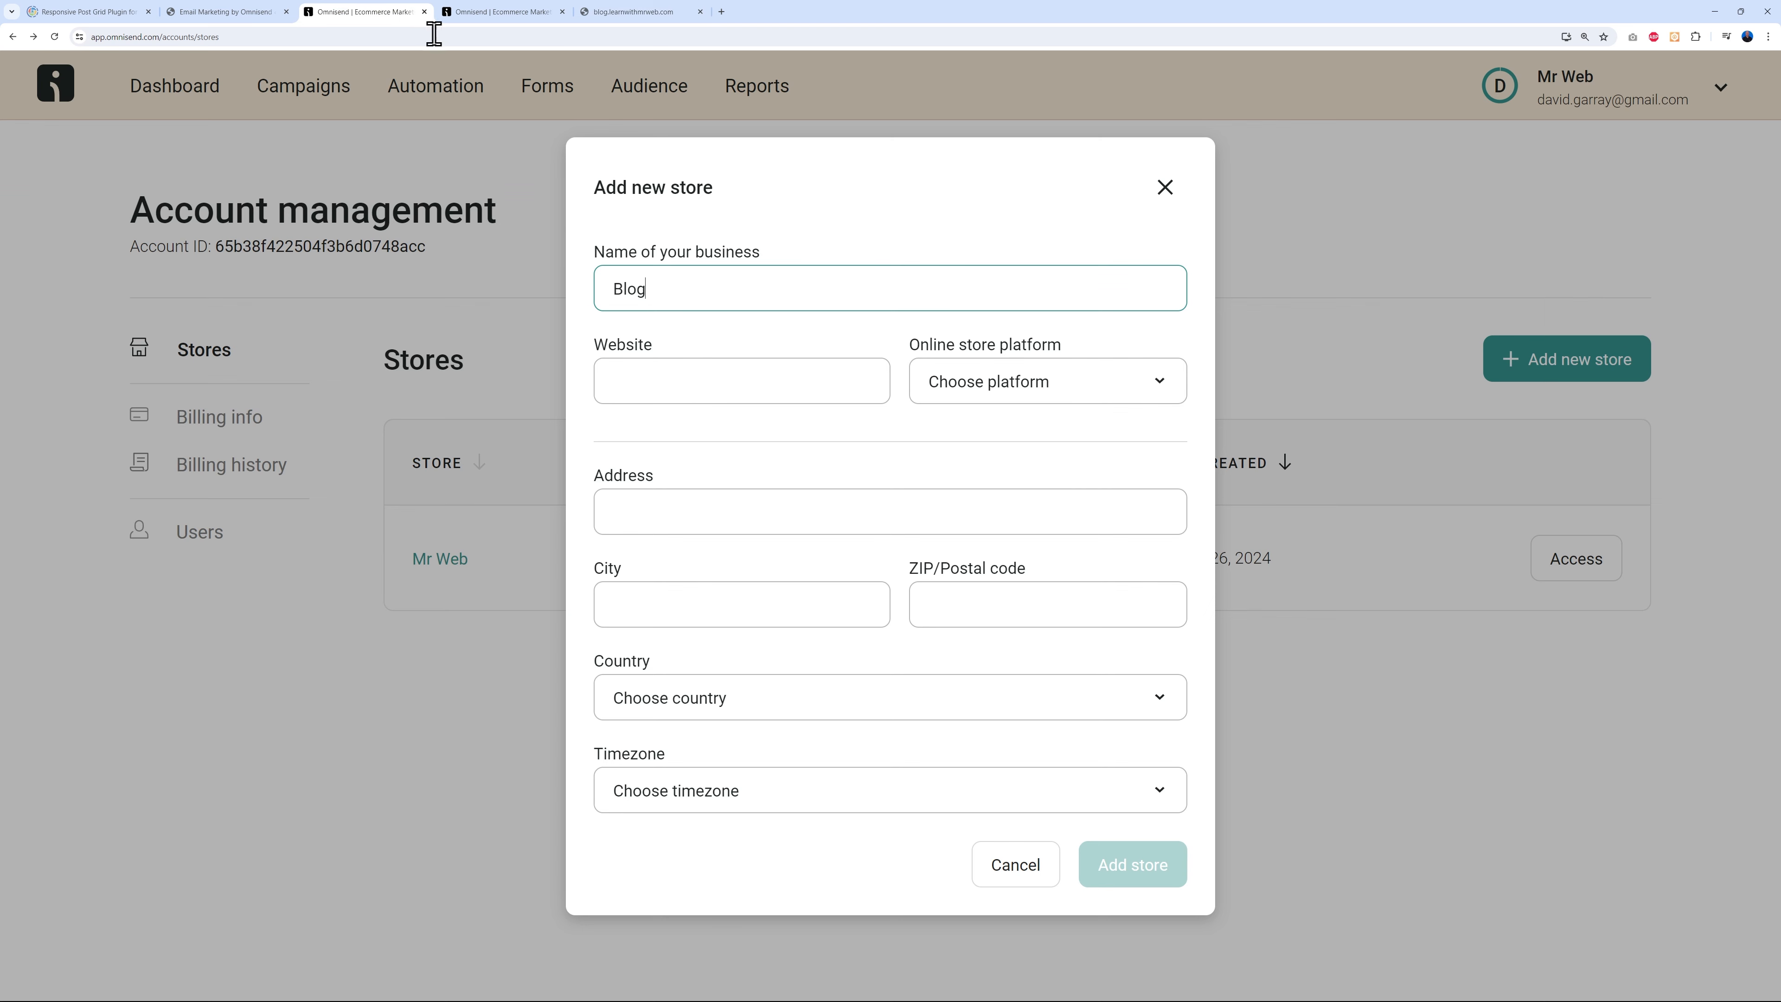
left_click(729, 377)
key("ctrl+v")
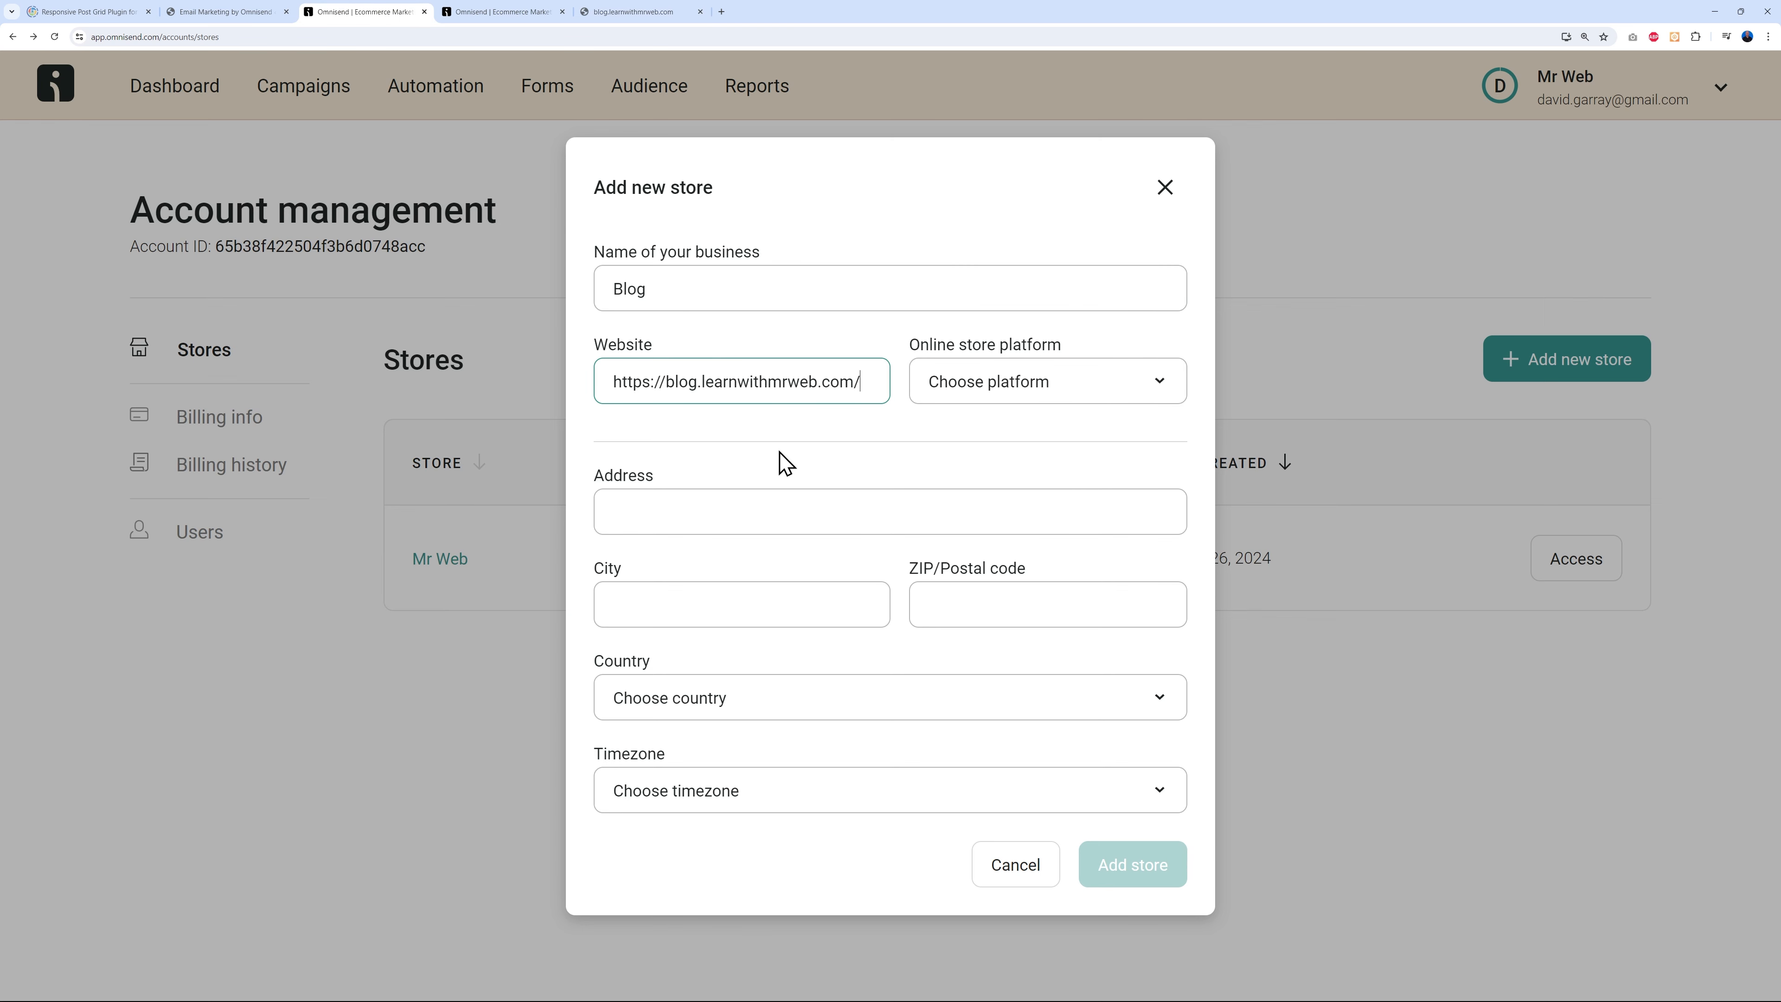
left_click(1109, 394)
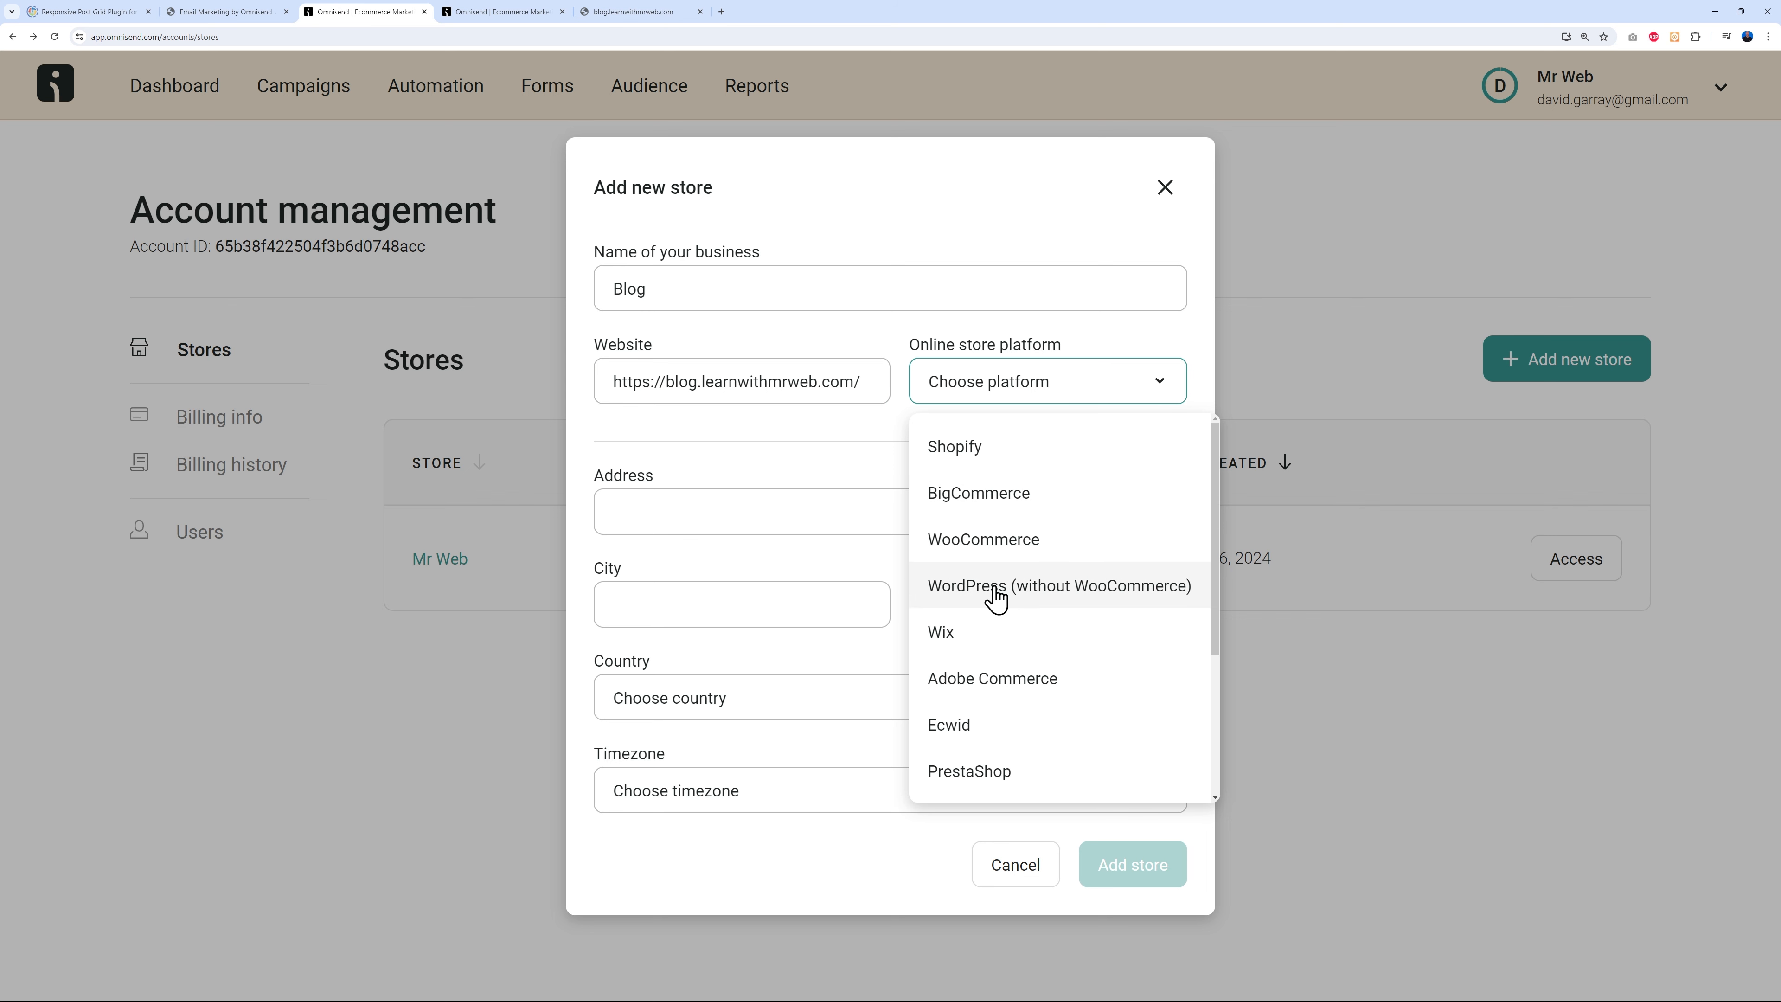
left_click(1057, 602)
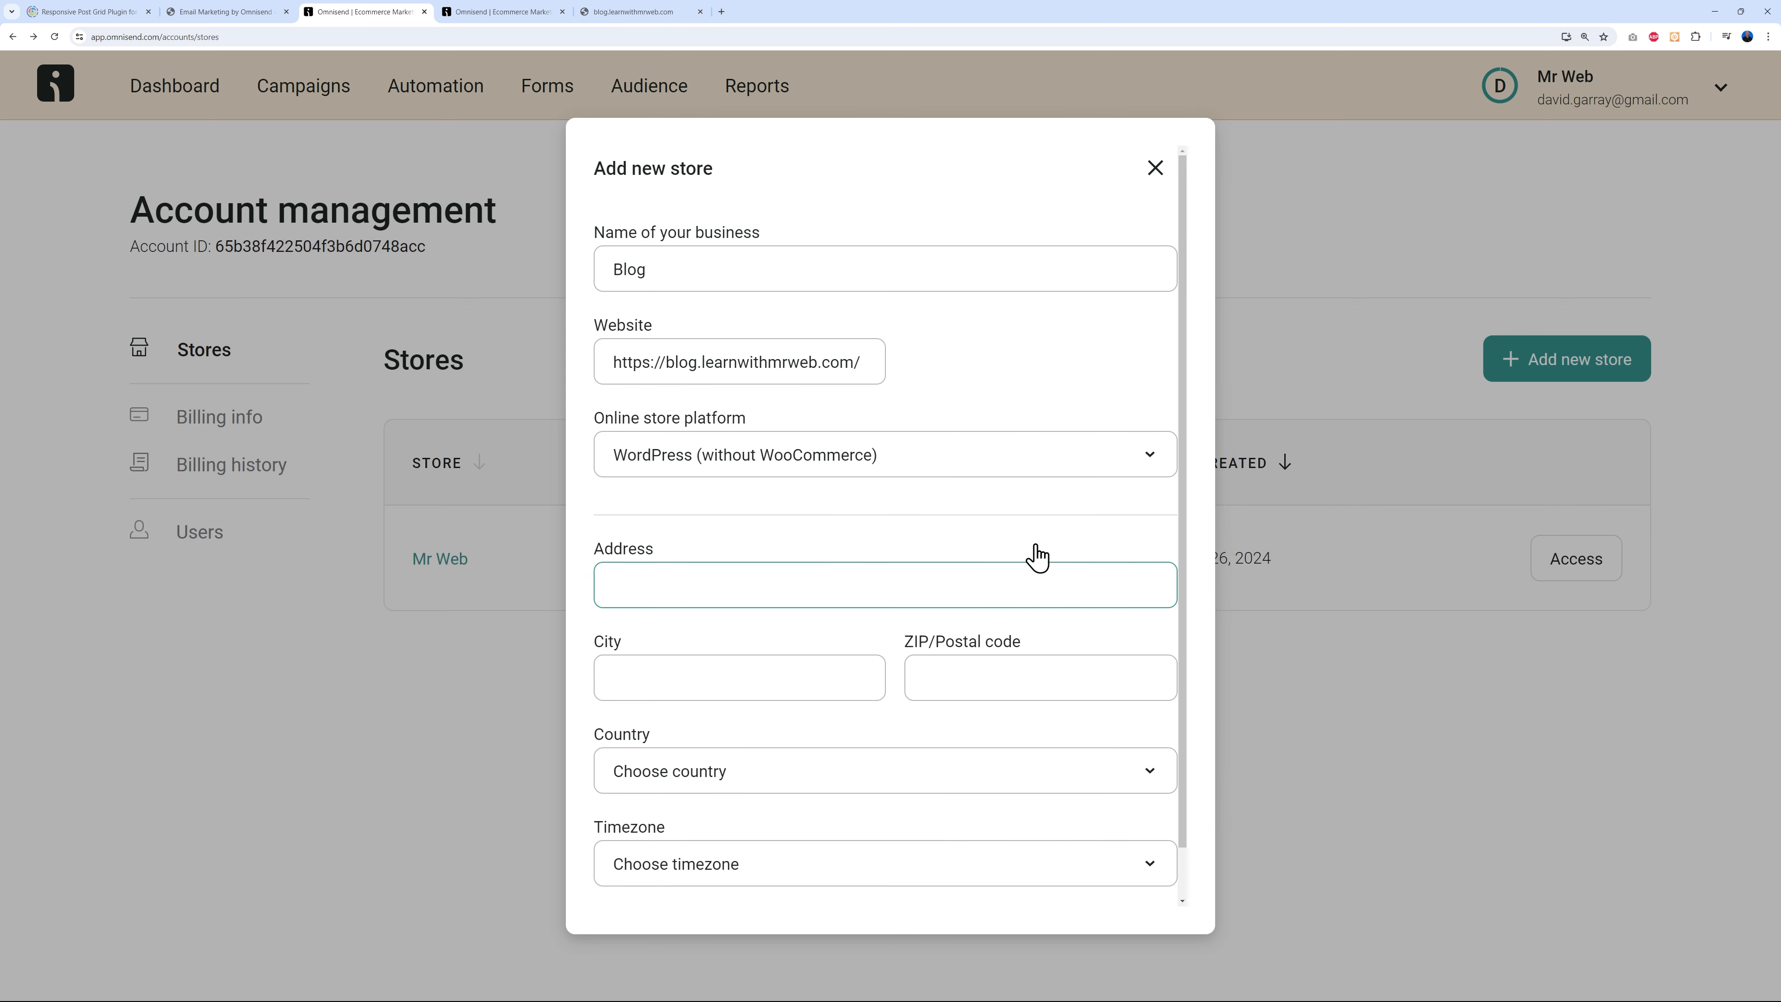
- Fill in the store's business address from the suggestion, add the city, and save the Blog store
scroll(1106, 543, "down", 1)
left_click(1106, 537)
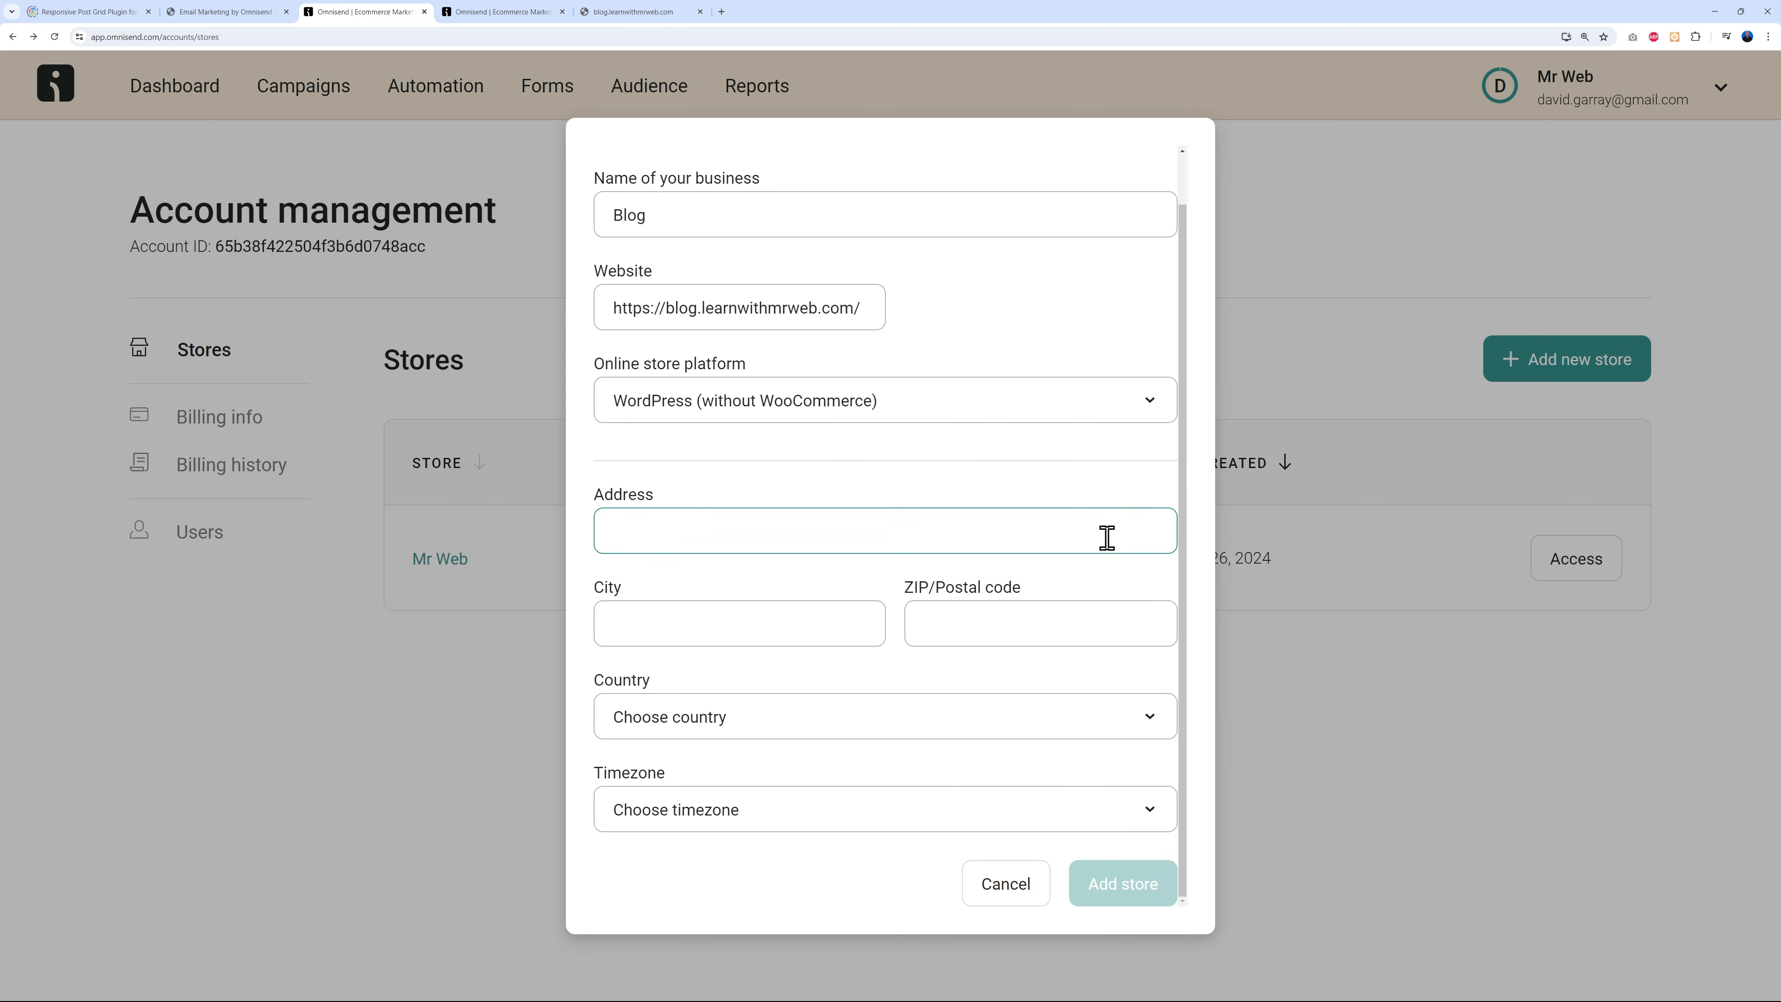
left_click(740, 523)
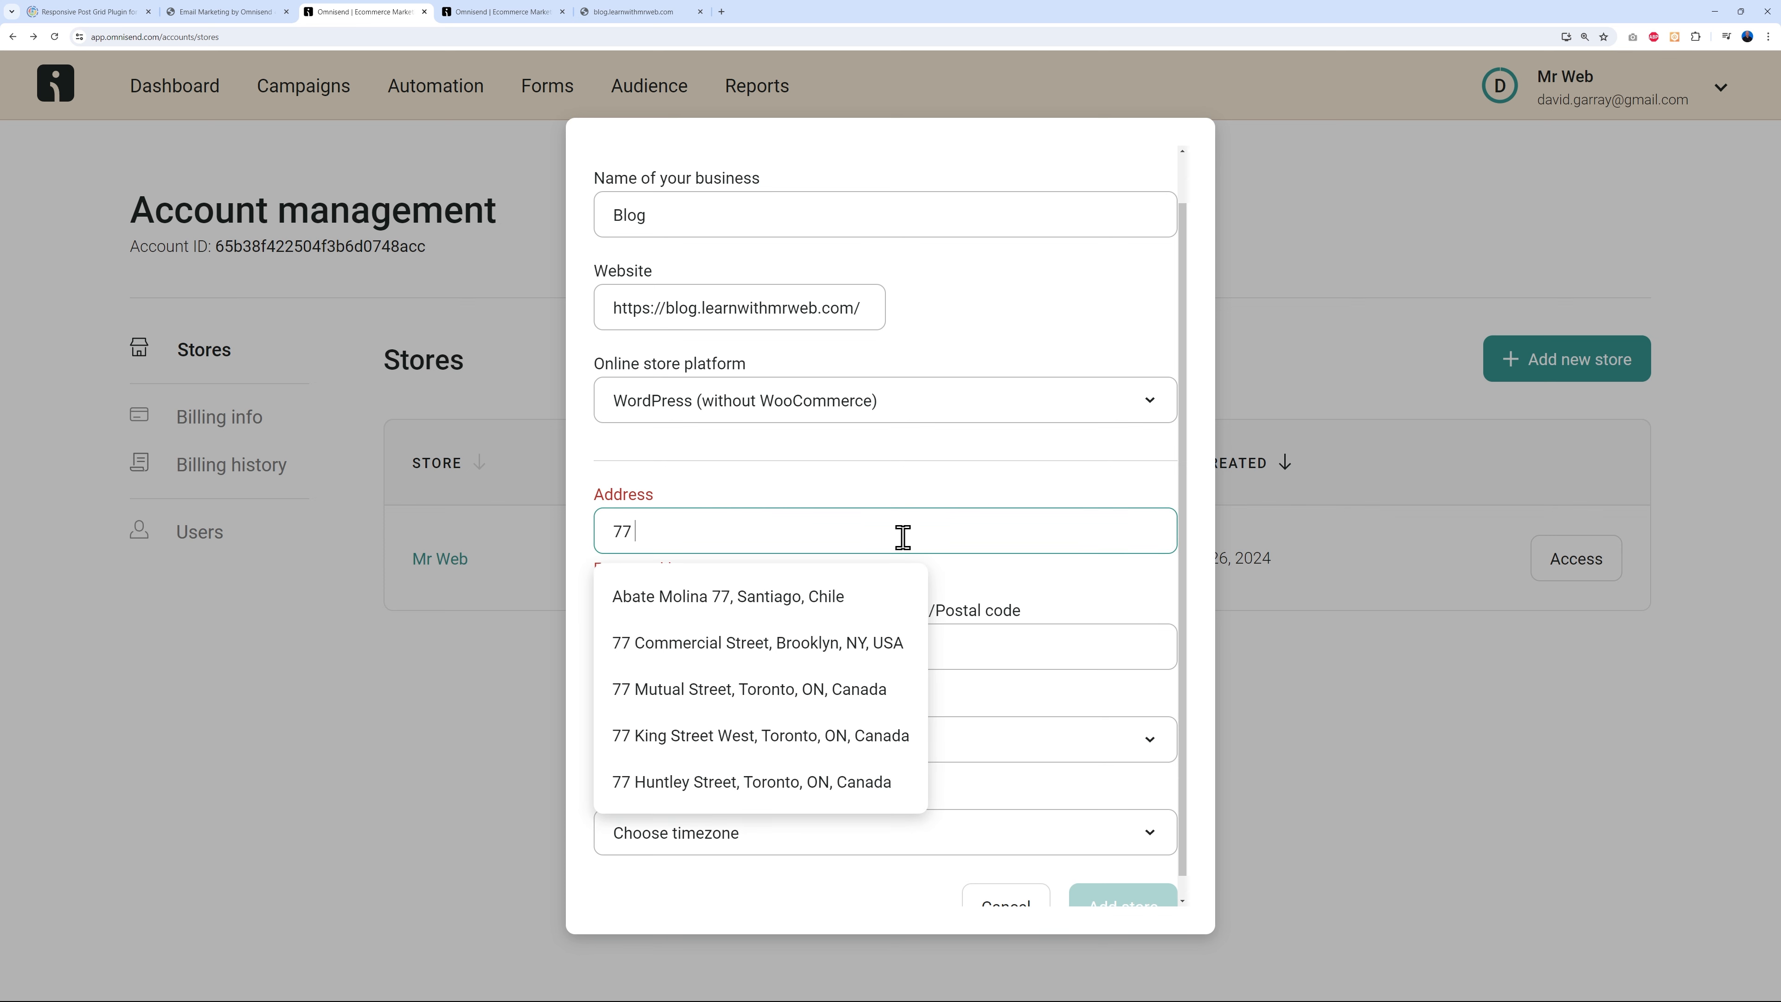
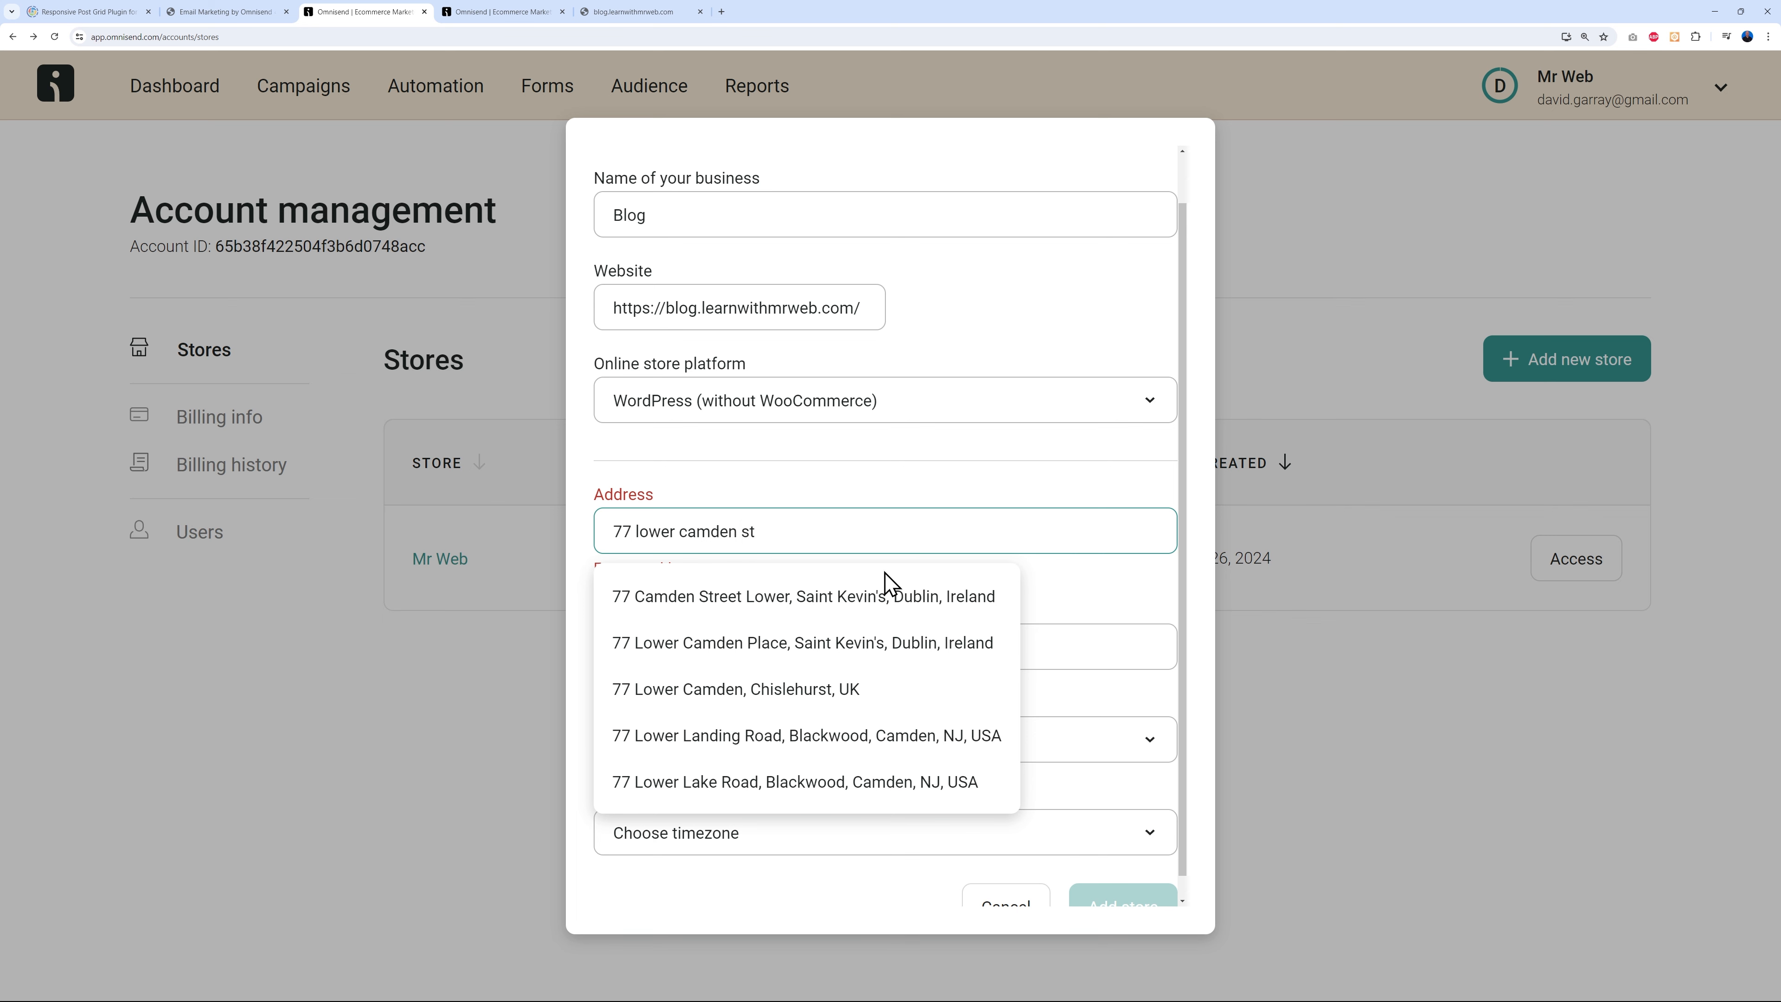
left_click(885, 593)
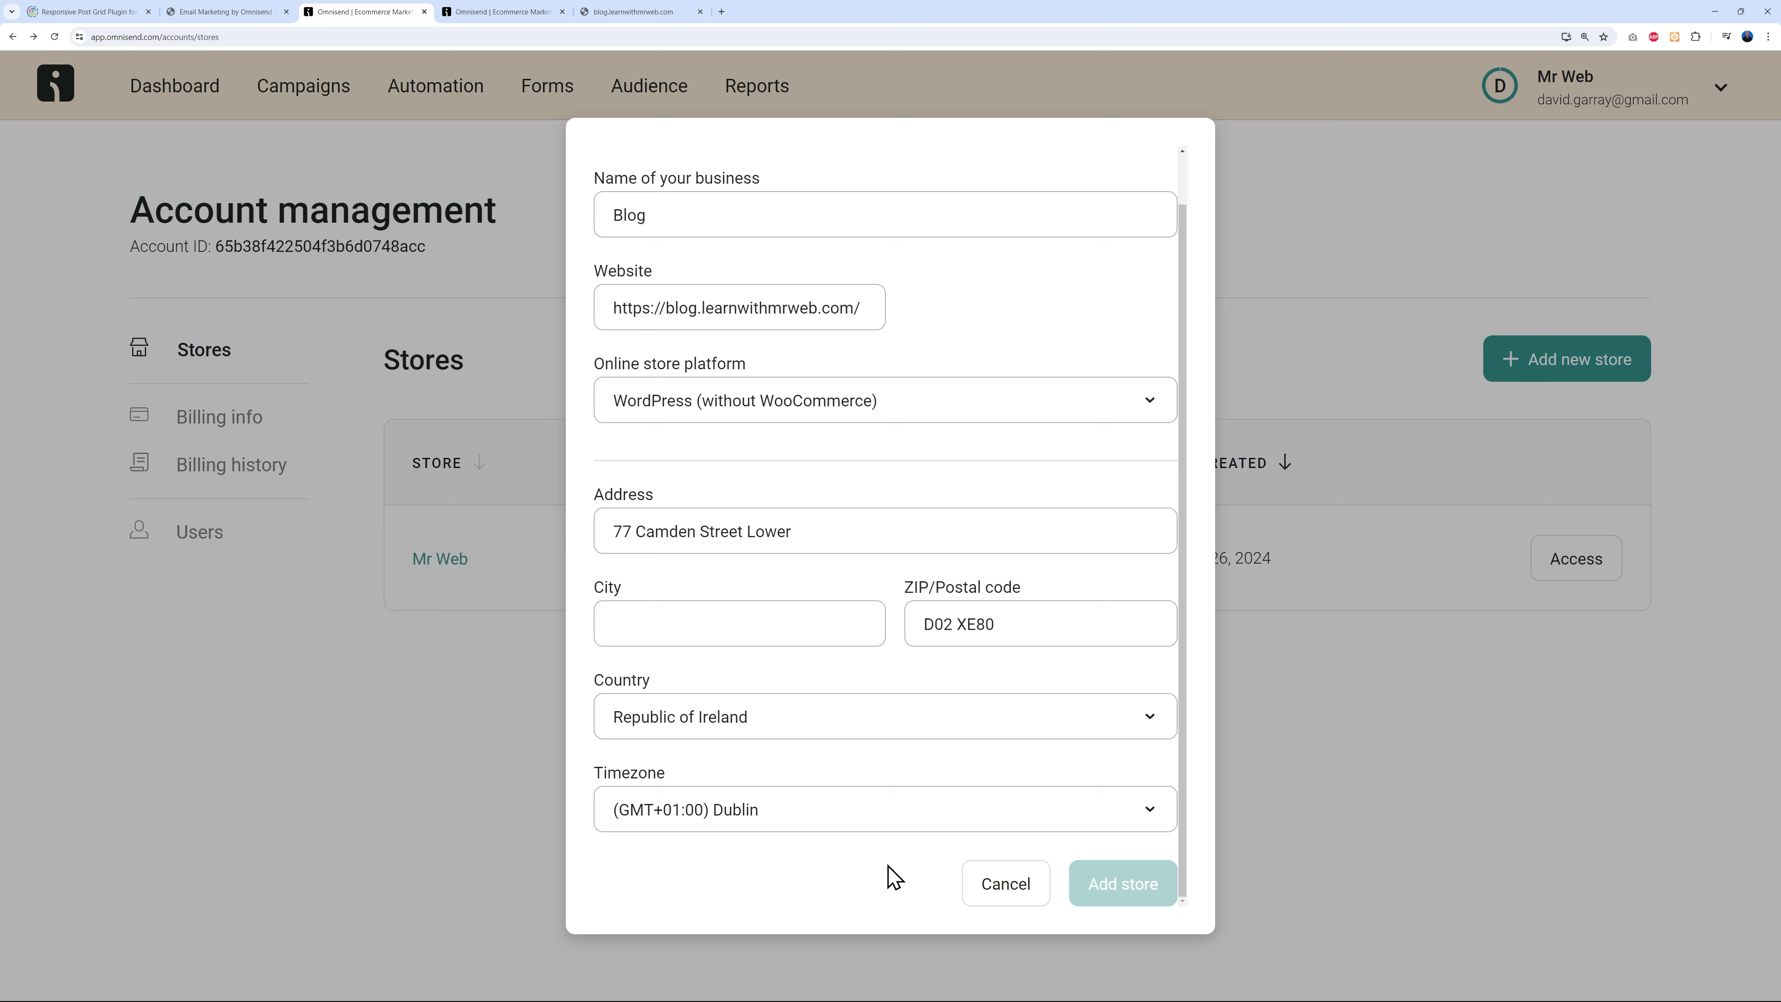
left_click(675, 607)
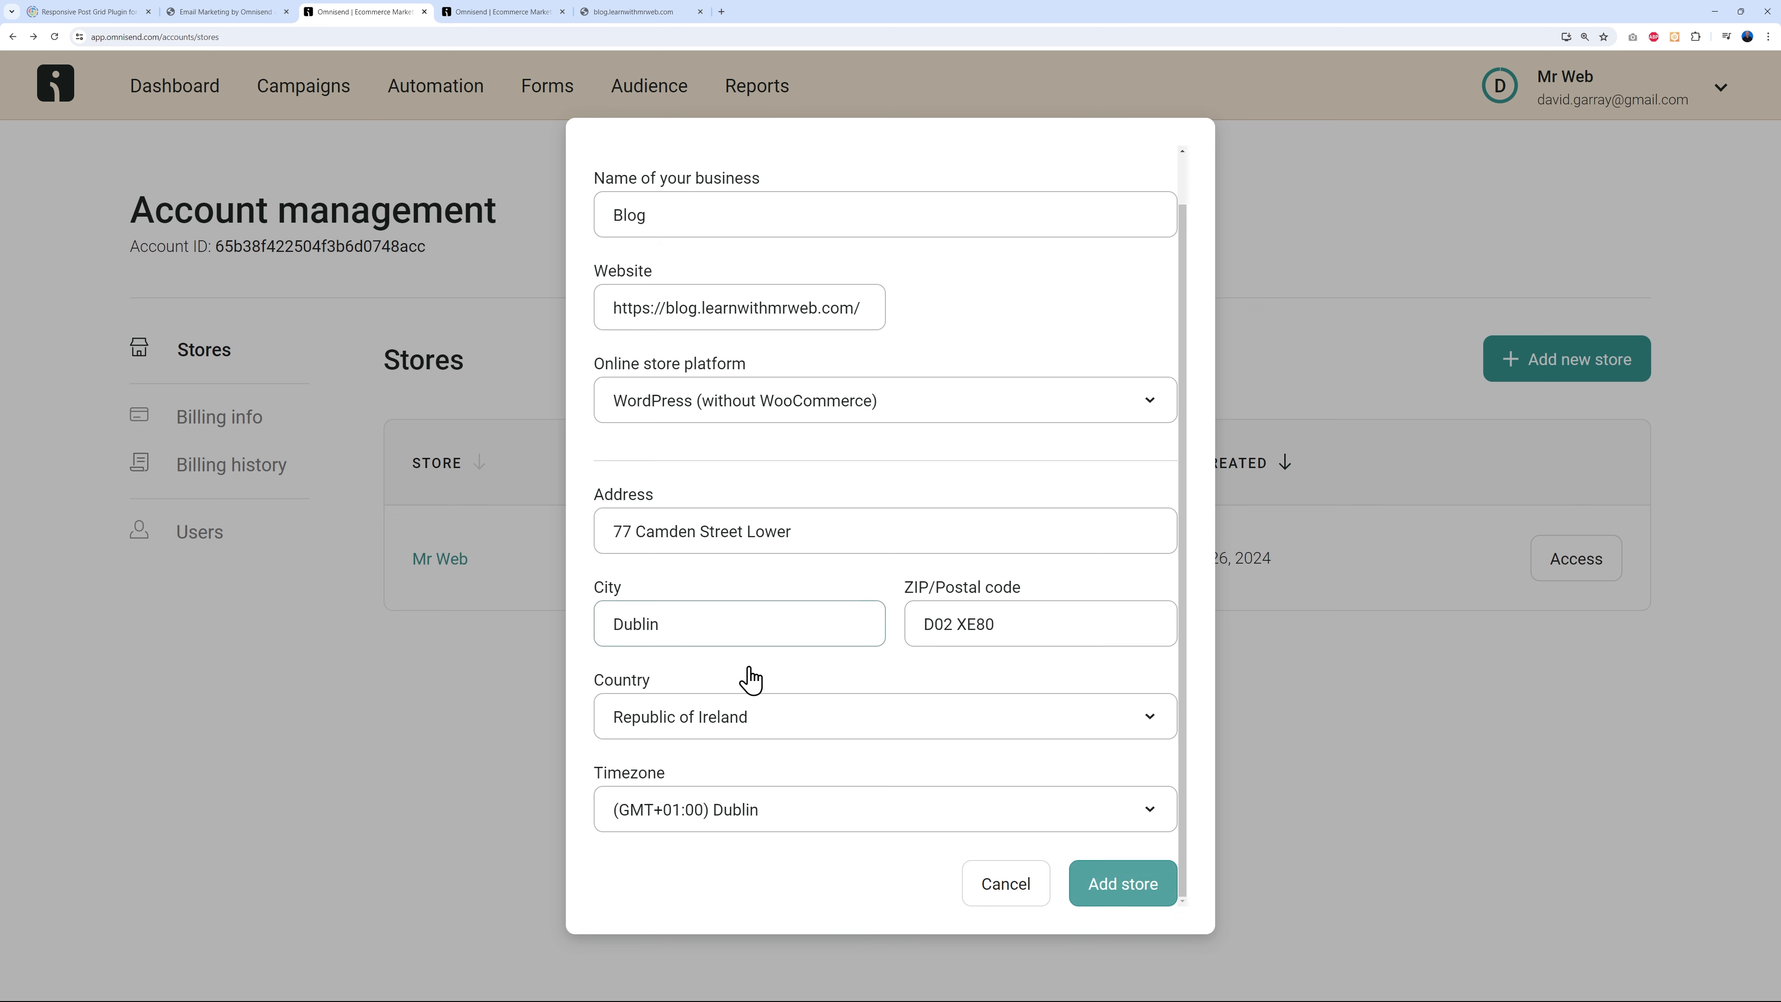
left_click(1145, 895)
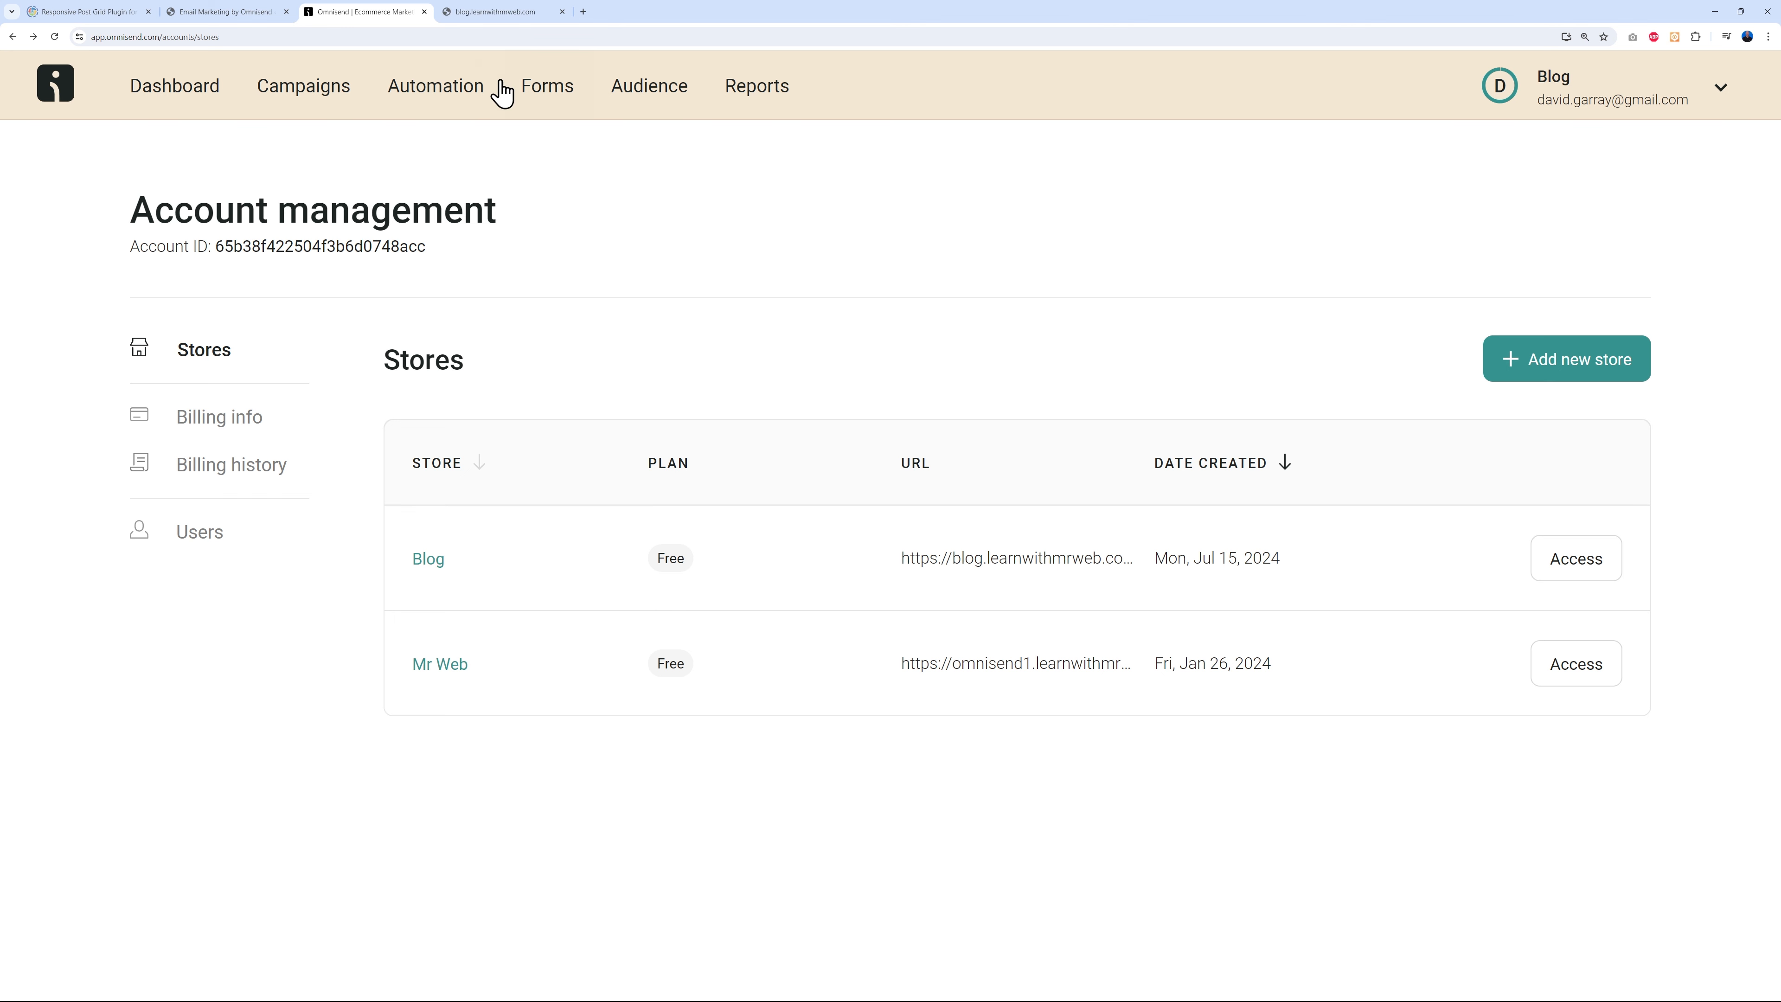
left_click(228, 12)
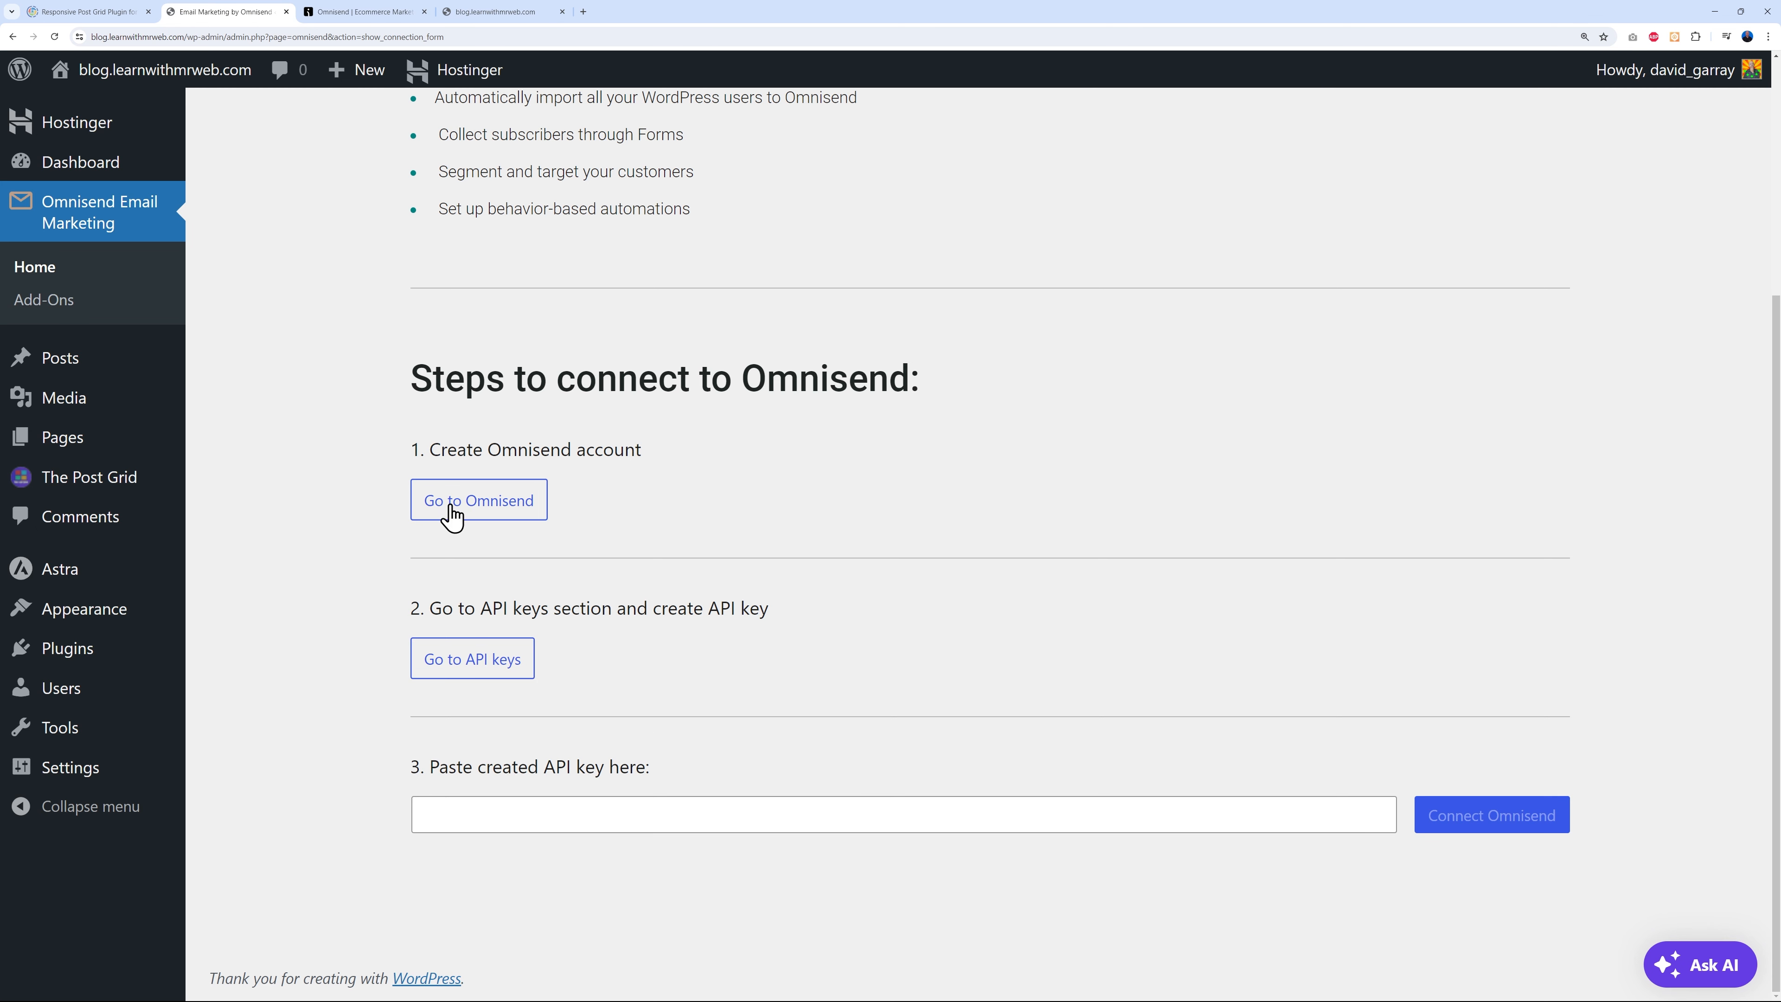
- Copy the Blog store's API key from Omnisend and paste it into the WordPress plugin to connect
left_click(500, 665)
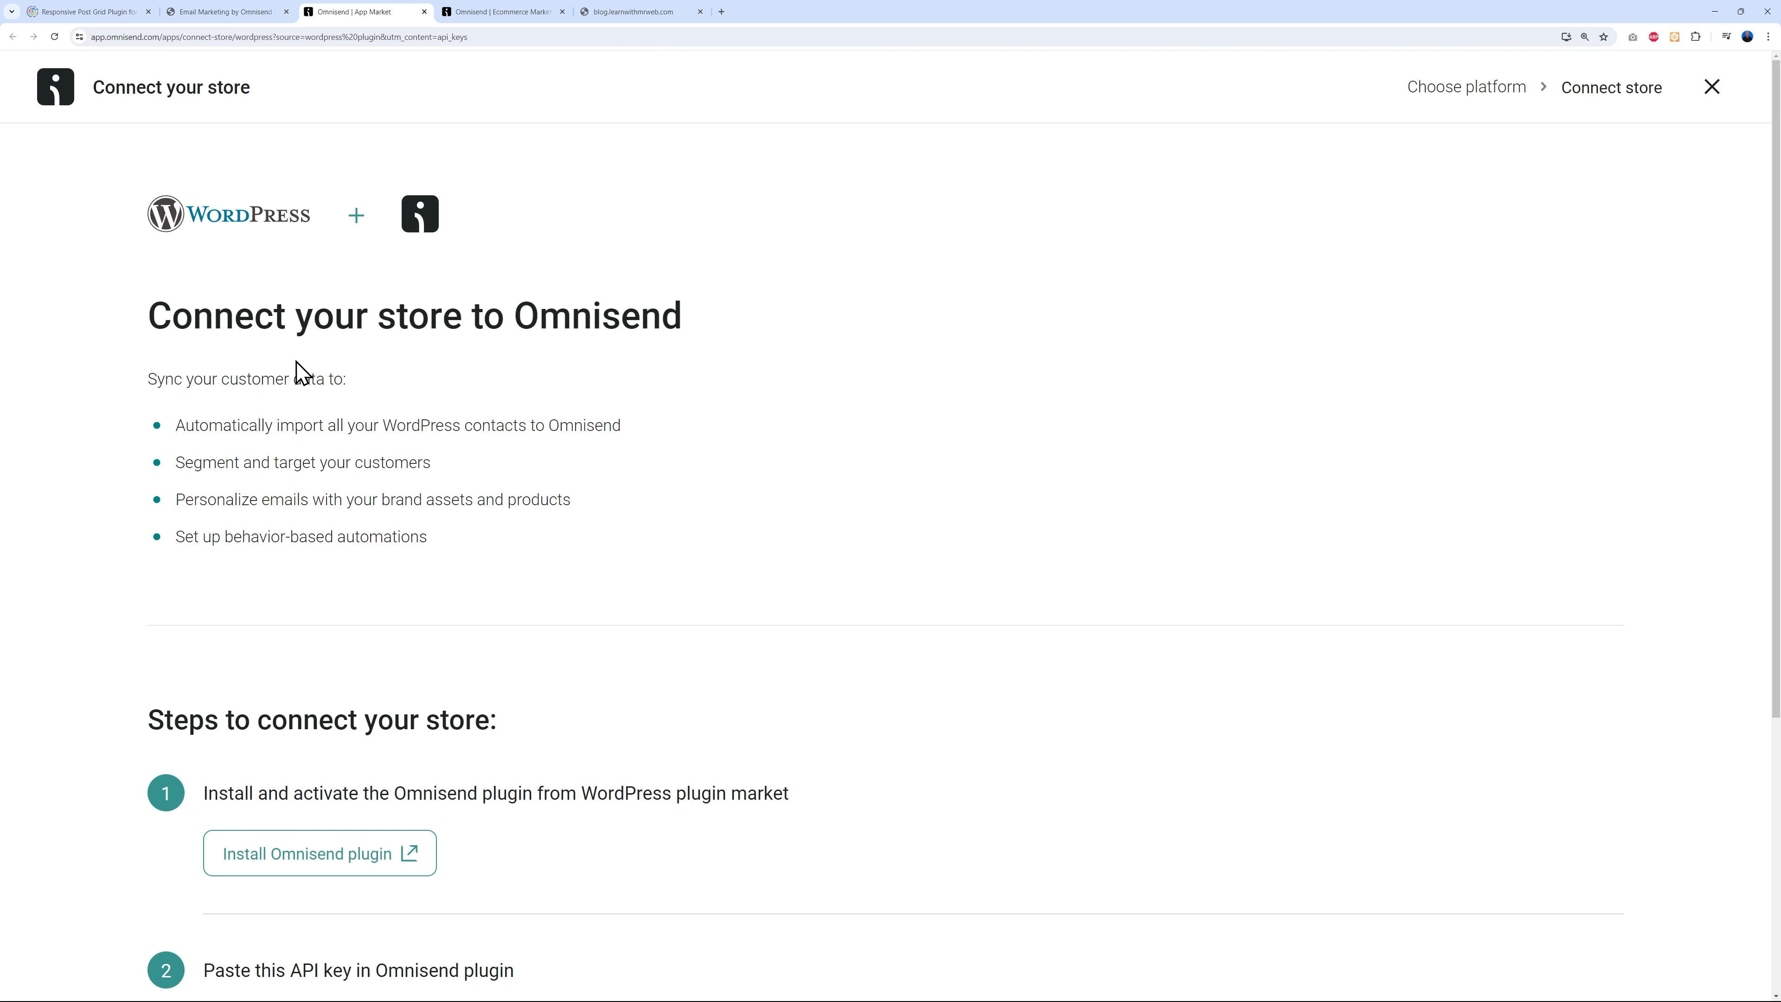
scroll(912, 610, "down", 5)
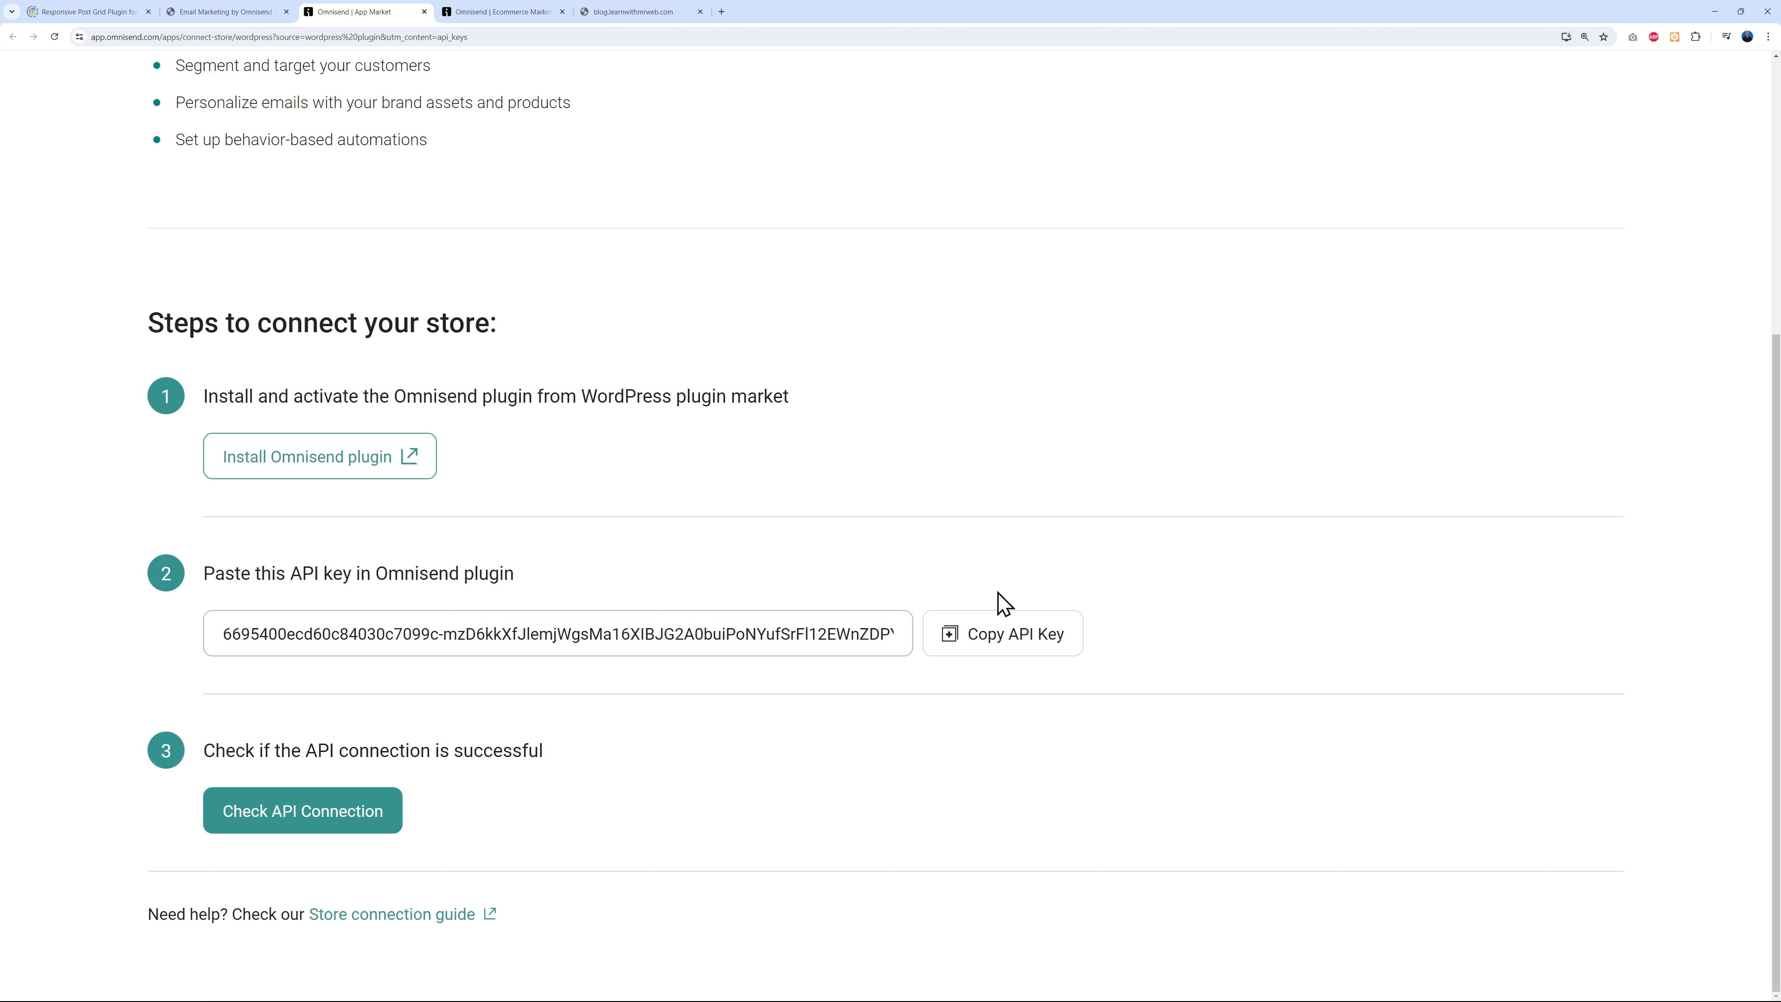
left_click(995, 644)
left_click(272, 14)
left_click(620, 814)
key("ctrl+v")
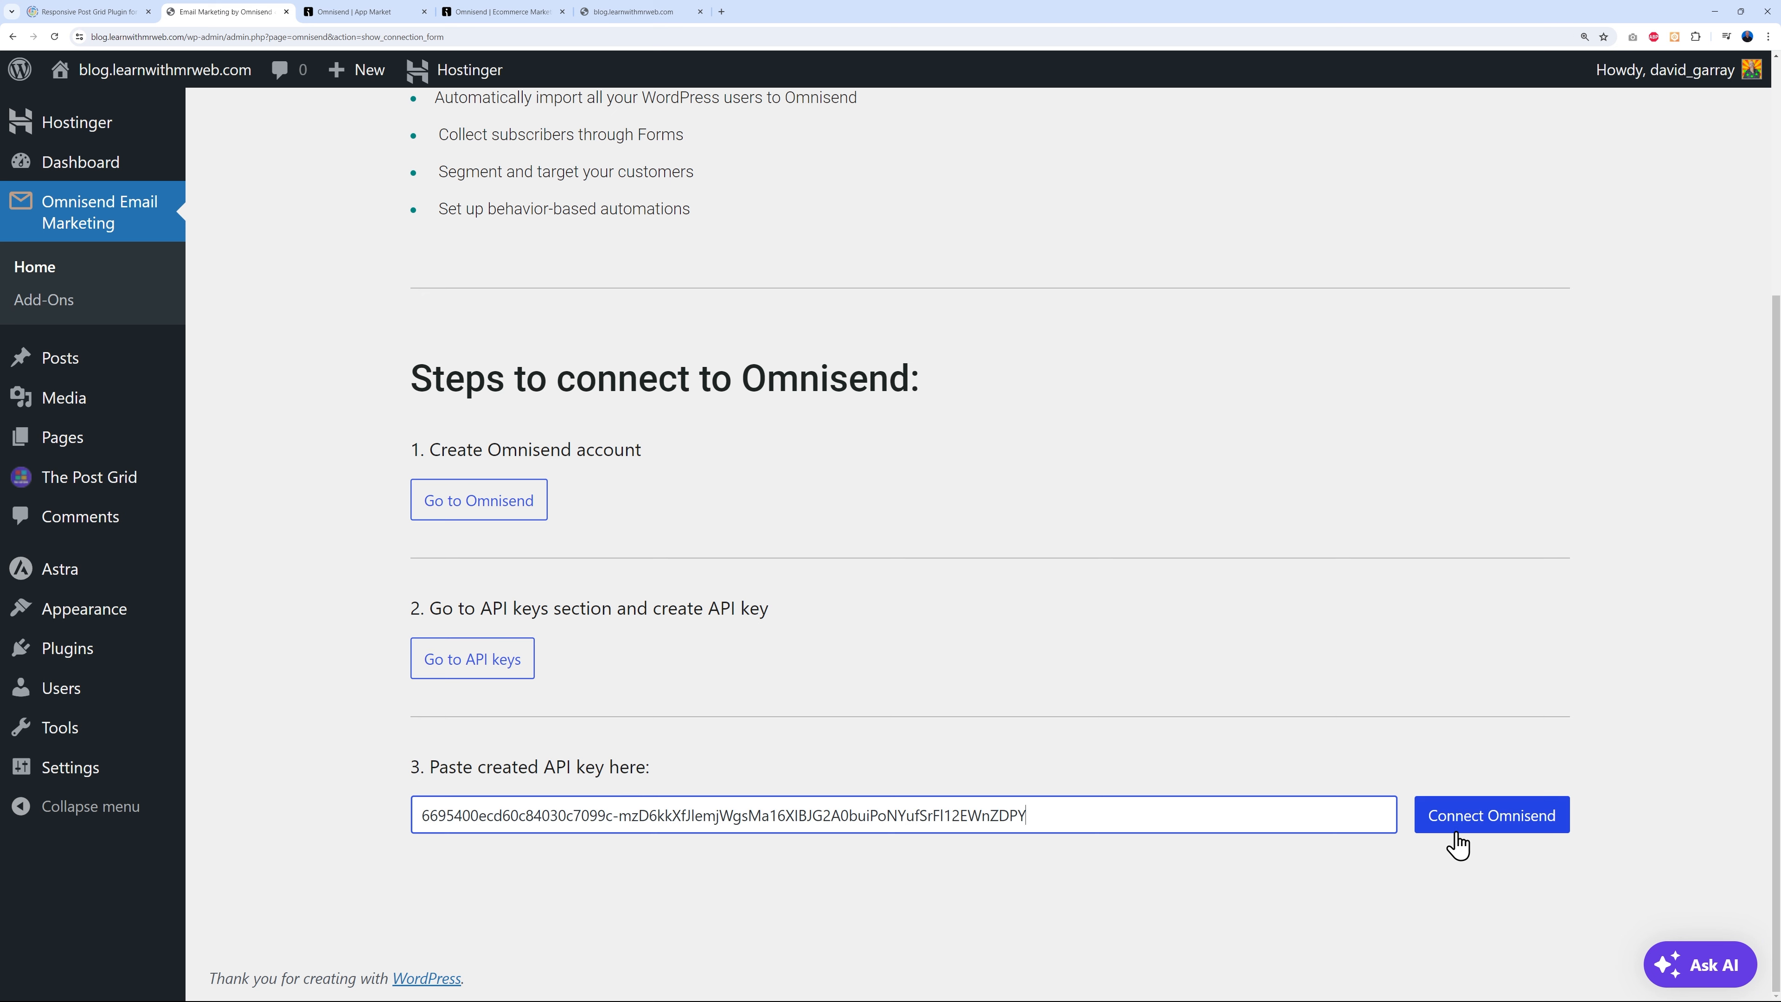
left_click(1469, 826)
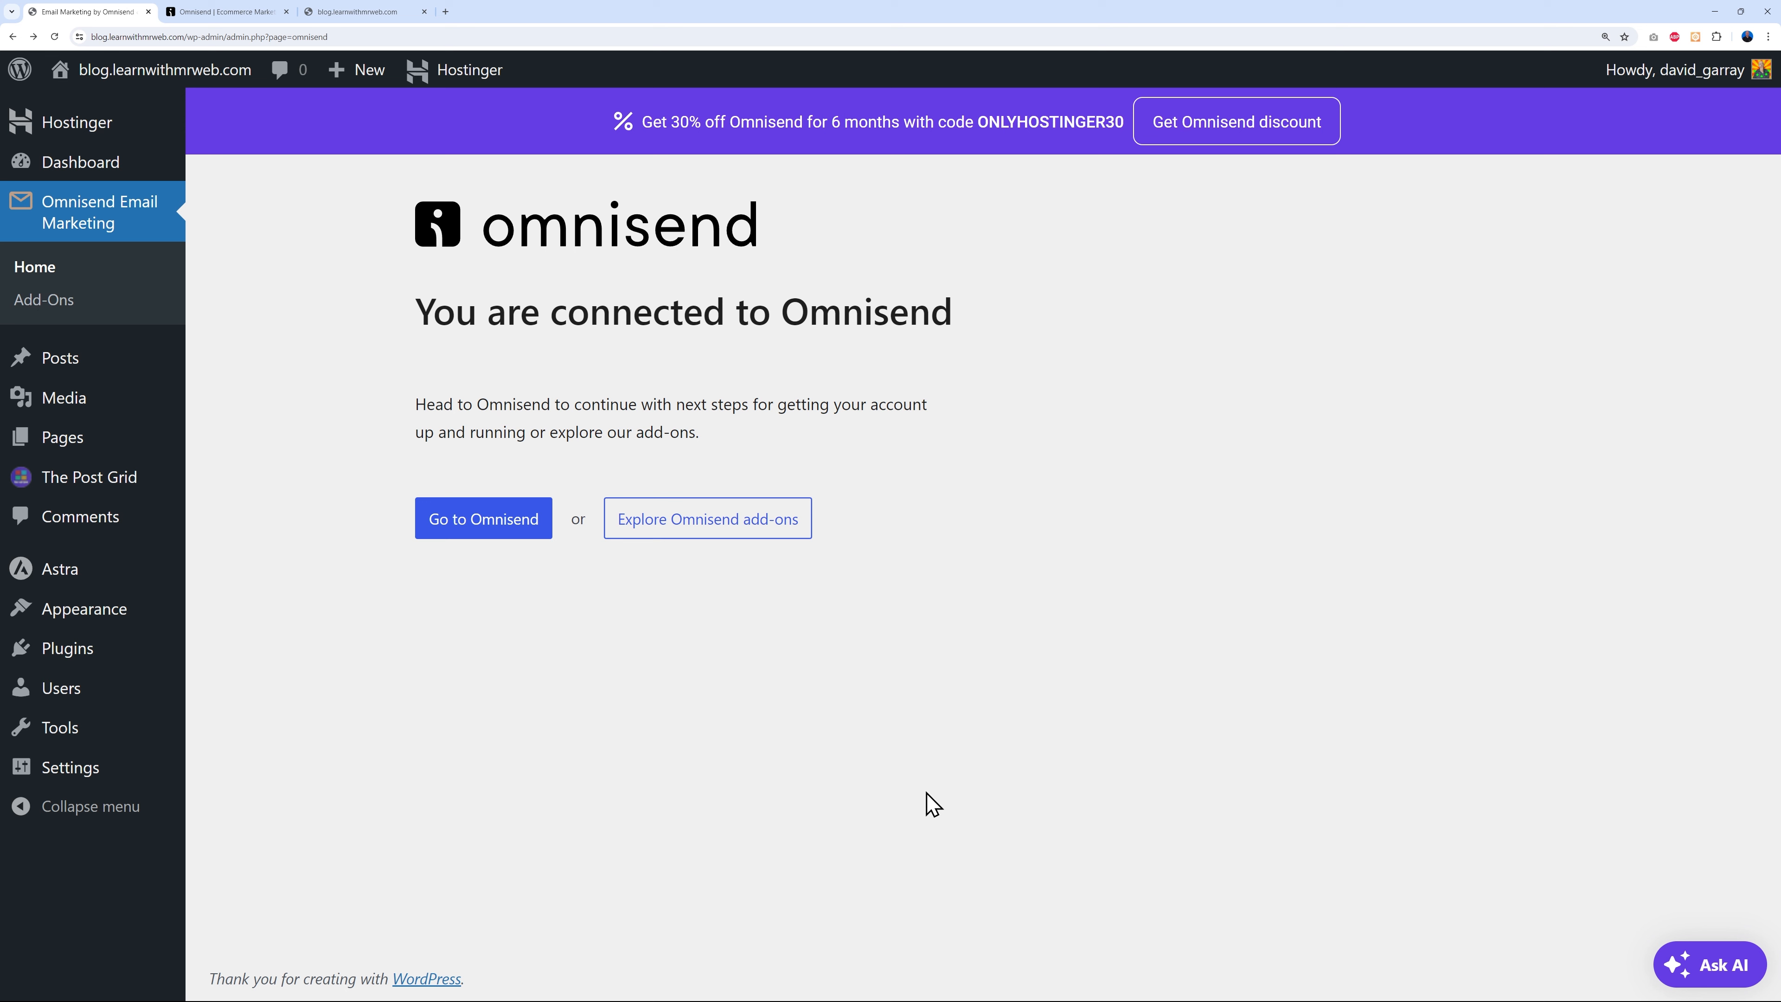
left_click(230, 14)
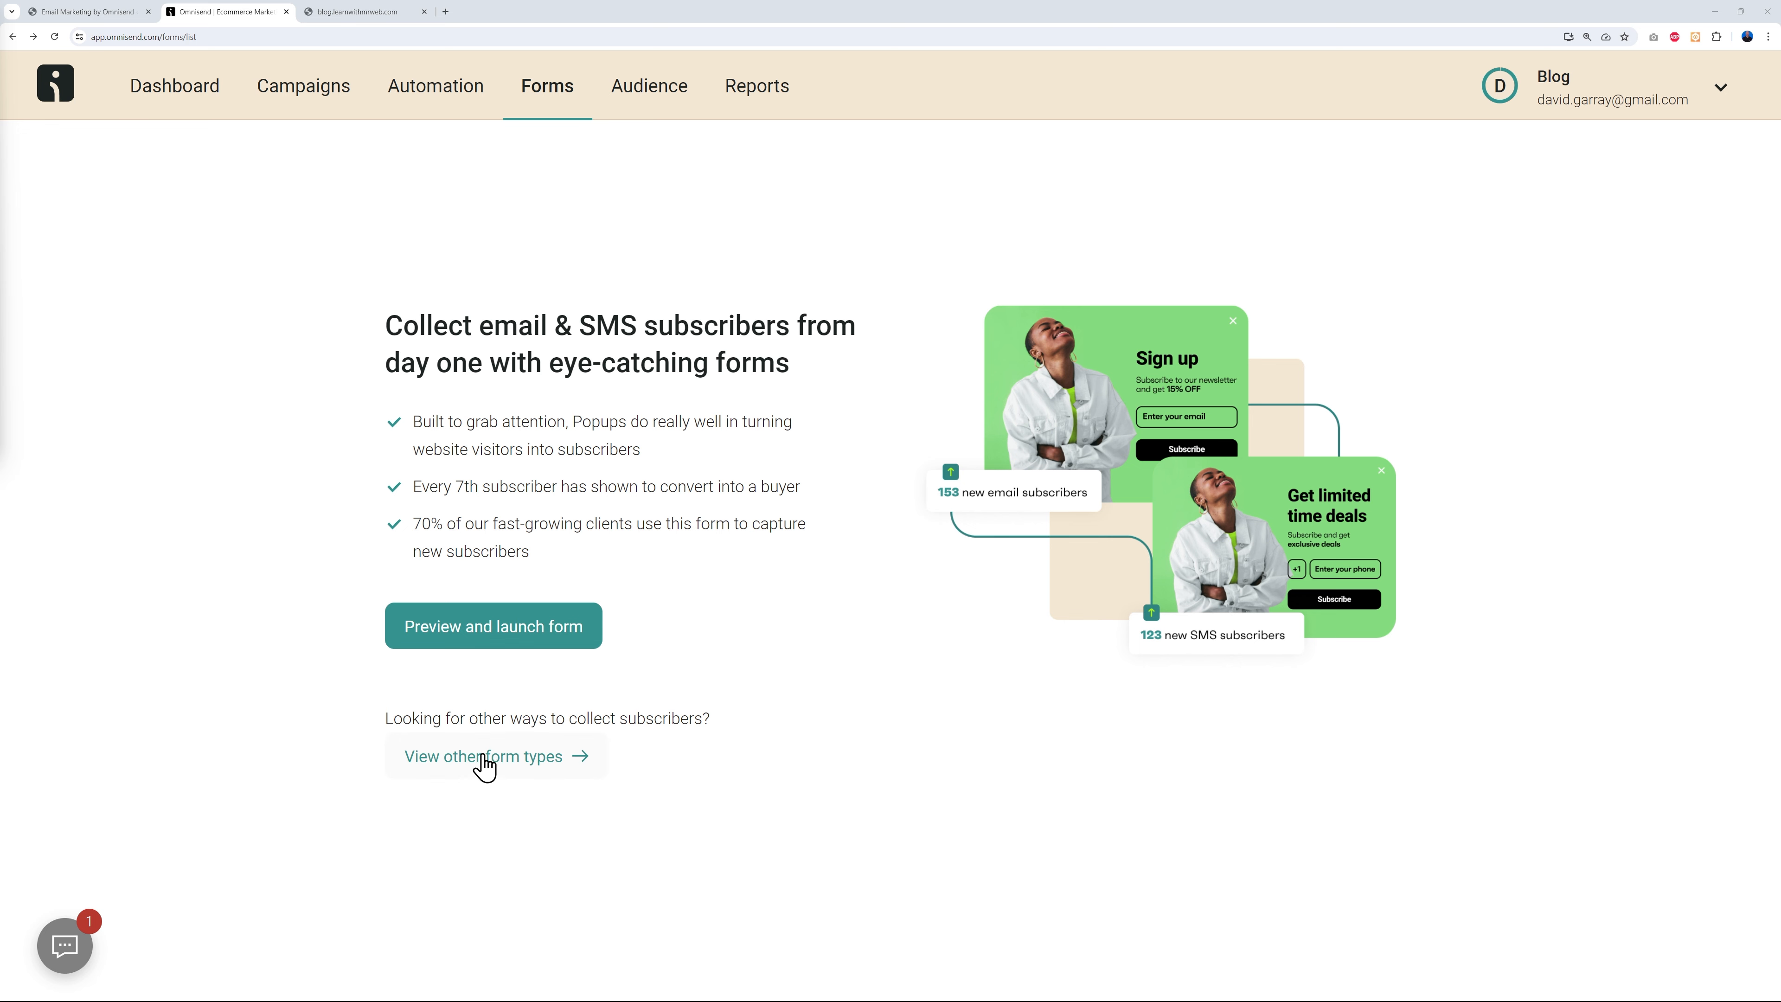
- Browse other form types, filtering templates to Collect subscribers and Popup
left_click(516, 767)
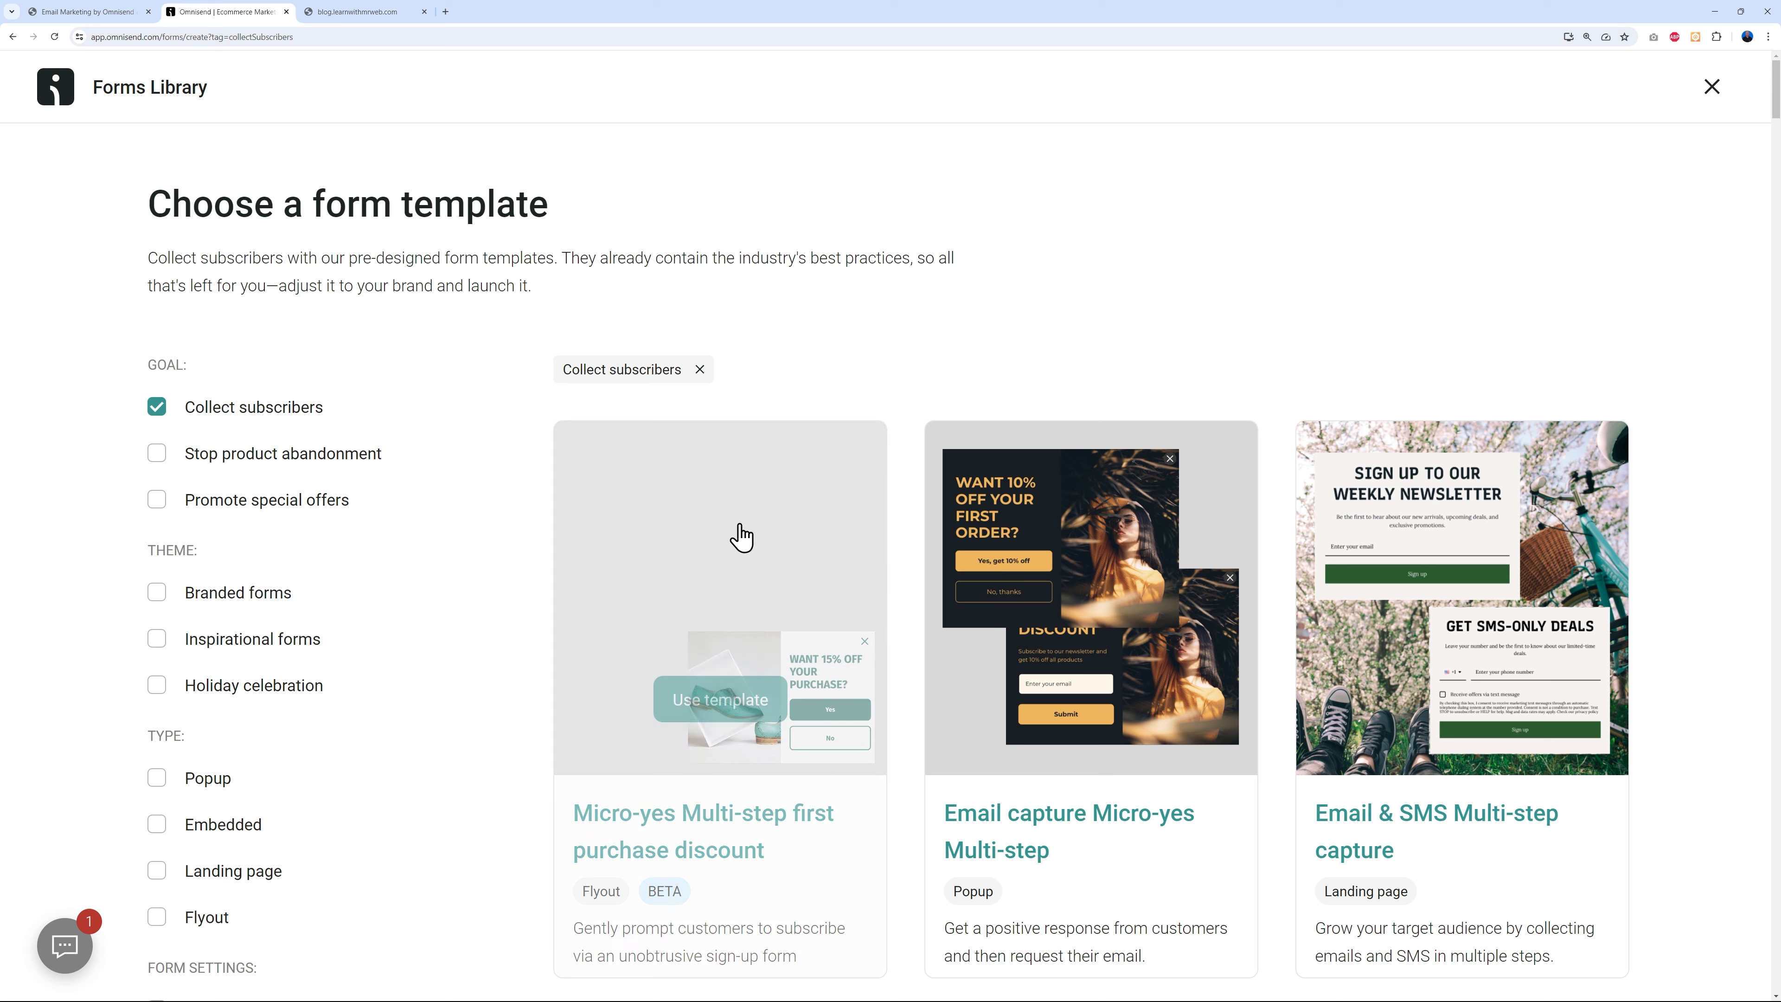
left_click(157, 408)
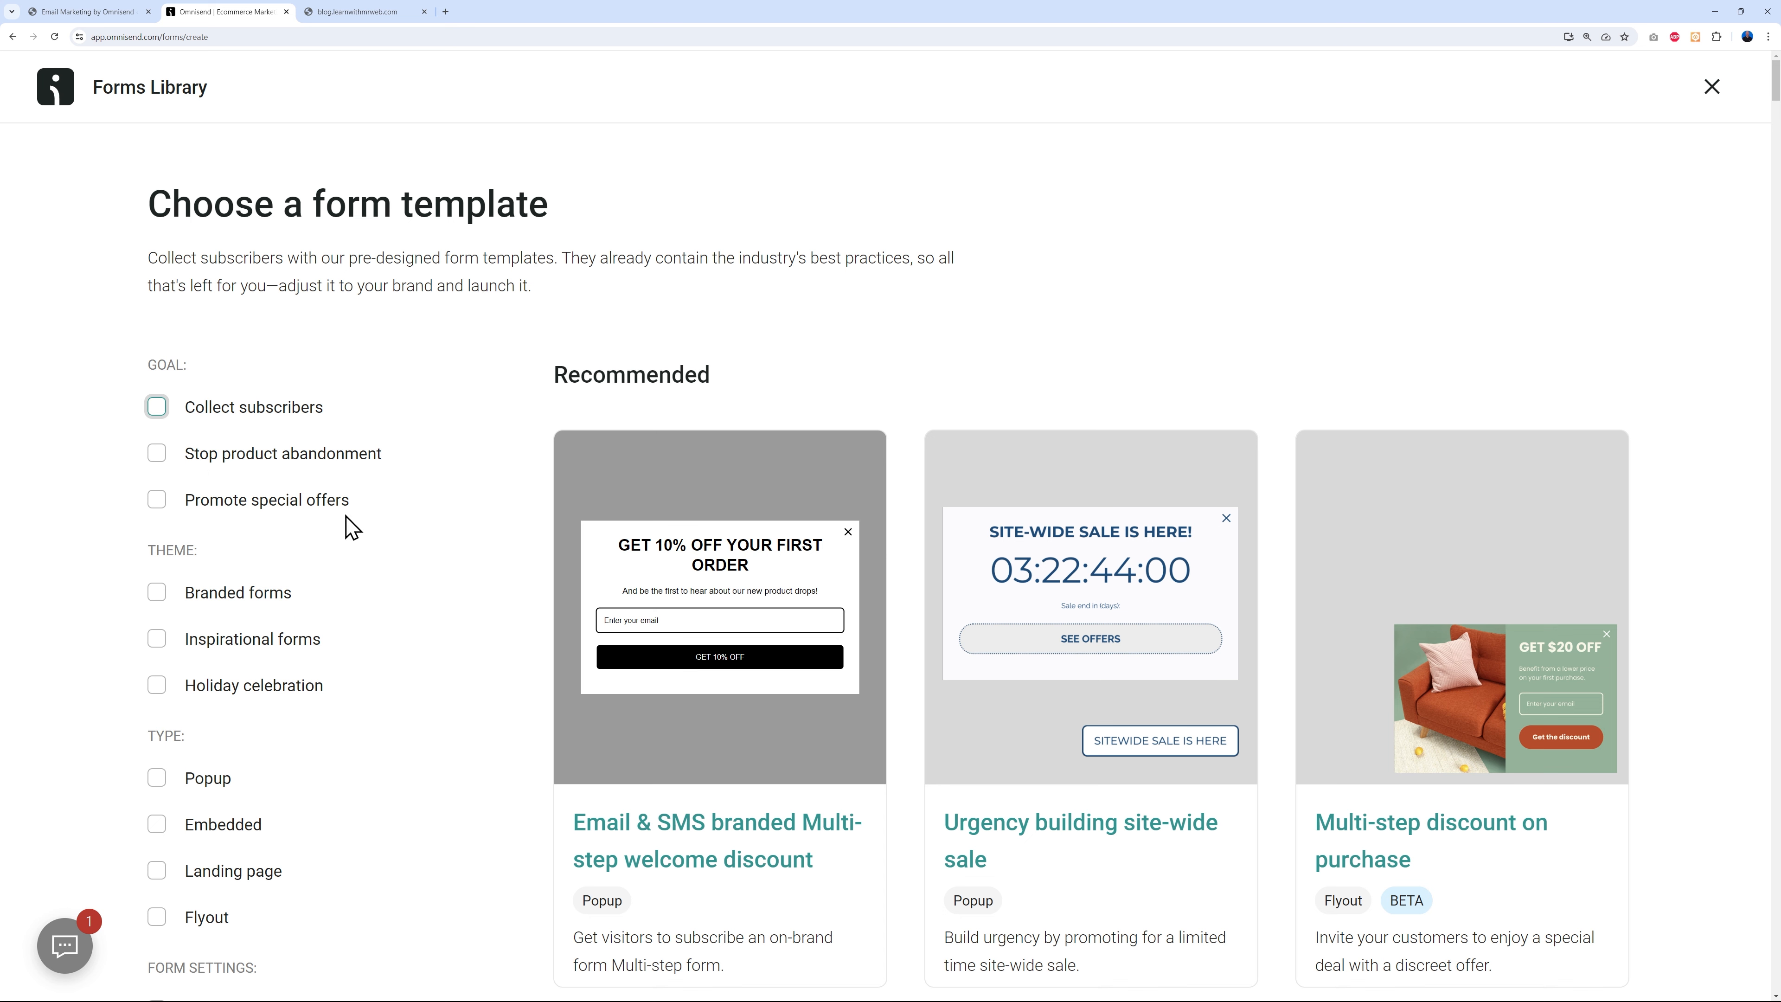
left_click(157, 407)
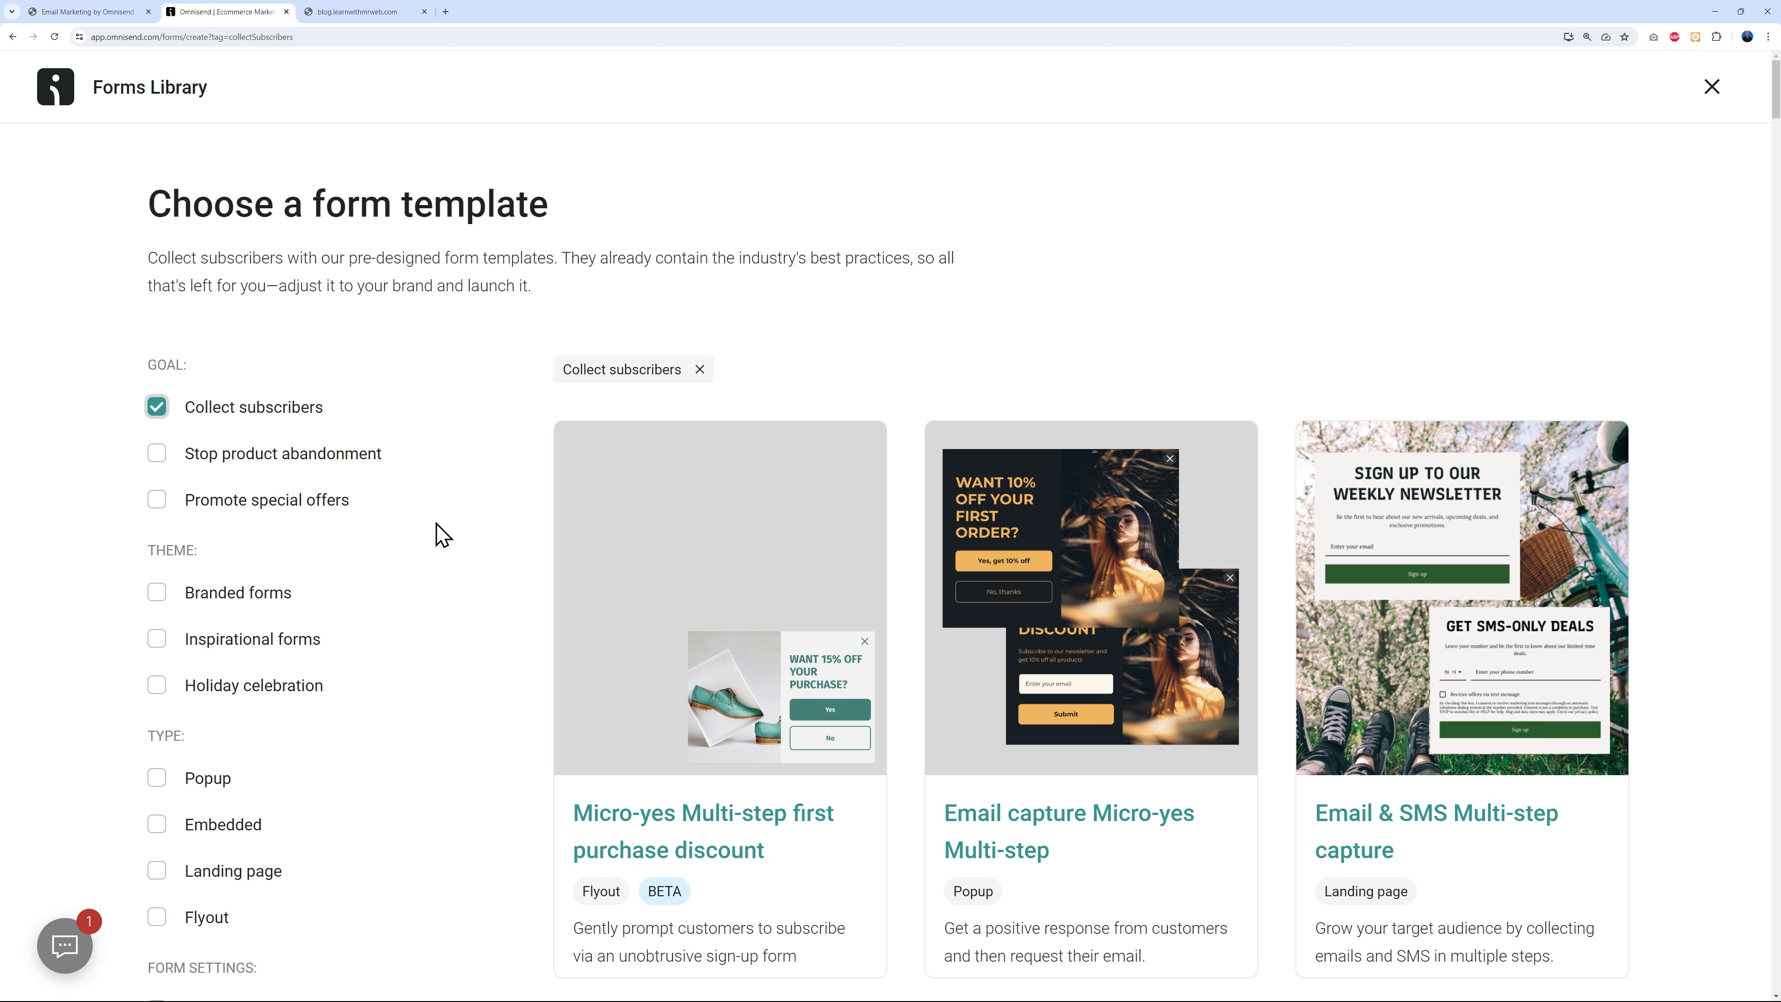
scroll(447, 535, "down", 5)
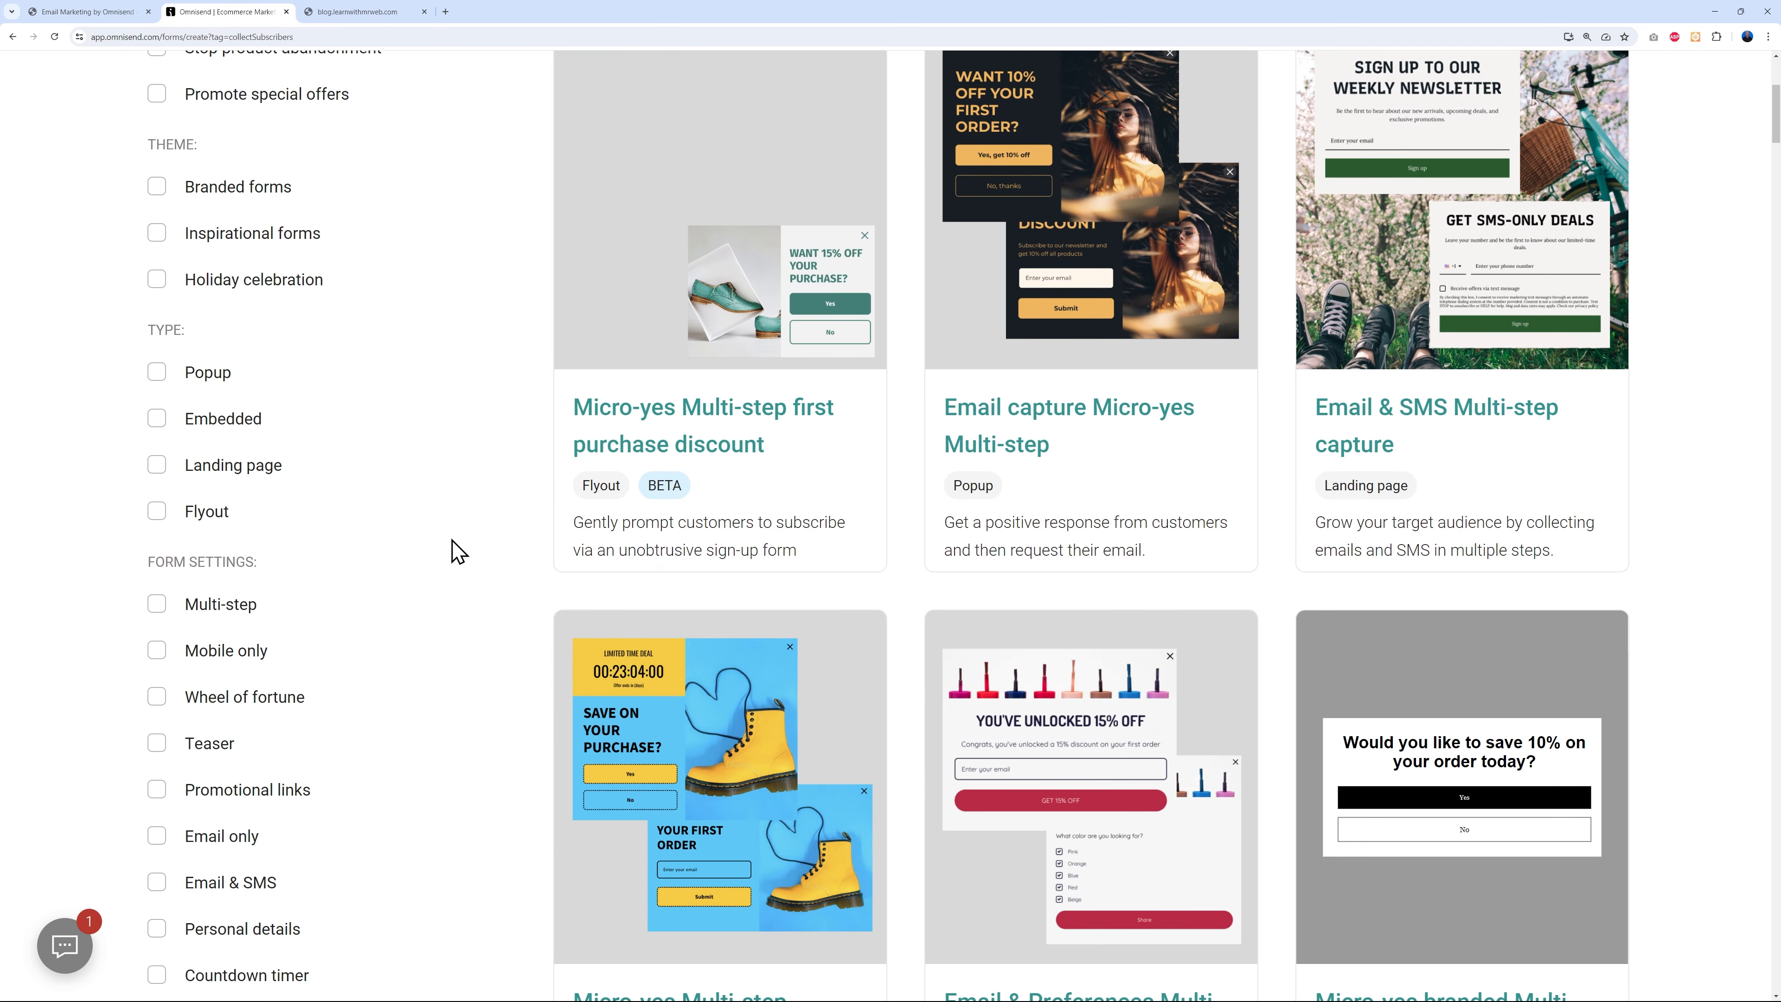
left_click(163, 376)
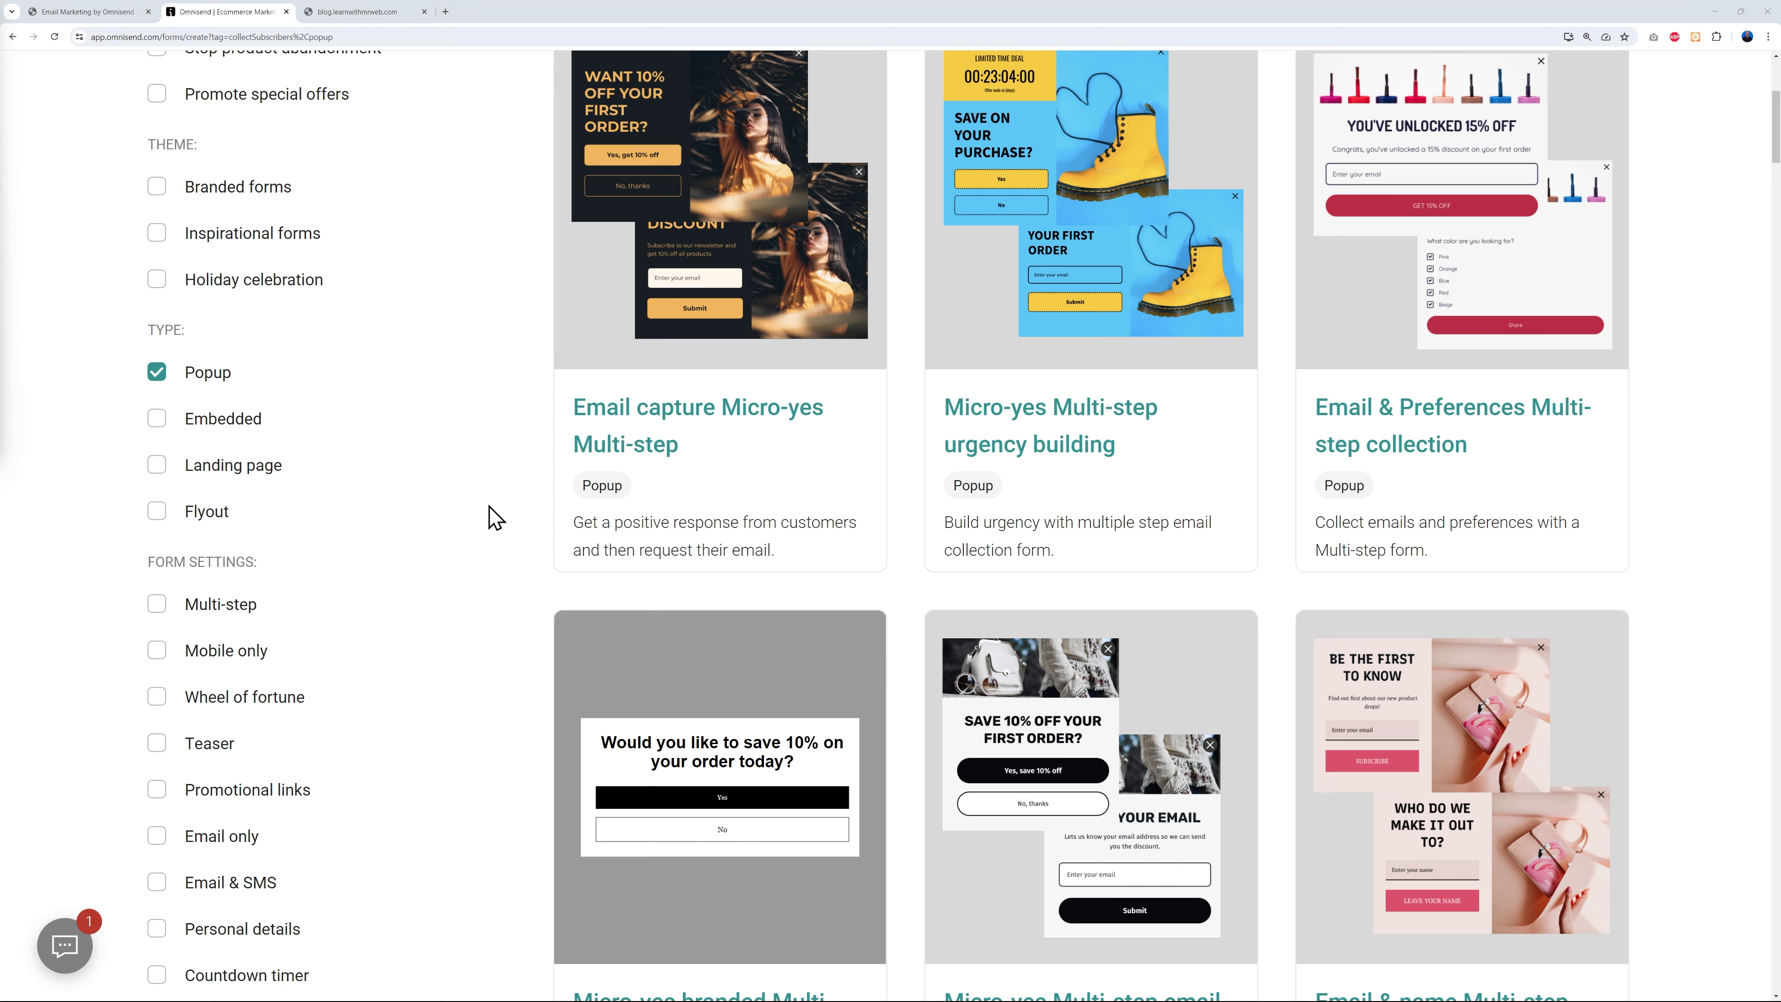
- Scroll the popup templates and start from the mobile Email capture template
scroll(494, 518, "down", 10)
scroll(504, 540, "down", 9)
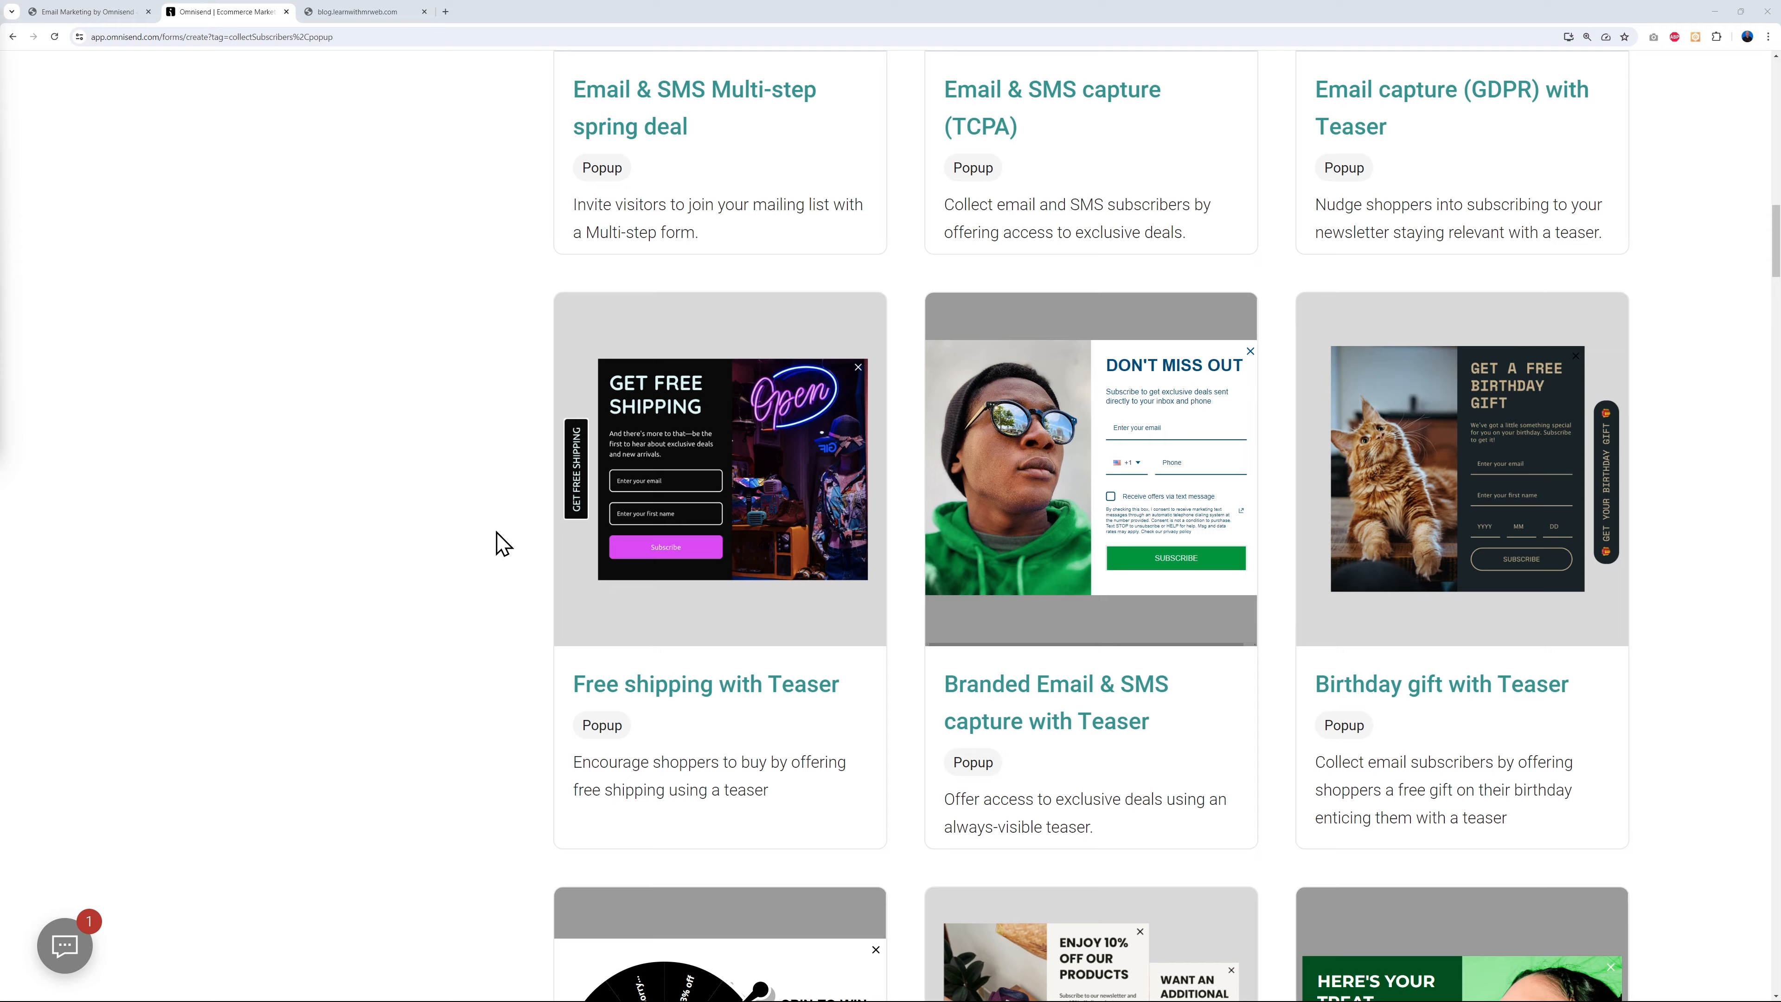
scroll(504, 543, "down", 8)
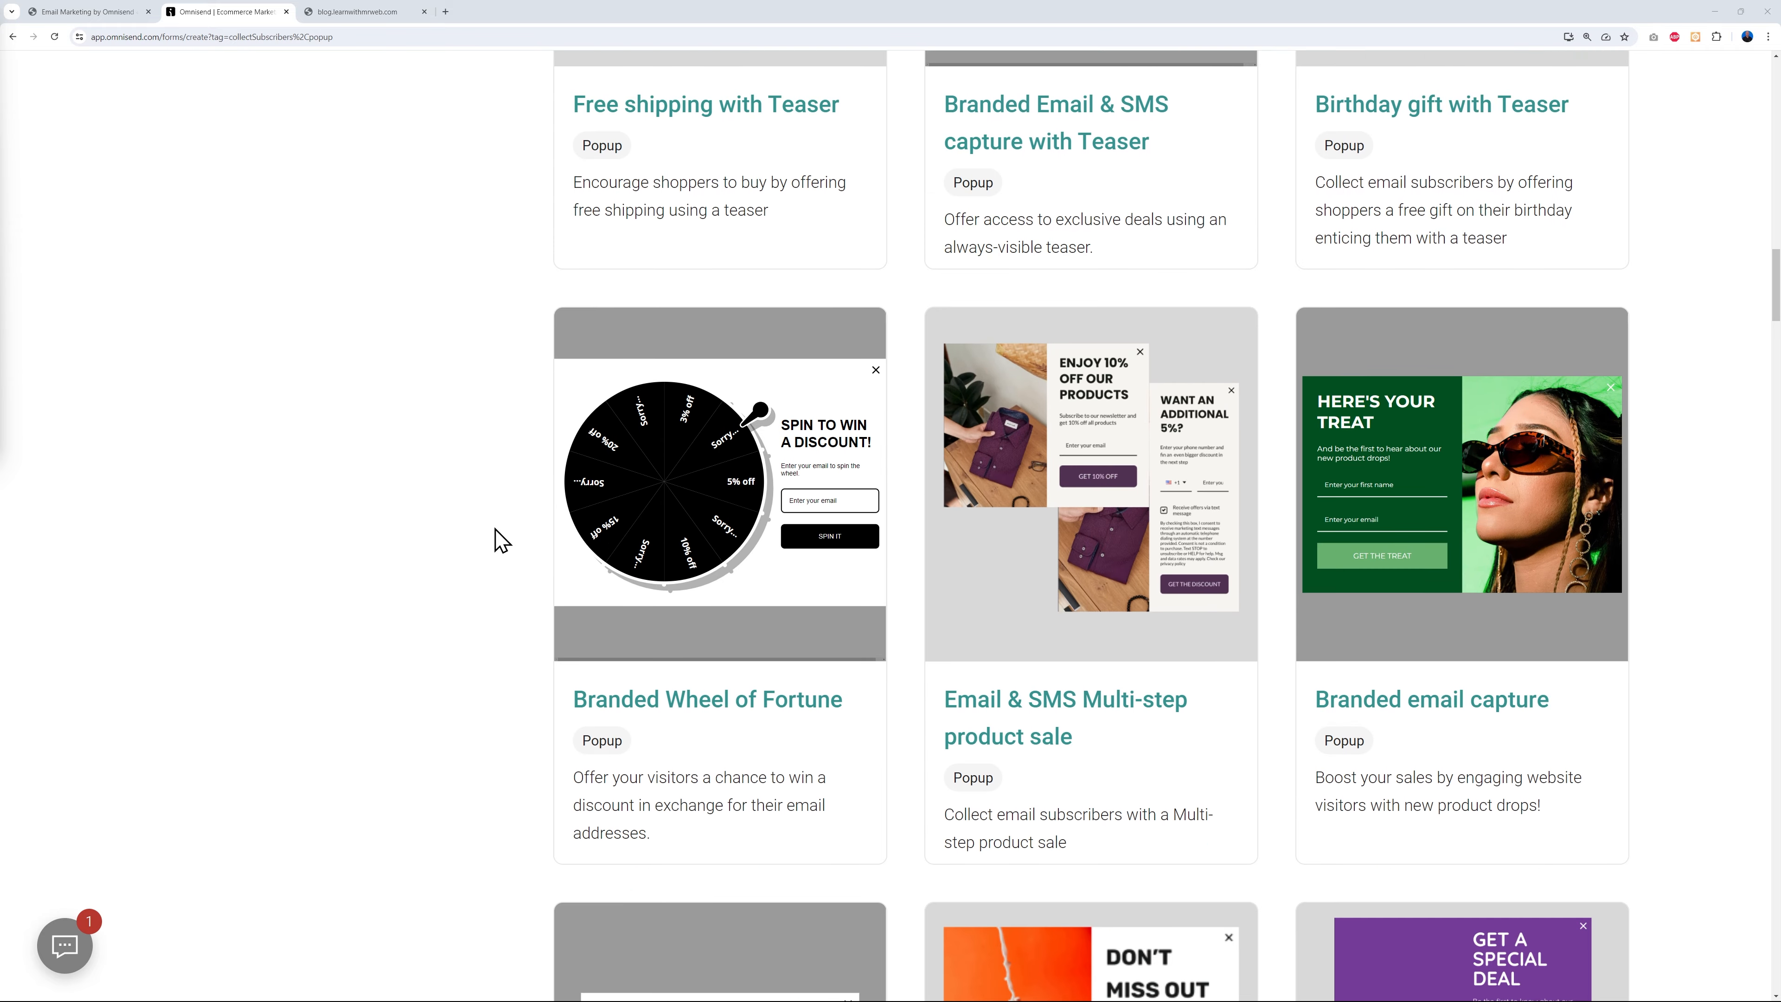
scroll(502, 540, "down", 6)
scroll(501, 540, "up", 20)
scroll(502, 540, "up", 12)
scroll(501, 541, "down", 7)
scroll(502, 540, "down", 20)
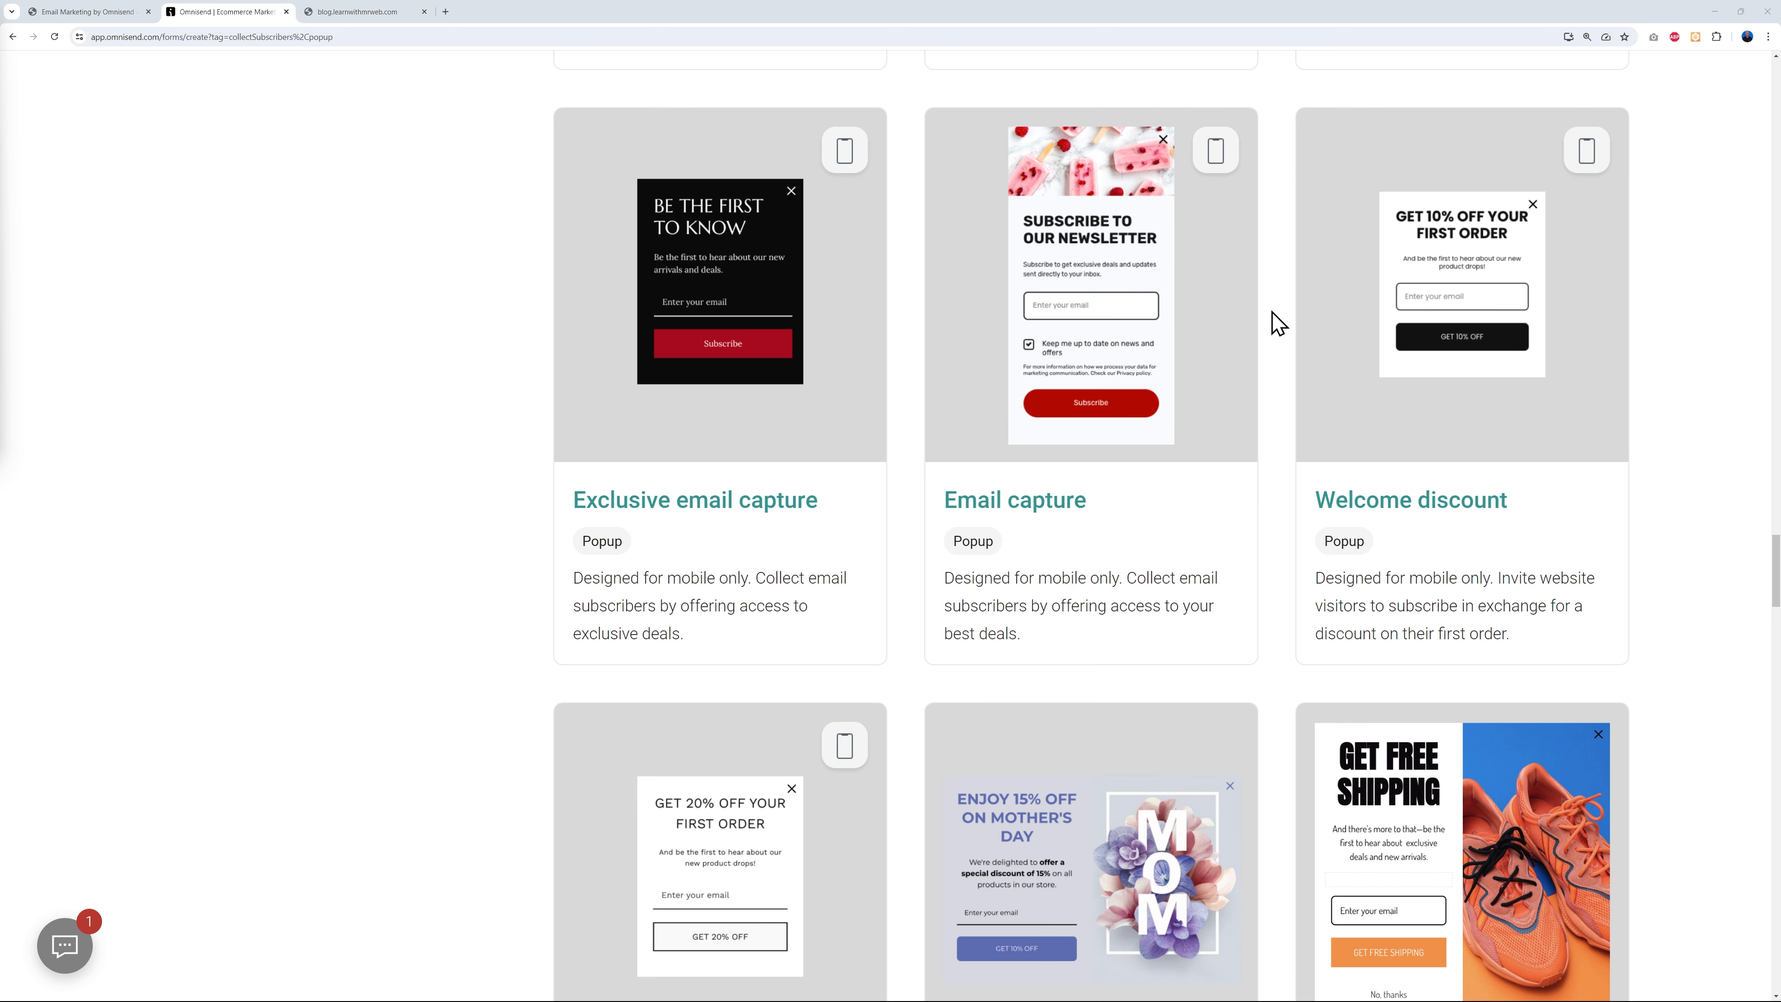
left_click(1095, 400)
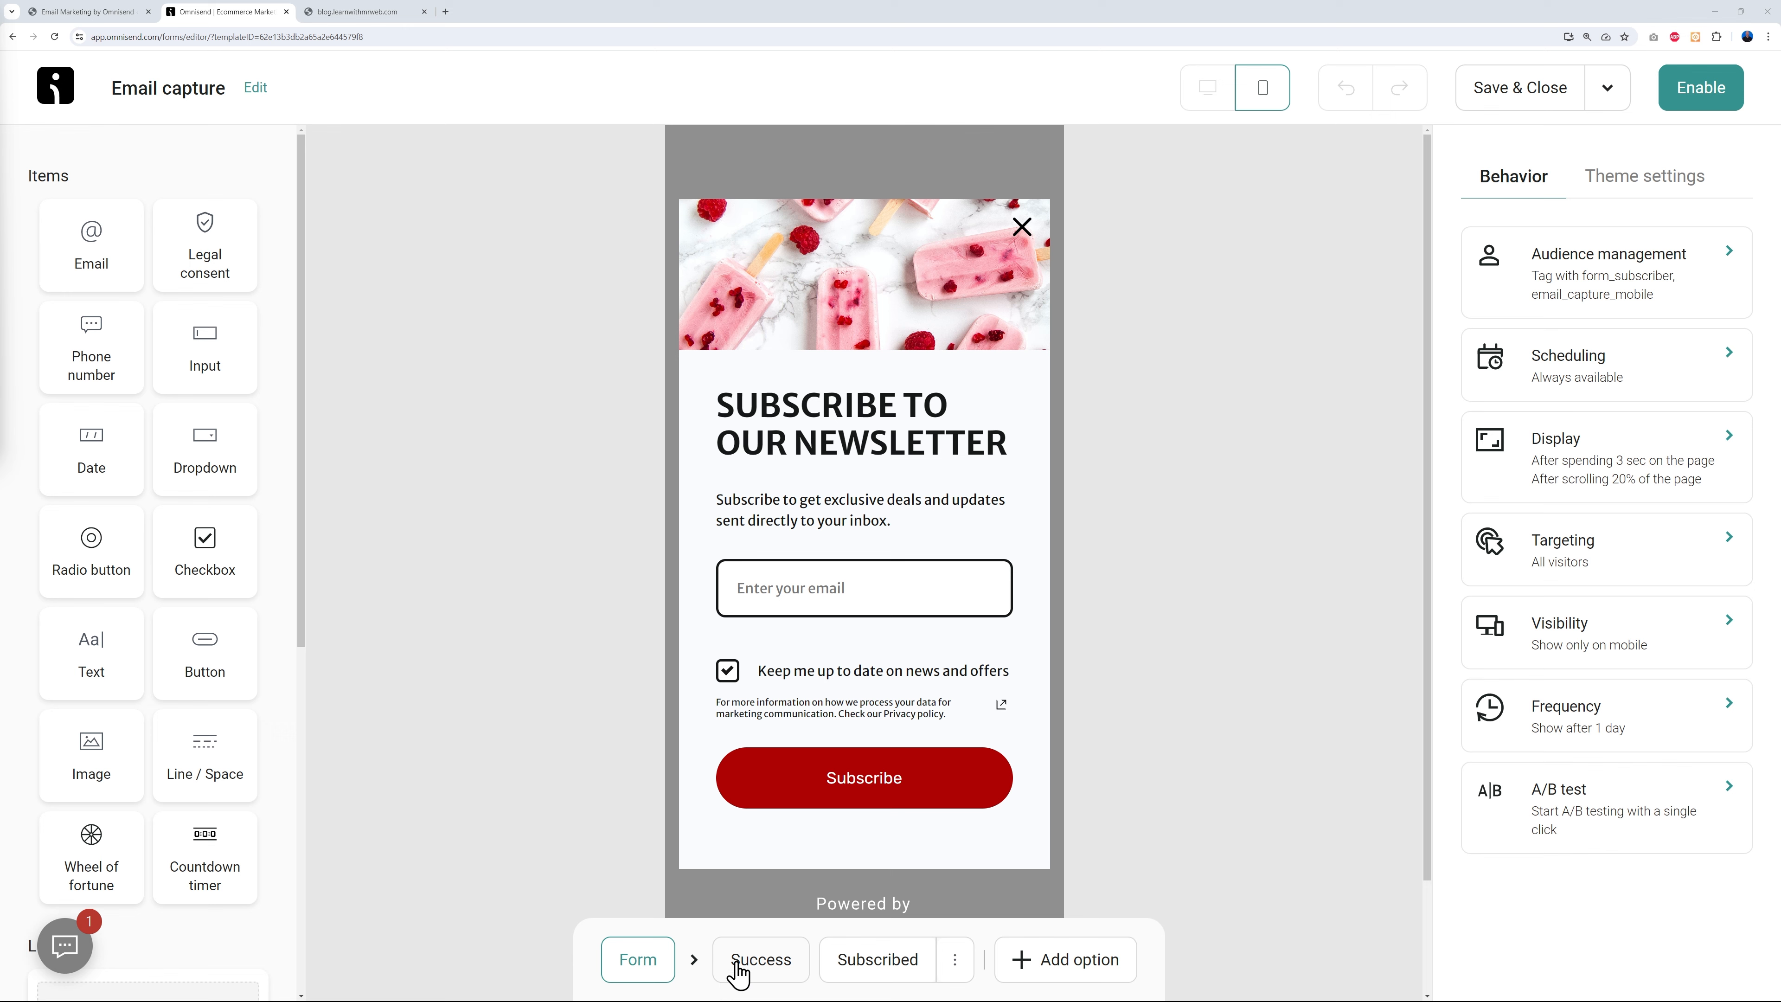
- Preview the form's Success and Subscribed screens, then return to the Form screen
left_click(750, 961)
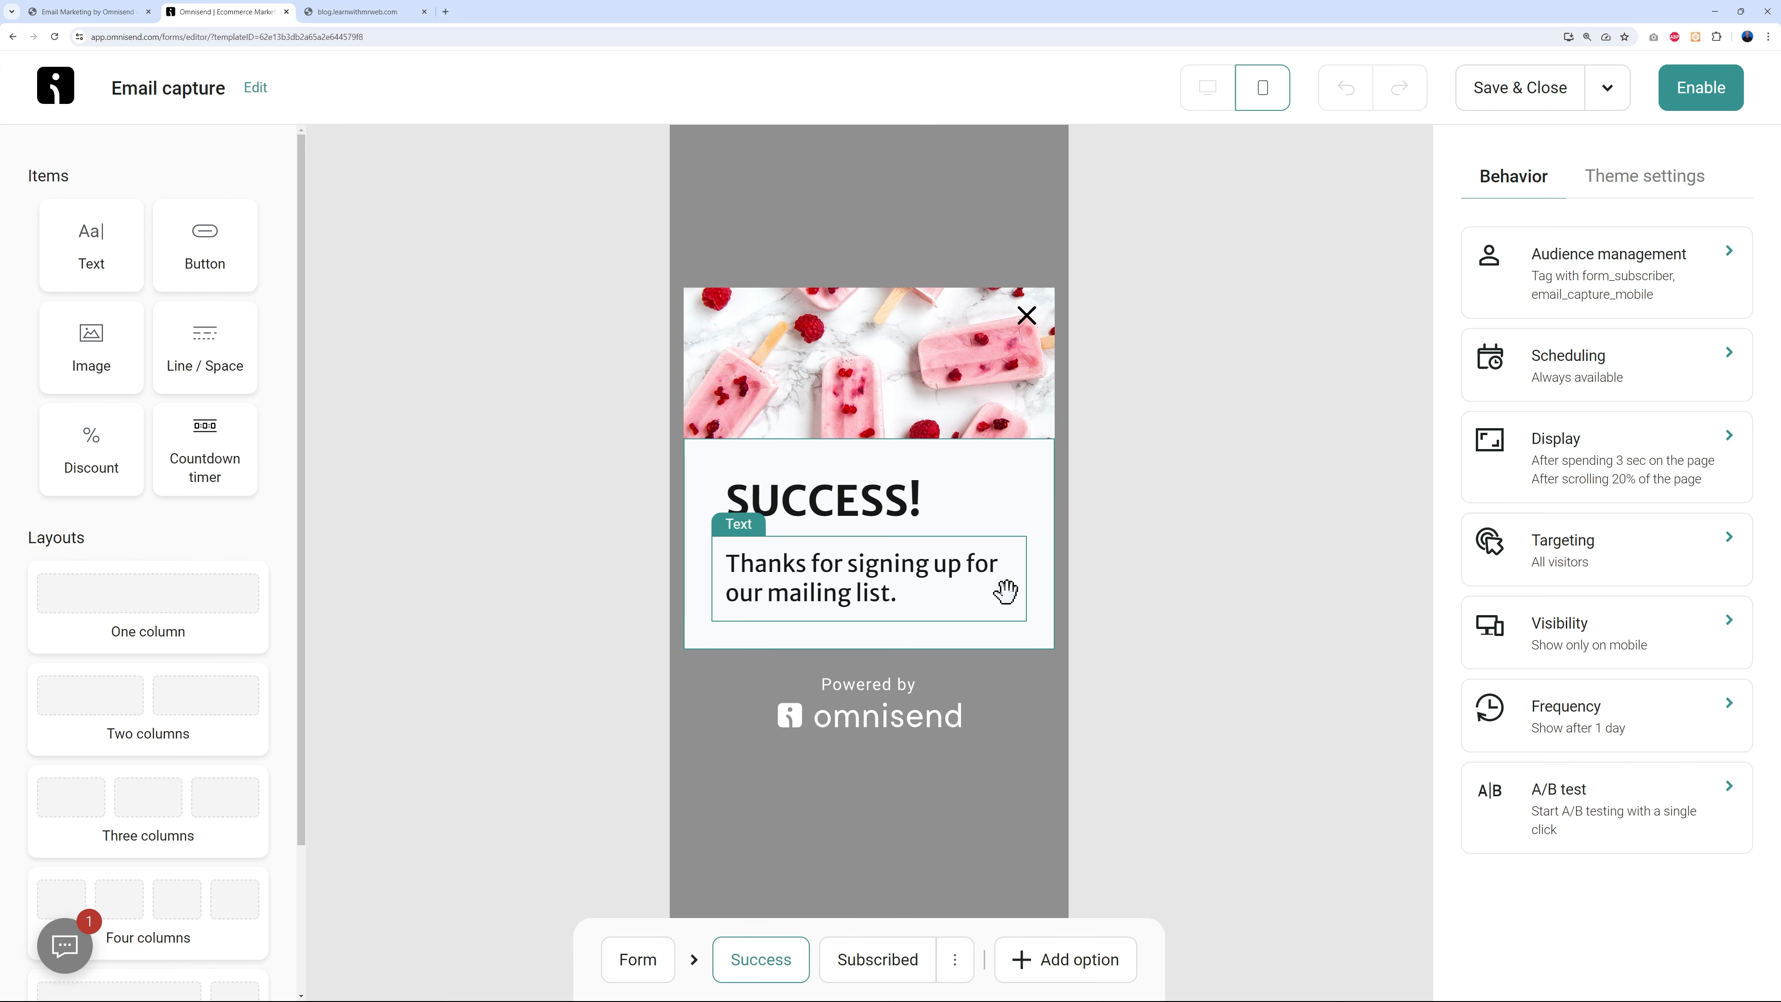
left_click(885, 965)
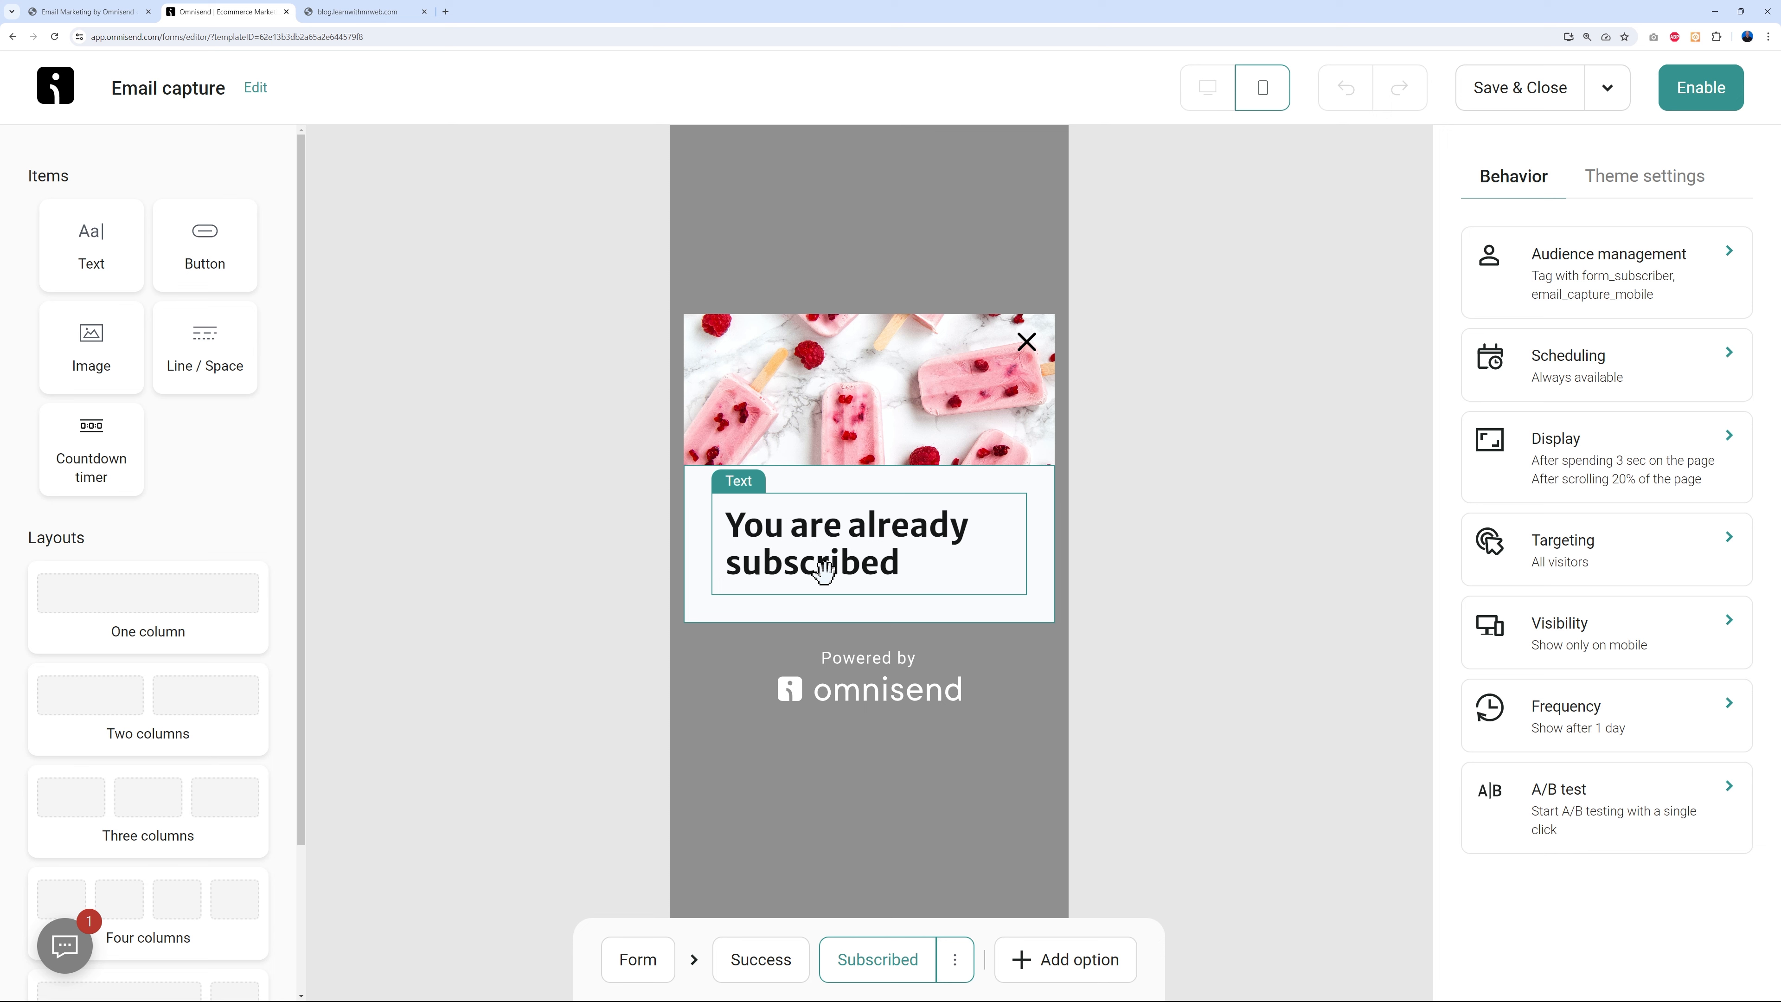
left_click(651, 964)
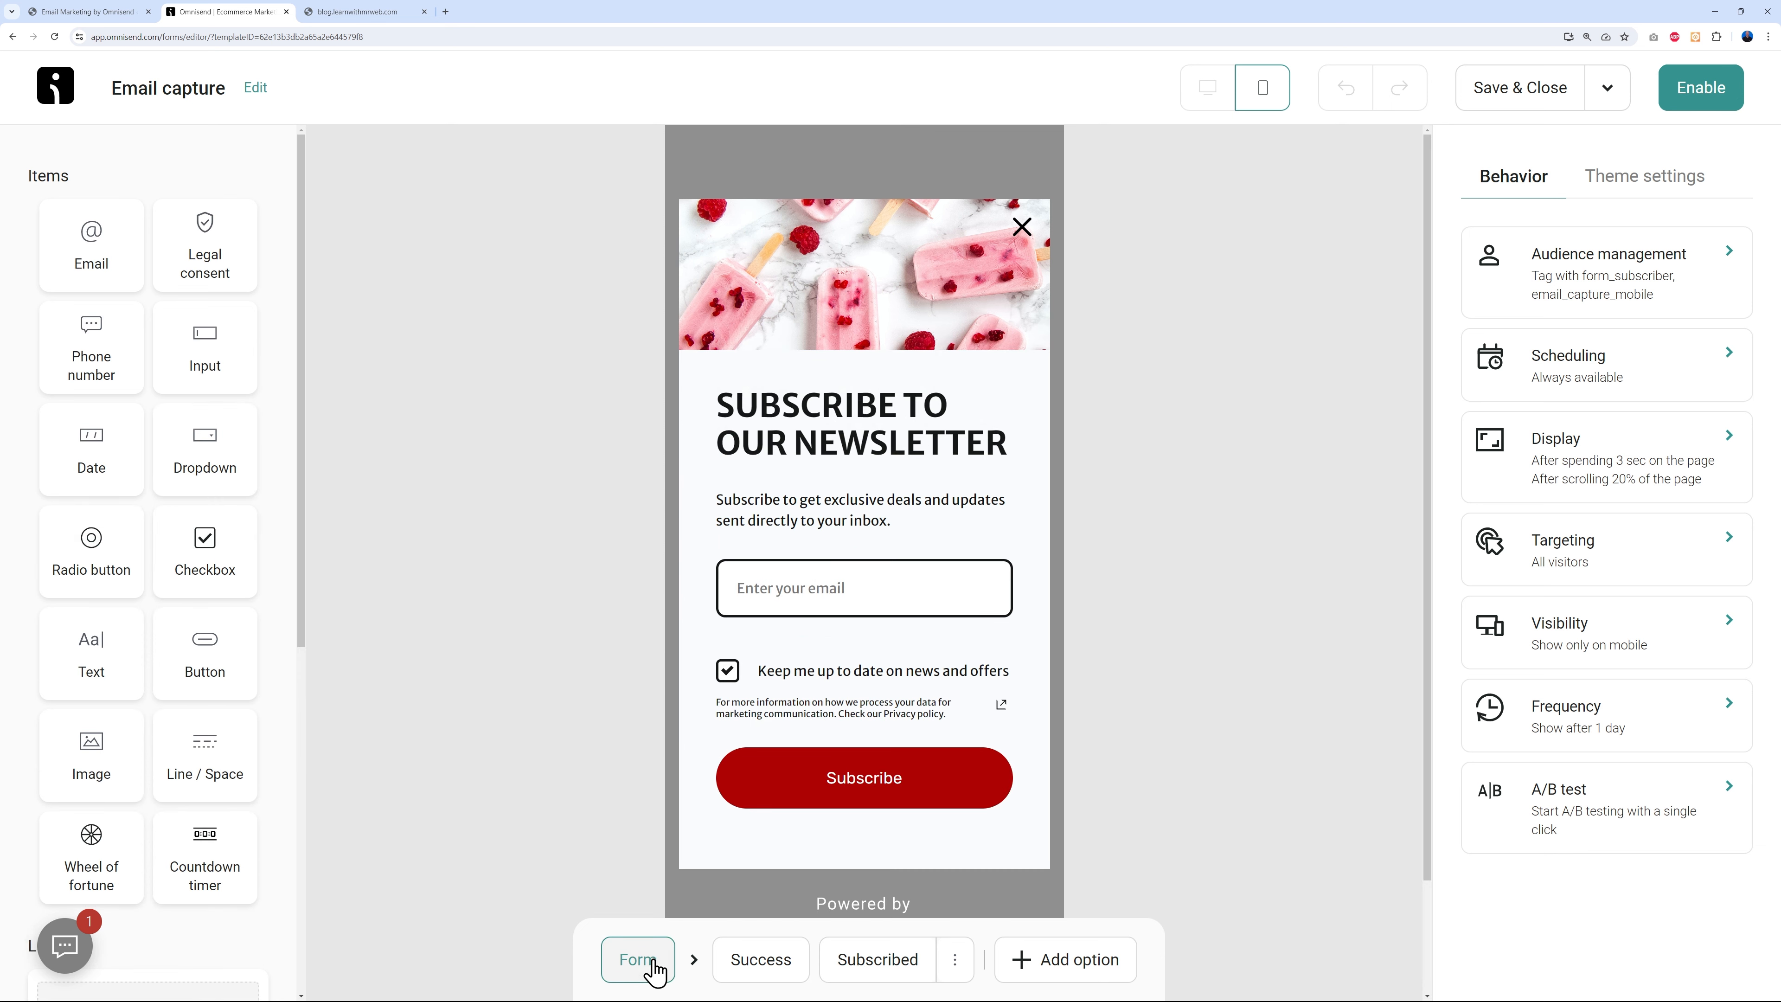
- Add a second form step, delete it again, and bring up the Form layout settings
left_click(1050, 966)
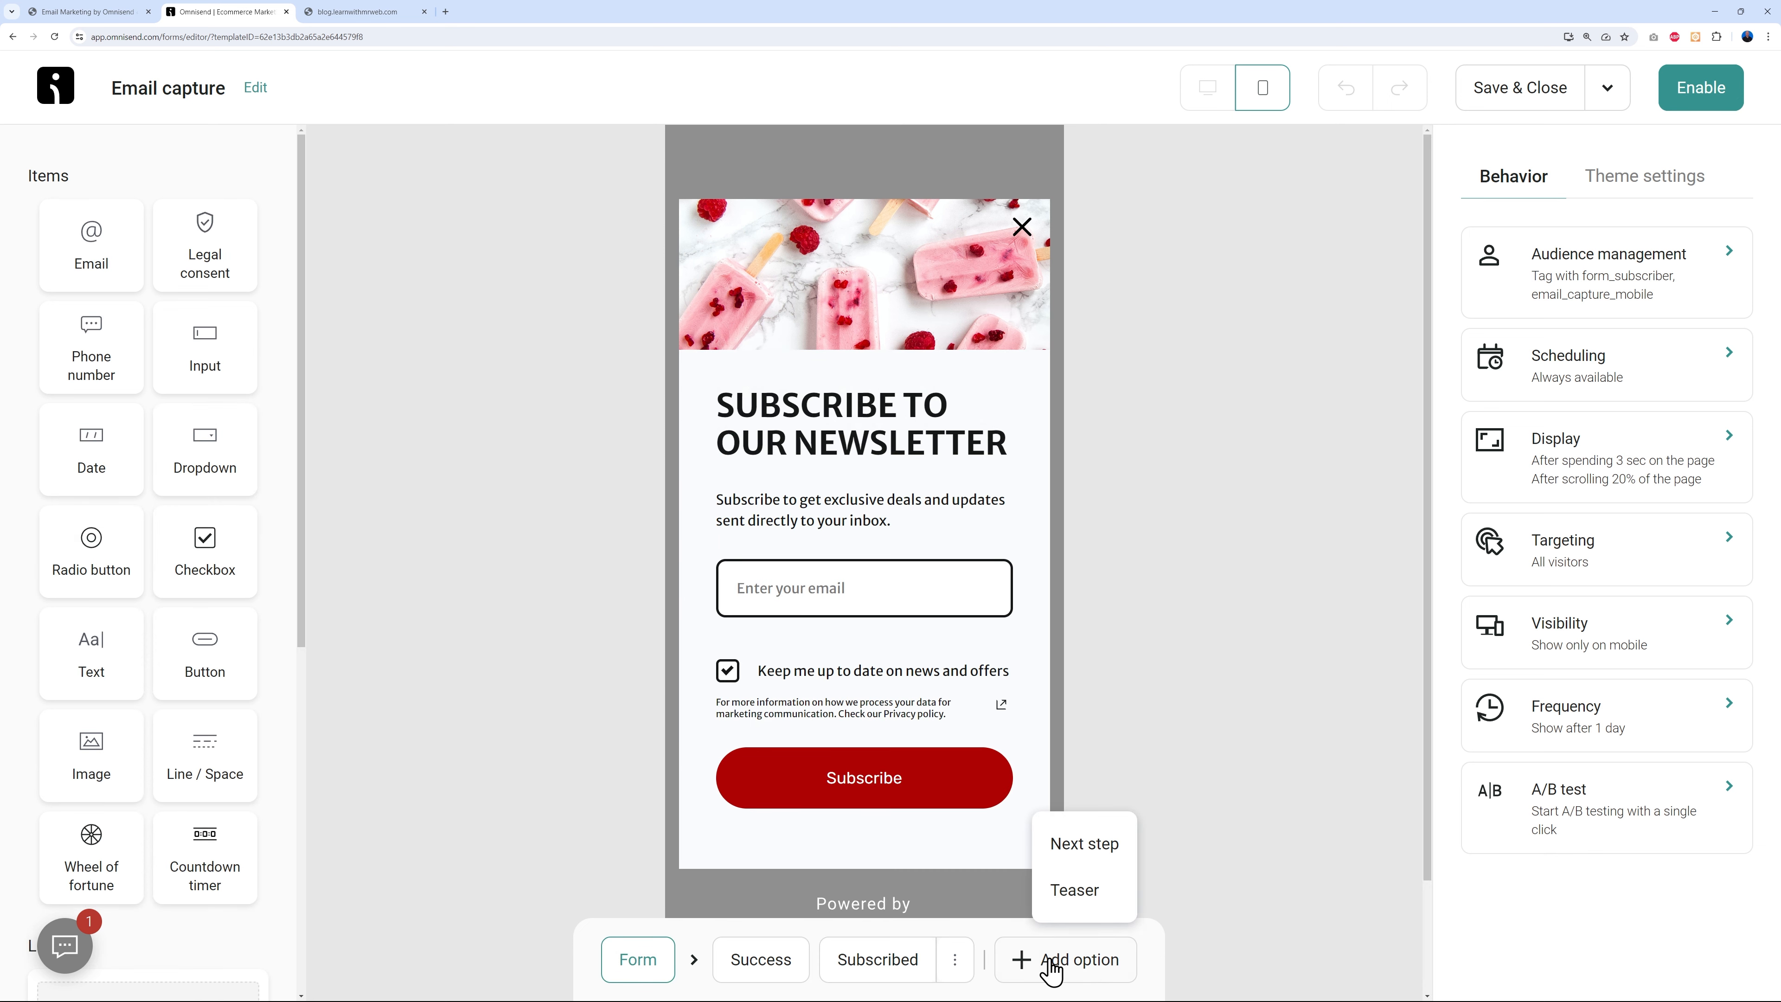
left_click(1084, 844)
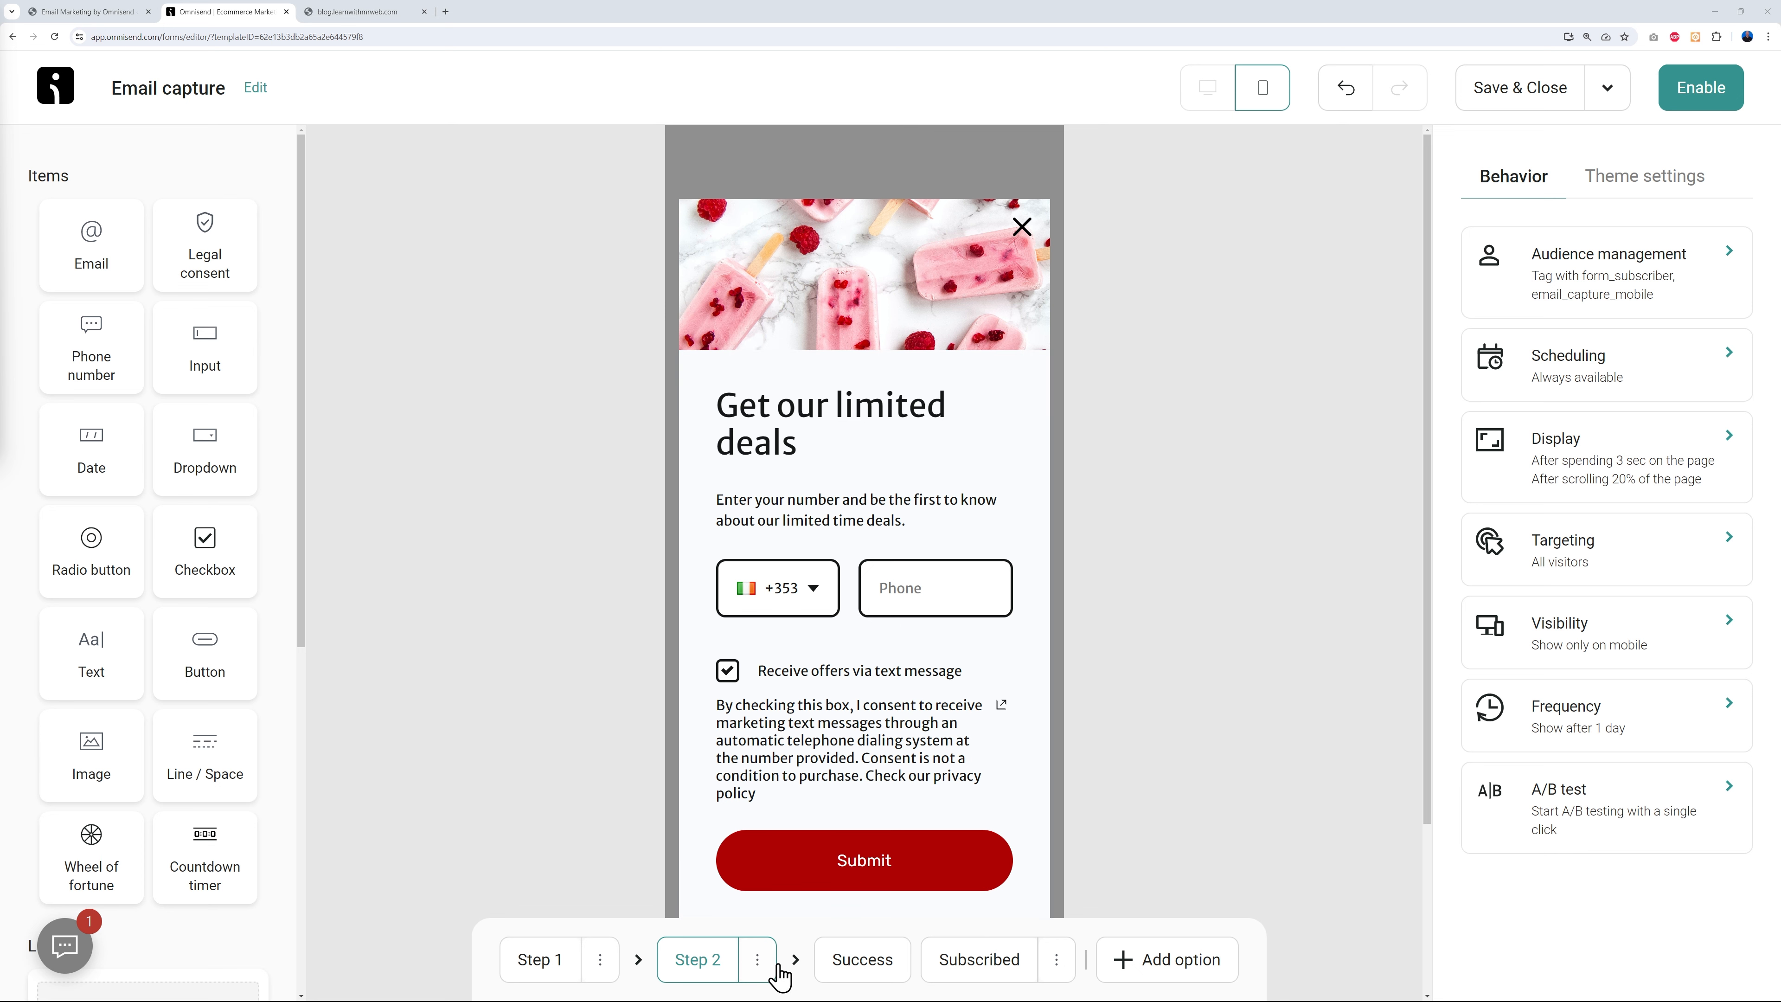
left_click(757, 959)
left_click(735, 910)
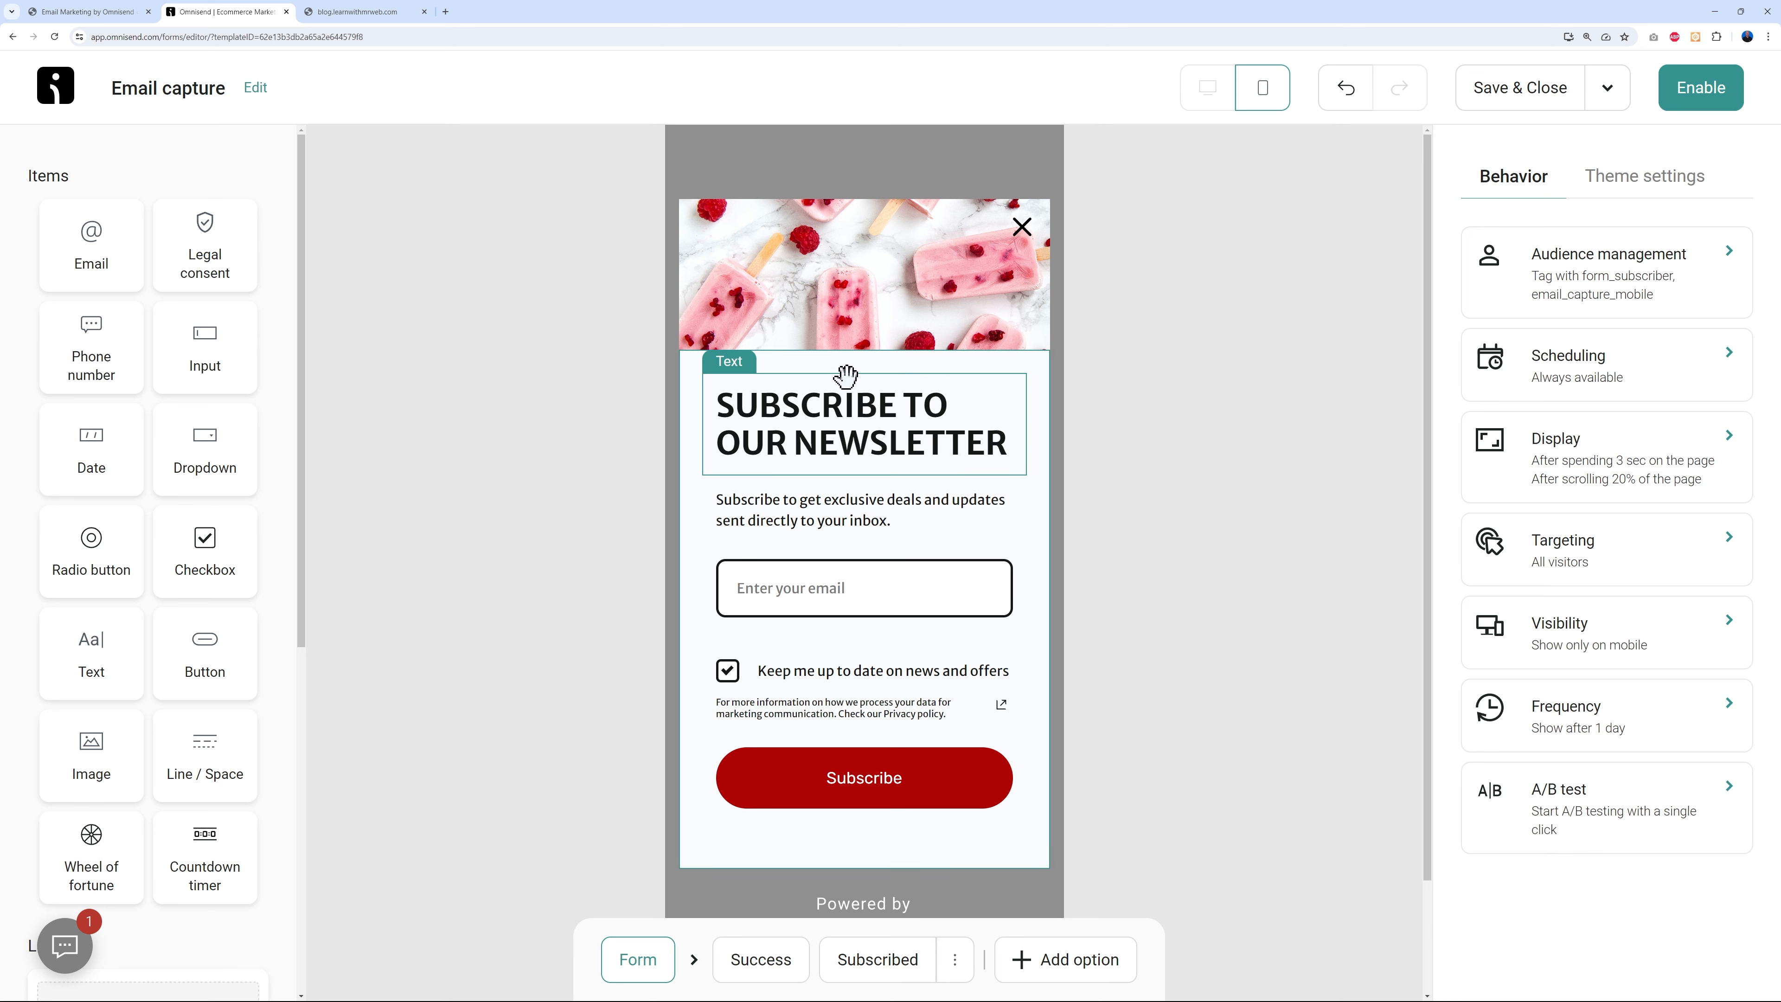
left_click(861, 300)
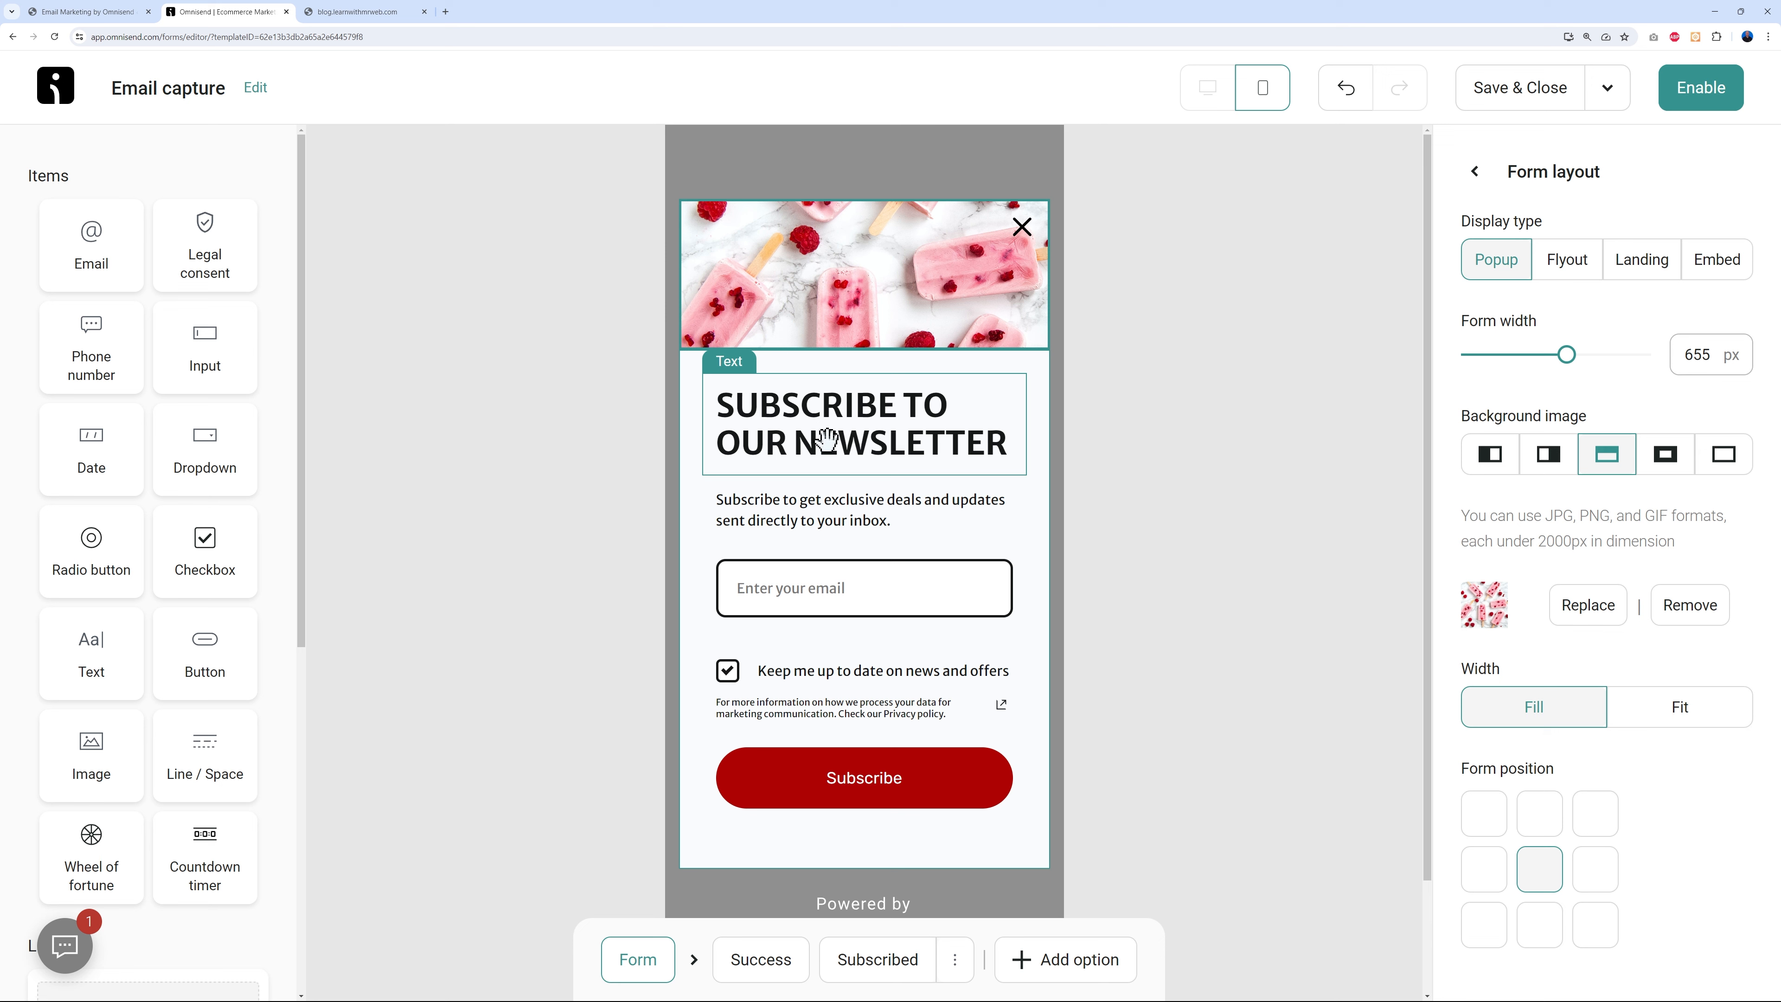
- Type 'TYPE YOUR TEXT HERE' into the newsletter headline, then delete it, keeping the original wording
left_click(846, 457)
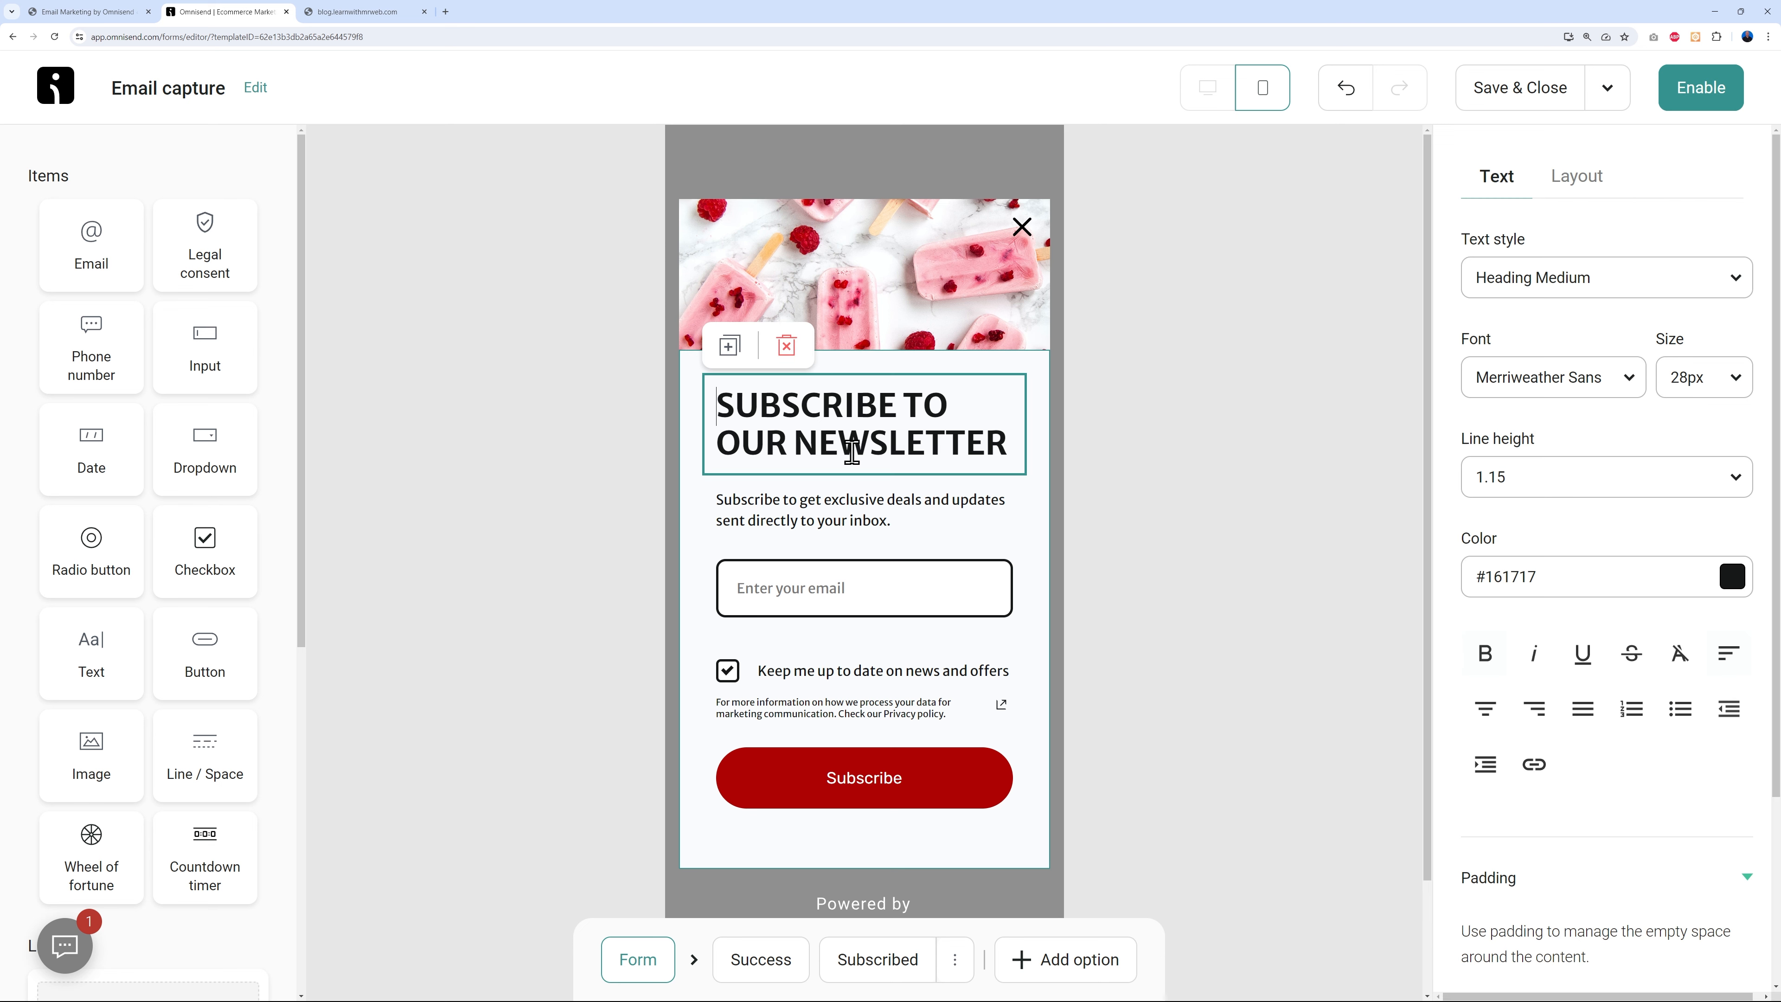
type("TYPE YOUR TE")
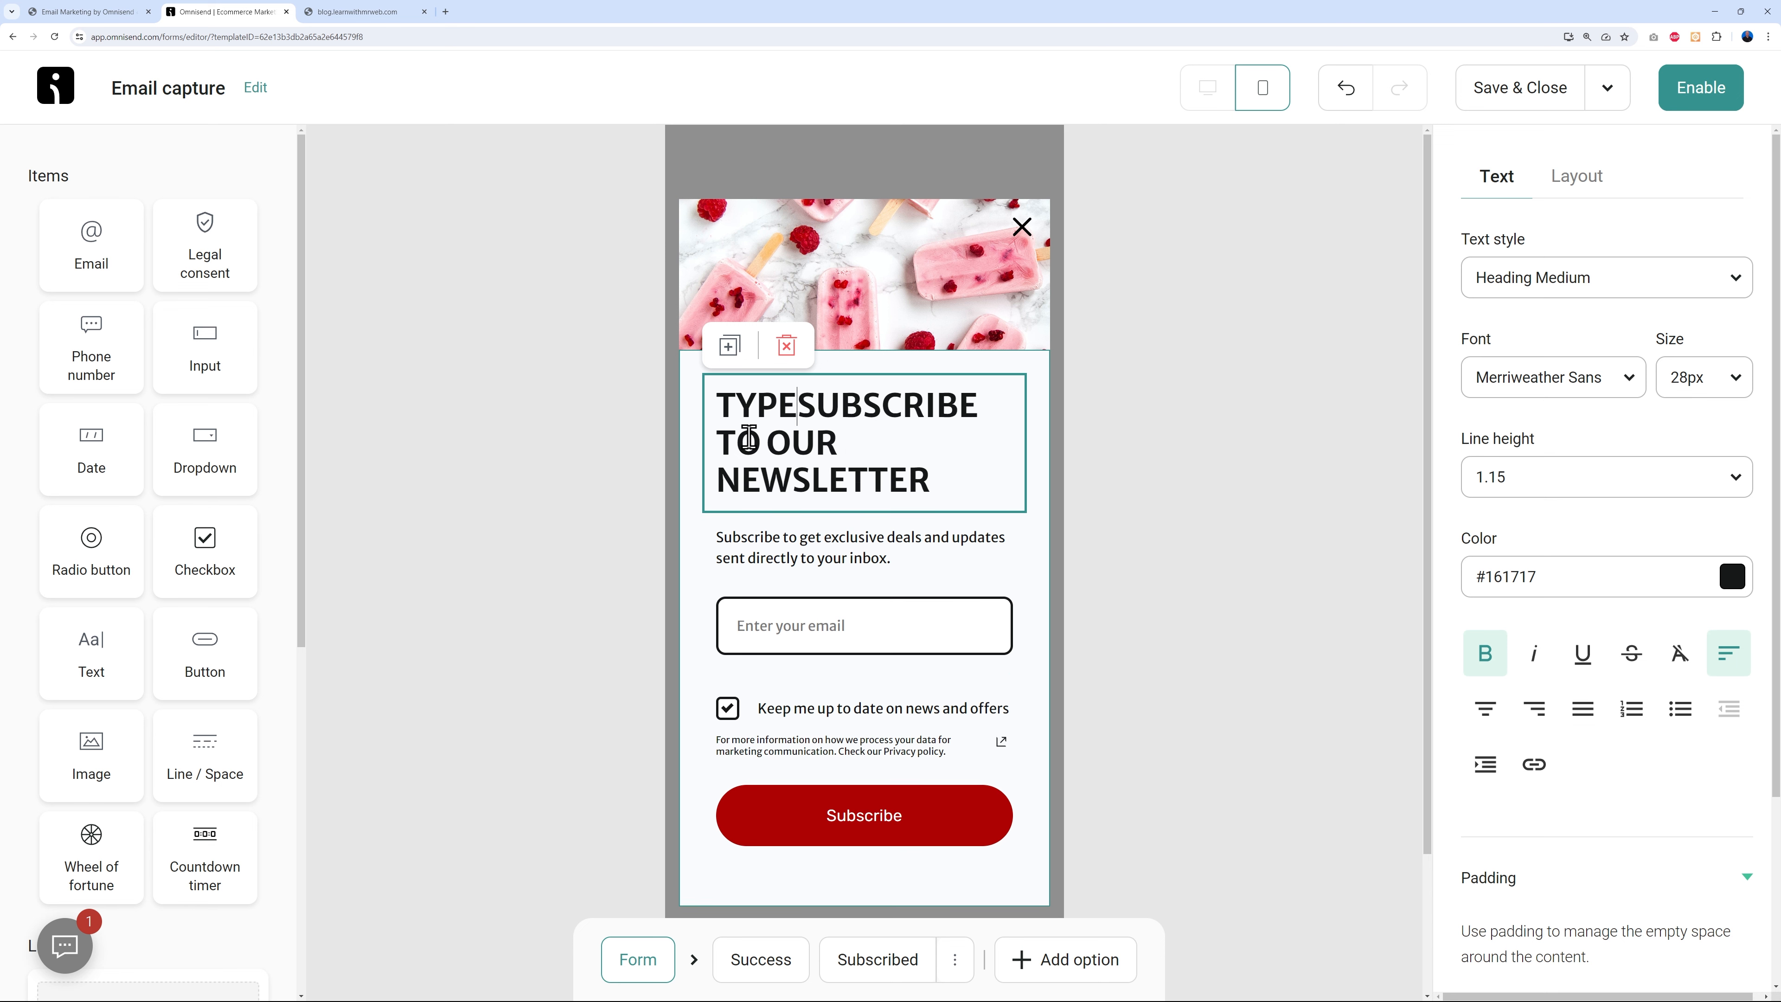
type("XT HERE")
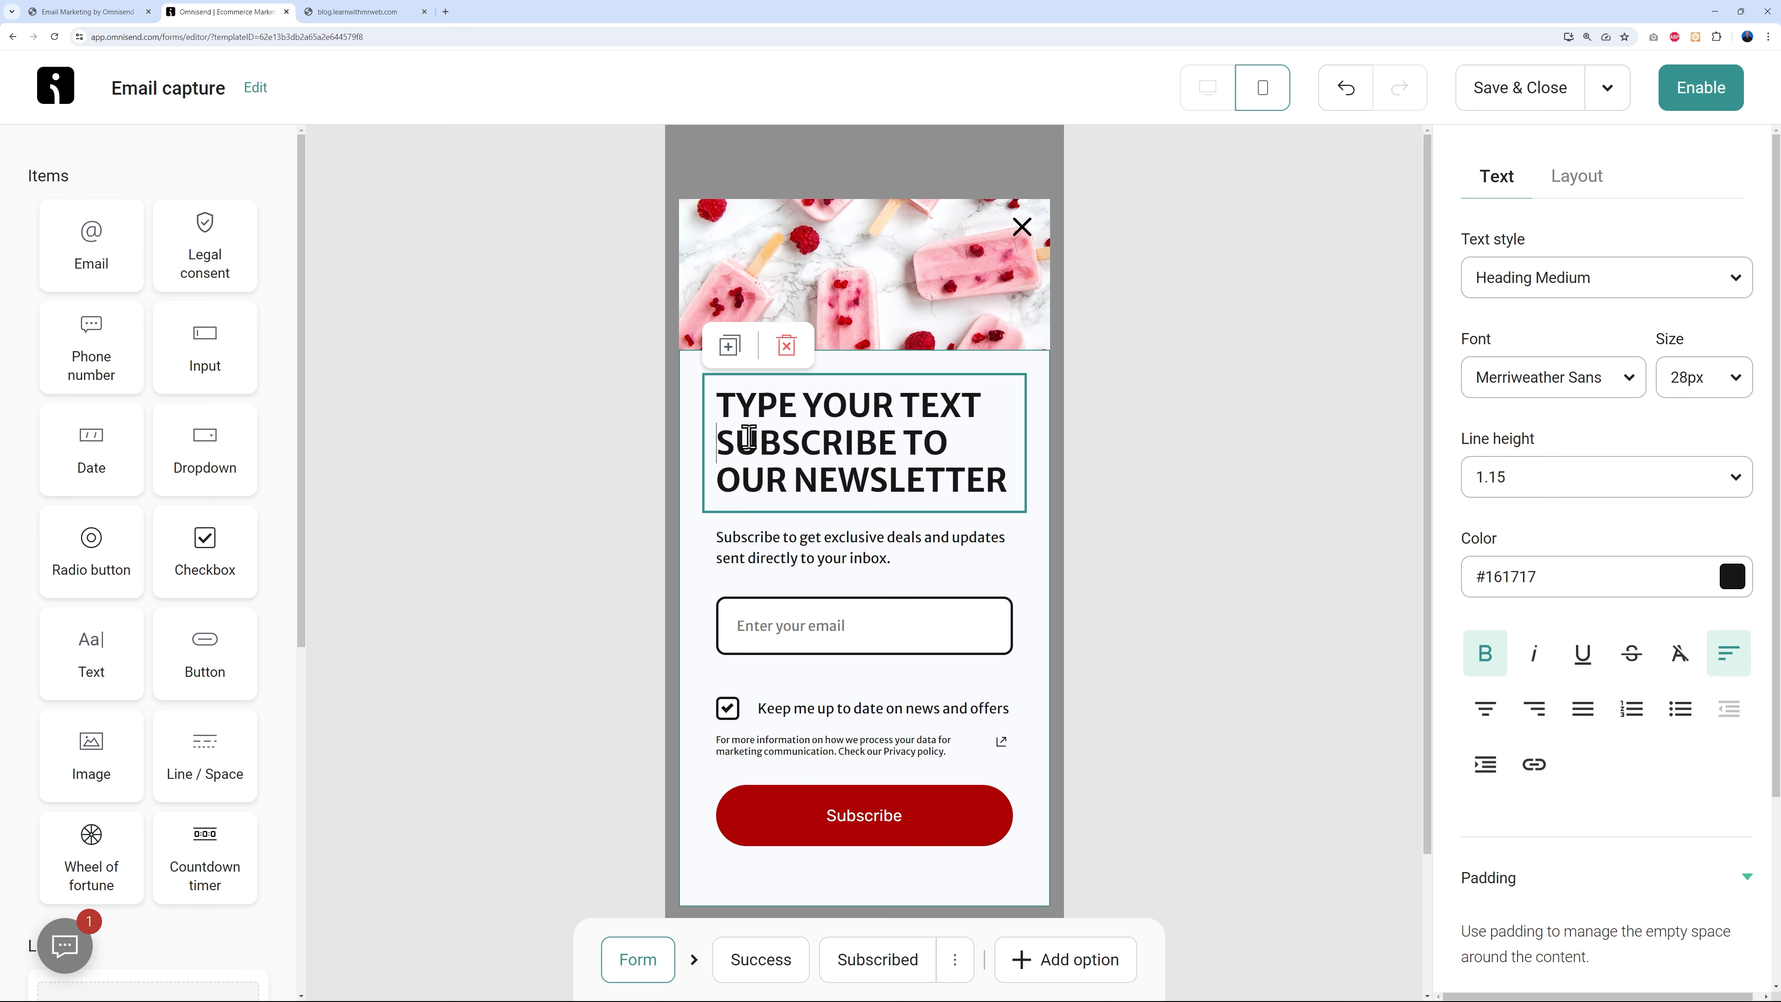
key("shift+Up")
key("shift+Home")
key("Left")
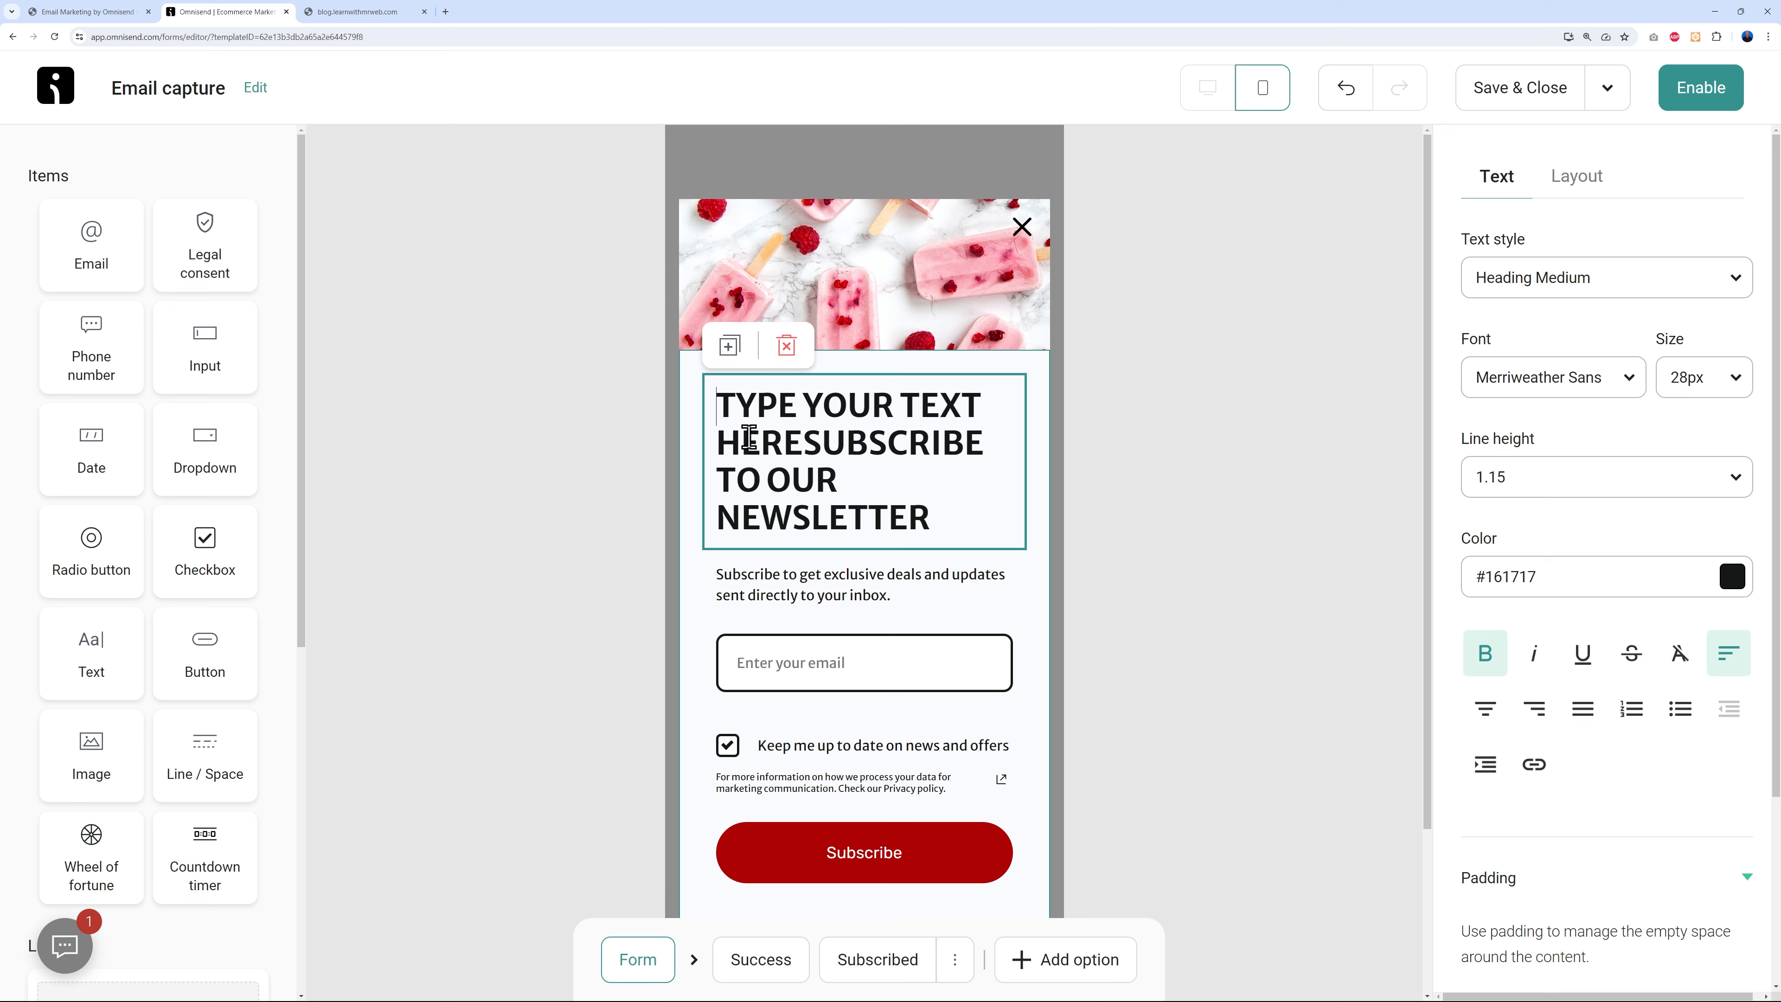
key("shift+Down")
key("shift+Right")
key("shift+Right")
key("shift+Right")
key("shift+Right")
key("BackSpace")
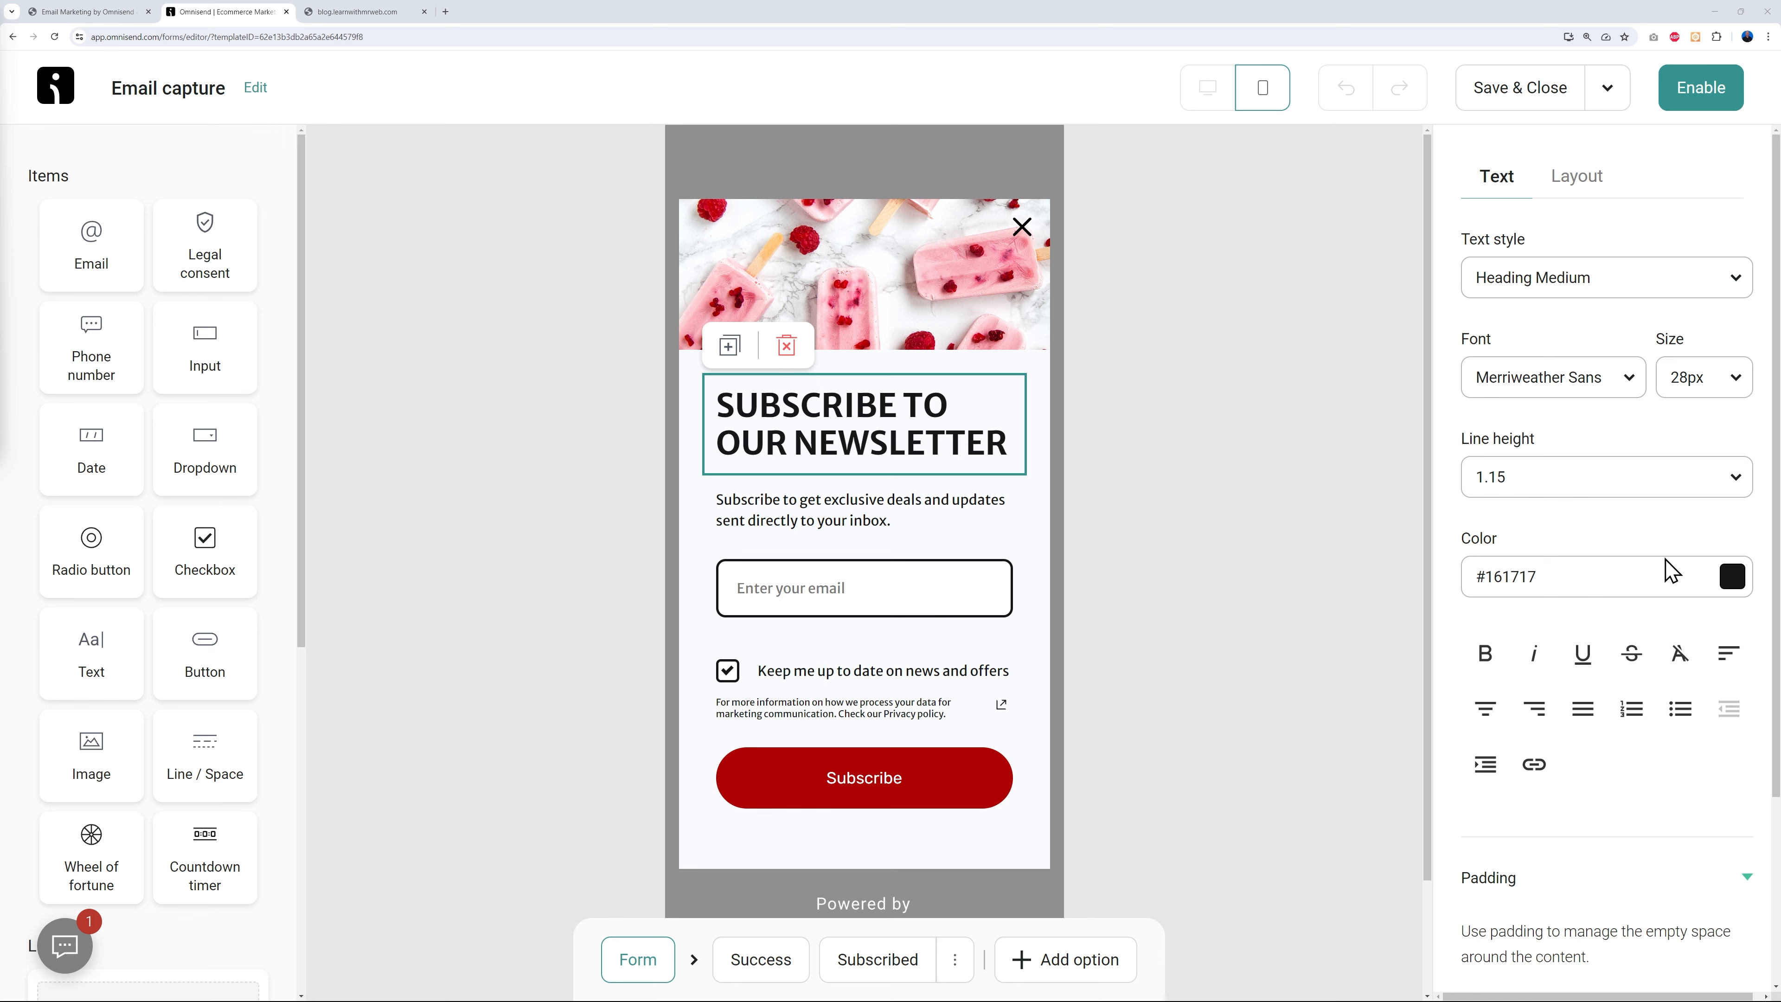
- Review the headline block's Layout settings and preview the success screen
scroll(1598, 842, "down", 3)
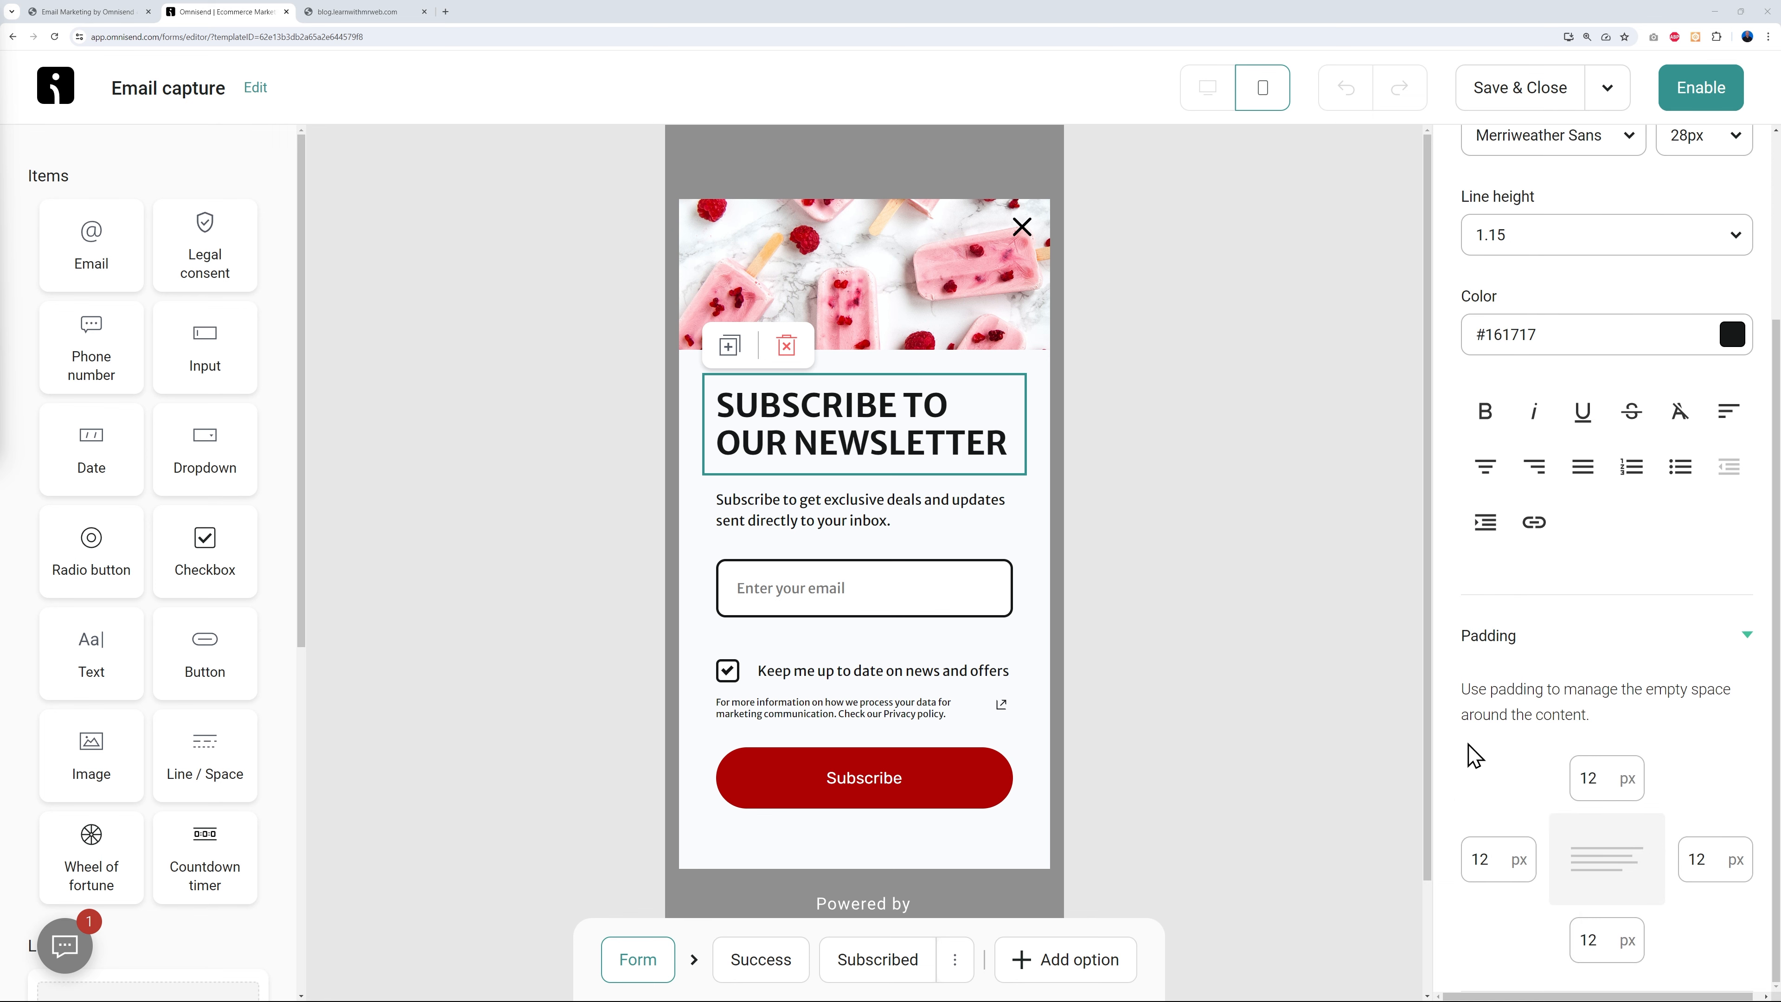
scroll(1731, 677, "up", 3)
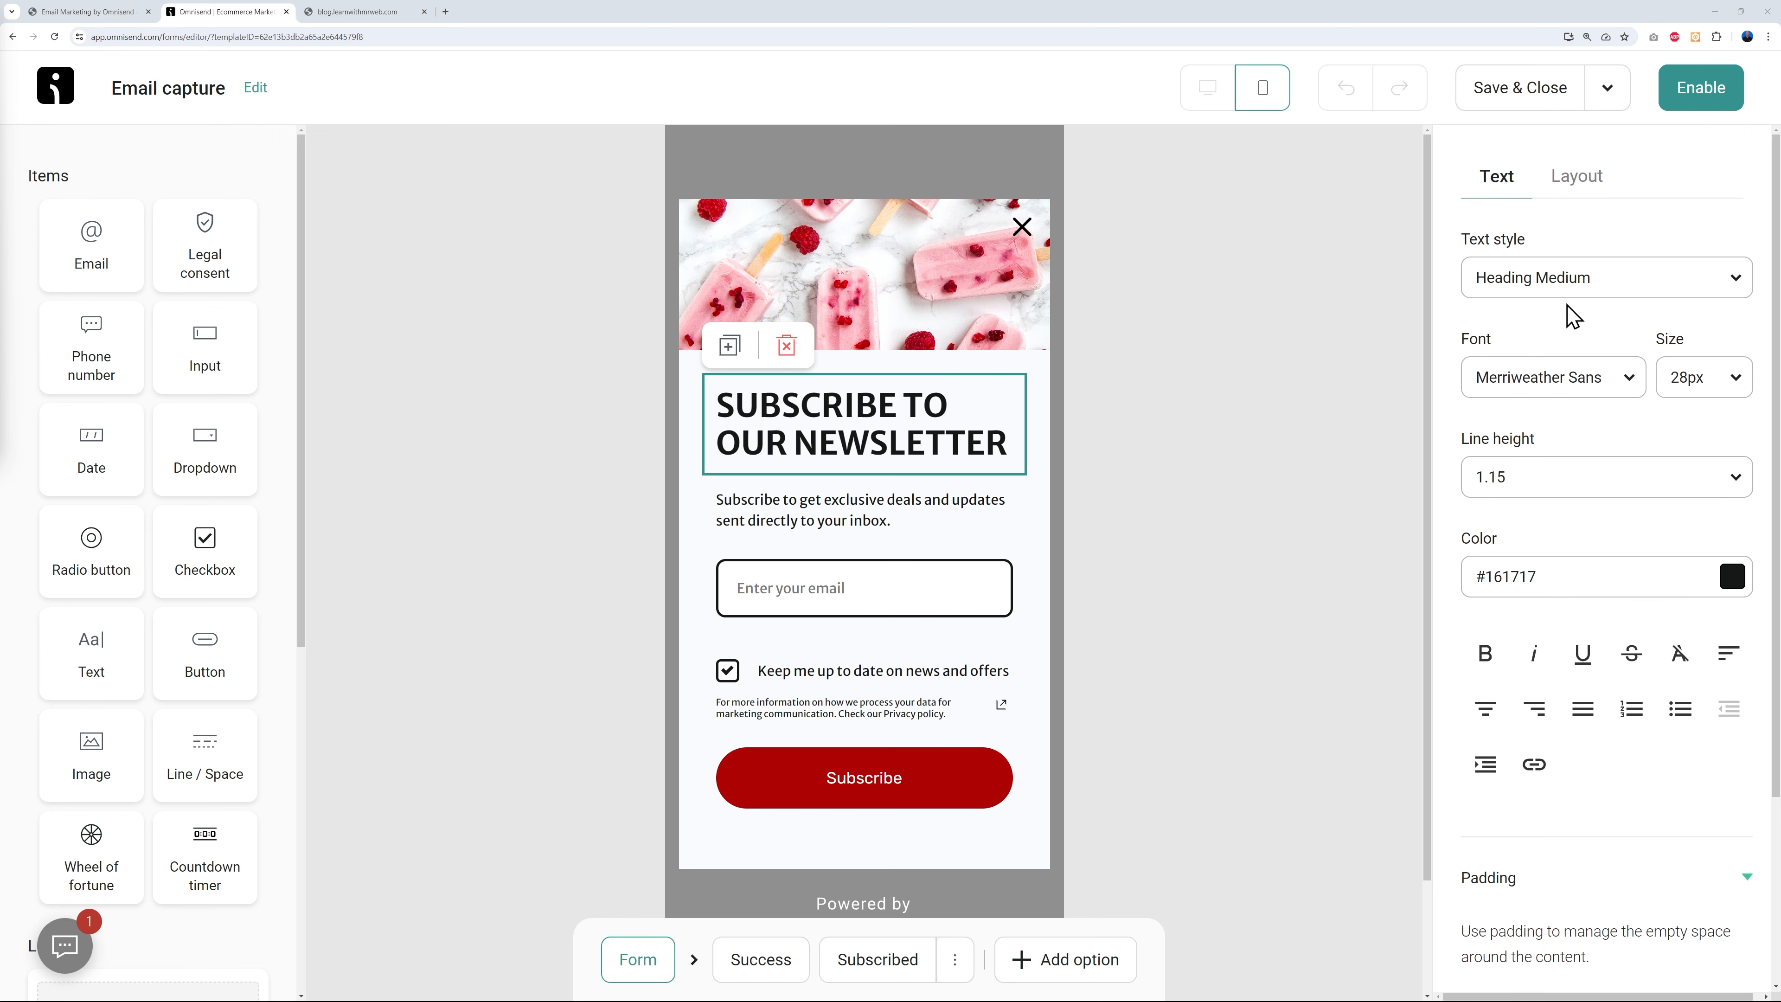
left_click(1581, 183)
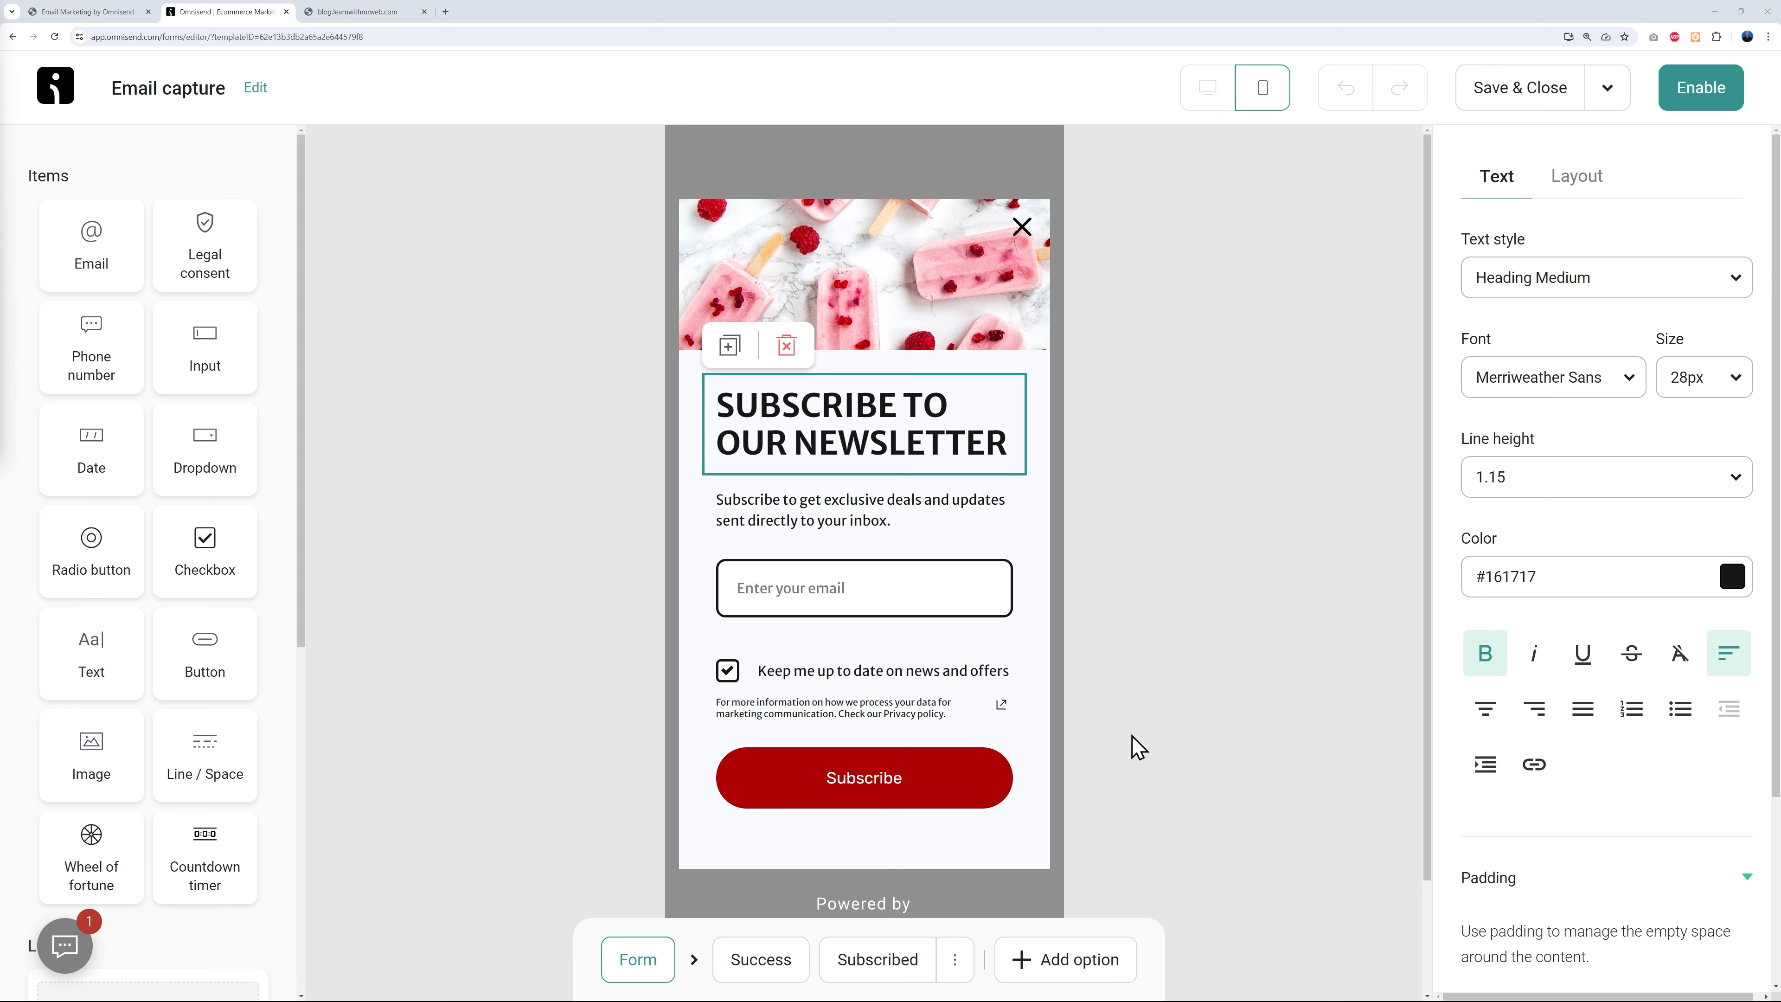
left_click(764, 972)
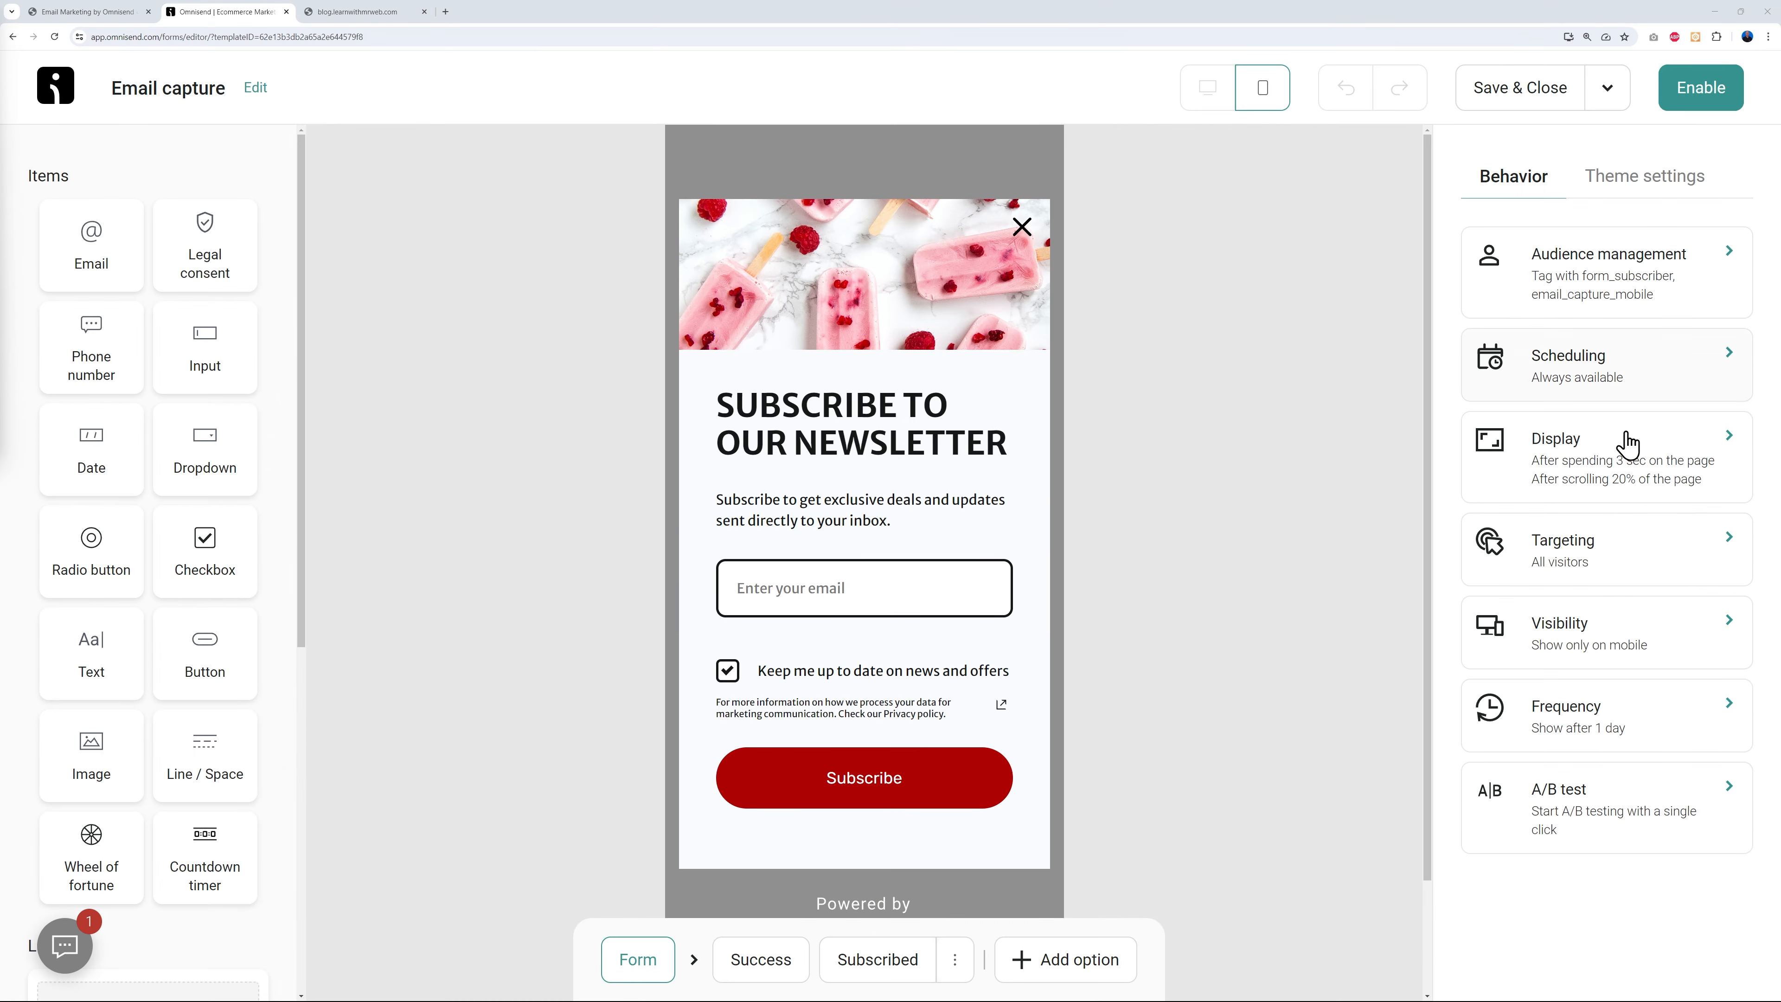
- Check the form's Scheduling settings, then go to the Display conditions
left_click(1651, 385)
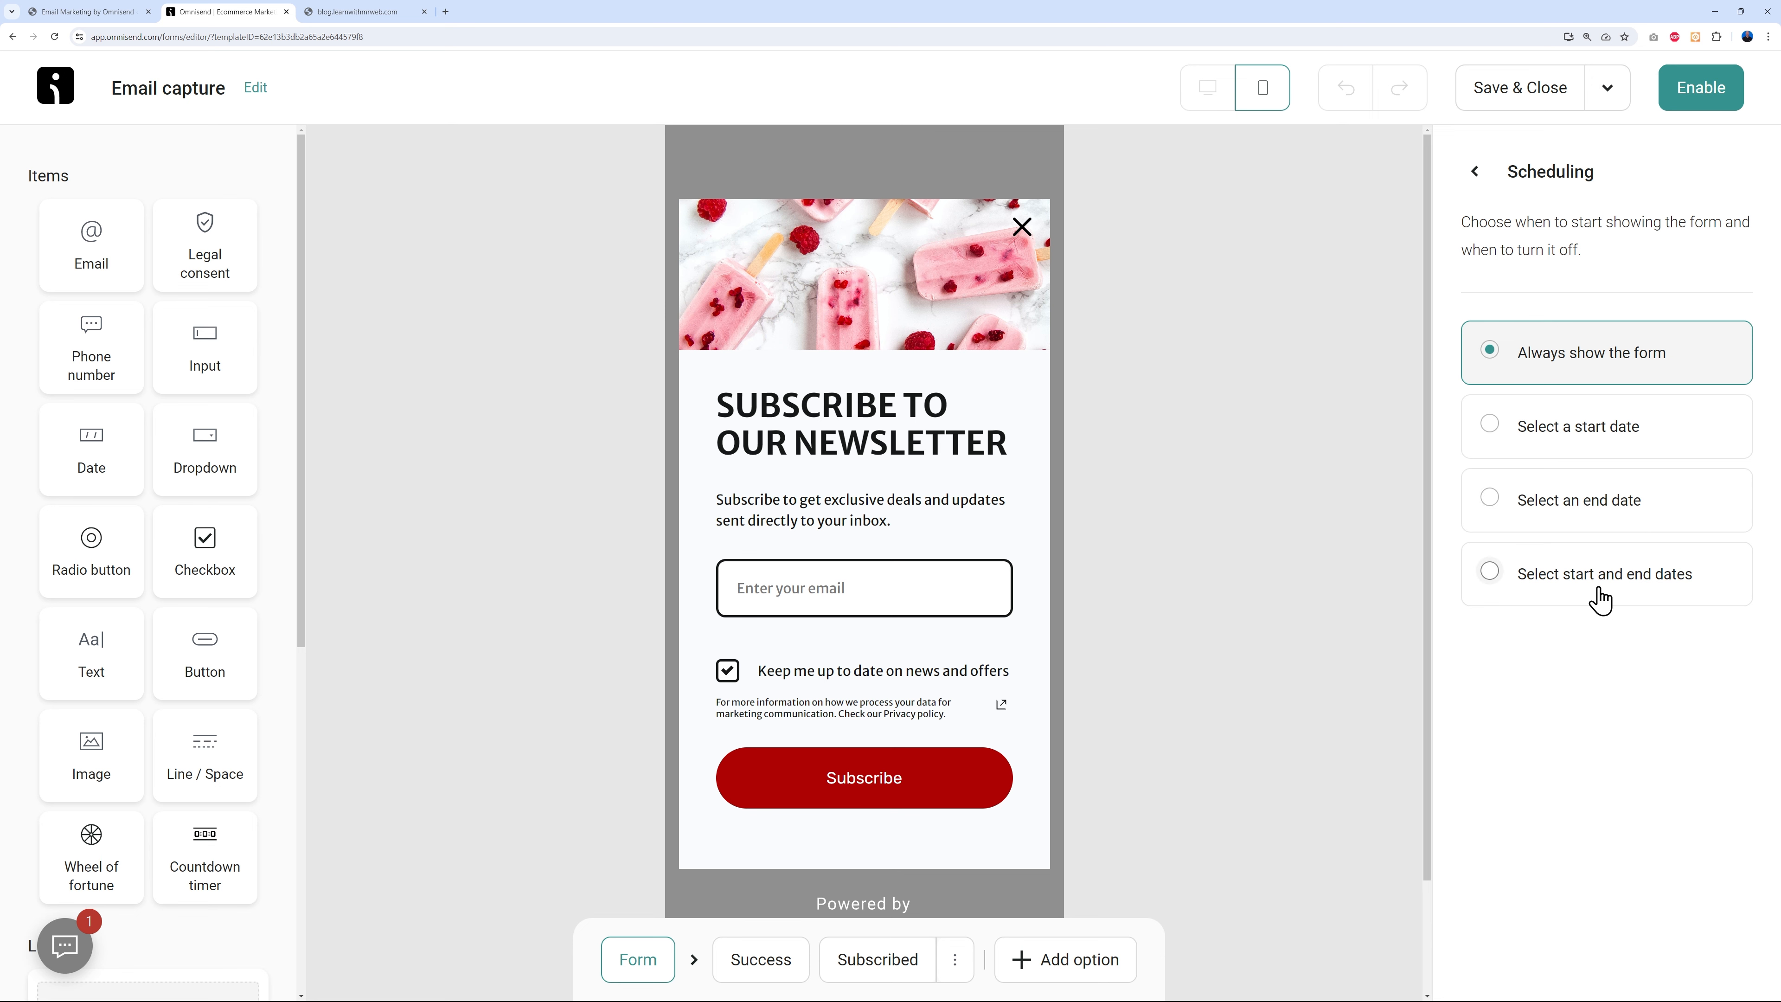
left_click(1475, 172)
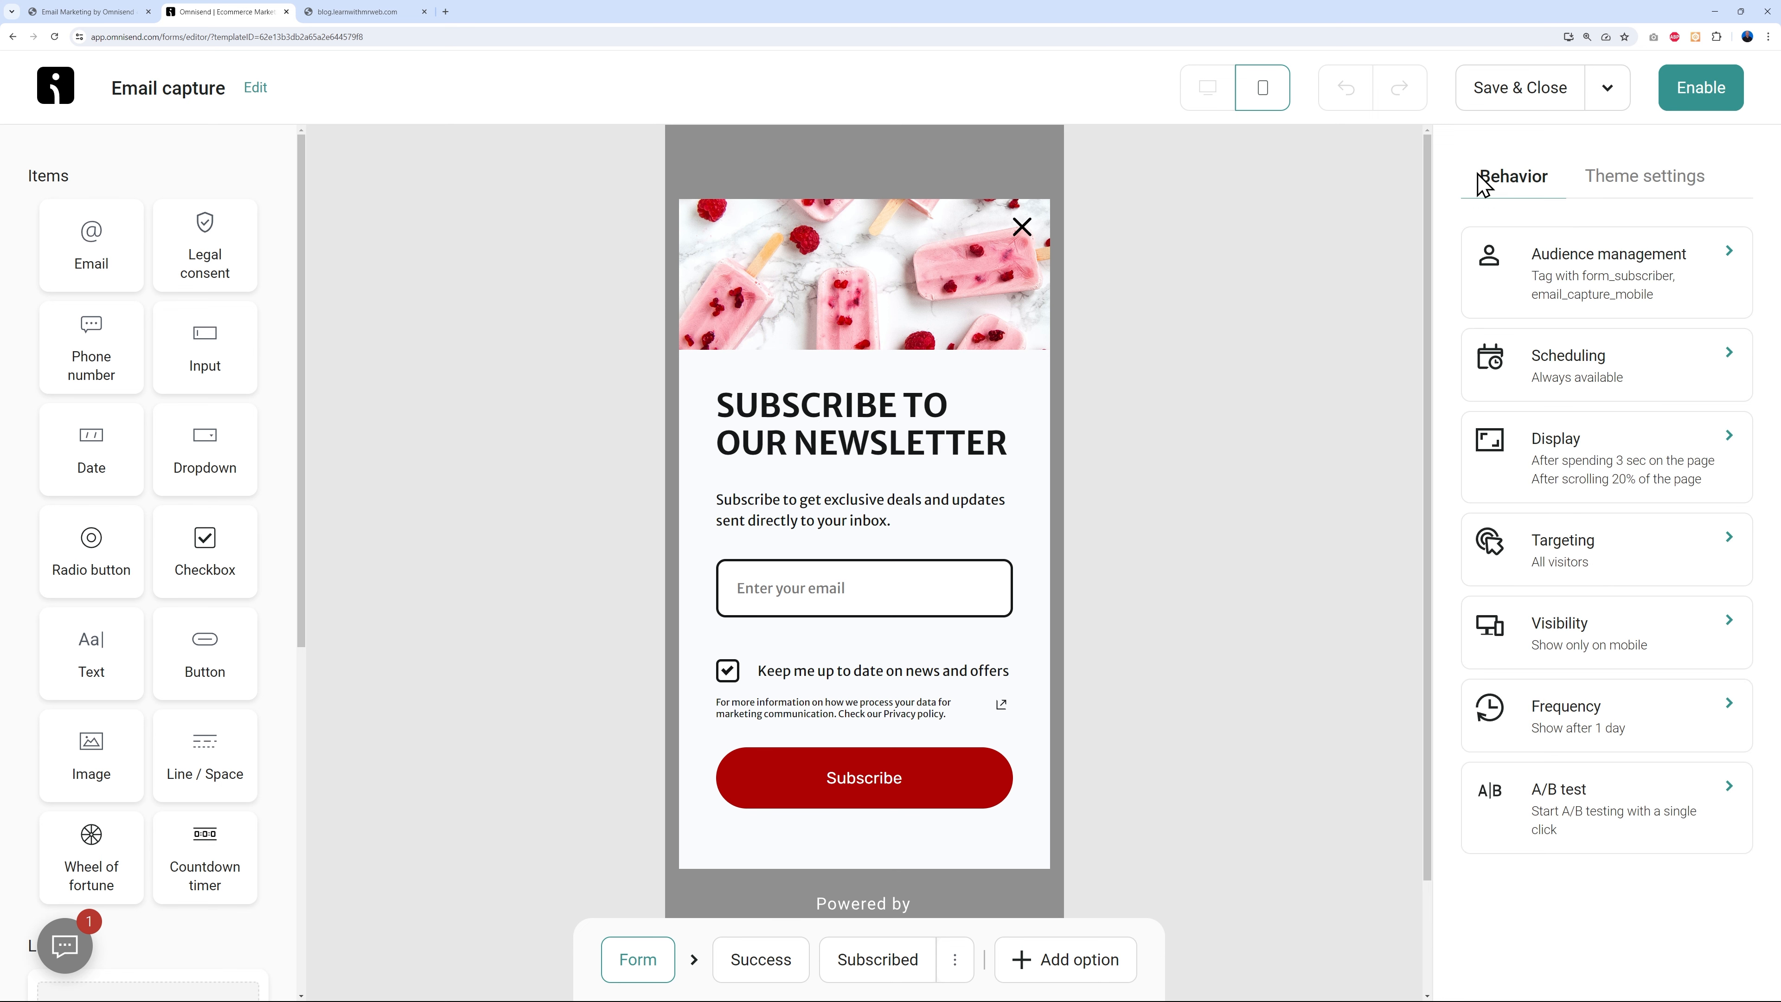
left_click(1659, 468)
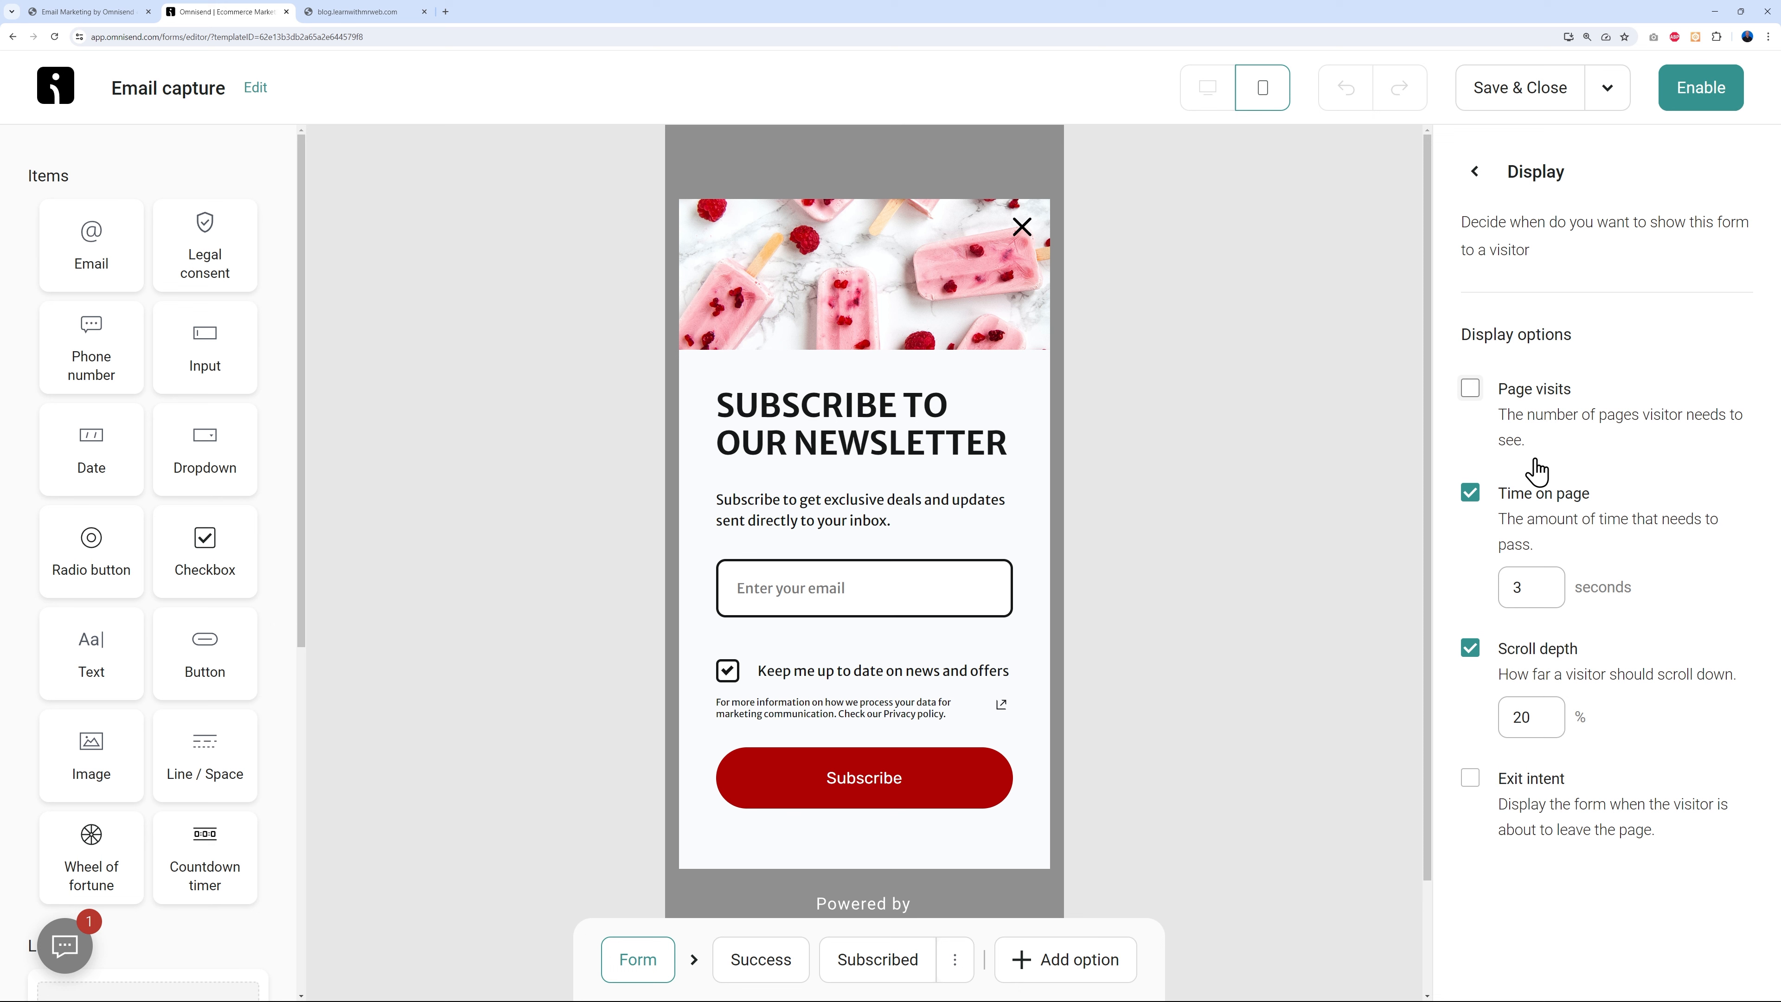
- Toggle Page visits on and back off, leaving Time on page at 3 seconds
left_click(1471, 390)
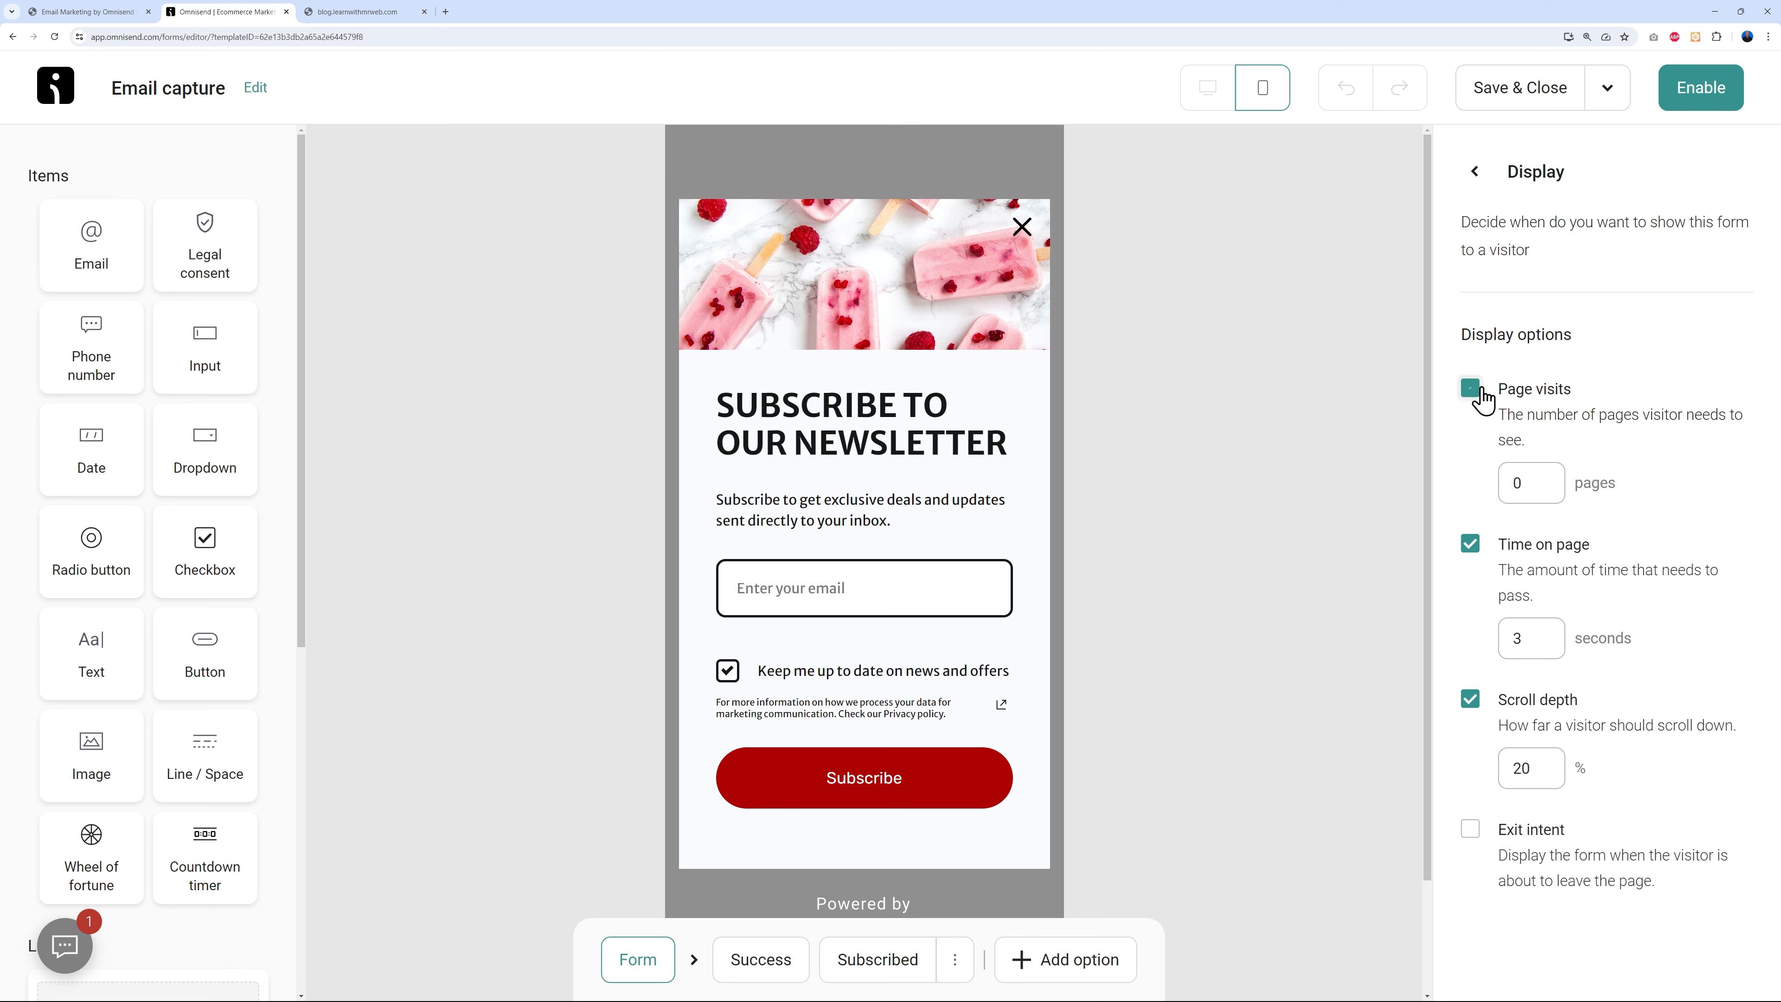
left_click(1542, 483)
left_click(1639, 453)
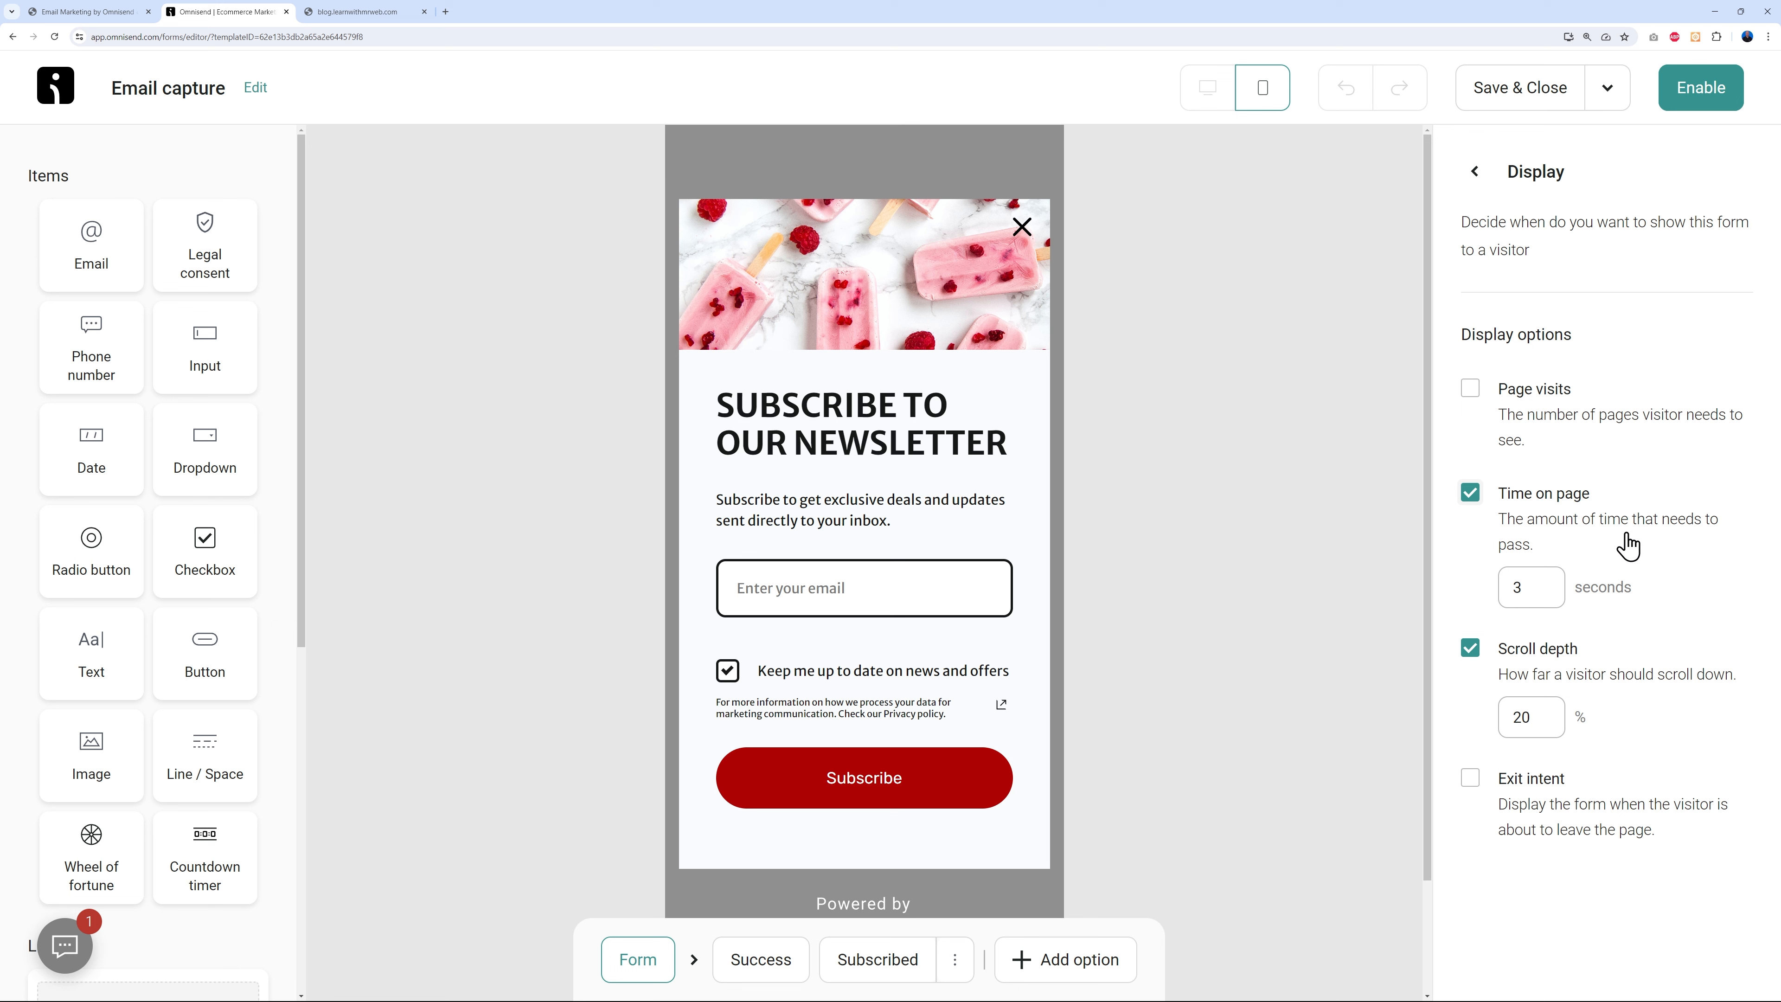
left_click(1520, 589)
left_click_drag(1545, 590, 1518, 591)
left_click(354, 12)
scroll(1650, 369, "down", 1)
scroll(1649, 370, "down", 10)
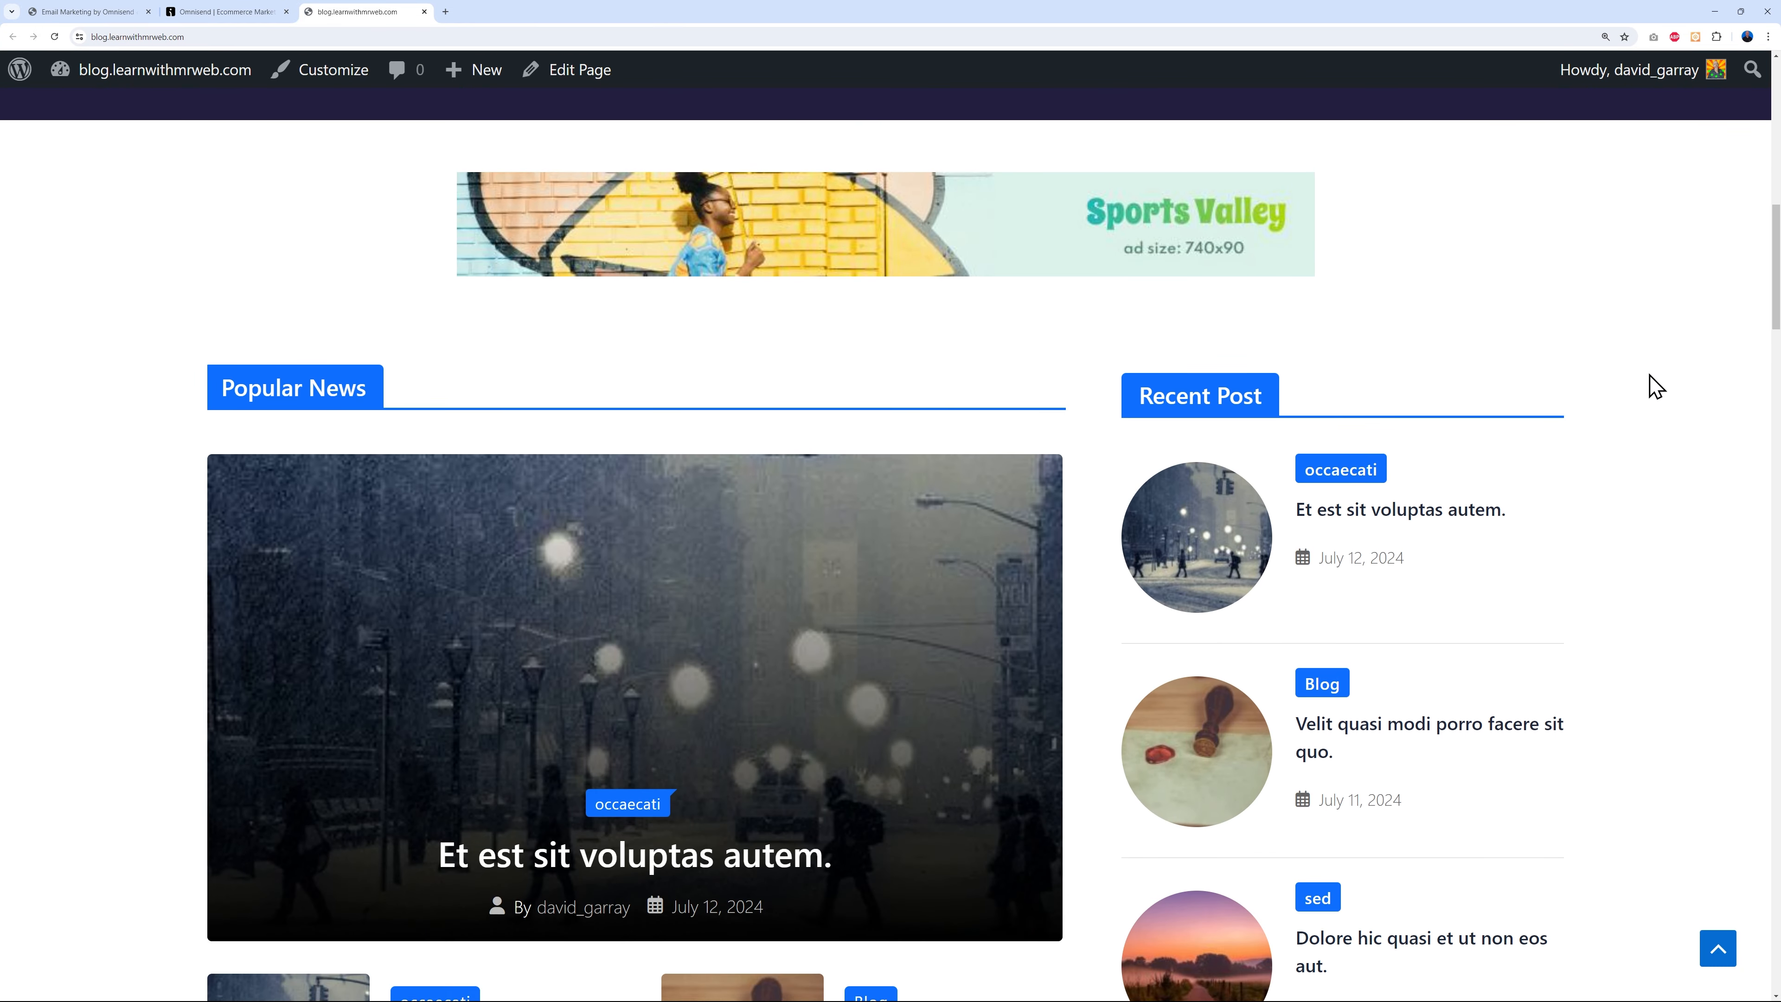
scroll(1649, 384, "down", 4)
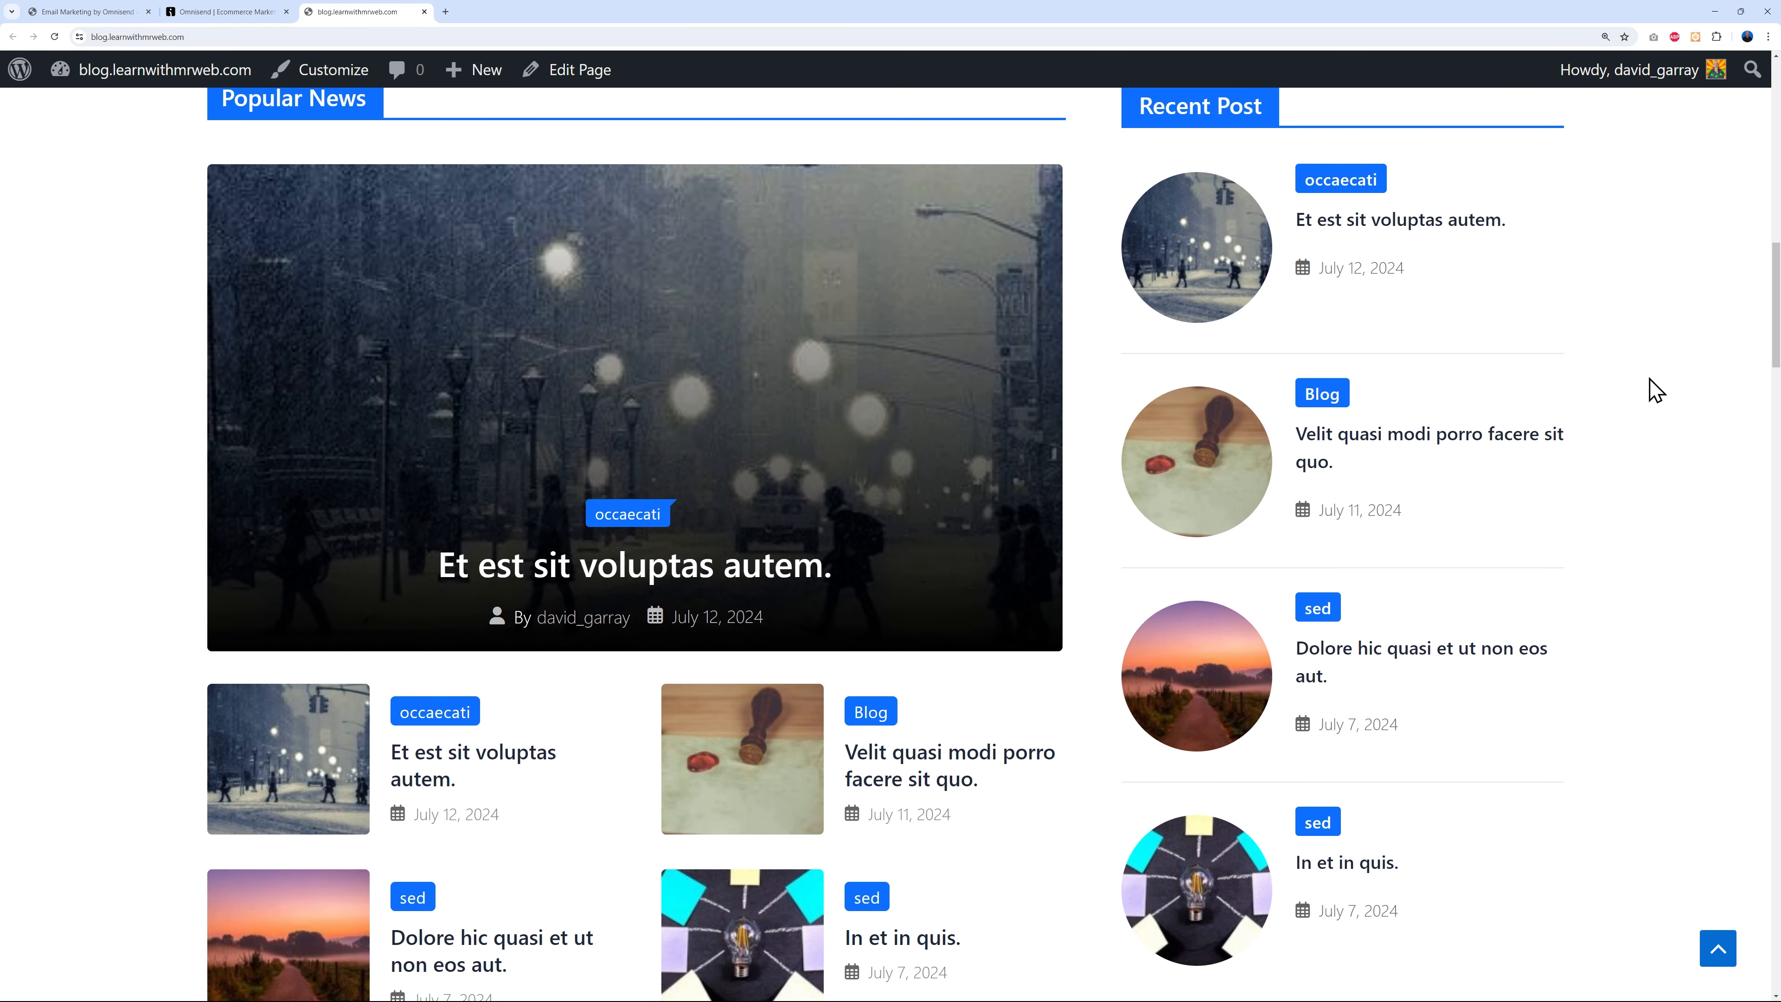
left_click(244, 17)
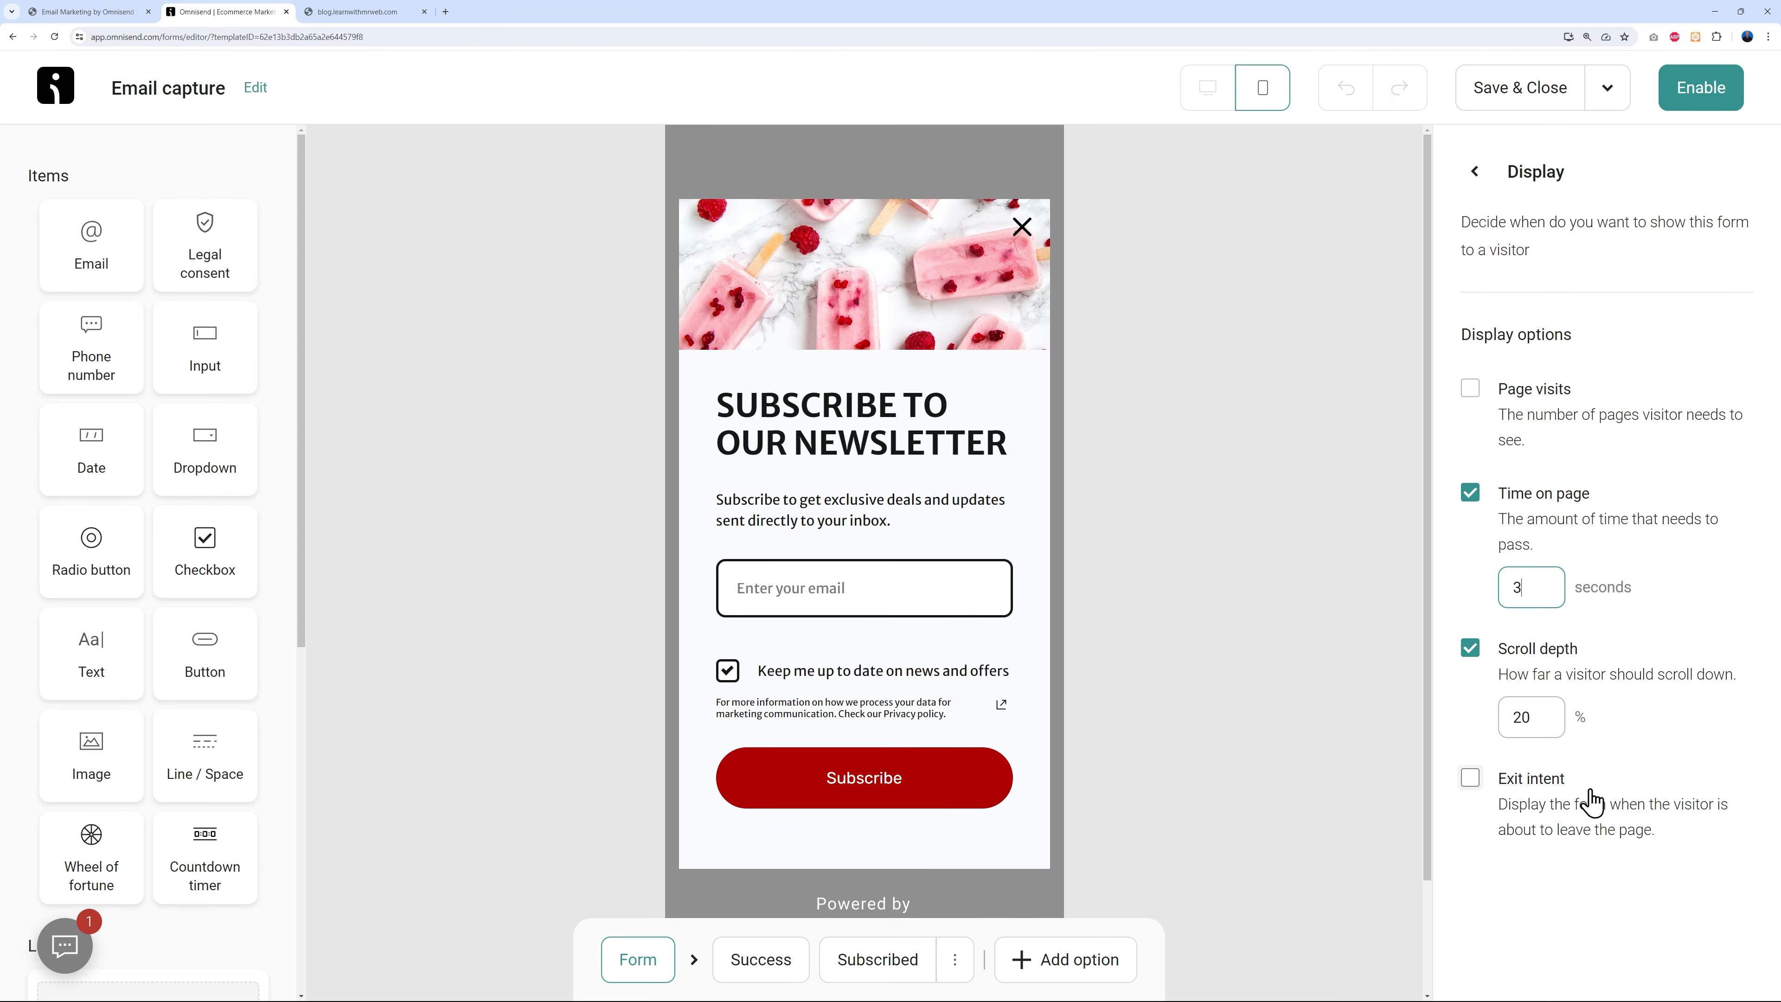
left_click(372, 13)
scroll(1487, 661, "up", 4)
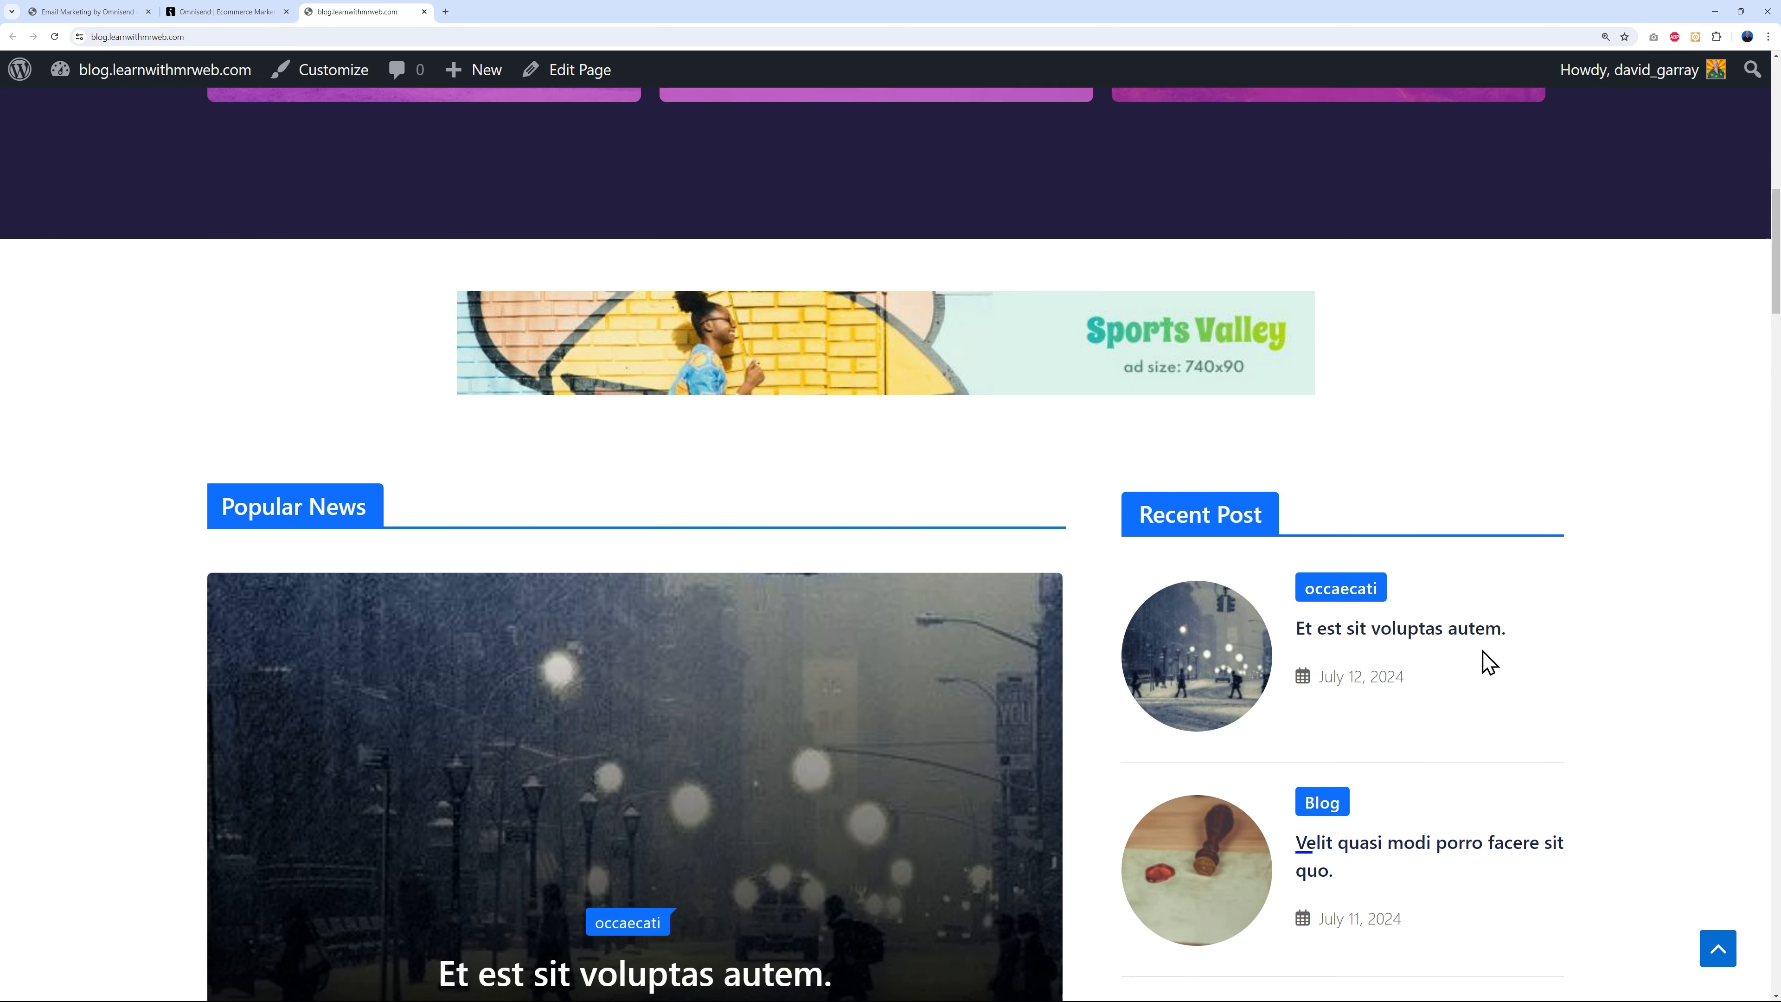
scroll(1483, 664, "up", 14)
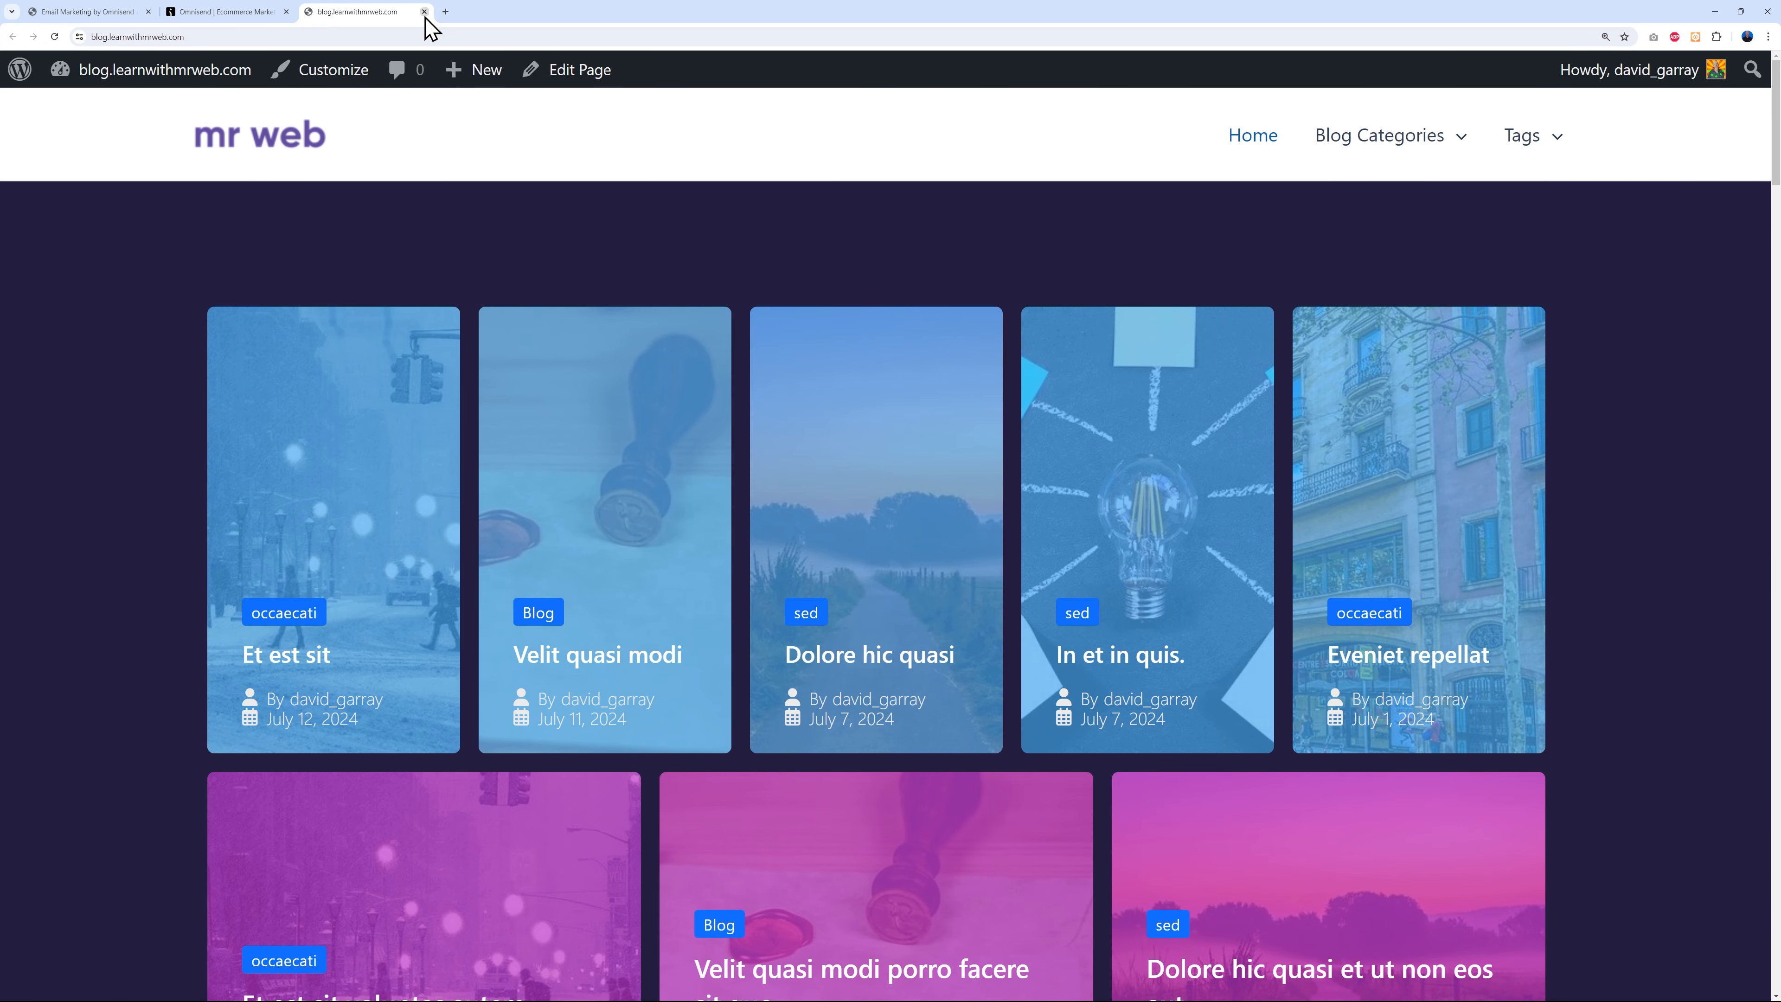
left_click(235, 13)
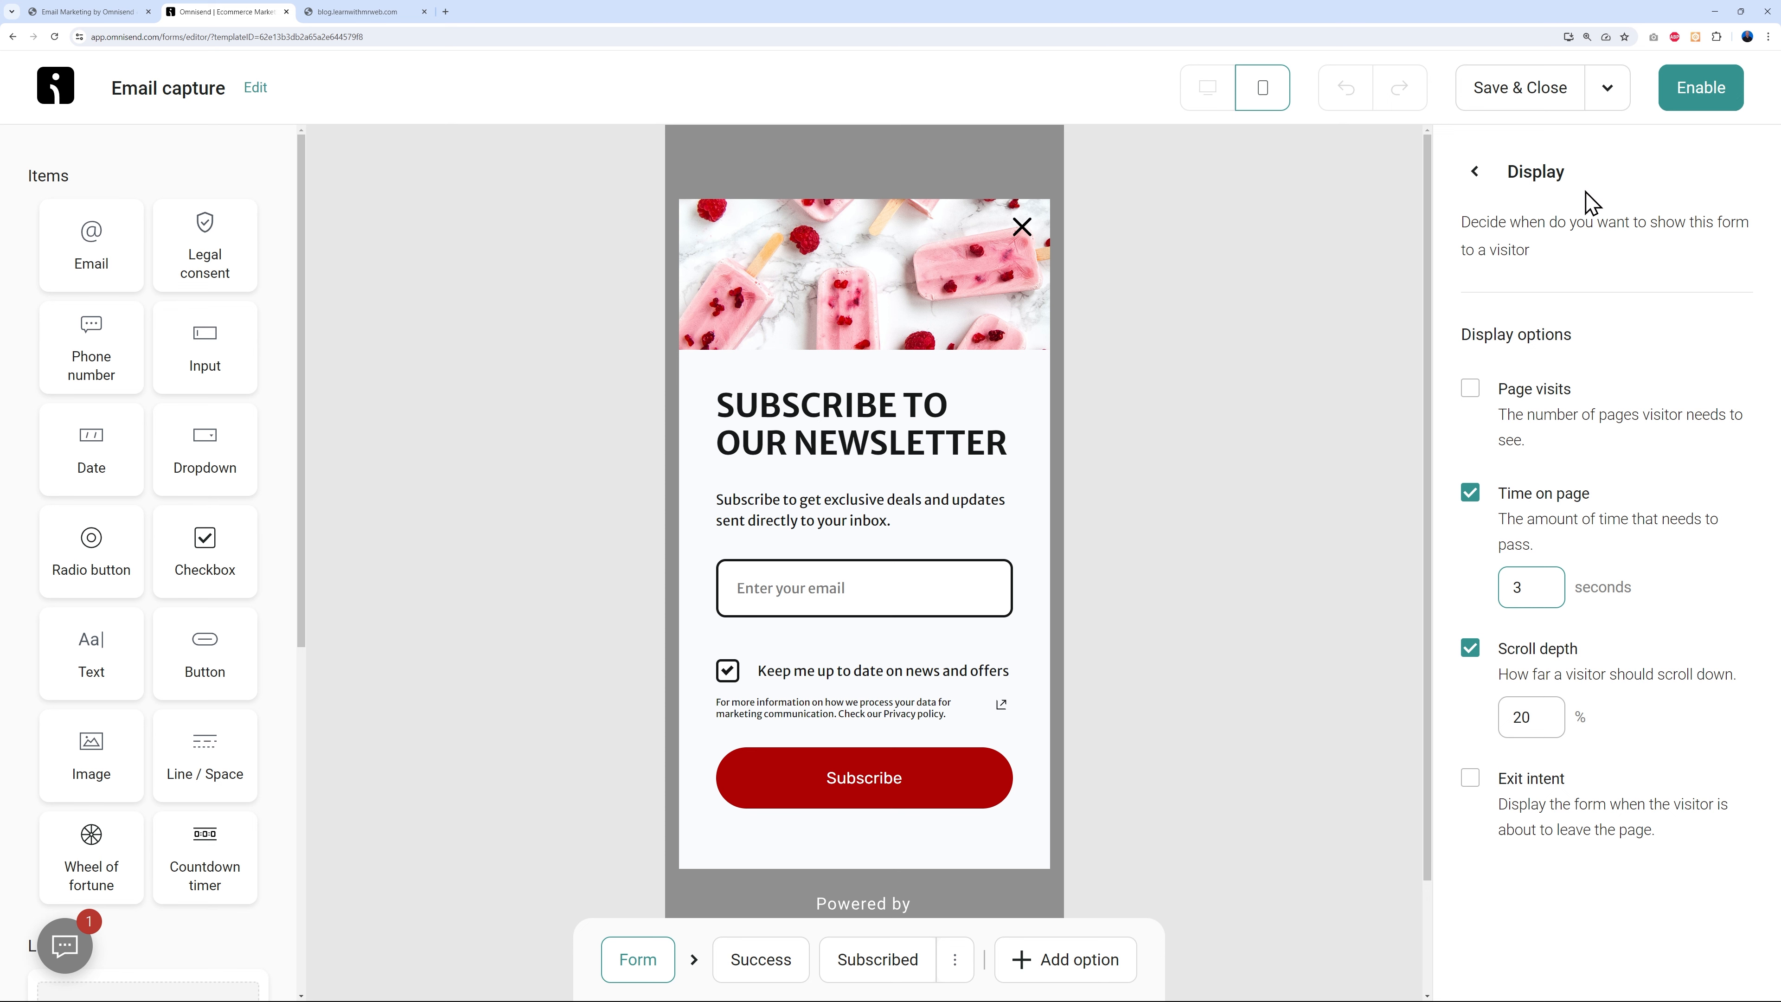
- Set Targeting to not show the form to existing contacts, with no URL restriction
left_click(1475, 172)
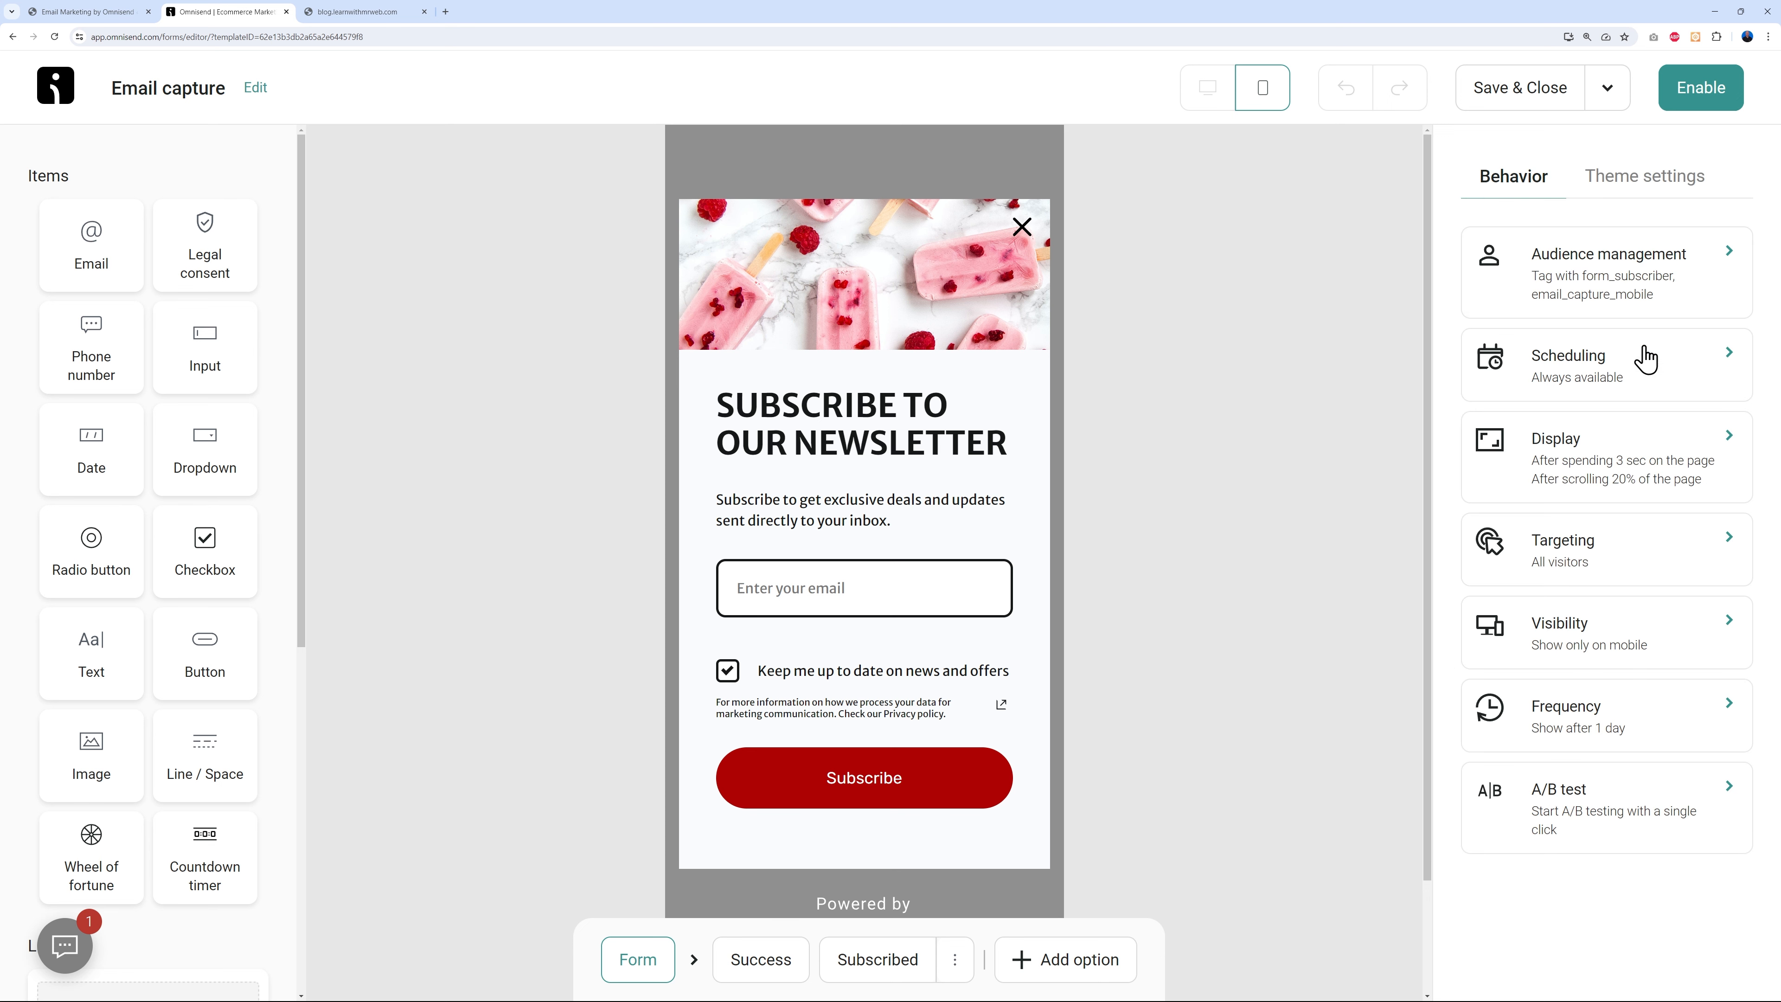
left_click(1644, 573)
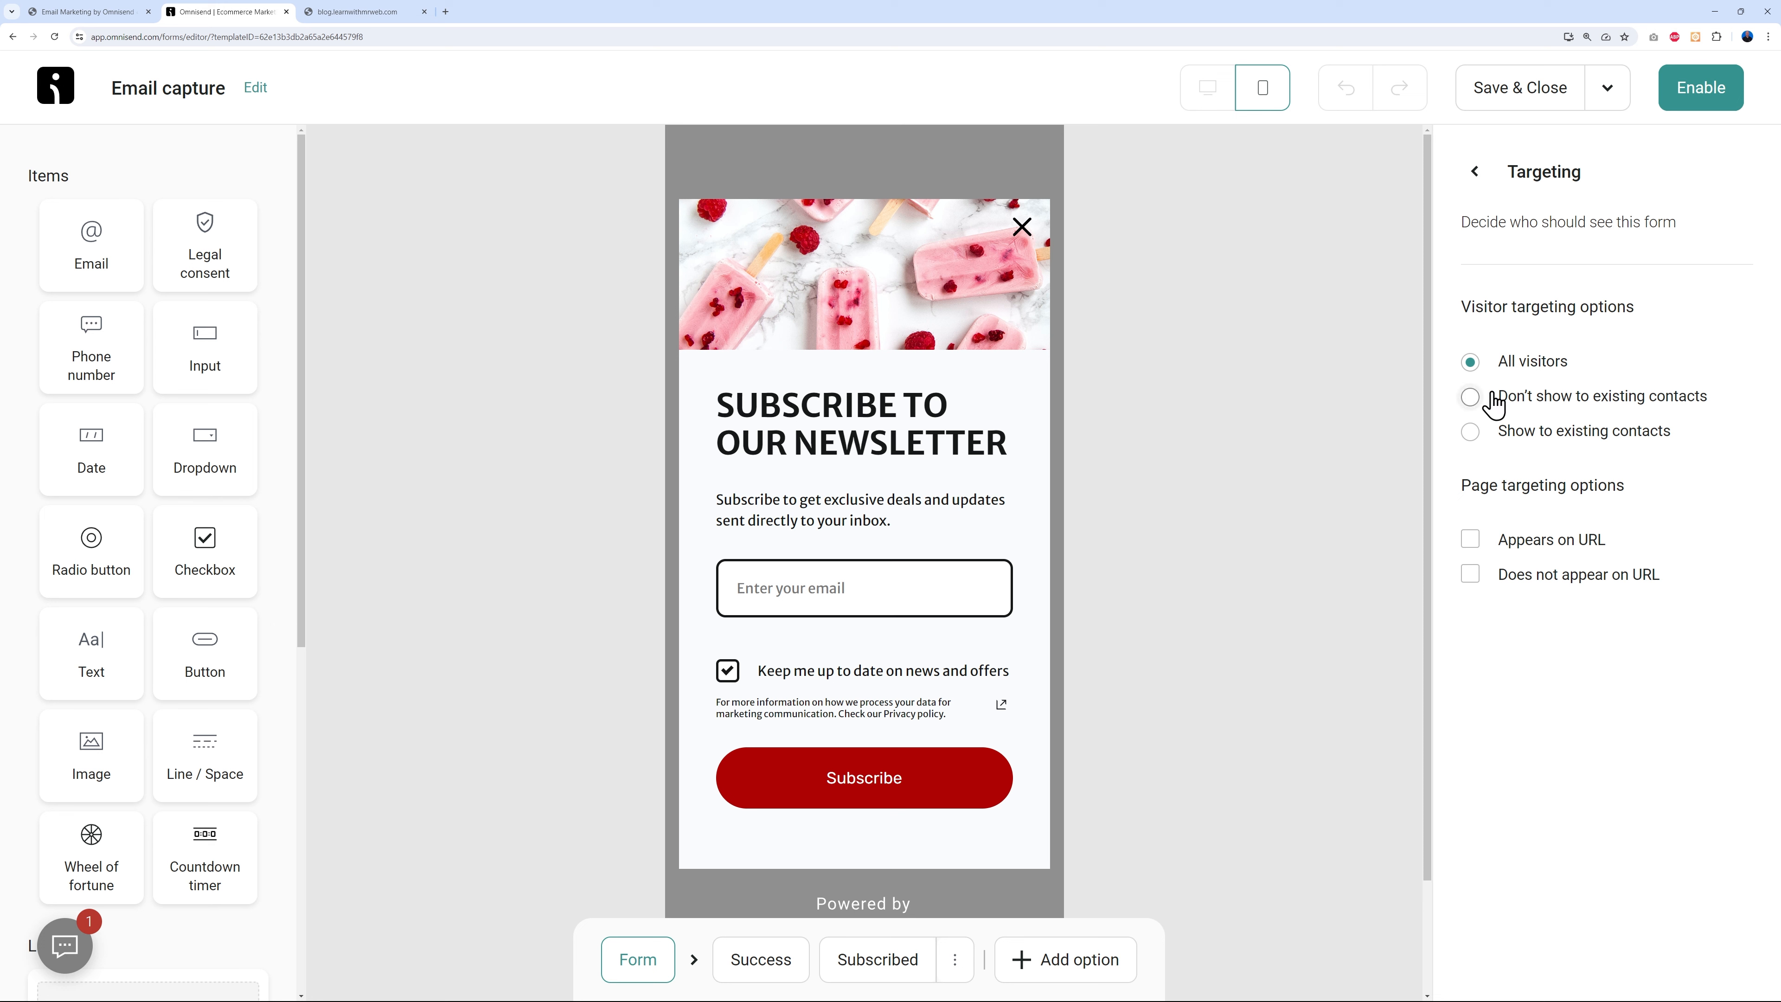
left_click(1475, 398)
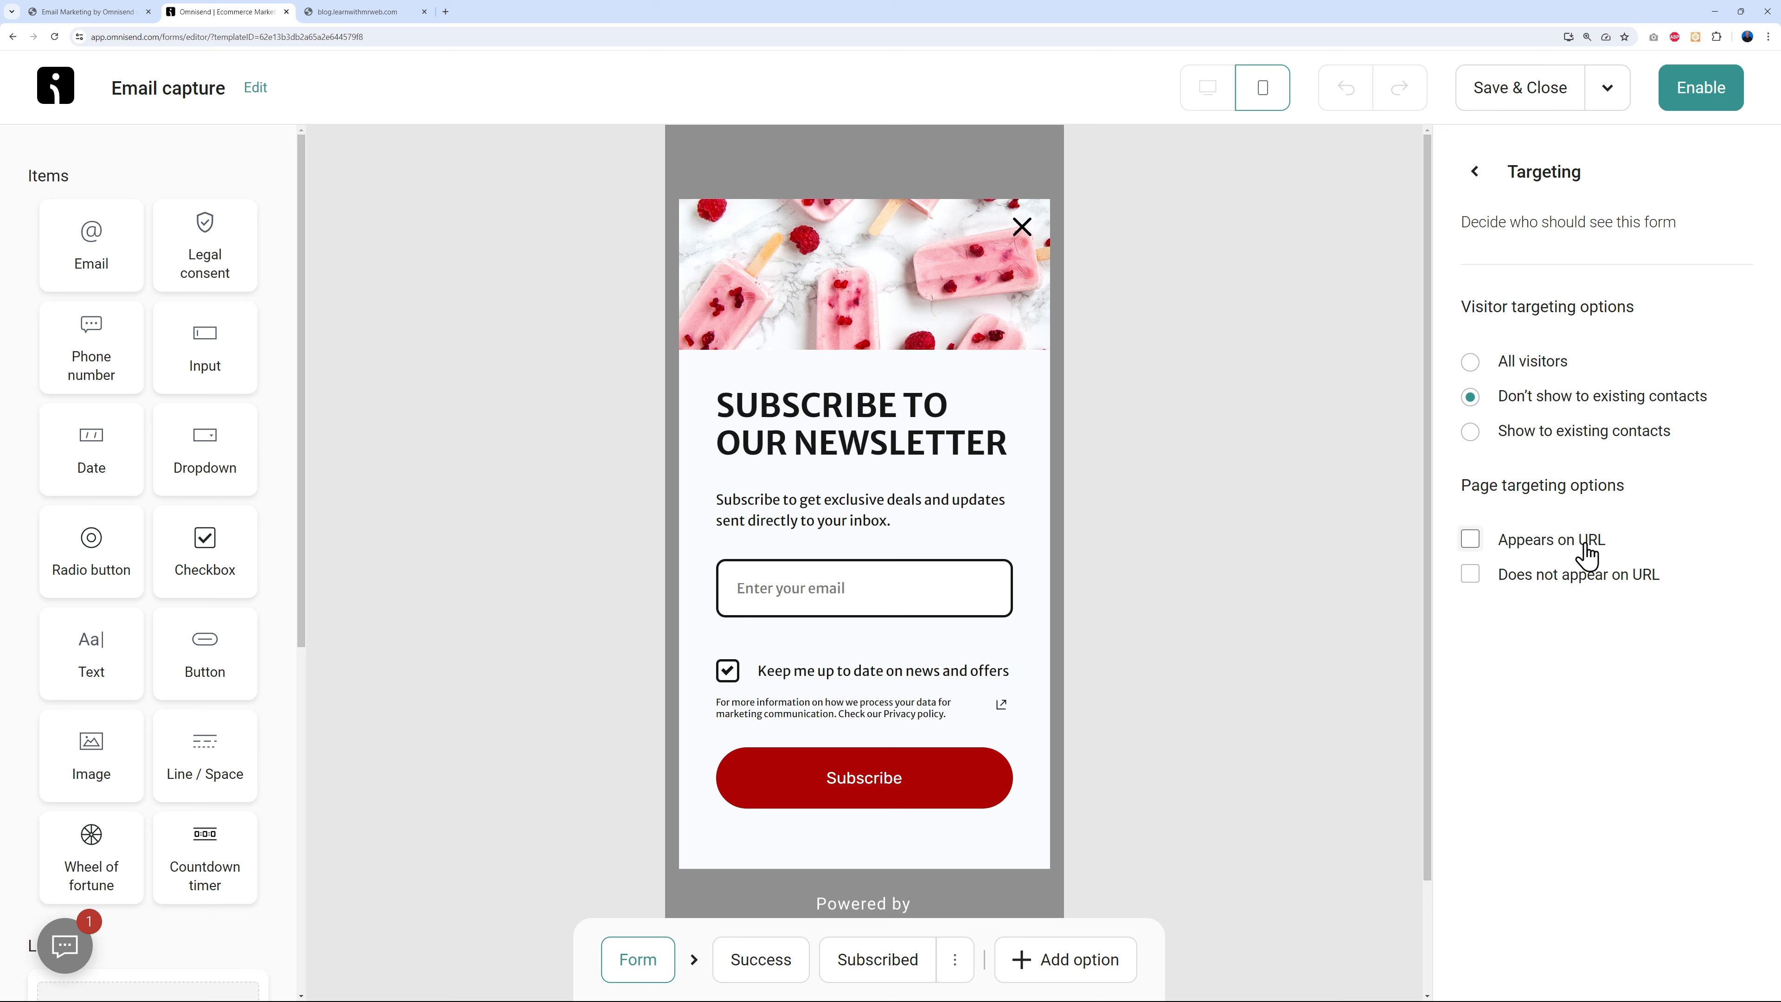
left_click(1472, 541)
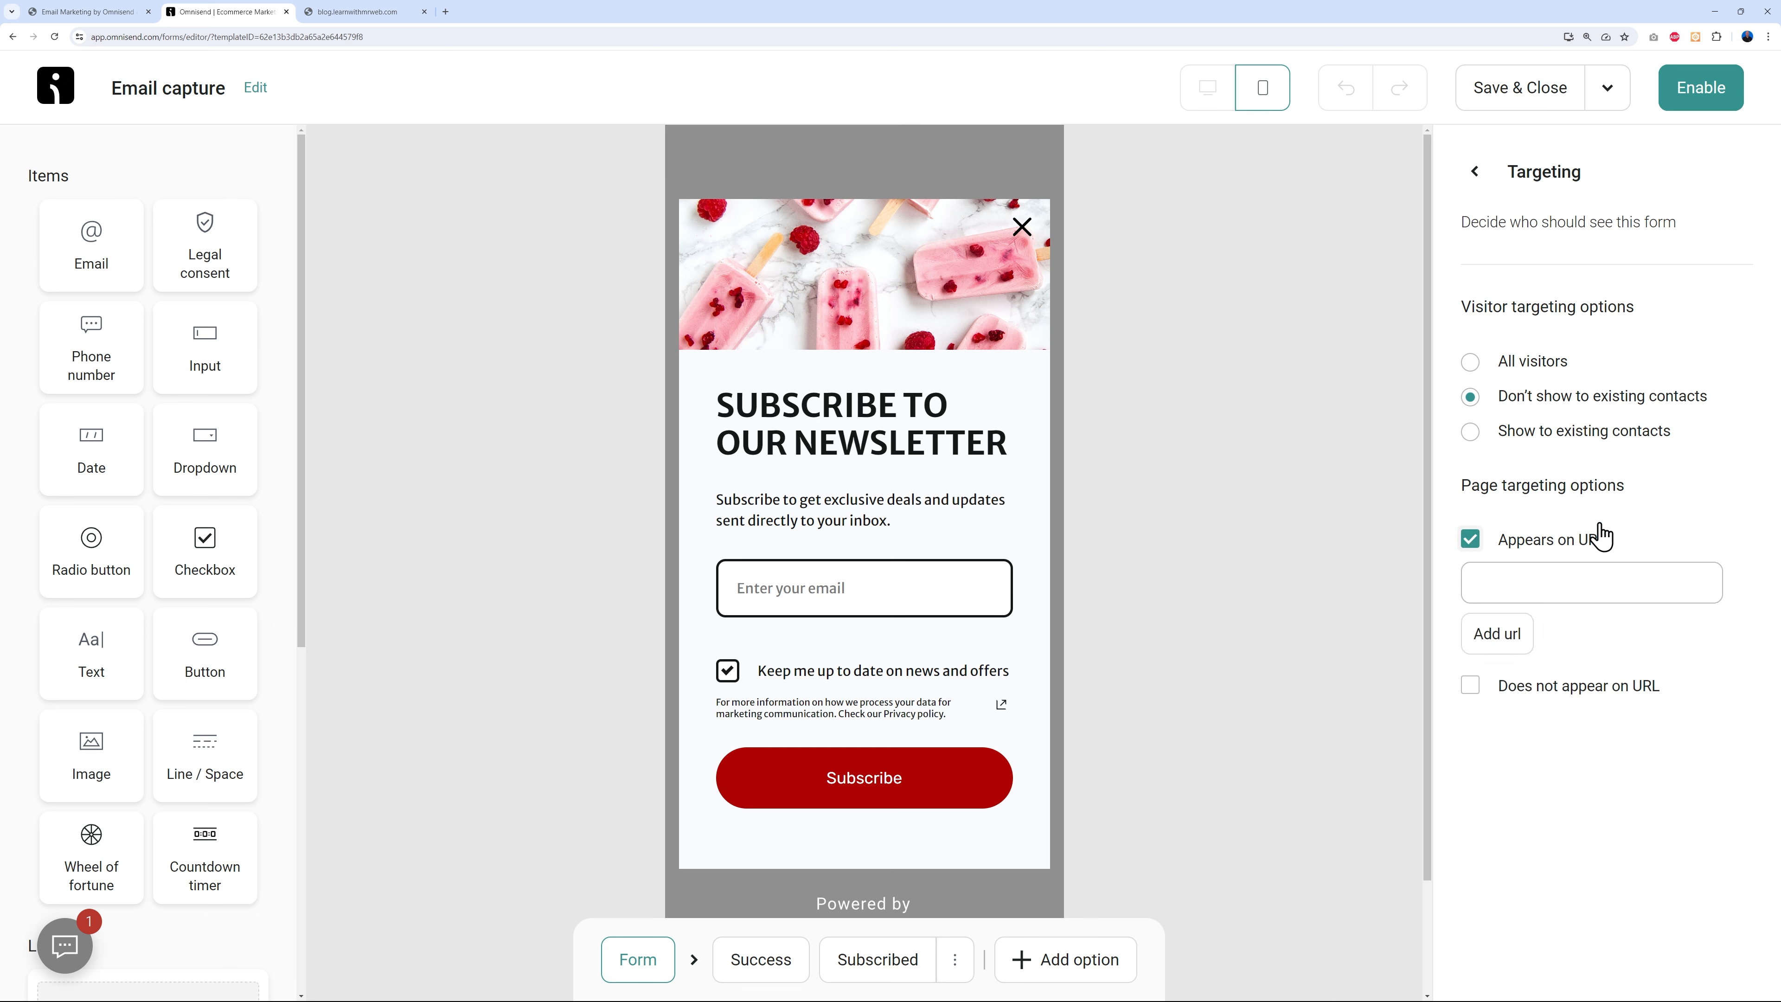
left_click(1470, 539)
left_click(1474, 171)
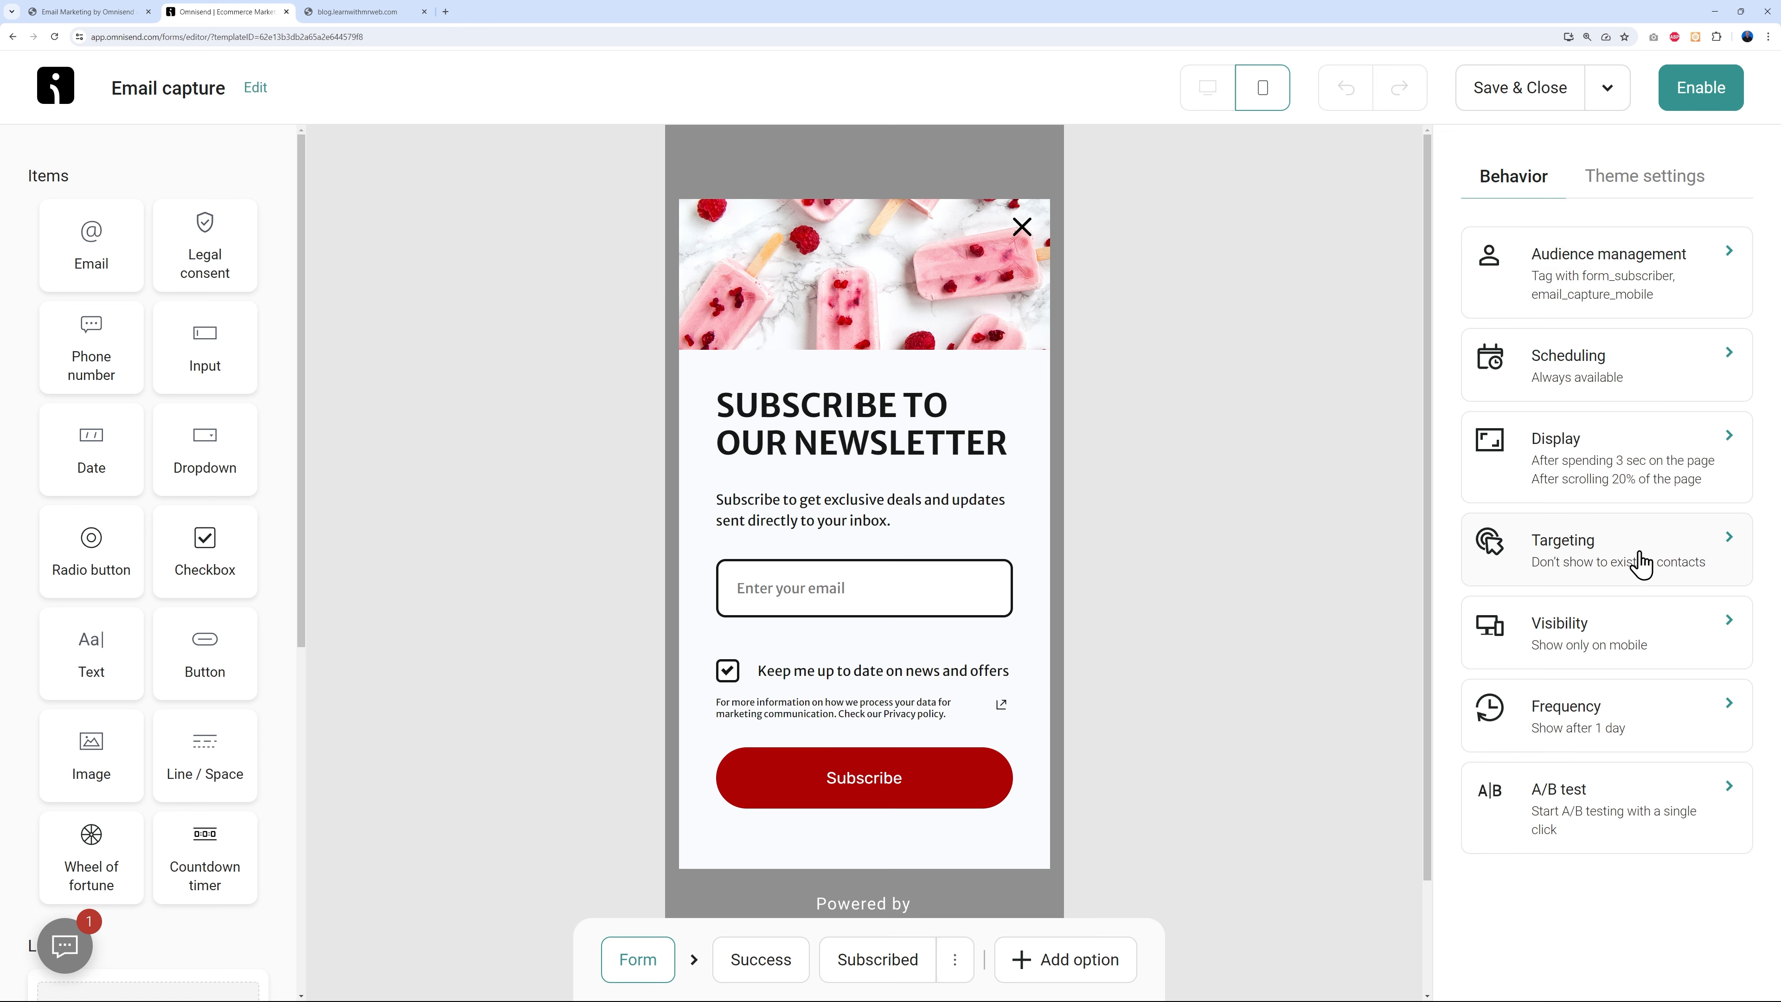
- Change the form's Visibility from mobile only to All devices
left_click(1641, 644)
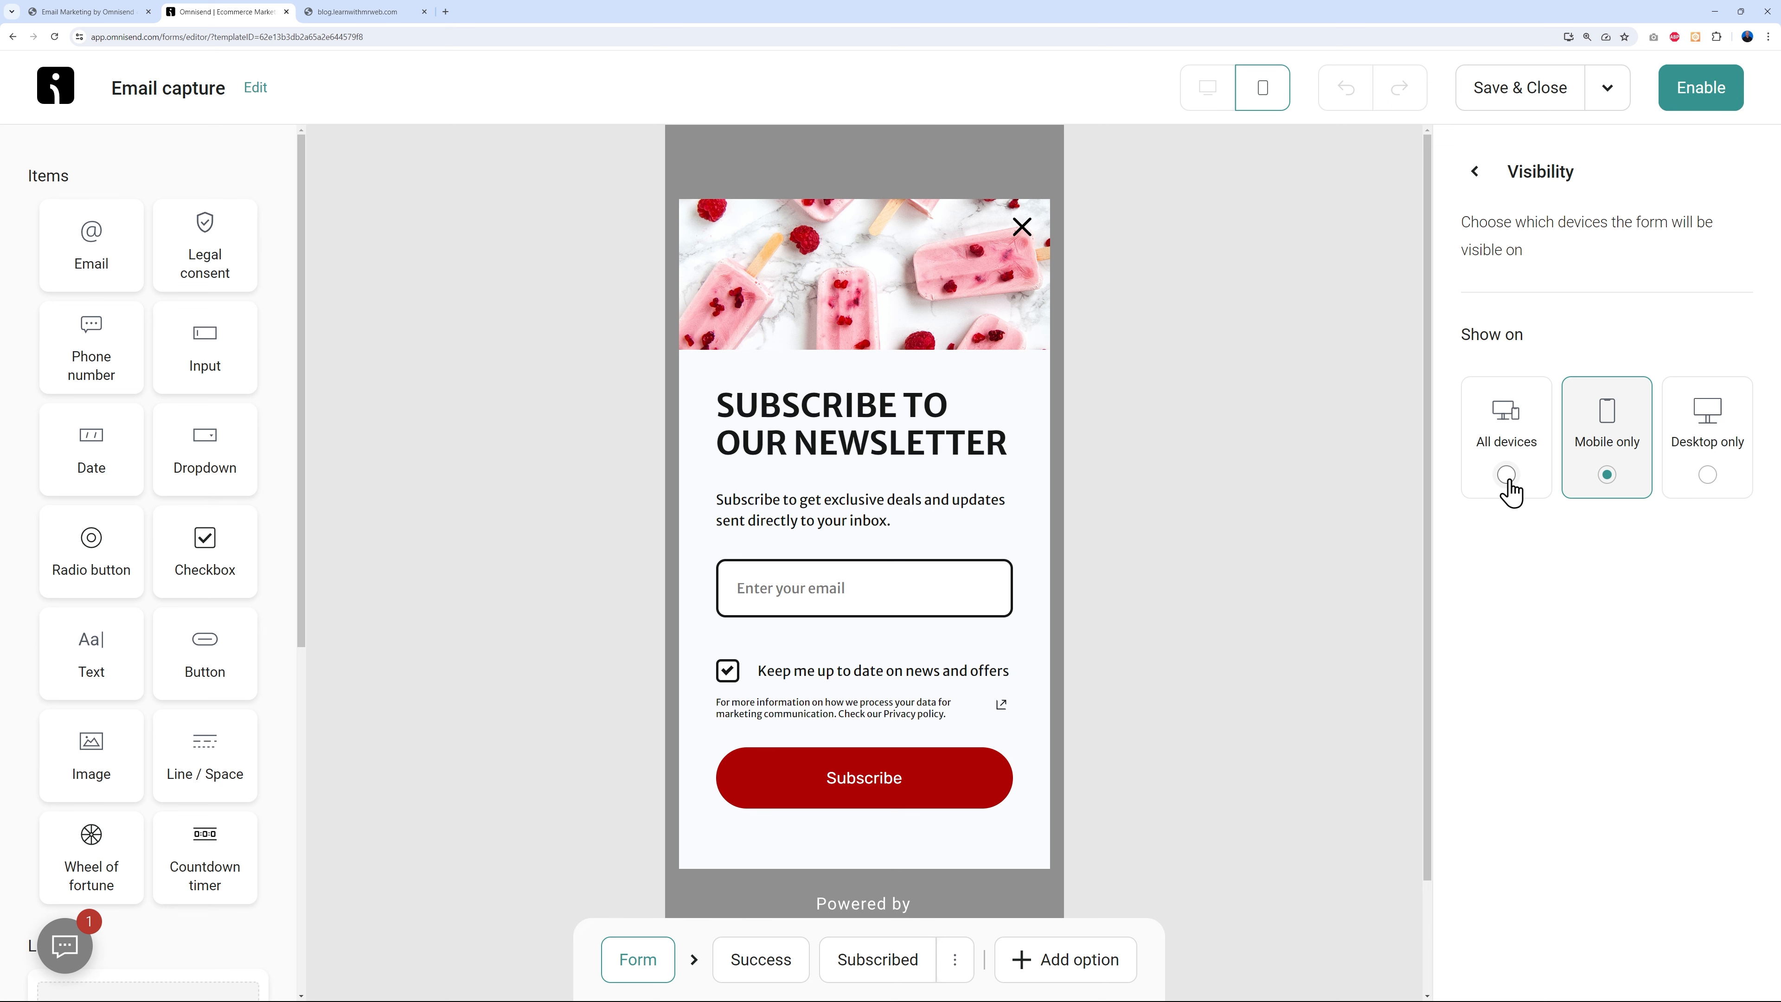
left_click(1705, 476)
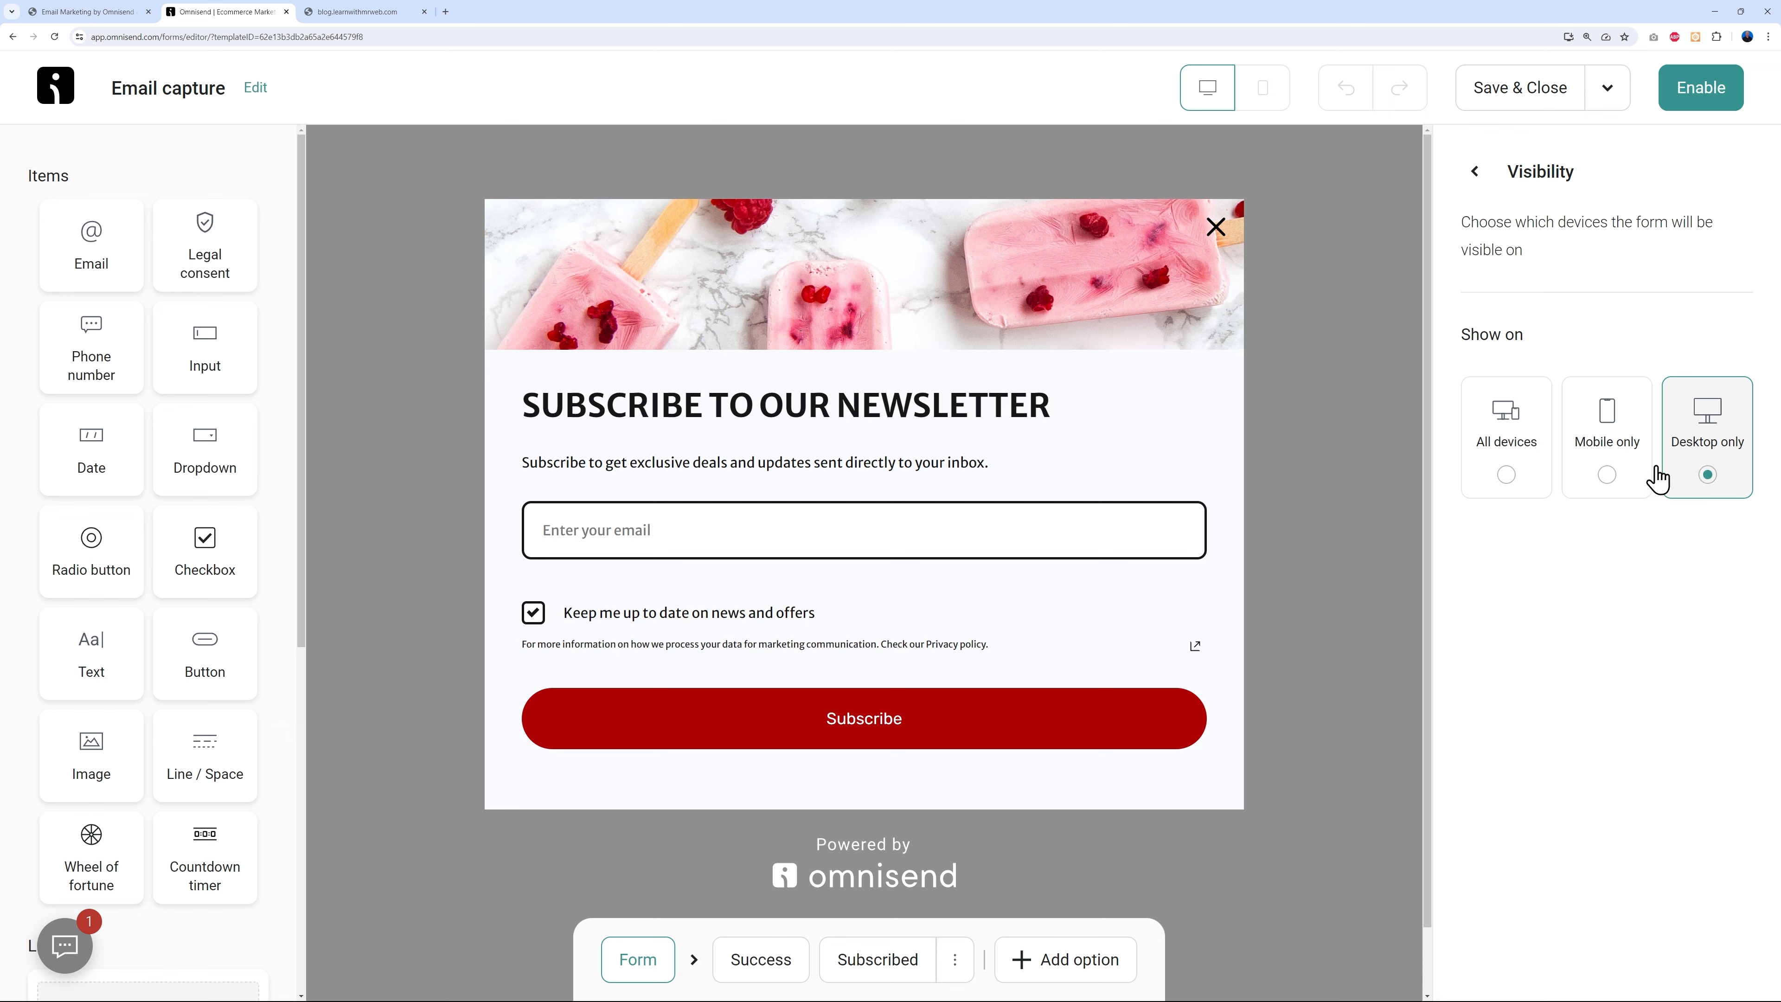
left_click(1607, 477)
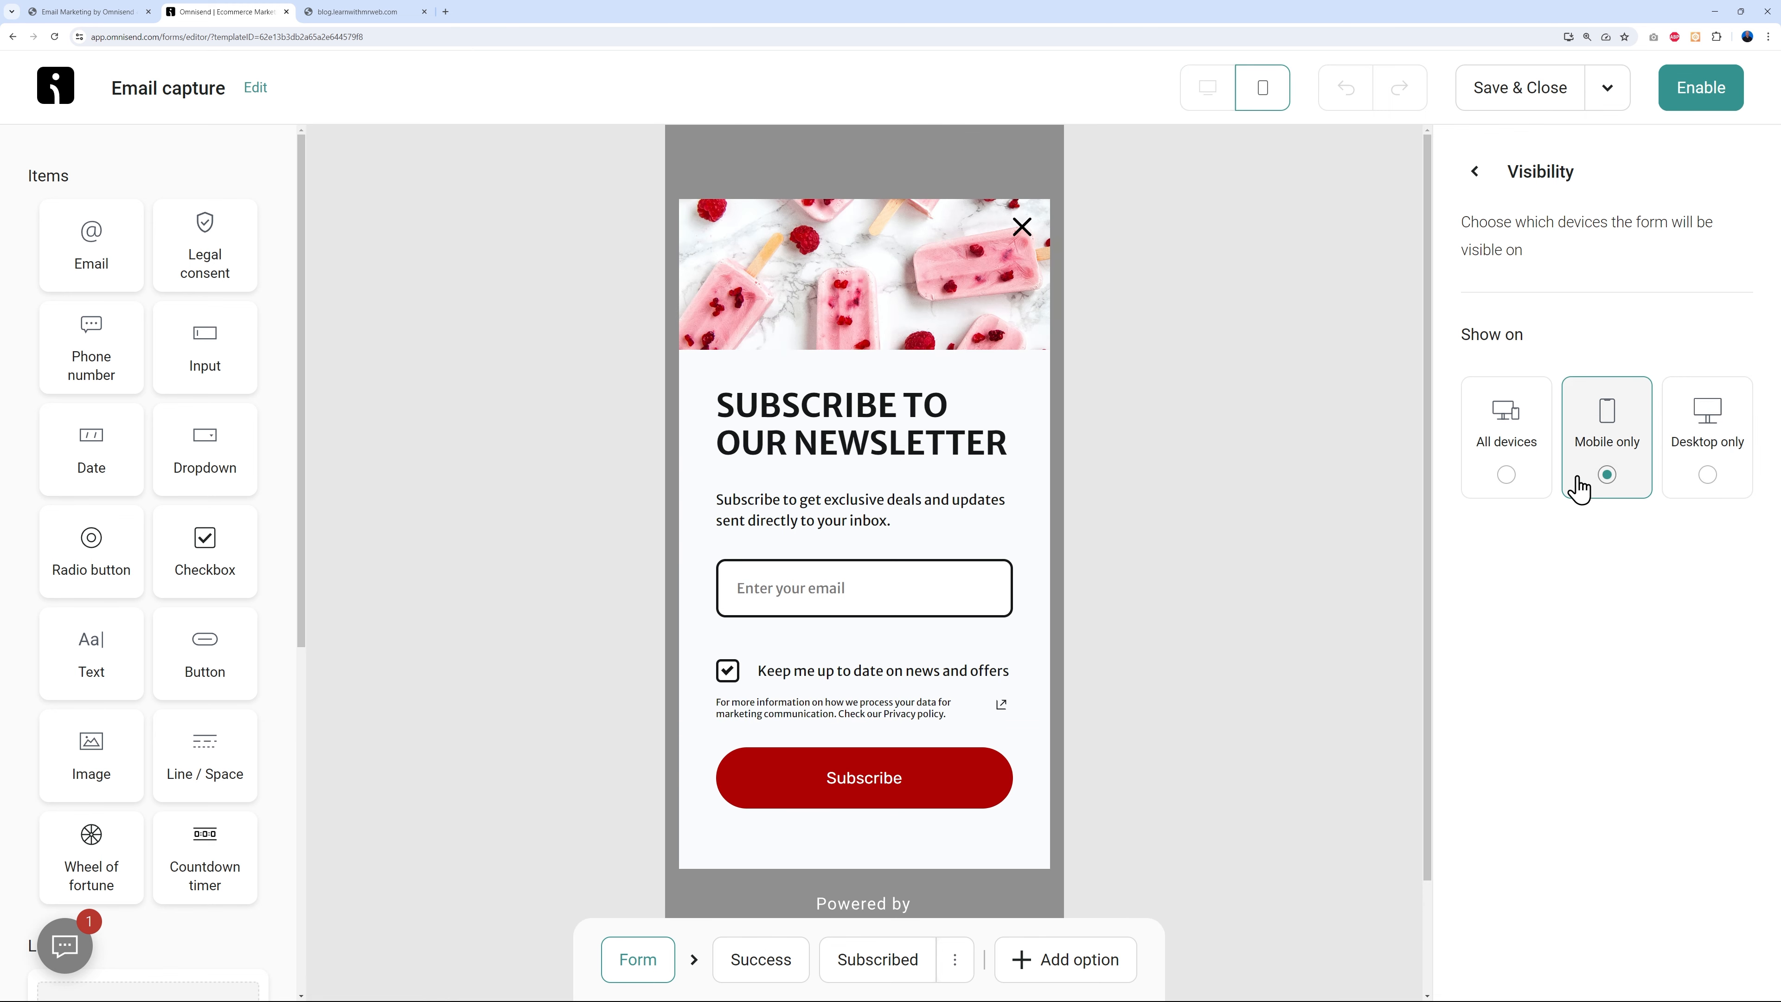
left_click(1508, 478)
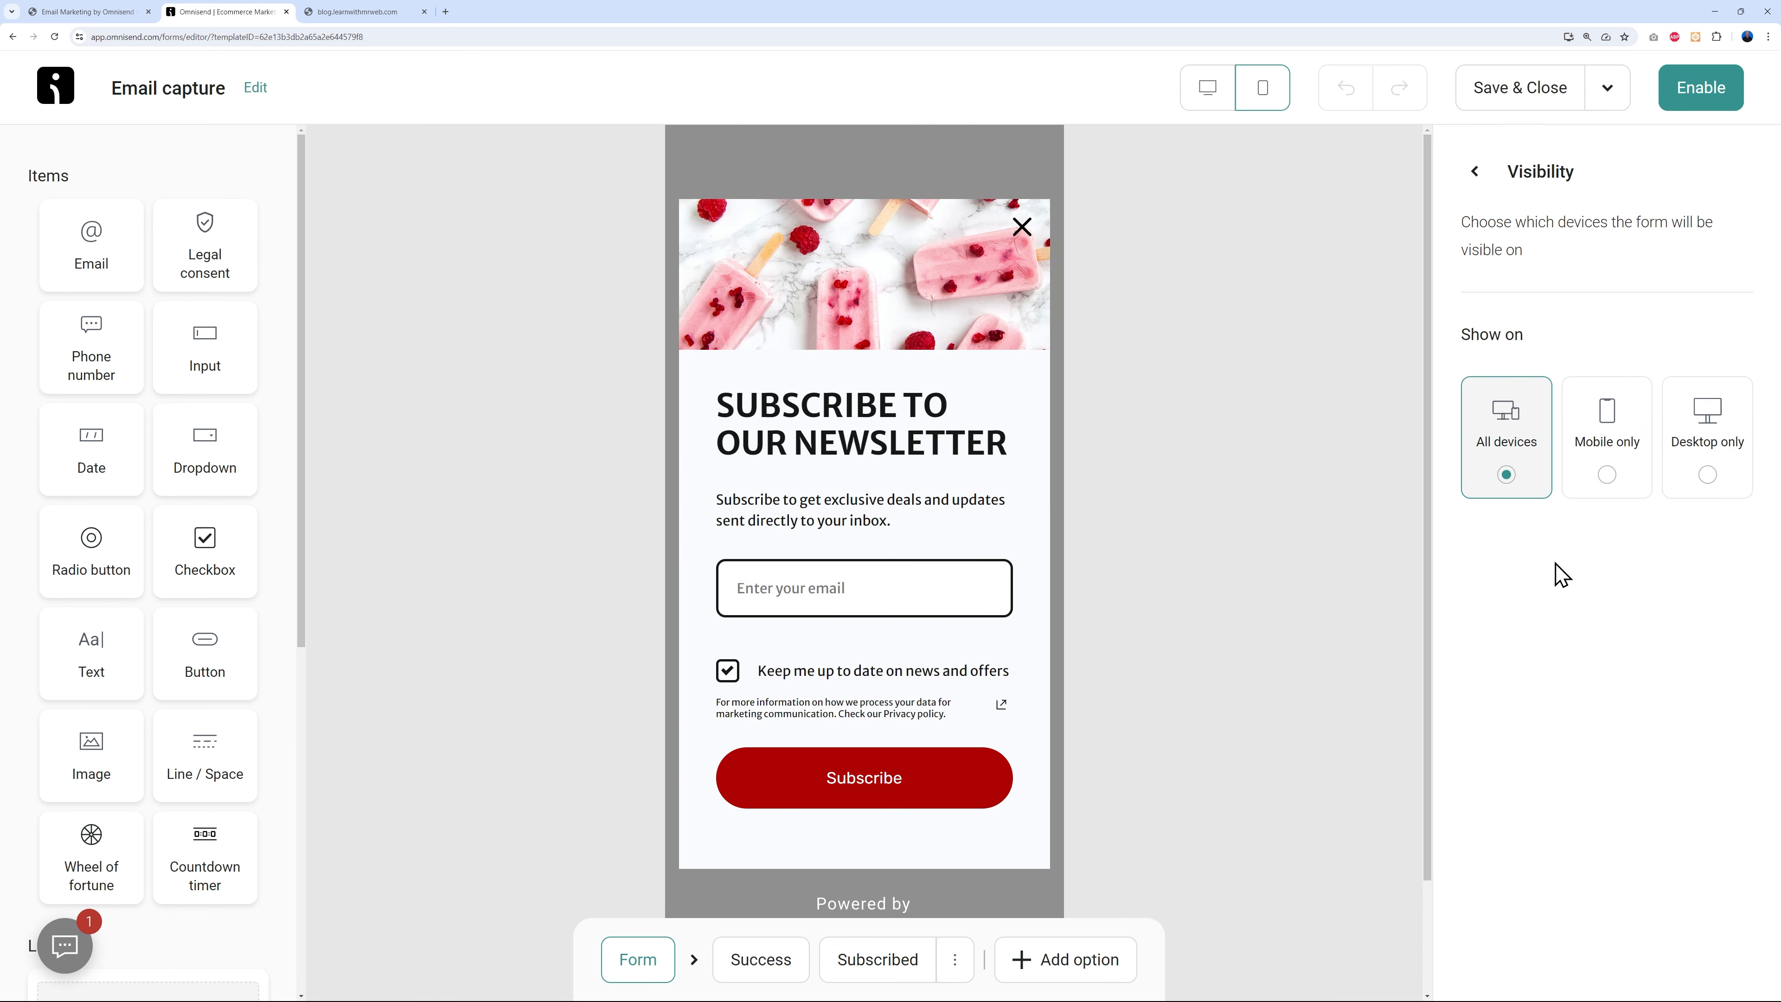
left_click(1474, 172)
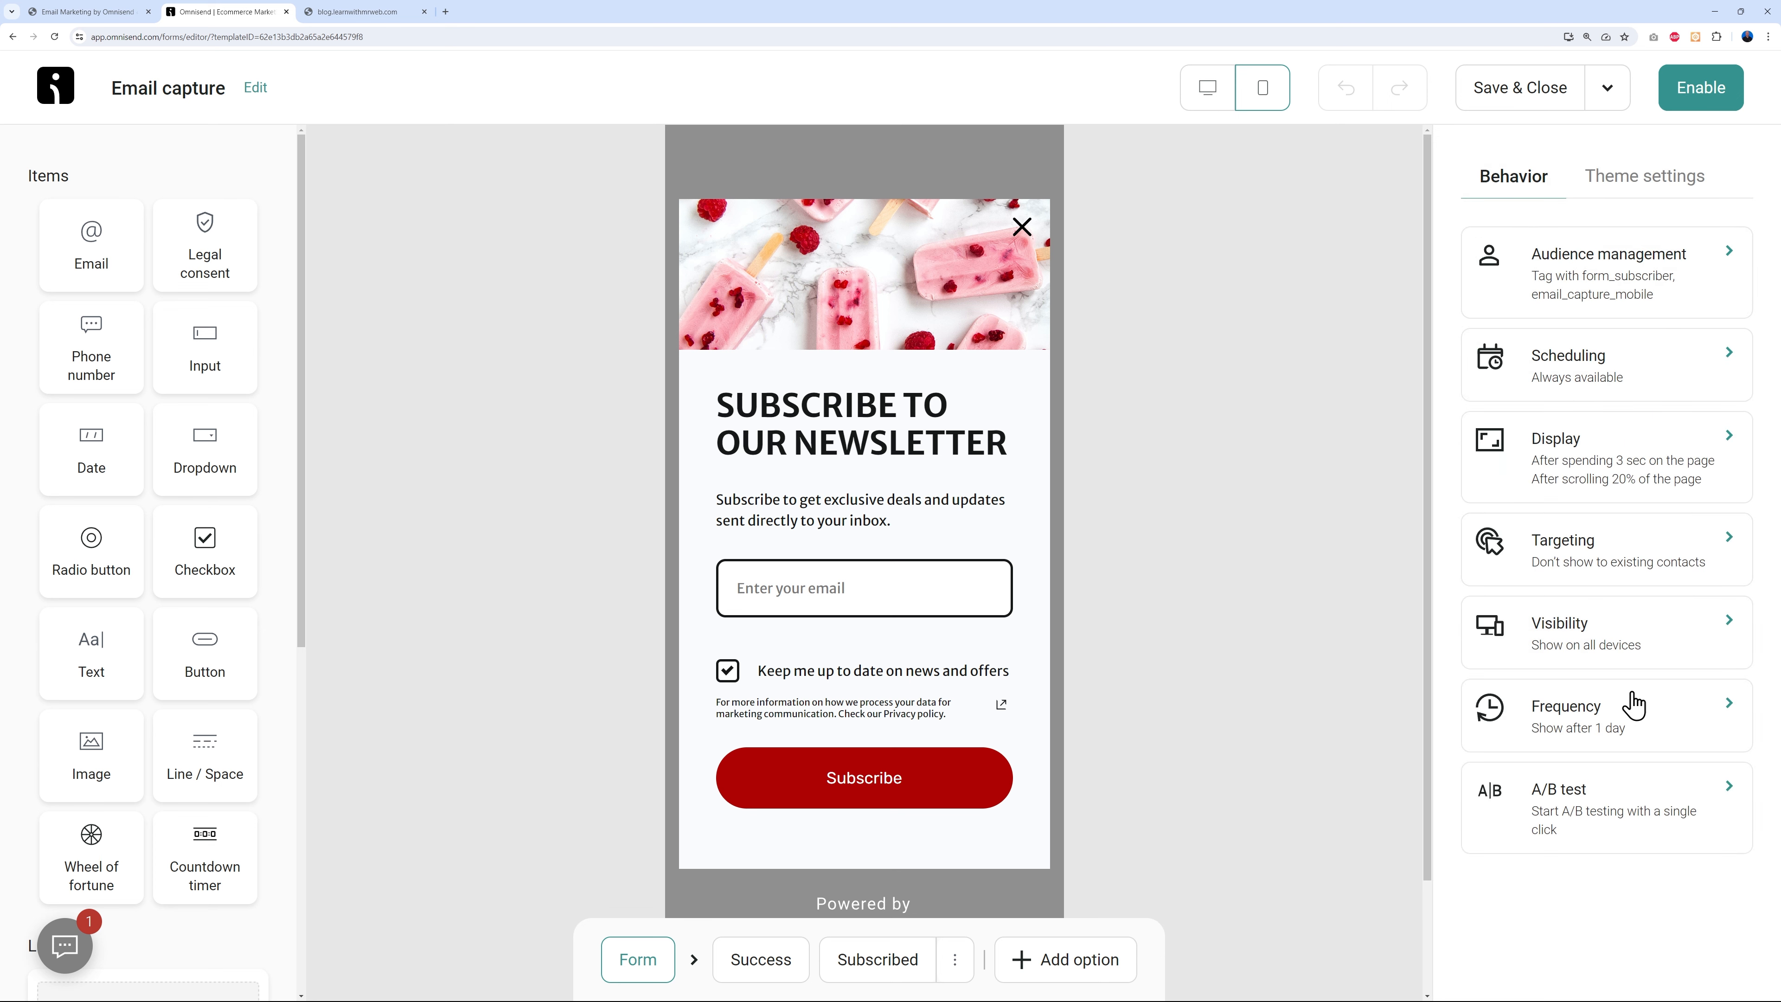
- Keep the Frequency at once per 1 Days, then move on to the A/B test card
left_click(1605, 726)
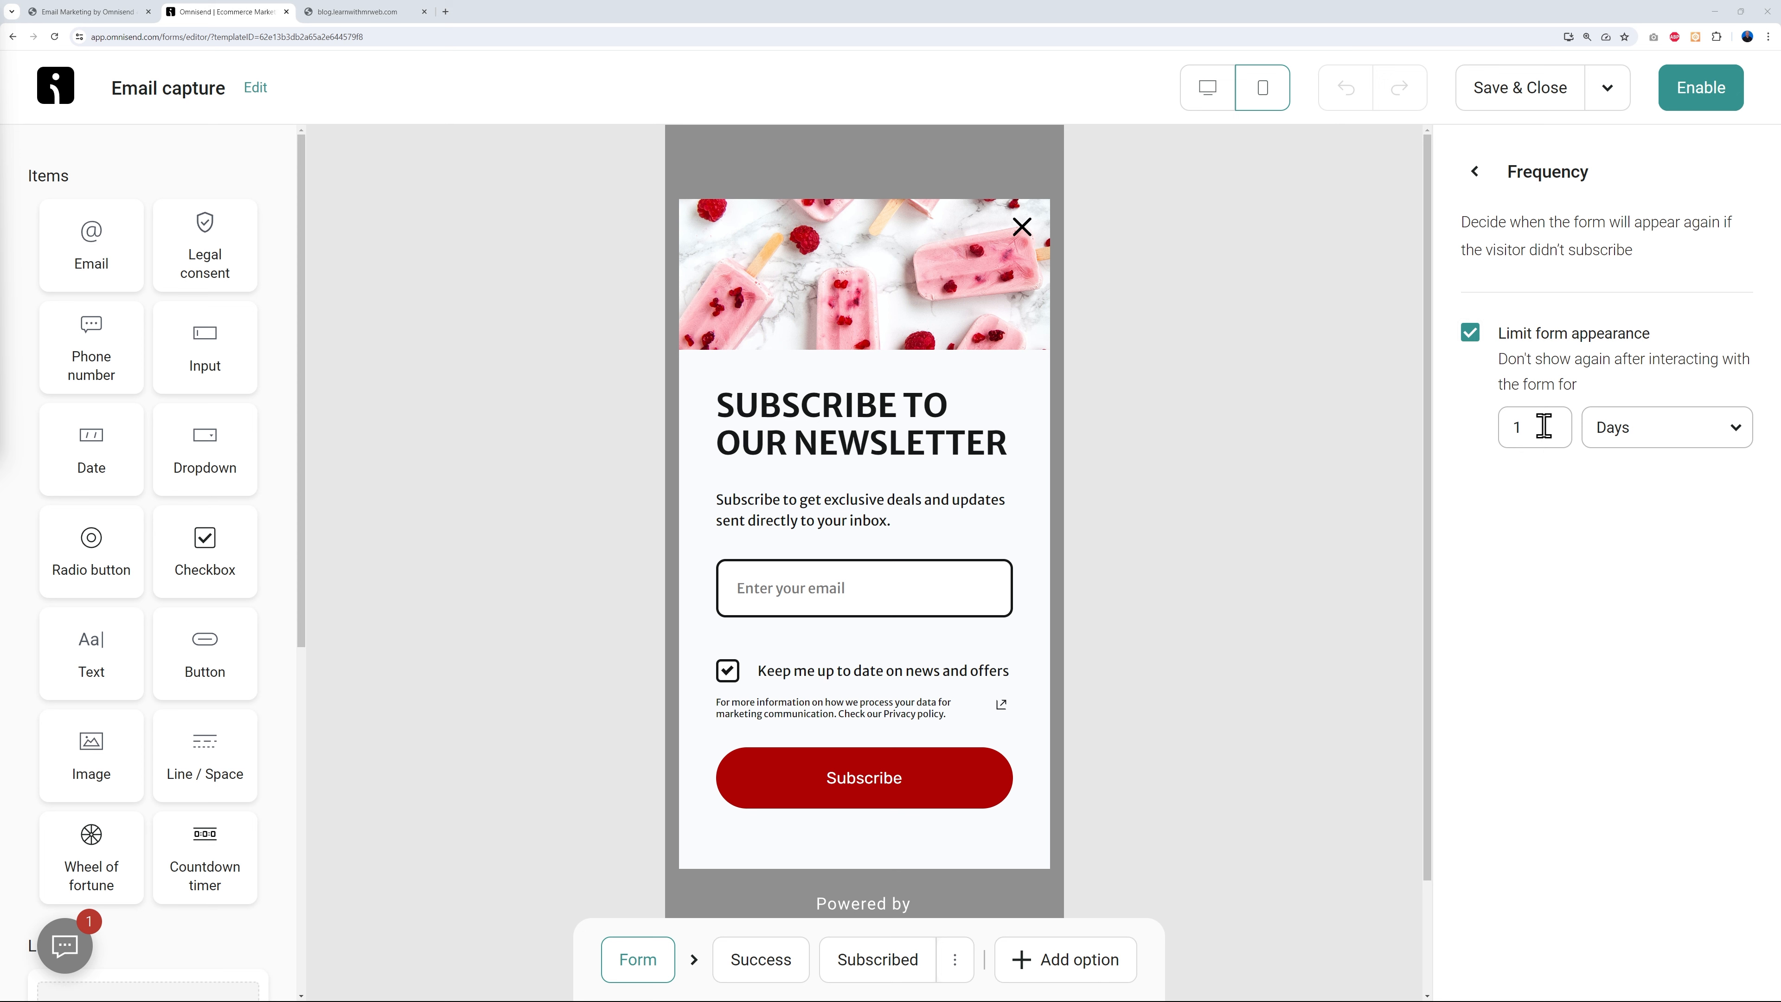
left_click(1648, 438)
left_click(1658, 442)
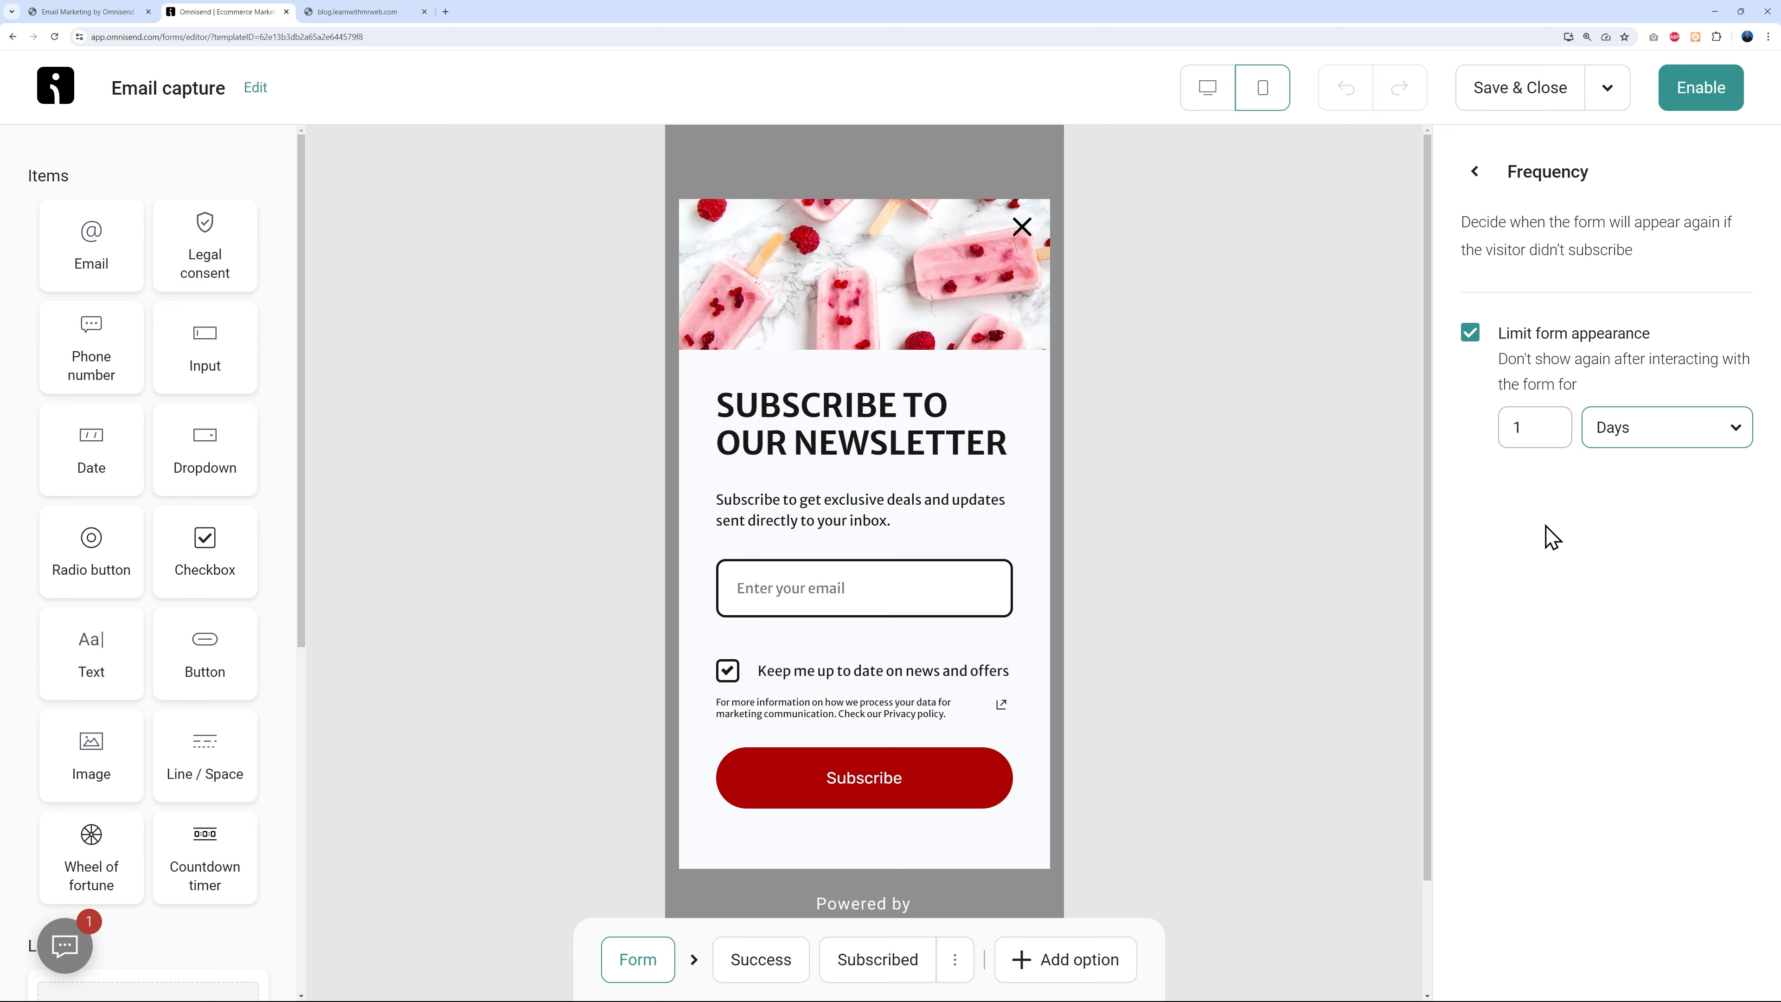
left_click(1649, 436)
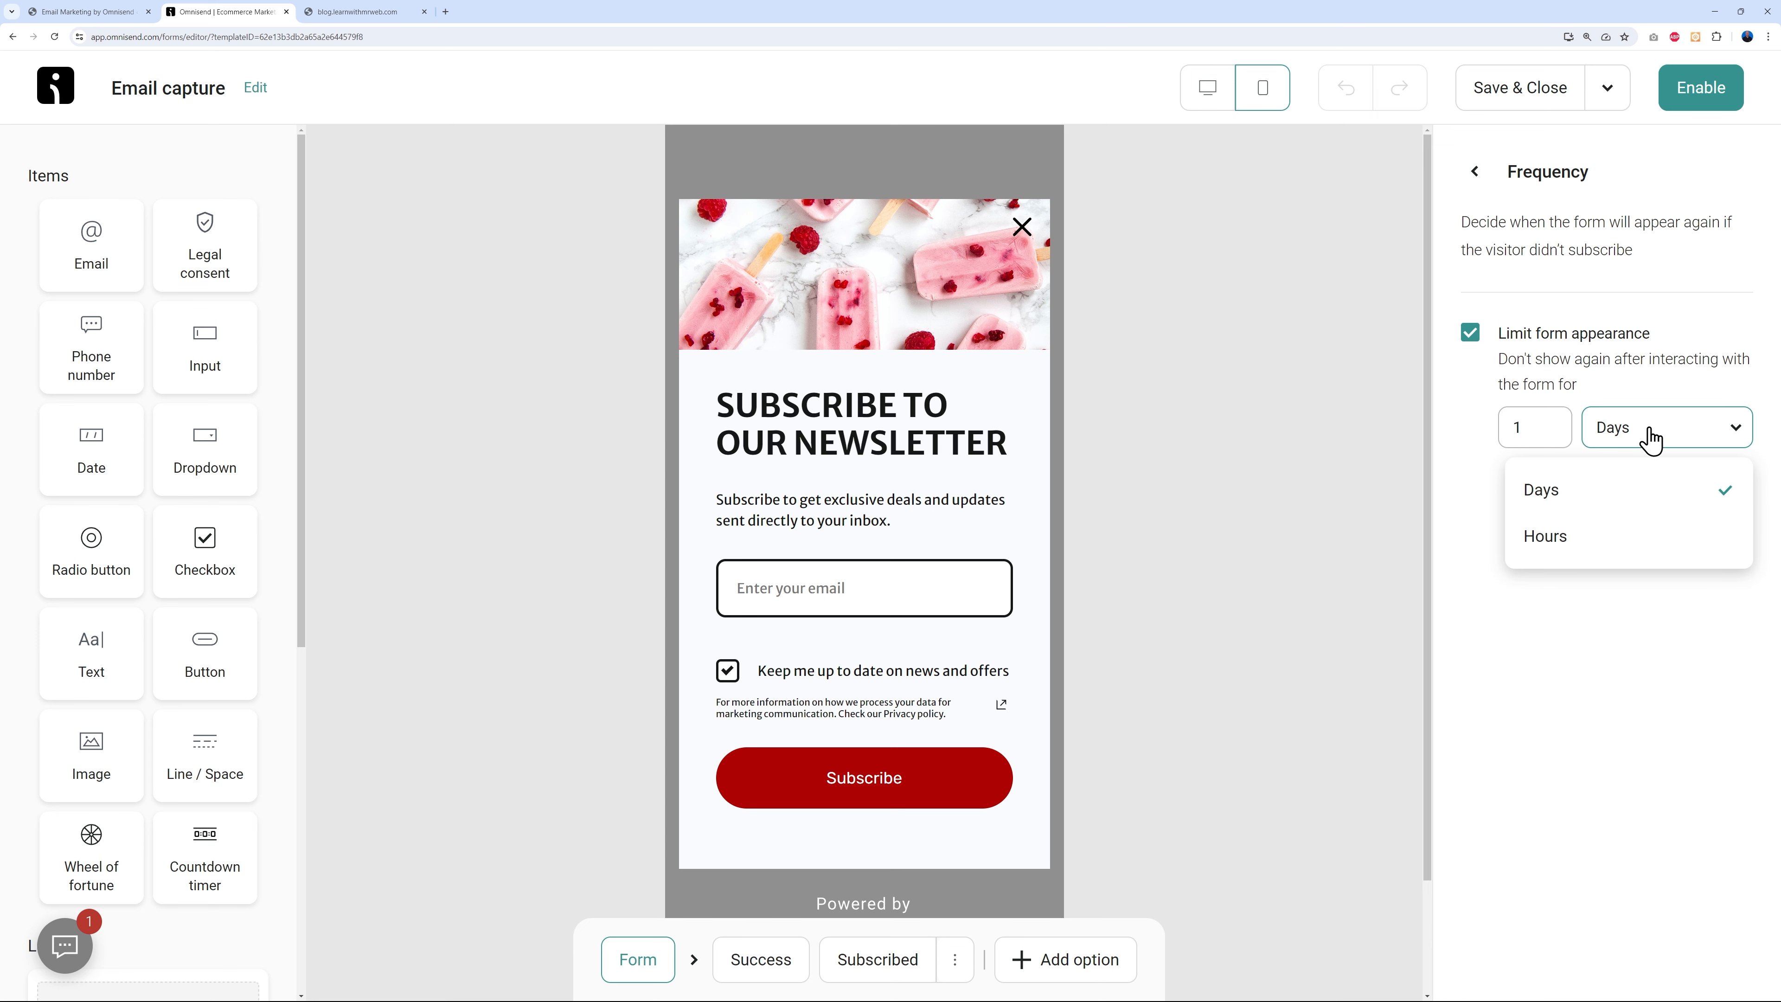
left_click(1626, 558)
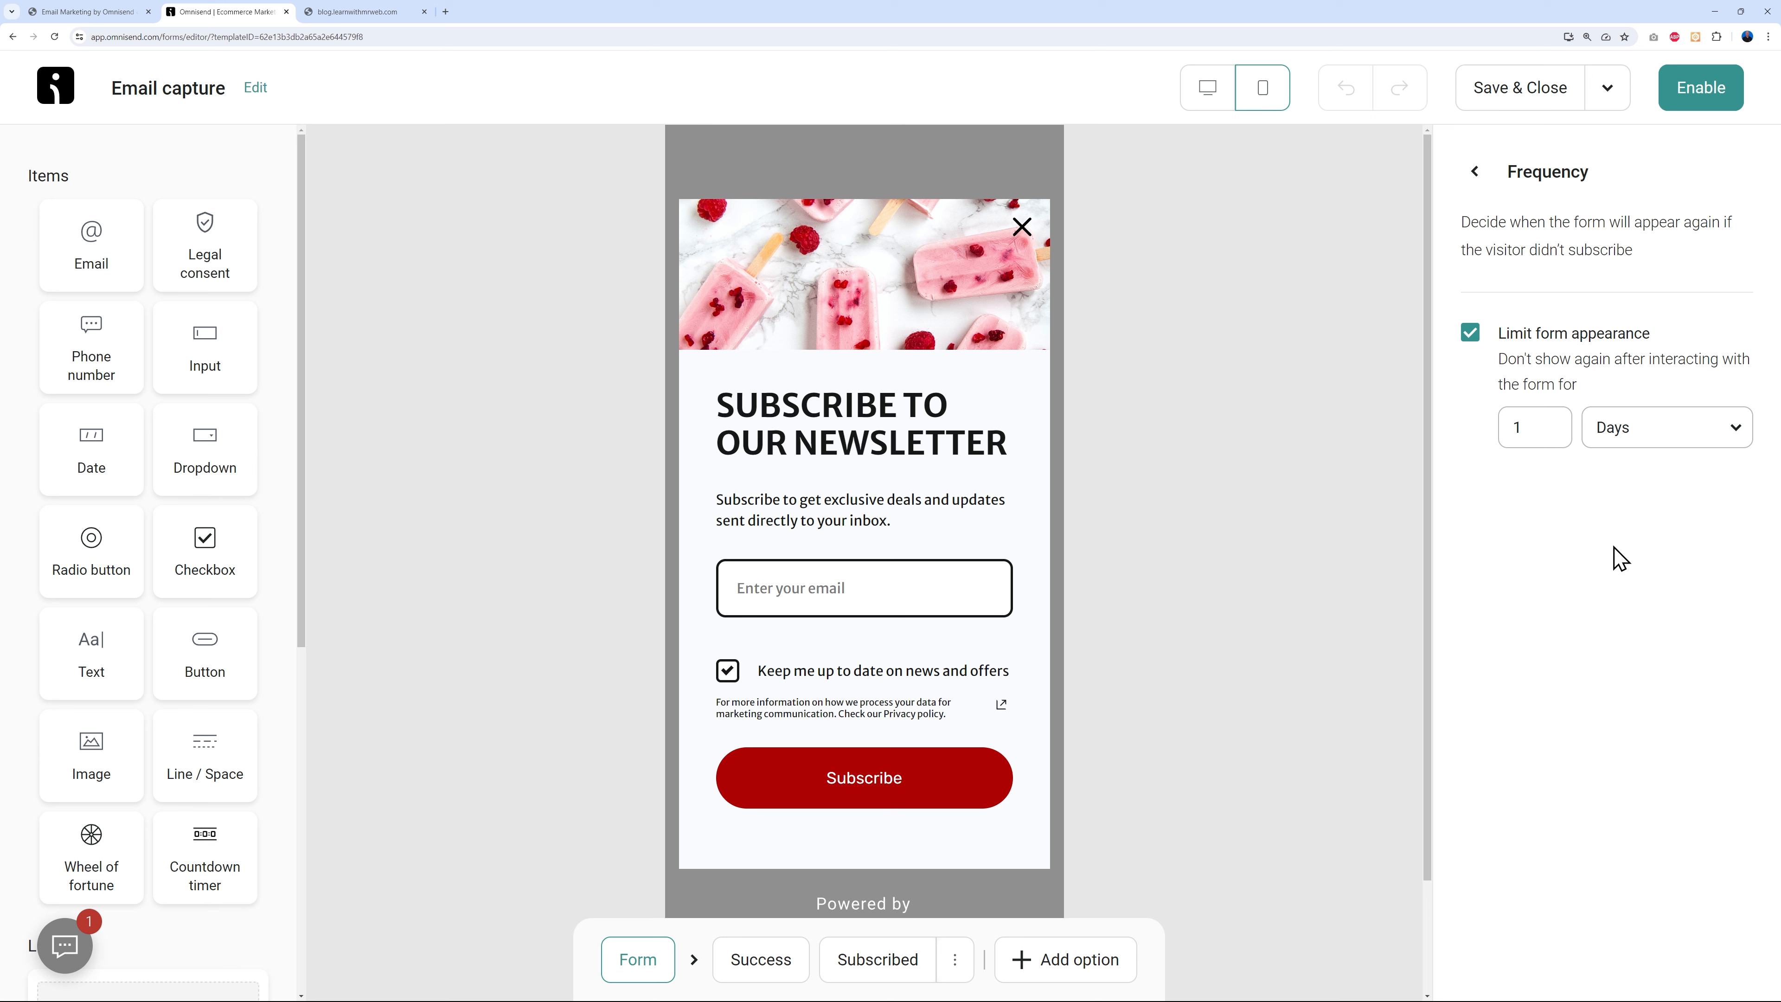
left_click(1475, 174)
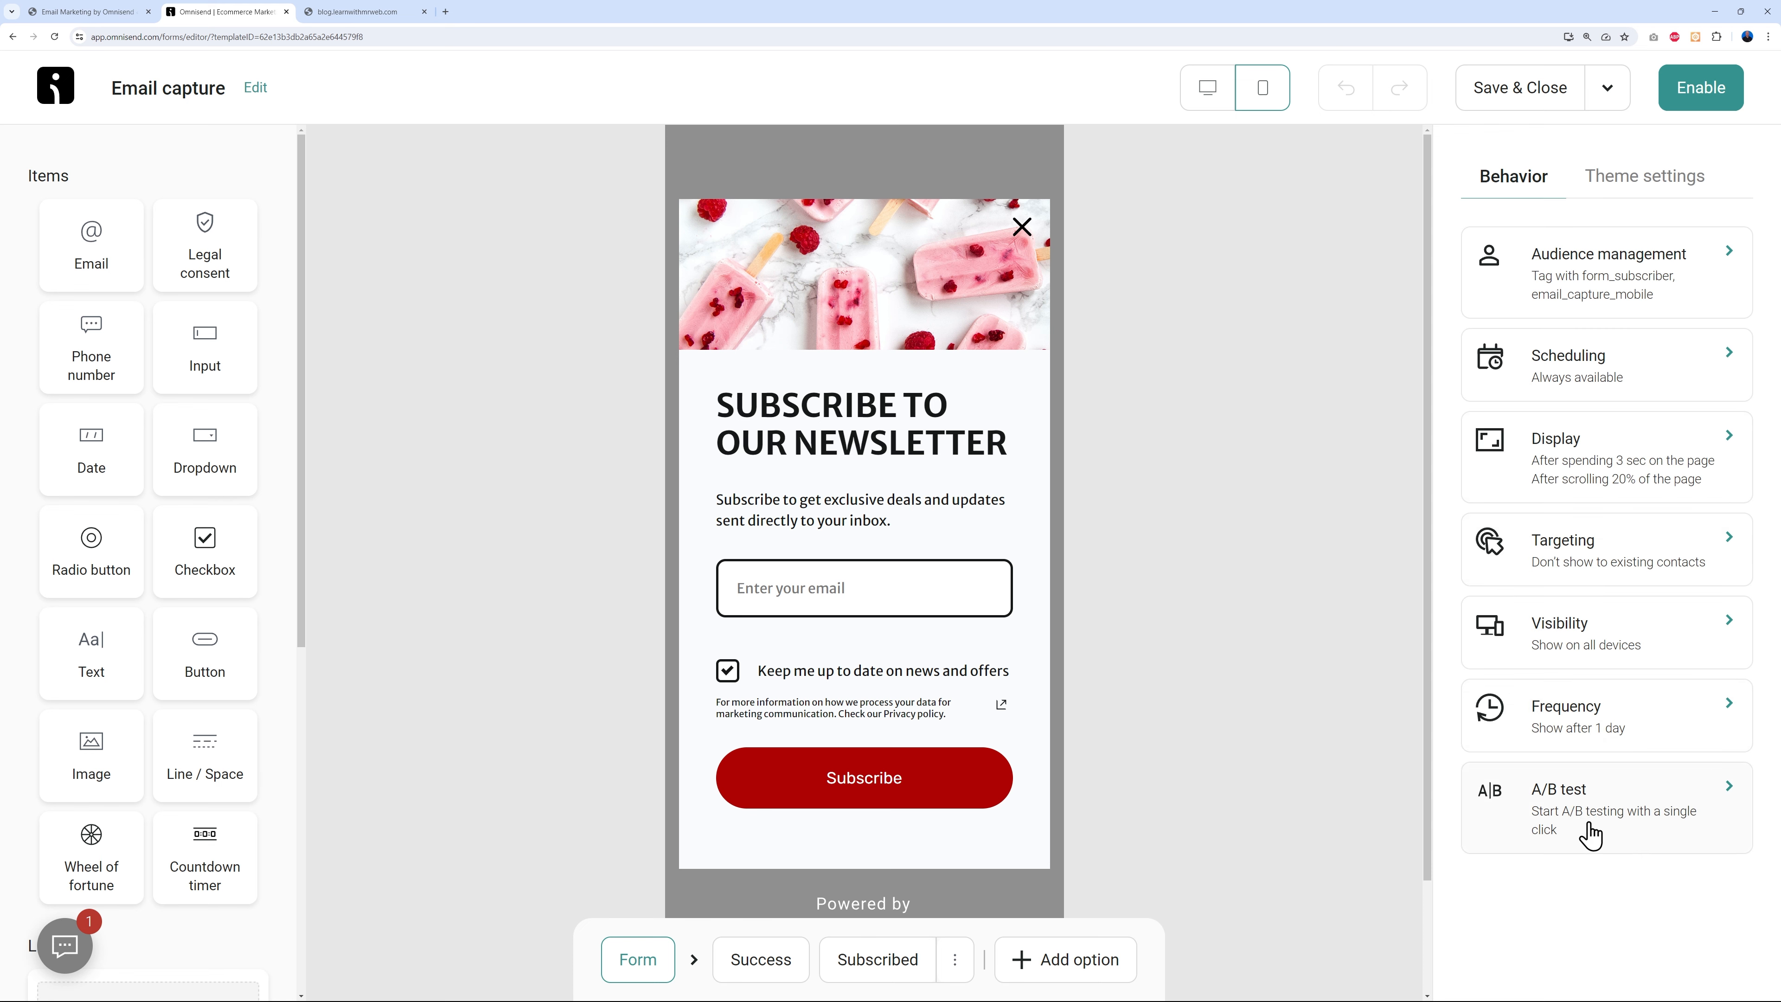
left_click(1622, 824)
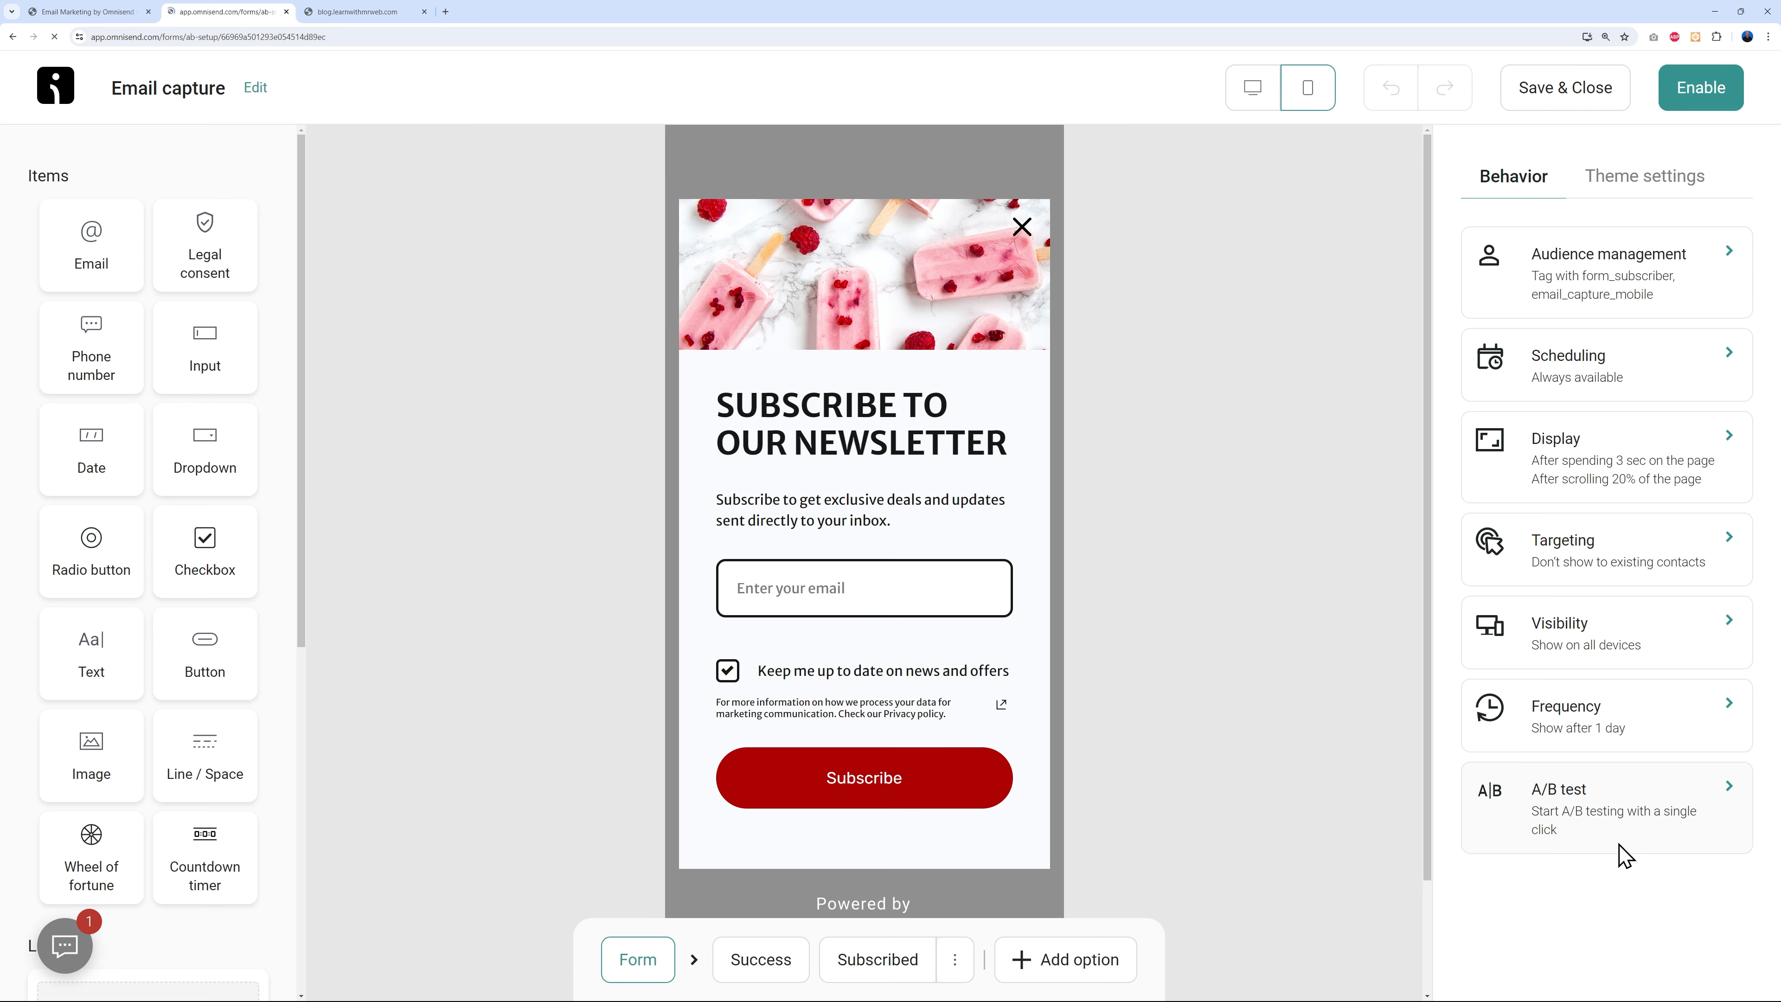
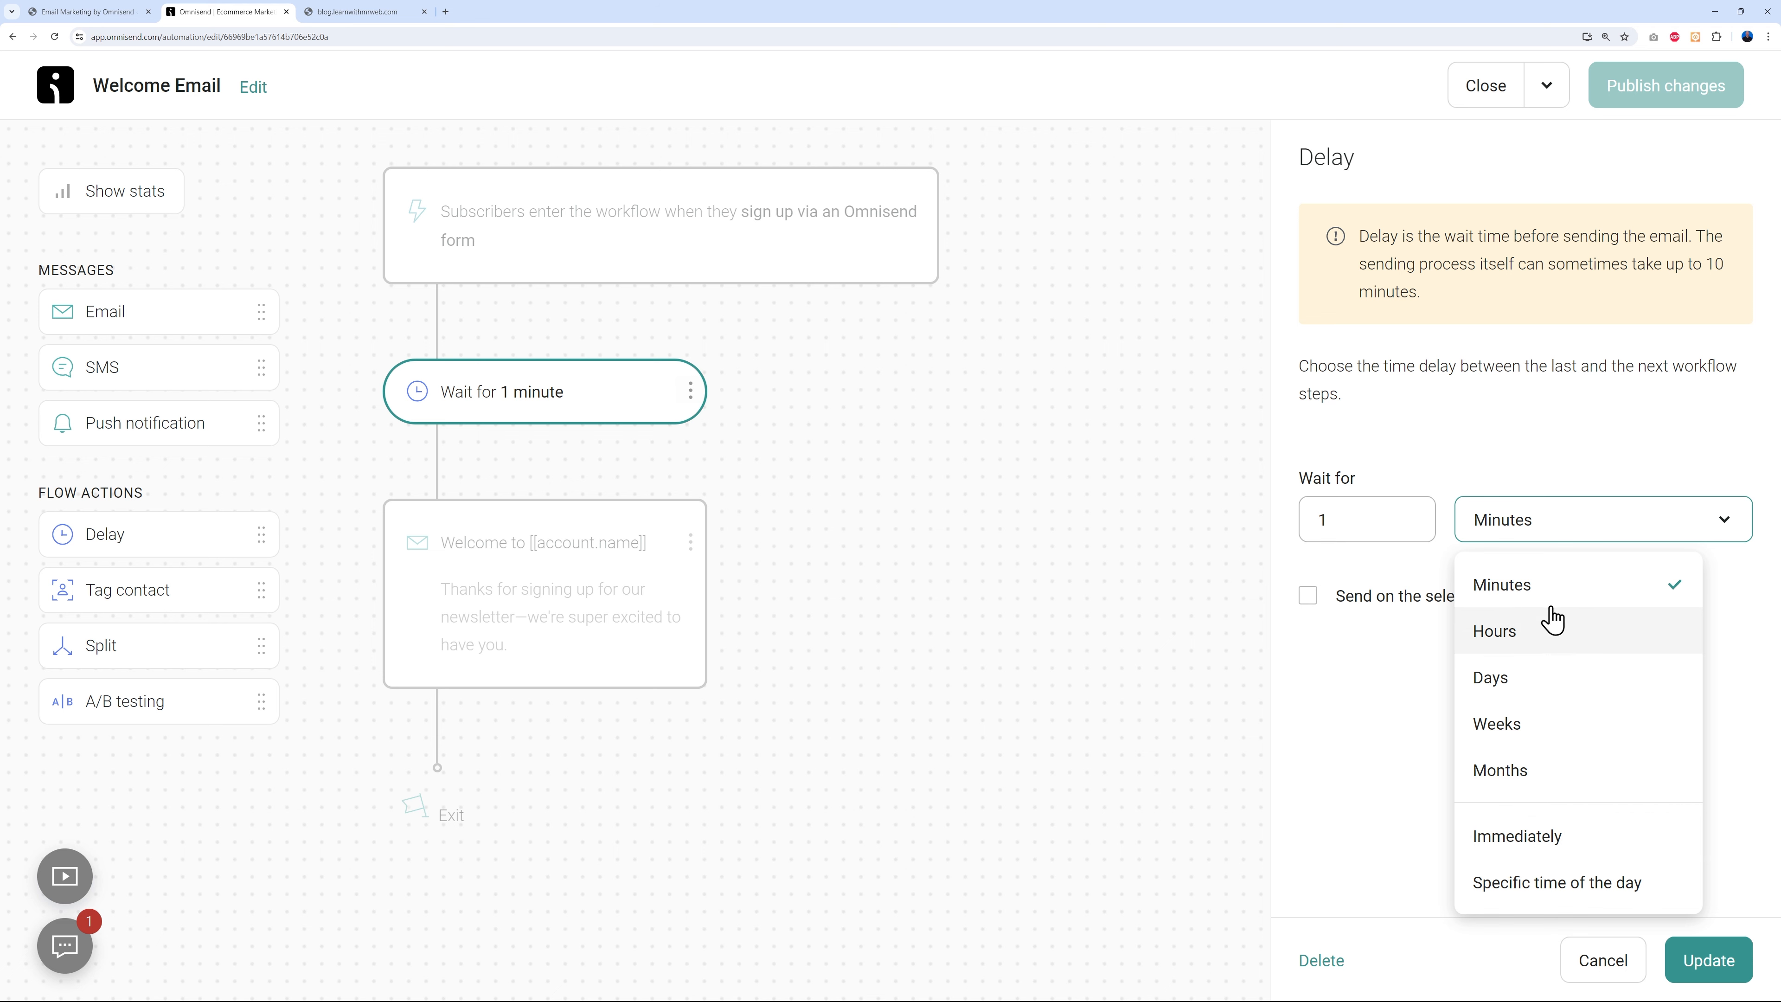
- Keep the wait unit at Minutes and open the Welcome email's settings
left_click(1416, 845)
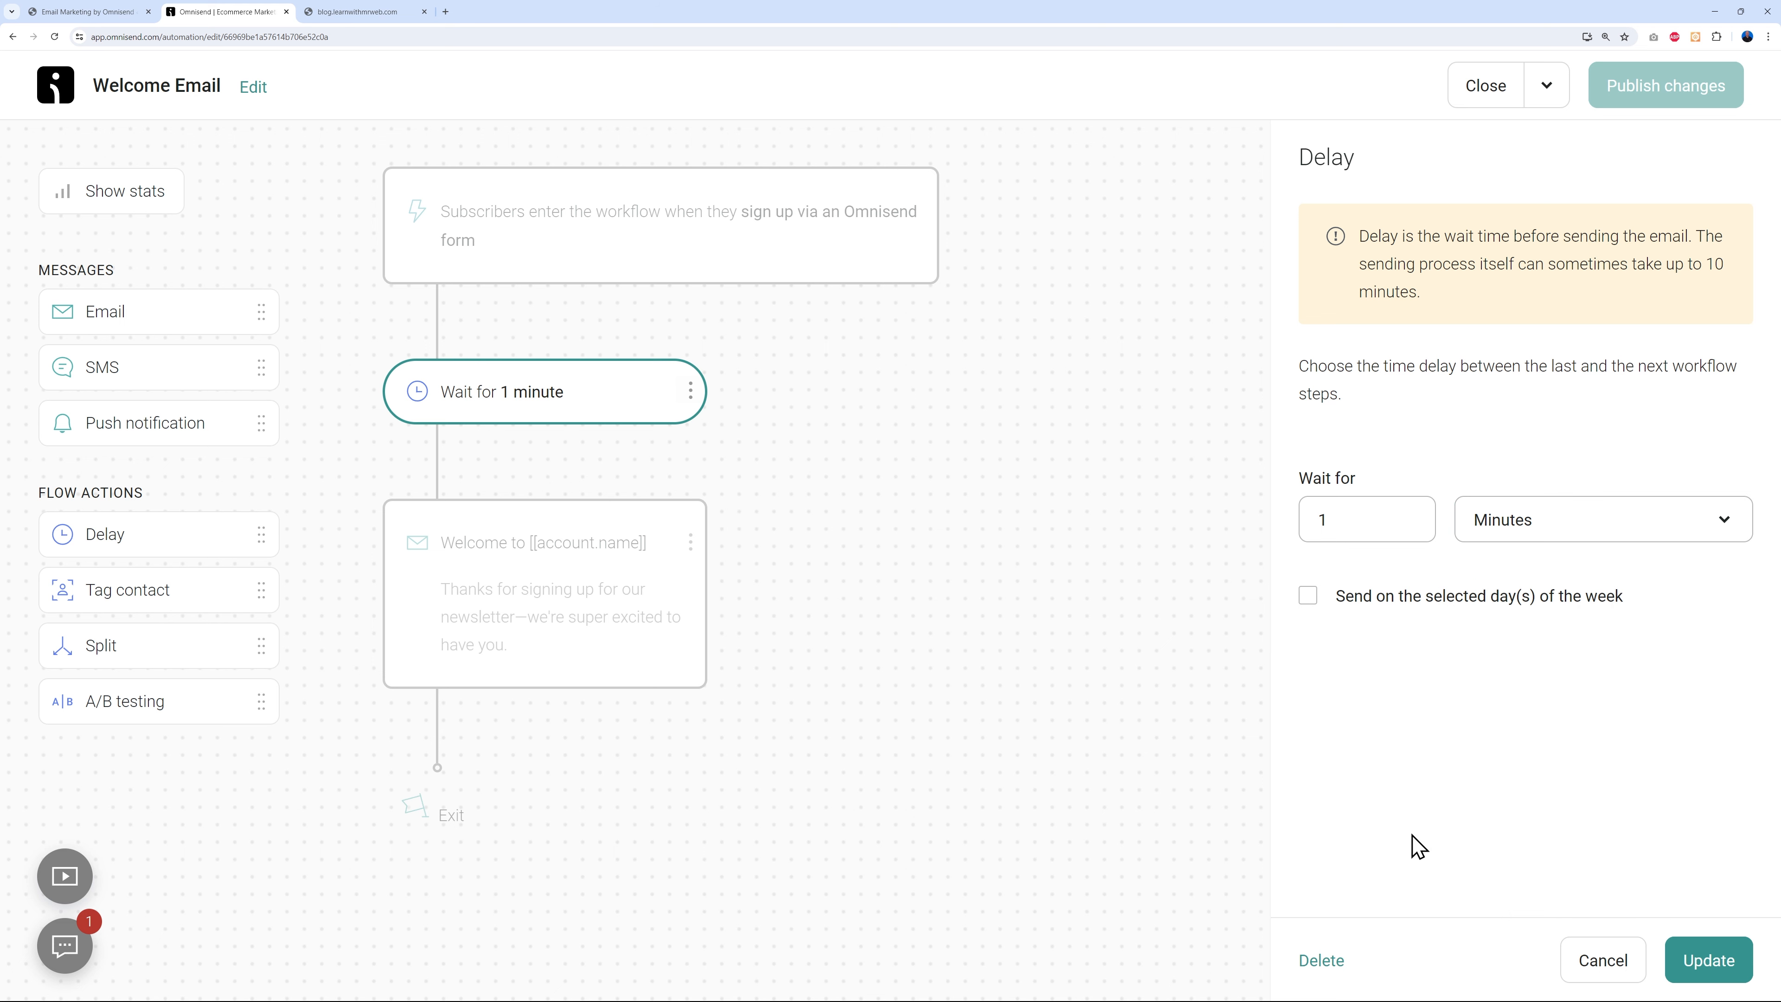
left_click(607, 586)
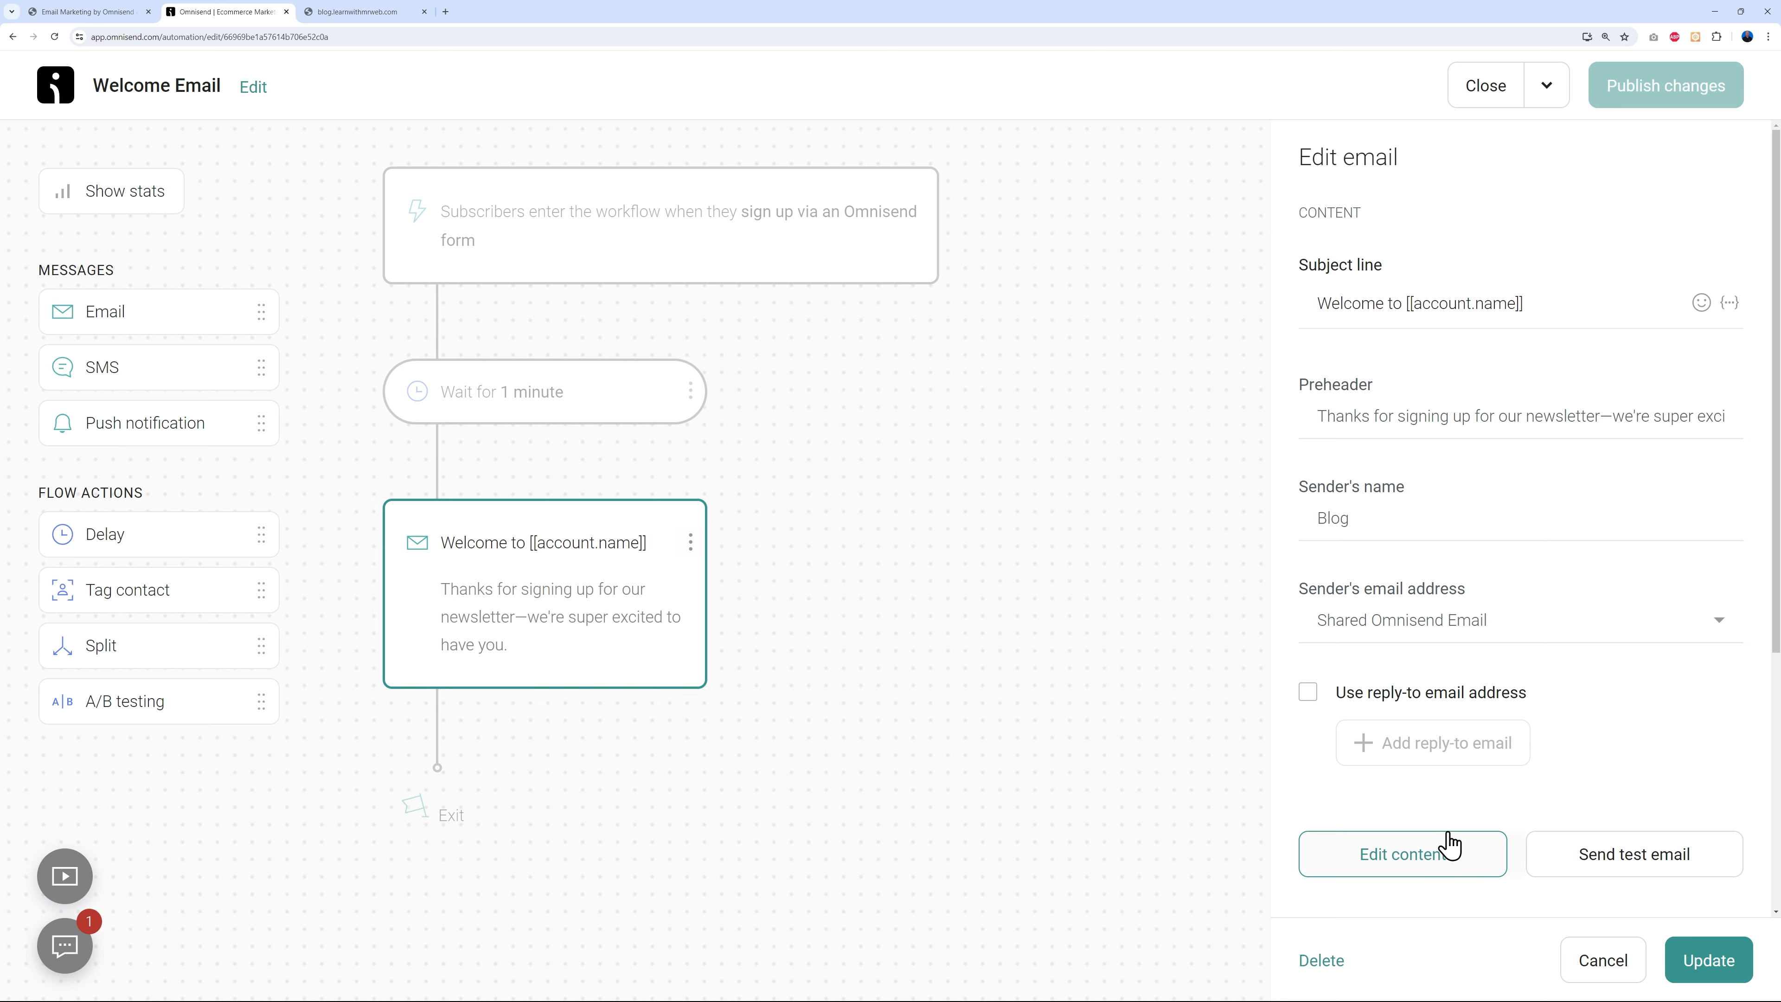
- Upload mr-web-2024-purple.png and use it to replace the email's header logo placeholder
left_click(1418, 870)
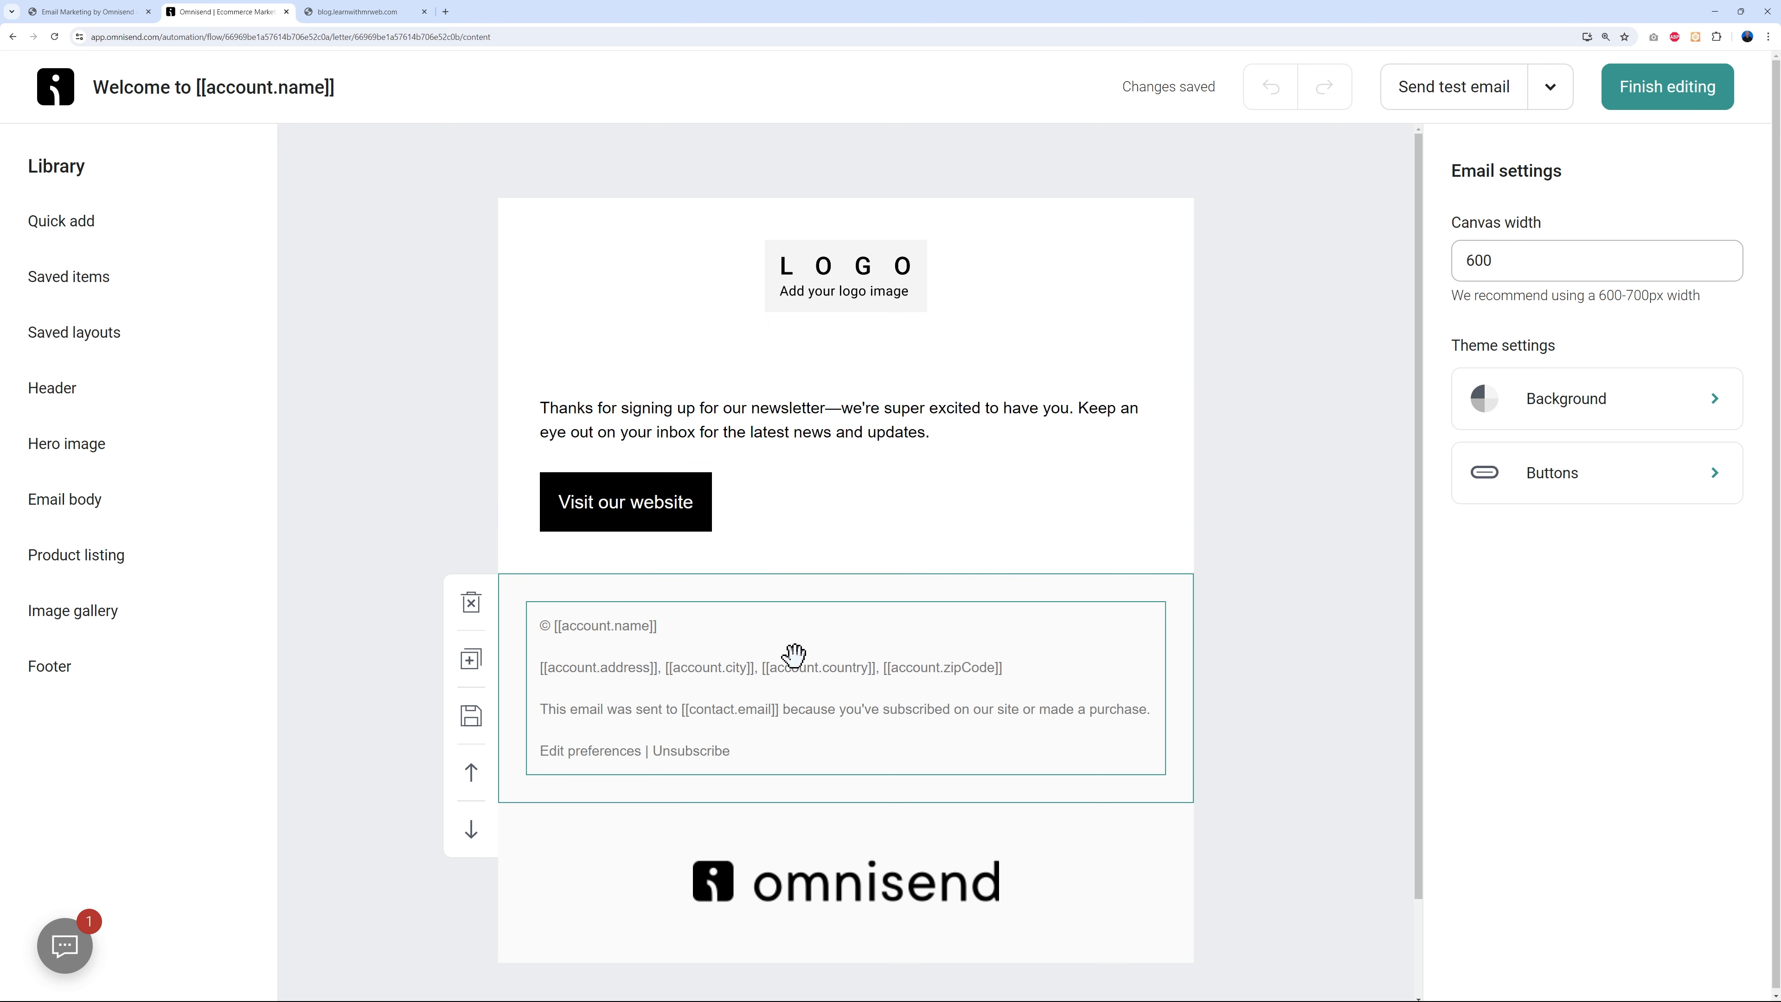
left_click(847, 291)
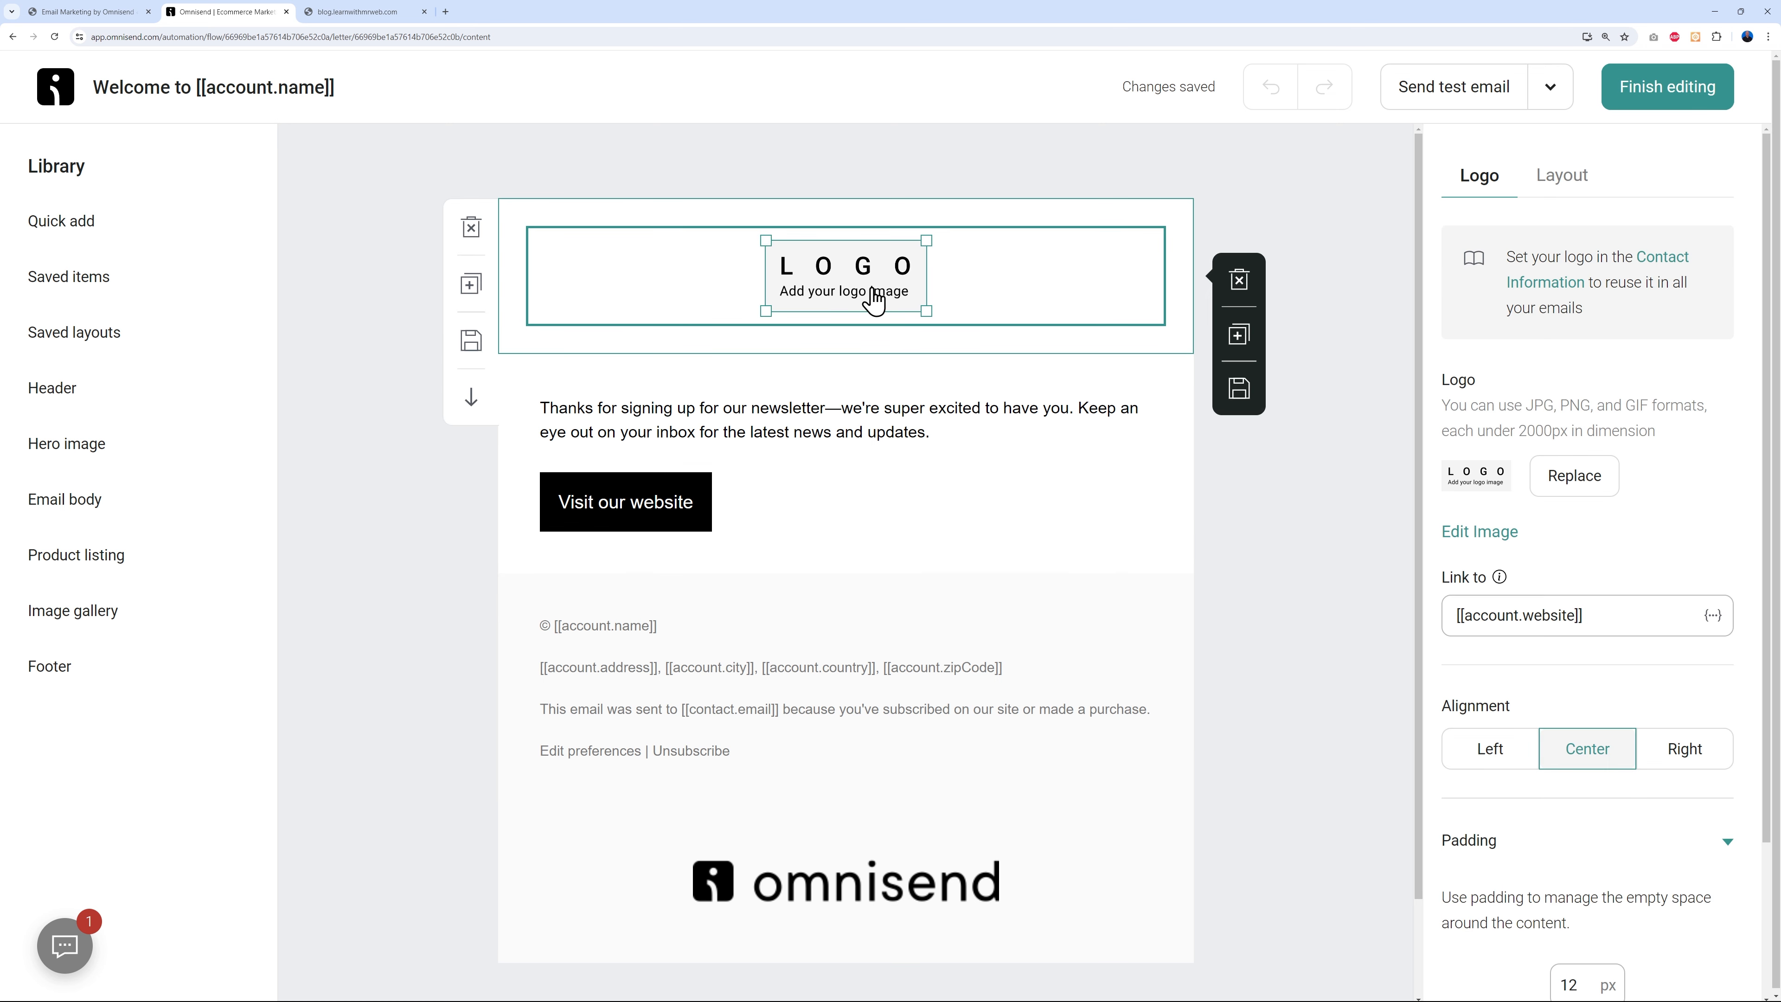
left_click(1572, 477)
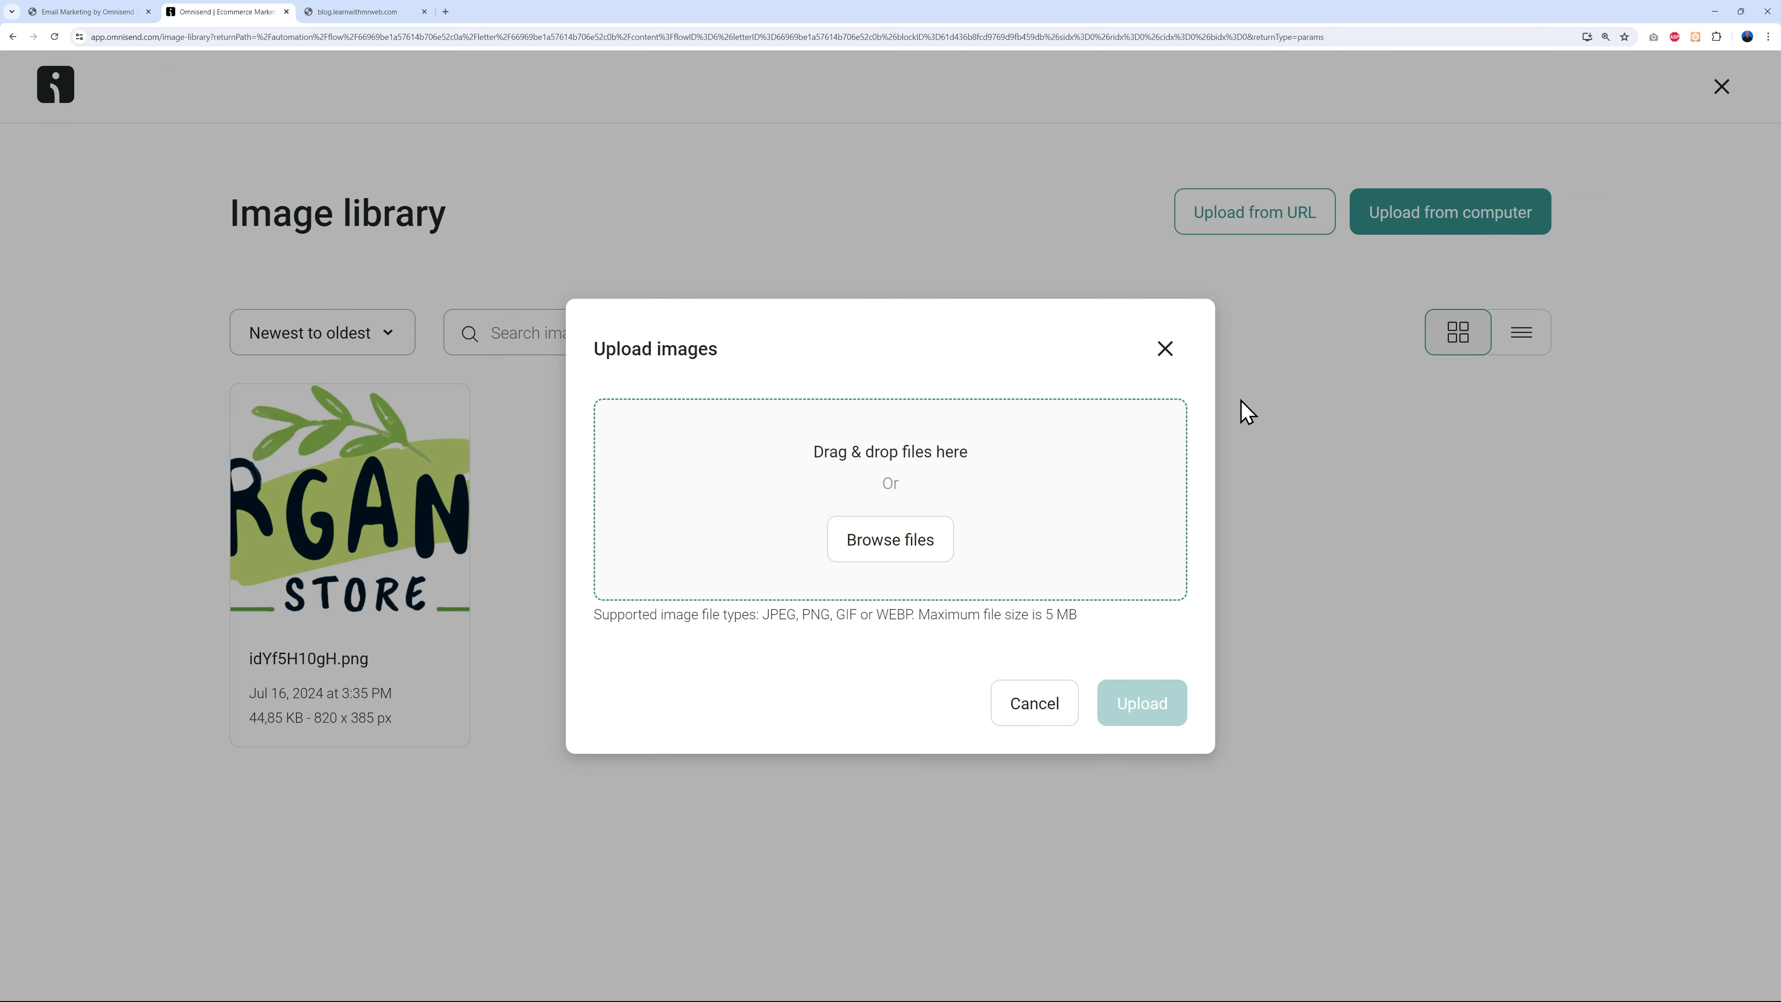
left_click(905, 551)
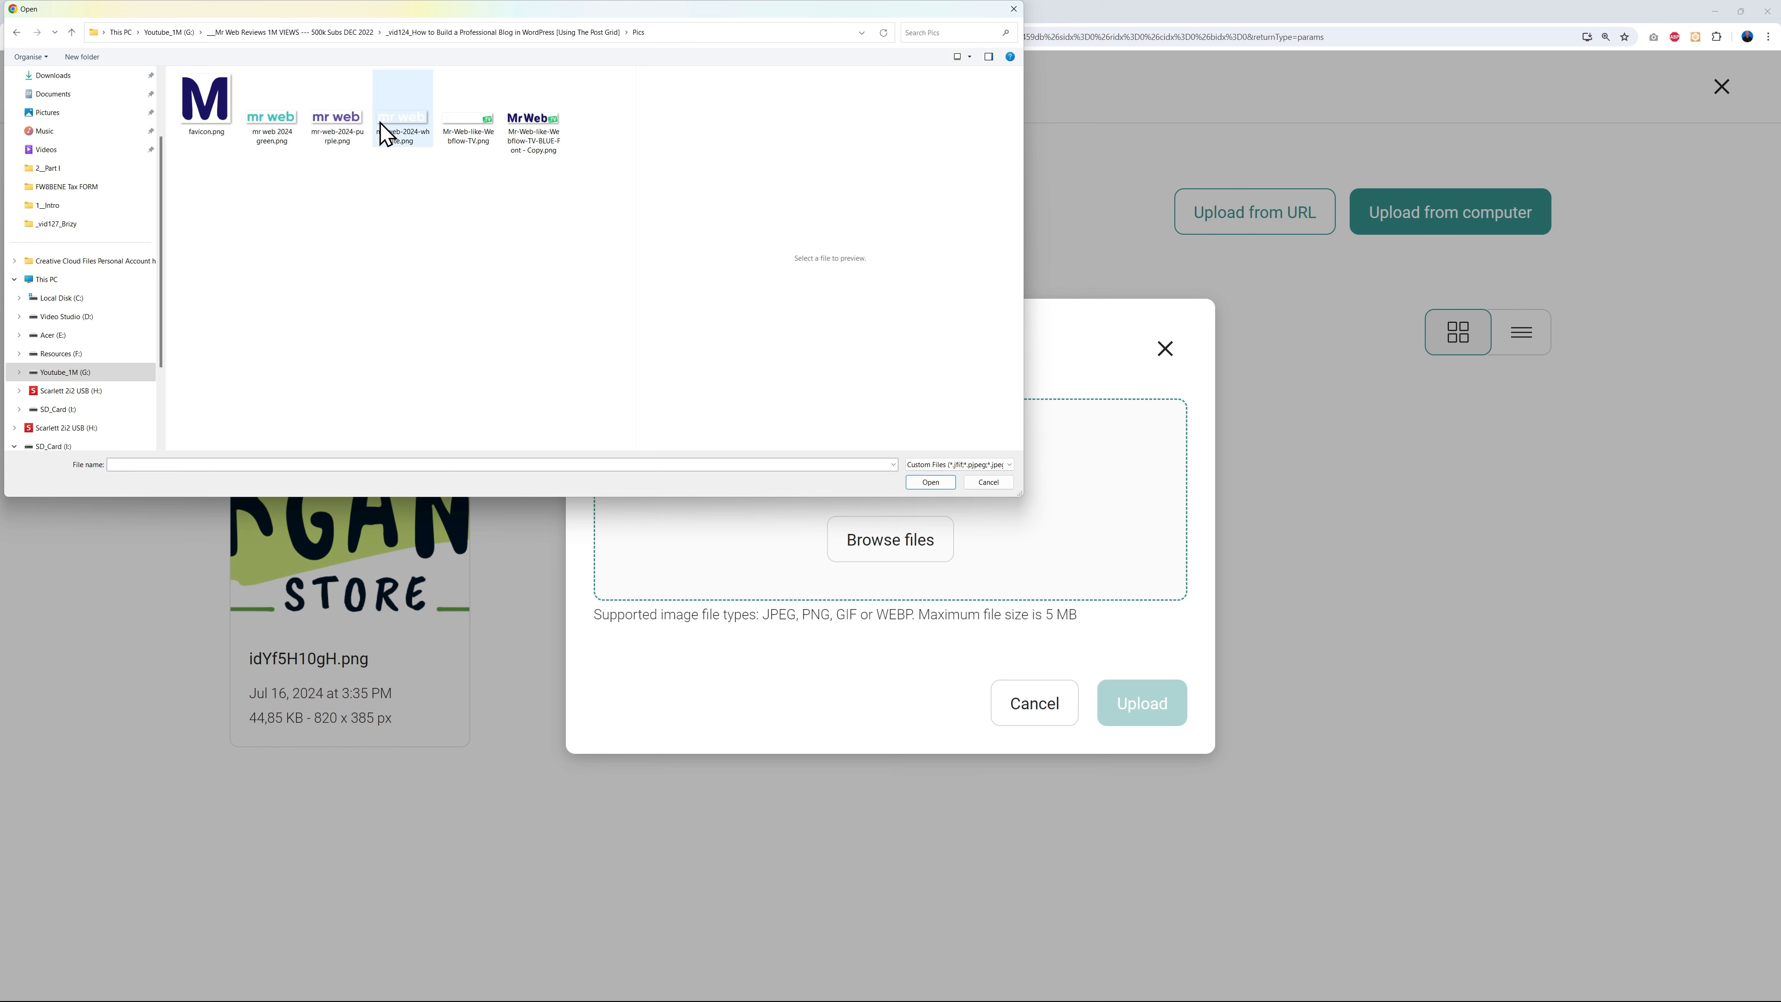
left_click(355, 150)
left_click(930, 482)
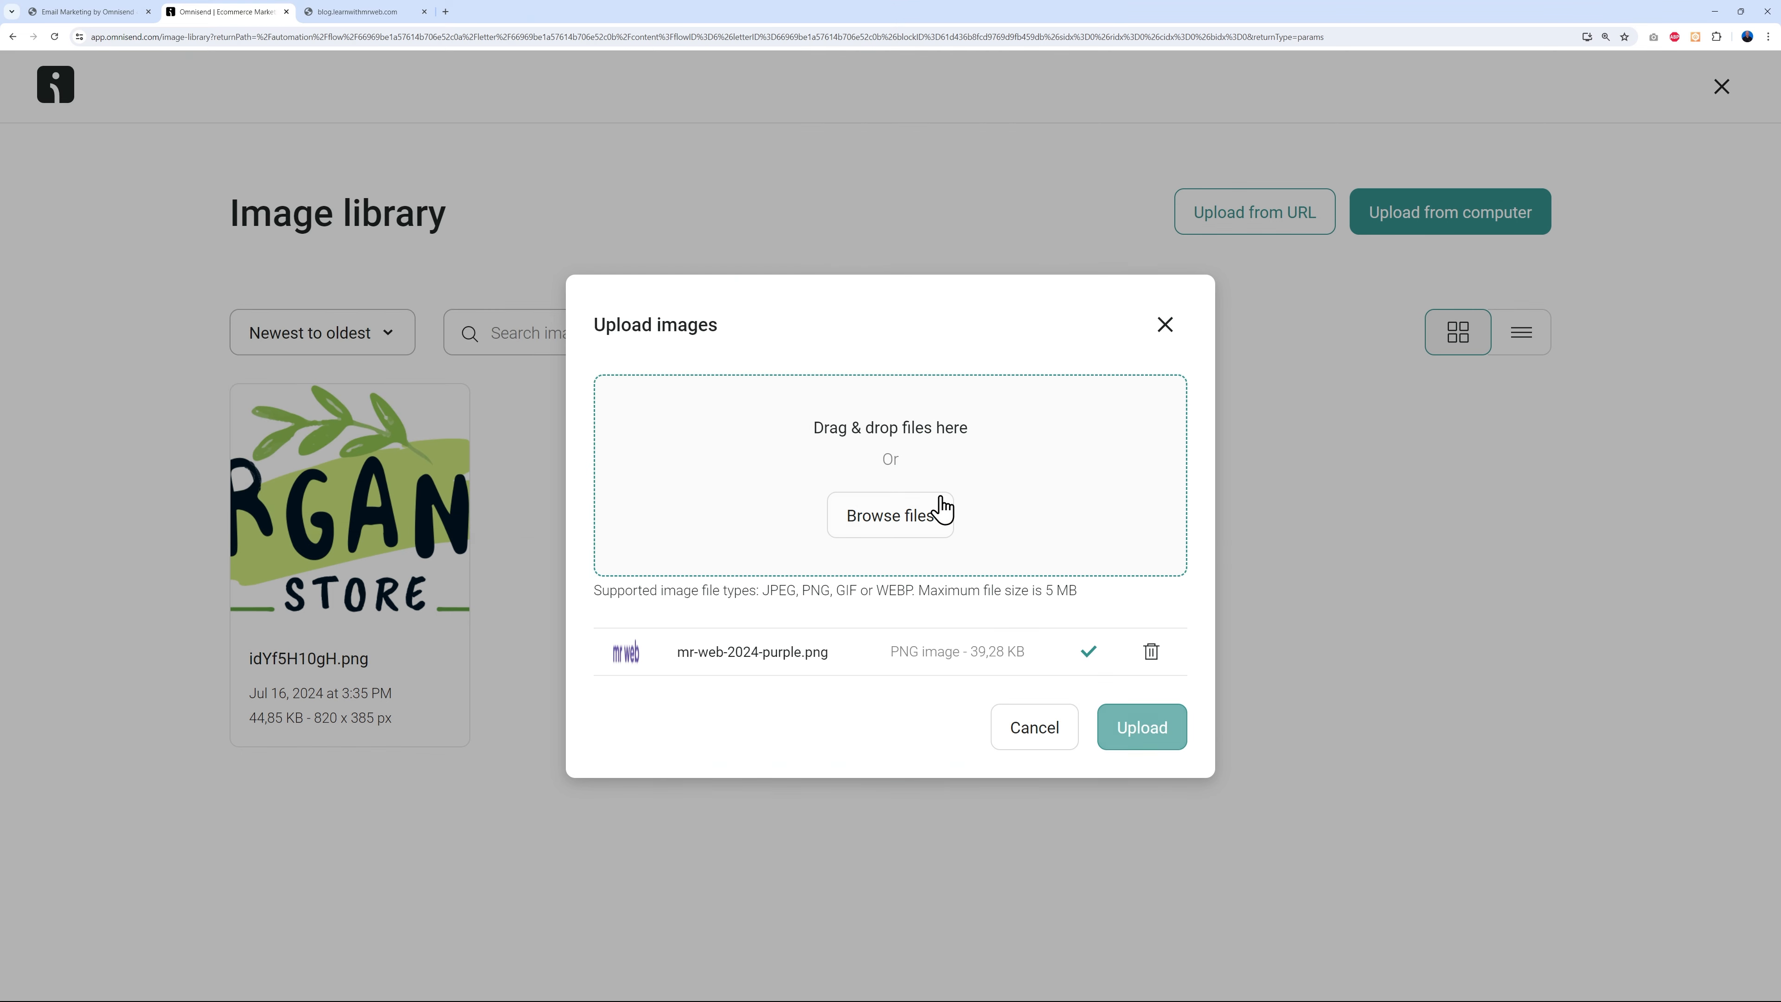
left_click(1161, 733)
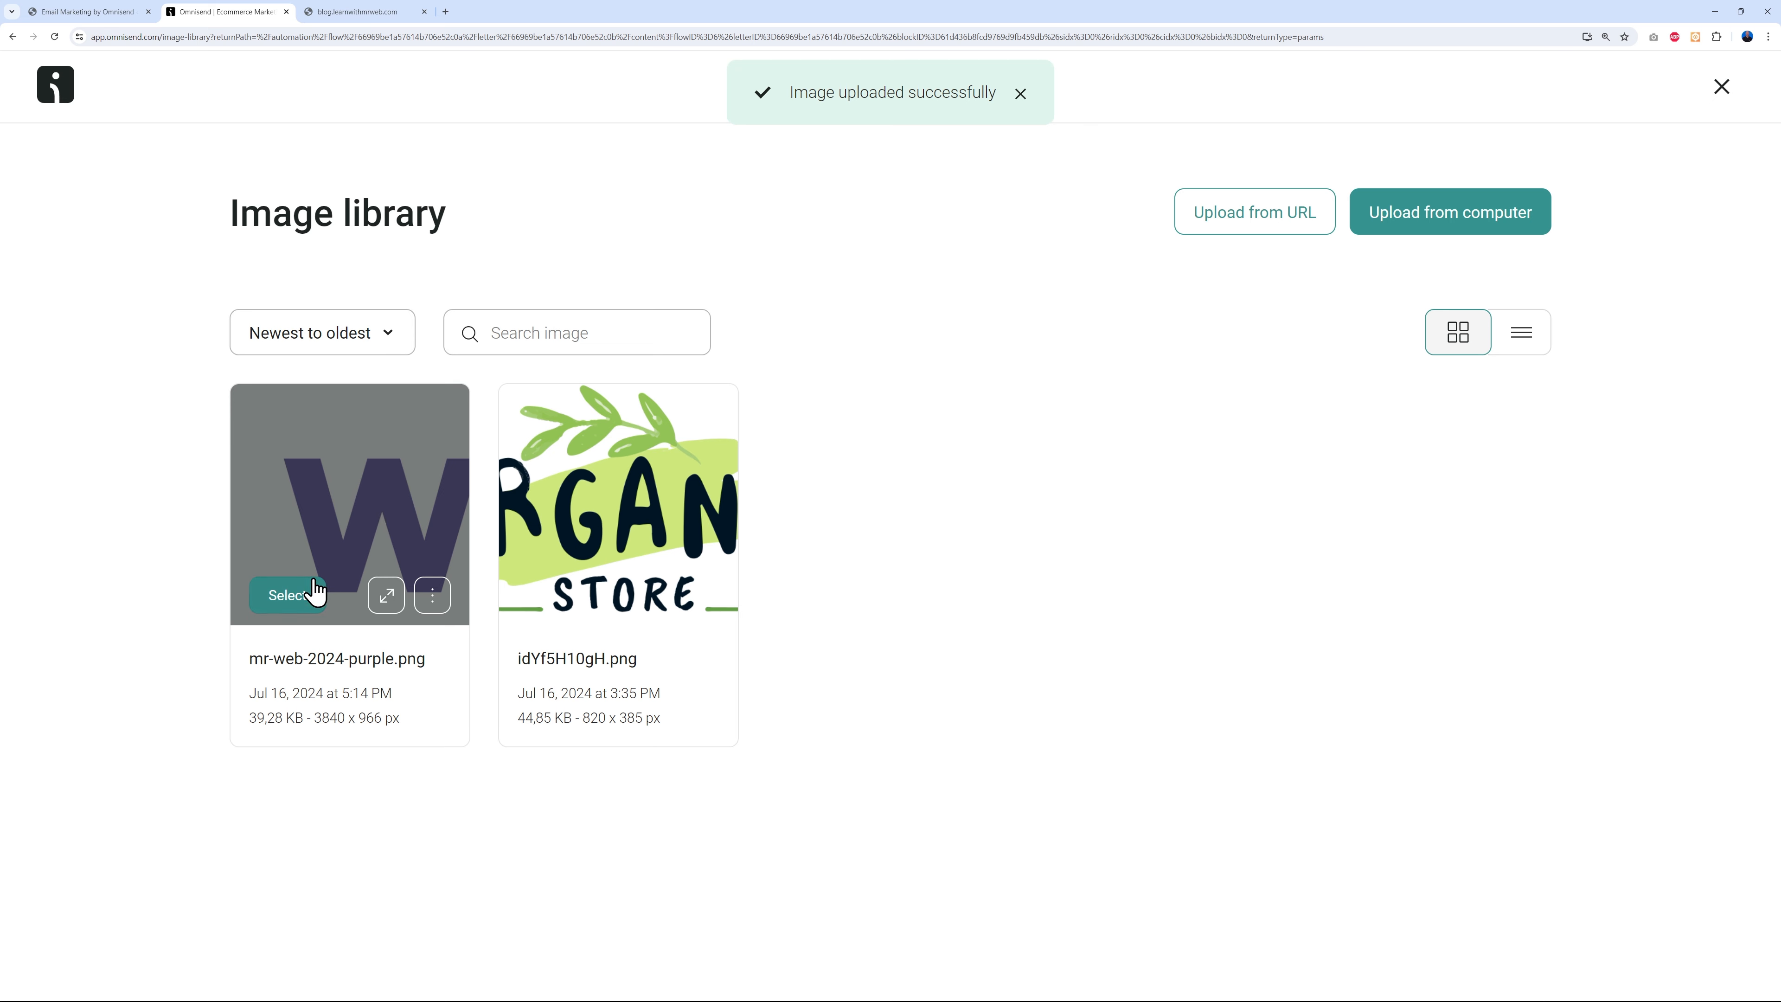
left_click(310, 601)
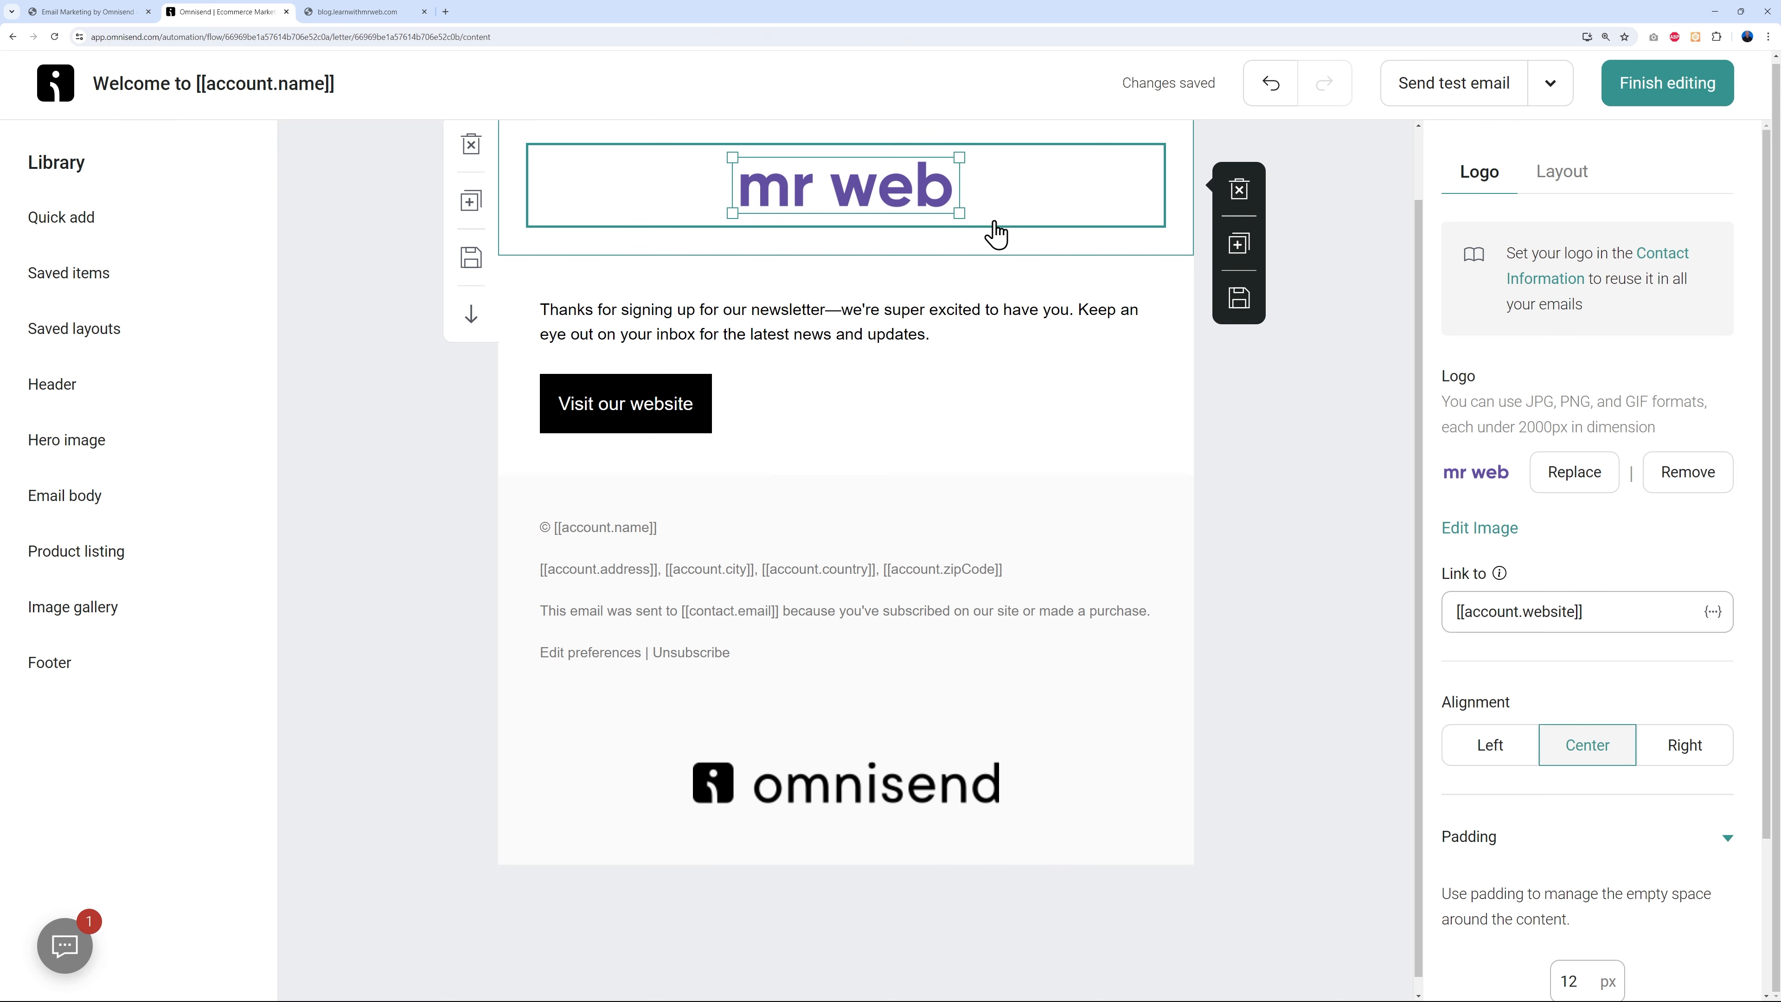
- Relabel the 'Visit our website' button to 'Download eBook' and clear its link
left_click(889, 317)
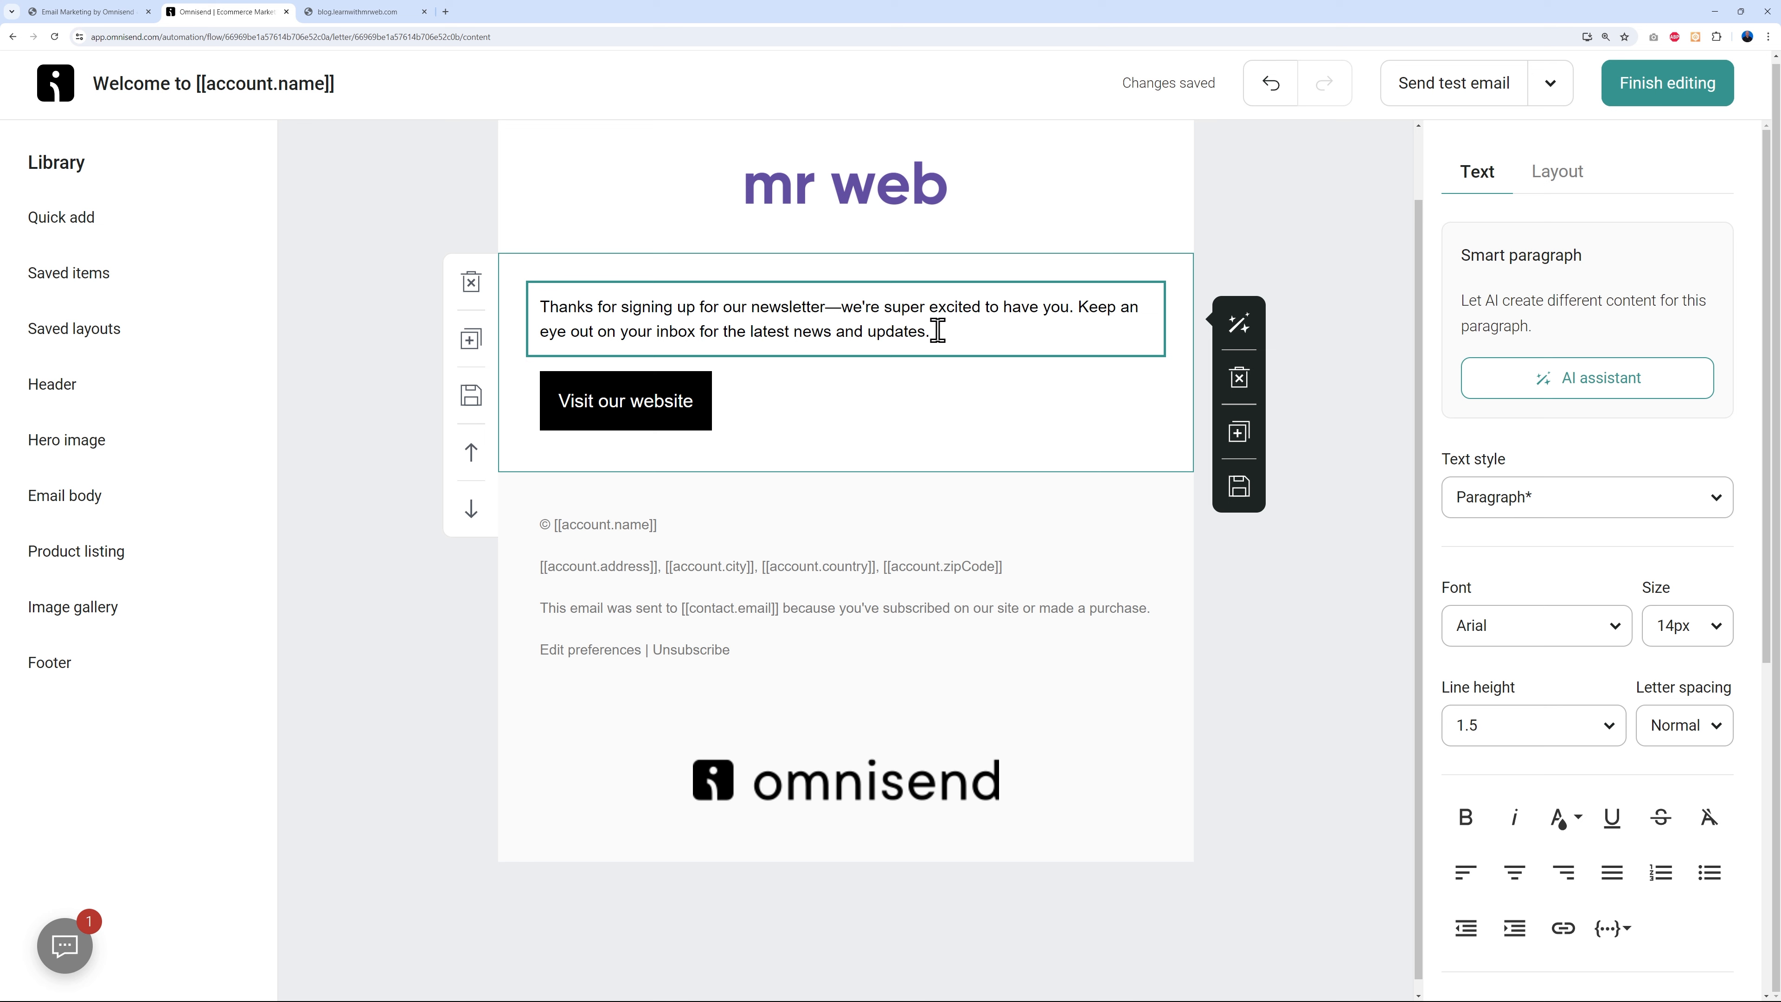
left_click(732, 413)
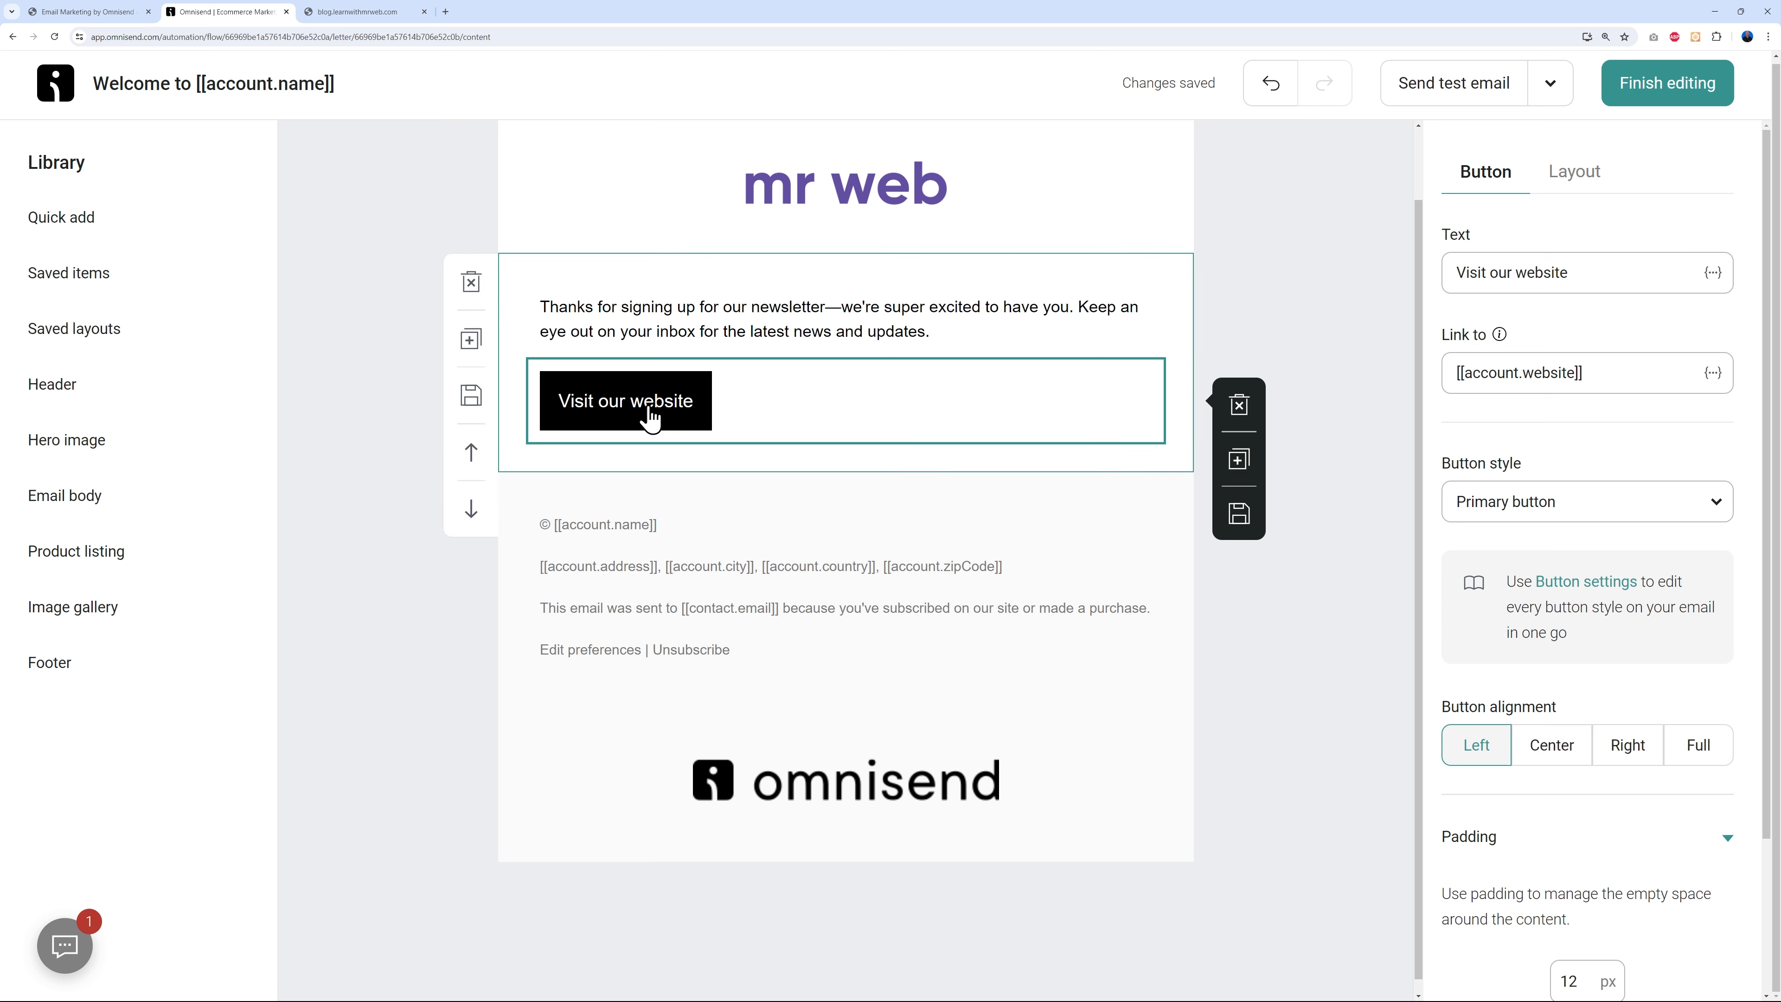
triple_click(1607, 265)
type("Download eBook")
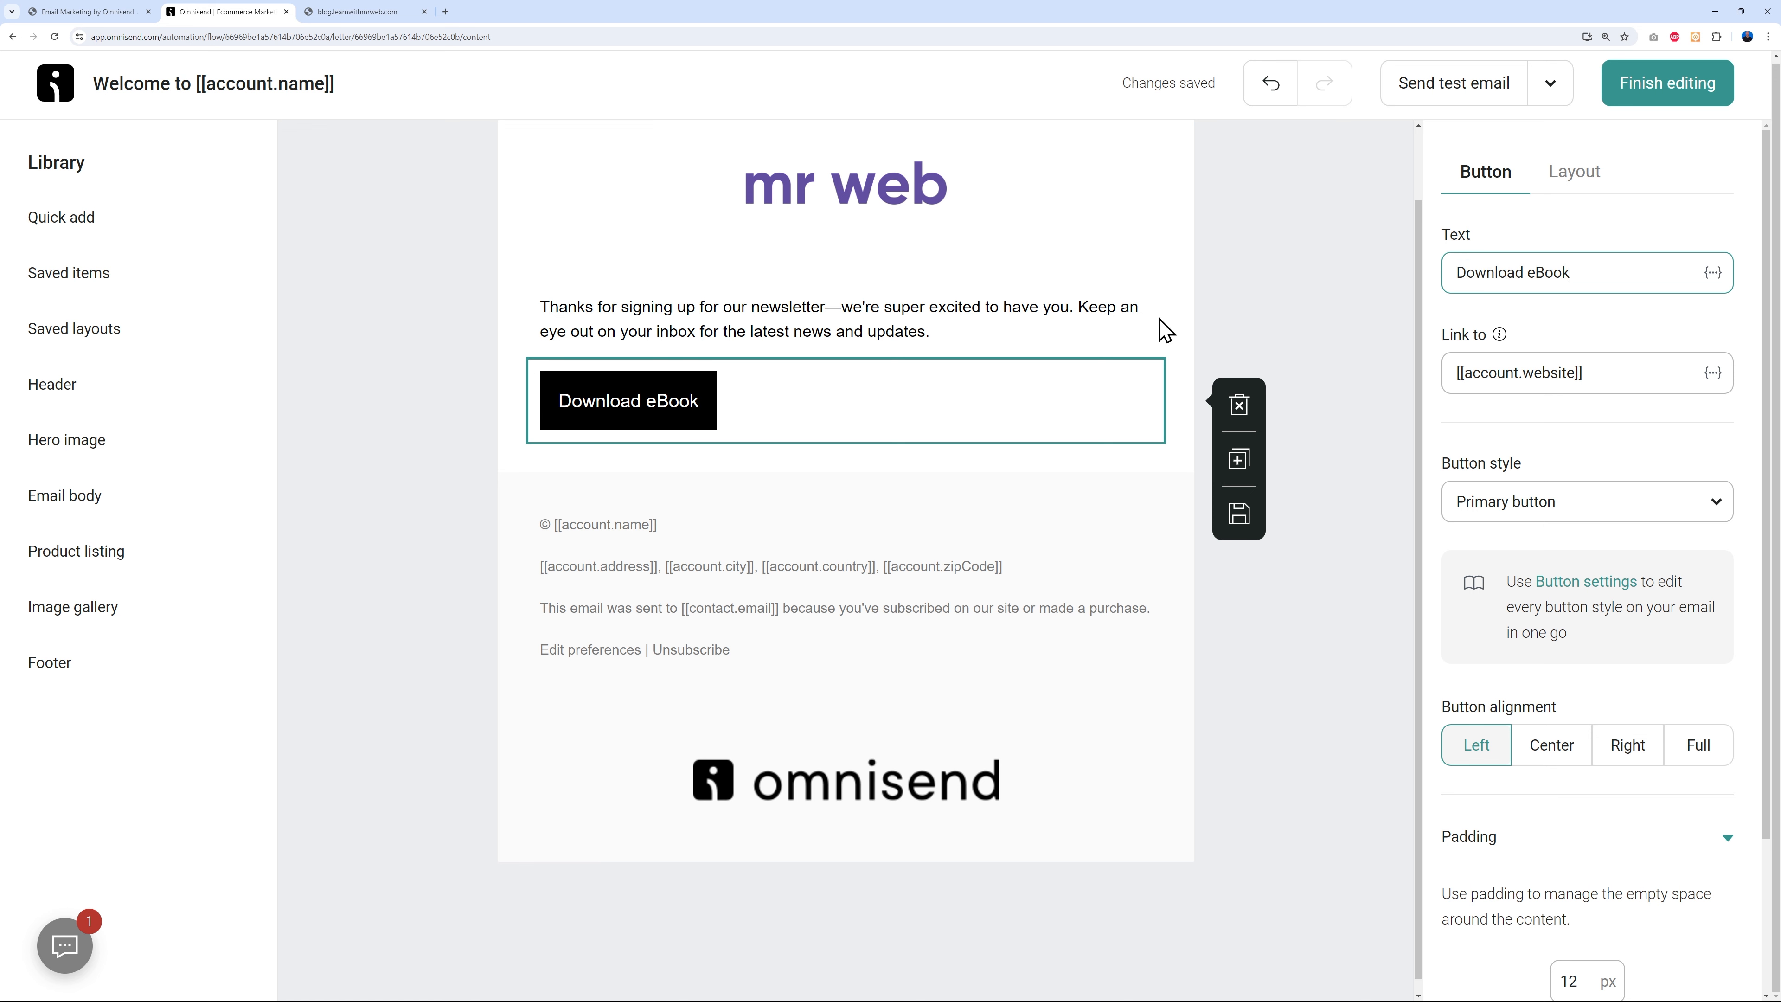
left_click(1623, 375)
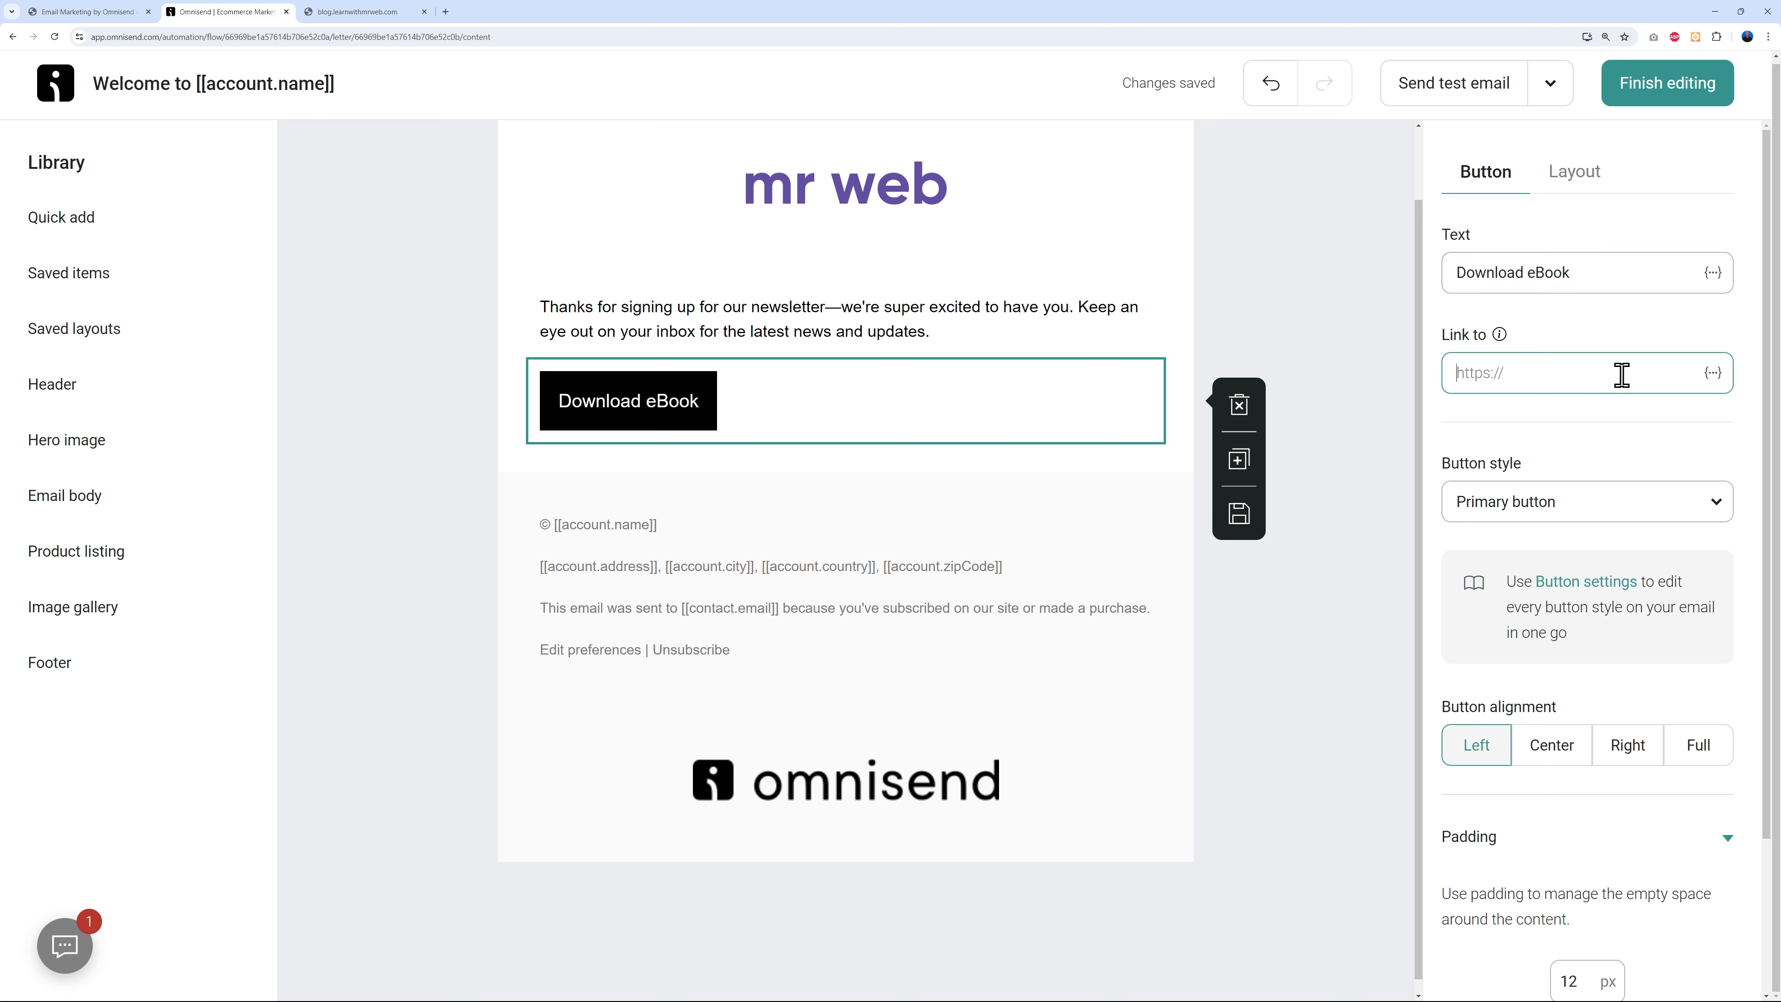
left_click(62, 12)
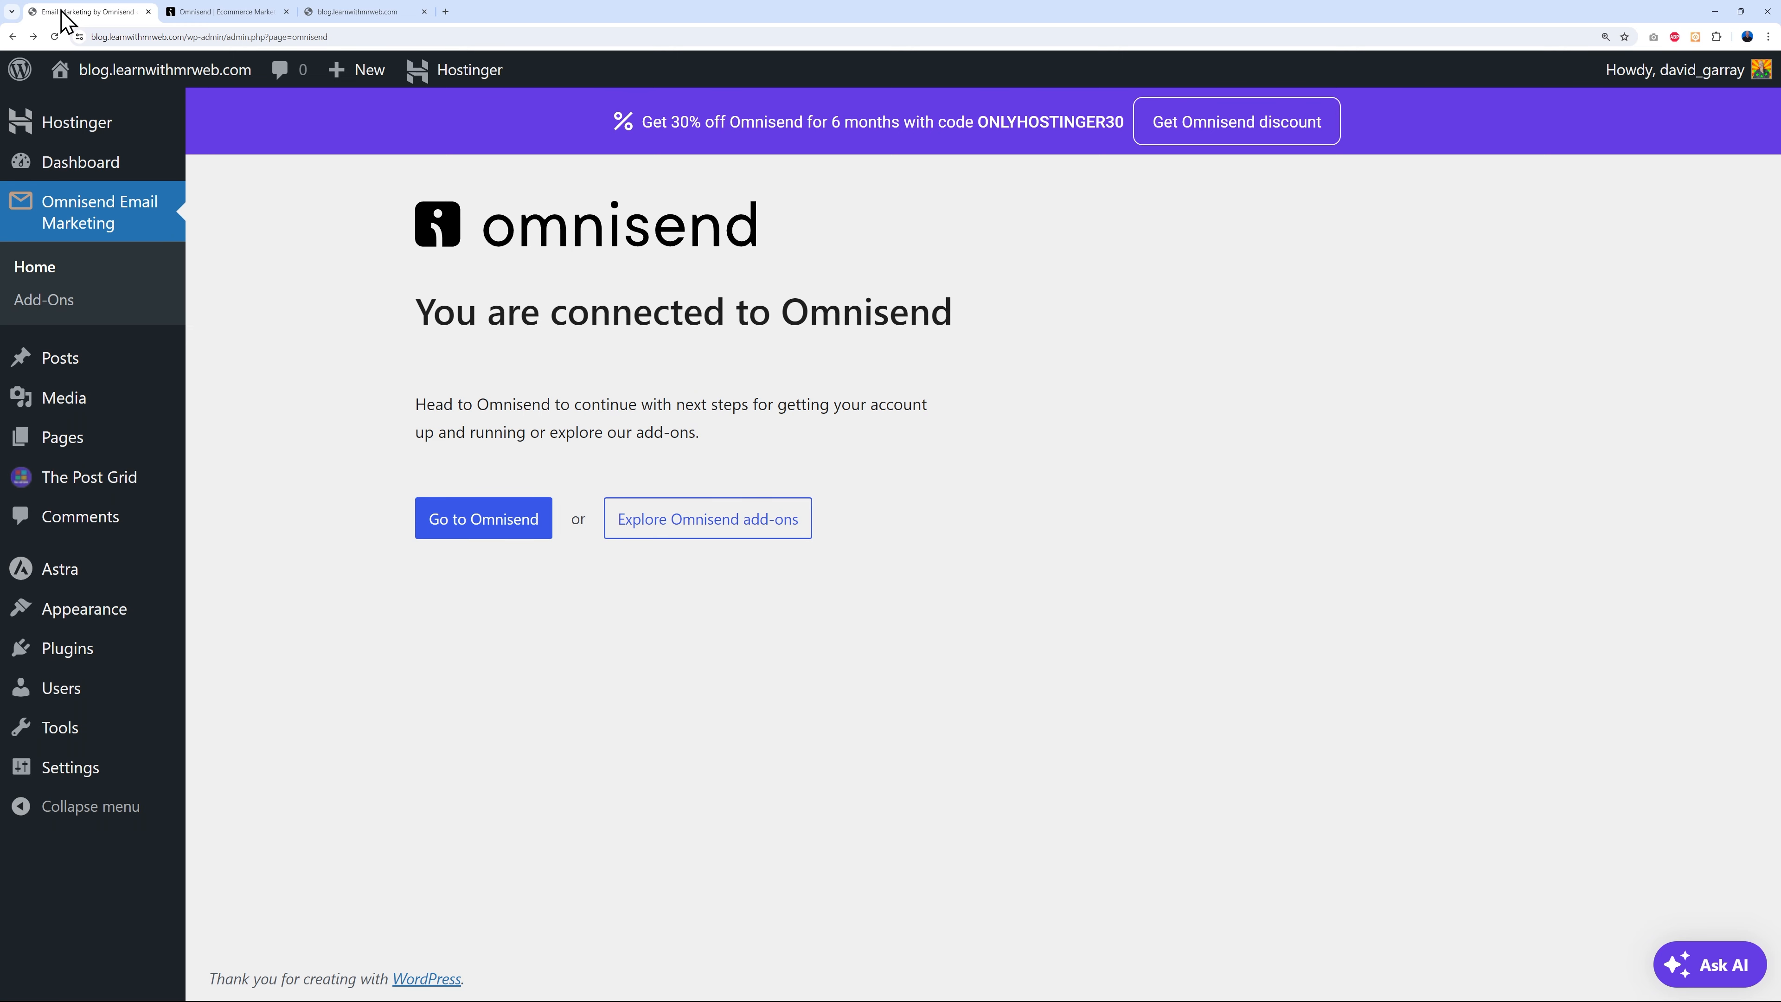
- Upload sample.pdf to the WordPress Media Library
left_click(58, 405)
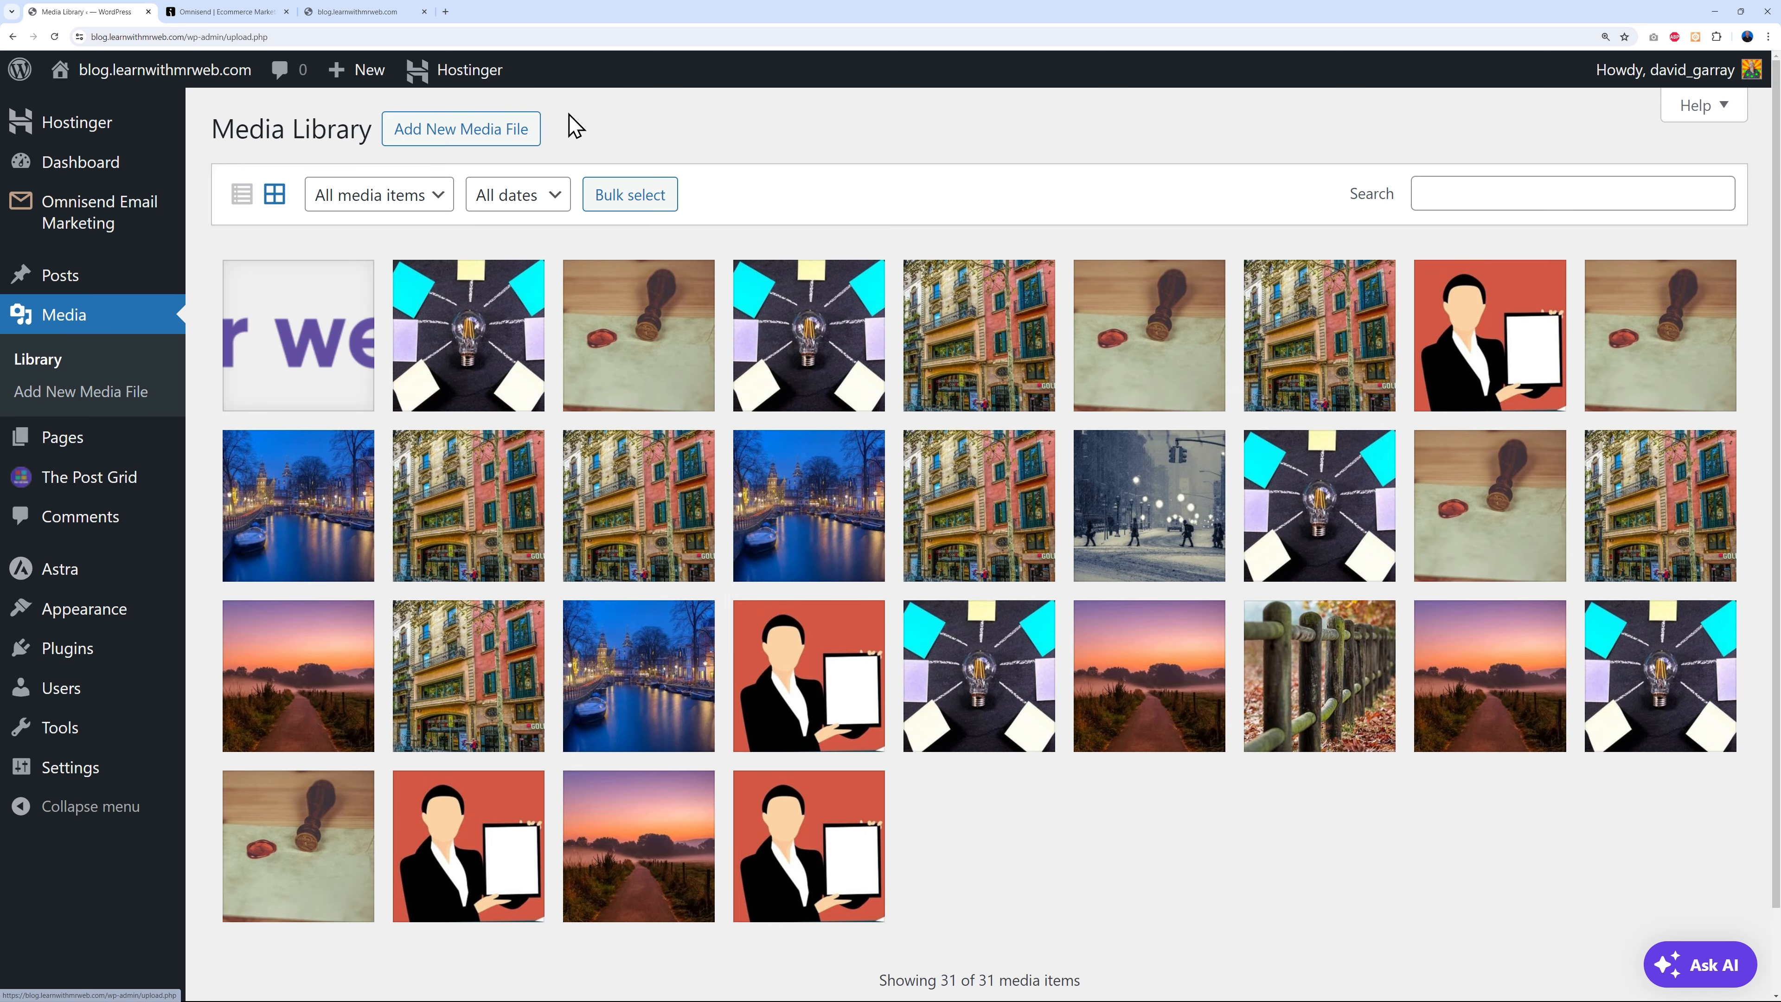
left_click(489, 141)
left_click(978, 309)
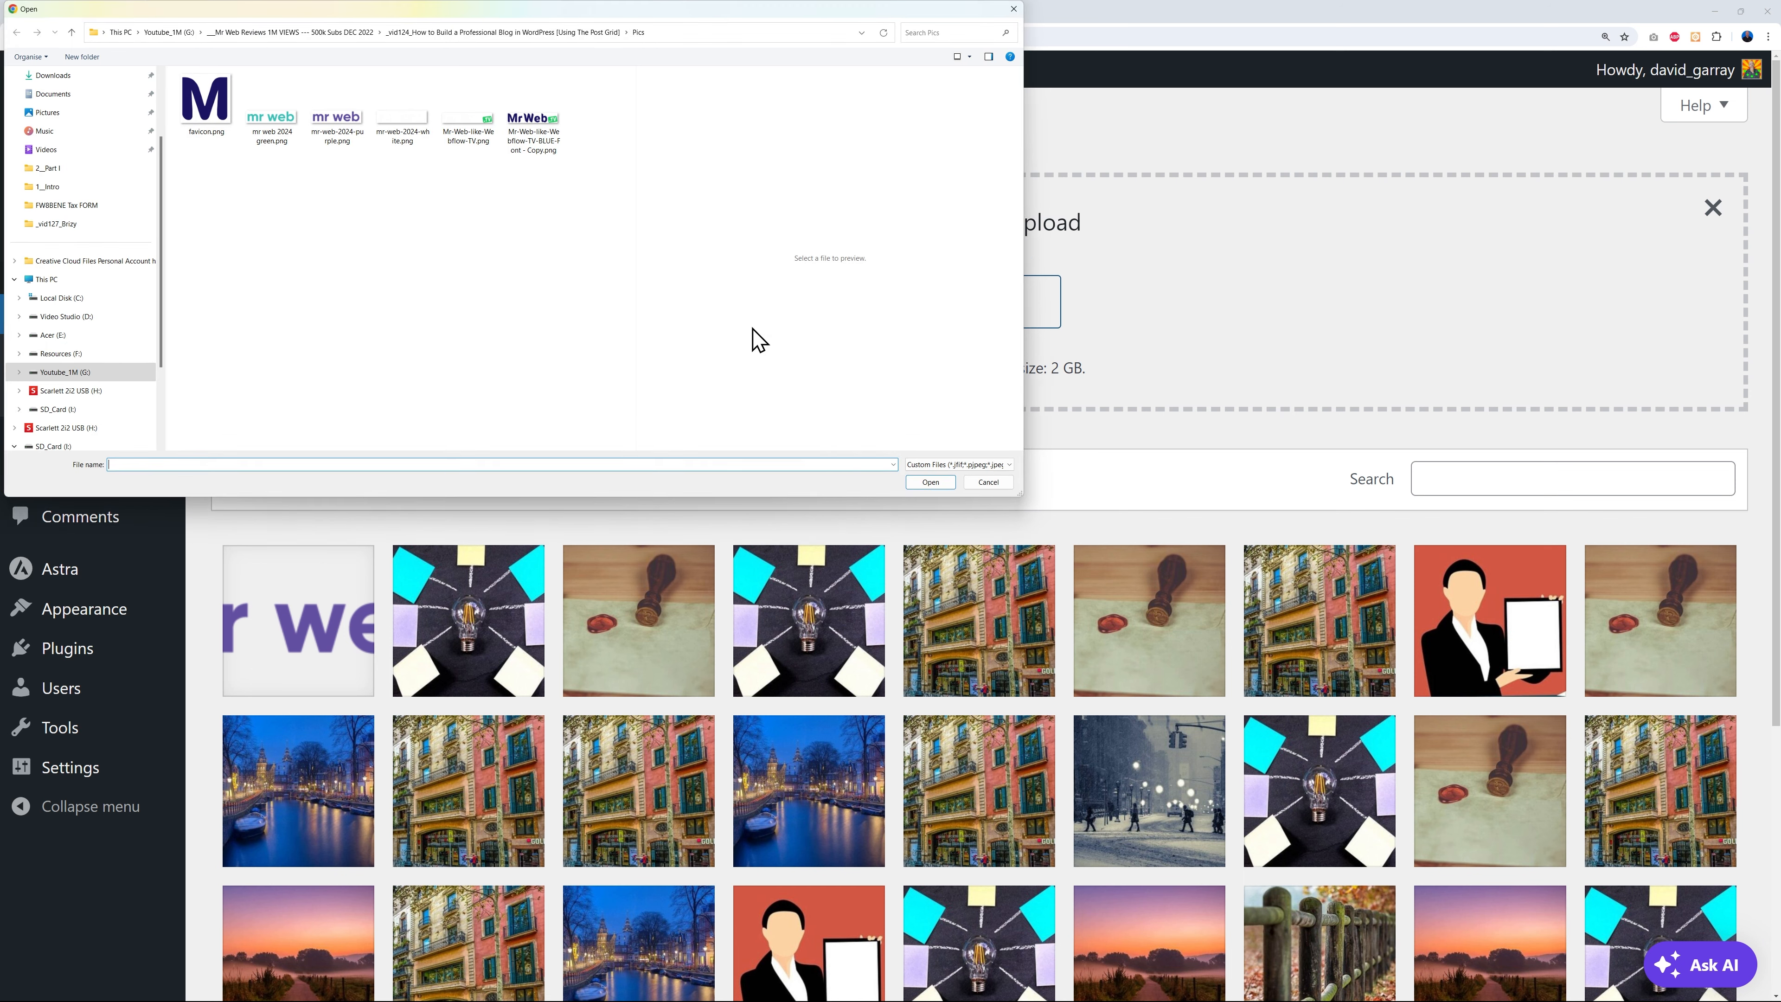
left_click(598, 112)
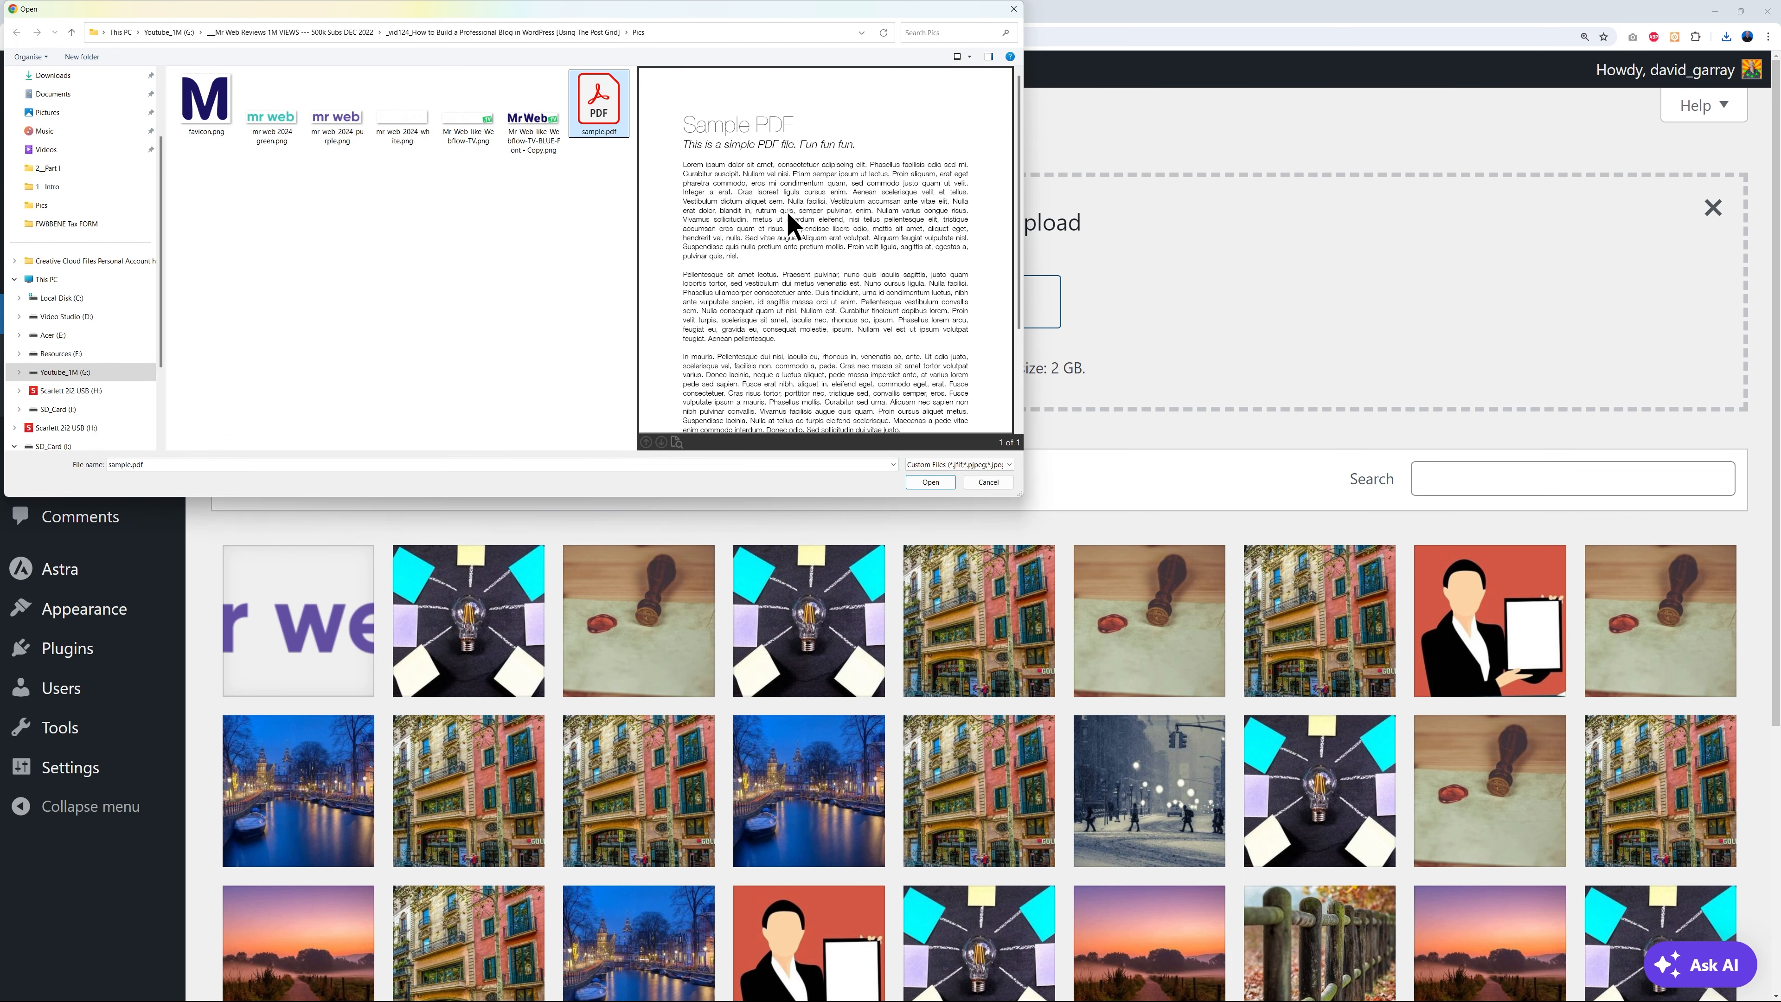
left_click(930, 483)
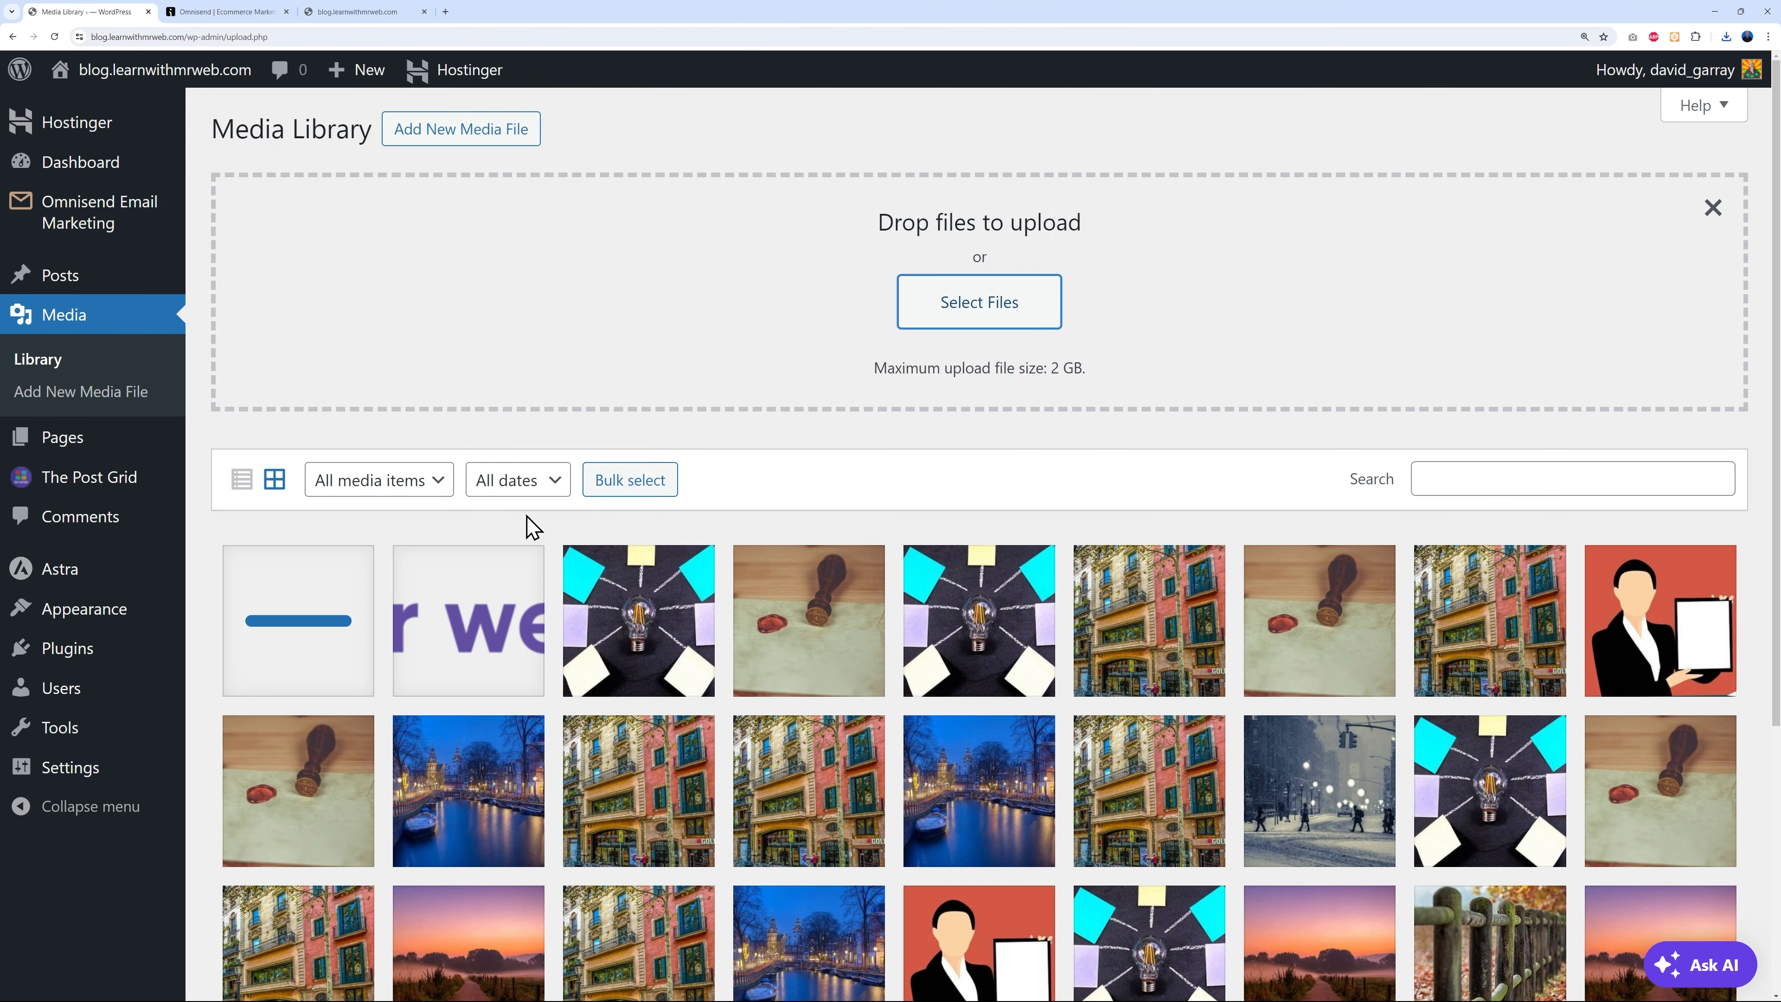
- Copy sample.pdf's file URL from its attachment details and return to the Omnisend editor
left_click(323, 639)
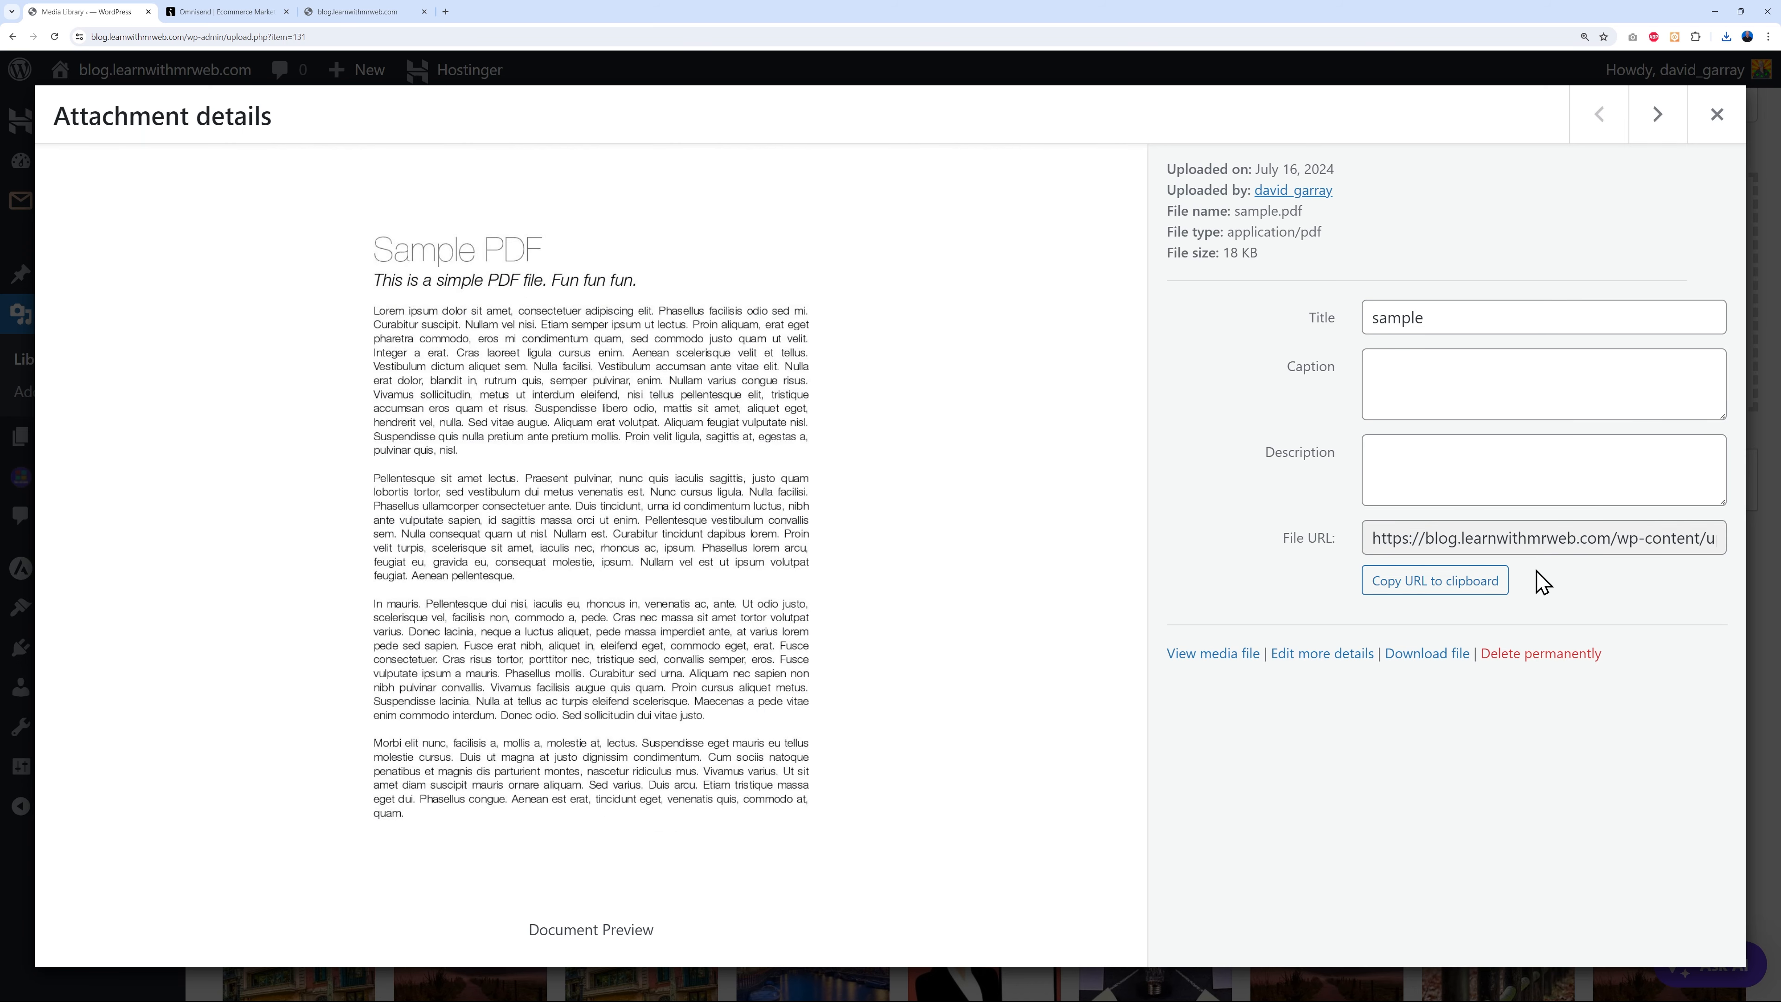
left_click(1458, 596)
left_click(1444, 596)
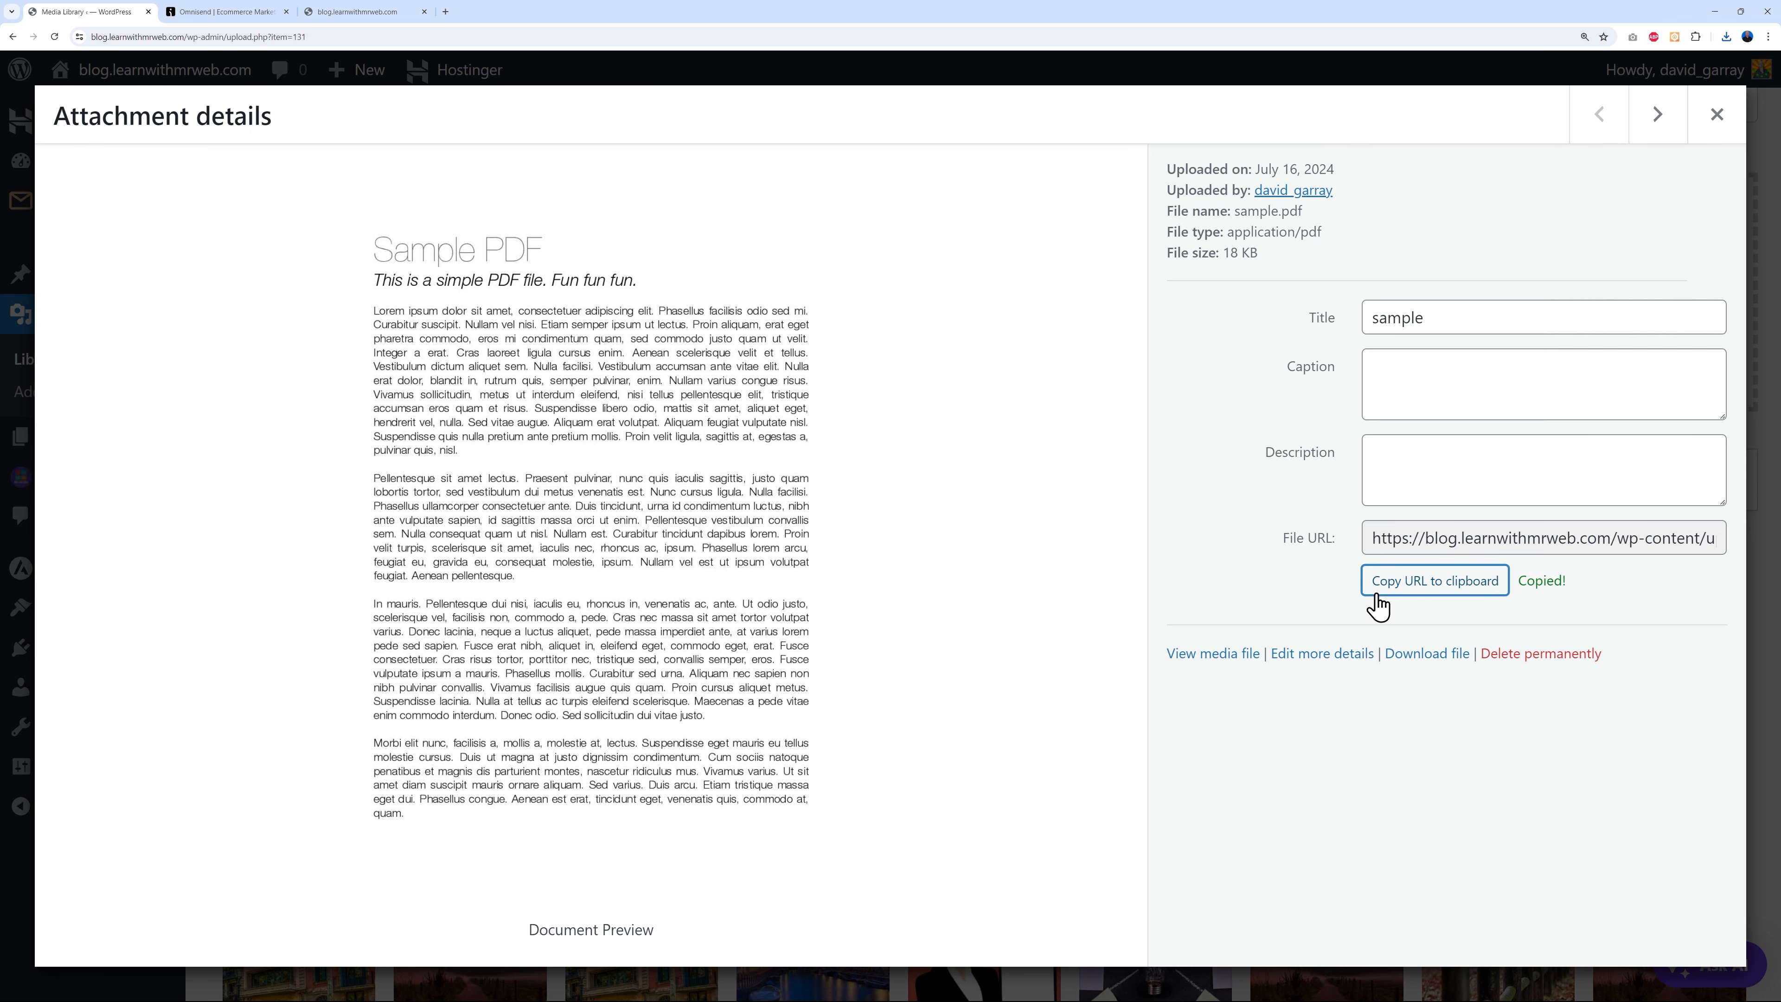
left_click(239, 14)
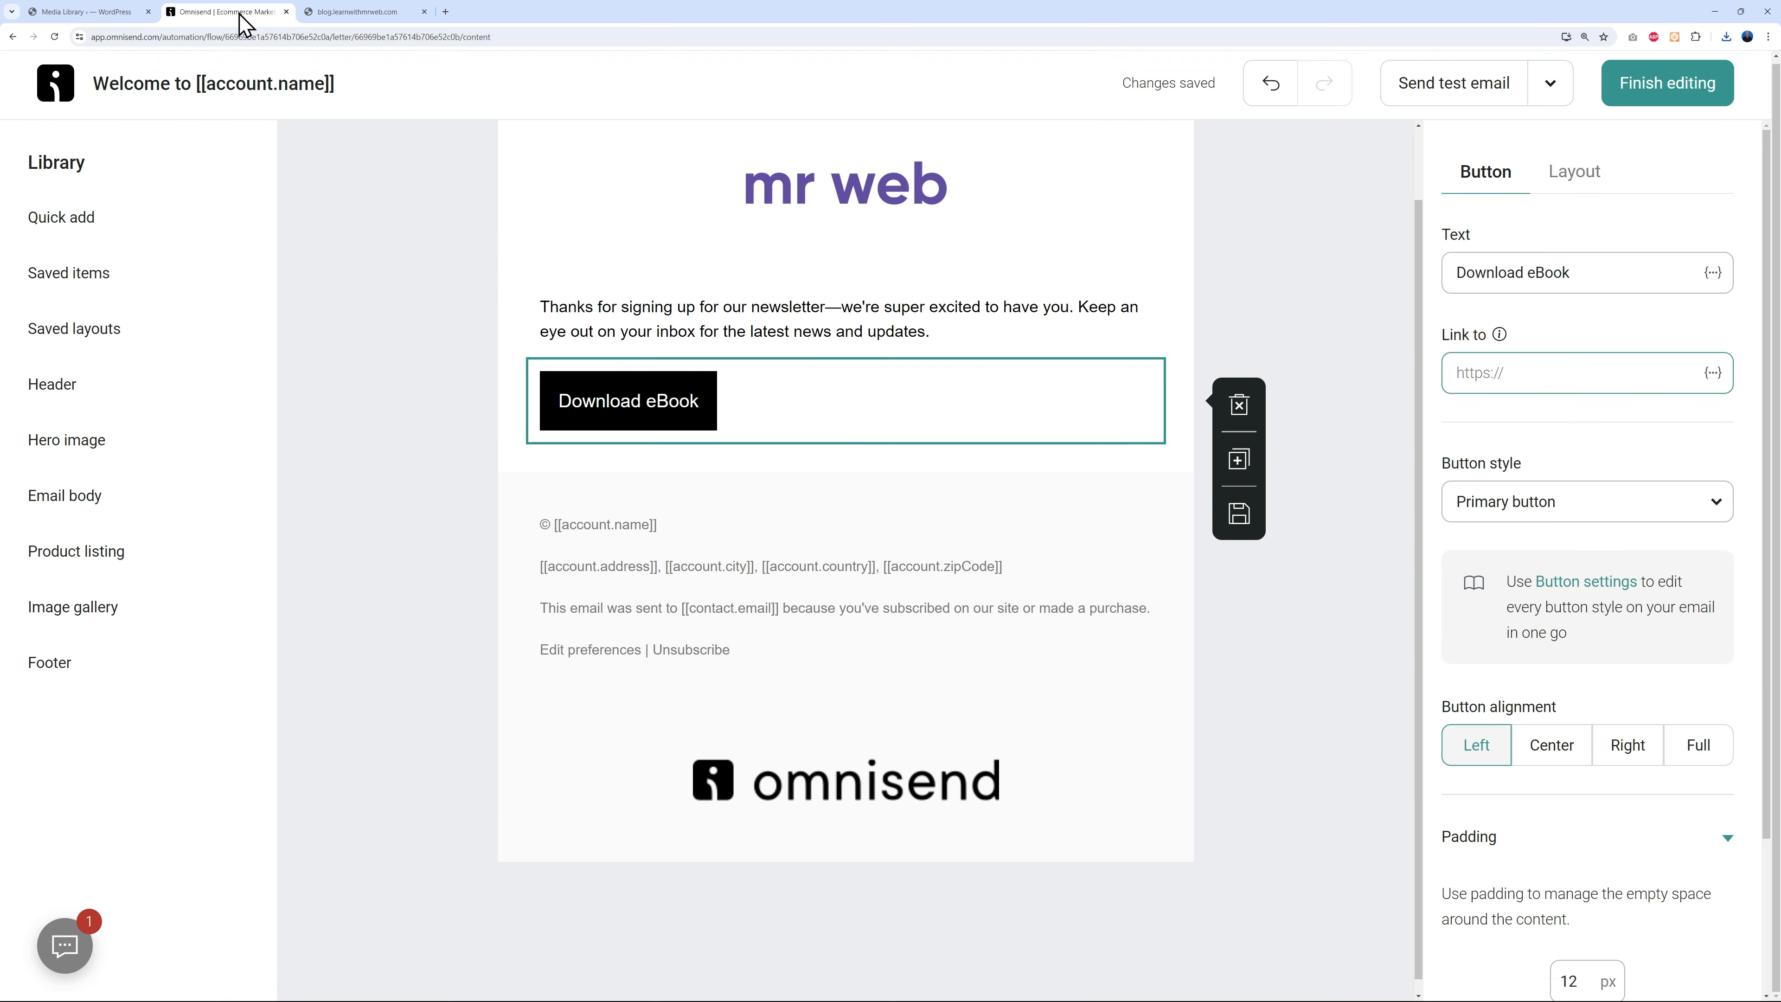
- Paste the sample.pdf URL as the Download eBook button's link
left_click(1563, 377)
key("ctrl+v")
left_click(1318, 629)
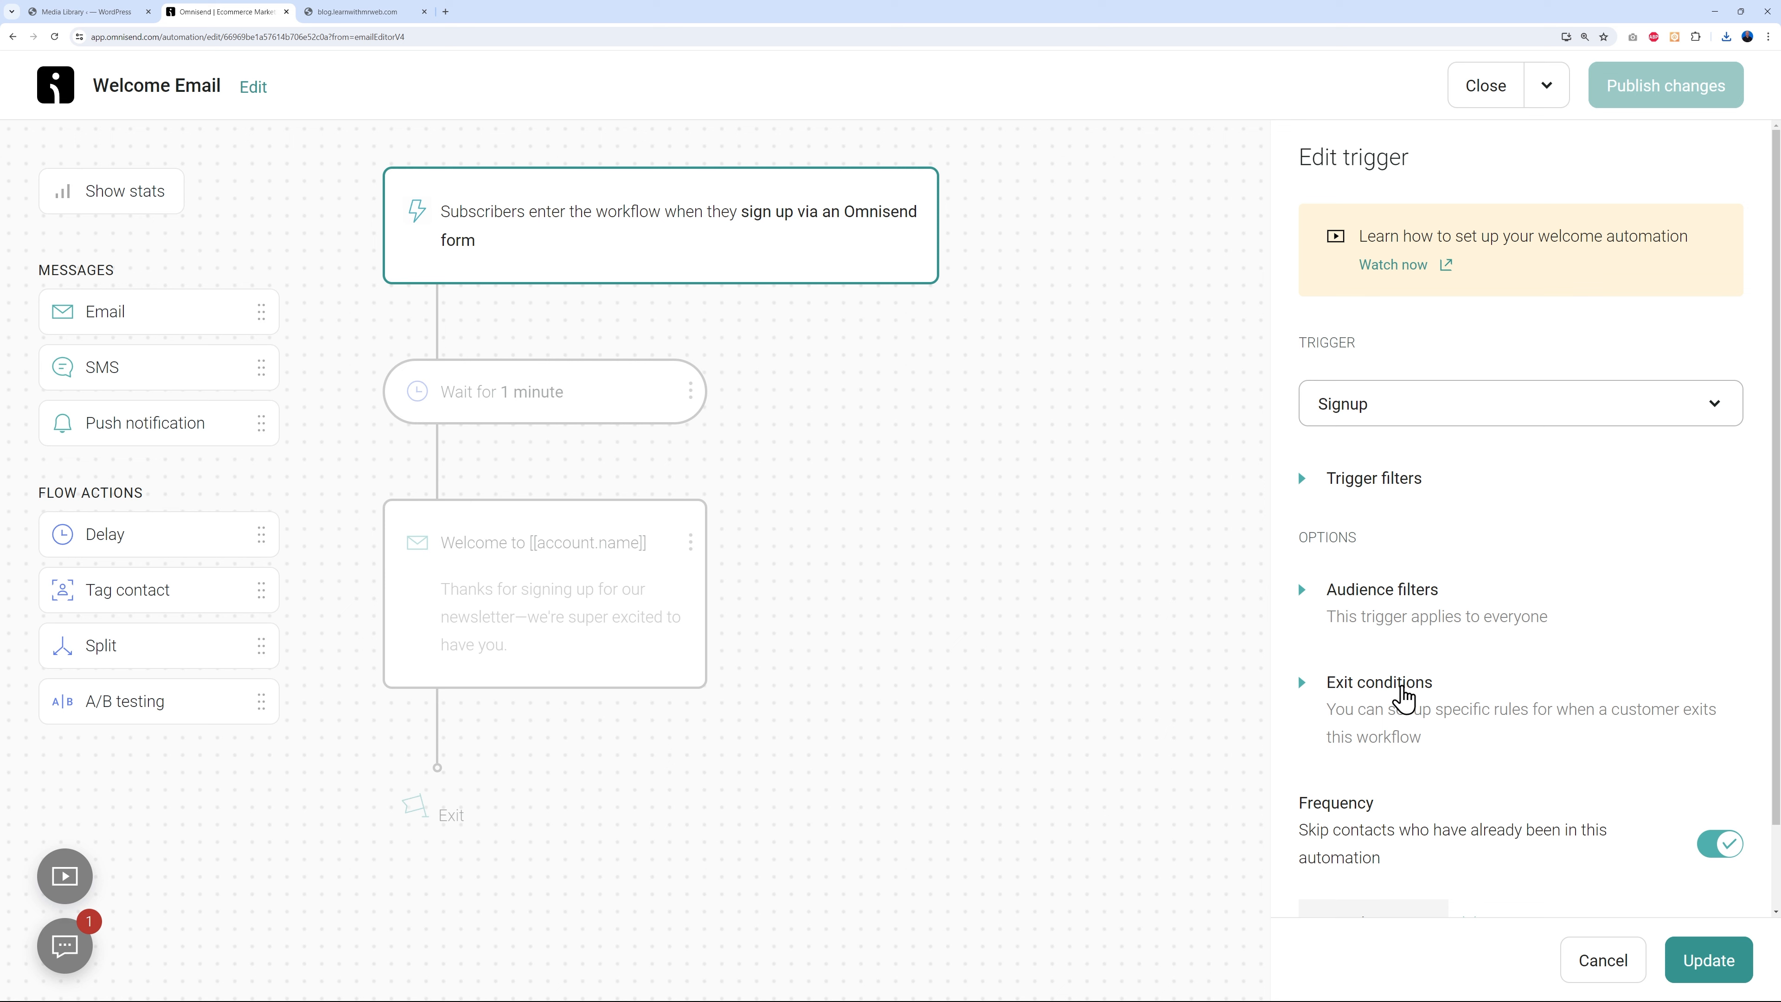
- Review the Signup trigger's exit conditions without adding any
left_click(1401, 687)
scroll(1612, 649, "down", 3)
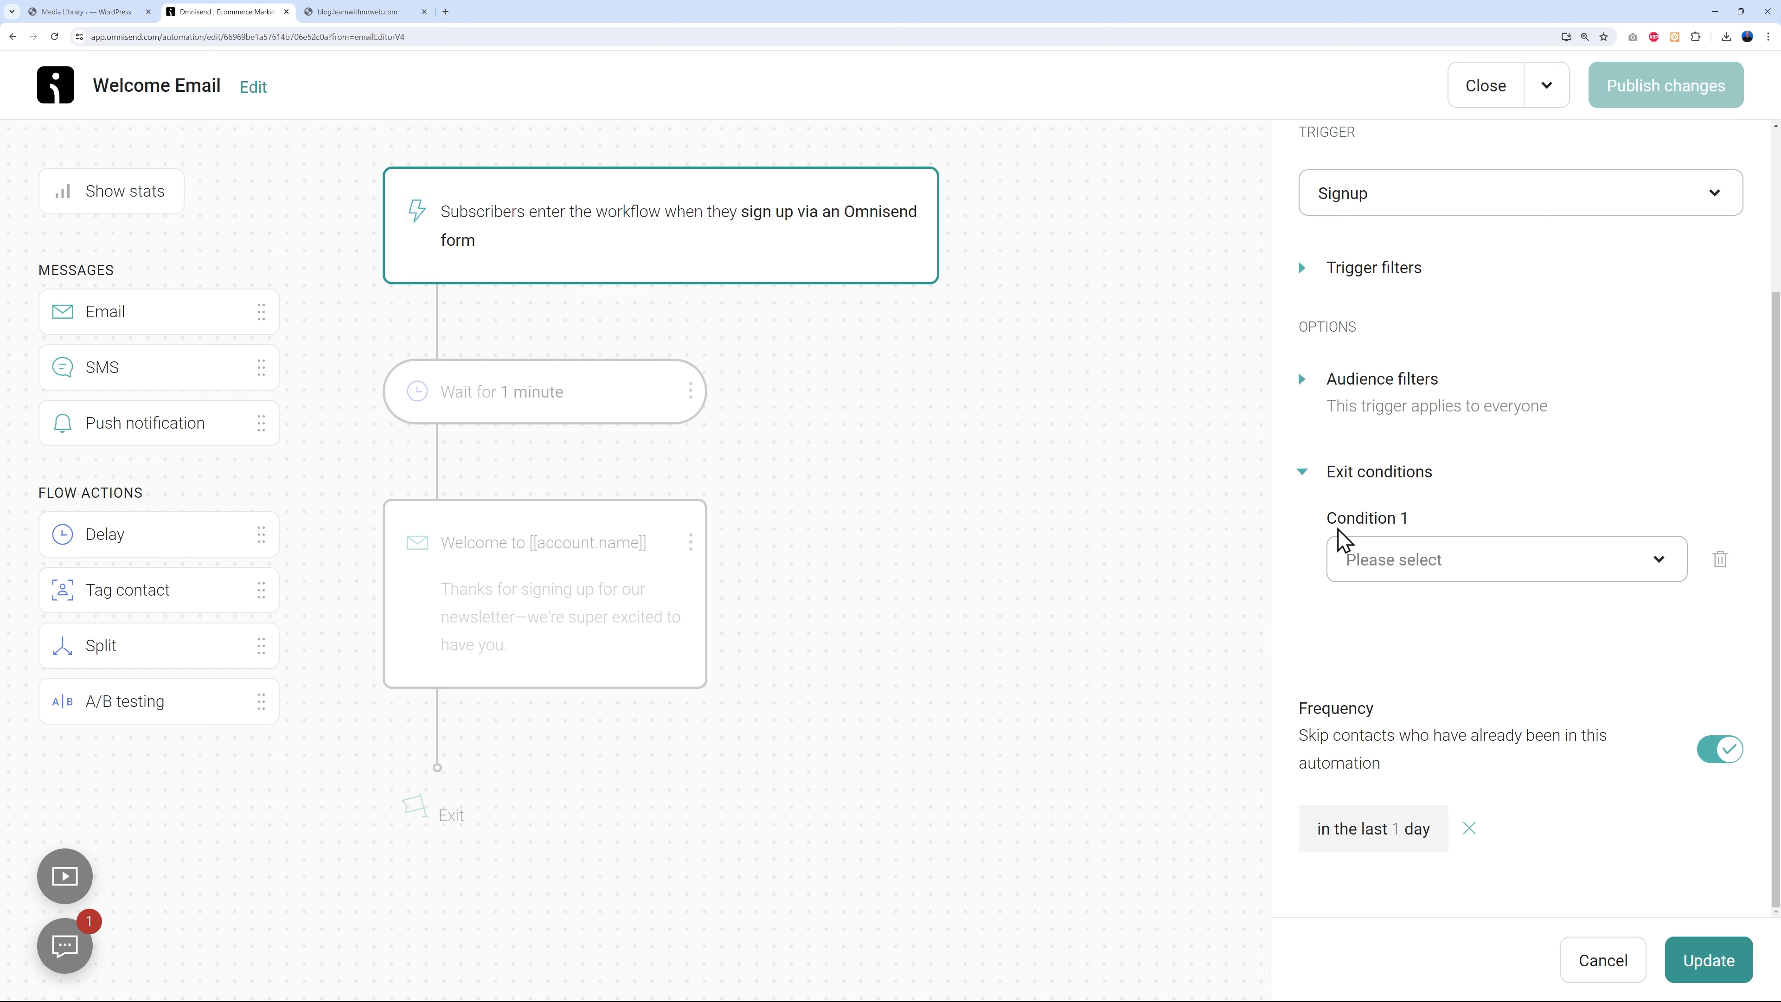
left_click(1660, 561)
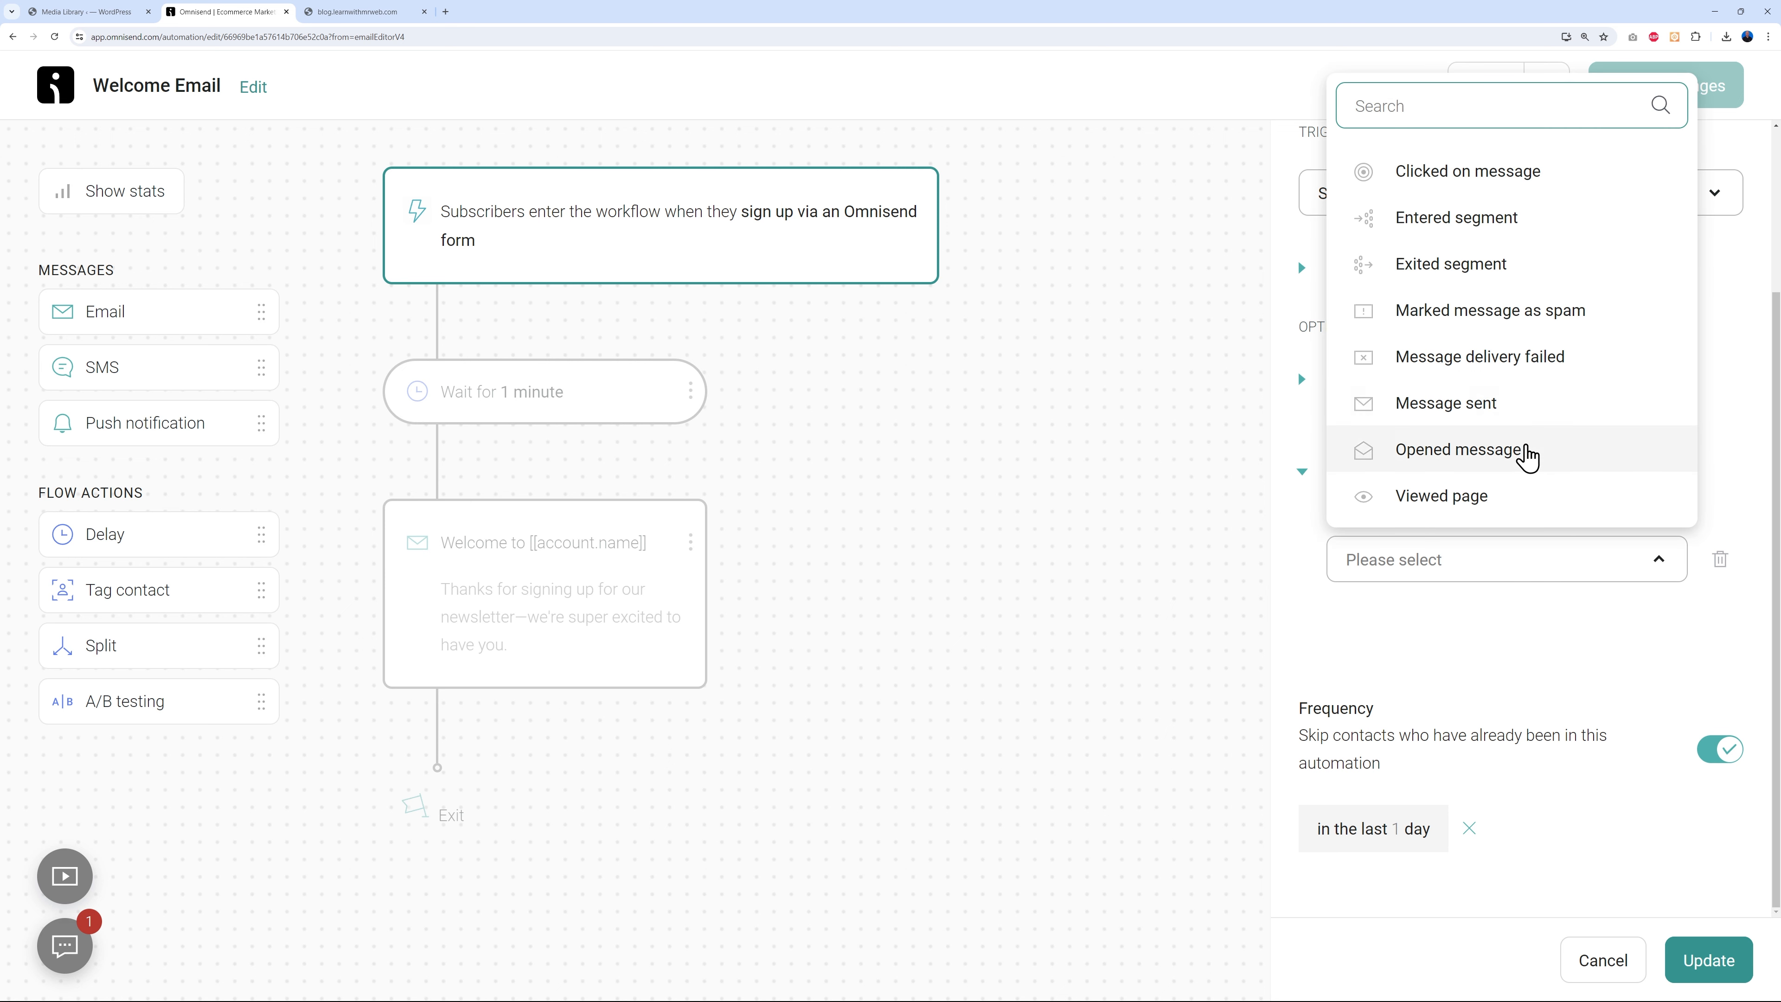
left_click(1606, 635)
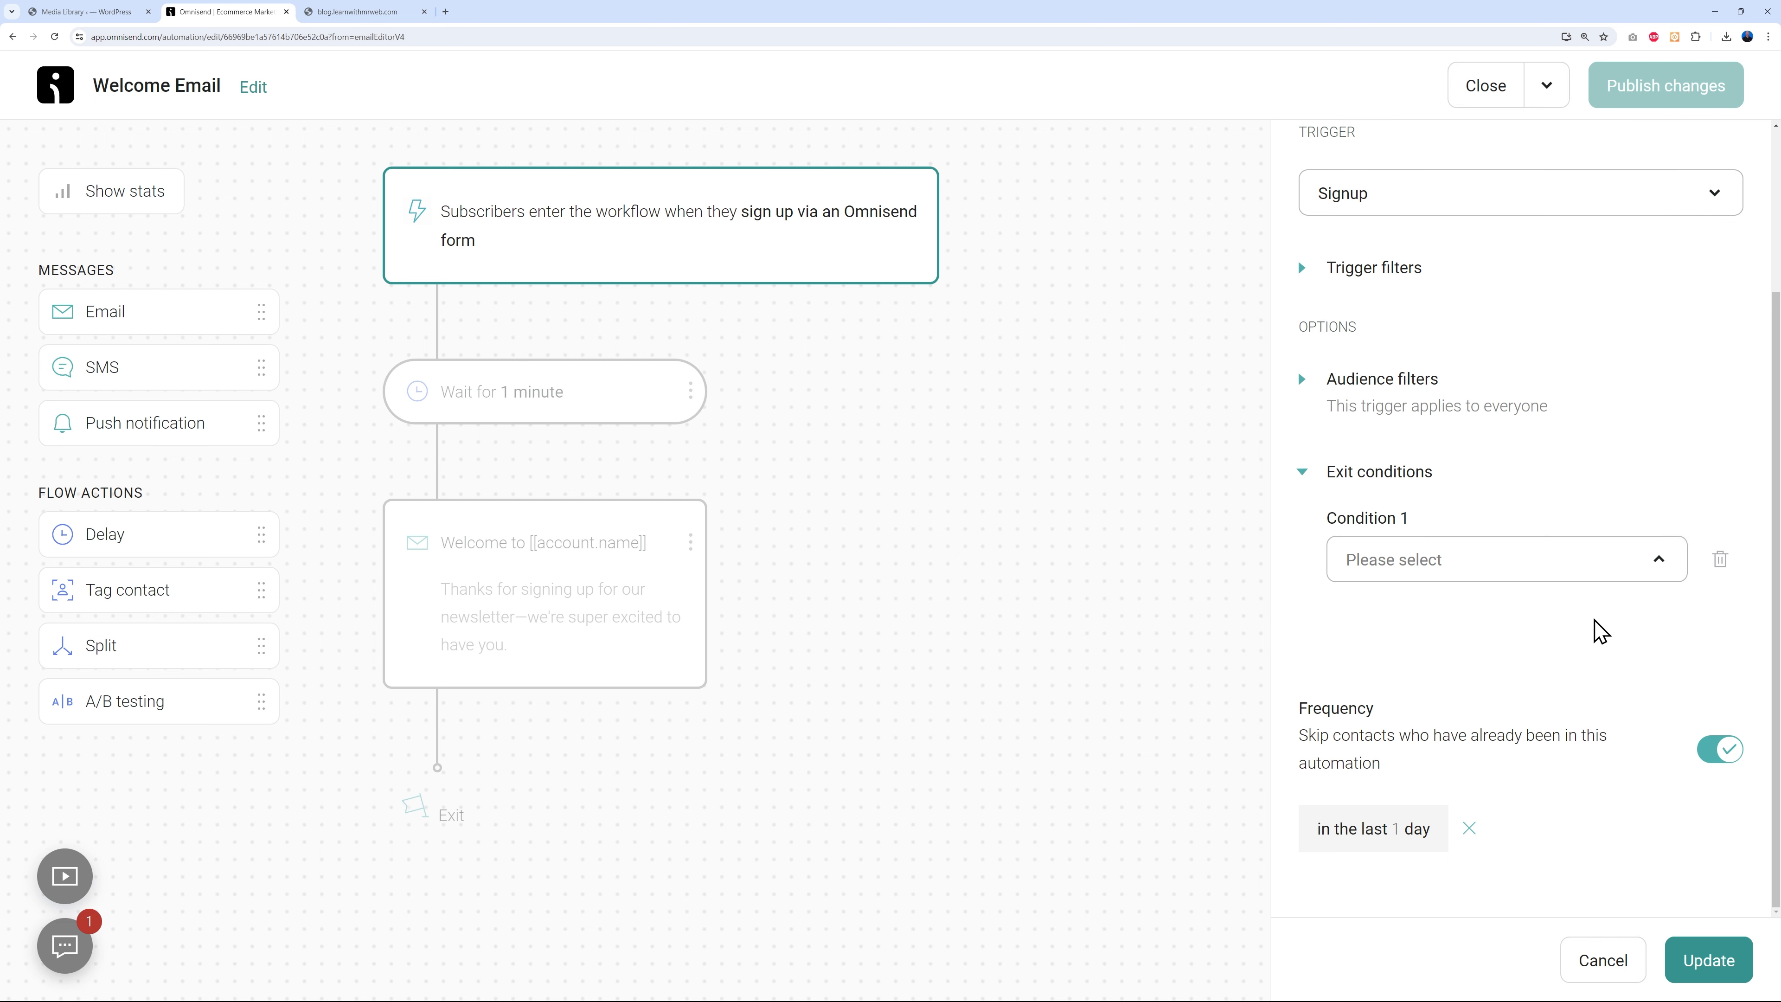
left_click(1367, 475)
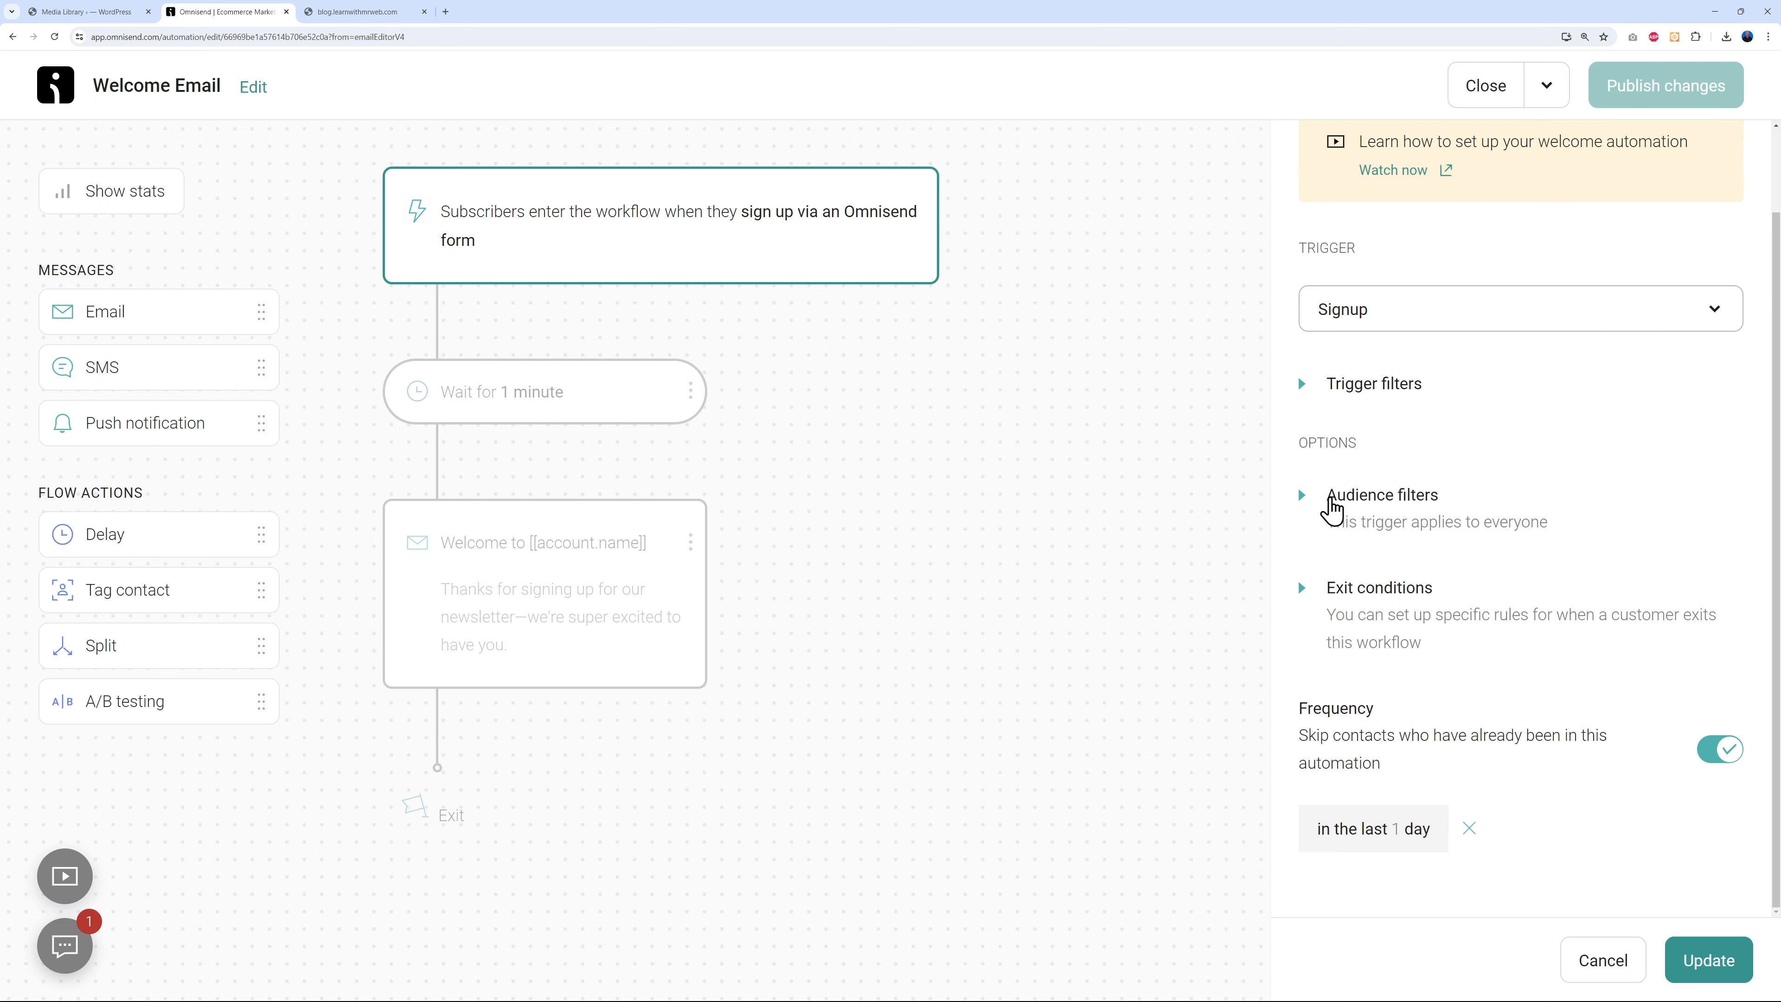
- Leave audience filters empty, update the trigger, and close the Welcome Email workflow
left_click(1335, 504)
left_click(1662, 484)
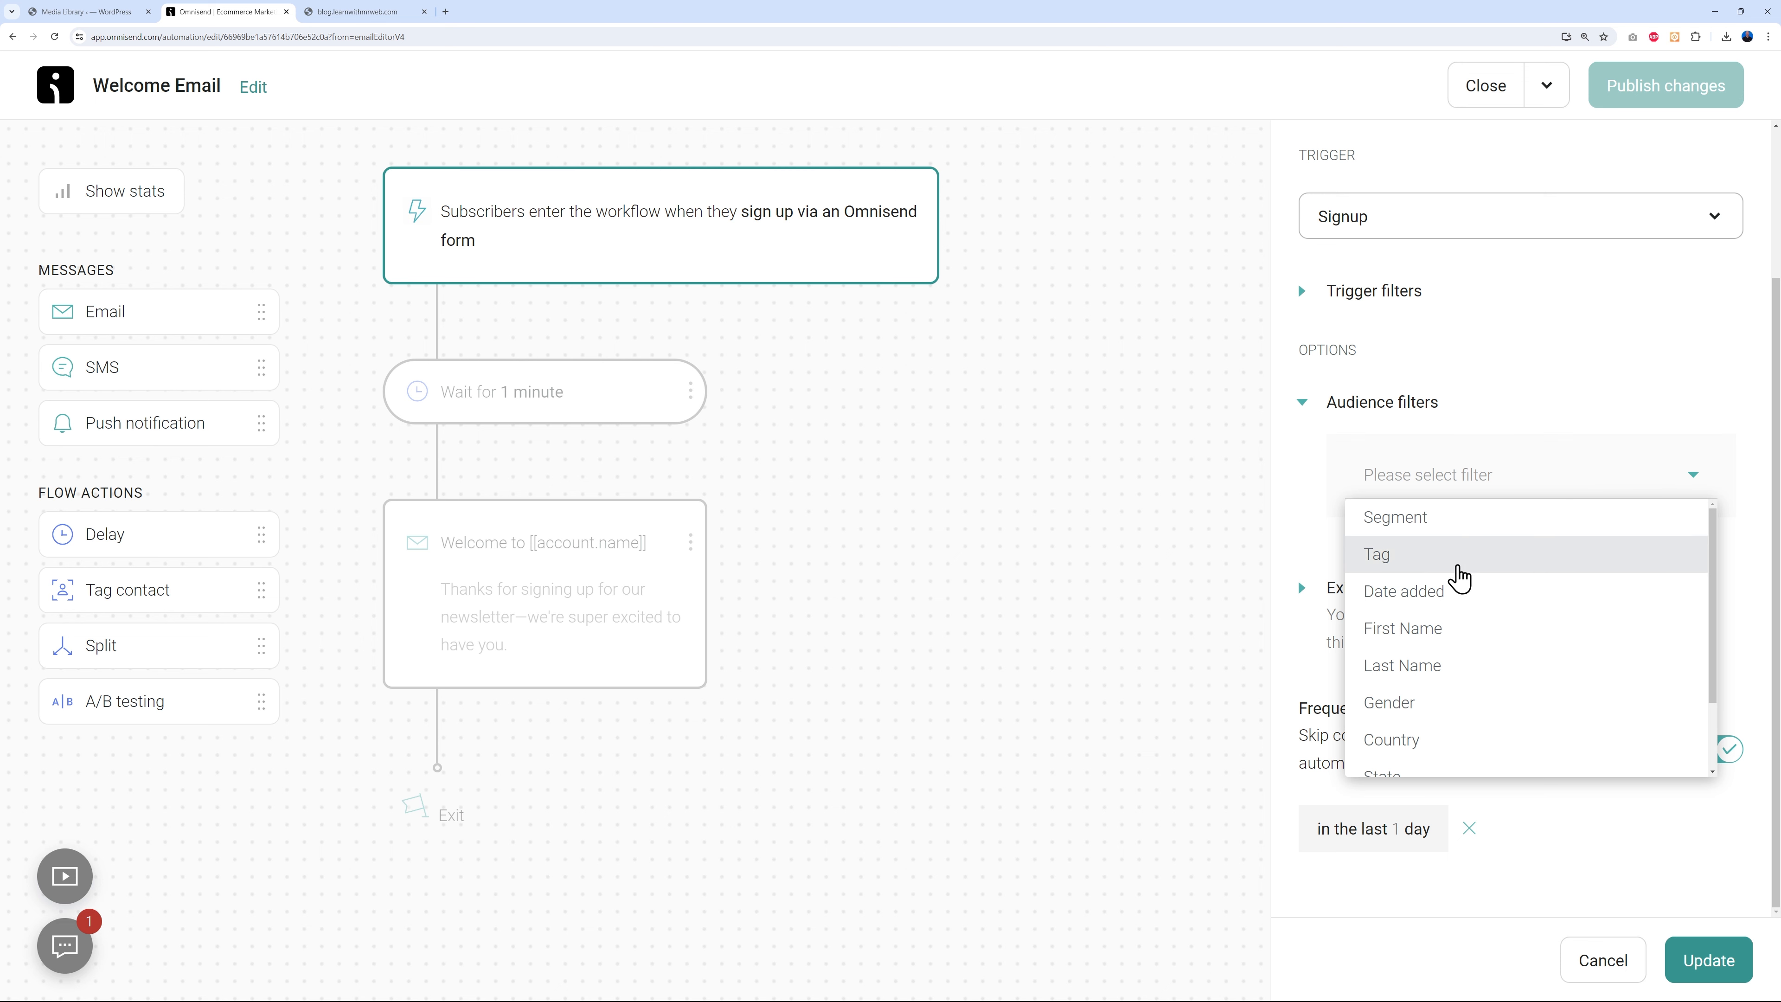
scroll(1468, 737, "down", 1)
scroll(1468, 701, "up", 1)
left_click(1336, 408)
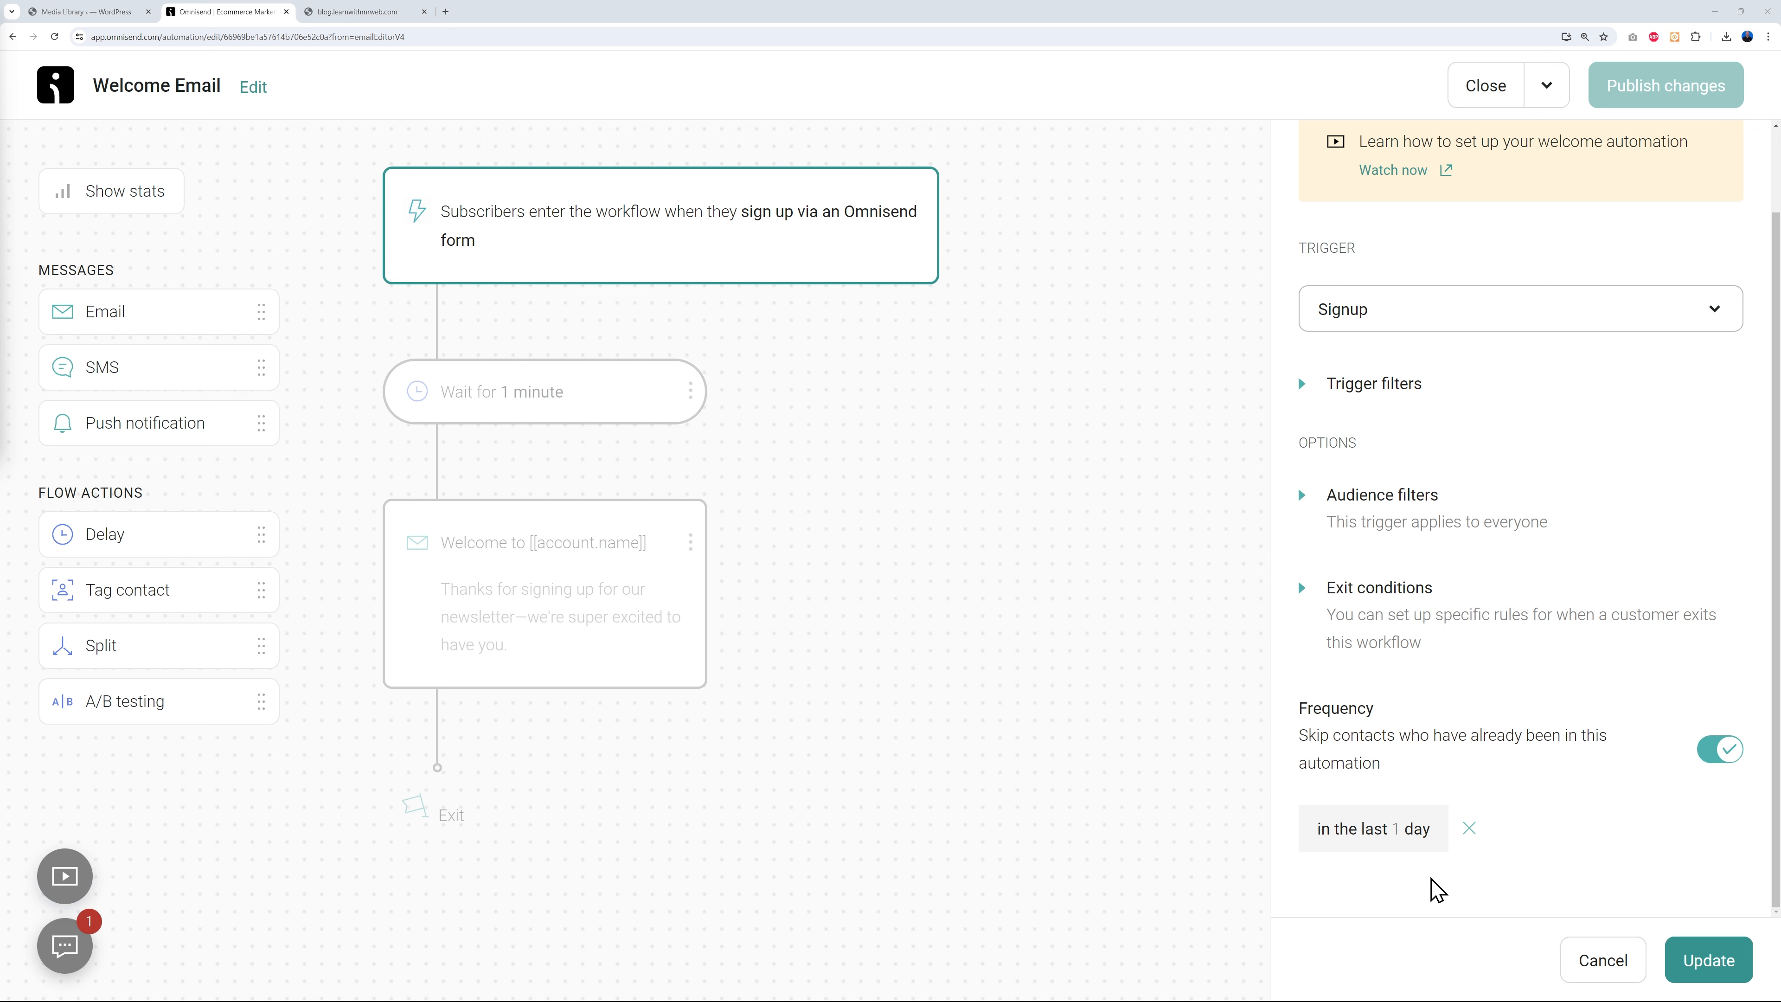
left_click(1708, 962)
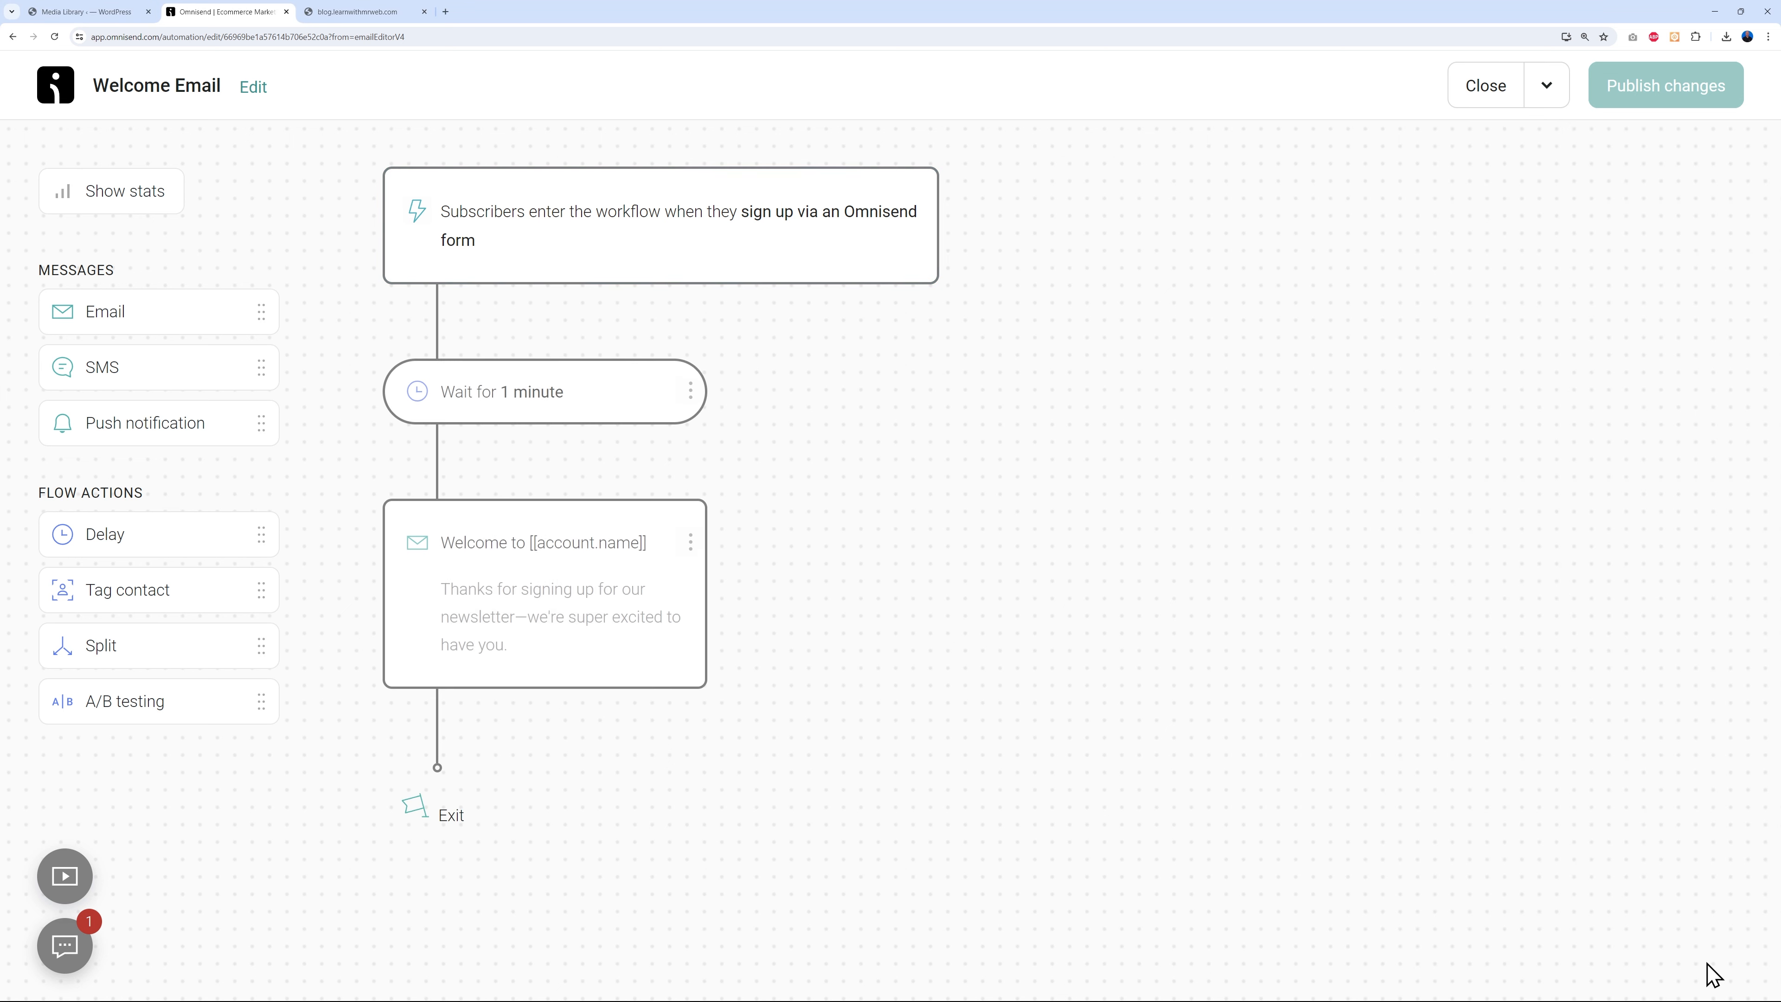
left_click(1491, 97)
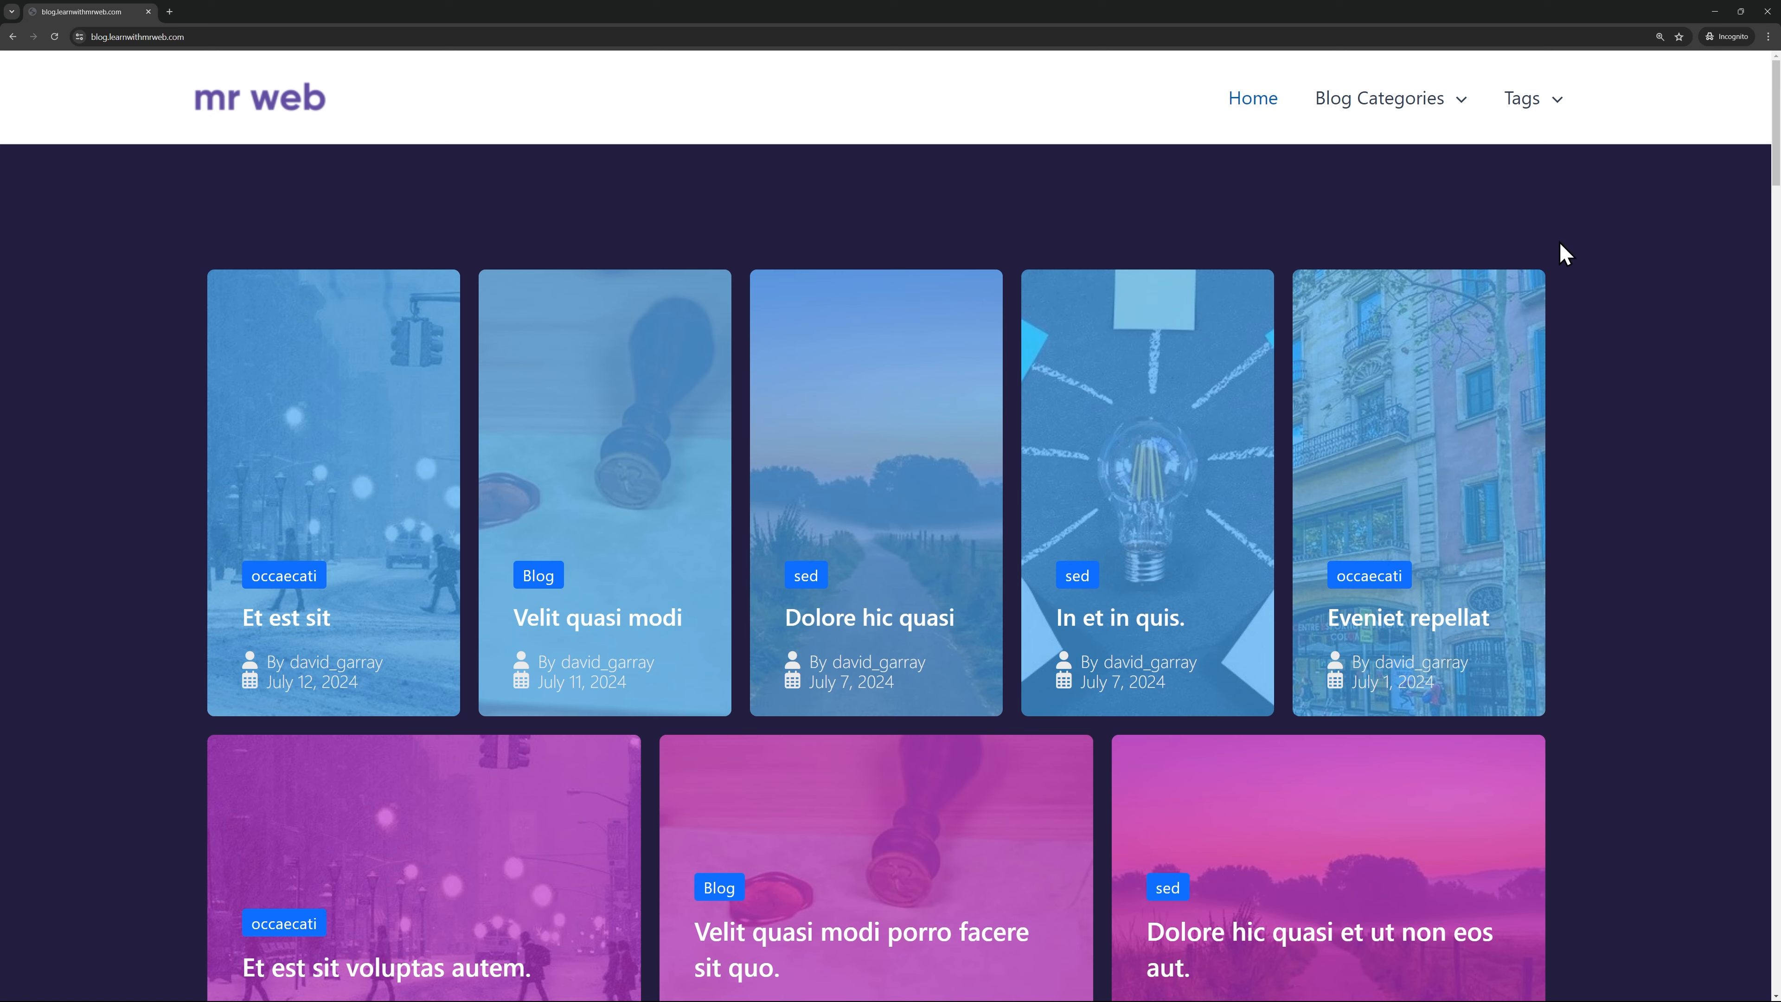
- Reload the blog and subscribe through the free-eBook popup with a test email, opting into news and offers
left_click(54, 36)
scroll(1654, 443, "down", 10)
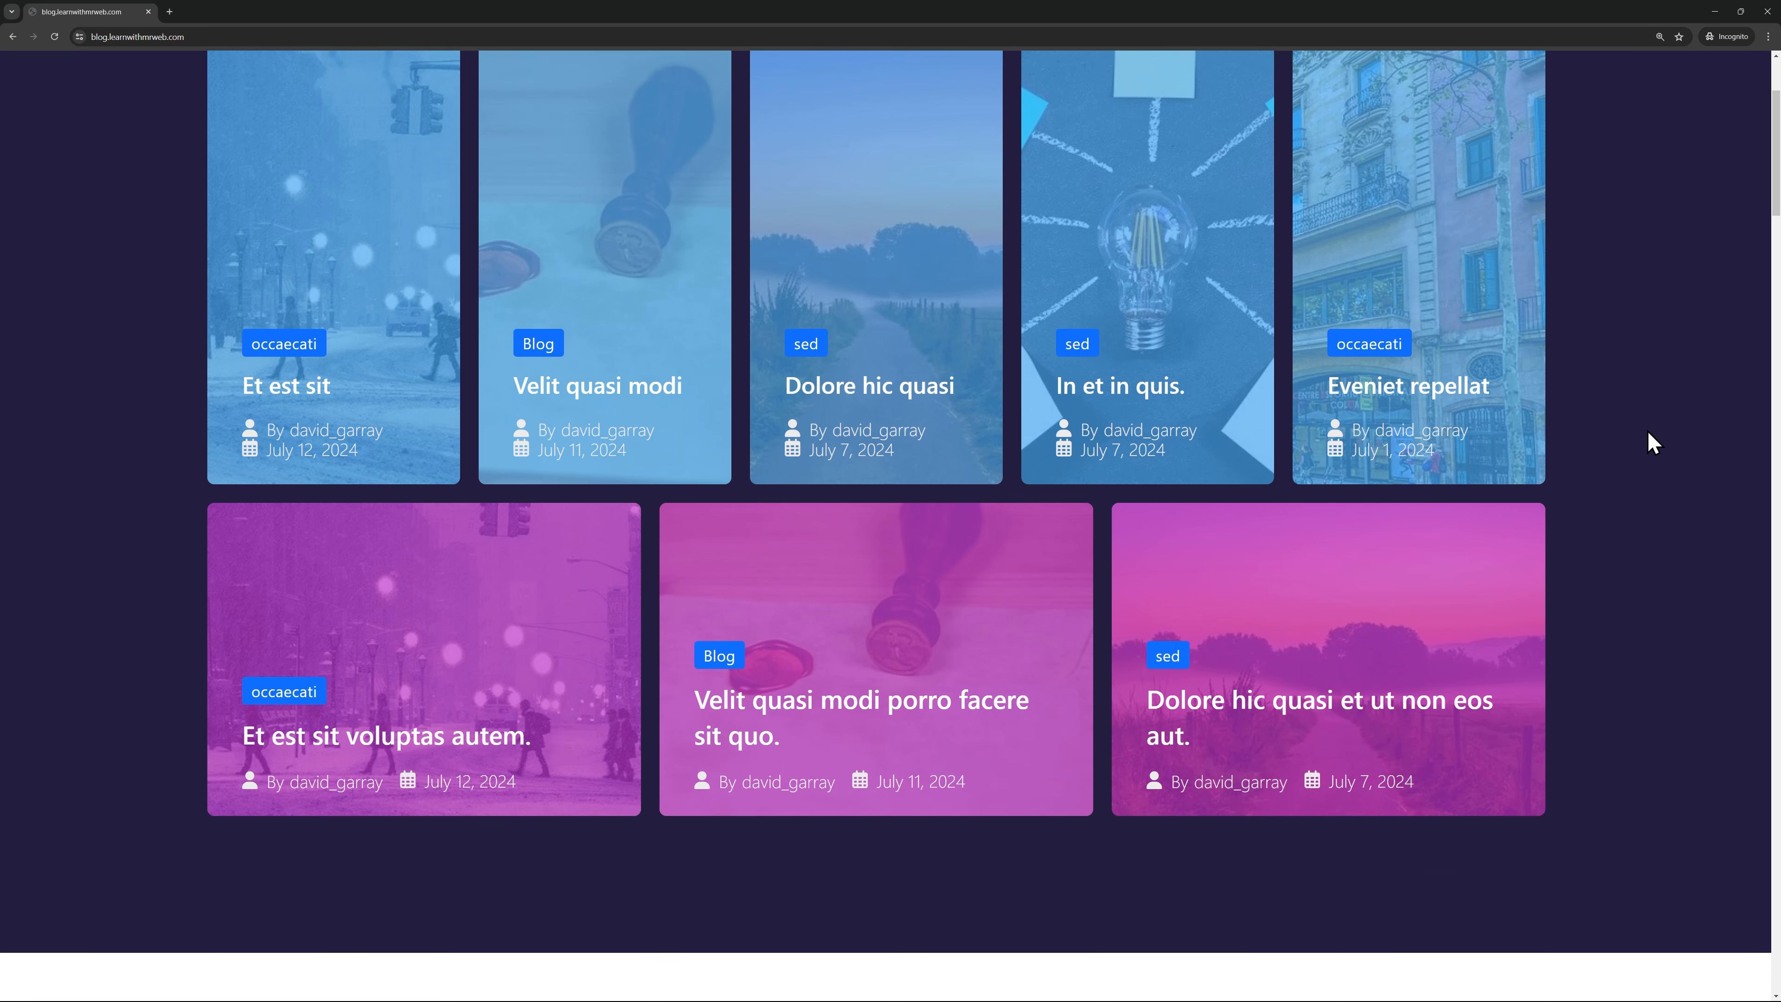
scroll(1636, 455, "down", 1)
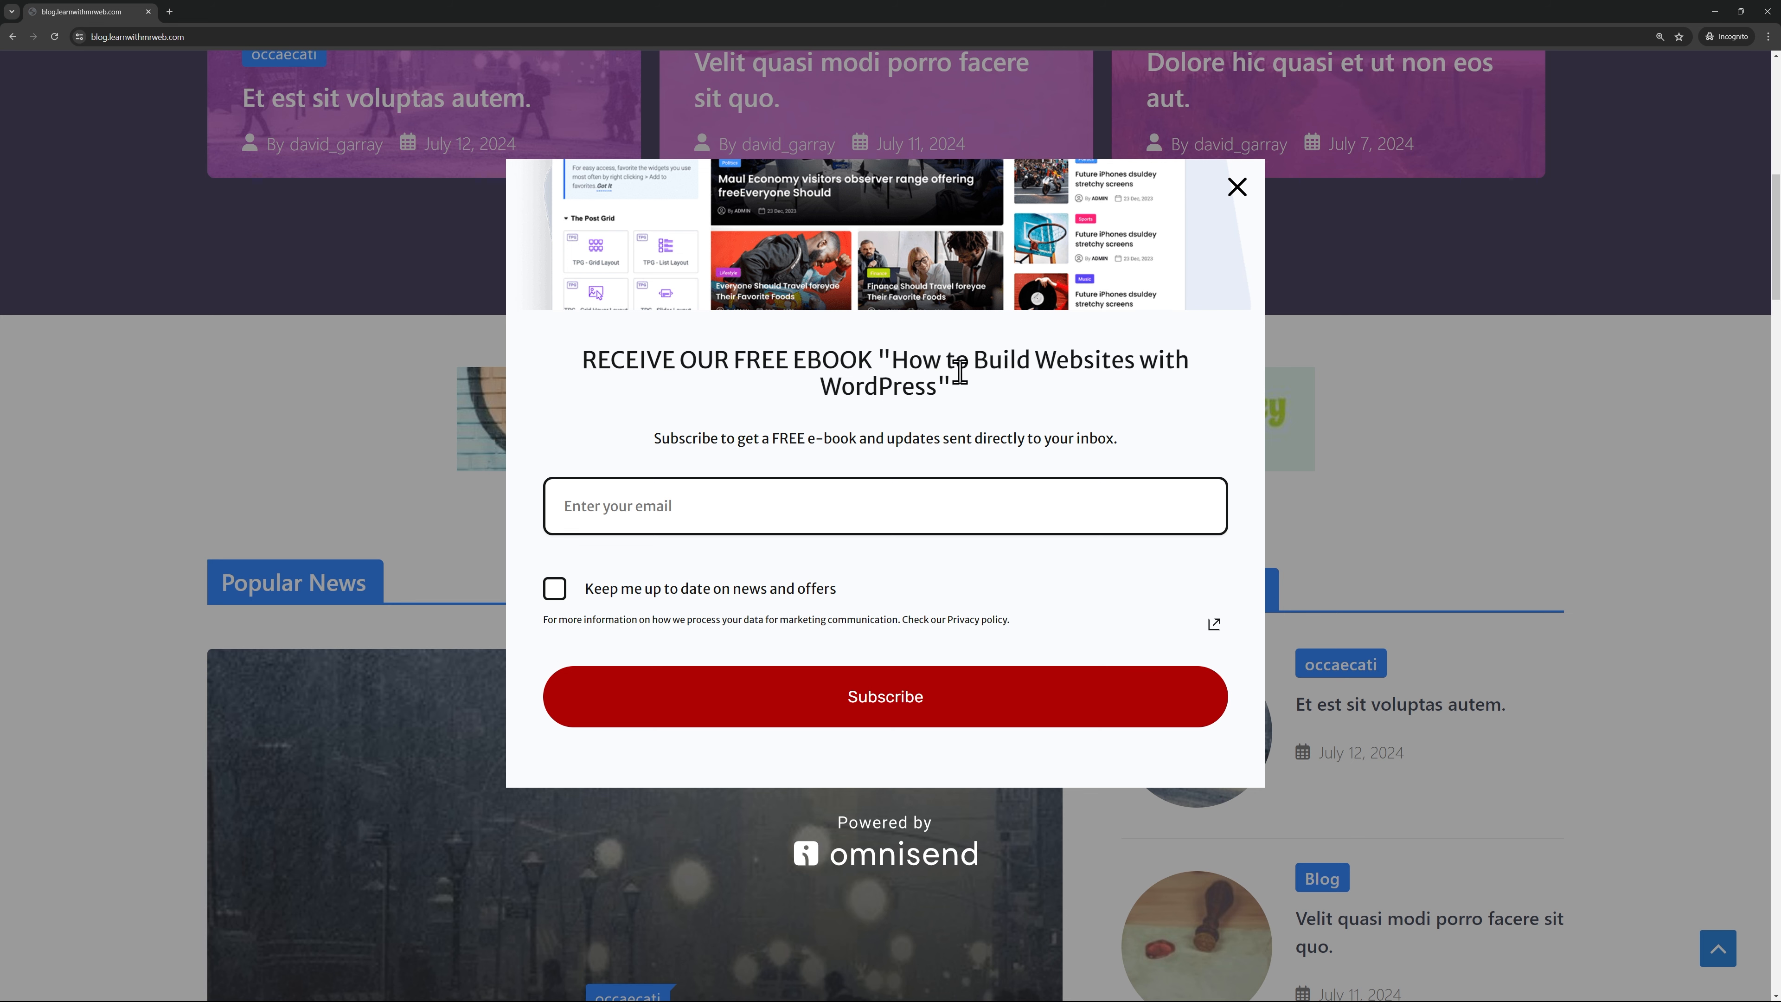
left_click(945, 507)
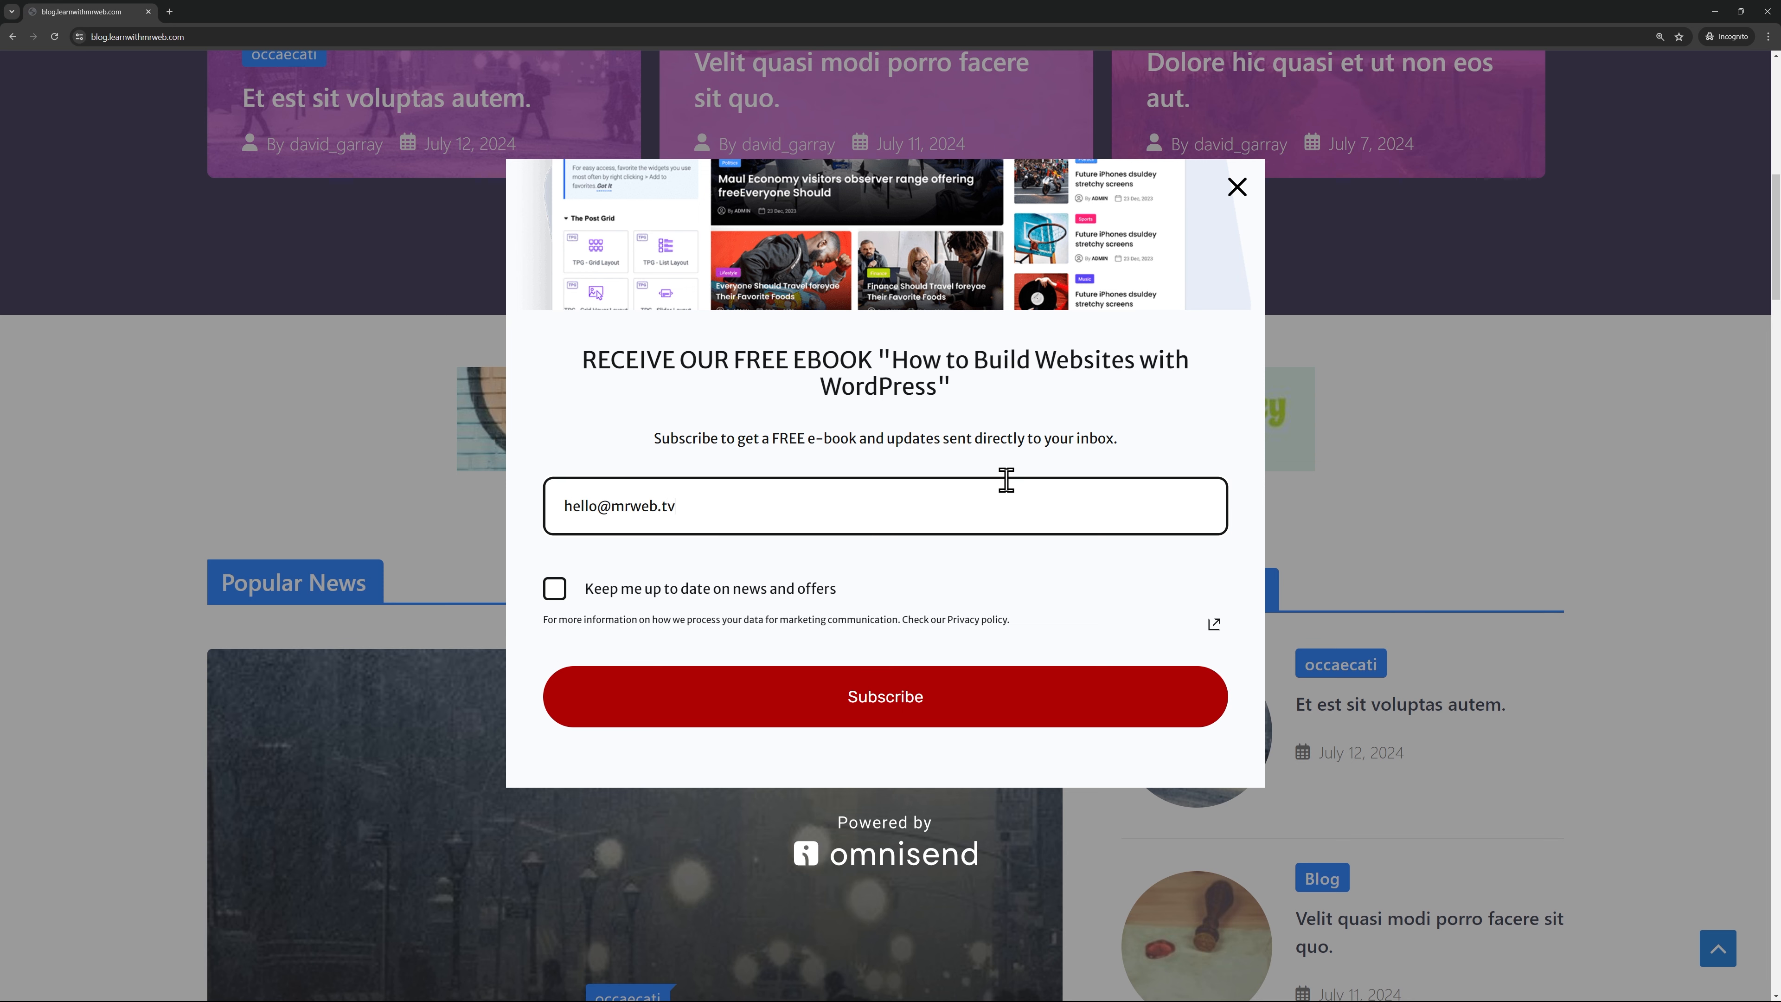
left_click(555, 593)
left_click(864, 703)
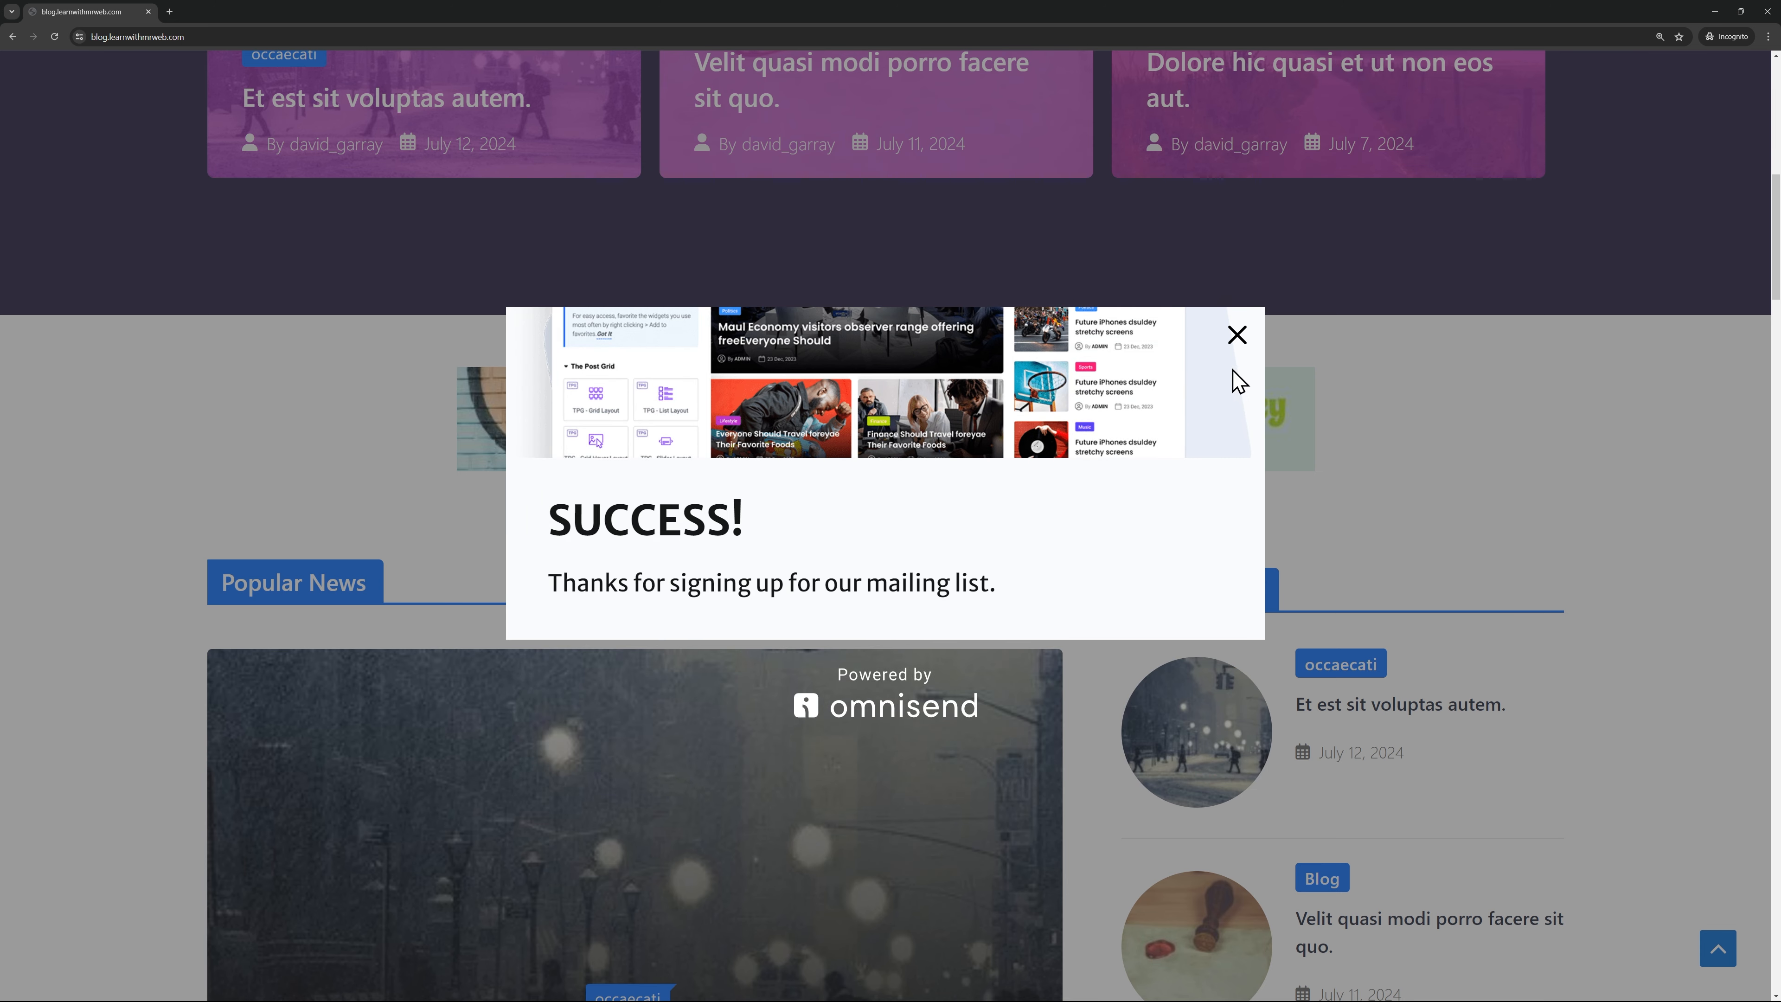
left_click(1236, 338)
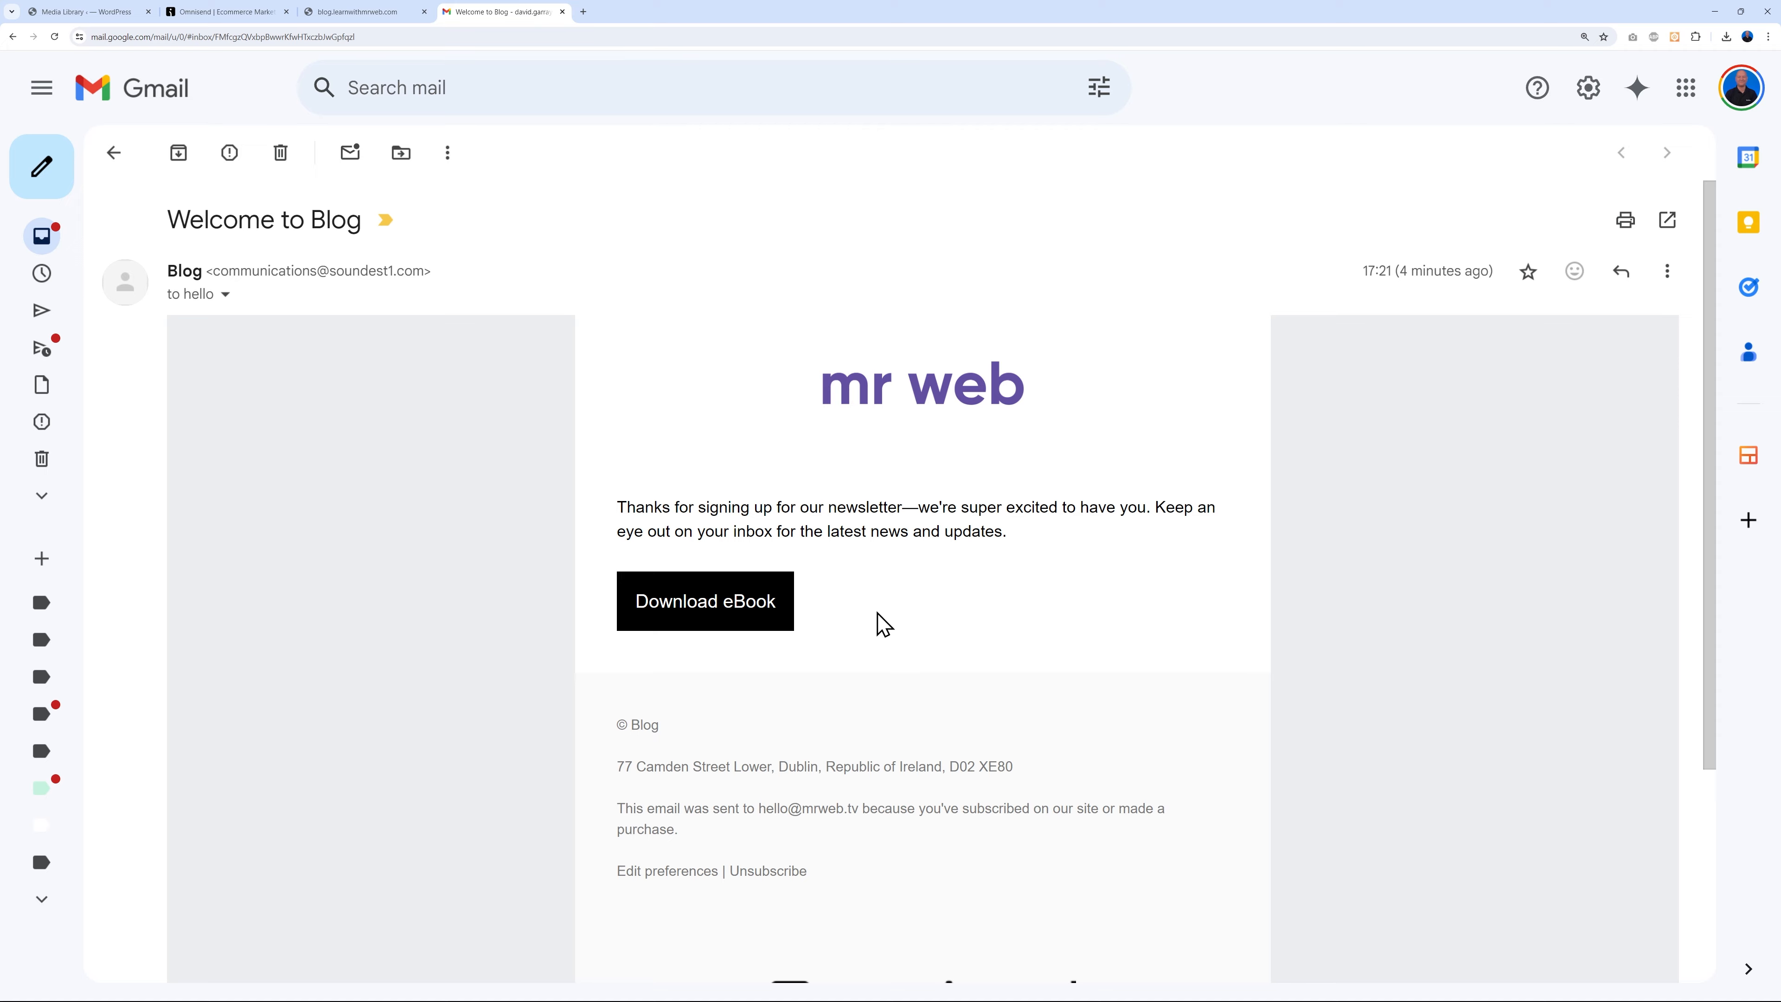
- Open sample.pdf from the welcome email's Download eBook button and zoom the PDF
left_click(747, 617)
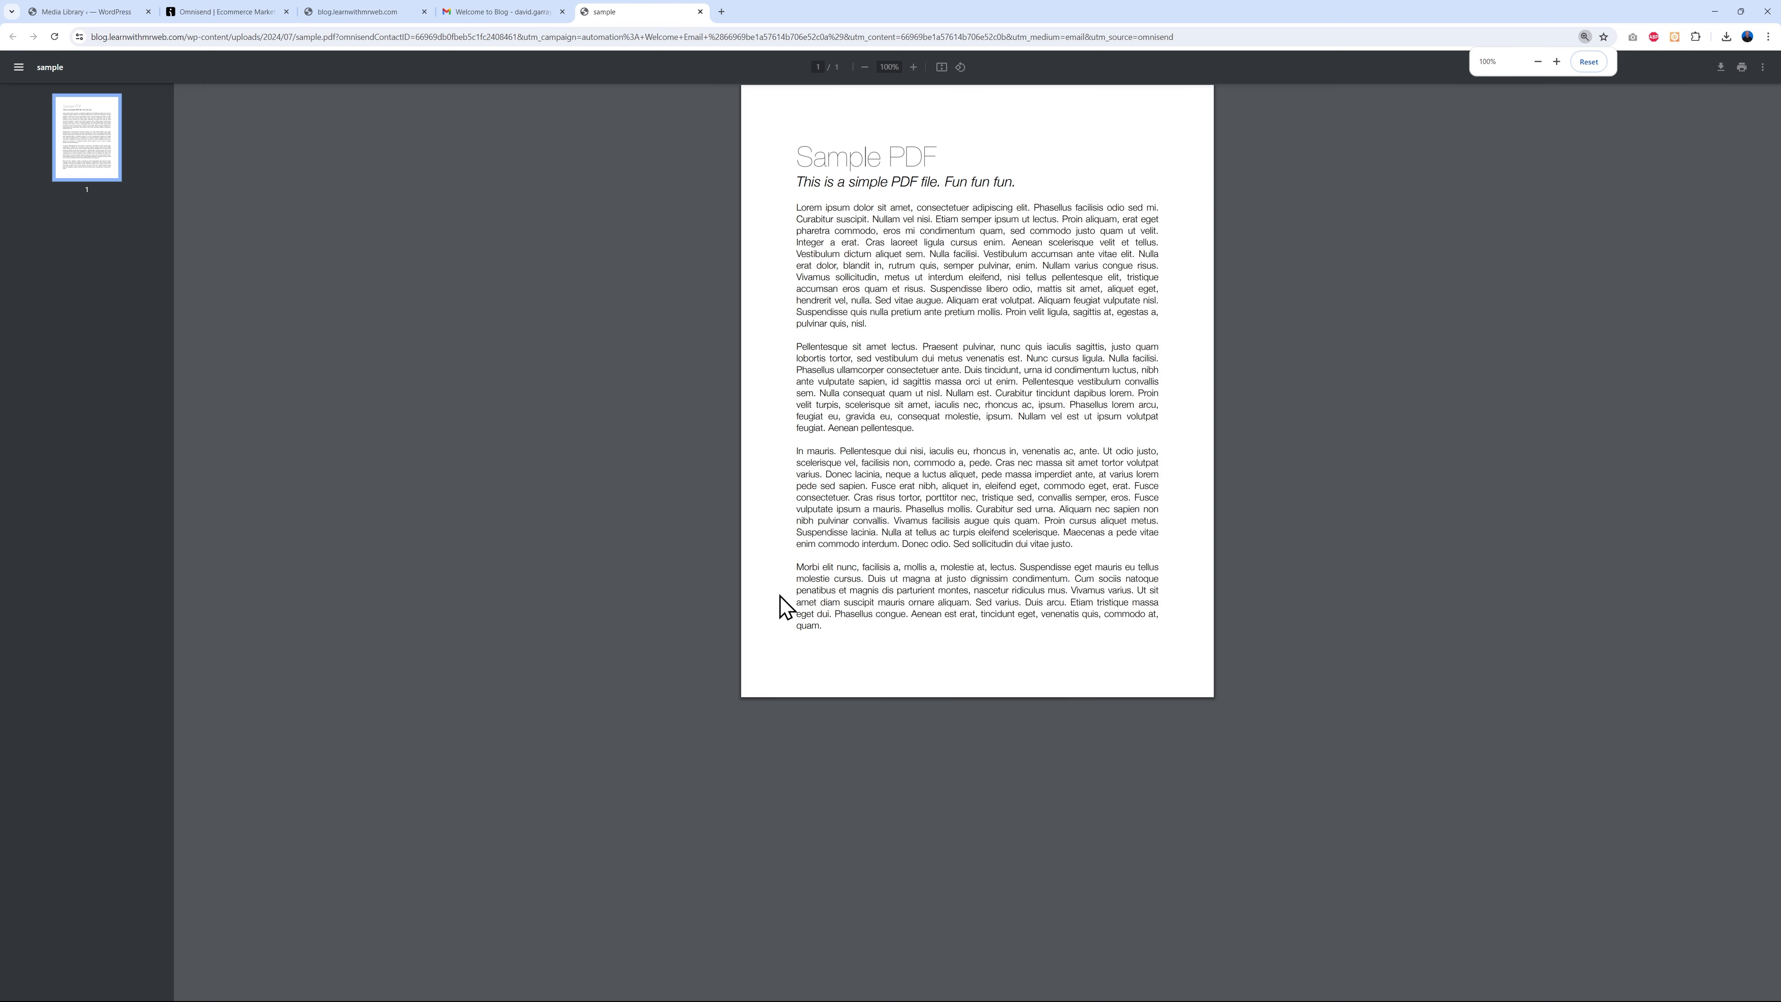
scroll(1351, 569, "up", 3)
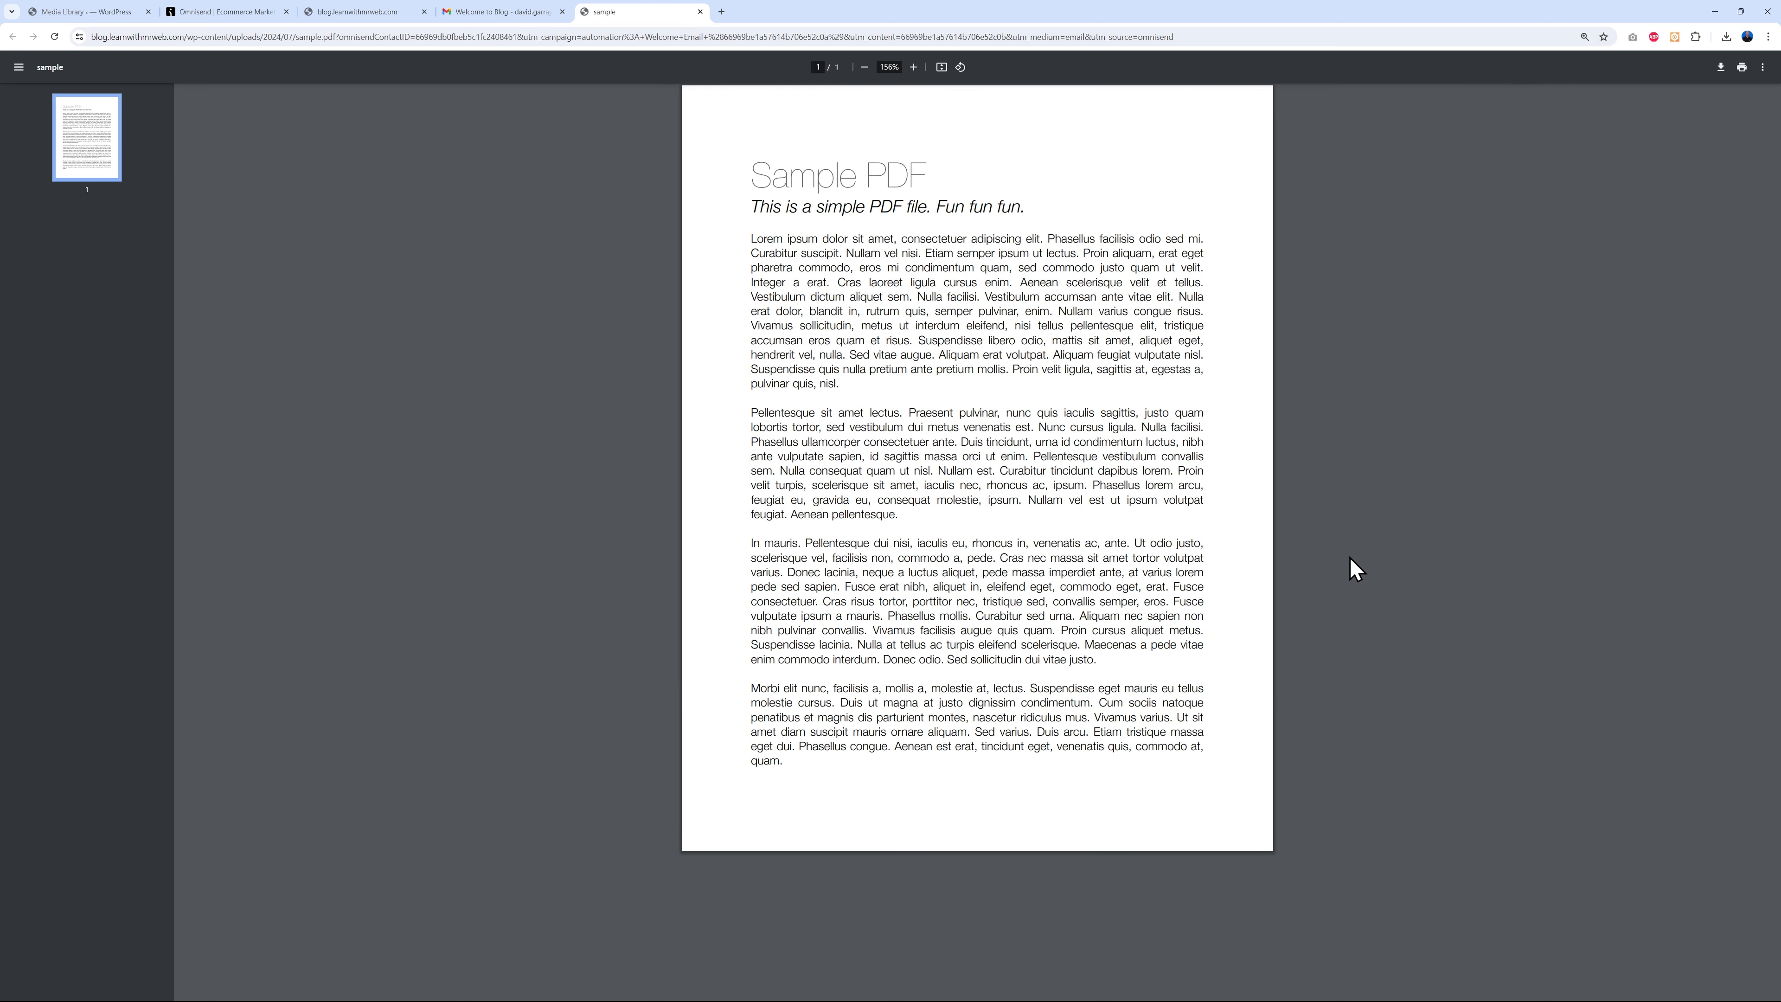